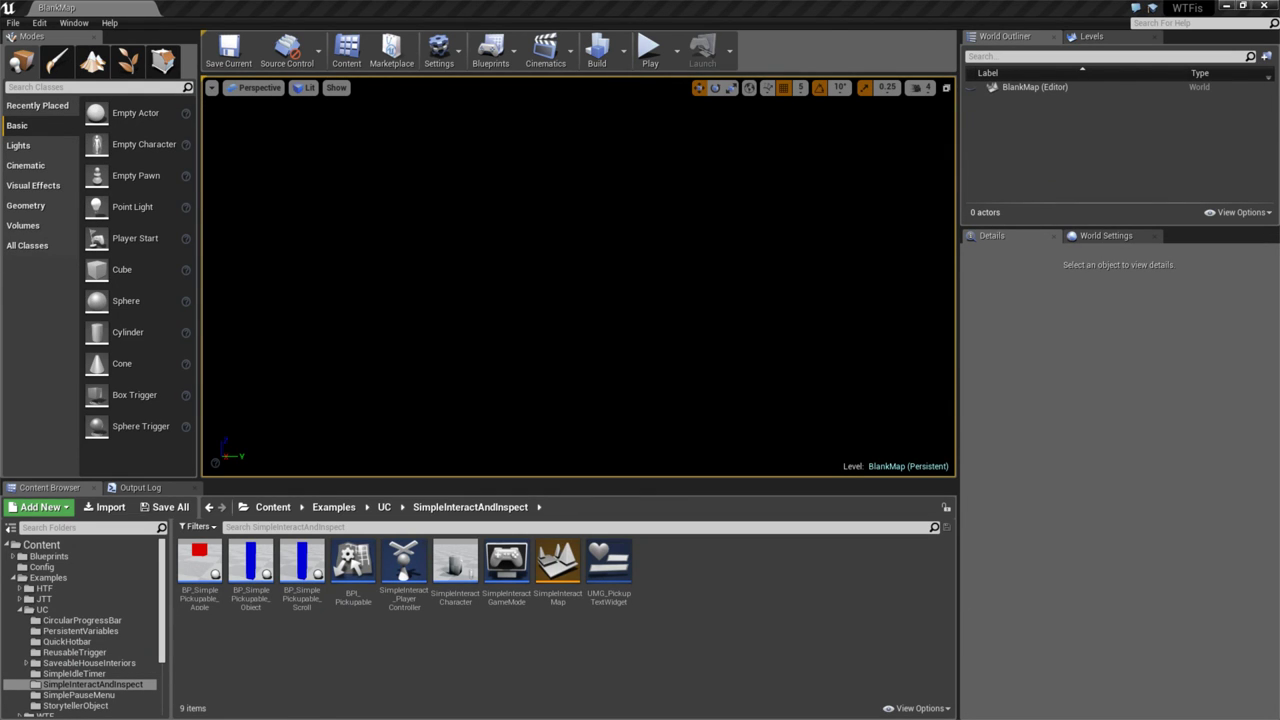
- Examine the asset types that can be created in the Examples/WTF folder, from Animation through User Interface
left_click(19, 609)
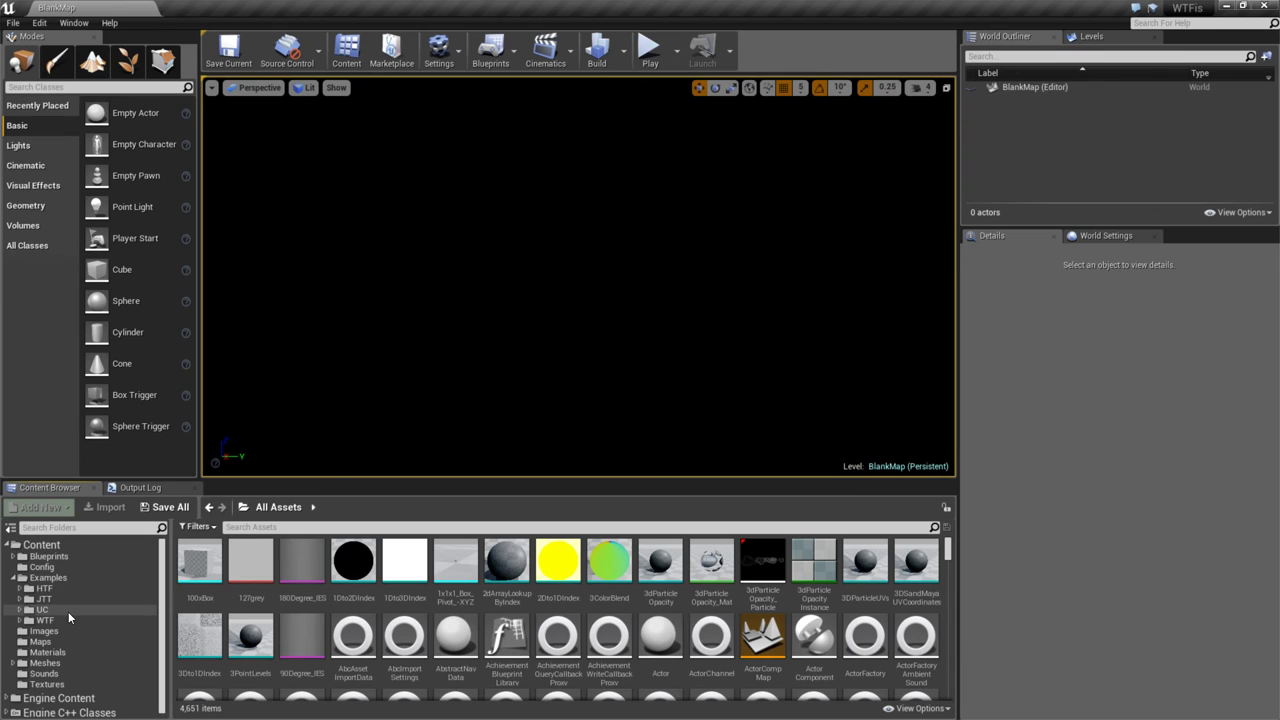
scroll(300, 630, "down", 5)
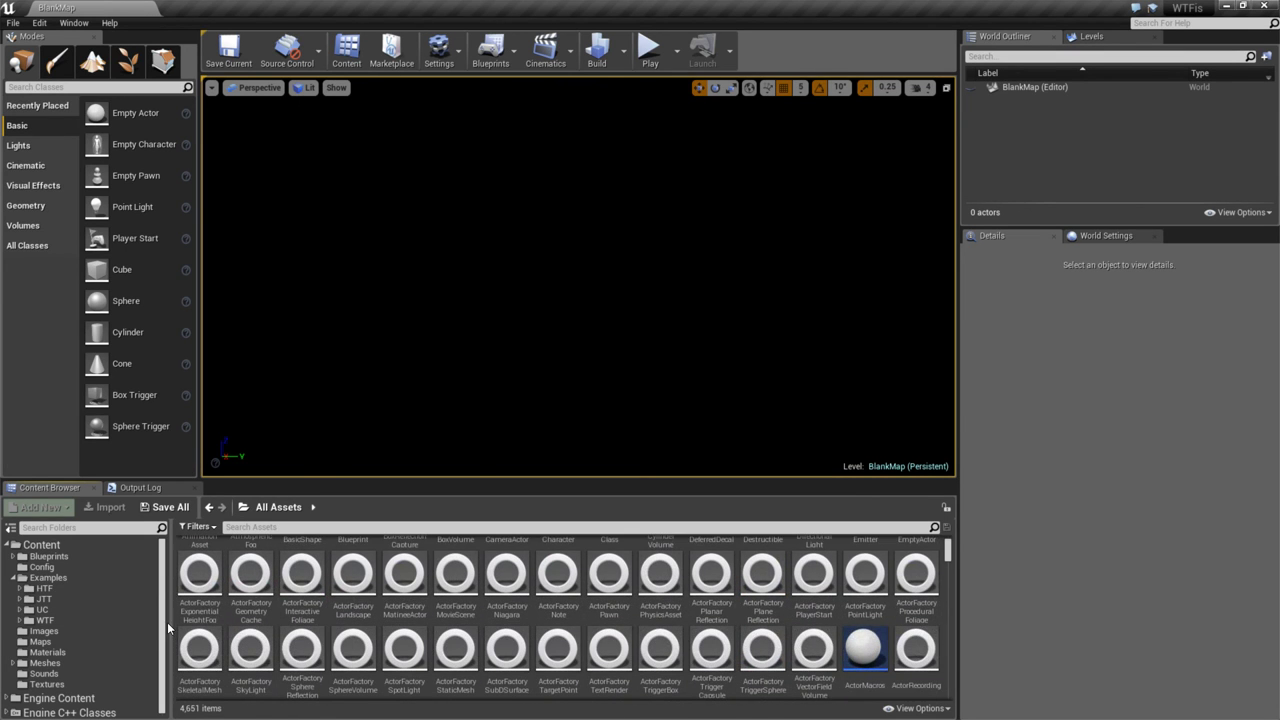
left_click(60, 620)
right_click(470, 680)
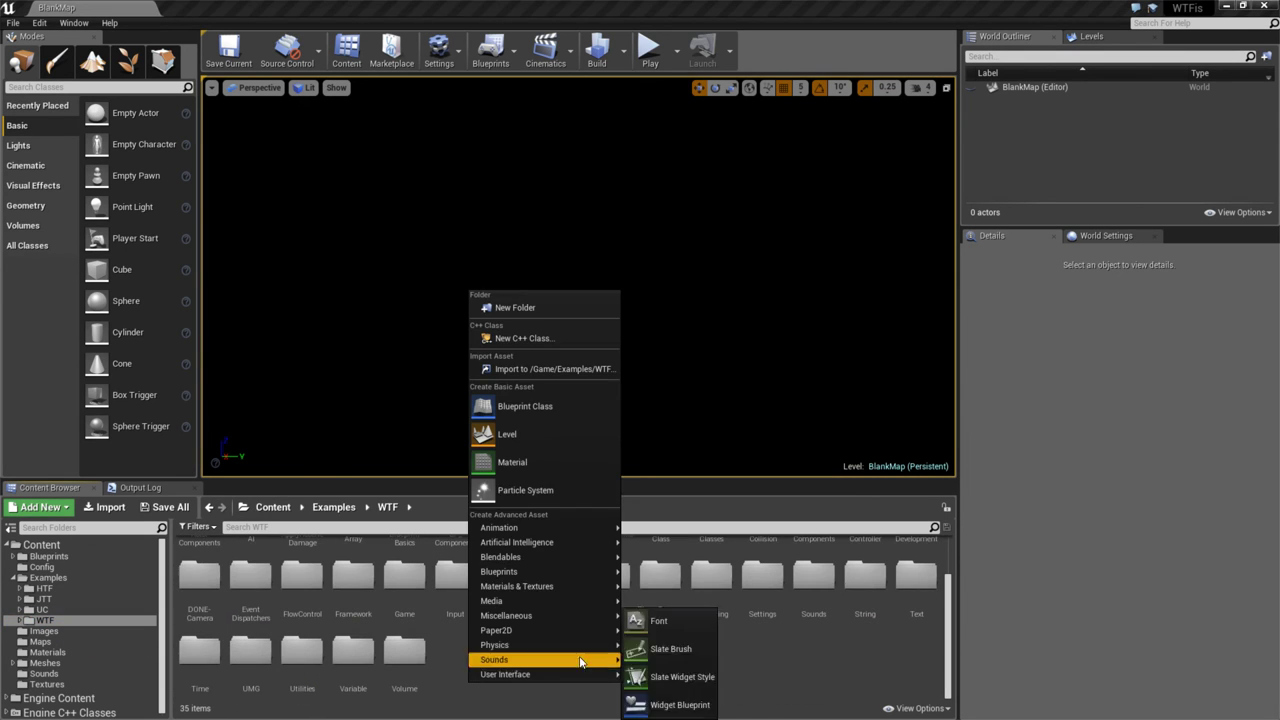
mouse_move(557, 529)
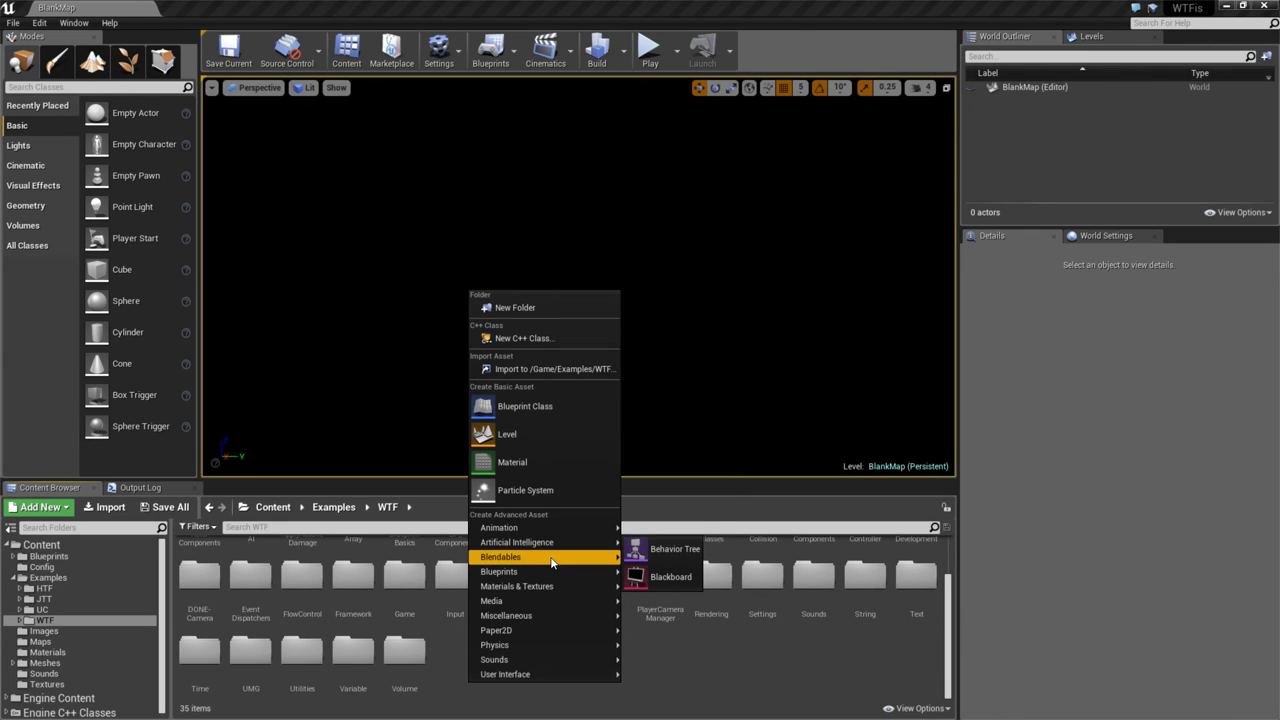
mouse_move(551, 565)
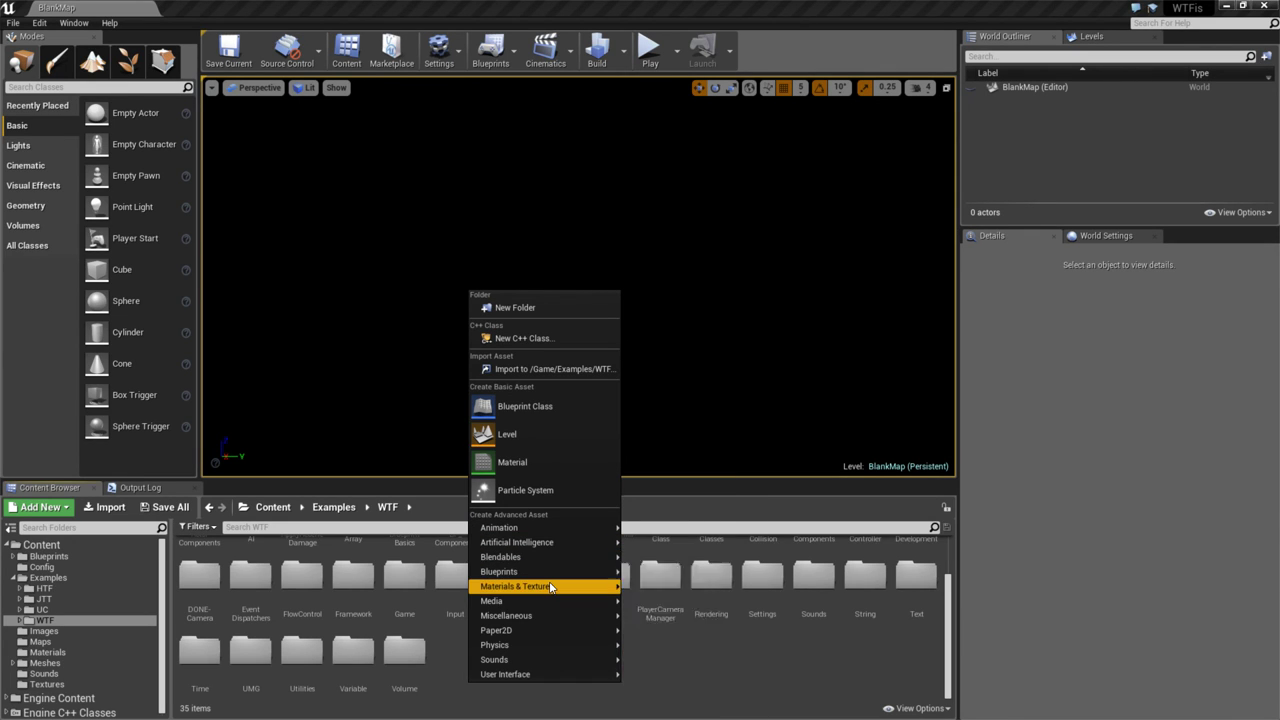
mouse_move(550, 590)
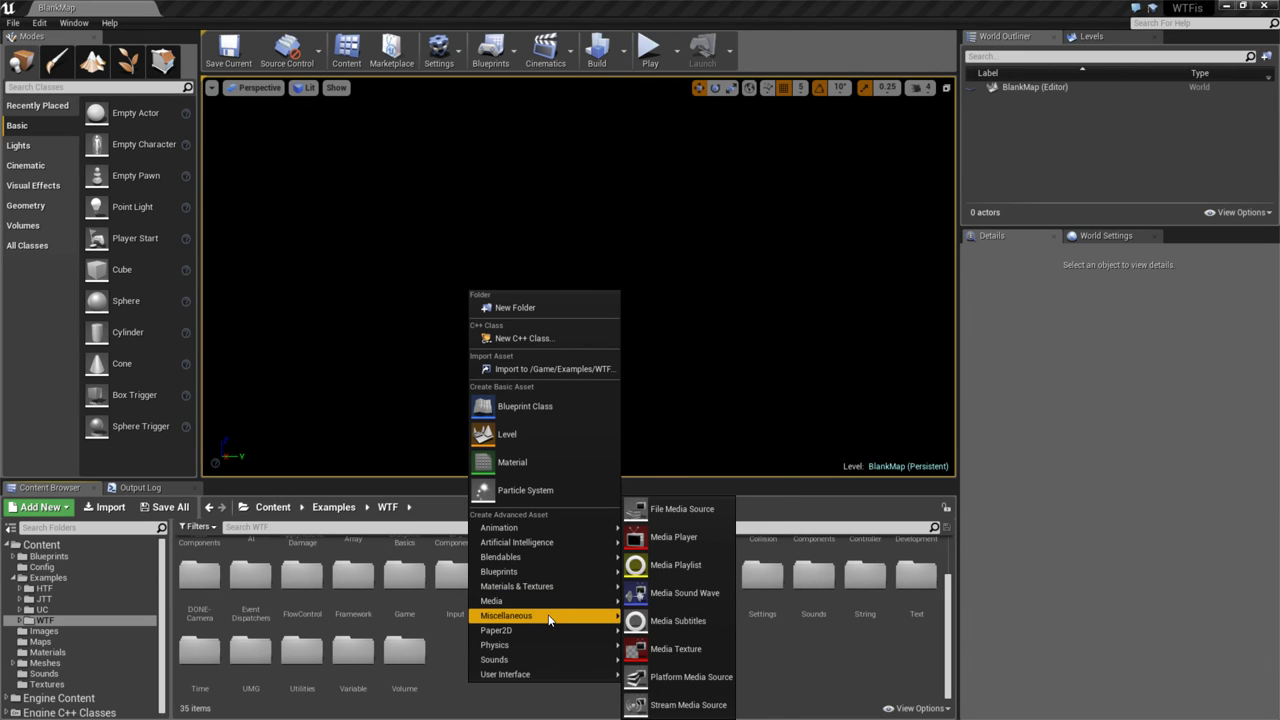
mouse_move(548, 618)
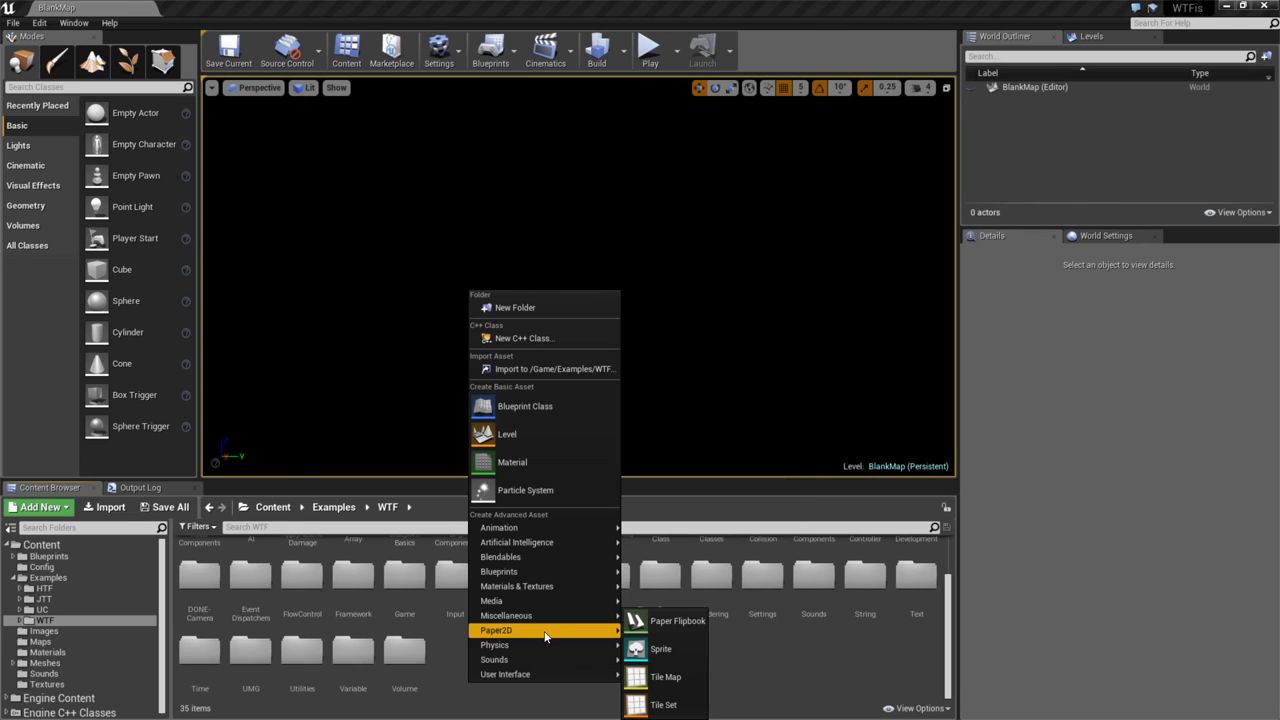
mouse_move(545, 648)
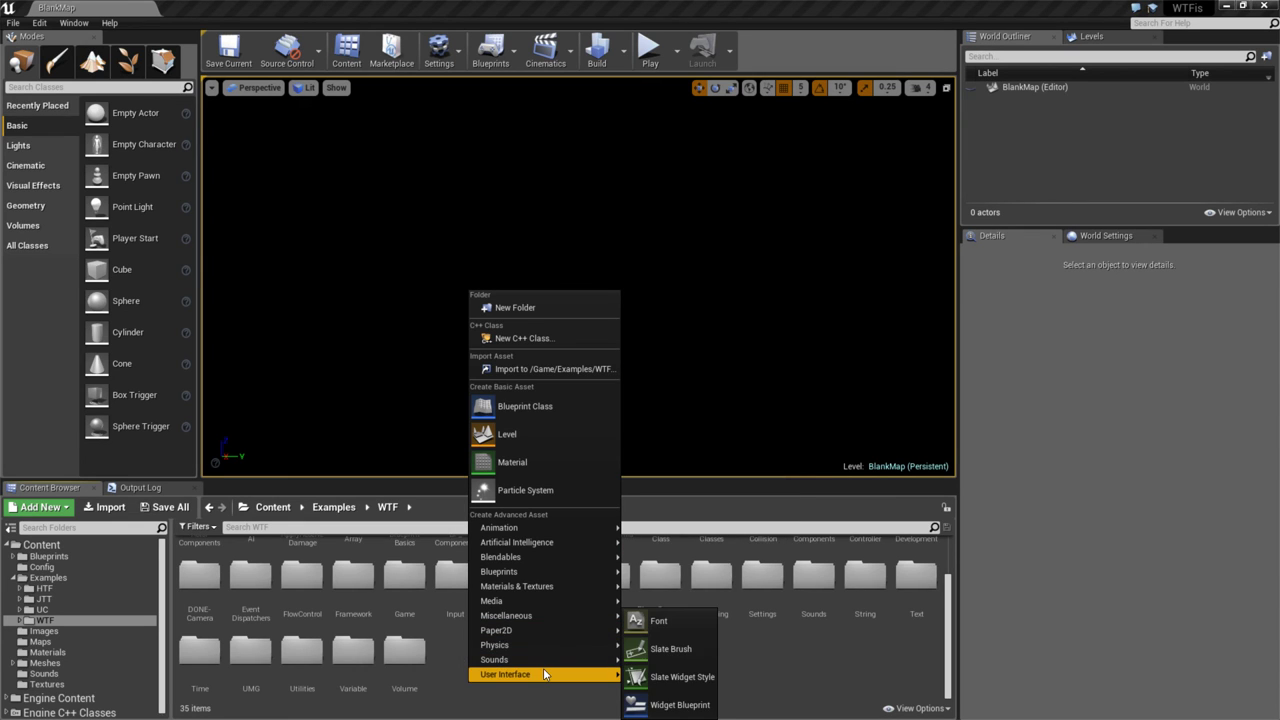
left_click(432, 639)
right_click(545, 661)
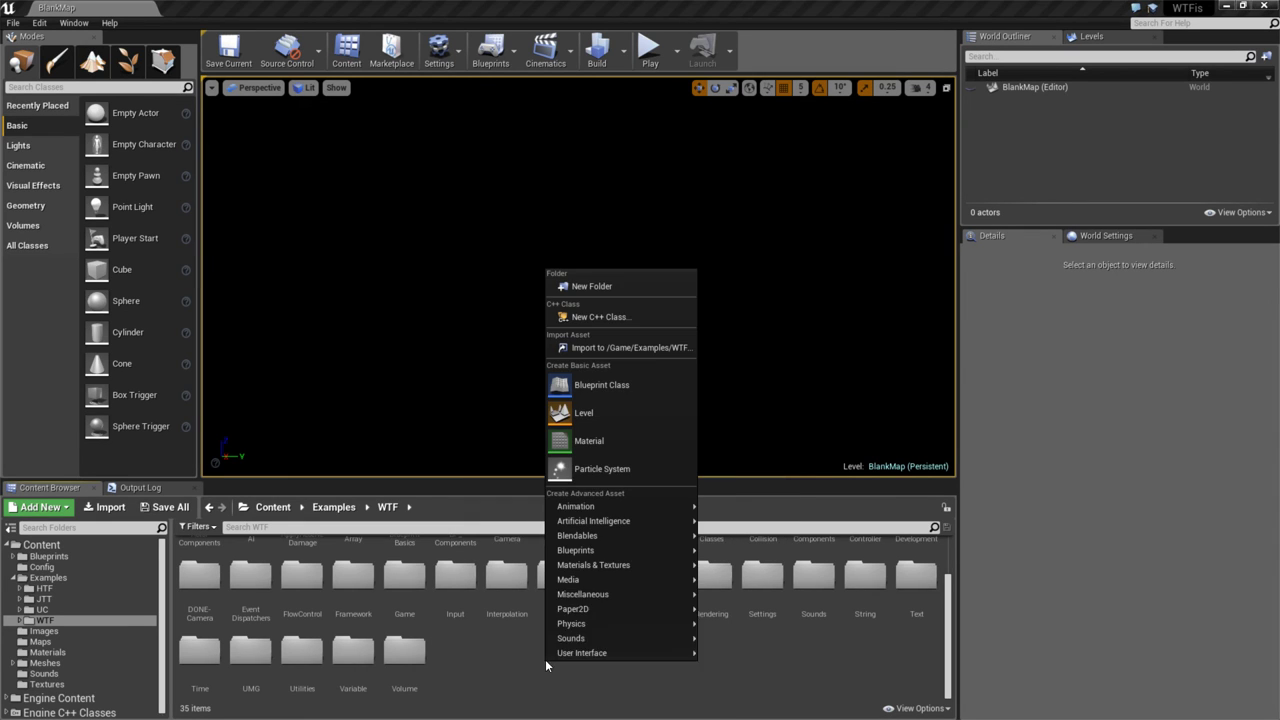
left_click(466, 647)
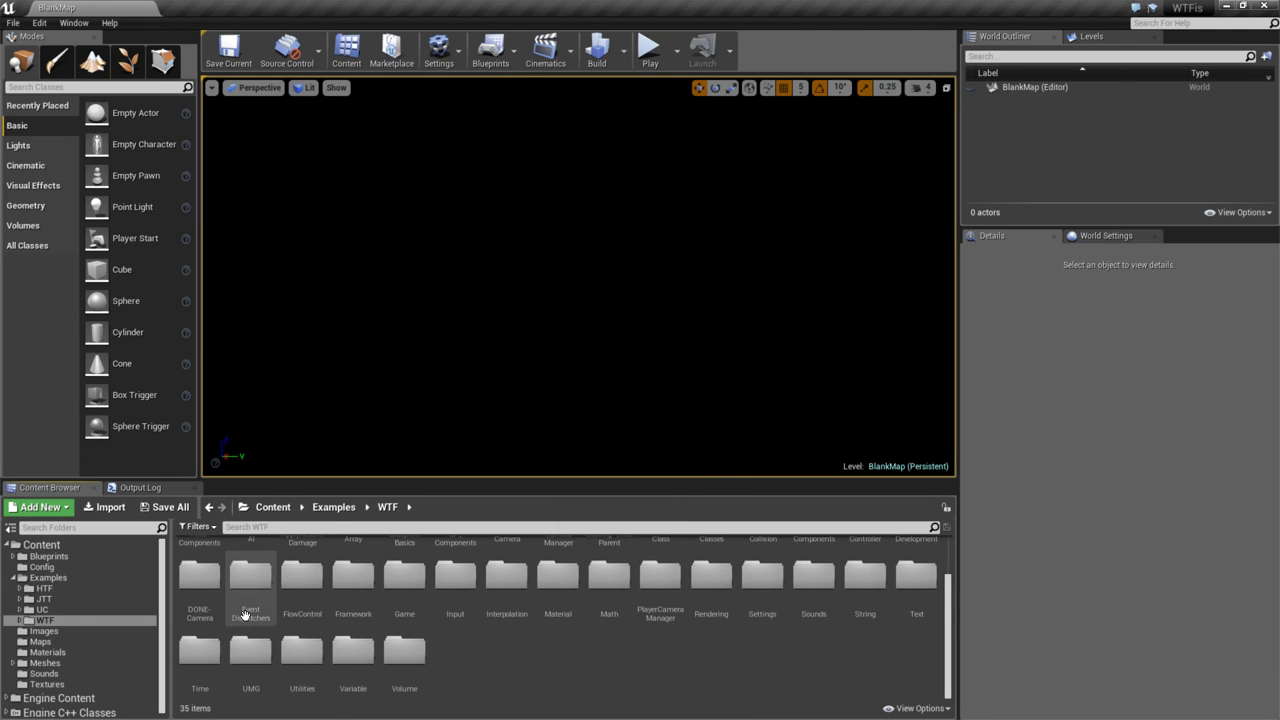
- Open the InputCharacter blueprint from the WTF/Input folder
left_click(457, 577)
double_click(457, 577)
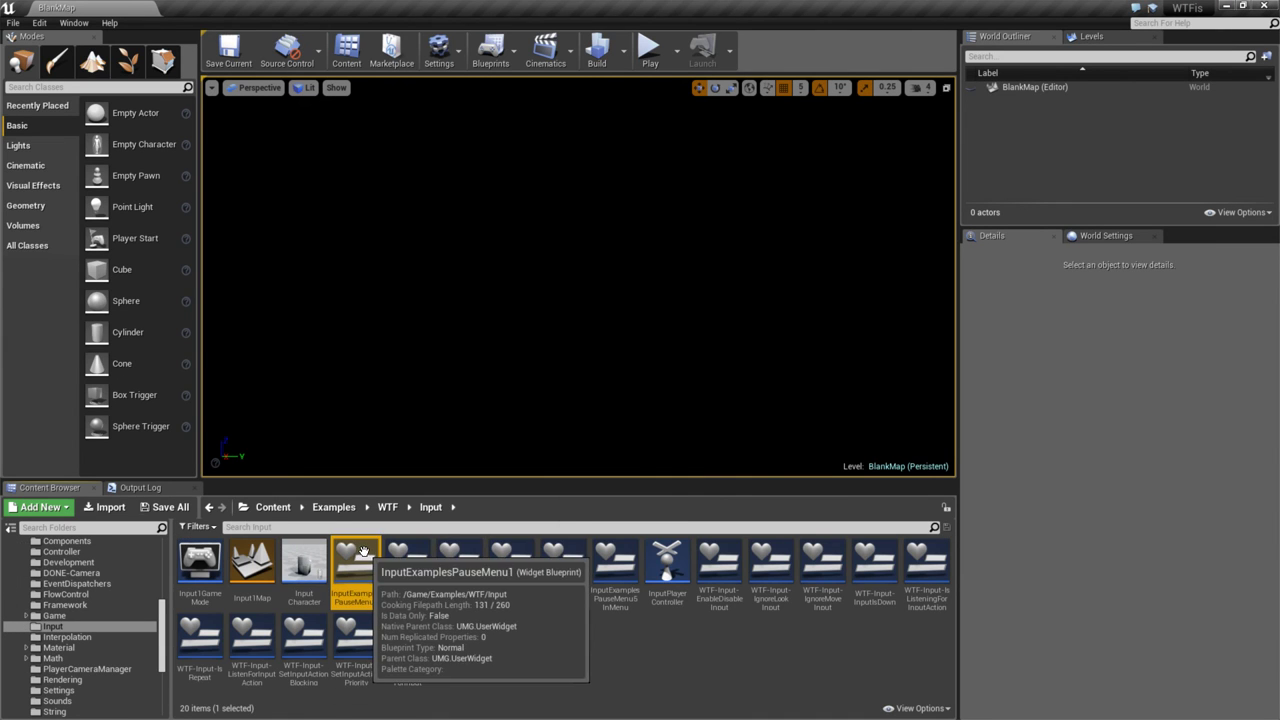
left_click(301, 556)
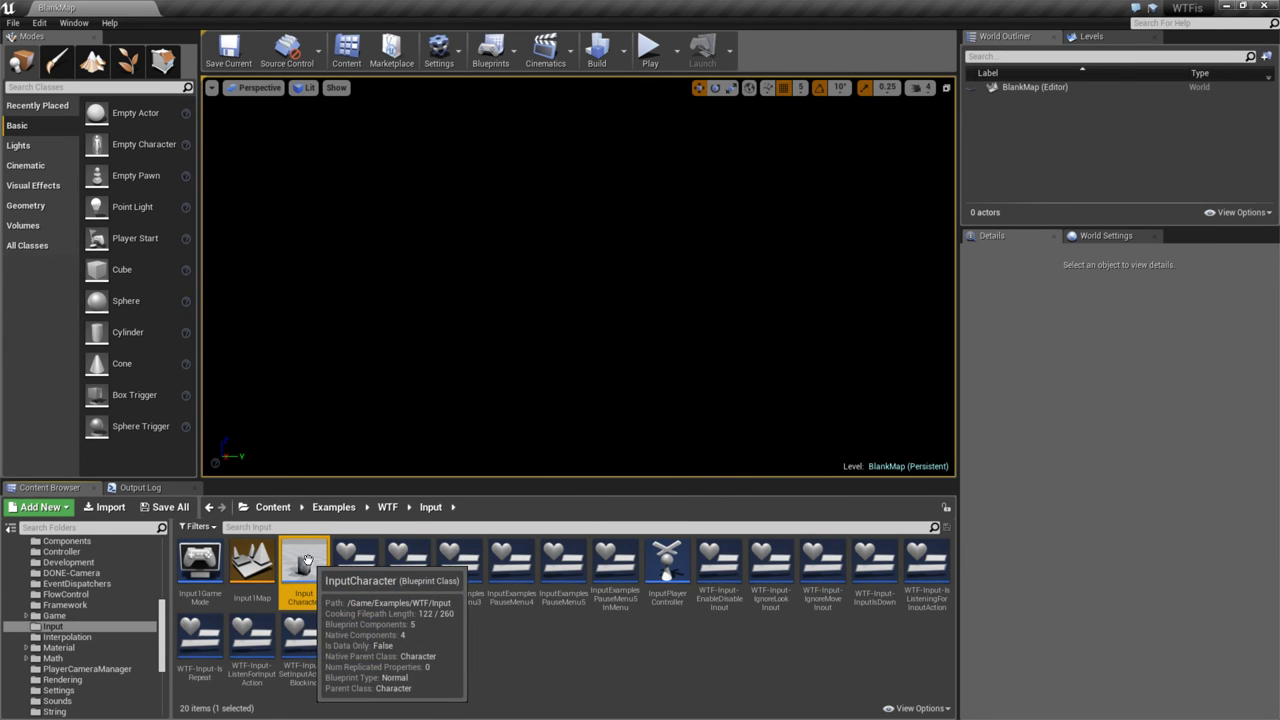
double_click(301, 556)
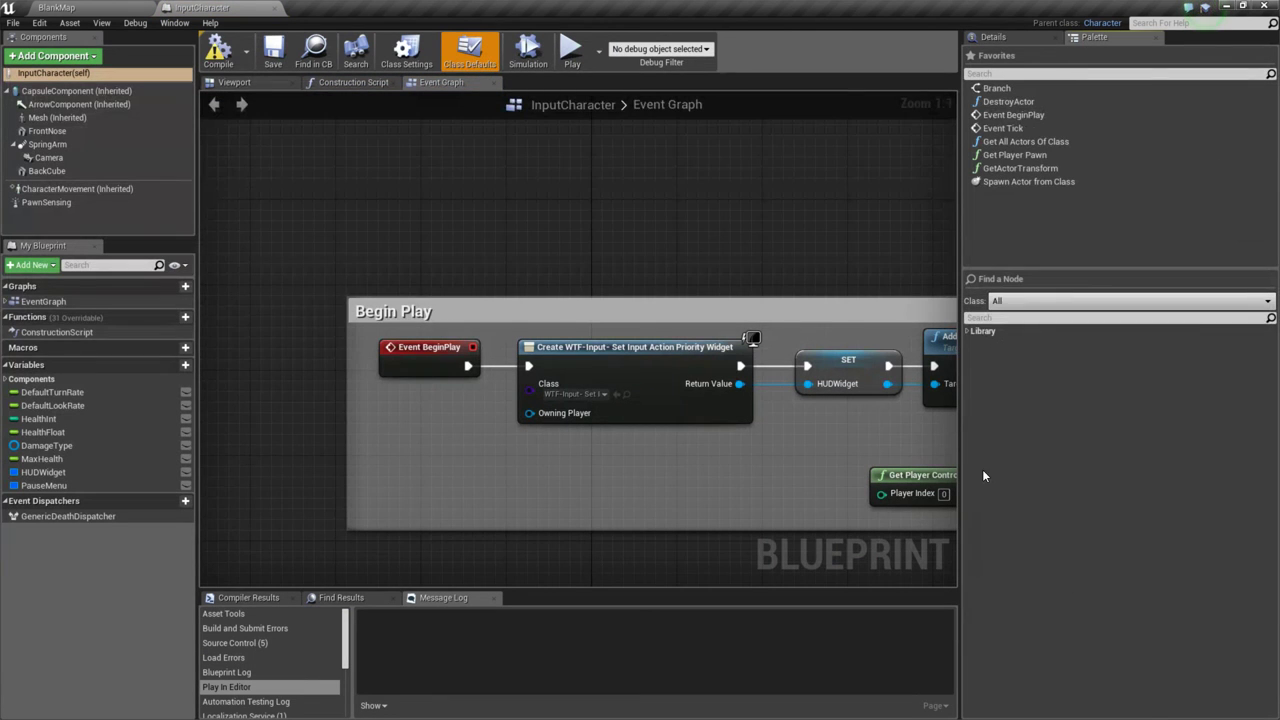
- Search the node library for "timeline", look through the Timeline component functions and related nodes, and clear the search
left_click(1010, 317)
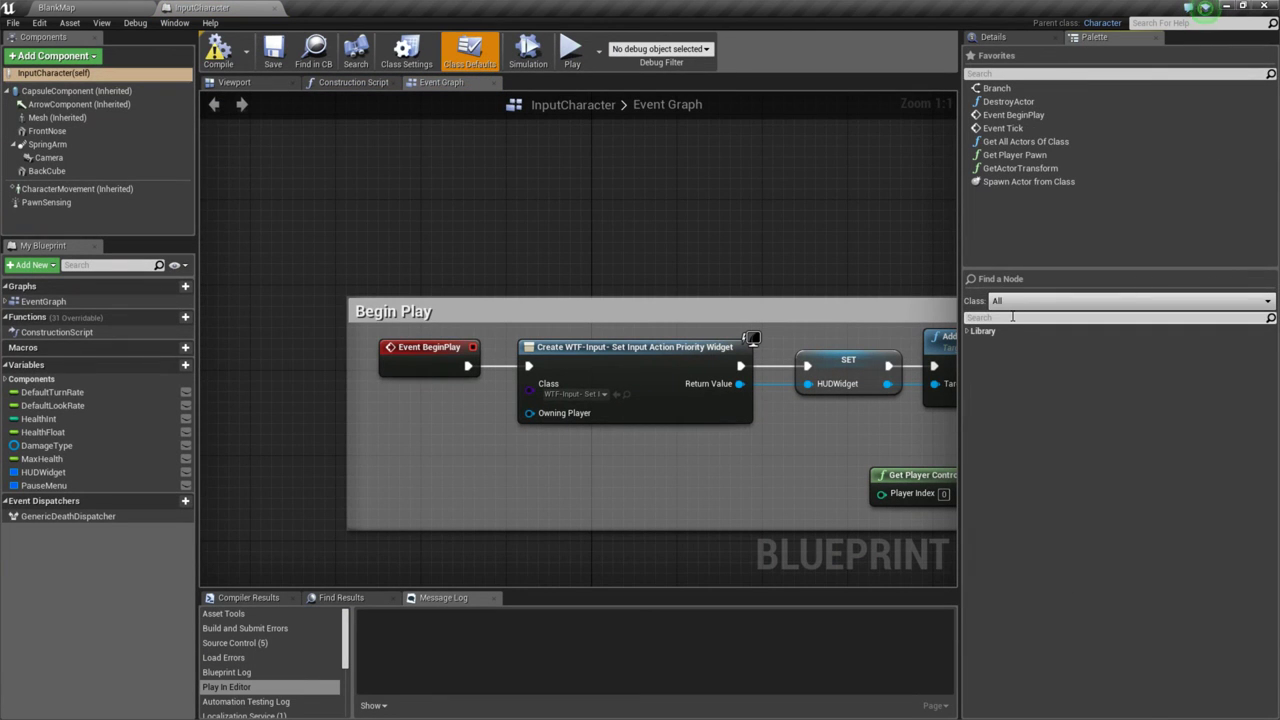
type("timeline")
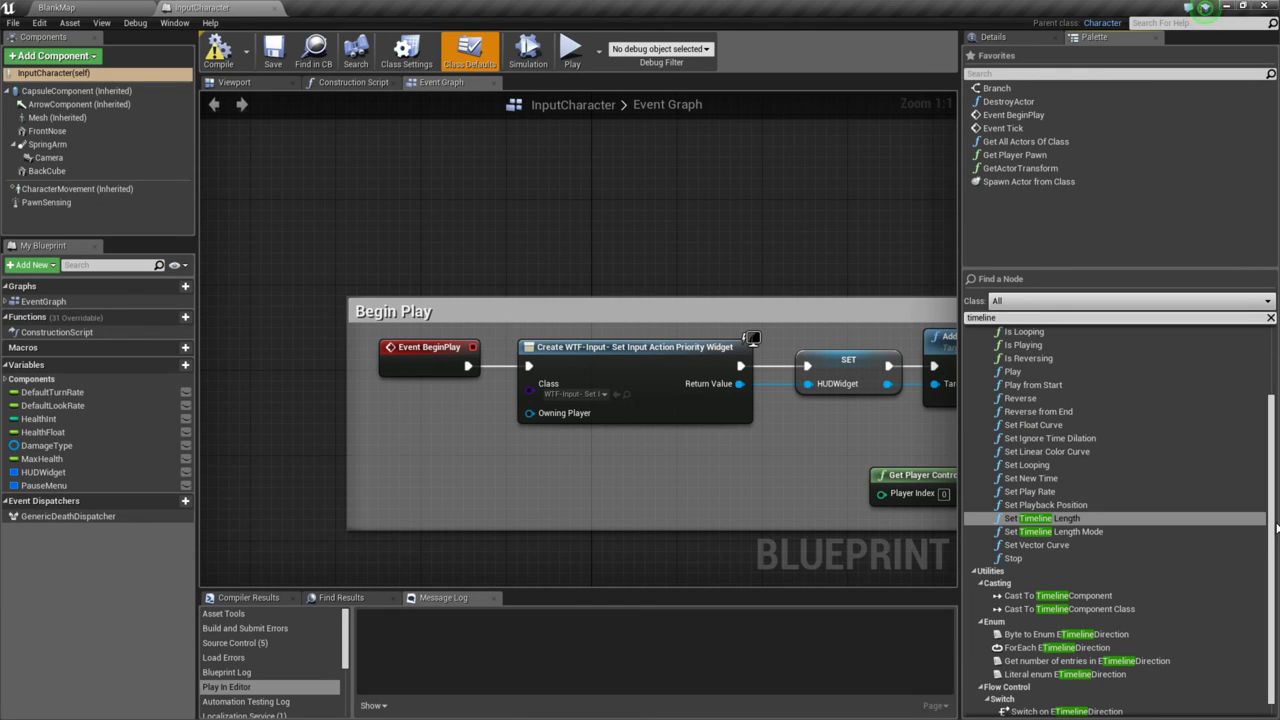
left_click_drag(1272, 520, 1267, 431)
scroll(1268, 434, "down", 3)
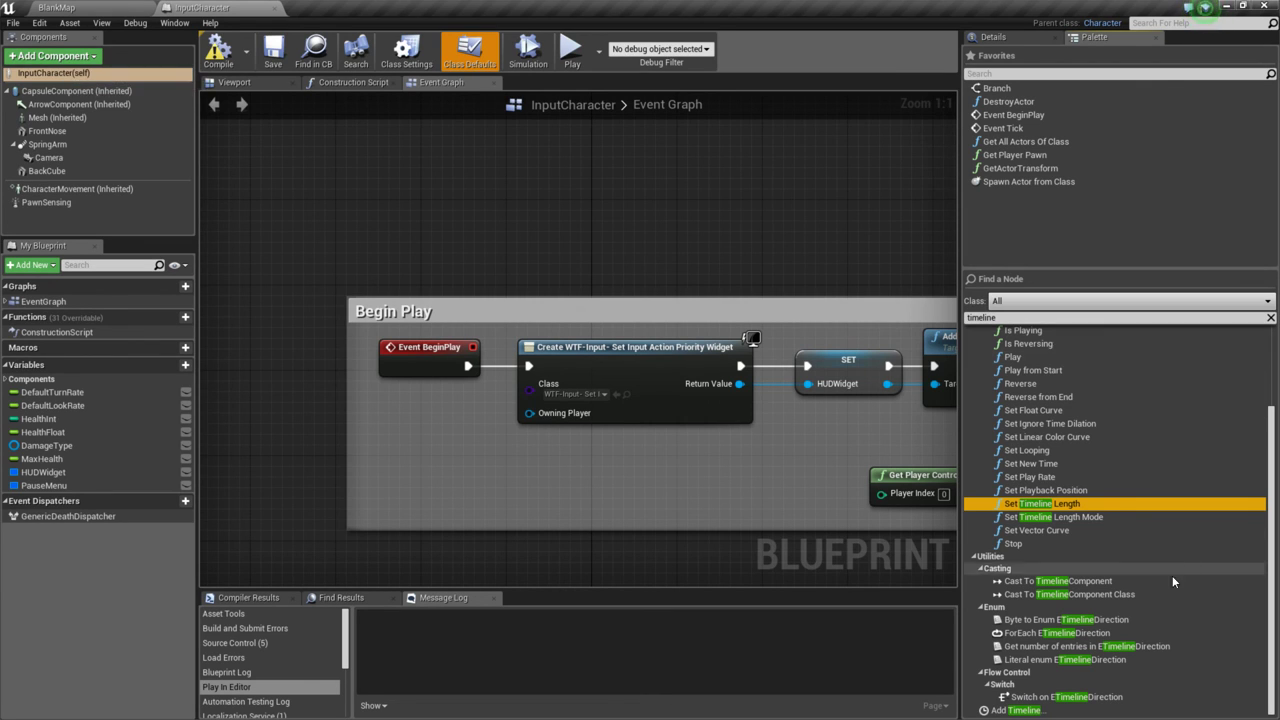
scroll(1274, 540, "up", 3)
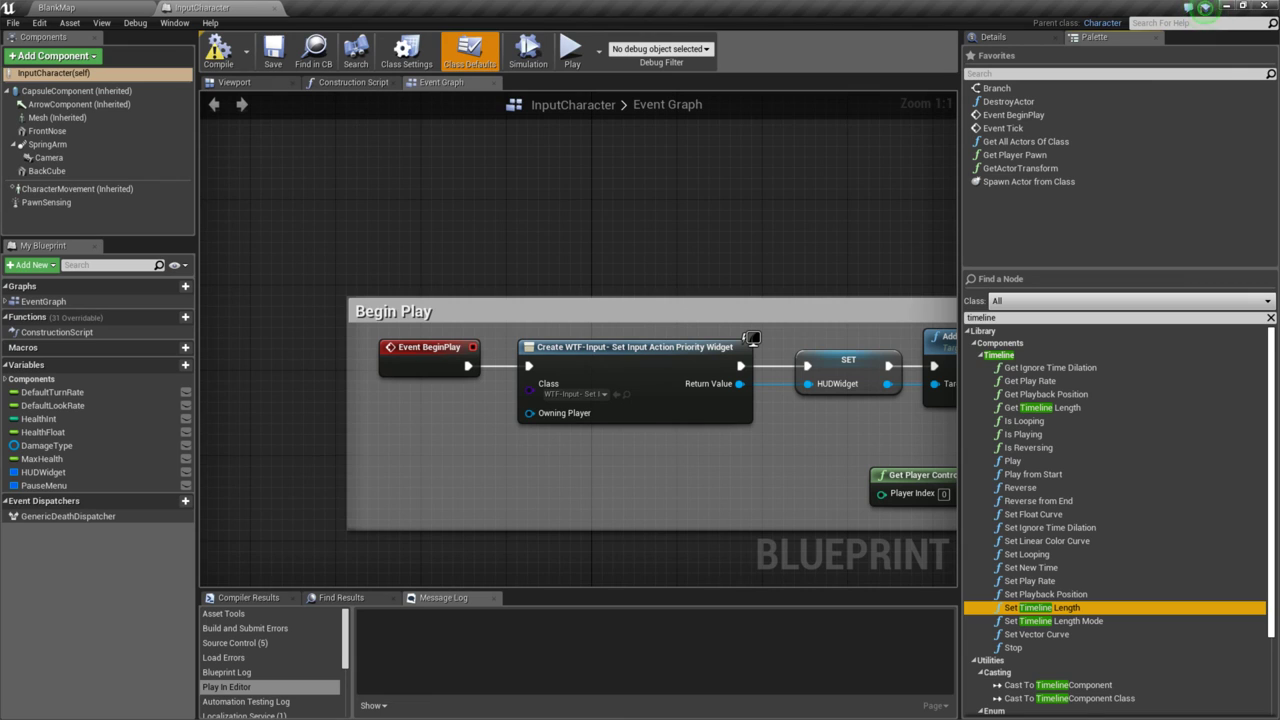
left_click(1272, 318)
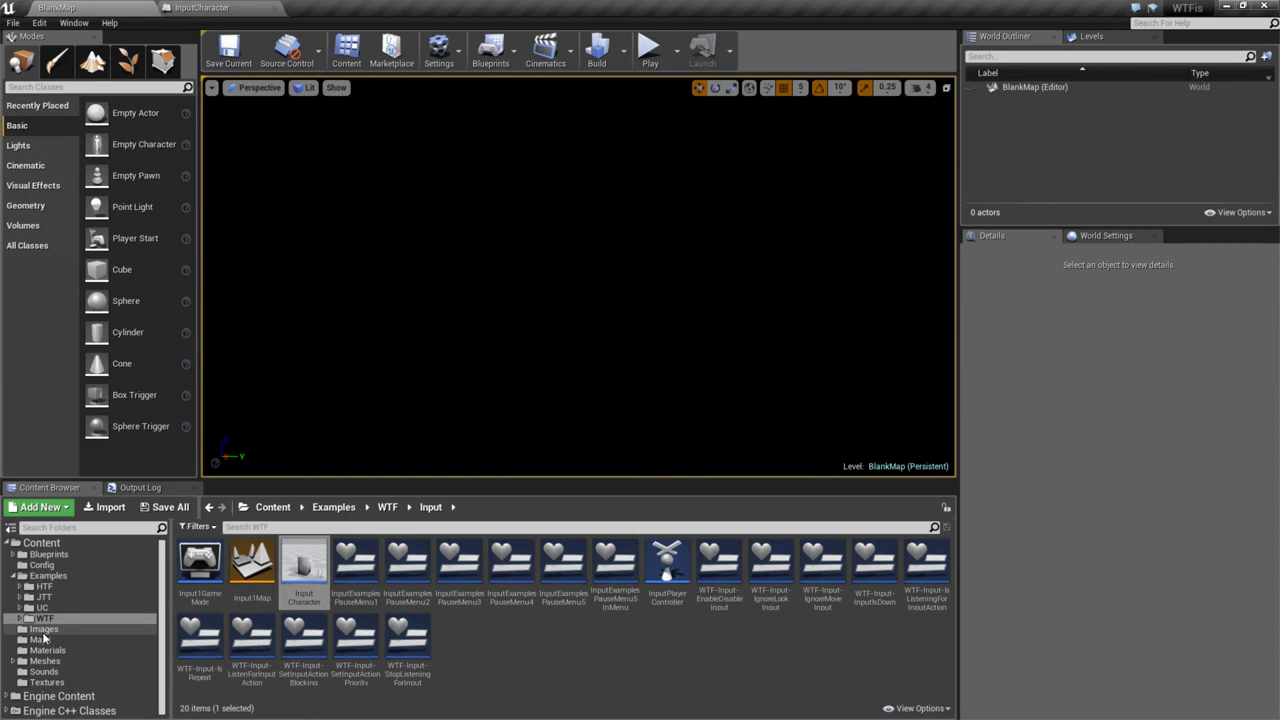
- Create a folder named Timeline inside the Examples/WTF/Components folder and open it
left_click(19, 619)
scroll(74, 647, "up", 2)
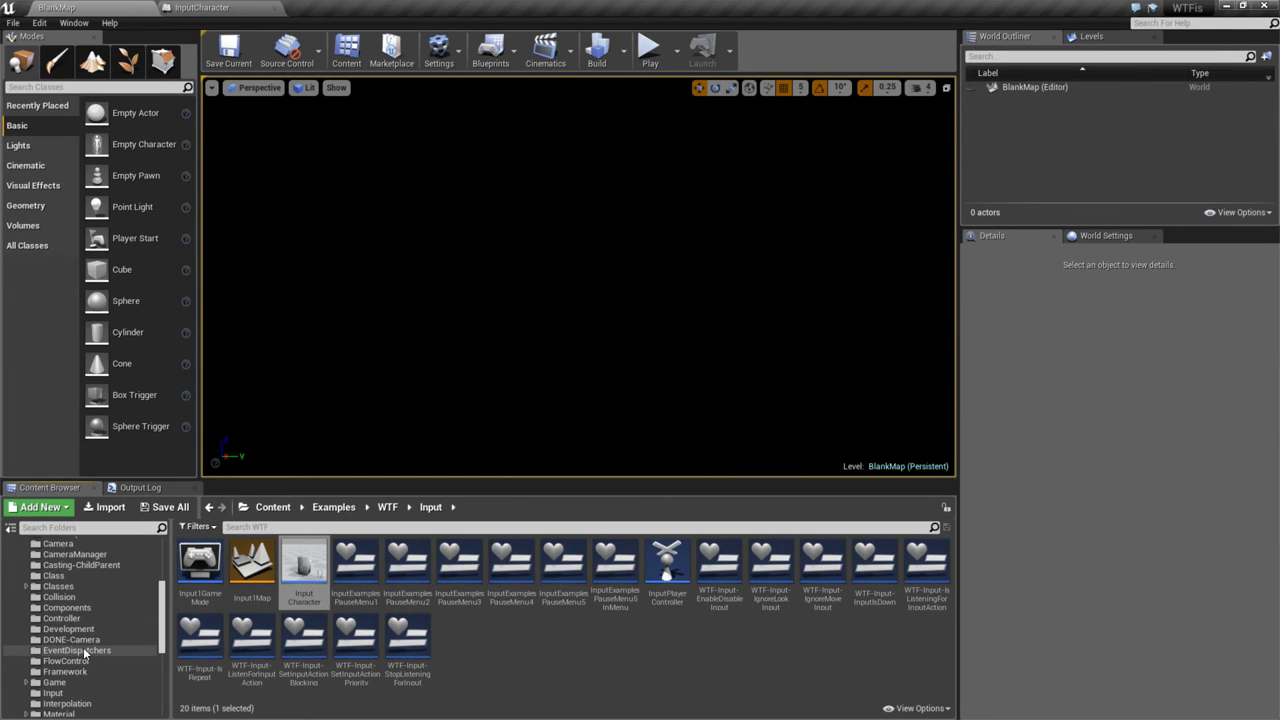
left_click(66, 607)
right_click(375, 633)
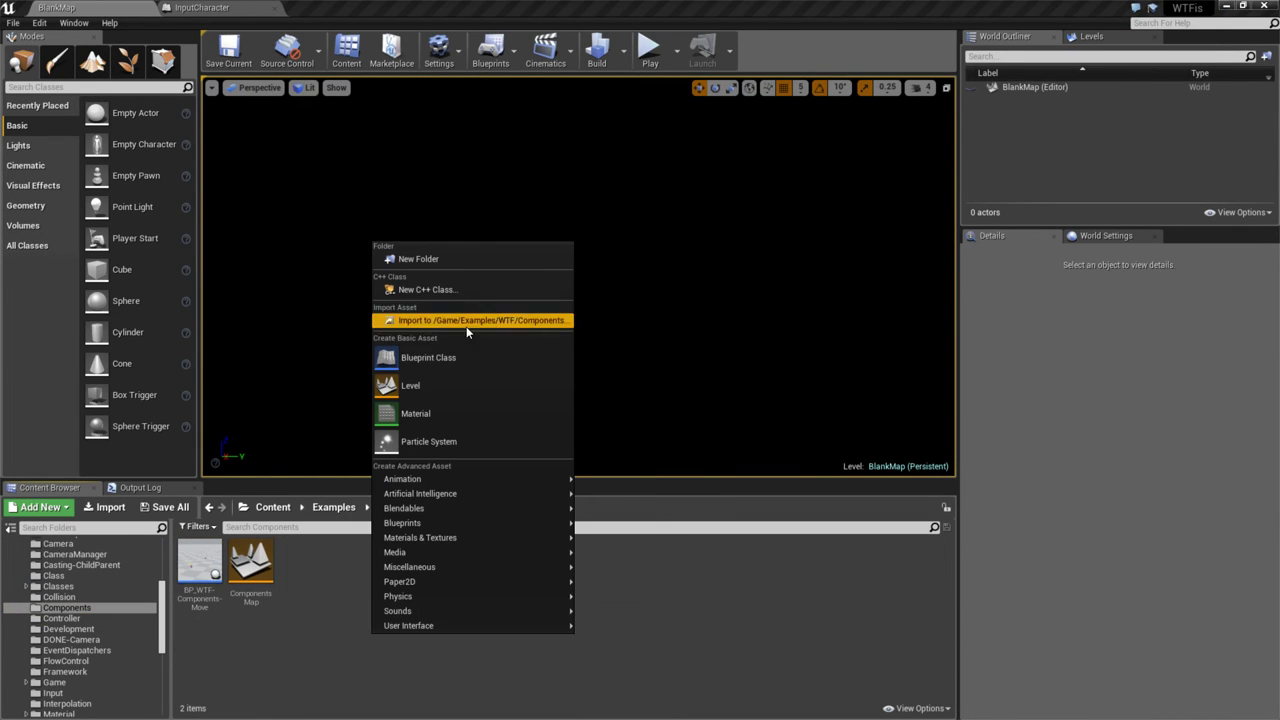
left_click(465, 260)
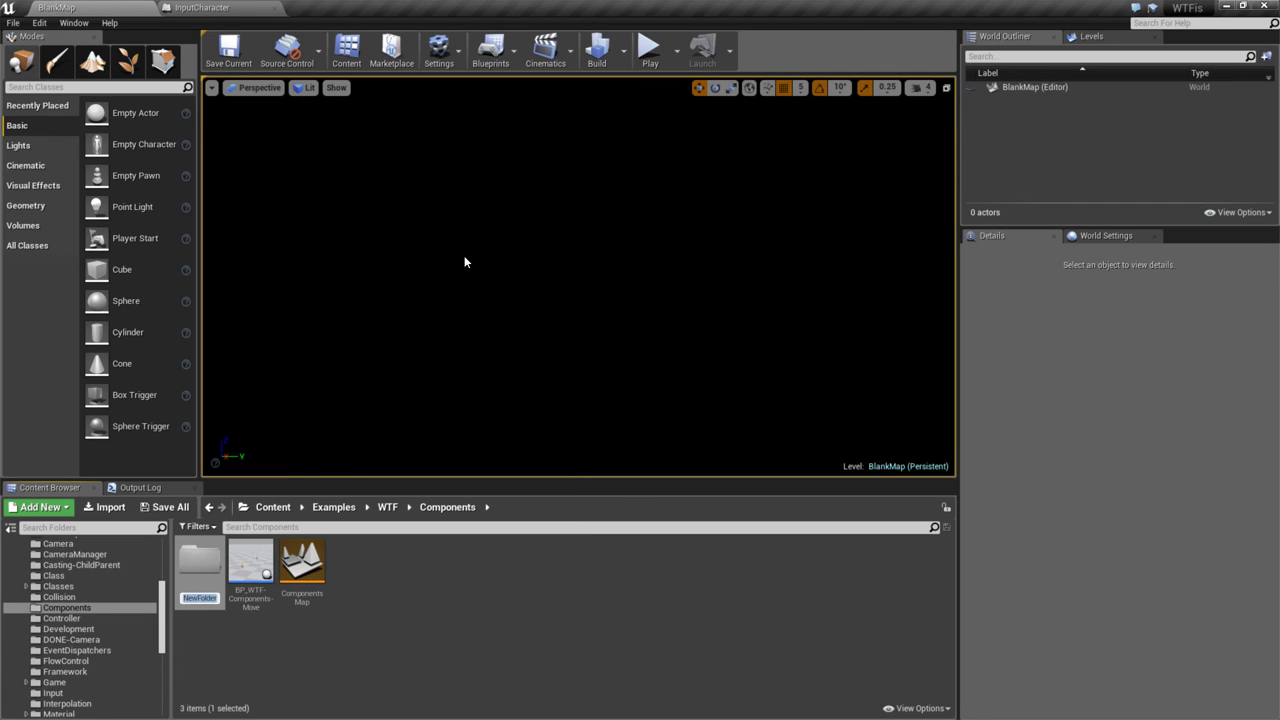
type("Timeline")
key("Return")
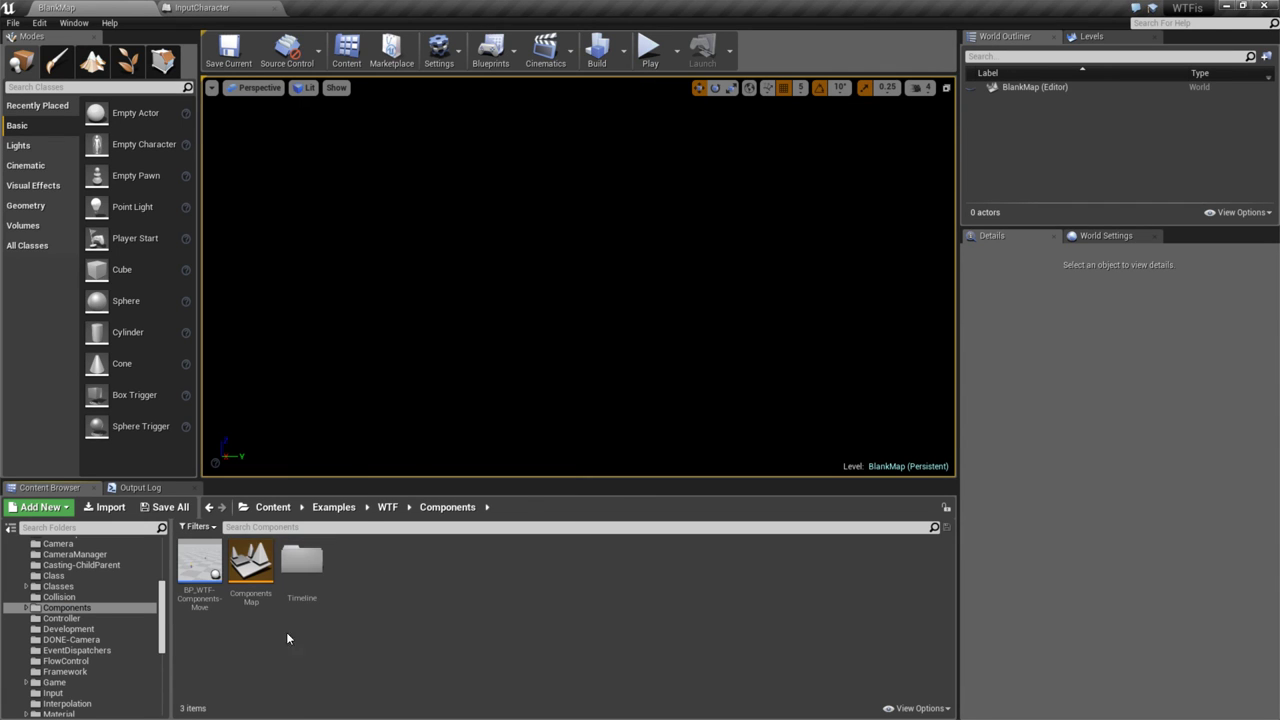
double_click(302, 561)
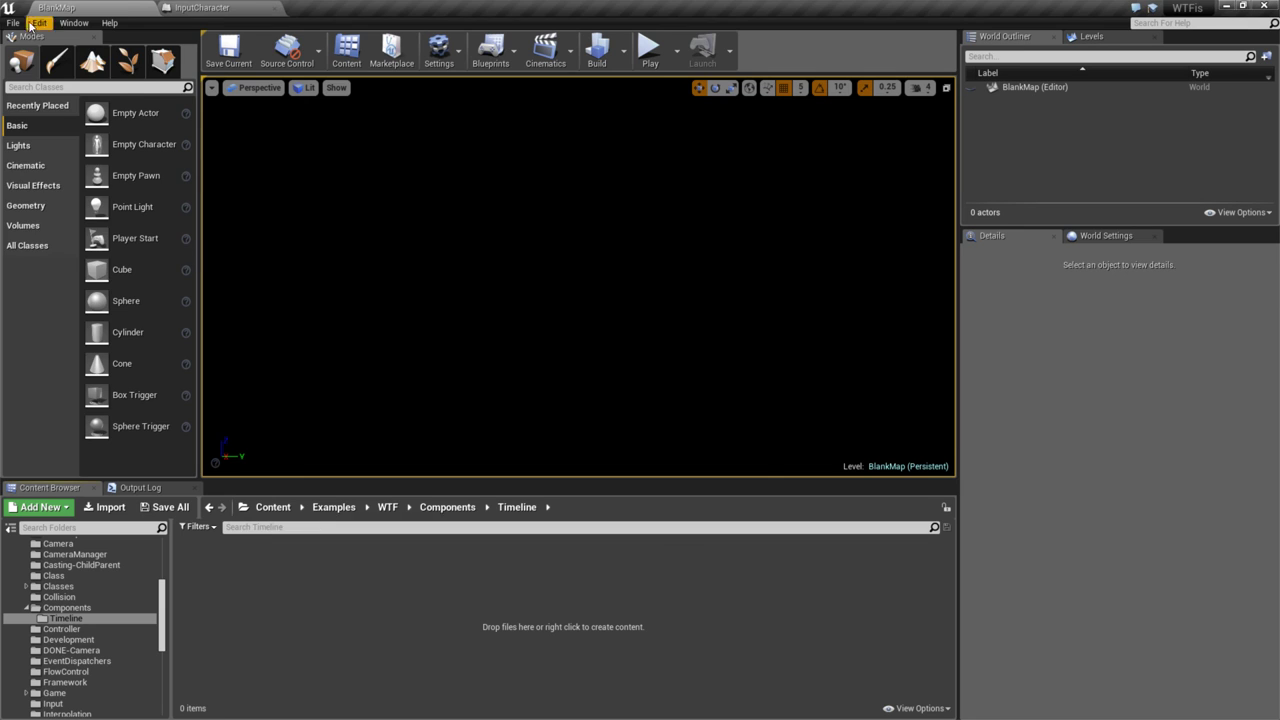
- Create a new level from the template that includes a floor, sky sphere, light source and player start
left_click(13, 22)
left_click(55, 48)
left_click(528, 300)
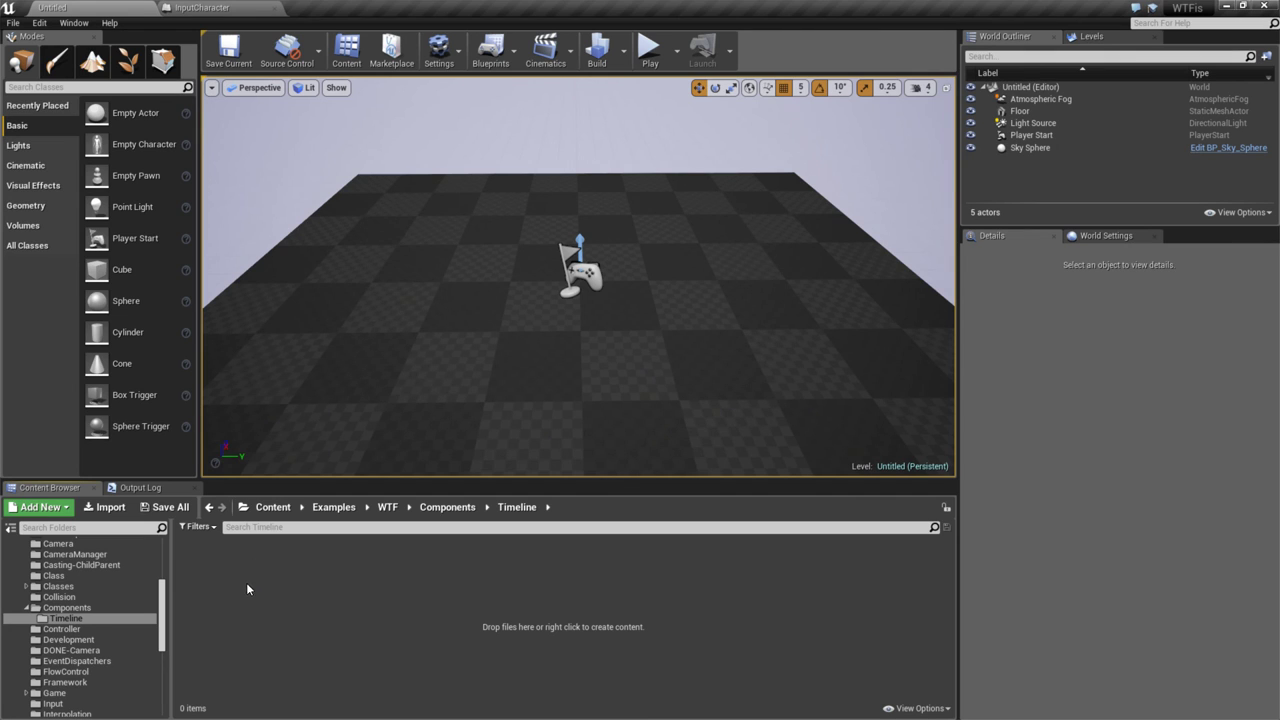
- Save the new level as TimelineMap in the Examples/WTF/Components/Timeline folder
left_click(13, 22)
left_click(62, 139)
left_click(13, 22)
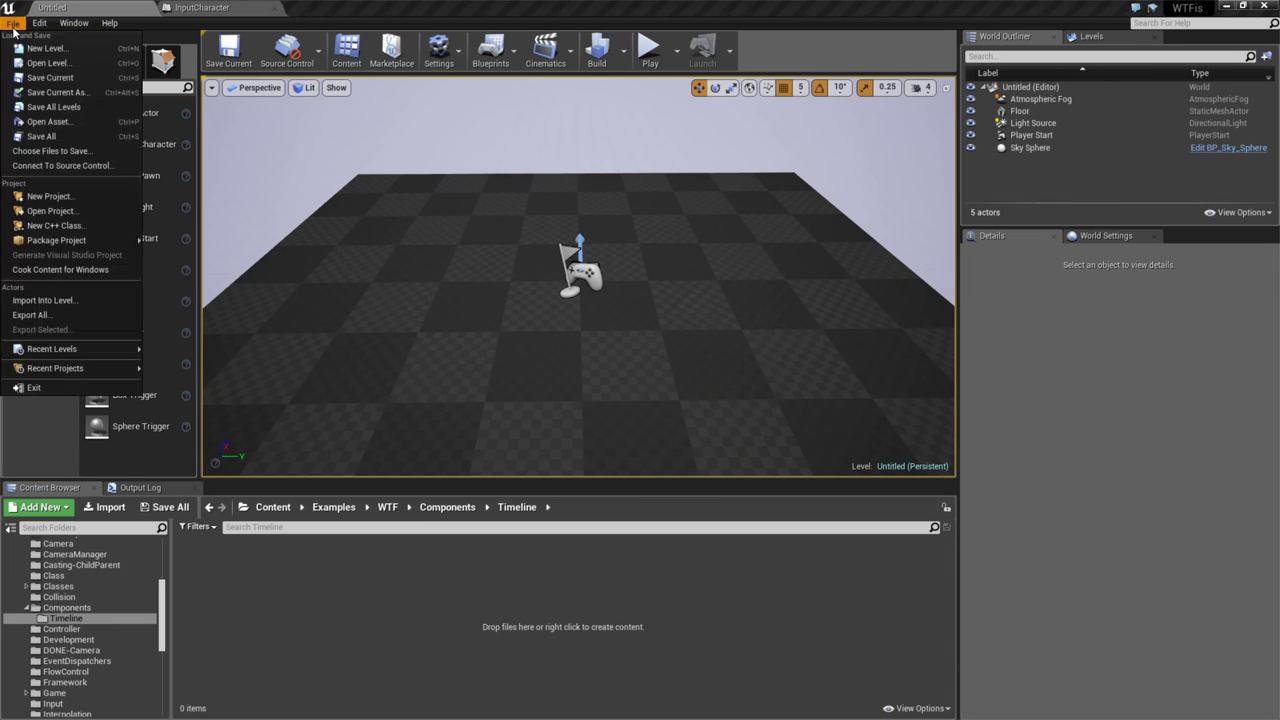
left_click(52, 79)
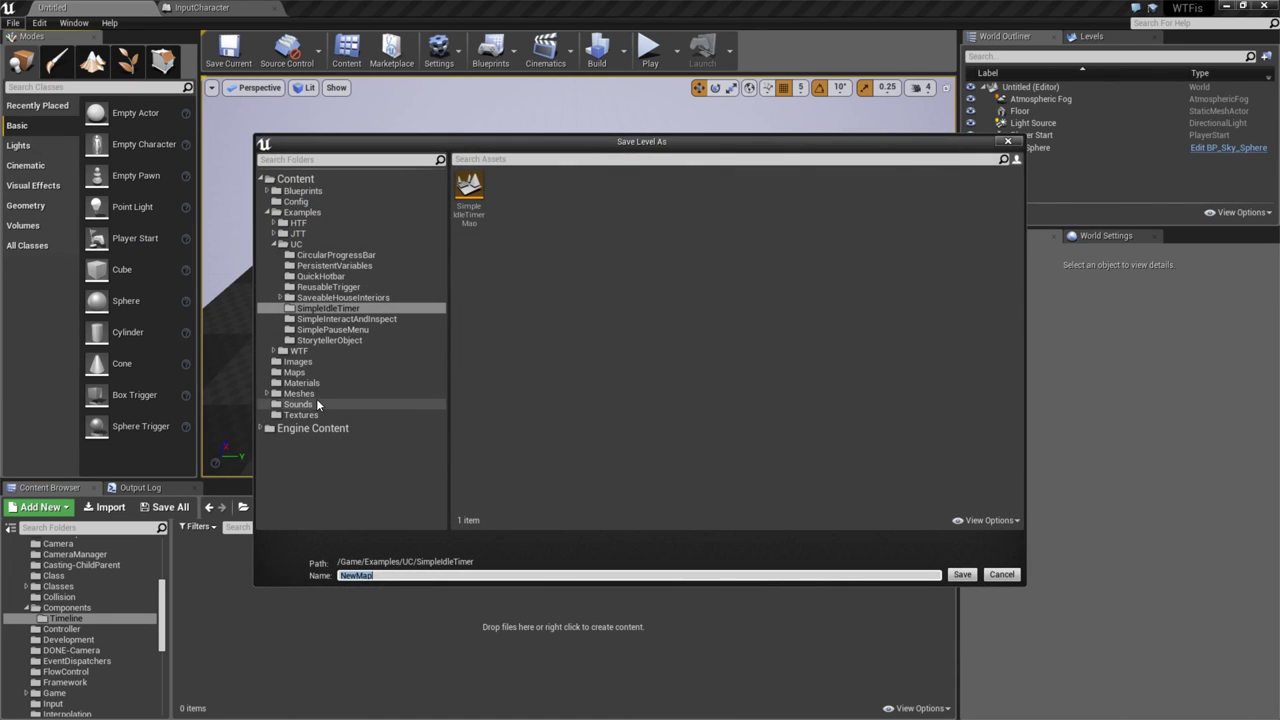
double_click(299, 351)
scroll(325, 410, "down", 2)
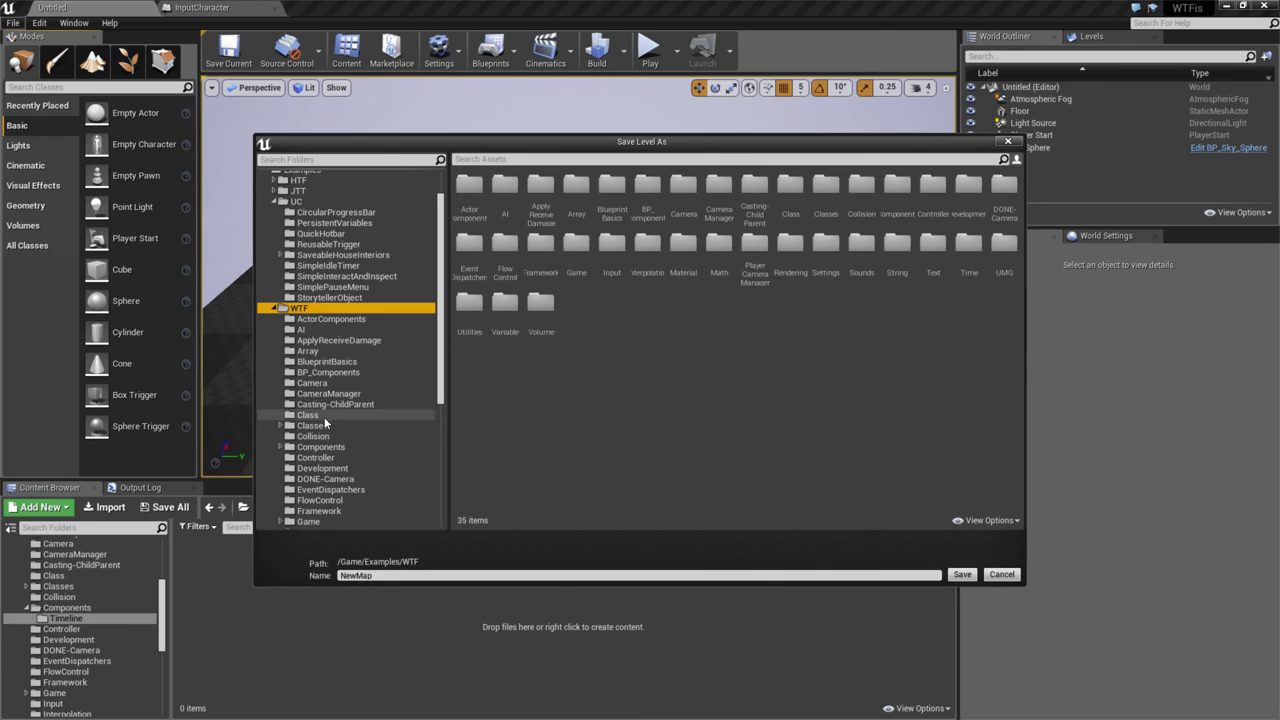
double_click(323, 447)
left_click(320, 457)
left_click(424, 575)
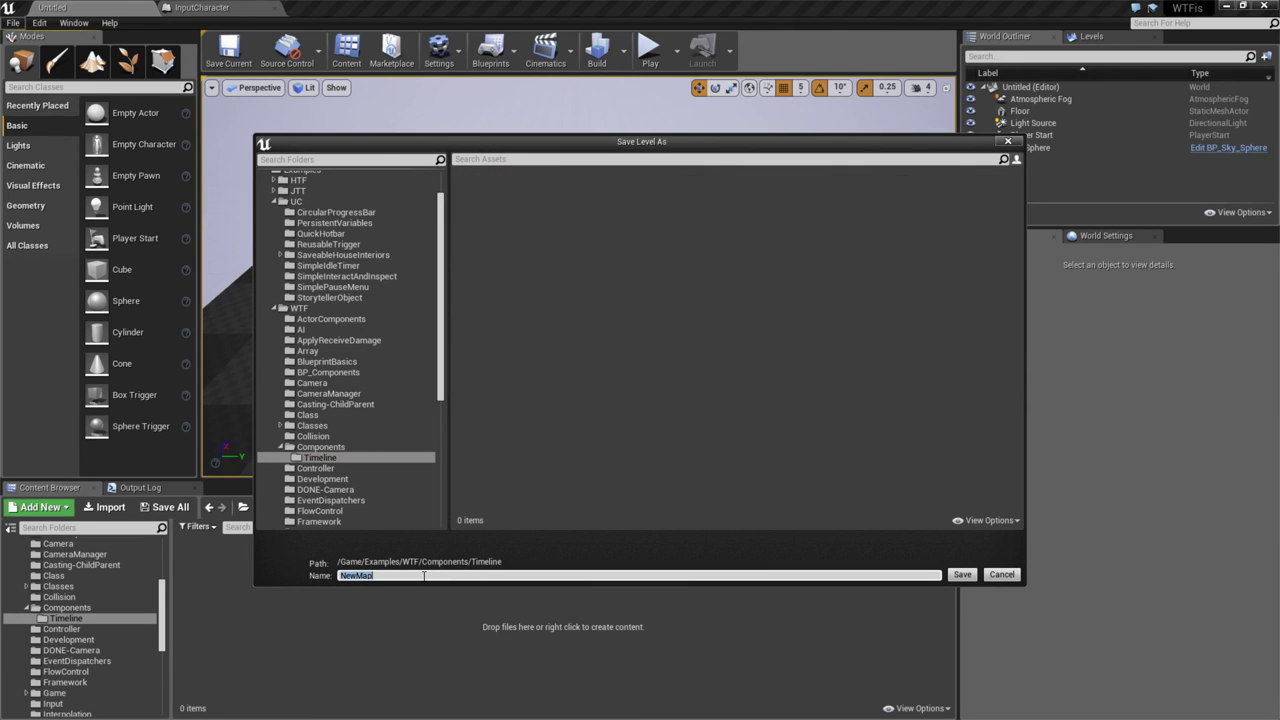
type("TimelineMap")
key("Return")
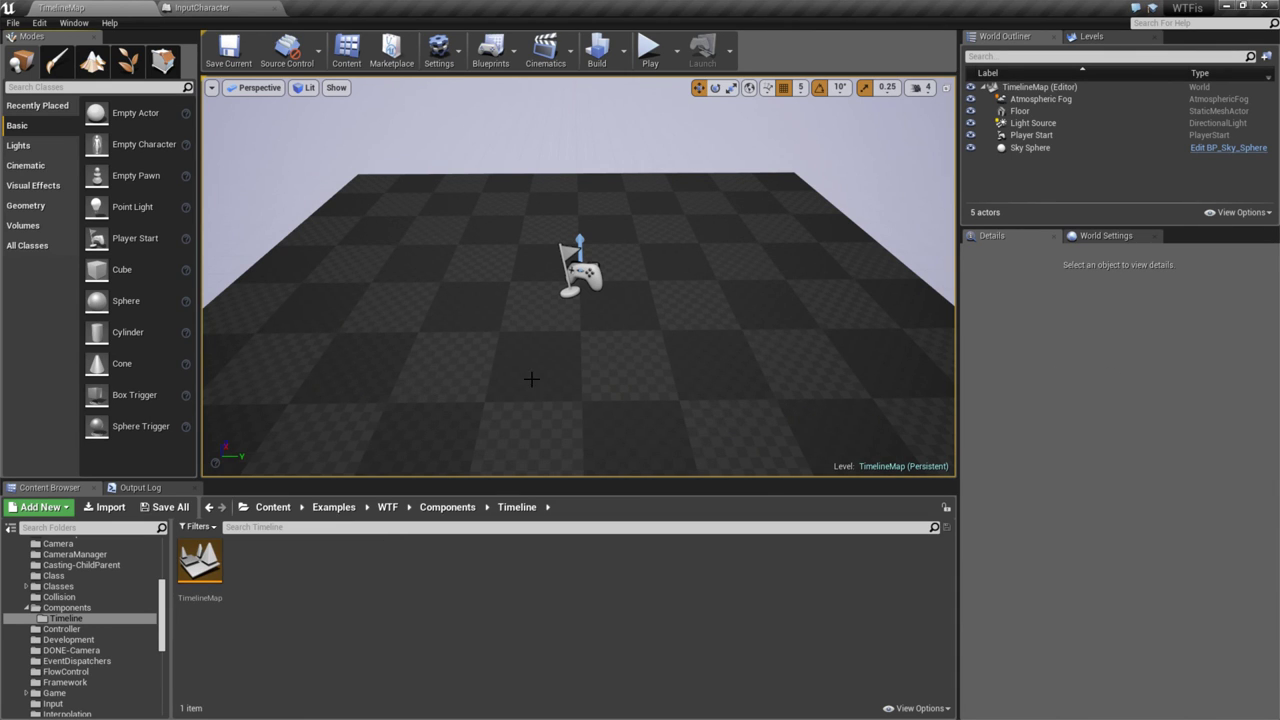
- Create a Blueprint Class with Actor as its parent in the Timeline folder and name it BP_TimelineActor
right_click(262, 561)
left_click(288, 582)
right_click(293, 575)
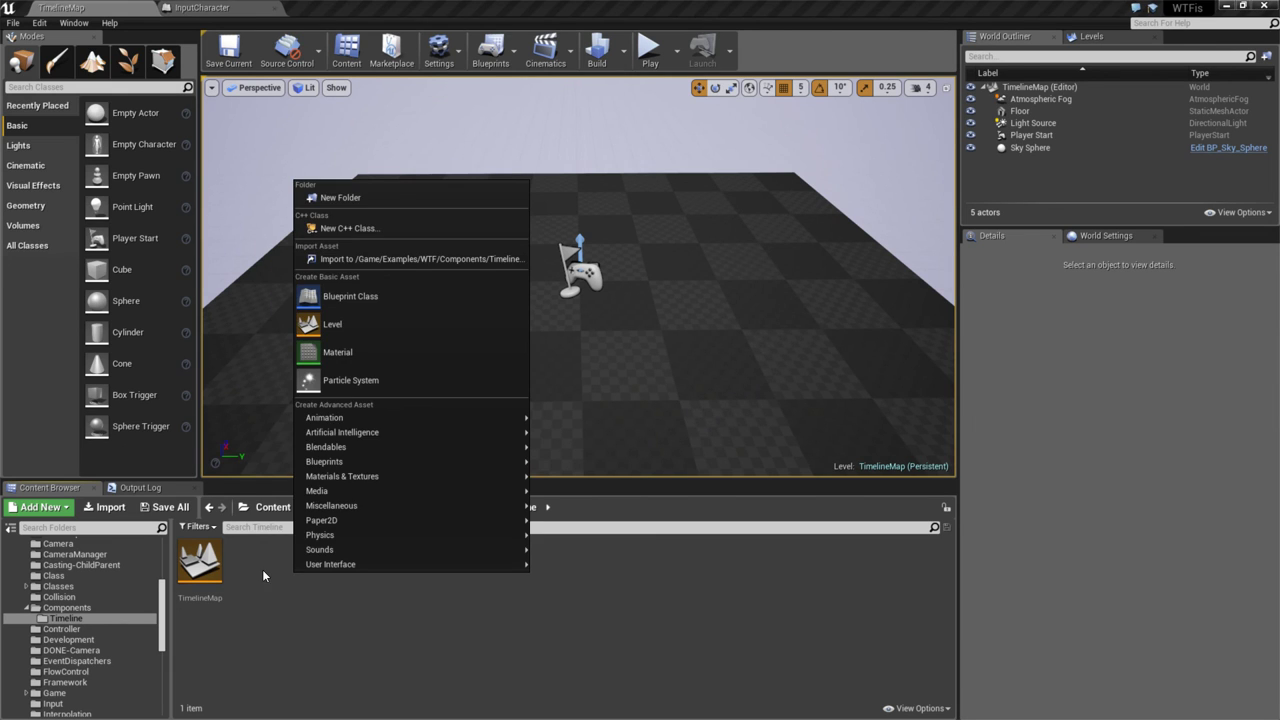
left_click(290, 582)
right_click(290, 582)
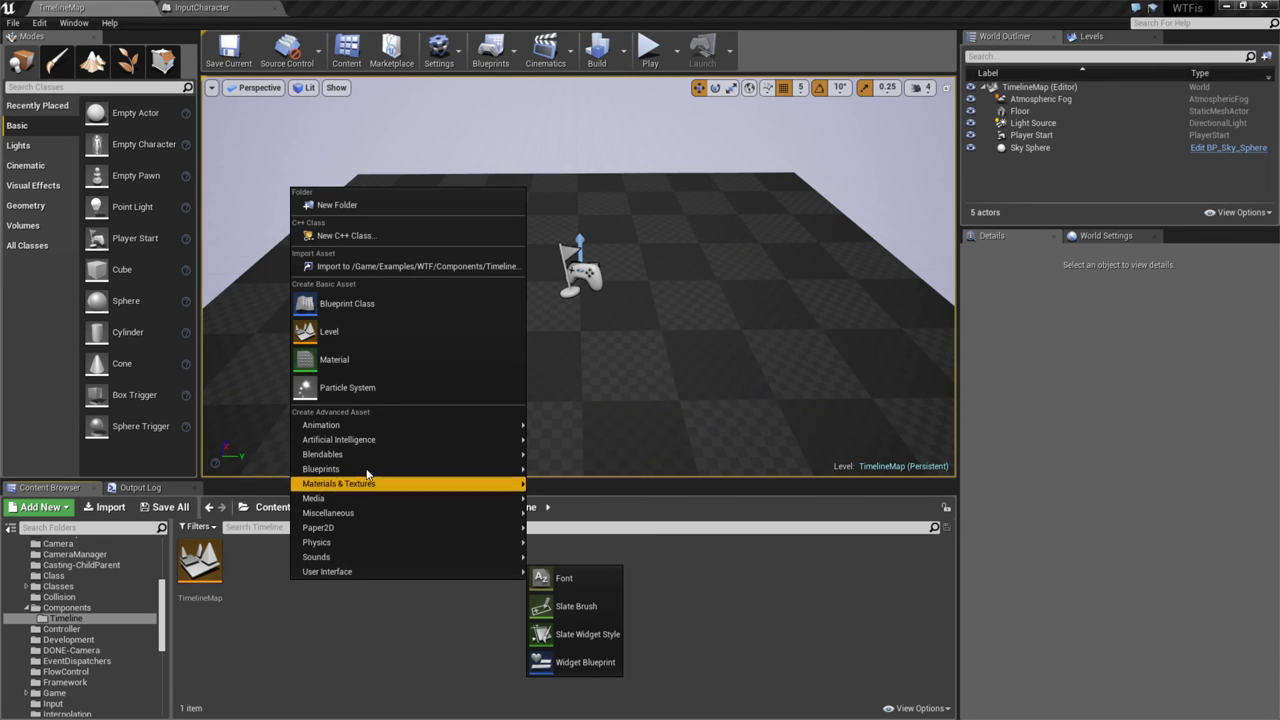
left_click(380, 298)
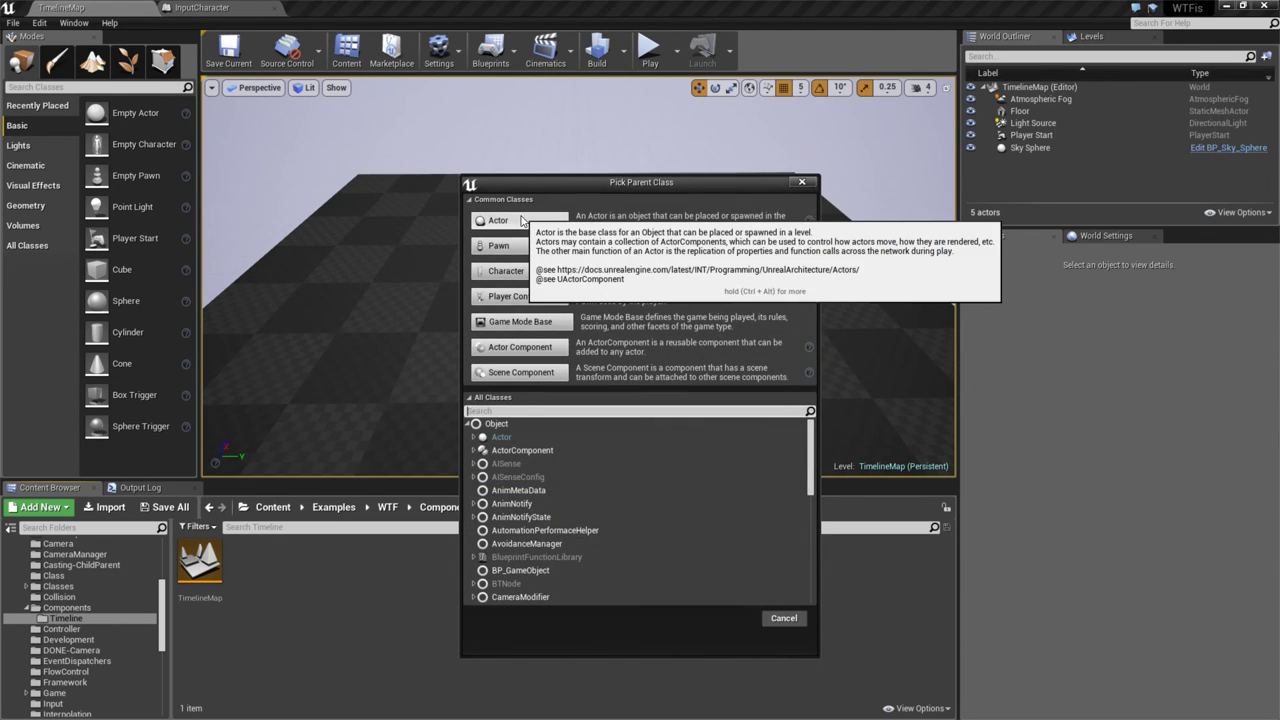
left_click(521, 220)
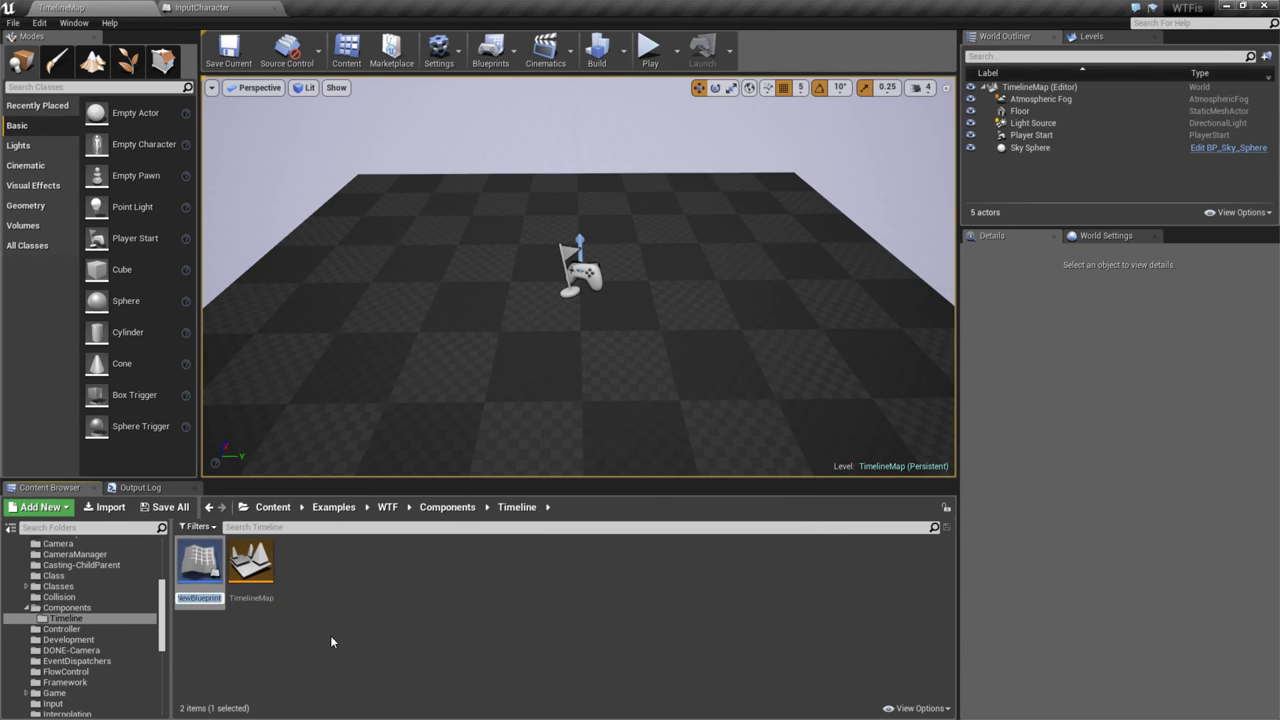
type("BP_TimelineA")
type("ctor")
key("Return")
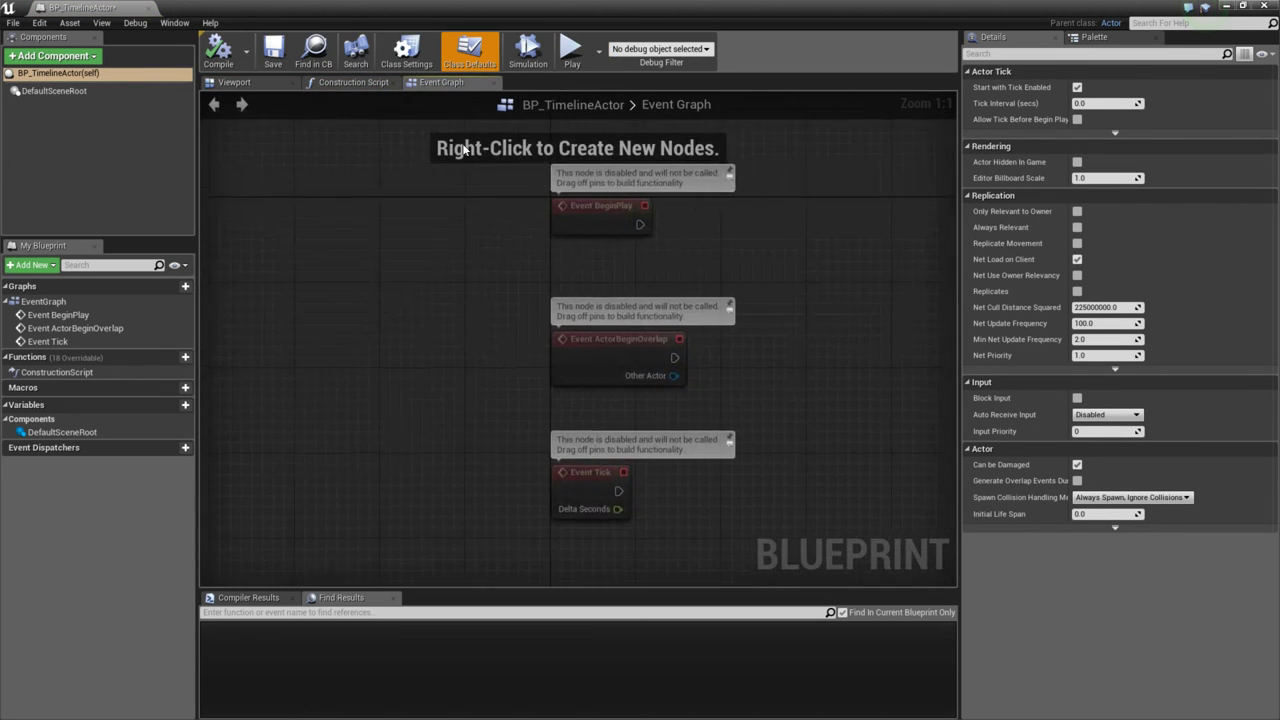
- Delete the three default event nodes BeginPlay, ActorBeginOverlap and Tick from the Event Graph
right_click_drag(460, 308, 409, 296)
left_click_drag(409, 296, 725, 509)
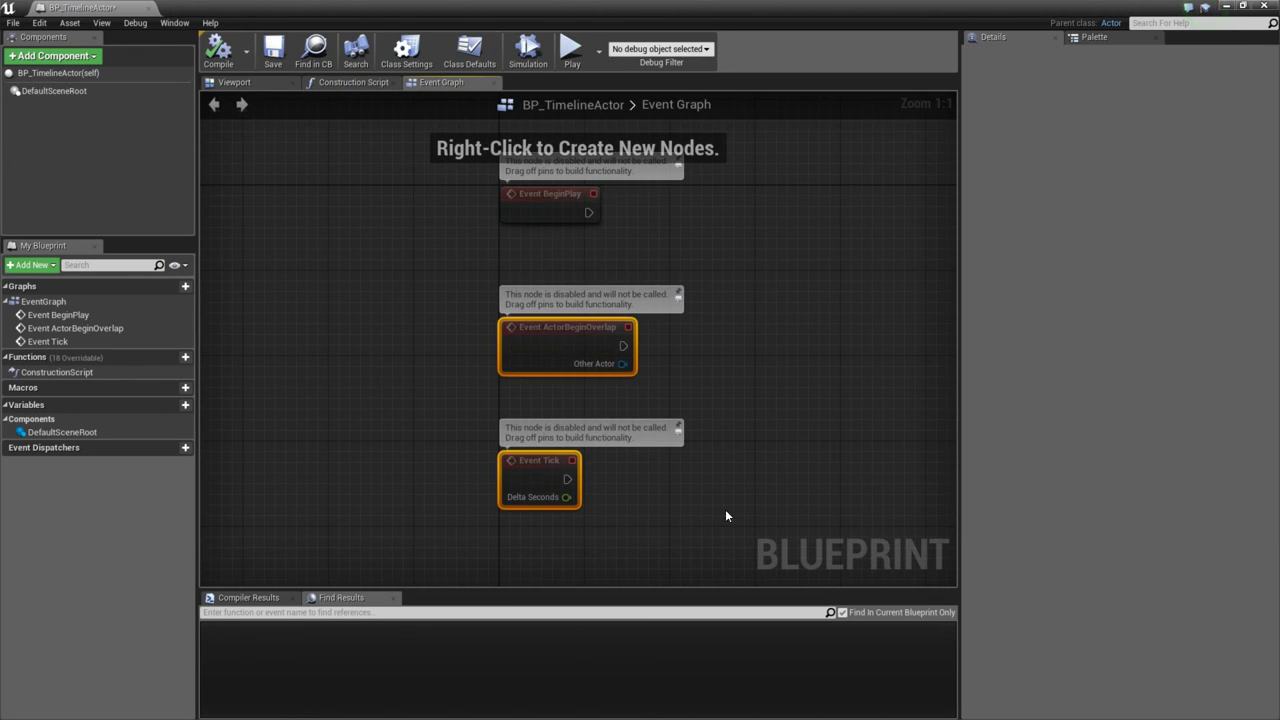
key("Delete")
right_click_drag(609, 246, 558, 388)
left_click_drag(558, 388, 383, 272)
key("Delete")
- Add a Timeline node to the Event Graph and keep its default name
right_click(493, 313)
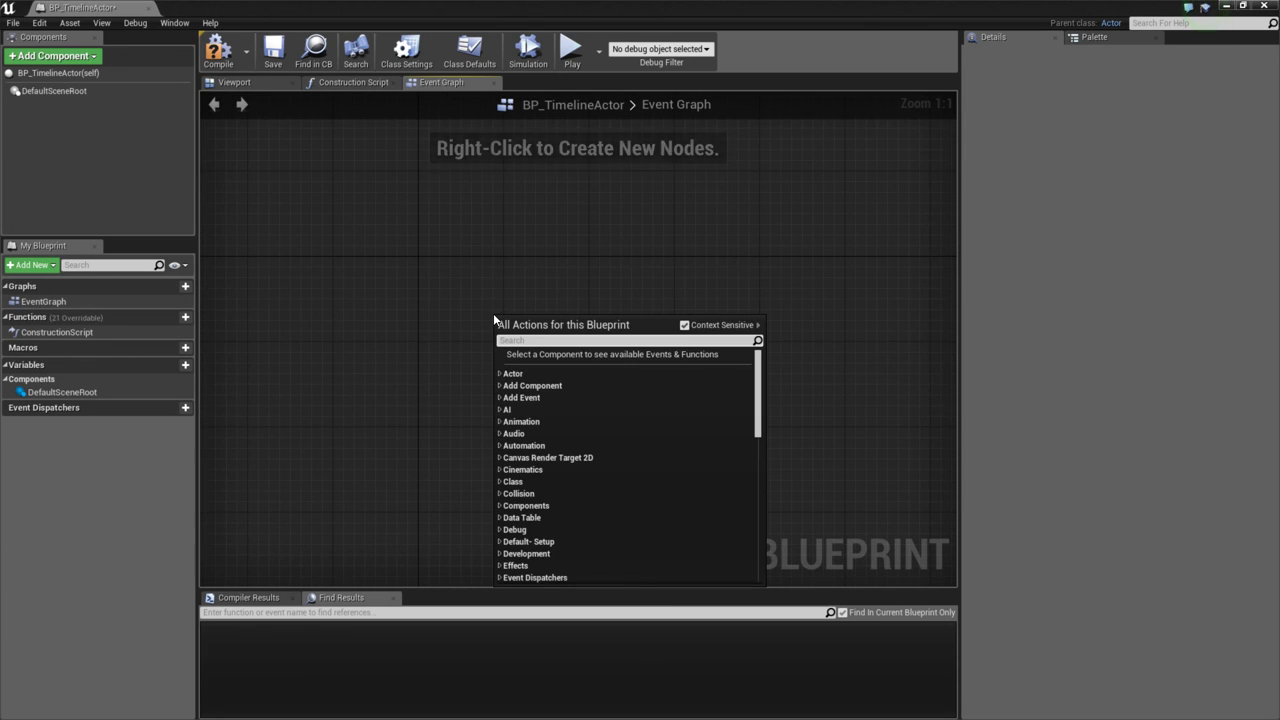
type("timeline add")
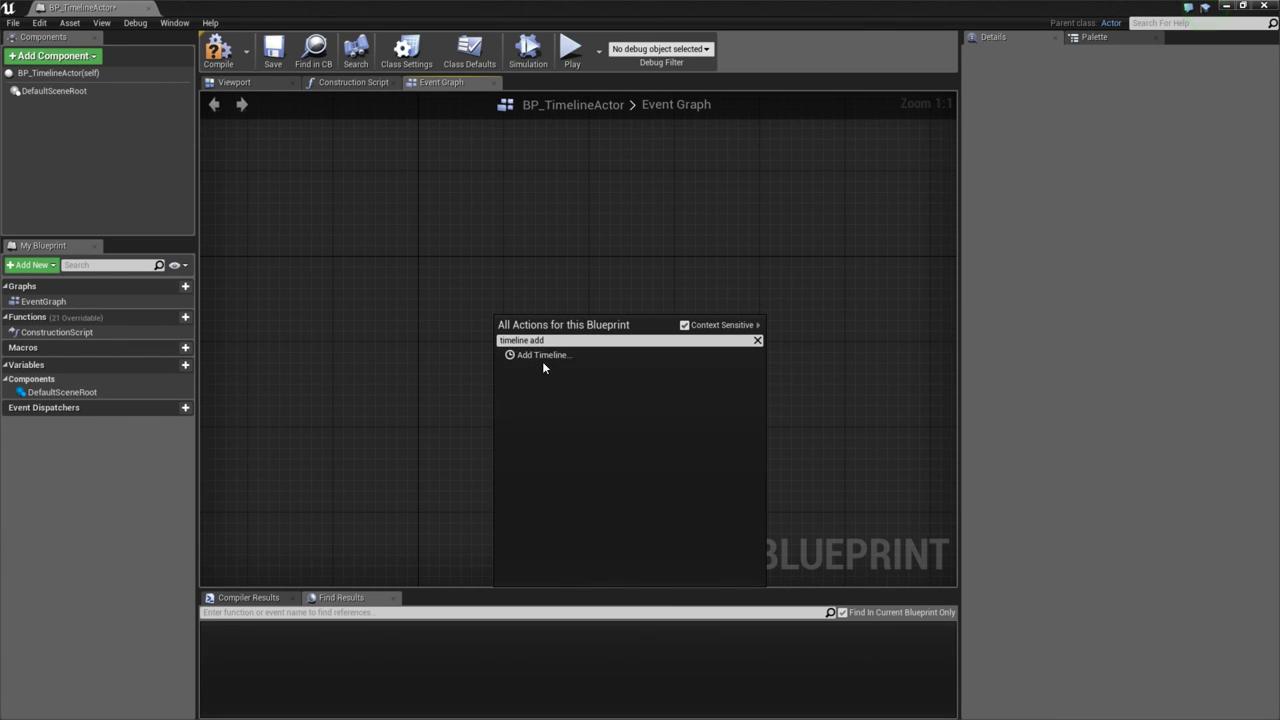
left_click(543, 360)
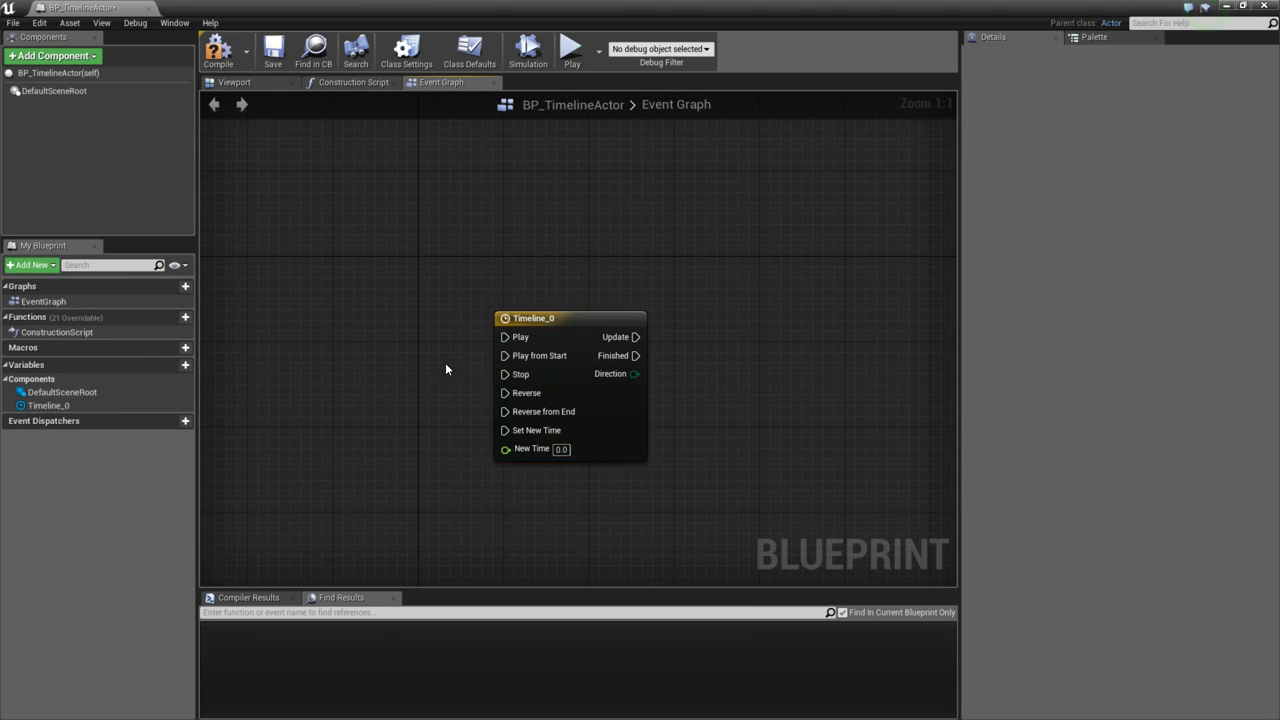
left_click(543, 318)
left_click(721, 386)
right_click_drag(721, 386, 710, 381)
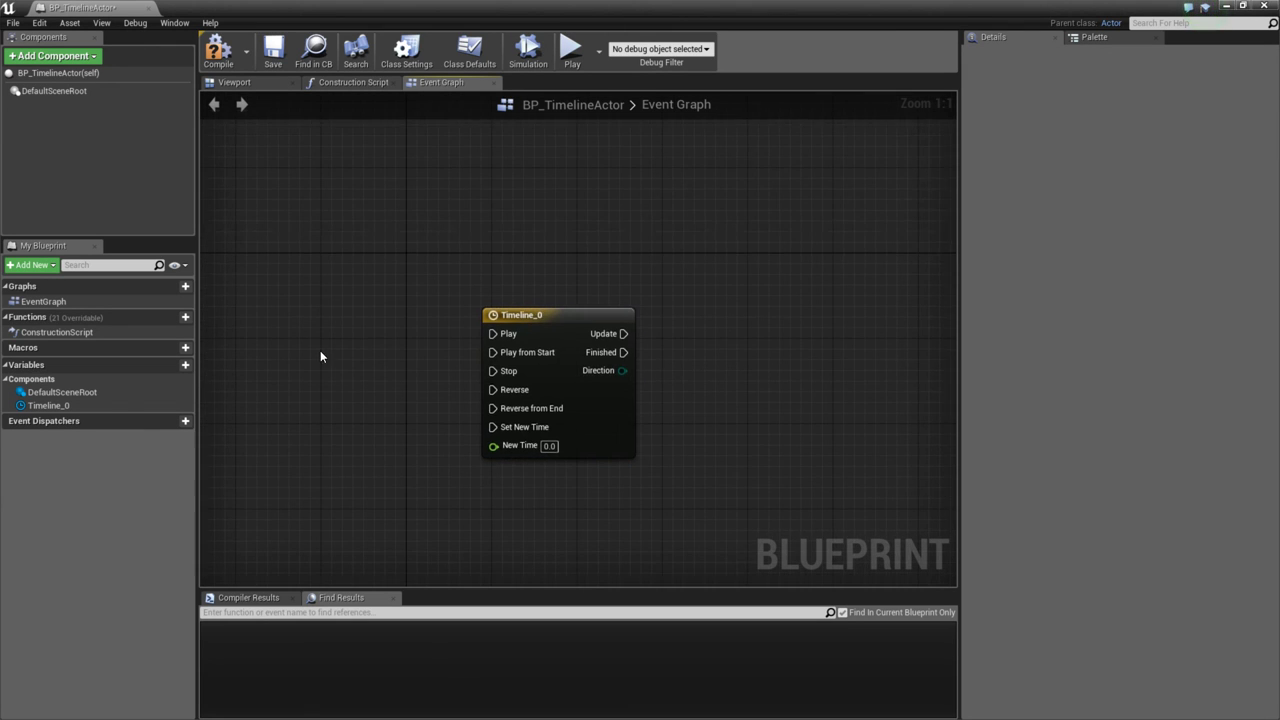
scroll(320, 354, "down", 1)
right_click_drag(355, 362, 493, 370)
left_click_drag(650, 323, 583, 276)
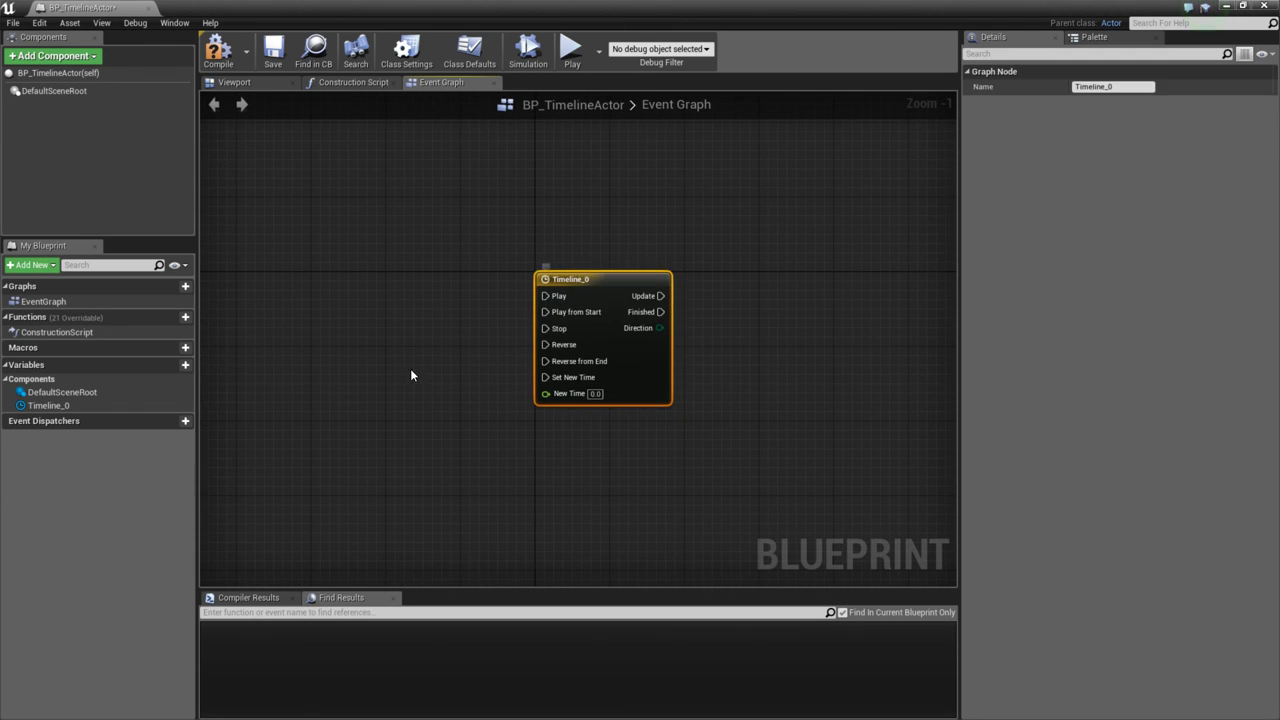
- Add an Event BeginPlay node beside the Timeline node and space the two nodes further apart horizontally
left_click(440, 388)
right_click_drag(465, 399, 428, 367)
right_click_drag(297, 288, 432, 373)
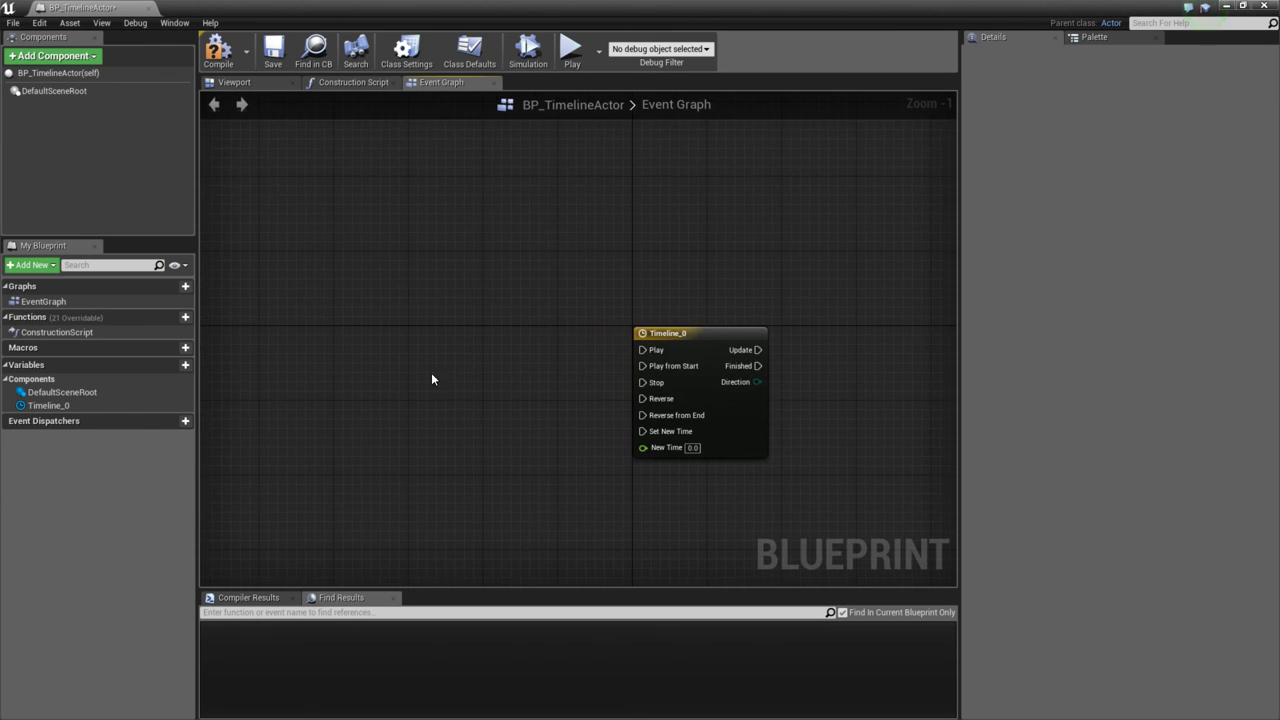
right_click(368, 333)
type("beginplay")
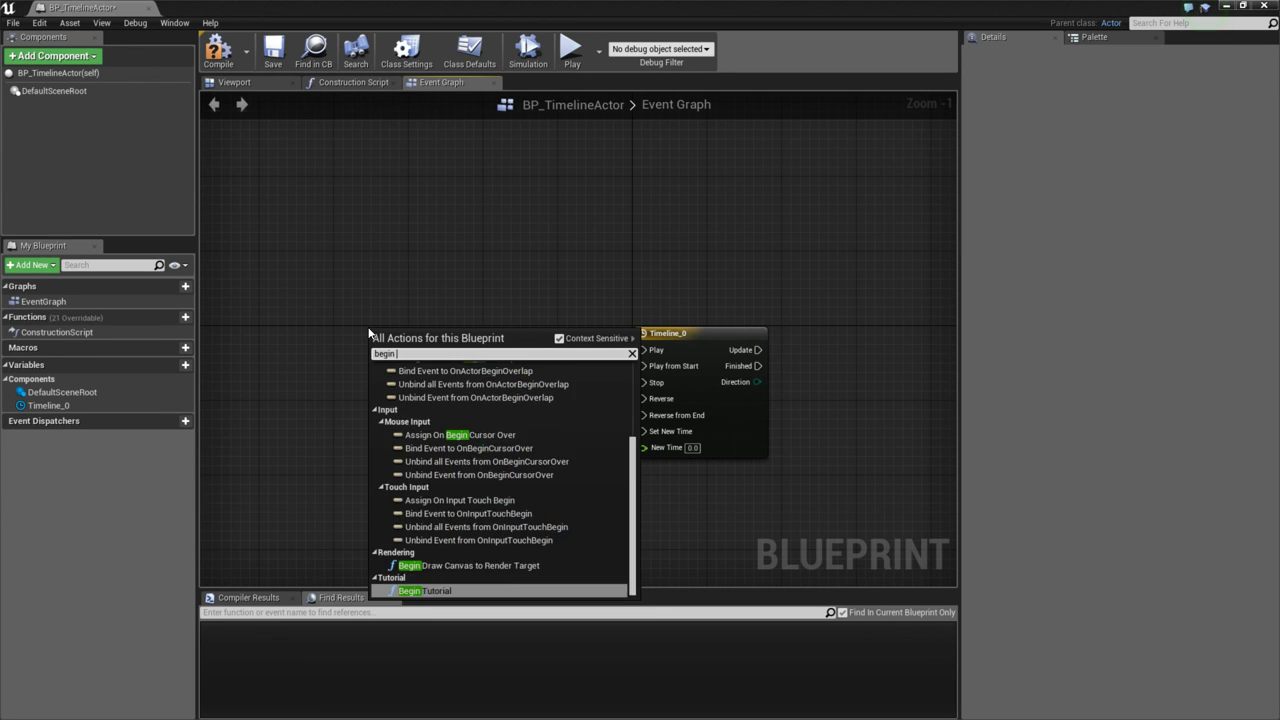
key("Return")
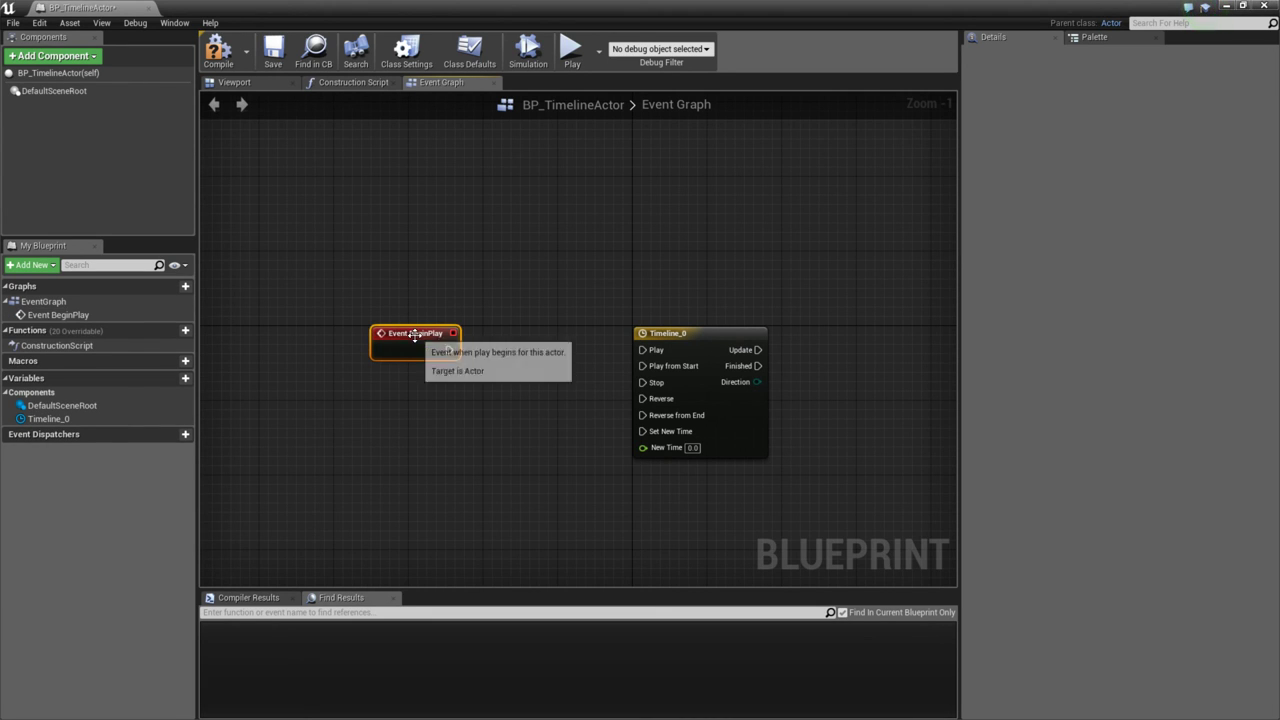
left_click_drag(425, 334, 462, 334)
right_click_drag(656, 425, 551, 411)
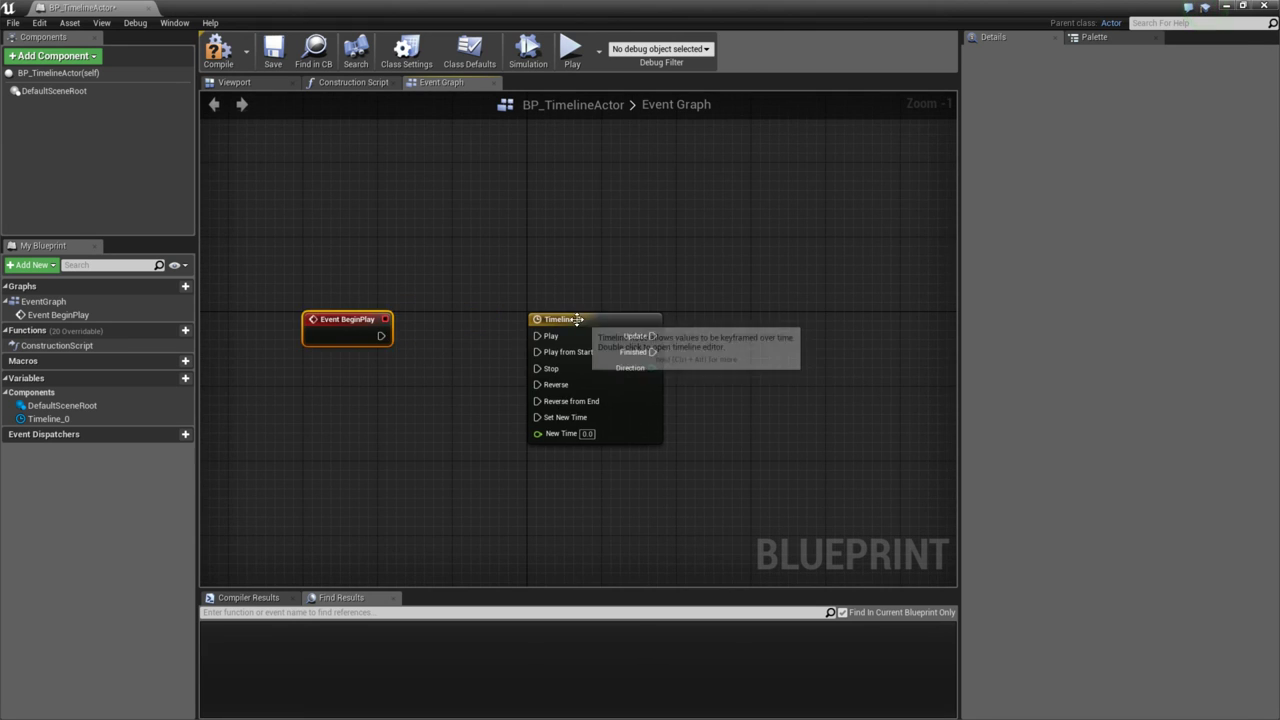
left_click_drag(586, 319, 659, 320)
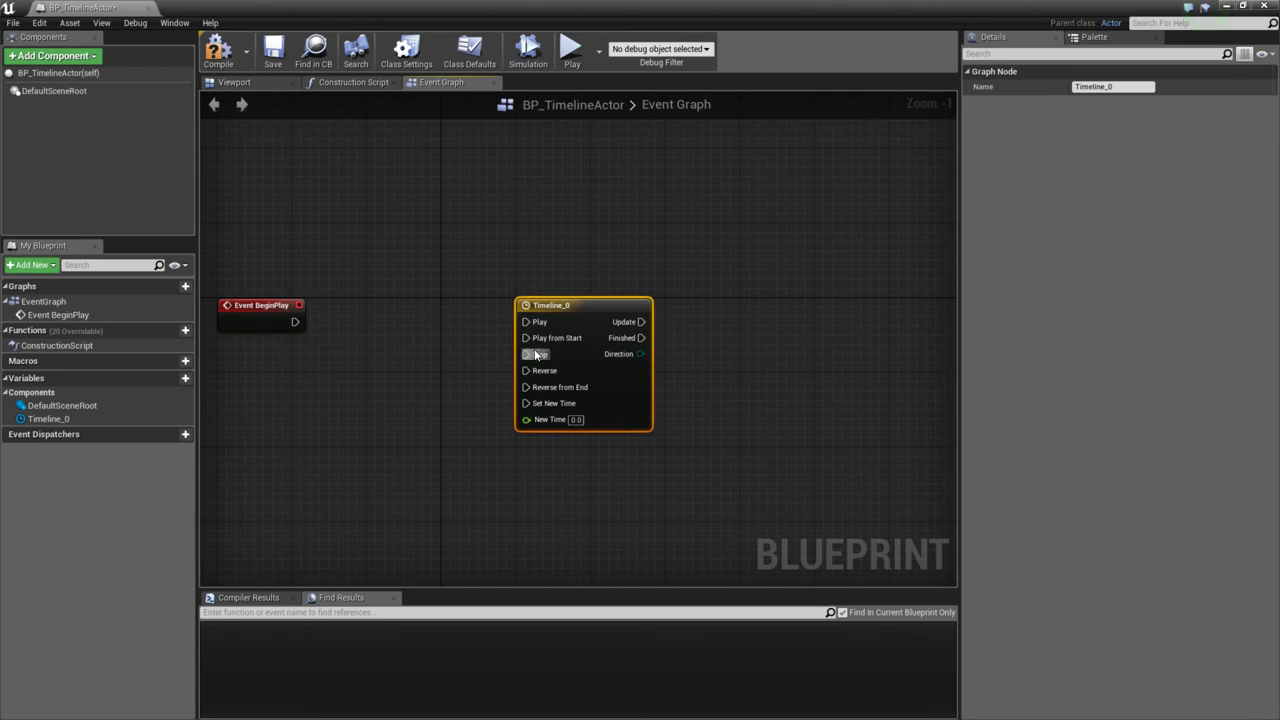
- Open the Timeline node's editor to examine its track and playback options, and return to the Event Graph
double_click(655, 330)
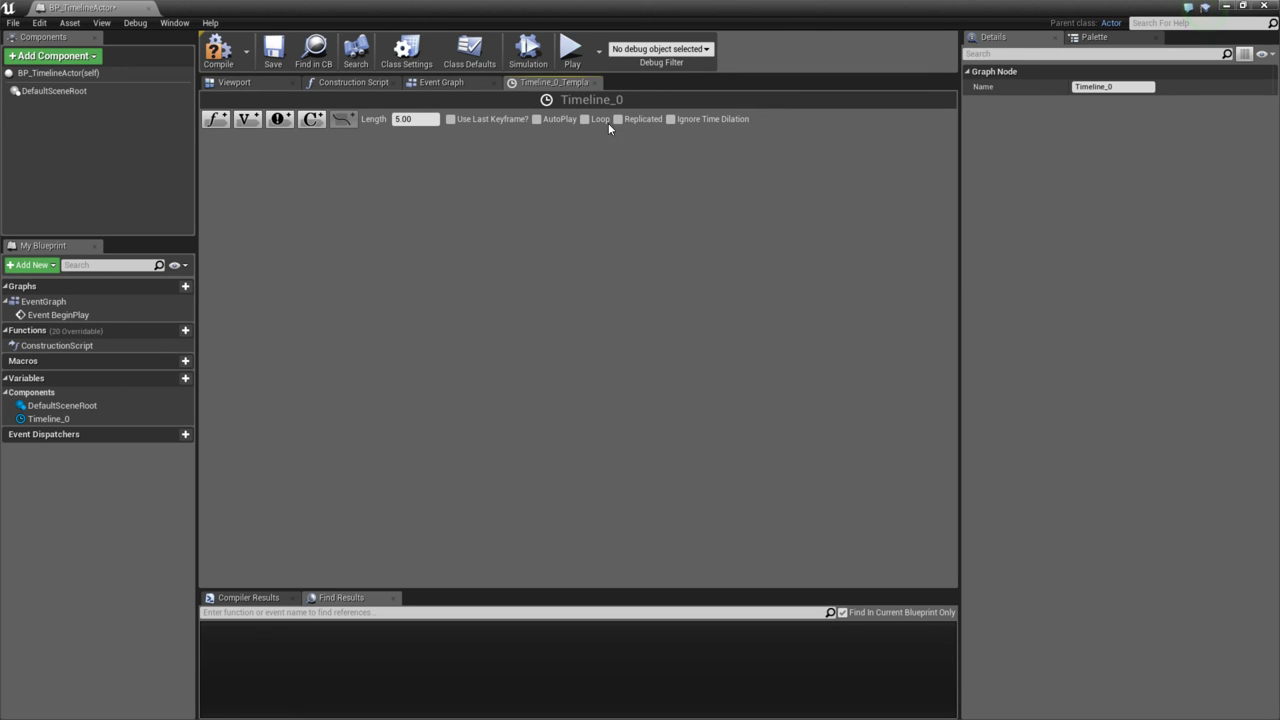
left_click(596, 82)
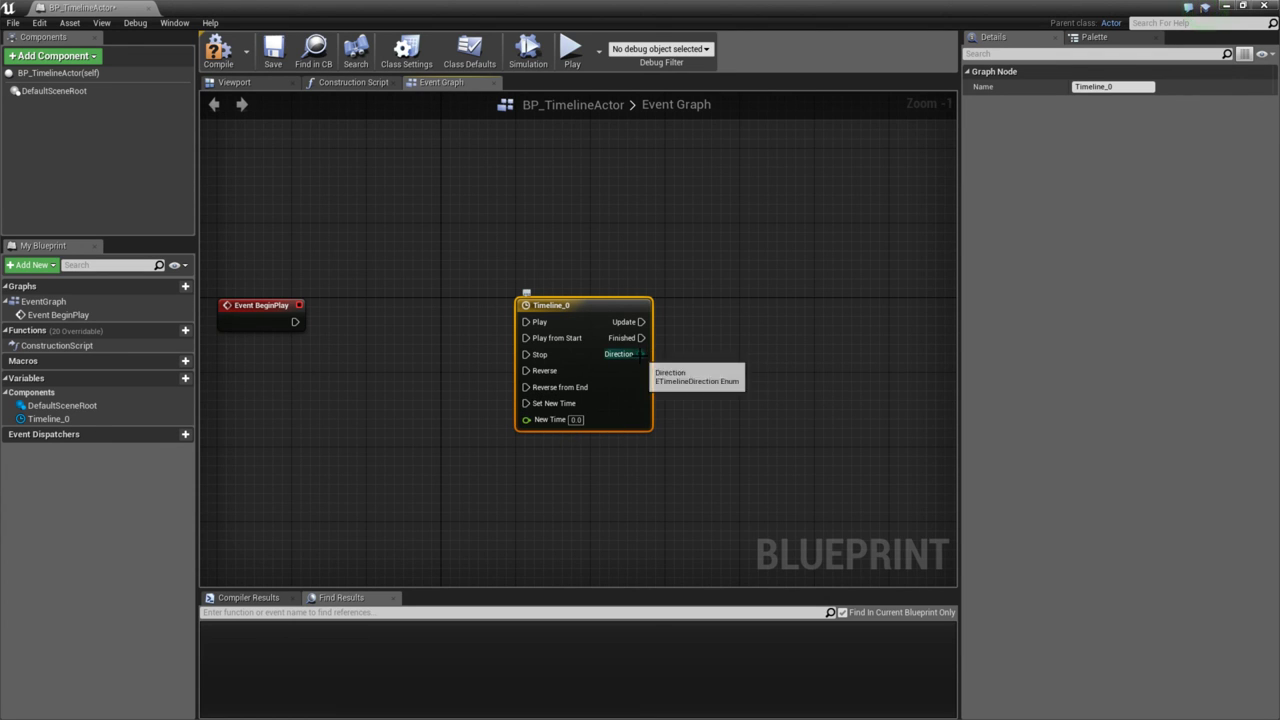
right_click_drag(533, 322, 659, 325)
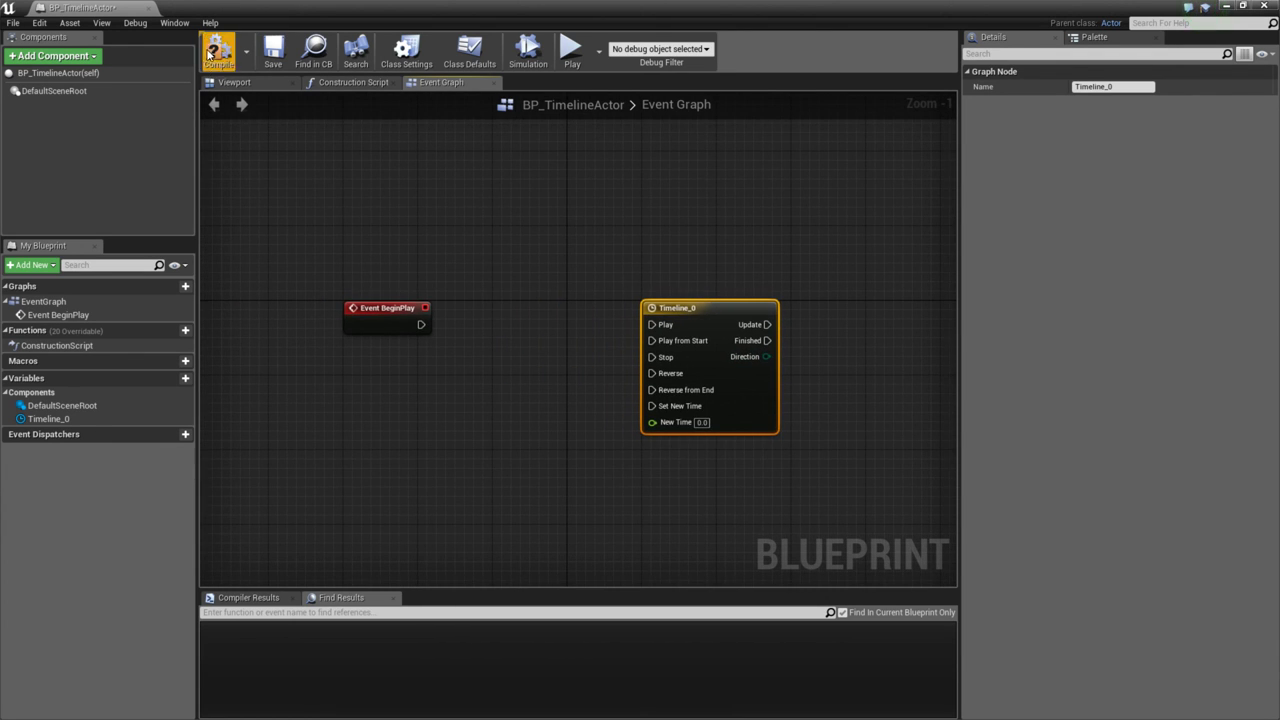
left_click(76, 57)
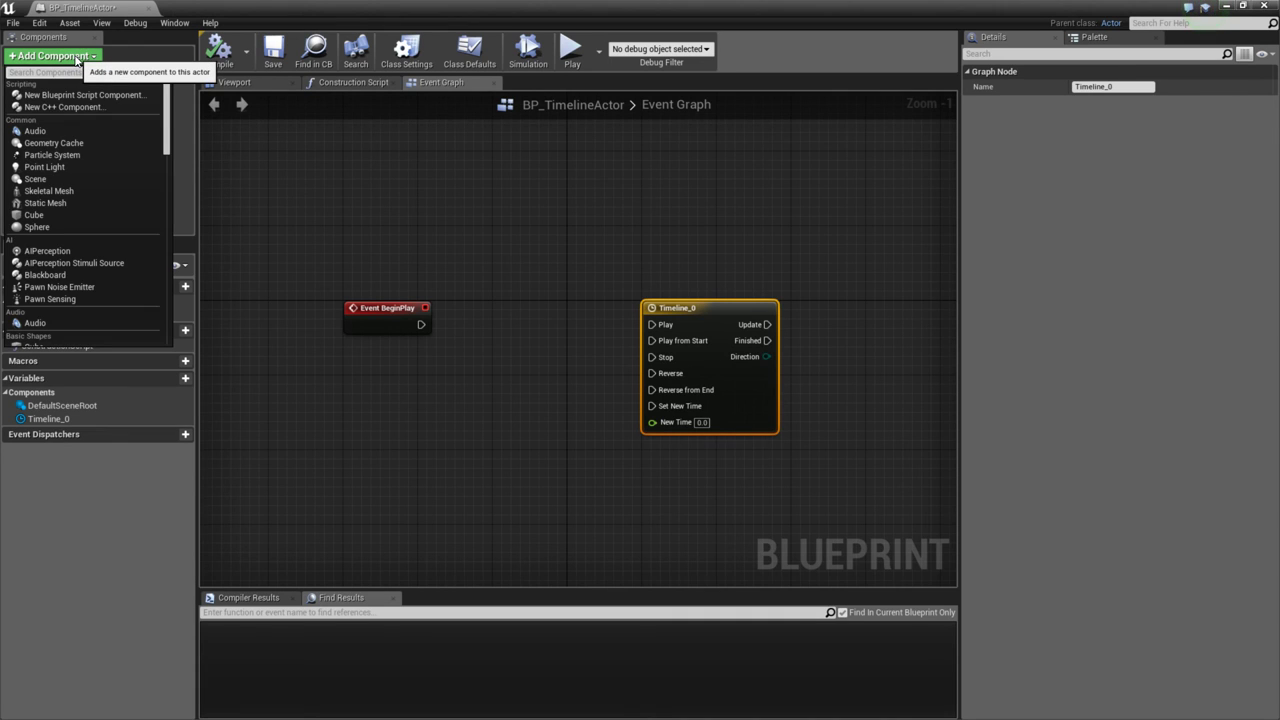
left_click(40, 215)
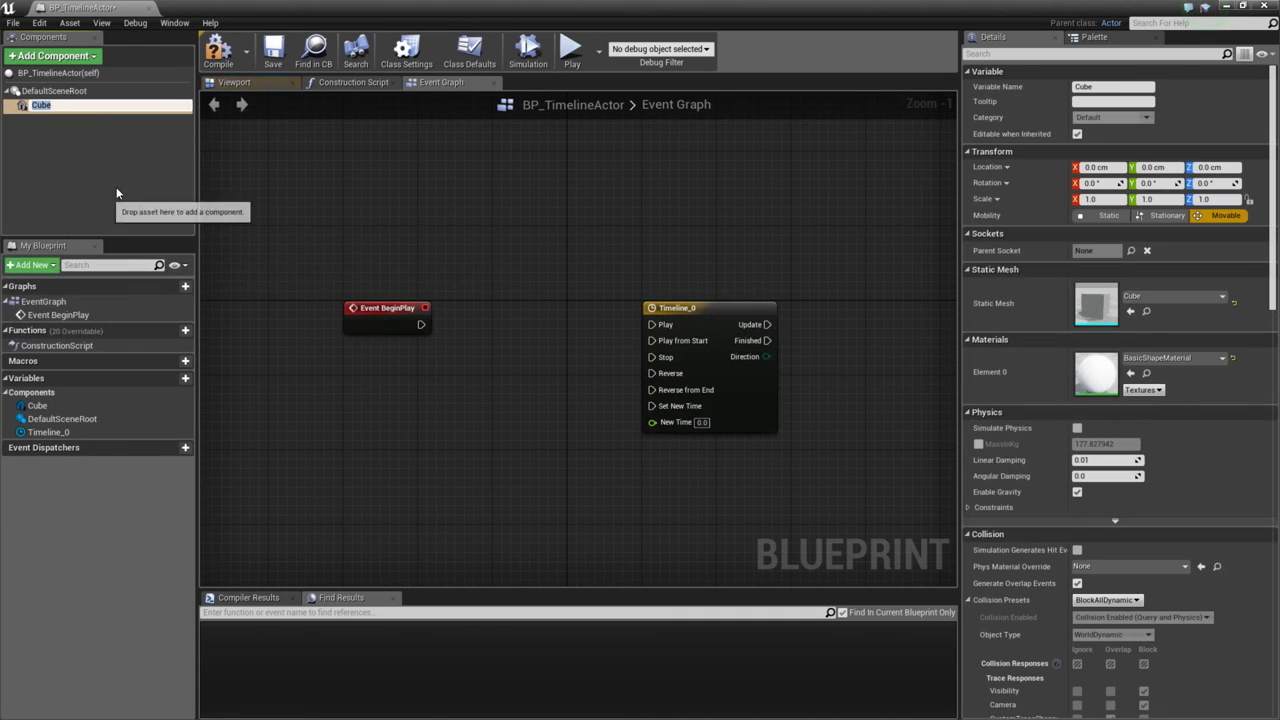
left_click(220, 52)
left_click(40, 105)
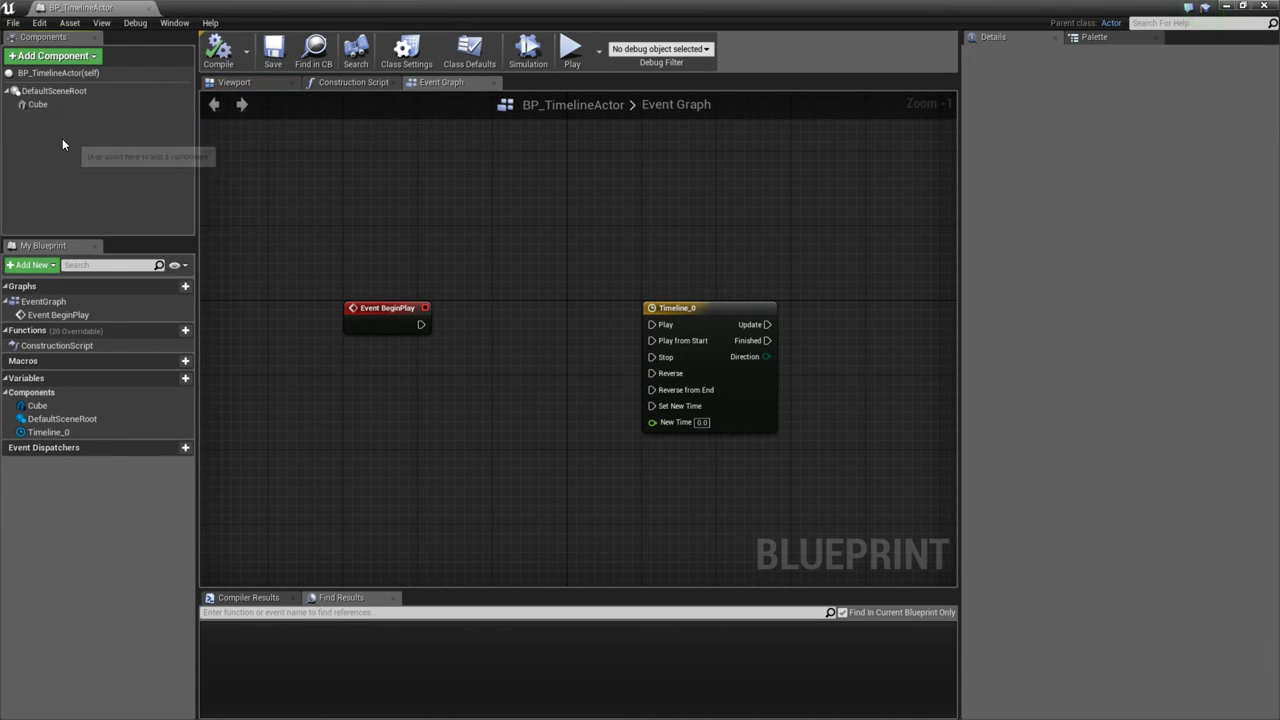
key("Delete")
- Add a Sphere component to the actor and view it in the blueprint viewport
left_click(55, 56)
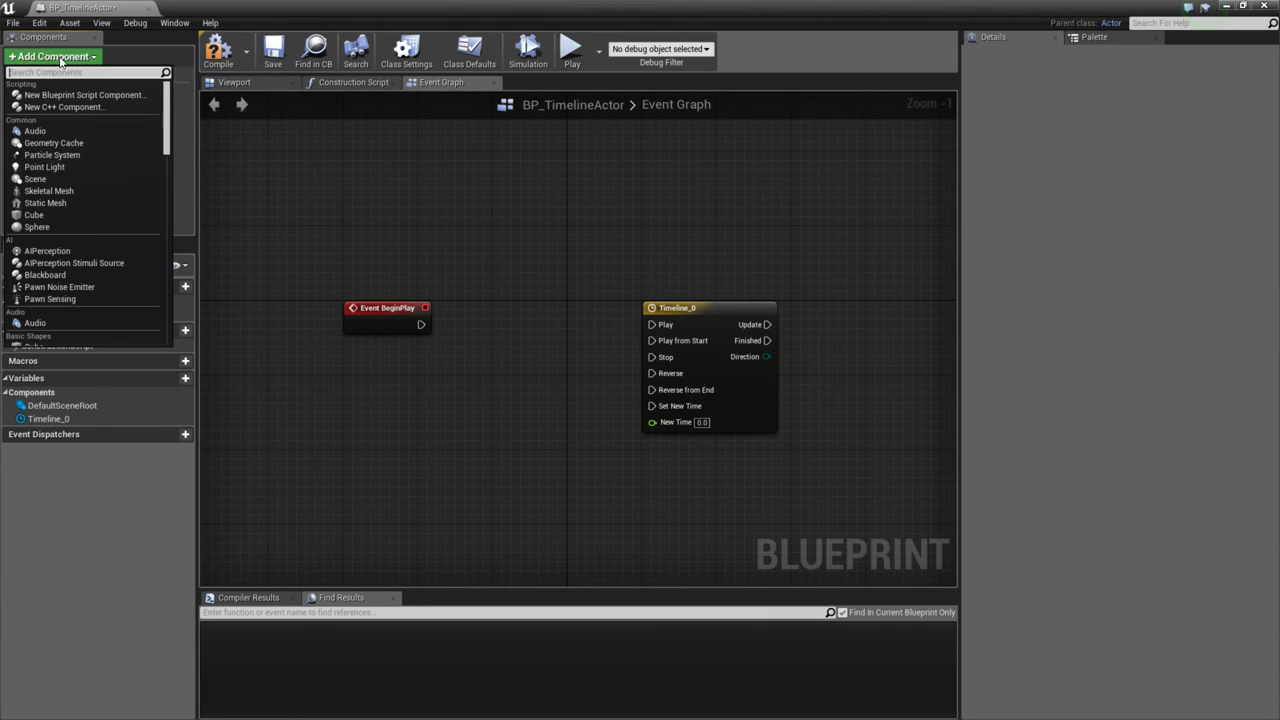
left_click(40, 227)
left_click(235, 82)
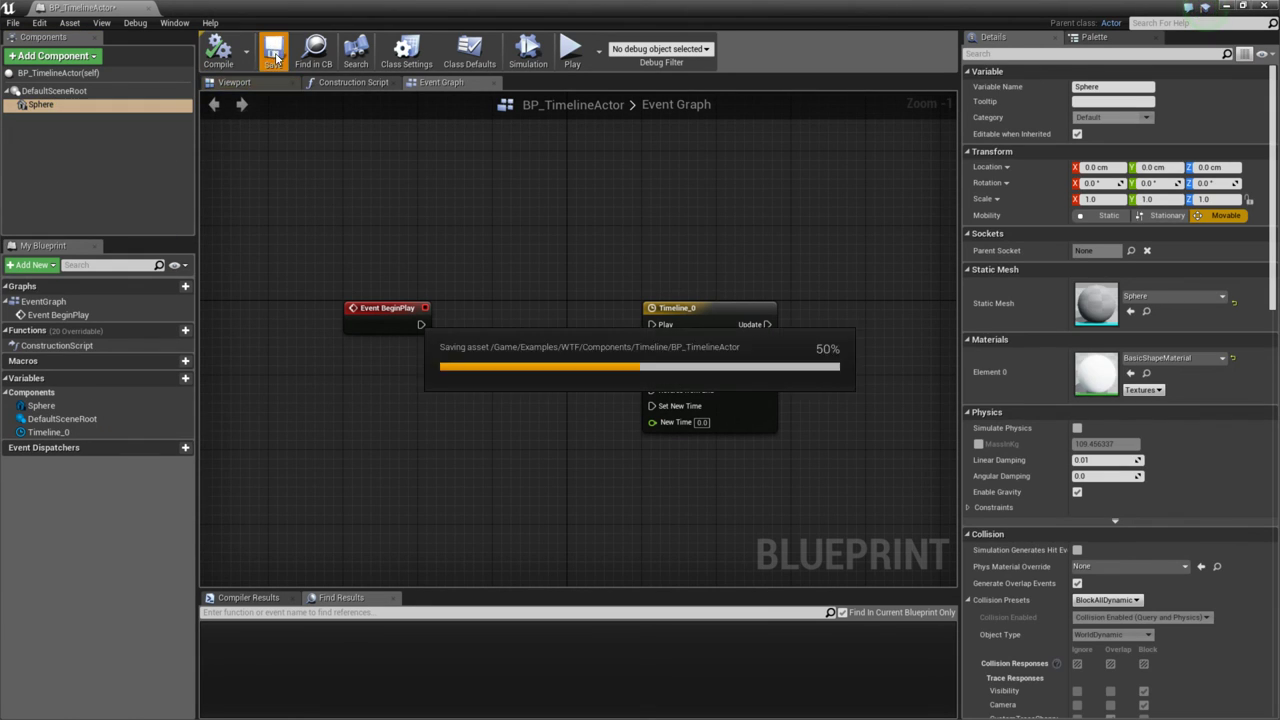
mouse_move(578, 285)
right_mouse_down()
mouse_move(510, 260)
mouse_move(615, 270)
mouse_move(578, 285)
right_mouse_up()
key("s")
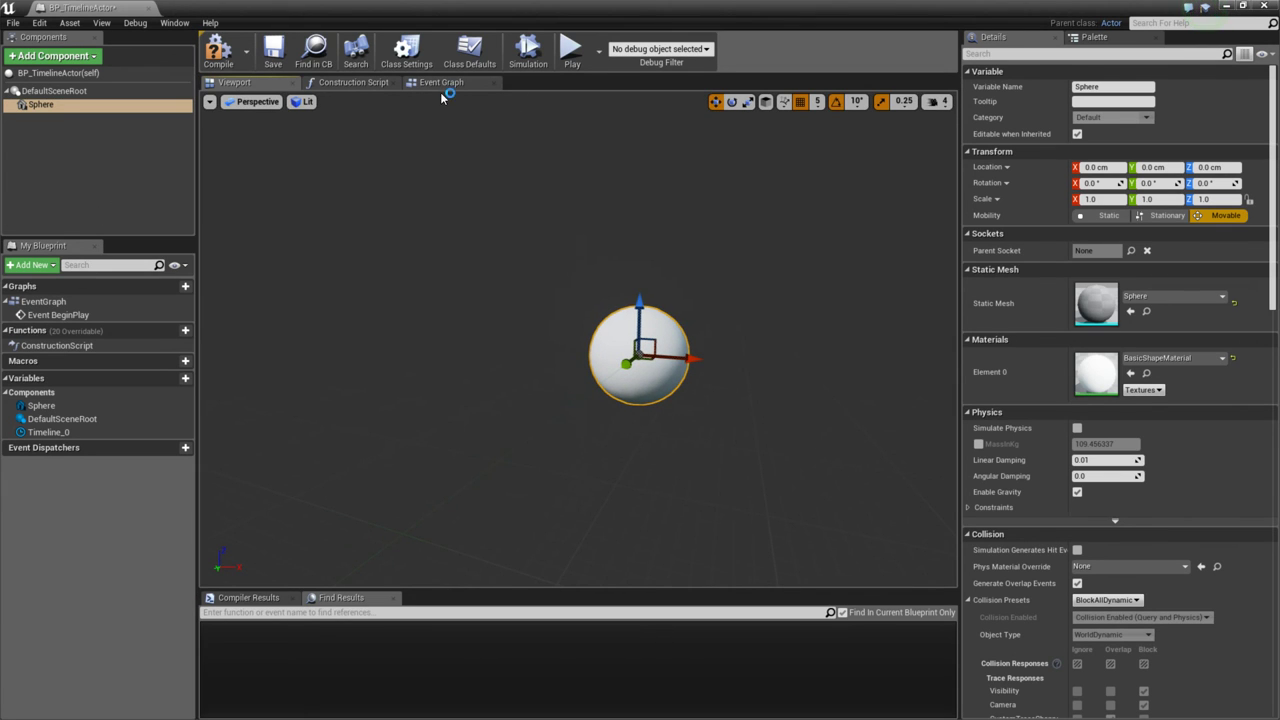
- Compile and save BP_TimelineActor, and recompile the InputCharacter blueprint
left_click(234, 44)
left_click(273, 48)
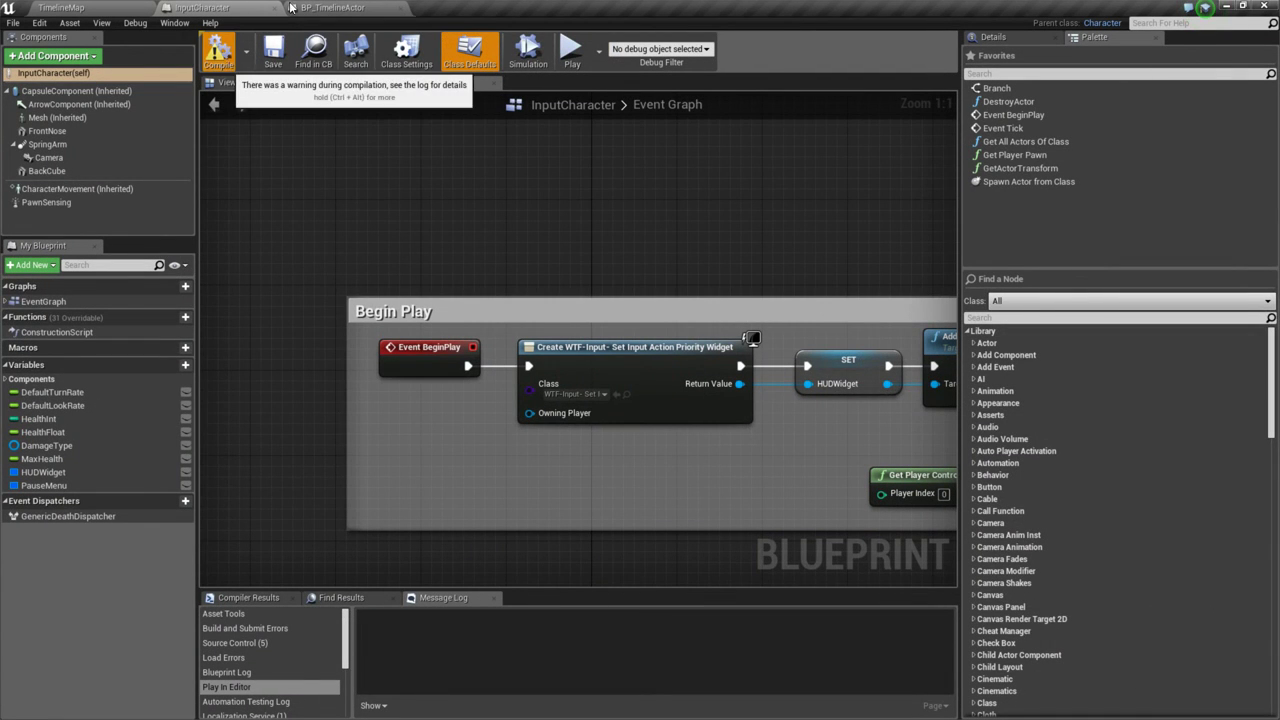
left_click(218, 50)
- Create a material named Mat_TimelineActor in the Timeline folder and open it for editing
left_click(85, 7)
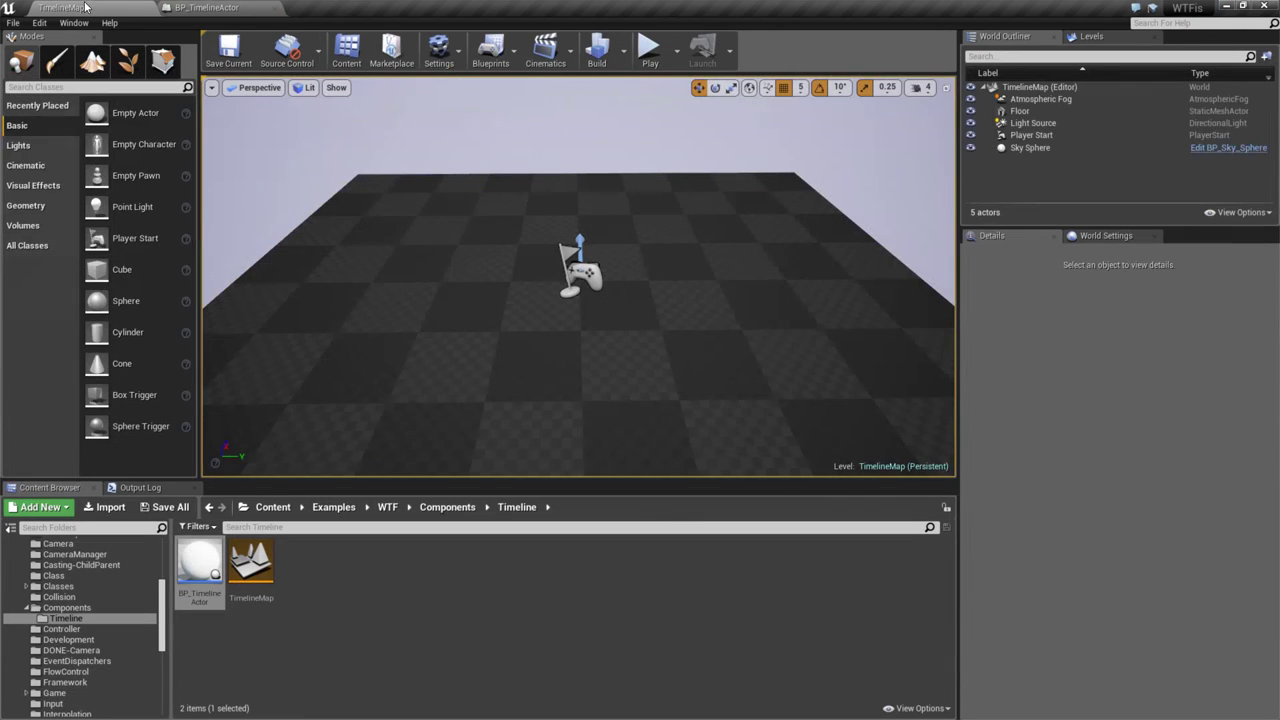
right_click(332, 594)
left_click(390, 400)
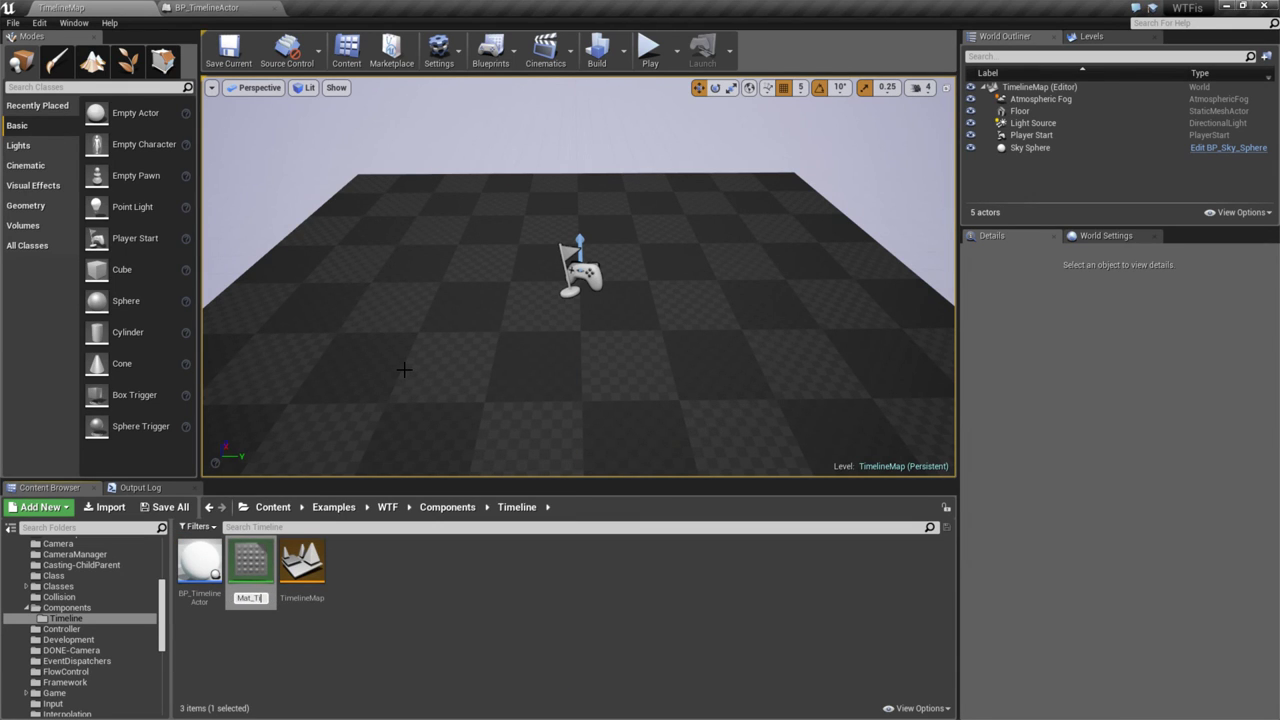
type("Mat_TimelineActor")
key("Return")
double_click(245, 565)
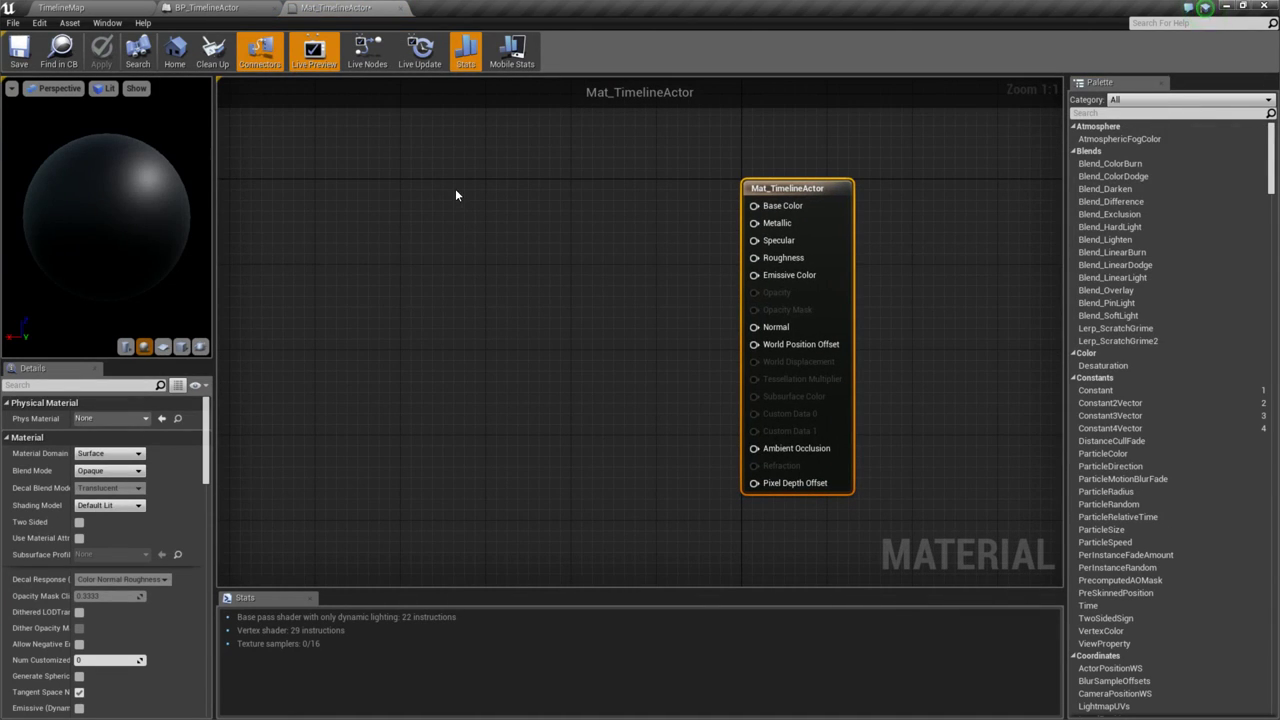
- Add a Constant3Vector node and a single Constant node beside the Mat_TimelineActor material node
left_click(445, 185)
right_click_drag(460, 328, 480, 282)
left_click(483, 306)
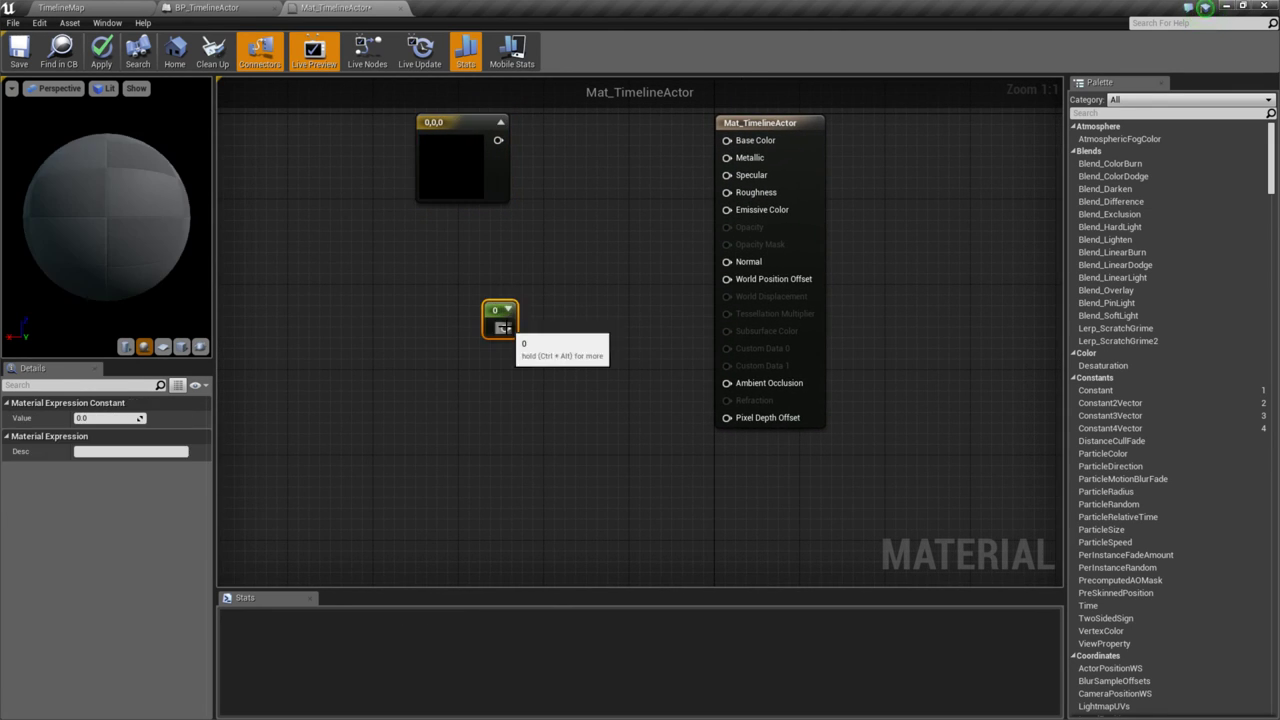
left_click_drag(505, 328, 468, 143)
- Set the Constant3Vector's R value to 1 and connect its output to Base Color
left_click(468, 143)
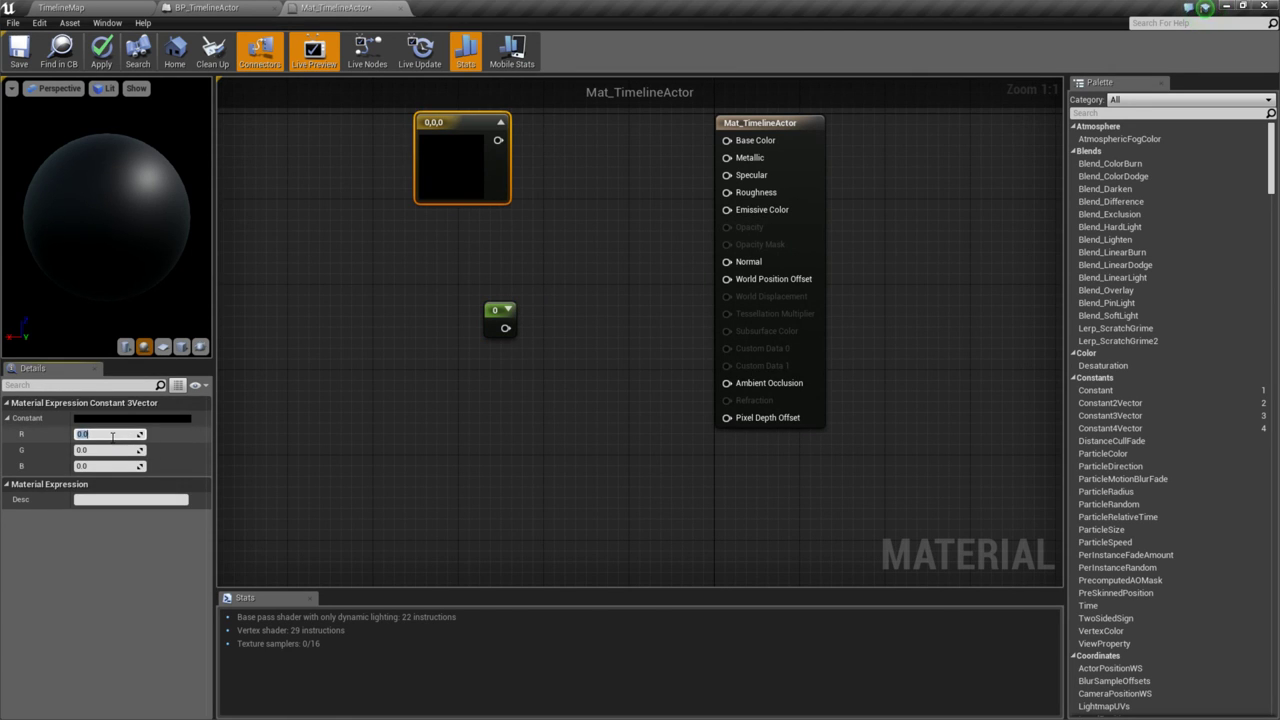
type("1")
key("Return")
left_click_drag(498, 140, 728, 141)
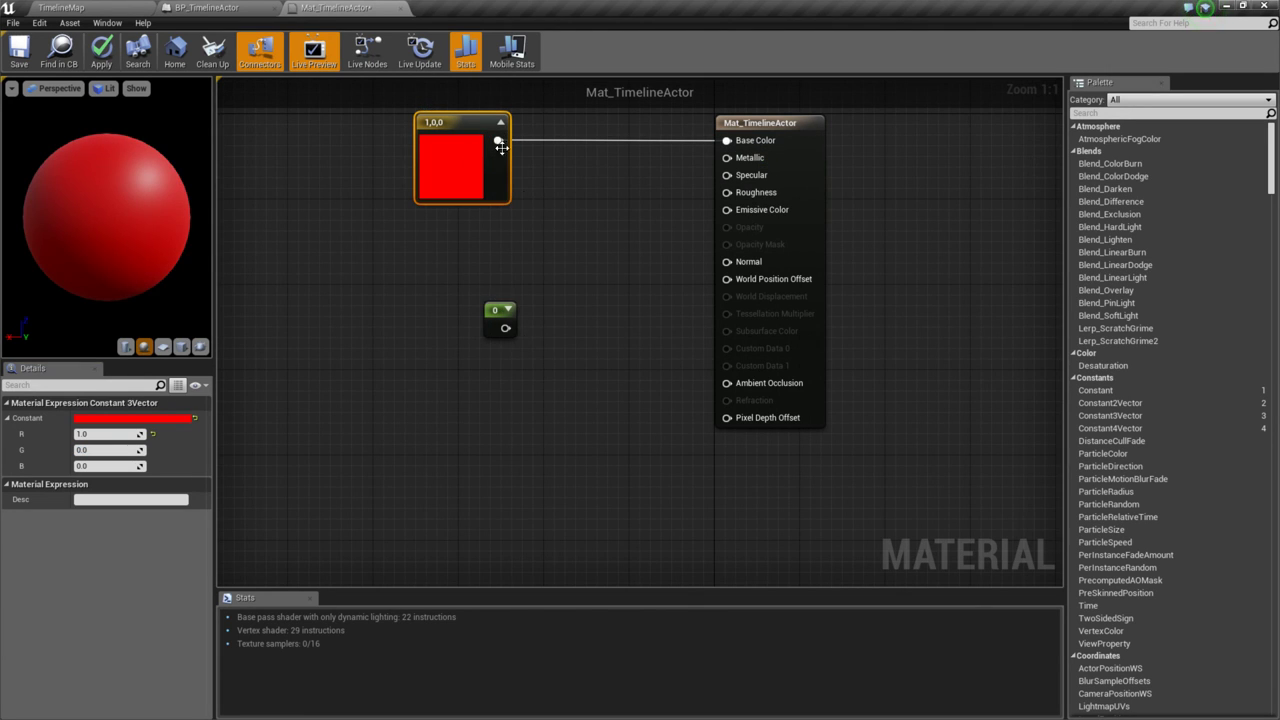
- Multiply the red colour vector by the single constant and connect the product to Emissive Color
left_click_drag(501, 147, 595, 229)
type("mul")
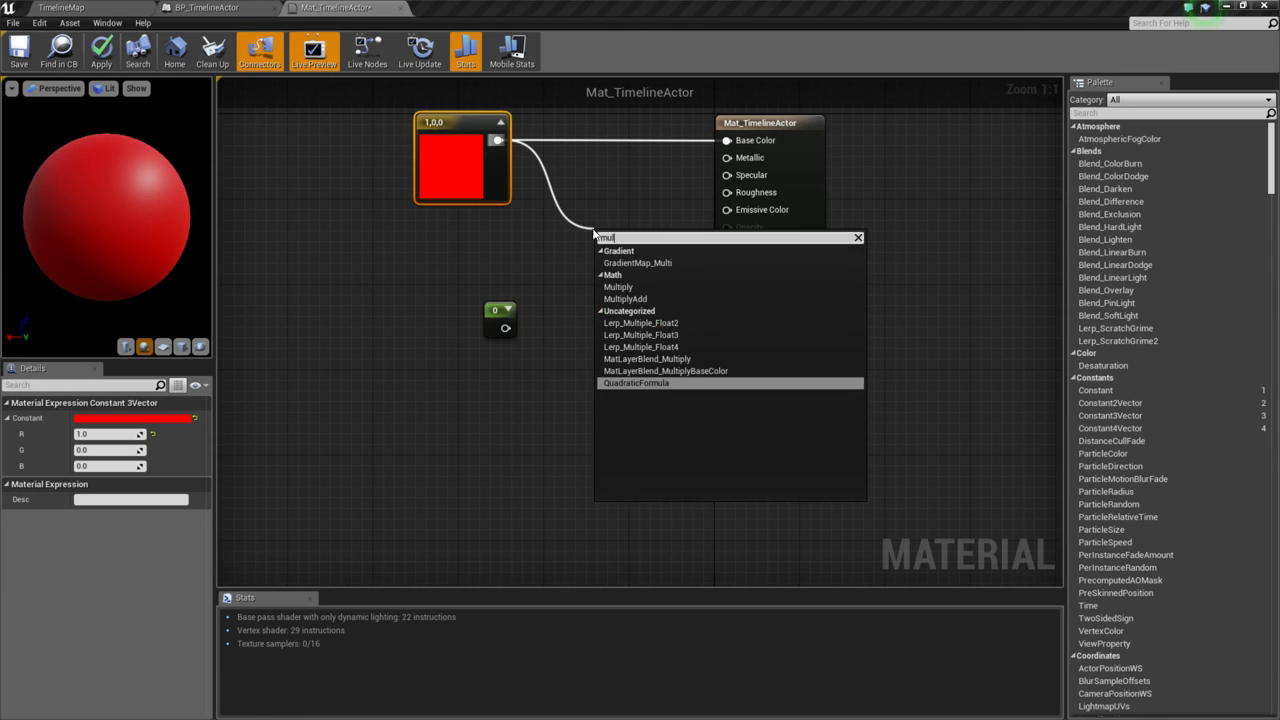
left_click(637, 286)
left_click_drag(505, 328, 727, 210)
- Convert the single constant to a scalar parameter named EmissiveStrength
right_click(496, 311)
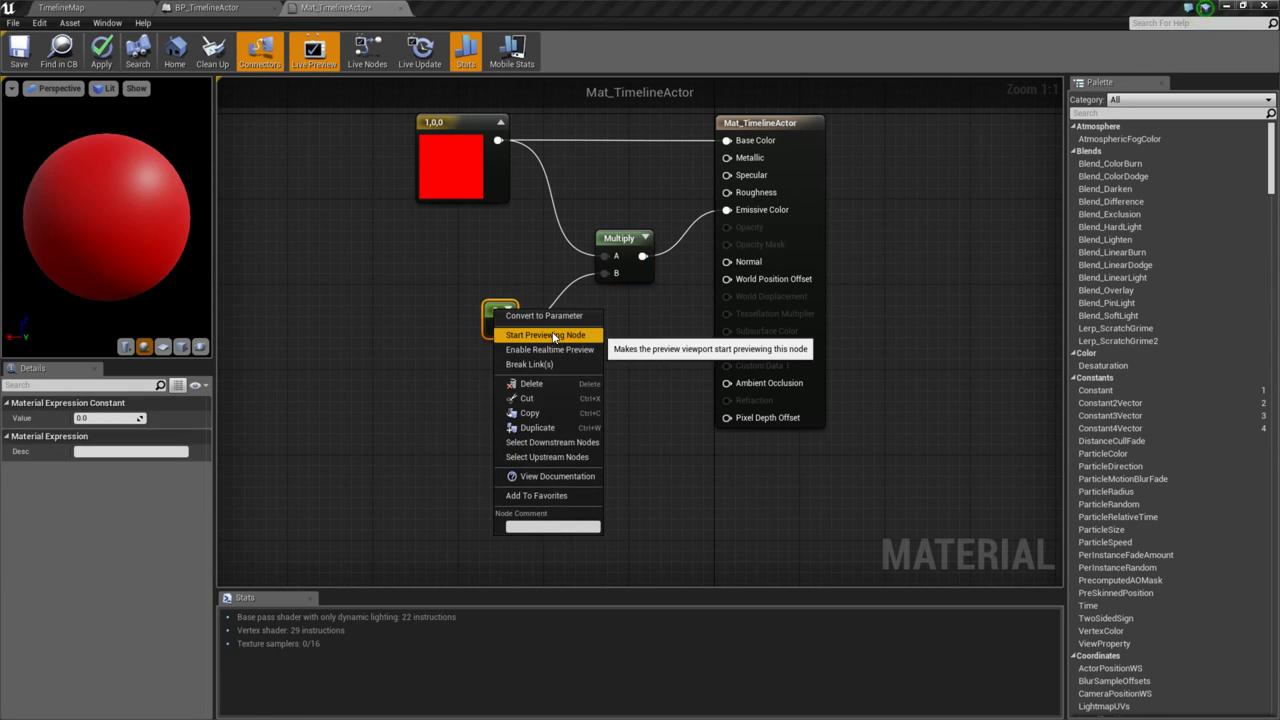
left_click(543, 315)
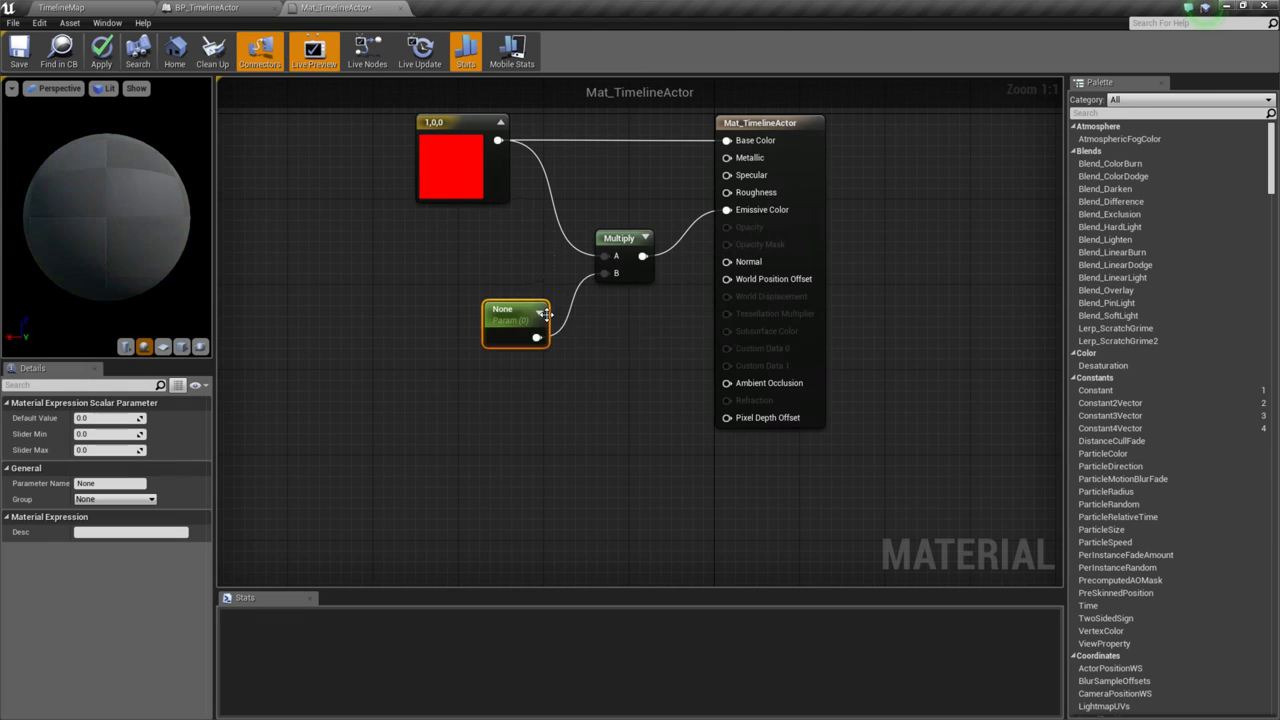
left_click(128, 484)
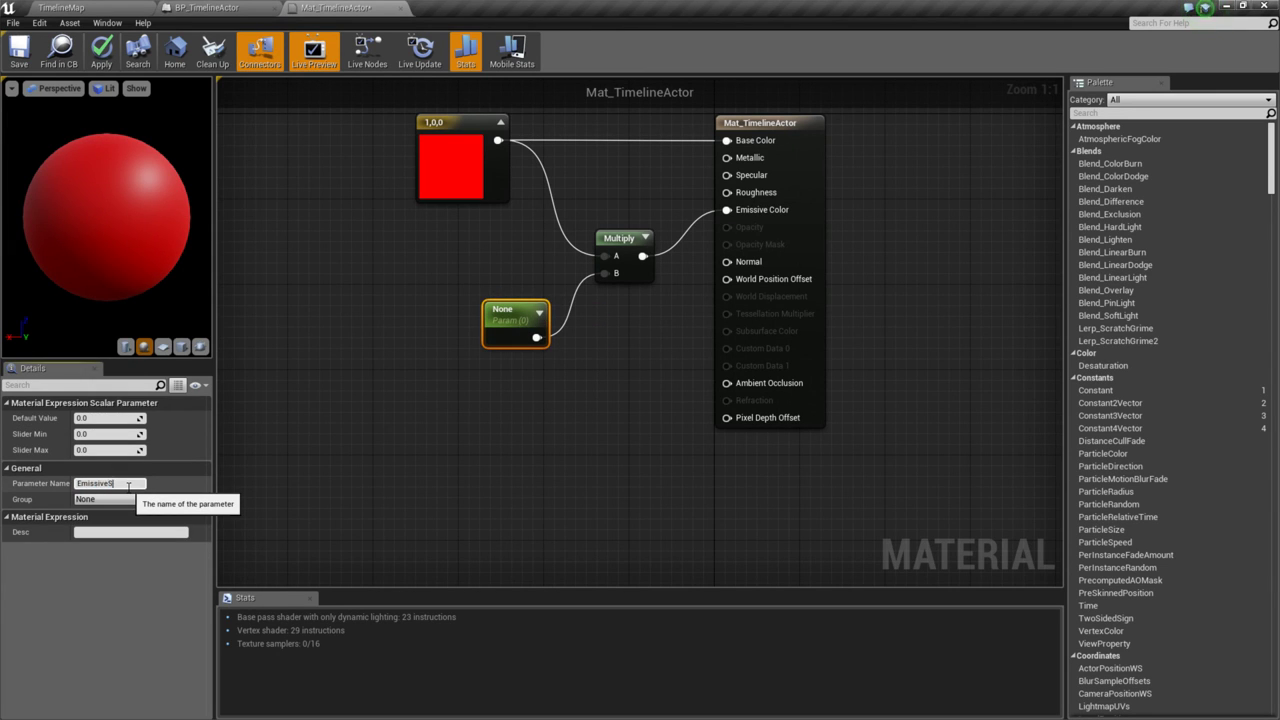
type("EmissiveStrength")
key("Return")
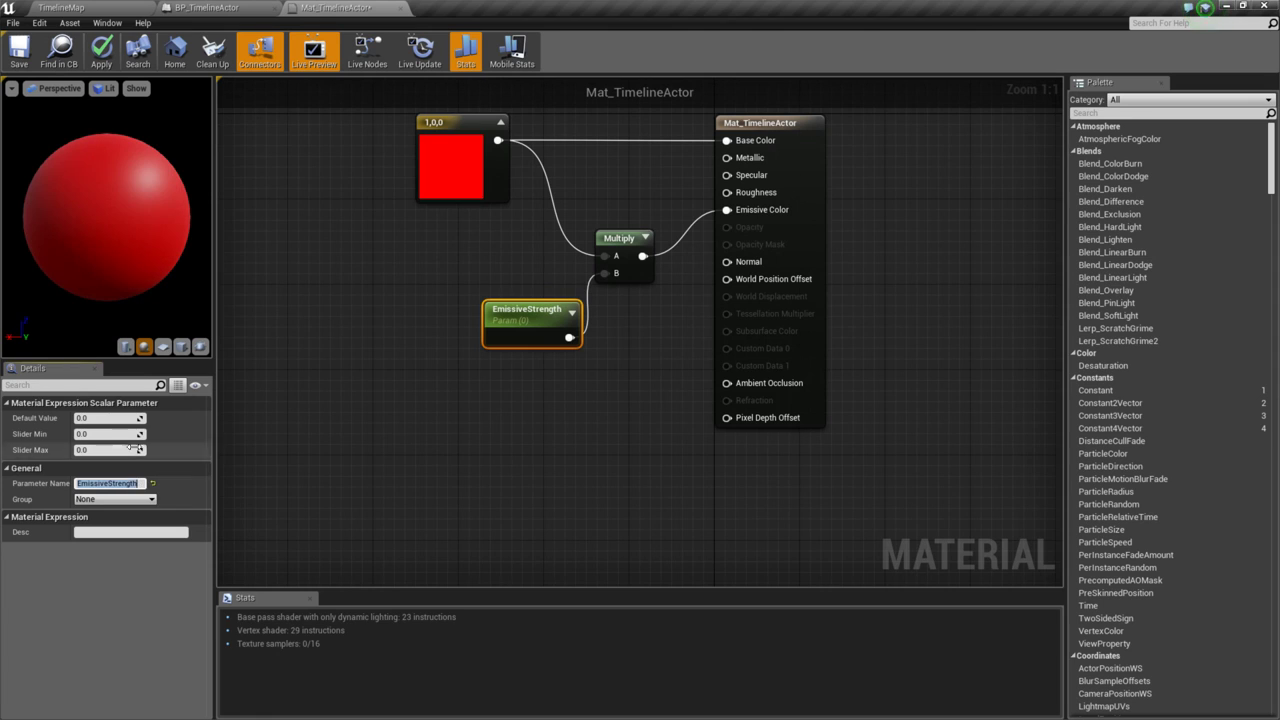
- Try a default value of 1 for EmissiveStrength, save the material, and reset the default value to 0
left_click(111, 418)
key("Return")
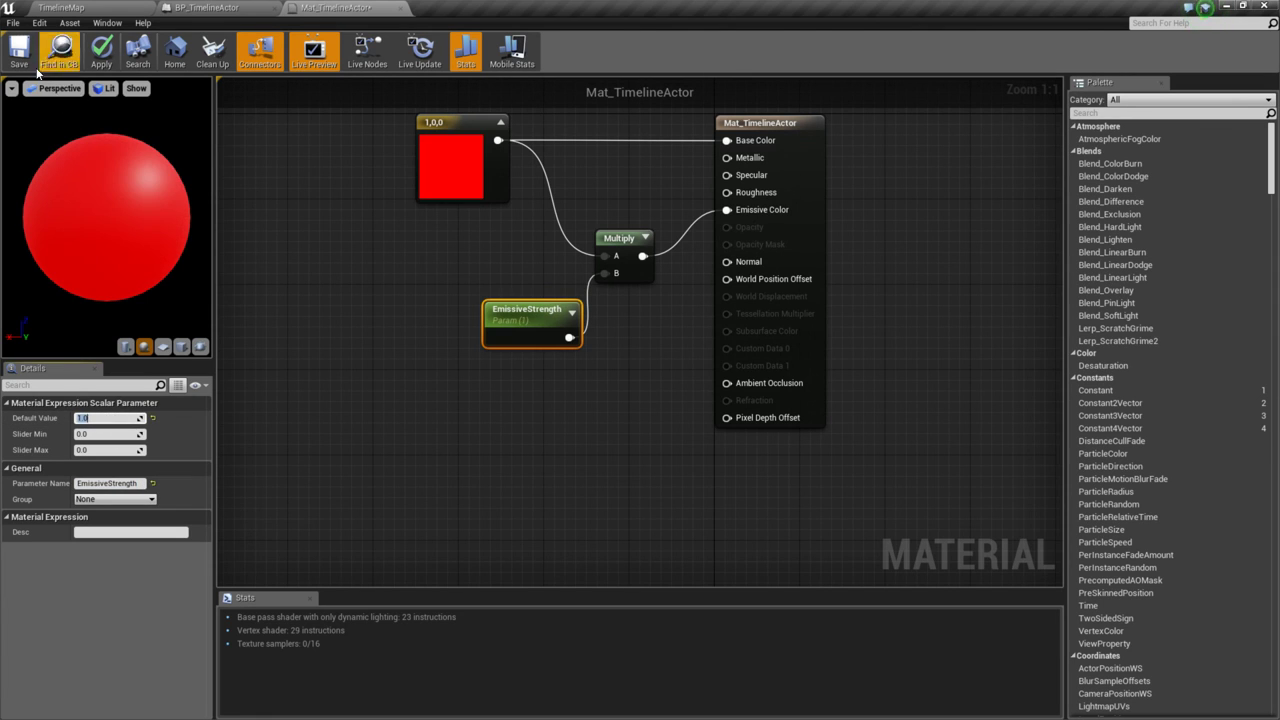
left_click(18, 50)
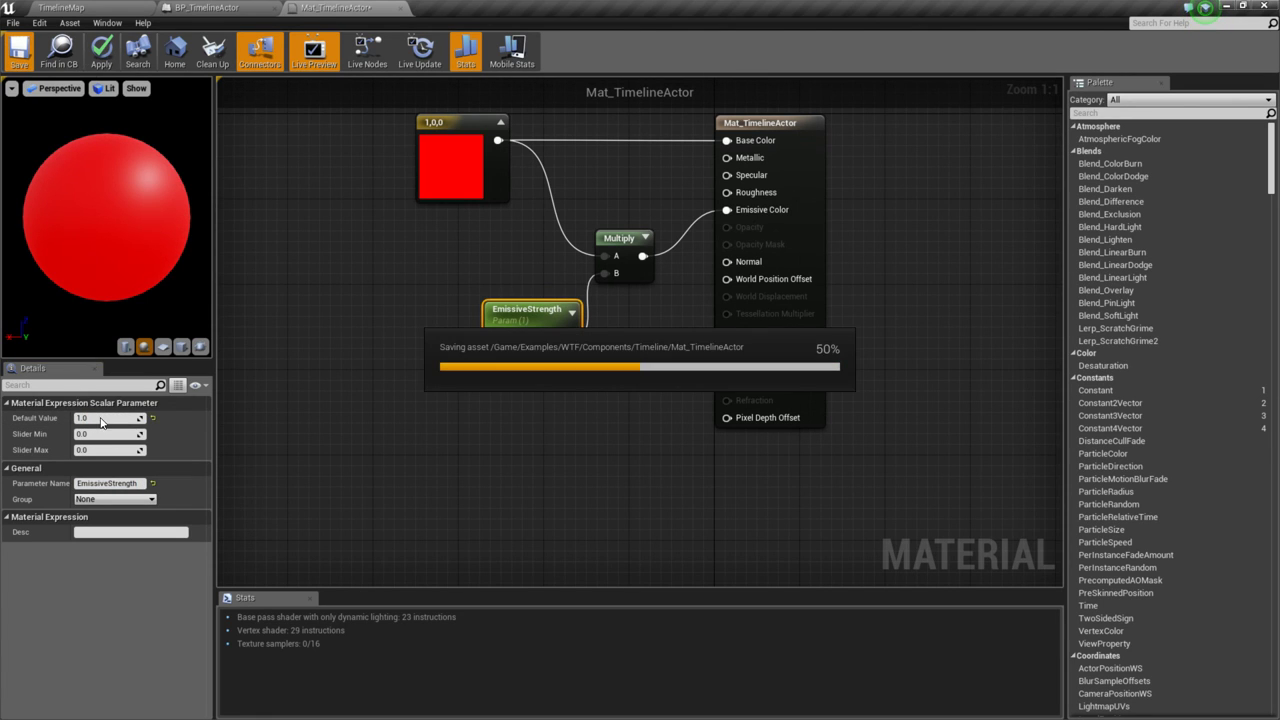
type("0")
key("Return")
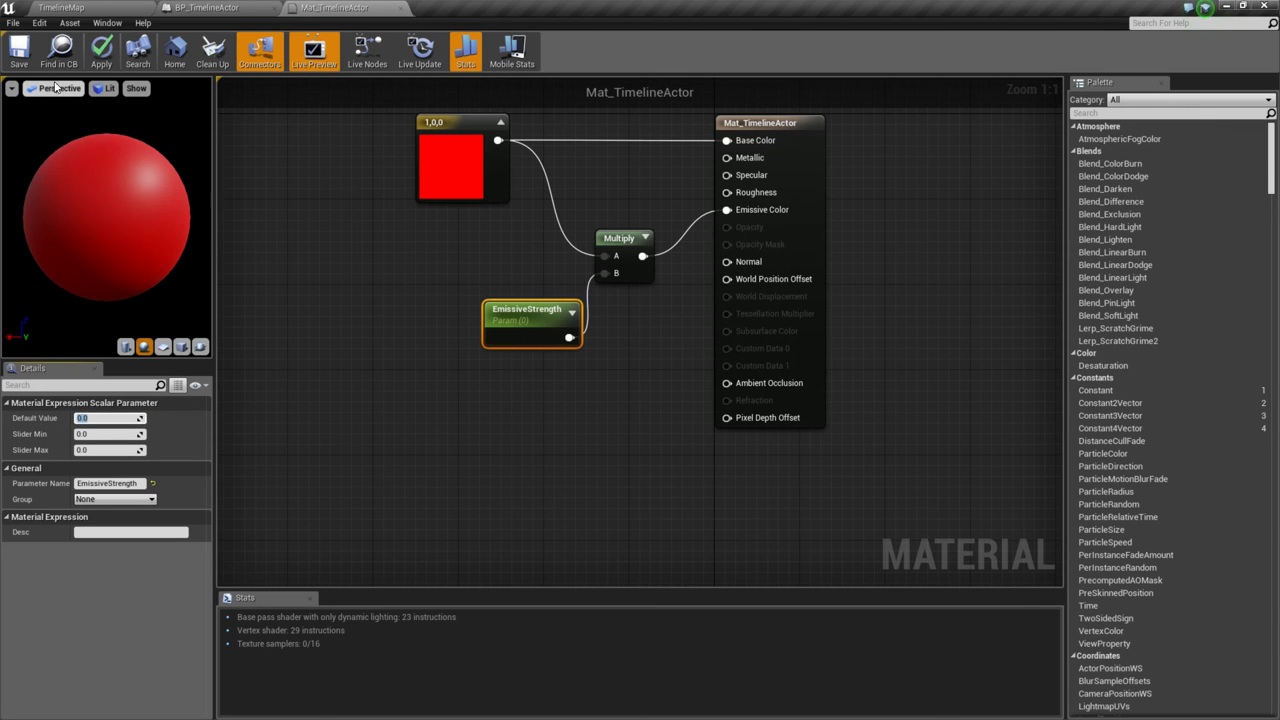
- Save the Mat_TimelineActor material and close it, applying the changes to the original material
left_click(101, 50)
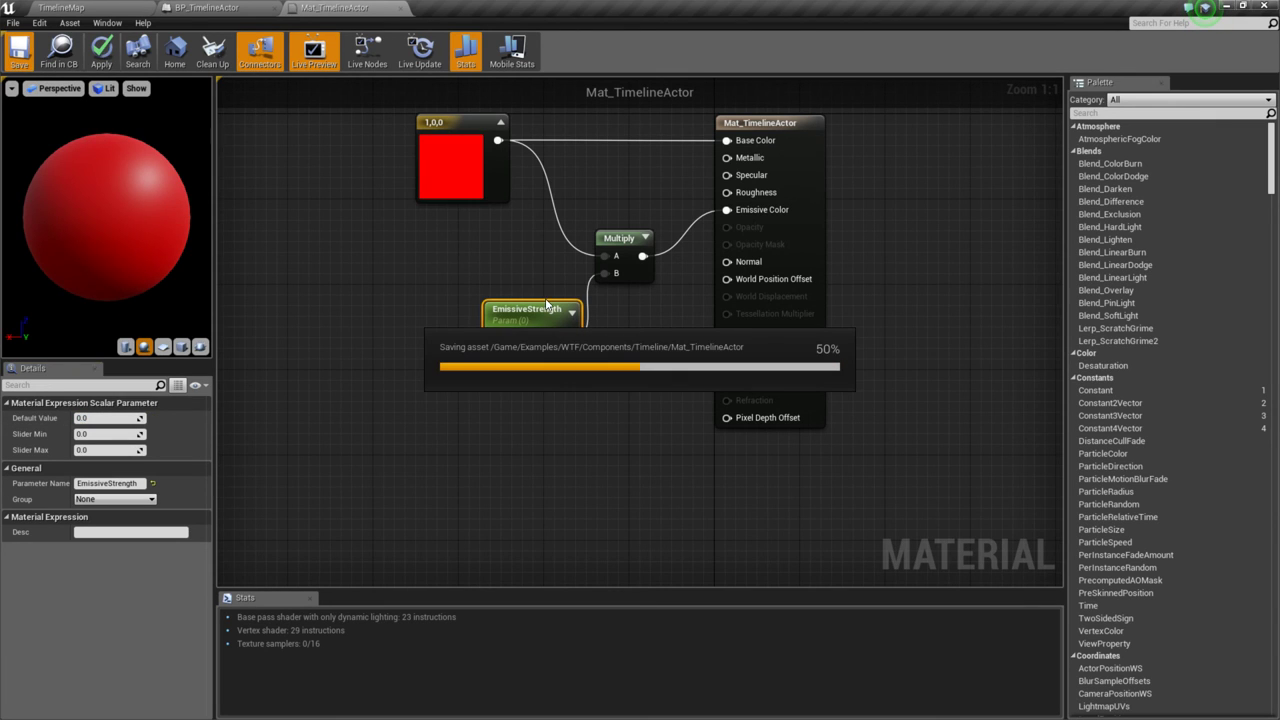
left_click_drag(543, 307, 528, 302)
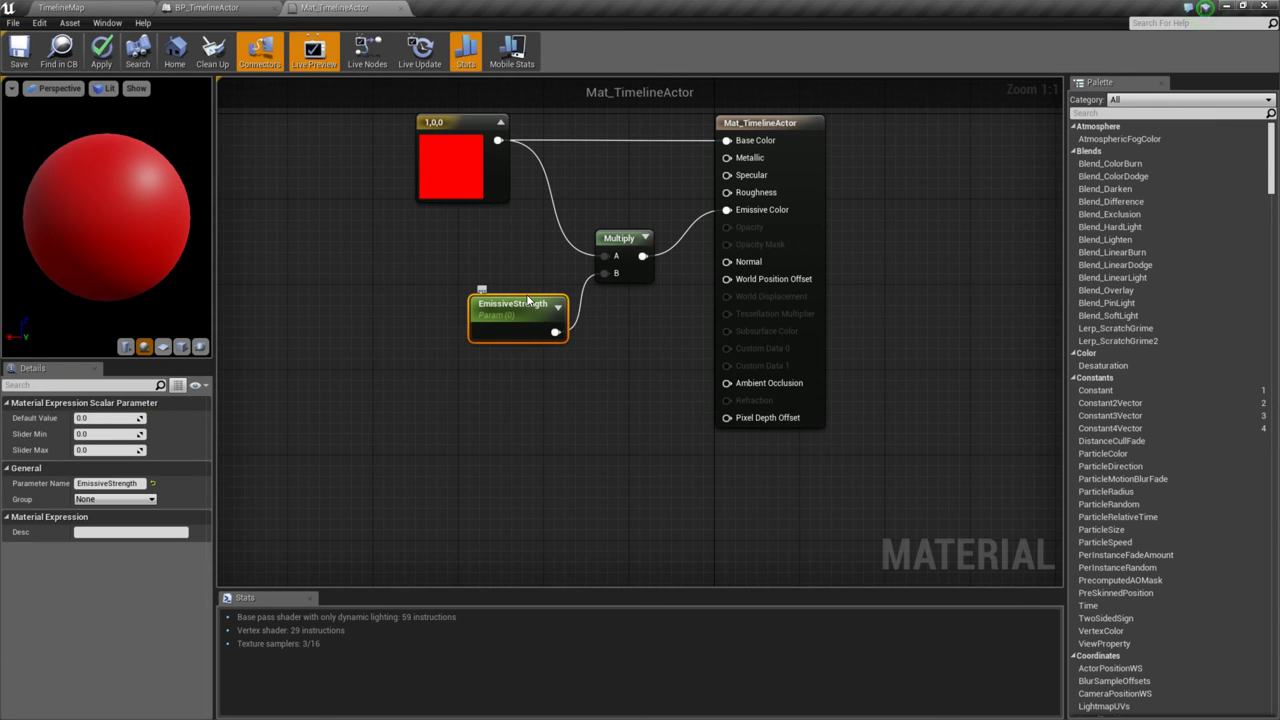
left_click(400, 8)
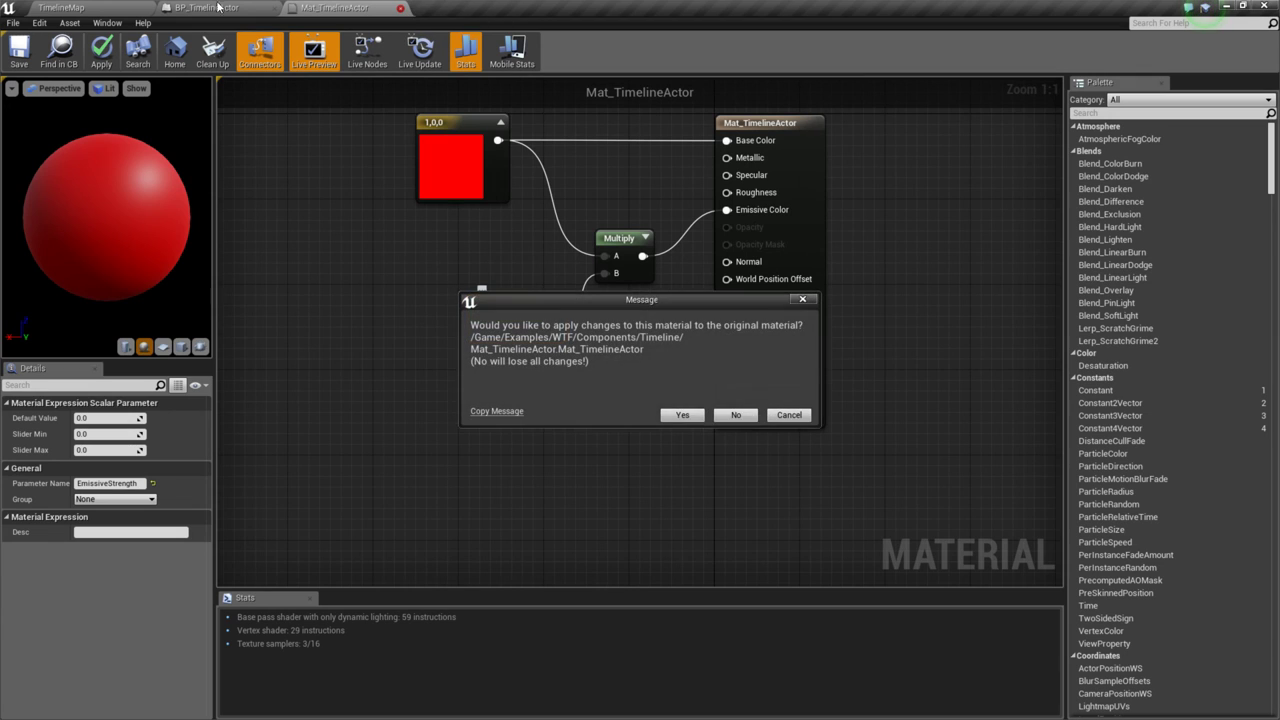
left_click(683, 416)
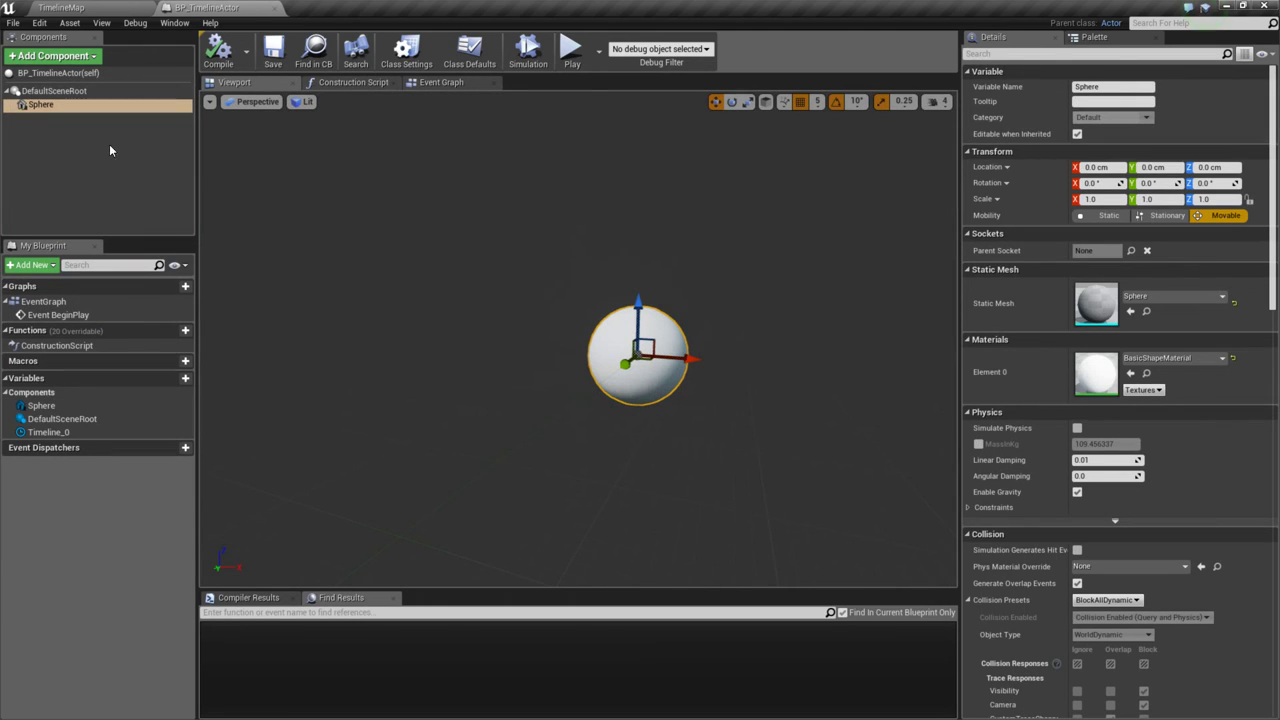
- Assign Mat_TimelineActor as the Element 0 material of the Sphere component and compile the blueprint
left_click(1160, 358)
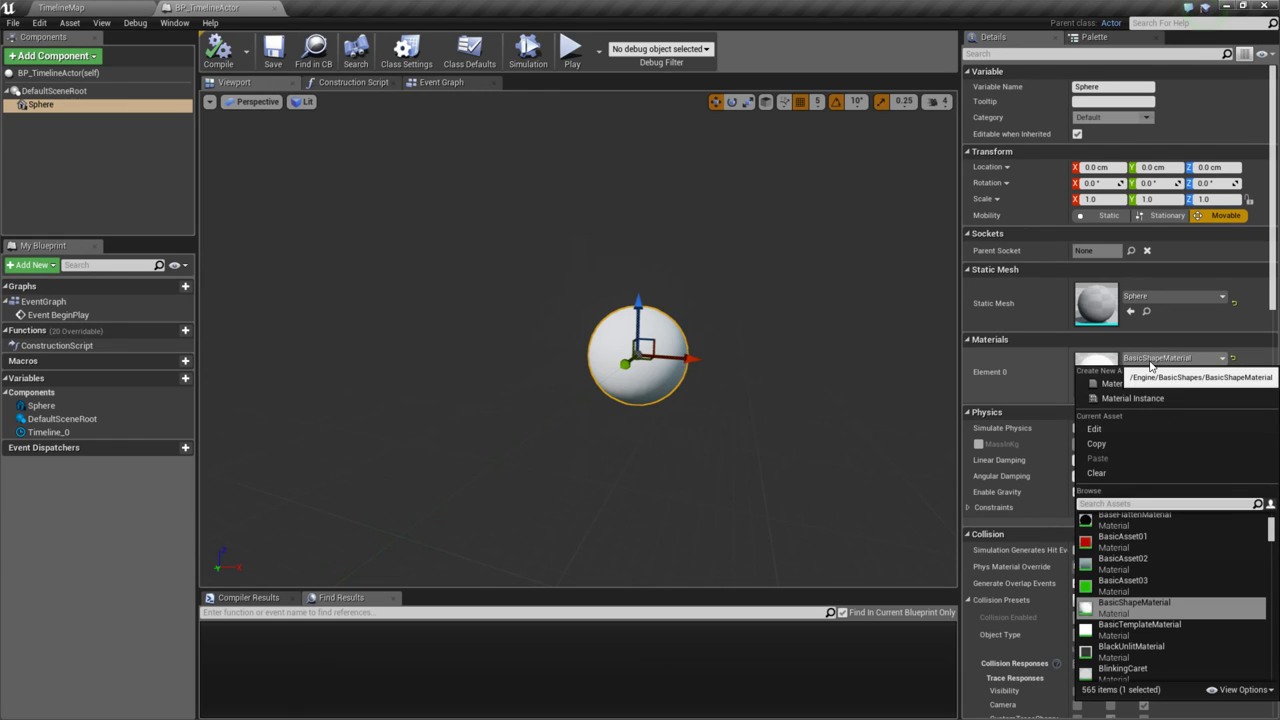
type("timeline")
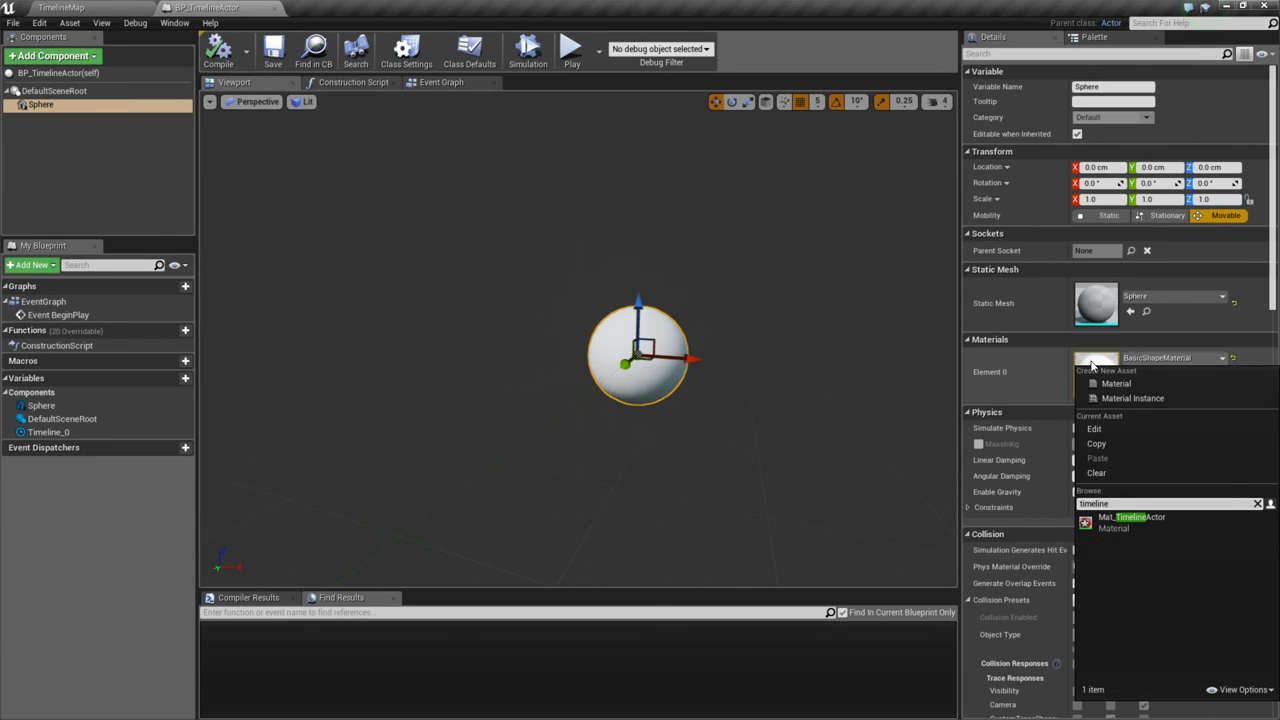
left_click(1130, 522)
left_click(217, 55)
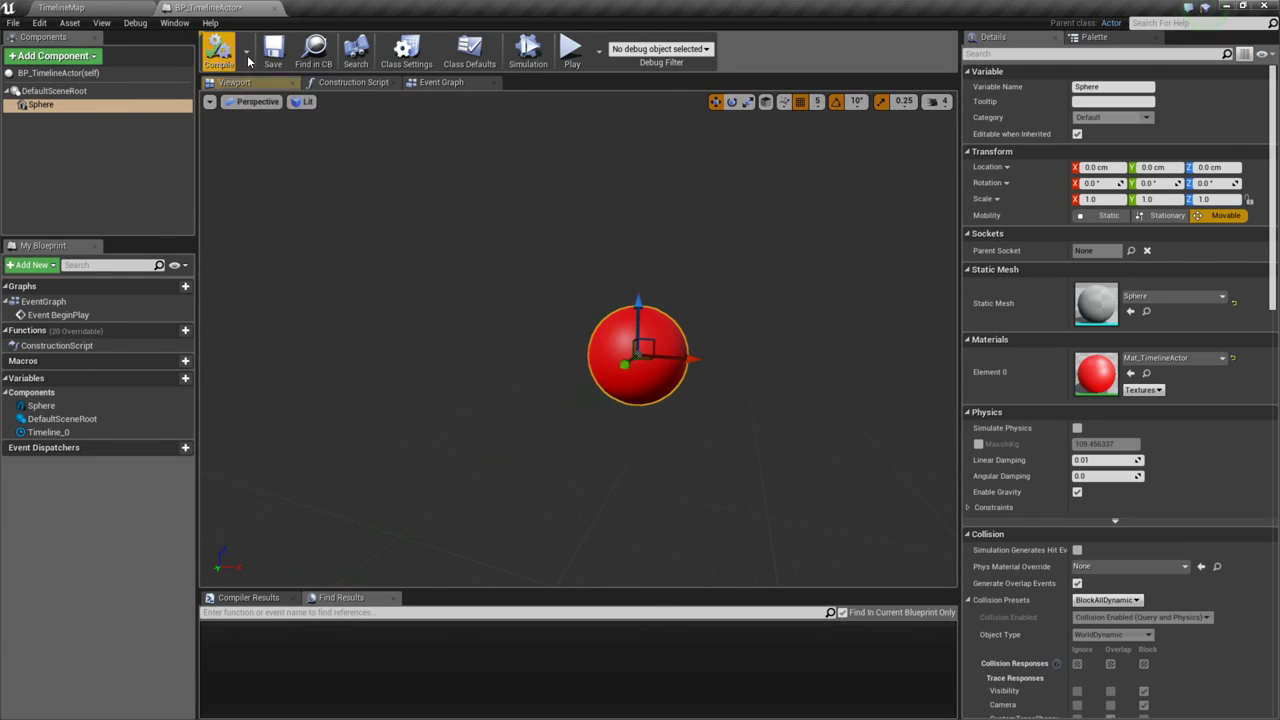
- Move the Event BeginPlay node in the event graph well above the row of the Timeline_0 node
left_click(441, 82)
right_click_drag(497, 255, 582, 315)
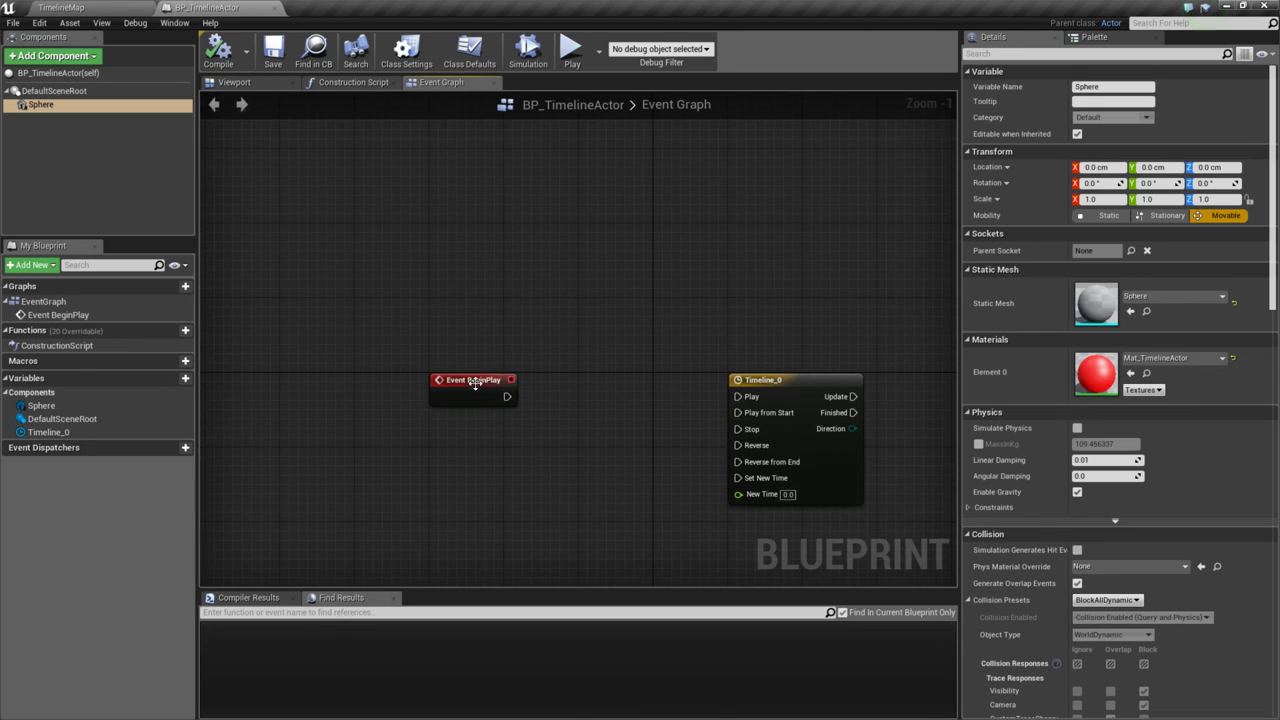
left_click_drag(455, 372, 383, 160)
right_click_drag(383, 160, 400, 248)
right_click_drag(436, 347, 504, 238)
right_click_drag(493, 377, 490, 385)
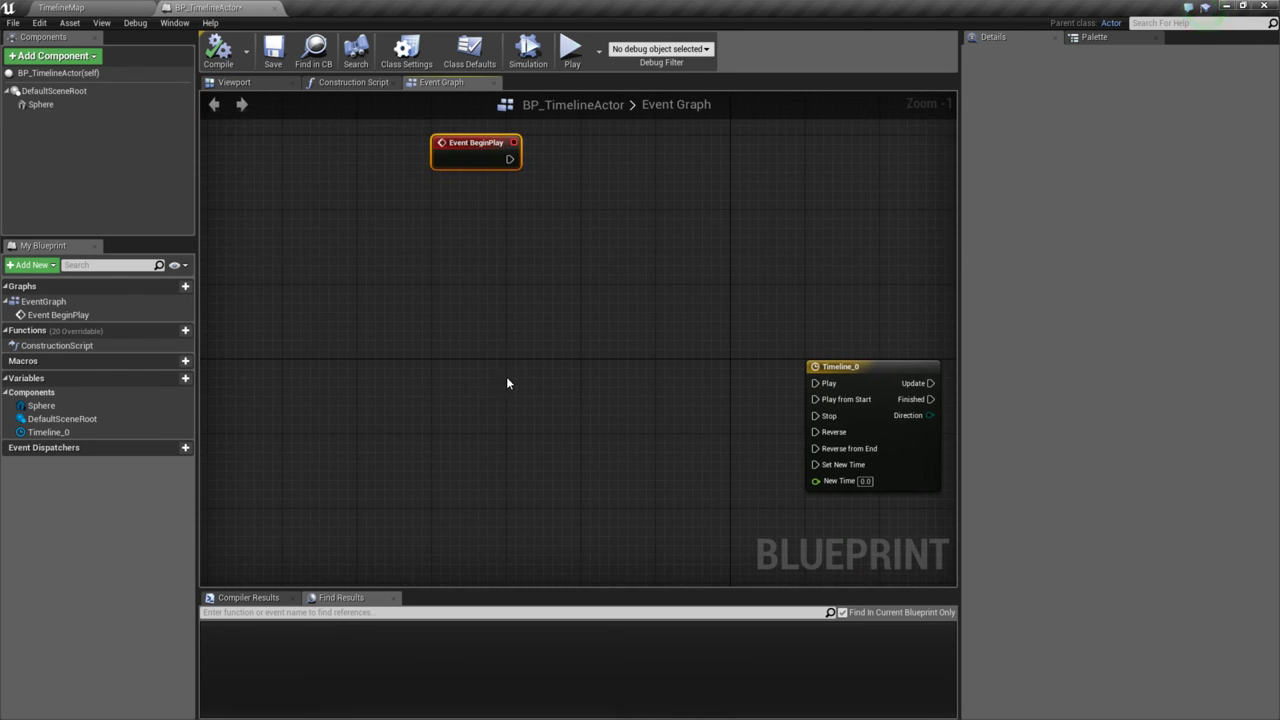
- Add a T keyboard event and connect its Pressed output to the Play input of Timeline_0
right_click(506, 378)
type("t")
left_click(579, 552)
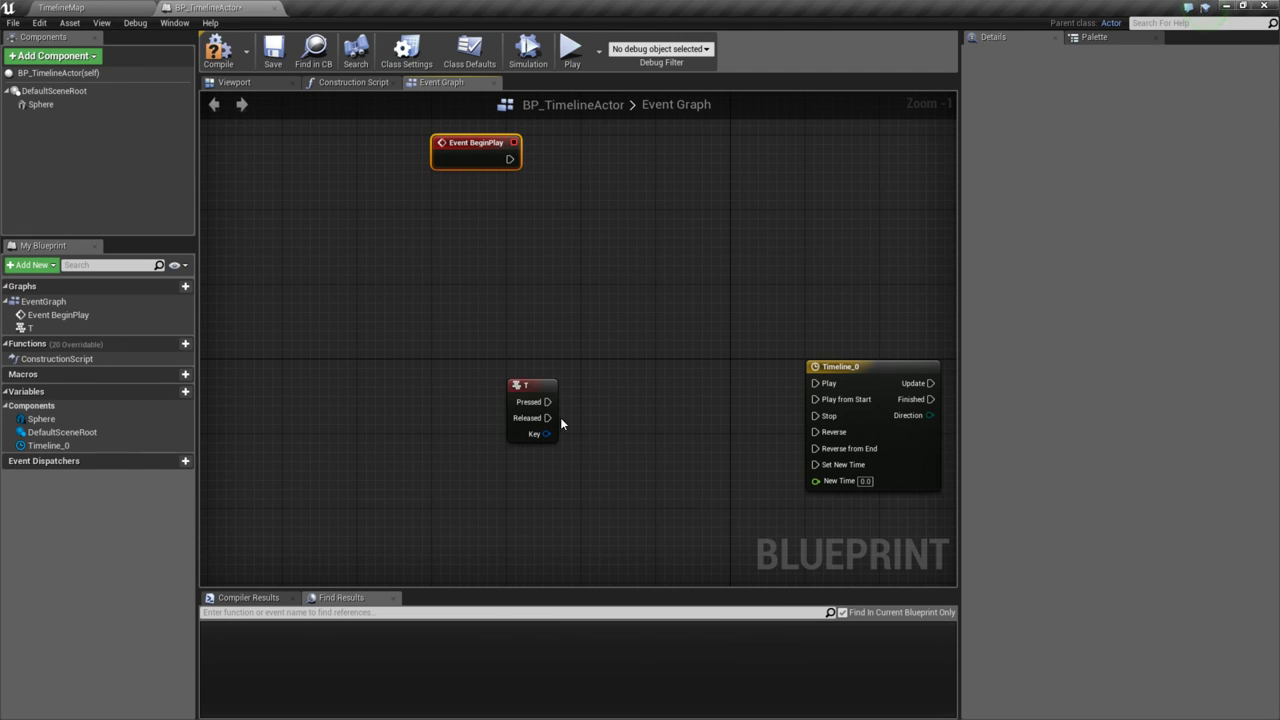
left_click_drag(545, 401, 525, 366)
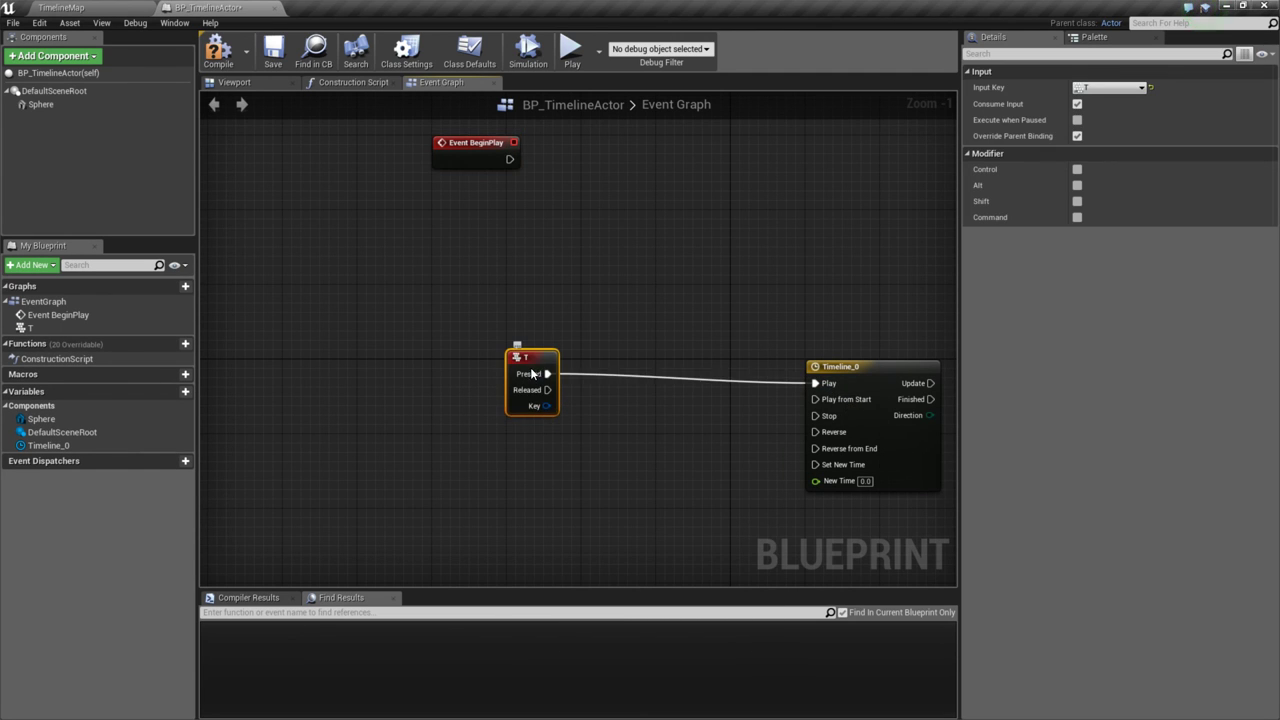
right_click_drag(525, 366, 522, 450)
left_click_drag(507, 242, 575, 220)
type("c")
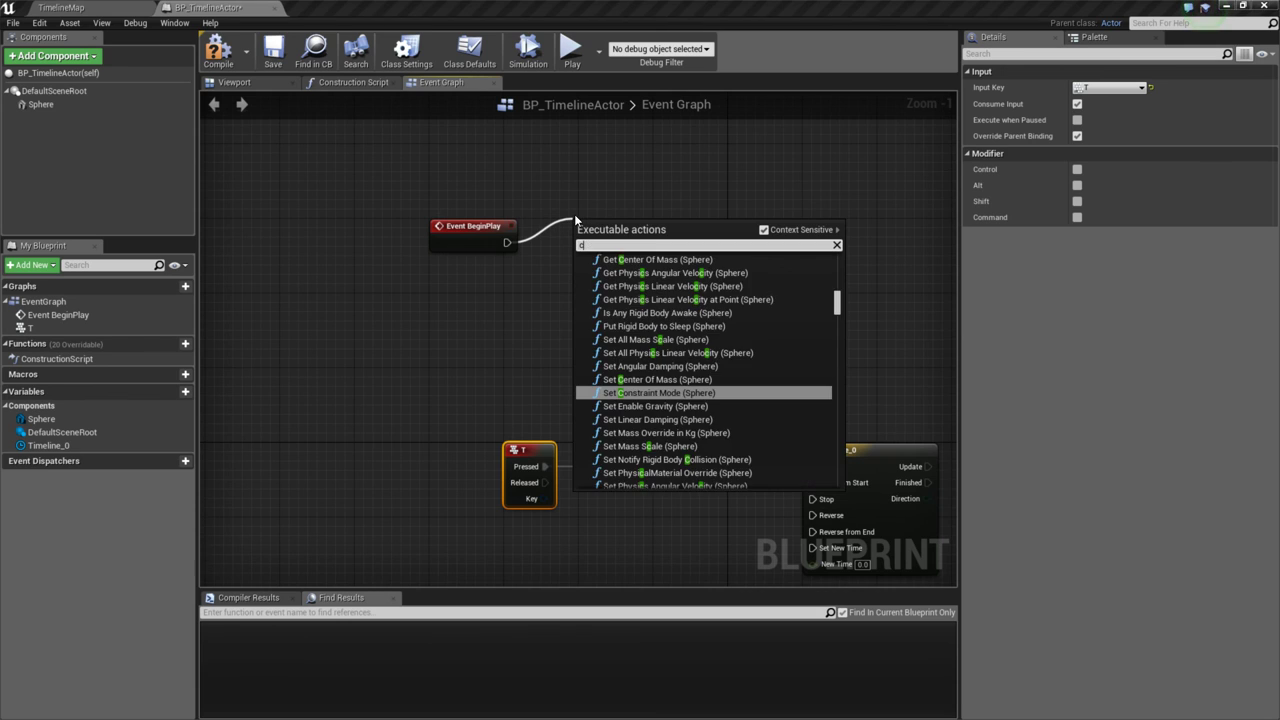
type("reate dy")
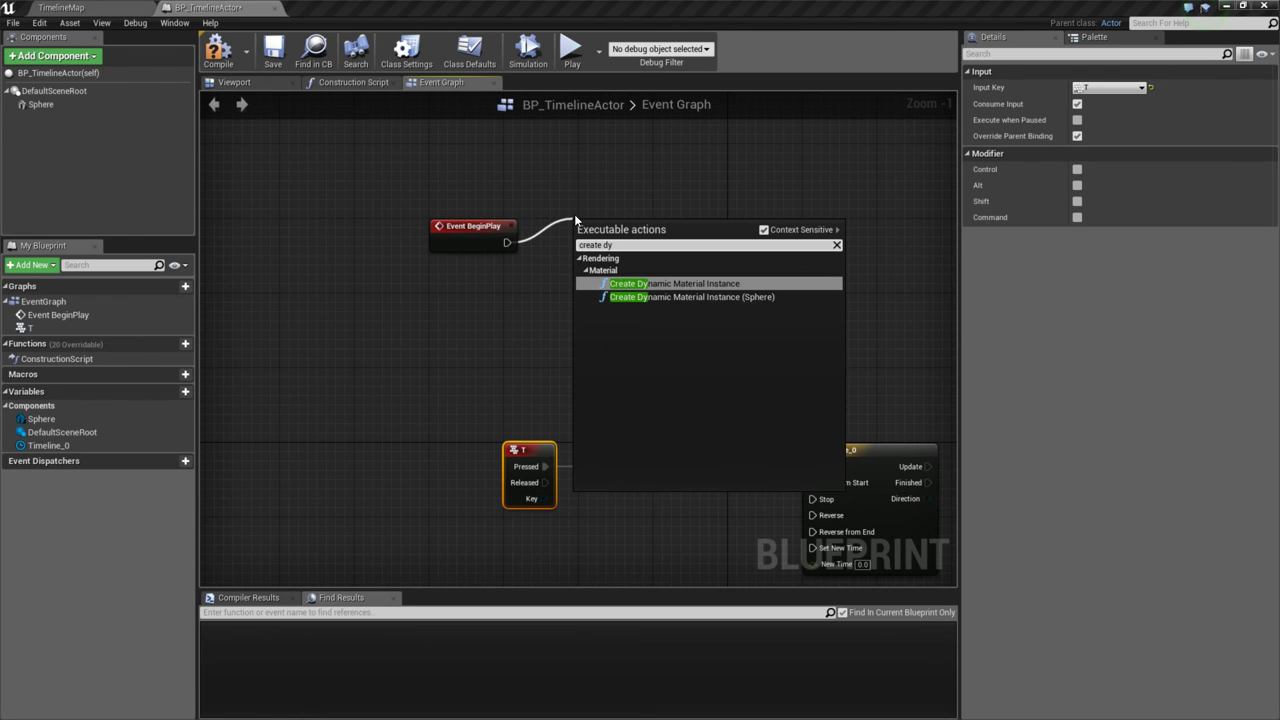
key("Return")
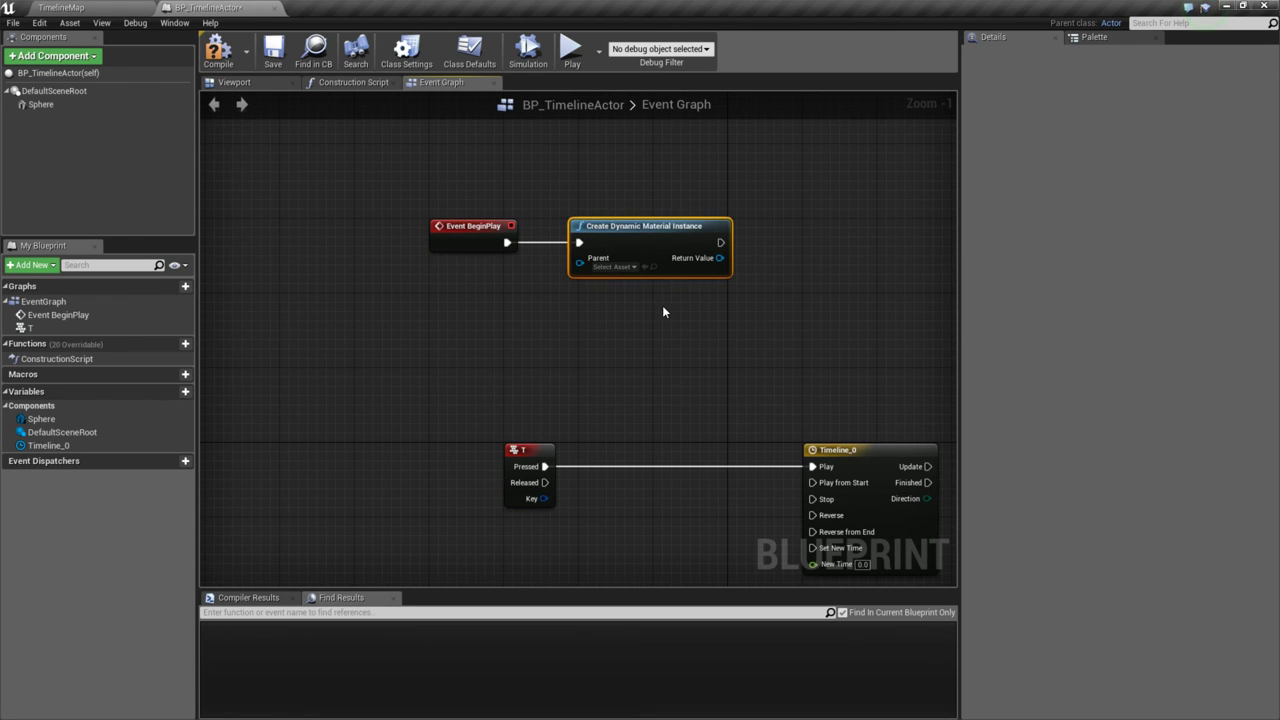
key("Delete")
- Add Create Dynamic Material Instance (Sphere) after Event BeginPlay and tidy it and the Sphere reference beside the event
left_click_drag(507, 242, 604, 240)
type("c")
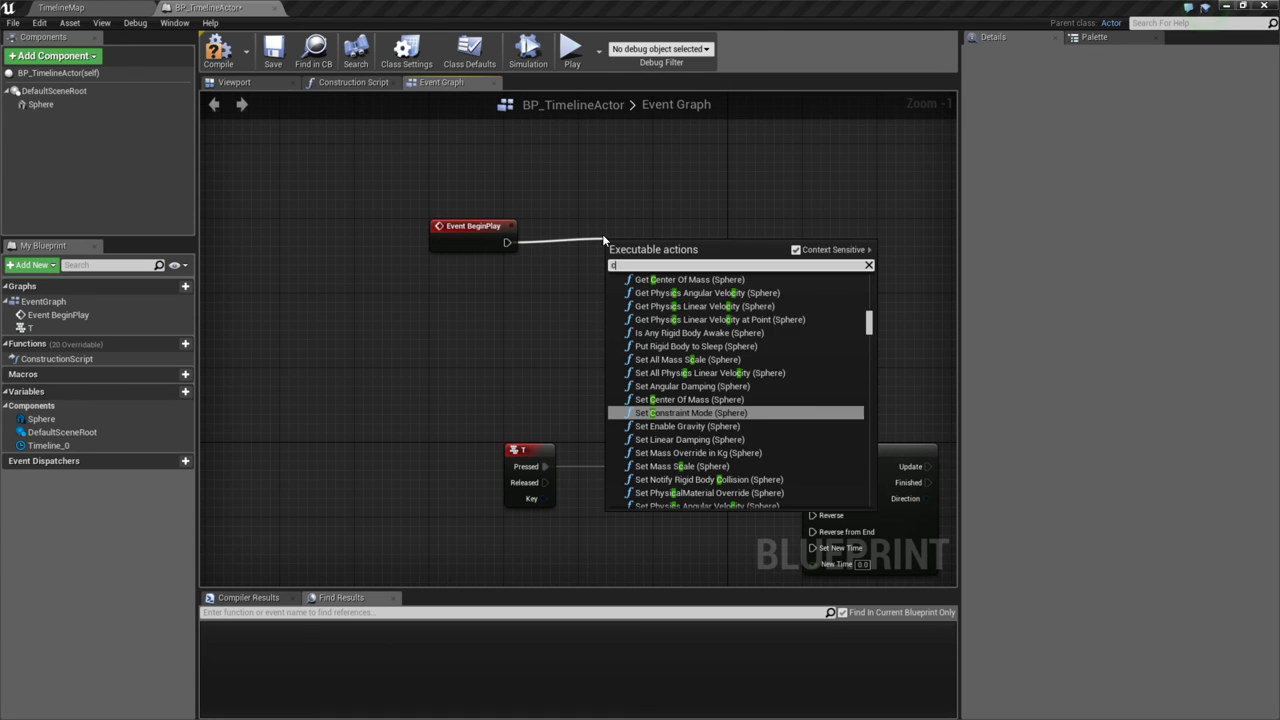
type("reate dy")
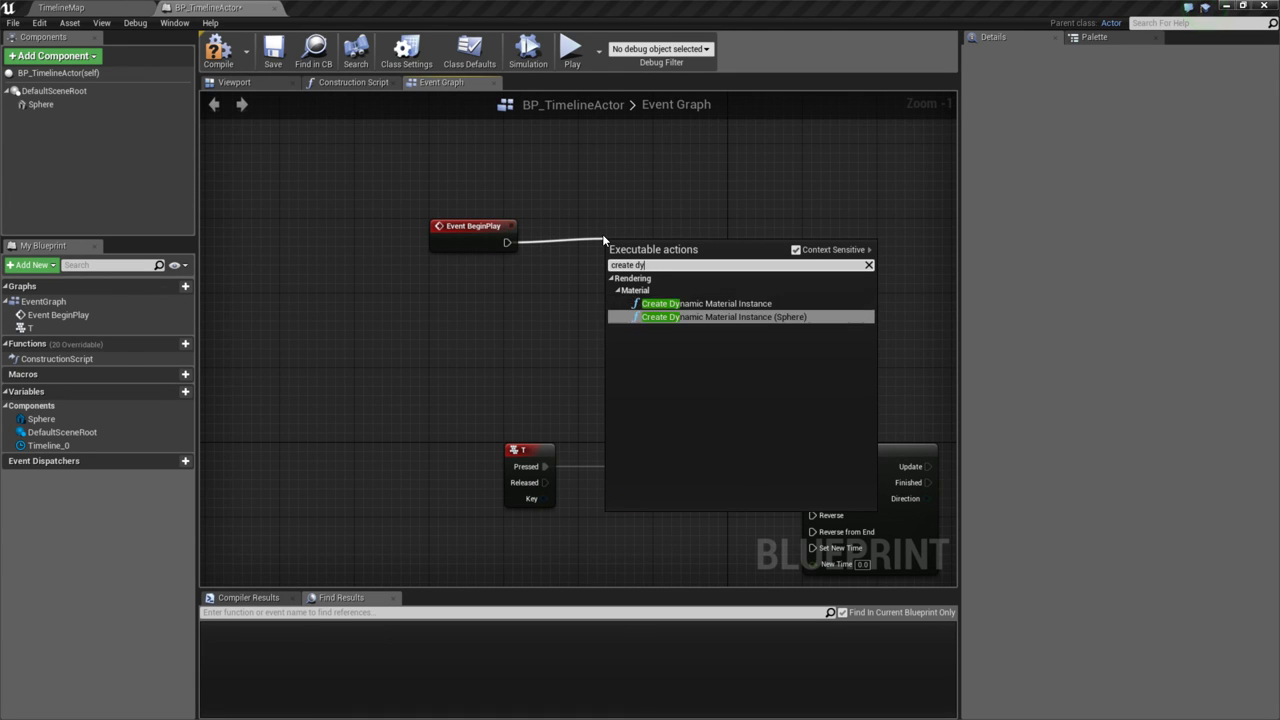
key("Return")
left_click(596, 238)
left_click_drag(644, 254, 664, 227)
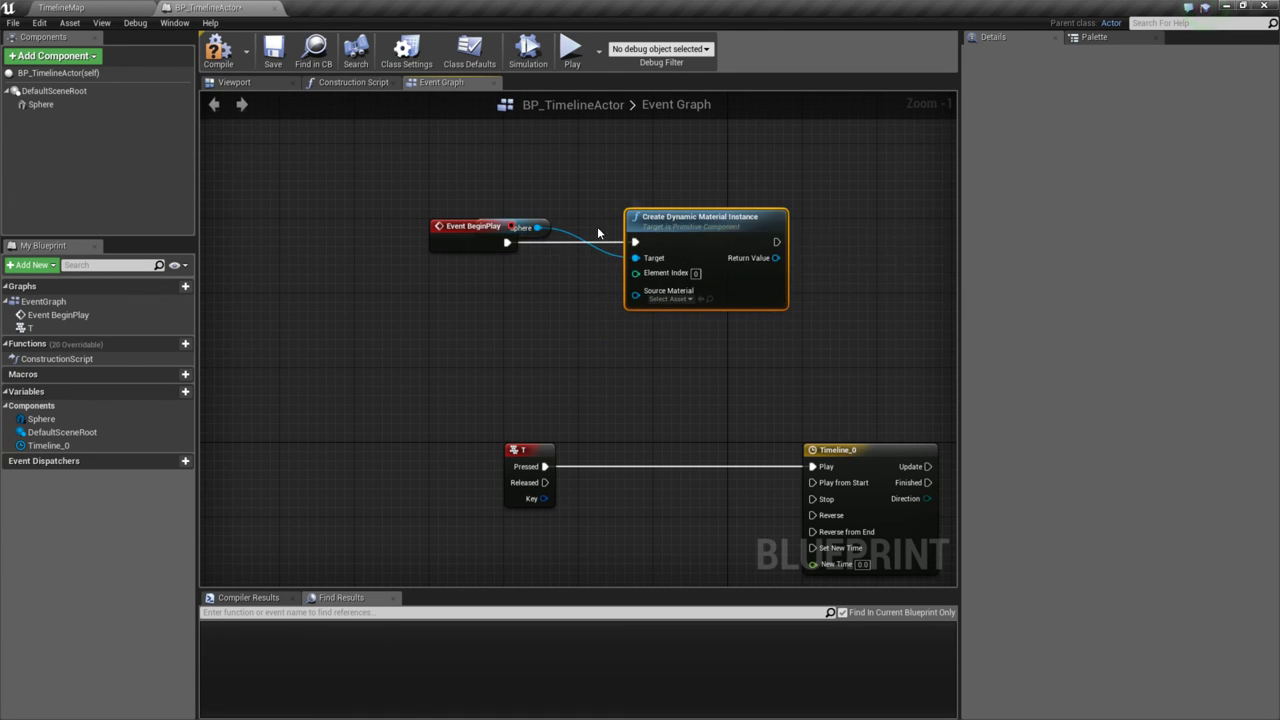
left_click_drag(540, 219, 607, 265)
right_click_drag(609, 350, 440, 374)
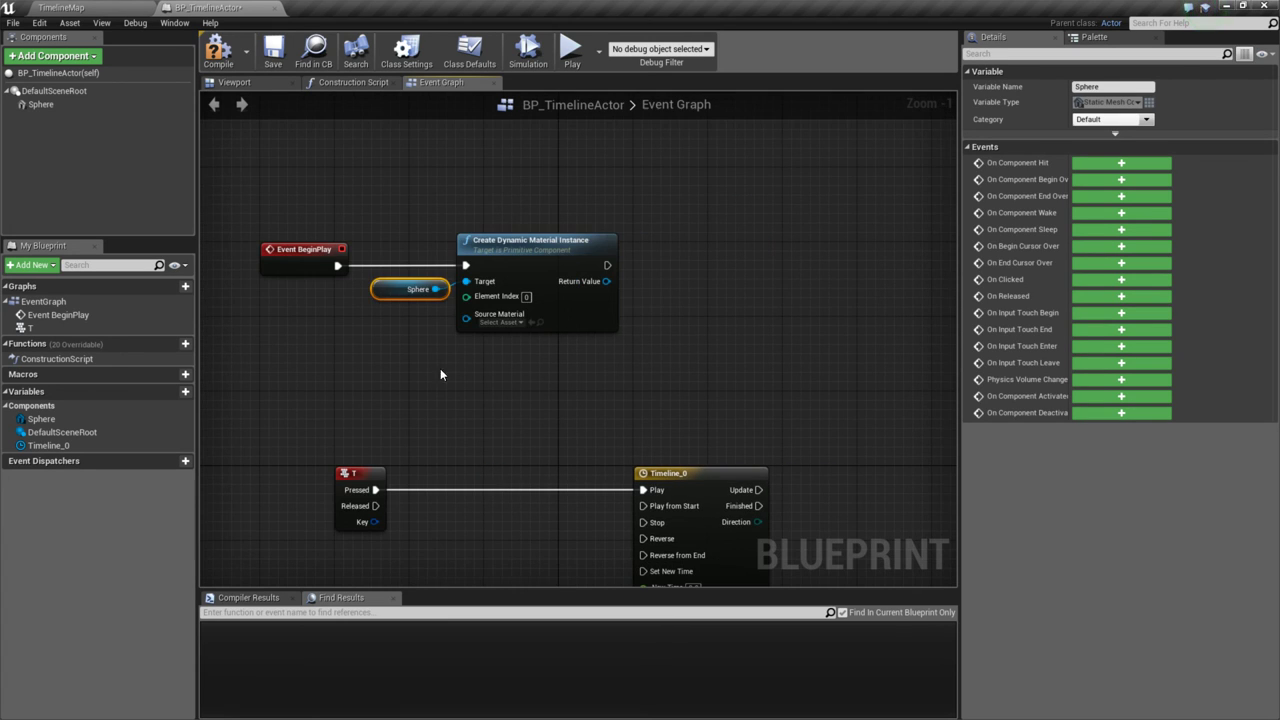
left_click(511, 262, "ctrl")
left_click_drag(511, 262, 493, 261)
left_click(693, 289)
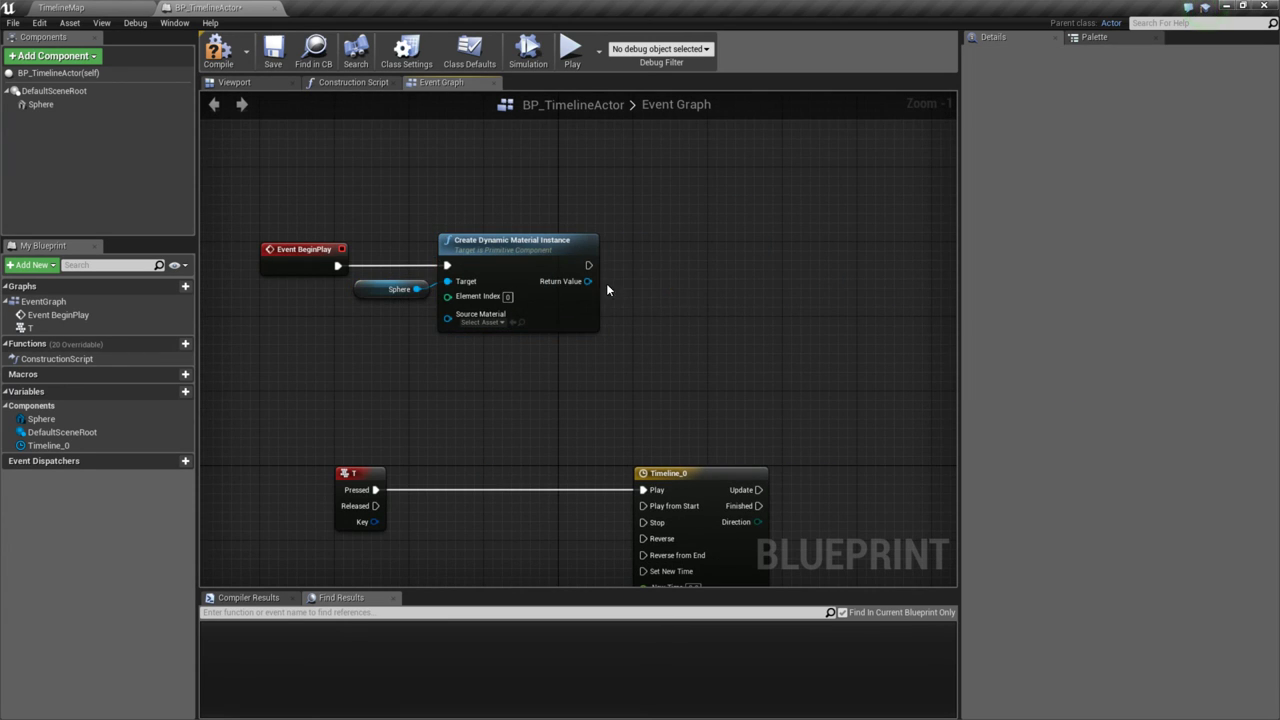
- Promote the dynamic material instance's Return Value to a variable named SphereMID and compile the blueprint
left_click_drag(588, 281, 628, 264)
left_click_drag(711, 243, 653, 261)
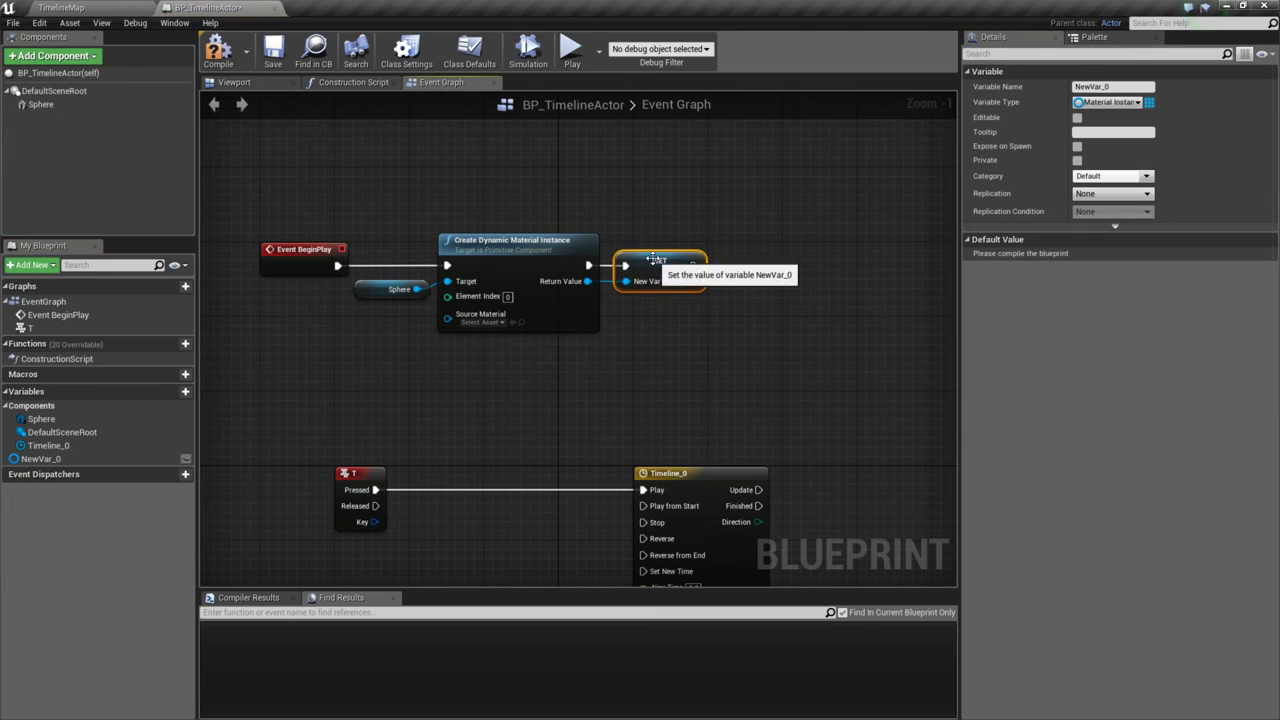
type("Sphere")
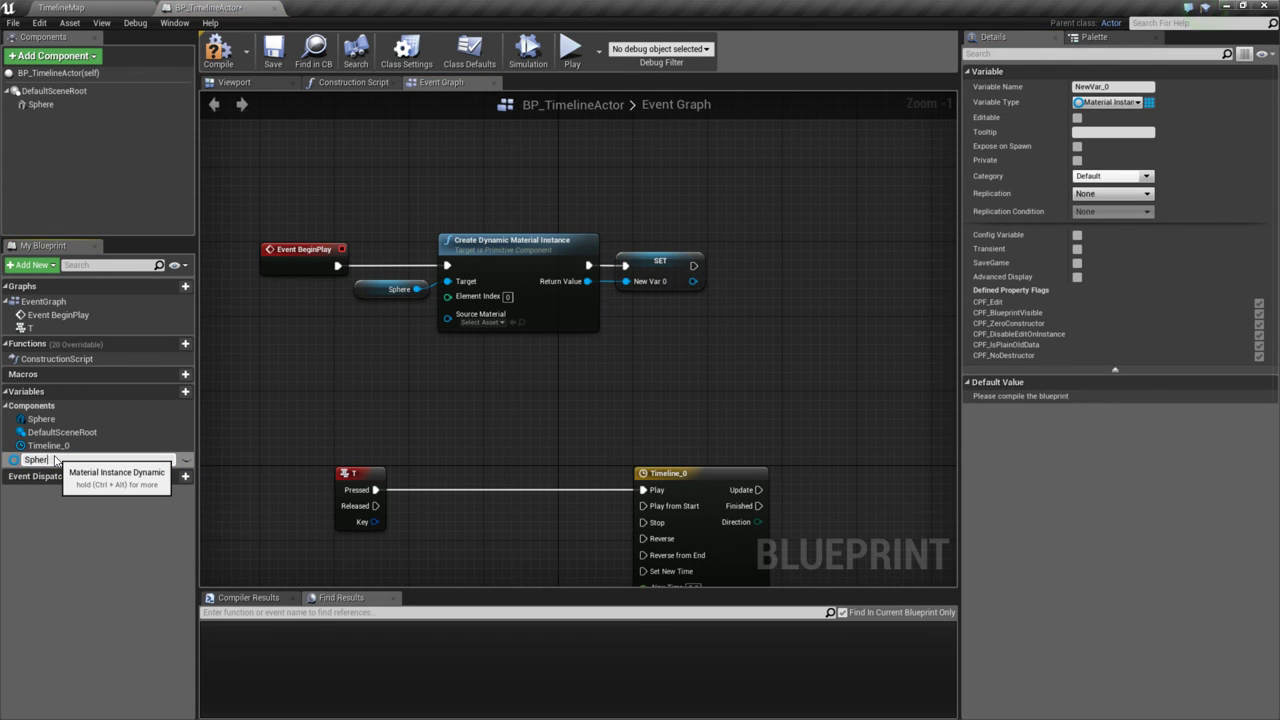
type("MID")
key("Return")
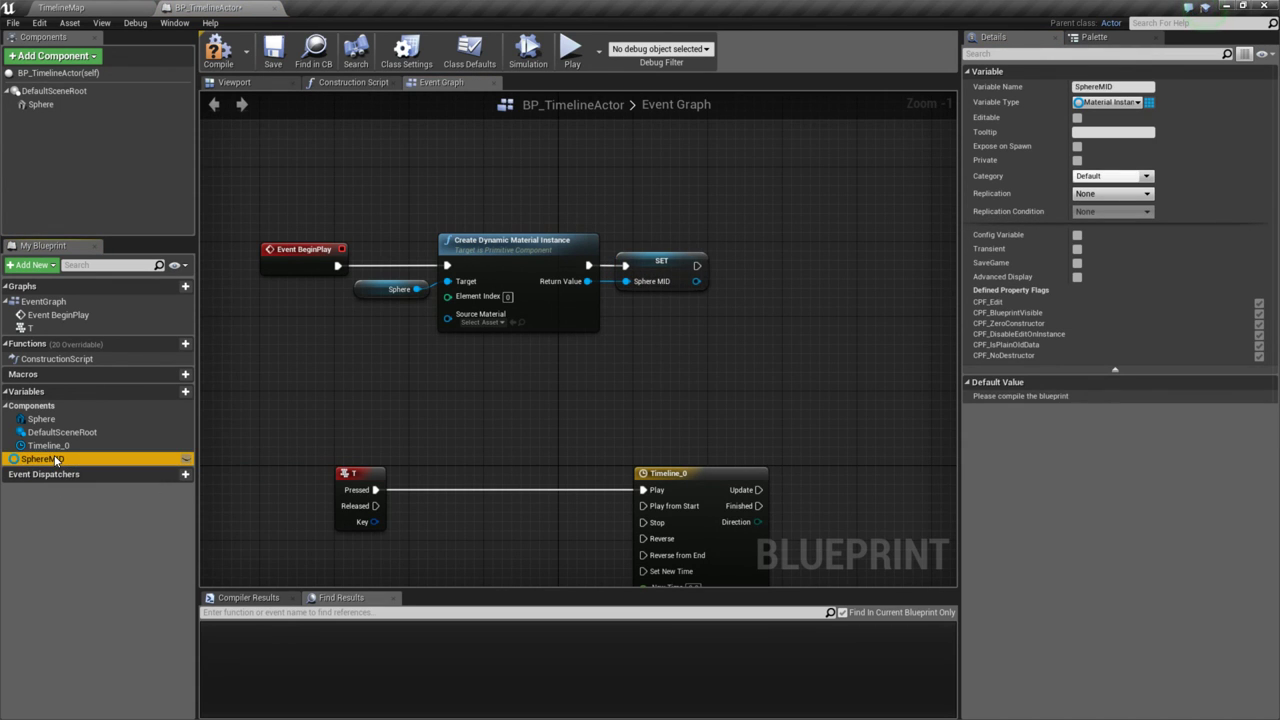
right_click_drag(749, 385, 709, 286)
left_click(227, 50)
- Open Timeline_0 for editing and set its length to 2
right_click_drag(876, 482, 651, 389)
left_click(466, 310)
double_click(466, 310)
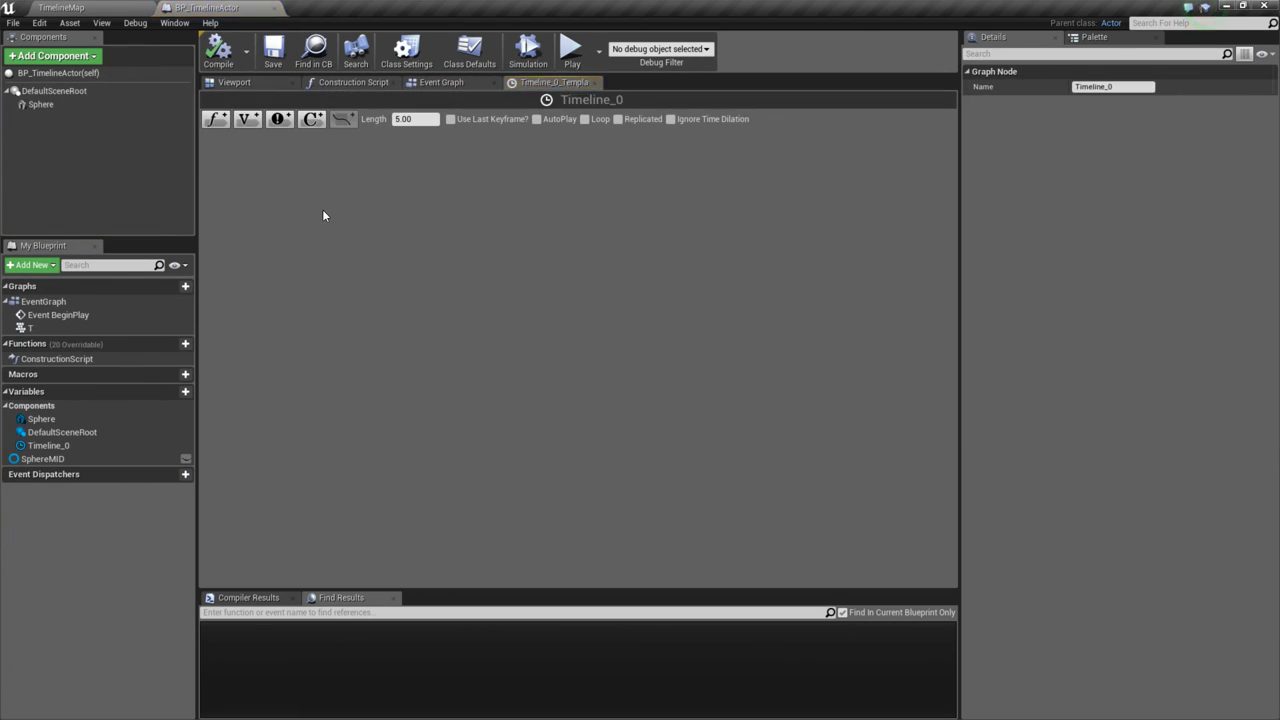
left_click(405, 119)
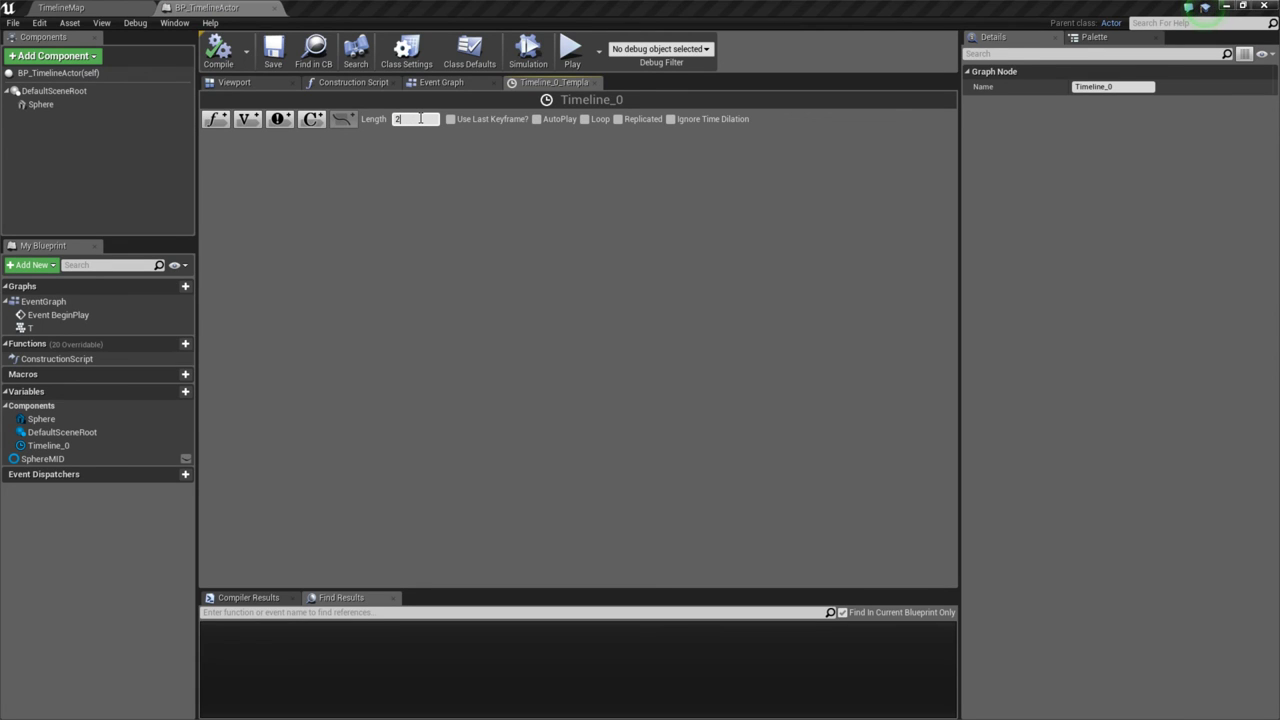
type("2")
key("Return")
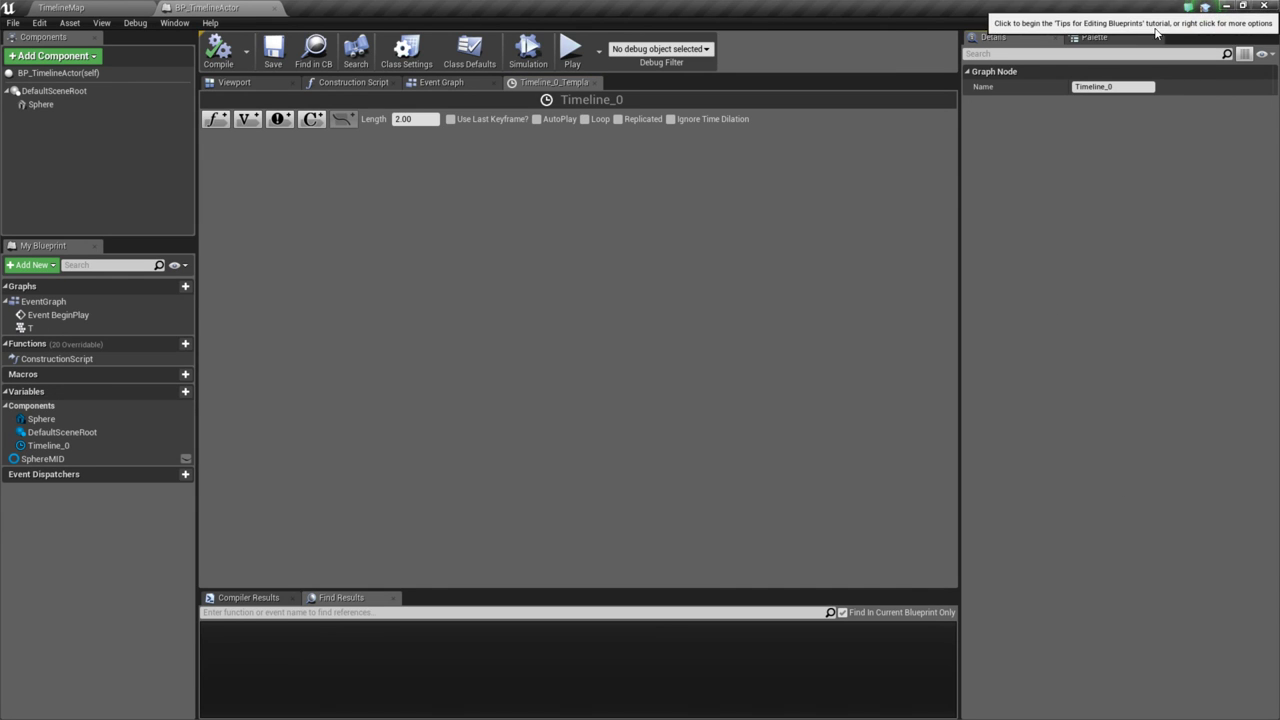
left_click(1205, 7)
left_click(840, 284)
left_click(857, 300)
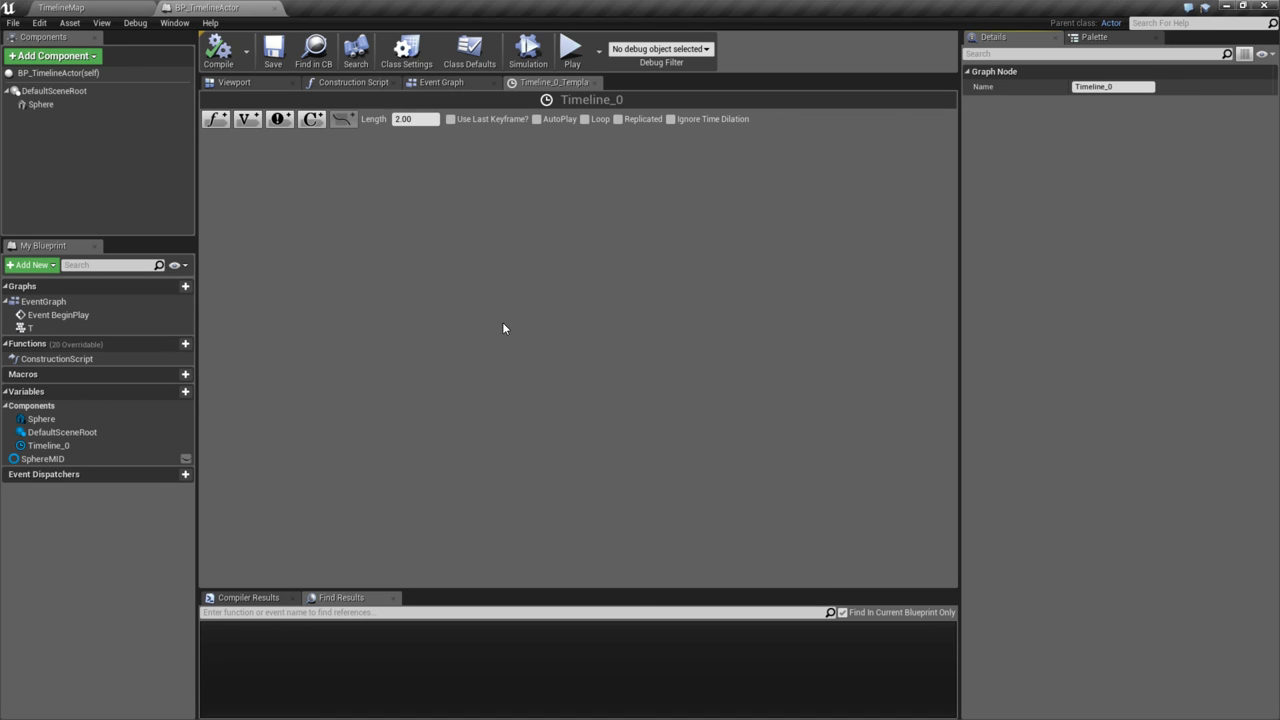
- Return to the event graph and place a reference to the Timeline_0 component below the existing nodes
left_click(446, 80)
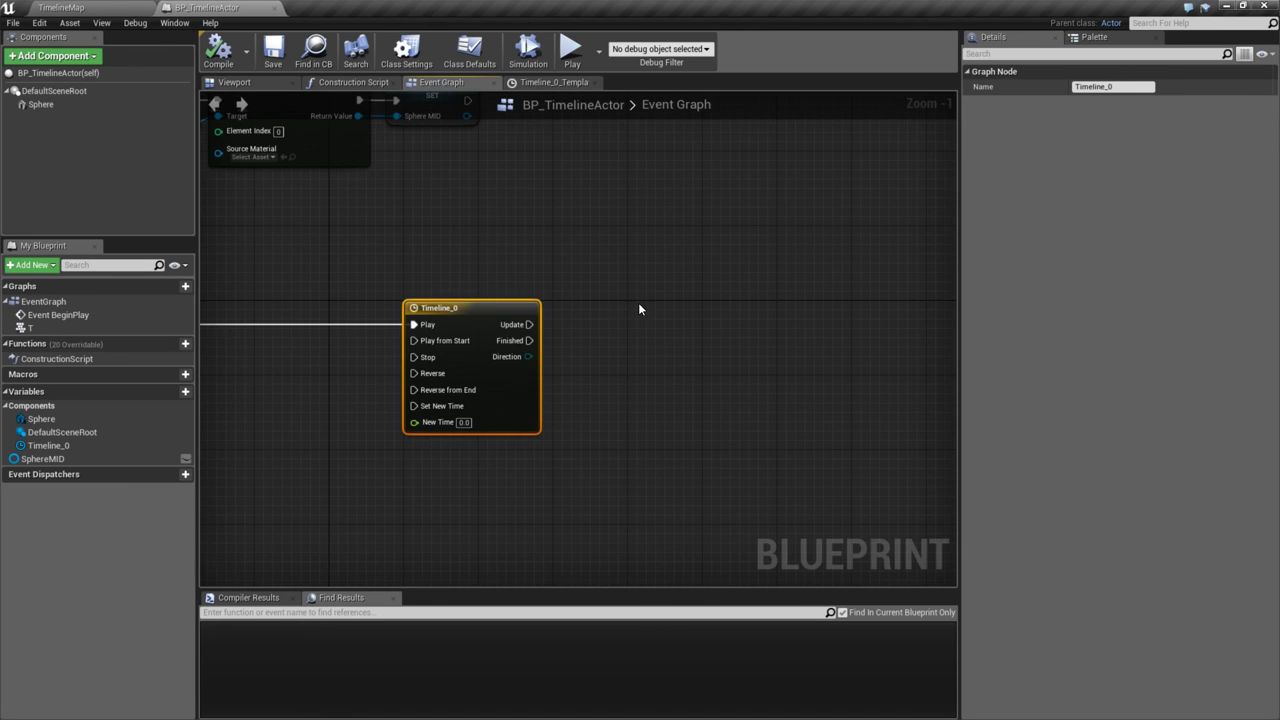
right_click_drag(639, 304, 842, 290)
right_click_drag(575, 481, 588, 421)
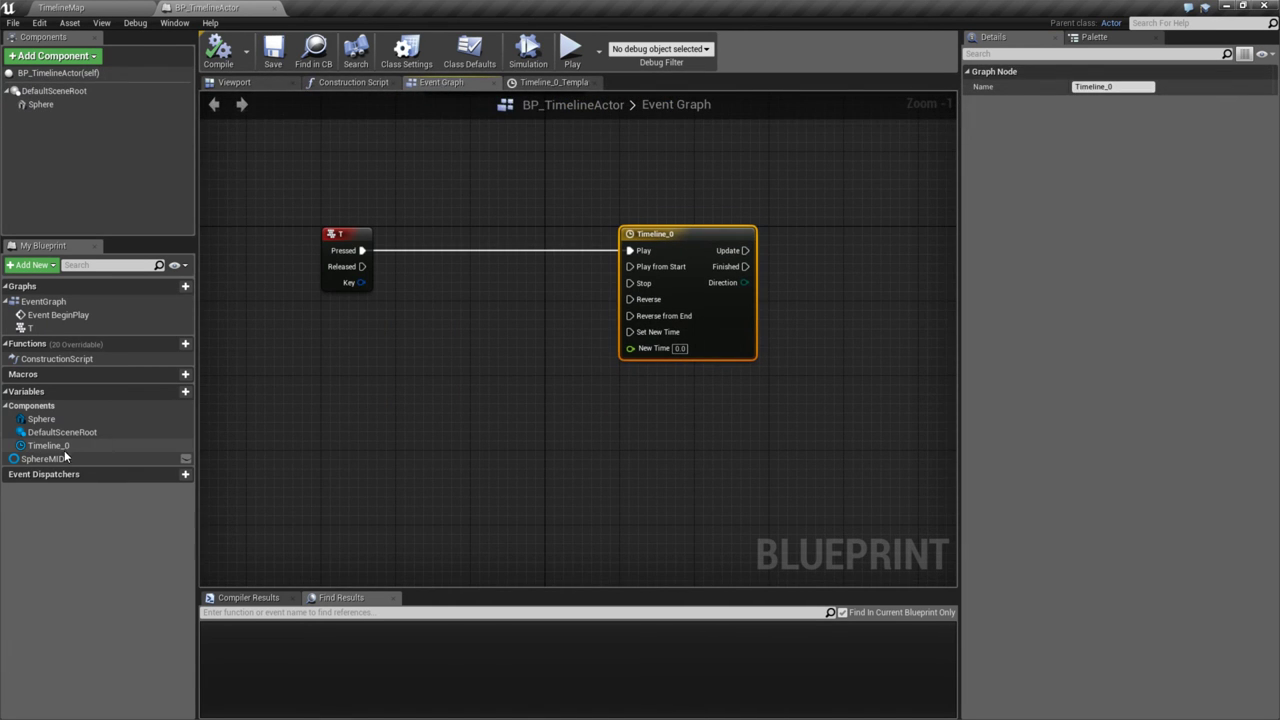
left_click_drag(48, 445, 490, 470)
left_click(385, 499)
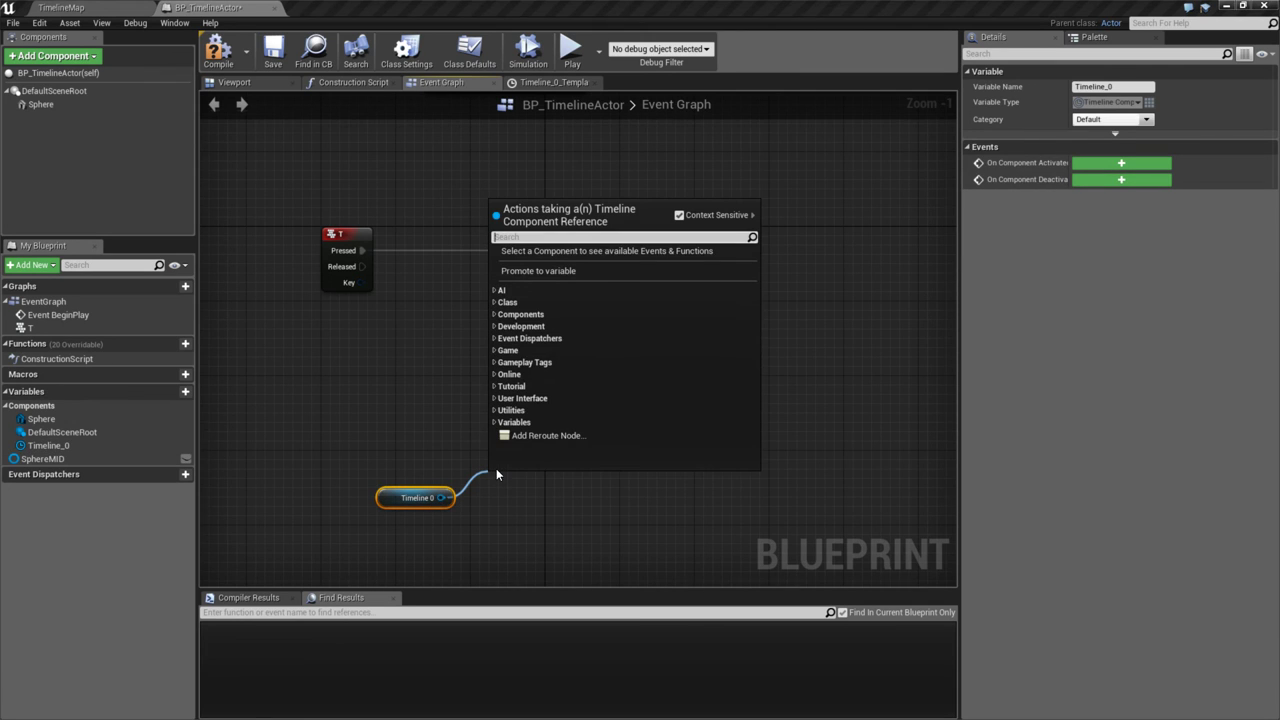
- Examine the Activation and Timeline component functions available for the Timeline_0 reference without adding any
left_click(496, 315)
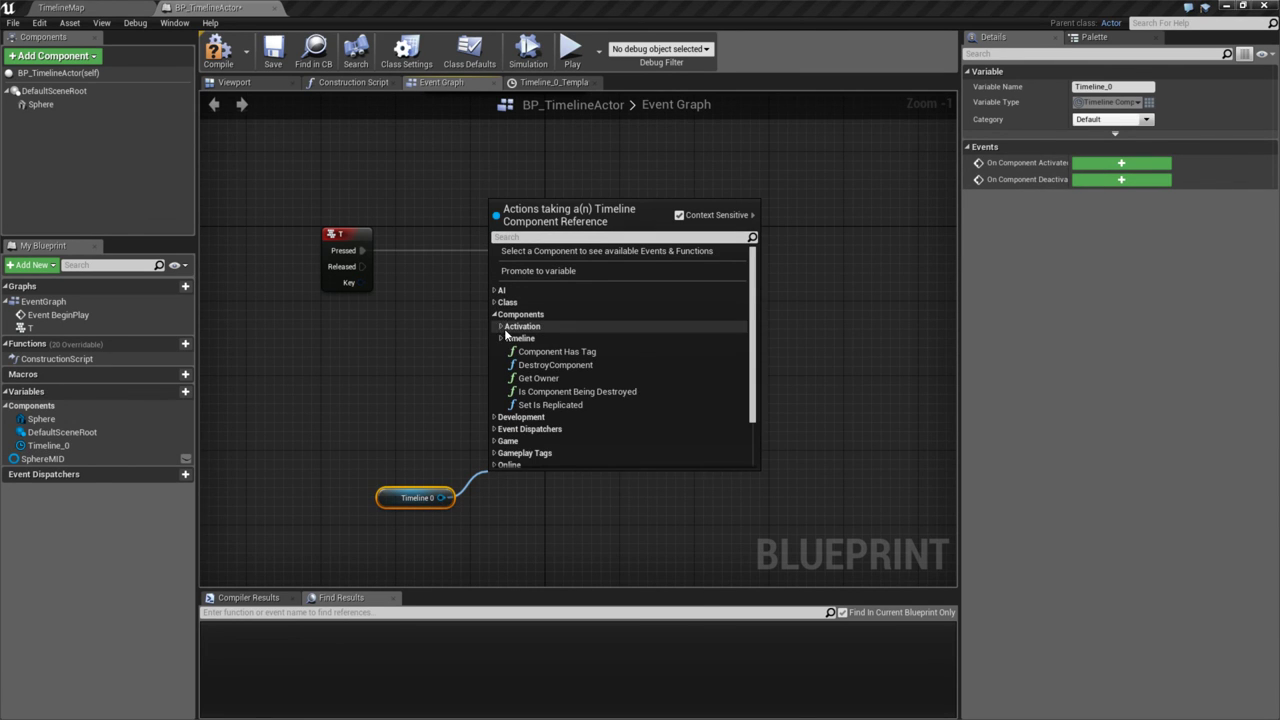
left_click(501, 328)
left_click(501, 328)
left_click(500, 339)
scroll(582, 391, "down", 3)
scroll(582, 394, "down", 1)
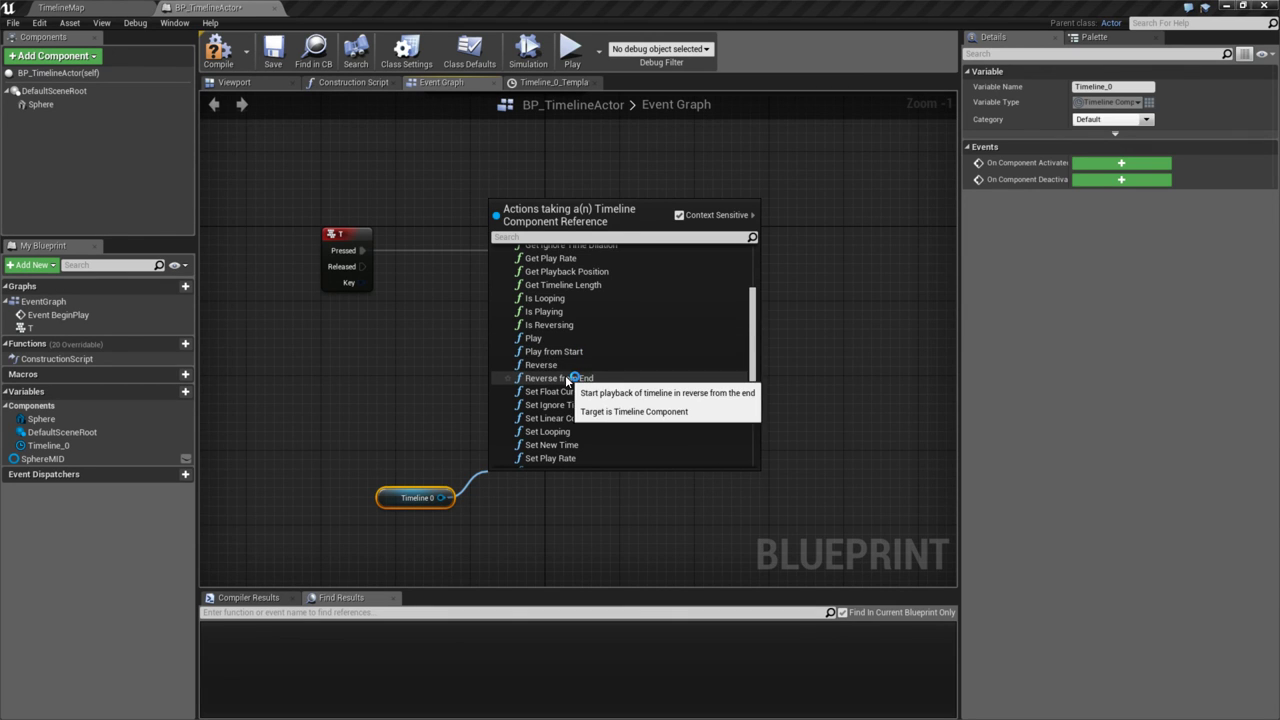
scroll(576, 385, "down", 2)
left_click(465, 370)
left_click(626, 258)
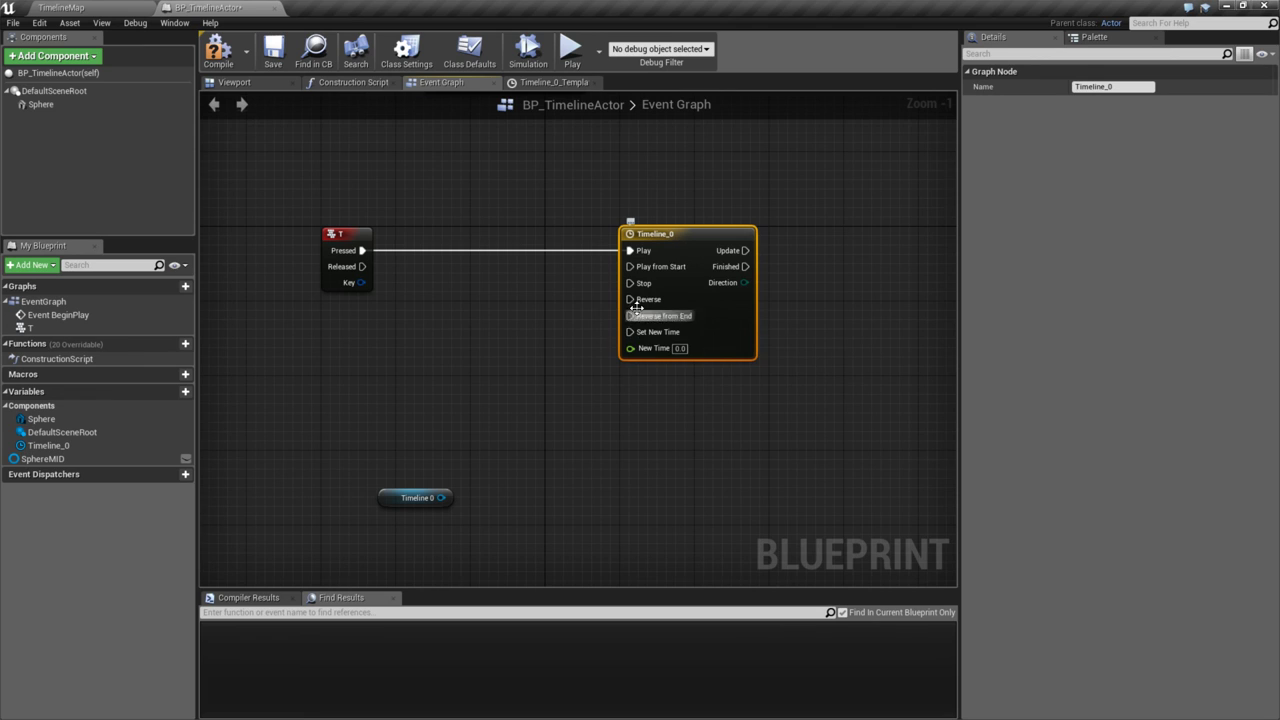
- Inspect the playback options inside Timeline_0, close its editor and go back to the node in the event graph
double_click(688, 234)
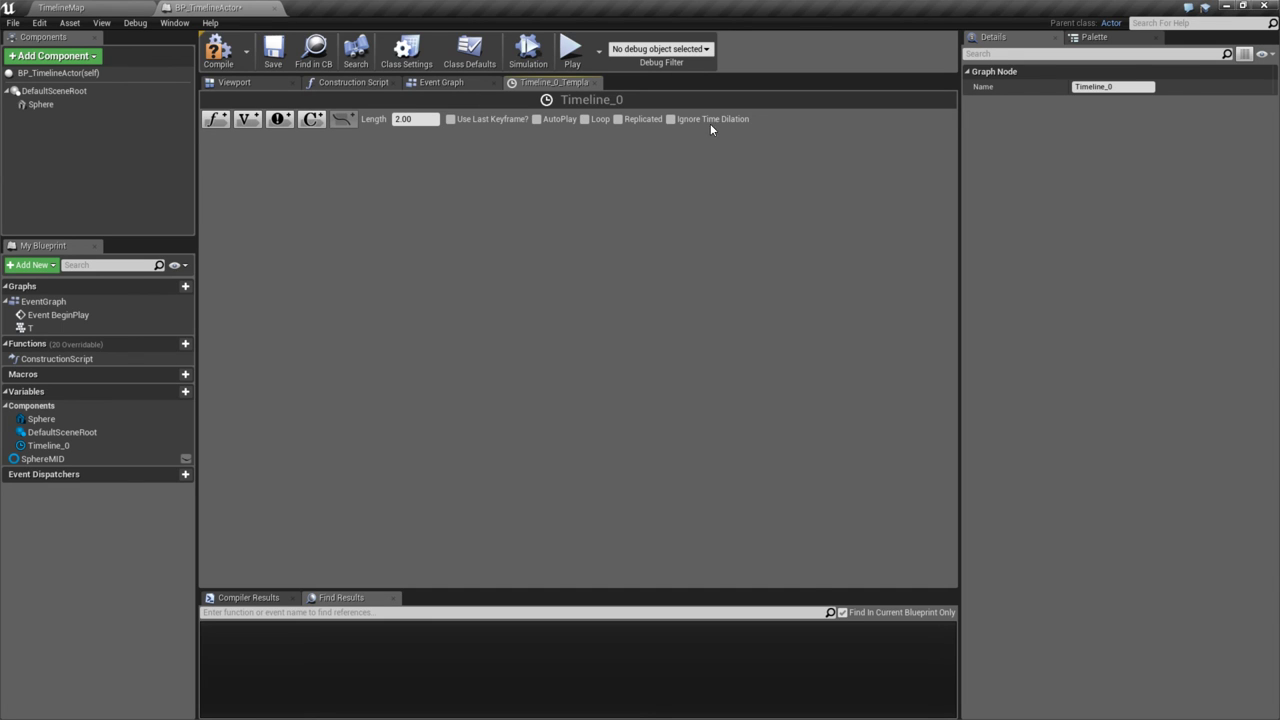
left_click(596, 82)
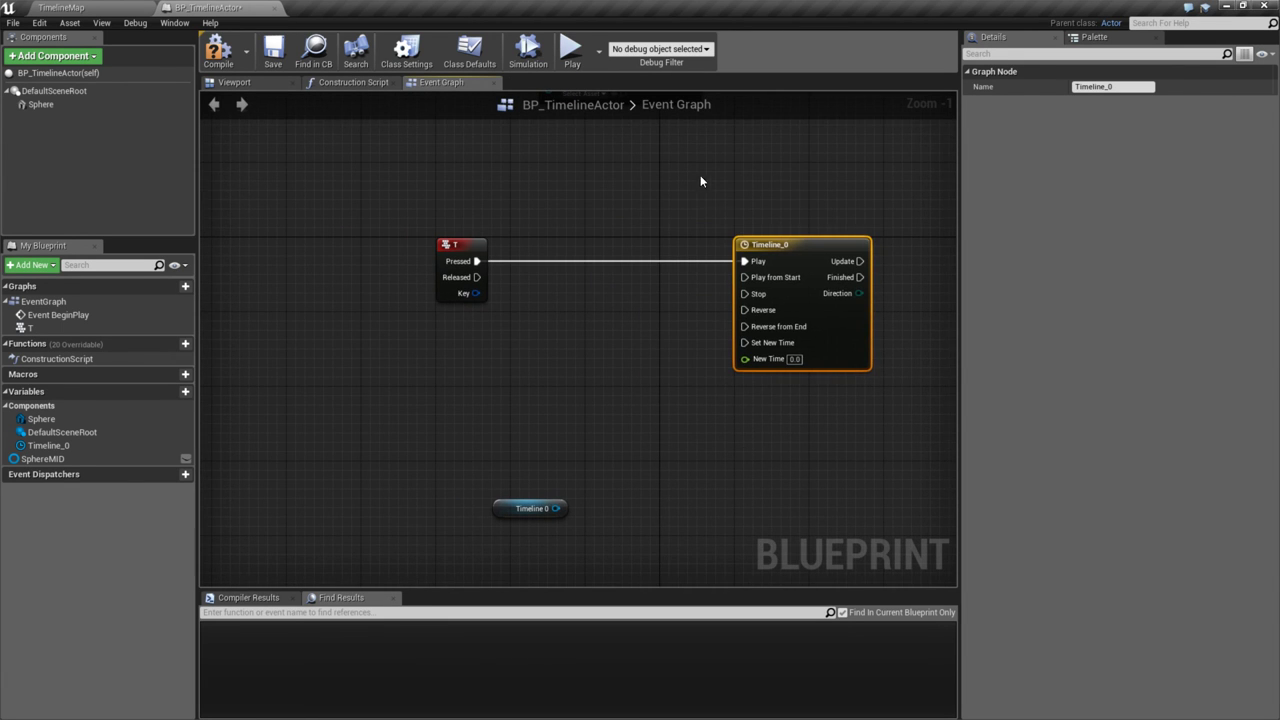
right_click_drag(749, 397, 666, 385)
left_click_drag(627, 210, 710, 378)
right_click_drag(710, 378, 674, 399)
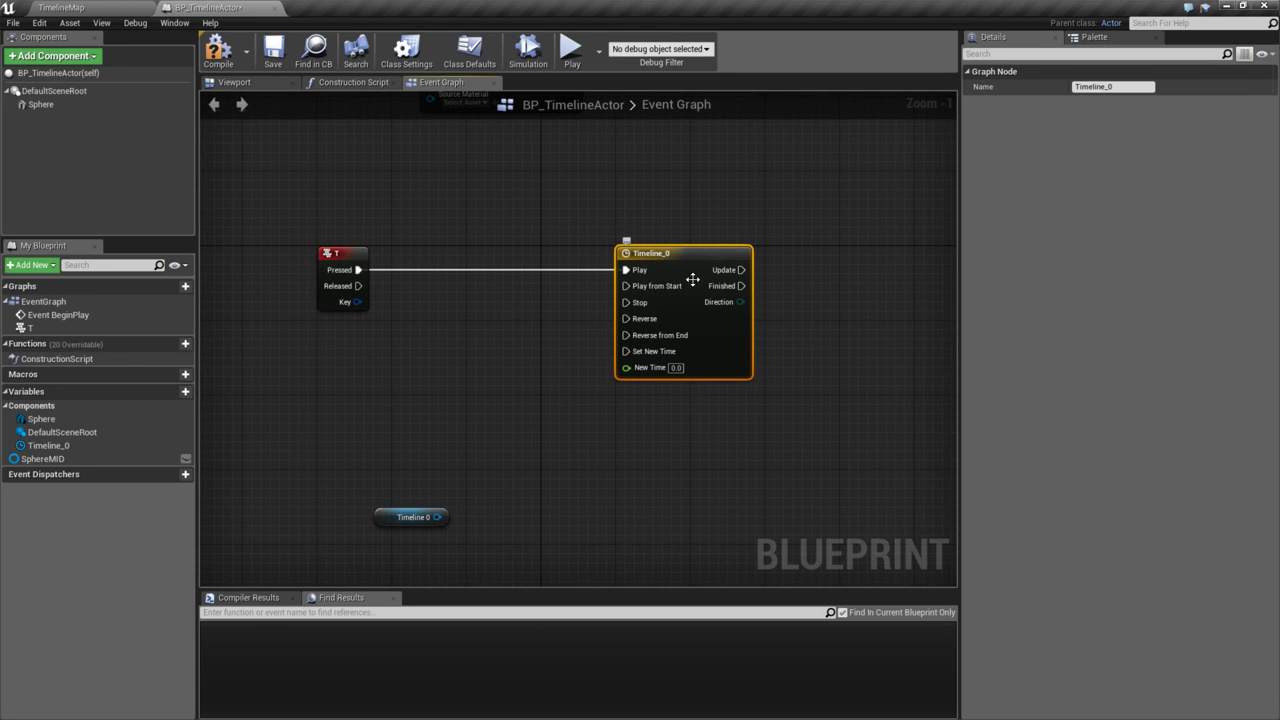
- Recheck the settings inside Timeline_0, close its editor and return to the component reference in the event graph
double_click(674, 256)
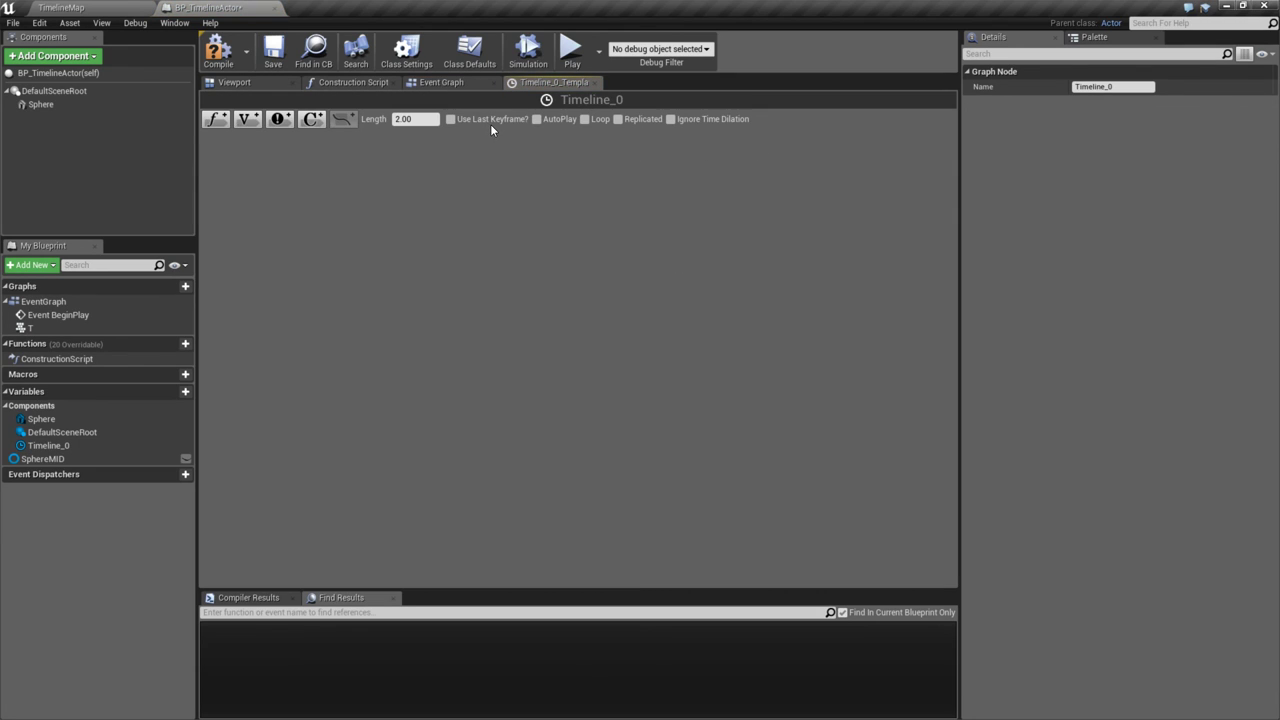
left_click(593, 82)
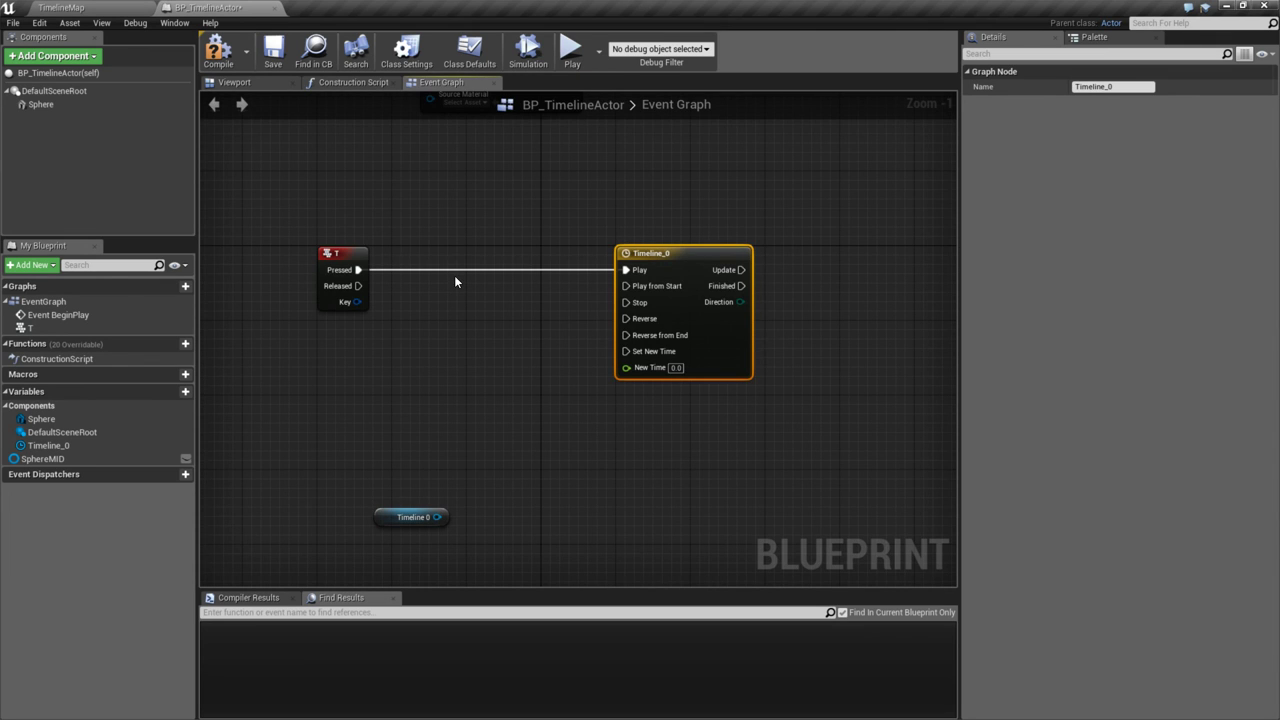
right_click_drag(456, 282, 527, 186)
left_click_drag(483, 416, 445, 388)
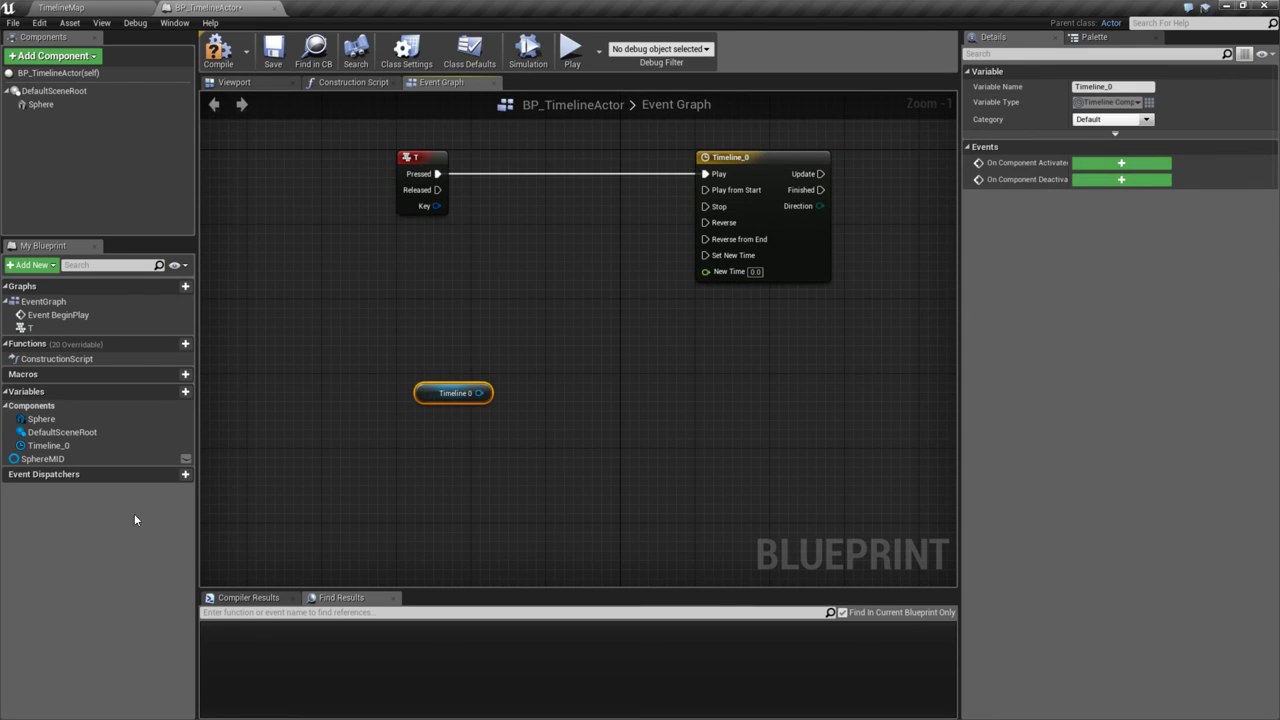
- Rename the Timeline_0 component as MyTimeline
left_click(52, 446)
type("MyT")
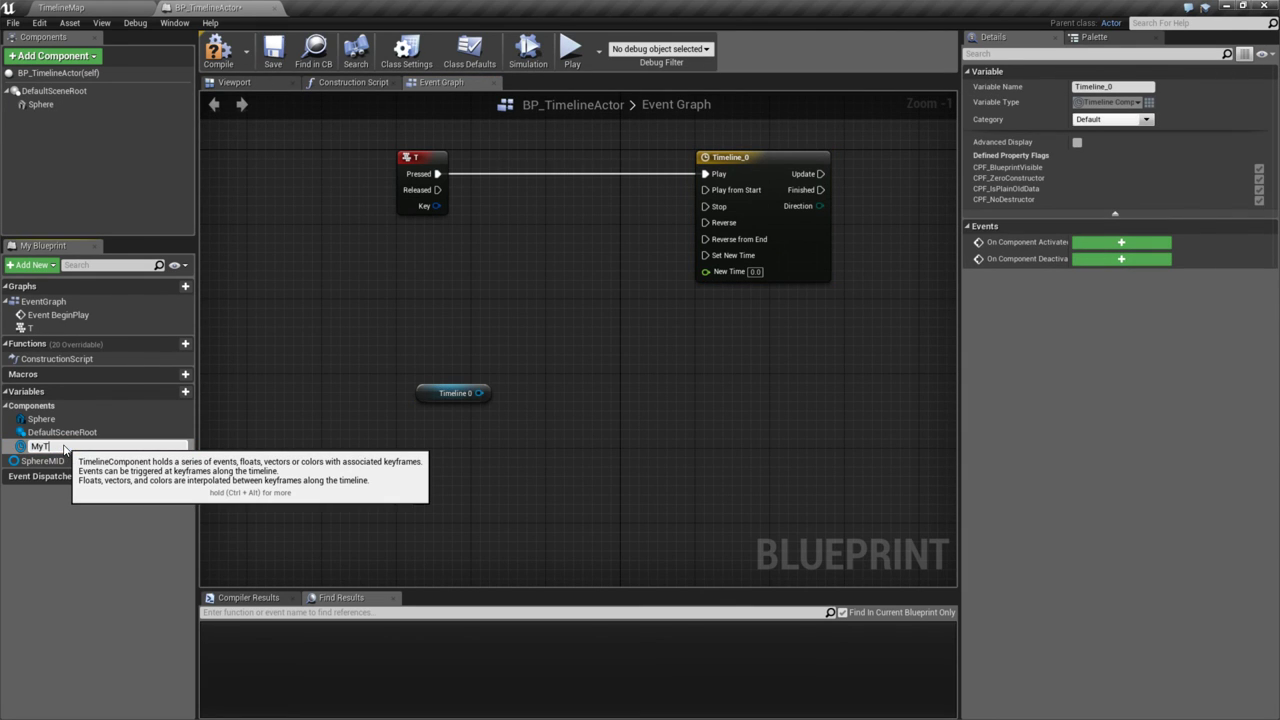
type("imeline")
key("Return")
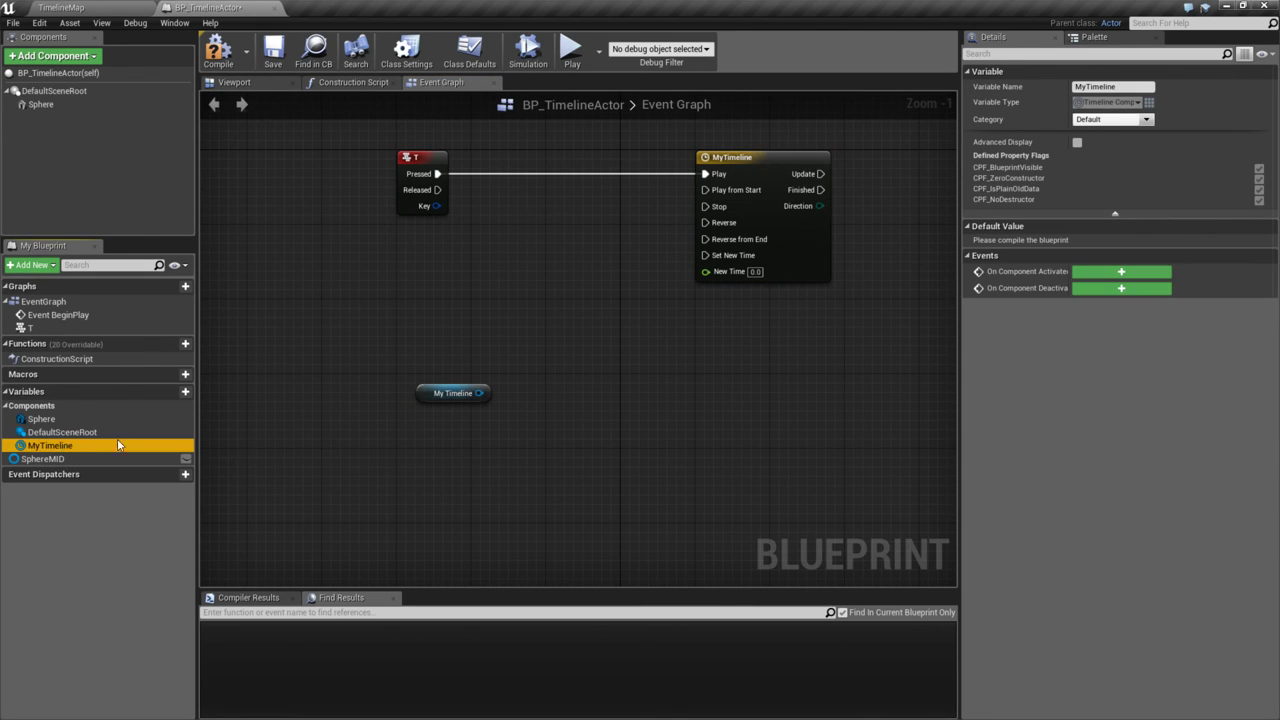
- Delete the unused My Timeline reference node and move the MyTimeline timeline node closer to the T event
left_click_drag(479, 393, 457, 381)
left_click(457, 386)
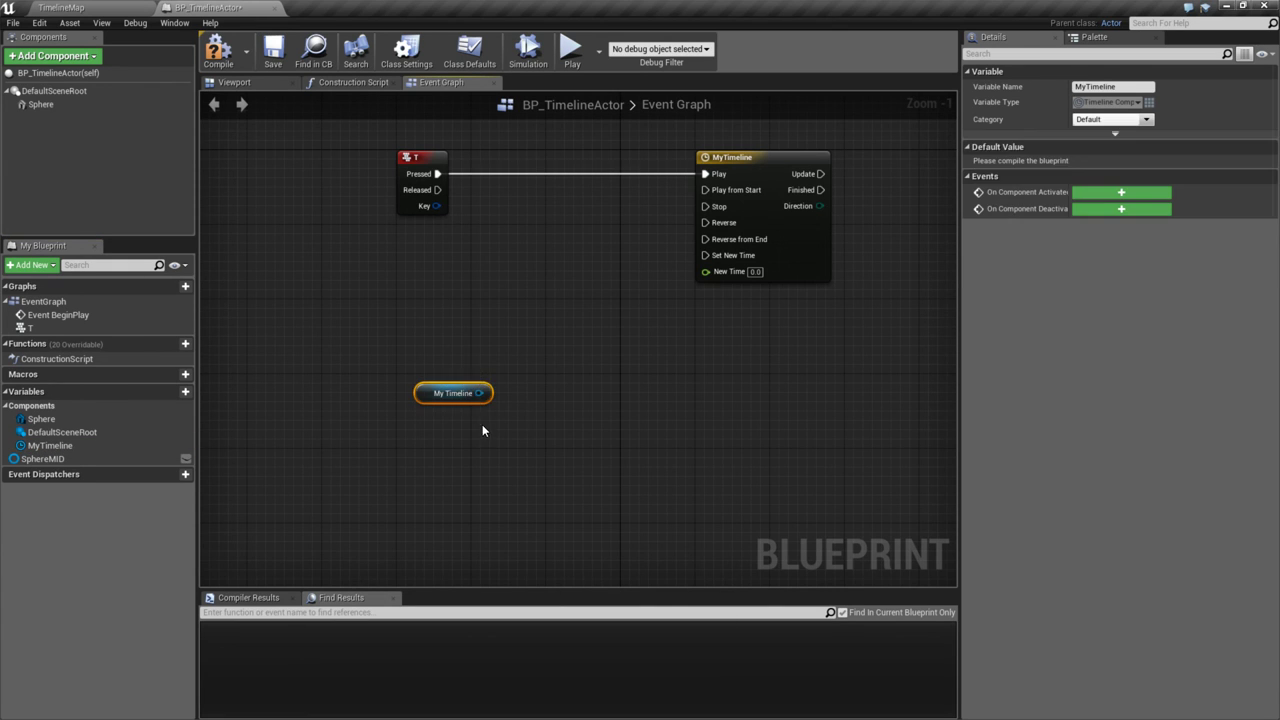
key("Delete")
right_click_drag(582, 303, 490, 425)
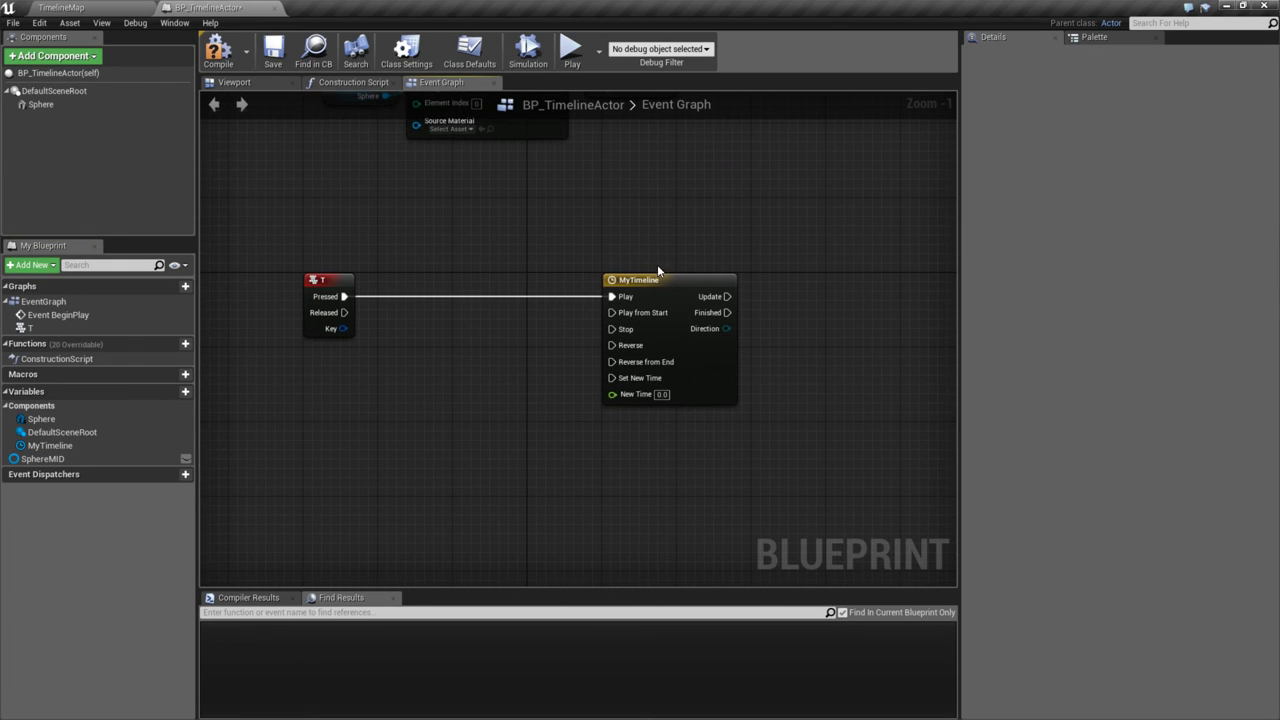
left_click_drag(651, 286, 506, 286)
key("Home")
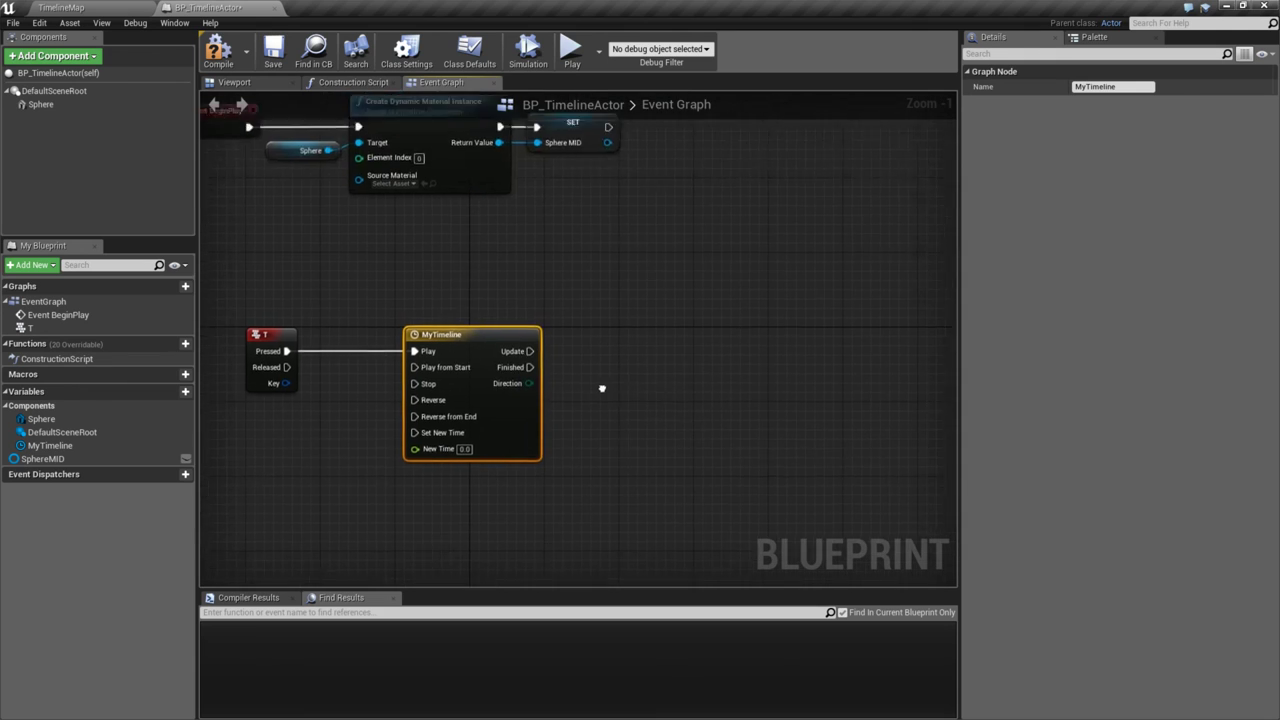
- Open MyTimeline for editing and add a float track named 0-10
double_click(455, 325)
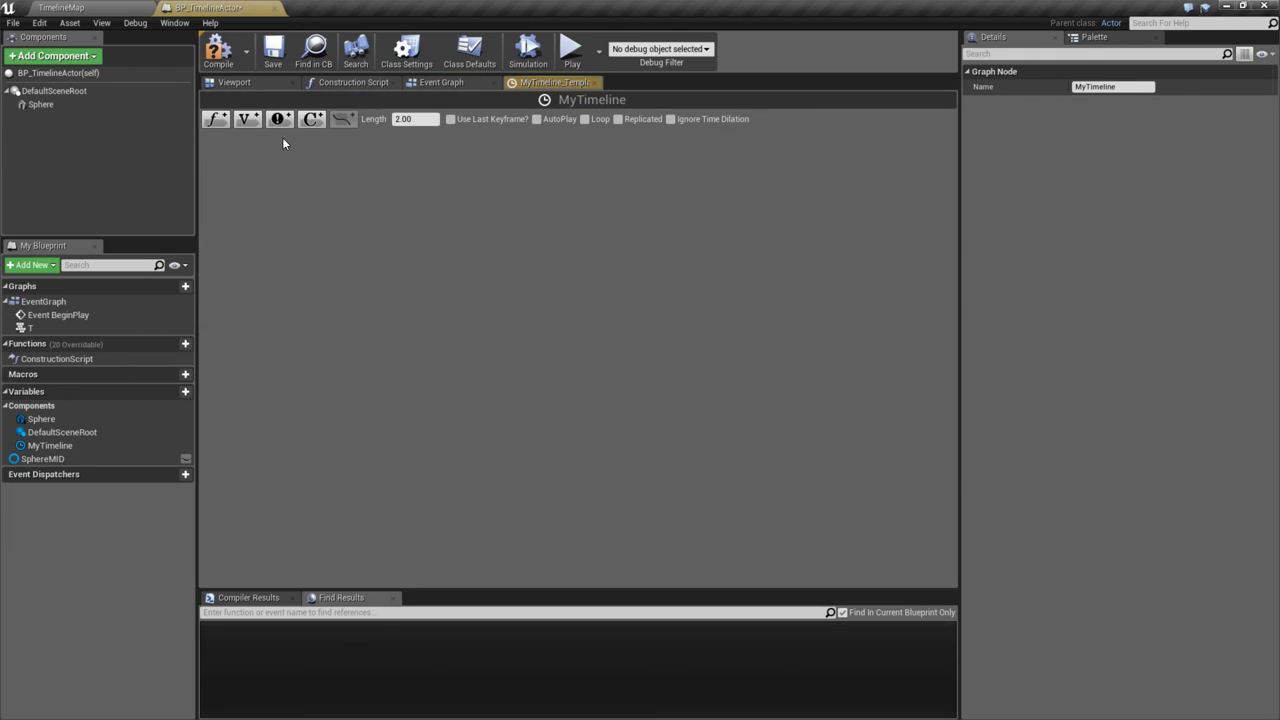
left_click(218, 119)
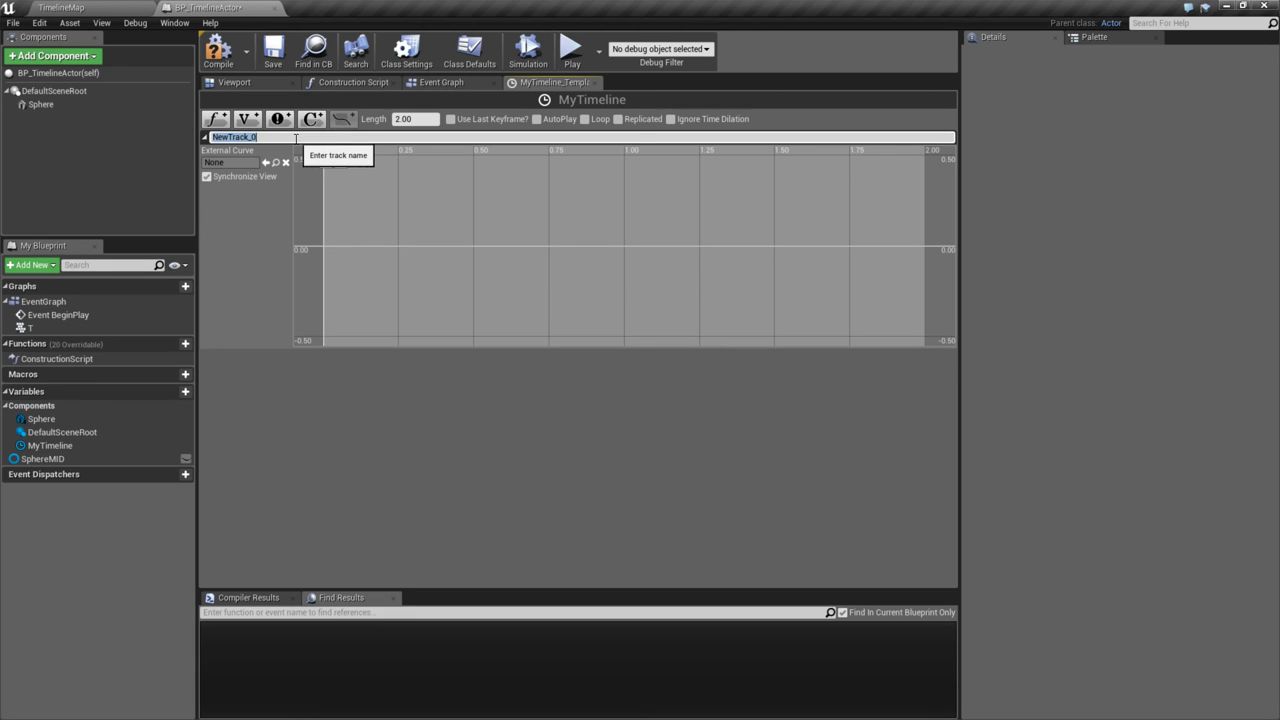
type("0-10")
key("Return")
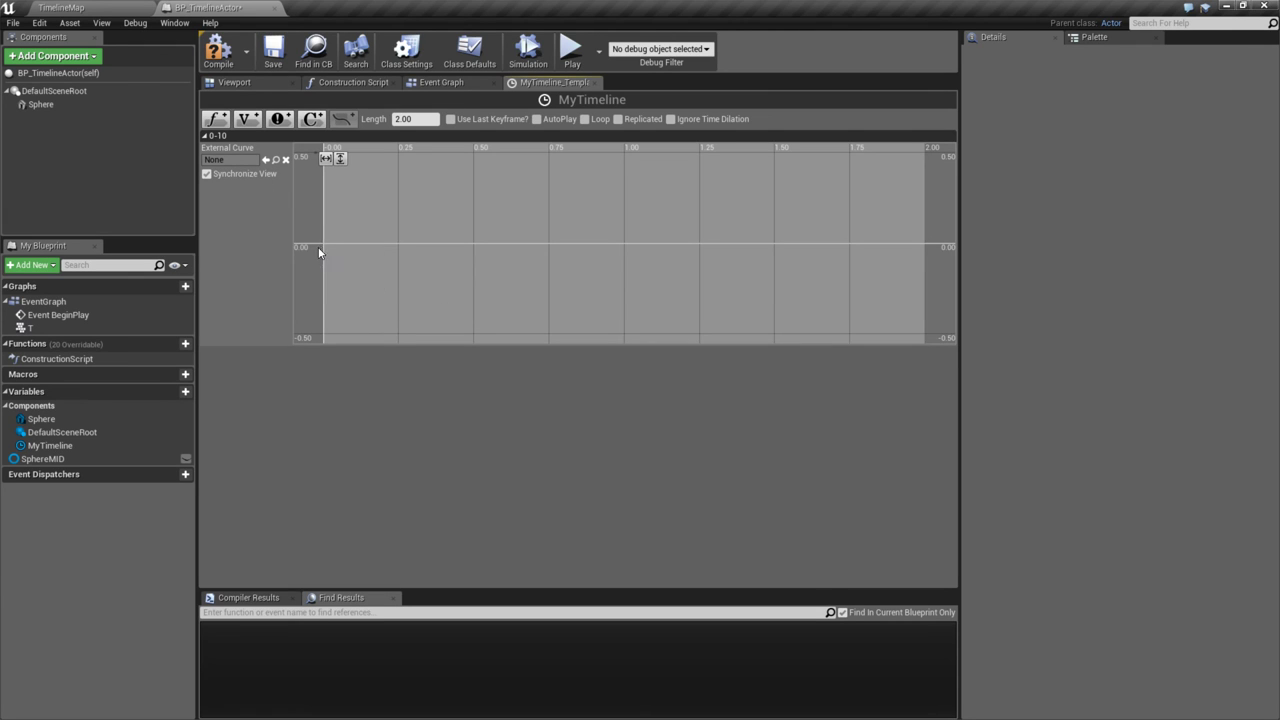
- Add two keys to the 0-10 track and set the first one to time 0 and value 0
right_click(329, 239)
left_click(420, 256)
right_click(558, 247)
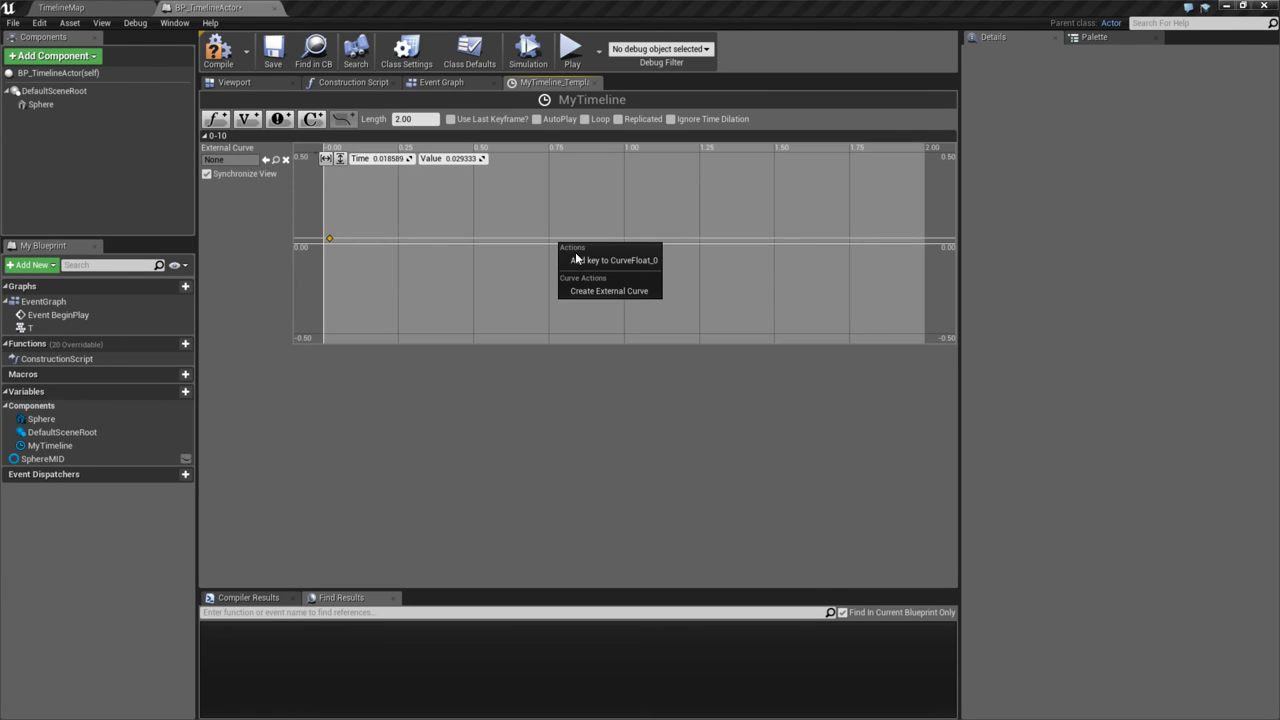
left_click(585, 257)
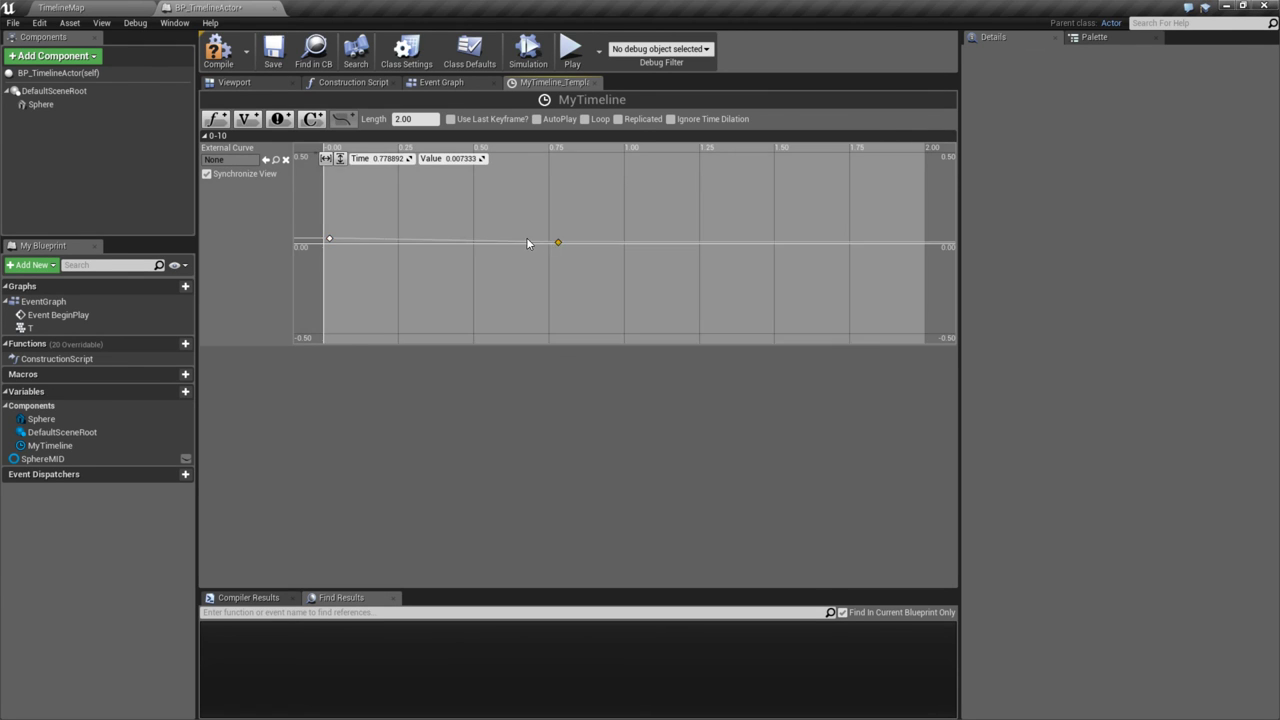
left_click(377, 159)
type("0")
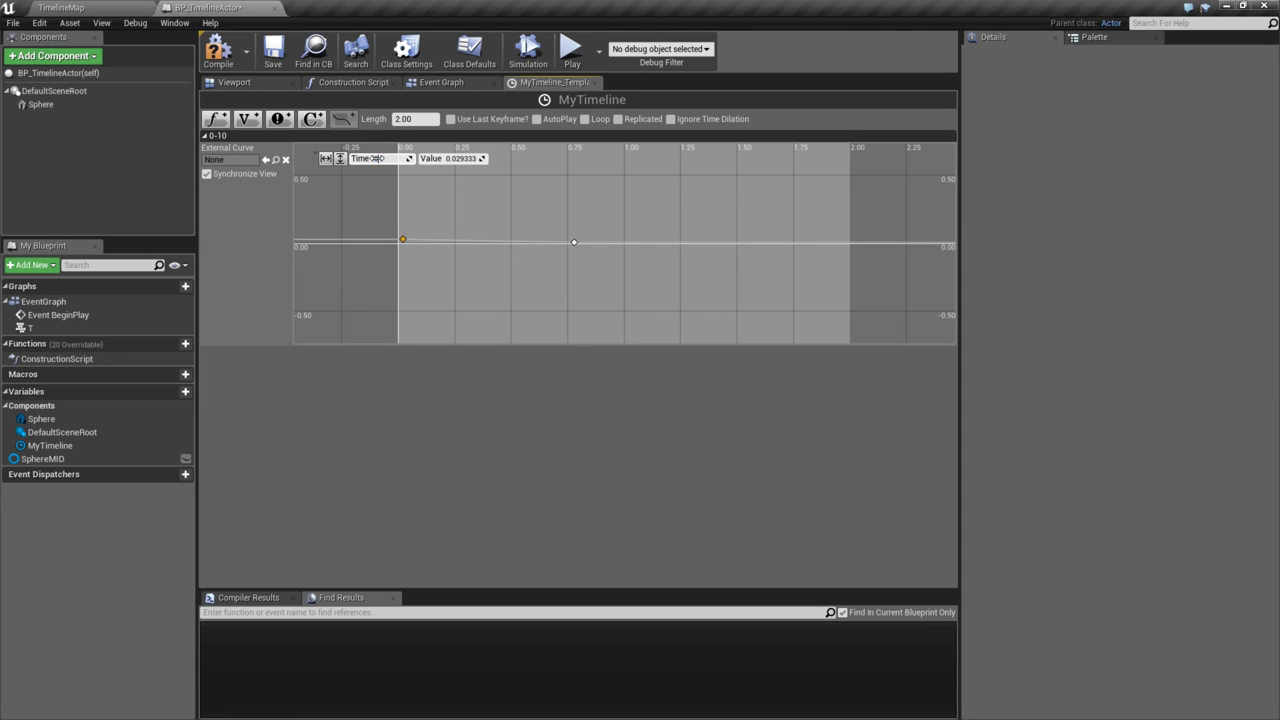
key("Tab")
type("0")
key("Tab")
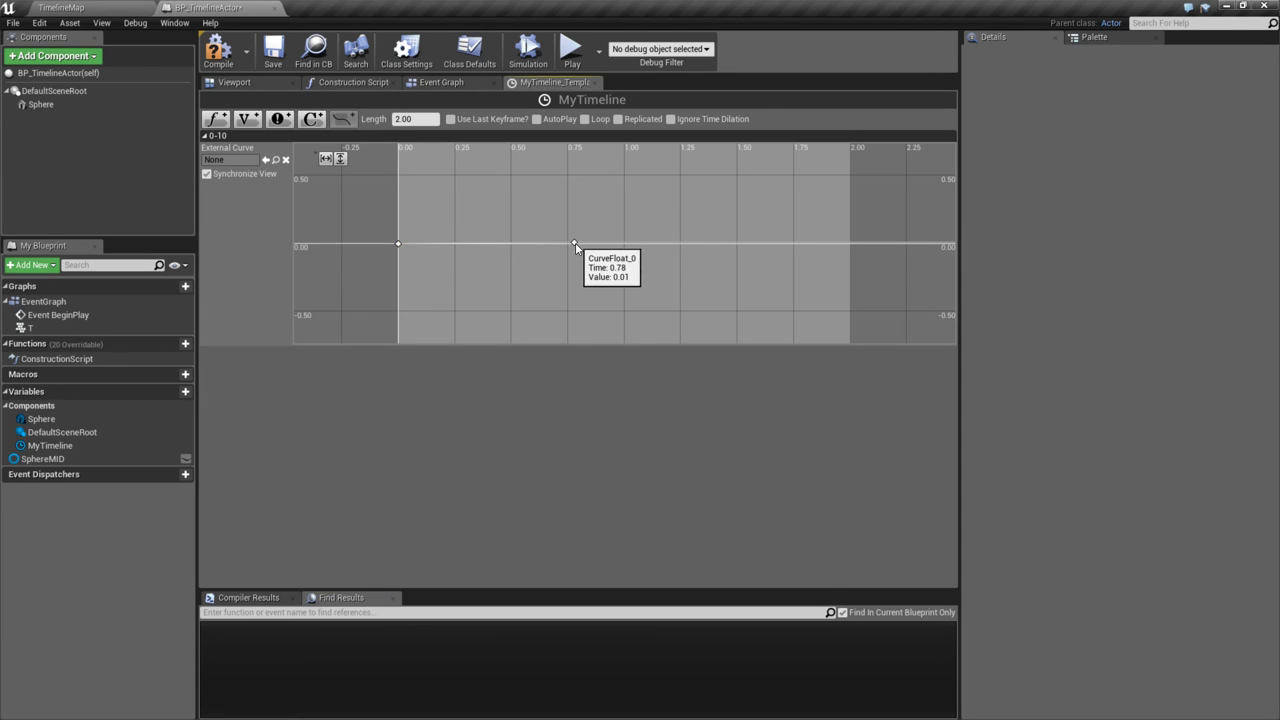
- Set the second key of the 0-10 track to time 2.0 and value 0
left_click(574, 242)
left_click(395, 158)
type("2.0")
key("Tab")
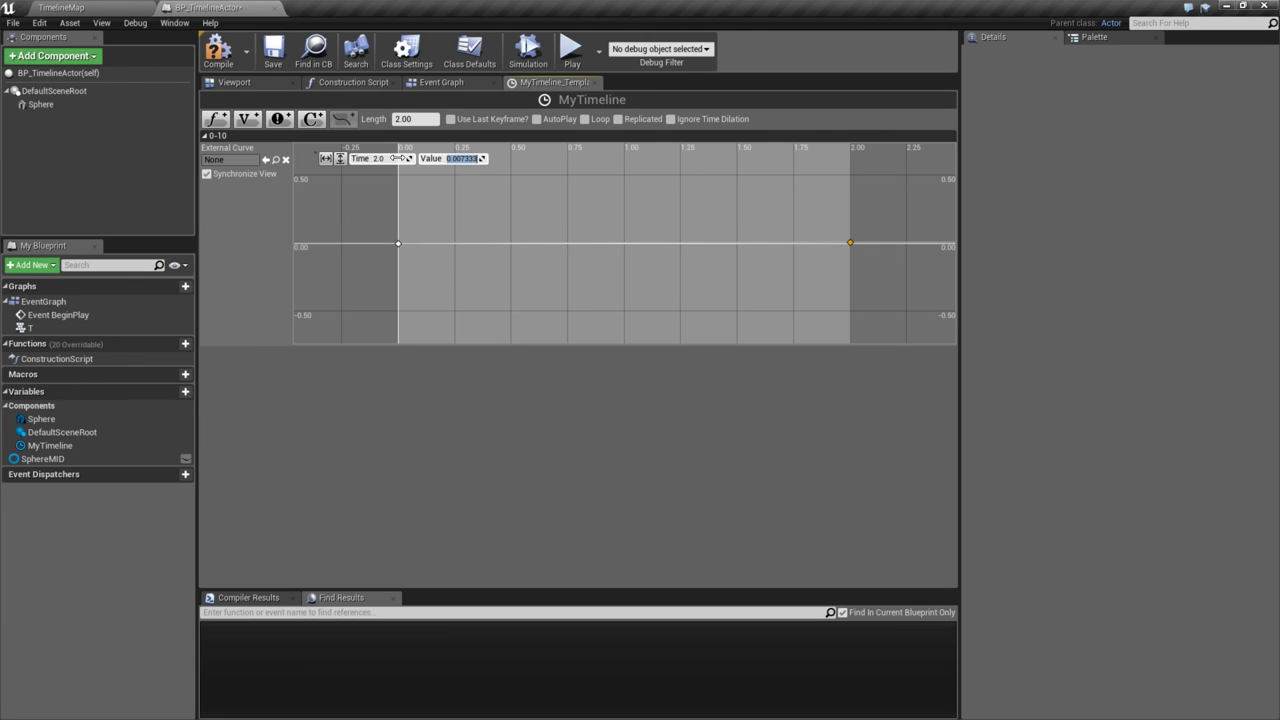
type("0")
key("Return")
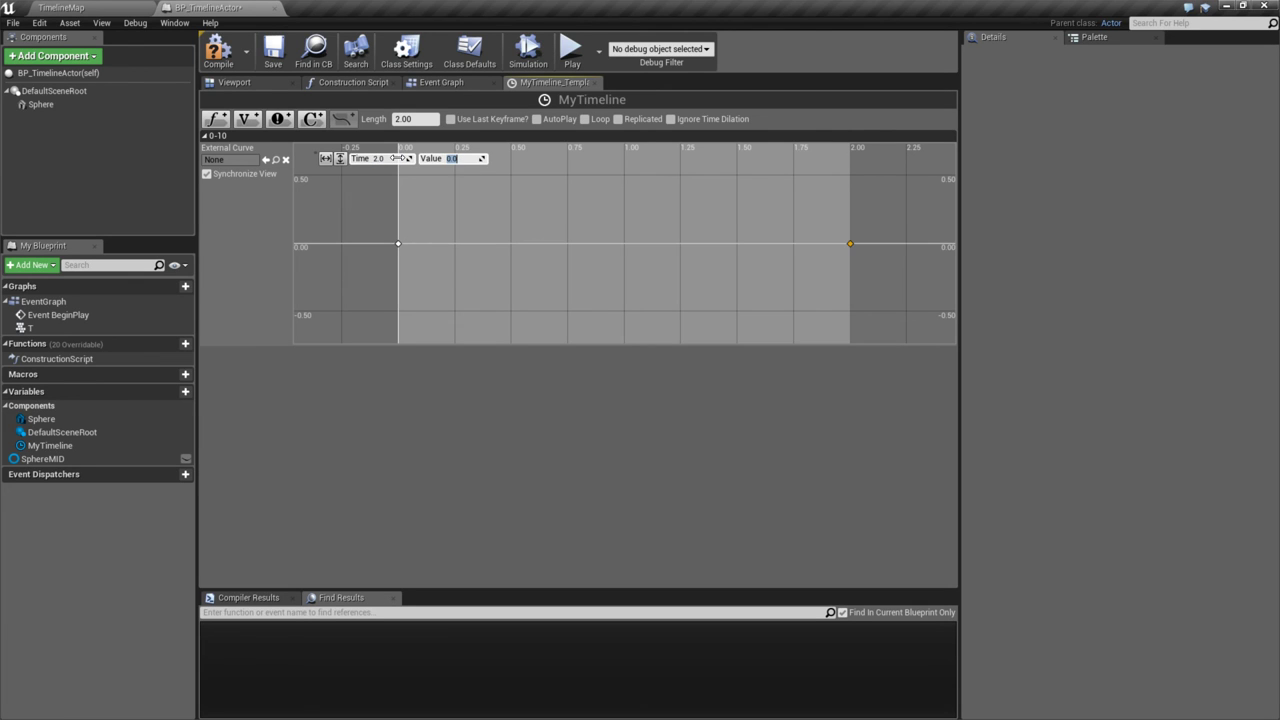
- Add a third key midway along the 0-10 curve and raise it to about time 0.94, value 0.36
right_click(607, 242)
left_click(628, 261)
left_click_drag(608, 242, 612, 196)
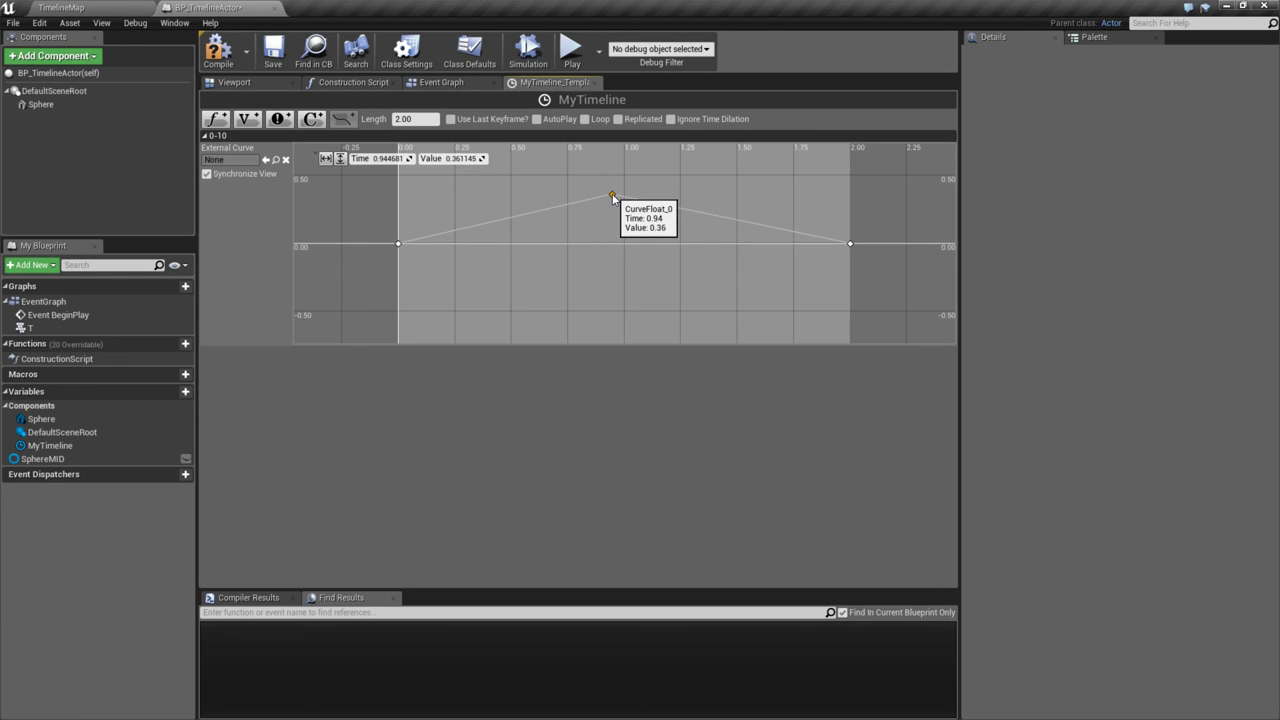
- Set the key interpolation of the middle and first keys to Auto
right_click(612, 195)
left_click(633, 213)
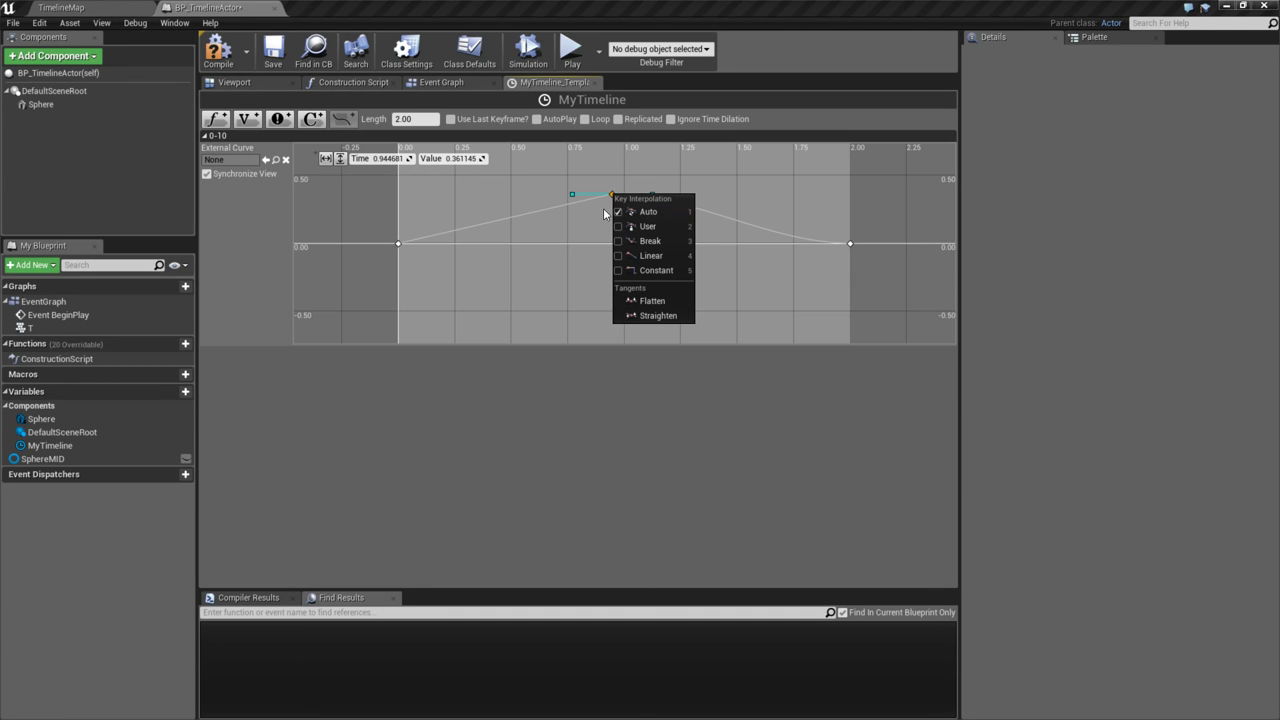
right_click(399, 244)
left_click(422, 267)
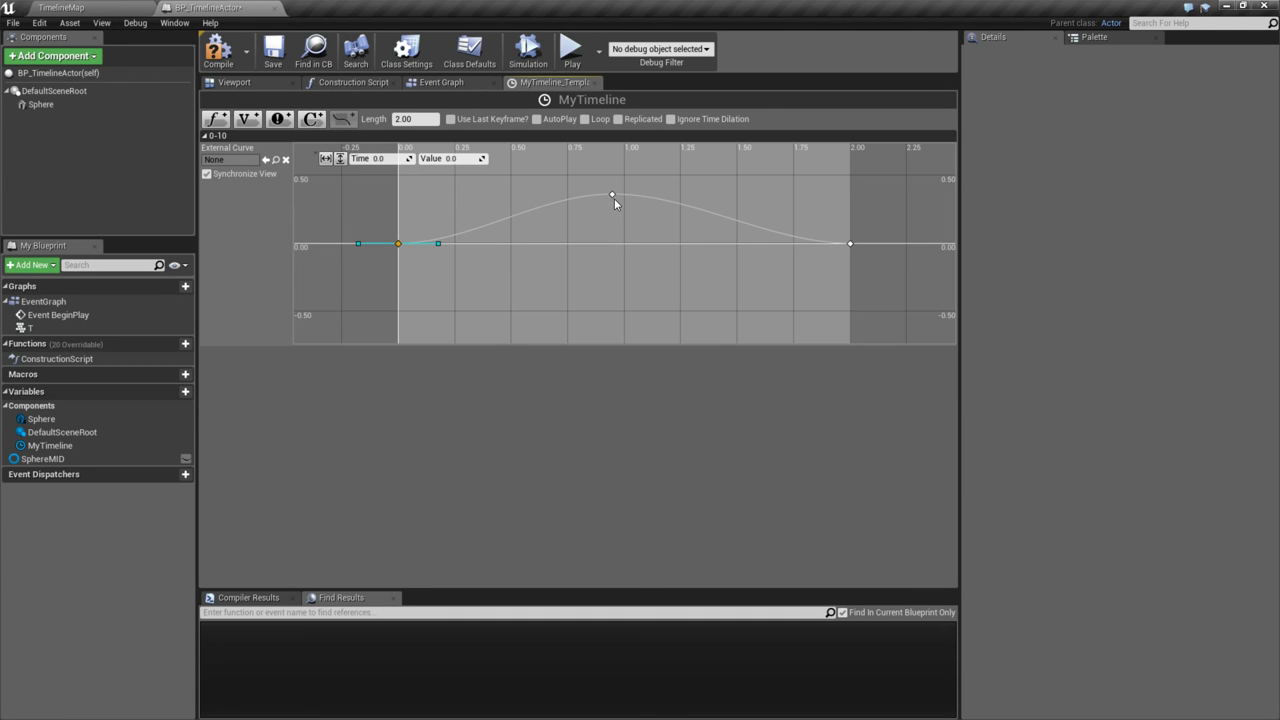
- Set the middle key of the 0-10 curve to time 1 and value 5
left_click_drag(612, 195, 625, 176)
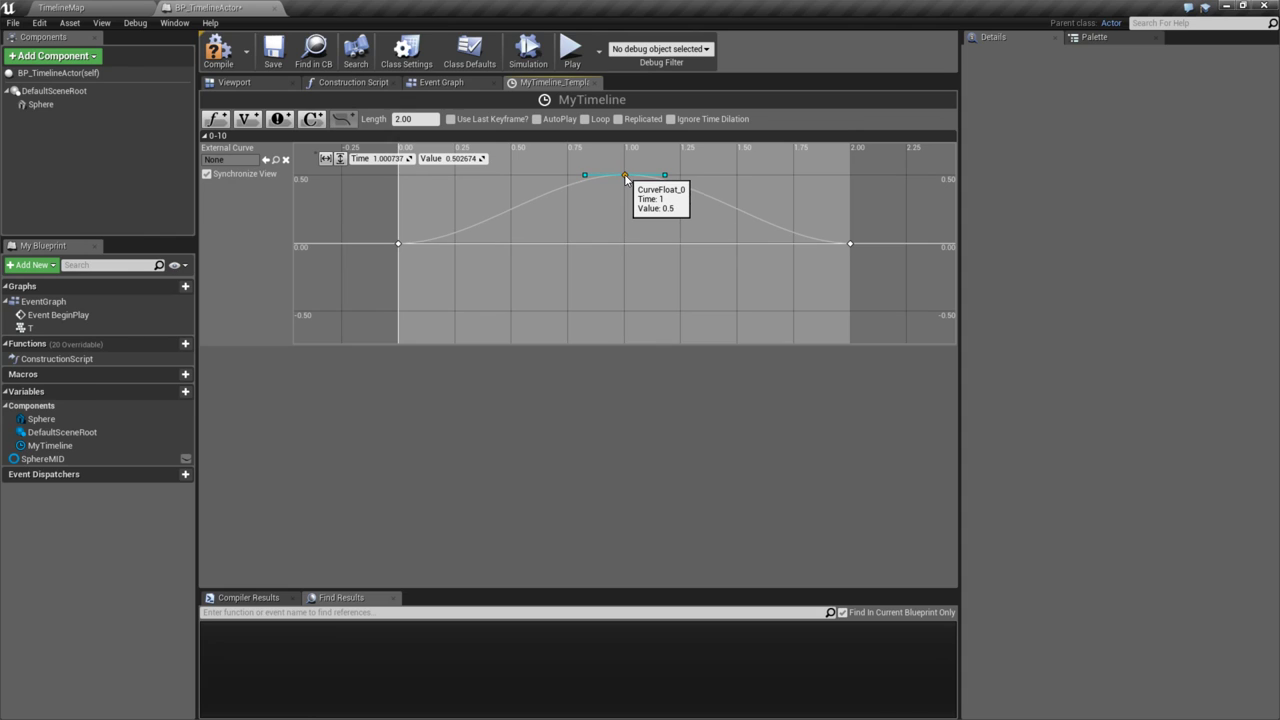
left_click(460, 158)
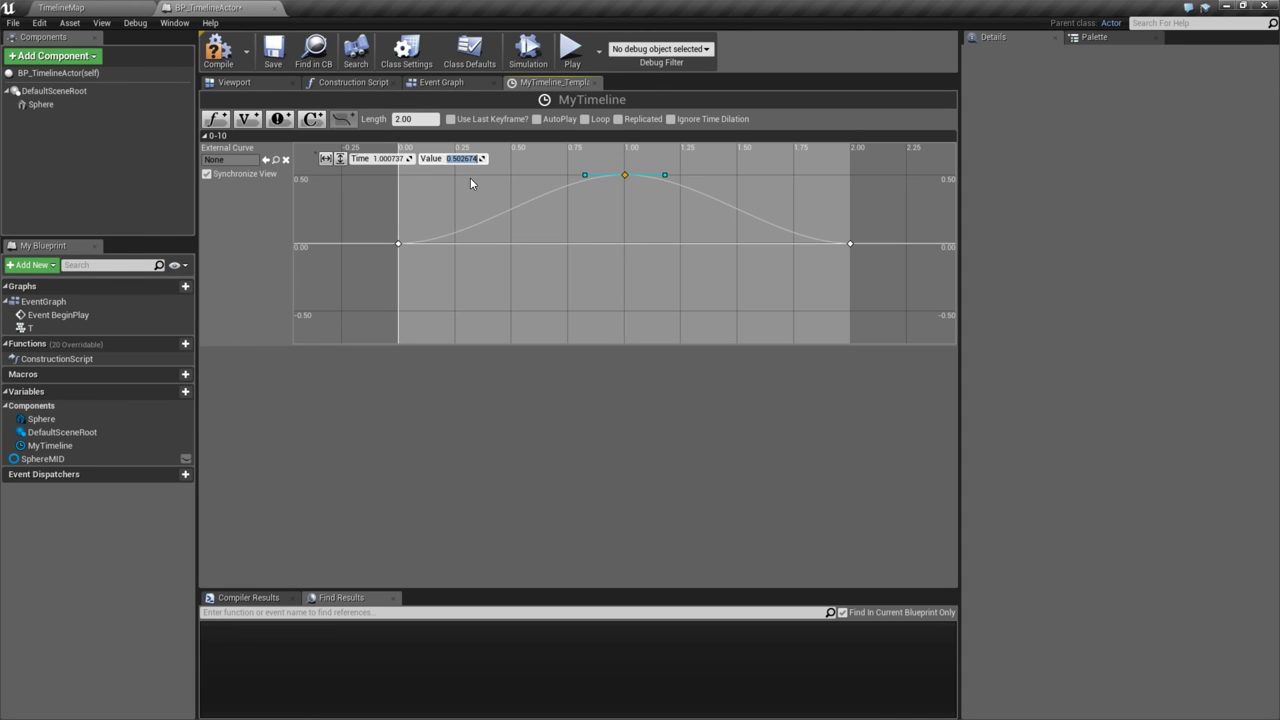
scroll(598, 214, "down", 2)
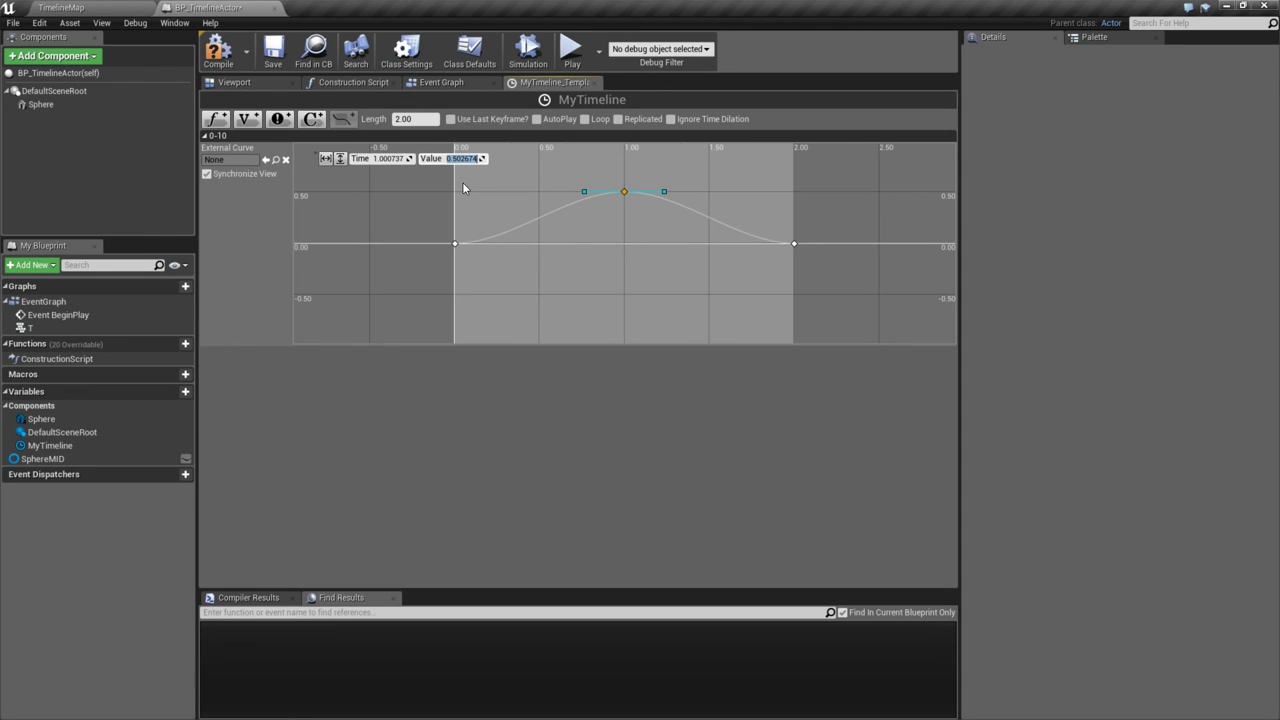
key("Return")
type("5")
key("Return")
left_click(394, 159)
type("1")
key("Return")
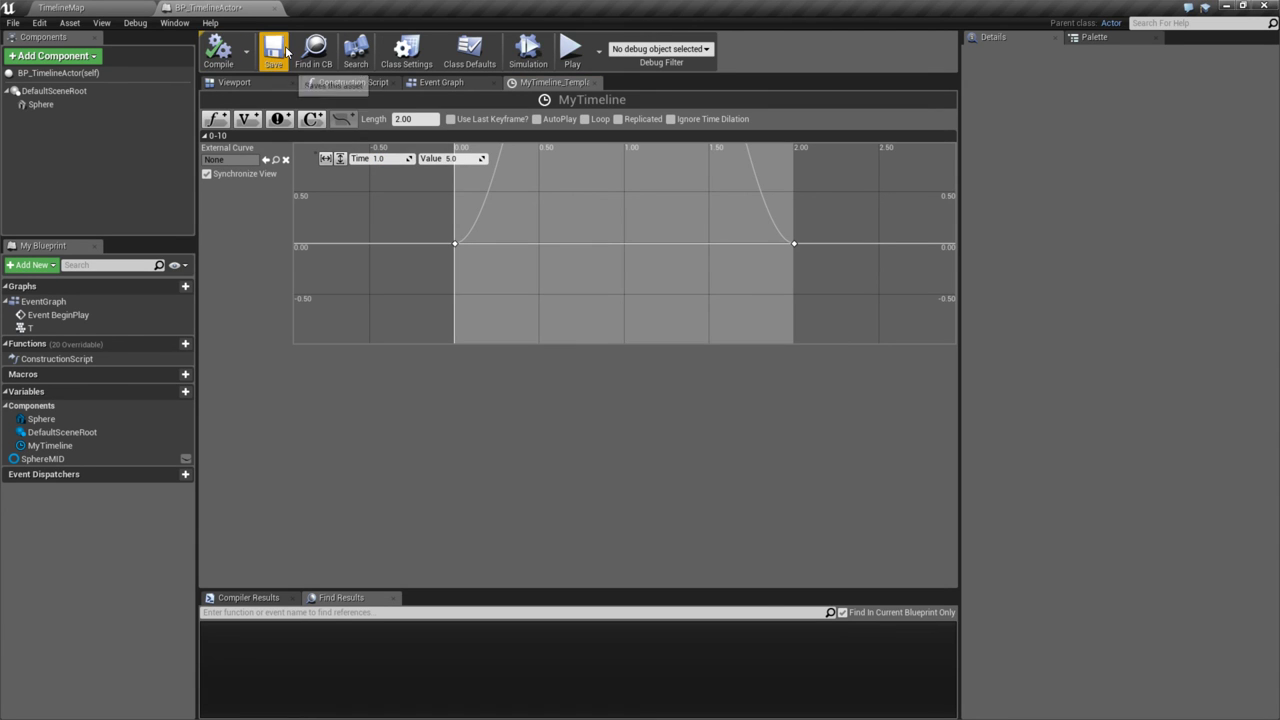
- Examine the whole 0-10 curve including its peak and go back to the MyTimeline node in the event graph
scroll(610, 252, "down", 5)
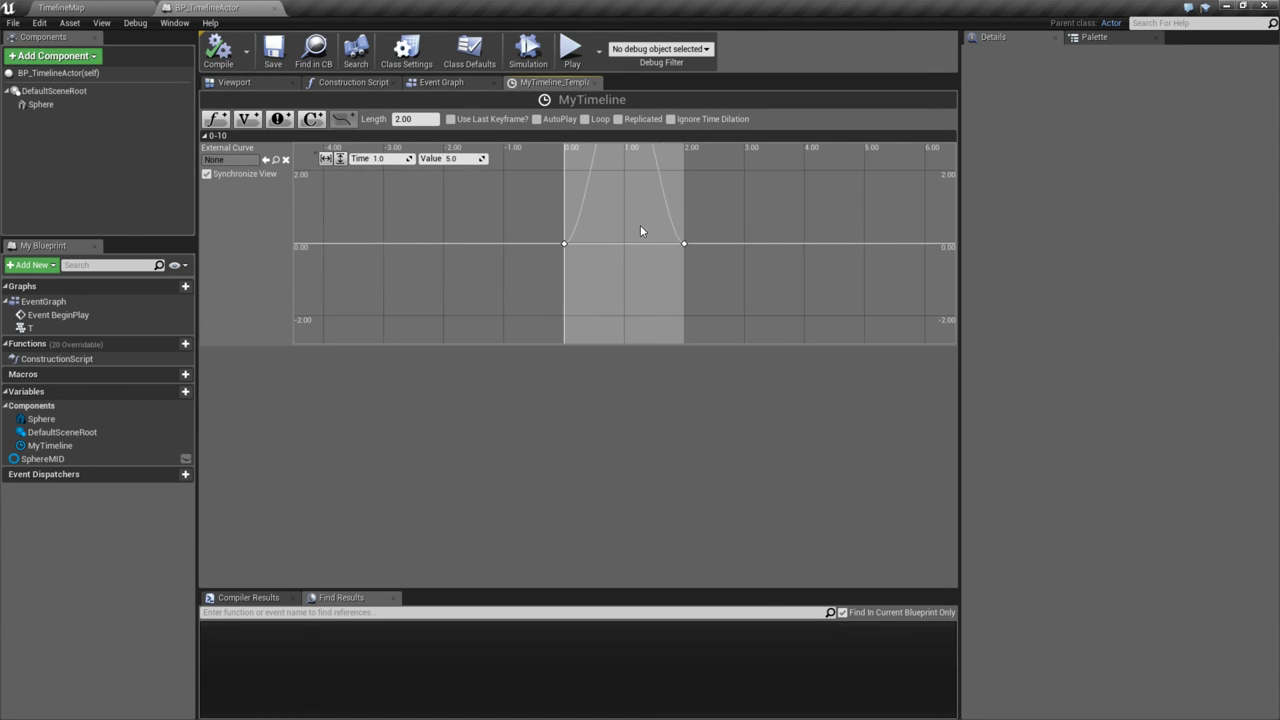
right_click_drag(639, 234, 623, 302)
scroll(637, 268, "down", 2)
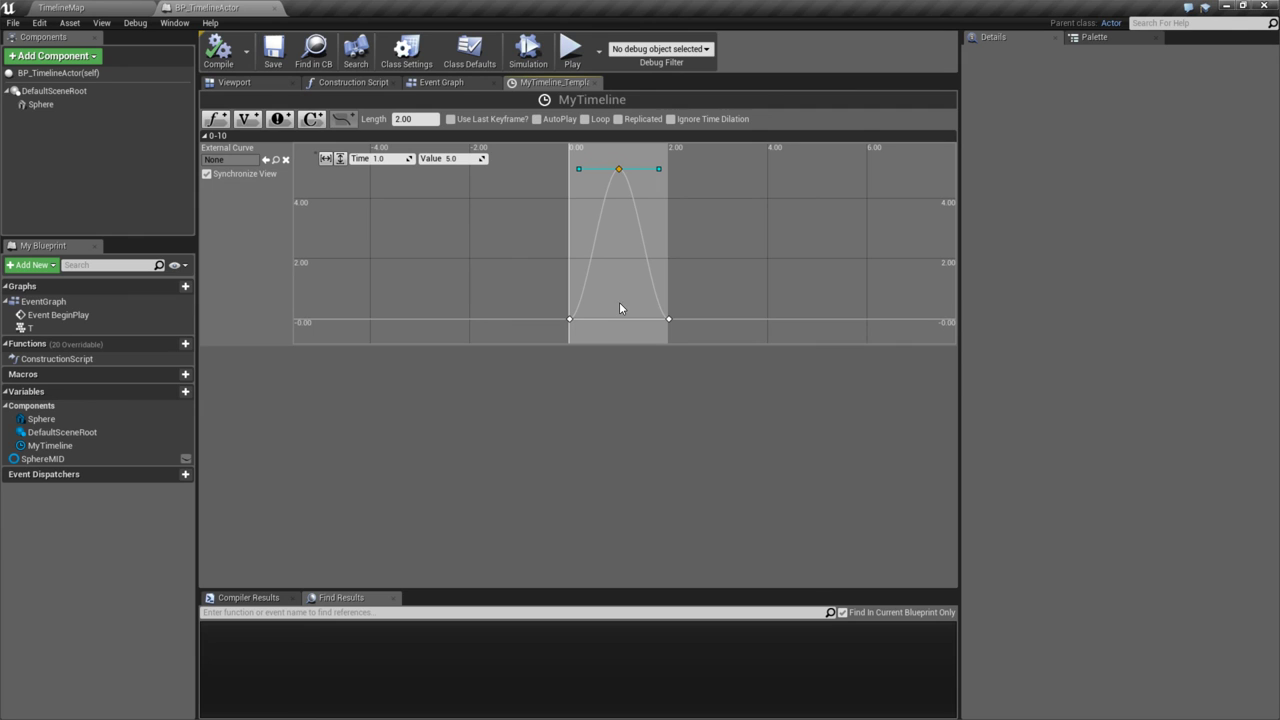
left_click(481, 81)
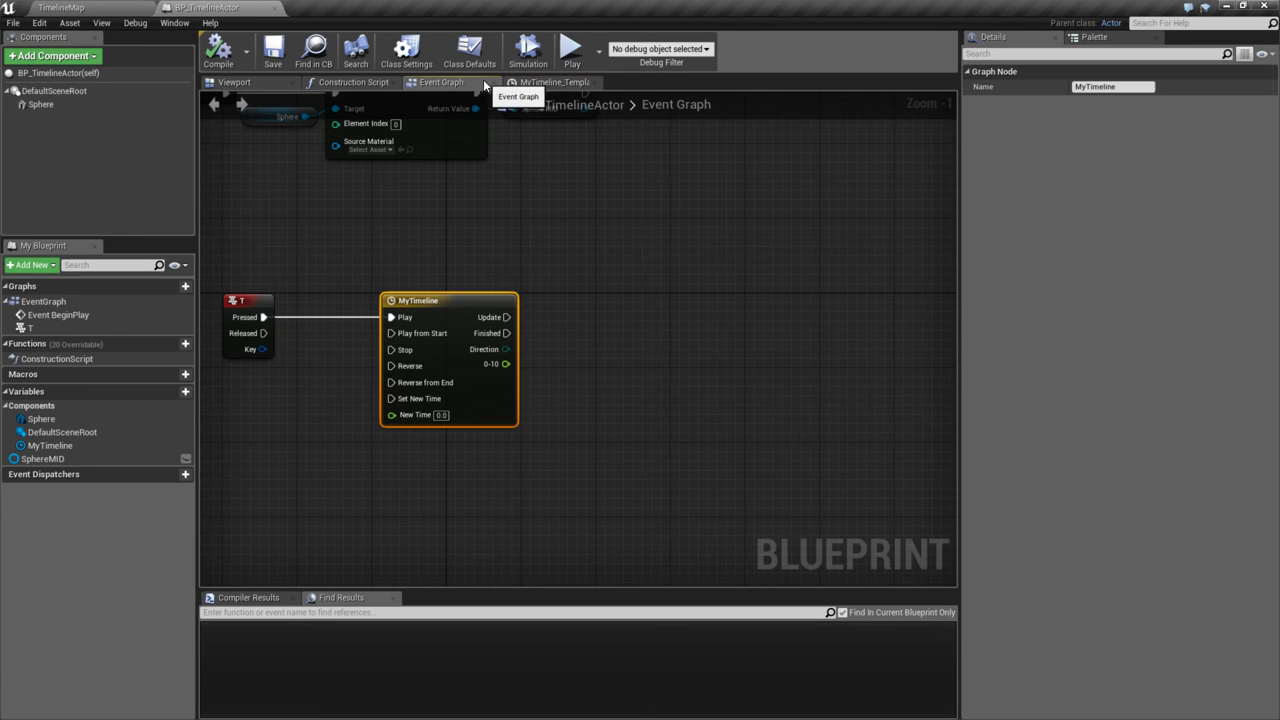
right_click_drag(559, 363, 530, 294)
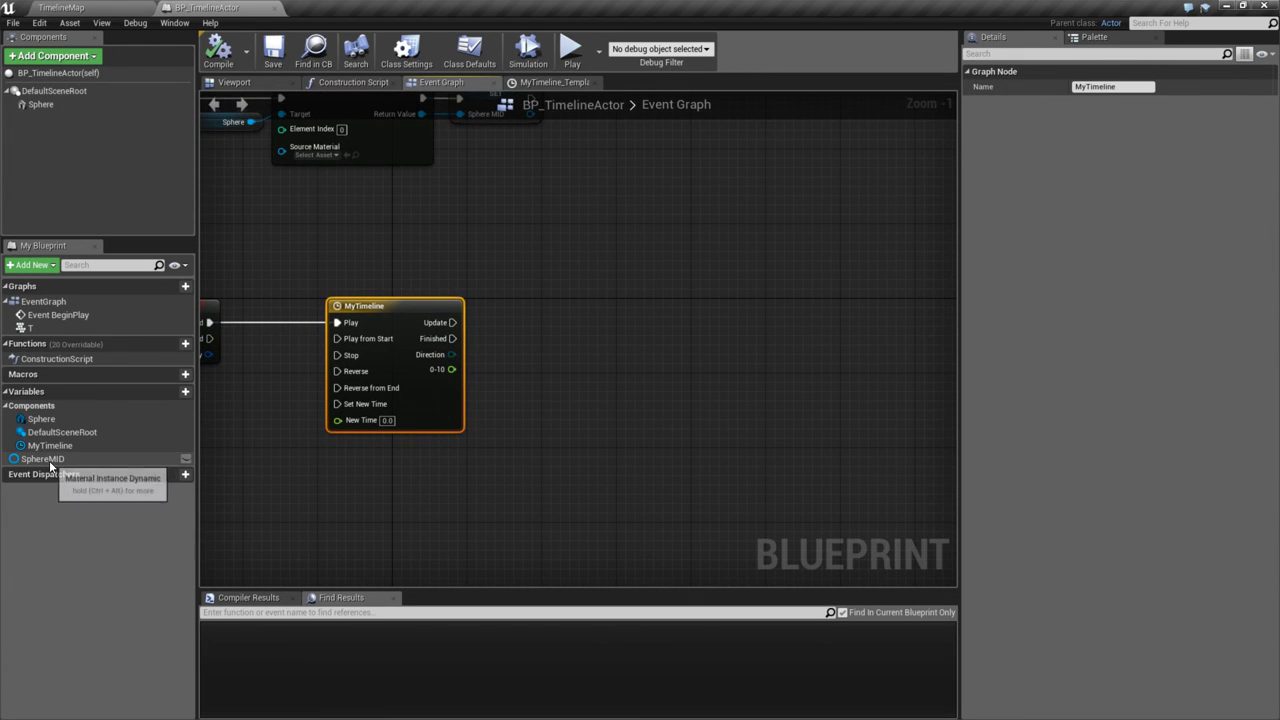
- Place a SphereMID reference beside the timeline and create a Set Scalar Parameter Value node targeting it
left_click_drag(48, 459, 622, 371, "ctrl")
type("set")
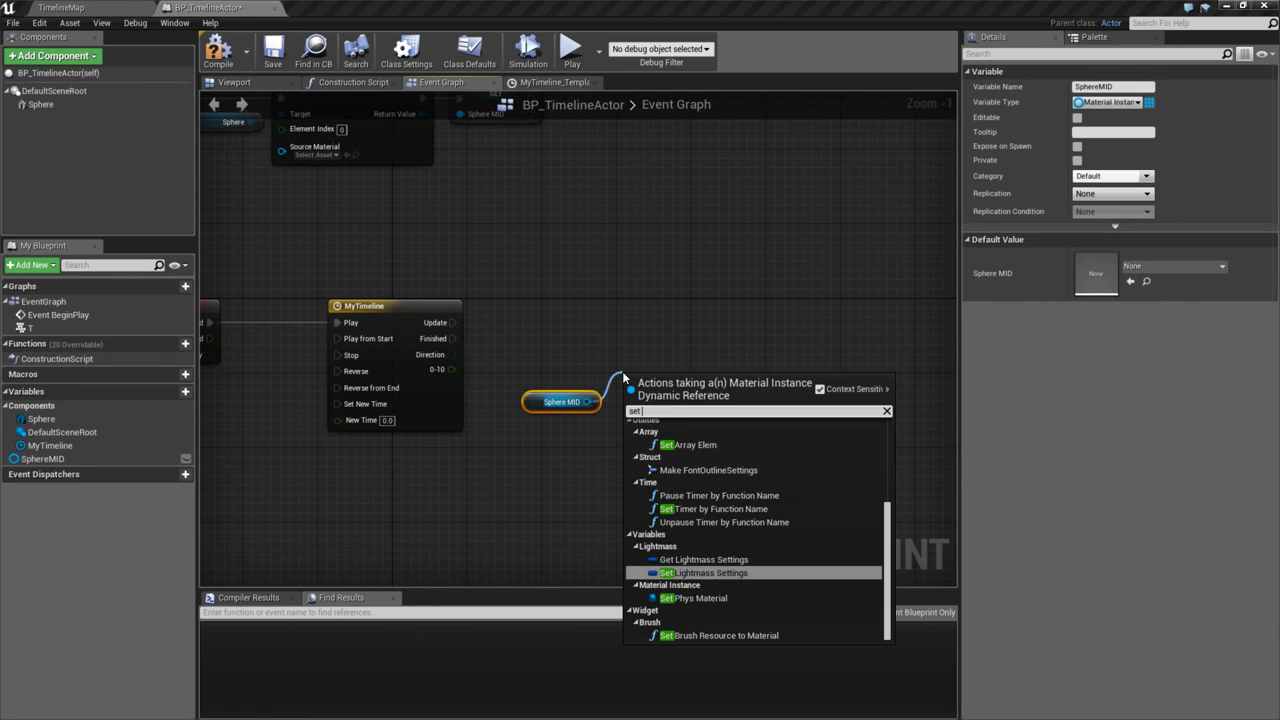
type(" a")
type("ara")
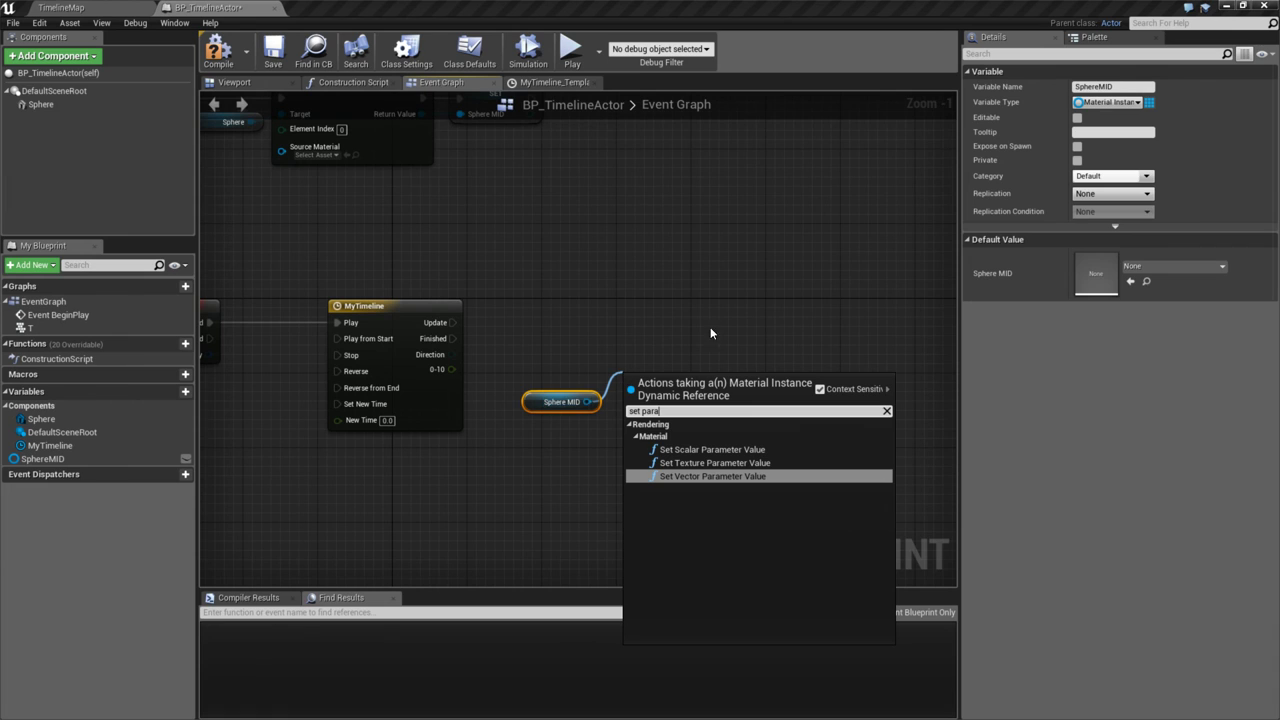
key("Up")
key("Up")
key("Return")
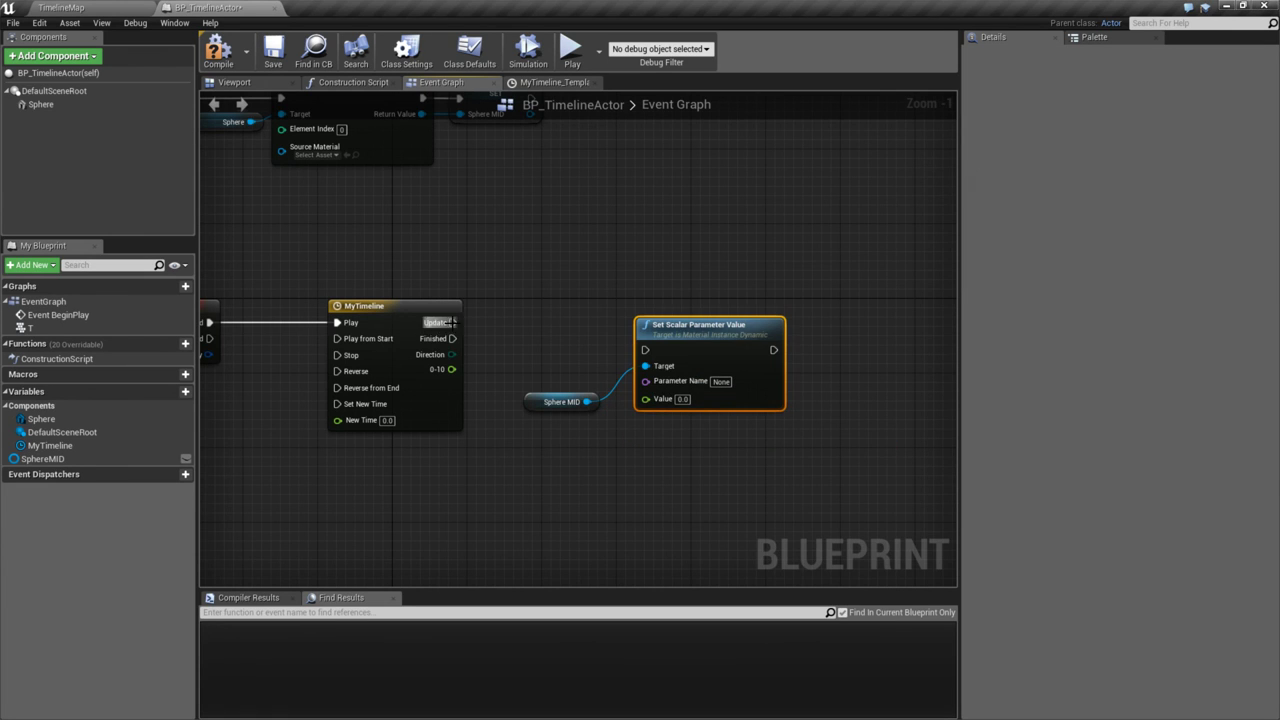
- Trigger Set Scalar Parameter Value from MyTimeline's Update, name its parameter EmissiveStrength and feed its Value from the 0-10 output
left_click_drag(452, 322, 702, 319)
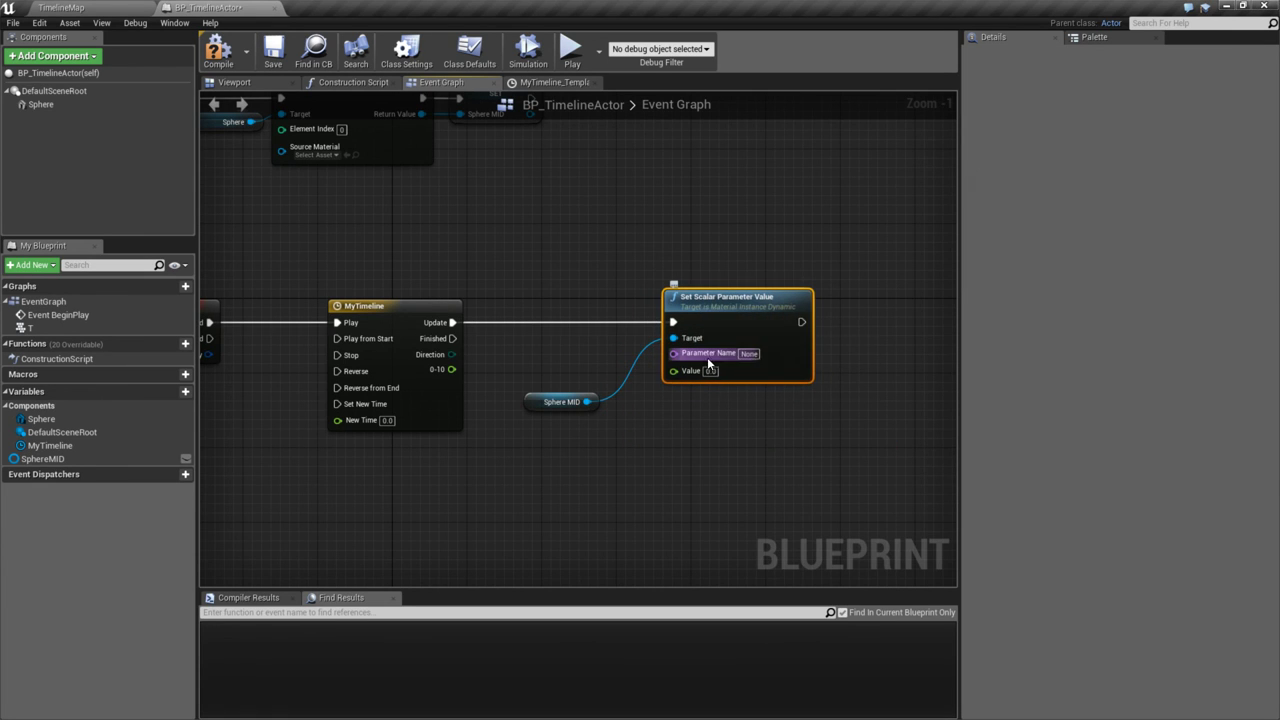
left_click(750, 353)
type("Emiss")
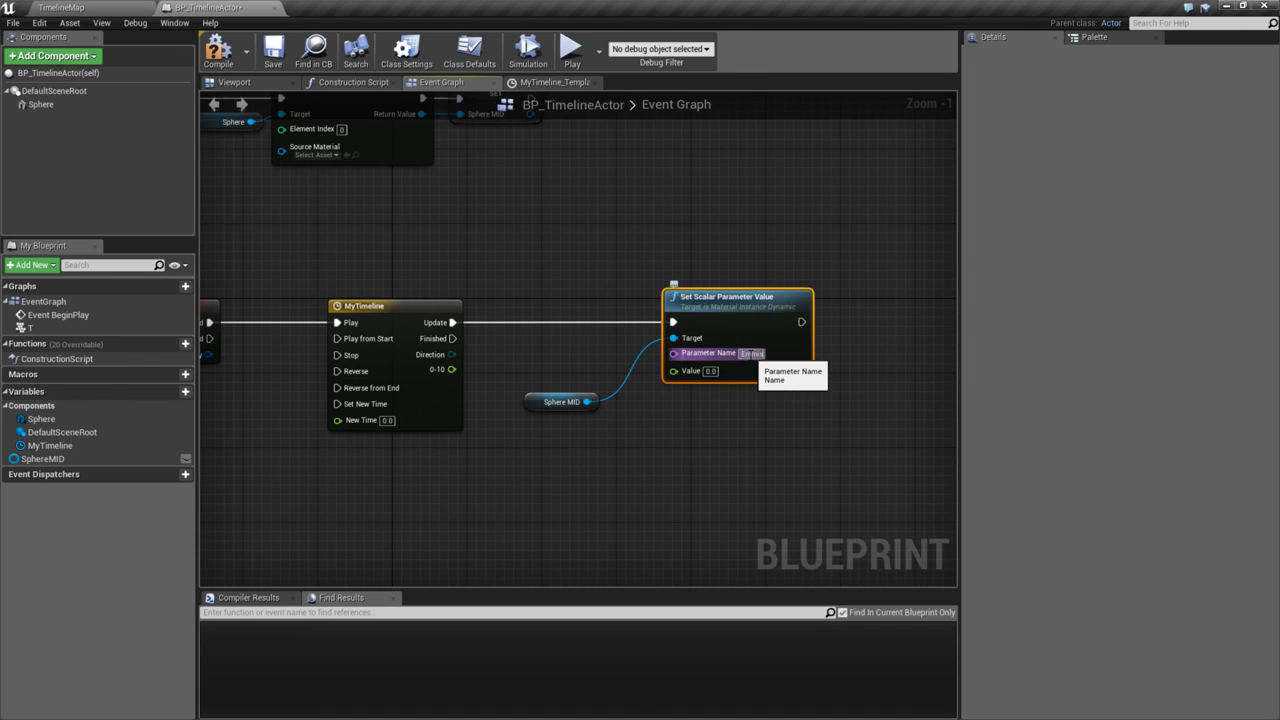
type("iveStrength")
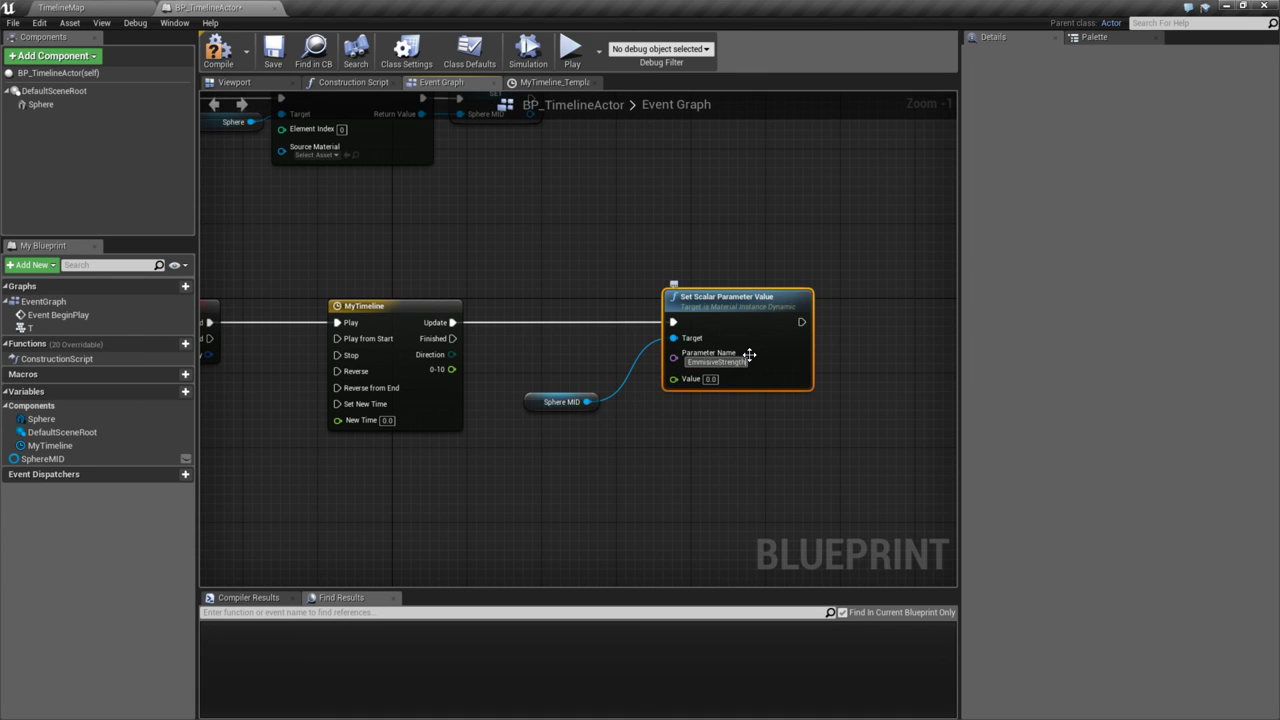
key("Return")
left_click_drag(453, 369, 680, 379)
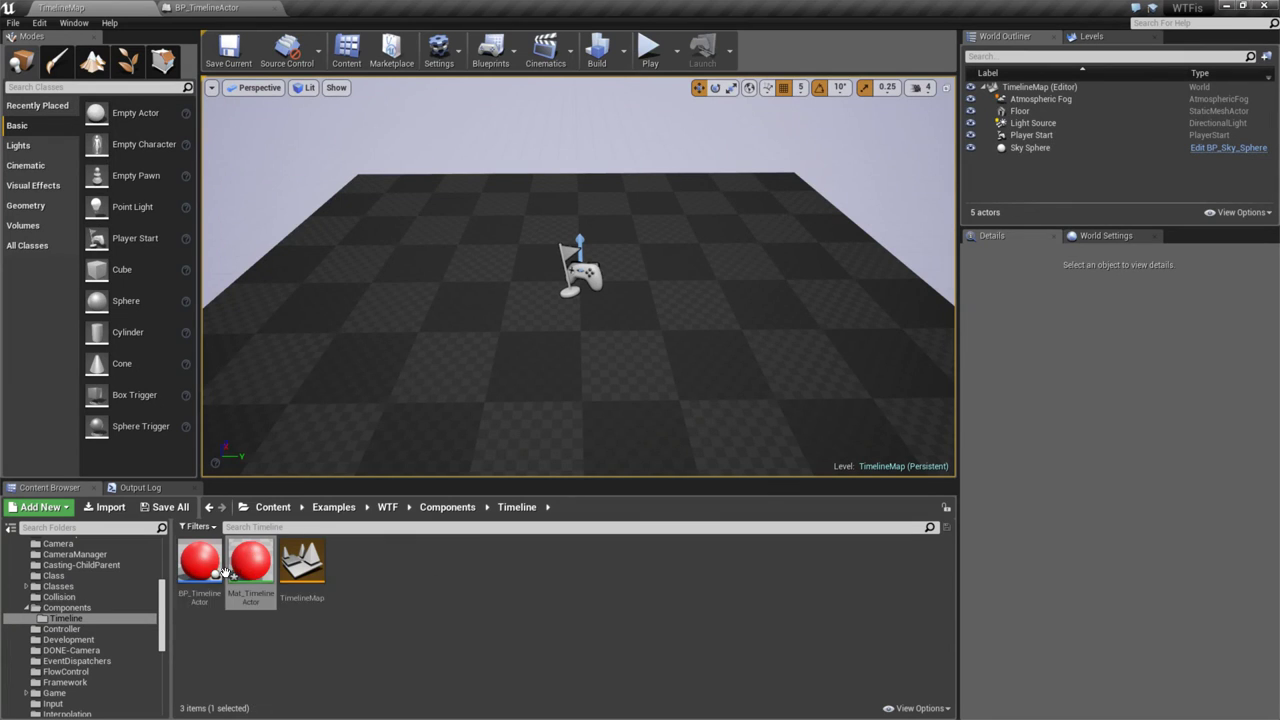
- Place a BP_TimelineActor in TimelineMap, position it above the floor and start playing the level
left_click_drag(200, 562, 607, 205)
right_click_drag(571, 174, 465, 190)
left_click_drag(572, 232, 637, 215)
left_click(648, 50)
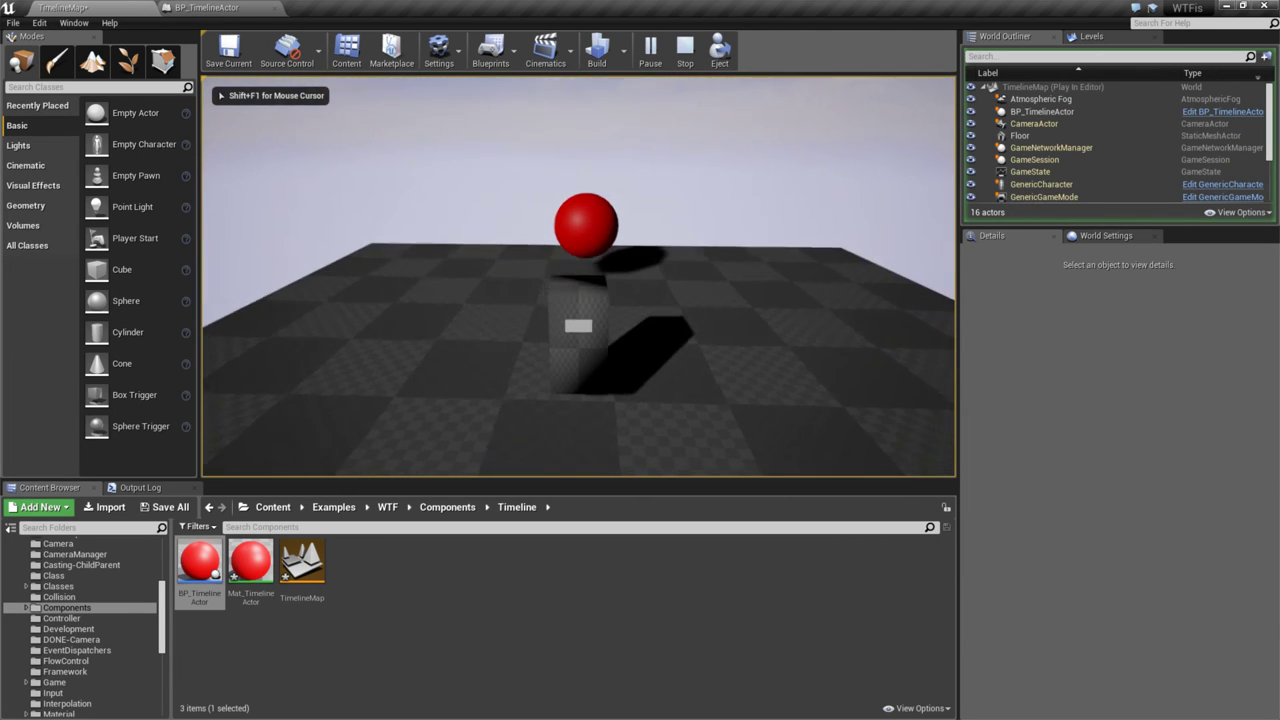
- Stop the level and set BP_TimelineActor's class defaults to Auto Receive Input Player 0 with Input Priority 10
key("Escape")
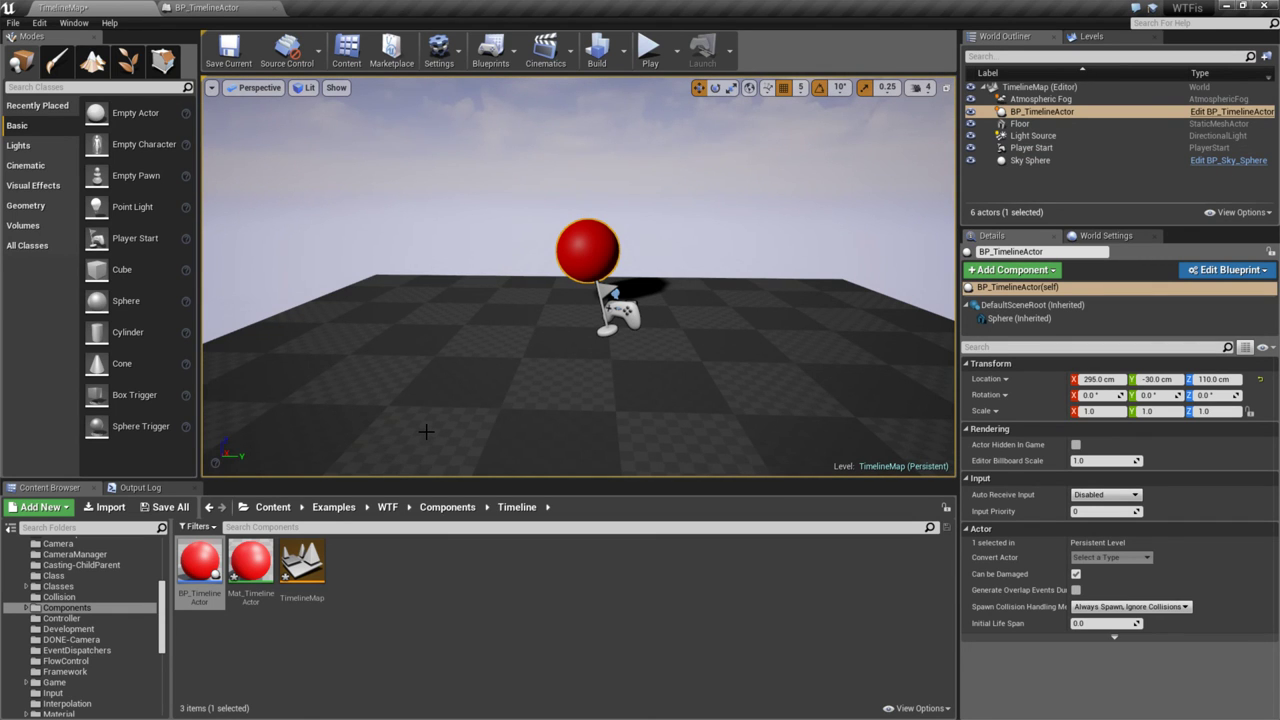
double_click(199, 565)
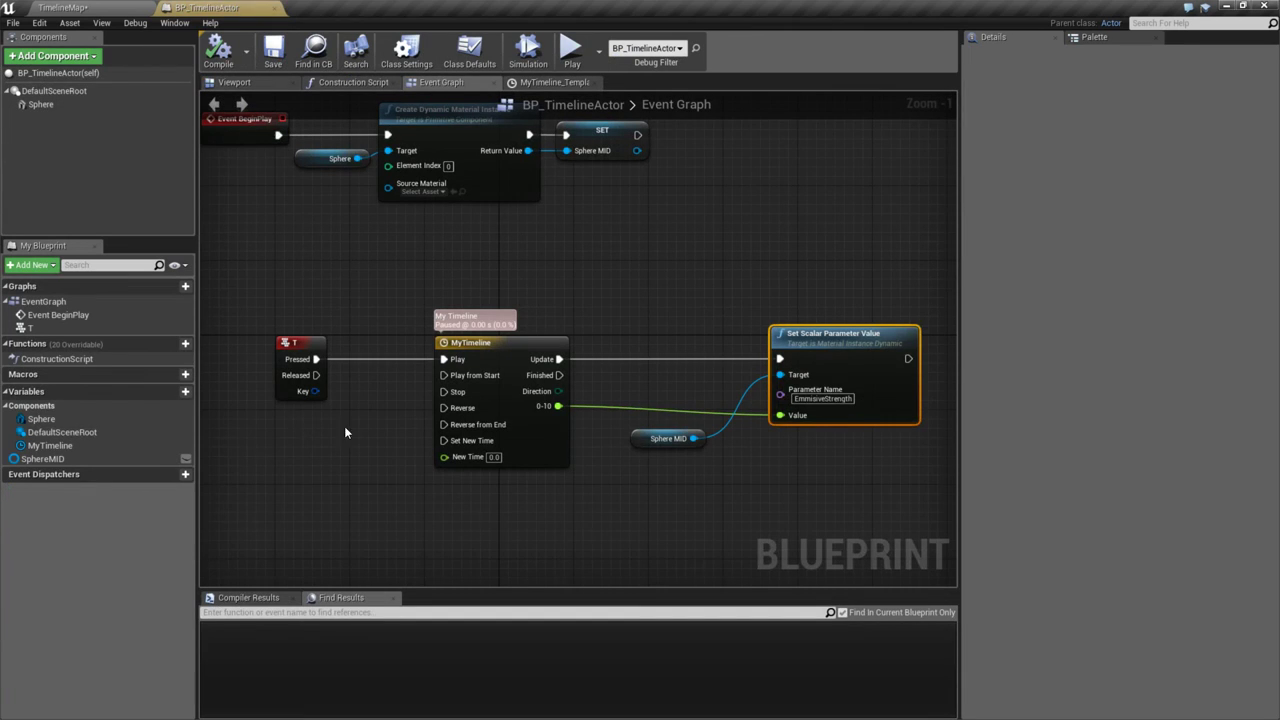
left_click(336, 342)
left_click(469, 50)
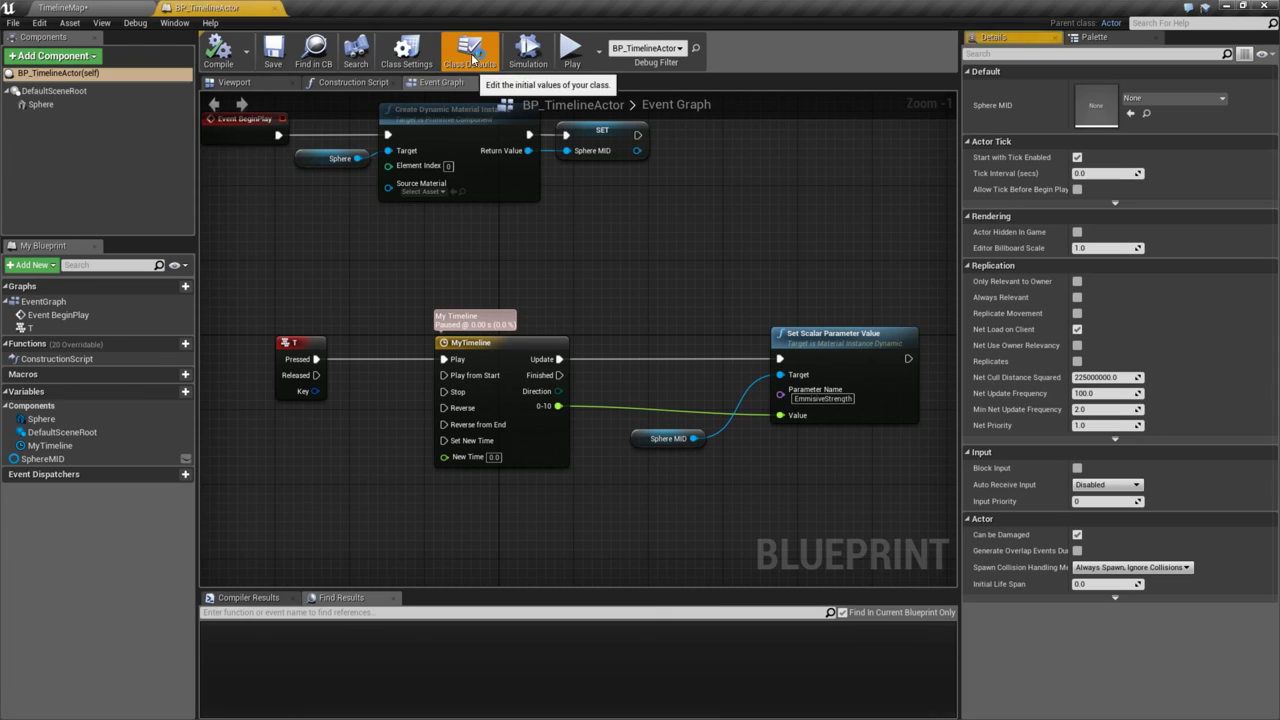
left_click(1105, 485)
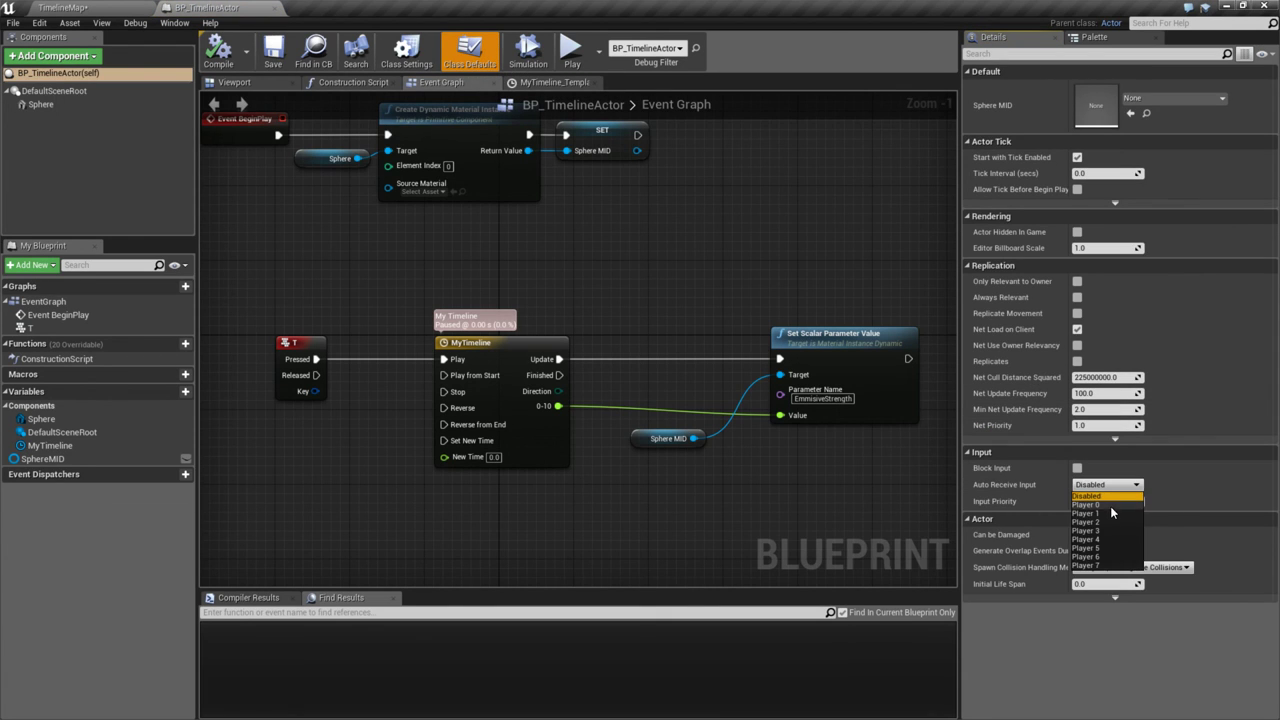
left_click(1106, 505)
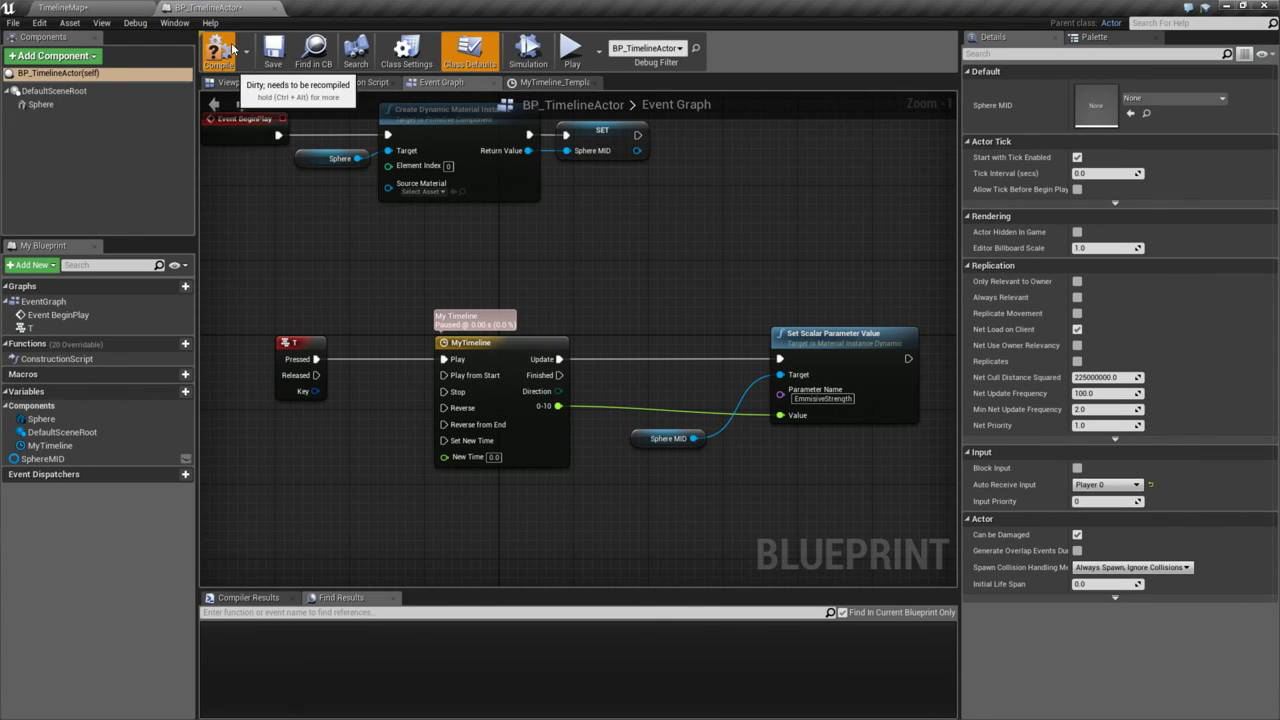
type("10")
key("Return")
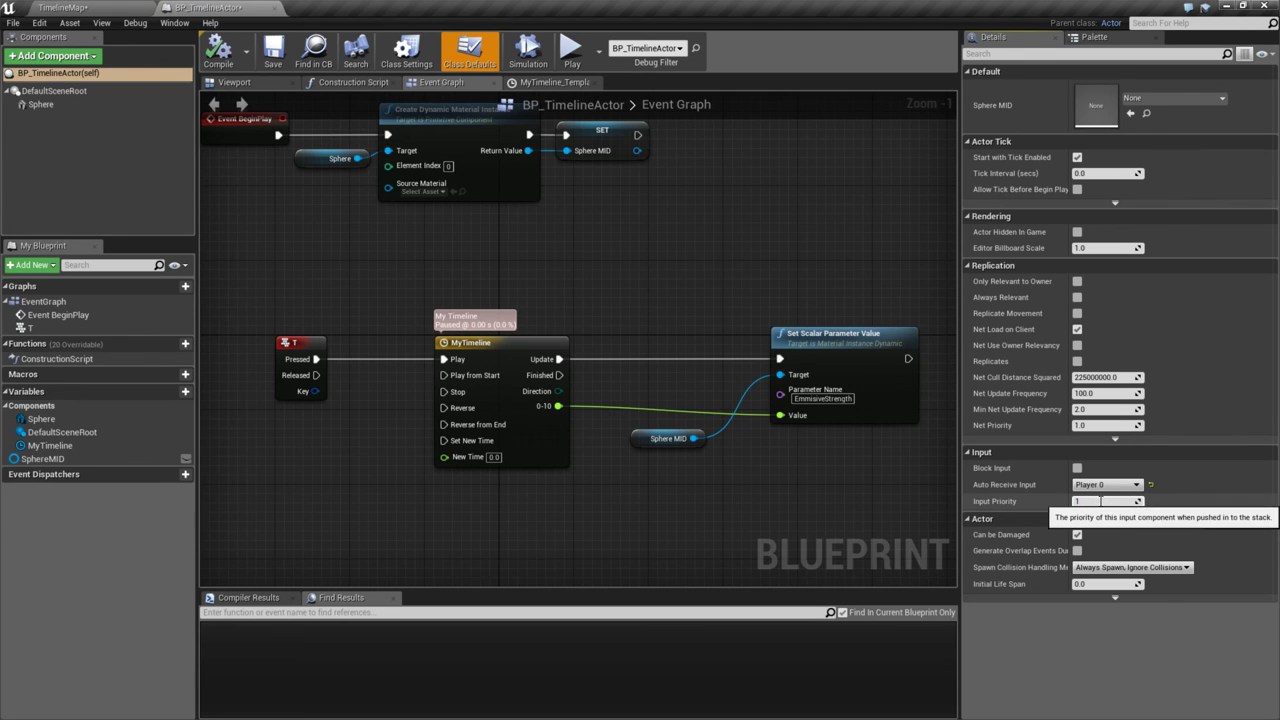
- Play TimelineMap to test the actor's T input, stop it and return to the BP_TimelineActor event graph
left_click(112, 7)
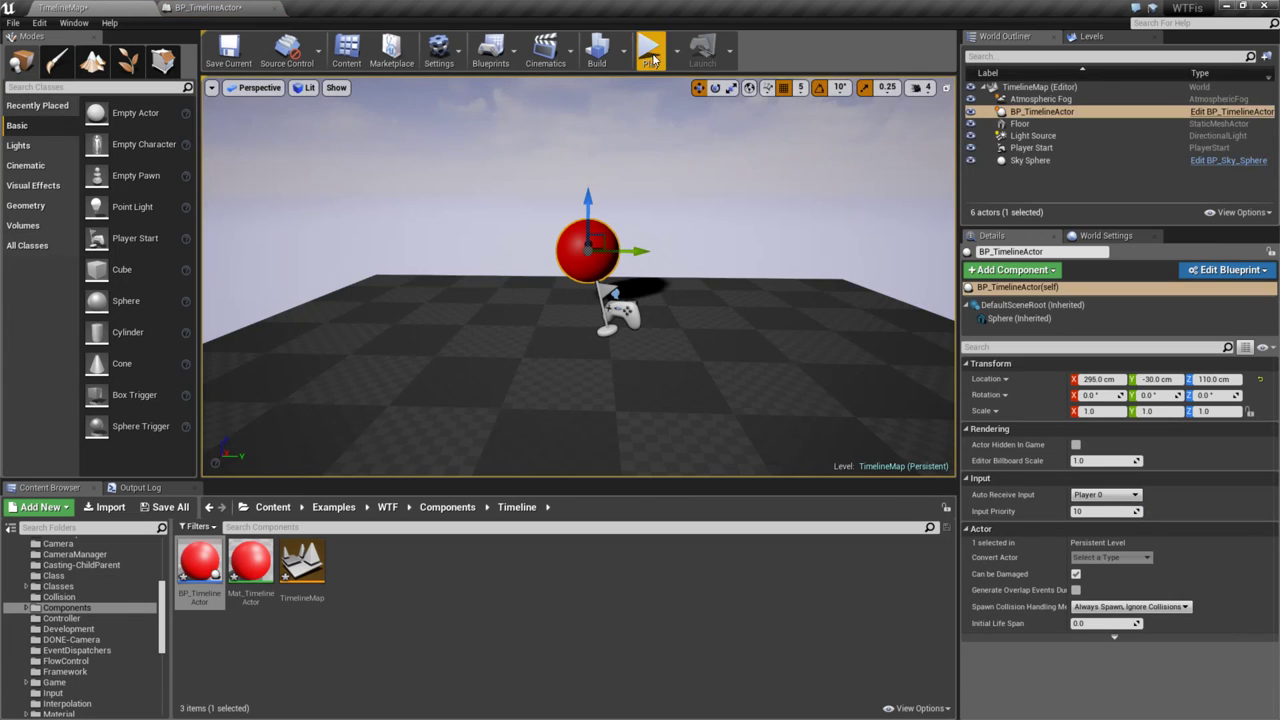
left_click(651, 50)
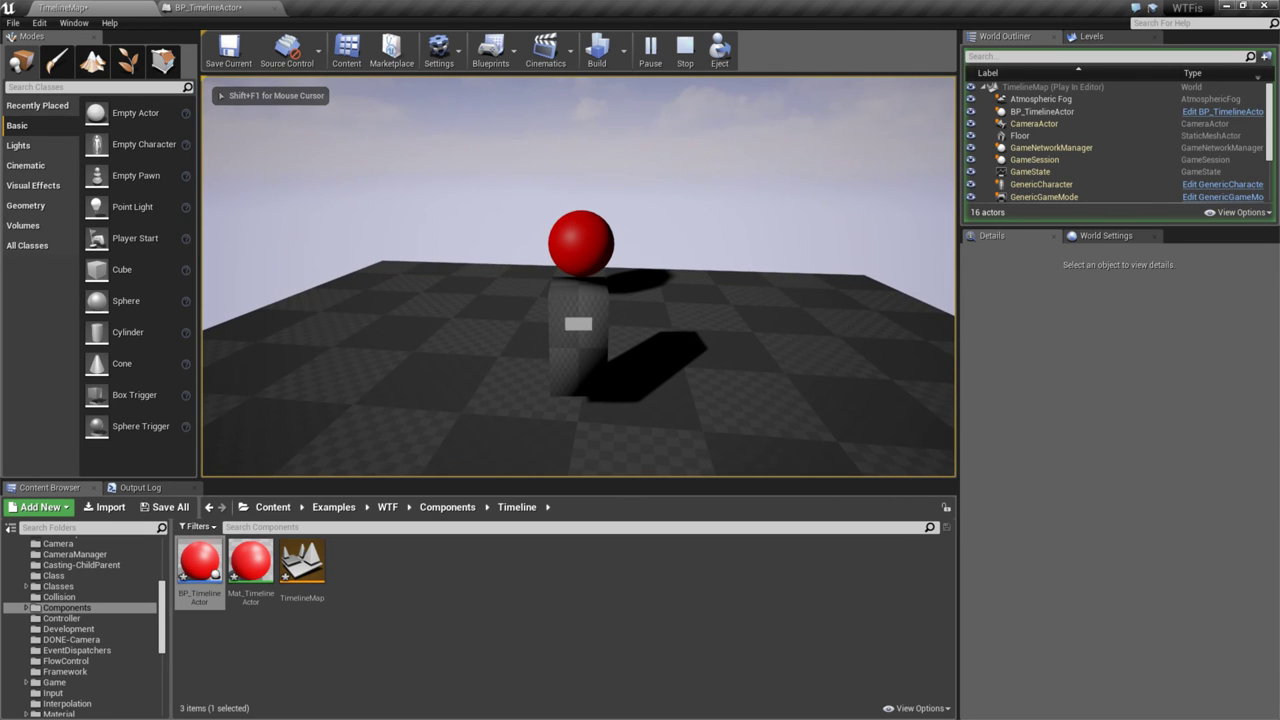
key("Escape")
left_click(217, 8)
- Set a breakpoint on the T event's node and play the level to check whether it triggers MyTimeline, stopping at the break
right_click_drag(364, 337, 457, 322)
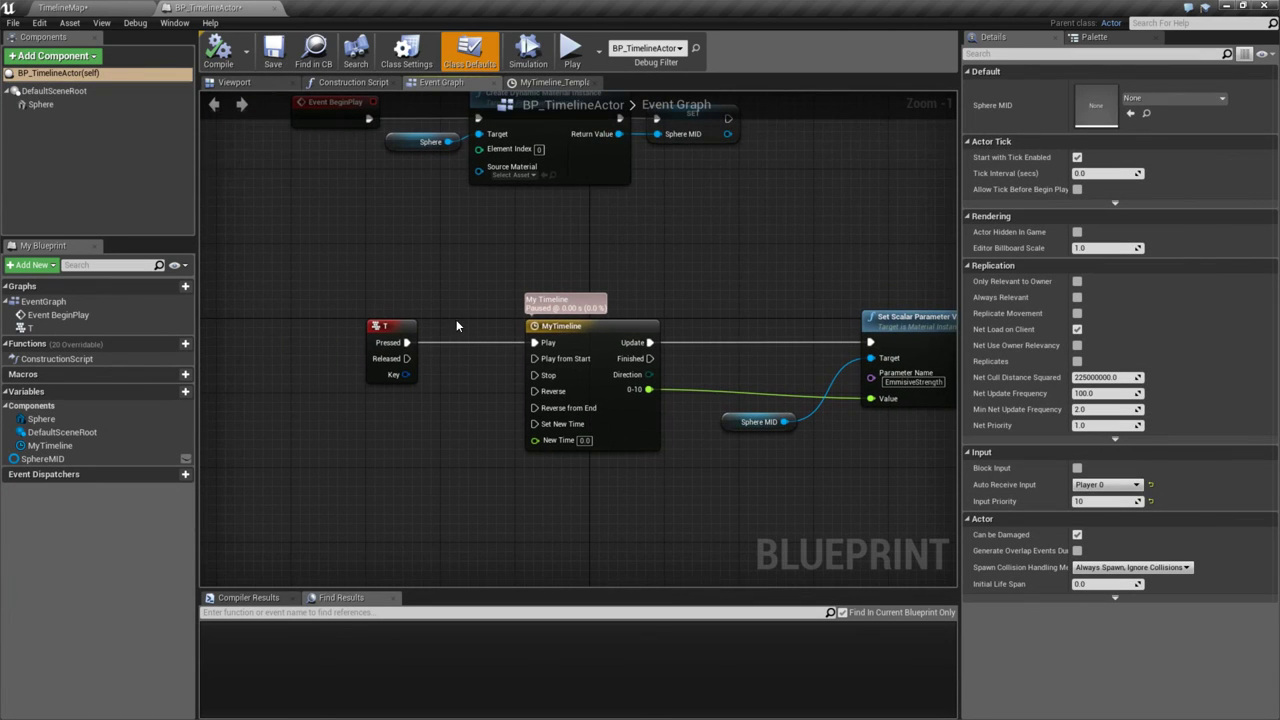
left_click(381, 326)
left_click(548, 326)
left_click(379, 326)
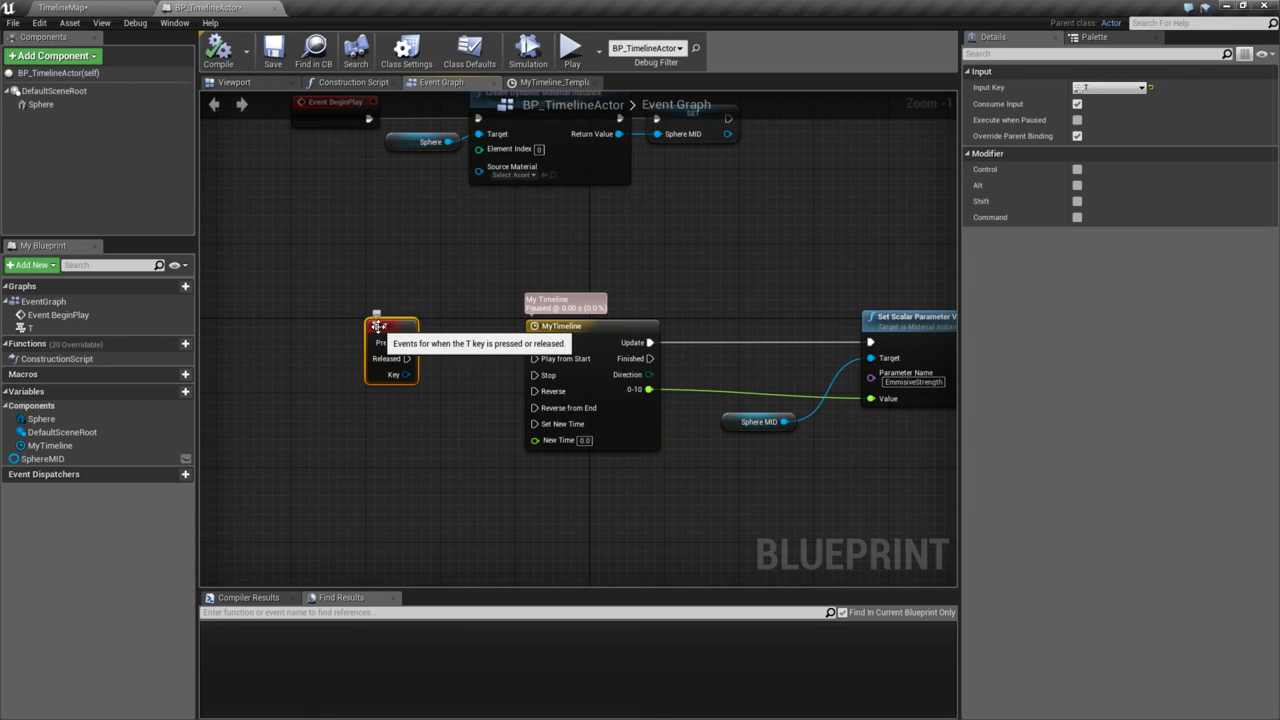
left_click_drag(406, 342, 536, 343)
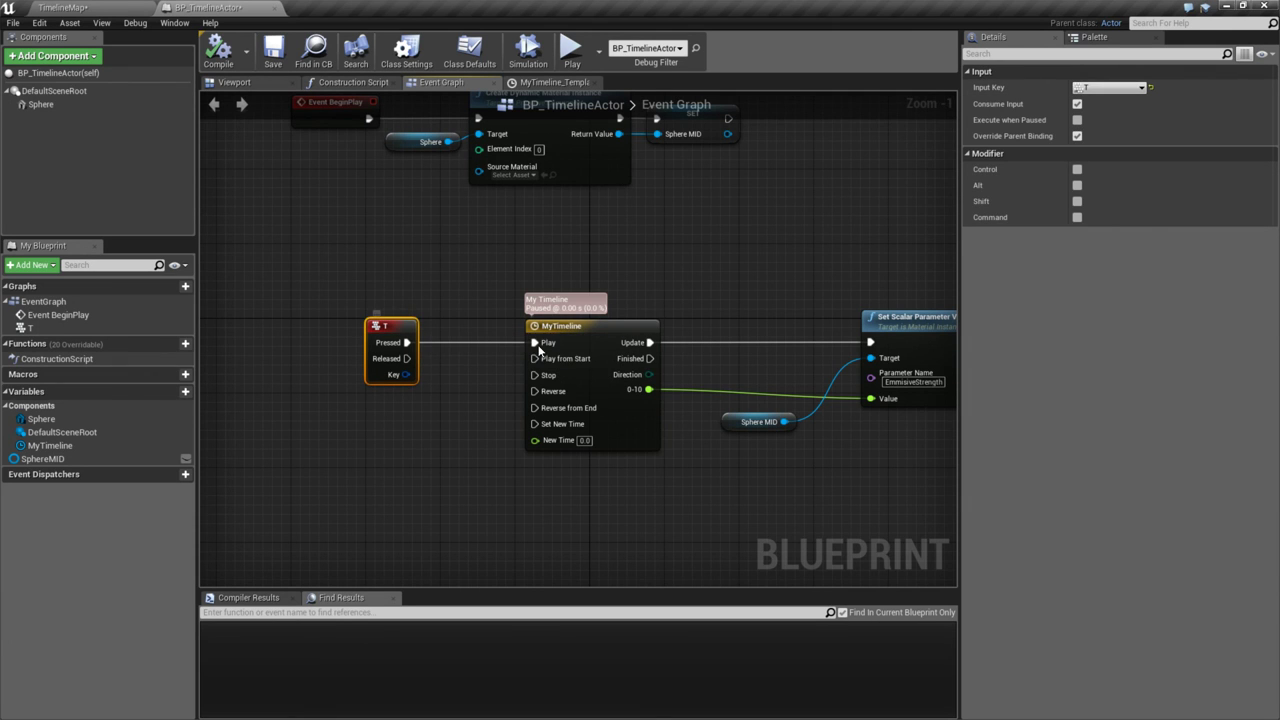
left_click(567, 48)
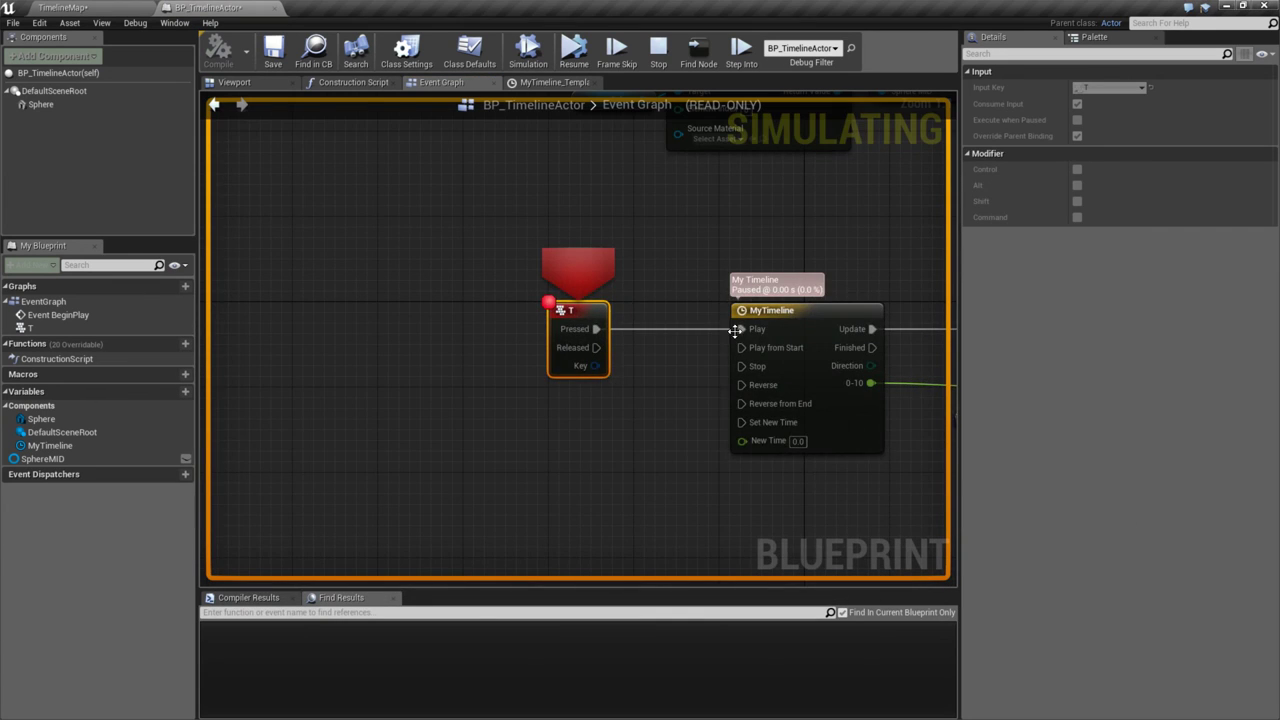
right_click_drag(858, 477, 528, 431)
left_click(659, 50)
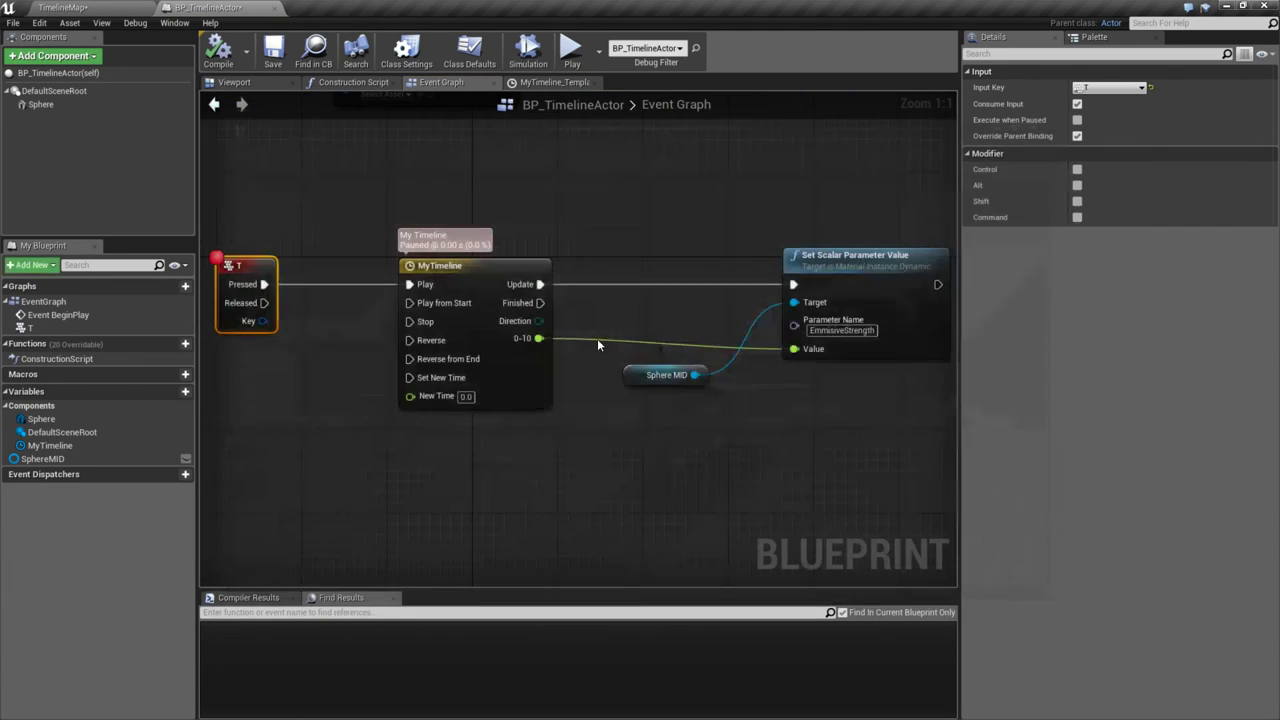
- Copy the EmissiveStrength parameter name from Mat_TimelineActor and paste it as the Parameter Name of Set Scalar Parameter Value
left_click(138, 7)
double_click(200, 568)
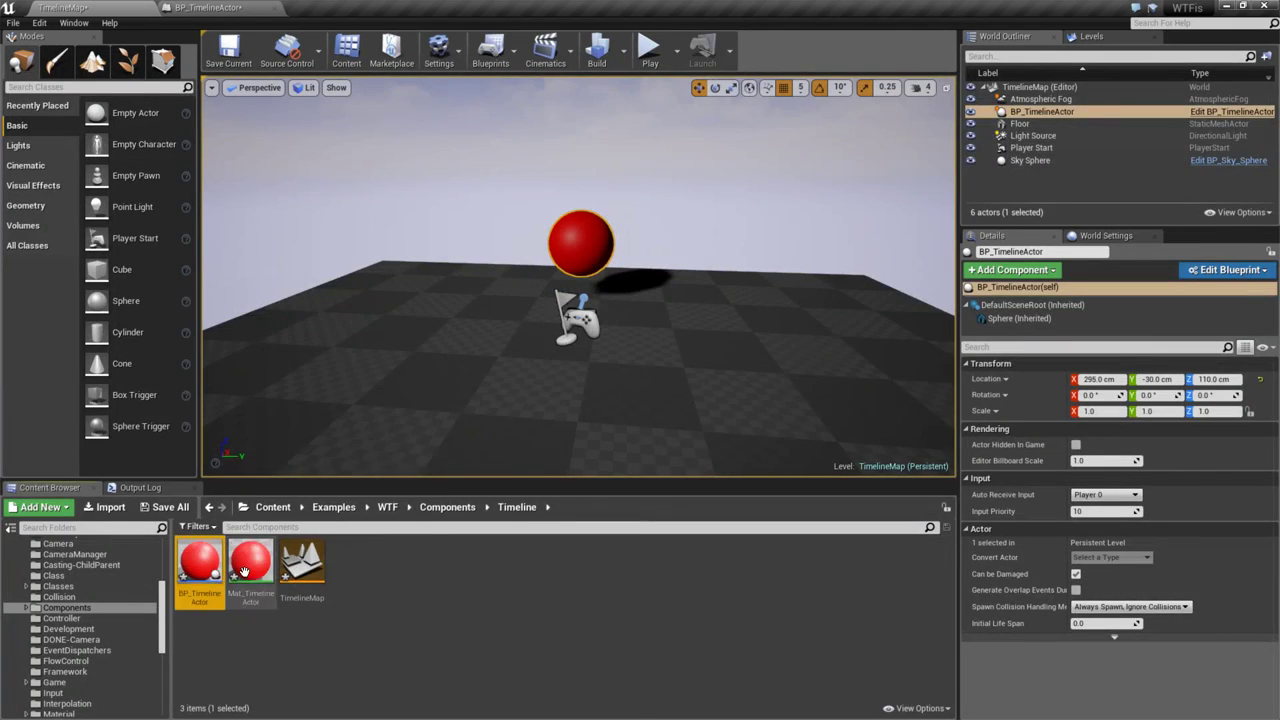
left_click(395, 390)
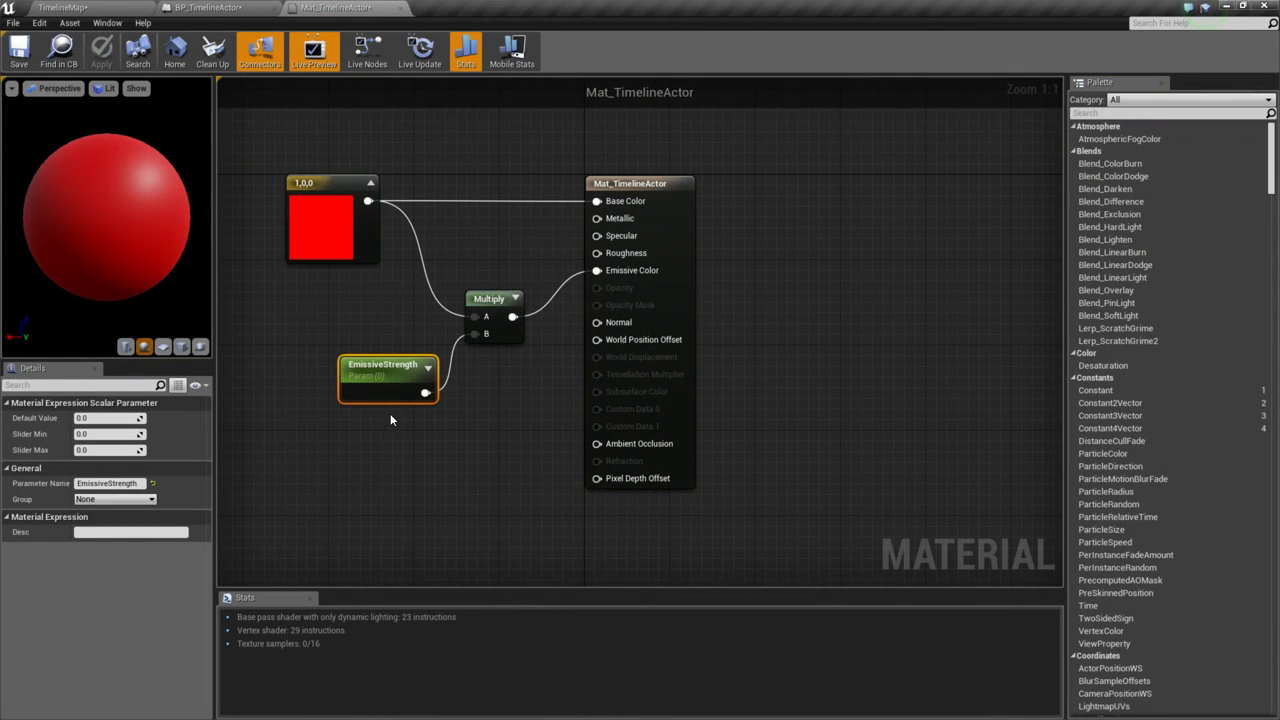
left_click(135, 482)
key("ctrl+c")
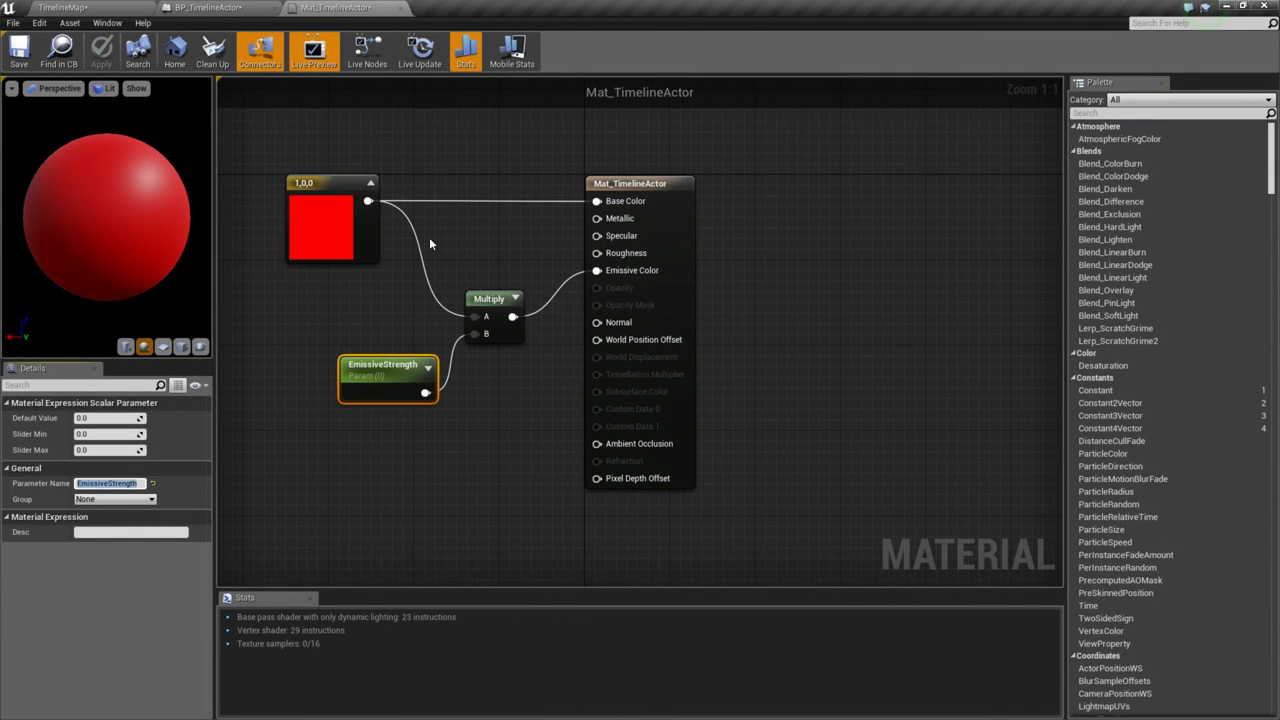
left_click(1205, 7)
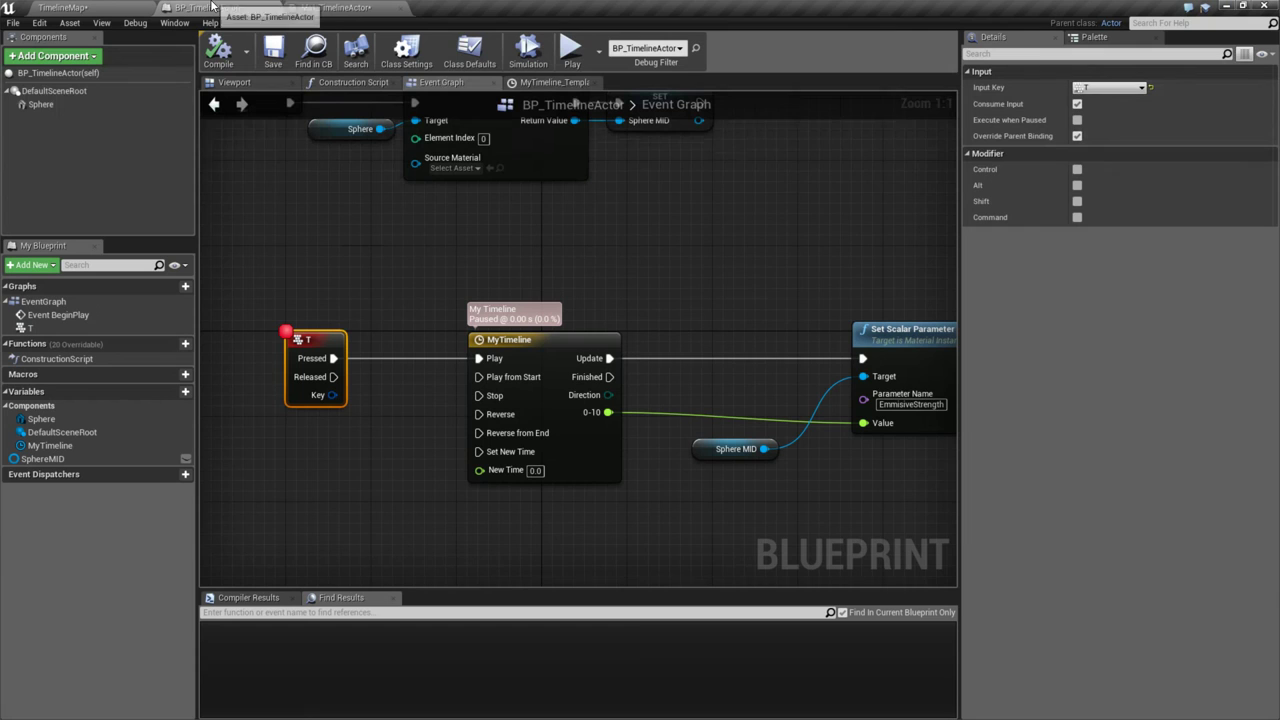
left_click(910, 404)
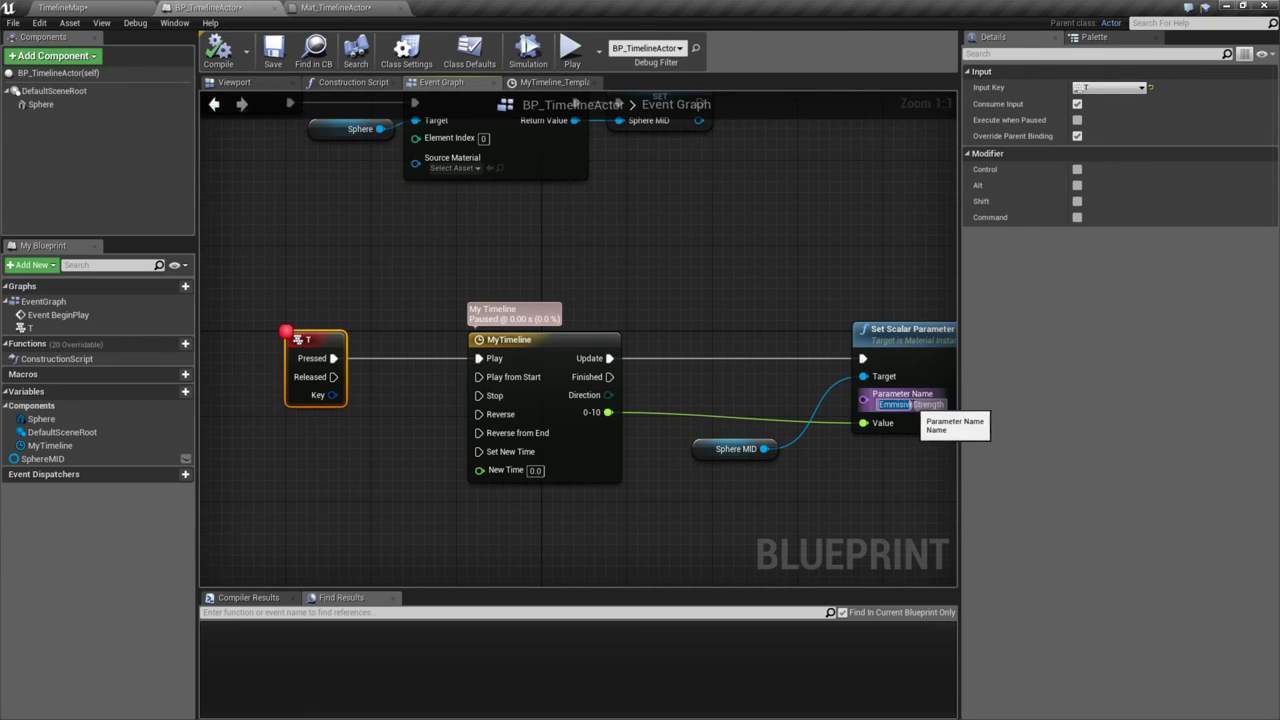
key("ctrl+v")
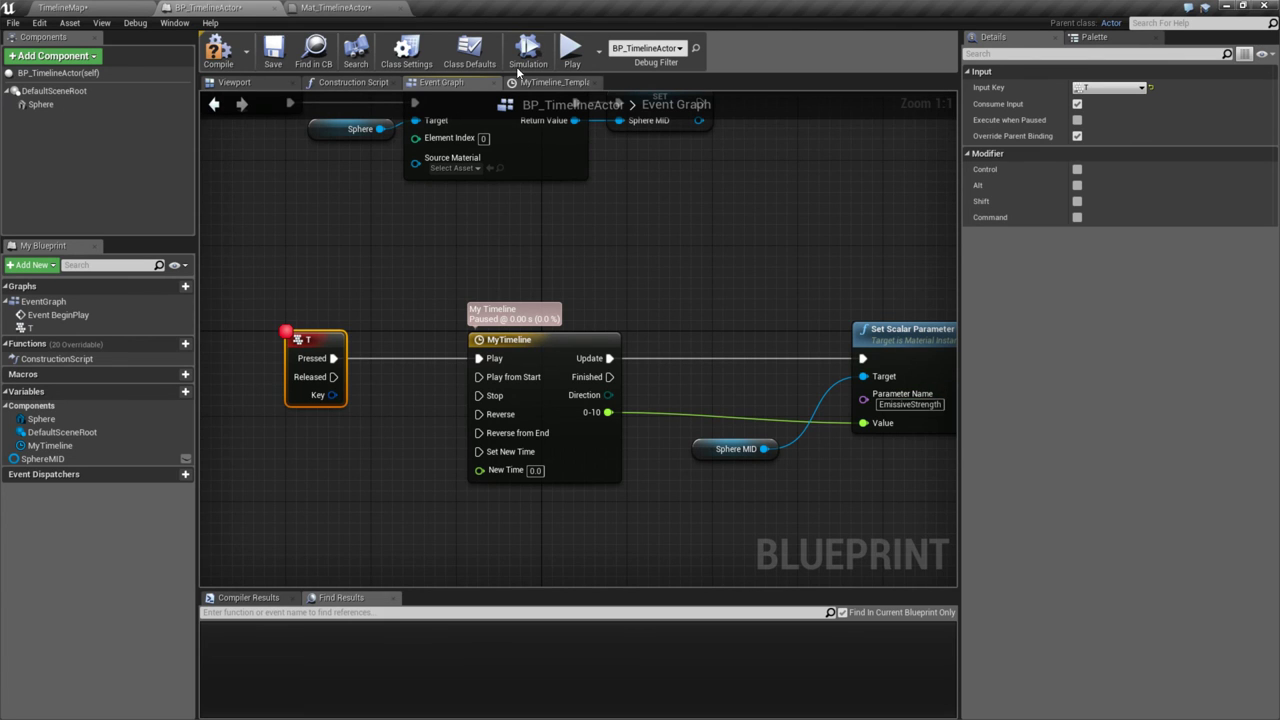
- Test the T-triggered emissive effect in a preview, replay it in the TimelineMap viewport and stop playing
left_click(570, 50)
key("t")
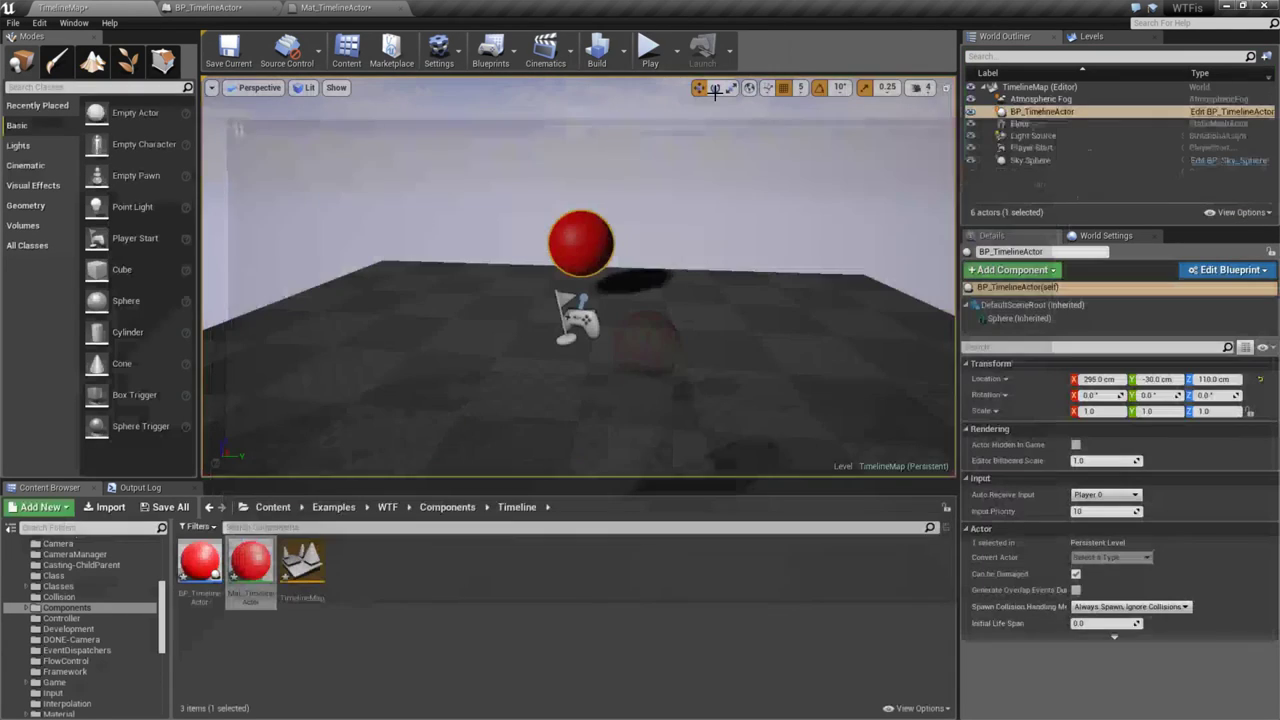
left_click(652, 47)
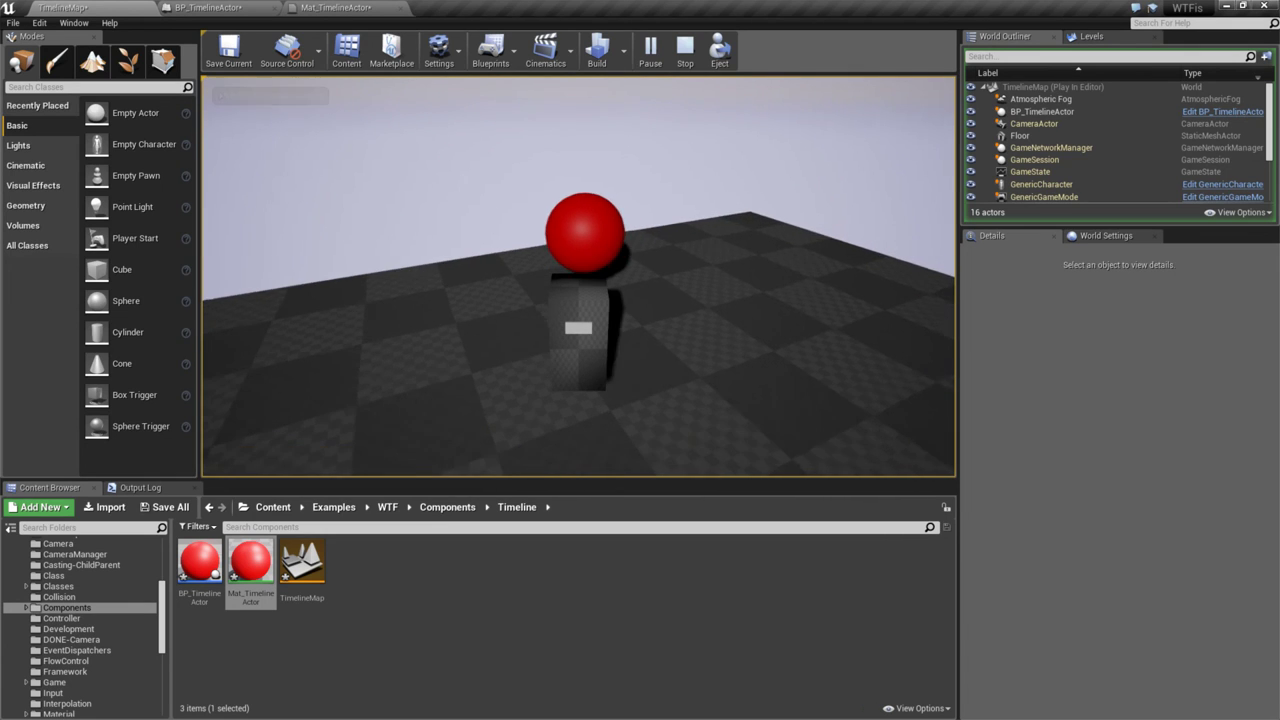
key("shift+F1")
key("Escape")
- Reconnect the T event's Pressed output to MyTimeline's Play from Start input in BP_TimelineActor
left_click(292, 7)
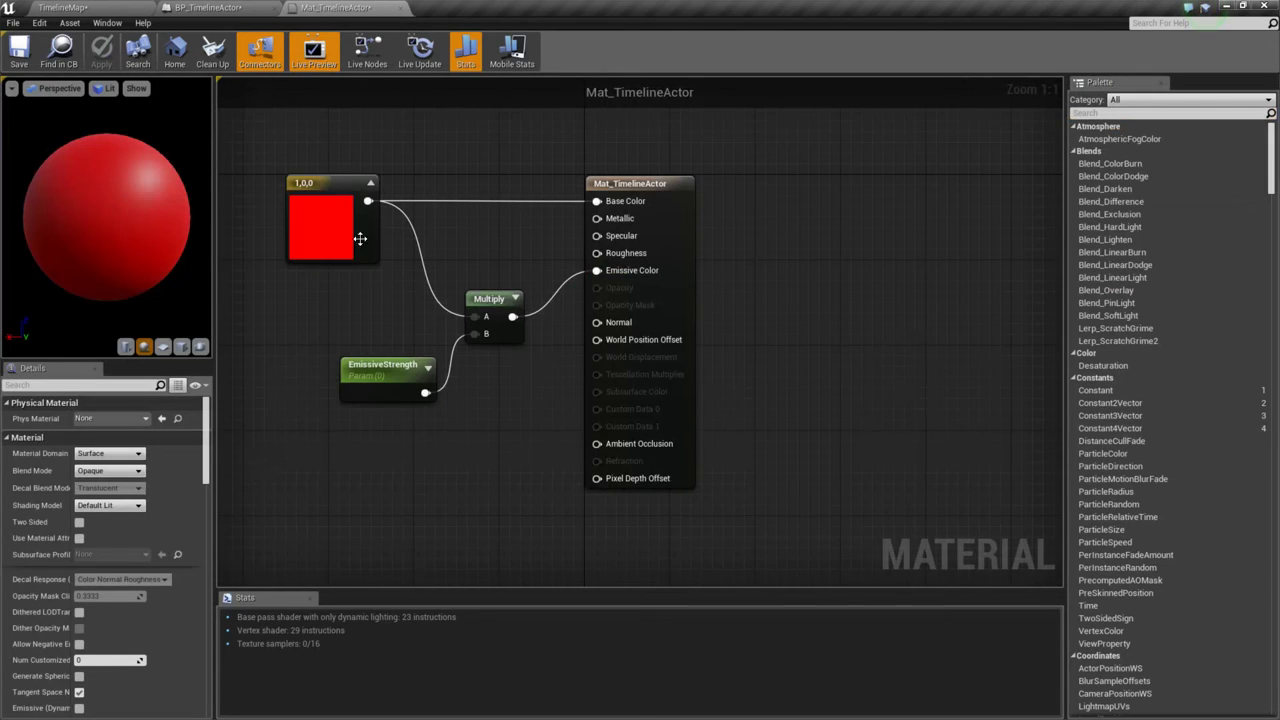
left_click(208, 7)
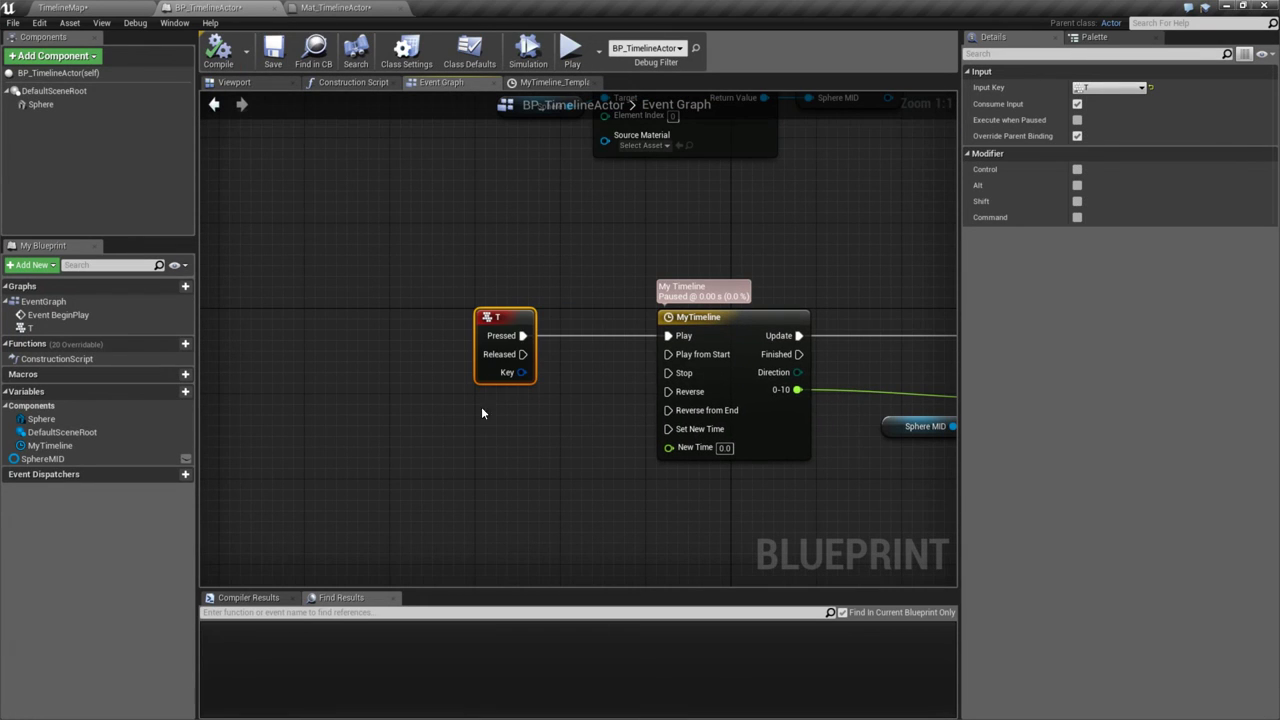
left_click_drag(522, 335, 668, 354)
right_click_drag(582, 460, 468, 454)
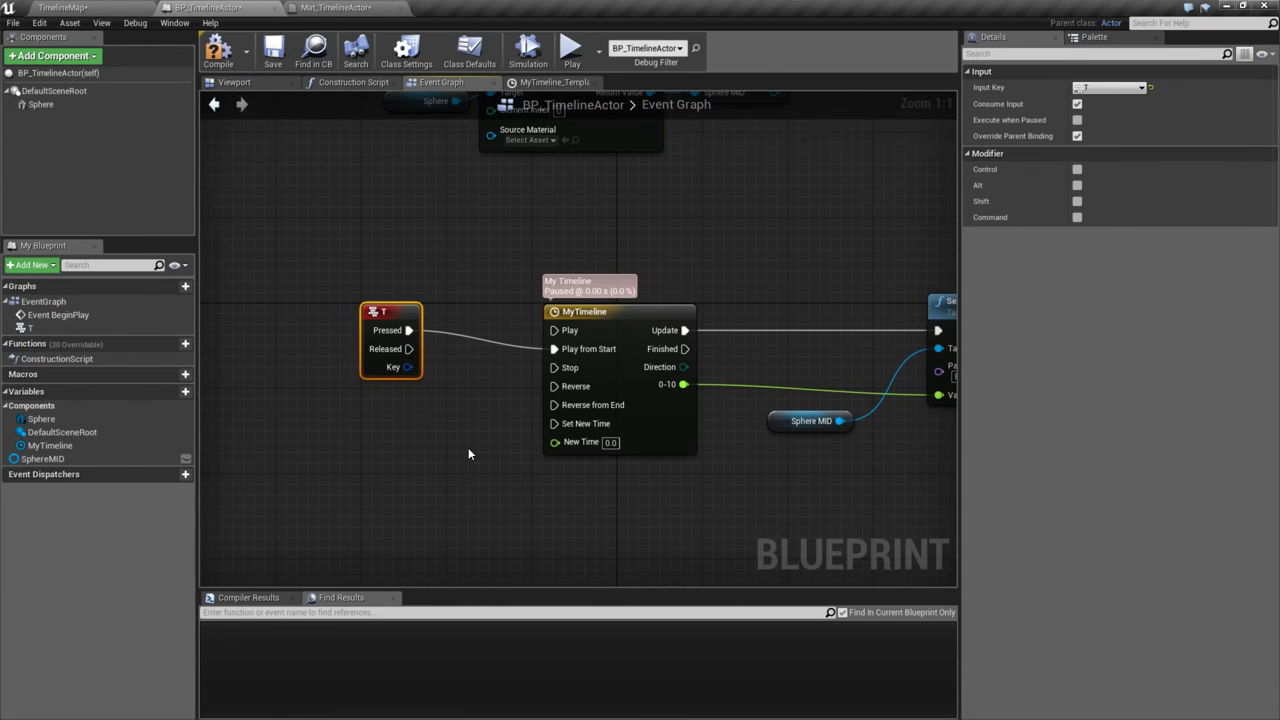
- Preview the level, trigger the timeline repeatedly with T to check that it restarts, and end the preview
left_click(571, 48)
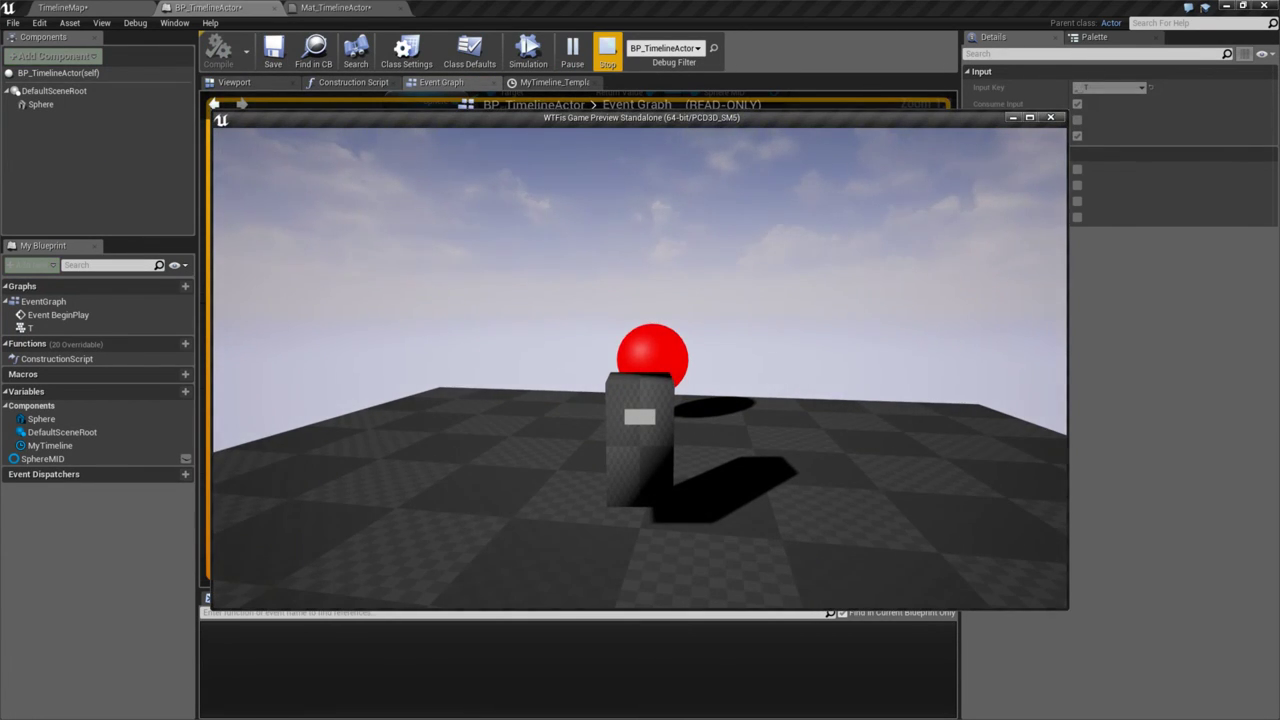
key("t")
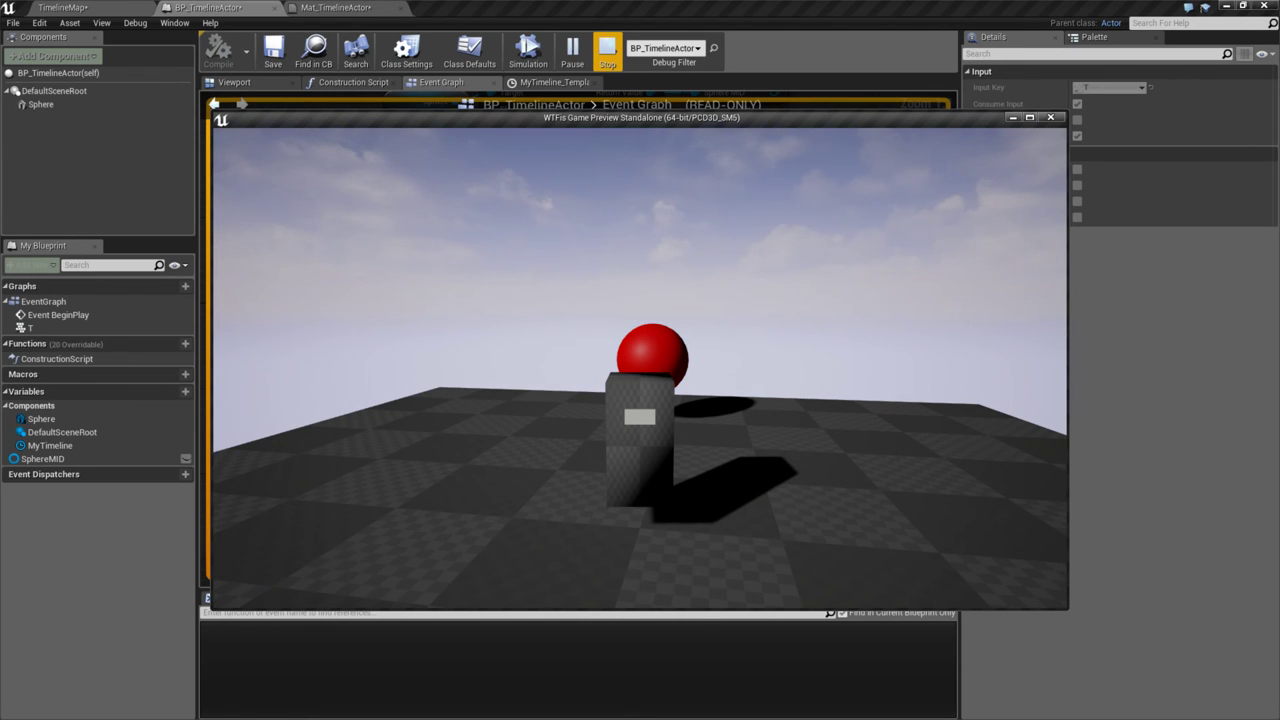
key("t")
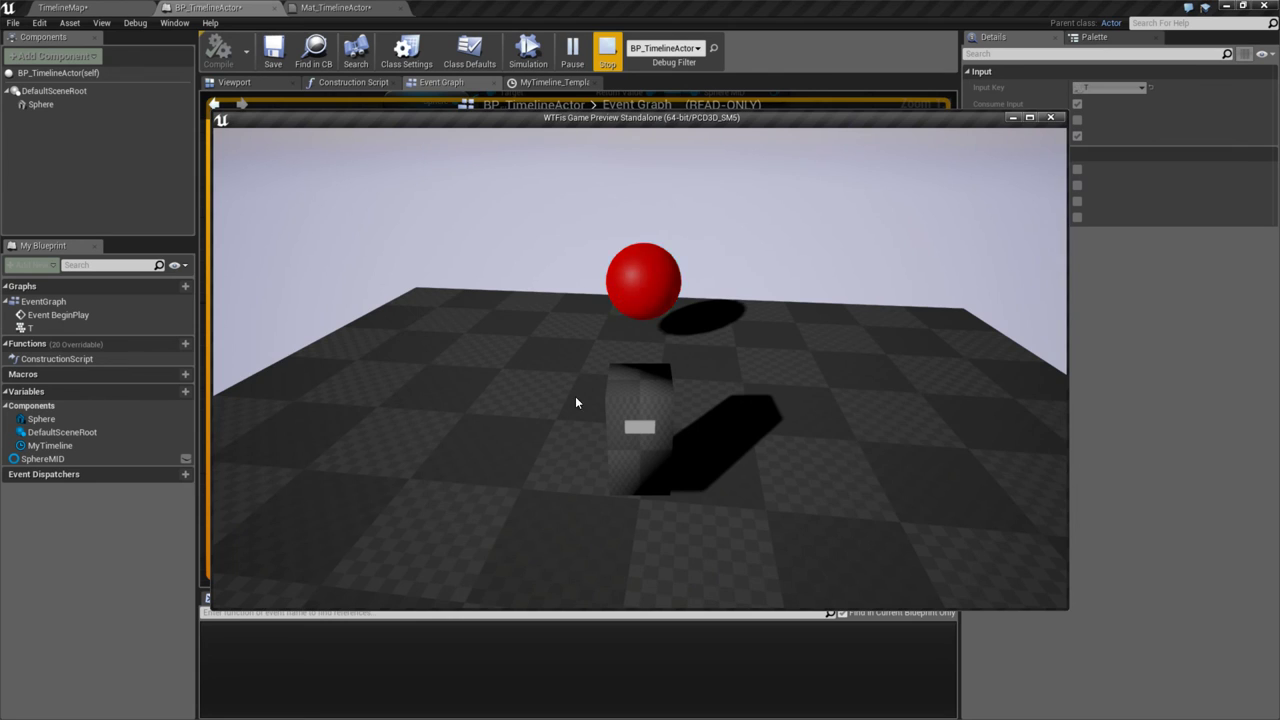
key("Escape")
- Move the SphereMID reference node up between the timeline wires, right beside the Target input of Set Scalar Parameter Value
right_click_drag(686, 451, 626, 405)
left_click_drag(347, 271, 374, 269)
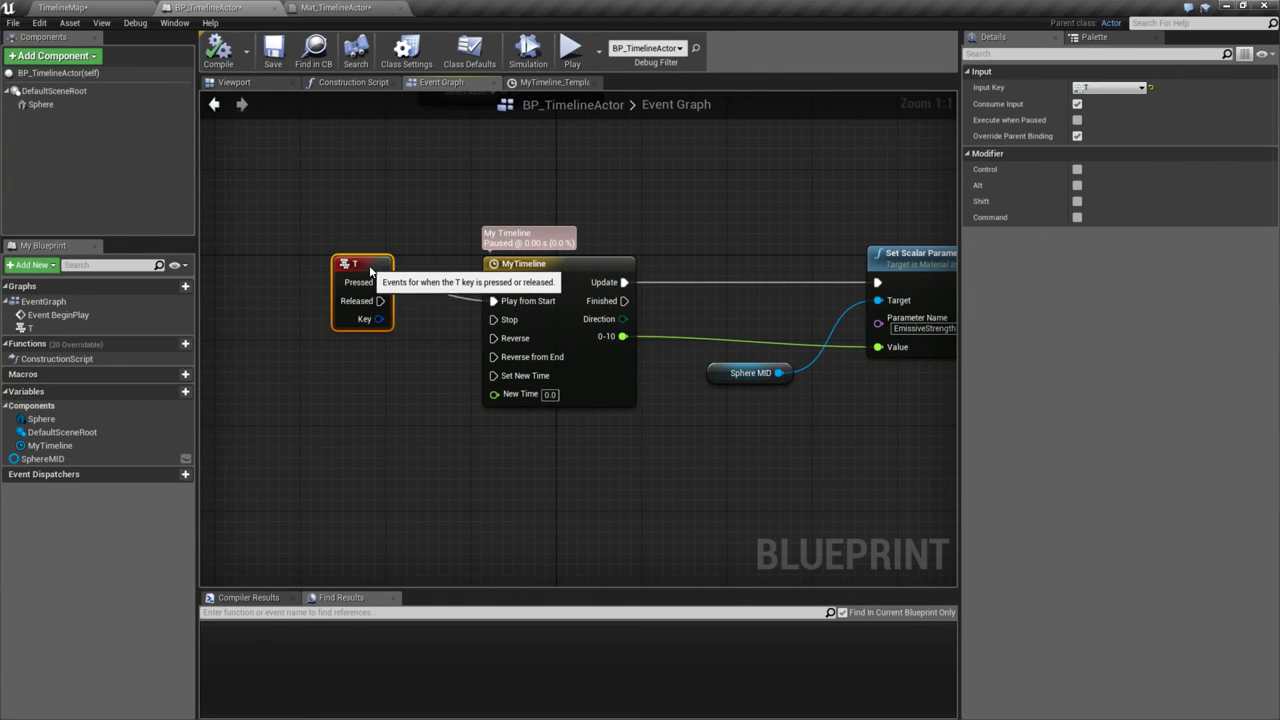
right_click_drag(436, 340, 388, 340)
right_click_drag(474, 402, 496, 386)
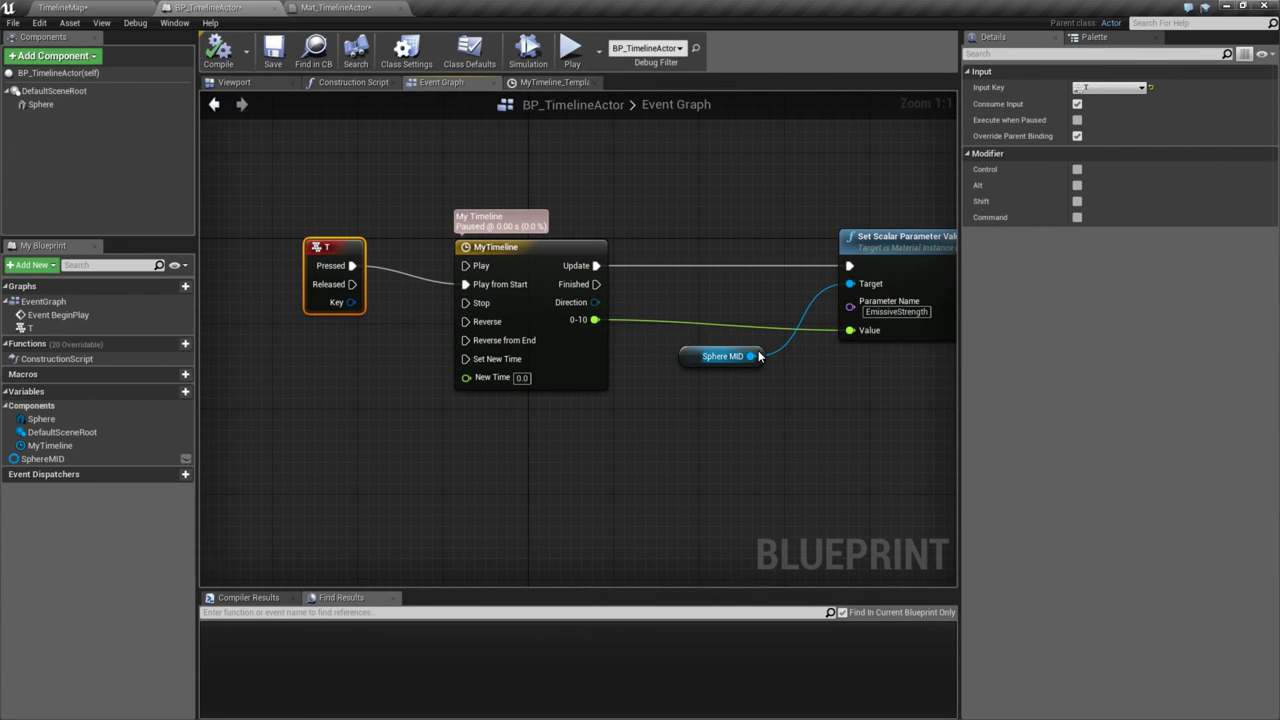
left_click(757, 345)
left_click_drag(755, 346, 817, 288)
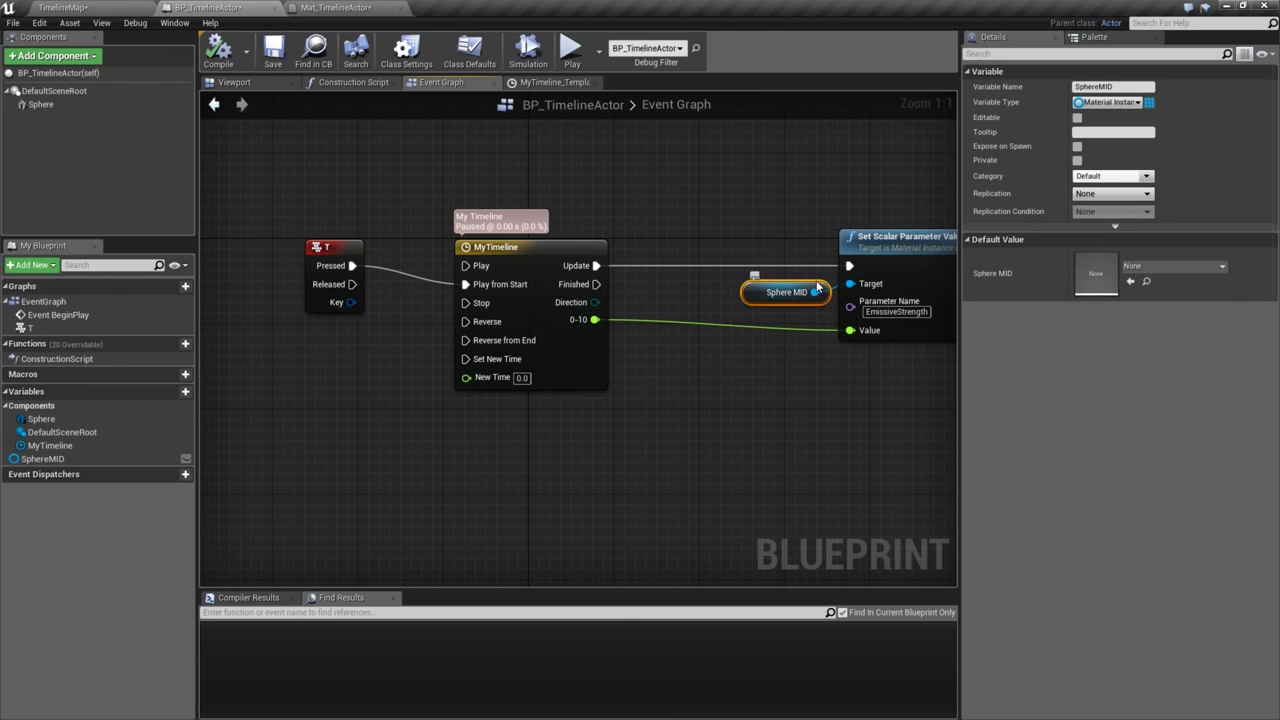
right_click_drag(740, 357, 722, 340)
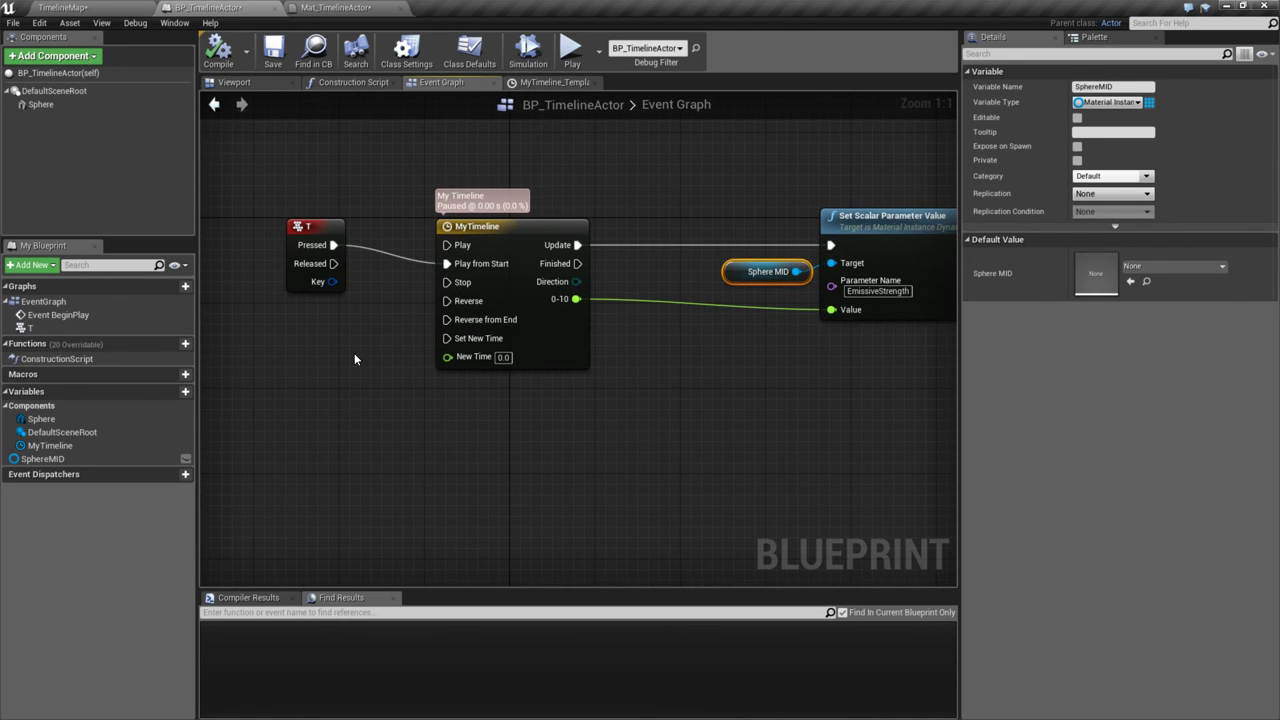
- Add a Y key event below the T event and connect its Pressed output to MyTimeline's Stop input
right_click_drag(361, 357, 476, 347)
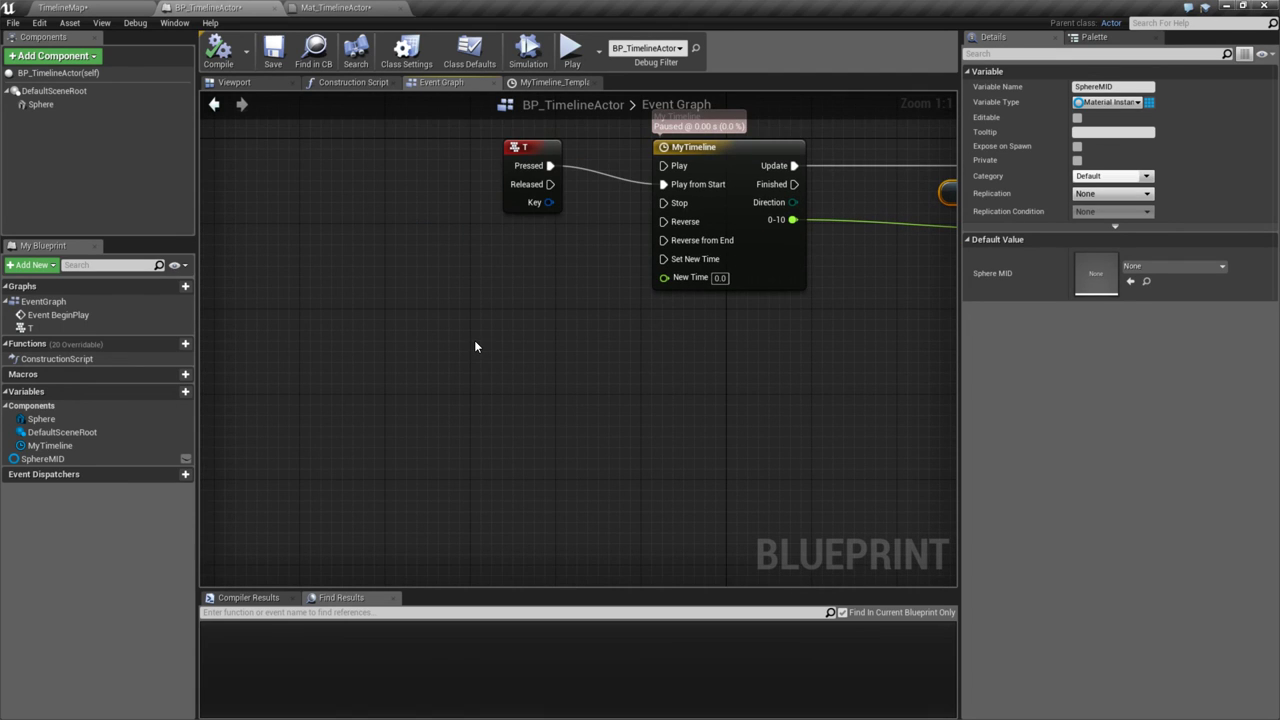
right_click(475, 345)
type("y")
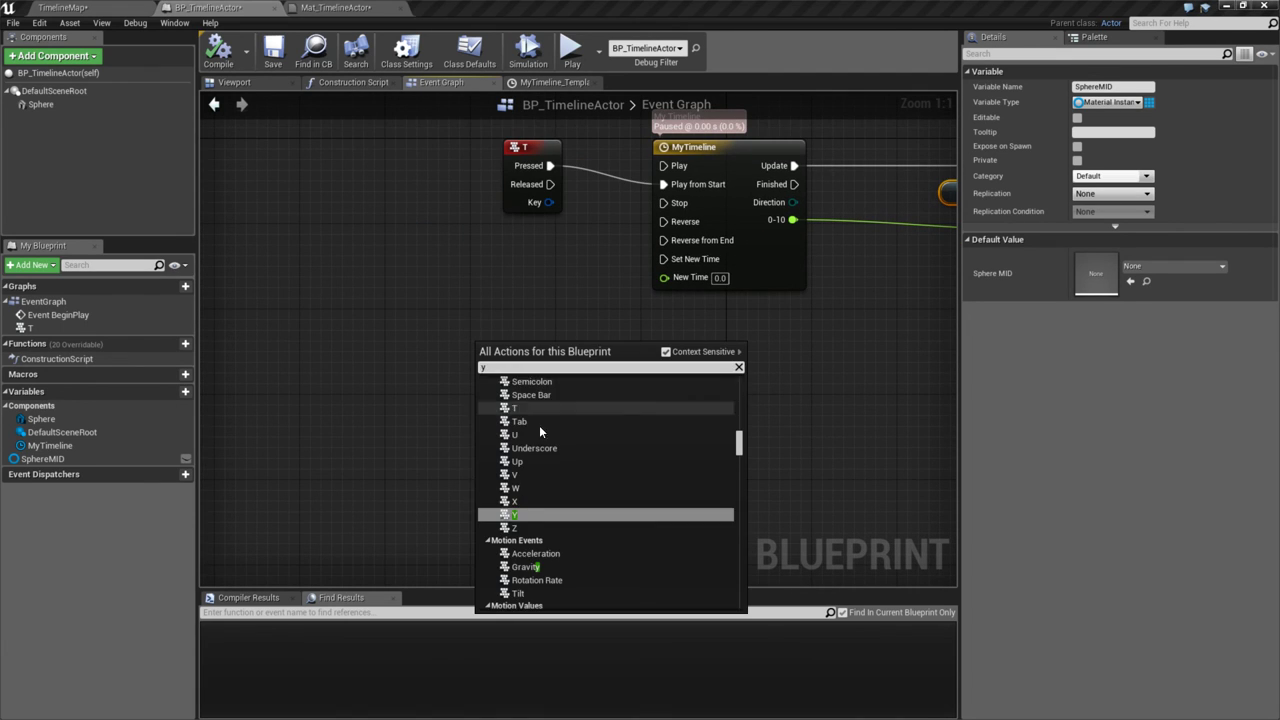
left_click(516, 515)
right_click_drag(556, 276, 515, 333)
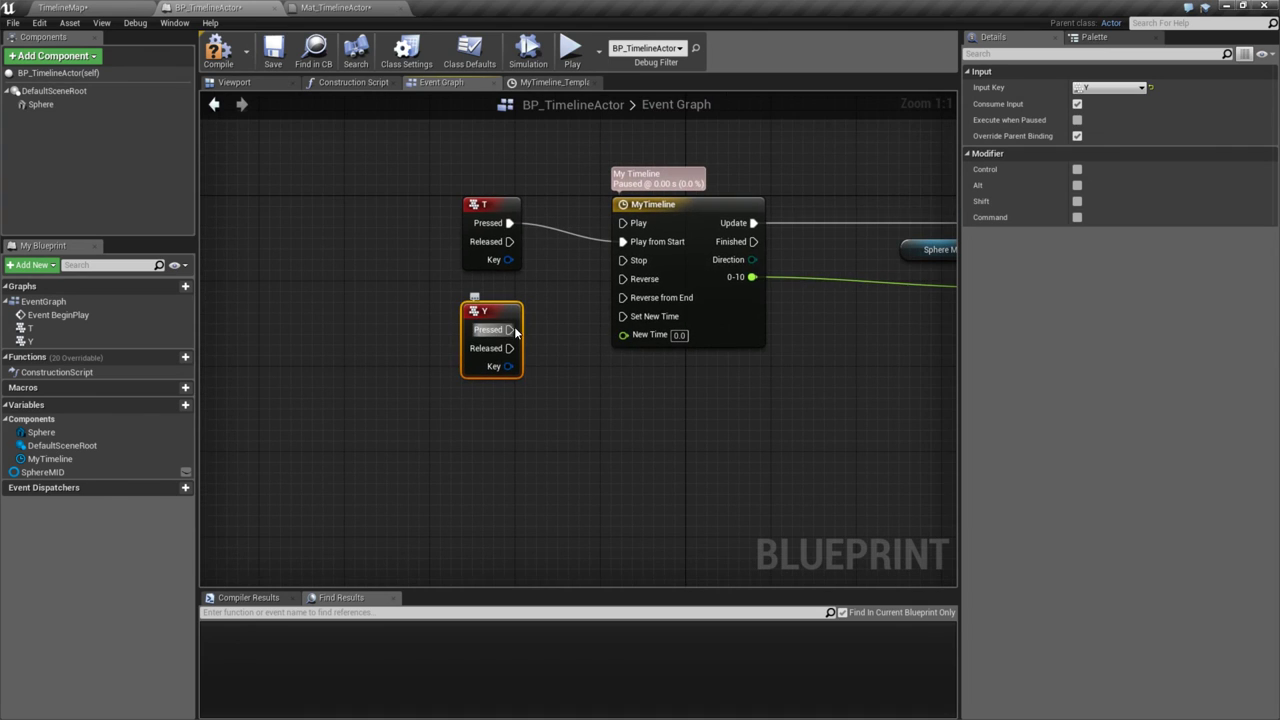
left_click_drag(515, 331, 624, 261)
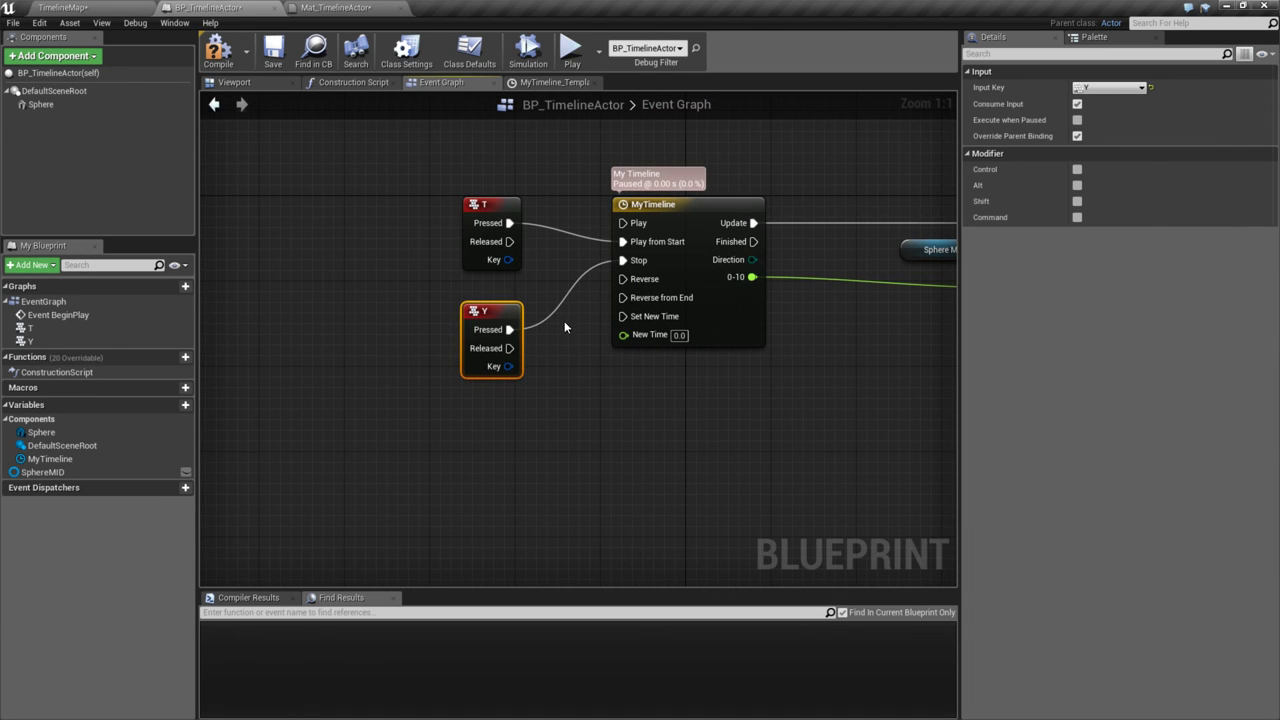
- Compile the blueprint, preview the level to test the Y event stopping the timeline, and end the preview
left_click(254, 57)
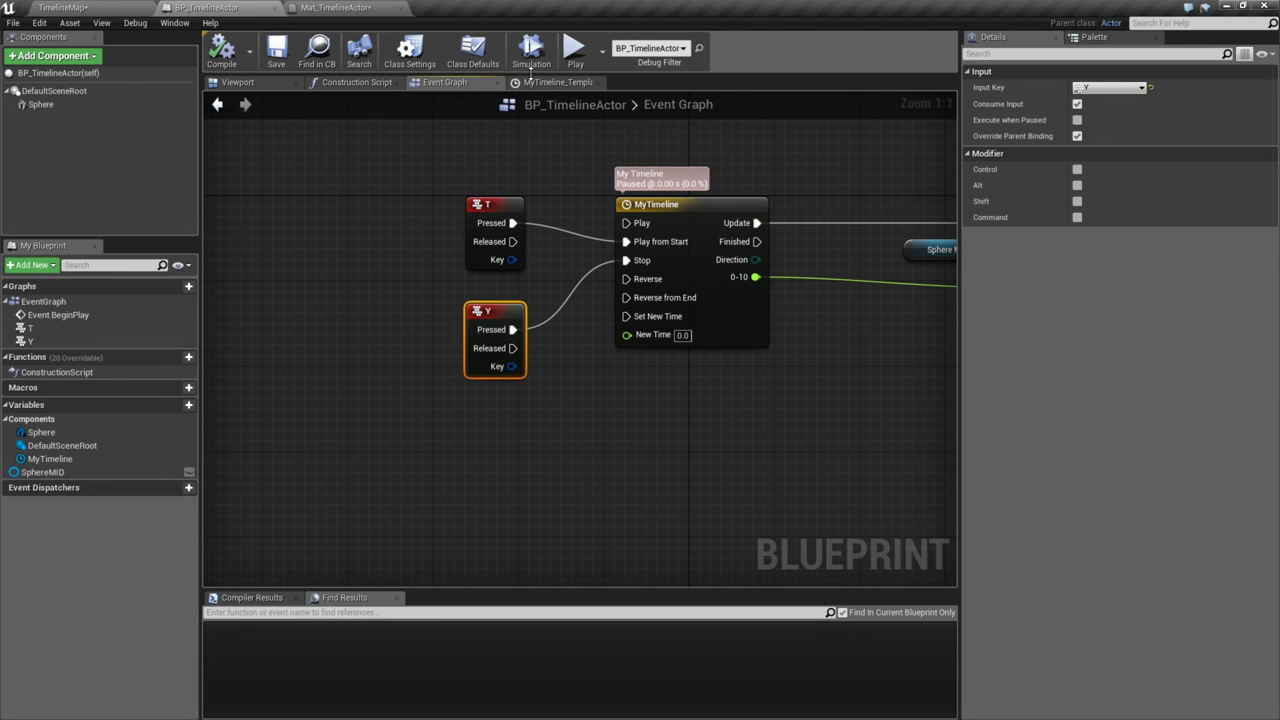
left_click(575, 50)
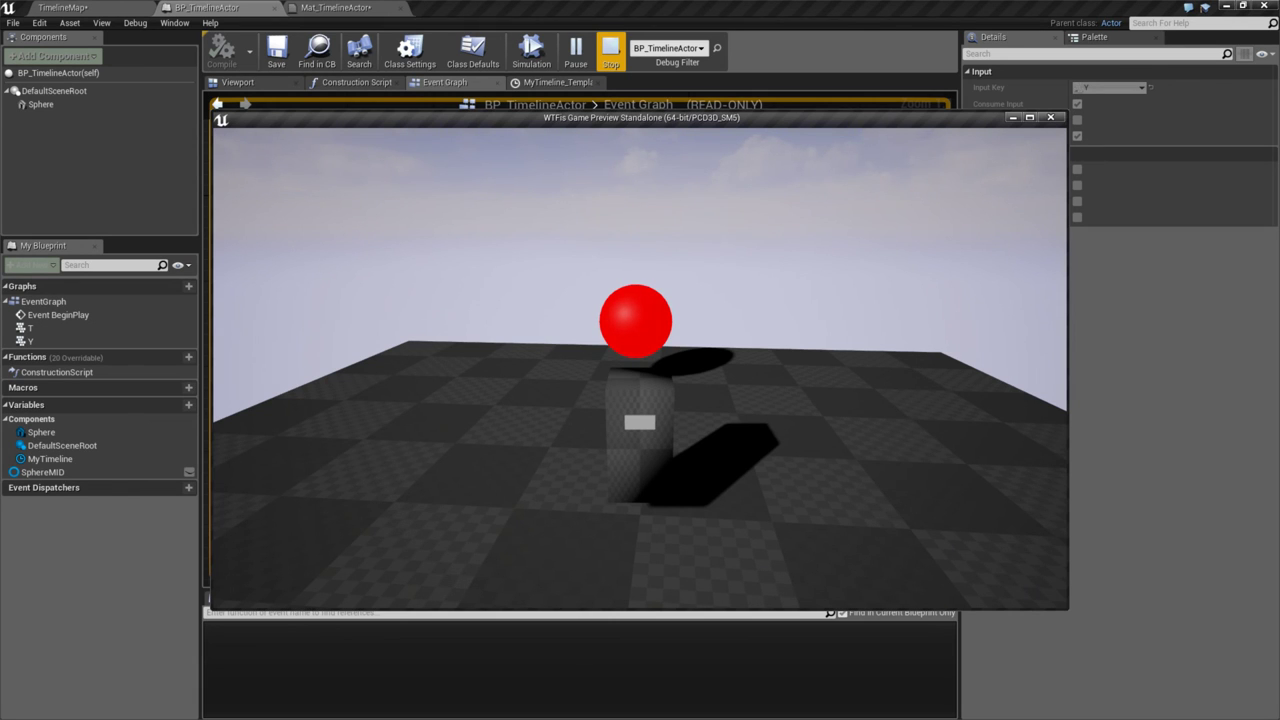
key("Escape")
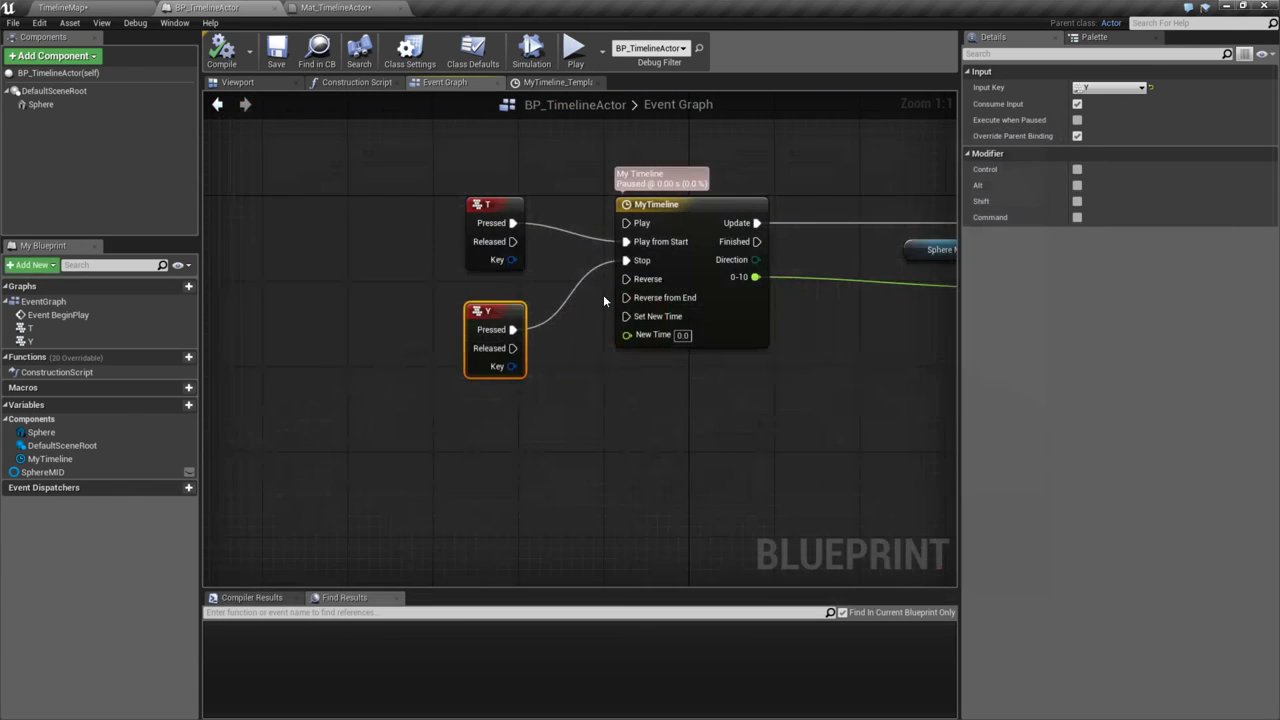
- Reconnect the Y event's Pressed output to MyTimeline's Reverse input and test it in a level preview
left_click_drag(543, 327, 662, 296)
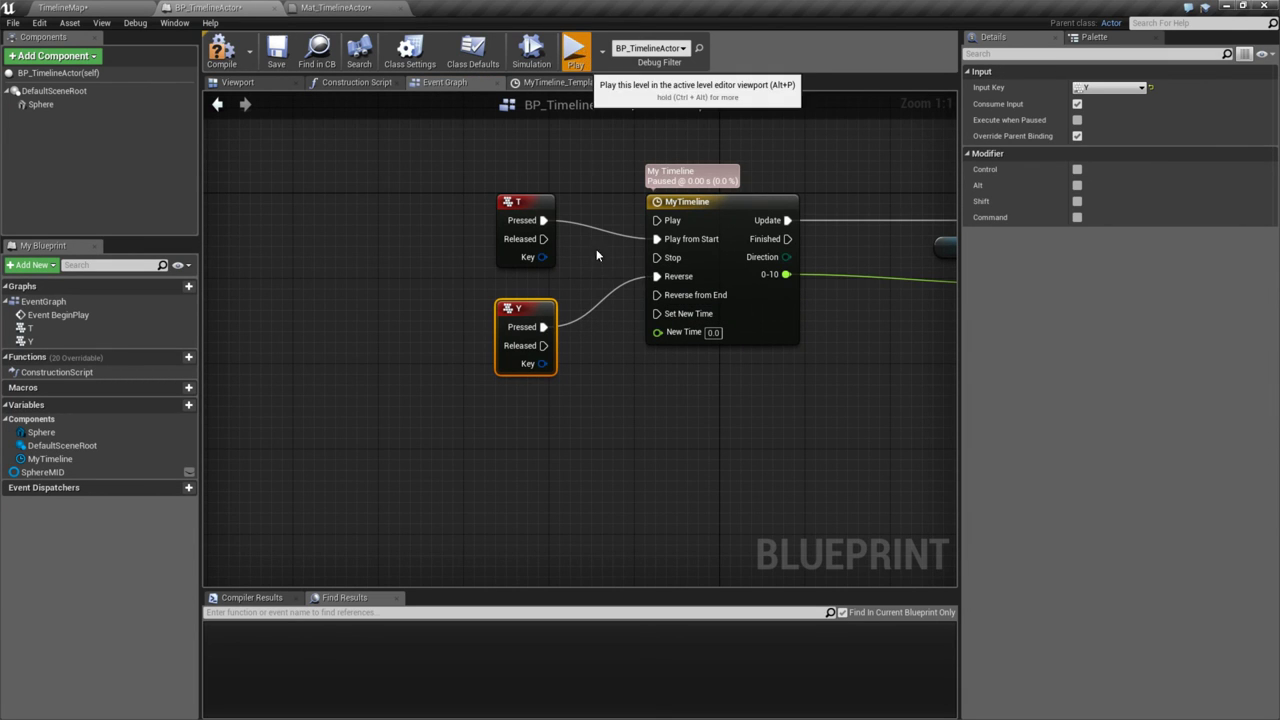
left_click(575, 48)
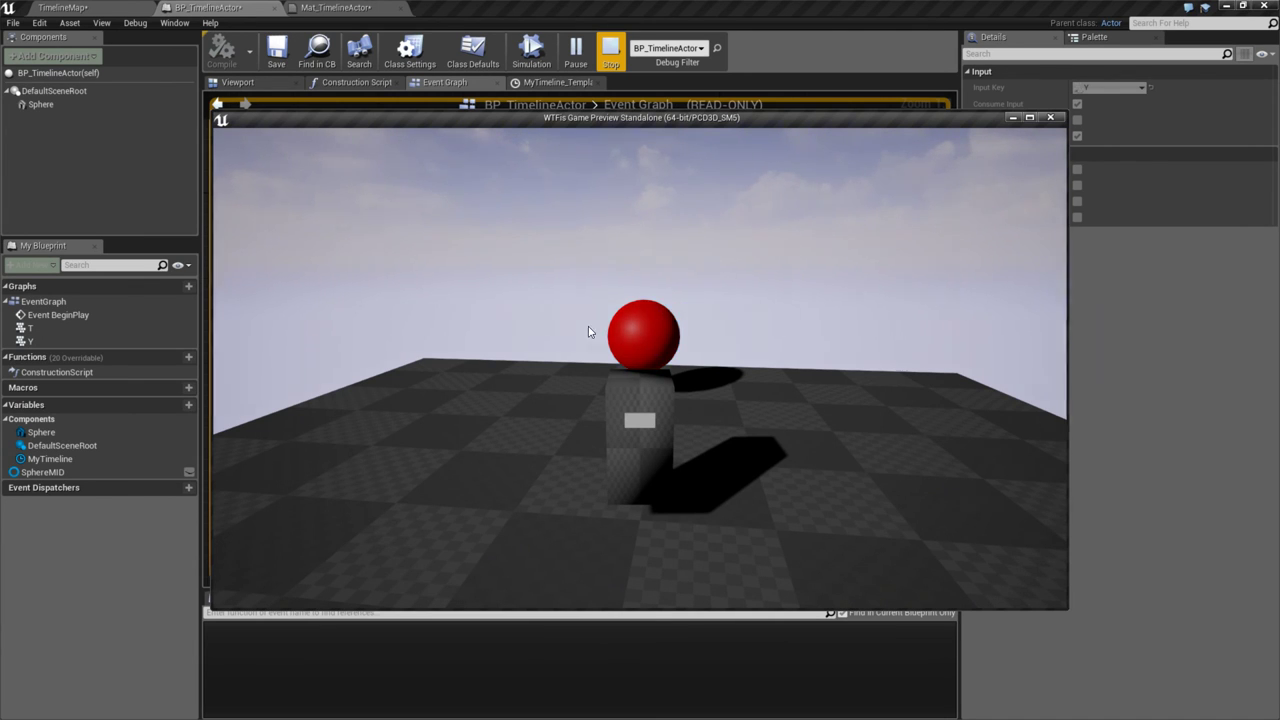
key("Escape")
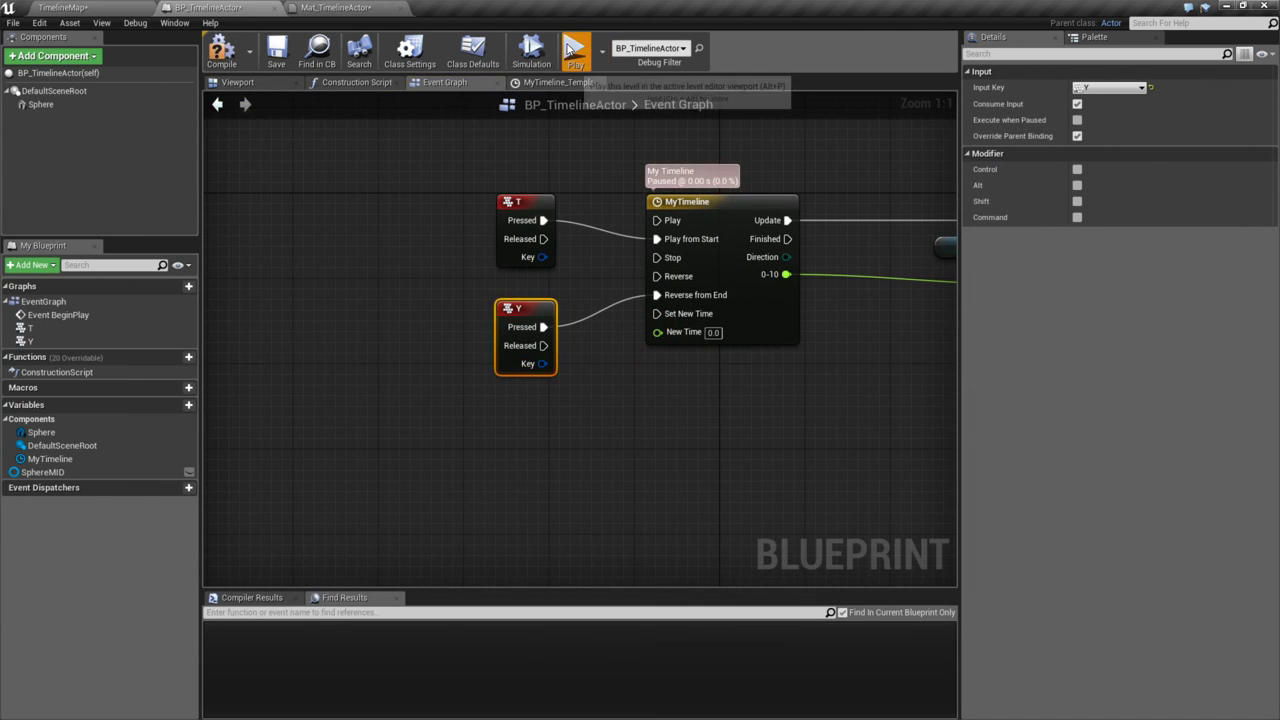
- Reconnect the Y event's Pressed output to MyTimeline's Reverse from End input and test it in a level preview
left_click(570, 50)
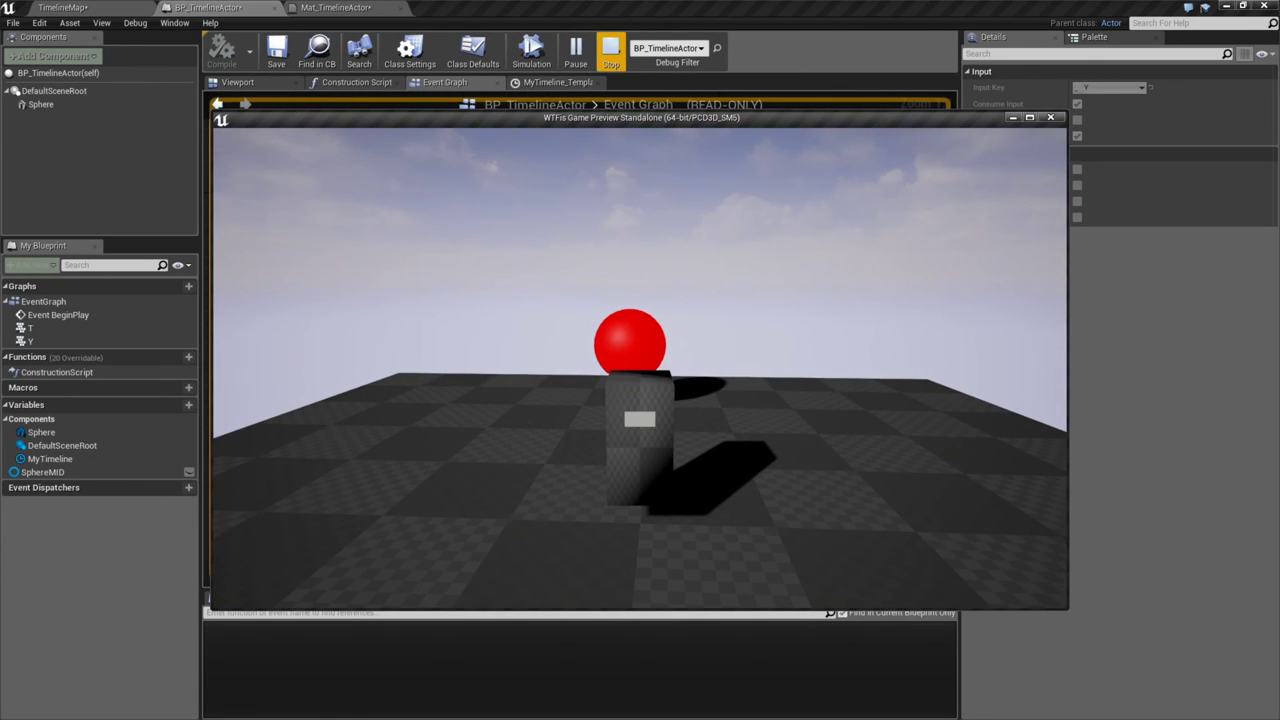
key("Escape")
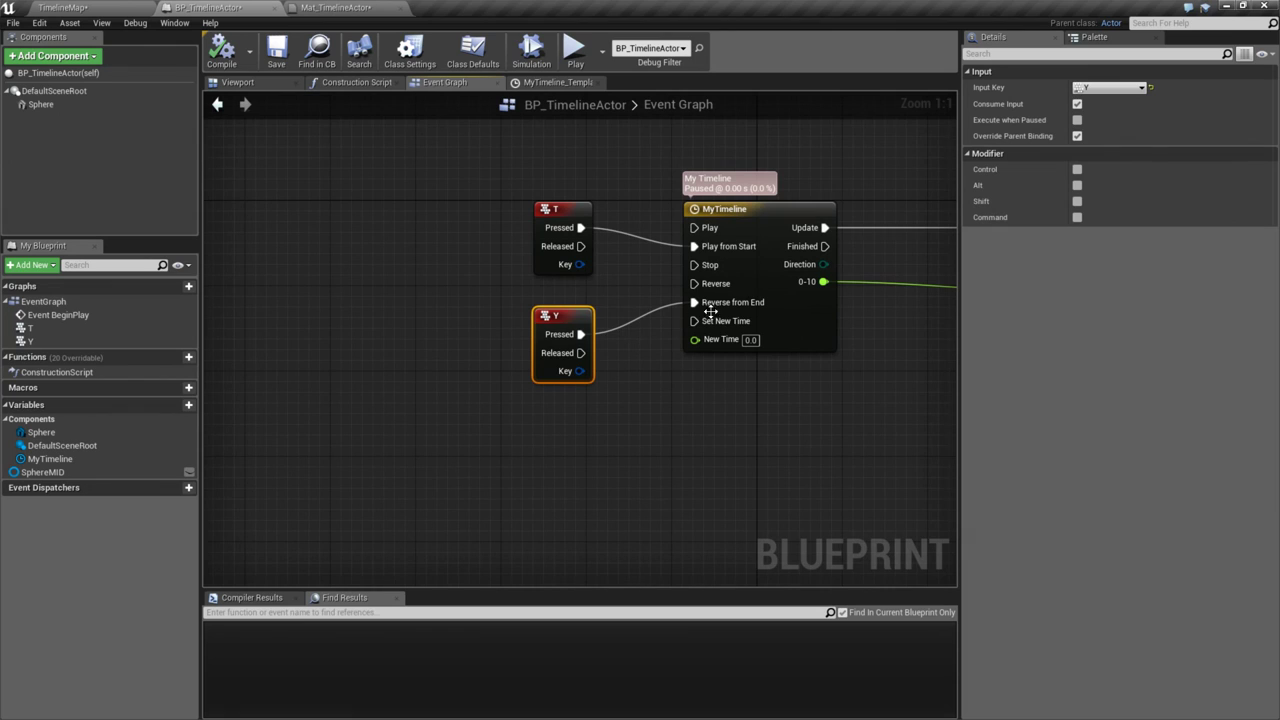
- Place a MyTimeline reference with a Get Timeline Length node attached, below and to the left of the Y event
left_click(740, 210)
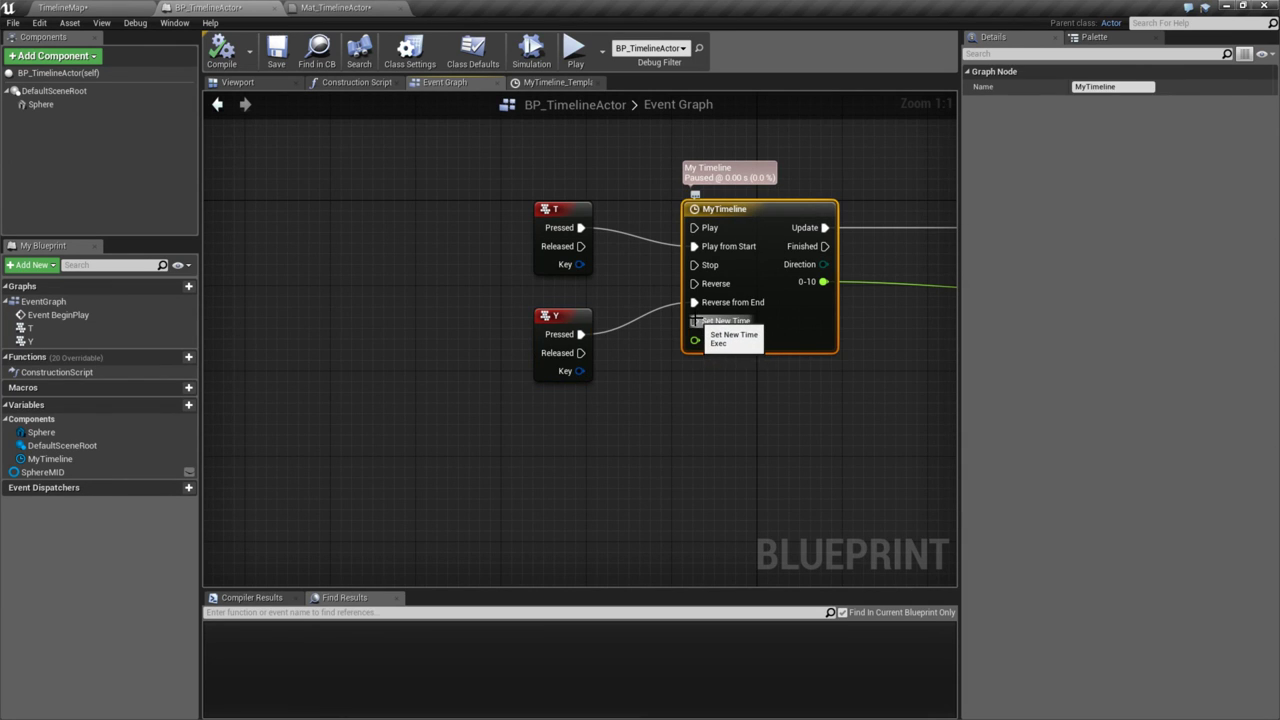
right_click_drag(678, 390, 658, 366)
left_click(577, 286)
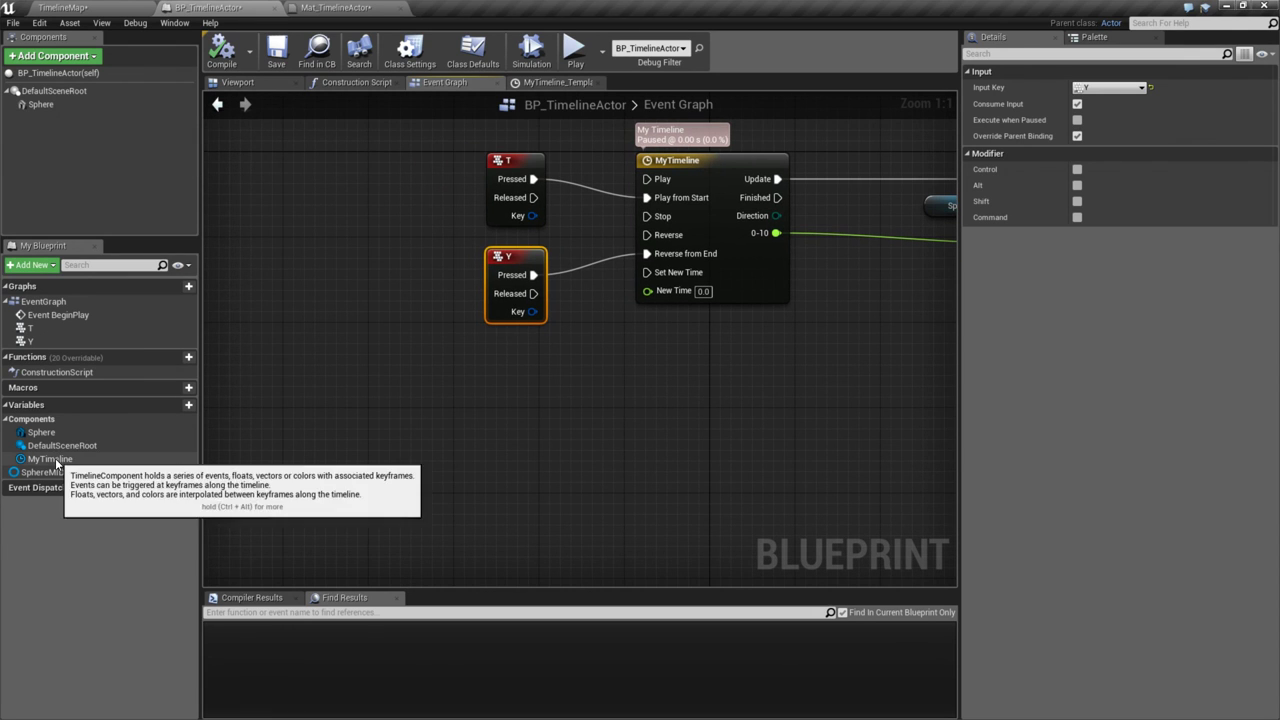
left_click_drag(50, 459, 578, 441)
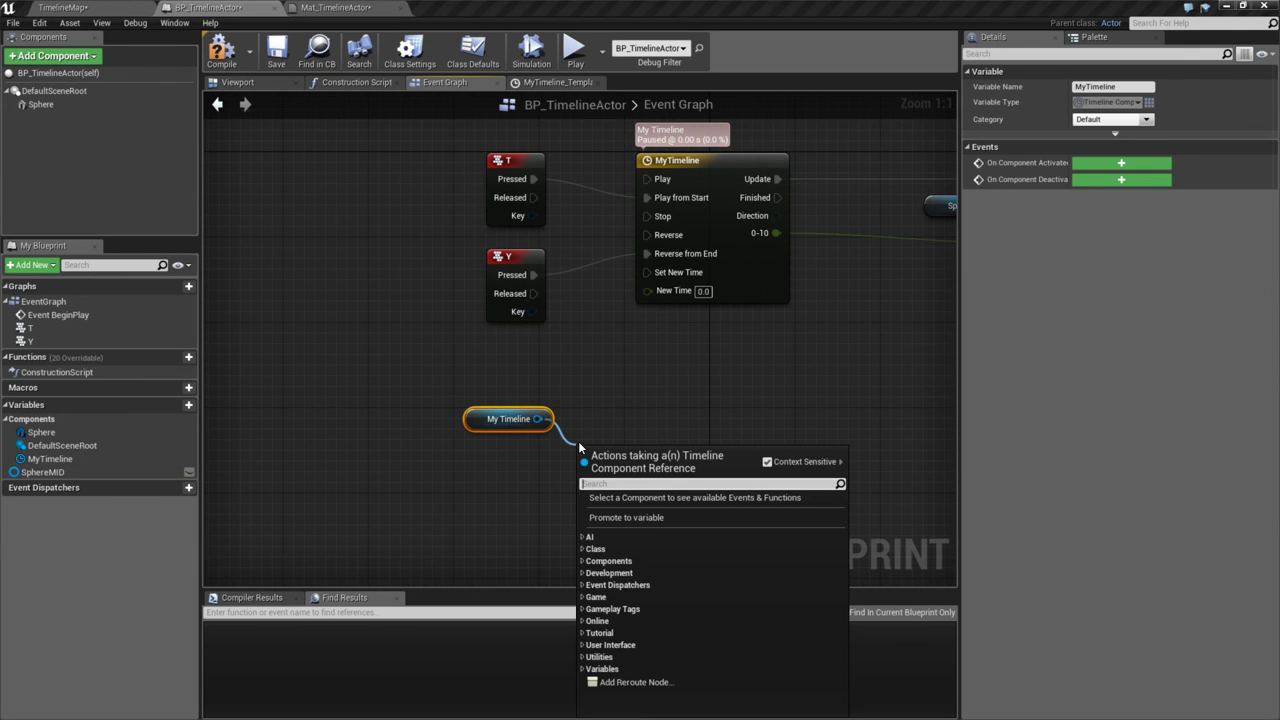
type("lengt")
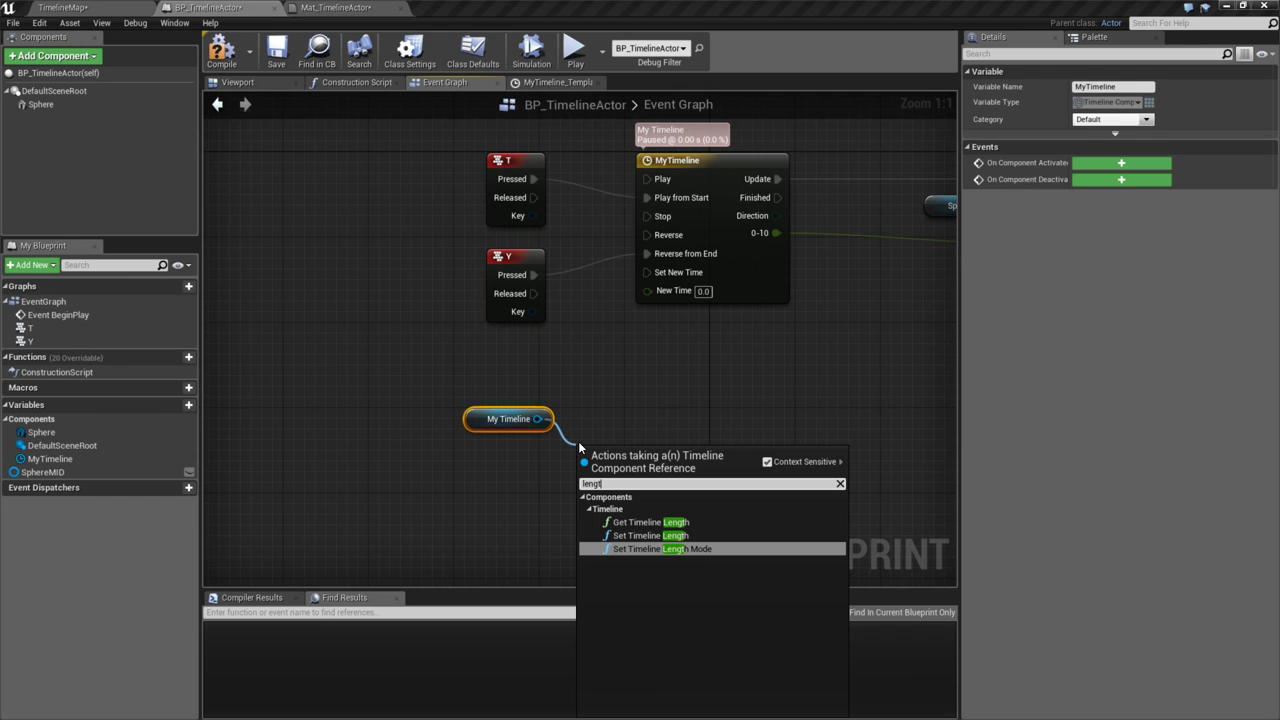
left_click(650, 522)
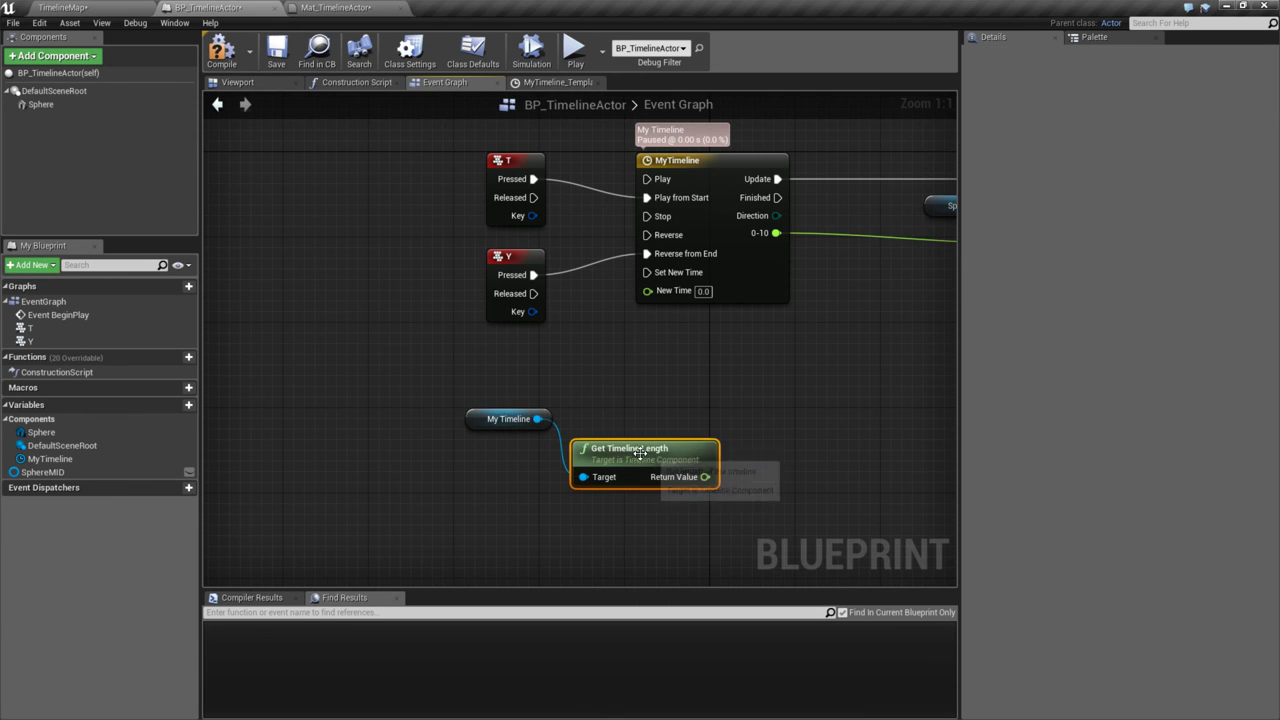
left_click_drag(491, 399, 634, 484)
left_click_drag(620, 454, 430, 474)
left_click(516, 400)
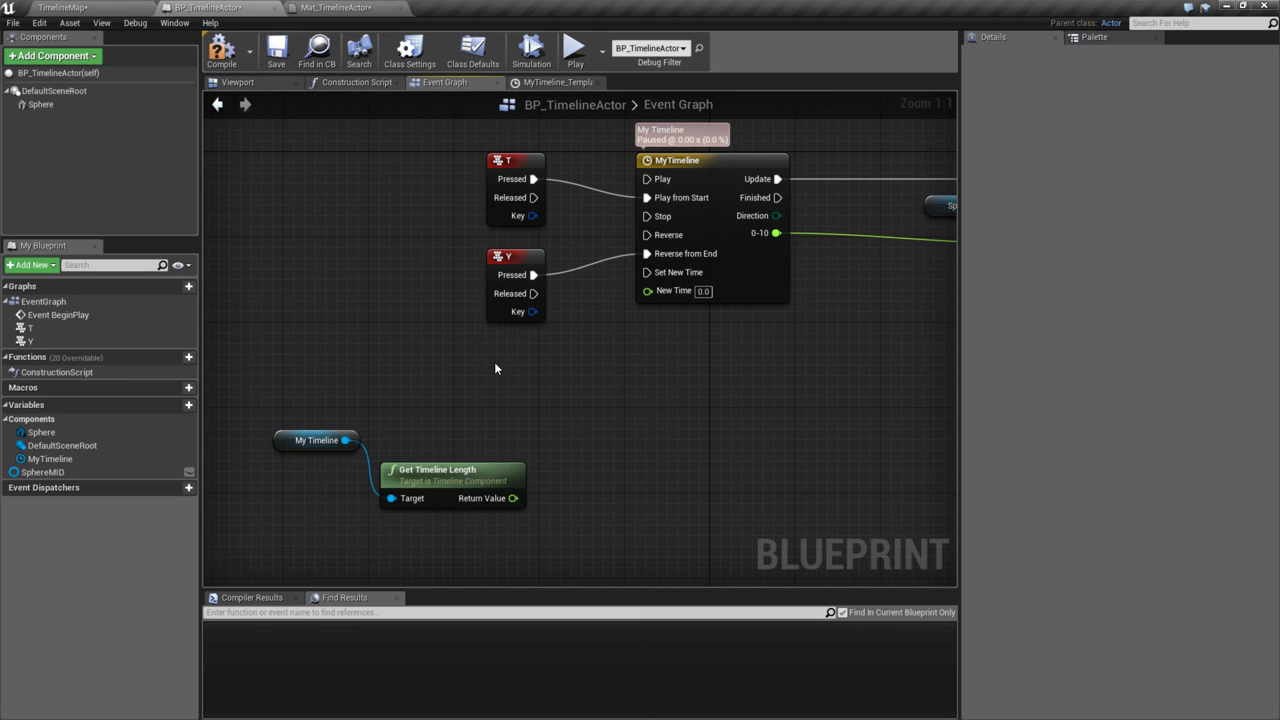
- Add a U key event below the Y event and connect its Pressed output to MyTimeline's Set New Time input
right_click_drag(495, 369, 502, 369)
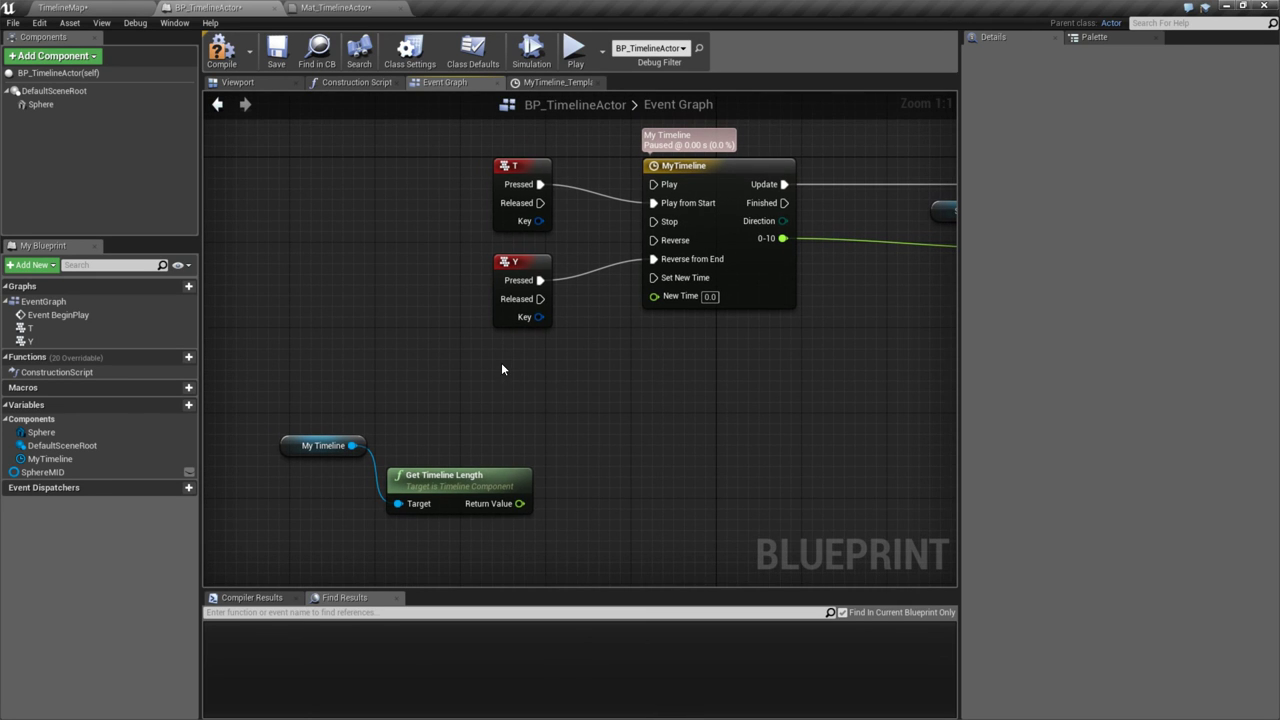
right_click(502, 369)
type("u")
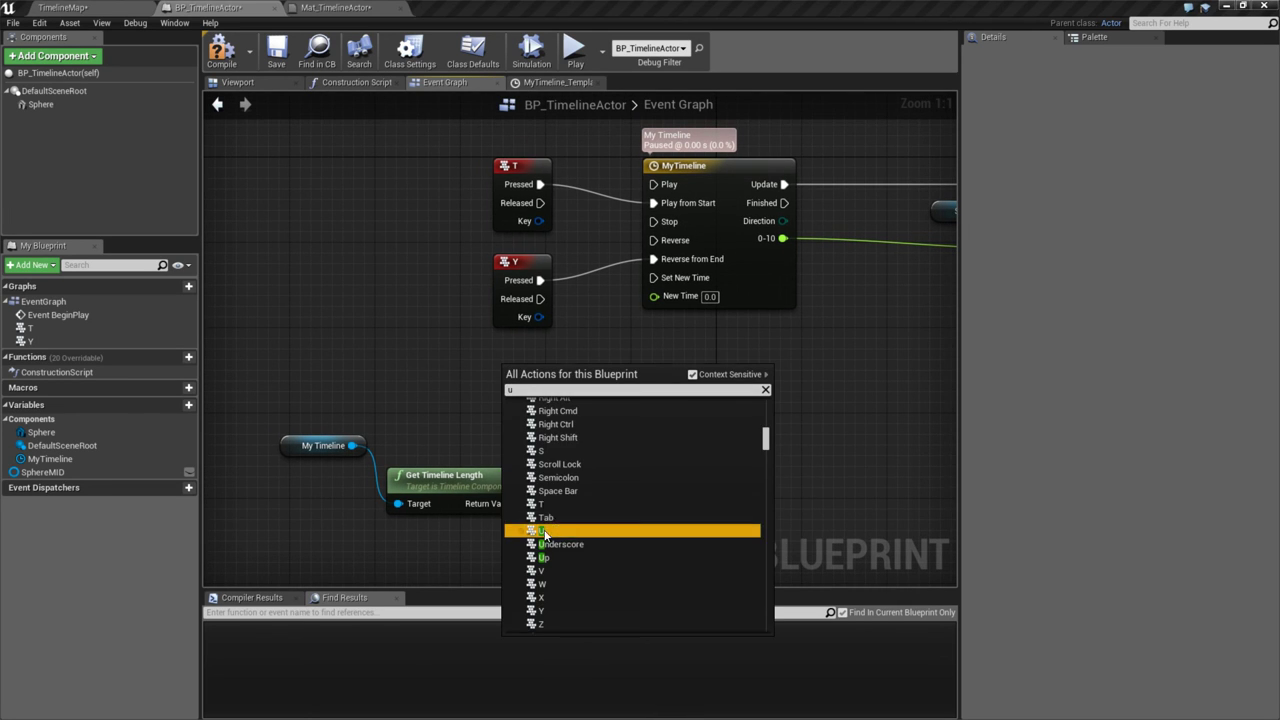
left_click(544, 531)
left_click_drag(540, 376, 656, 277)
right_click_drag(713, 173, 815, 193)
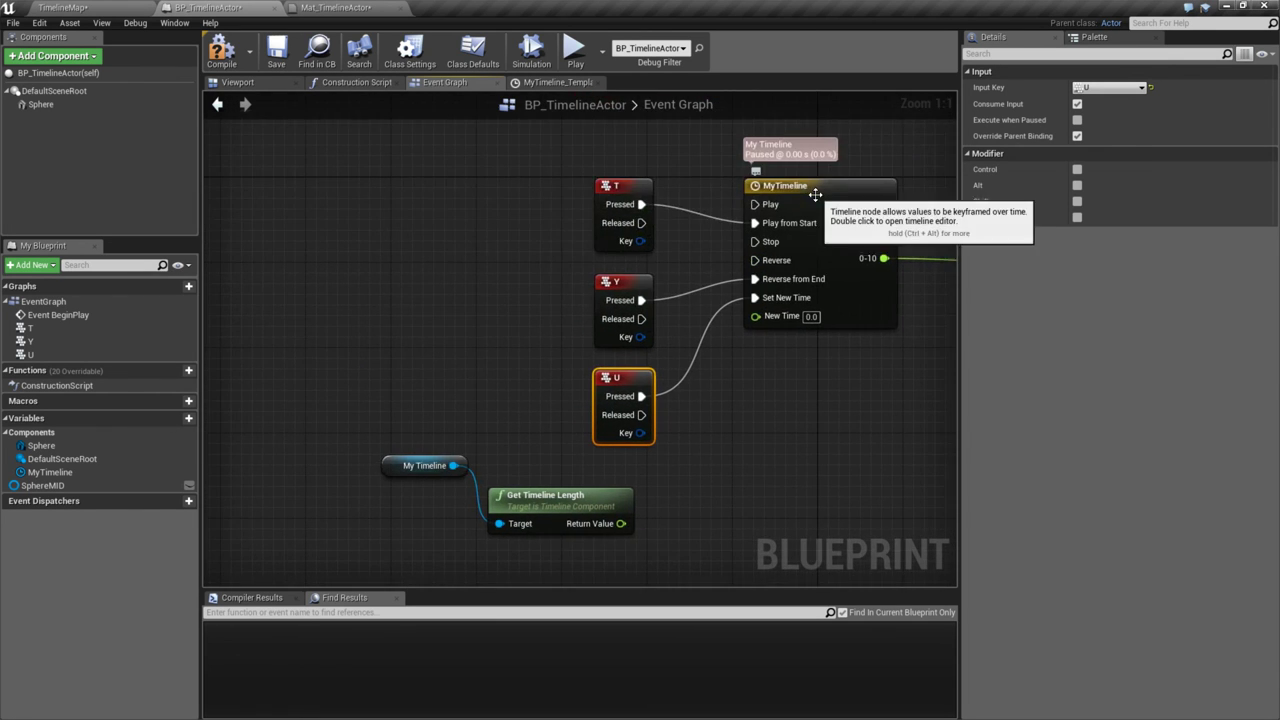
- Set MyTimeline's length to 5.00 and retime the 0-10 track's last keyframe to 5 and its peak keyframe to 2.5
double_click(815, 193)
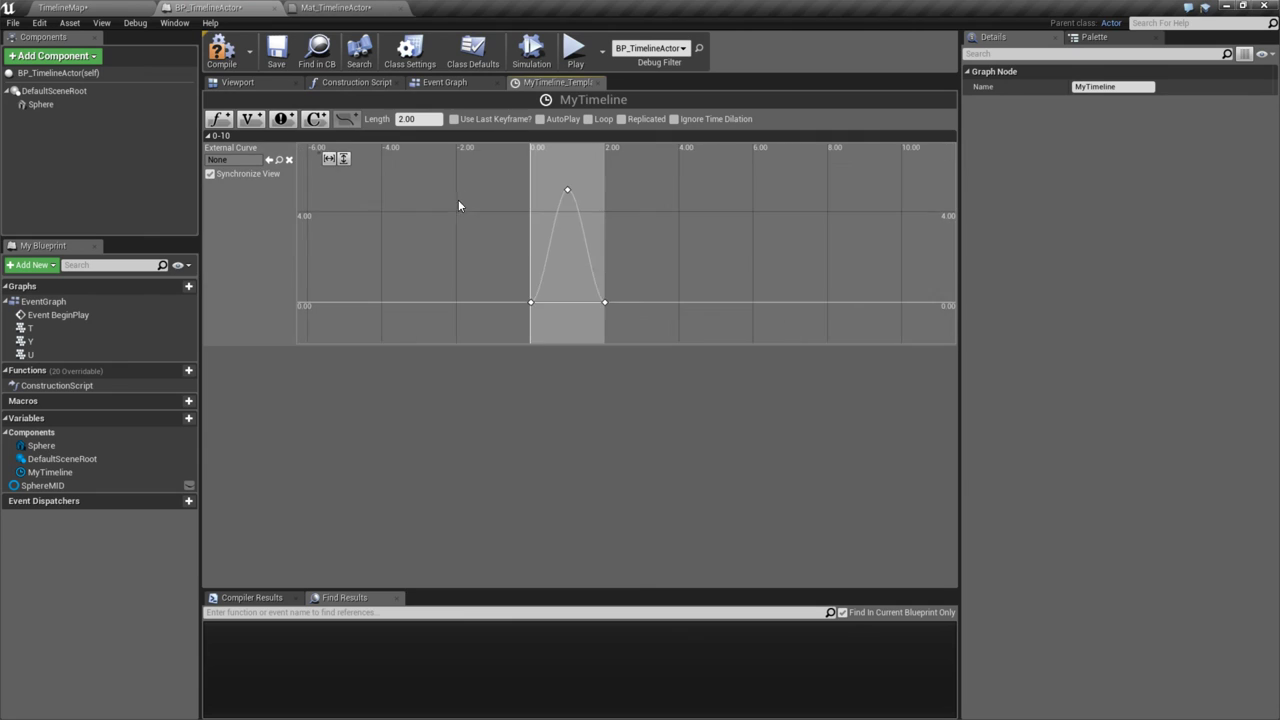
left_click(426, 118)
type("5")
key("Return")
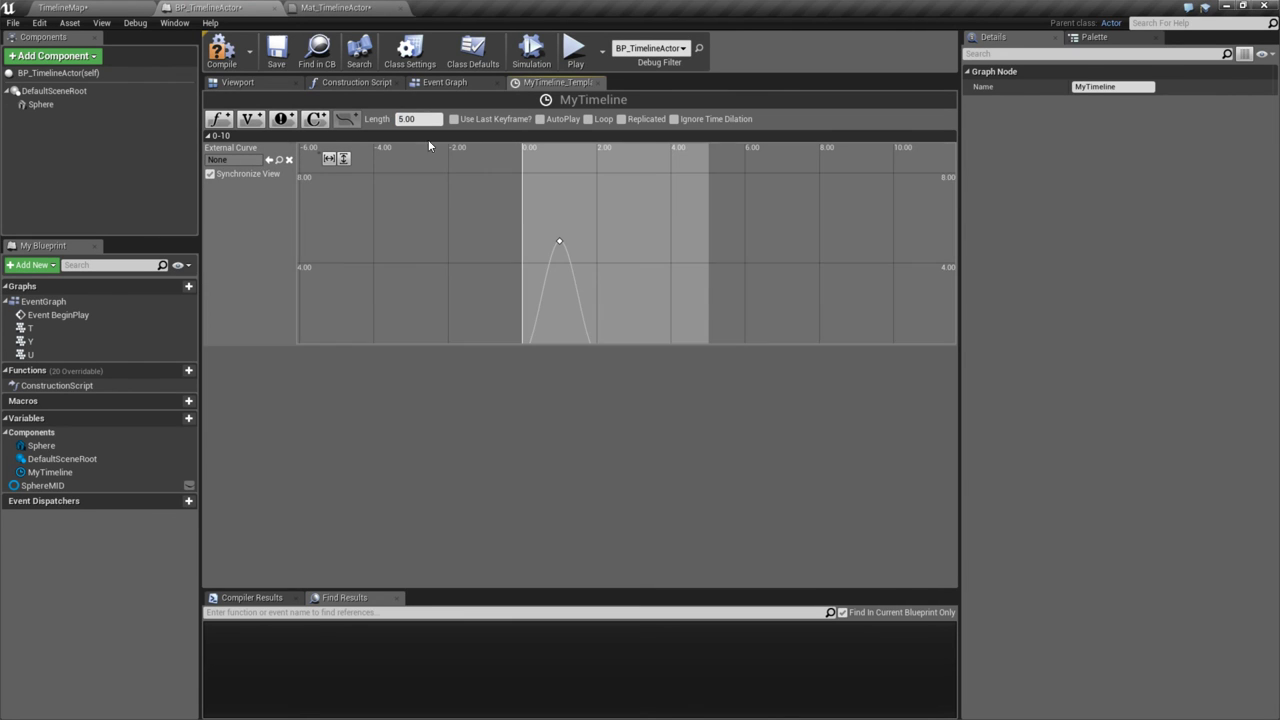
left_click(590, 262)
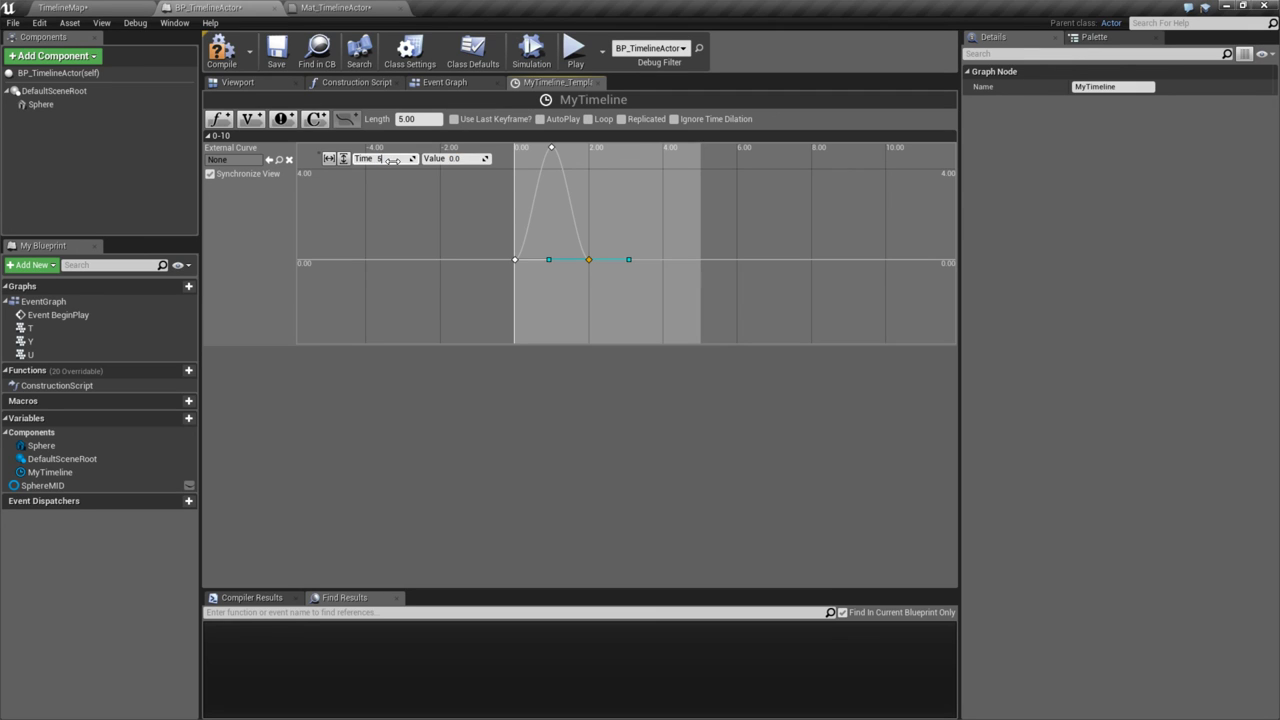
left_click(538, 211)
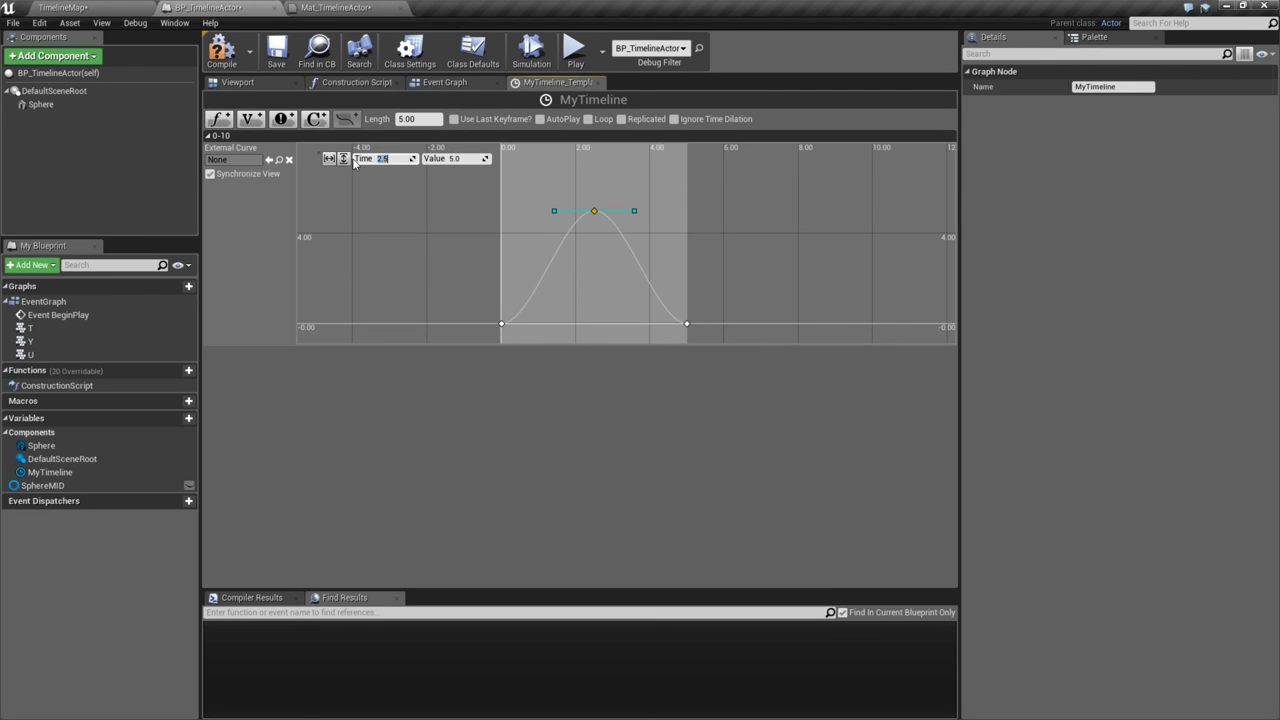
- In the event graph, connect Get Timeline Length's Return Value to MyTimeline's New Time input and save the blueprint
left_click(437, 83)
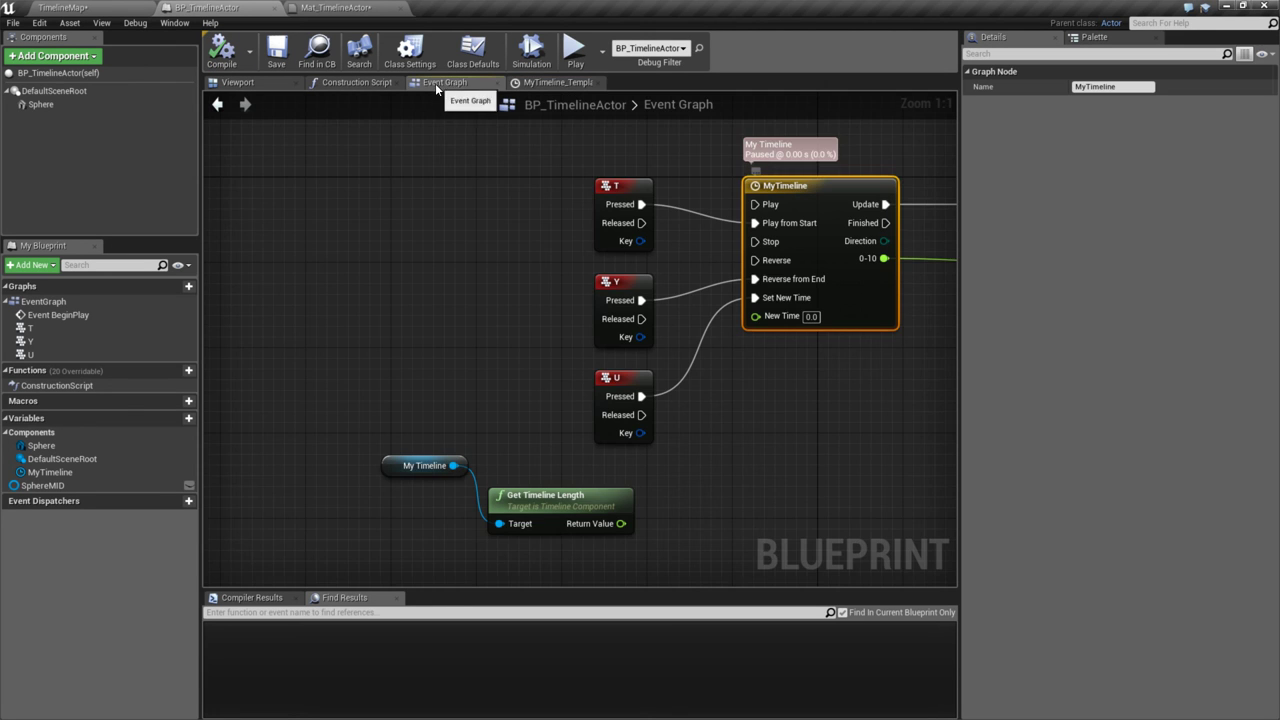
mouse_move(560, 430)
right_mouse_down()
mouse_move(534, 394)
mouse_move(561, 432)
right_mouse_up()
left_click_drag(596, 478, 738, 270)
right_click_drag(572, 432, 552, 431)
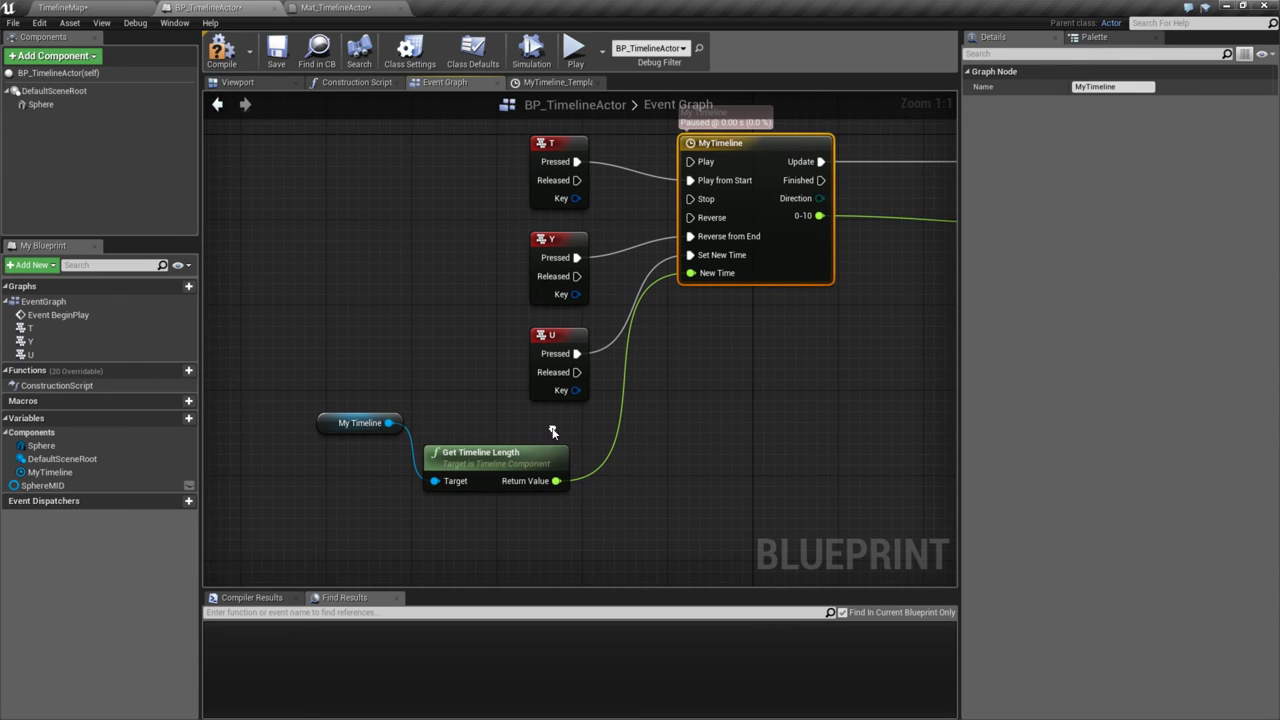
left_click(277, 50)
- Preview the level twice to test the U event jumping to the timeline's end, ending each preview
left_click(575, 50)
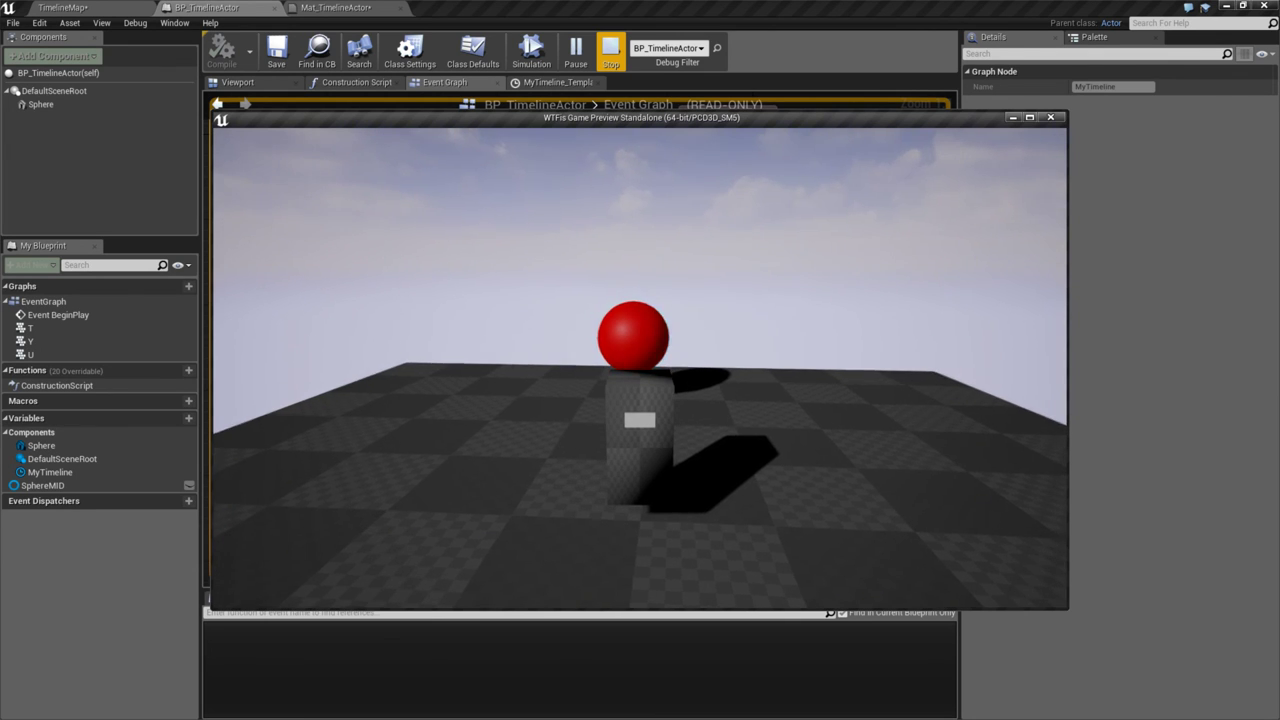
key("Escape")
left_click(575, 50)
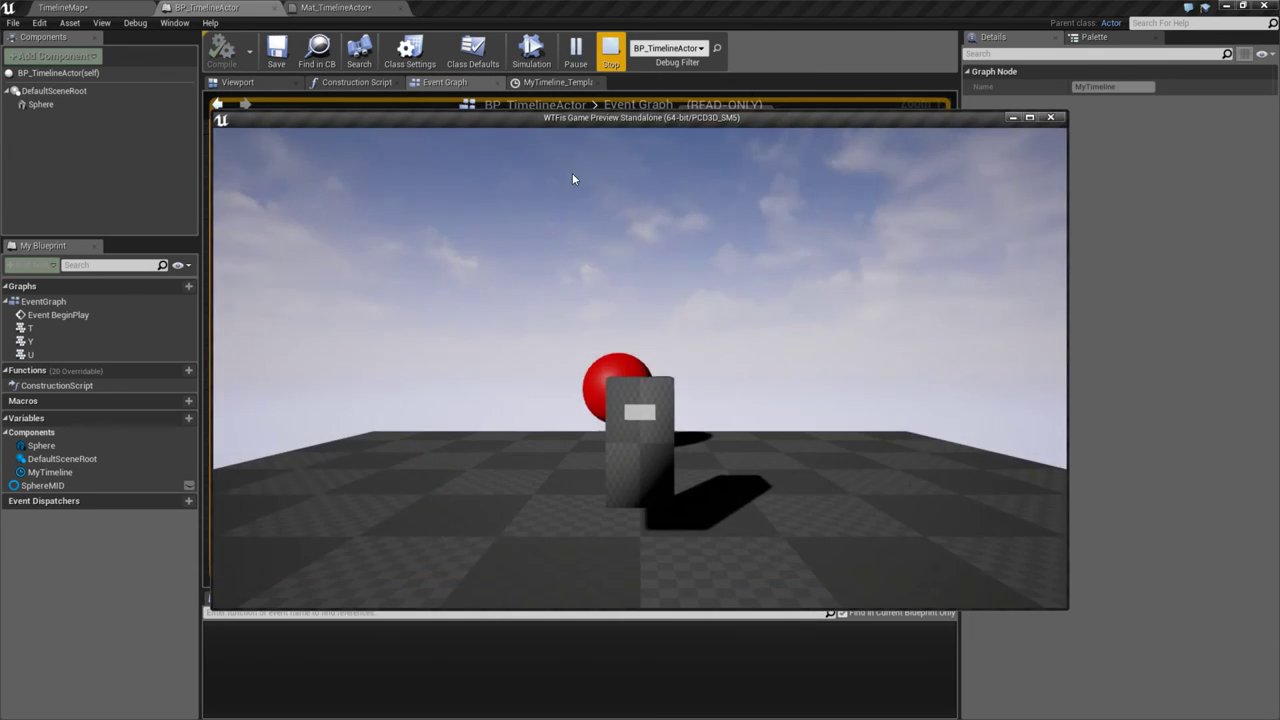
left_click(587, 341)
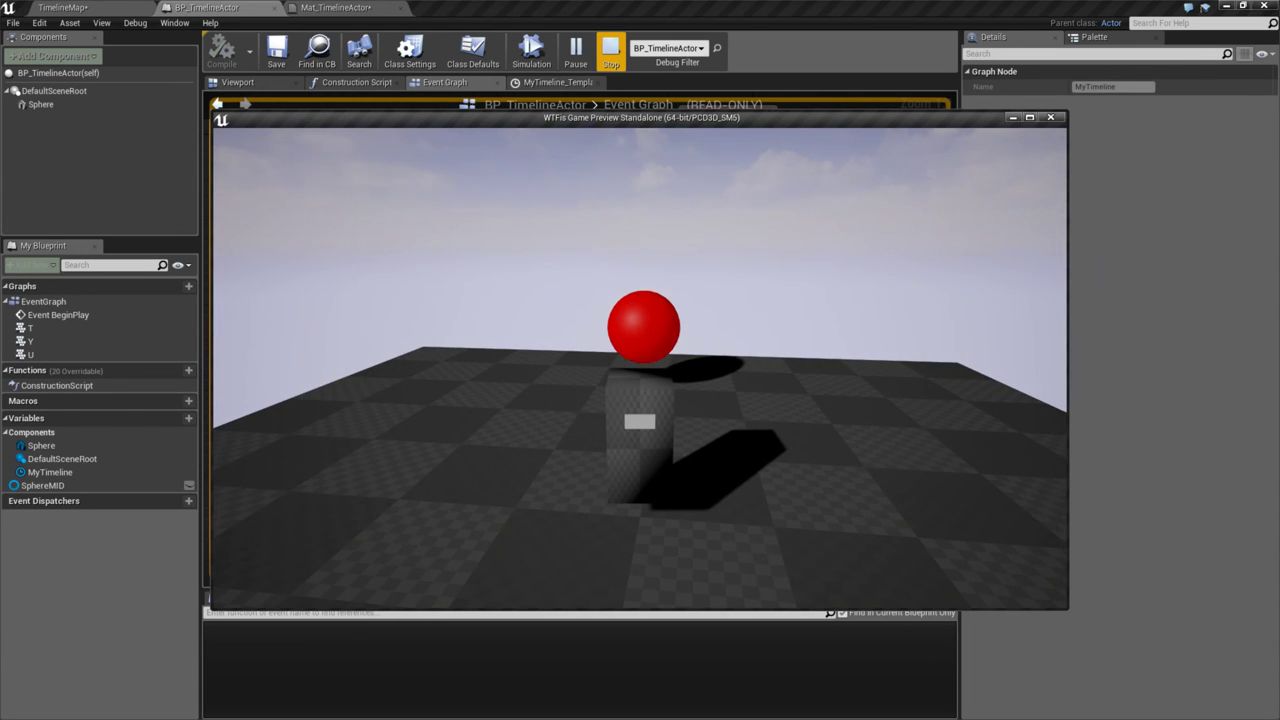
key("Escape")
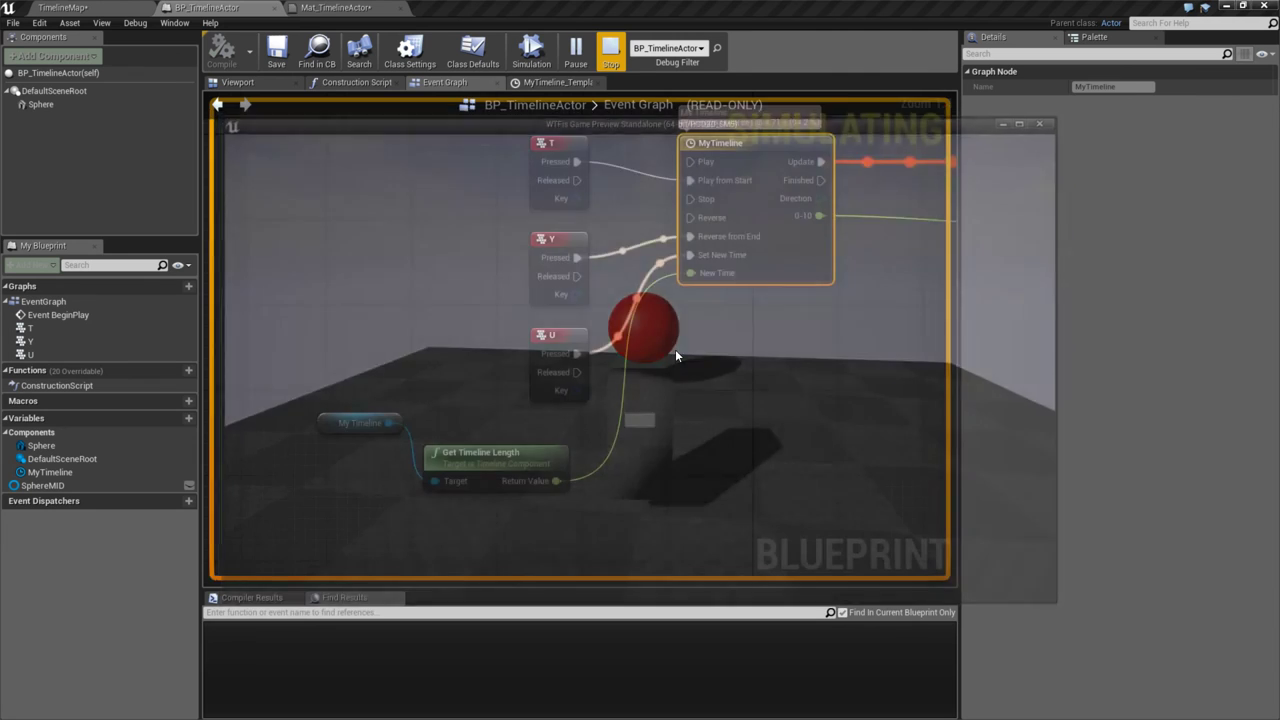
- Move the MyTimeline reference and Get Timeline Length nodes close together just below the U event, and save the blueprint
left_click(558, 340)
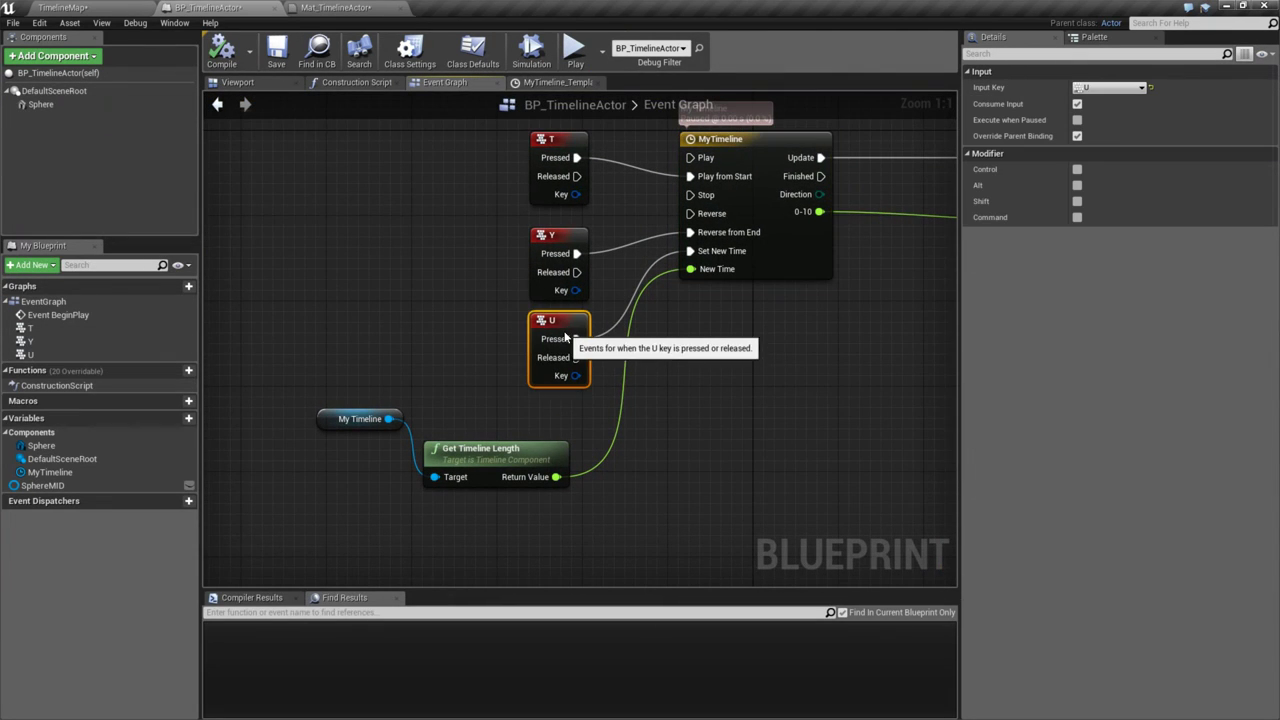
left_click(390, 407)
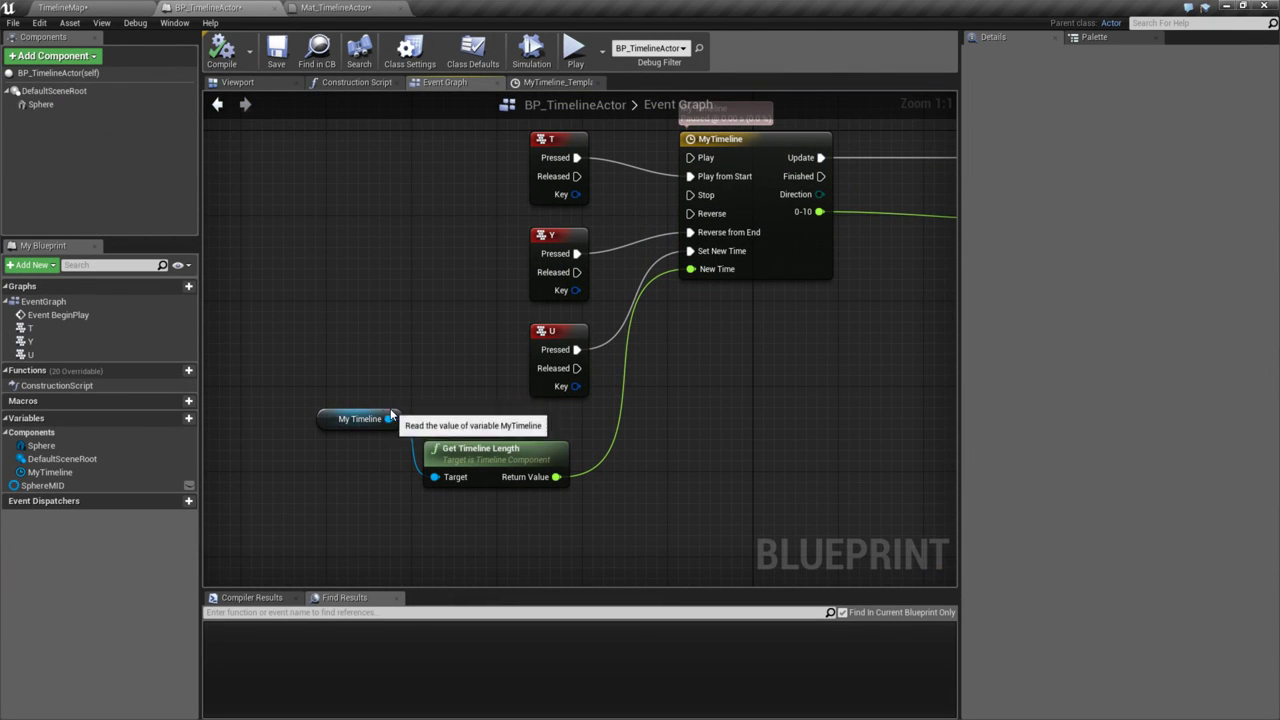
left_click_drag(391, 410, 401, 475)
left_click_drag(380, 413, 478, 480)
left_click_drag(514, 447, 533, 418)
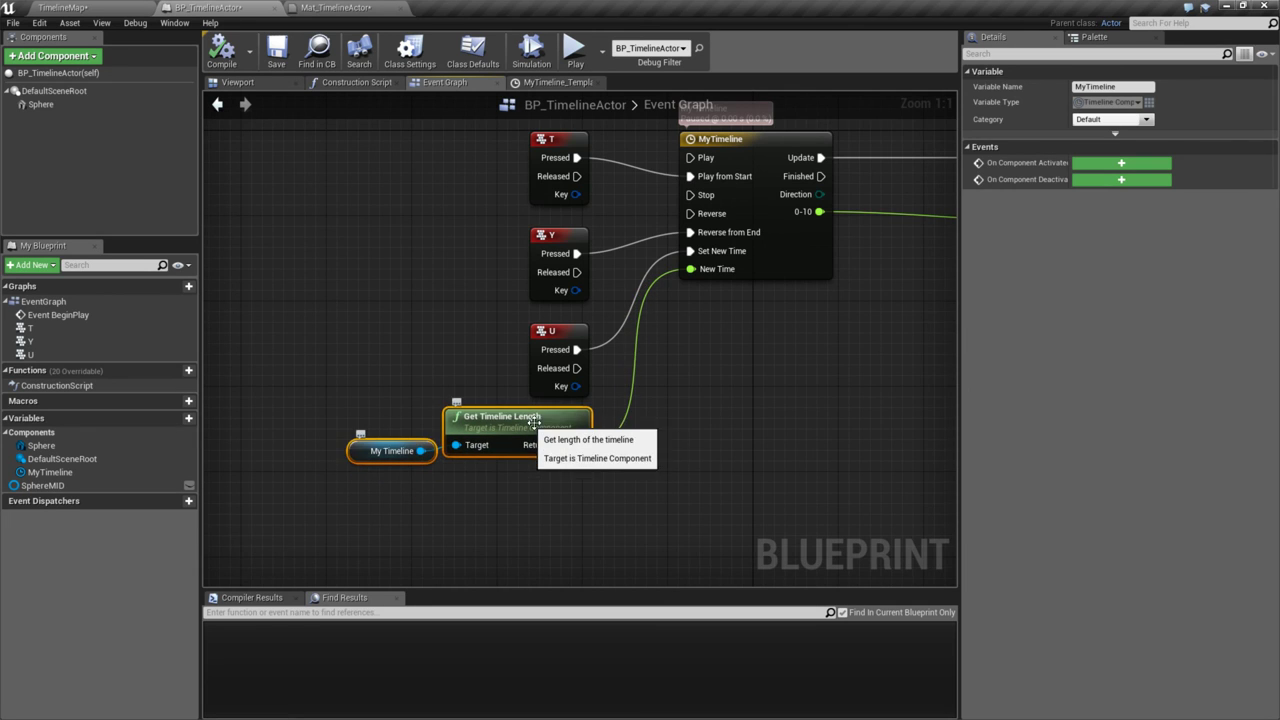
left_click(752, 405)
right_click_drag(757, 404, 671, 466)
left_click(275, 55)
- Attach an Equal (Enum) node to MyTimeline's Direction output, check its Forward and Backward options, and delete the node
right_click_drag(737, 392, 640, 415)
left_click_drag(637, 279, 715, 384)
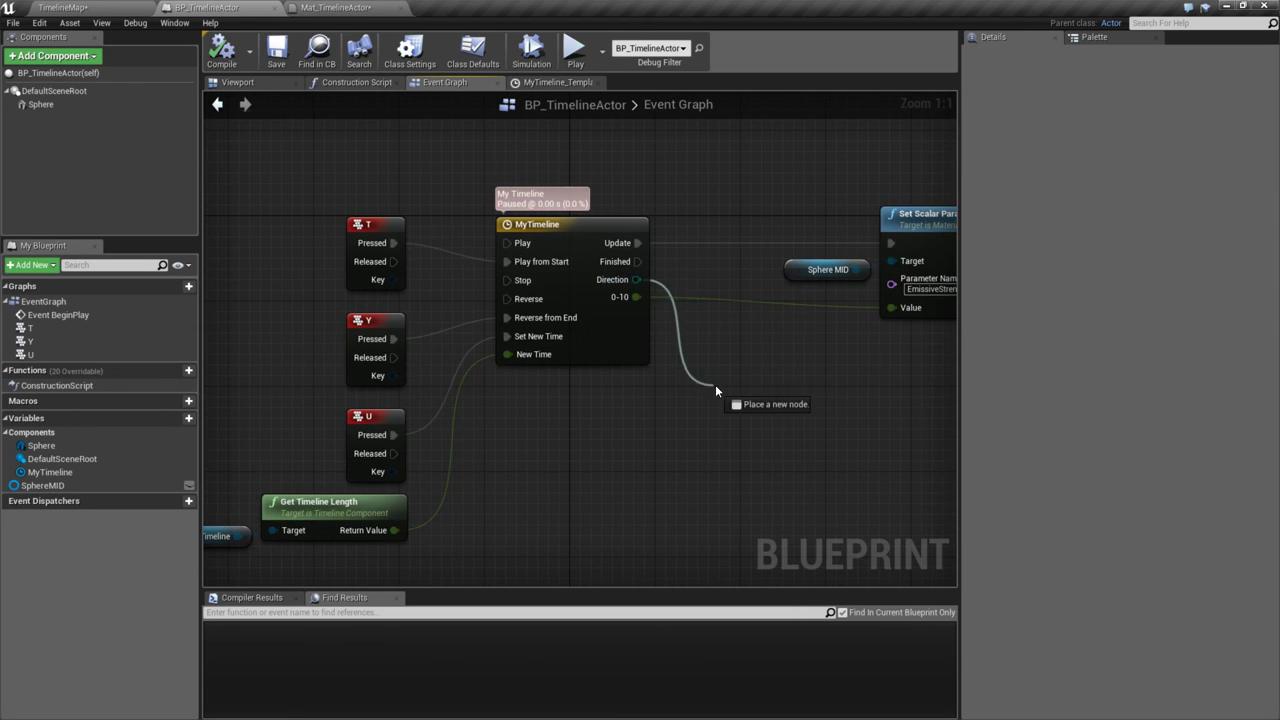
left_click(719, 514)
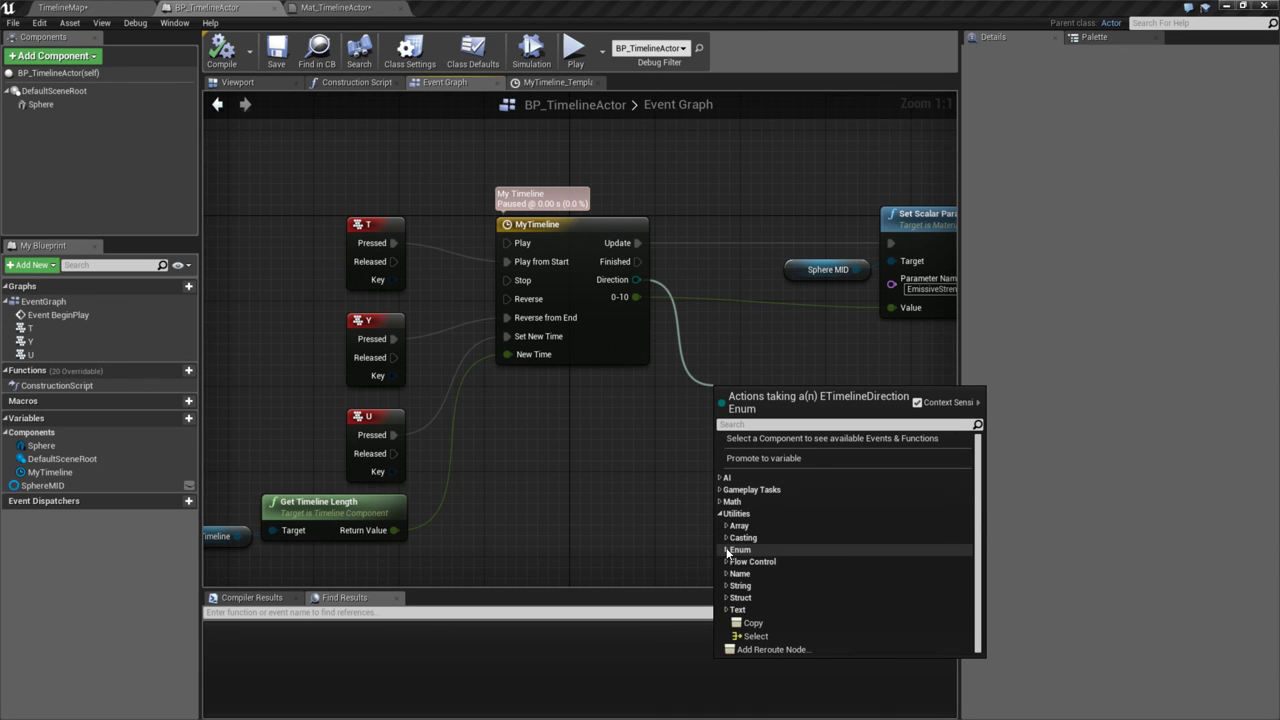
left_click(737, 549)
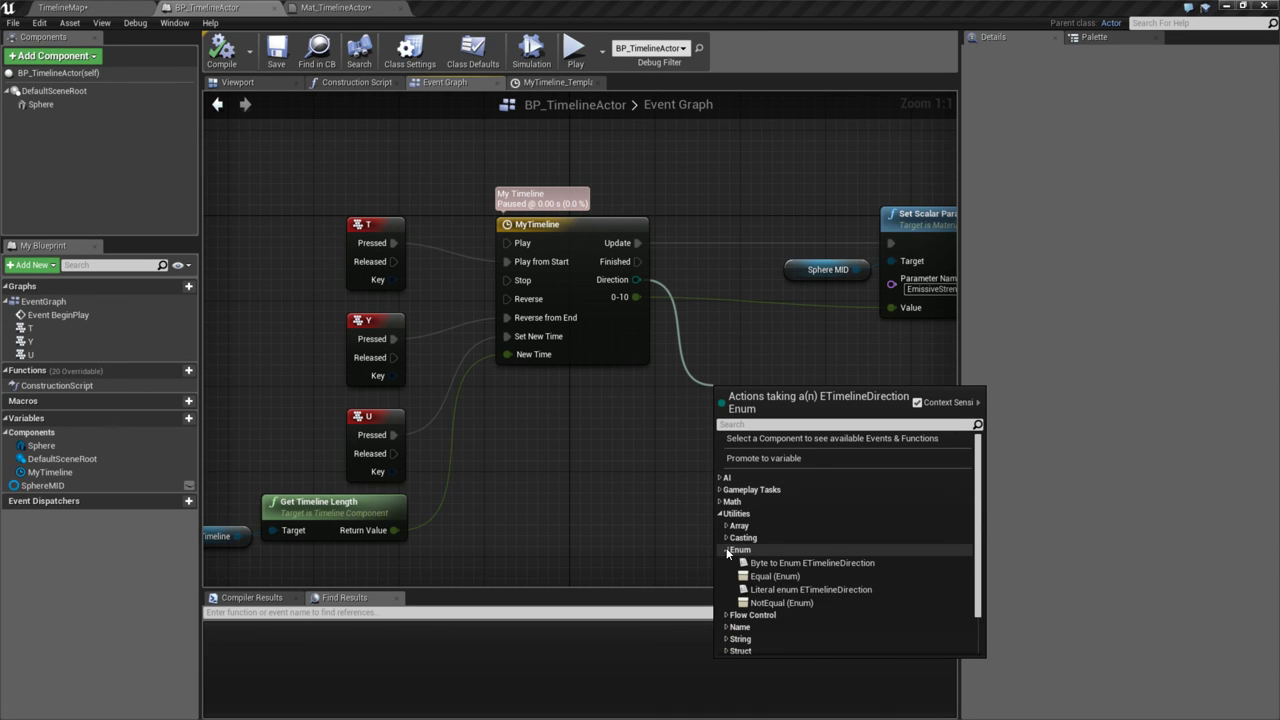
left_click(770, 576)
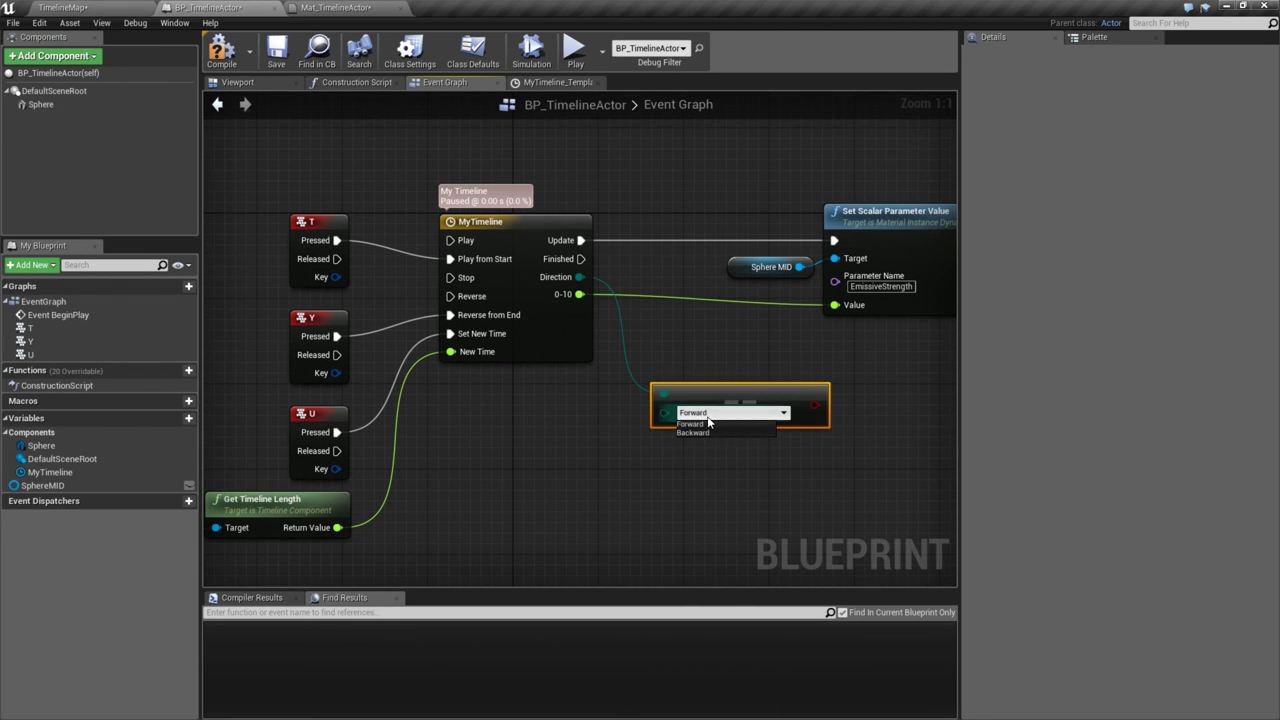
left_click(669, 362)
left_click_drag(669, 362, 715, 466)
key("Delete")
right_click_drag(598, 393, 653, 397)
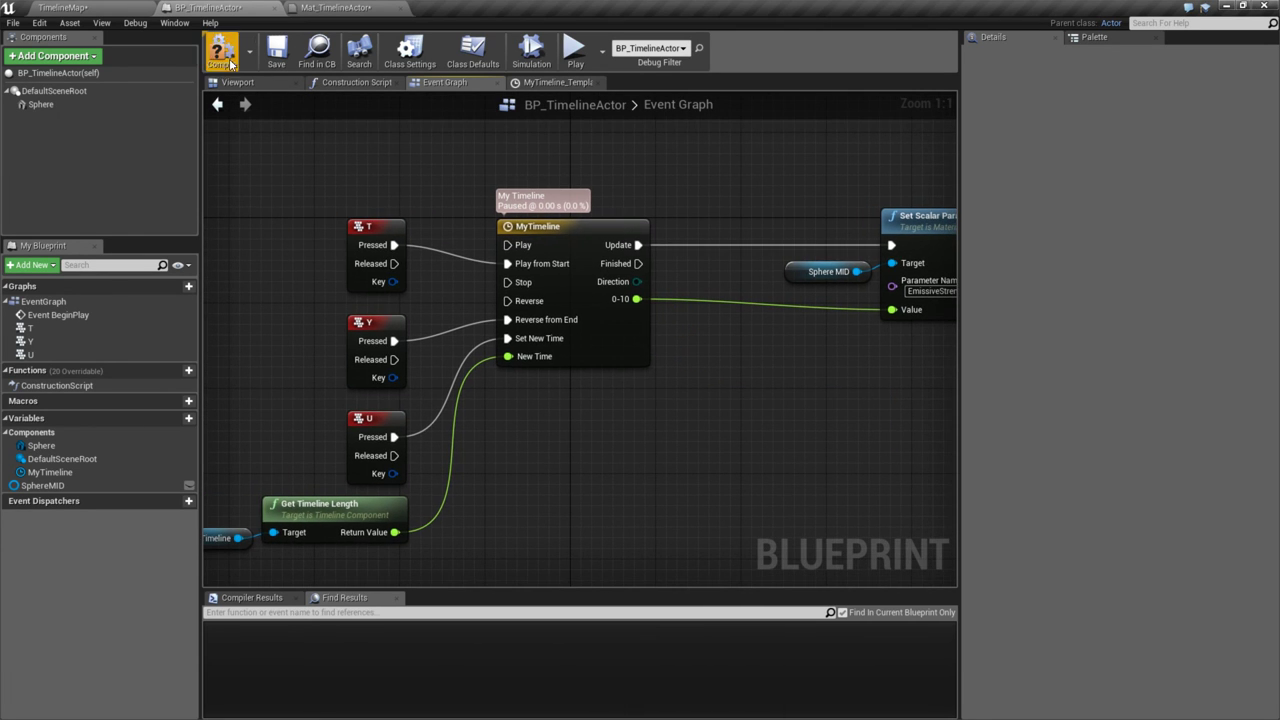
- Add a Print String node below MyTimeline, executed from the timeline's Finished output
right_click_drag(443, 206, 504, 177)
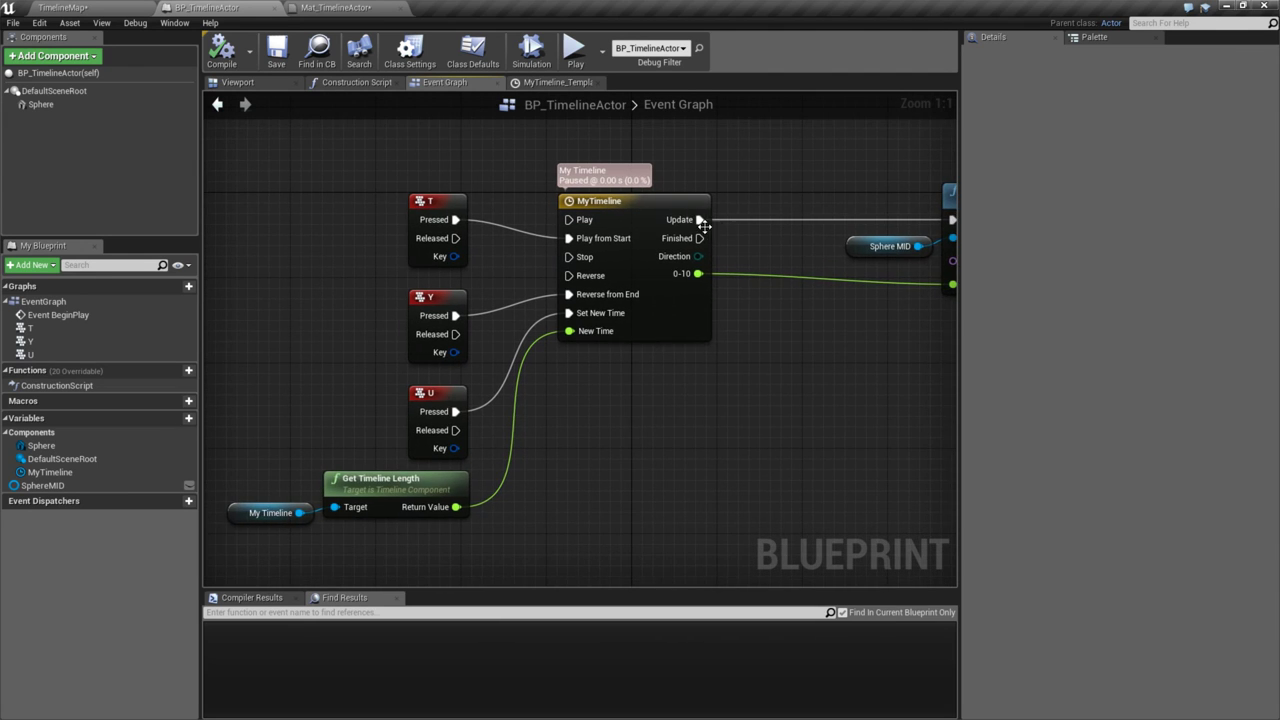
right_click_drag(756, 252, 612, 239)
left_click_drag(558, 225, 678, 479)
type("print stri")
key("Return")
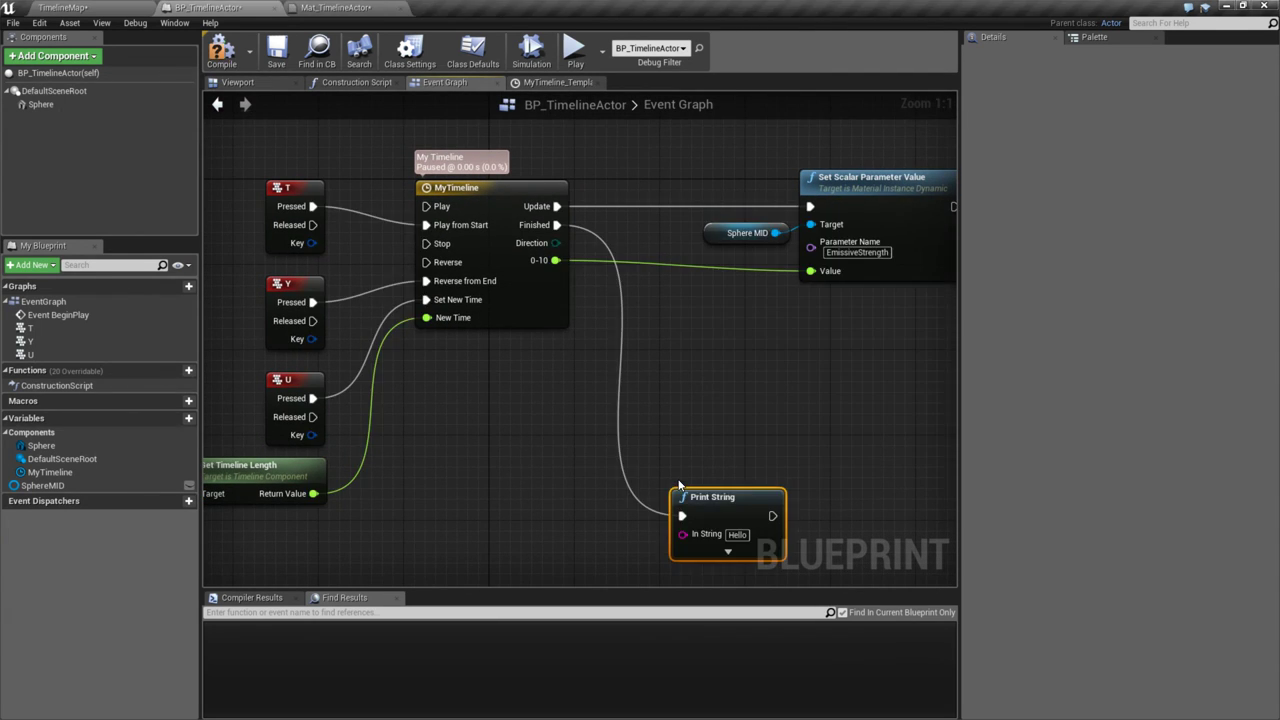
- Connect Get Timeline Length's Return Value to Print String's In String and place the conversion node just before Print String
right_click_drag(754, 443, 810, 403)
left_click_drag(376, 451, 768, 421)
left_click_drag(511, 446, 698, 476)
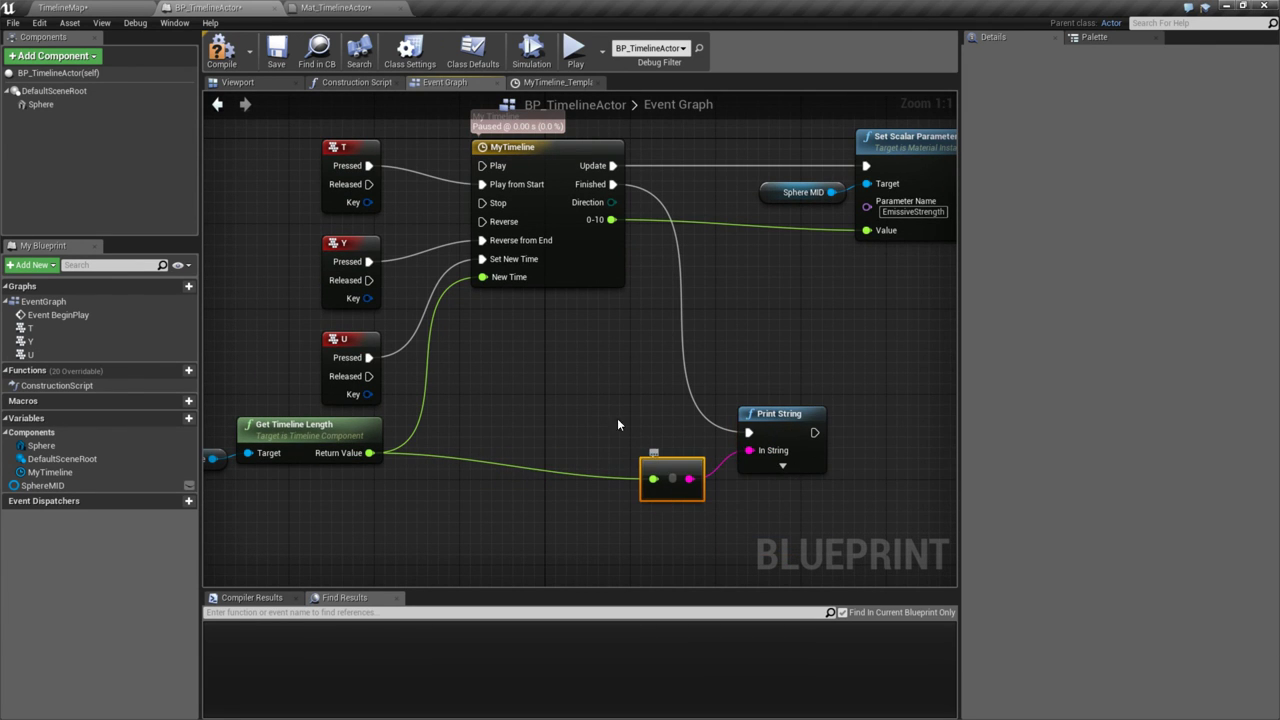
- Preview the level twice to check the string printed when the timeline finishes, ending each preview
left_click(578, 66)
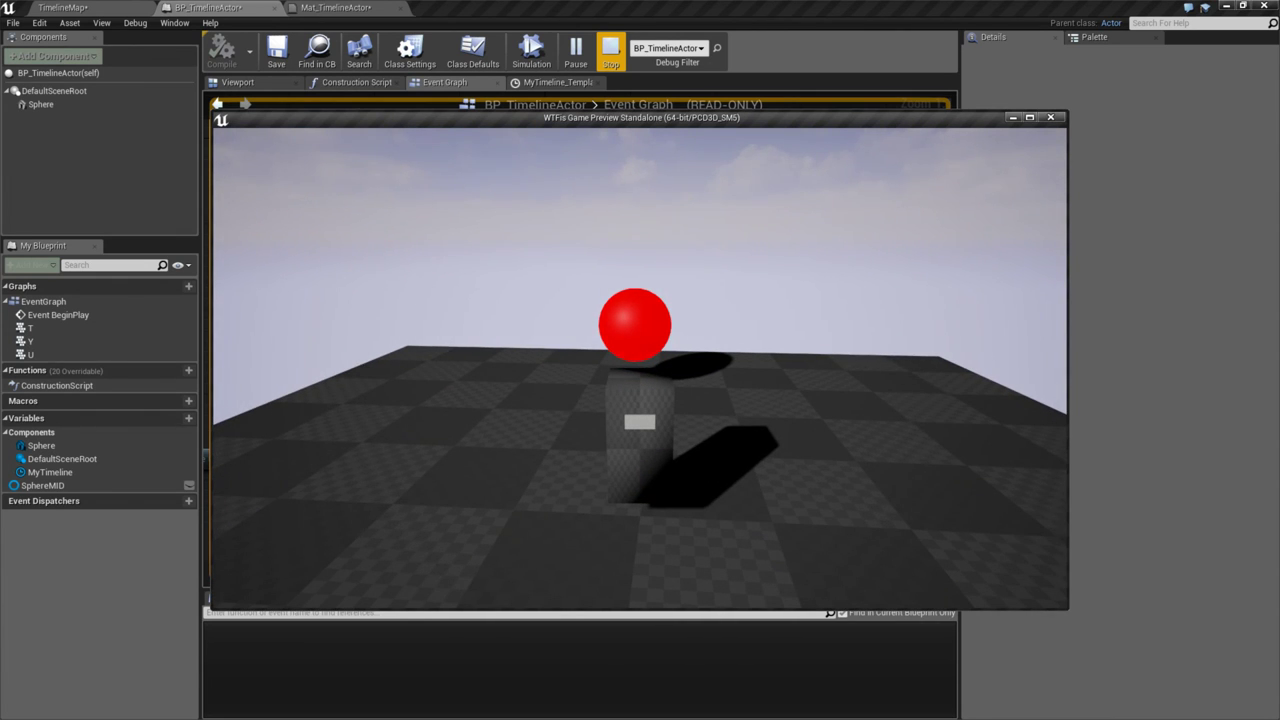
key("Escape")
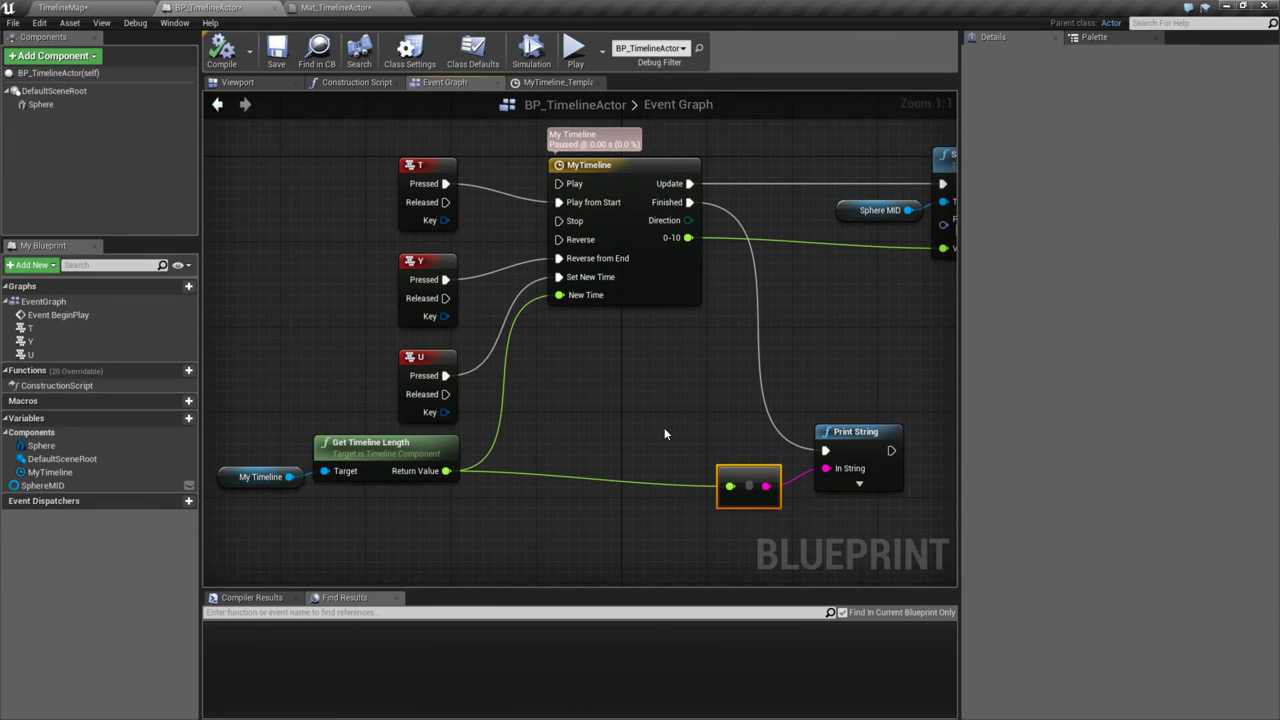
right_click_drag(671, 380, 709, 383)
left_click(575, 50)
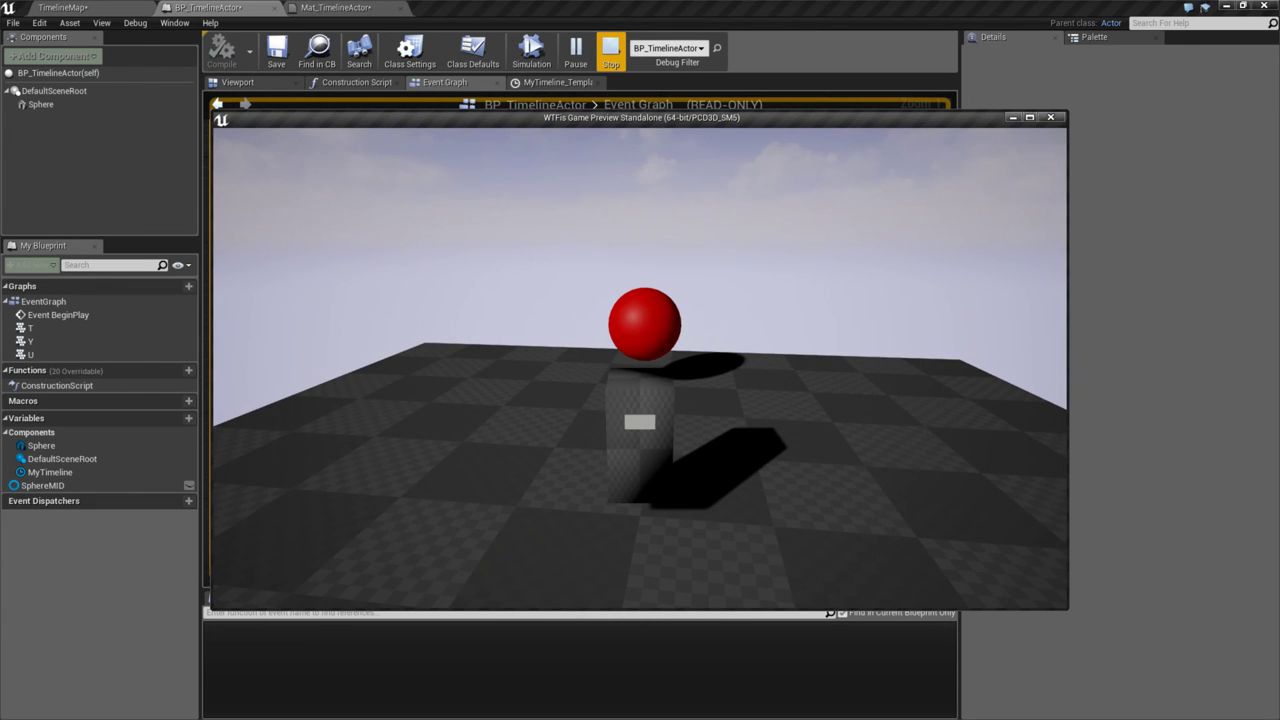
key("Escape")
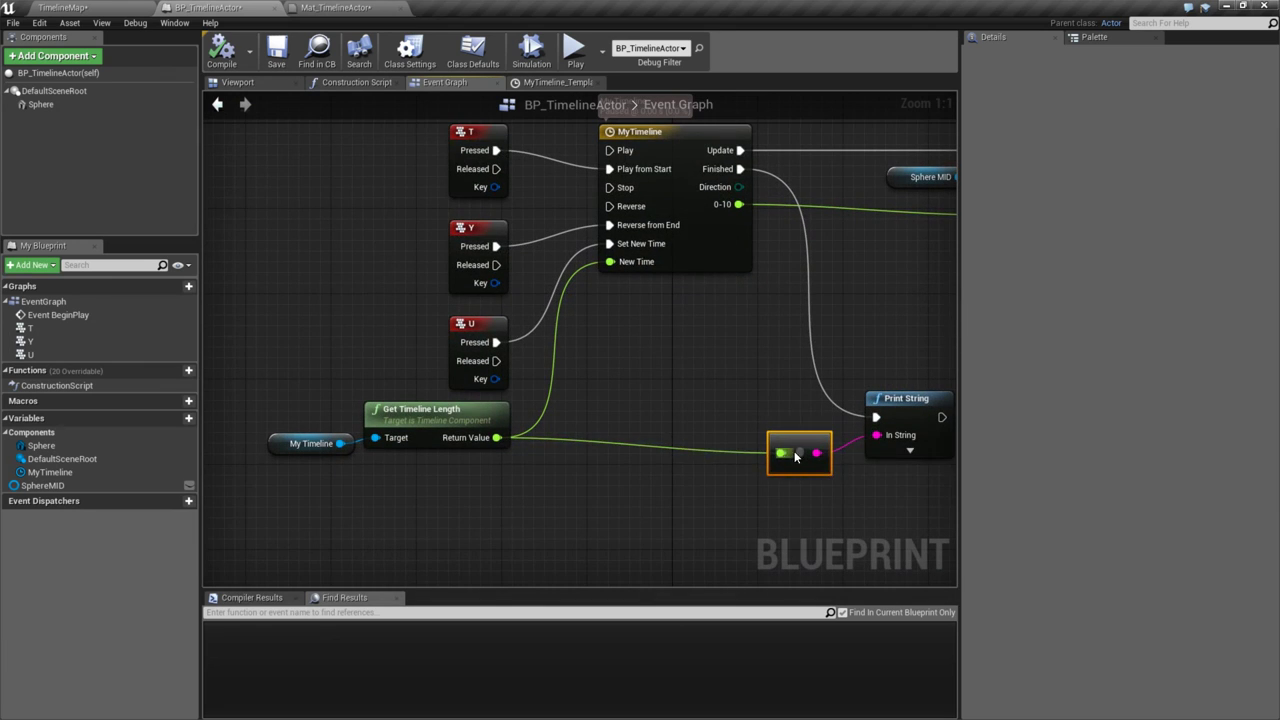
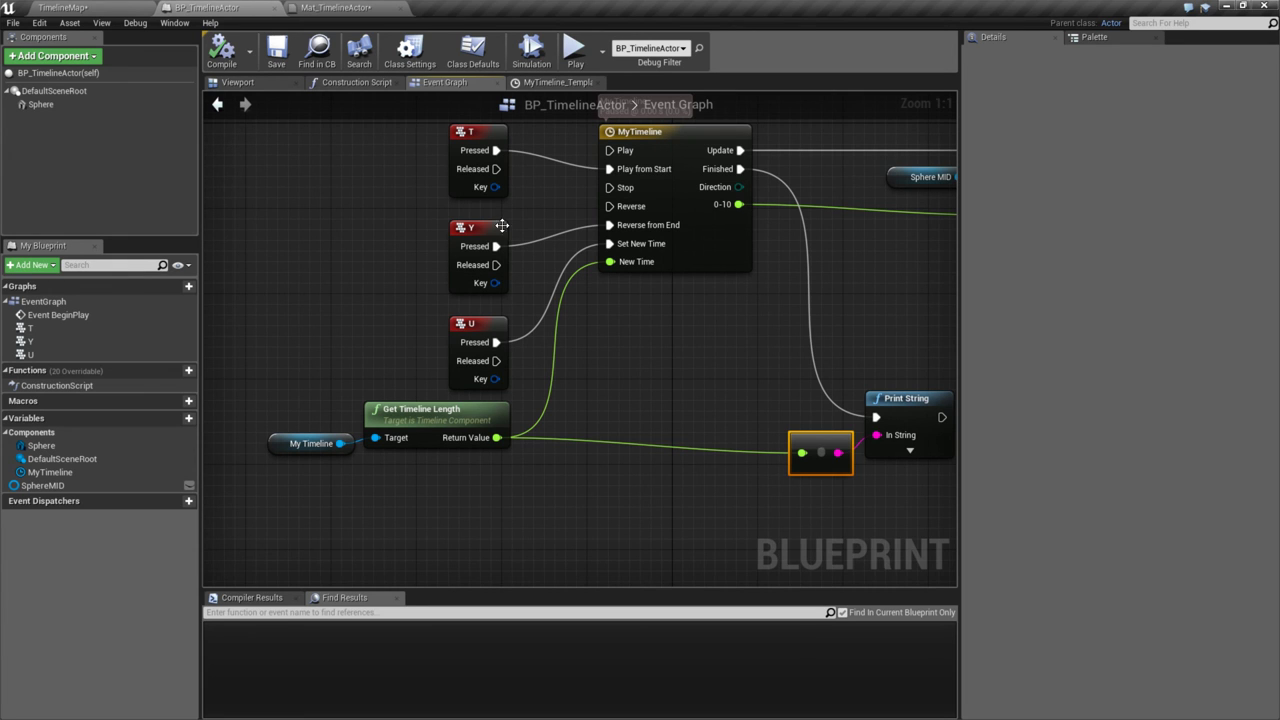
right_click_drag(567, 623, 599, 396)
right_click(599, 396)
type("desa")
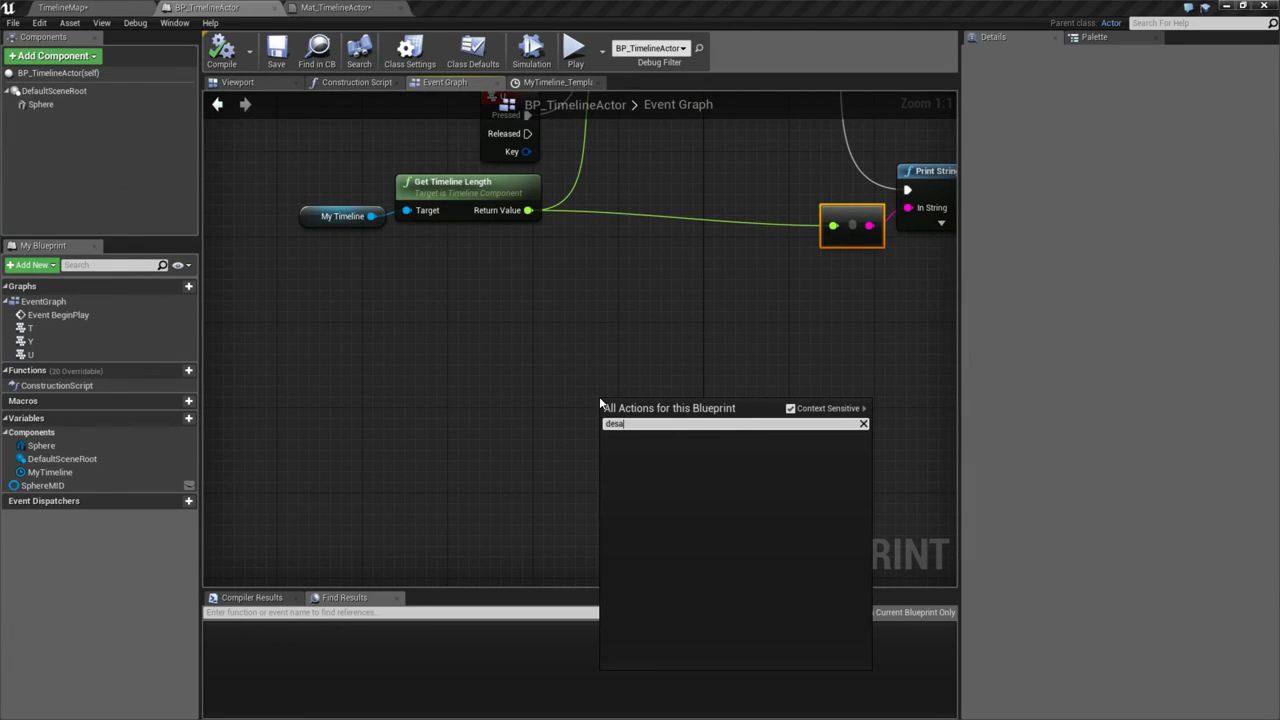
type("tu")
left_click(790, 408)
left_click(741, 378)
right_click_drag(626, 354, 649, 412)
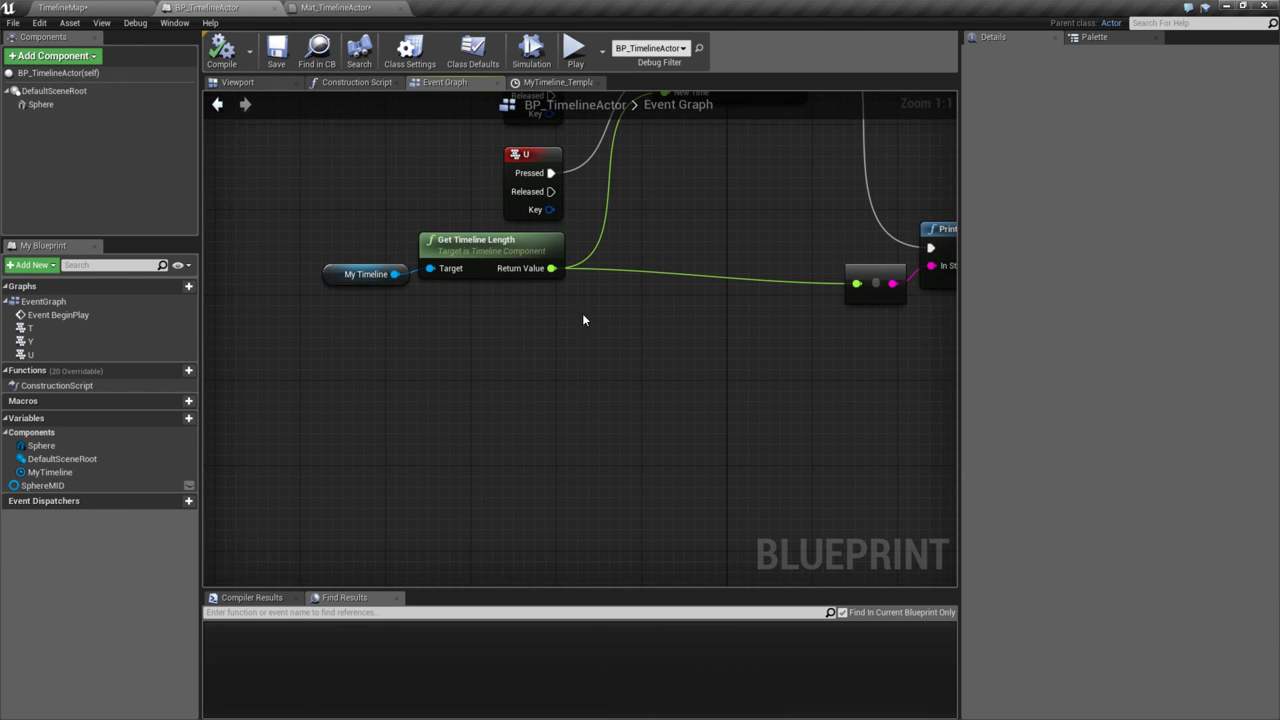
- Switch to the Mat_TimelineActor material and place a Desaturation node below the EmissiveStrength parameter
left_click(111, 7)
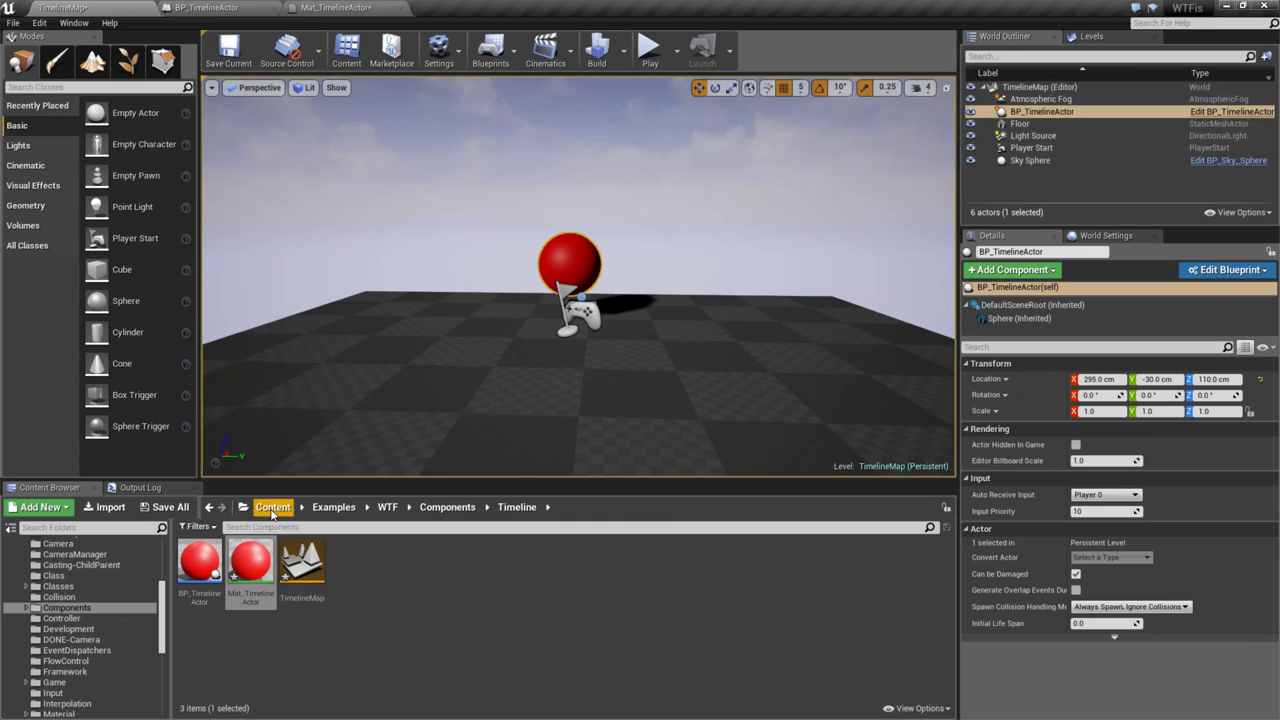
left_click(205, 7)
left_click(340, 7)
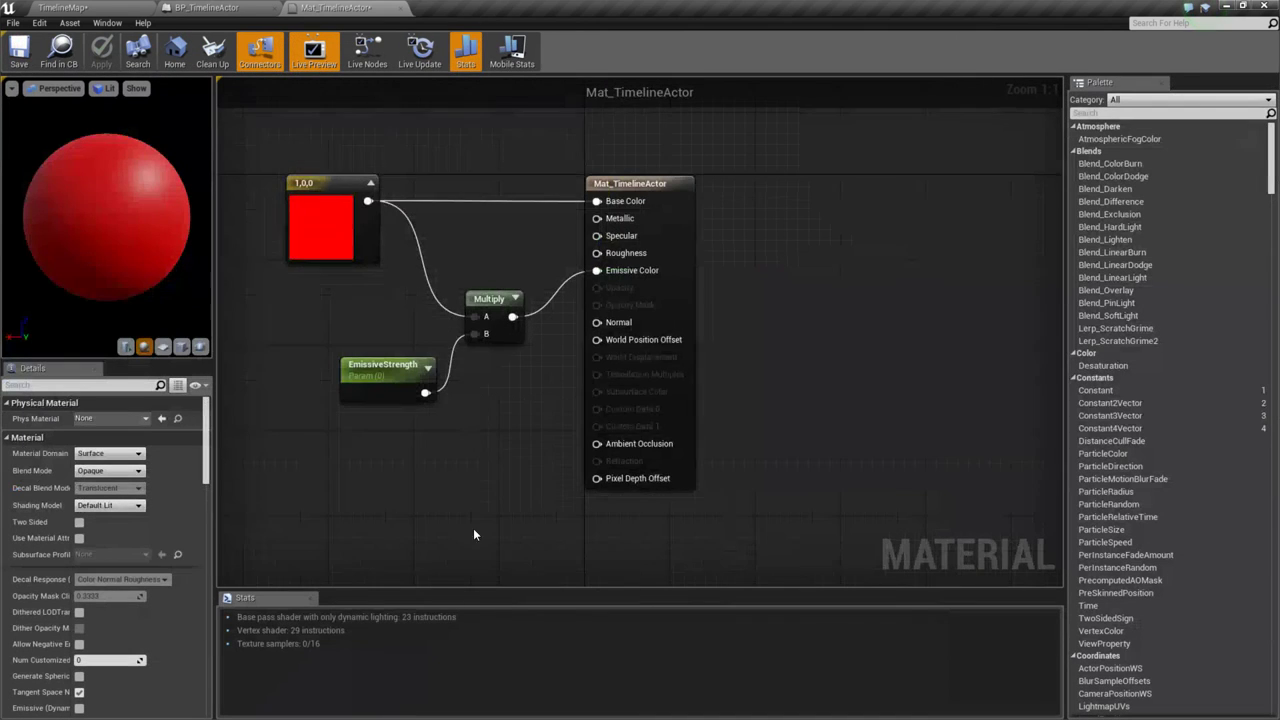
right_click(466, 450)
type("satu")
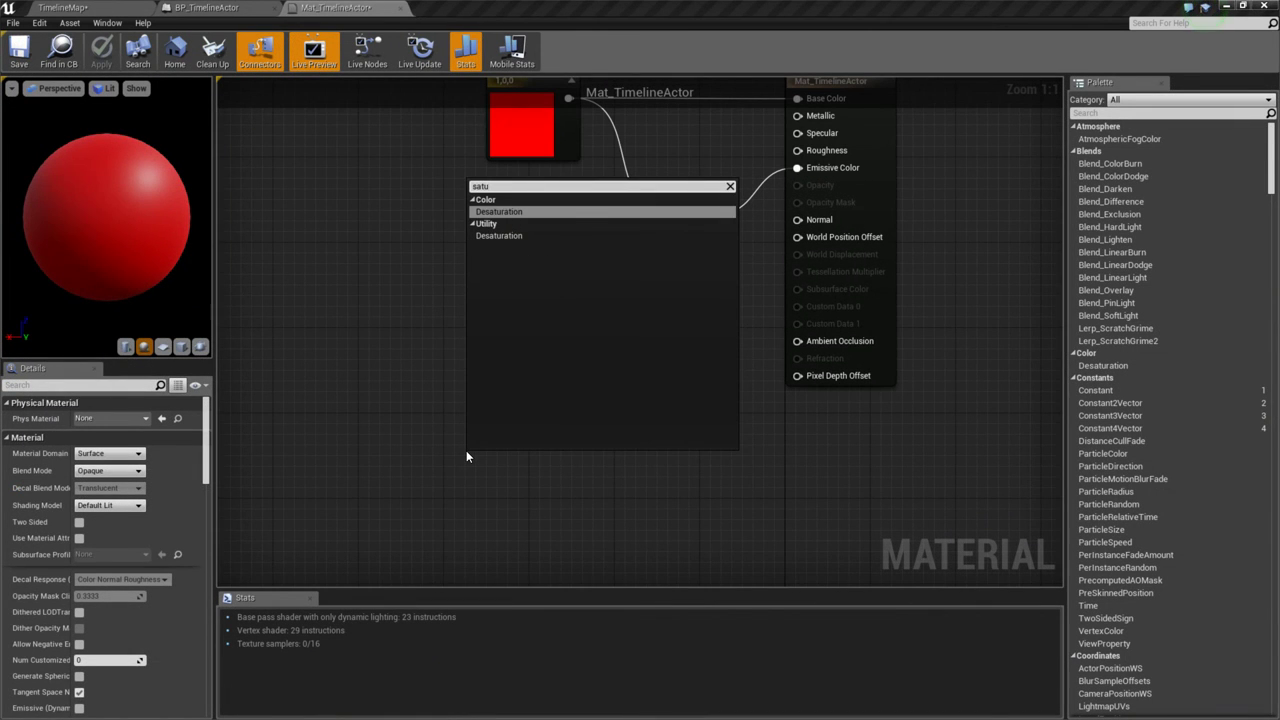
key("Return")
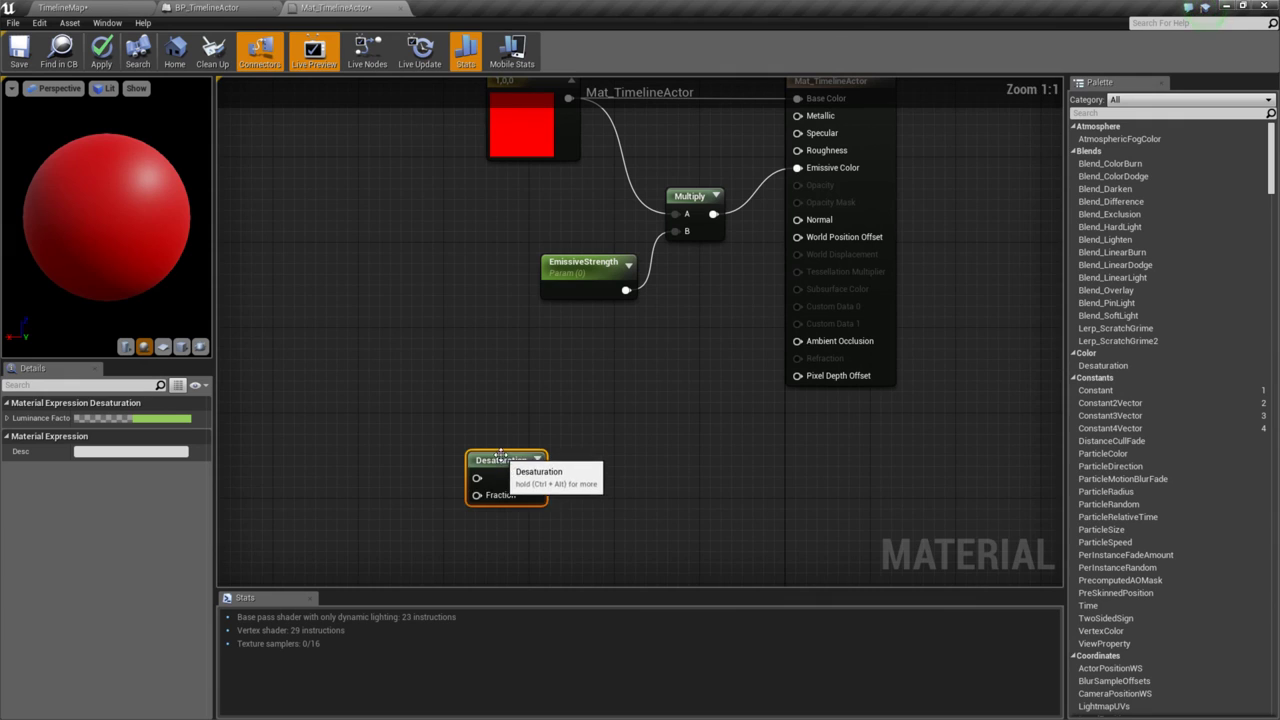
left_click_drag(502, 456, 543, 408)
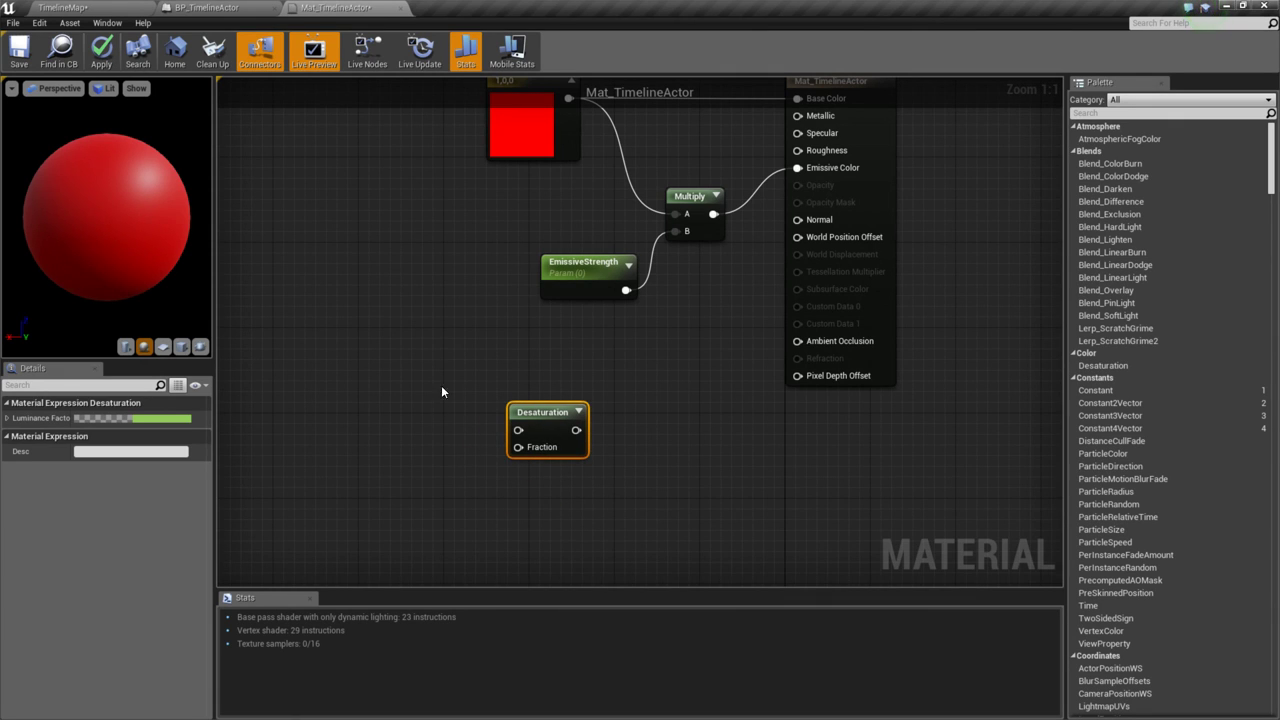
right_click_drag(557, 412, 632, 410)
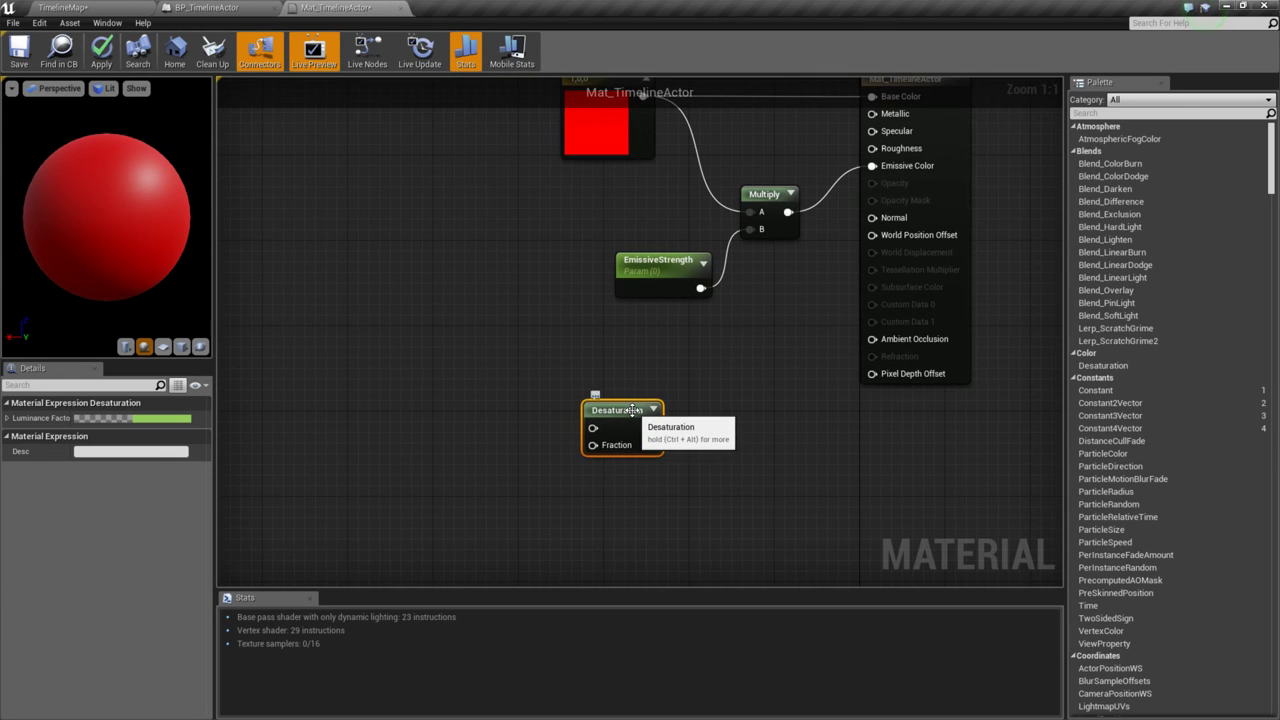
left_click(517, 393)
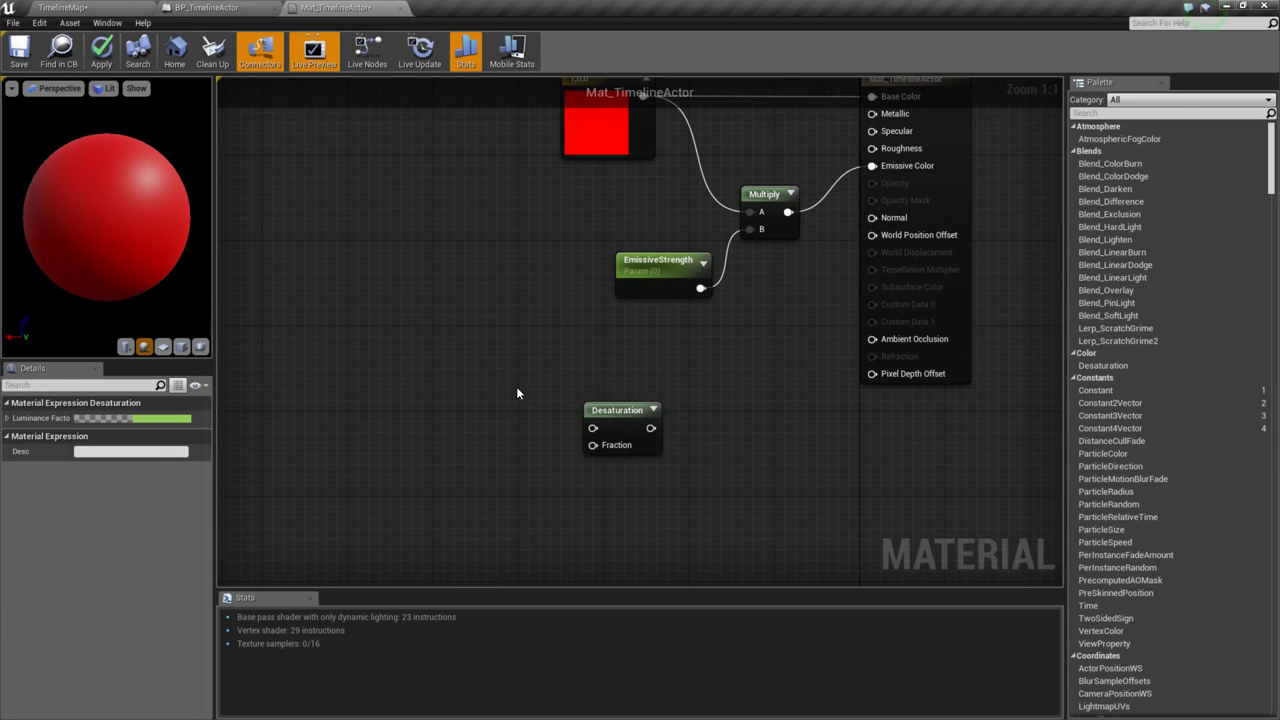
left_click_drag(517, 388, 634, 477)
left_click(630, 477)
left_click(597, 409)
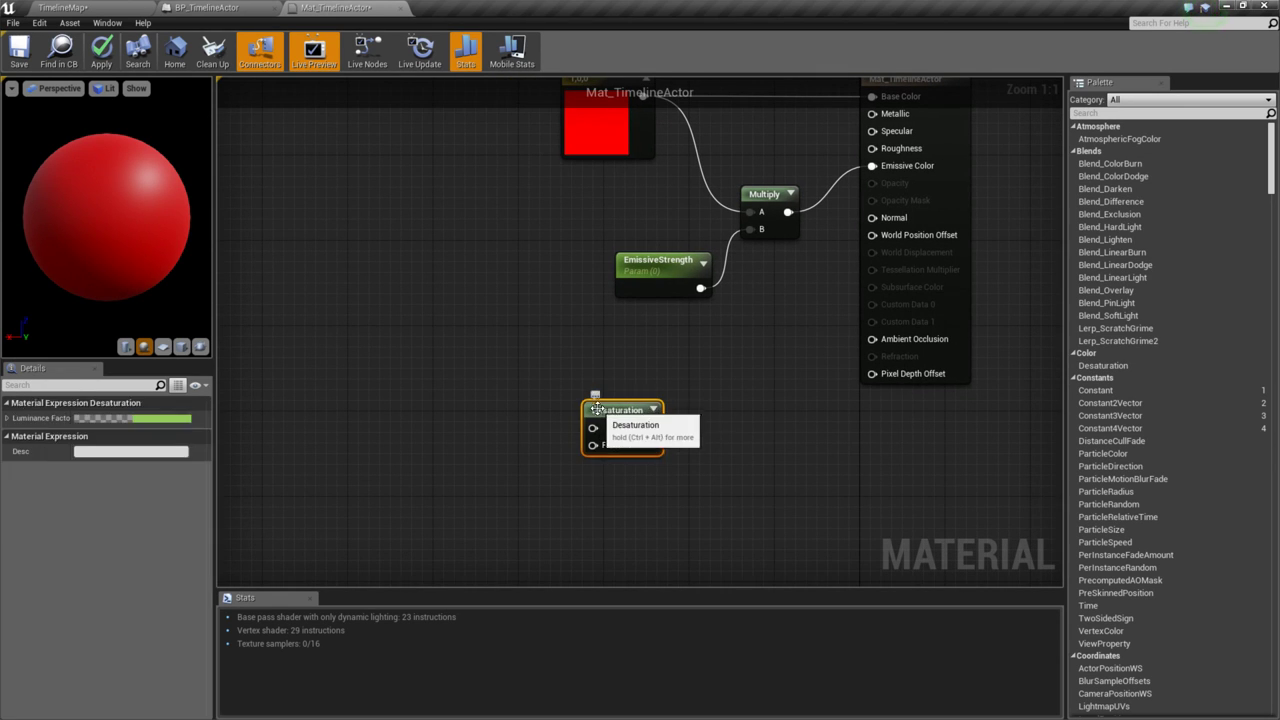
right_click_drag(509, 414, 549, 414)
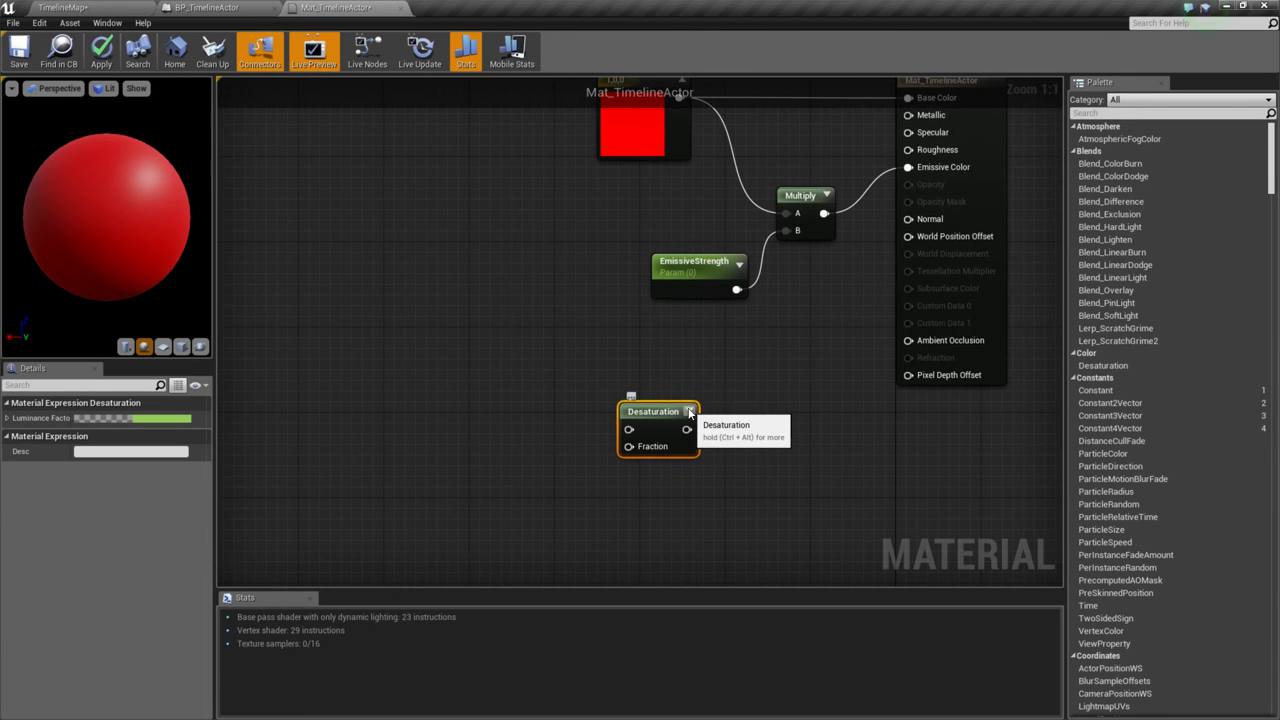
left_click(689, 410)
left_click(734, 411)
left_click_drag(677, 411, 612, 427)
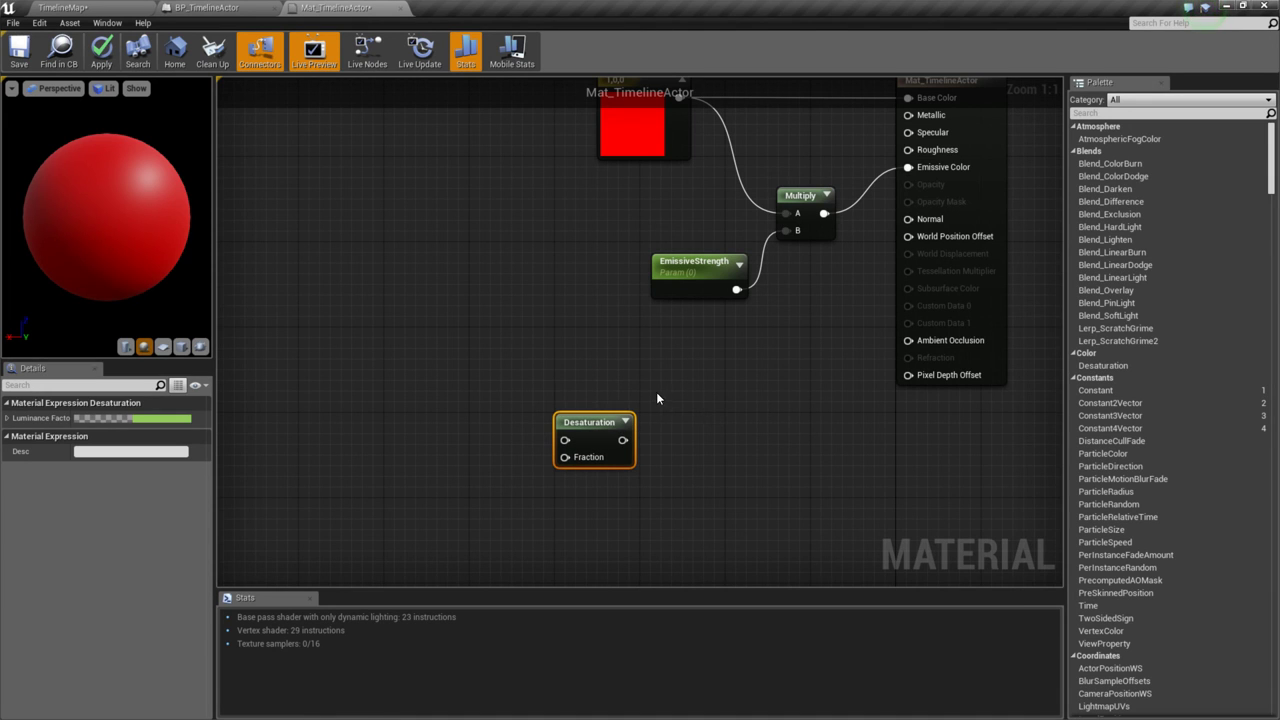
right_click_drag(607, 369, 688, 375)
left_click_drag(601, 372, 781, 466)
right_click_drag(777, 464, 806, 470)
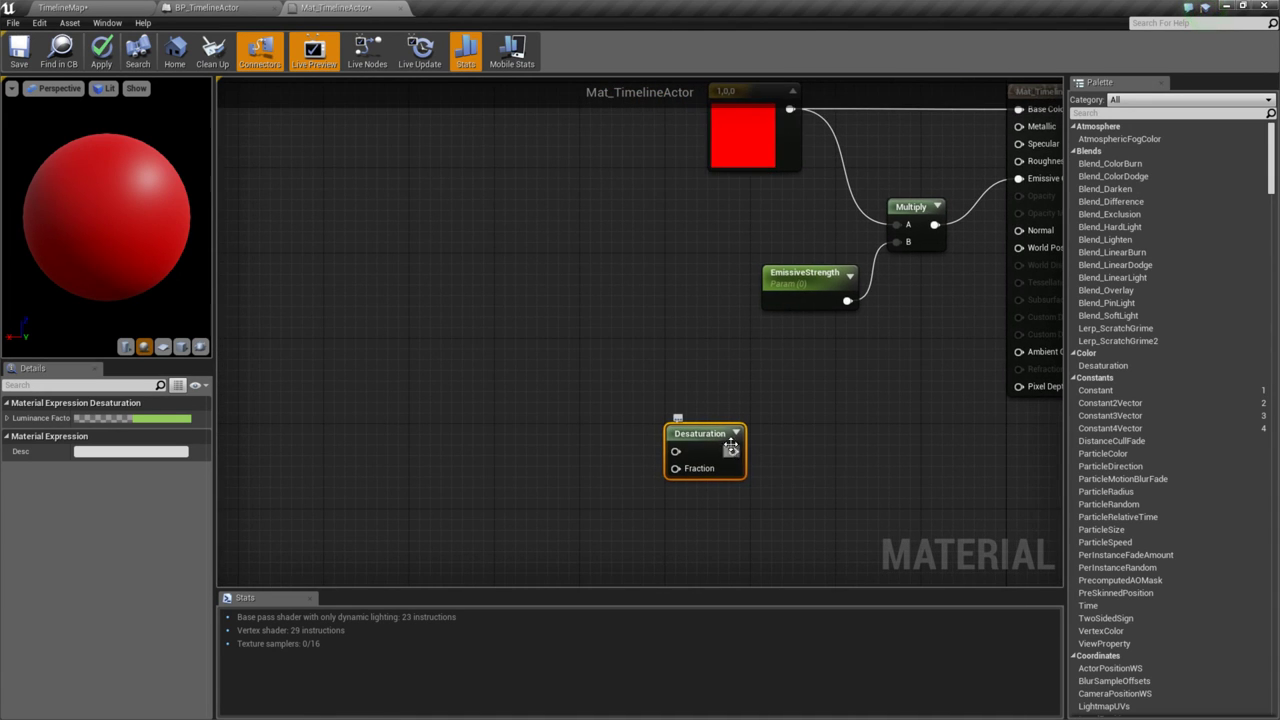
left_click(596, 413)
left_click(689, 434)
right_click_drag(677, 394, 628, 378)
left_click_drag(641, 432, 677, 450)
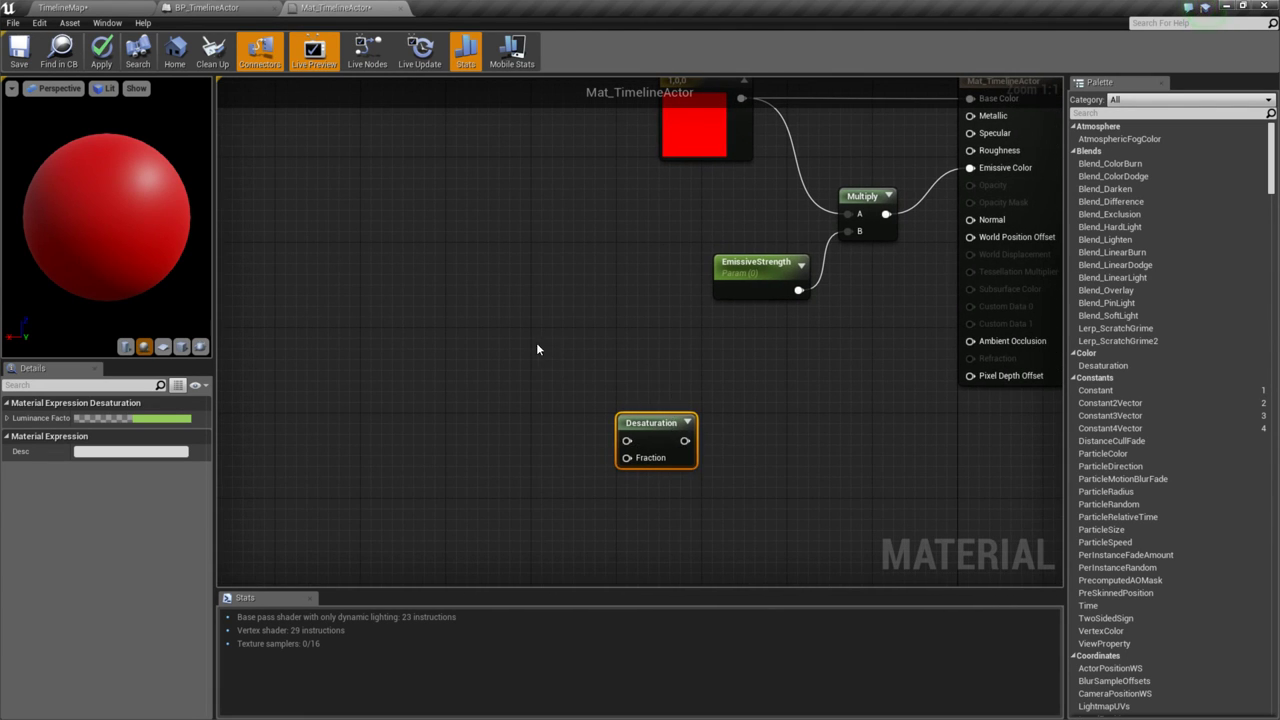
left_click_drag(537, 366, 720, 459)
mouse_move(762, 433)
right_mouse_down()
mouse_move(742, 396)
mouse_move(742, 409)
right_mouse_up()
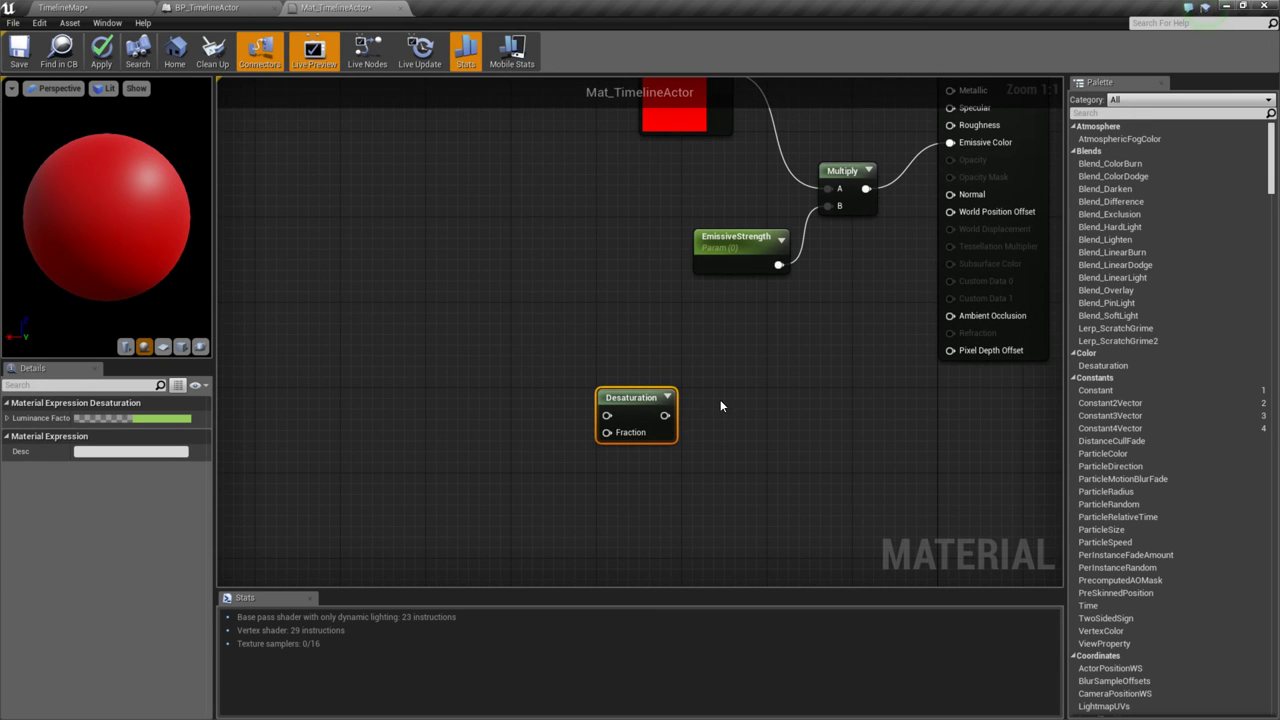
left_click_drag(549, 369, 762, 467)
right_click_drag(547, 370, 609, 382)
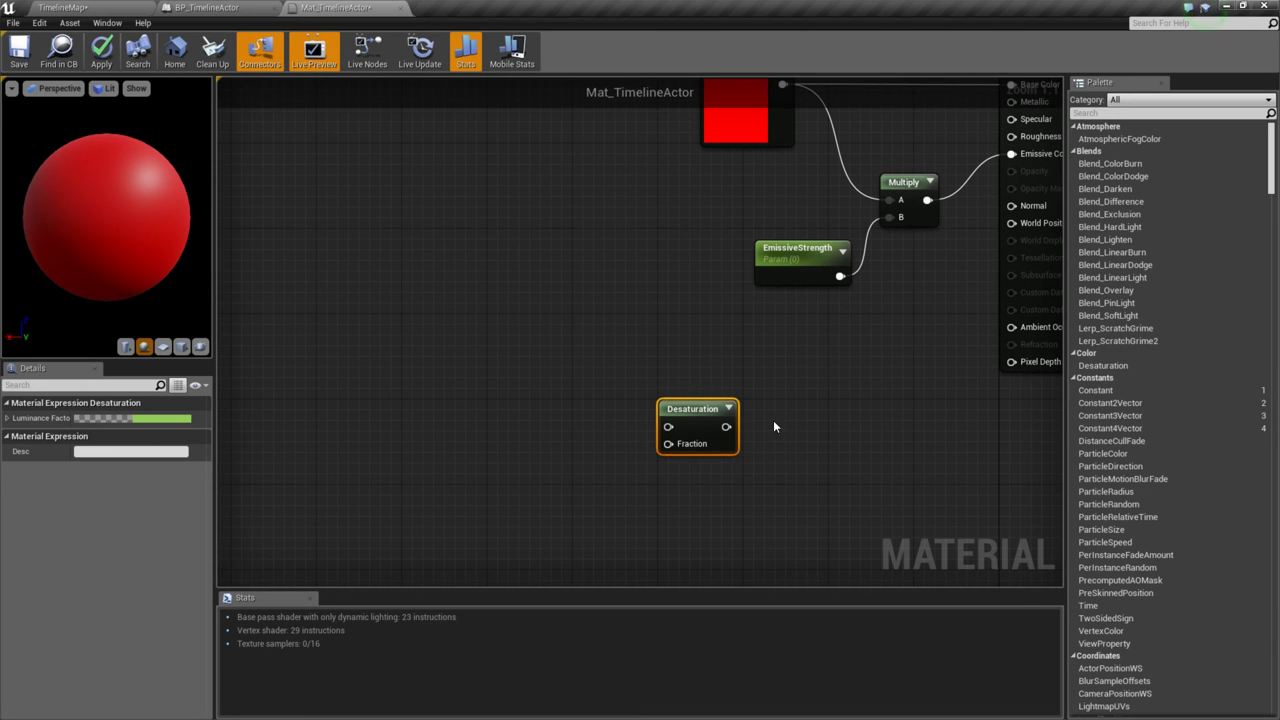
- Delete the Desaturation node and save Mat_TimelineActor
left_click_drag(663, 364, 720, 492)
key("Delete")
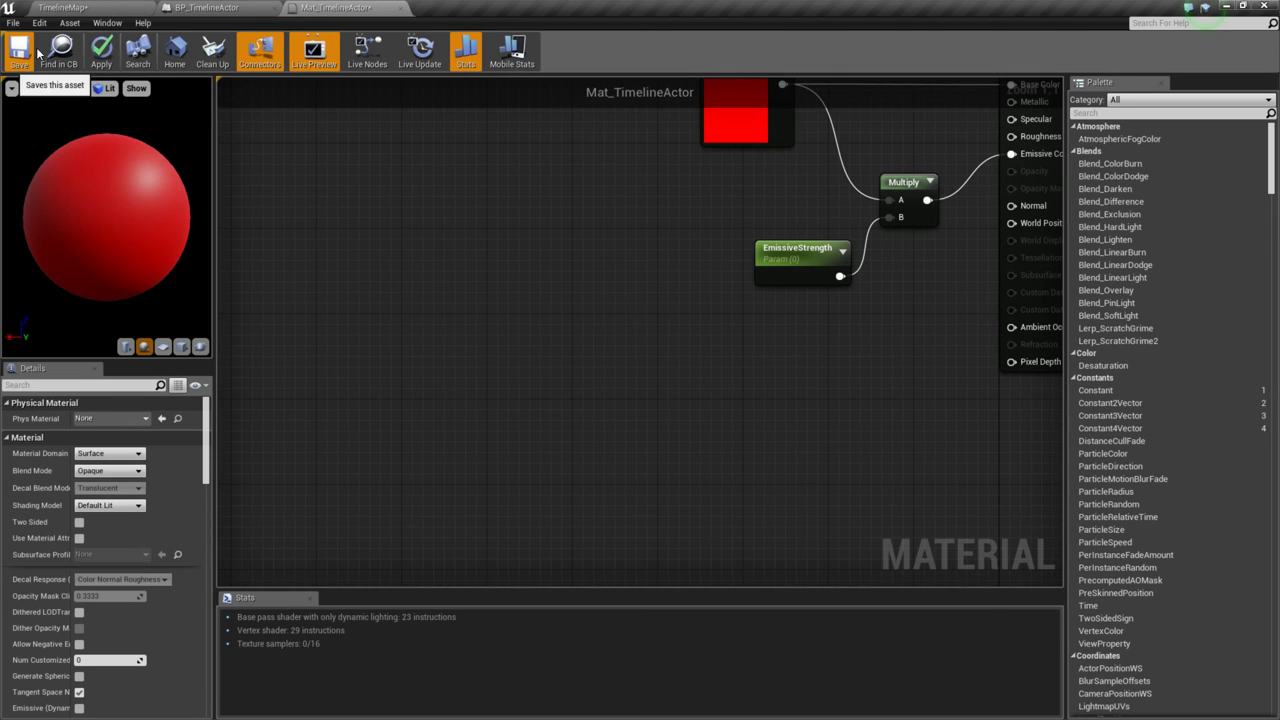
left_click(18, 50)
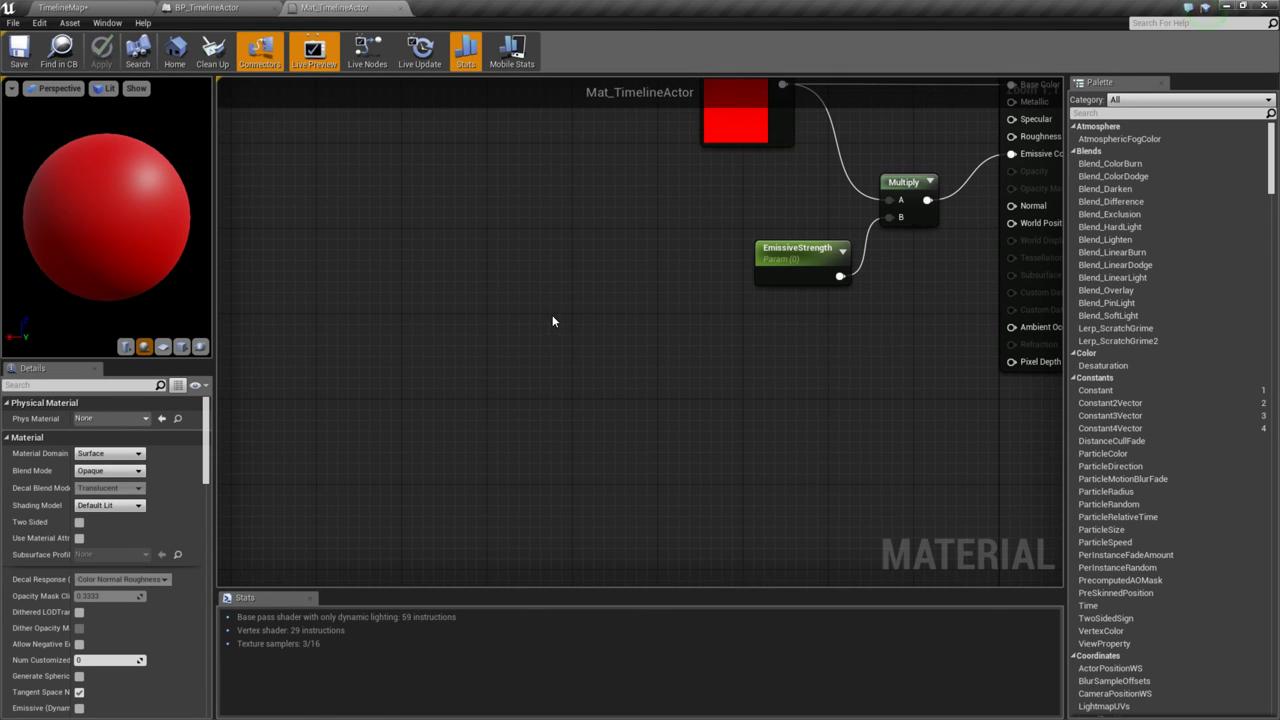
- Close the Mat_TimelineActor material editor to return to BP_TimelineActor
right_click_drag(539, 260, 515, 333)
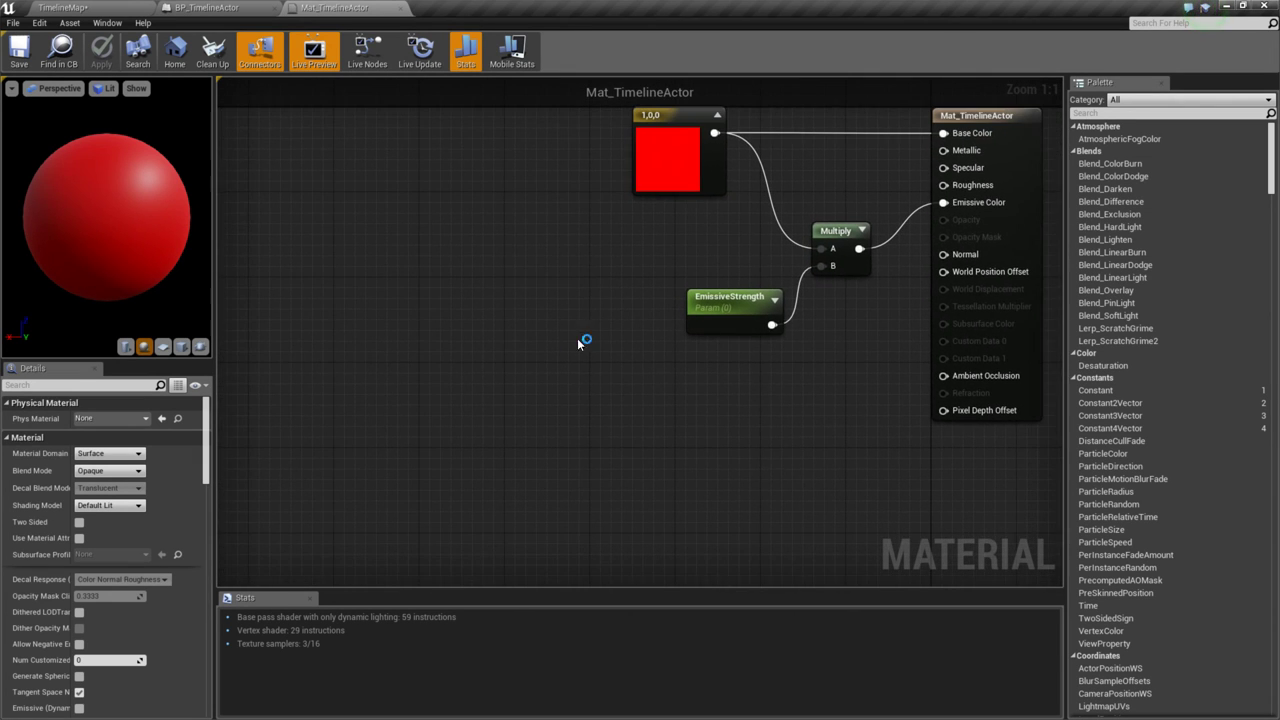
right_click(624, 402)
left_click(604, 398)
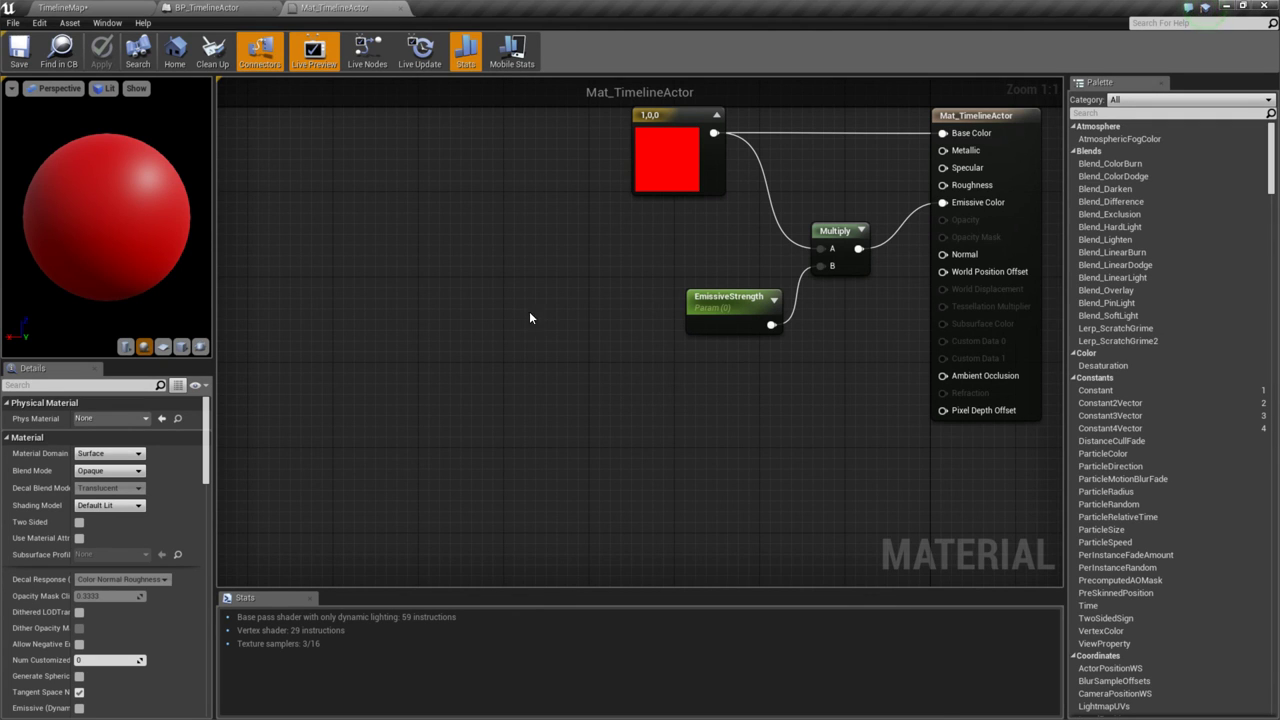
left_click(400, 9)
- Open MyTimeline from the Event Graph and add an event track to it, keeping the default name
right_click_drag(447, 366, 438, 490)
right_click_drag(428, 288, 355, 368)
right_click_drag(599, 397, 518, 412)
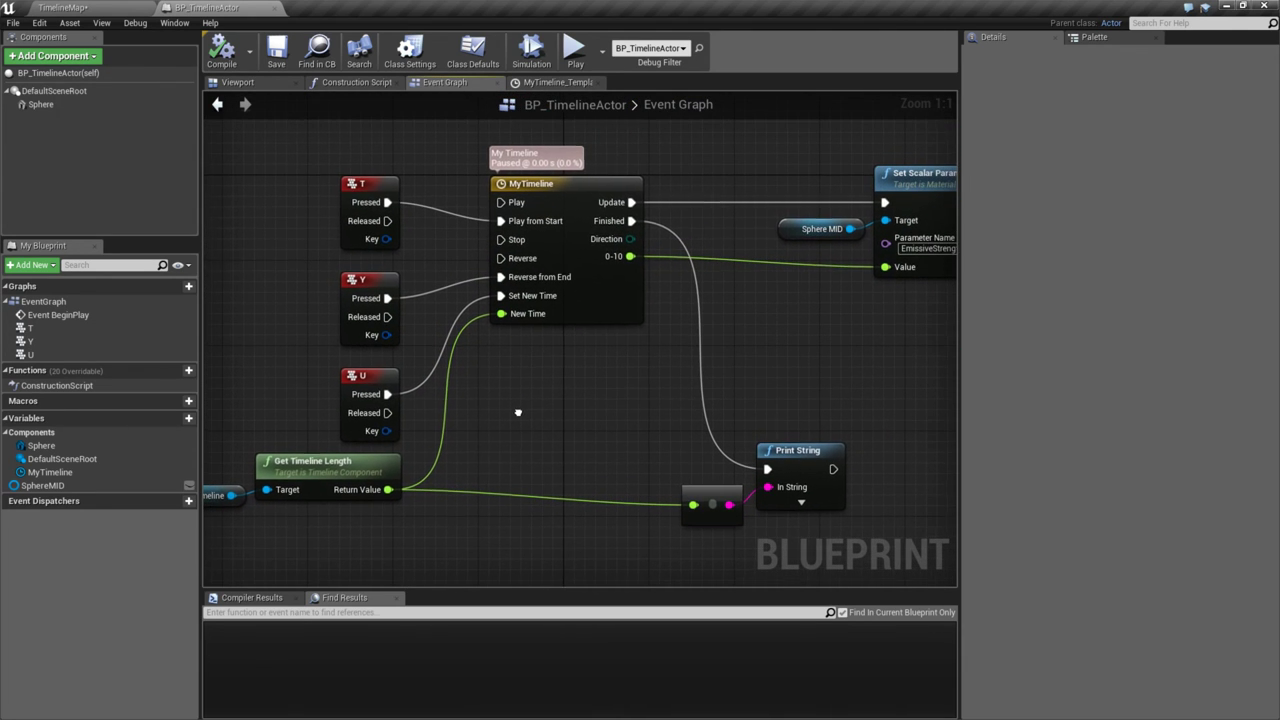
double_click(568, 182)
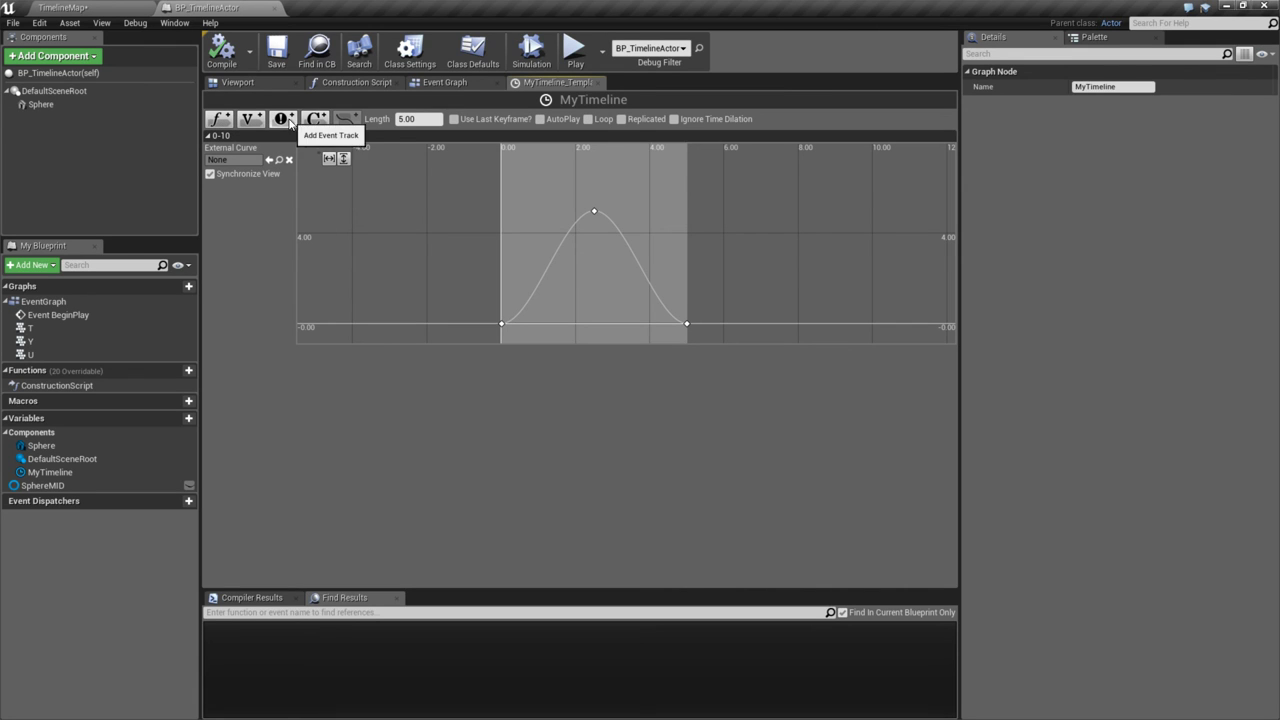
left_click(232, 121)
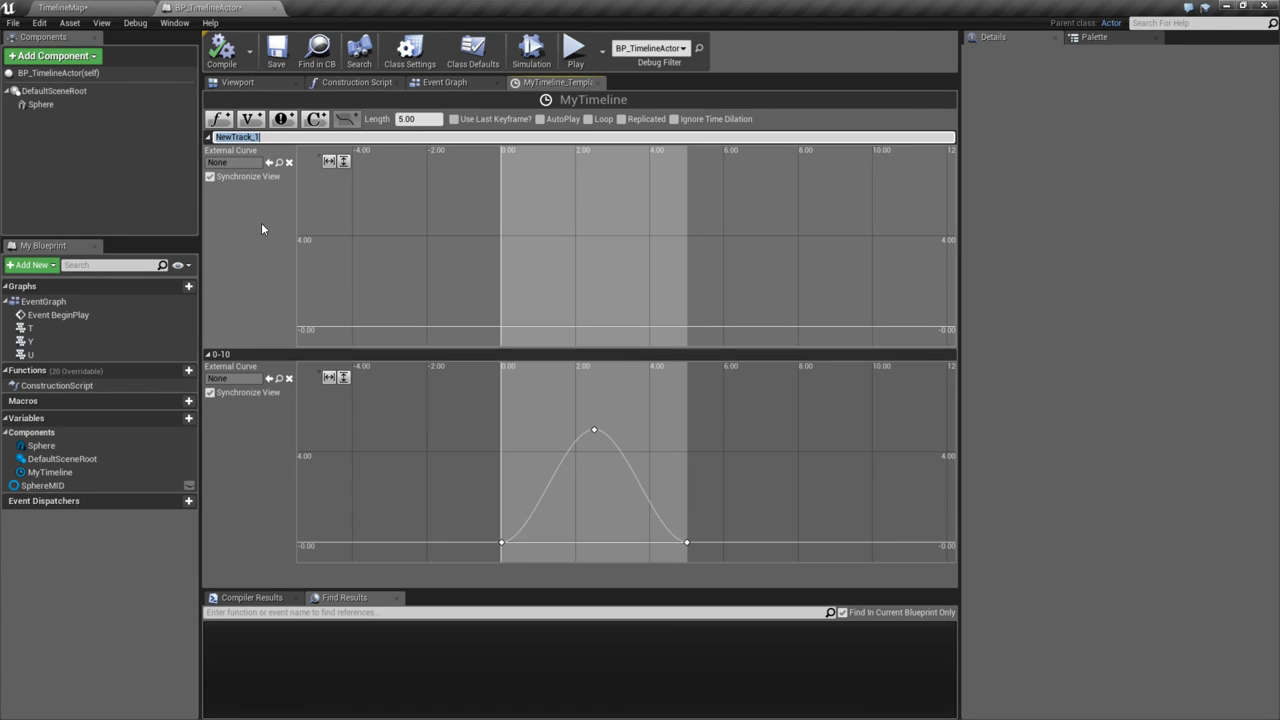
left_click(260, 232)
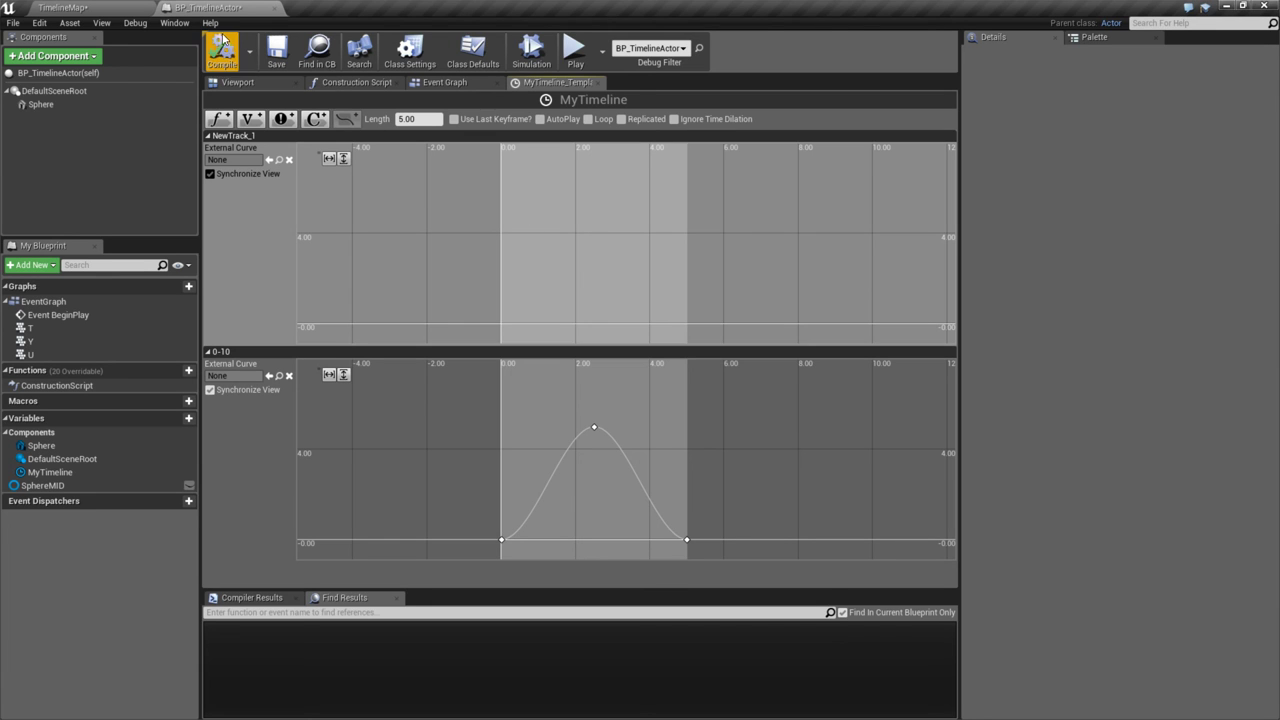
- Compile and save BP_TimelineActor, and check the MyTimeline node in the Event Graph for the added track's pin
left_click(275, 50)
left_click(465, 83)
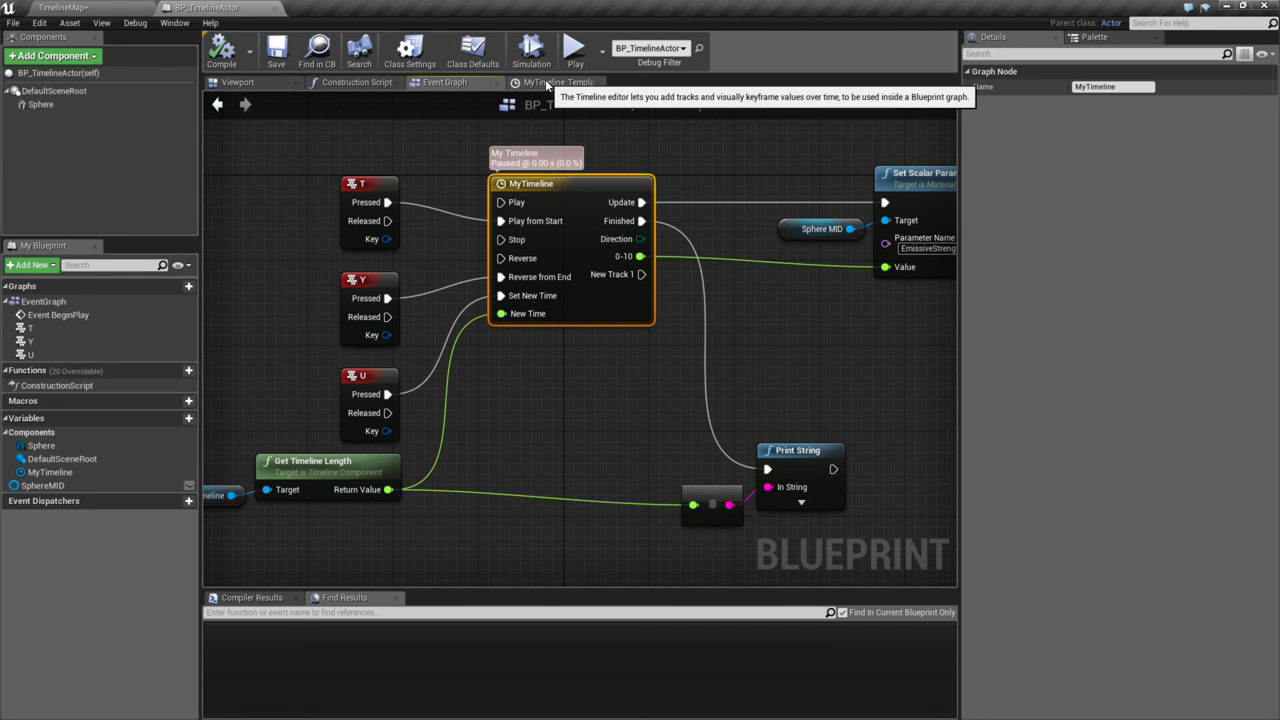
left_click(547, 84)
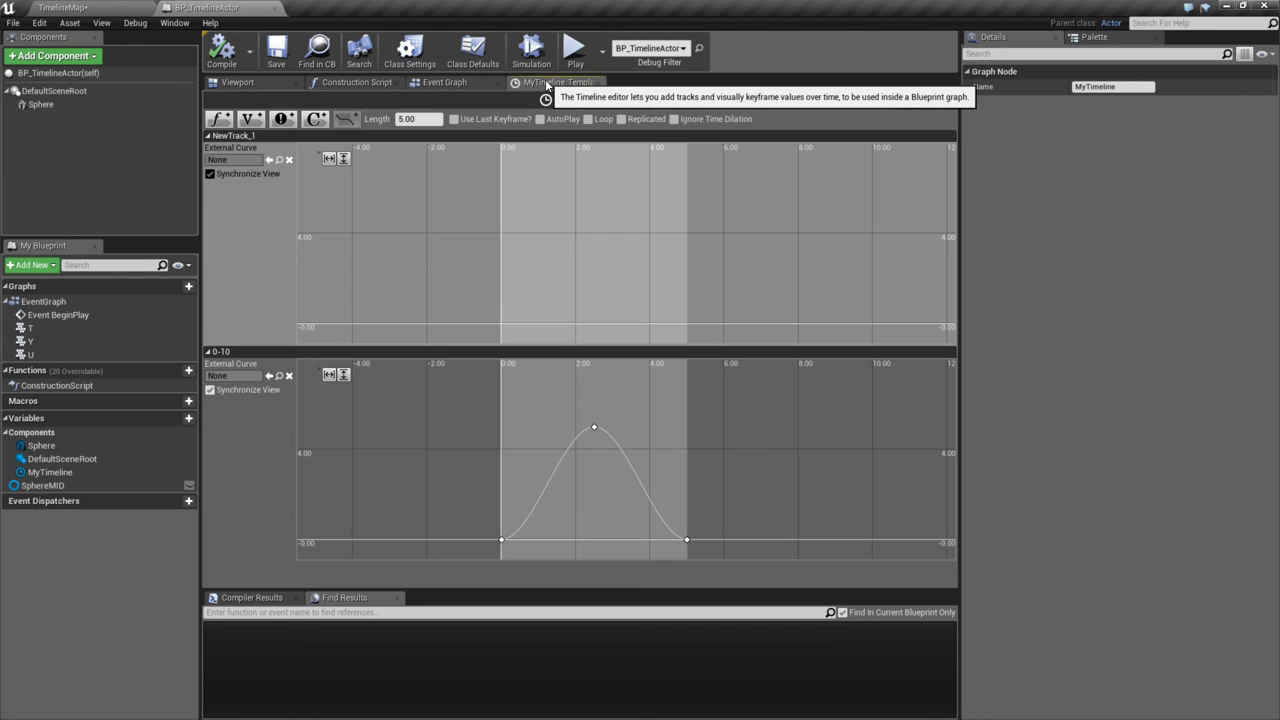
- Start creating an external curve from the NewTrack_1 track and choose the Content/Examples/WTF/Components/Timeline folder
right_click(518, 238)
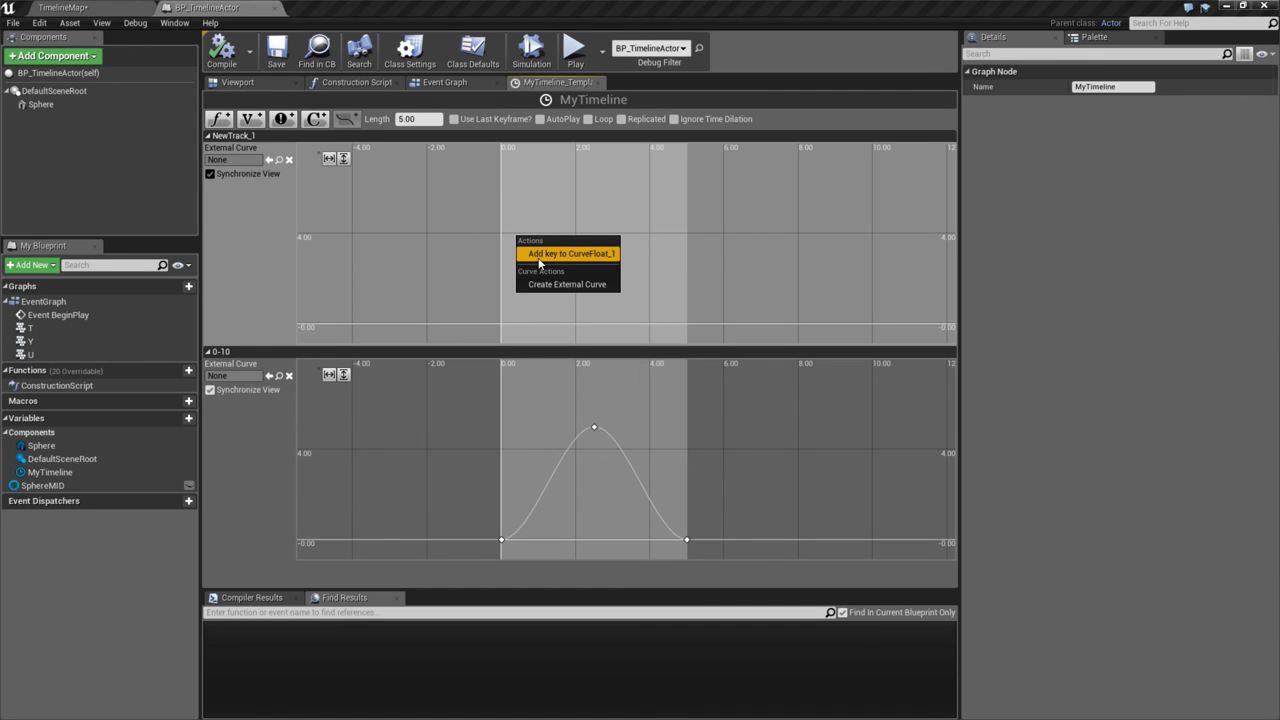
right_click(546, 410)
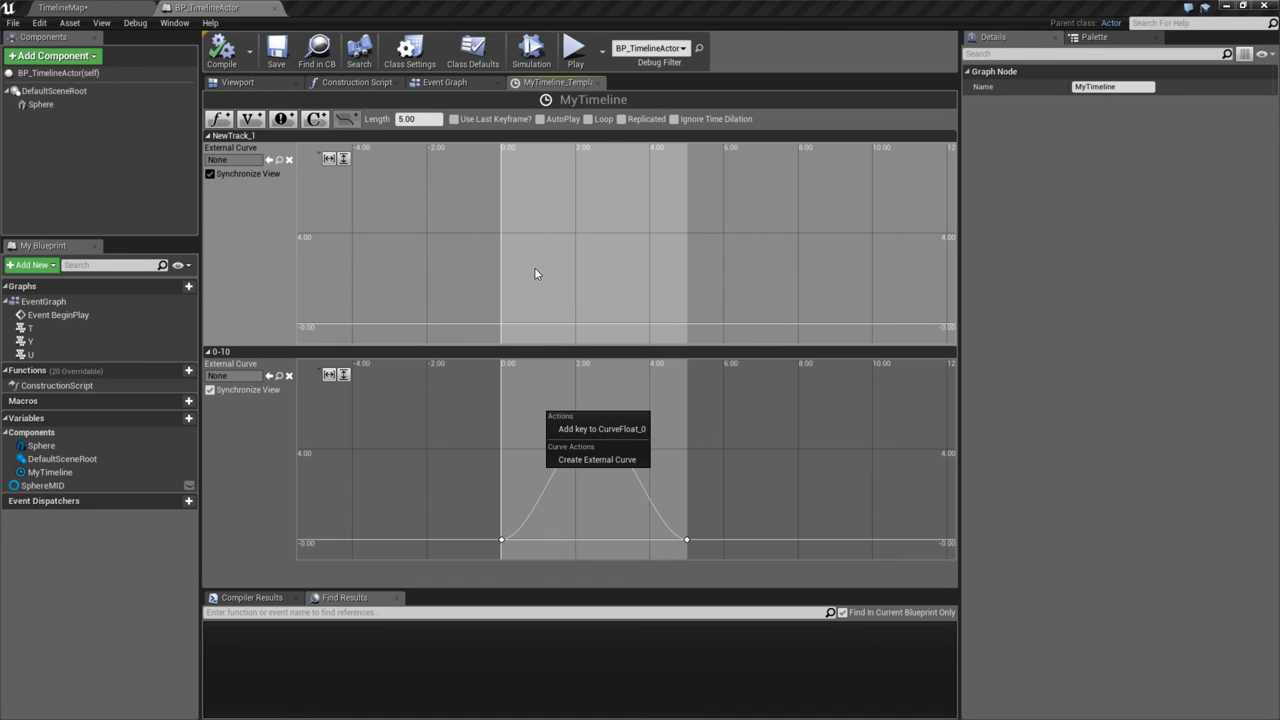
right_click(546, 228)
left_click(557, 273)
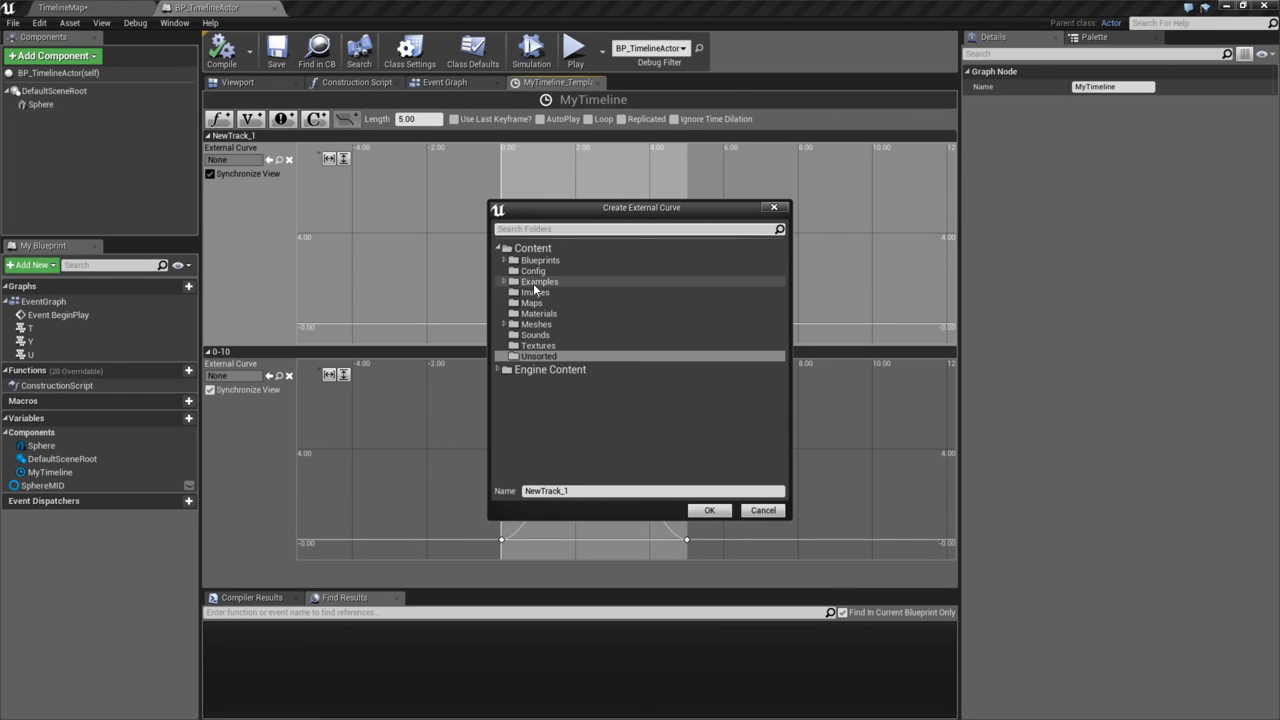
double_click(539, 281)
left_click(537, 324)
double_click(538, 325)
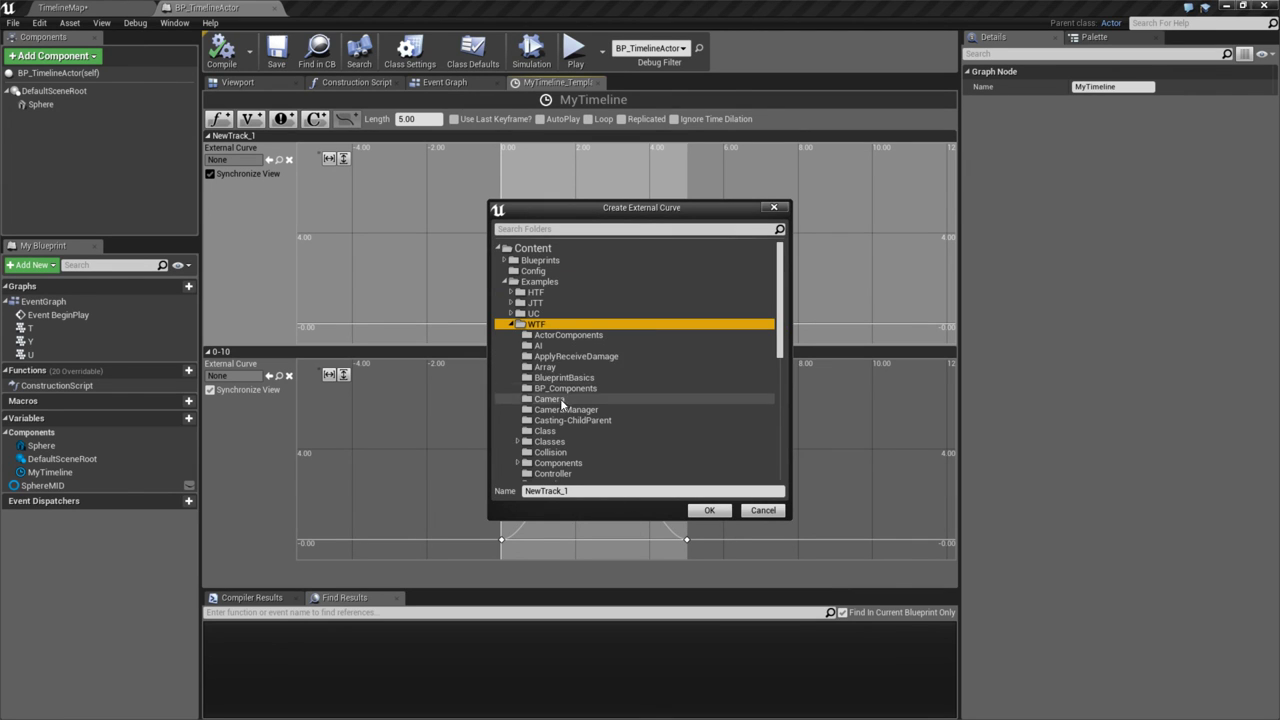
double_click(556, 463)
left_click(556, 473)
- Name the external curve EventTrack1 and create it
left_click(632, 491)
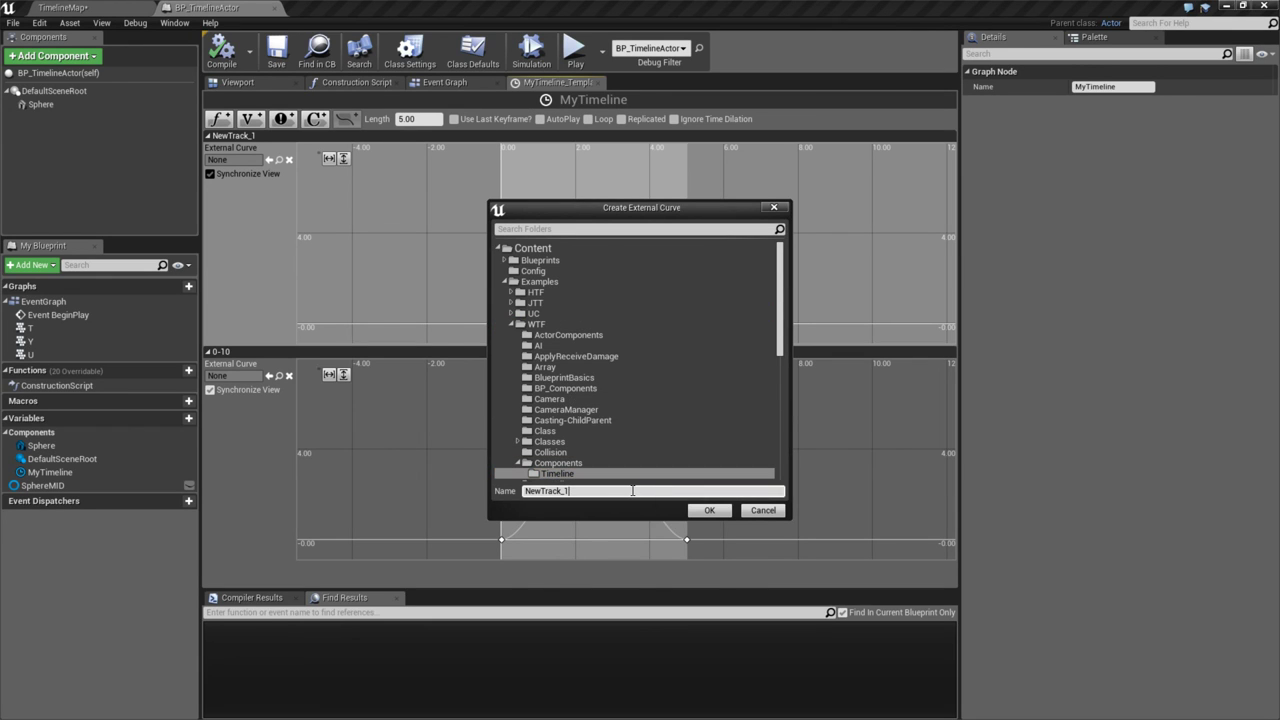
key("ctrl+a")
type("Eve")
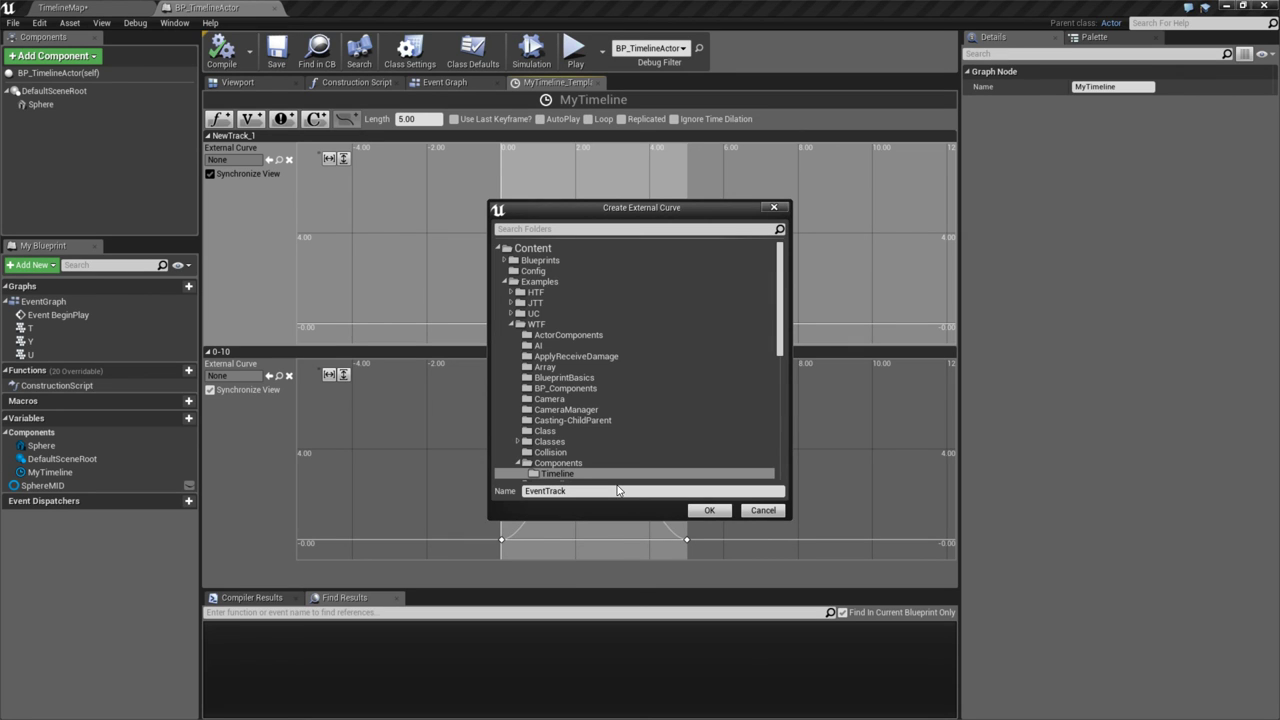
left_click(709, 510)
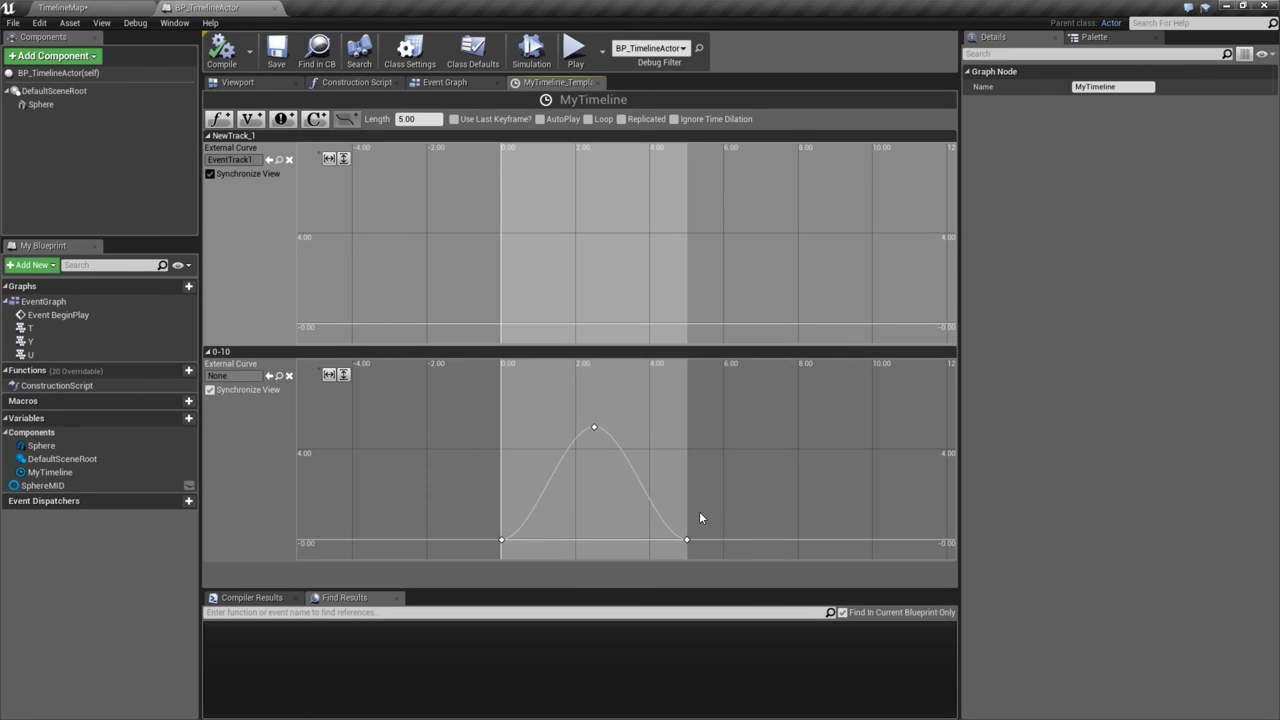
- Open the EventTrack1 float curve asset from the Timeline folder in its curve editor
left_click(104, 6)
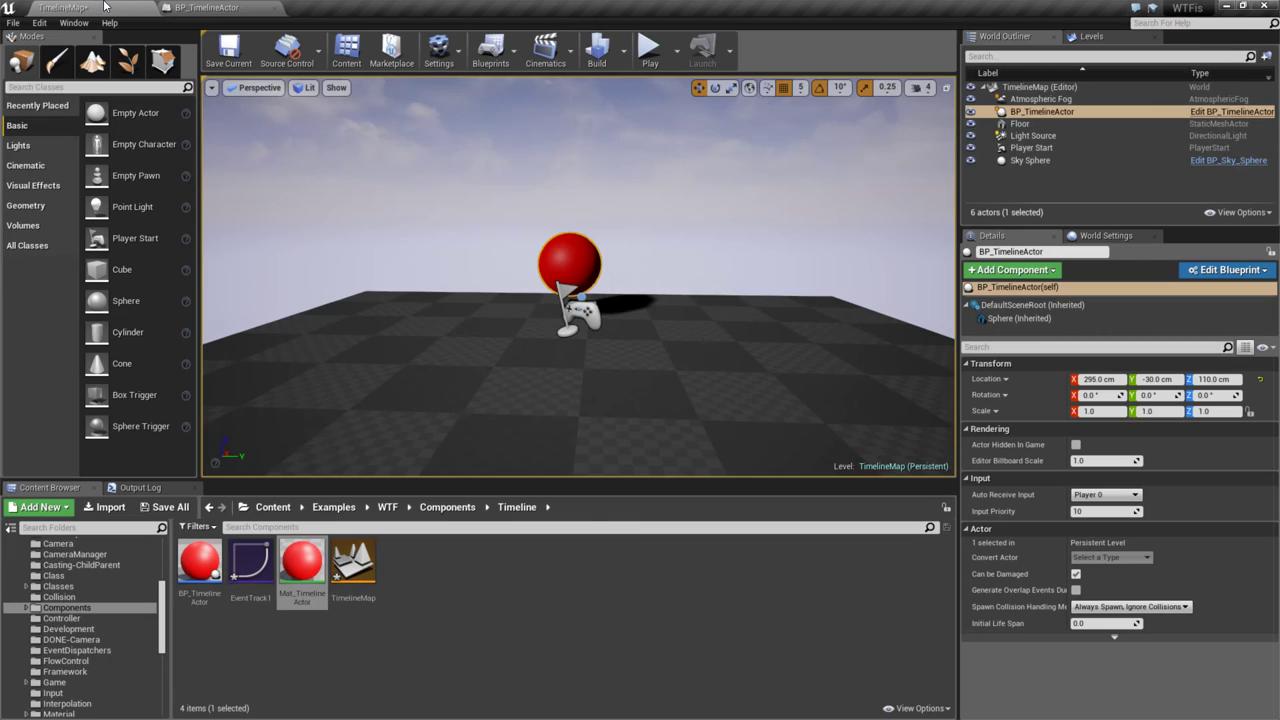
double_click(242, 567)
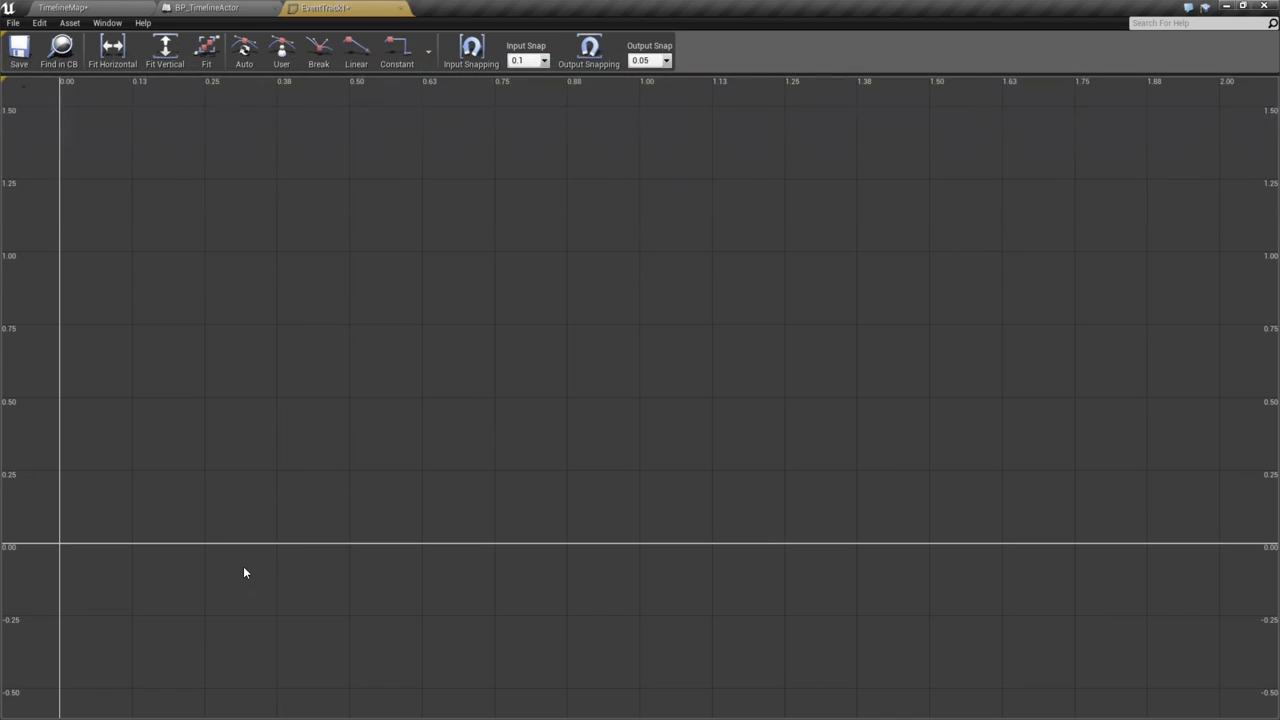
- Close the EventTrack1 curve editor and convert NewTrack_1 from its external curve to an internal curve in MyTimeline
left_click(400, 9)
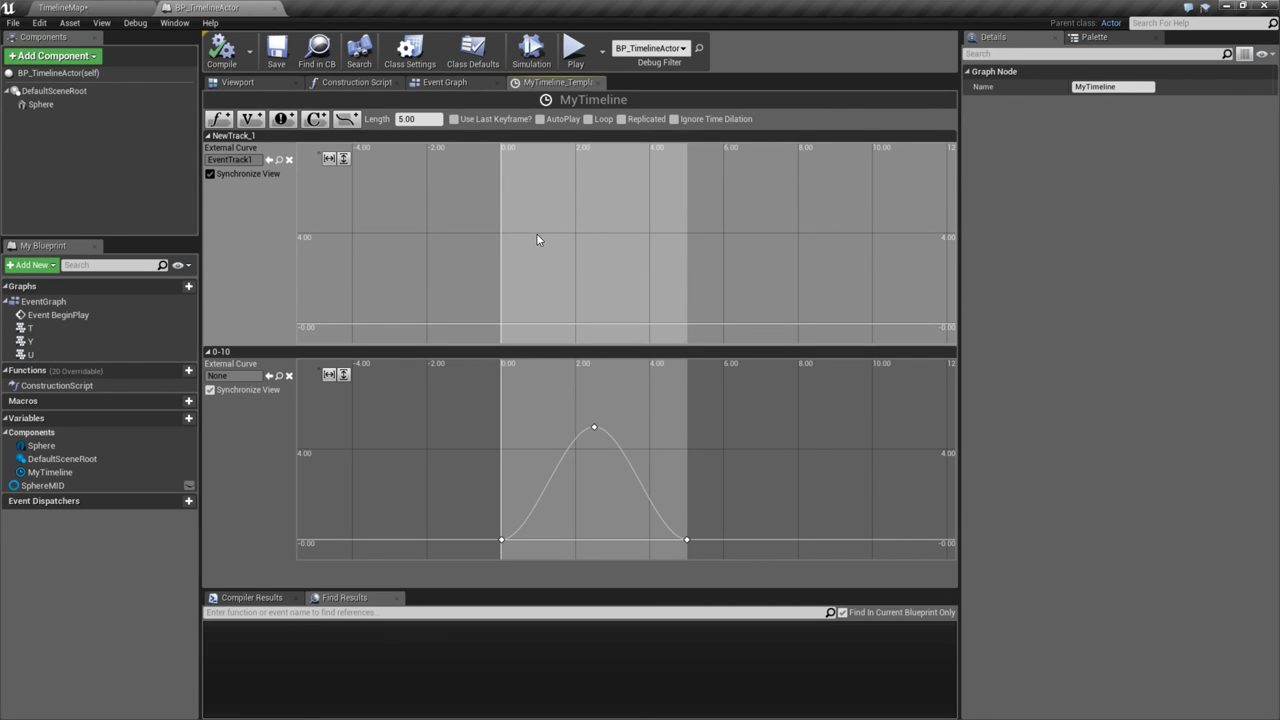
right_click_drag(507, 228, 464, 200)
left_click(120, 6)
double_click(250, 563)
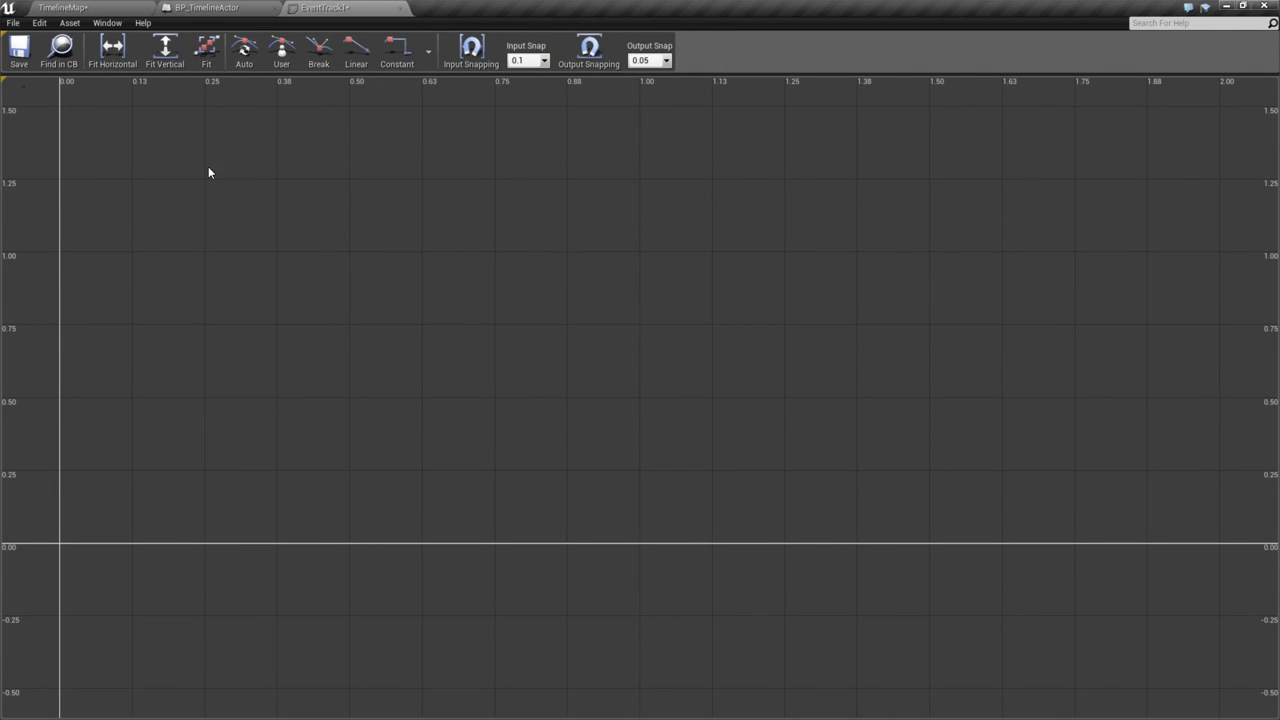
left_click(400, 7)
left_click(289, 160)
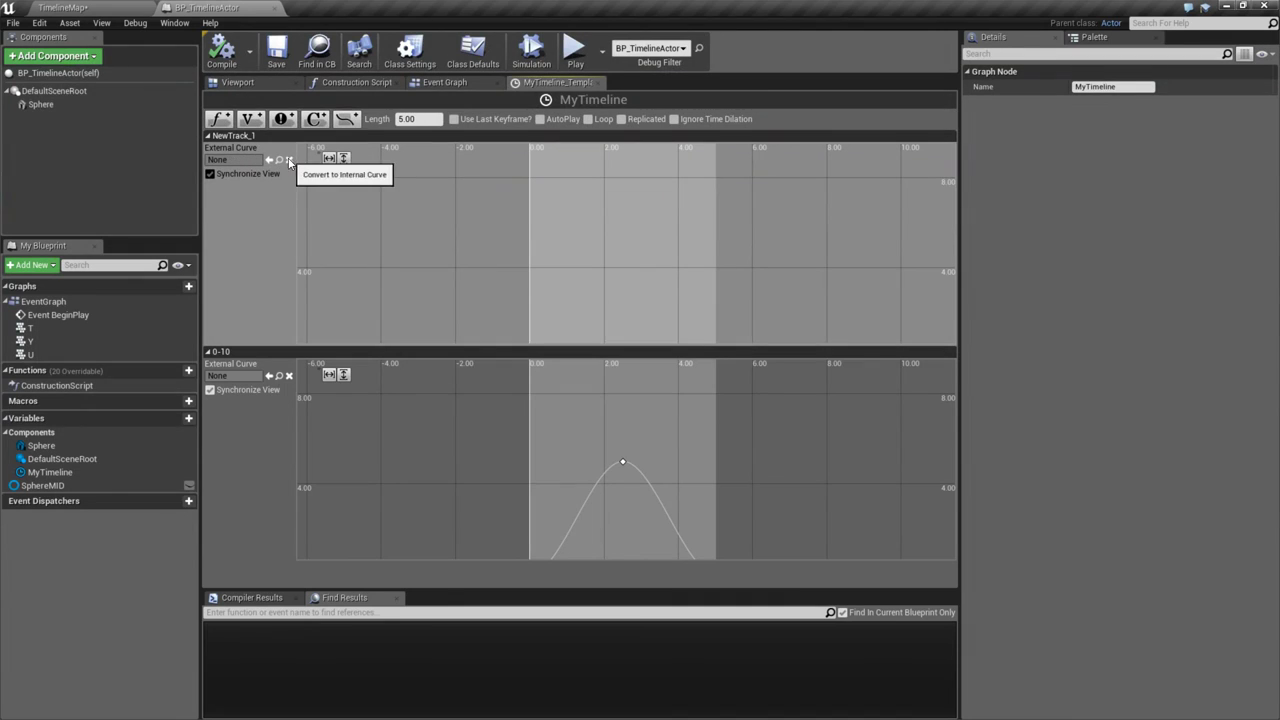
- Add two keys to NewTrack_1 at about 0.12 and 2.72 seconds, and compile and save the blueprint
right_click(535, 272)
left_click(565, 287)
right_click(631, 268)
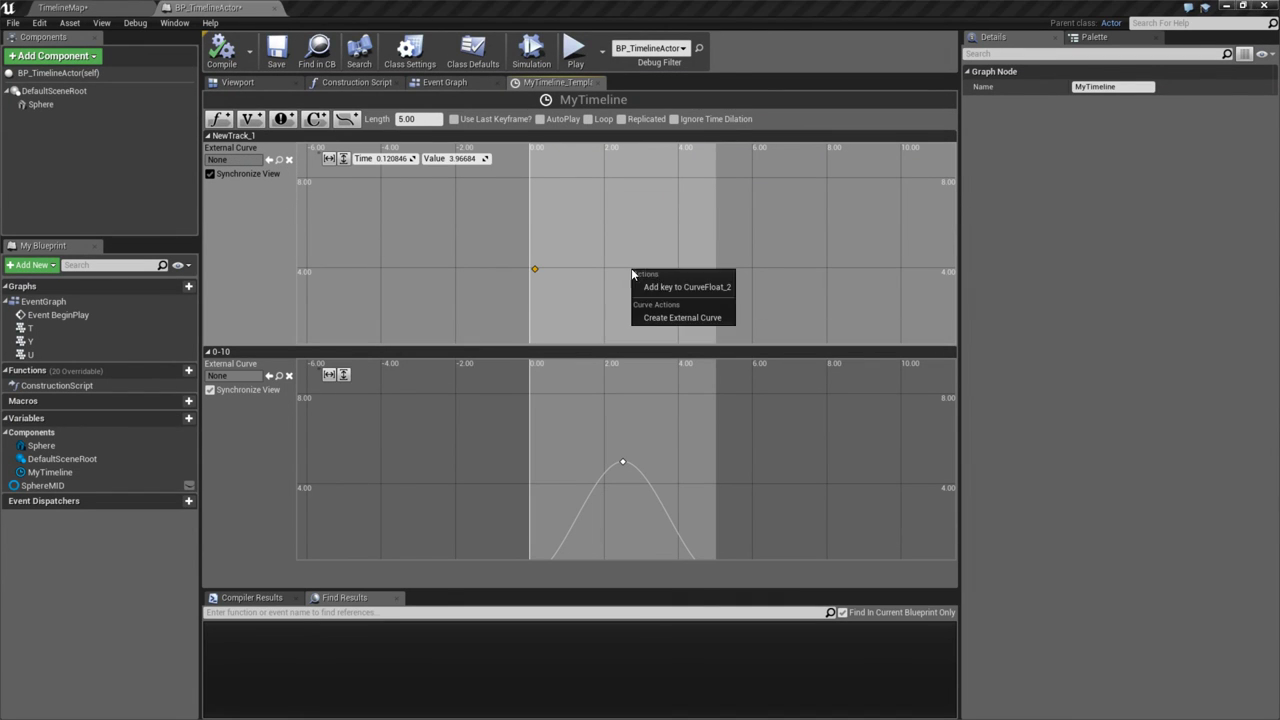
left_click(650, 287)
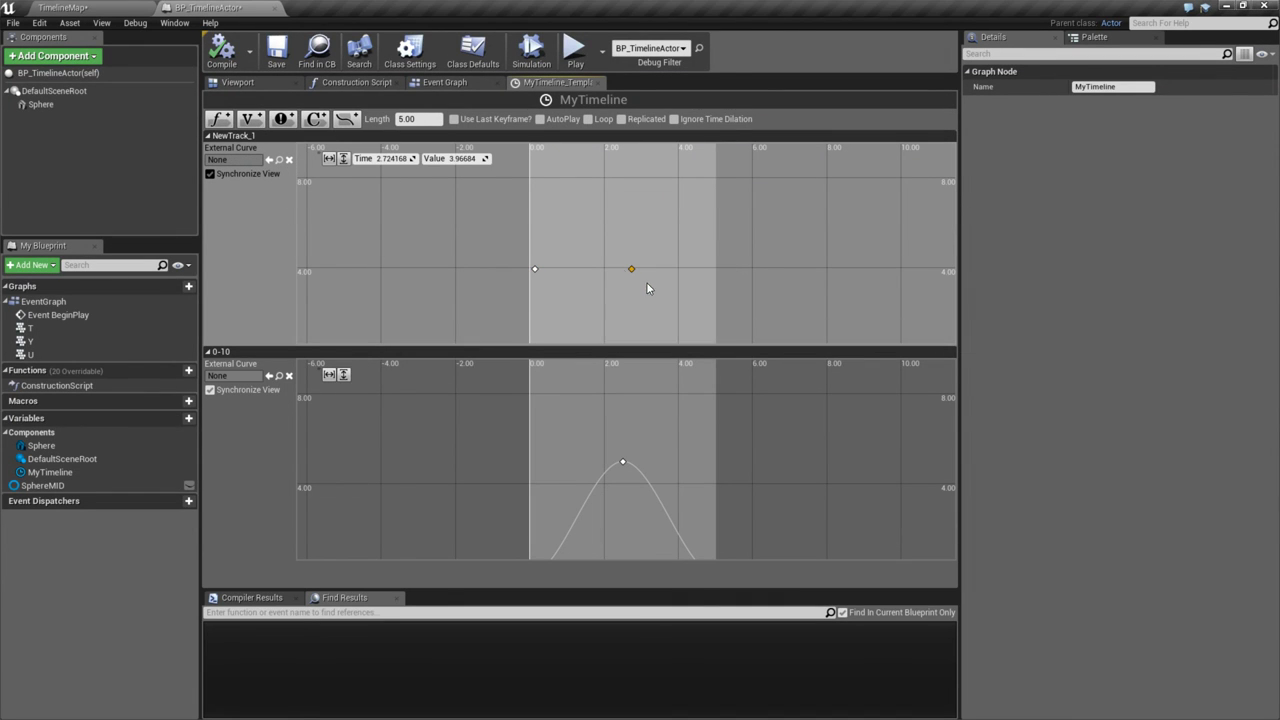
left_click(228, 56)
left_click(275, 57)
- In the Event Graph, create a Print String node driven by MyTimeline's New Track 1 output, below Set Scalar Parameter Value
left_click(446, 82)
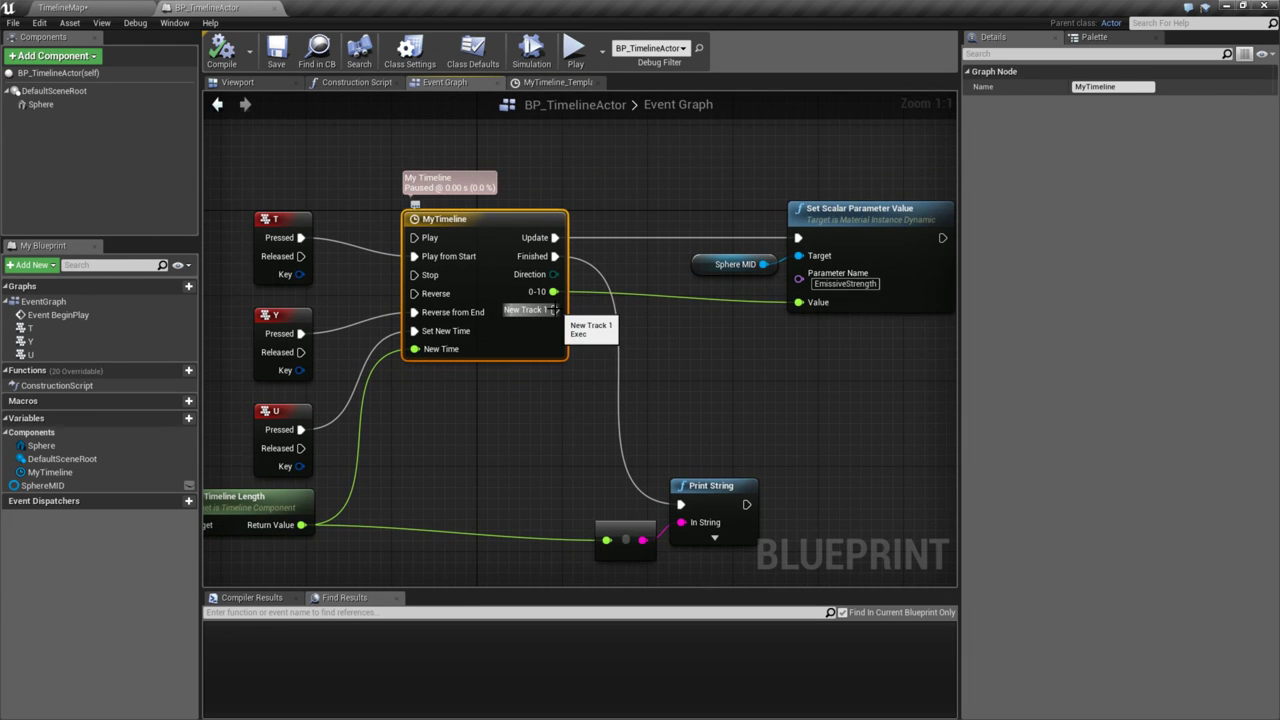
left_click_drag(474, 249, 718, 400)
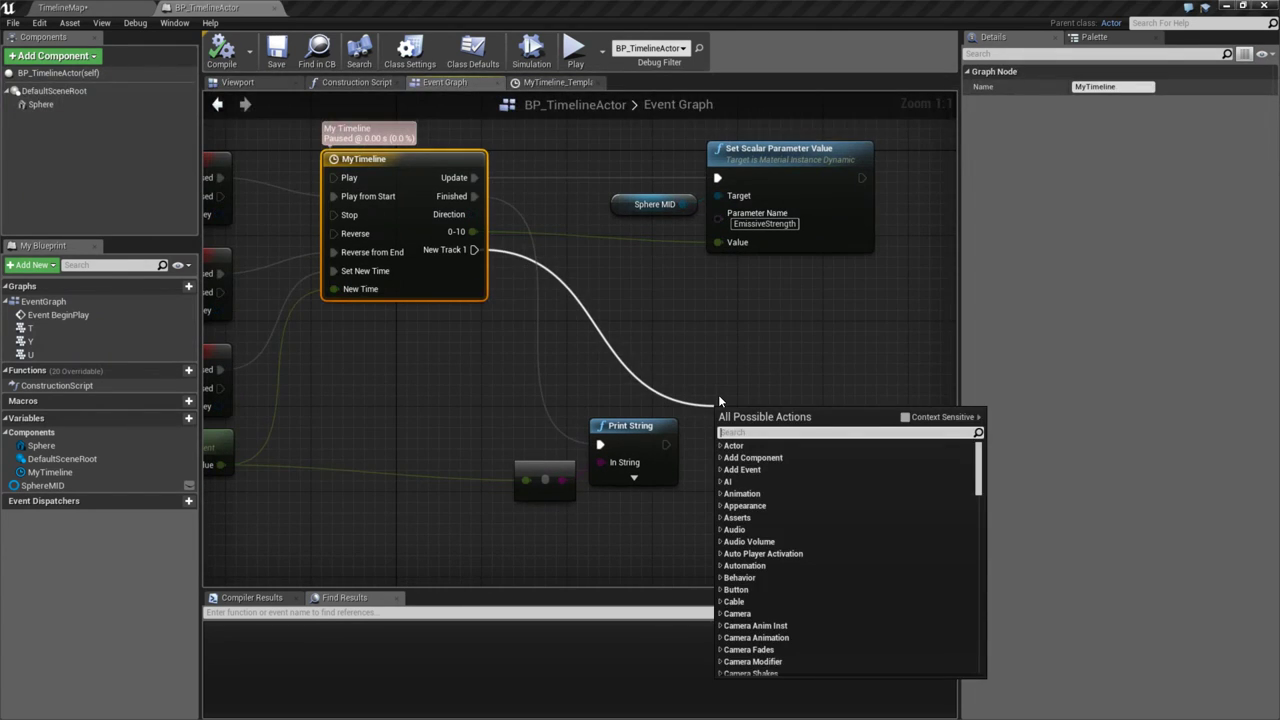
type("print s")
key("Return")
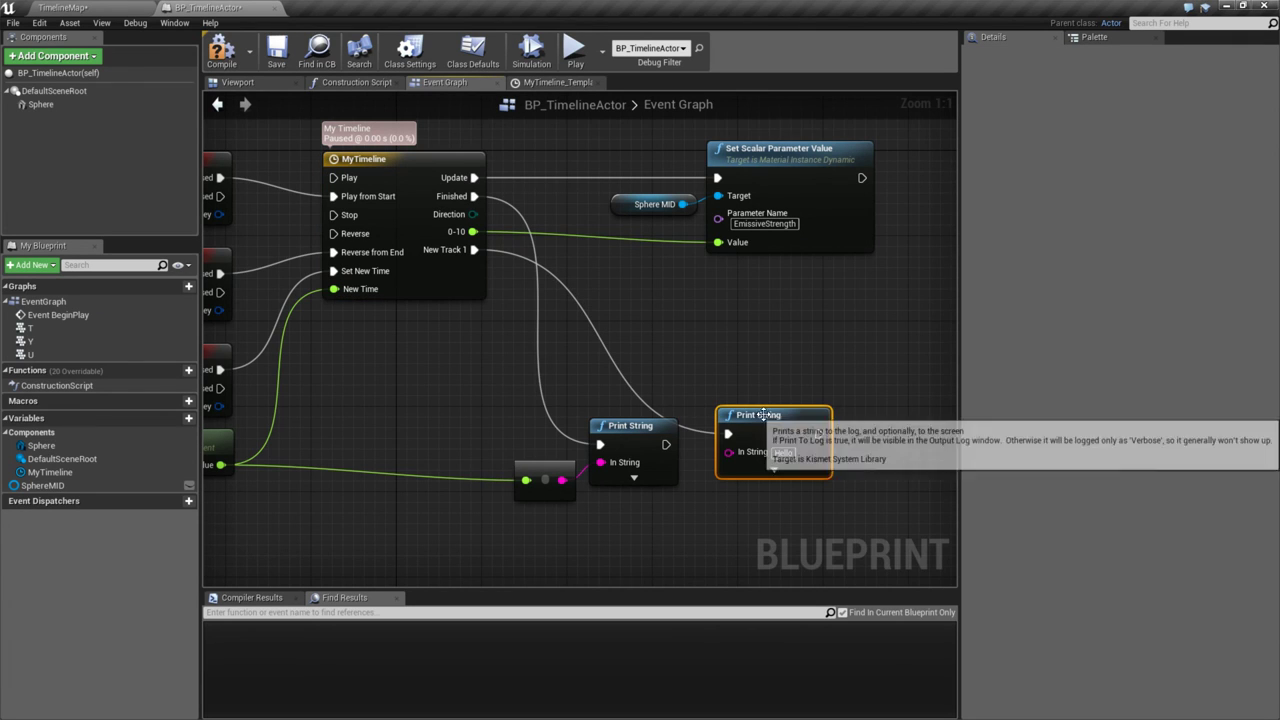
left_click_drag(762, 415, 783, 362)
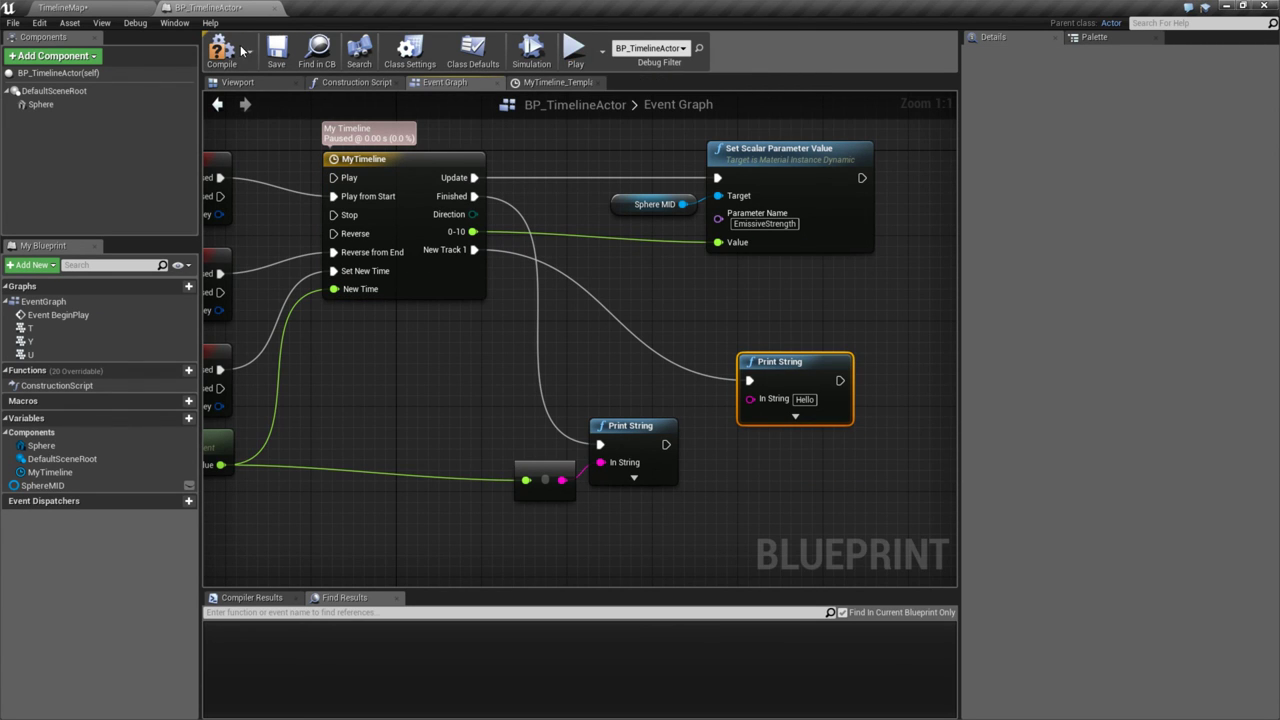
- Compile the blueprint and run the game preview to test the new Print String, ending the preview when done
left_click(222, 50)
left_click(575, 50)
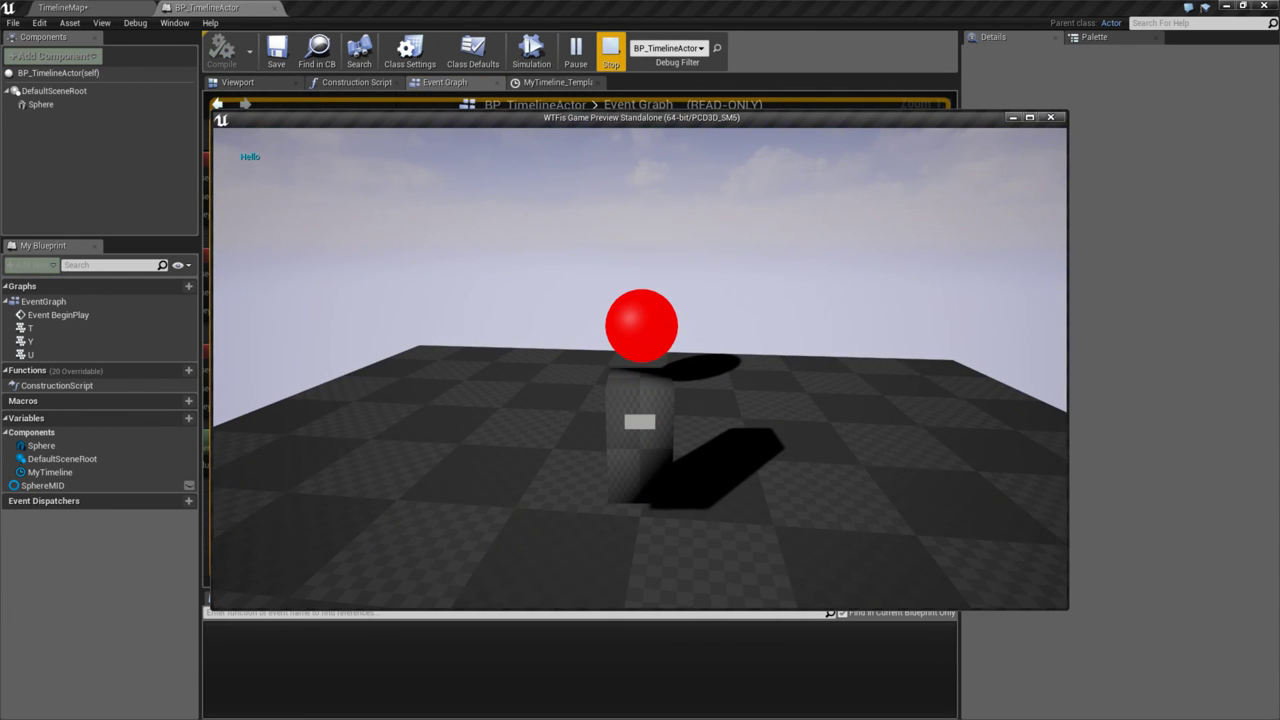
key("Escape")
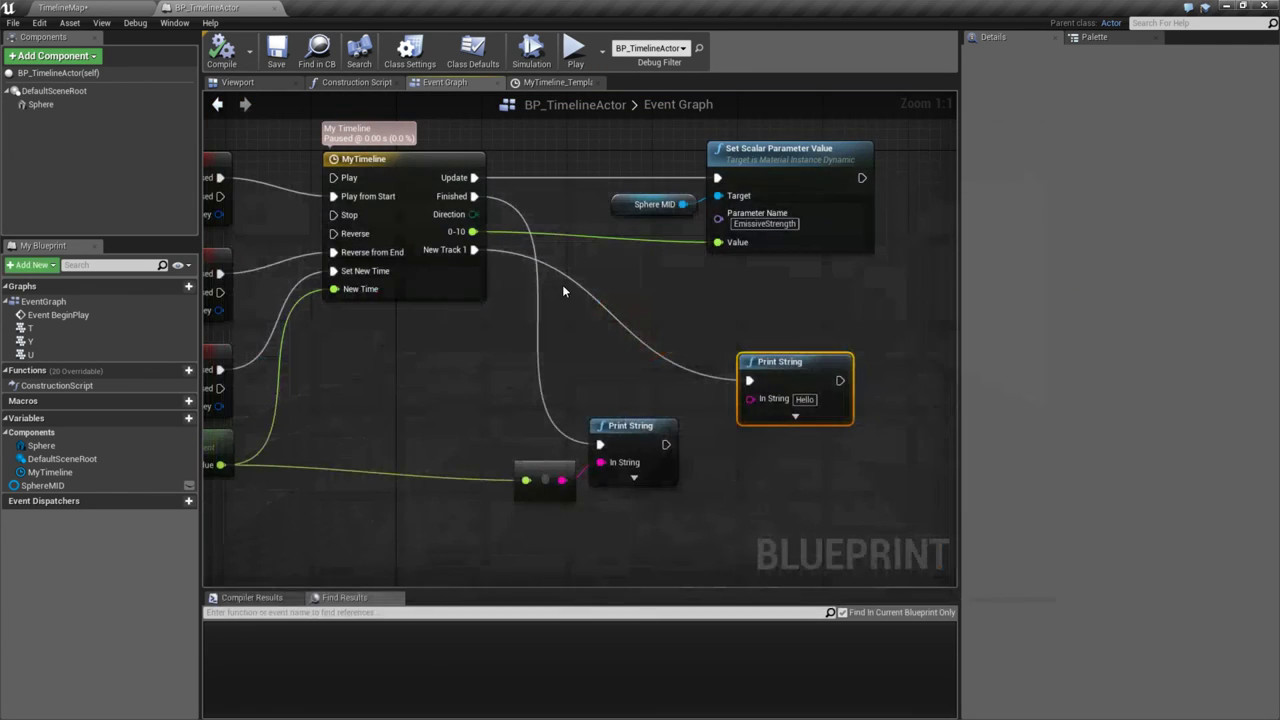
- Reopen MyTimeline and set NewTrack_1's first key to time 1 and value 100
left_click(50, 7)
left_click(200, 7)
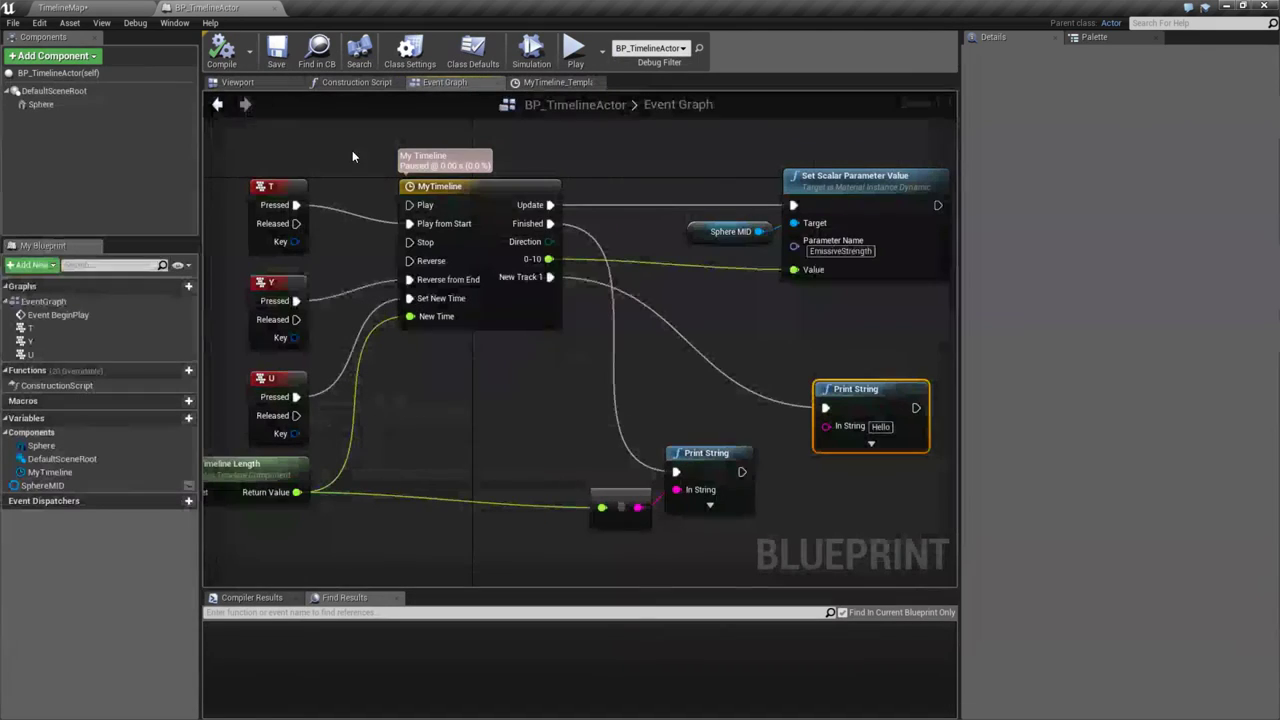
left_click(356, 82)
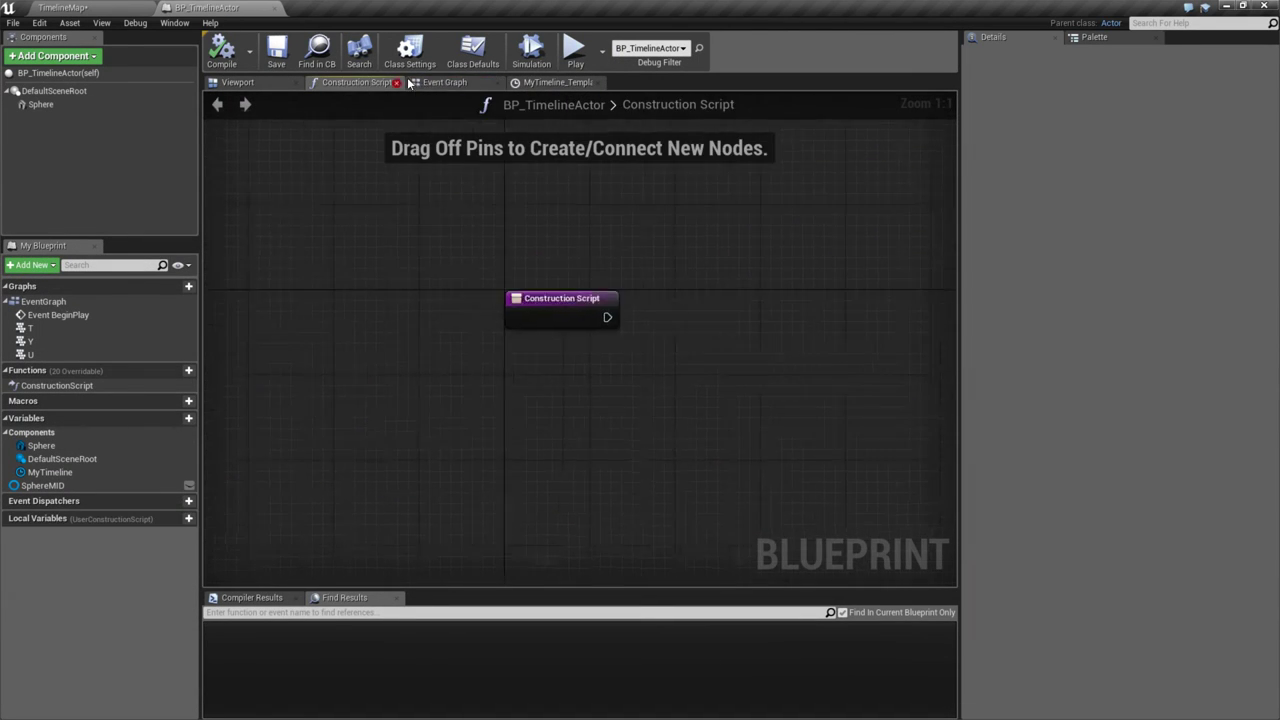
left_click(444, 82)
double_click(480, 186)
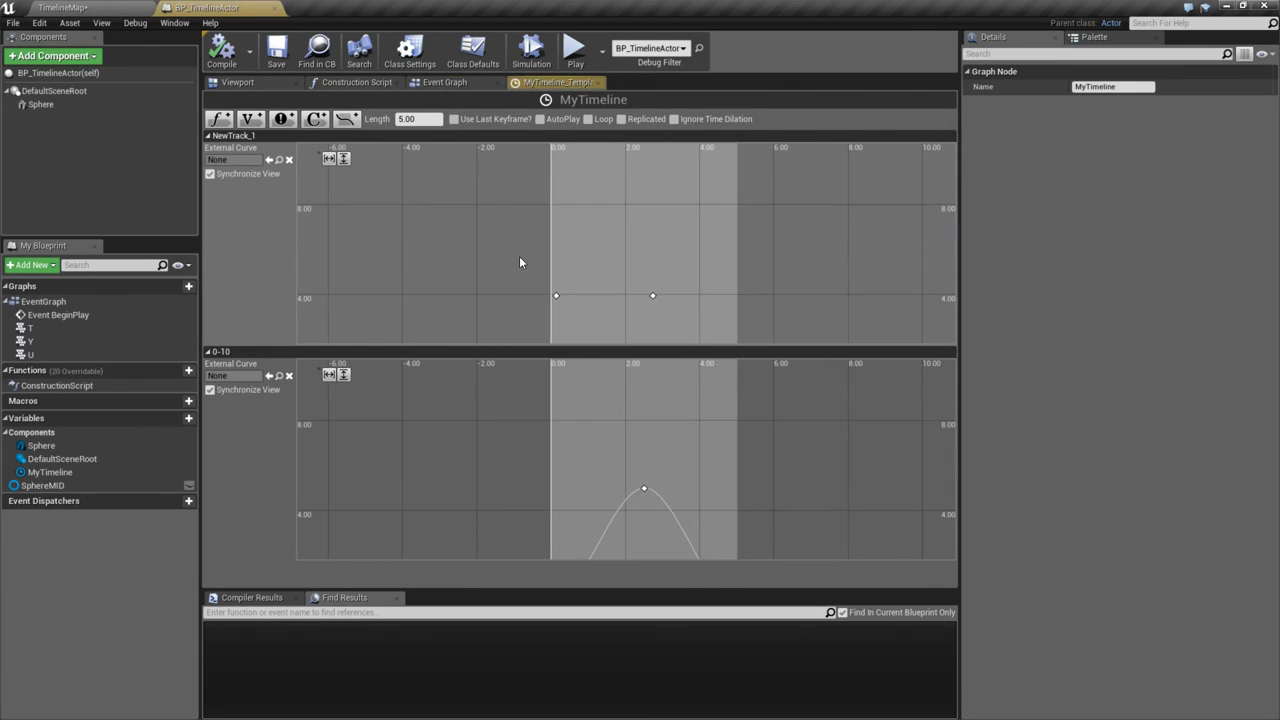
scroll(561, 262, "up", 3)
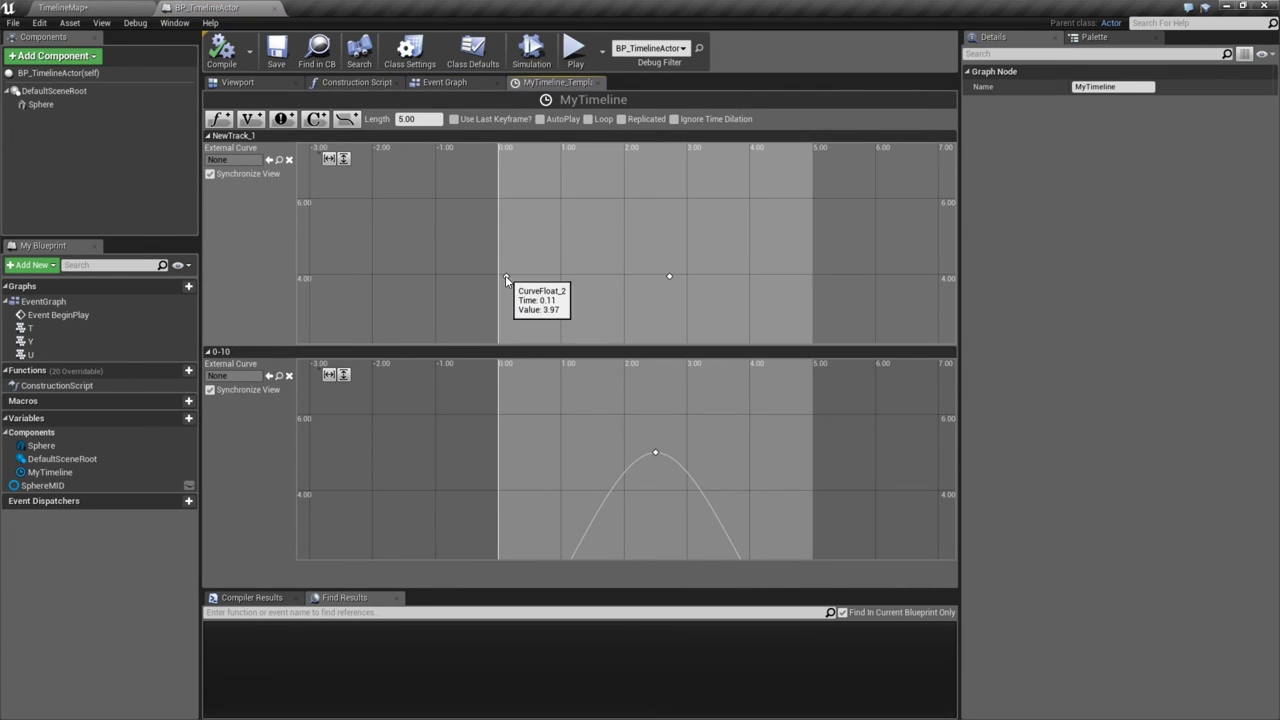
left_click_drag(499, 278, 561, 208)
left_click(390, 158)
type("1")
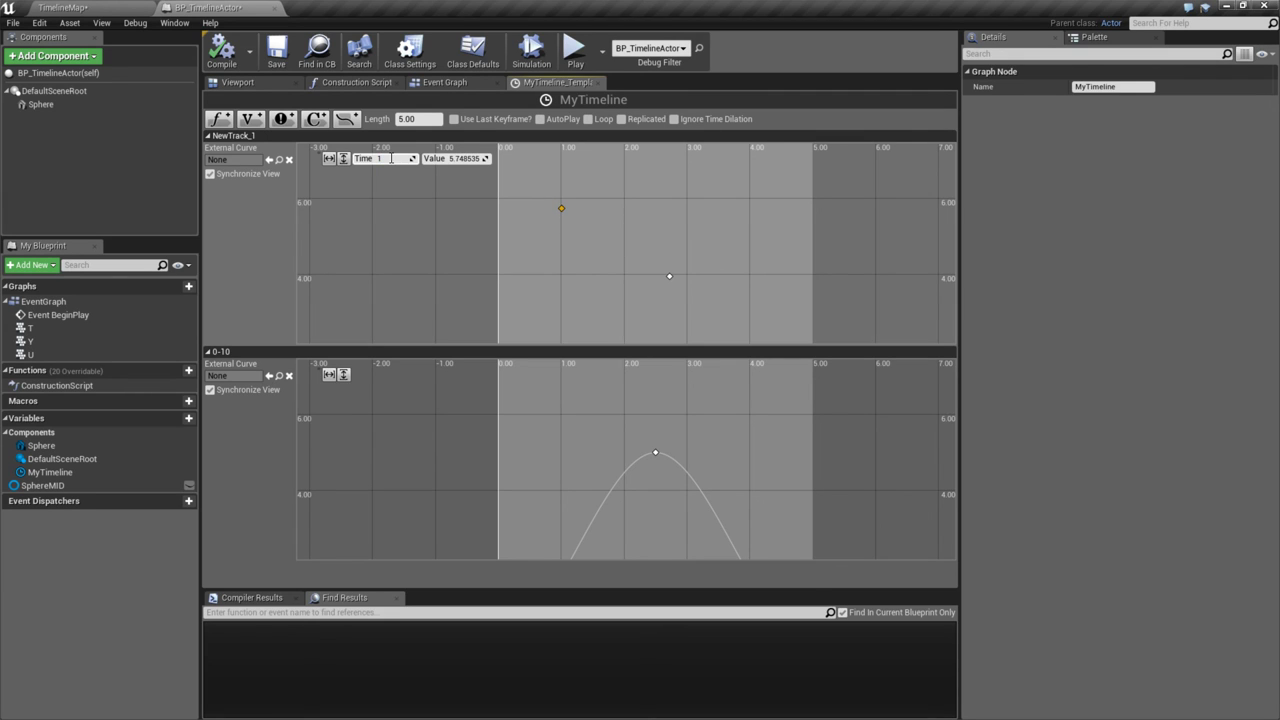
key("Tab")
type("100")
- Set NewTrack_1's second key to time 3 and value 0
left_click(669, 276)
left_click(390, 158)
type("3")
key("Tab")
type("0")
key("Return")
- Check that NewTrack_1's first key is at time 1 and fit the track view to the keys in both directions
left_click(561, 209)
type("1")
key("Return")
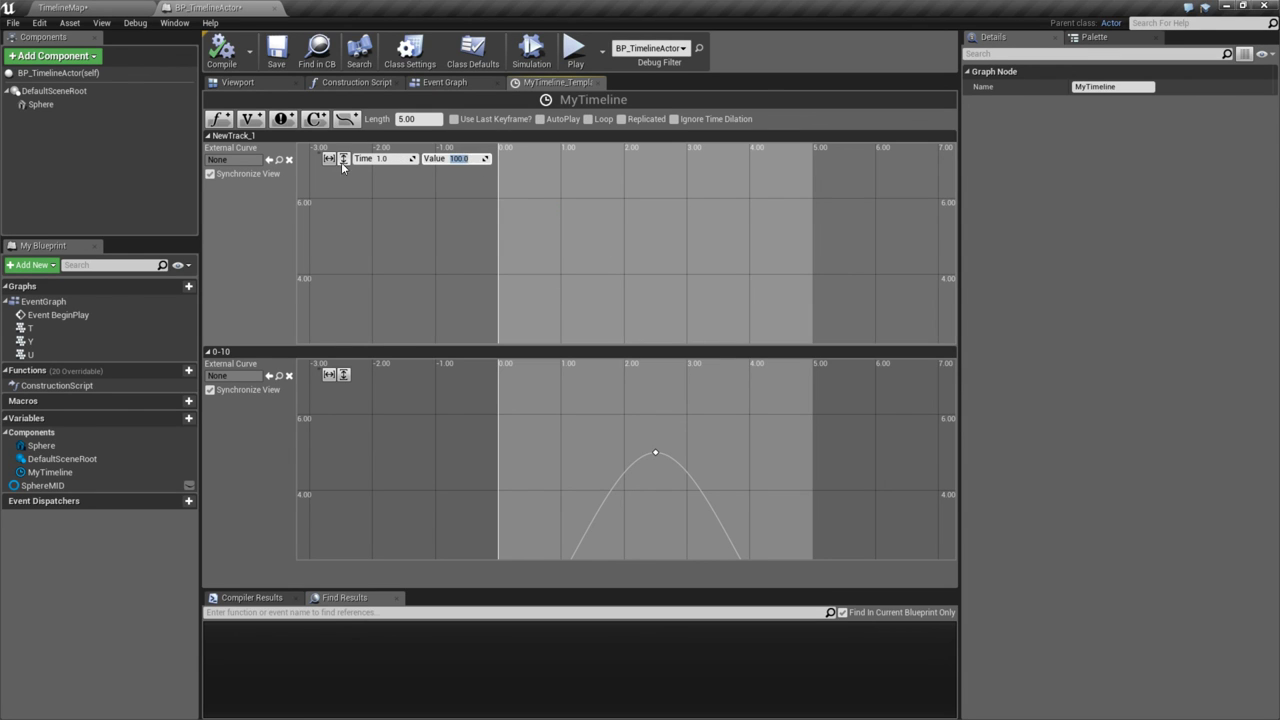
left_click(342, 160)
left_click(330, 160)
scroll(485, 249, "down", 5)
scroll(483, 248, "down", 5)
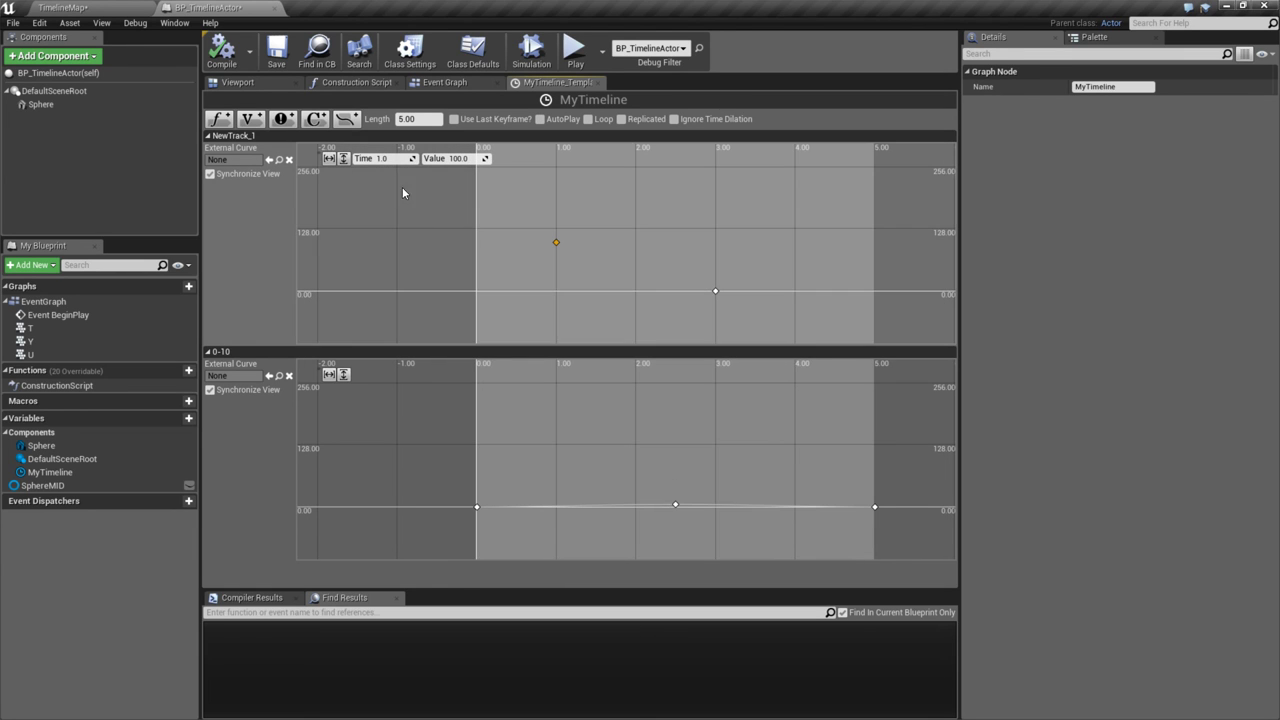
- Compile and save the blueprint, and test the repositioned event keys in the game preview
left_click(223, 51)
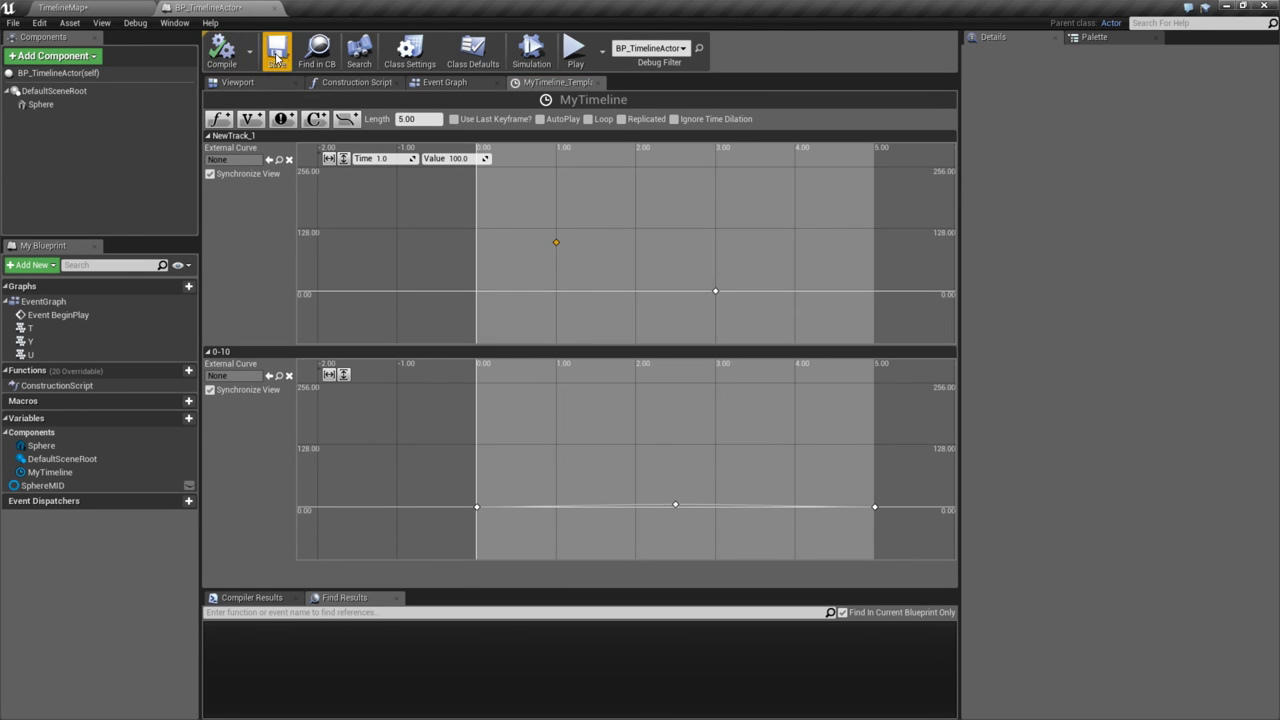
left_click(277, 51)
left_click(573, 50)
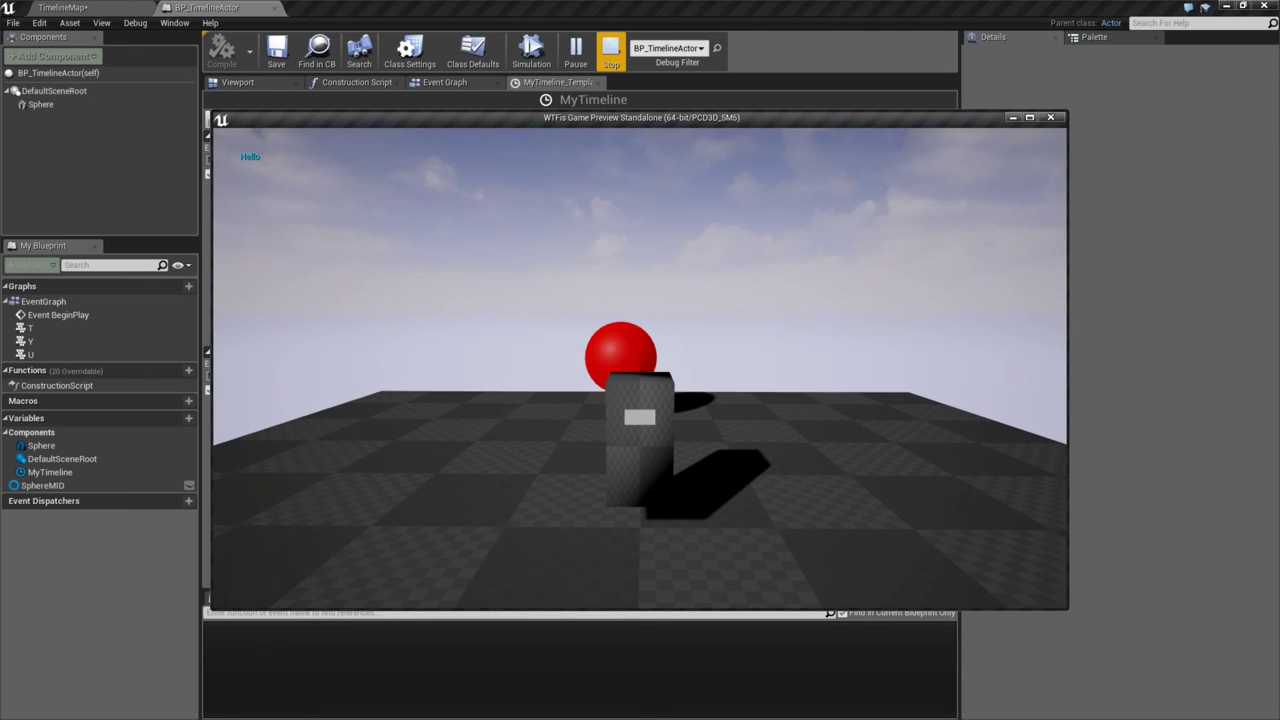
key("Escape")
right_click_drag(555, 312, 561, 310)
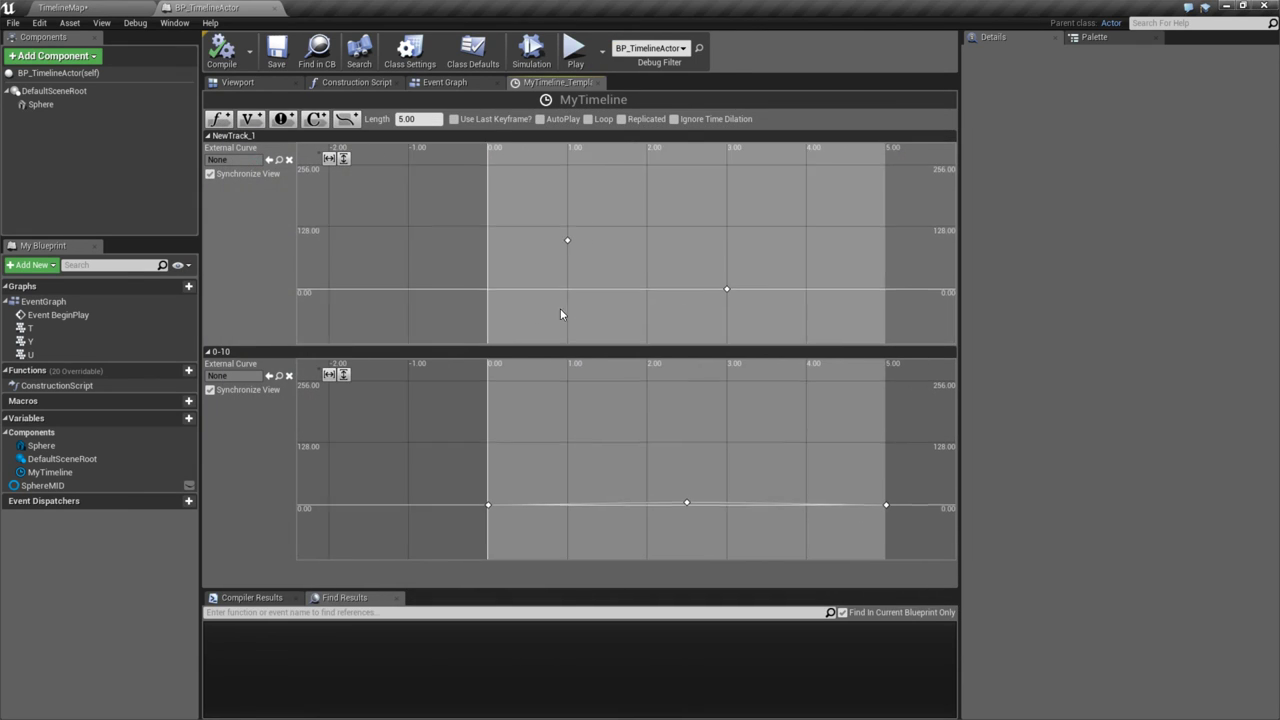
- Add a string Append node feeding the In String input of the Print String driven by New Track 1
left_click(467, 84)
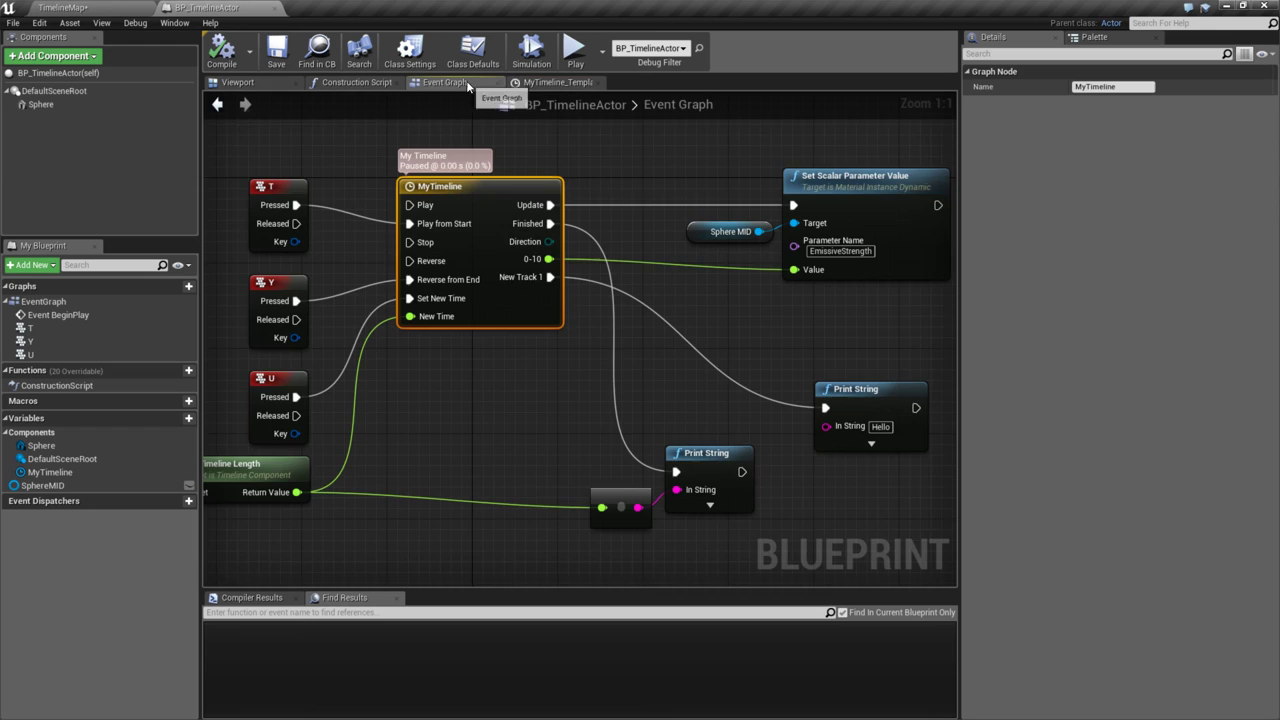
right_click_drag(626, 375, 587, 334)
left_click_drag(801, 361, 820, 331)
right_click_drag(743, 351, 666, 378)
left_click_drag(752, 341, 716, 408)
type("append")
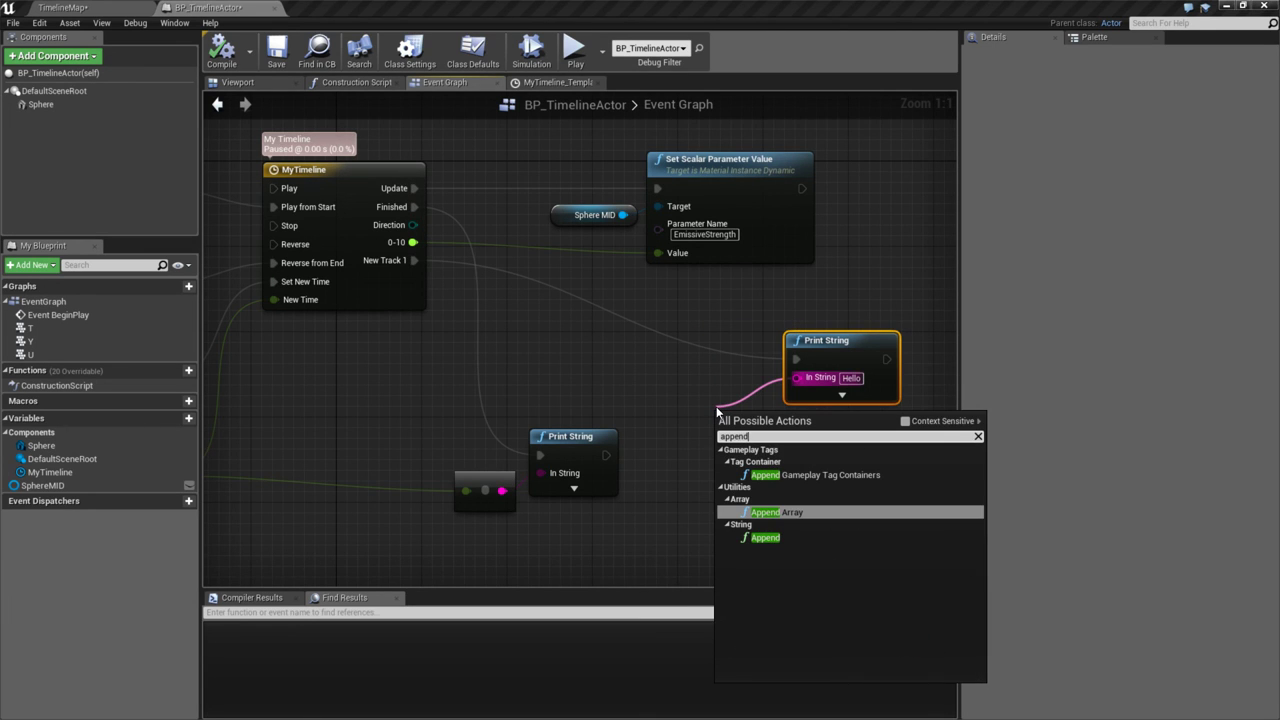
key("Down")
key("Return")
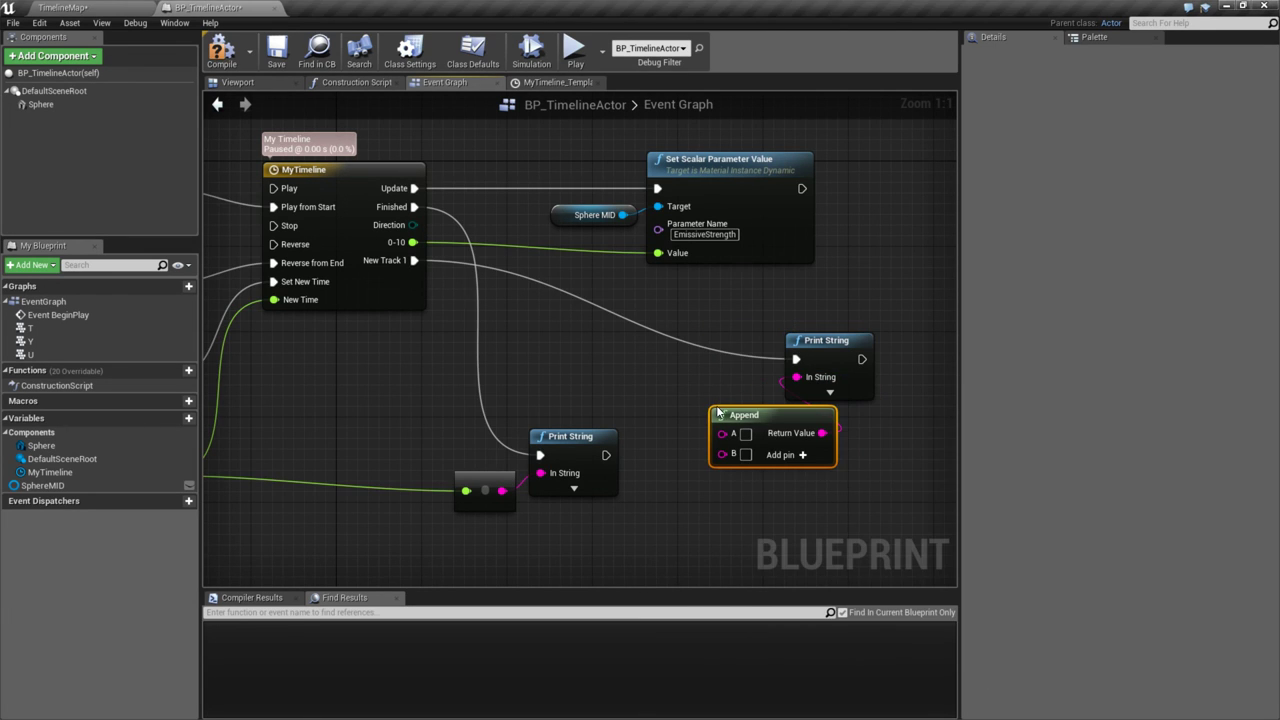
left_click_drag(752, 412, 665, 368)
- Connect Get Timeline Length's return value to Append's B input and set input A to "Event Fired at:"
right_click_drag(419, 371, 586, 360)
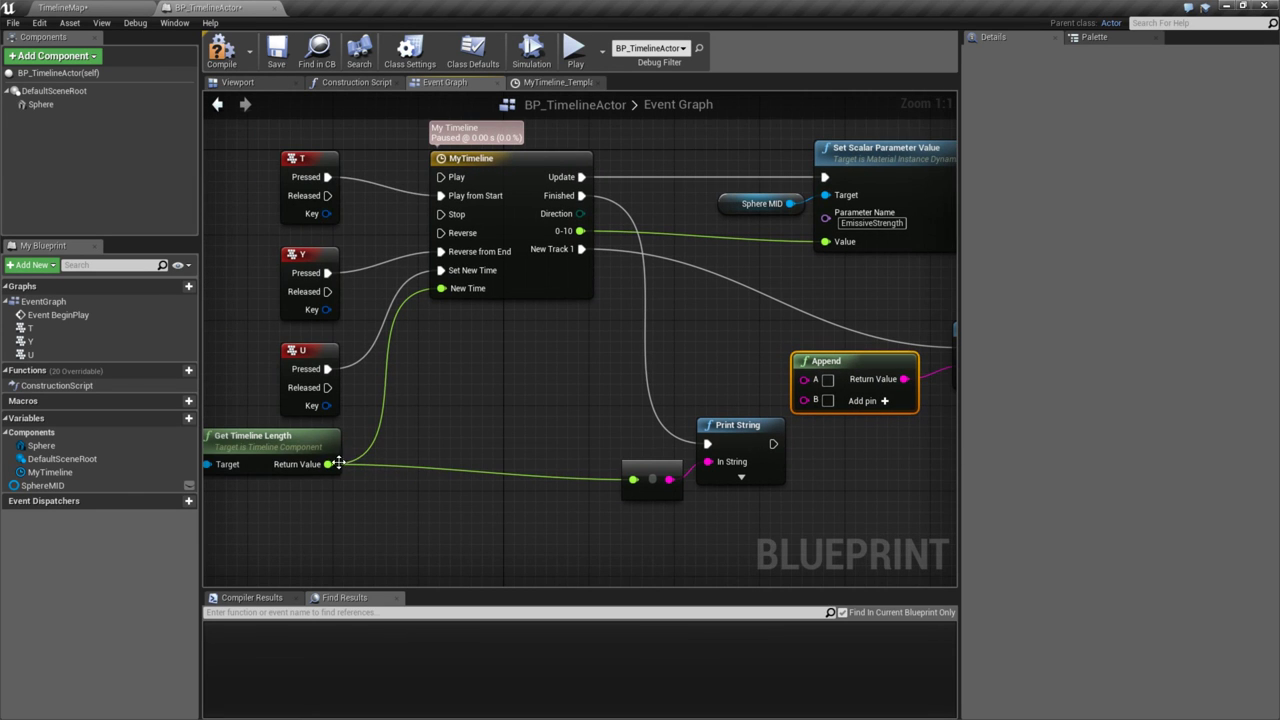
left_click_drag(328, 464, 804, 381)
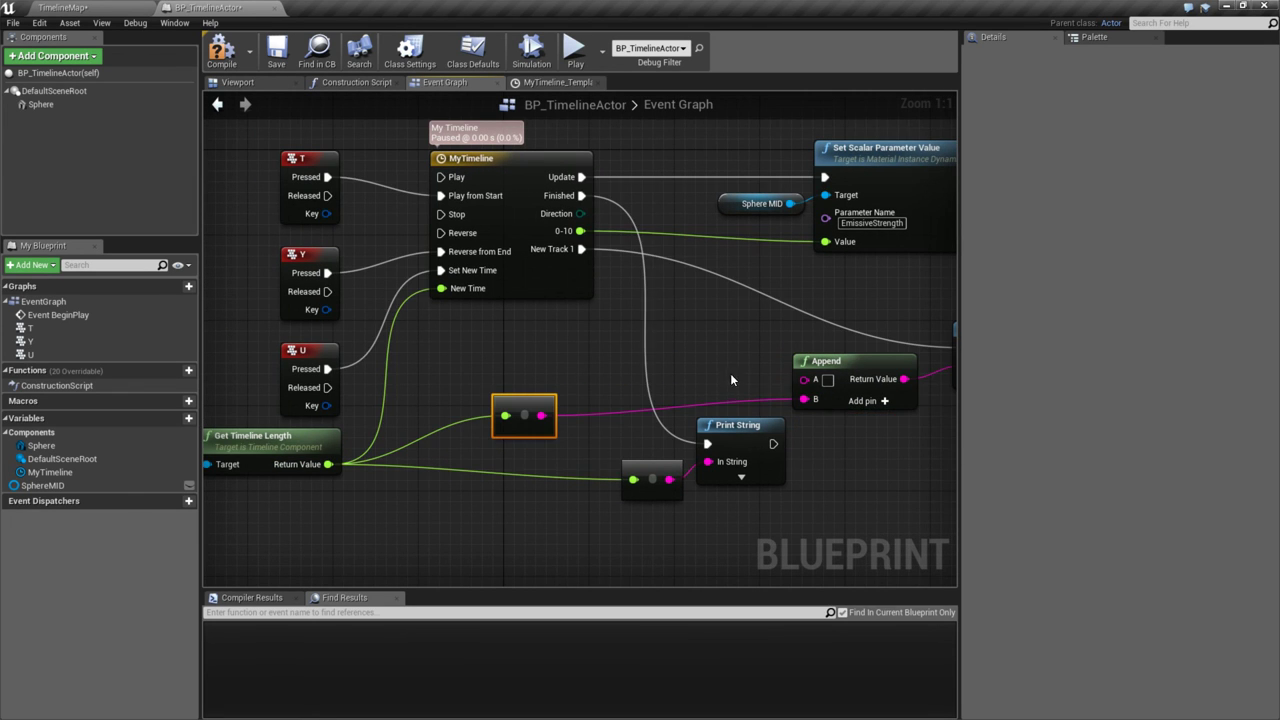
left_click(818, 385)
type("Event Fired at")
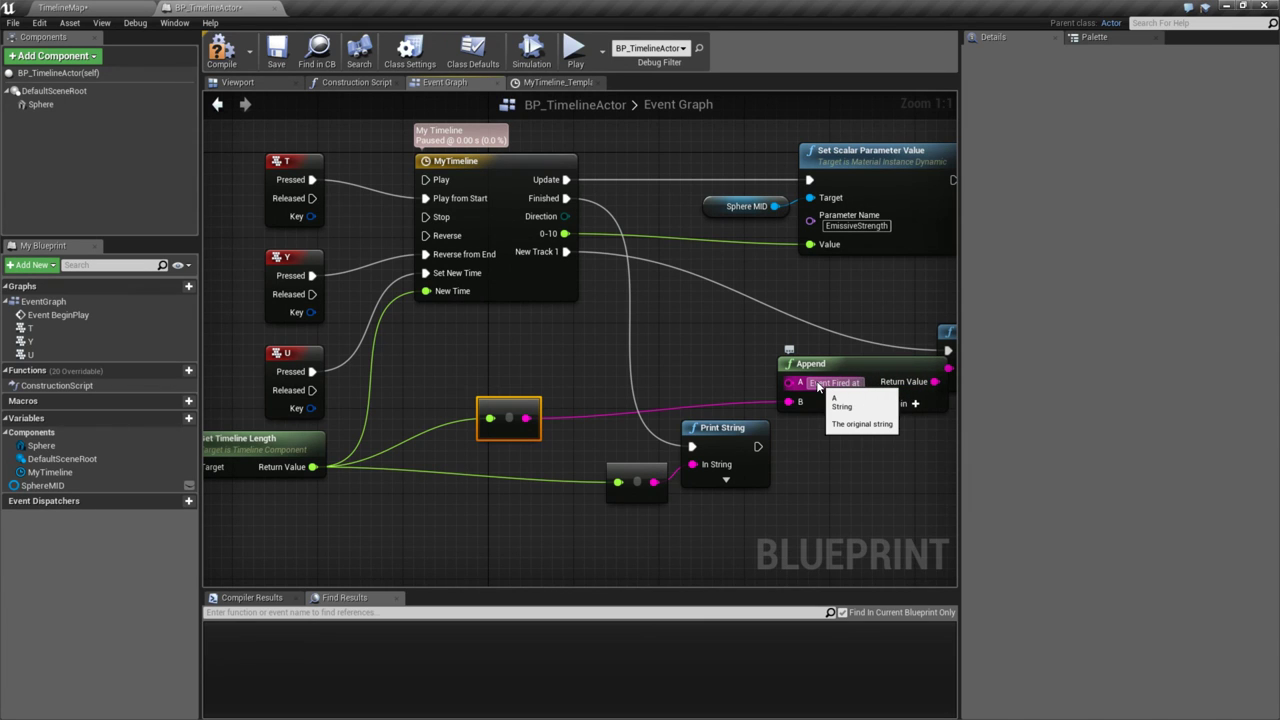
key("BackSpace")
type(":")
- Rearrange the Print String, Append and float-to-string nodes so the New Track 1 chain sits above the Finished chain
left_click_drag(514, 410, 717, 379)
right_click_drag(714, 514, 644, 464)
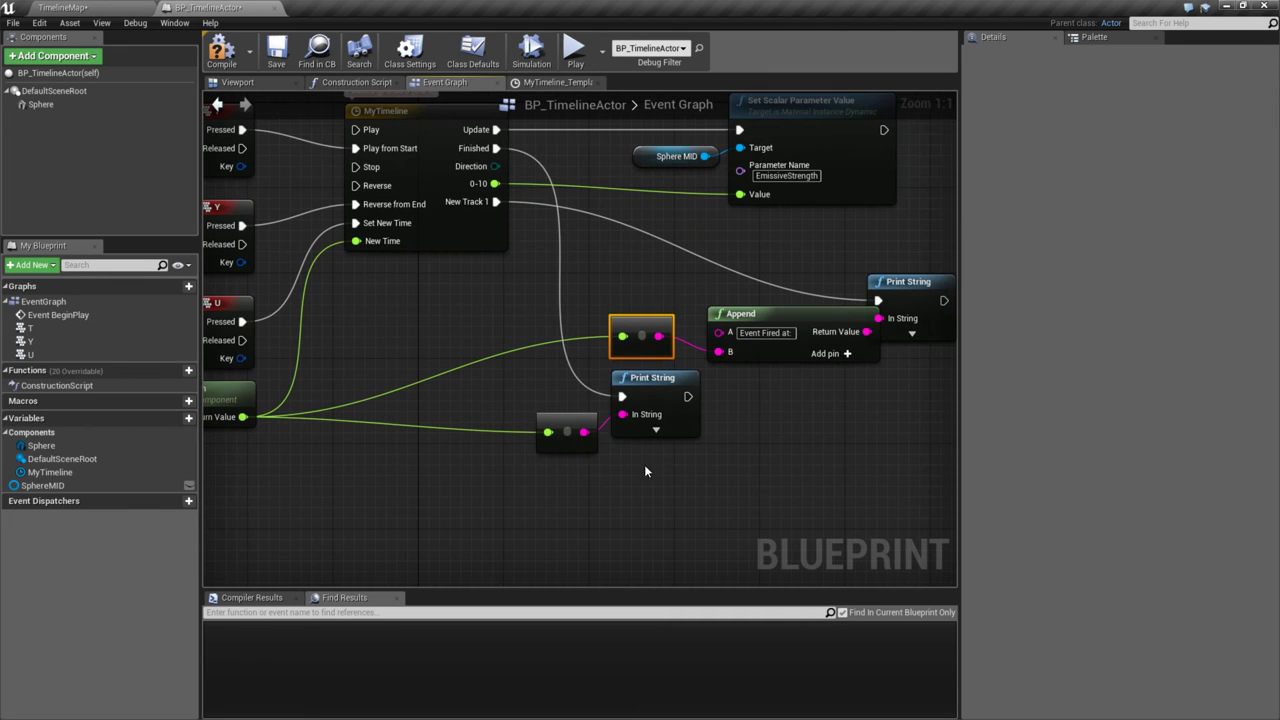
left_click_drag(644, 464, 696, 464)
right_click_drag(759, 416, 648, 443)
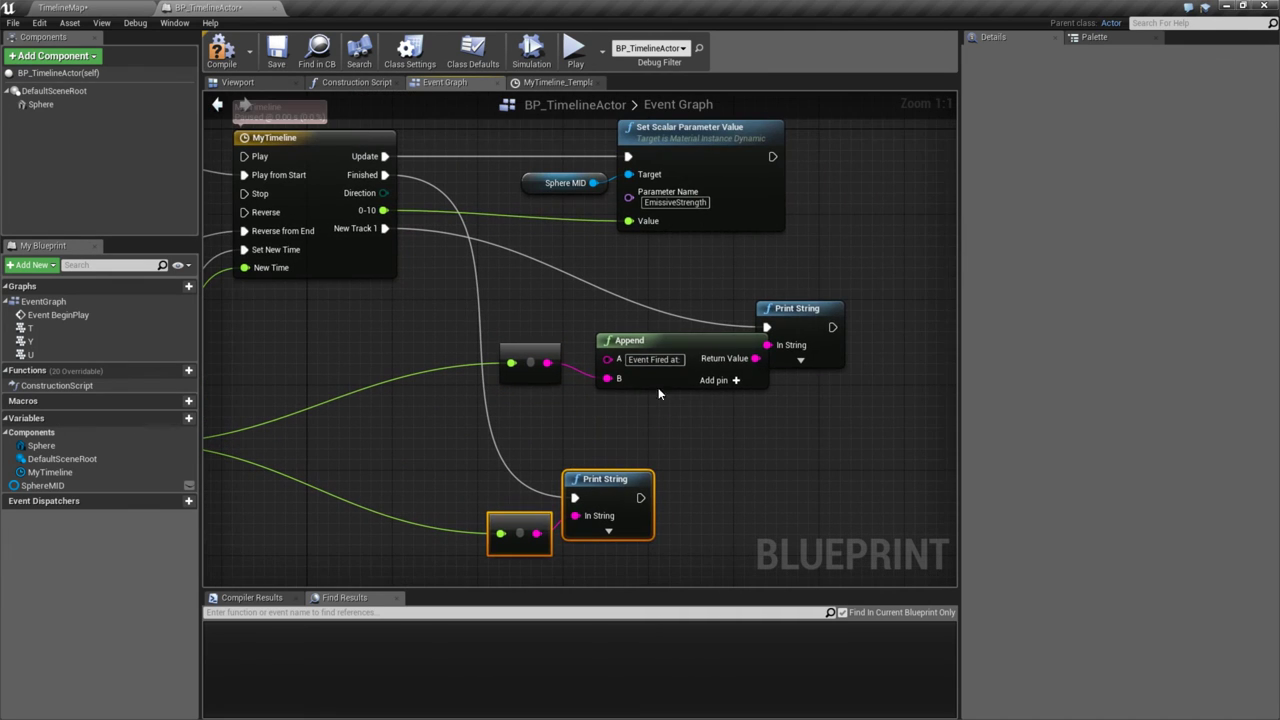
left_click_drag(650, 350, 609, 358)
left_click_drag(783, 322, 651, 304)
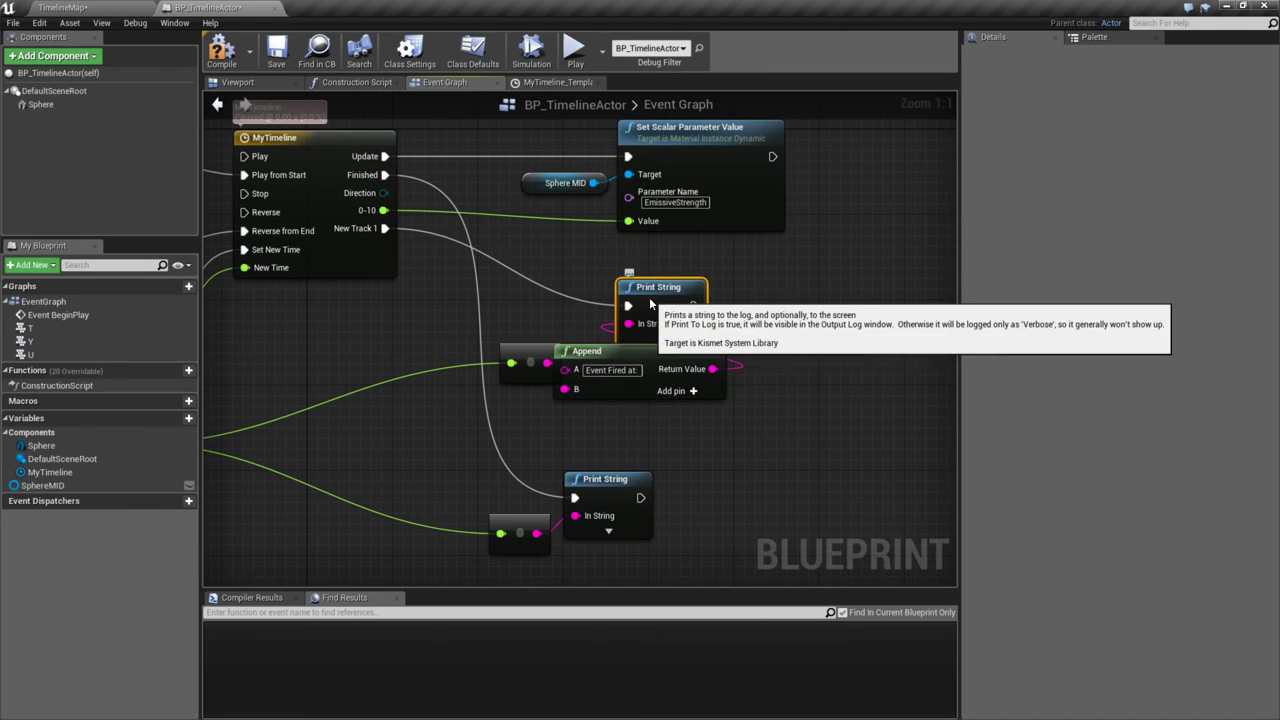
left_click_drag(611, 360, 475, 405)
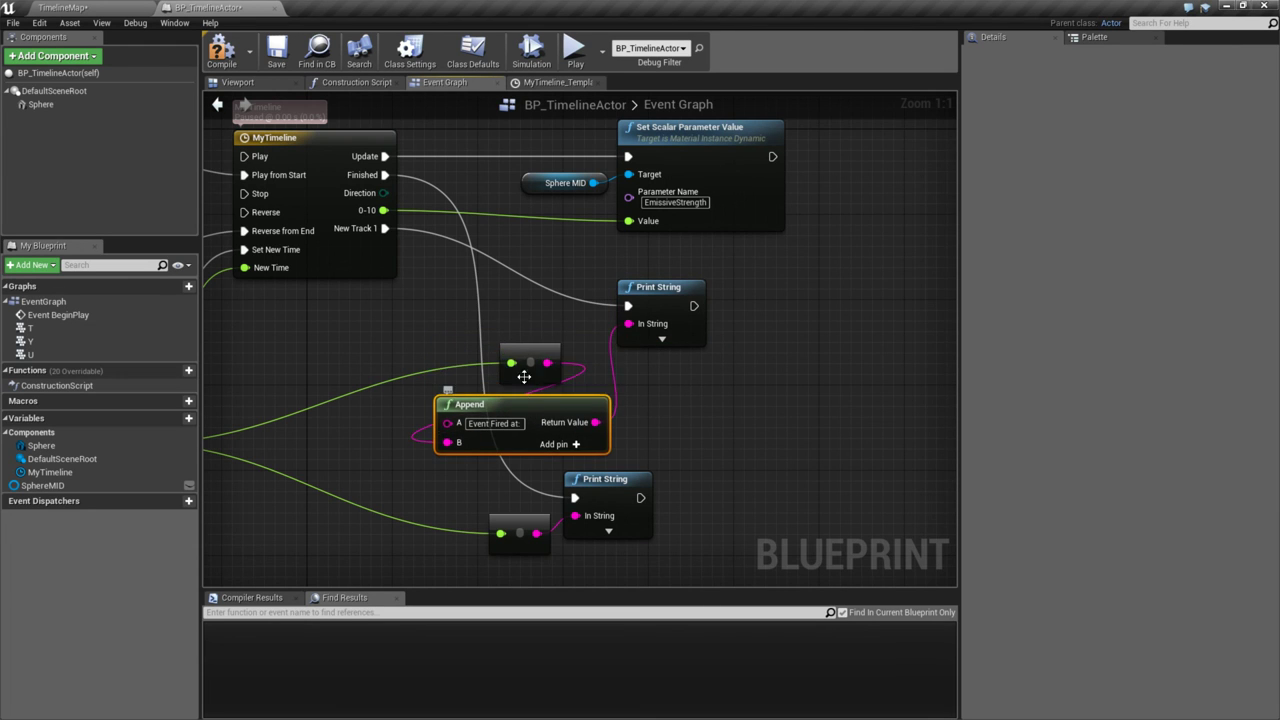
left_click_drag(527, 364, 389, 386)
left_click_drag(512, 407, 502, 344)
right_click_drag(396, 395, 514, 396)
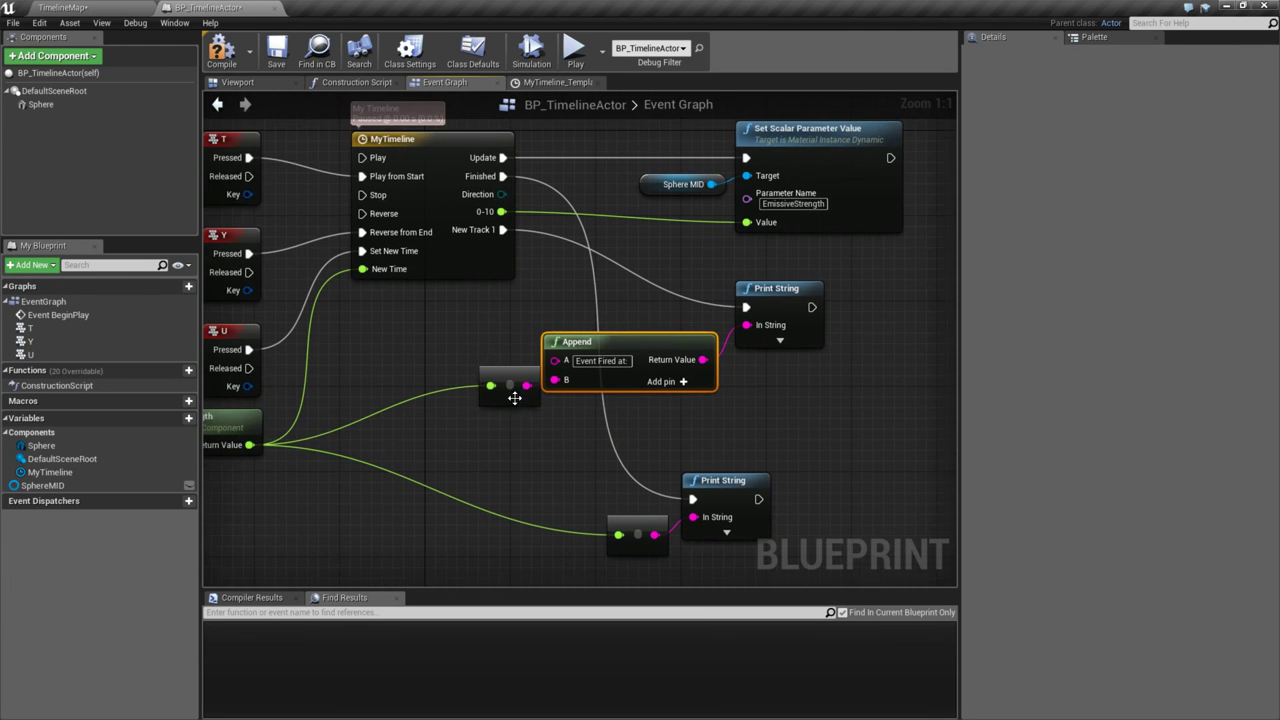
left_click_drag(508, 387, 488, 408)
- Run the game preview to test the "Event Fired at:" message and end the preview
right_click_drag(508, 507, 603, 465)
right_click_drag(659, 383, 622, 403)
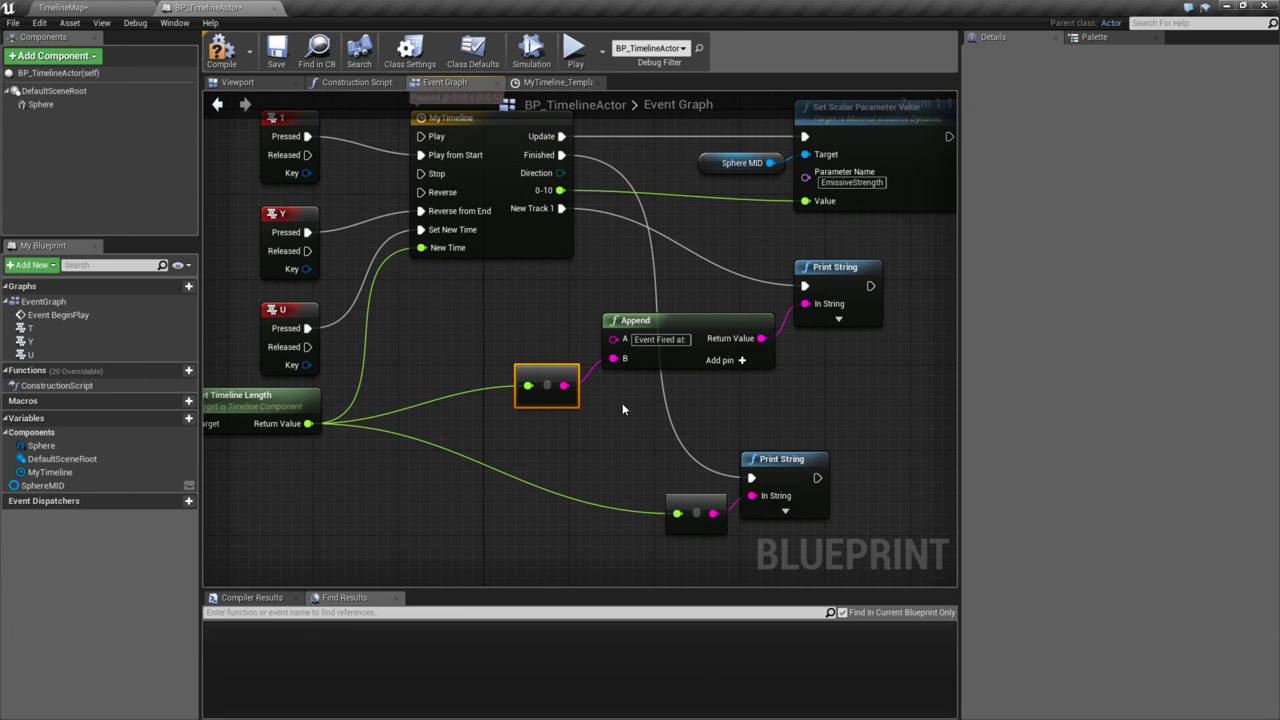
left_click(573, 50)
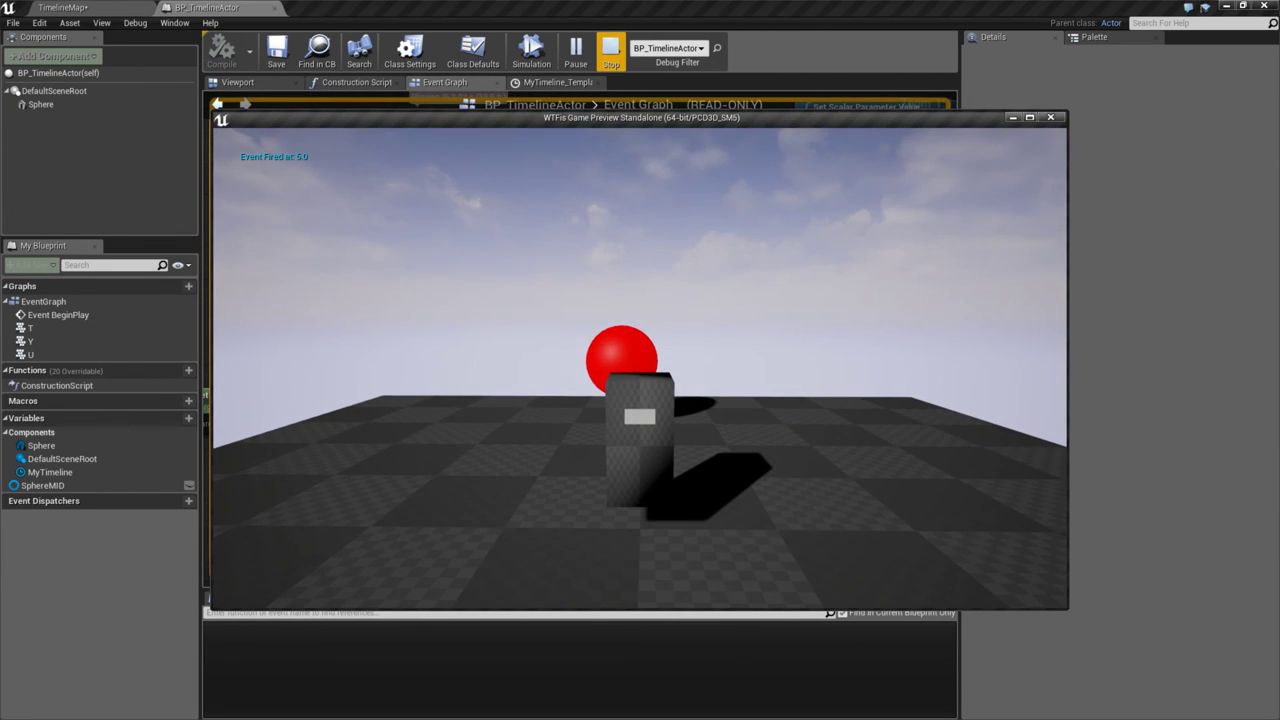
key("Escape")
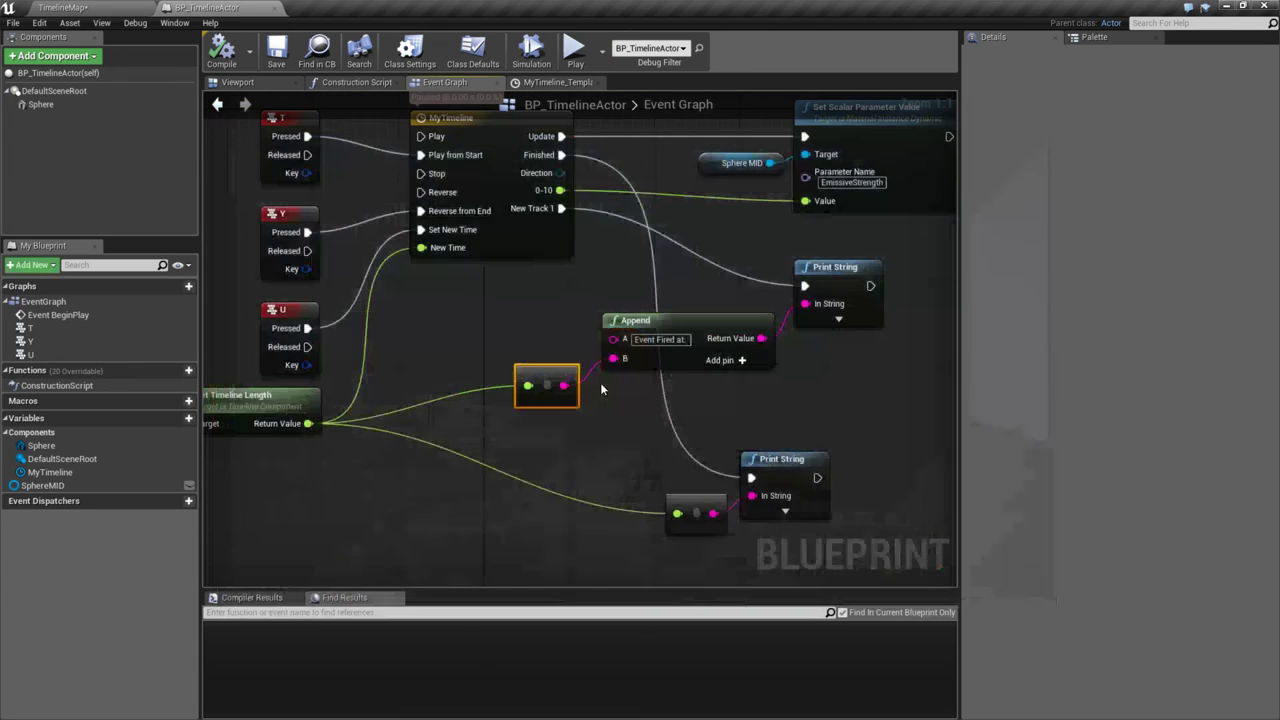
right_click_drag(416, 433, 540, 443)
right_click_drag(617, 432, 668, 410)
left_click_drag(330, 419, 398, 451)
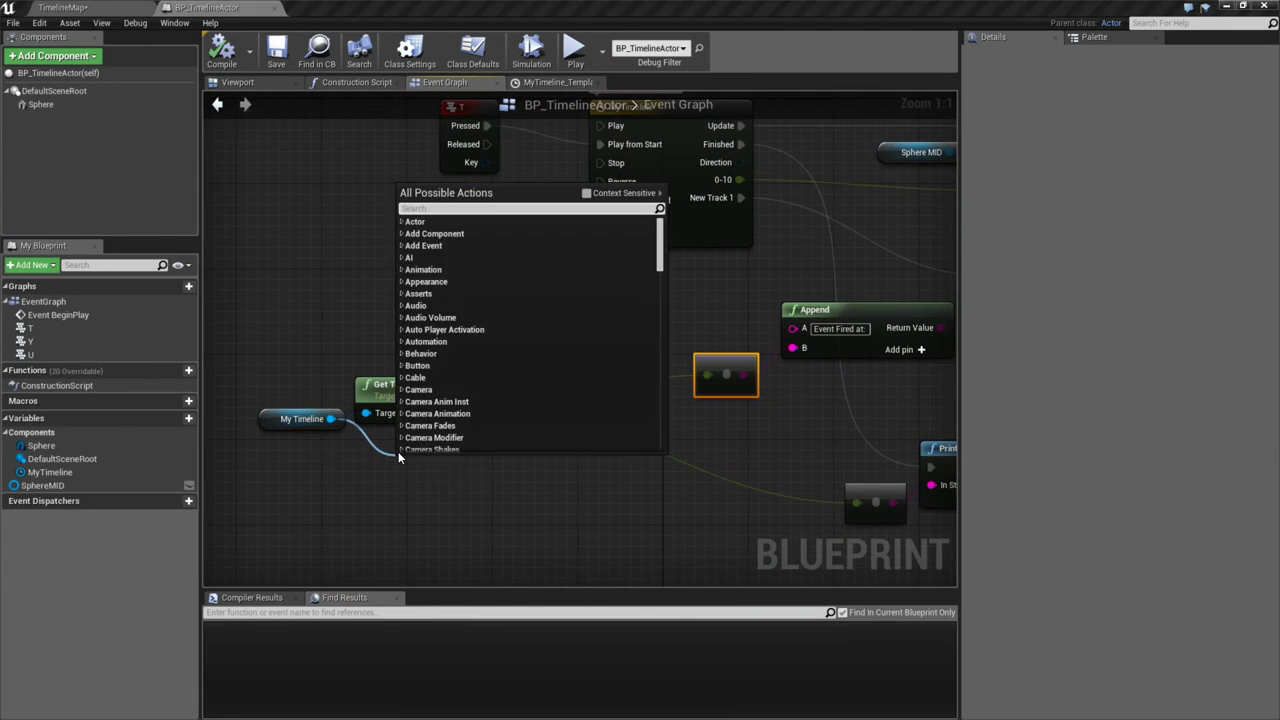
type("current get")
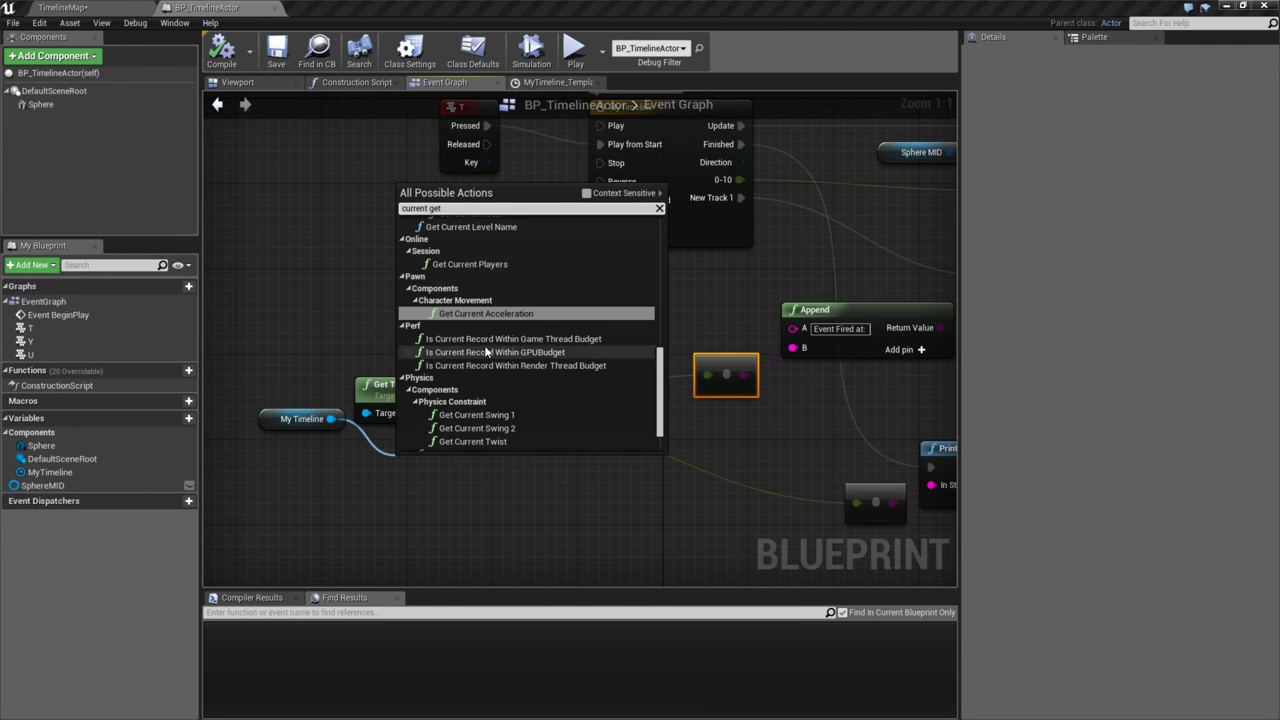
scroll(493, 333, "up", 5)
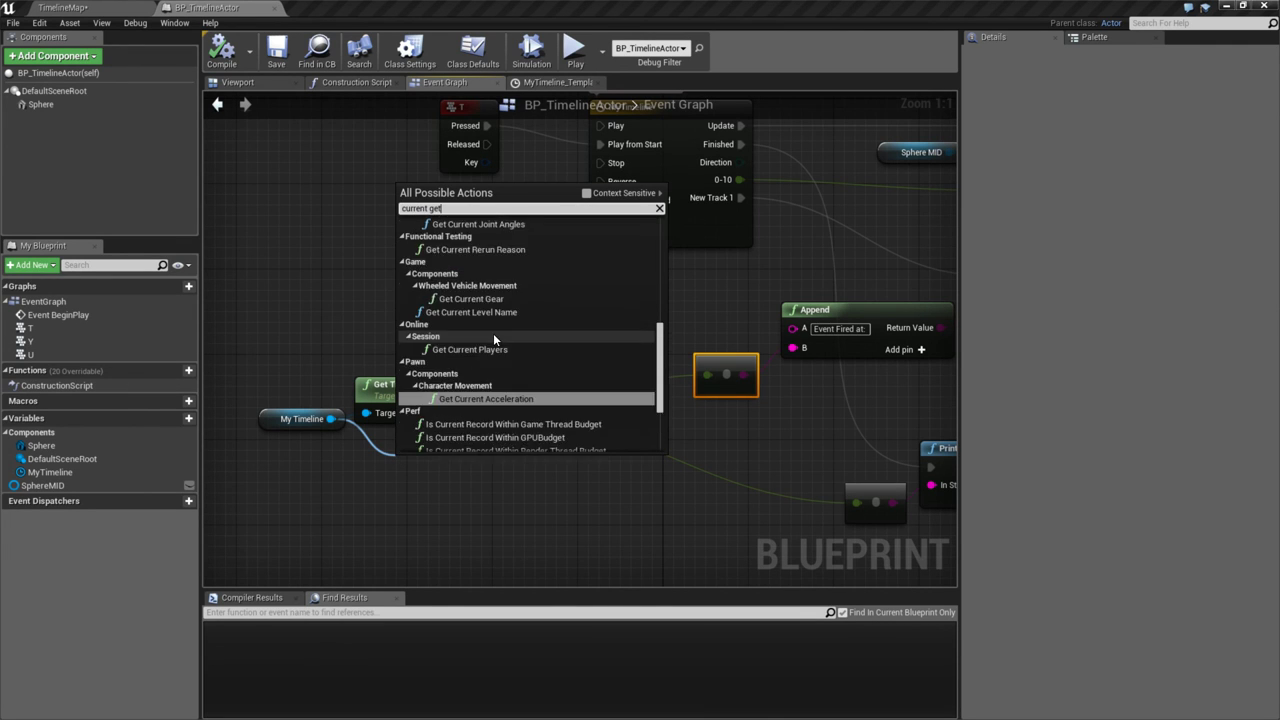
left_click(592, 194)
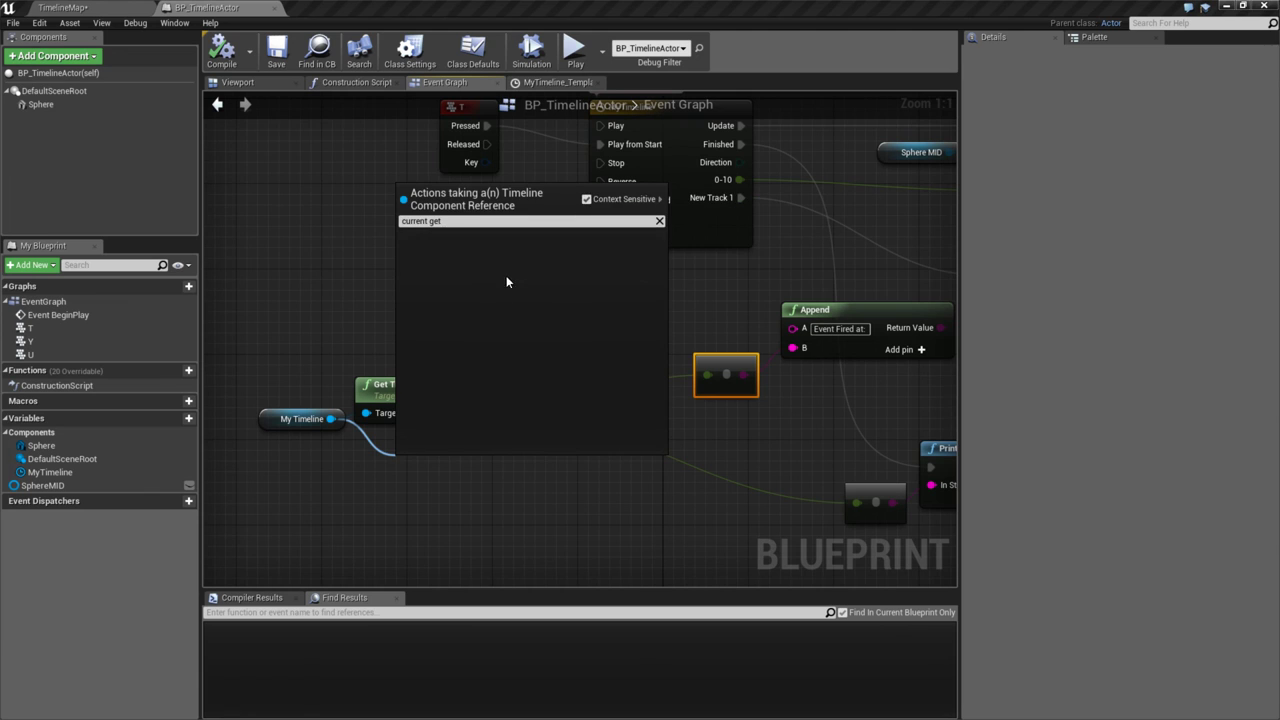
left_click(326, 323)
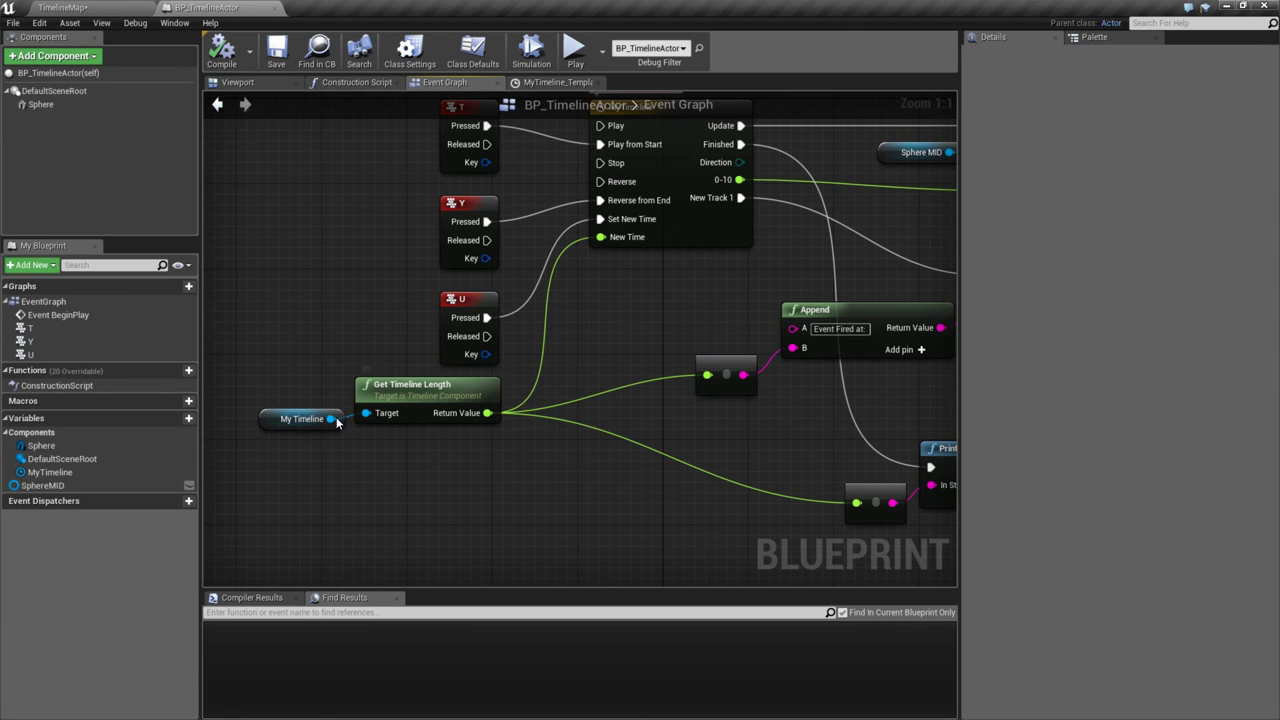
- Add a Get Playback Position node for My Timeline below Get Timeline Length and connect its return value to the float-to-string node feeding Append
left_click_drag(330, 418, 375, 451)
type("get curren")
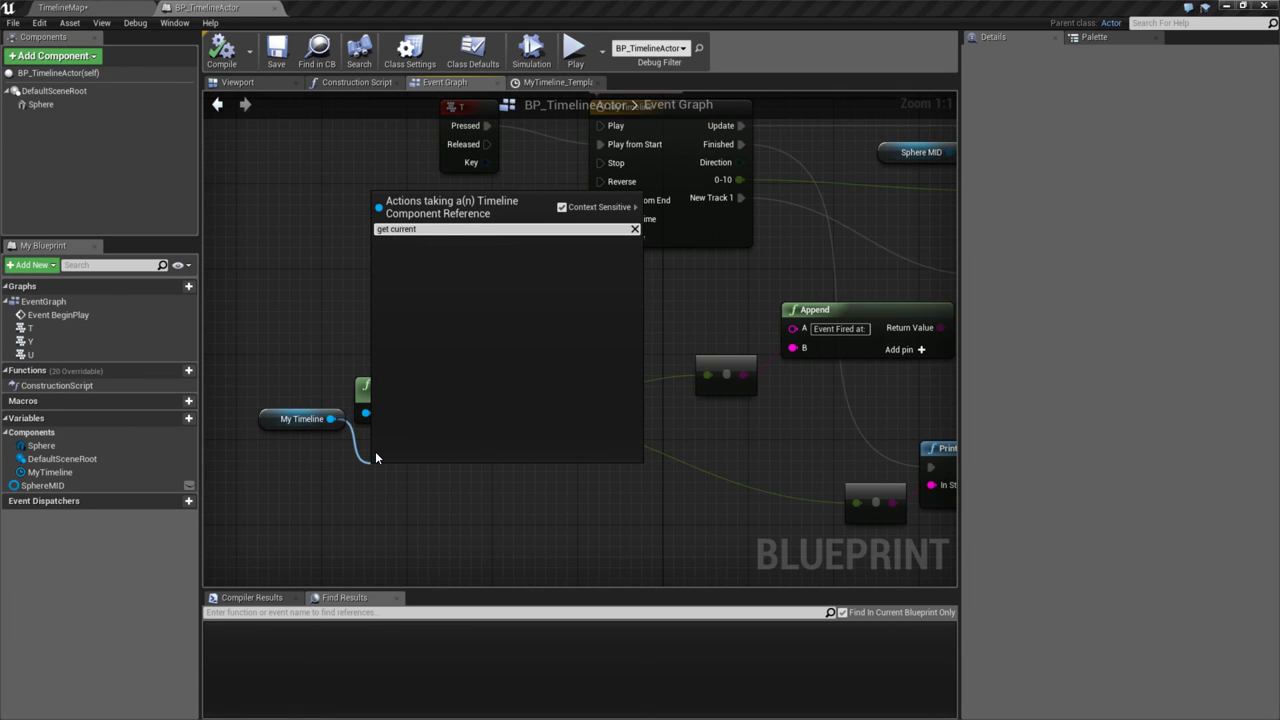
type("t")
key("BackSpace")
key("BackSpace")
key("BackSpace")
key("BackSpace")
key("BackSpace")
key("BackSpace")
key("BackSpace")
key("BackSpace")
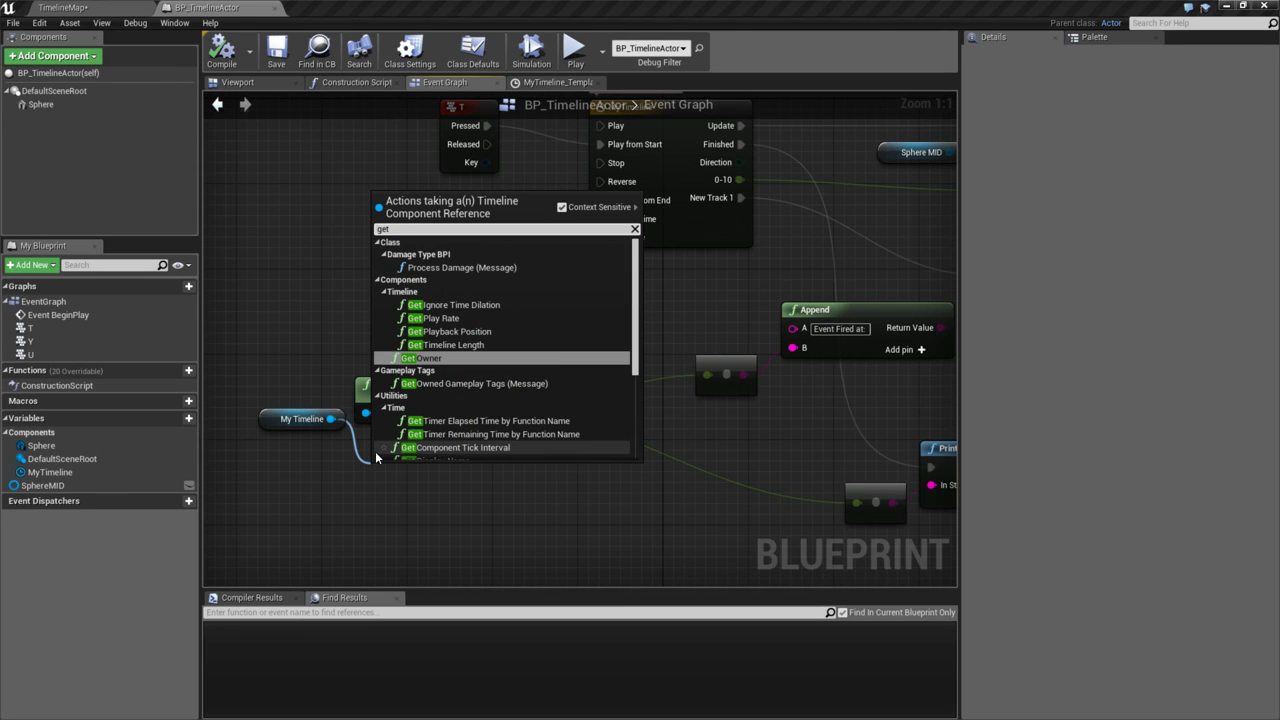
left_click(463, 332)
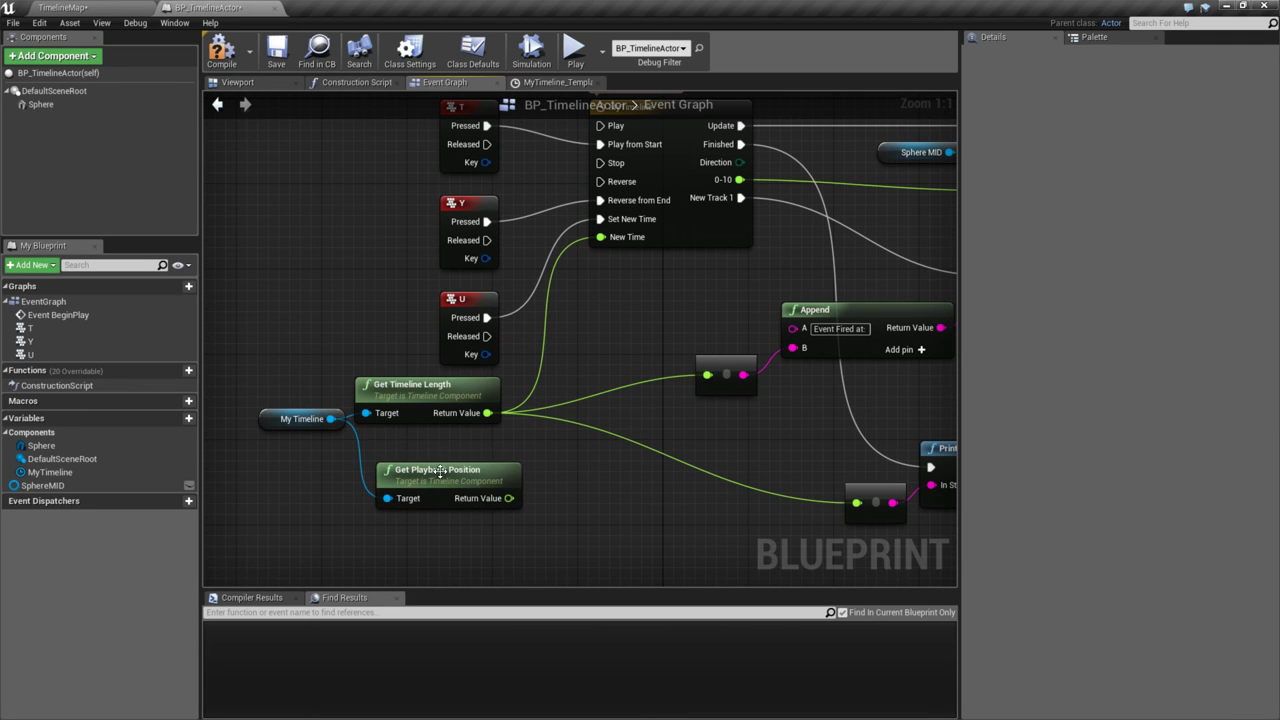
left_click_drag(440, 470, 418, 449)
left_click_drag(487, 476, 710, 378)
right_click_drag(687, 536, 602, 533)
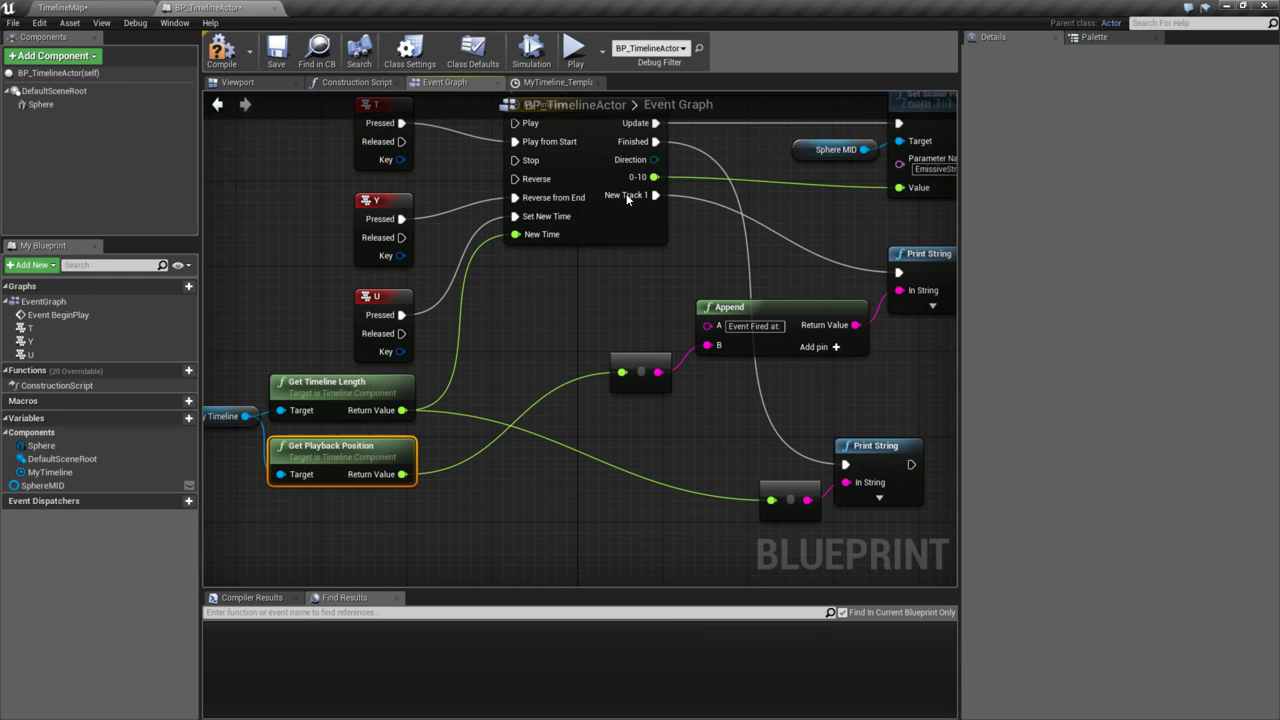
- Run the game preview to check the playback position in the "Event Fired at:" message and end the preview
left_click(580, 42)
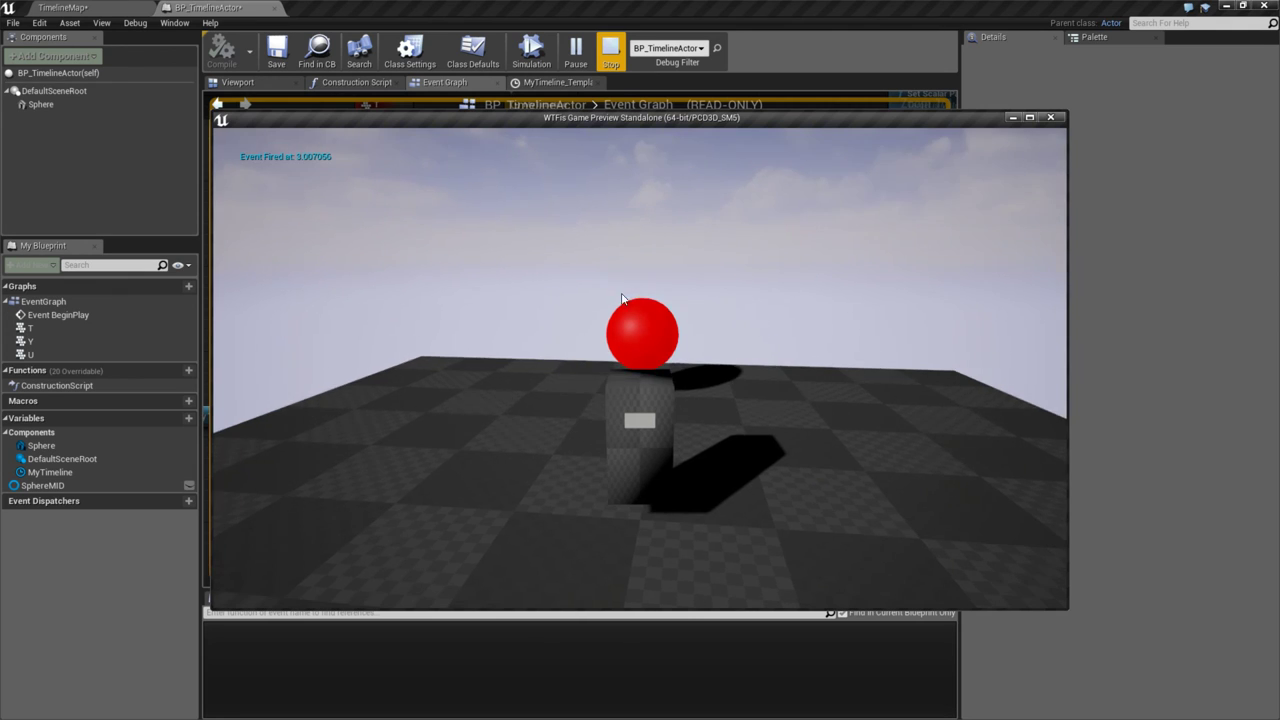
key("Escape")
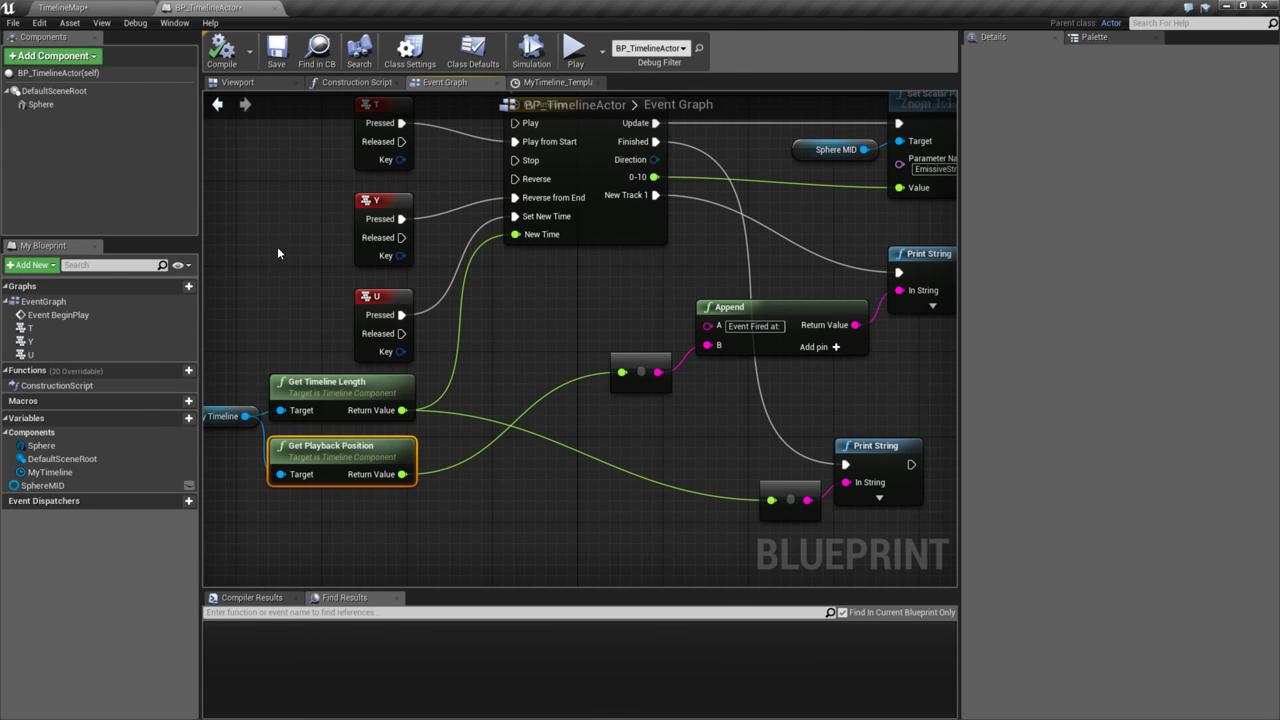
right_click_drag(298, 242, 309, 257)
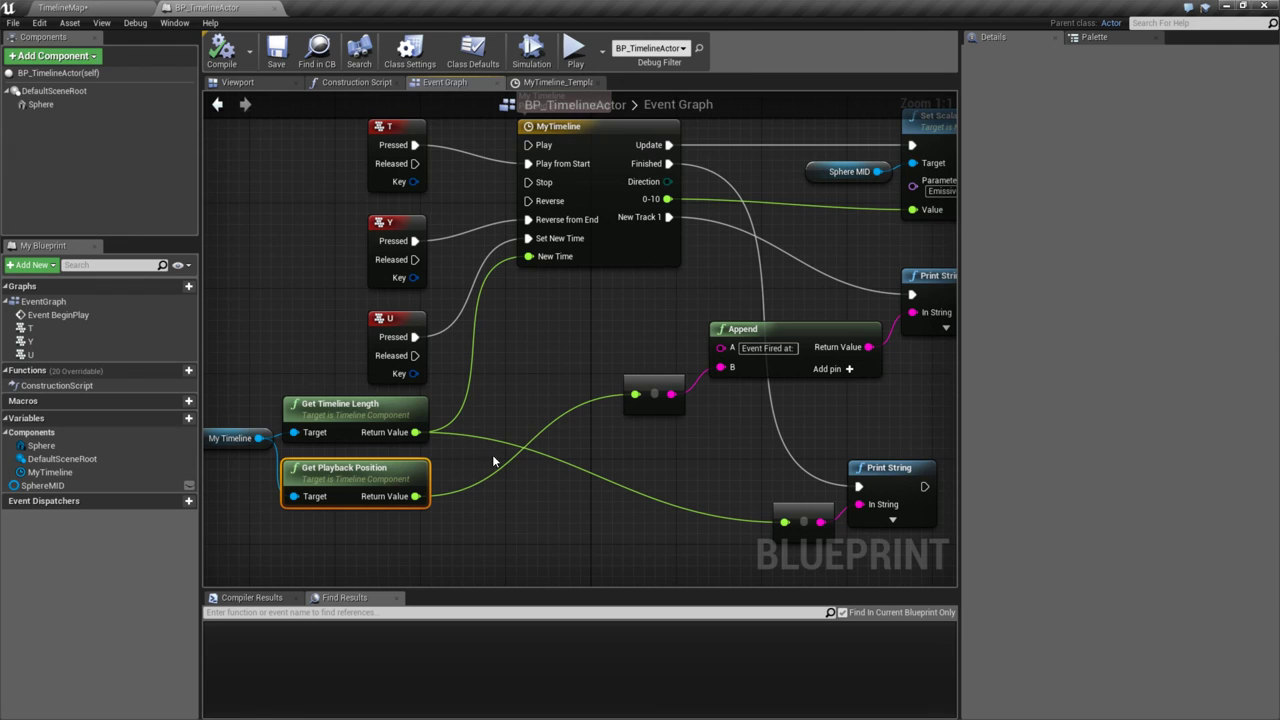
- Show the Controller content folder in File Explorer and go up to the WTF-HDI project folder
left_click(152, 7)
right_click(72, 619)
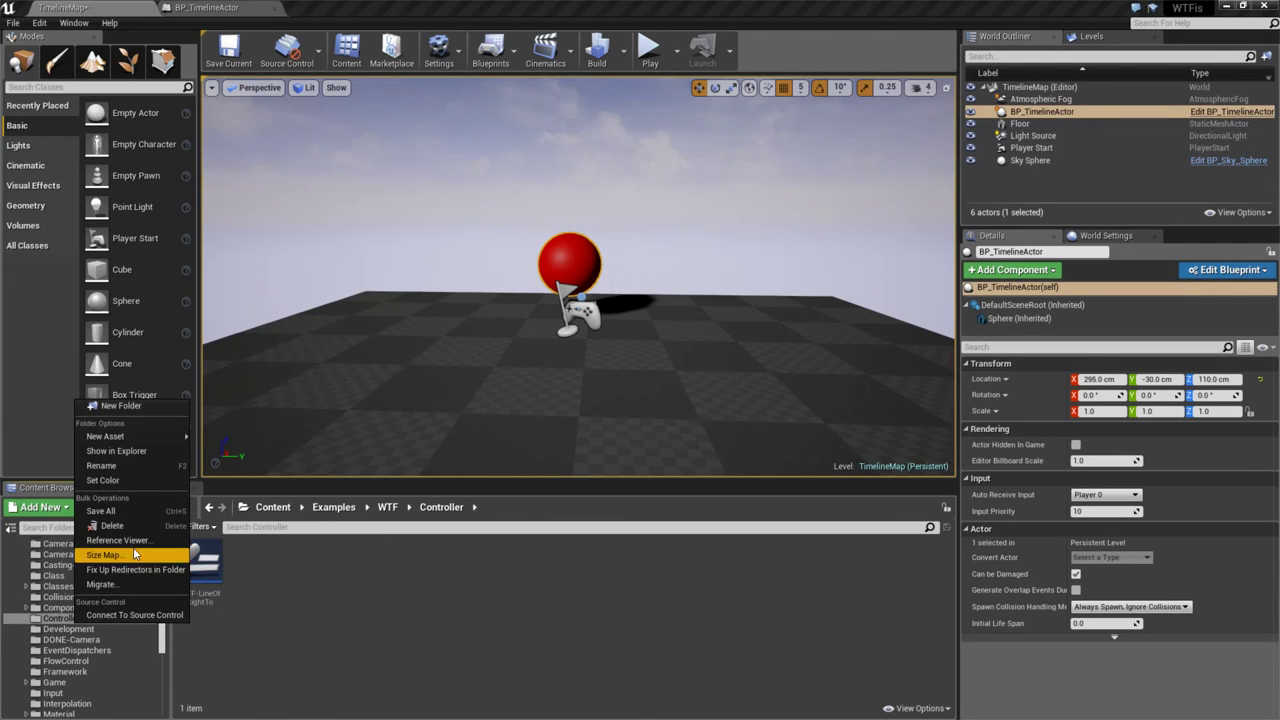
left_click(126, 451)
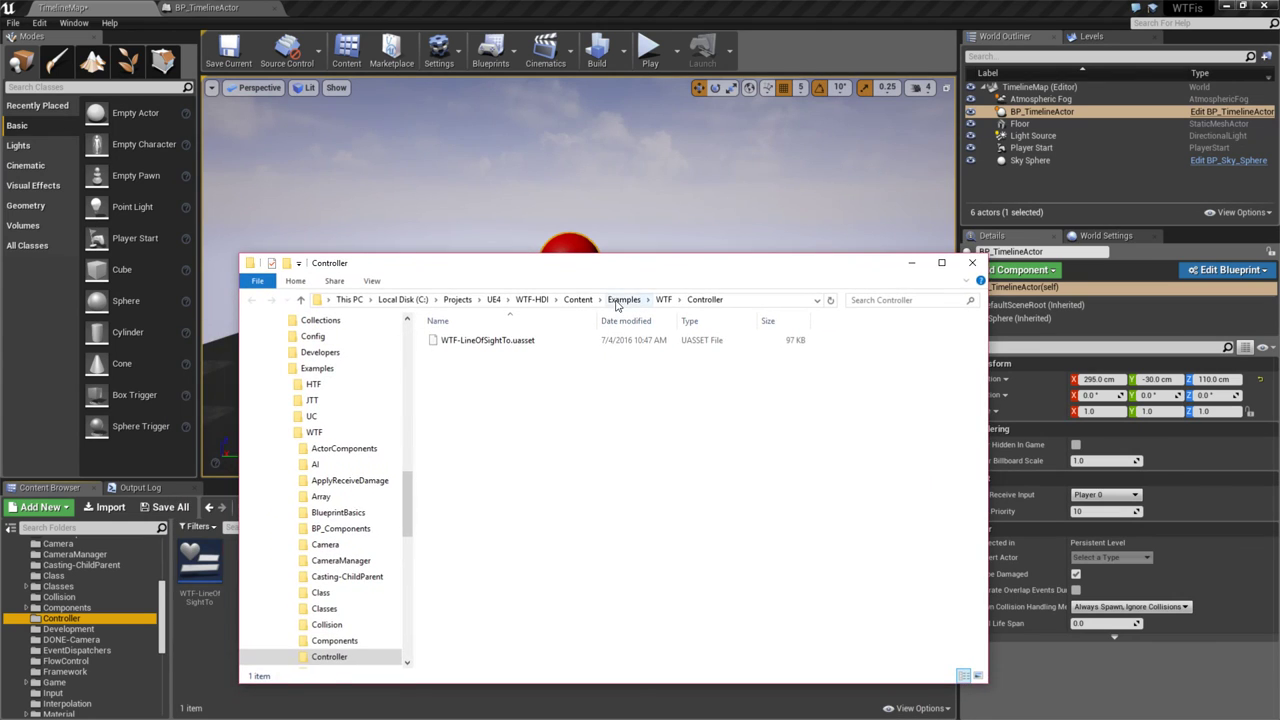
left_click(621, 299)
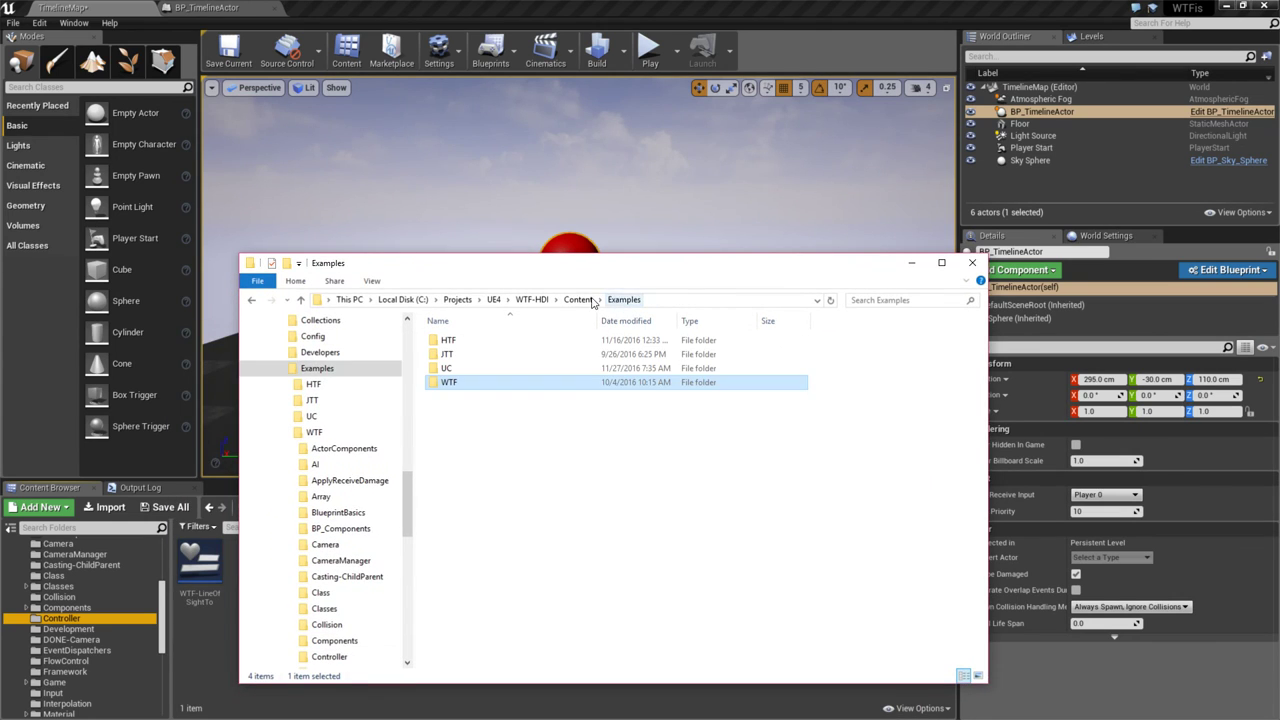
left_click(584, 300)
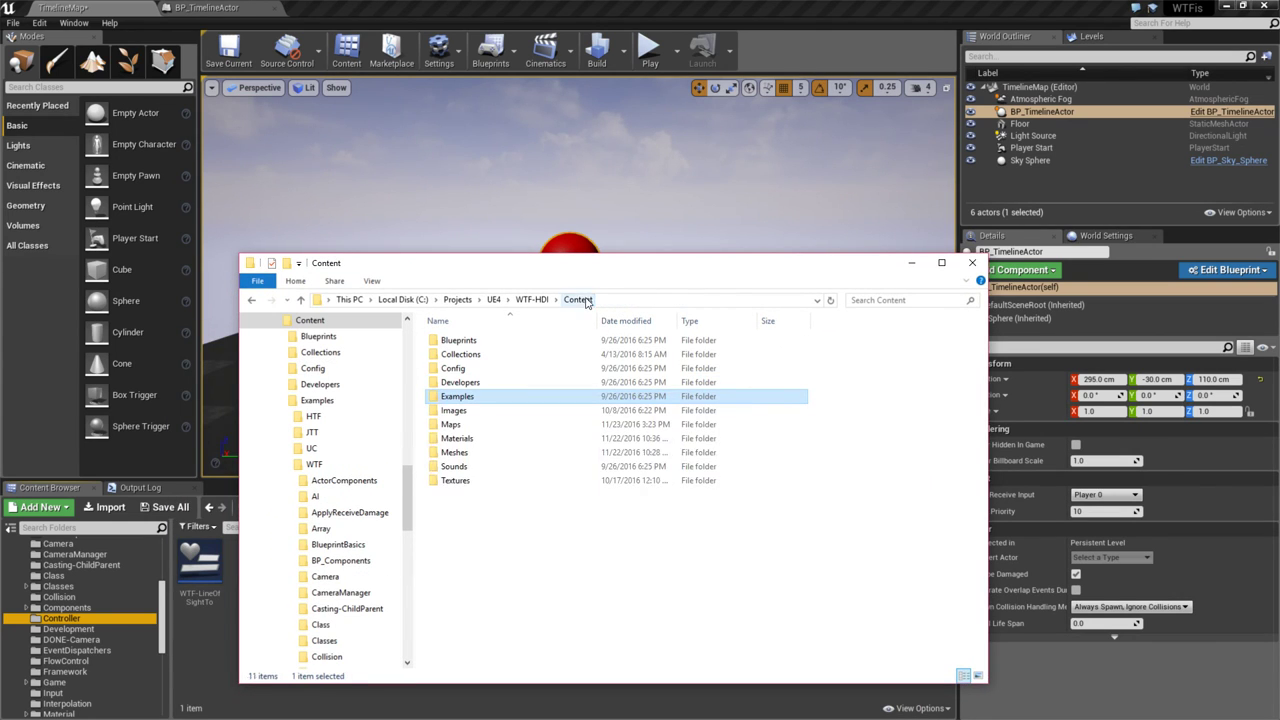
left_click(521, 300)
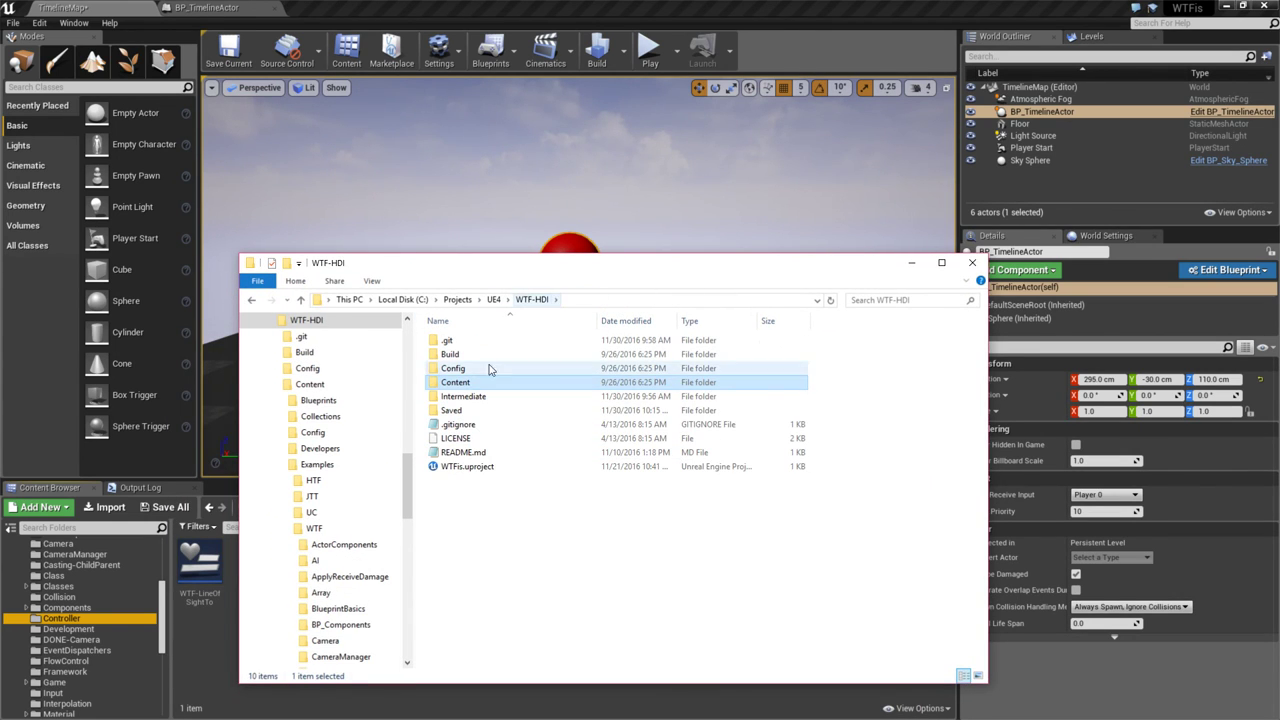
- Examine the Engine and Game folders inside Saved/Autosaves and return to the WTF-HDI project folder
double_click(460, 411)
double_click(455, 340)
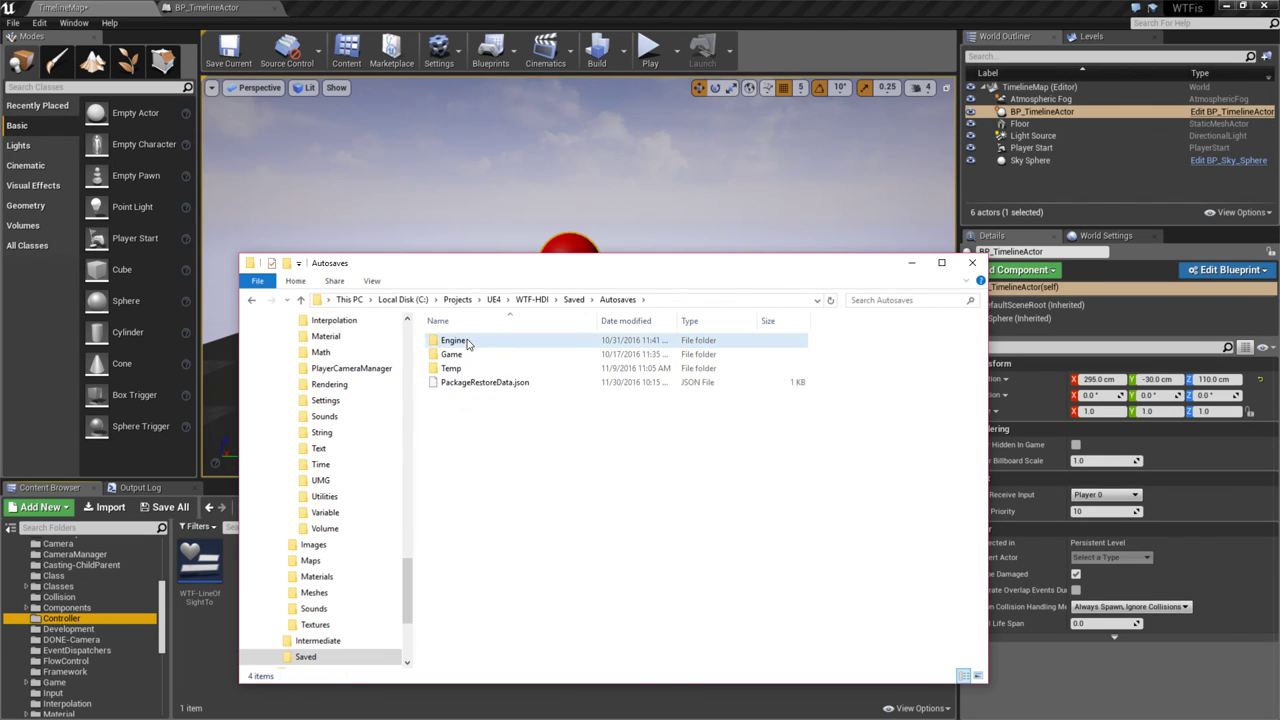
double_click(462, 341)
double_click(467, 341)
left_click(615, 300)
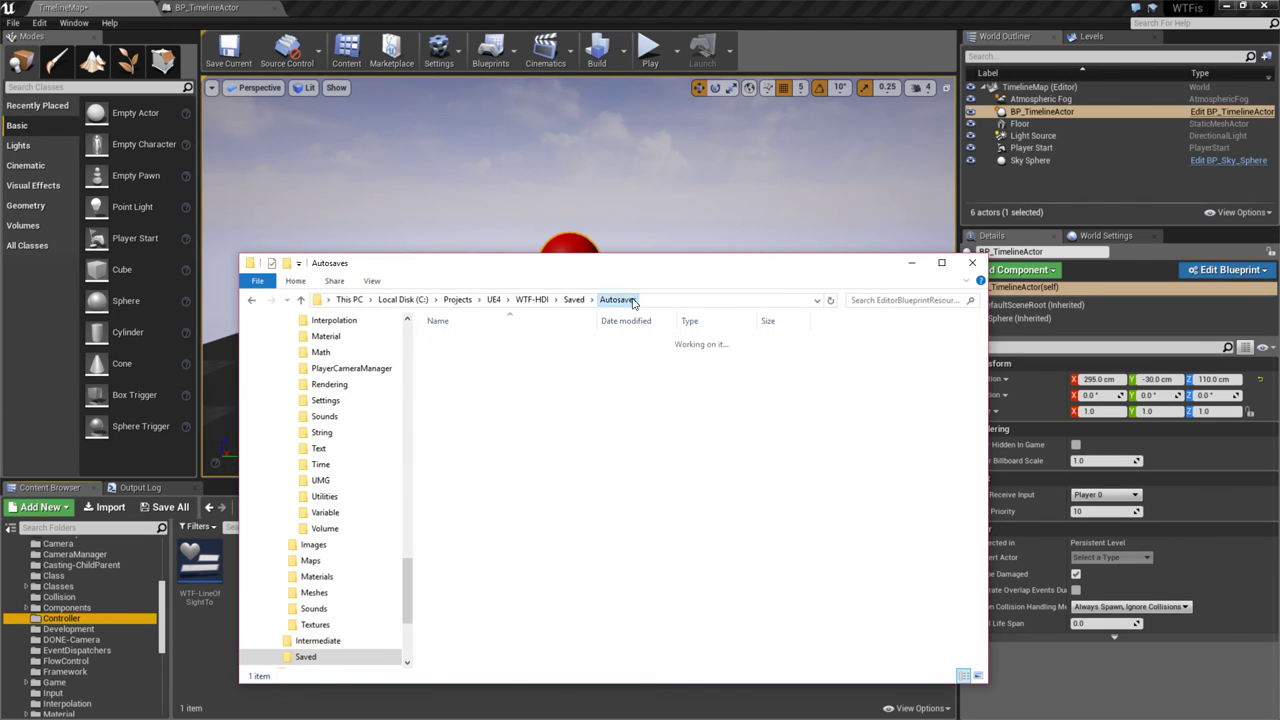
double_click(451, 354)
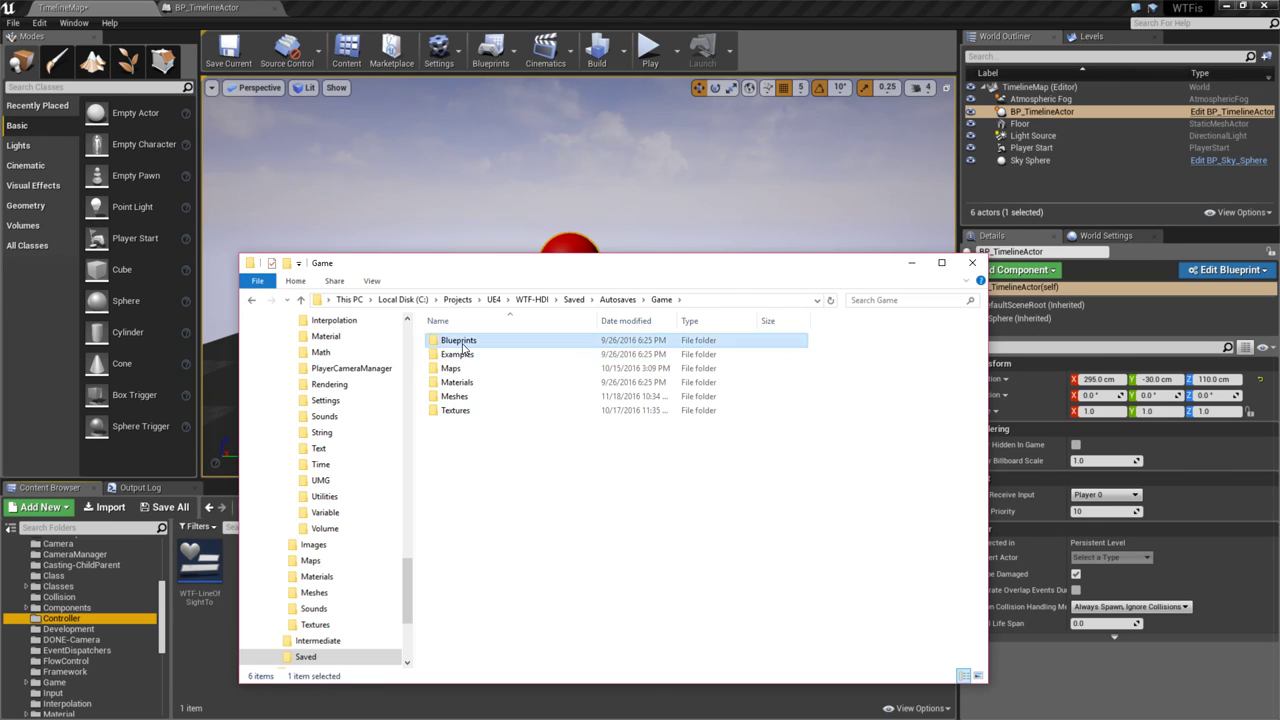
double_click(460, 341)
double_click(462, 341)
left_click(608, 300)
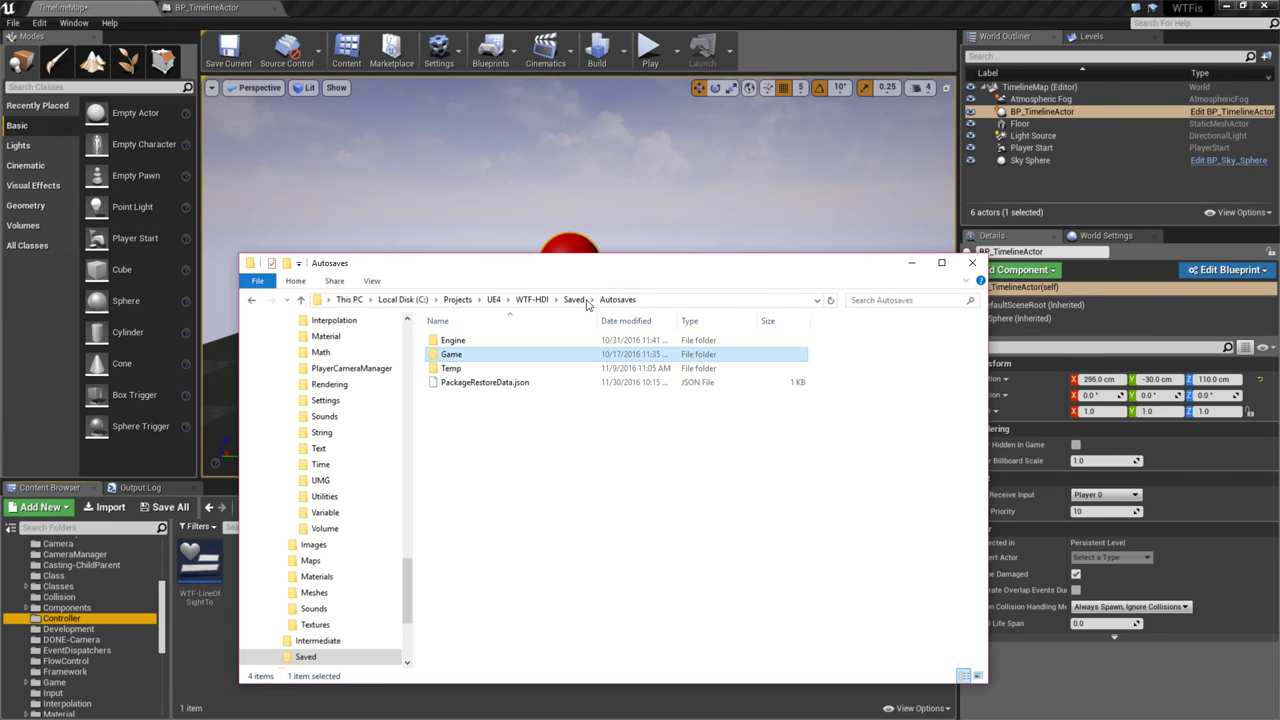
left_click(576, 301)
left_click(531, 300)
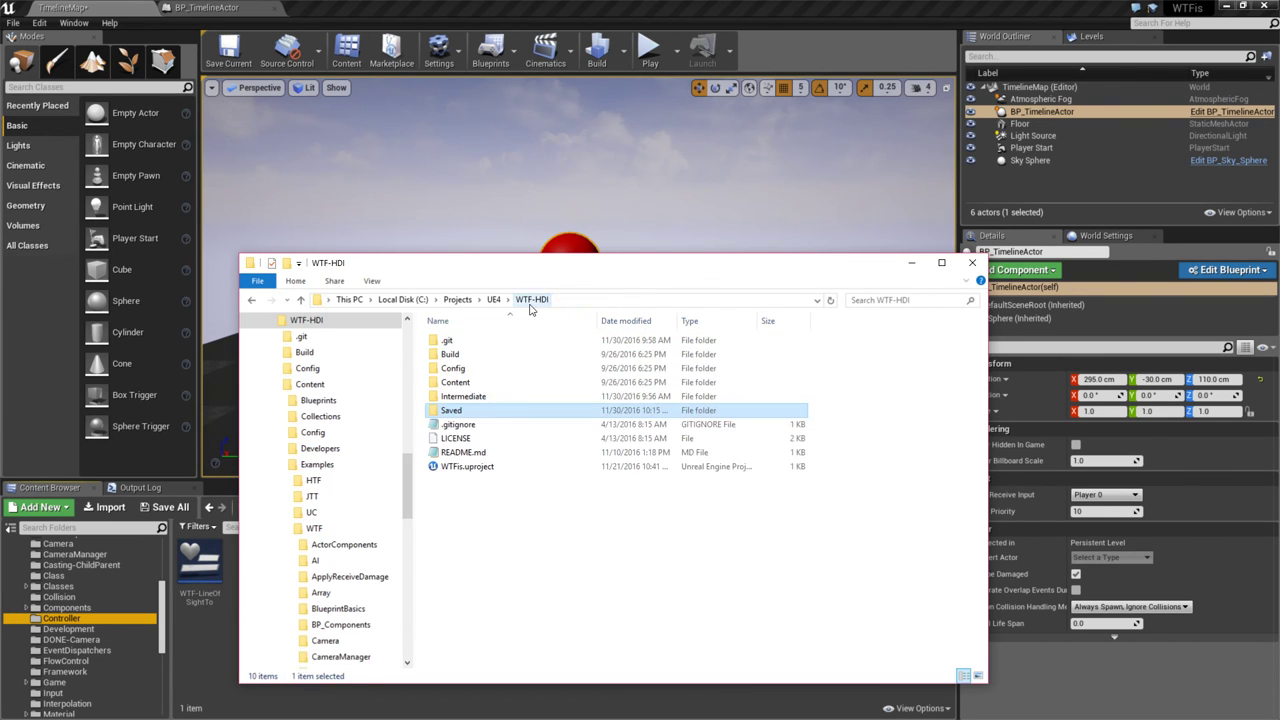
- Examine the backup asset files in Saved/Backup with a wider Name column and close File Explorer
double_click(458, 413)
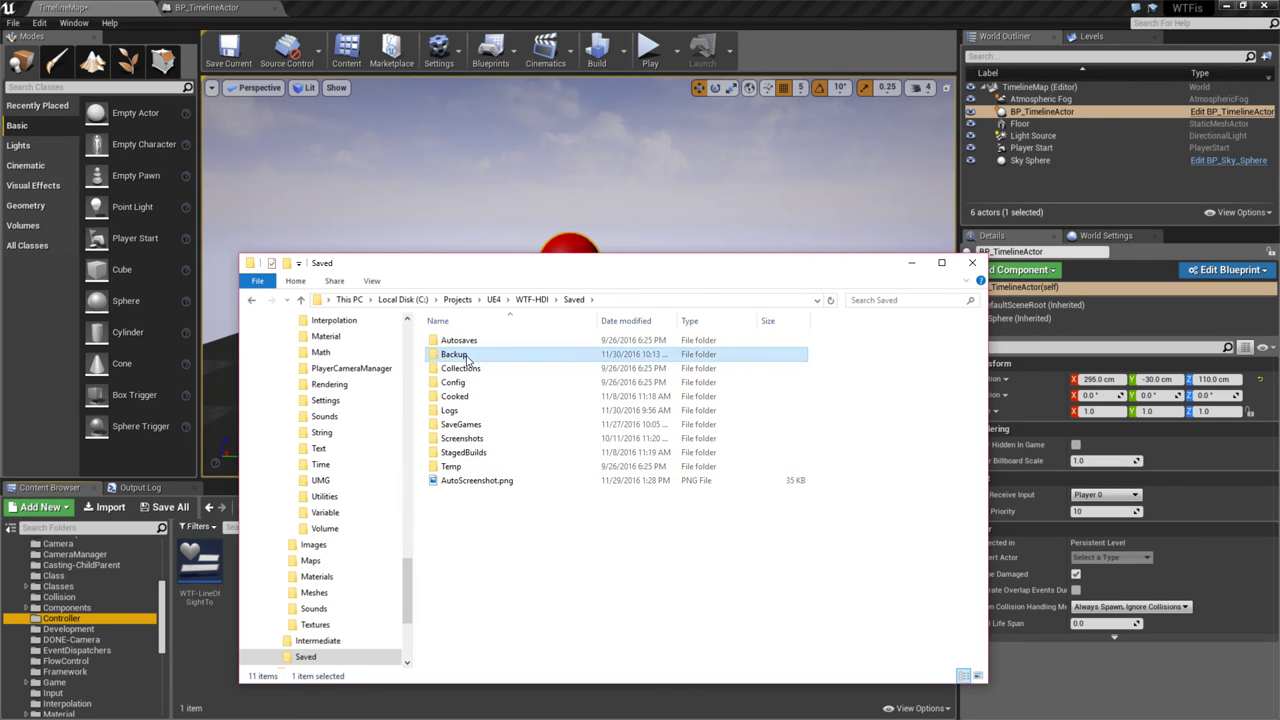
double_click(466, 355)
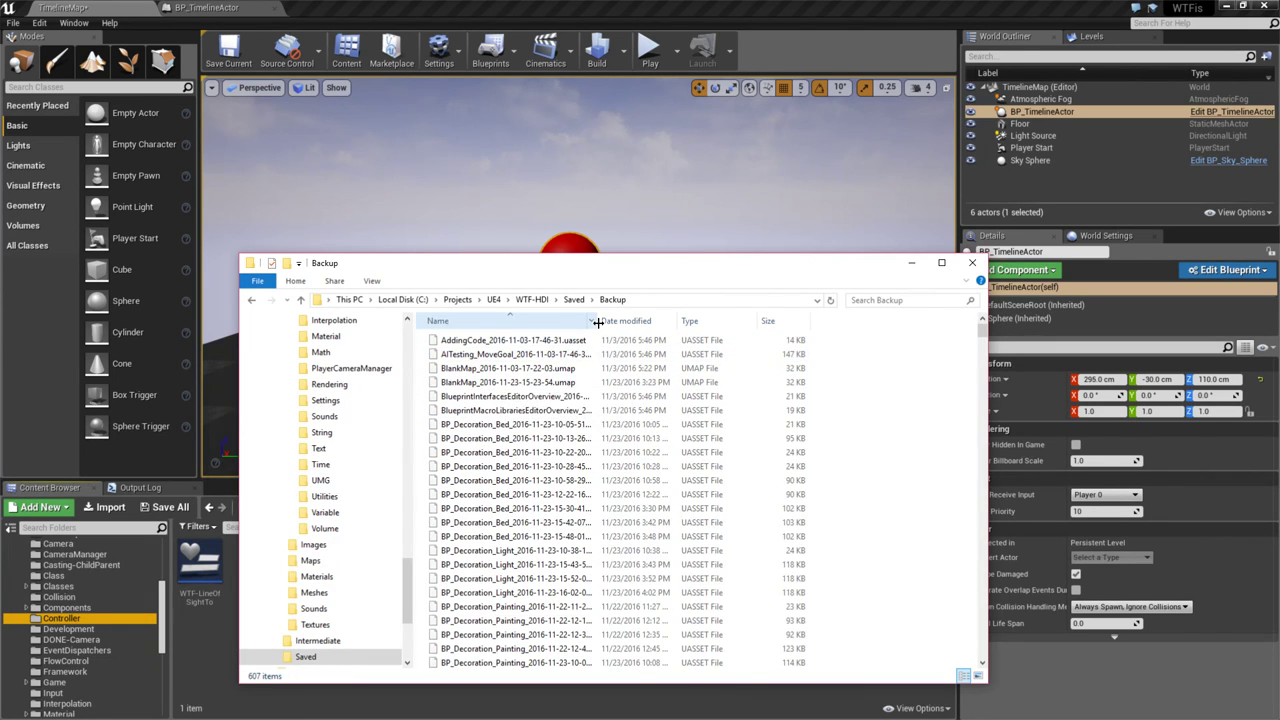
left_click_drag(599, 320, 695, 320)
scroll(620, 438, "down", 10)
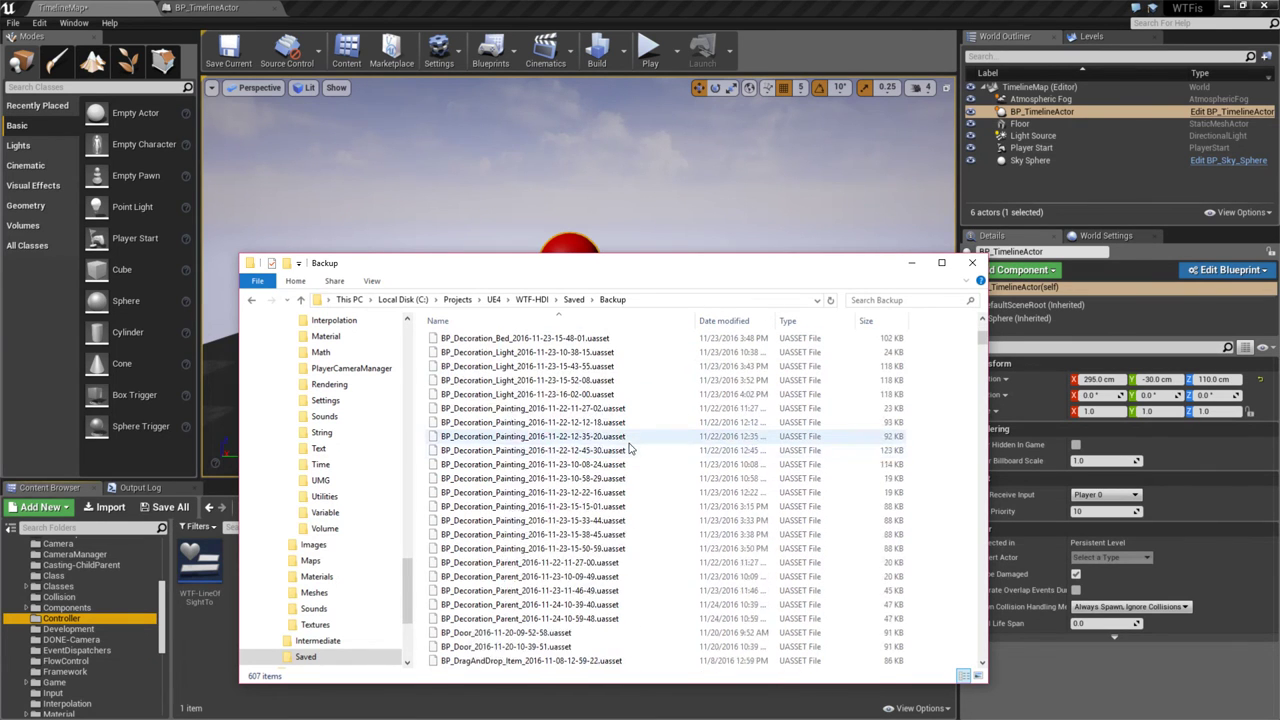
scroll(618, 440, "down", 3)
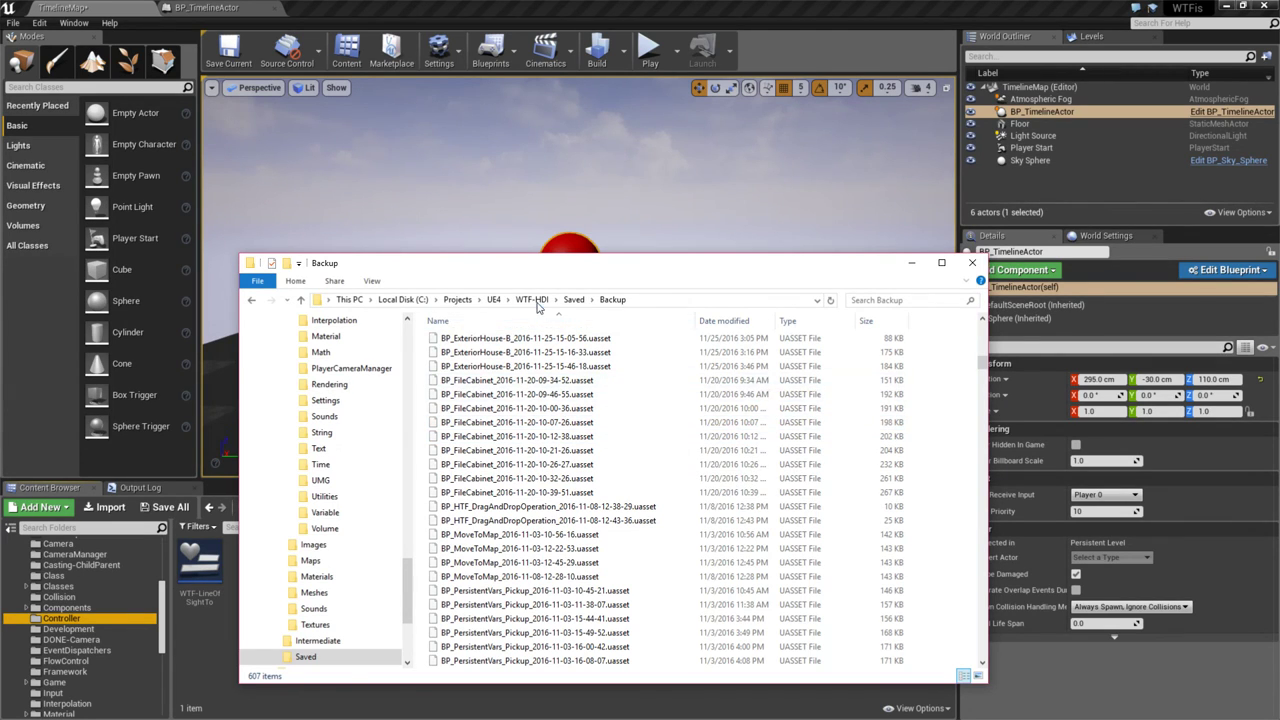
left_click(534, 300)
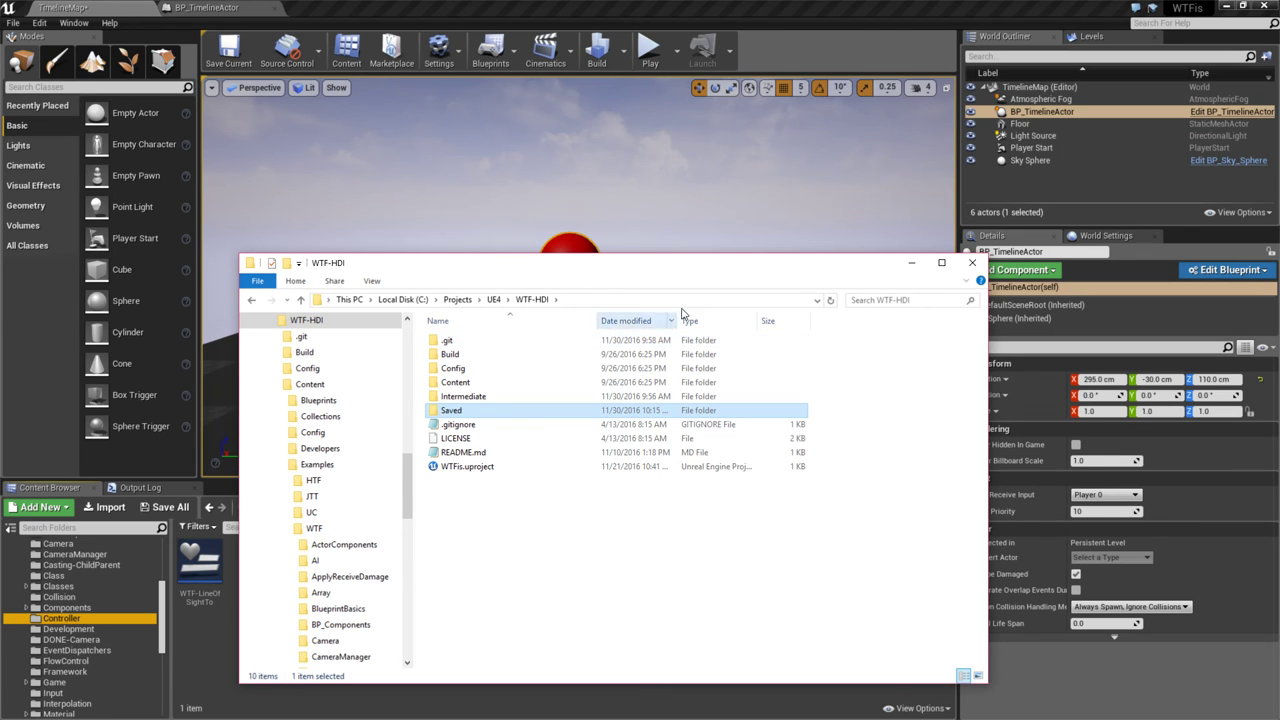
left_click(972, 262)
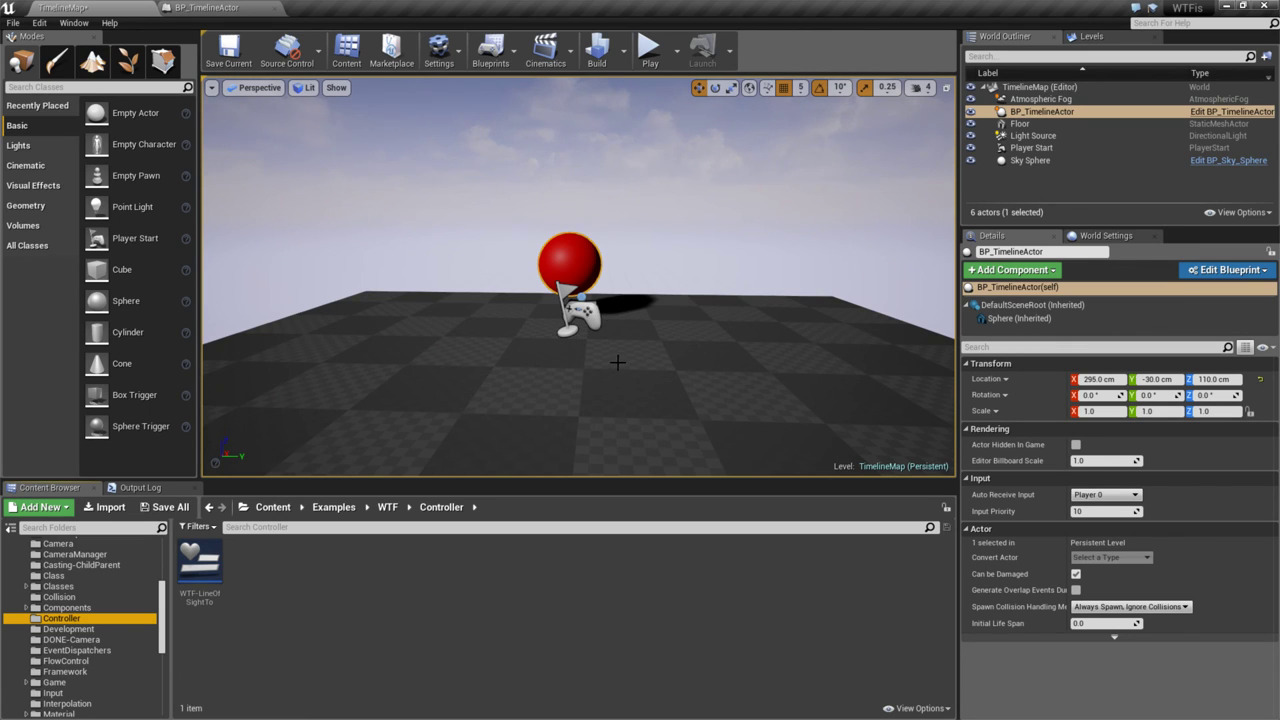
- Return to BP_TimelineActor and review MyTimeline's node in the event graph and its tracks in the timeline editor
right_click_drag(620, 363, 534, 386)
left_click(208, 8)
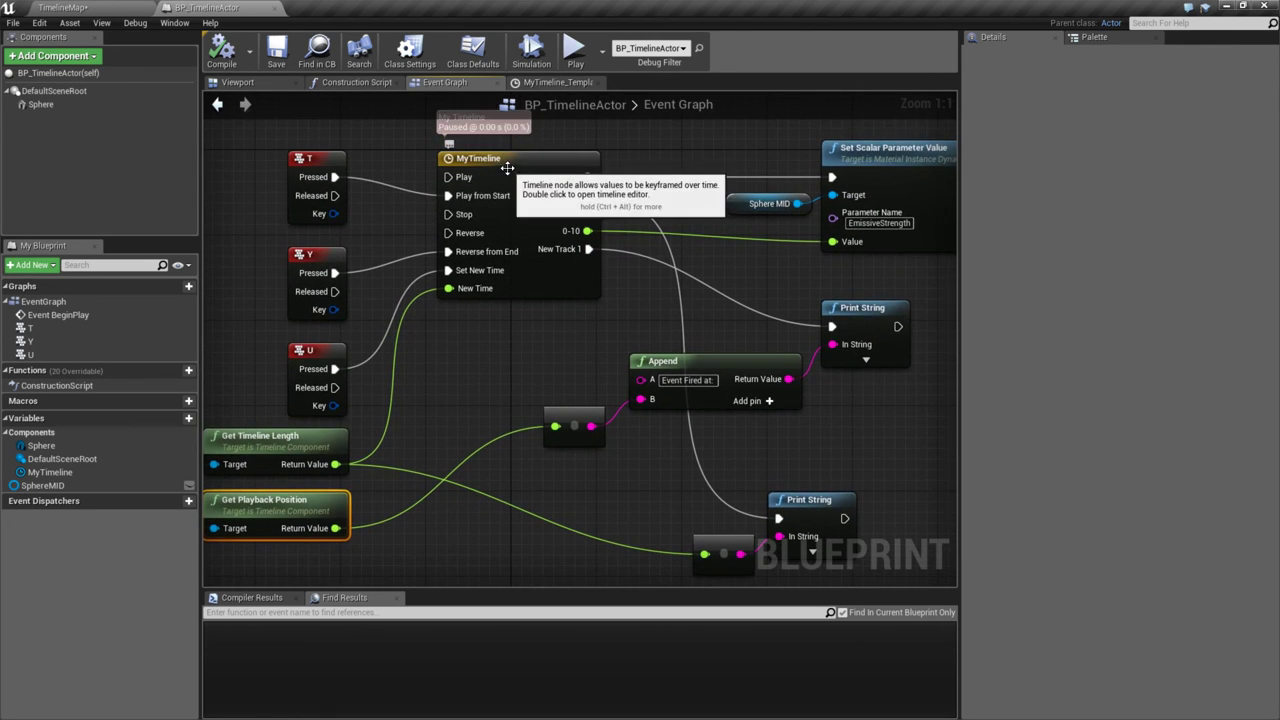
double_click(507, 167)
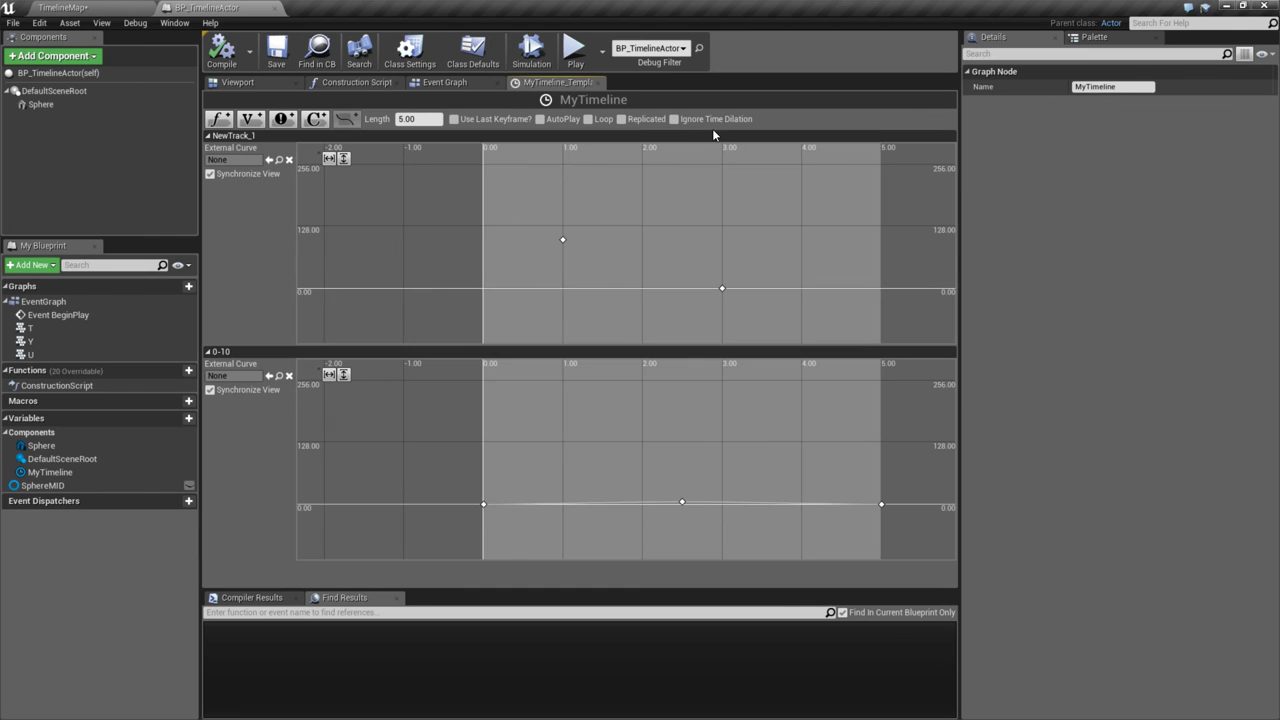
left_click(456, 81)
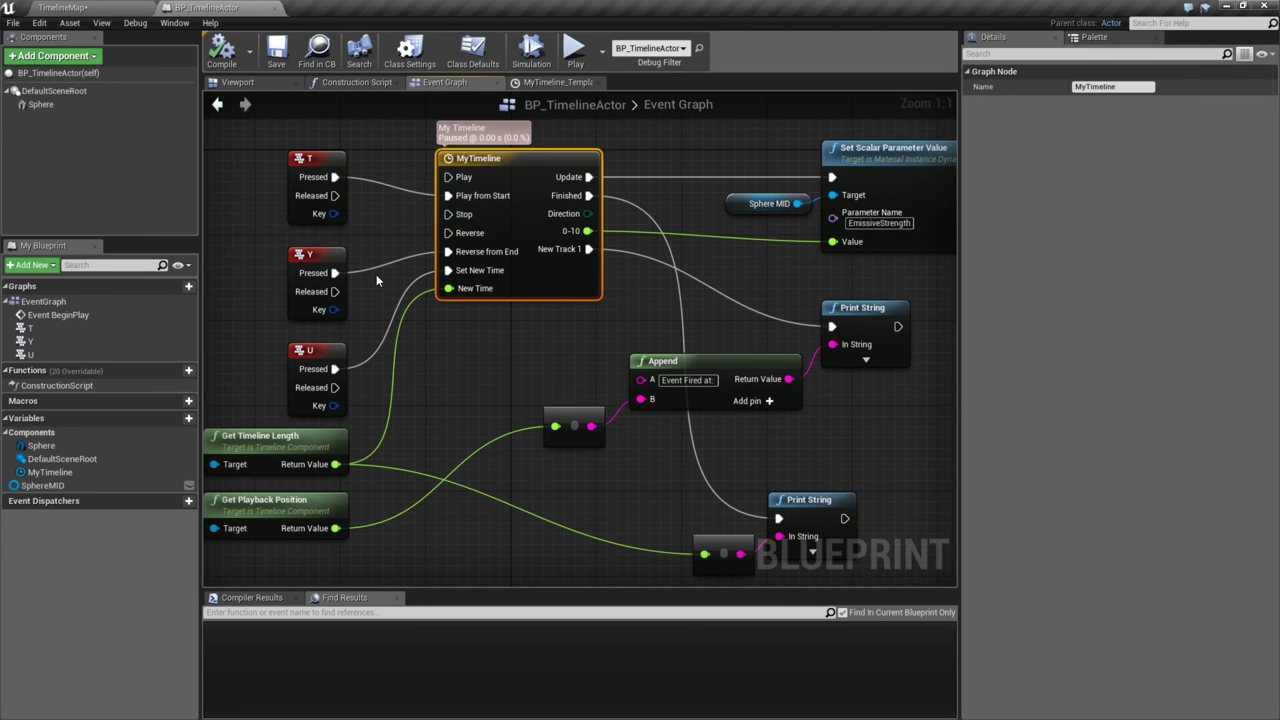
left_click(545, 81)
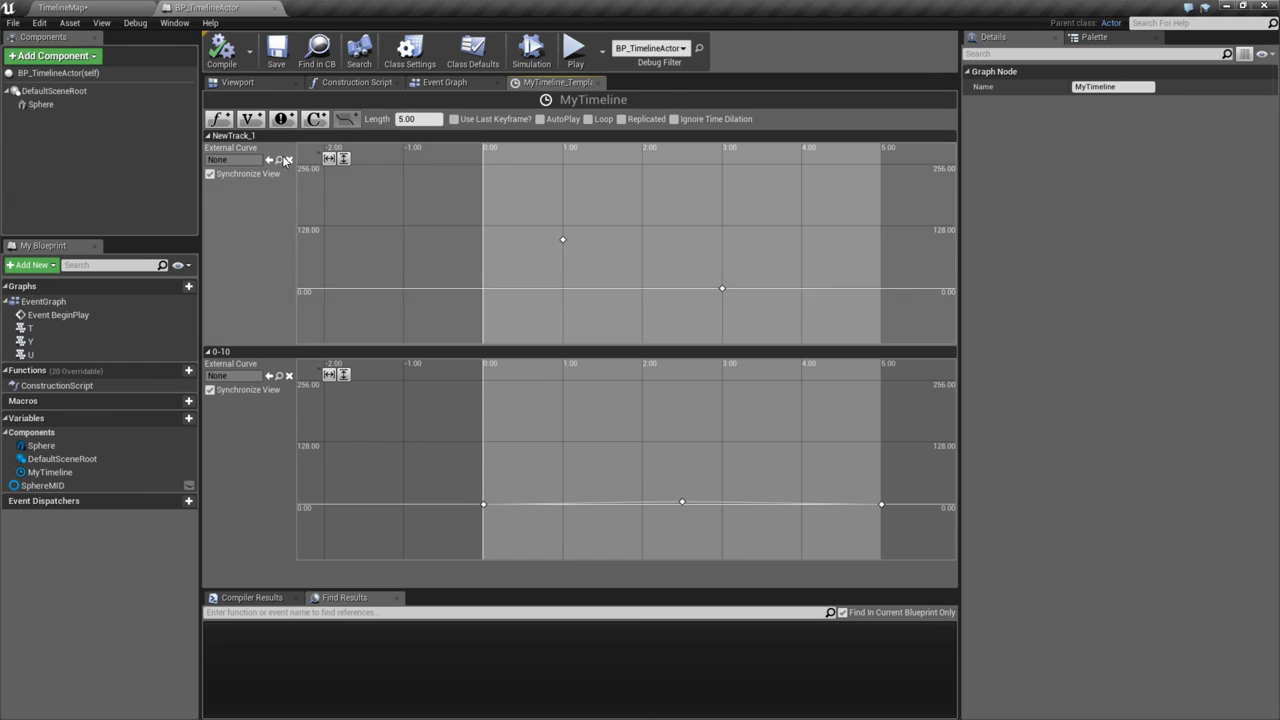
- Select the EventTrack1 curve asset in the Components/Timeline content folder and return to BP_TimelineActor's timeline editor
left_click(106, 8)
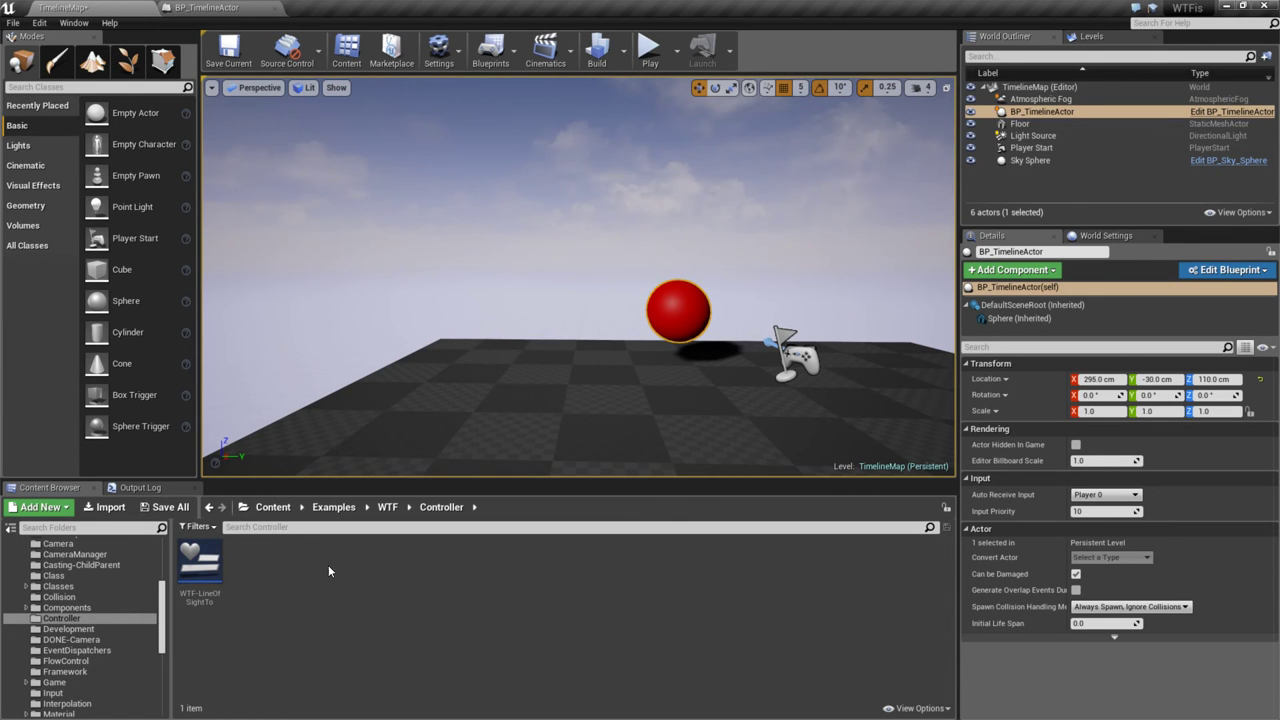
double_click(80, 607)
left_click(86, 619)
left_click(250, 562)
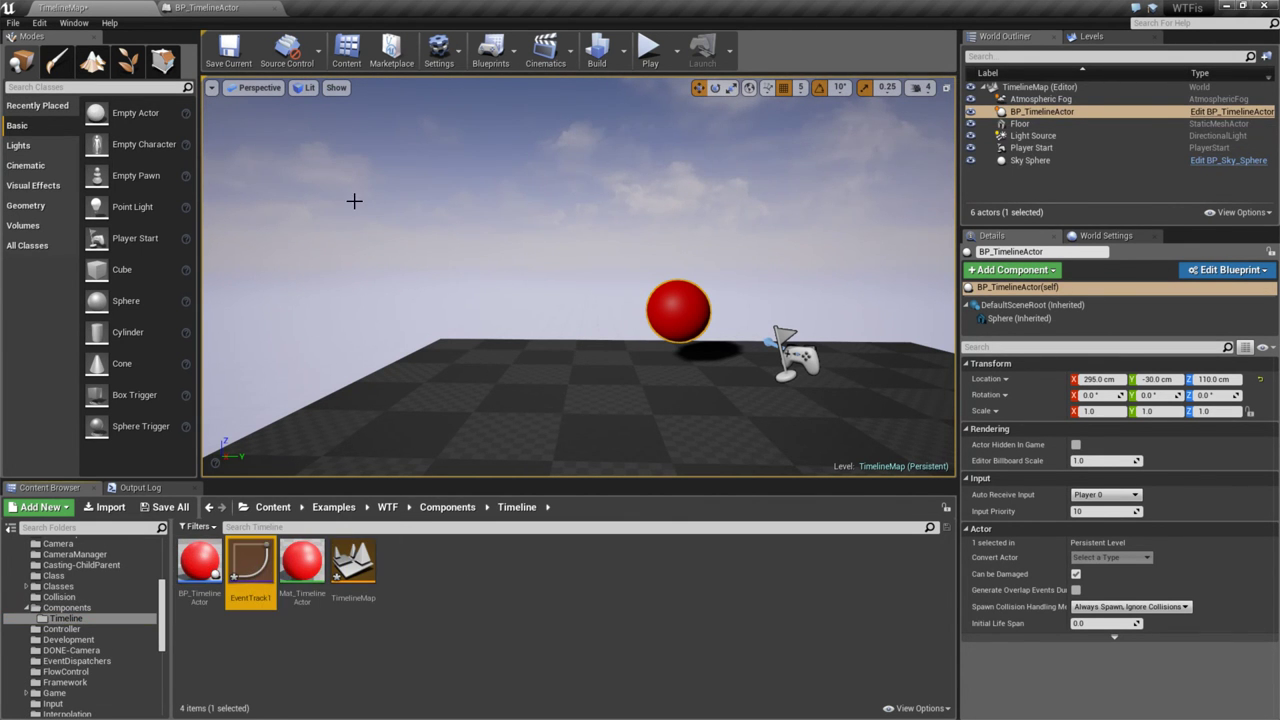
left_click(205, 7)
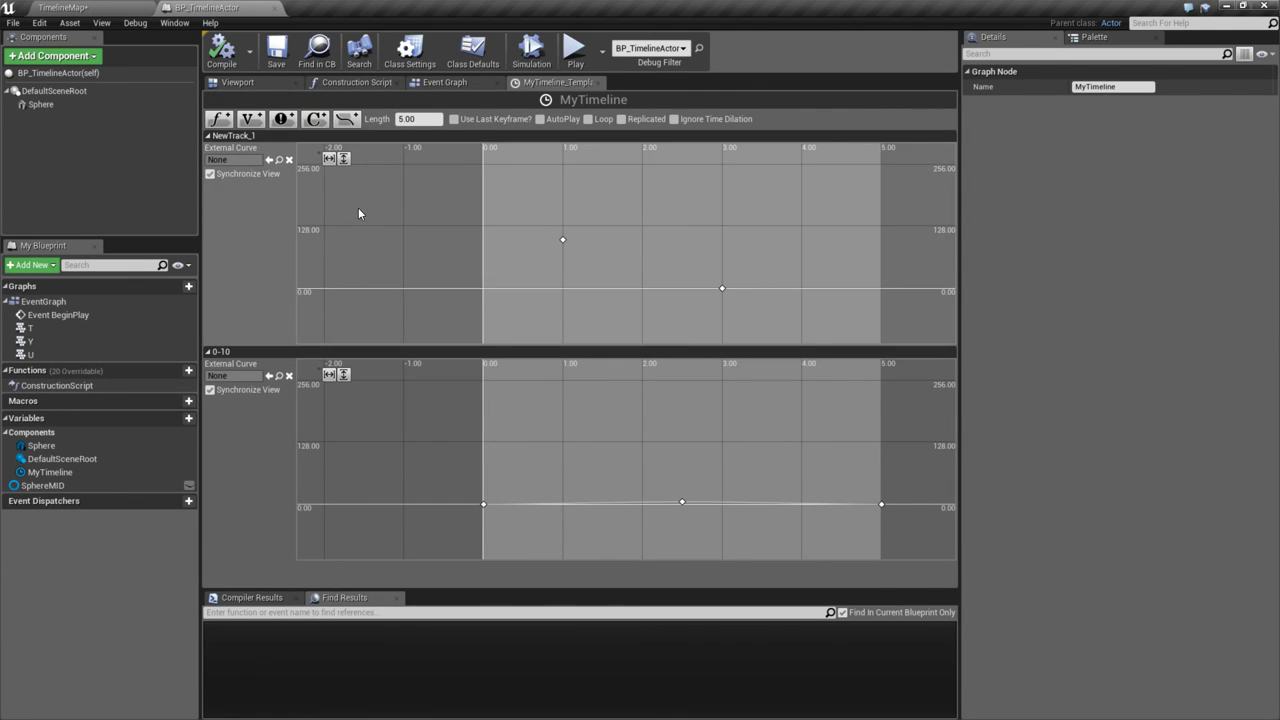
right_click(244, 251)
left_click_drag(288, 287, 282, 287)
left_click(248, 215)
left_click(210, 174)
- Switch to the UE4 Blueprint Videos spreadsheet and insert three blank rows below the "WTF Is? Timeline" entry on the To Do sheet
key("alt+Tab")
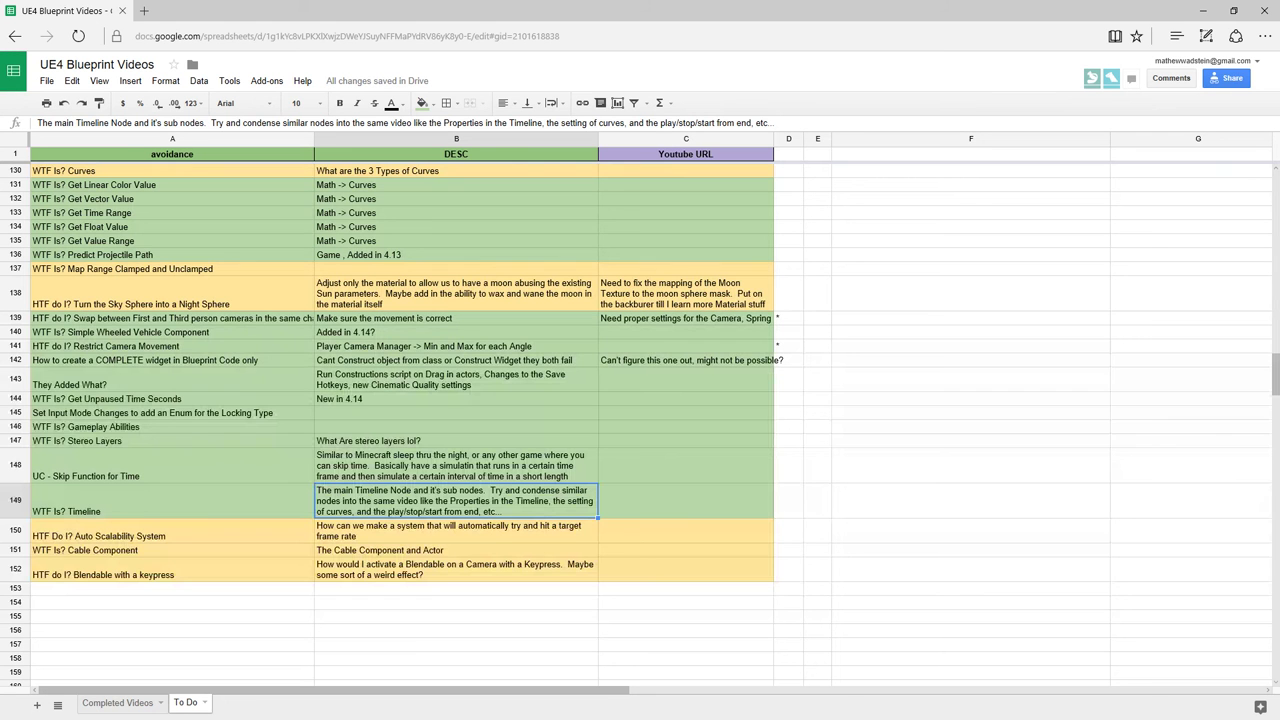
right_click(20, 531)
left_click(60, 334)
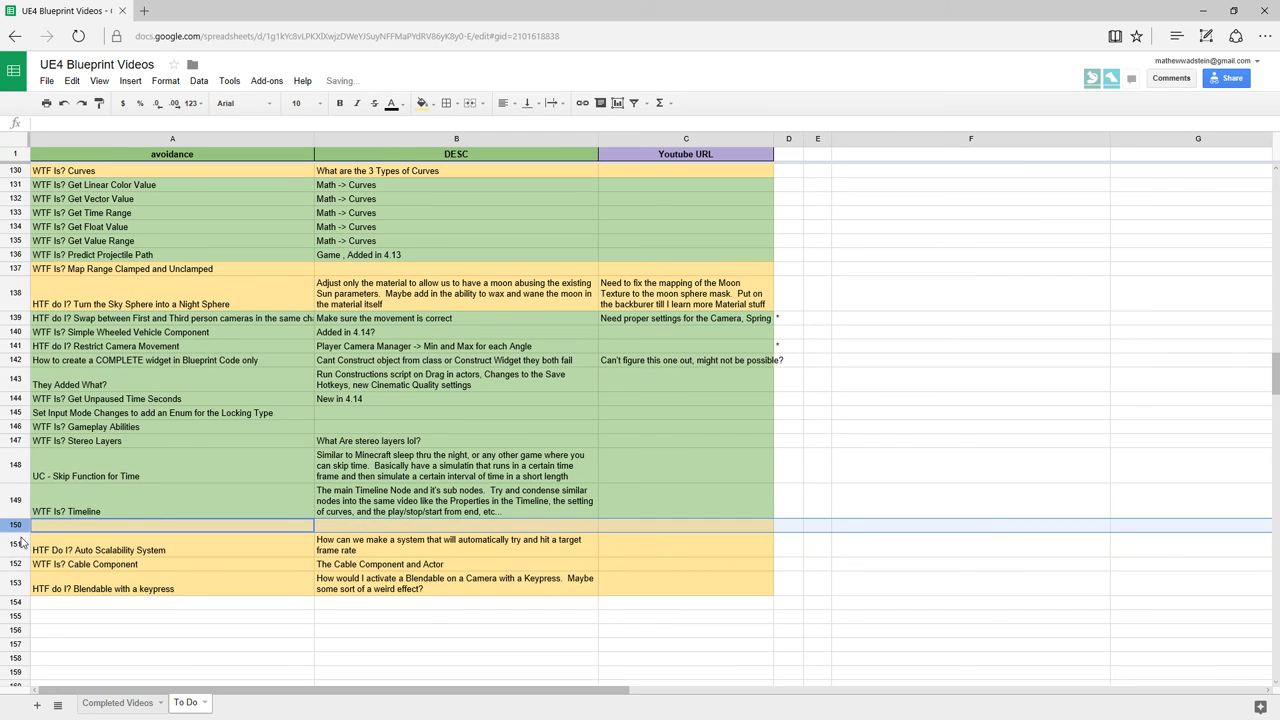
right_click(20, 527)
left_click(60, 334)
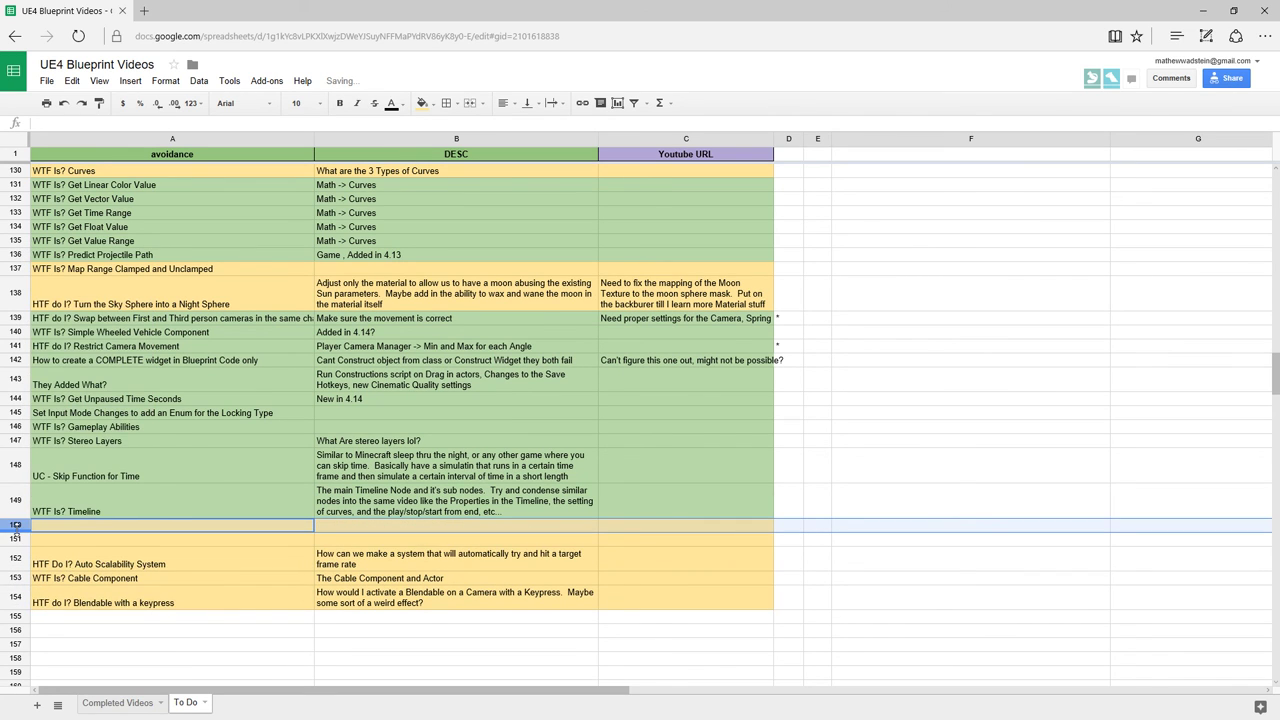
right_click(20, 526)
left_click(60, 336)
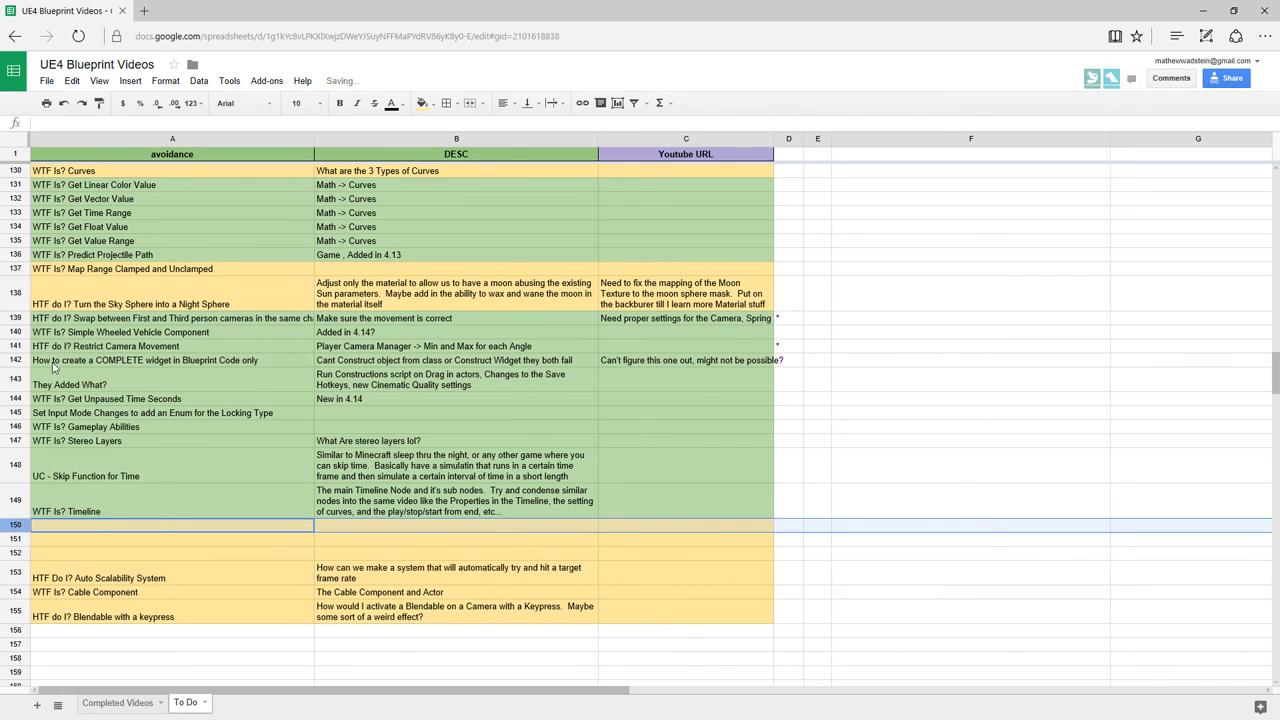
left_click(116, 530)
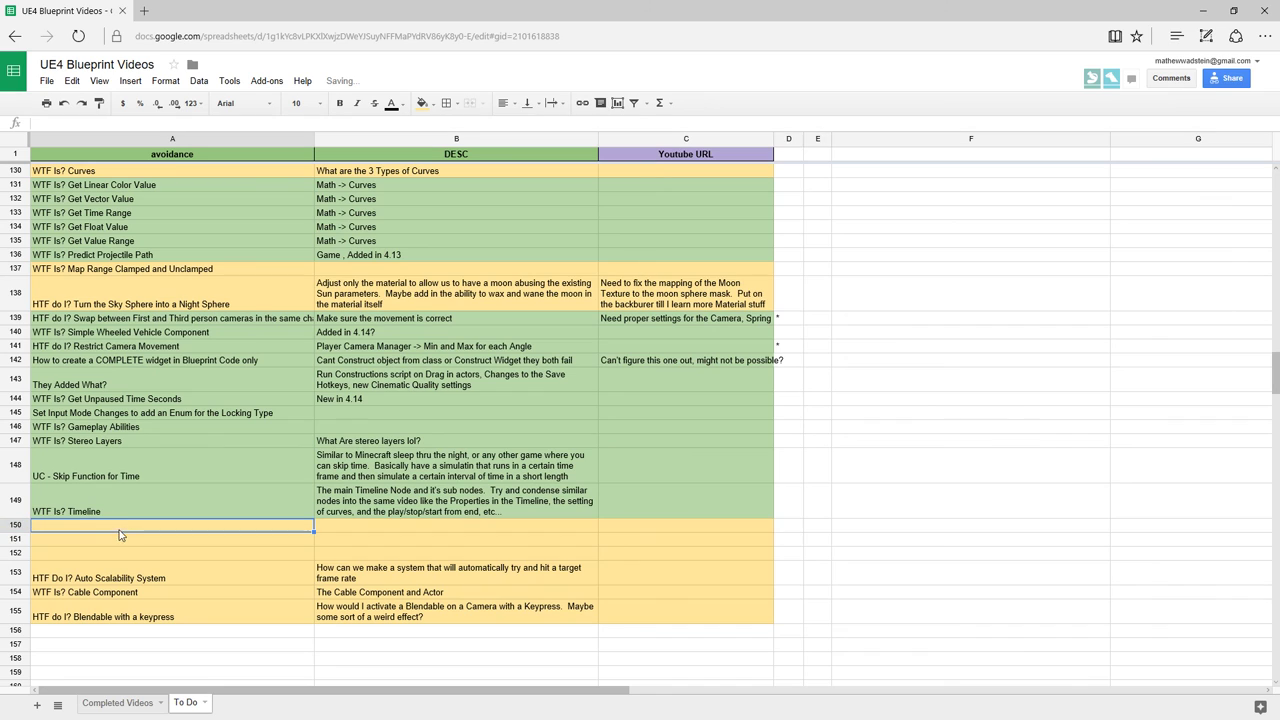
- Replace the "WTF Is? Timeline" description in B149 with "Cover the Main Timeline node and what we would use it for. What is the purpose of it"
left_click(352, 500)
type("Cove")
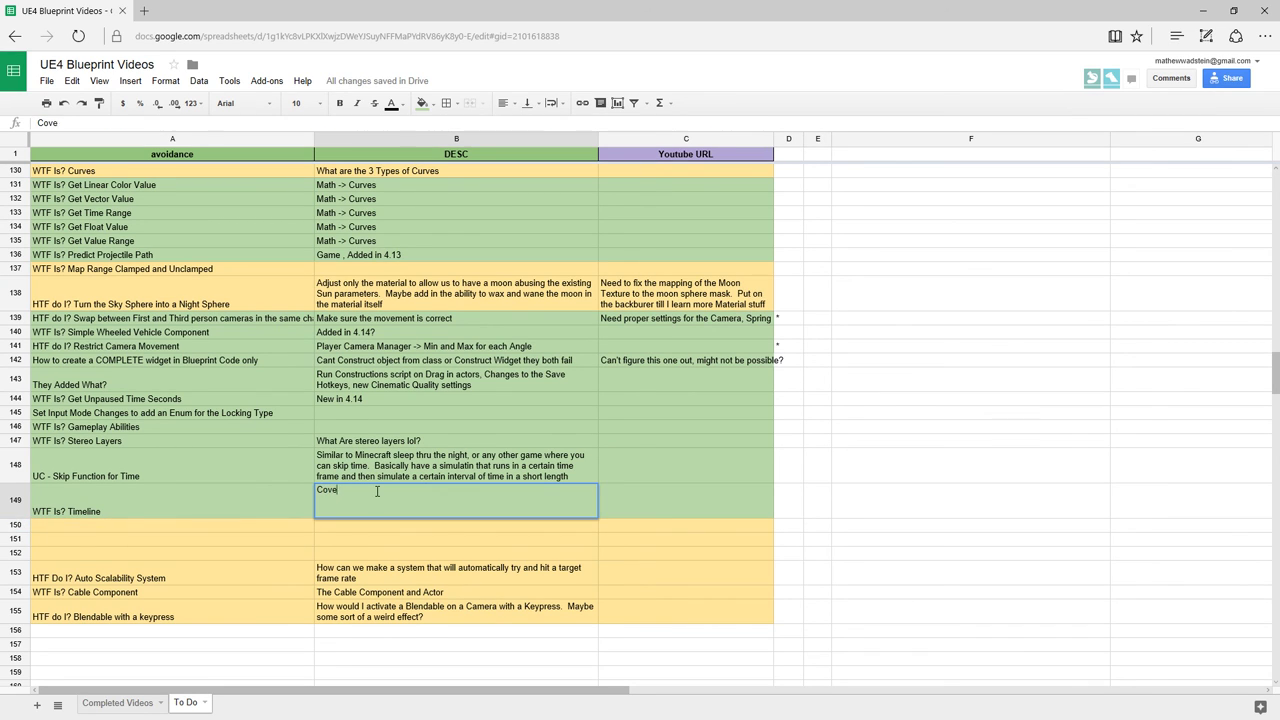
type("r the Main Timeline node,")
key("BackSpace")
type("and")
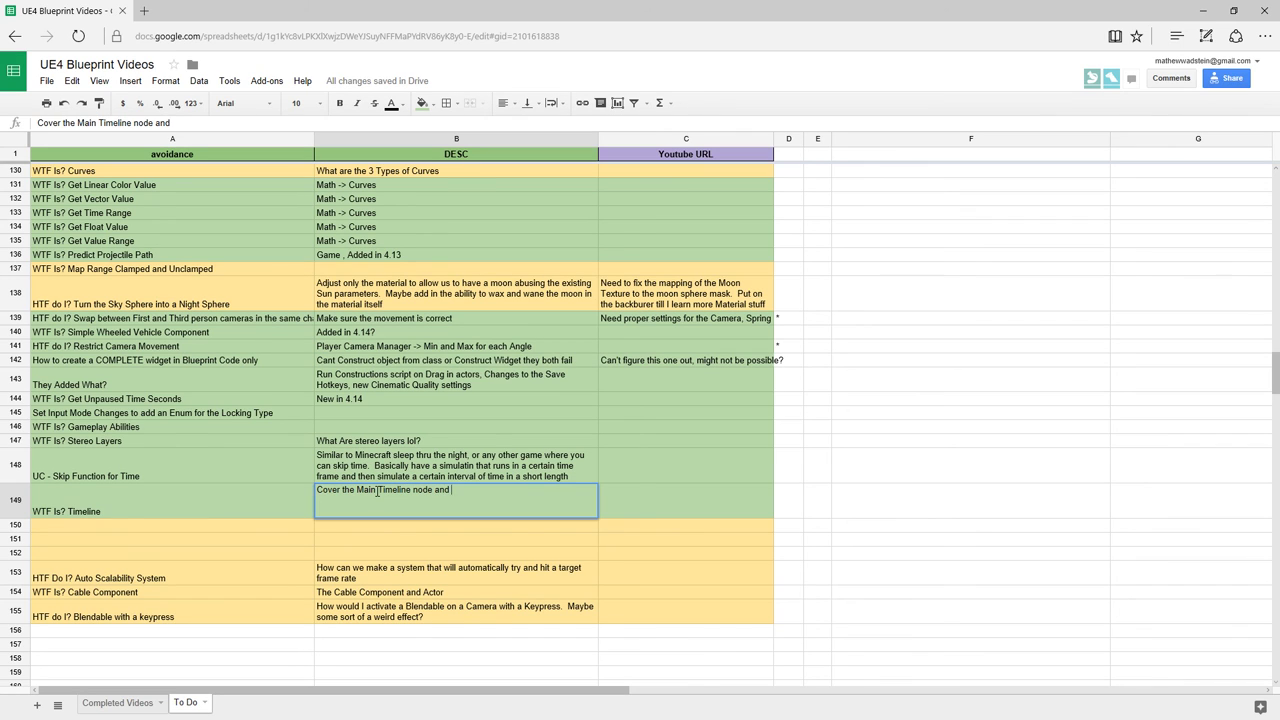
type(" what we would use it fo")
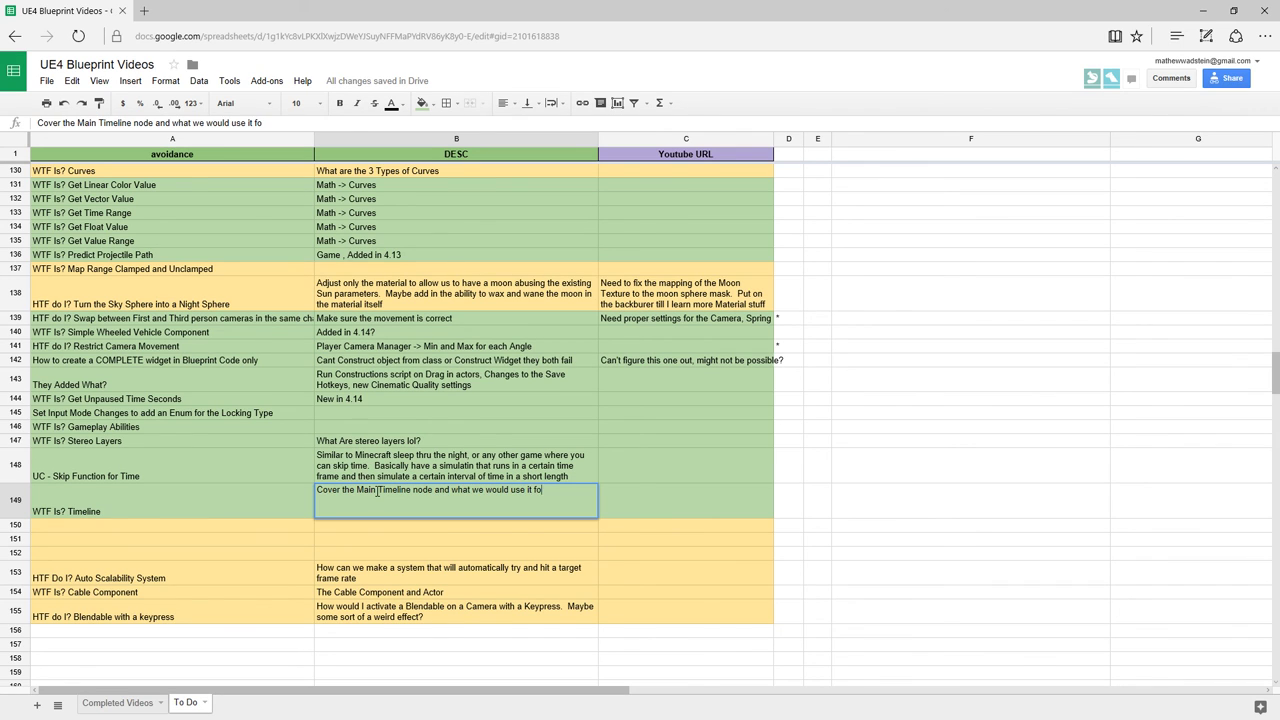
type("r.  What is the purpose of it")
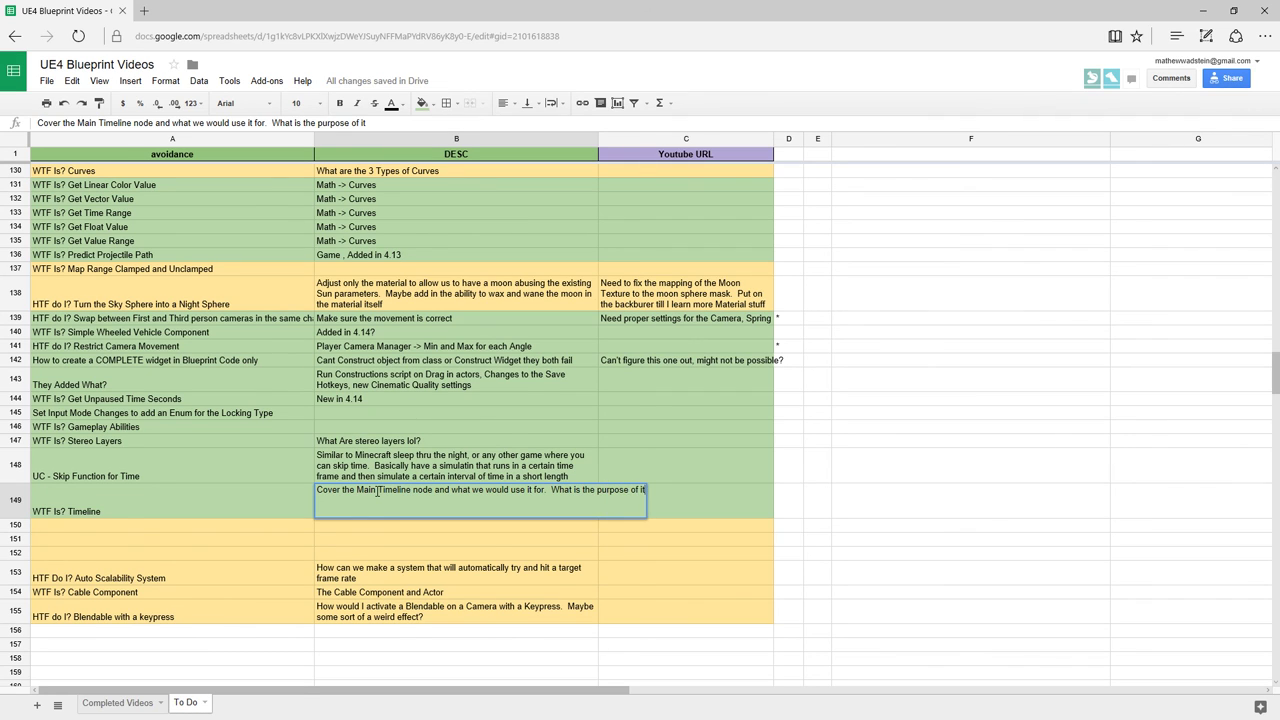
key("Return")
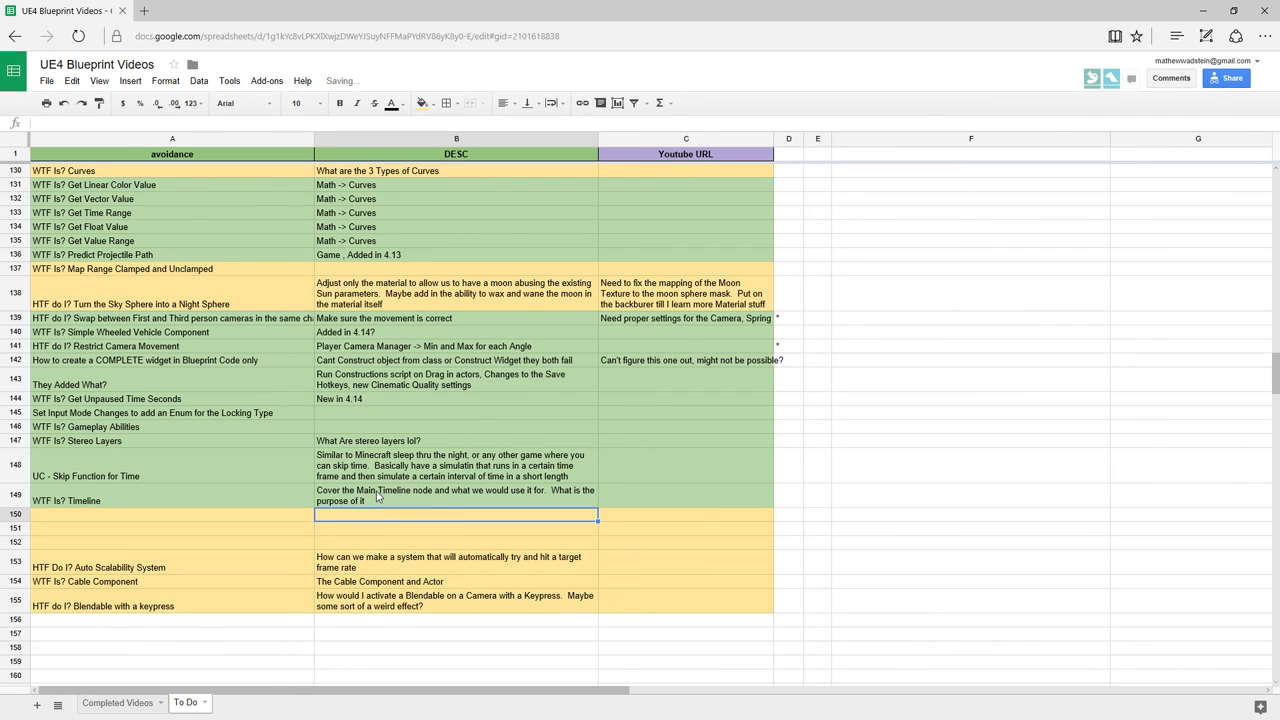
- Enter "WTF Is? Timeline - Playback Properties" as the video title in cell A150
key("Left")
type("WTF")
key("BackSpace")
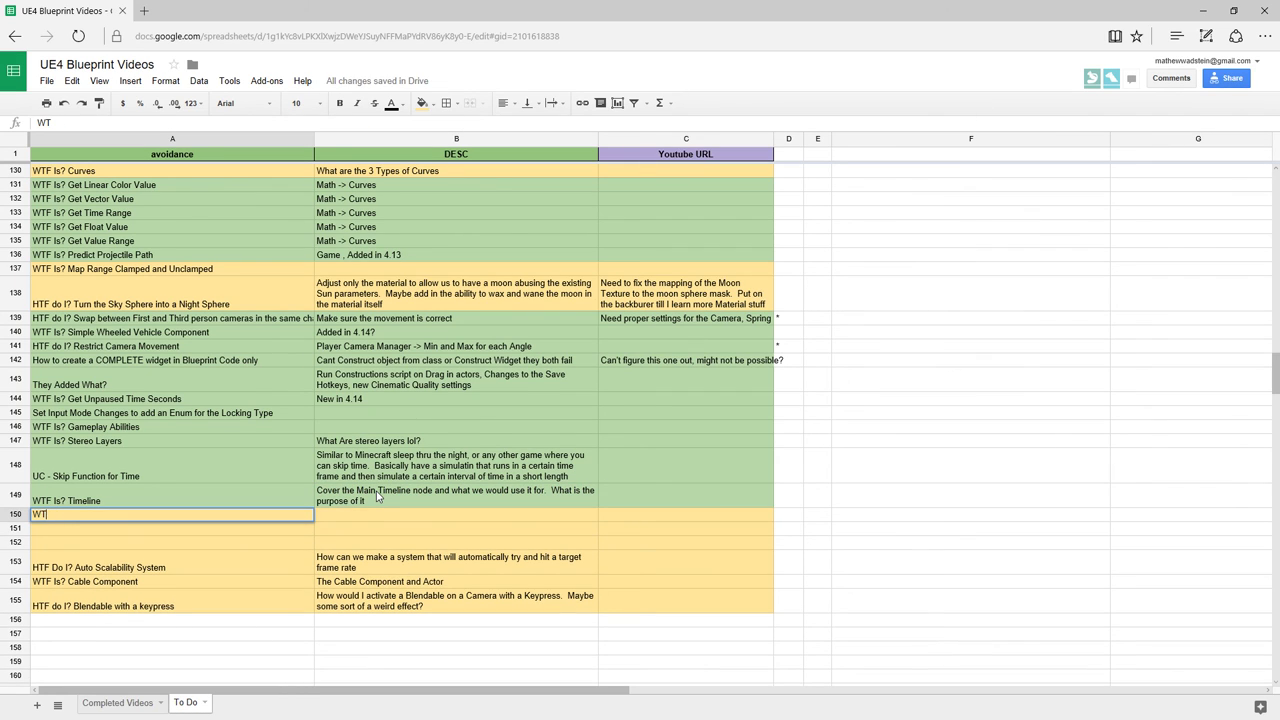
type("F Is? Timeline - Playb")
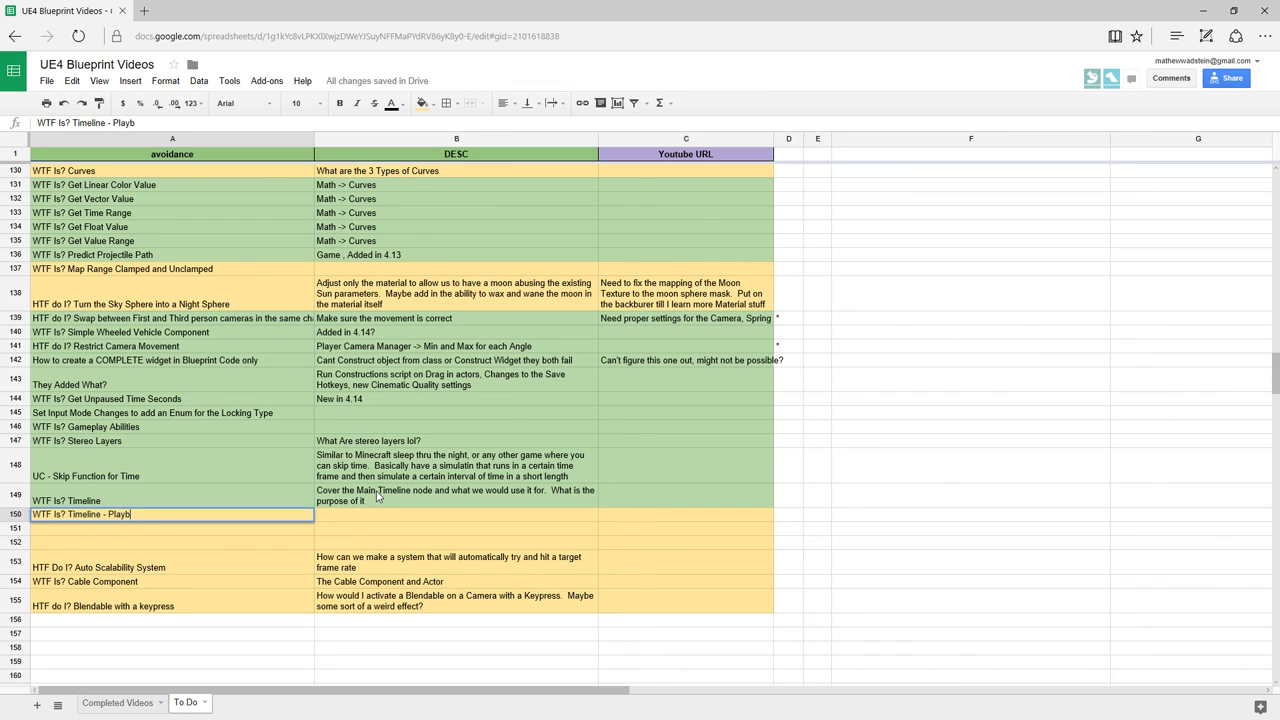
type("ack Properties")
key("Return")
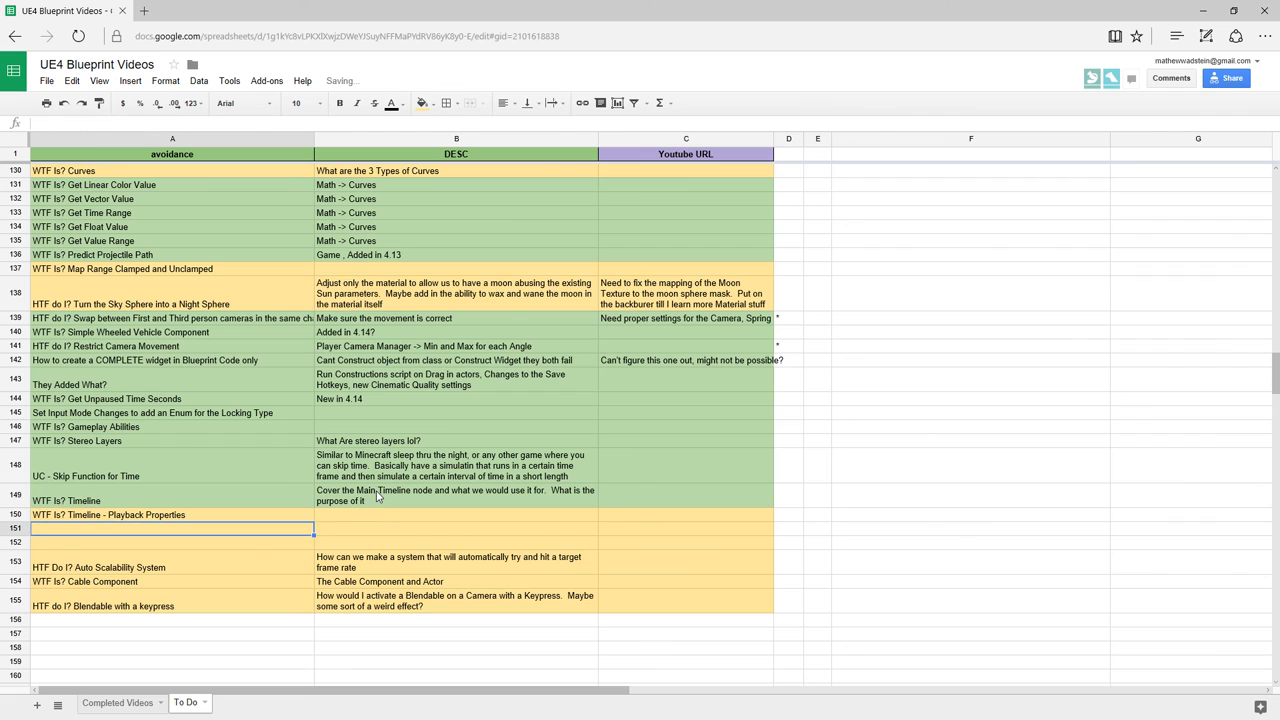
- Enter "WTF Is? Timeline - Properties" as the video title in cell A151, checking the timeline in the Unreal Editor for reference
type("WTF Is")
key("BackSpace")
key("BackSpace")
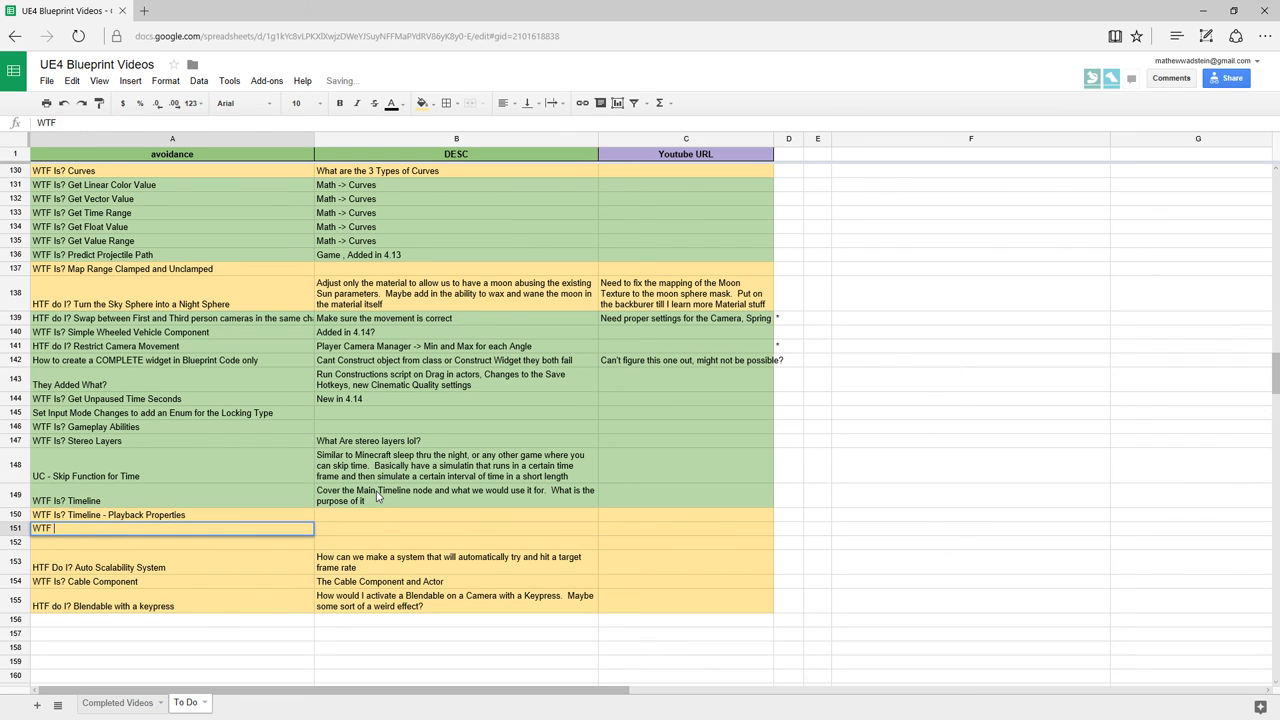
type("Is? Time")
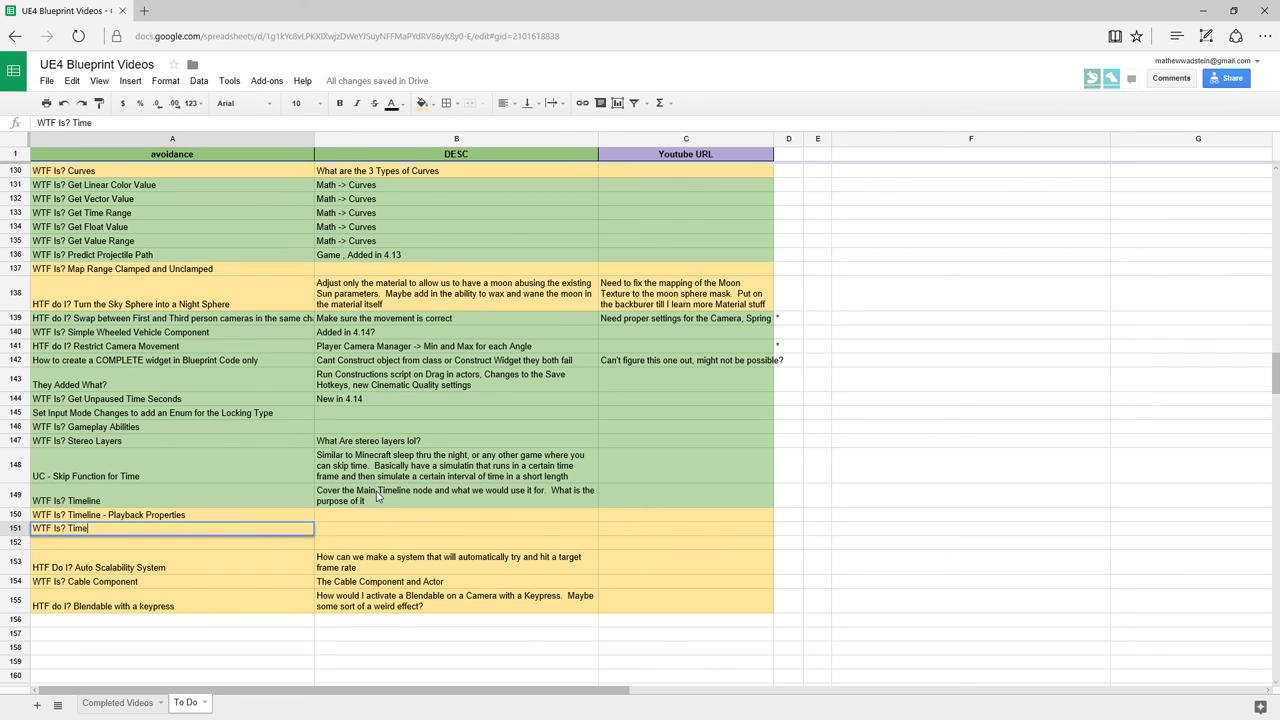
type("line -")
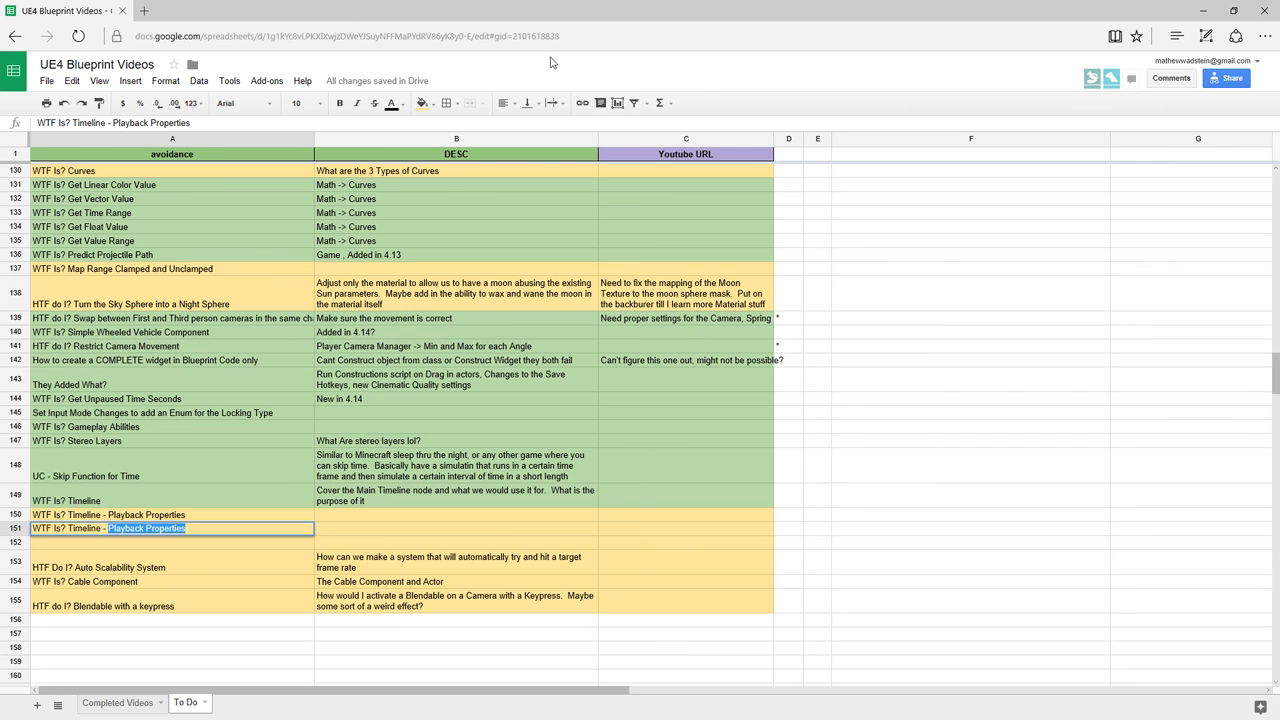
key("alt+Tab")
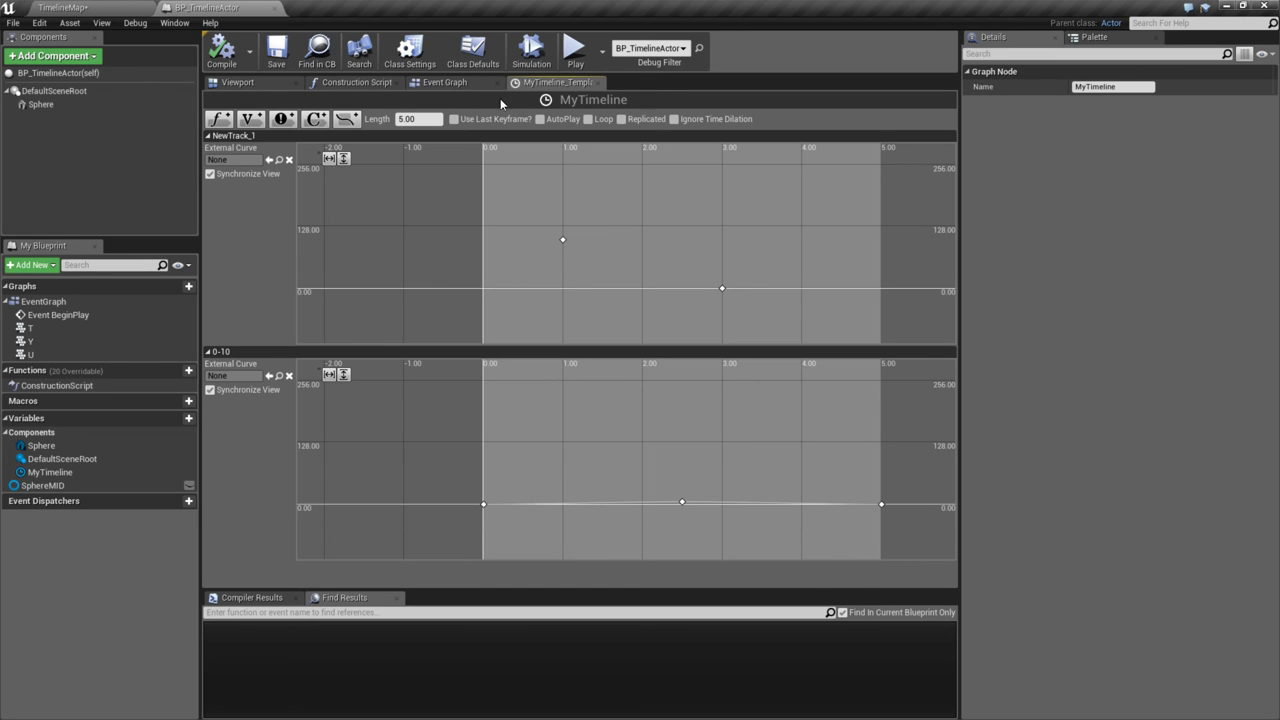
left_click(434, 84)
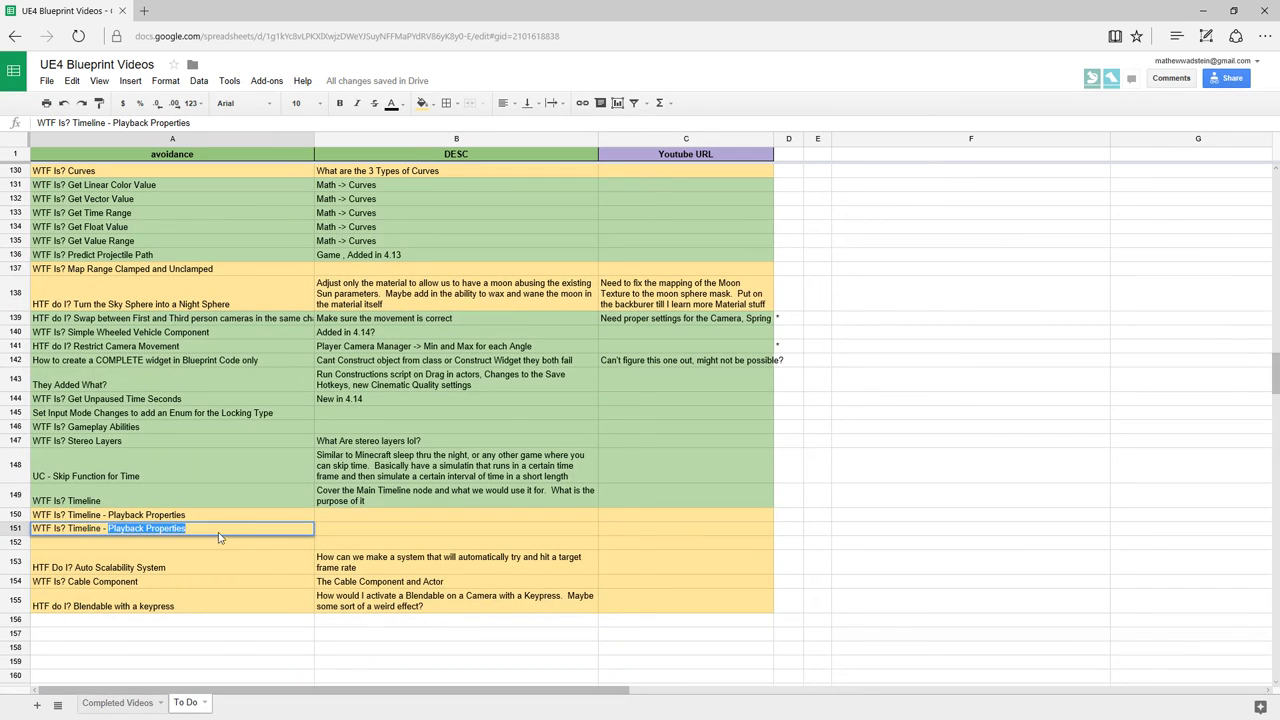
double_click(130, 529)
key("BackSpace")
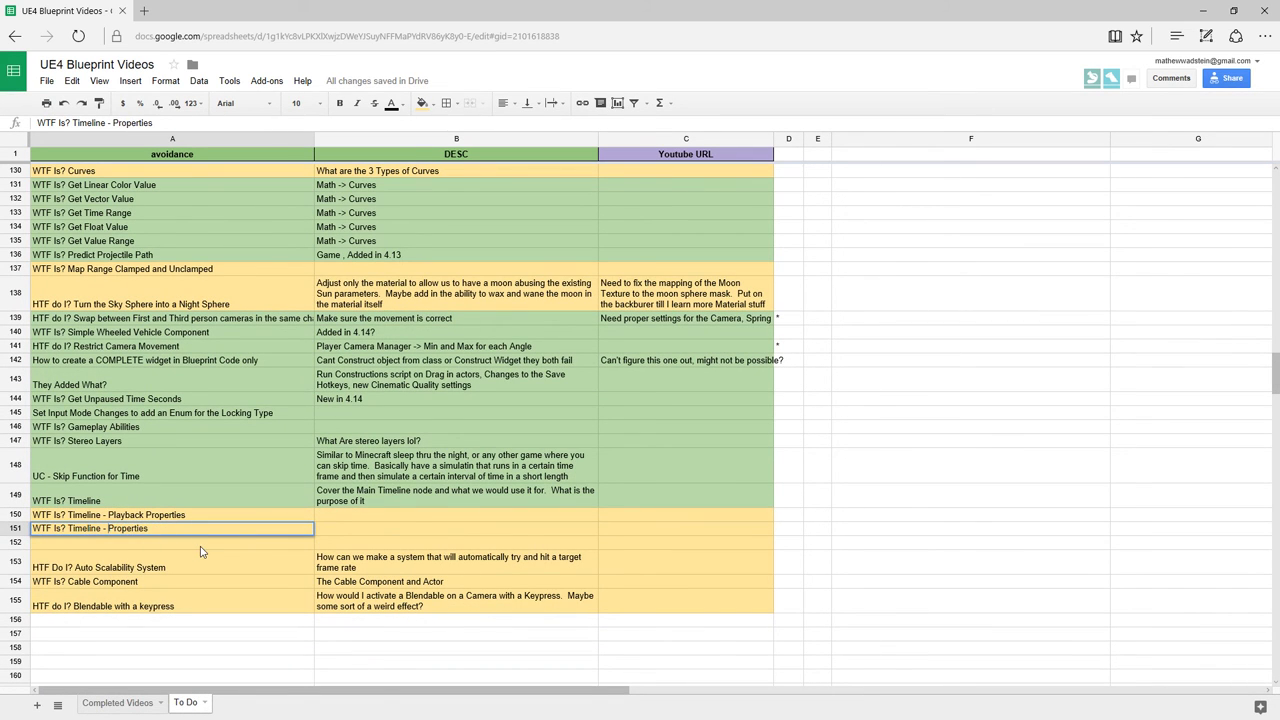
key("Return")
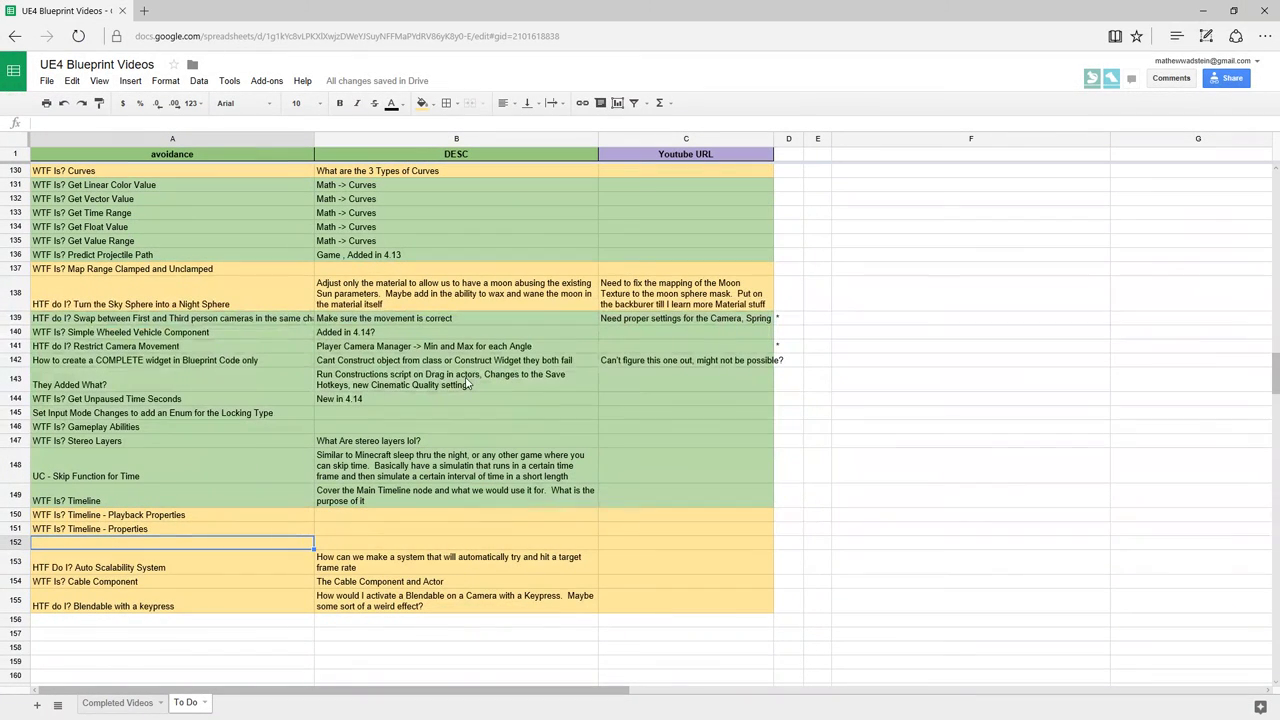
- Enter "WTF Is? Timeline - Curve Types" as the video title in cell A152
type("WTF Is? T")
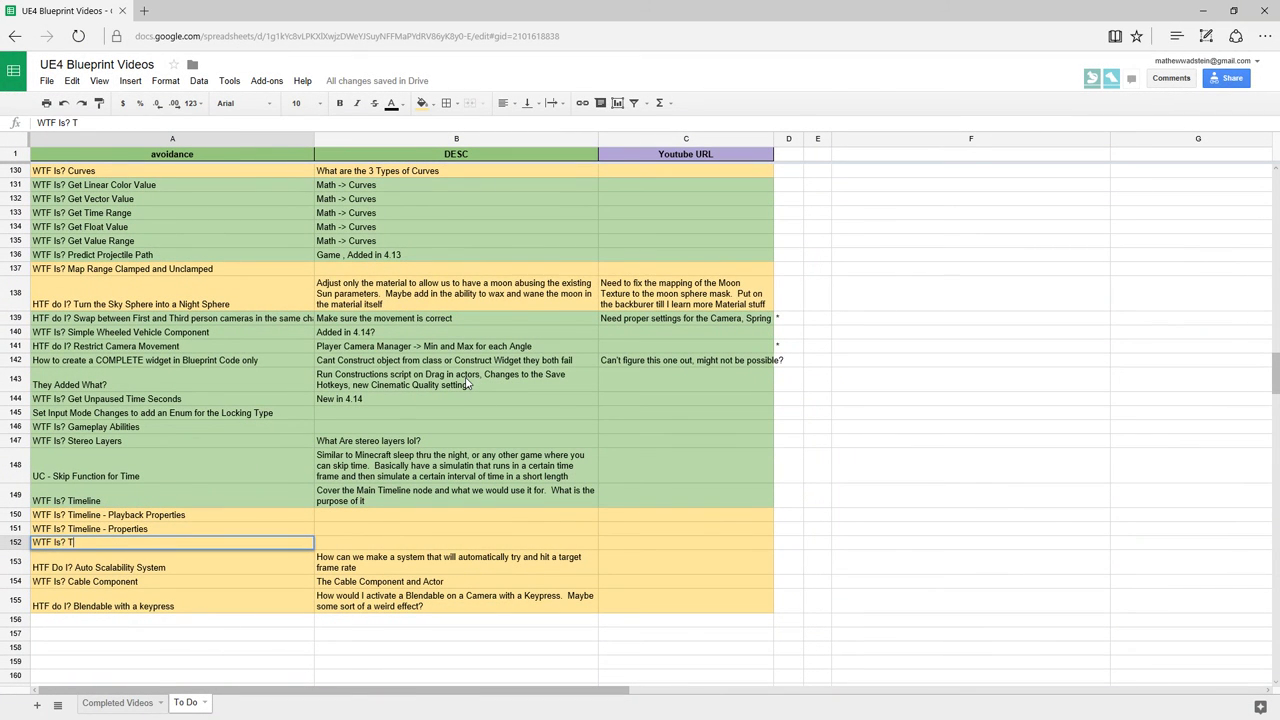
type("imeline - Curve Types")
key("Return")
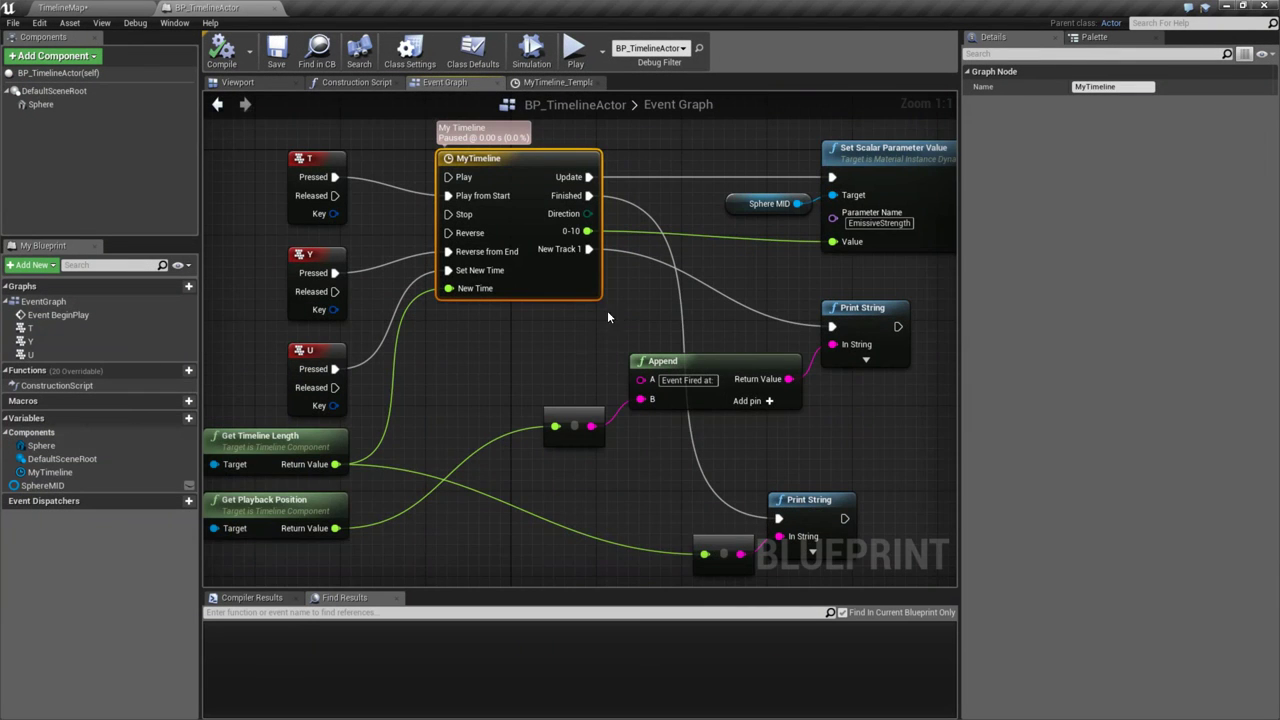
- Return to BP_TimelineActor in the Unreal Editor and examine MyTimeline's tracks and the nodes wired around it in the event graph
double_click(495, 210)
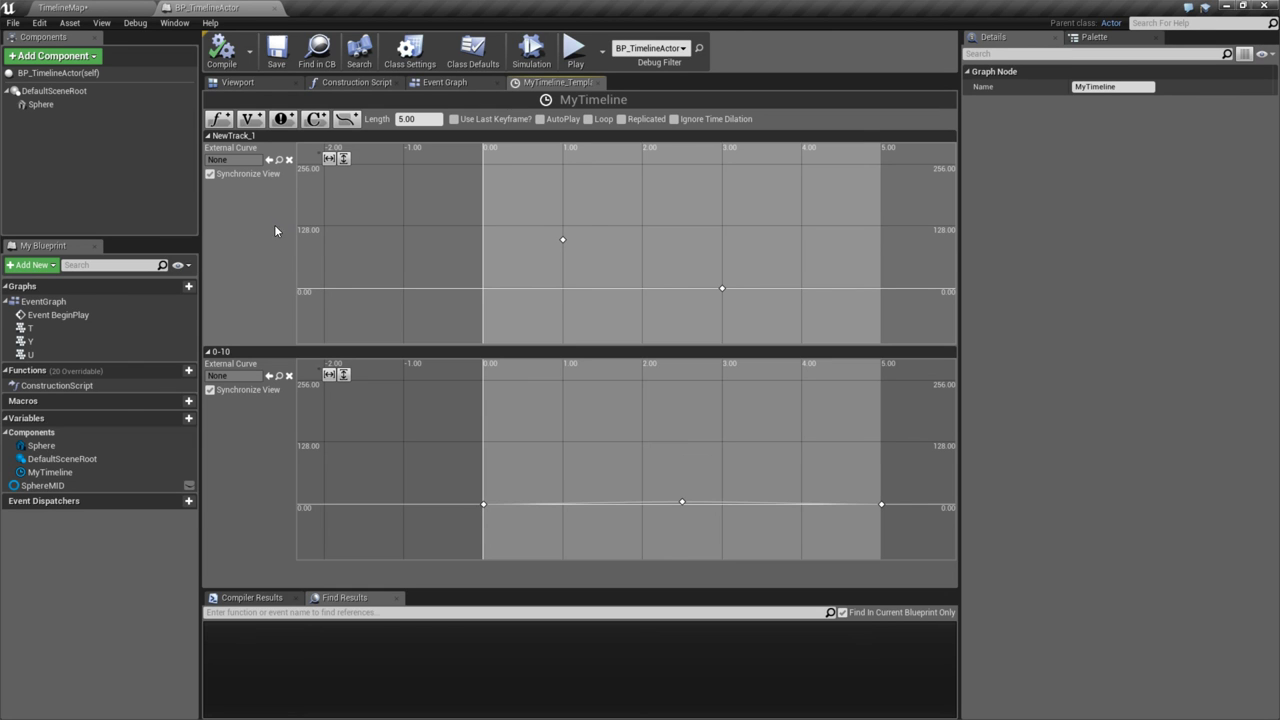
left_click(444, 82)
scroll(314, 276, "down", 3)
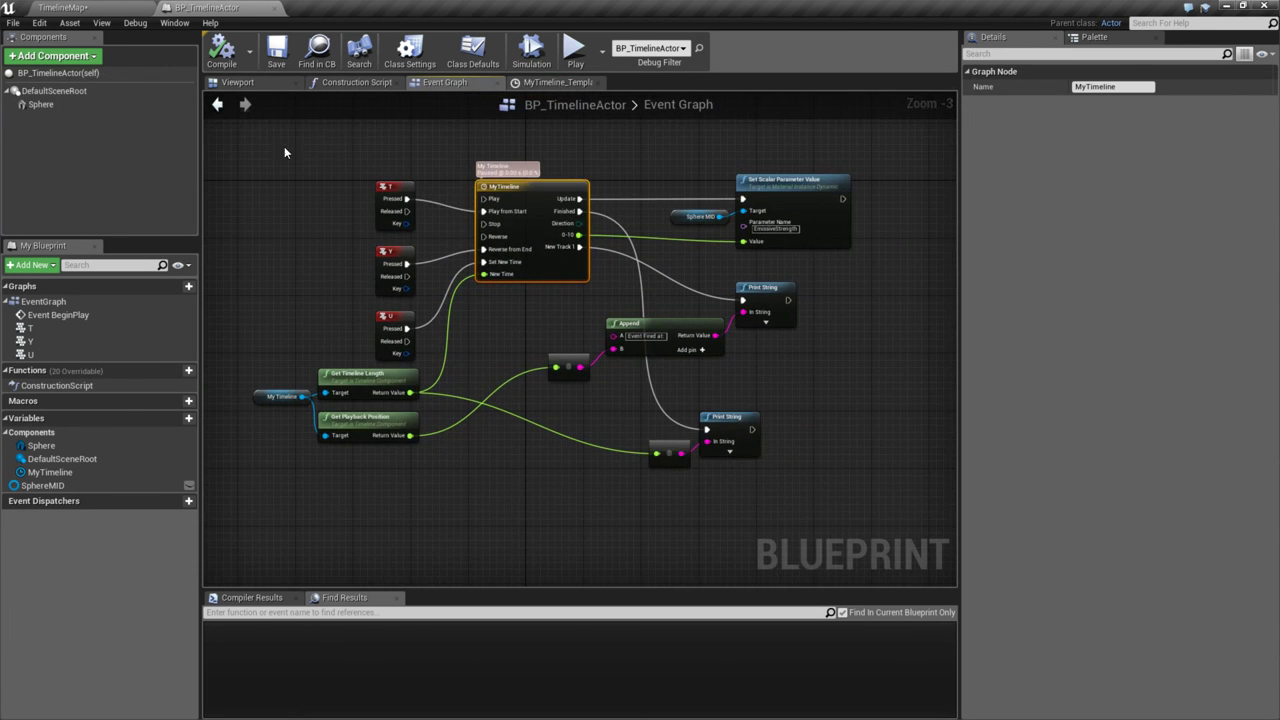
left_click_drag(284, 146, 850, 491)
right_click_drag(511, 319, 506, 363)
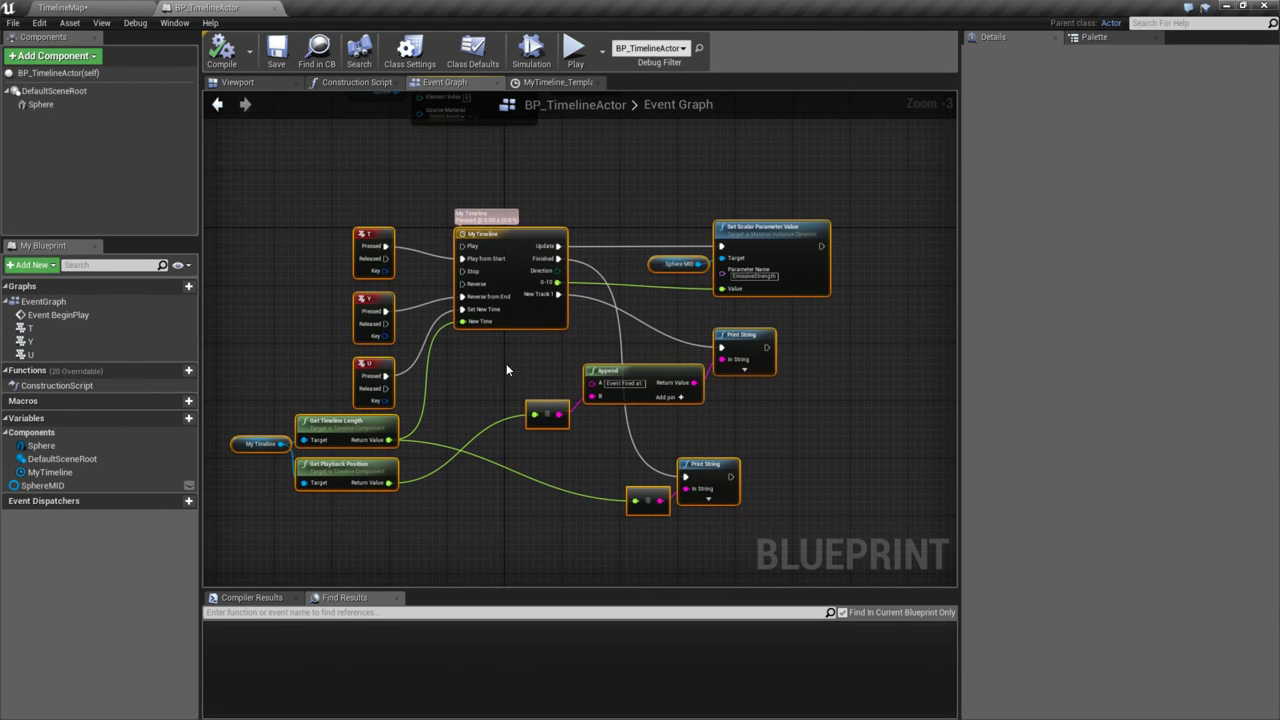
left_click(512, 364)
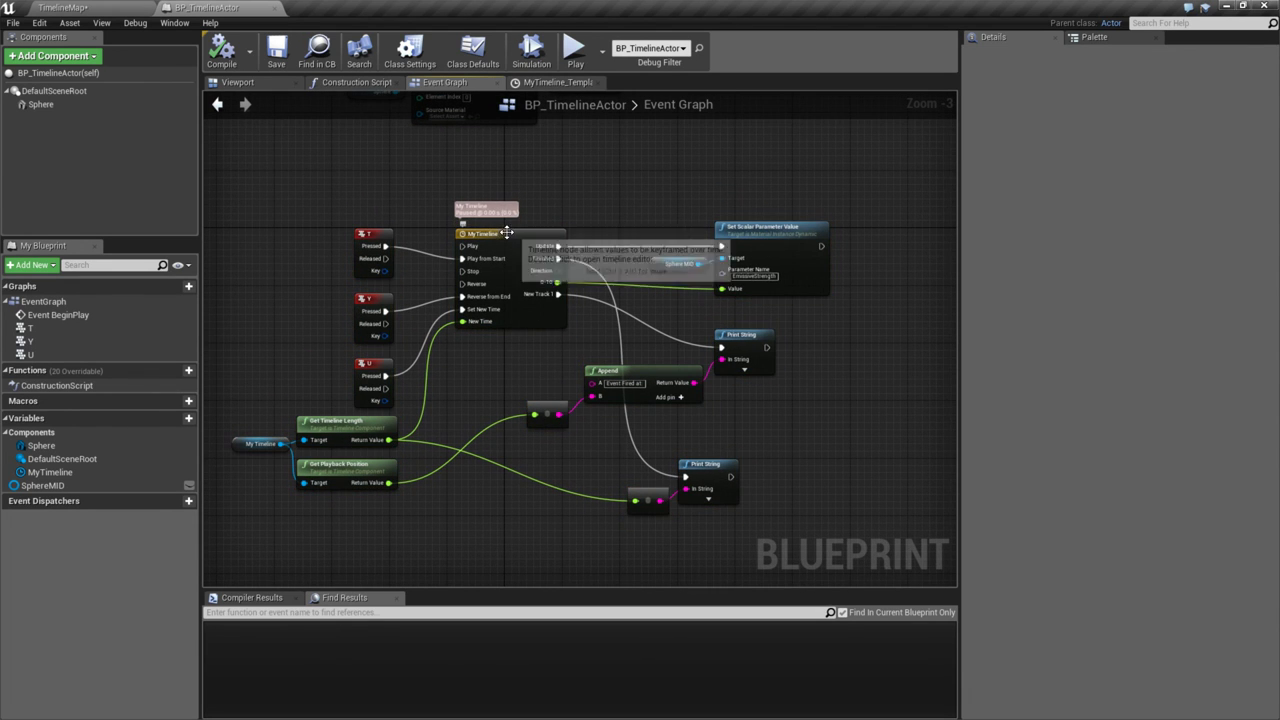
left_click_drag(333, 216, 495, 373)
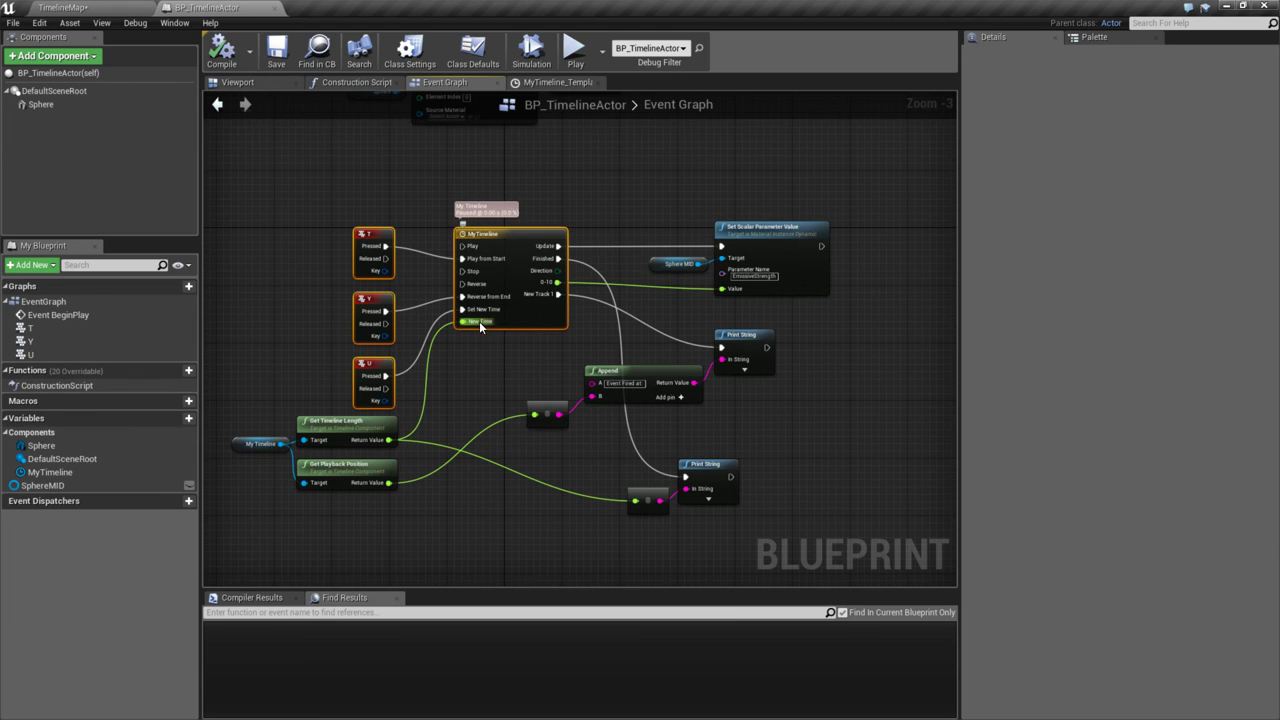
left_click(494, 368)
right_click_drag(494, 369, 411, 336)
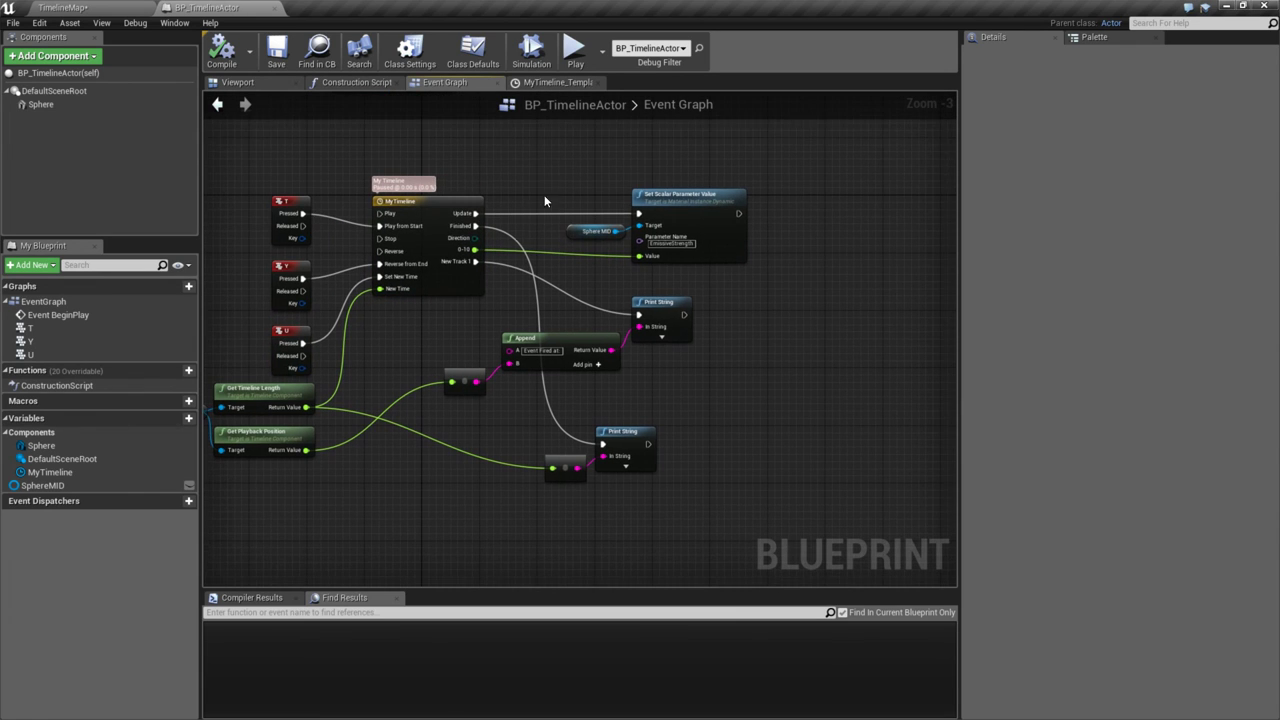
mouse_move(438, 357)
right_mouse_down()
mouse_move(485, 358)
mouse_move(445, 345)
right_mouse_up()
- Review MyTimeline's length, playback options and curves in the timeline editor and return to its node network in the event graph
double_click(456, 196)
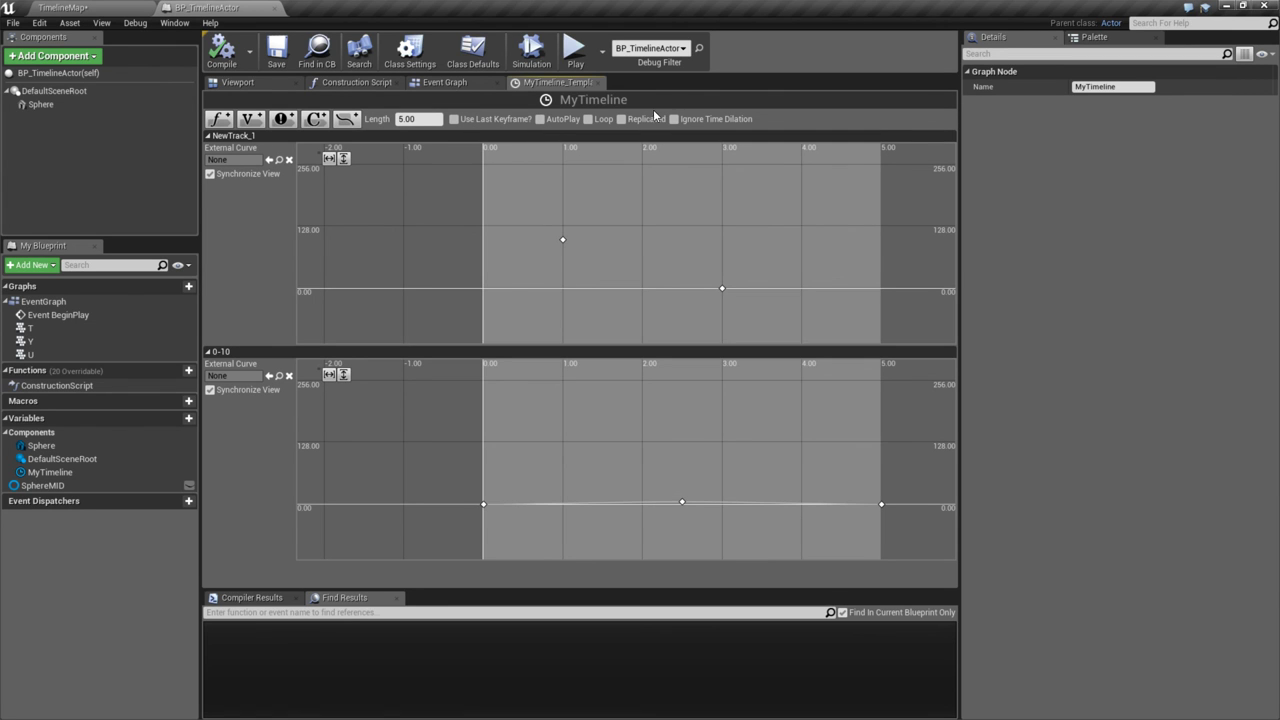
left_click(490, 83)
right_click_drag(432, 307, 488, 301)
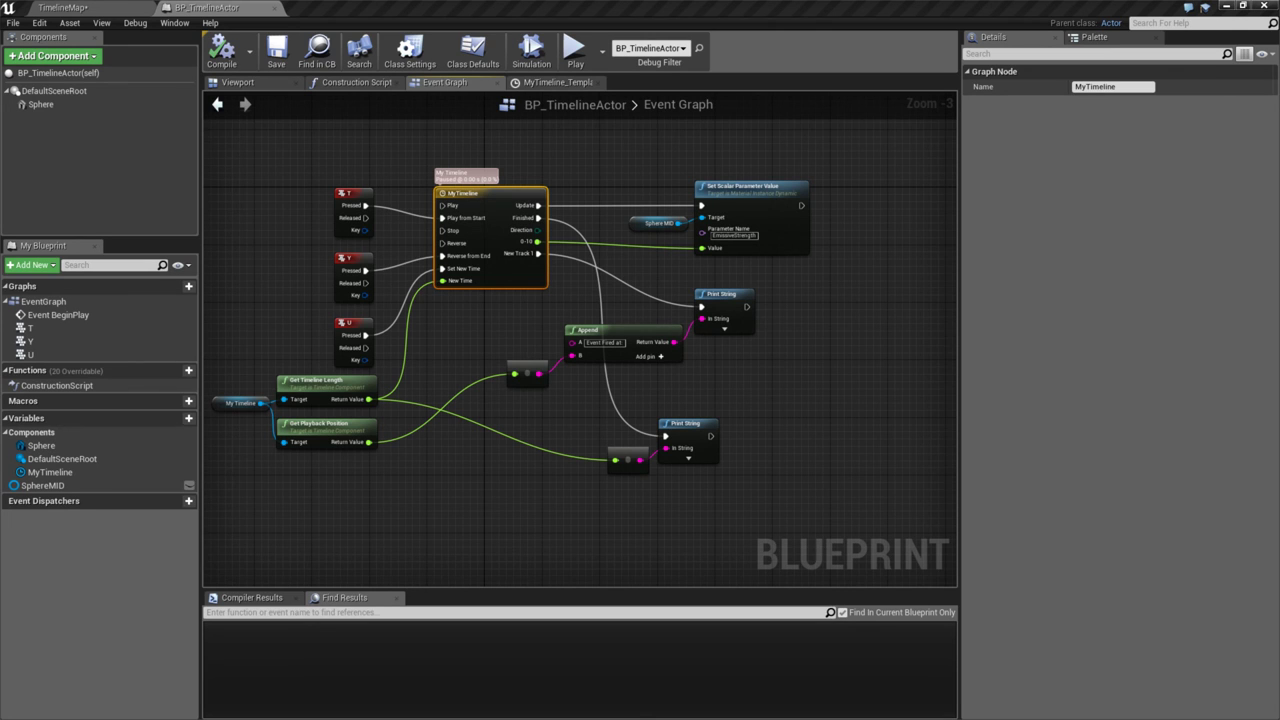
right_click_drag(674, 482, 720, 467)
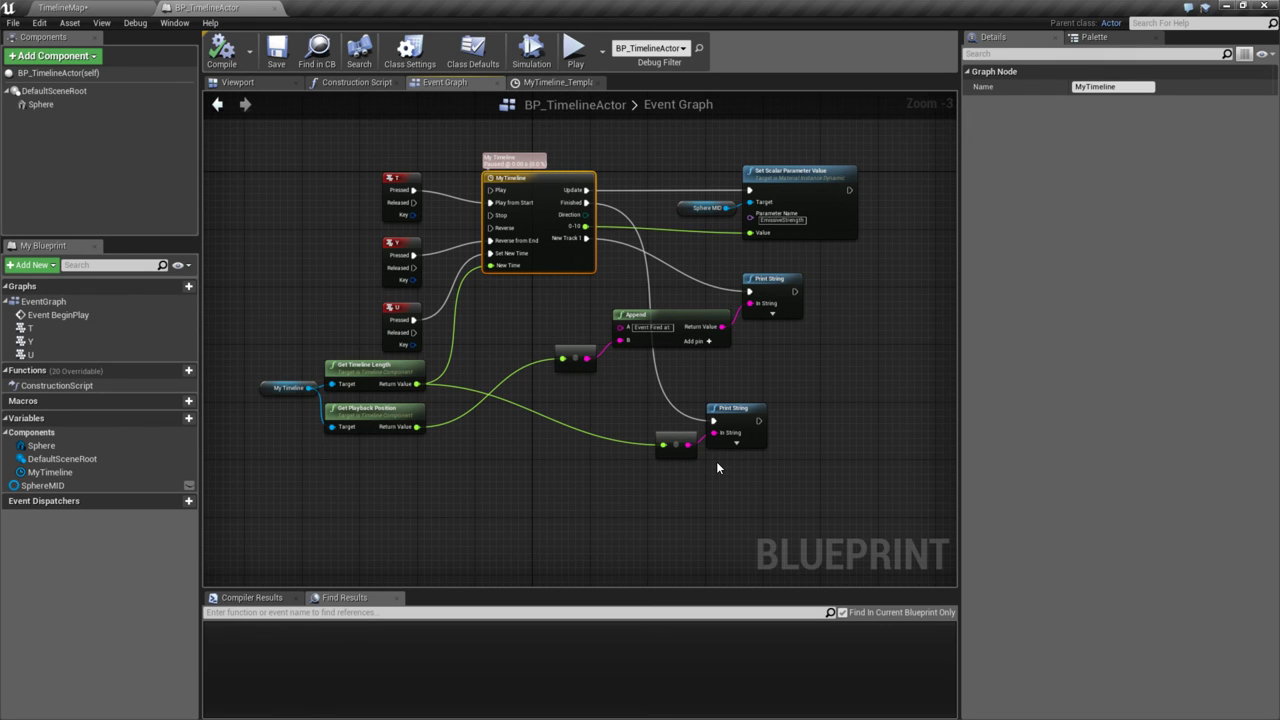
right_click_drag(488, 444, 523, 478)
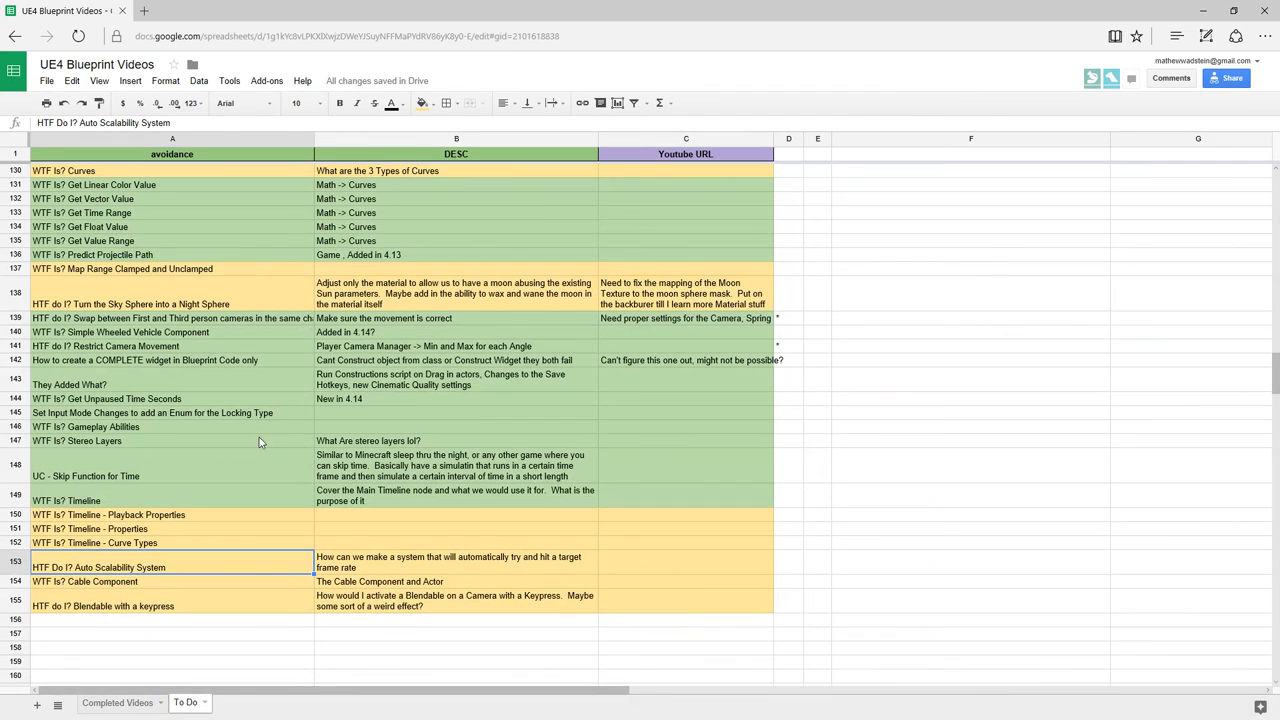
- Switch to the UE4 Blueprint Videos spreadsheet and select the description of the "WTF Is? Timeline" entry for review
left_click(118, 499)
left_click(373, 492)
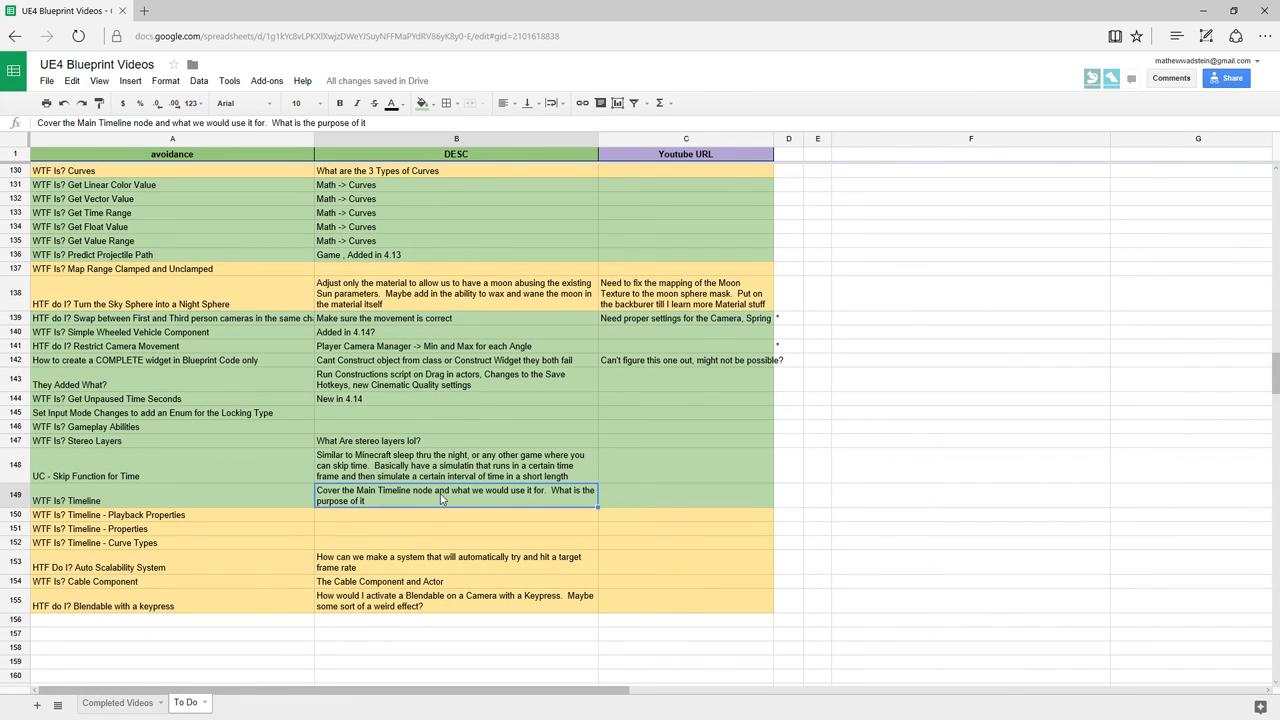
- Return to BP_TimelineActor in the Unreal Editor, disconnect the T, Y and U key events from MyTimeline and move them farther away from it
key("alt+Tab")
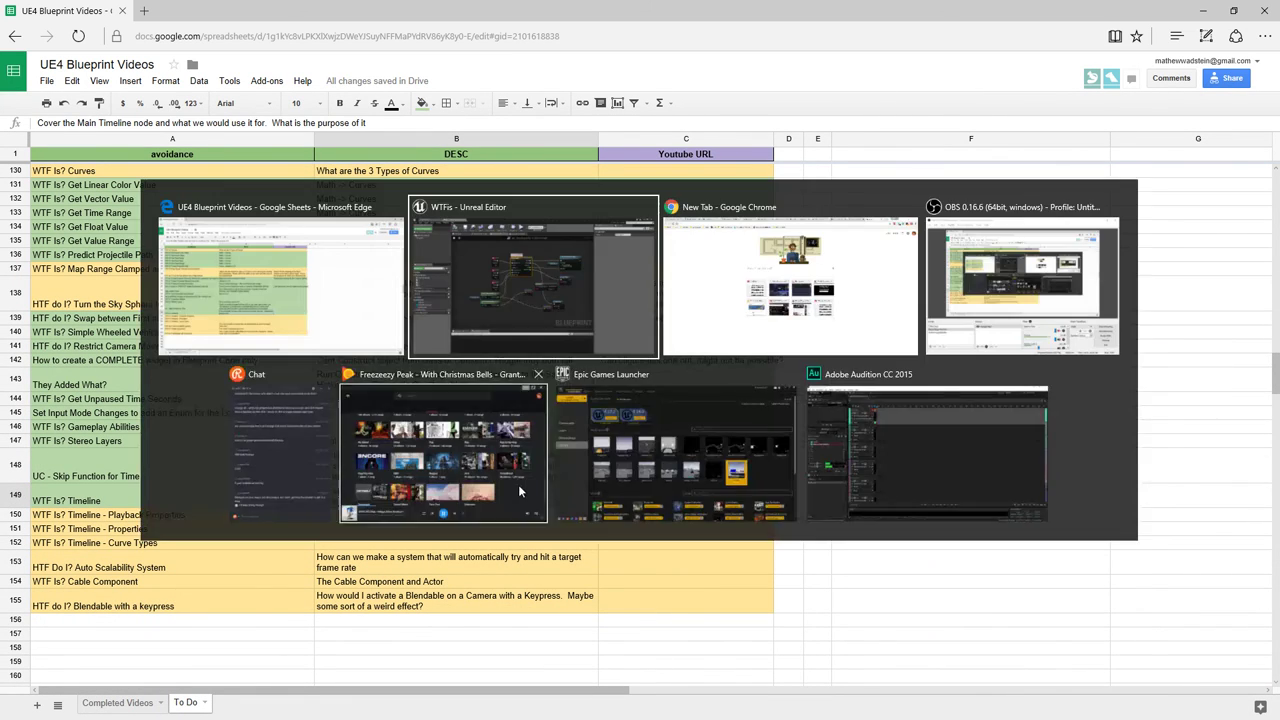
key("alt+Tab")
key("alt+Tab")
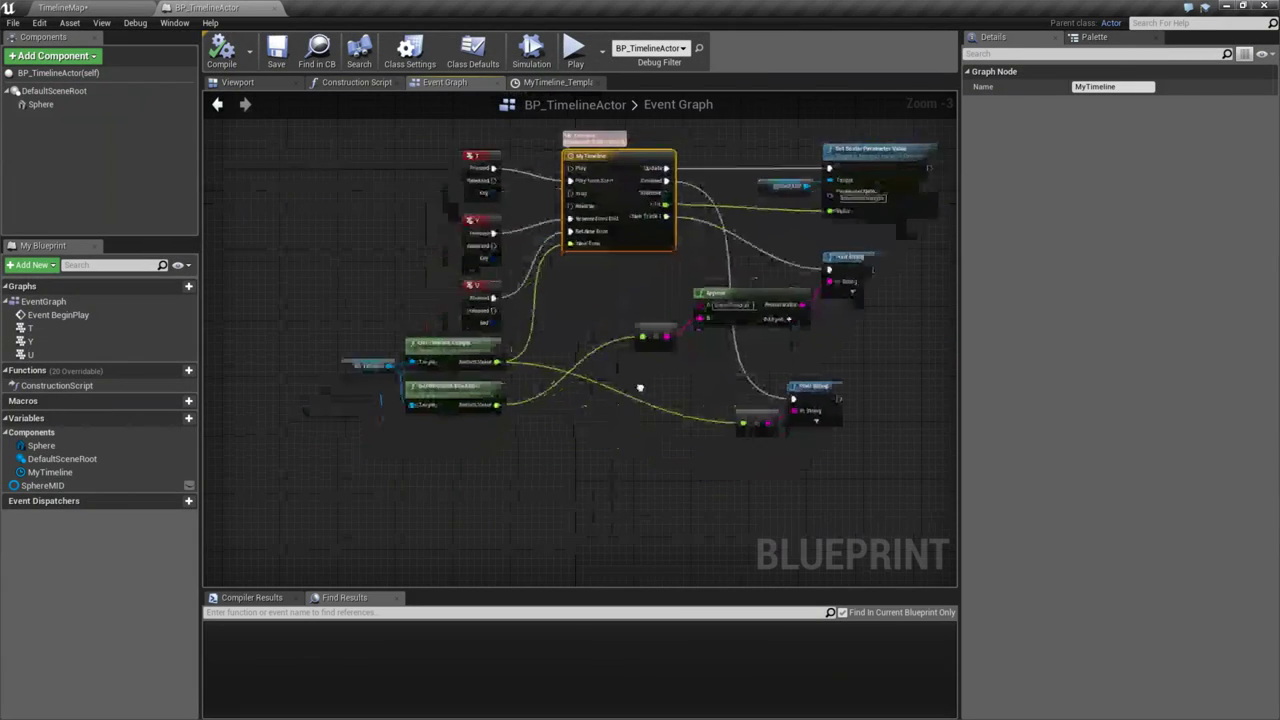
scroll(637, 418, "down", 5)
scroll(637, 418, "up", 3)
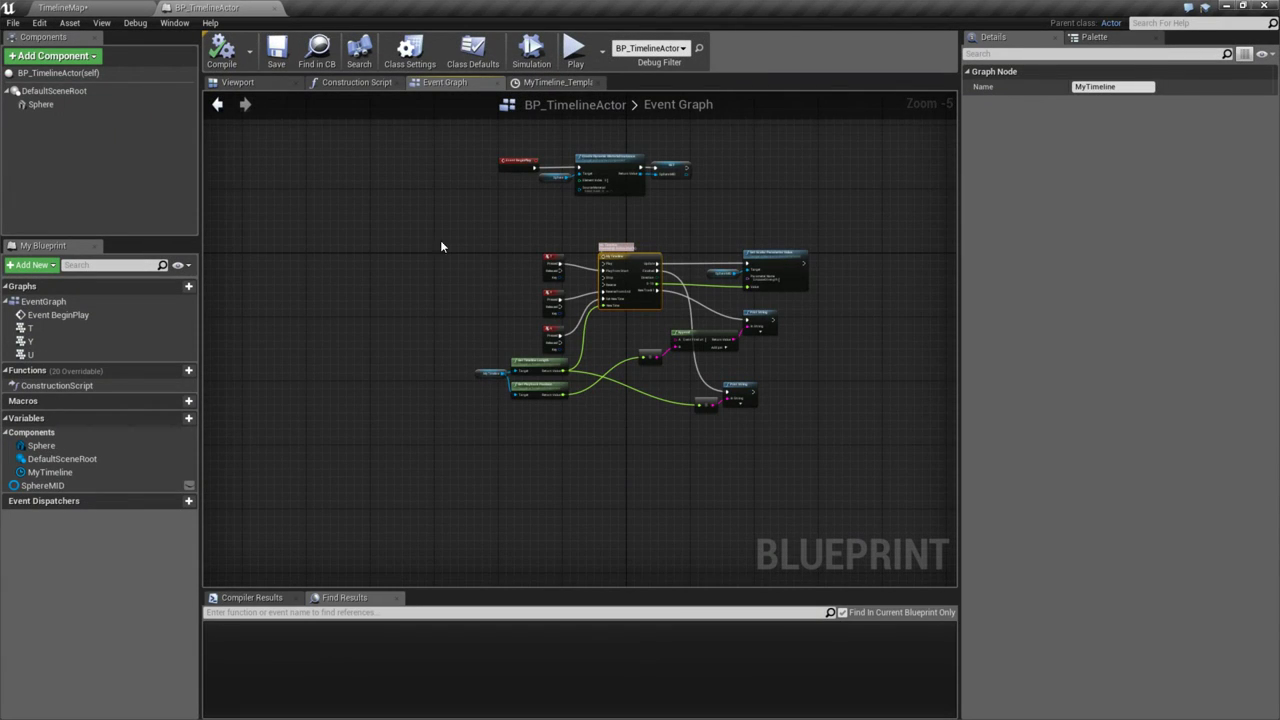
left_click_drag(409, 217, 866, 457)
scroll(524, 365, "up", 2)
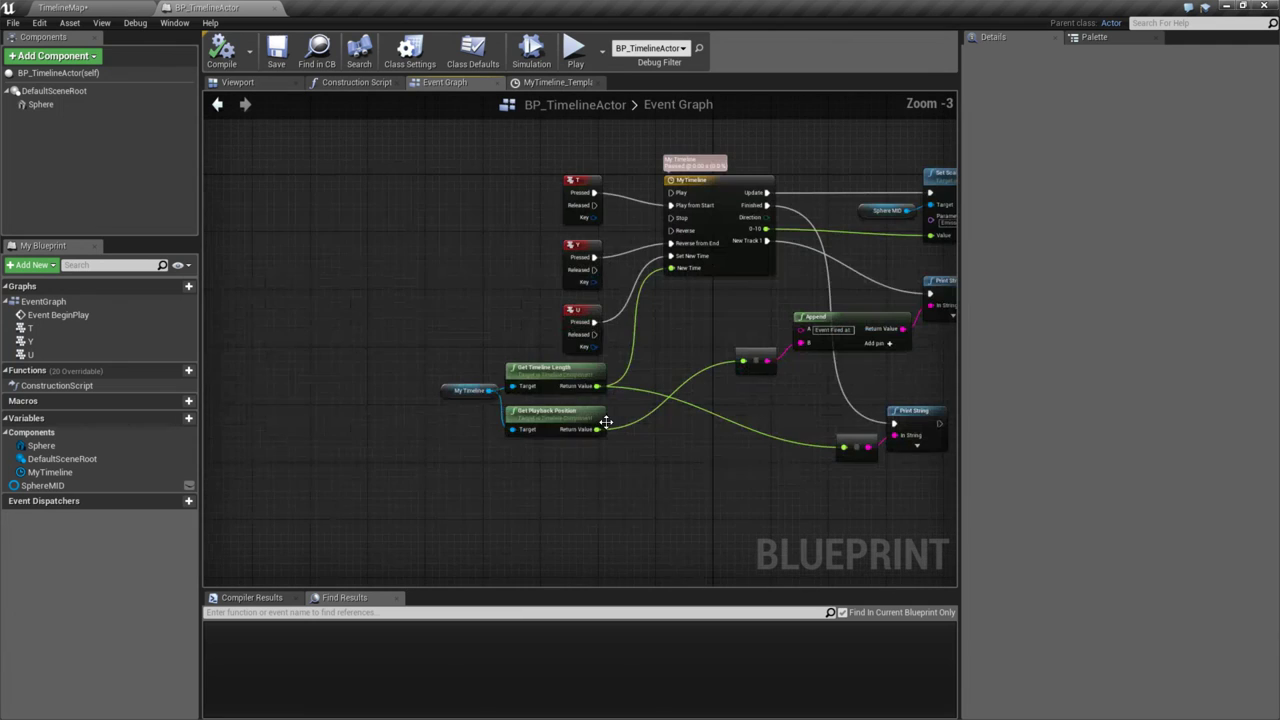
left_click(596, 193, "alt")
left_click_drag(509, 177, 596, 325)
left_click_drag(578, 180, 484, 132)
left_click(600, 312)
- Duplicate the MyTimeline node network, without the key events, into the empty area below the original in the event graph
scroll(598, 324, "down", 3)
left_click_drag(575, 250, 814, 430)
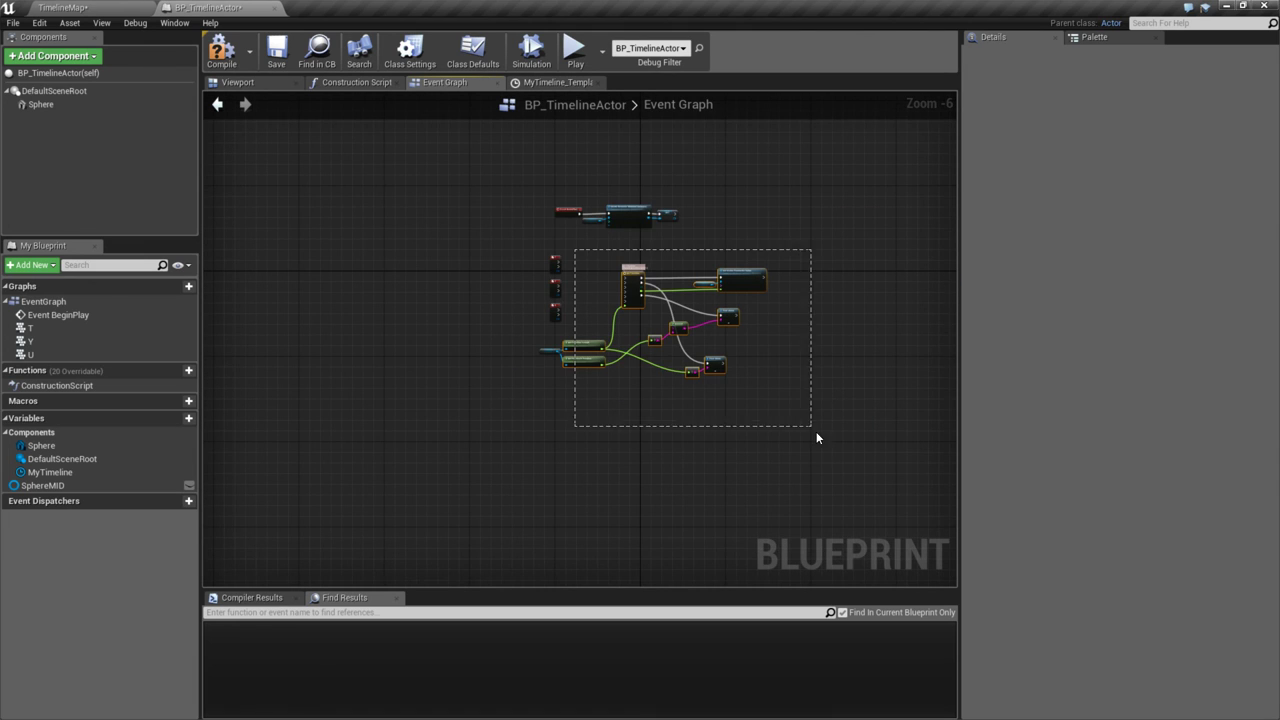
left_click_drag(571, 384, 565, 379)
right_click_drag(642, 510, 622, 433)
key("ctrl+v")
scroll(620, 377, "up", 3)
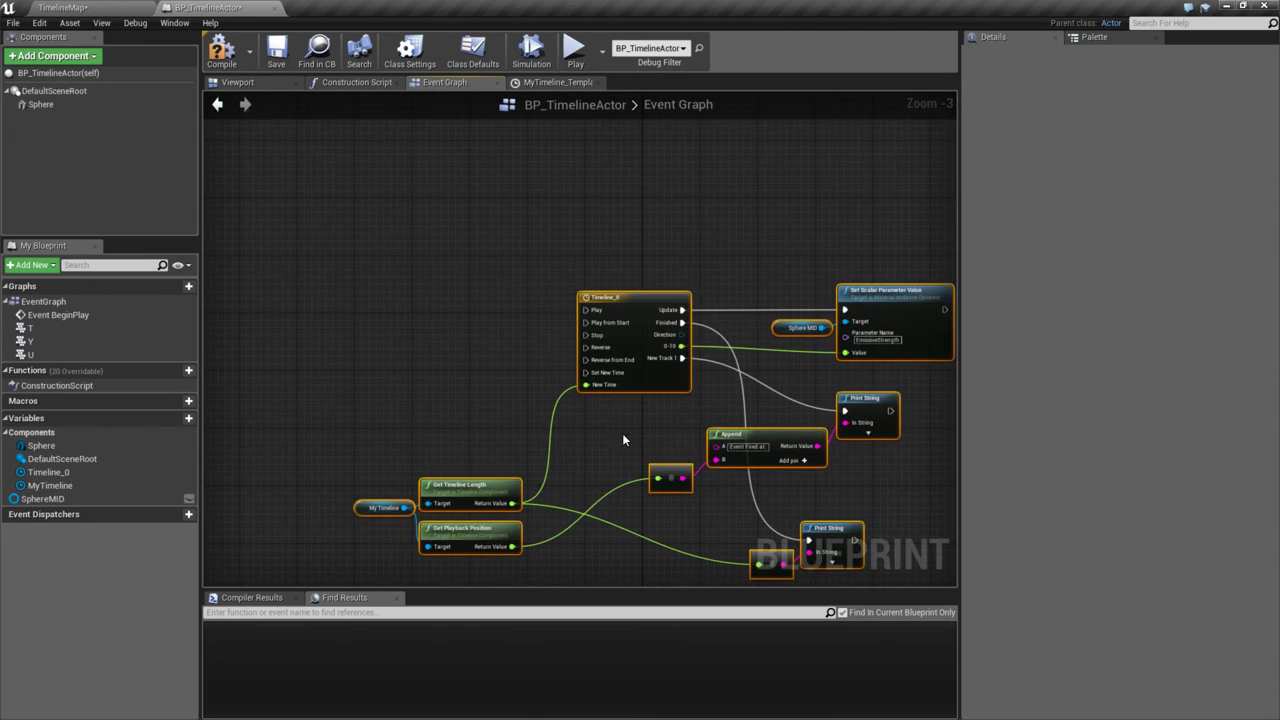
- Inspect the tracks of the duplicated timeline in its editor and close both open timeline editors
double_click(605, 290)
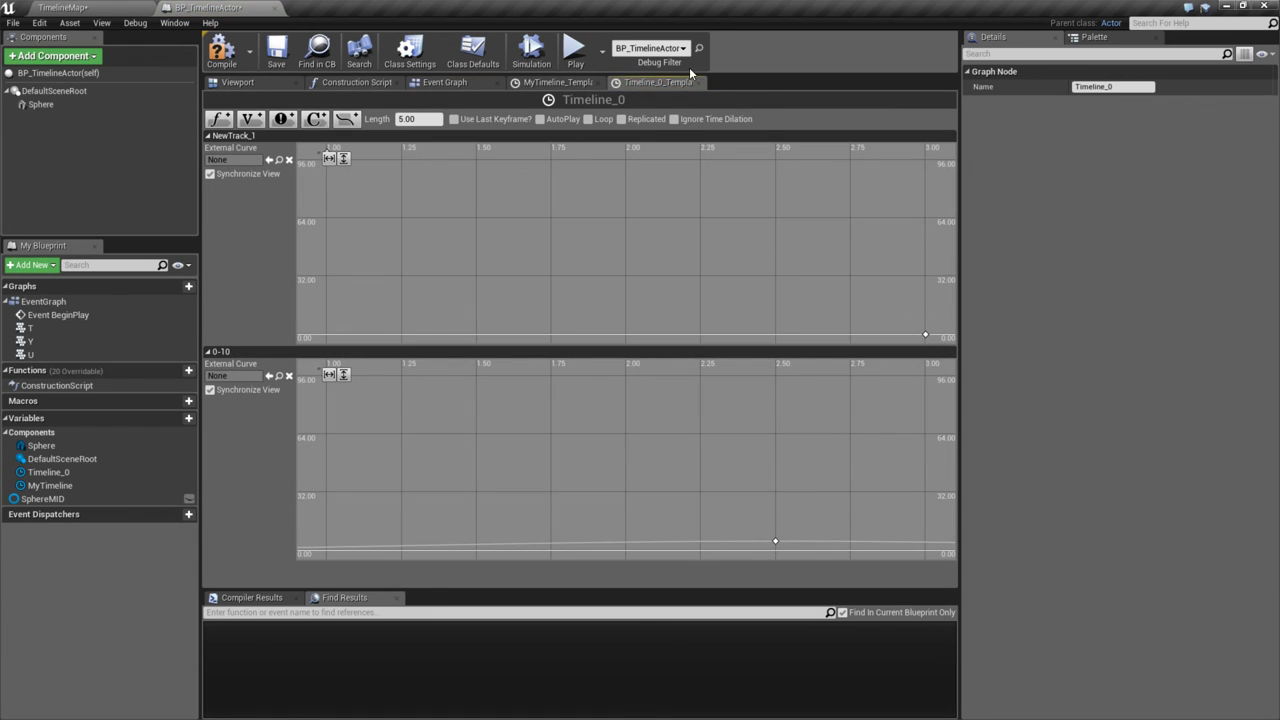
left_click(702, 82)
left_click(590, 83)
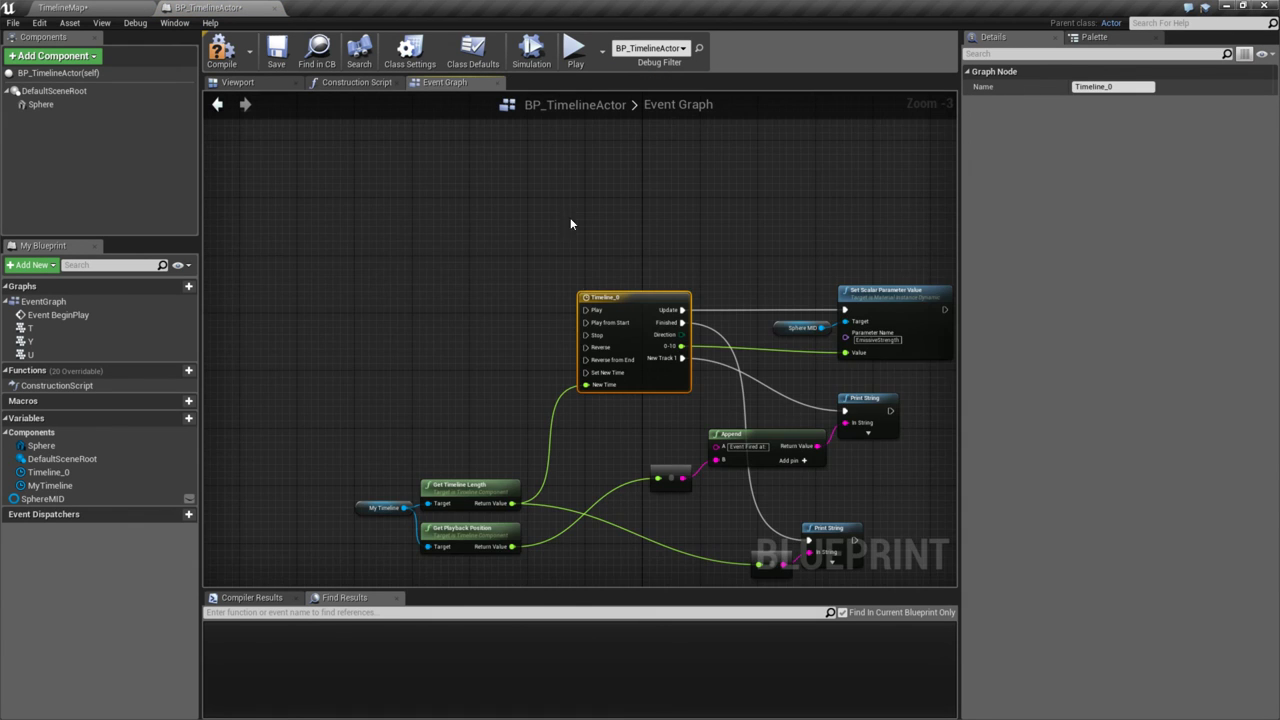
- Check the planned Timeline videos in the spreadsheet, and examine the key events and the original and duplicated timeline networks in the event graph
right_click_drag(570, 217, 423, 150)
left_click(594, 232)
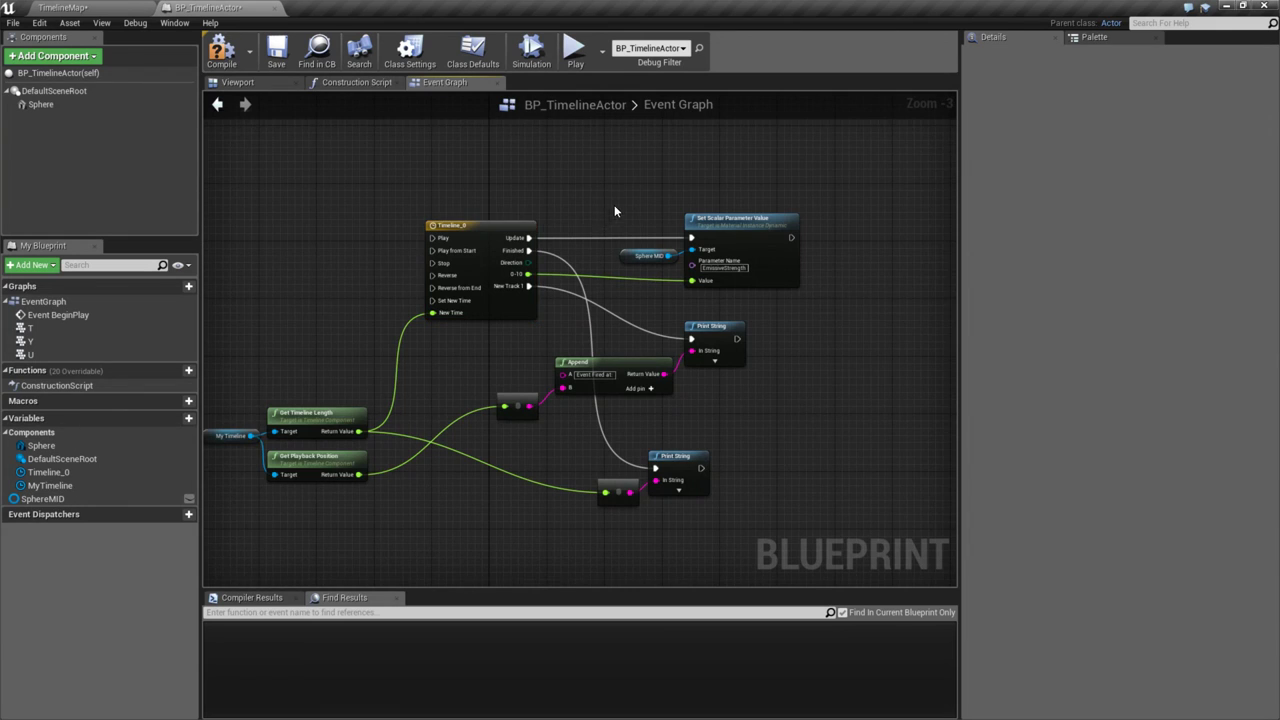
scroll(590, 330, "up", 3)
right_click_drag(623, 270, 673, 272)
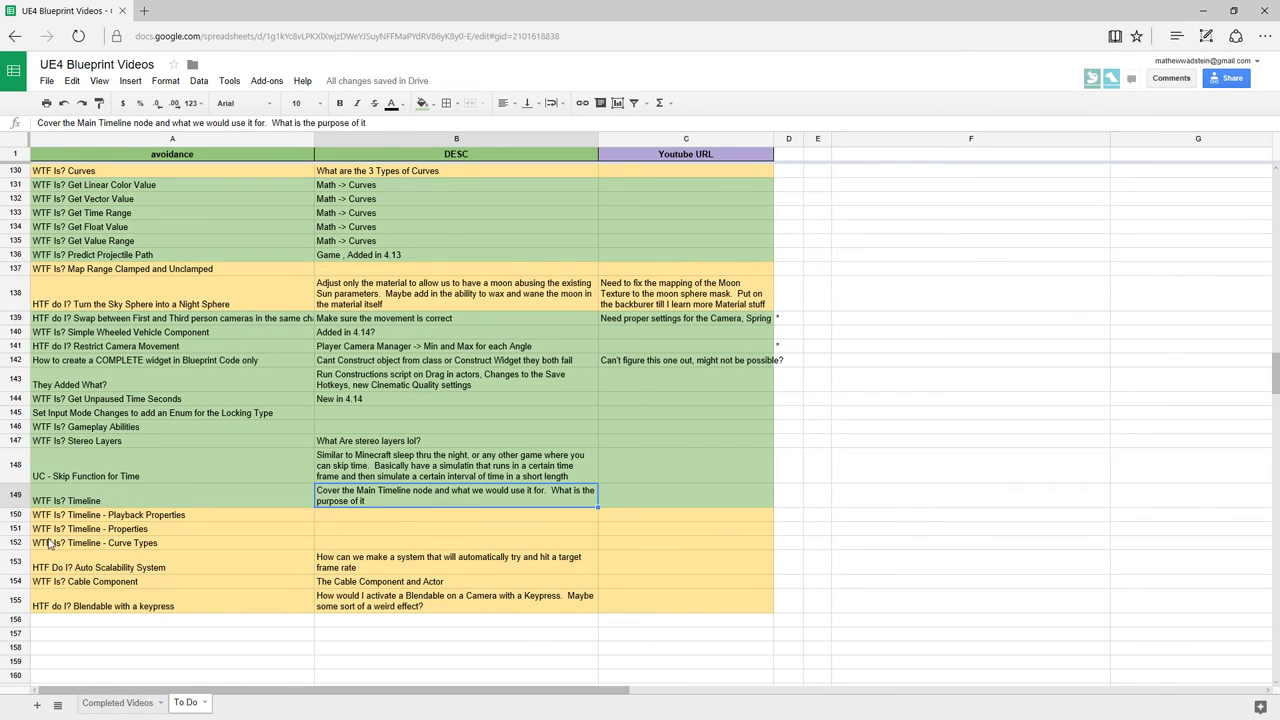
key("alt+Tab")
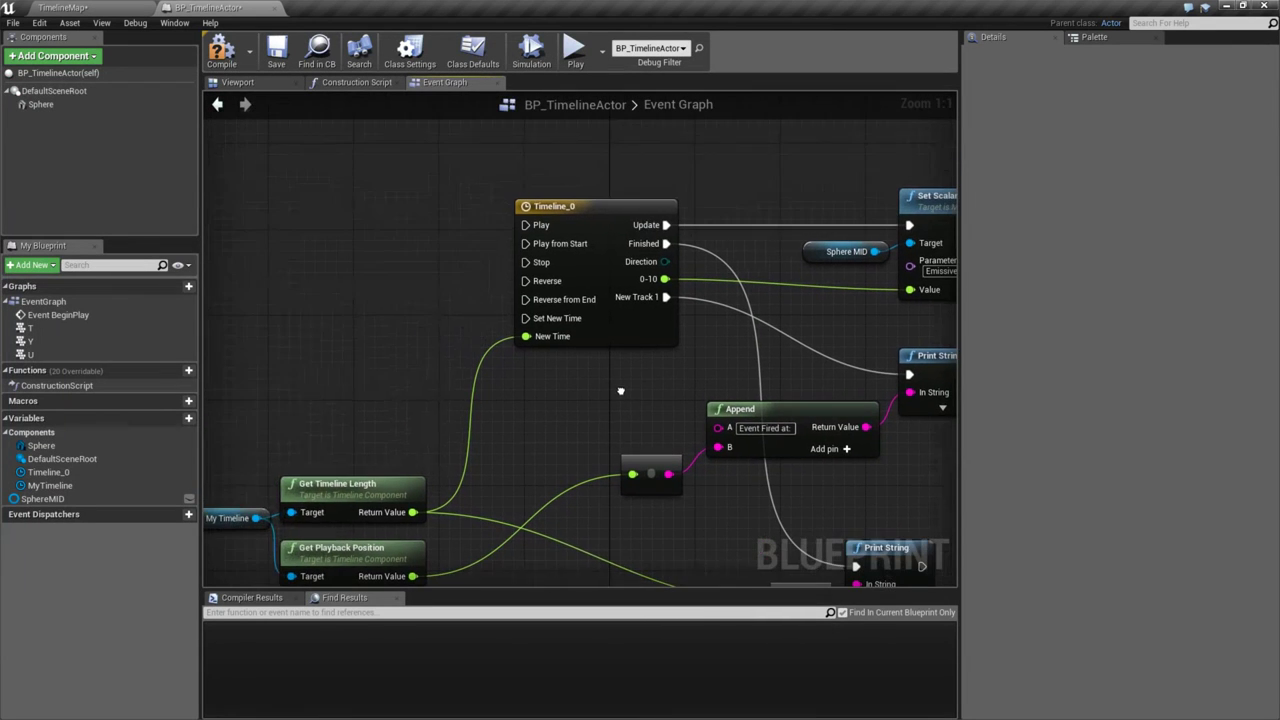
right_click_drag(454, 243, 532, 335)
scroll(550, 346, "down", 3)
mouse_move(557, 292)
right_mouse_down()
mouse_move(566, 346)
mouse_move(638, 437)
right_mouse_up()
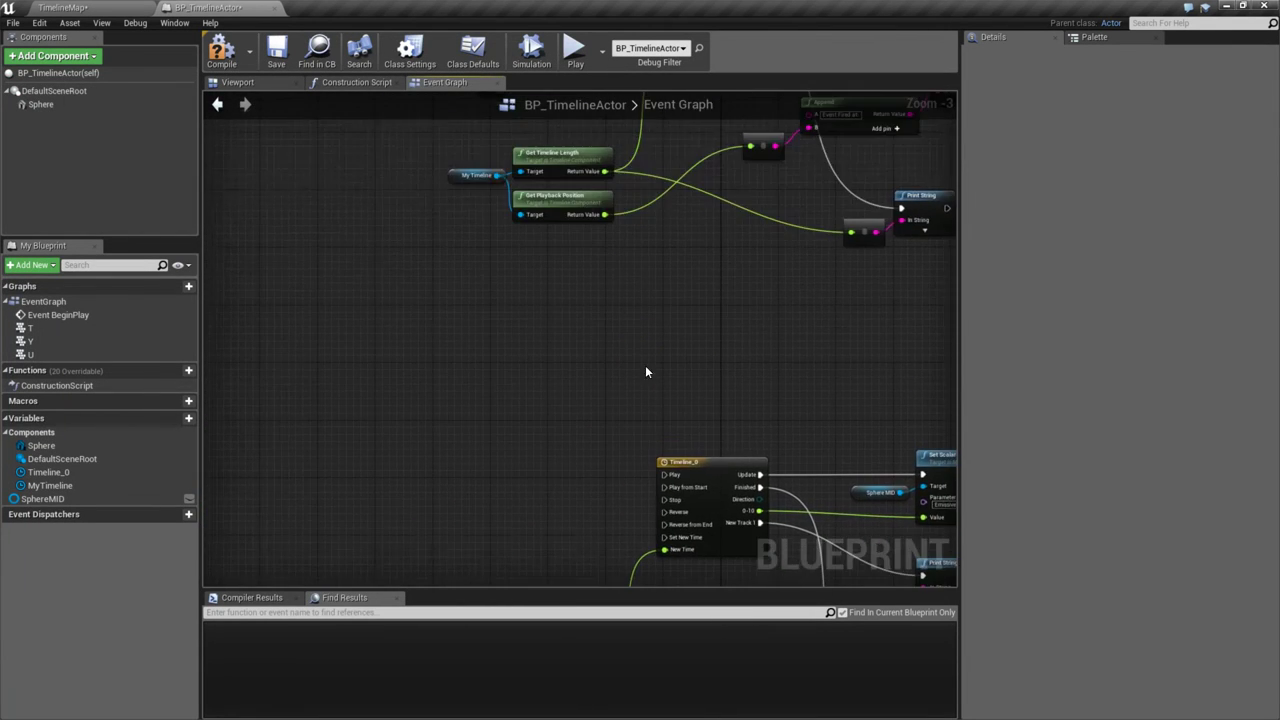
right_click_drag(645, 250, 694, 511)
left_click_drag(603, 349, 525, 195)
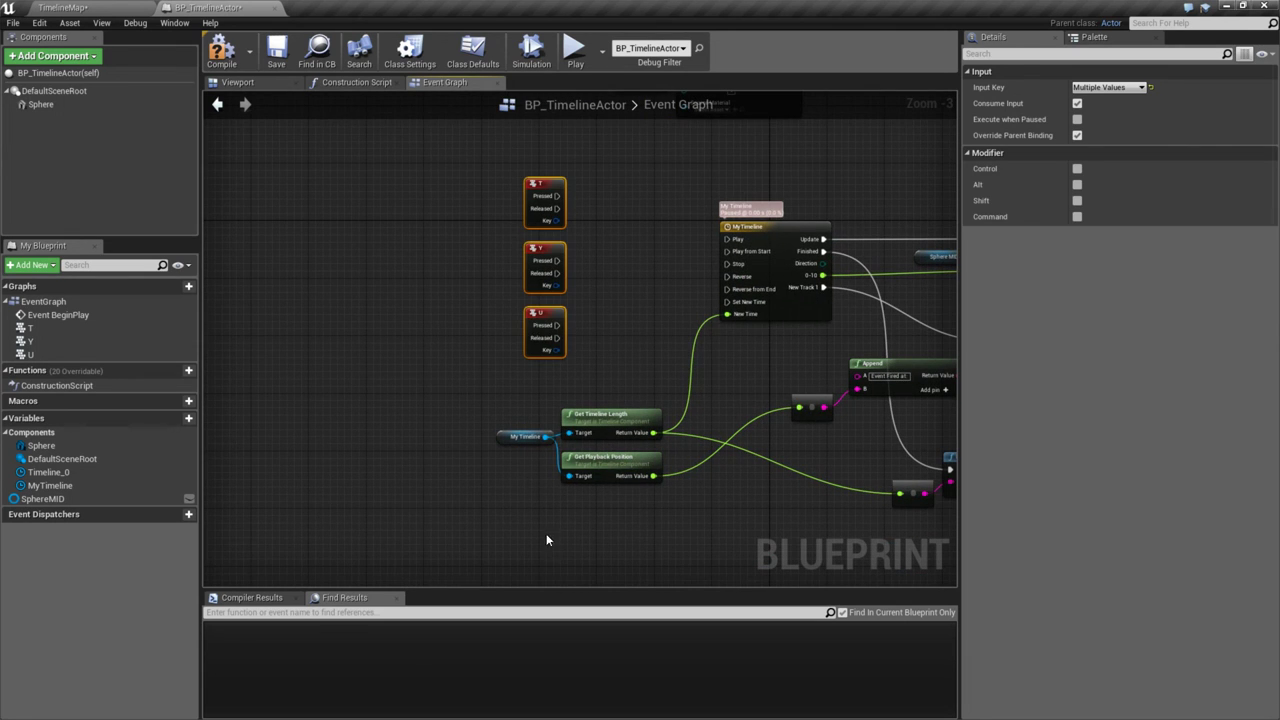
right_click_drag(547, 539, 550, 289)
mouse_move(621, 459)
right_mouse_down()
mouse_move(626, 394)
mouse_move(651, 383)
mouse_move(500, 309)
mouse_move(514, 281)
right_mouse_up()
scroll(528, 375, "up", 3)
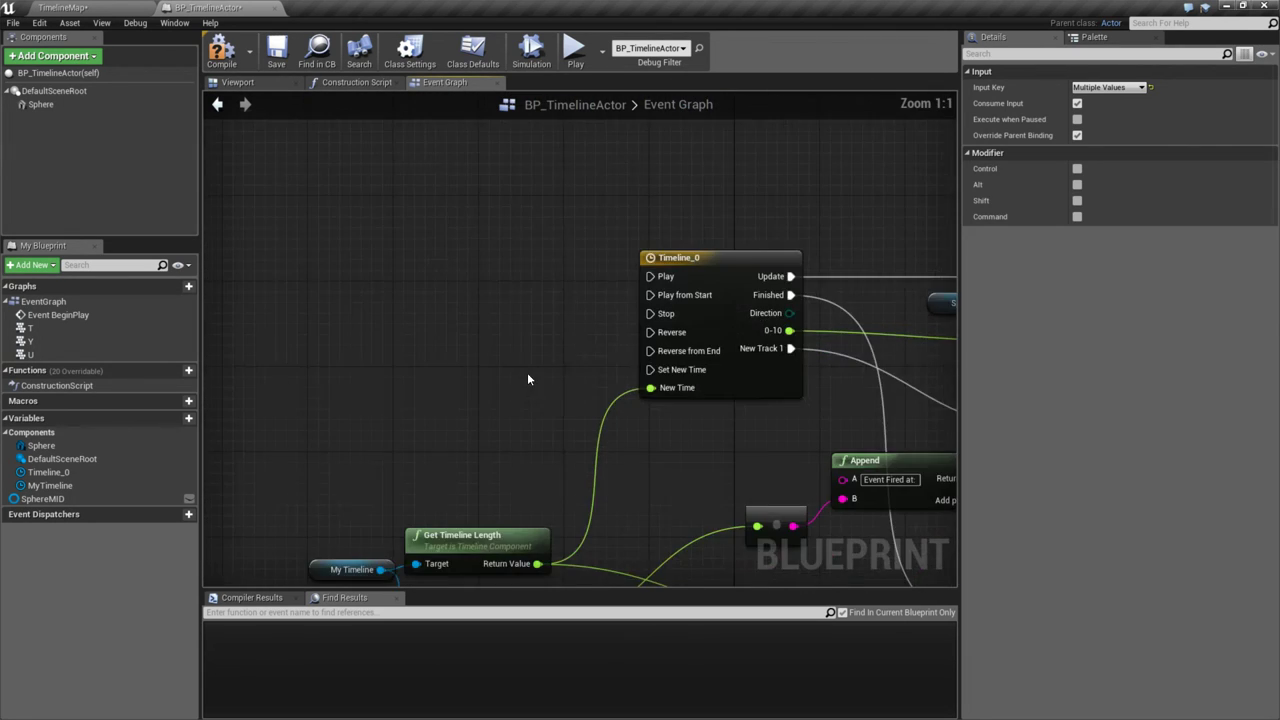
right_click_drag(606, 420, 515, 376)
right_click_drag(603, 449, 474, 398)
right_click_drag(625, 324, 548, 319)
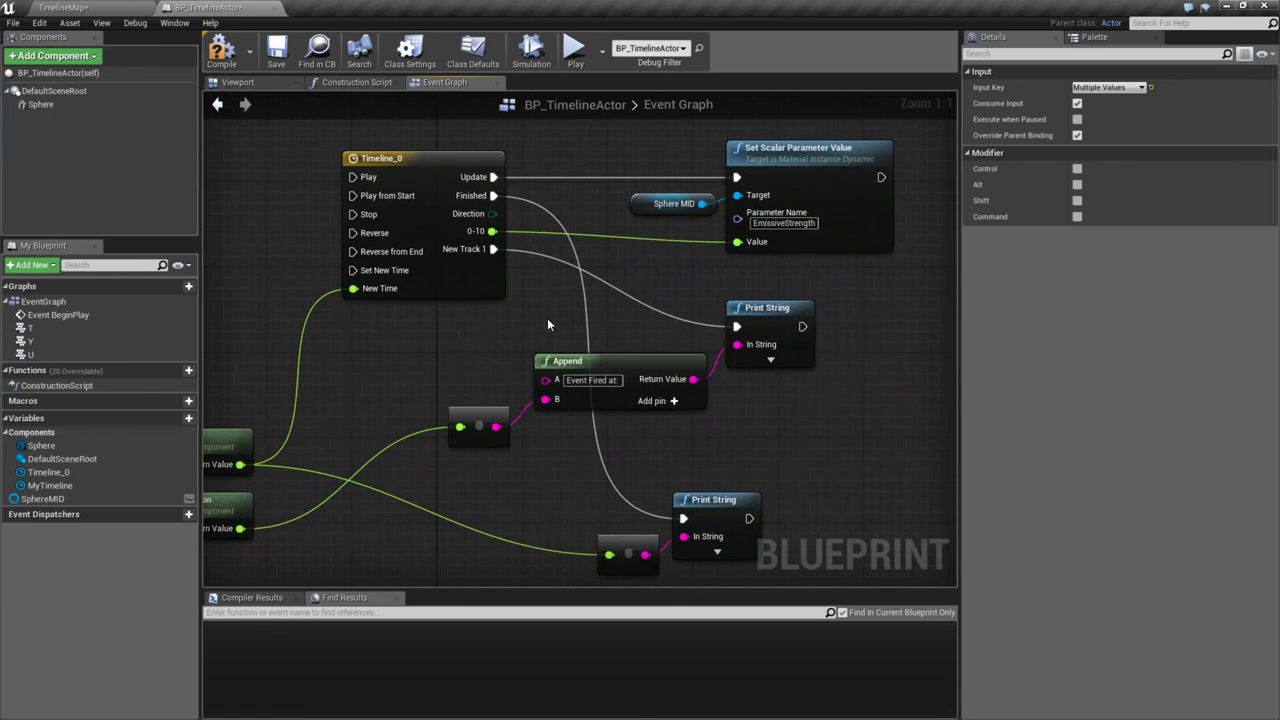
- Delete the NewTrack_1 track from Timeline_0 and close its timeline editor
double_click(420, 178)
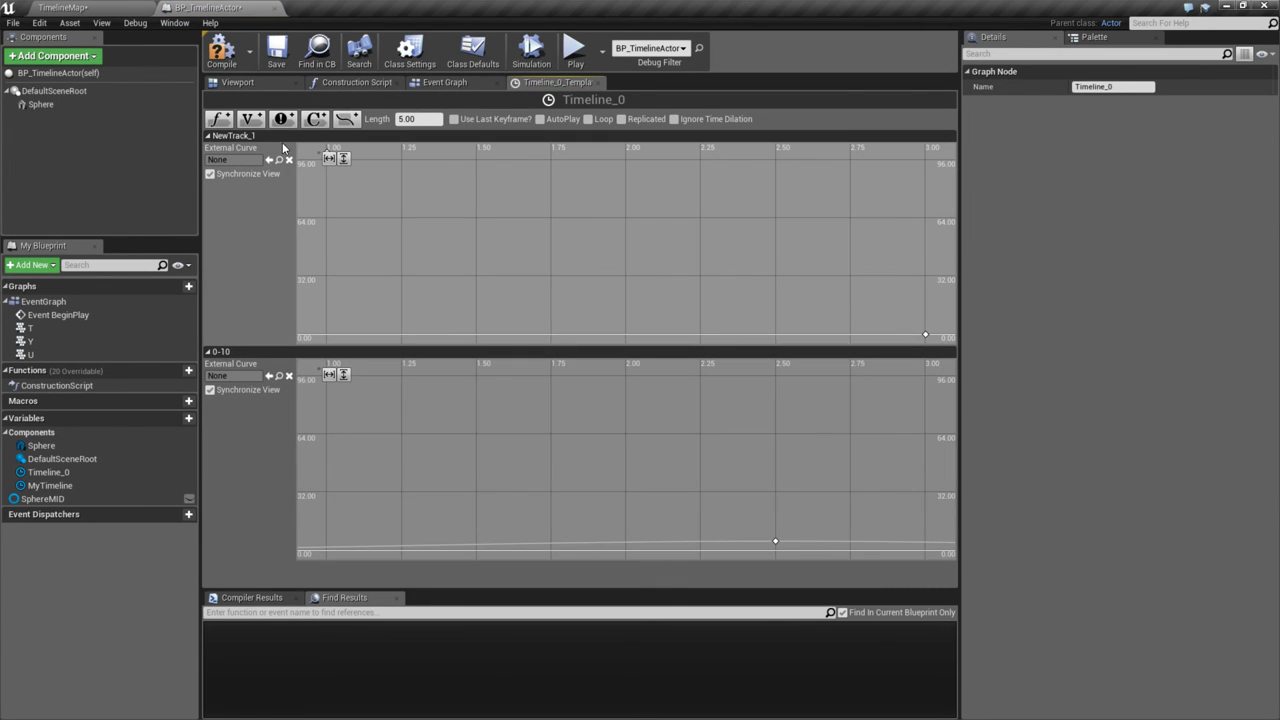
right_click(268, 136)
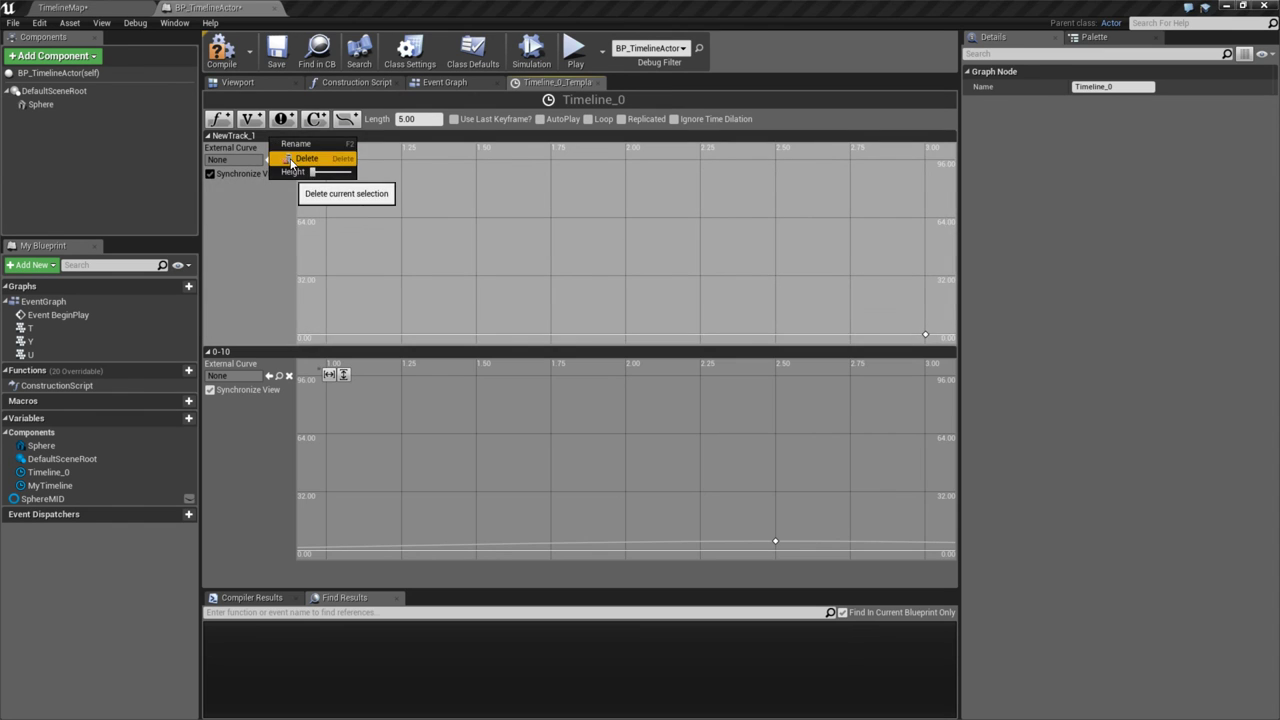
left_click(290, 158)
left_click(596, 84)
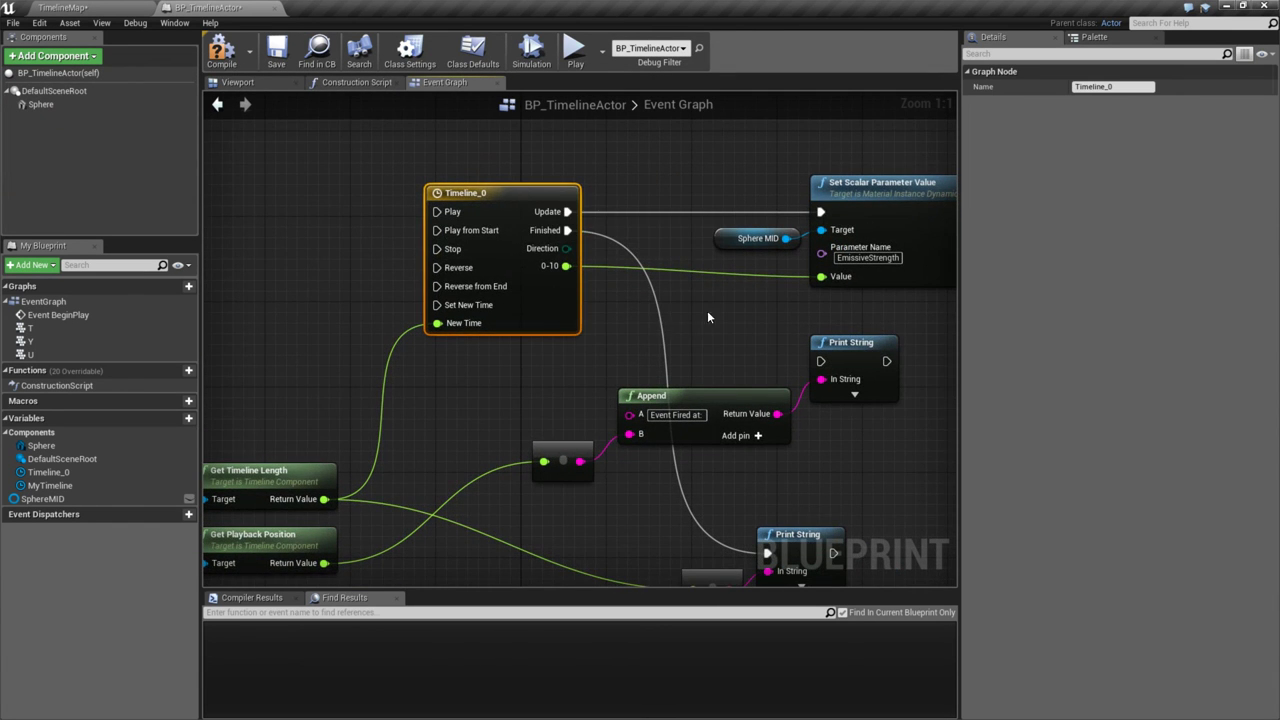
- Delete the "Event Fired at:" Append node, its Print String and the connected conversion node from the Timeline_0 network
right_click_drag(708, 317, 720, 264)
left_click_drag(577, 277, 875, 355)
key("Delete")
left_click_drag(667, 427, 560, 346)
key("Delete")
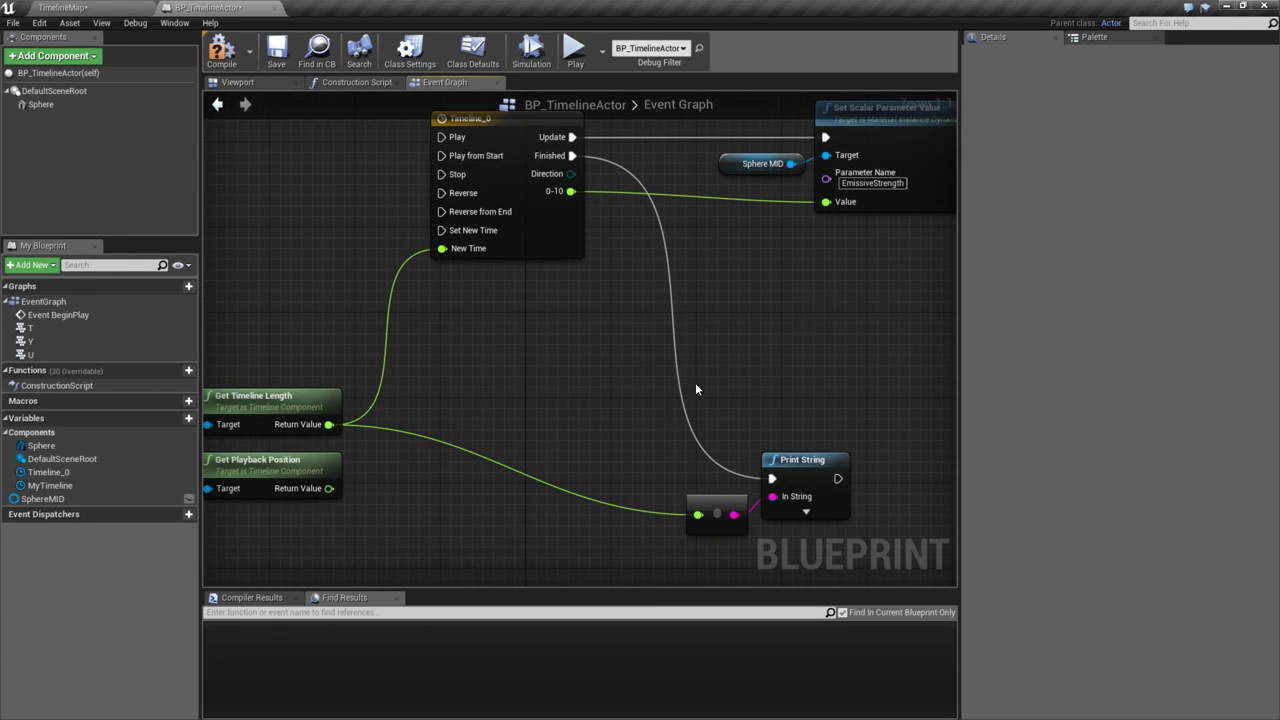
- Delete the Append node, its Print String and conversion node, and Get Playback Position from the MyTimeline network
right_click_drag(696, 388, 595, 92)
right_click_drag(640, 421, 630, 92)
right_click_drag(617, 248, 671, 474)
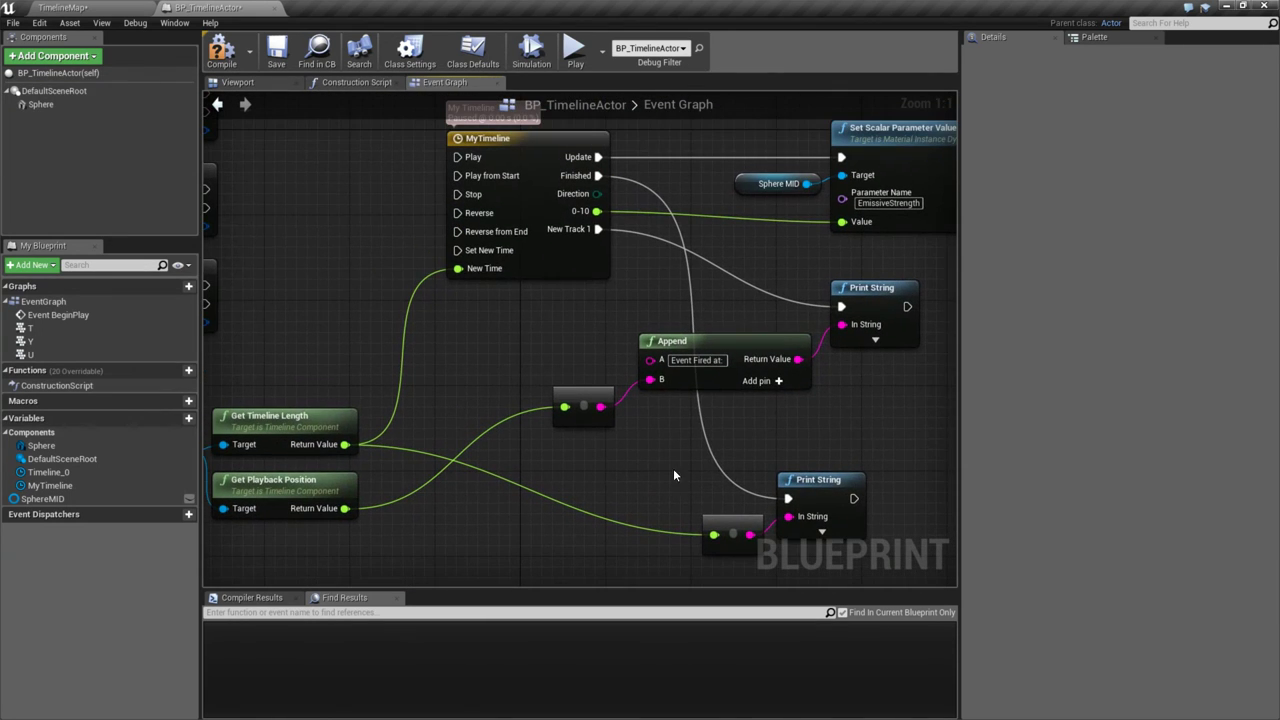
left_click_drag(802, 444, 733, 362)
left_click_drag(794, 277, 846, 352)
key("Delete")
right_click_drag(668, 454, 678, 465)
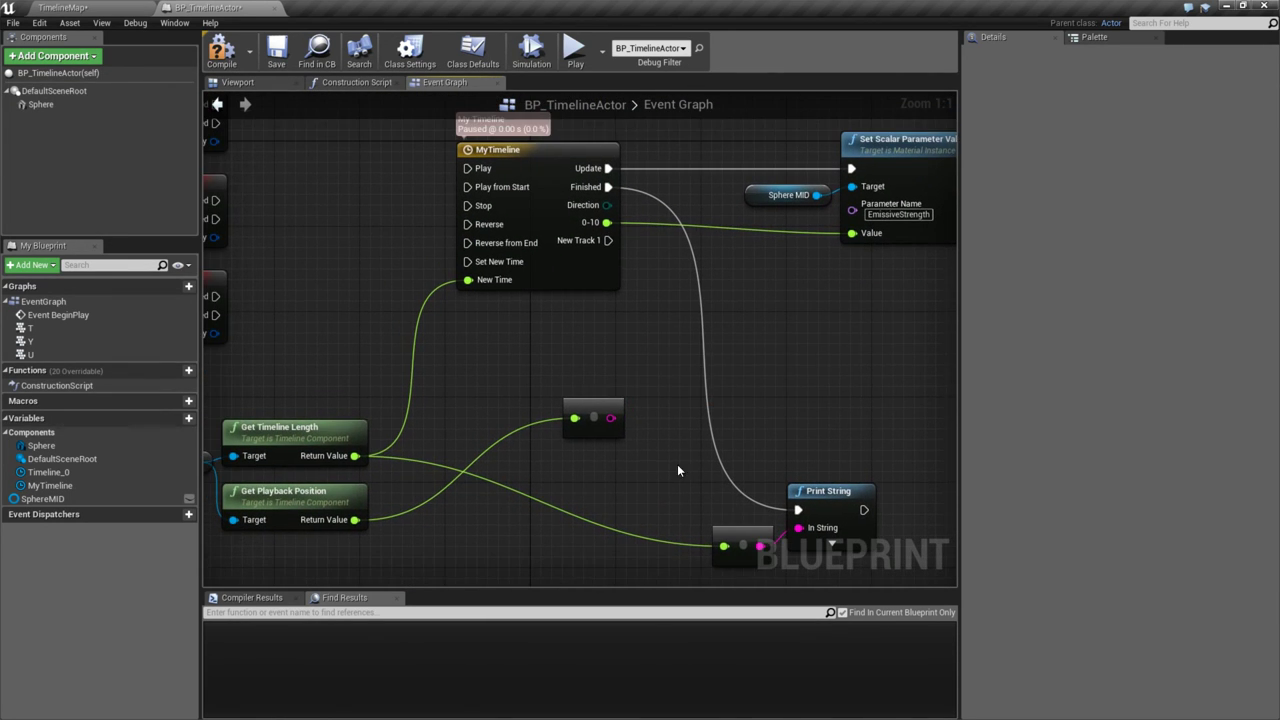
left_click_drag(668, 472, 524, 377)
key("Delete")
right_click_drag(491, 534, 625, 497)
left_click_drag(575, 524, 354, 438)
key("Delete")
right_click_drag(752, 447, 645, 425)
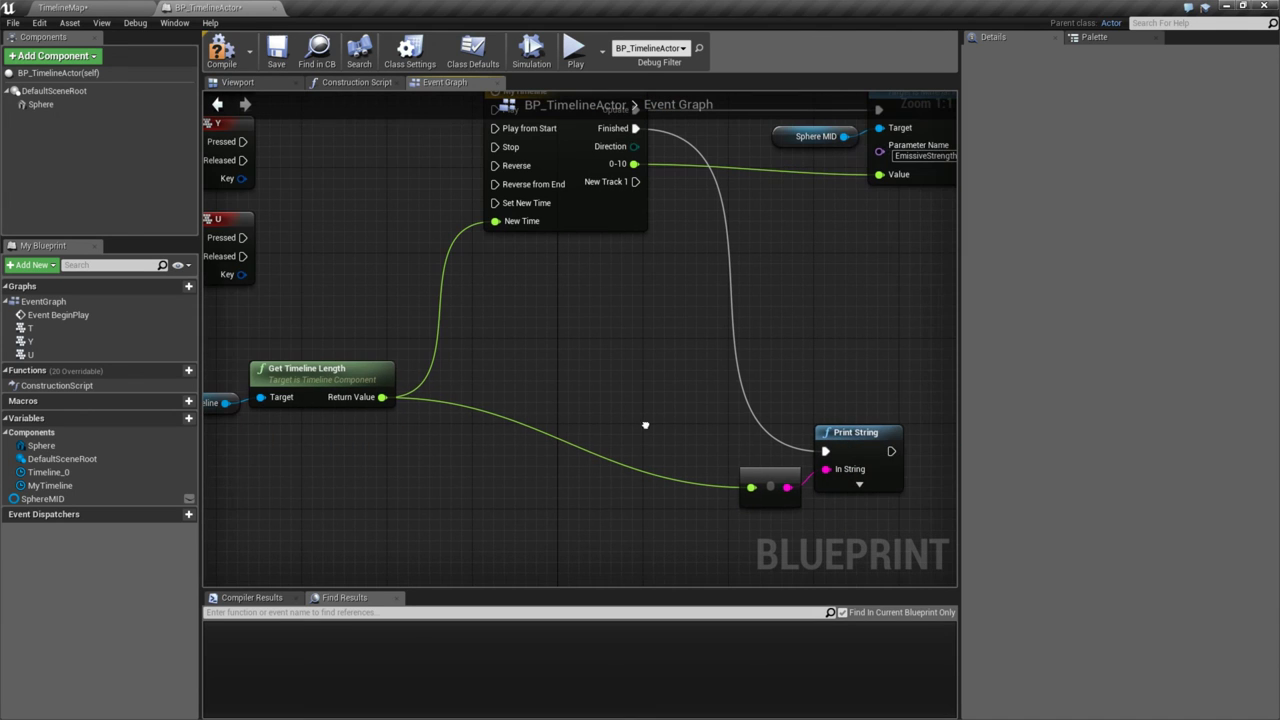
- Delete MyTimeline's Finished Print String with its conversion node, and Get Timeline Length with its My Timeline reference
left_click_drag(669, 395, 890, 520)
key("Delete")
right_click_drag(575, 384, 736, 443)
left_click_drag(674, 514, 305, 404)
key("Delete")
- Move Set Scalar Parameter Value and Sphere MID closer to the MyTimeline node, and compile and save the blueprint
right_click_drag(745, 411, 522, 505)
left_click_drag(694, 180, 841, 356)
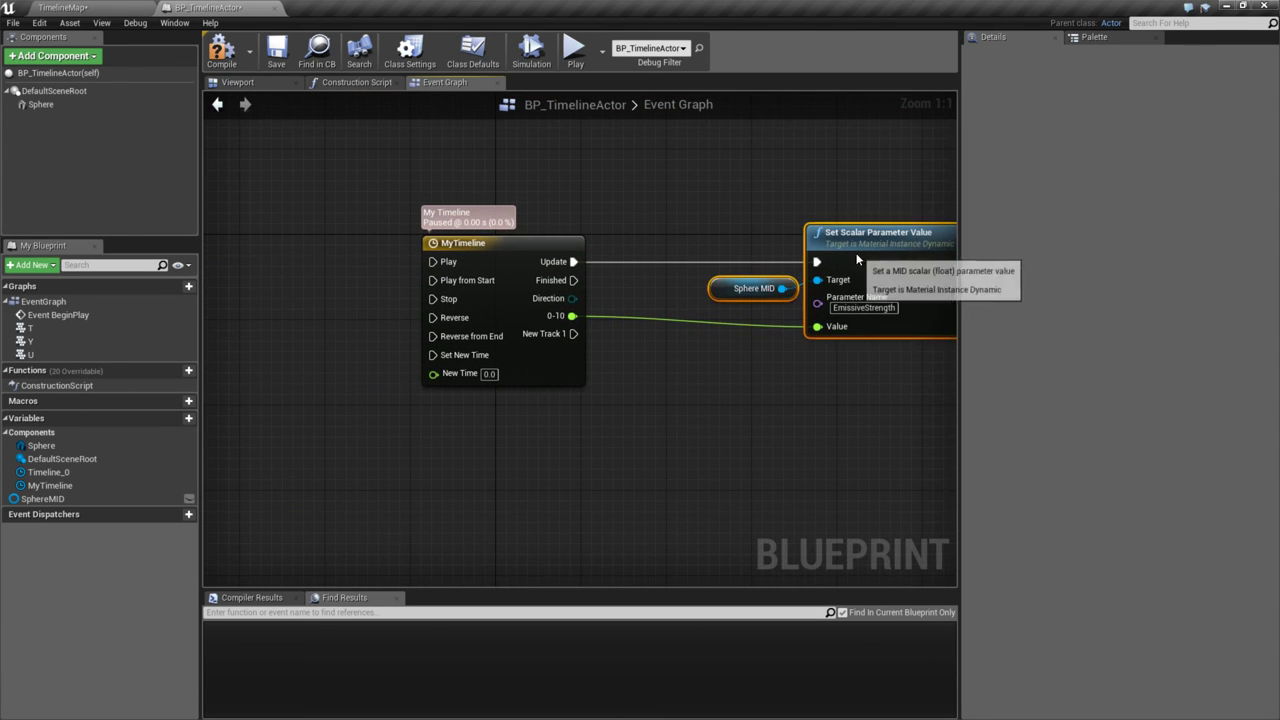
left_click_drag(857, 256, 763, 252)
right_click_drag(673, 490, 799, 486)
right_click_drag(371, 429, 453, 463)
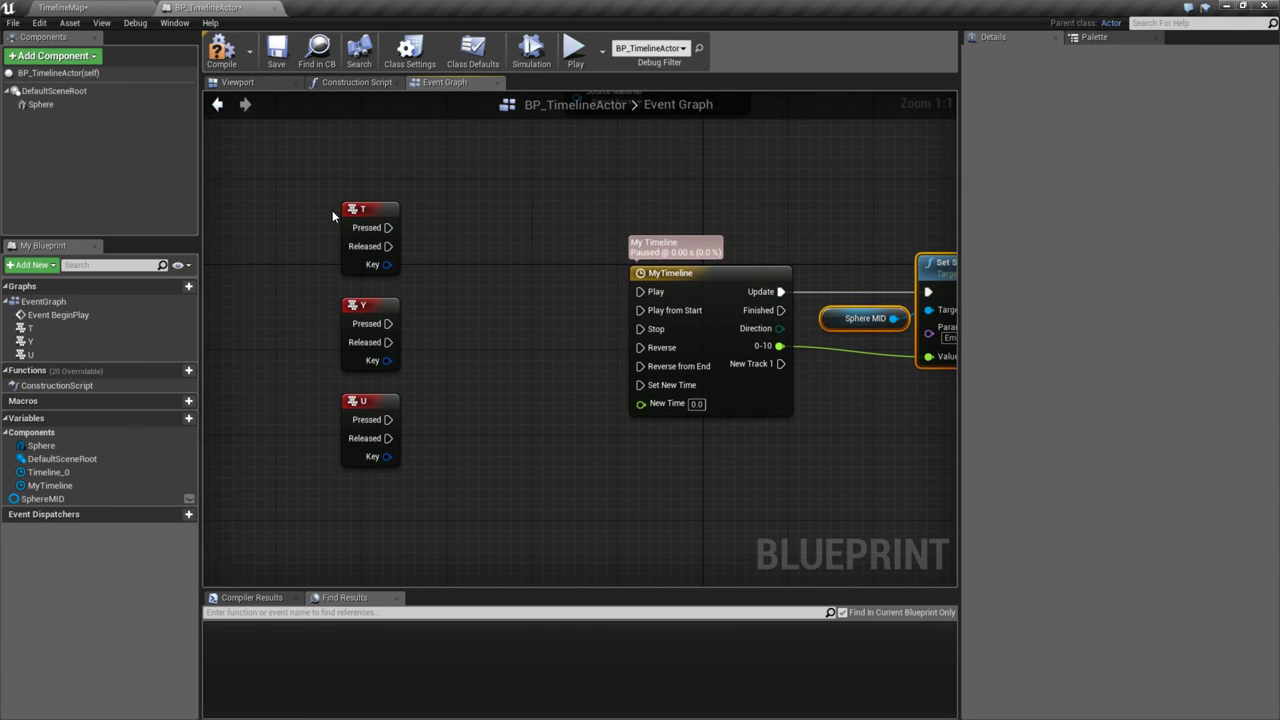
right_click_drag(696, 508, 547, 497)
left_click(233, 52)
left_click(277, 50)
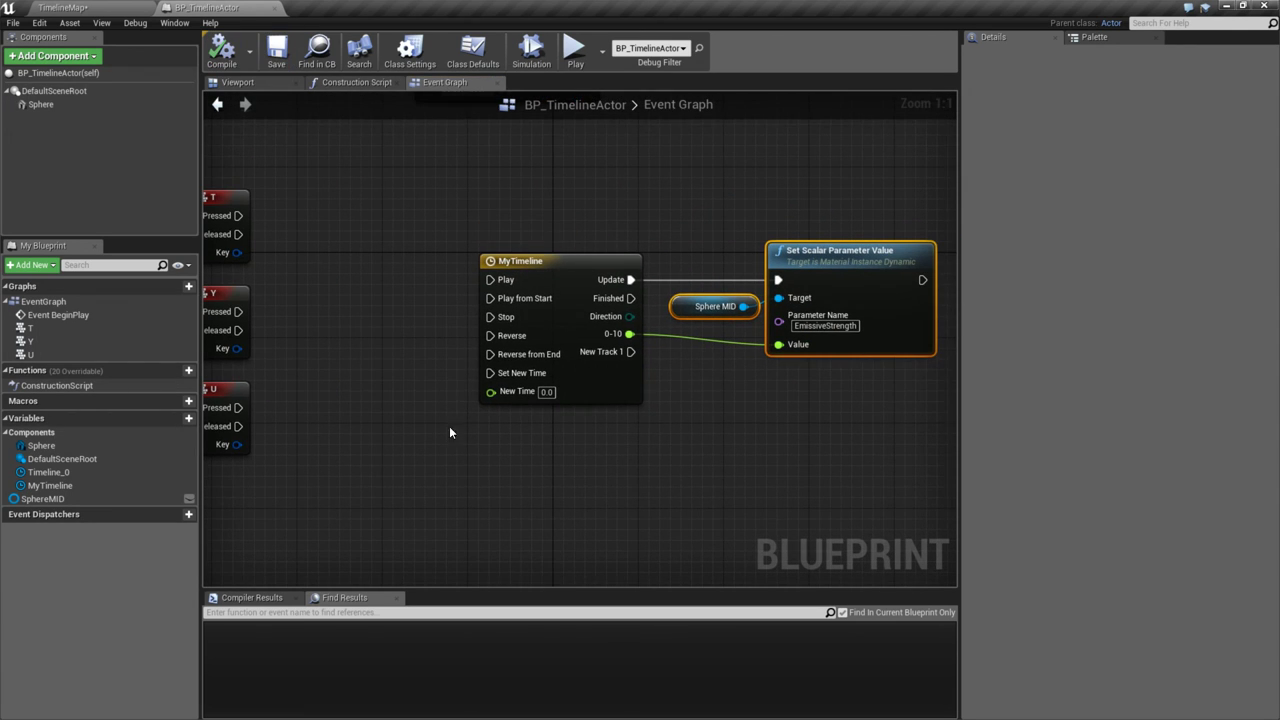
- Move Set Scalar Parameter Value and Sphere MID closer to the Timeline_0 node in the duplicated network
right_click_drag(490, 440, 601, 428)
scroll(601, 428, "down", 4)
scroll(585, 390, "up", 2)
scroll(545, 330, "up", 1)
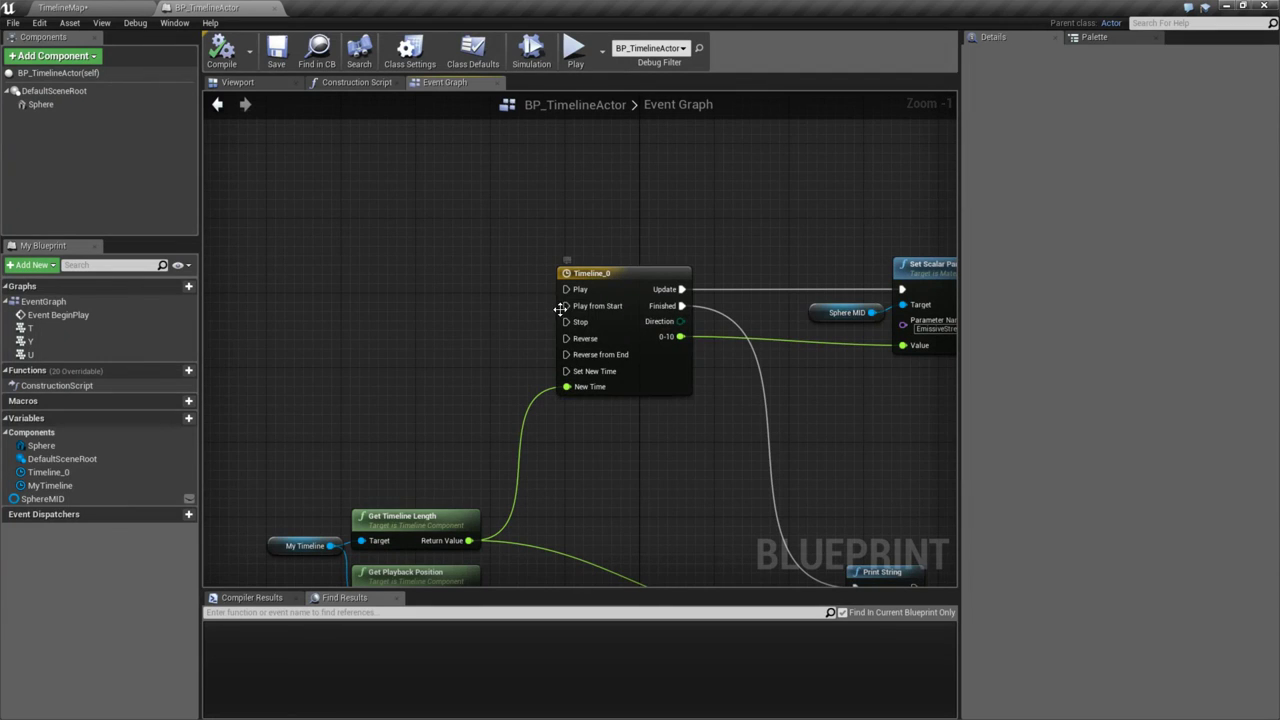
right_click_drag(617, 430, 556, 422)
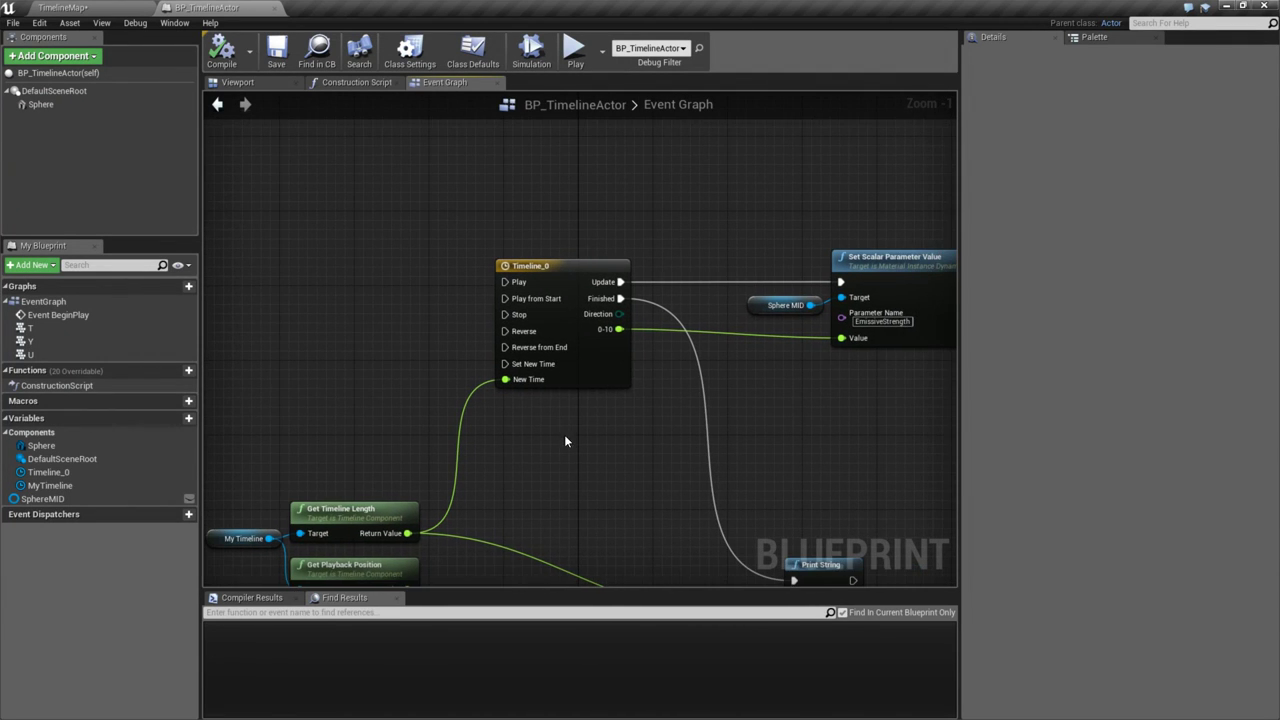
right_click_drag(702, 245, 617, 221)
left_click_drag(696, 204, 814, 294)
left_click_drag(808, 240, 770, 240)
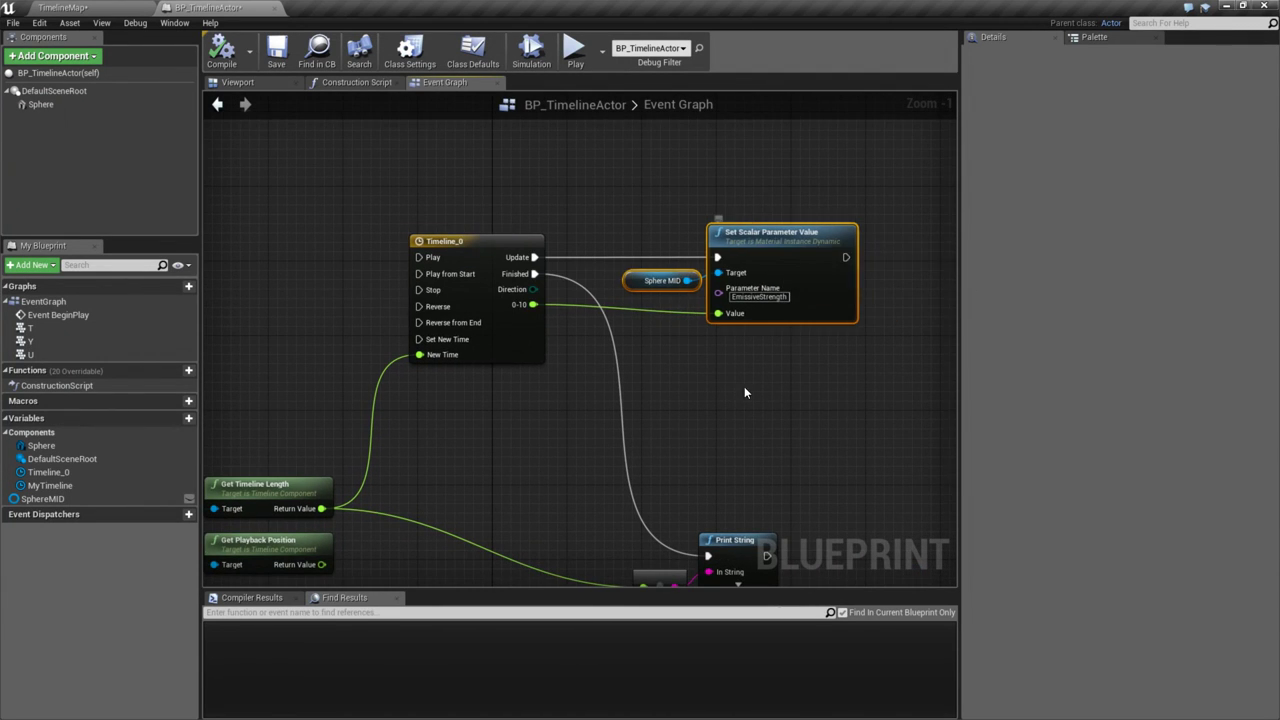
- Move the Print String wired to Timeline_0's Finished output, together with its conversion node, closer to the timeline
left_click(743, 389)
right_click_drag(650, 529, 781, 367)
left_click_drag(741, 363, 842, 345)
right_click_drag(649, 340, 640, 447)
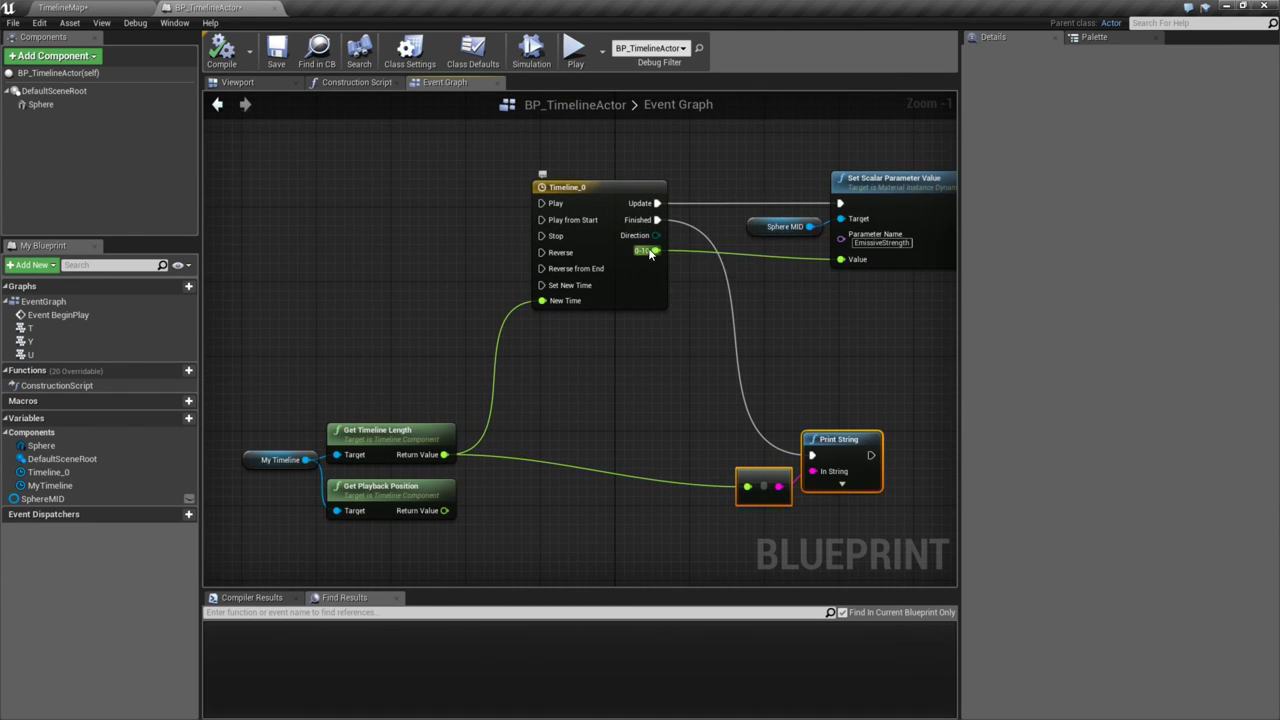
- Add an Equal (Enum) node fed by Timeline_0's Direction output below Set Scalar Parameter Value, and compile and save the blueprint
right_click_drag(659, 239, 610, 268)
left_click_drag(606, 264, 686, 346)
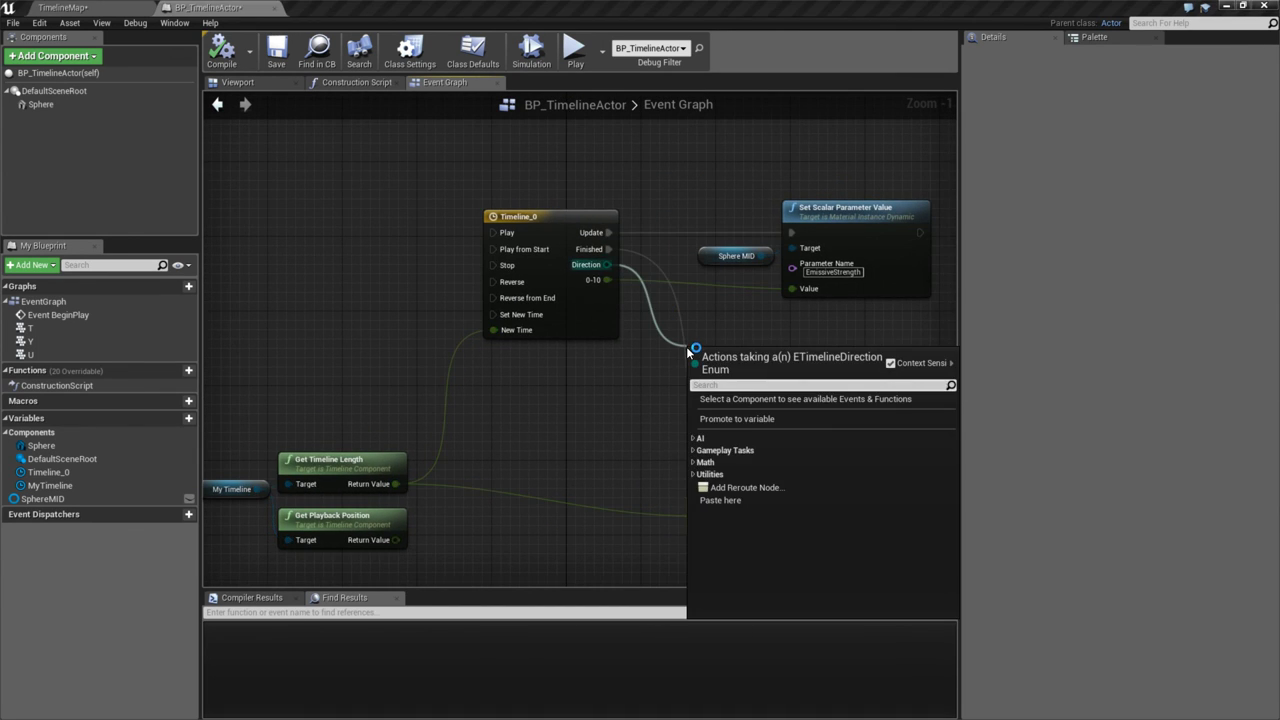
type("enum")
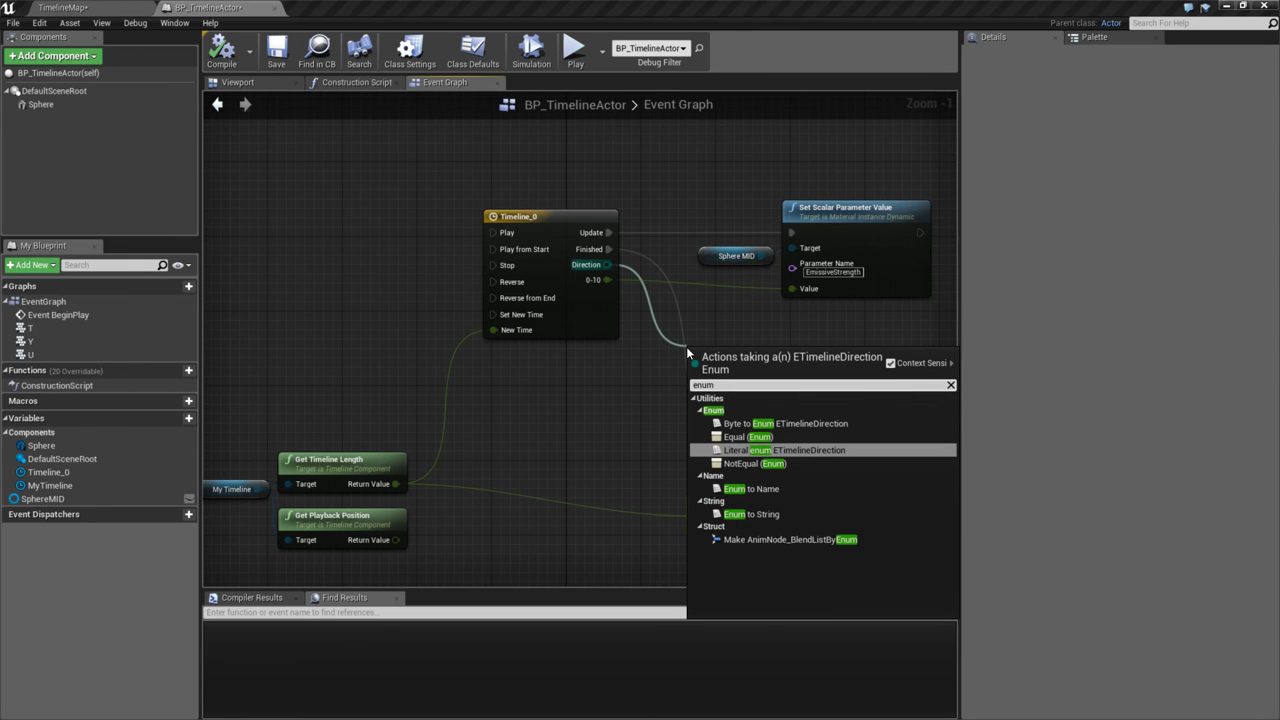
left_click(770, 450)
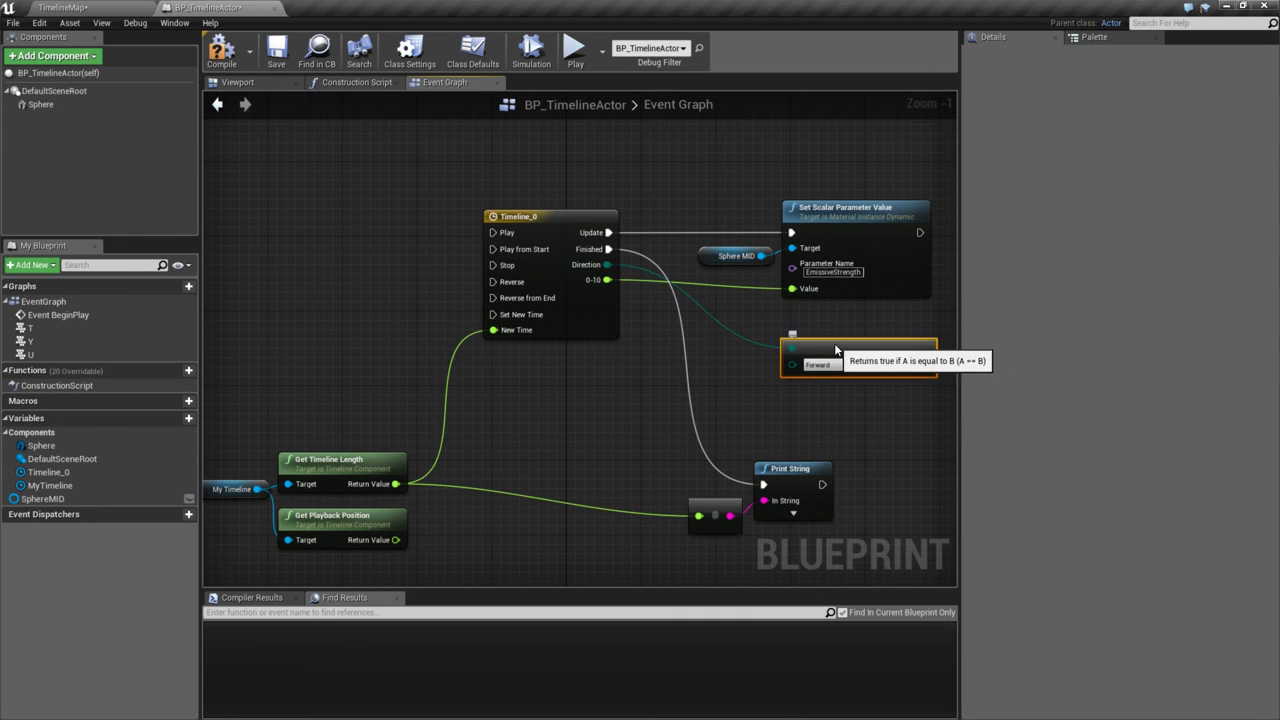
mouse_move(609, 441)
right_mouse_down()
mouse_move(607, 413)
mouse_move(654, 421)
mouse_move(666, 437)
mouse_move(628, 370)
mouse_move(591, 364)
mouse_move(598, 428)
right_mouse_up()
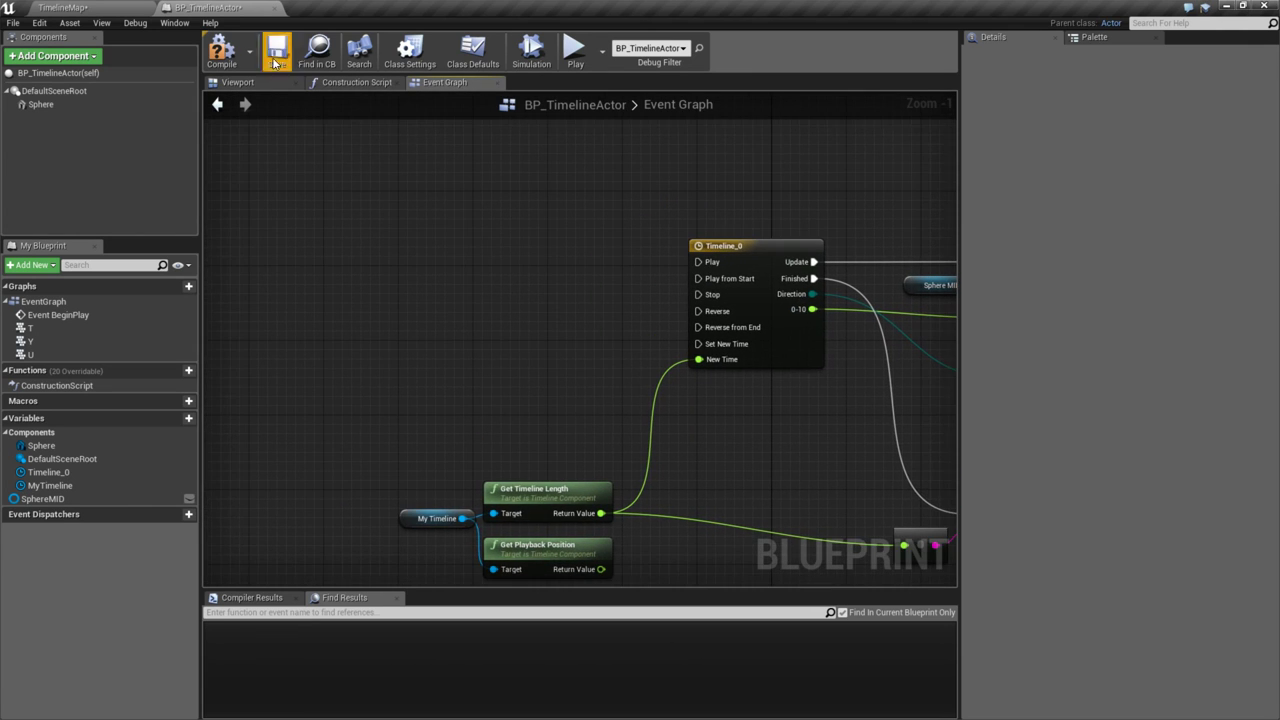
left_click_drag(201, 52, 209, 52)
left_click(229, 52)
left_click(283, 52)
- Duplicate the whole Timeline_0 node network and place the copy in an empty area of the event graph
right_click_drag(556, 237, 418, 185)
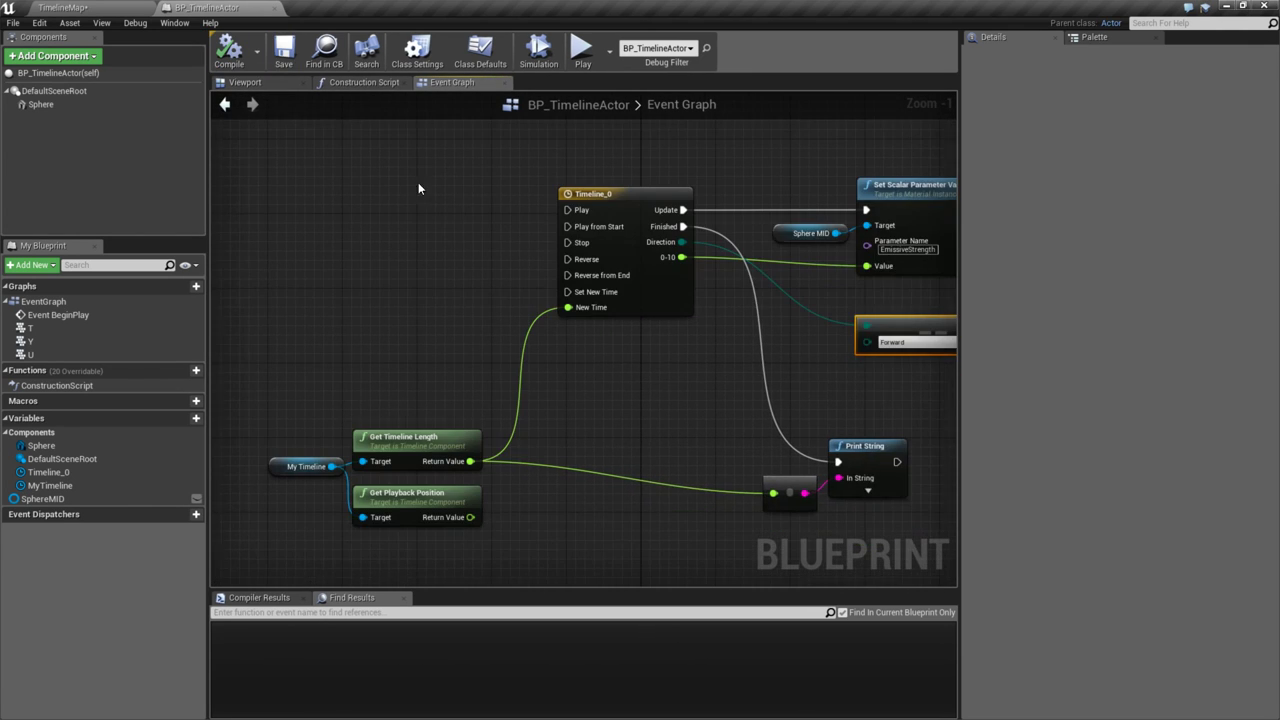
scroll(430, 210, "down", 4)
left_click_drag(310, 204, 725, 390)
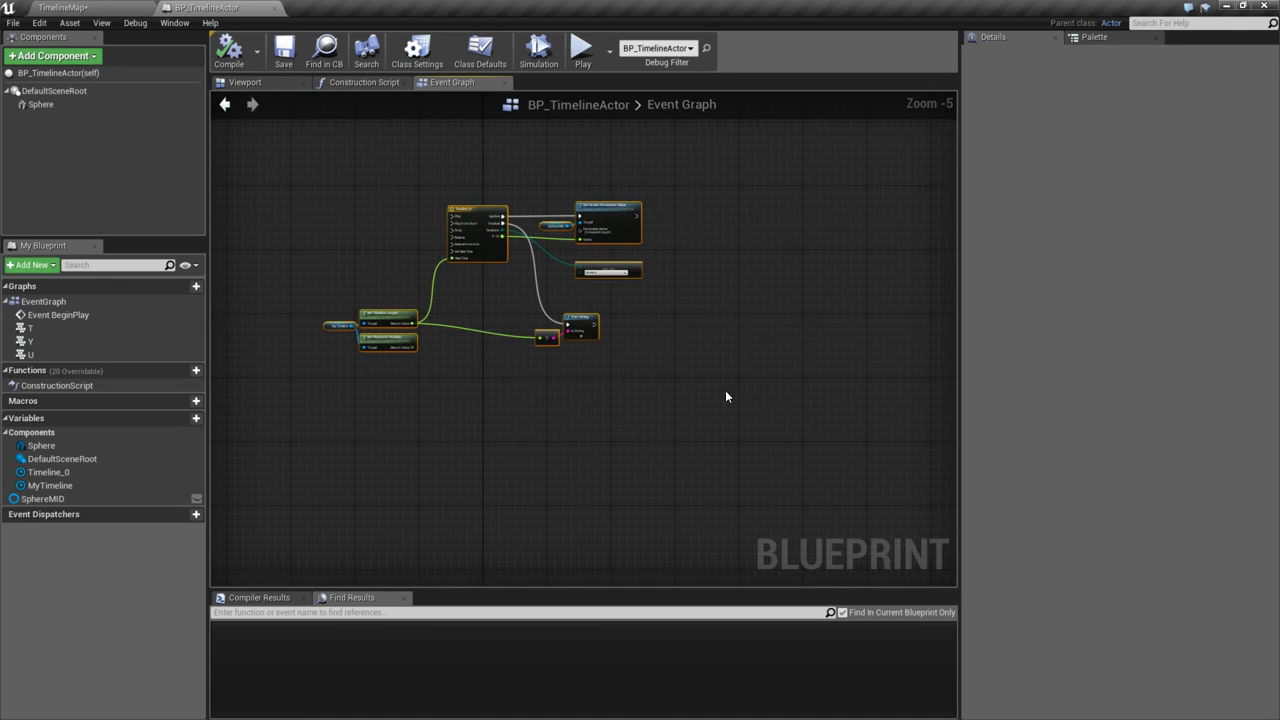
right_click_drag(577, 434, 696, 339)
key("ctrl+c")
key("ctrl+v")
left_click_drag(584, 355, 601, 402)
scroll(601, 402, "up", 5)
- Open Timeline_1 for editing, enable its AutoPlay option, and compile and save the blueprint
double_click(610, 263)
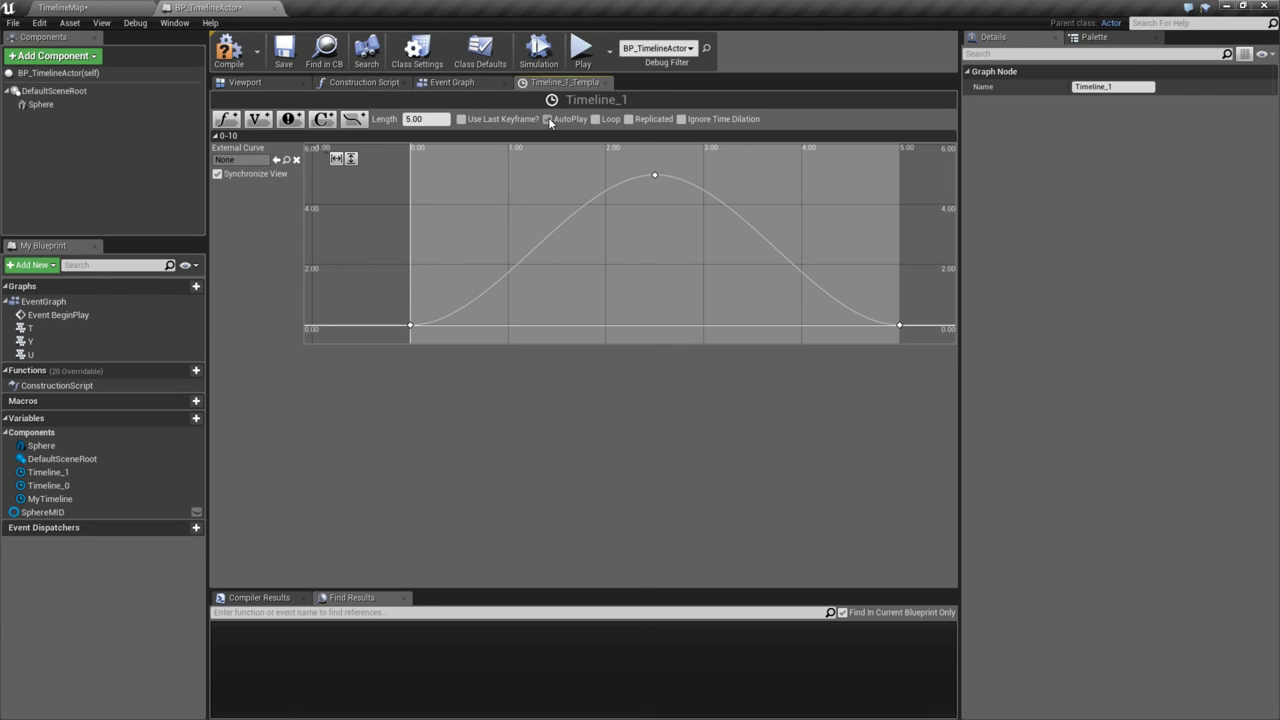
left_click(547, 119)
left_click(295, 52)
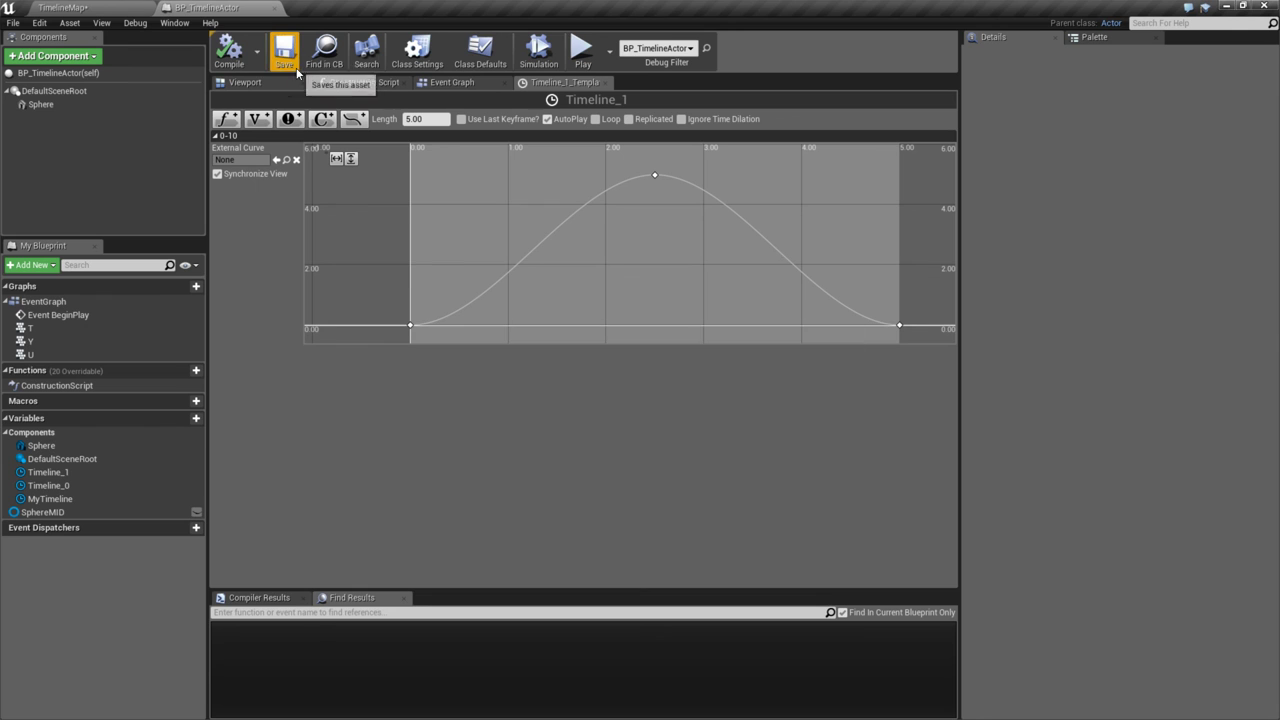
left_click(120, 7)
left_click(231, 7)
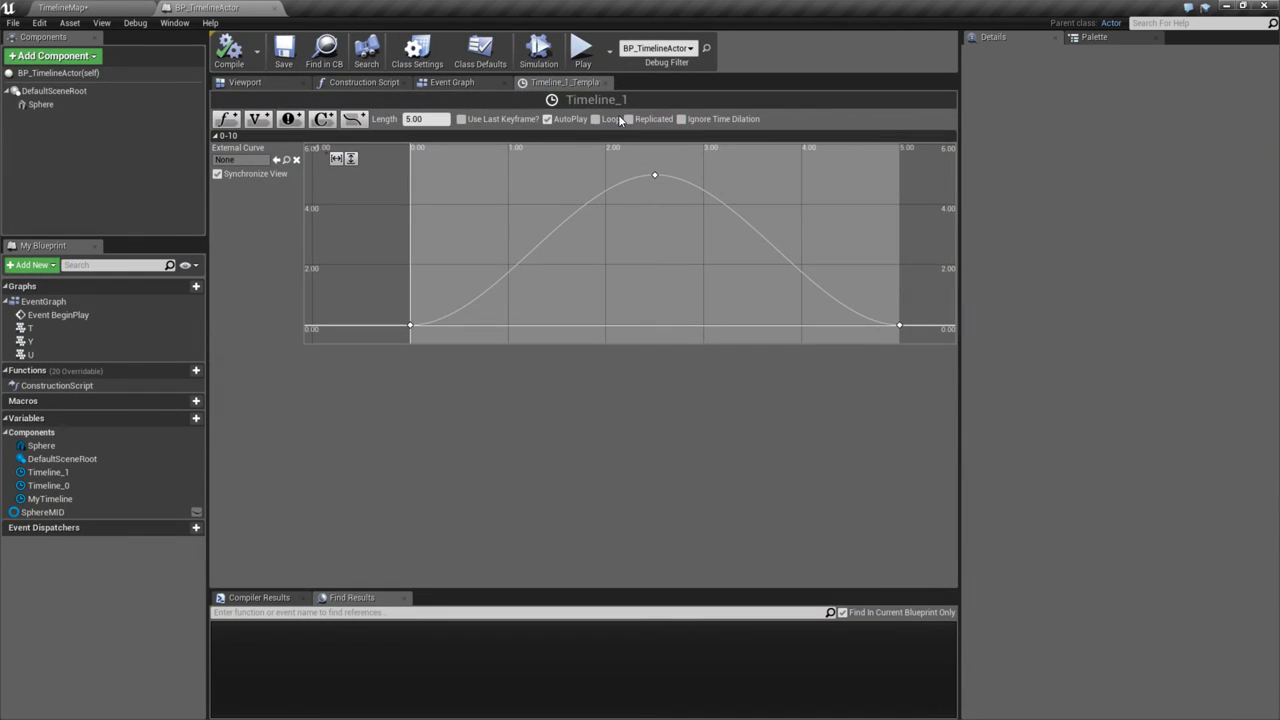
- Return to the event graph and play the level to test Timeline_1's automatic start on the sphere
left_click(455, 82)
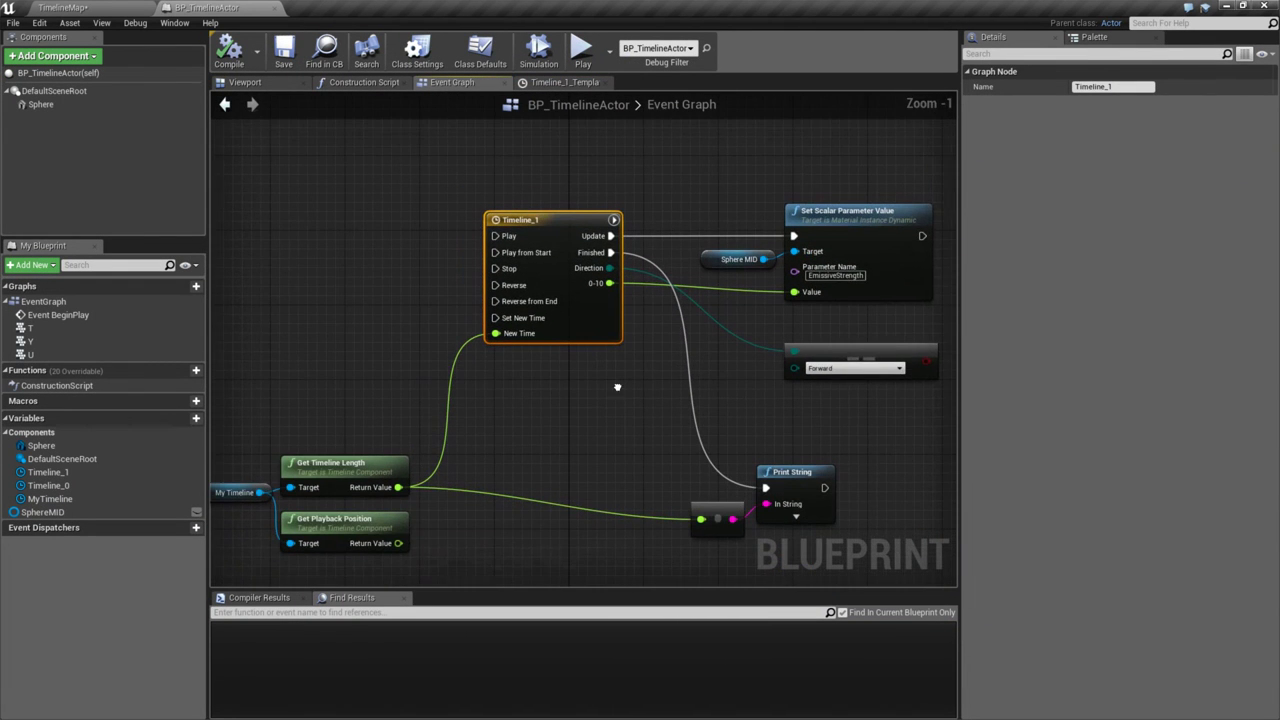
left_click(581, 48)
left_click(646, 286)
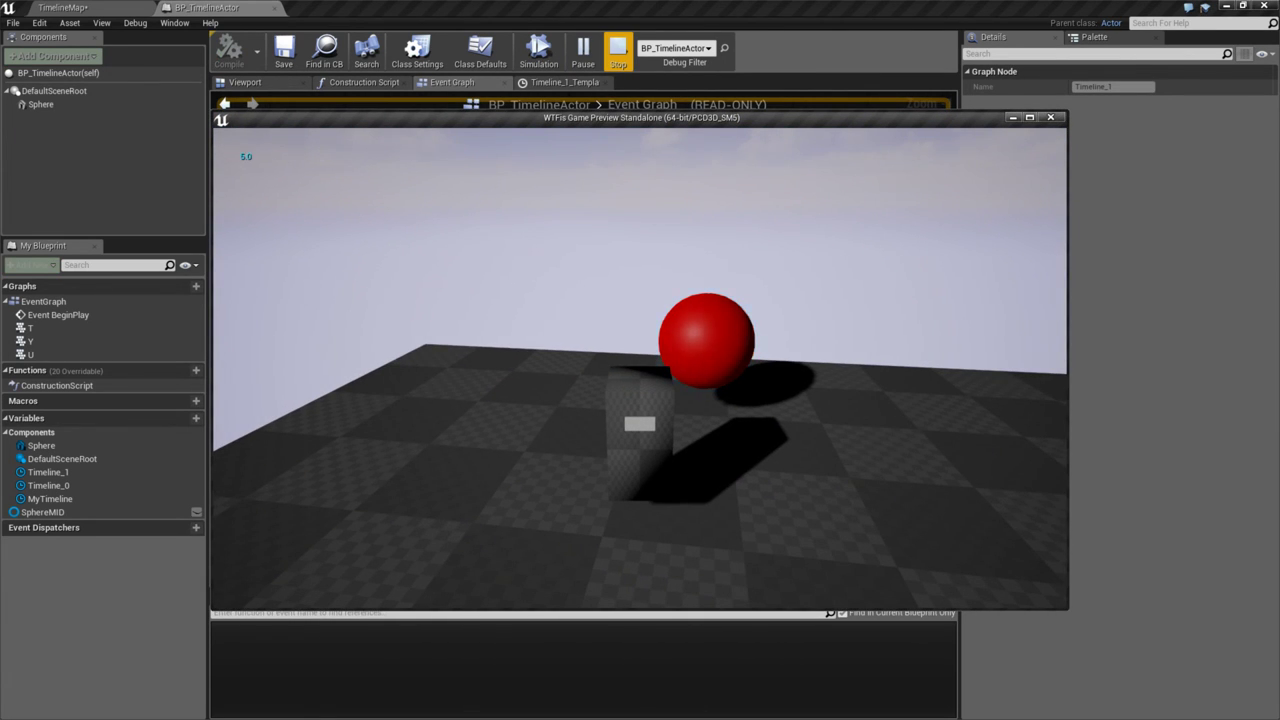
key("s")
key("Escape")
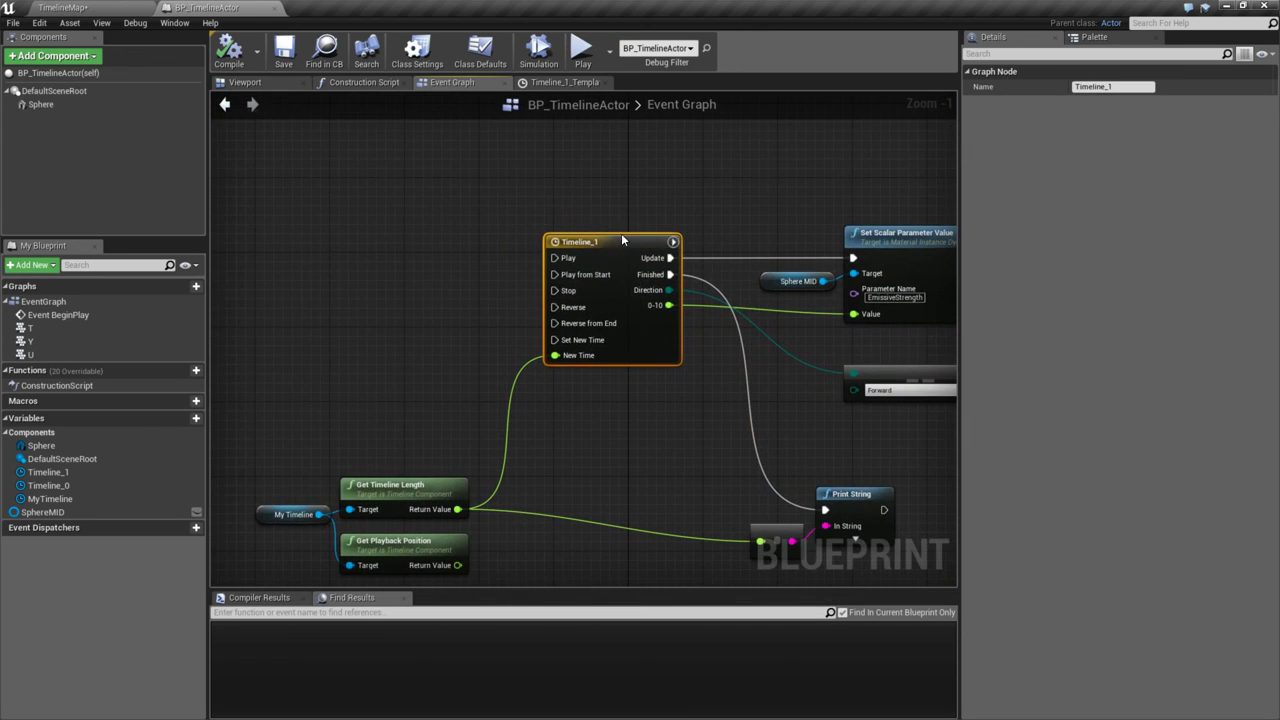
- Enable Loop on Timeline_1 and run a brief play test
double_click(608, 238)
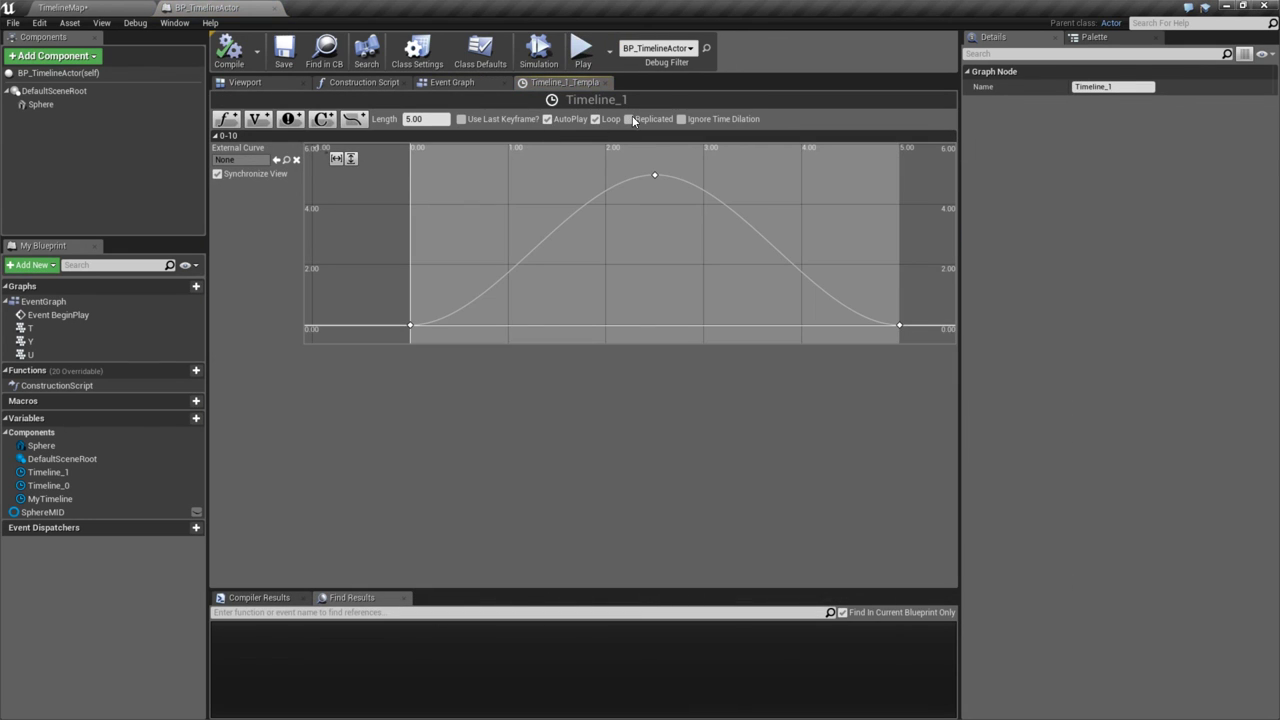
left_click(581, 50)
key("Escape")
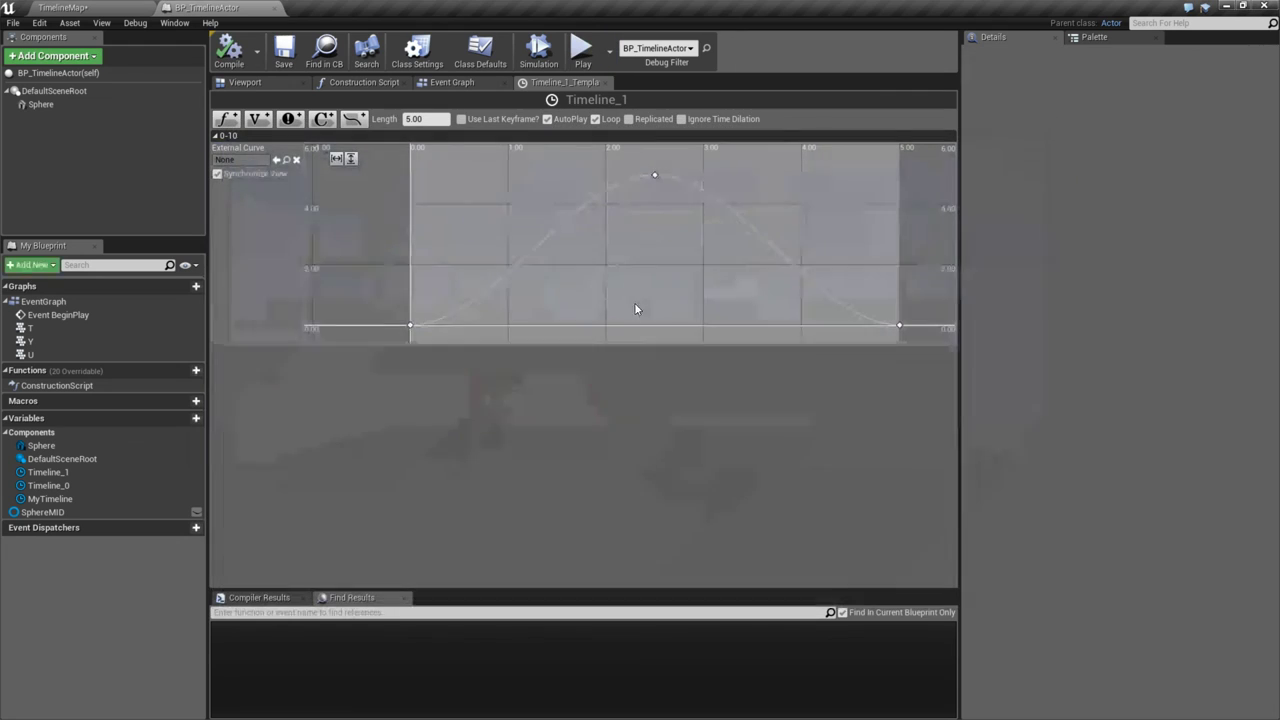
- Set Timeline_1's length to 2 and retime the 0-10 track's peak key to 1 and its last key to 2
left_click(423, 119)
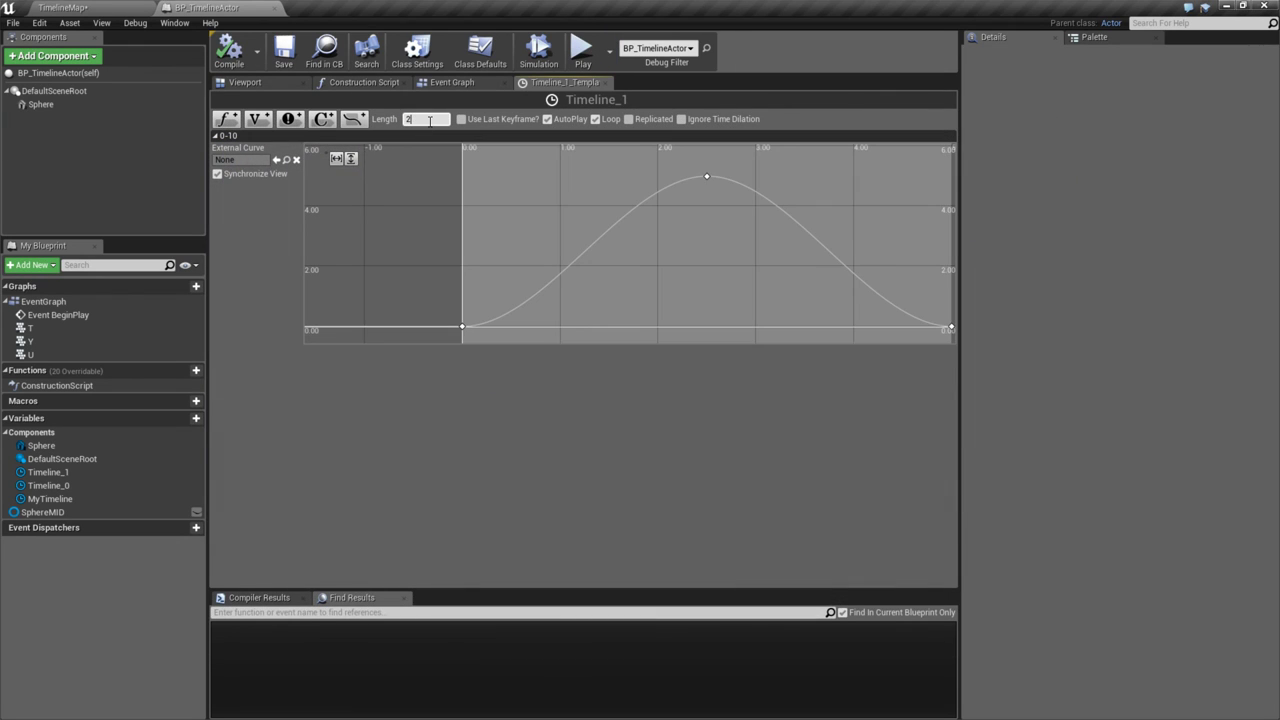
type("2")
key("Return")
left_click(707, 176)
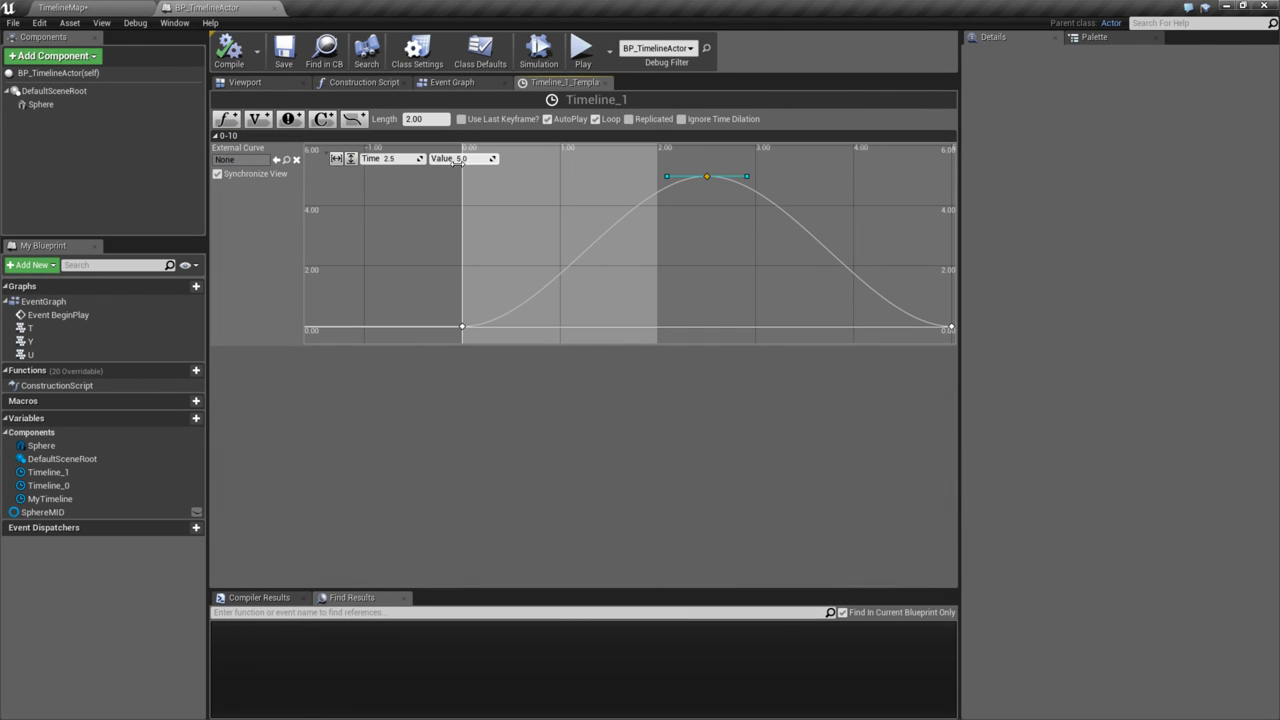
key("Return")
right_click_drag(575, 239, 418, 155)
left_click(793, 241)
left_click(390, 158)
type("2")
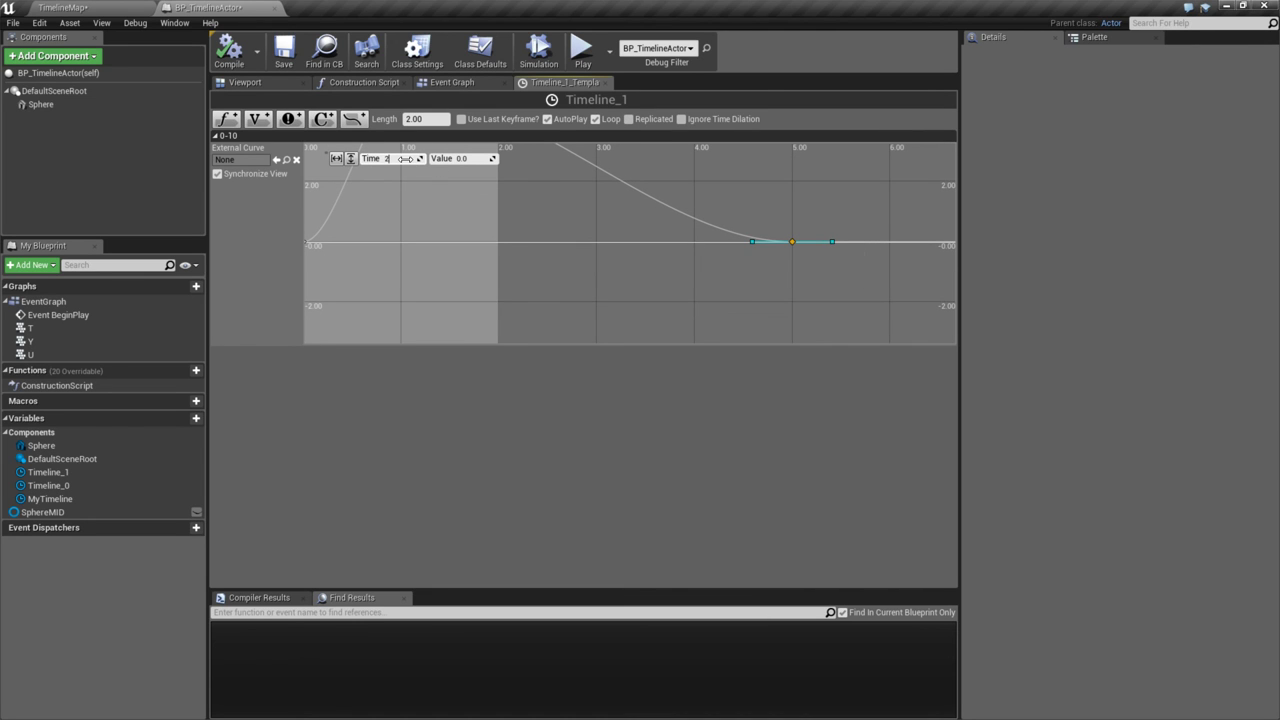
key("Return")
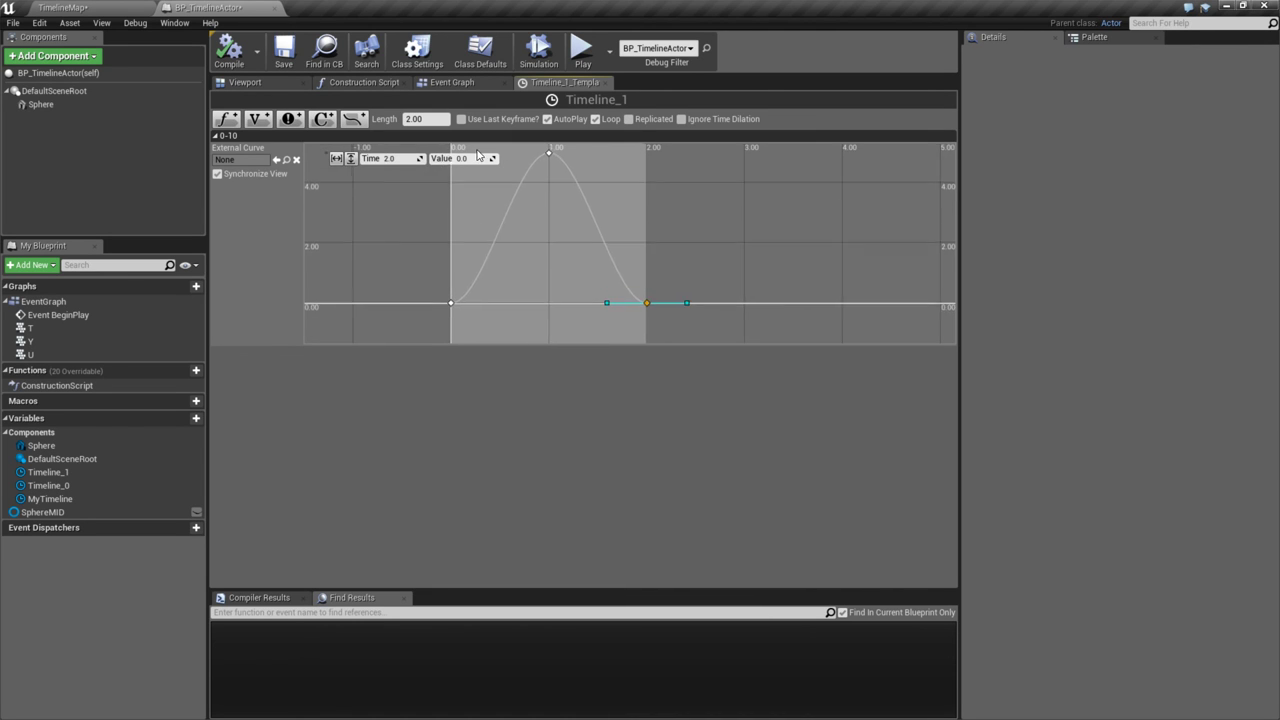
- Play the level to watch the shortened loop, and turn off AutoPlay and Loop on Timeline_1
left_click(581, 50)
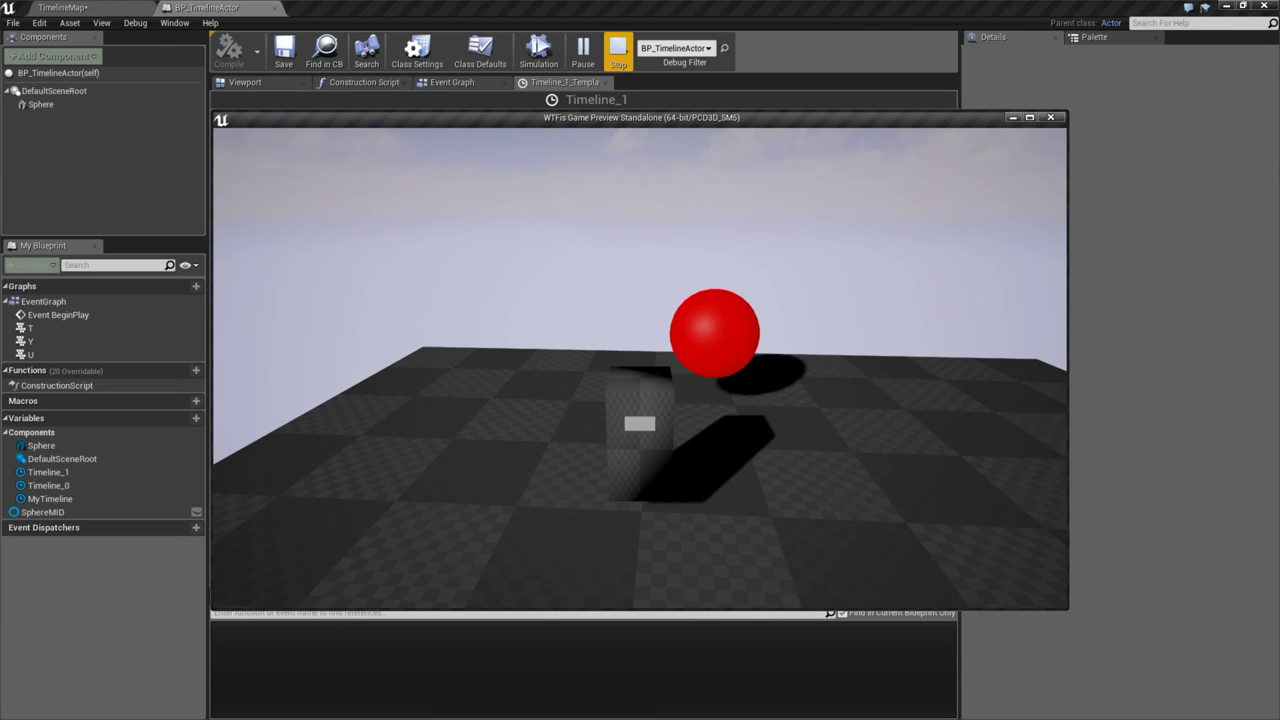
key("Escape")
left_click(547, 119)
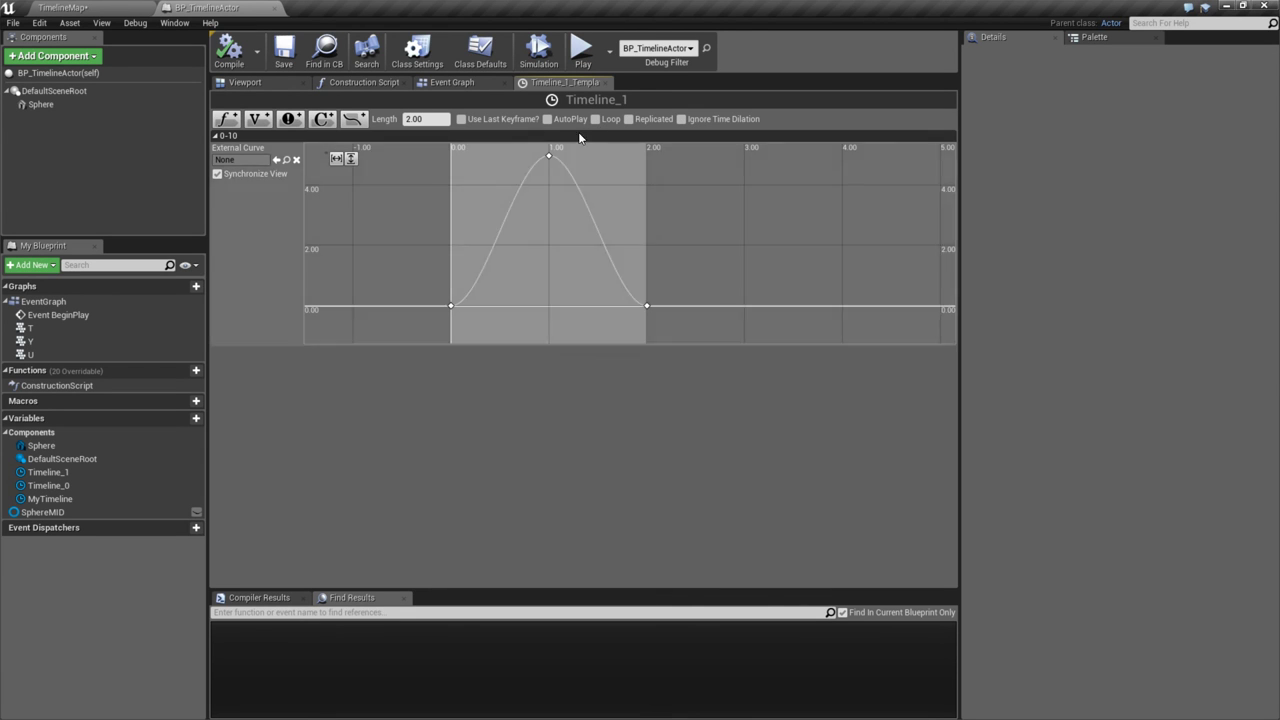
left_click(62, 8)
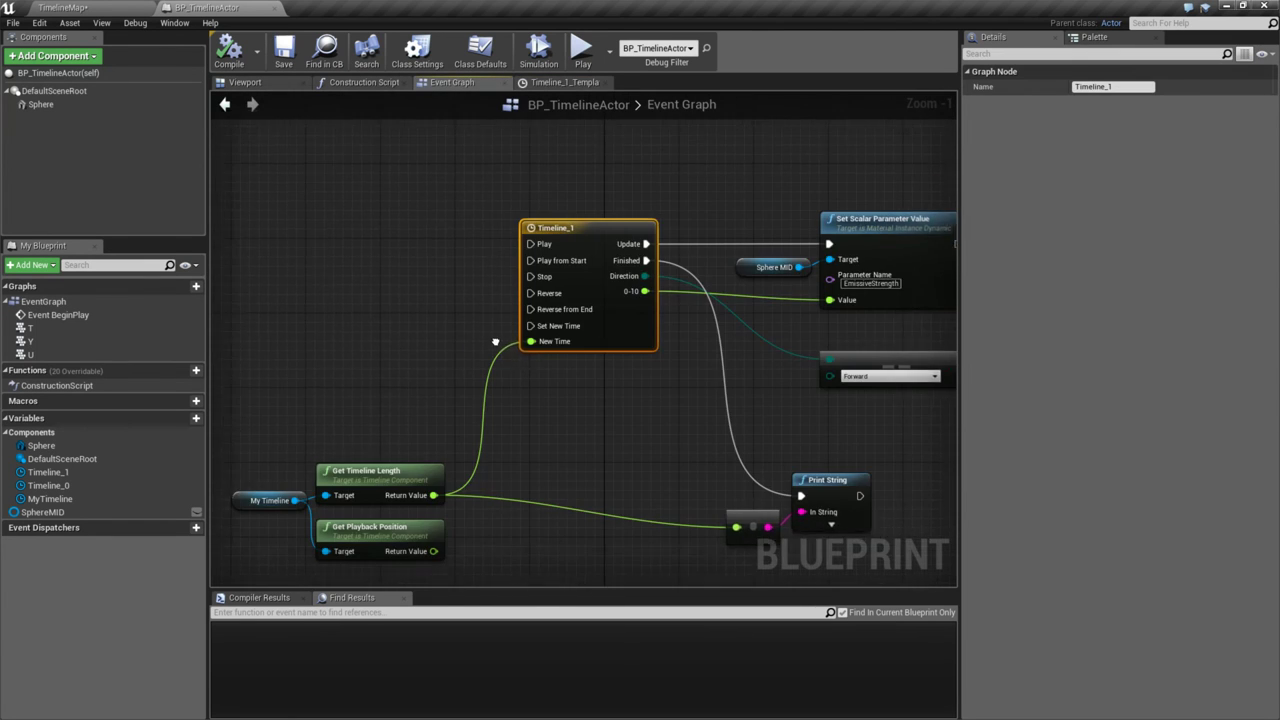
- Add a Set Global Time Dilation node in the event graph ahead of Timeline_1
right_click_drag(495, 342, 775, 380)
right_click(499, 276)
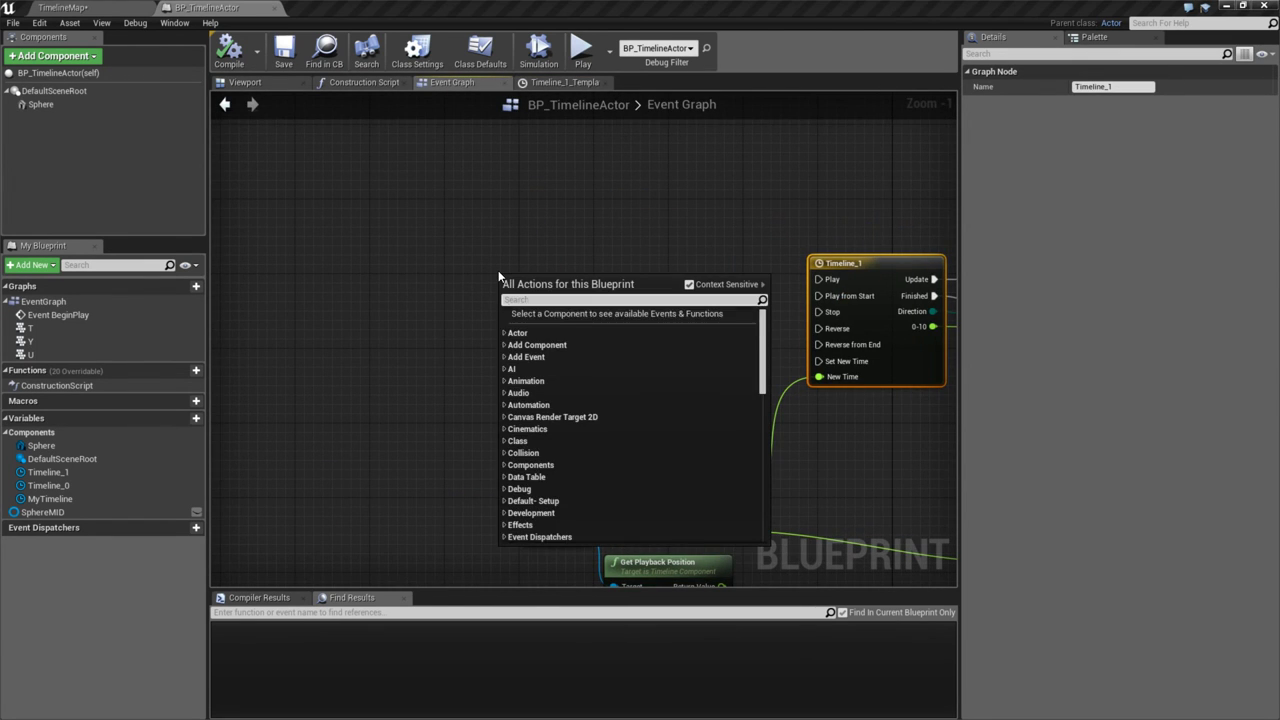
type("set time di")
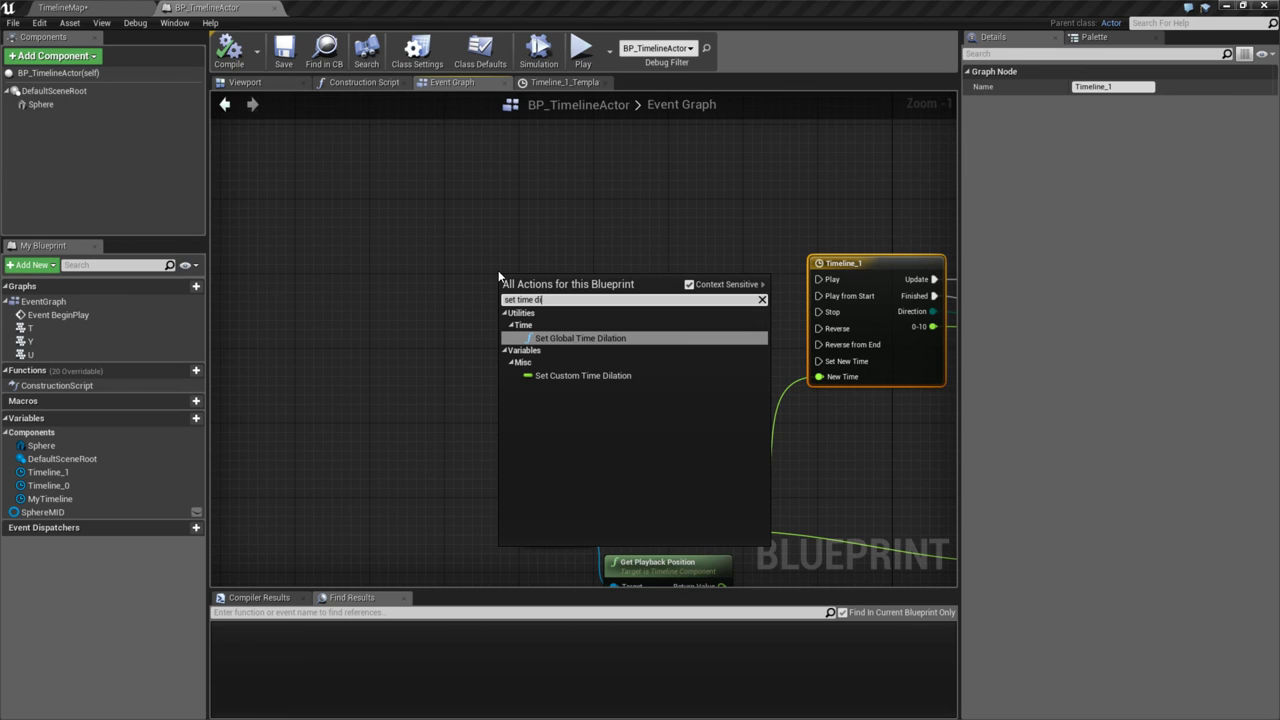
left_click(580, 338)
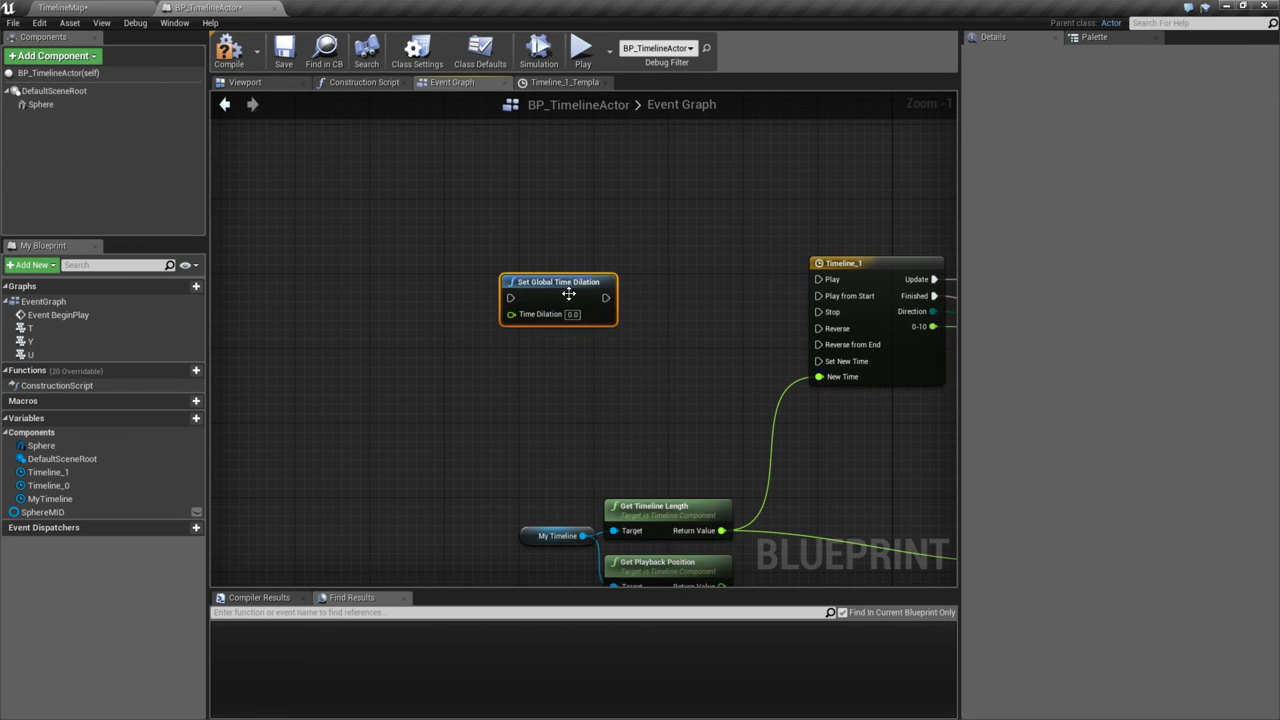
left_click_drag(570, 294, 609, 292)
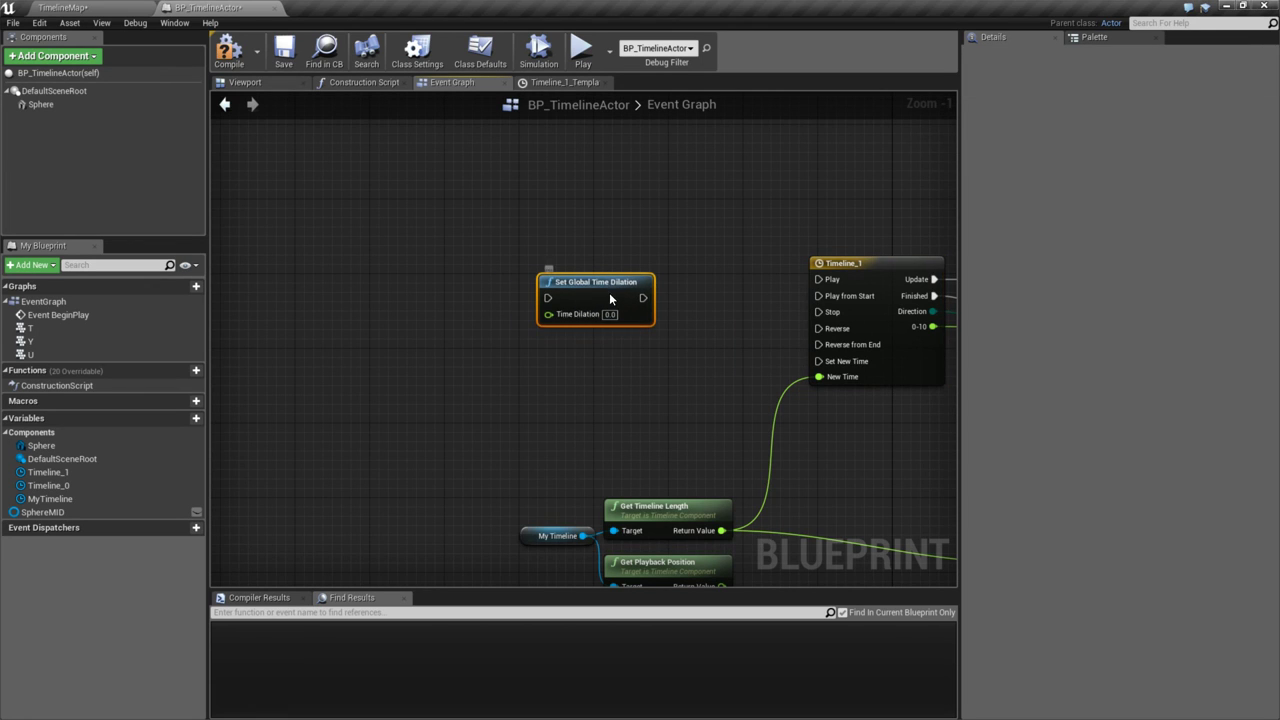
- Show the class defaults of BP_TimelineActor
left_click(372, 212)
left_click(56, 56)
key("Escape")
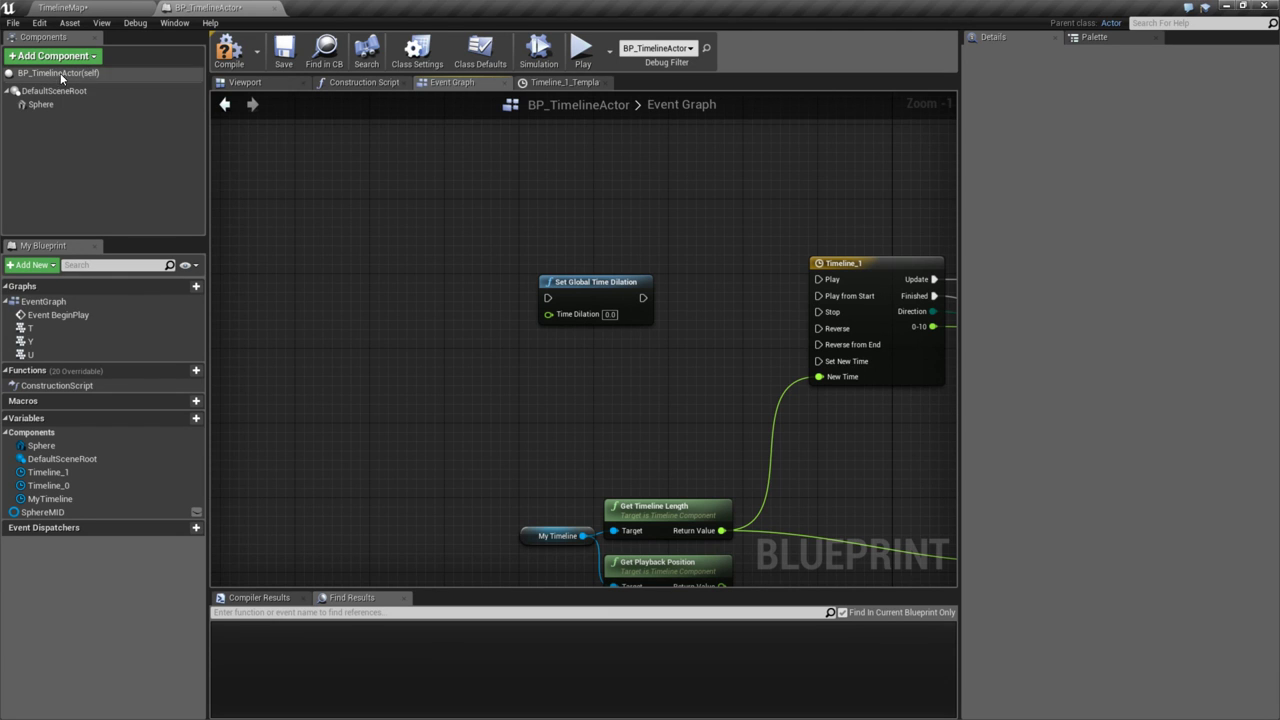
left_click(417, 50)
left_click(481, 52)
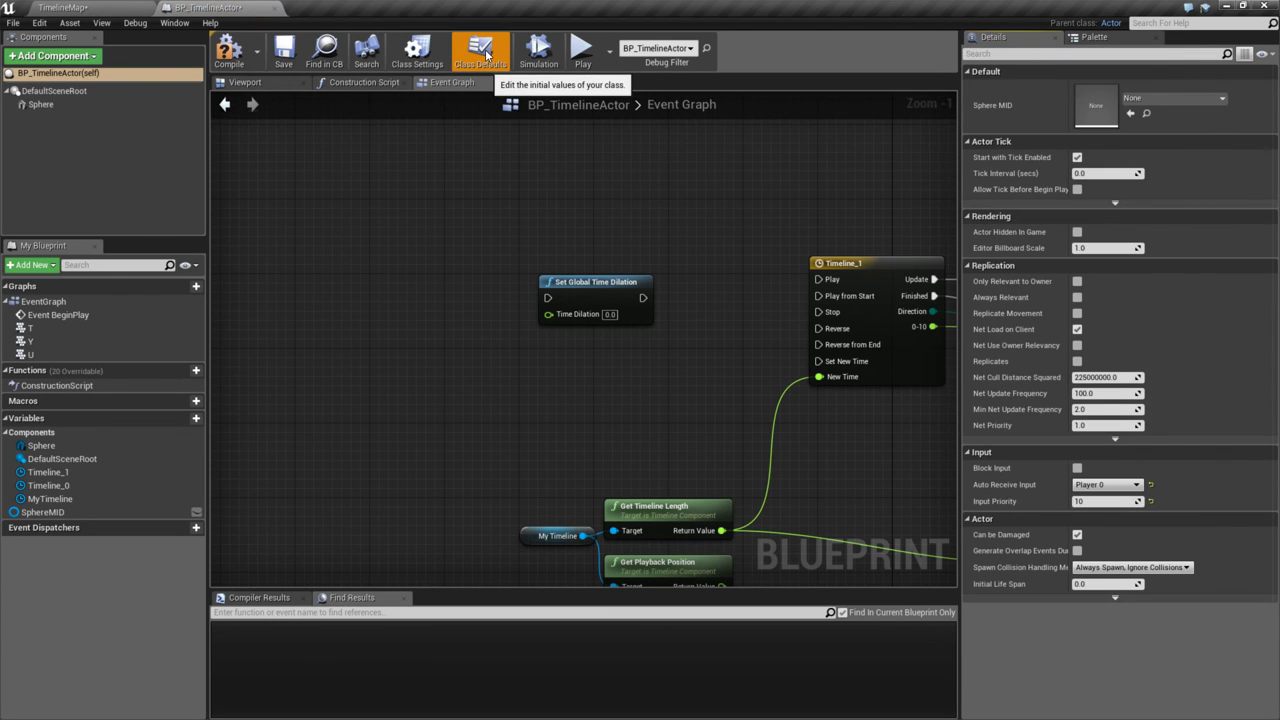
- Delete the Set Global Time Dilation node from the event graph
right_click_drag(477, 206, 519, 224)
left_click_drag(519, 224, 716, 372)
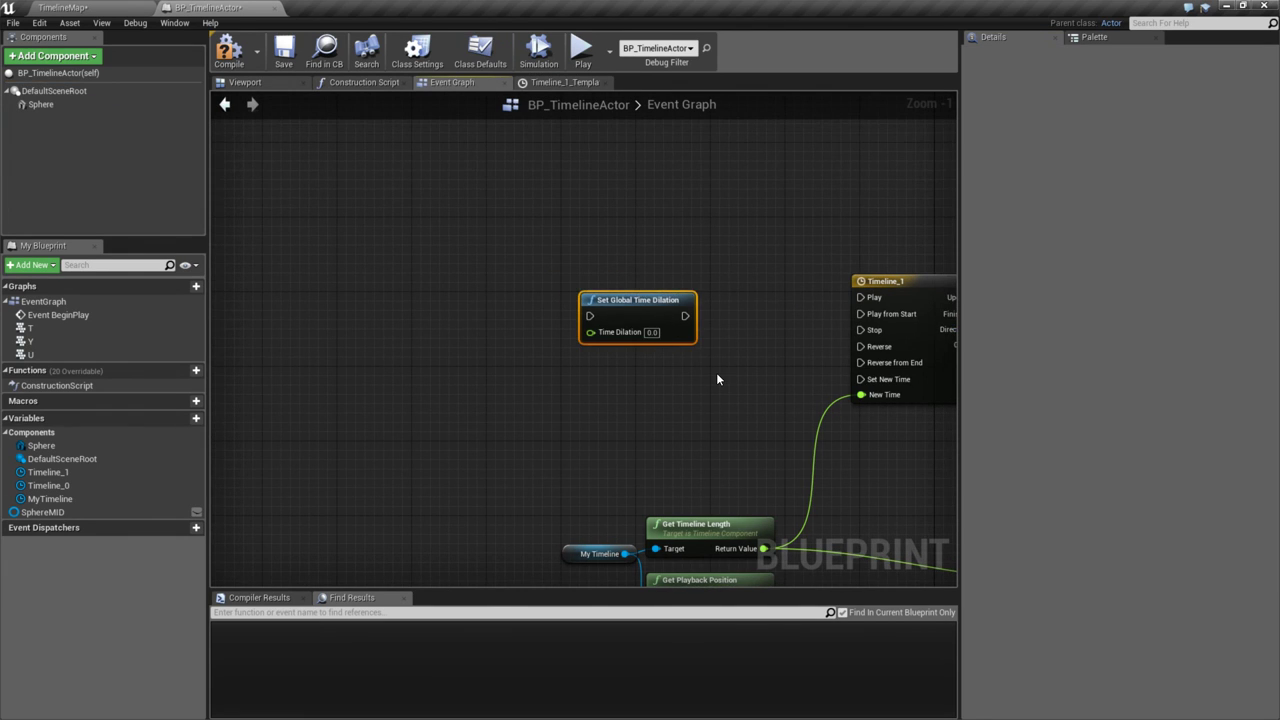
key("Delete")
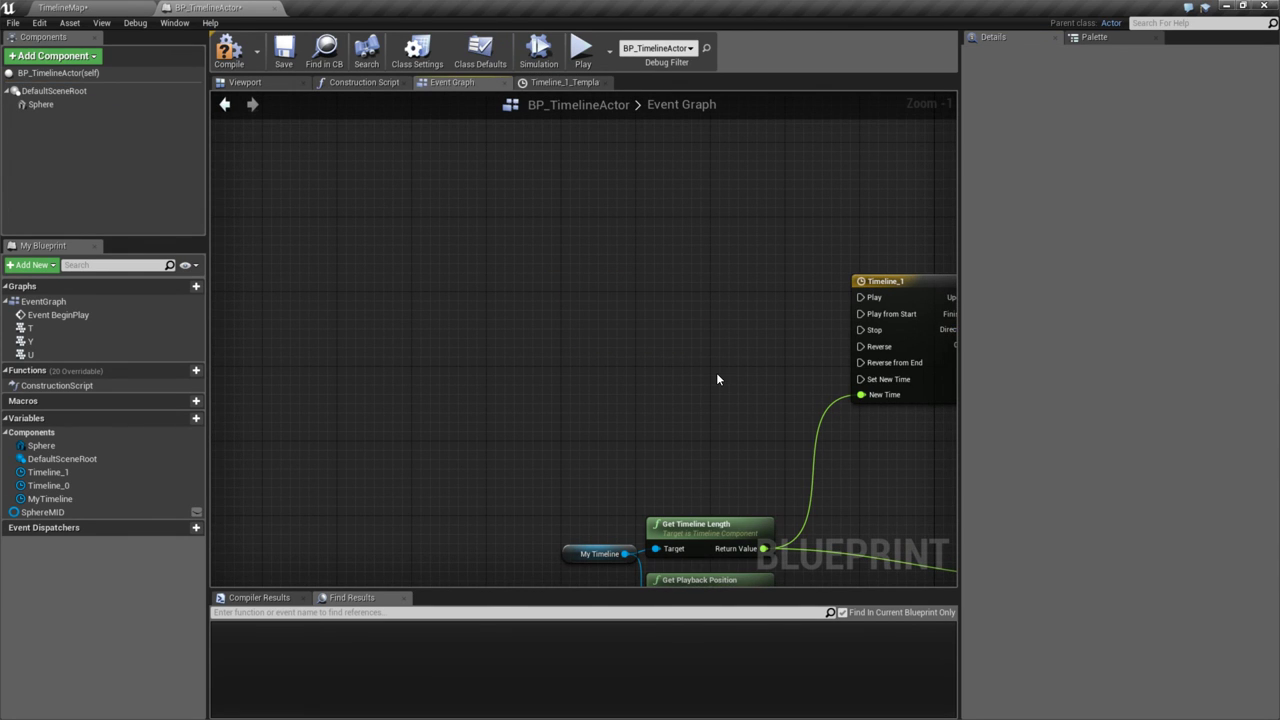
- Add a Set Custom Time Dilation node ahead of Timeline_1 and wire its execution output to Timeline_1's Play input
right_click(616, 328)
type("set d")
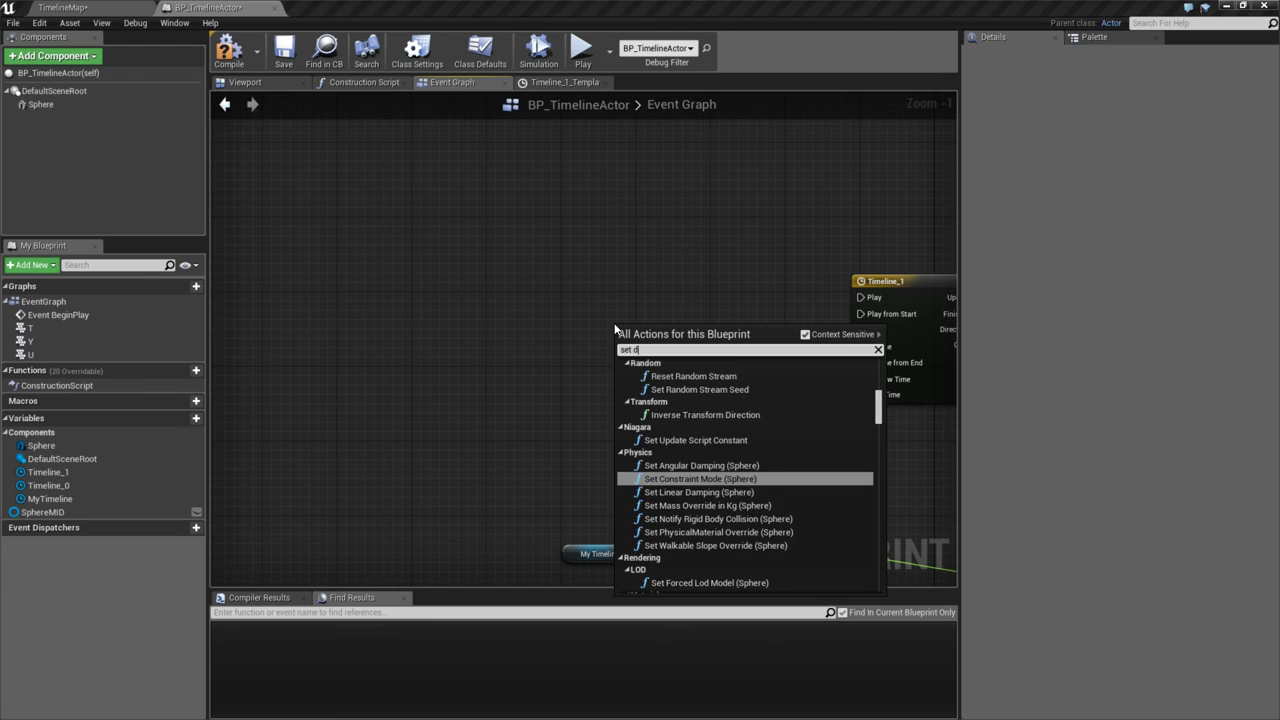
key("BackSpace")
type("time dila")
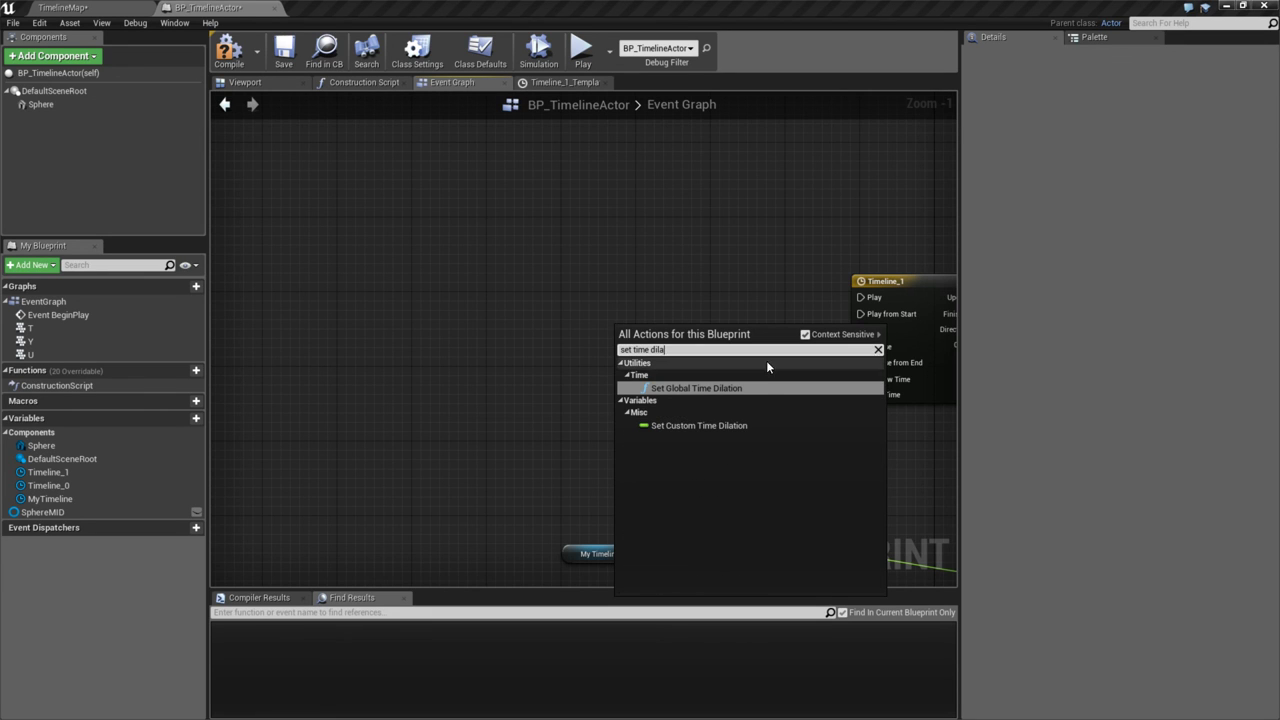
left_click(705, 426)
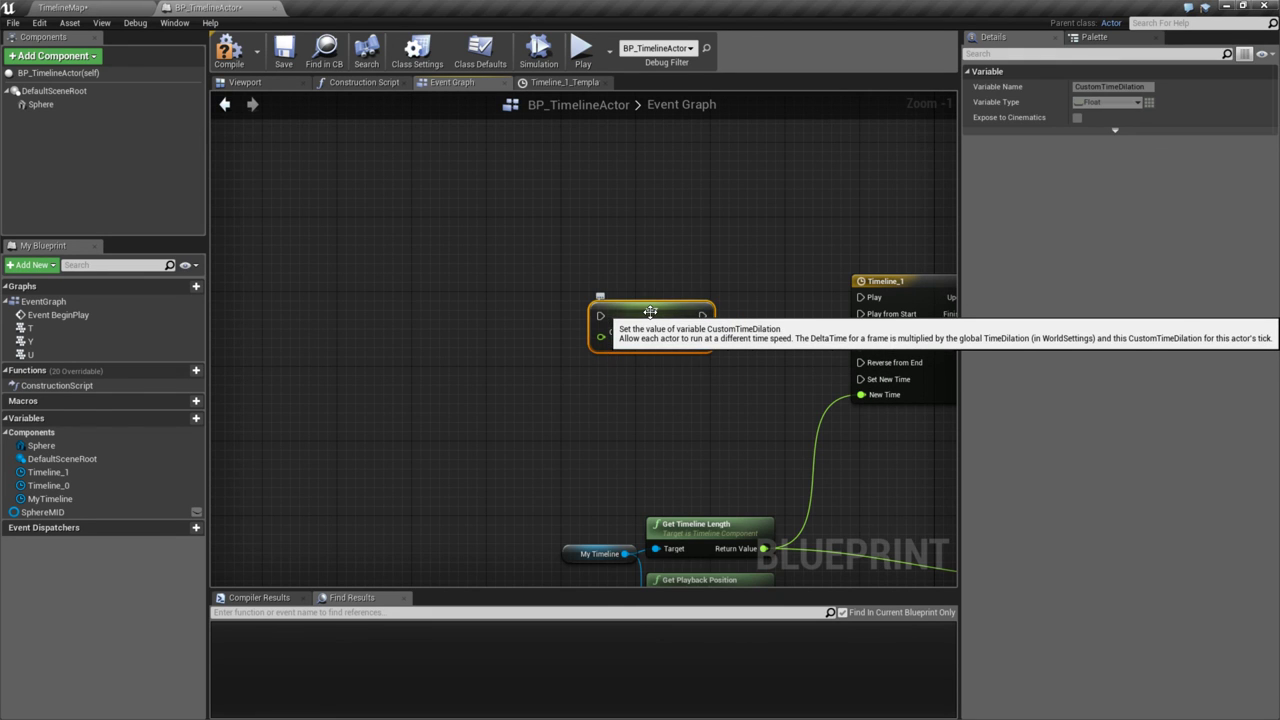
right_click_drag(649, 314, 600, 333)
left_click_drag(600, 333, 794, 314)
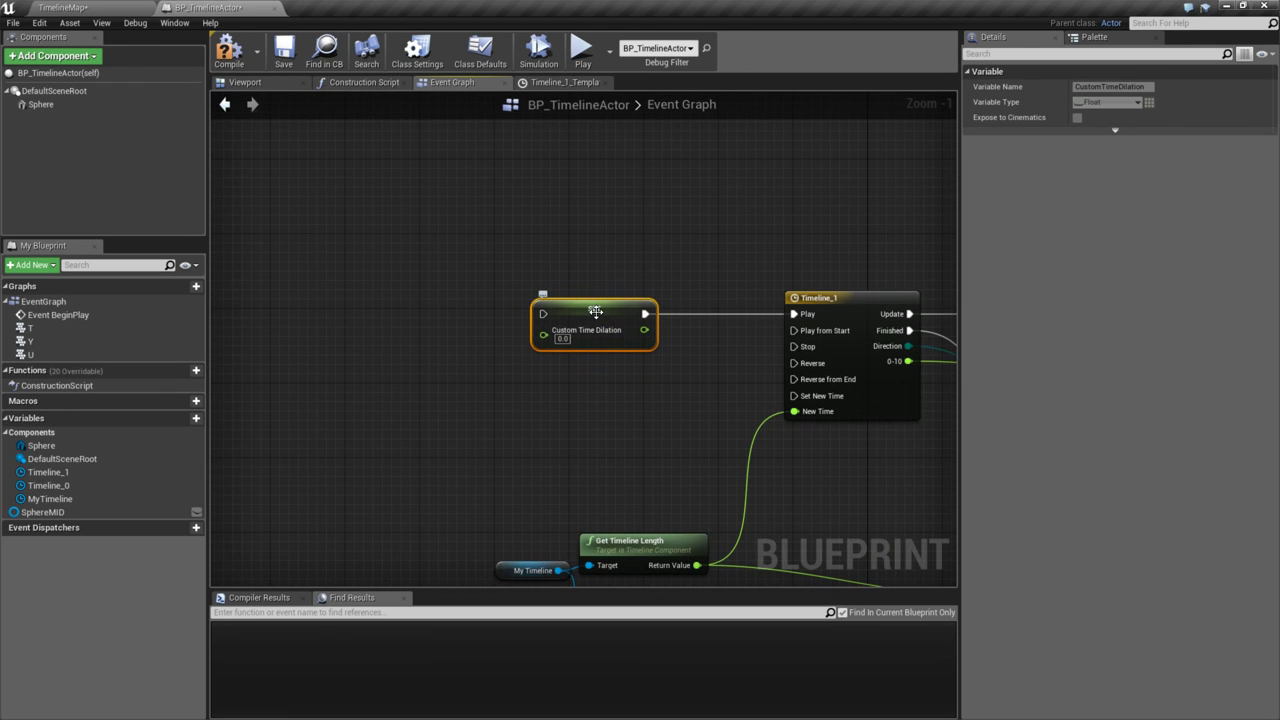
- Examine BP_TimelineActor's class defaults for a time dilation setting, including the advanced Actor Tick and Actor properties
left_click(58, 73)
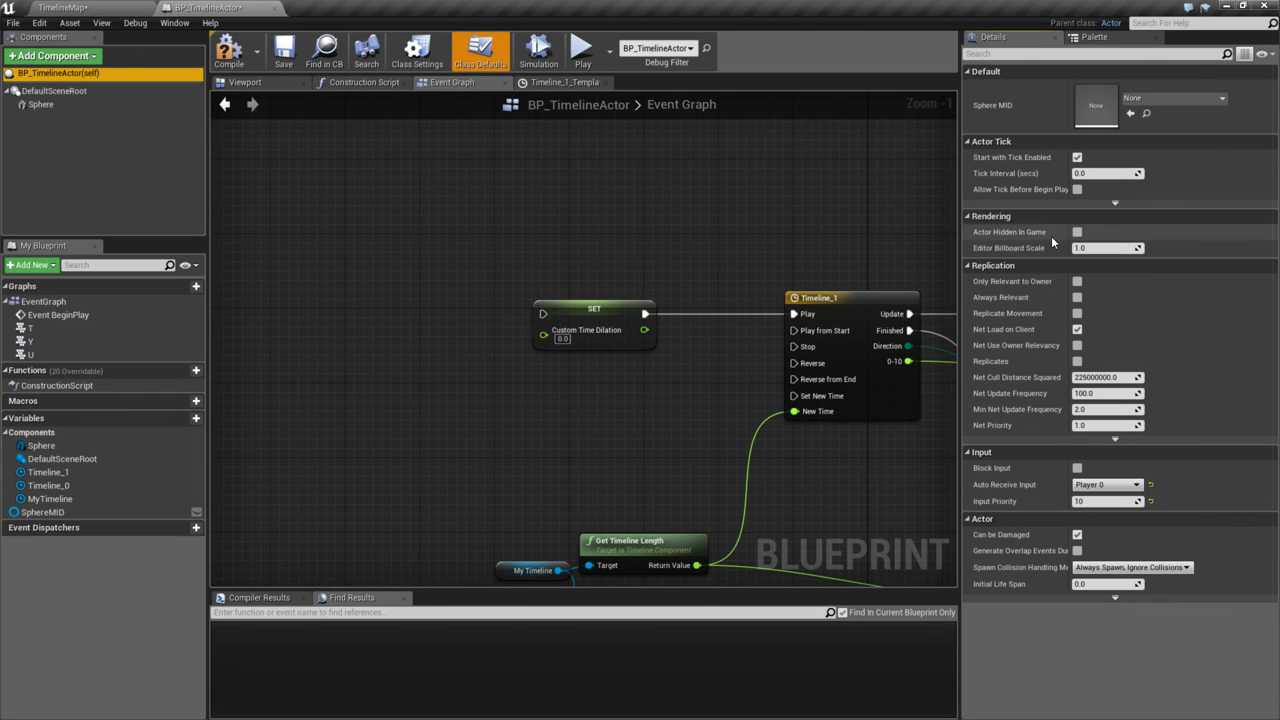
left_click(1114, 203)
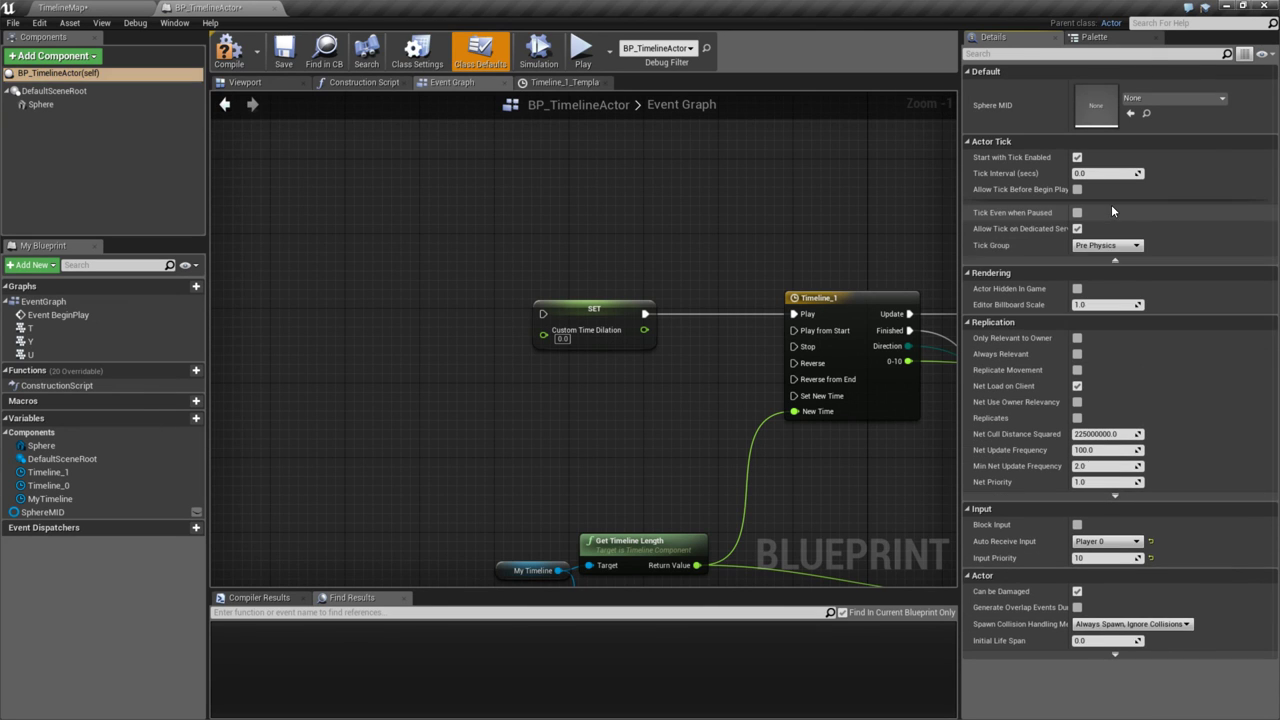
left_click(1115, 260)
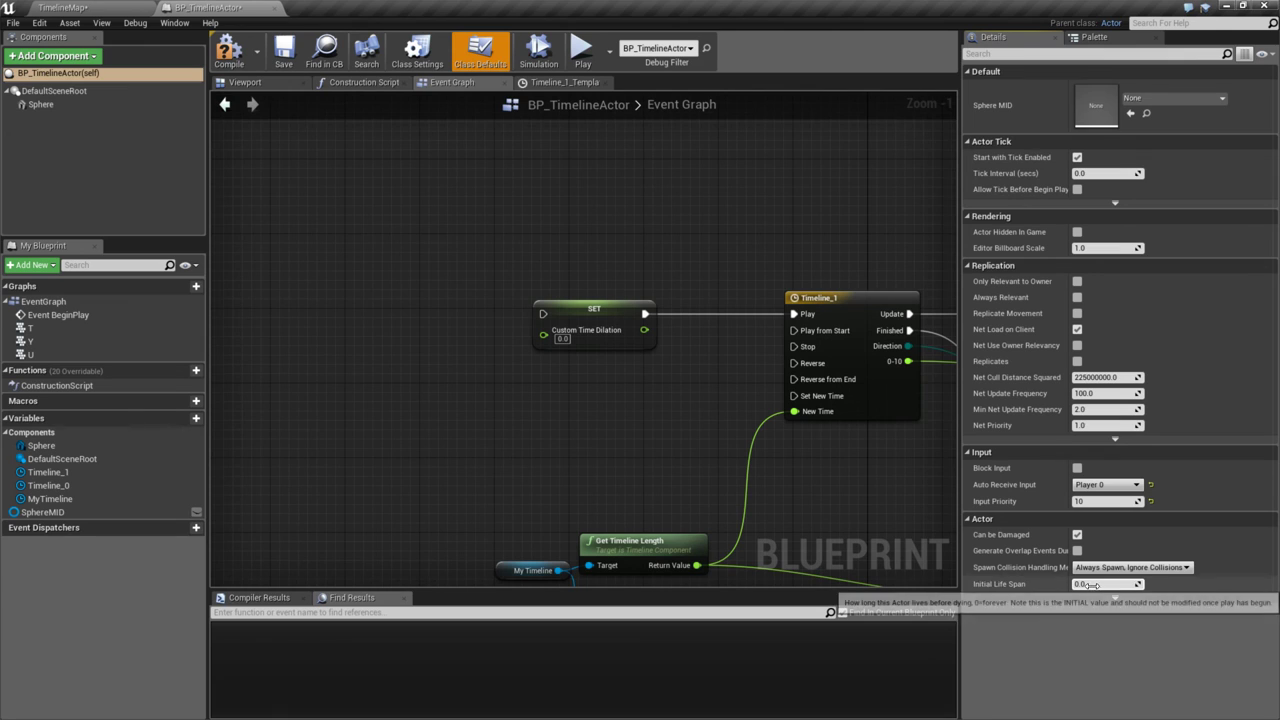
left_click(1117, 597)
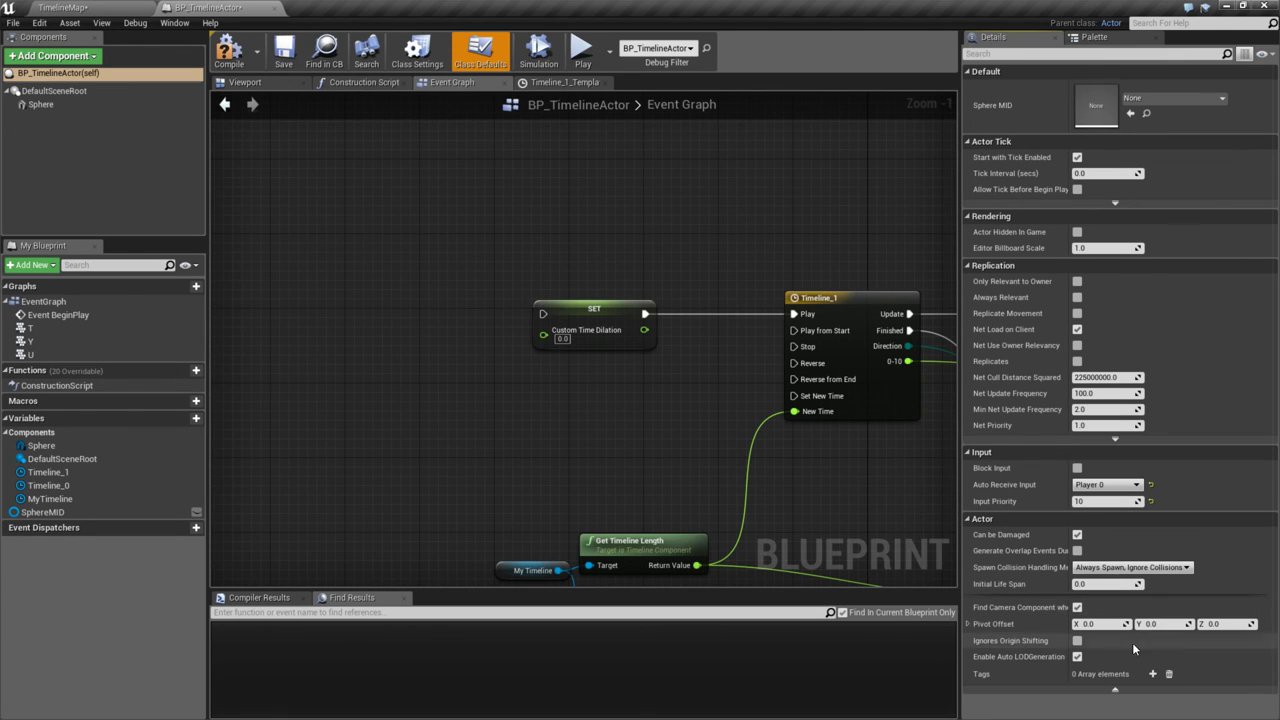
left_click(1115, 689)
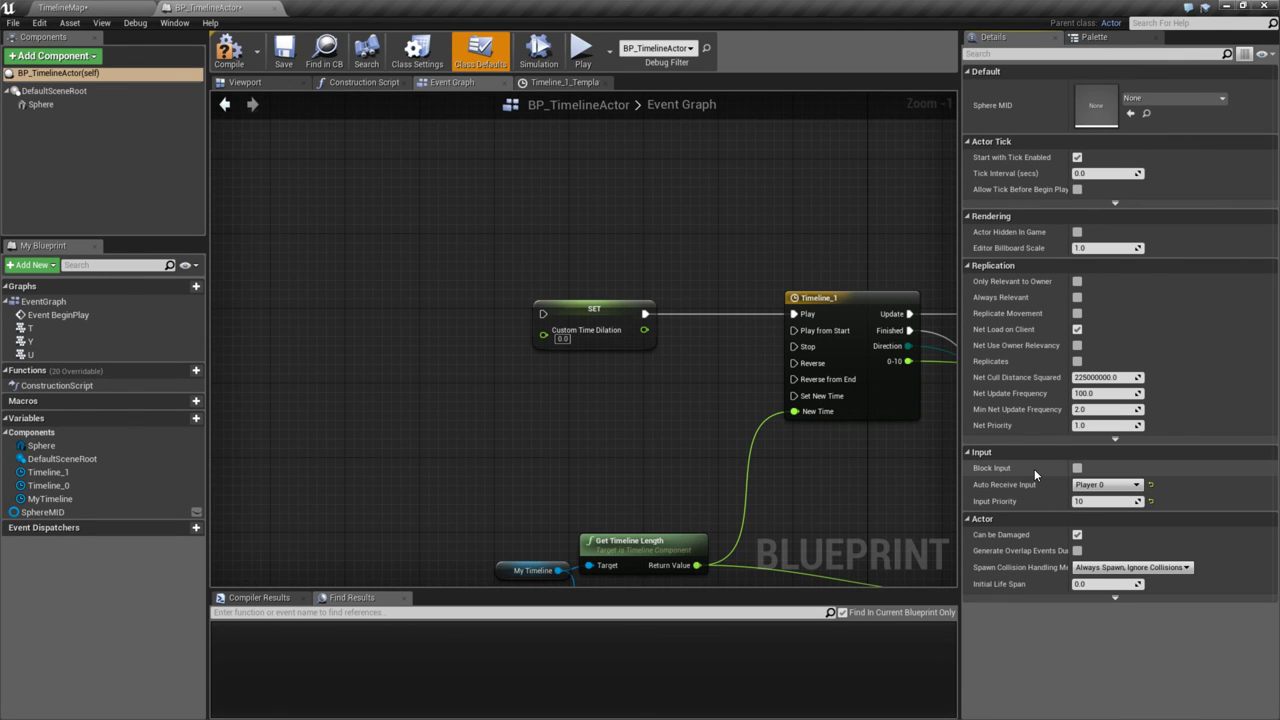
- Move the Set Custom Time Dilation node closer to Timeline_1
right_click_drag(709, 245, 797, 245)
left_click_drag(705, 301, 753, 301)
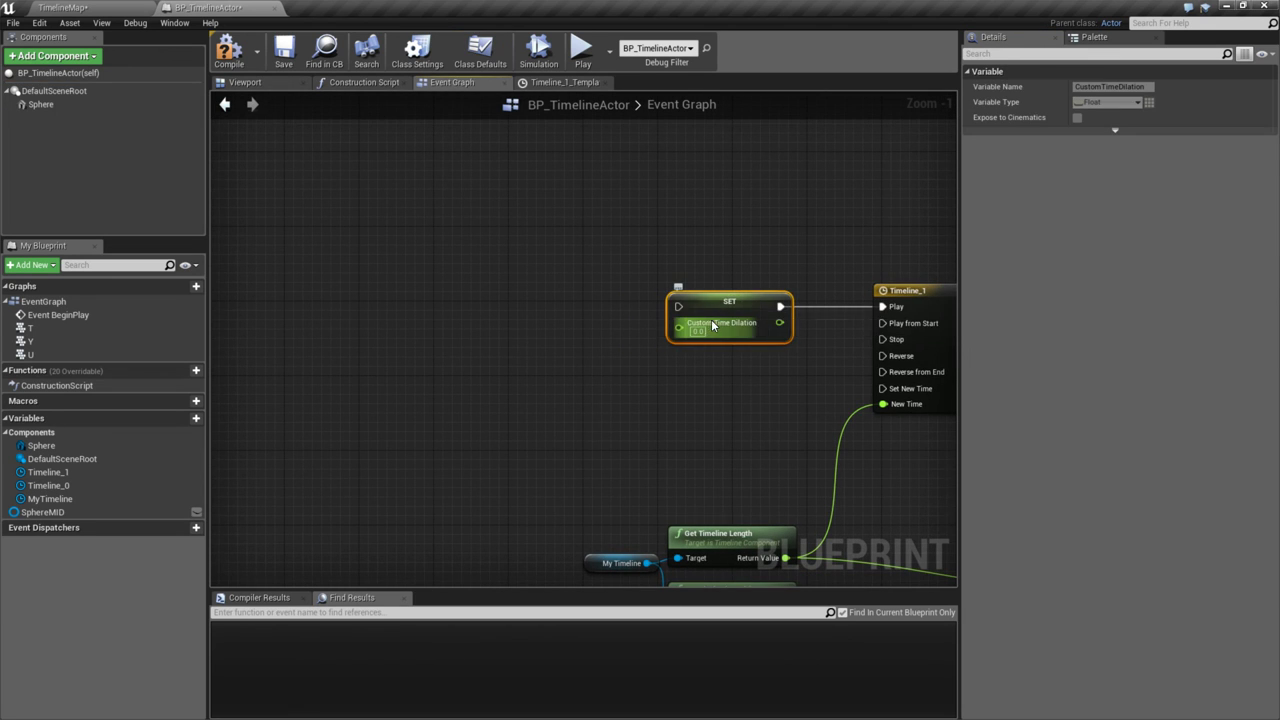
- Move the T key event next to the Set Custom Time Dilation node and wire its Pressed output into that node
right_click_drag(632, 279, 715, 279)
right_click_drag(649, 309, 606, 488)
scroll(630, 290, "down", 4)
right_click_drag(654, 239, 645, 383)
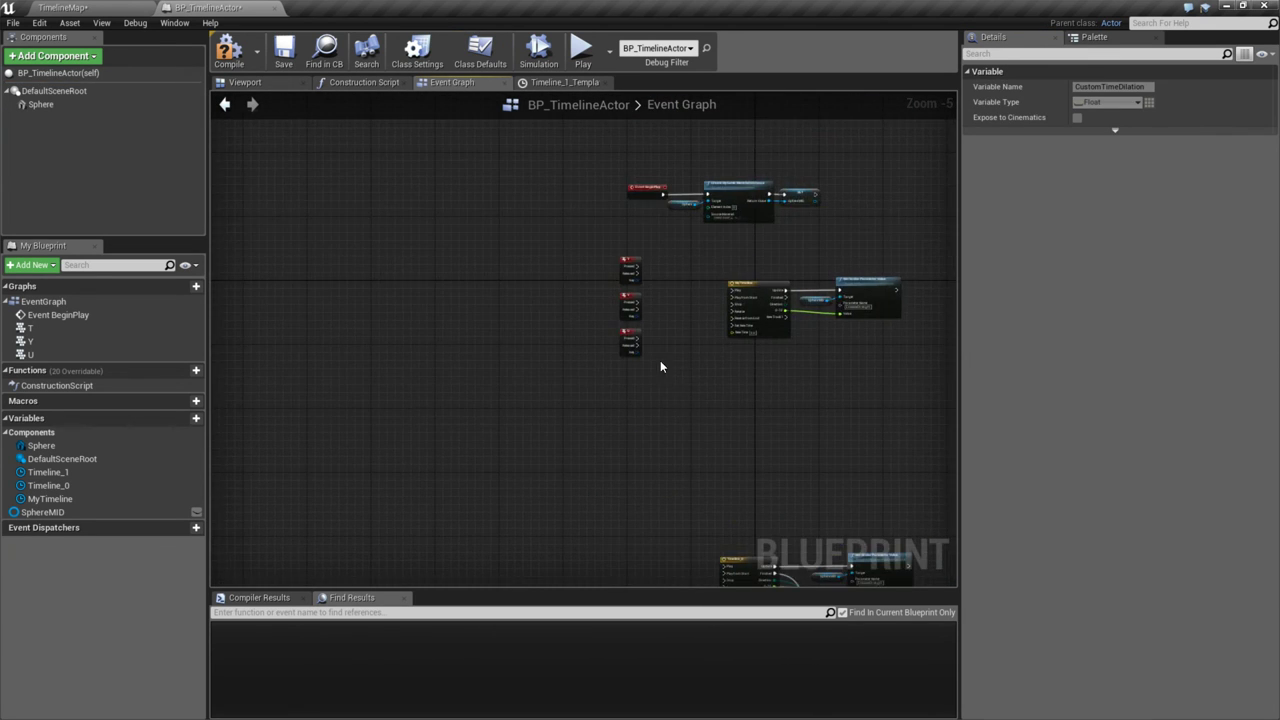
scroll(659, 285, "up", 4)
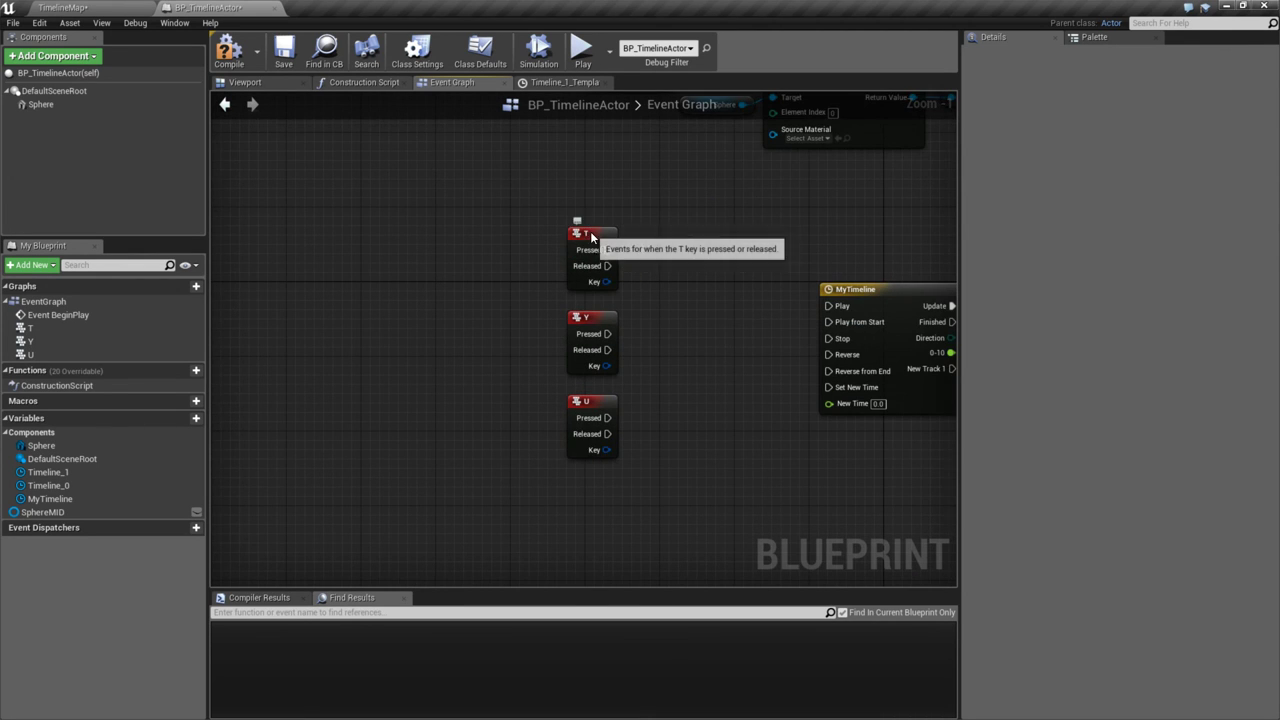
left_click_drag(586, 232, 608, 257)
left_click_drag(490, 253, 509, 244)
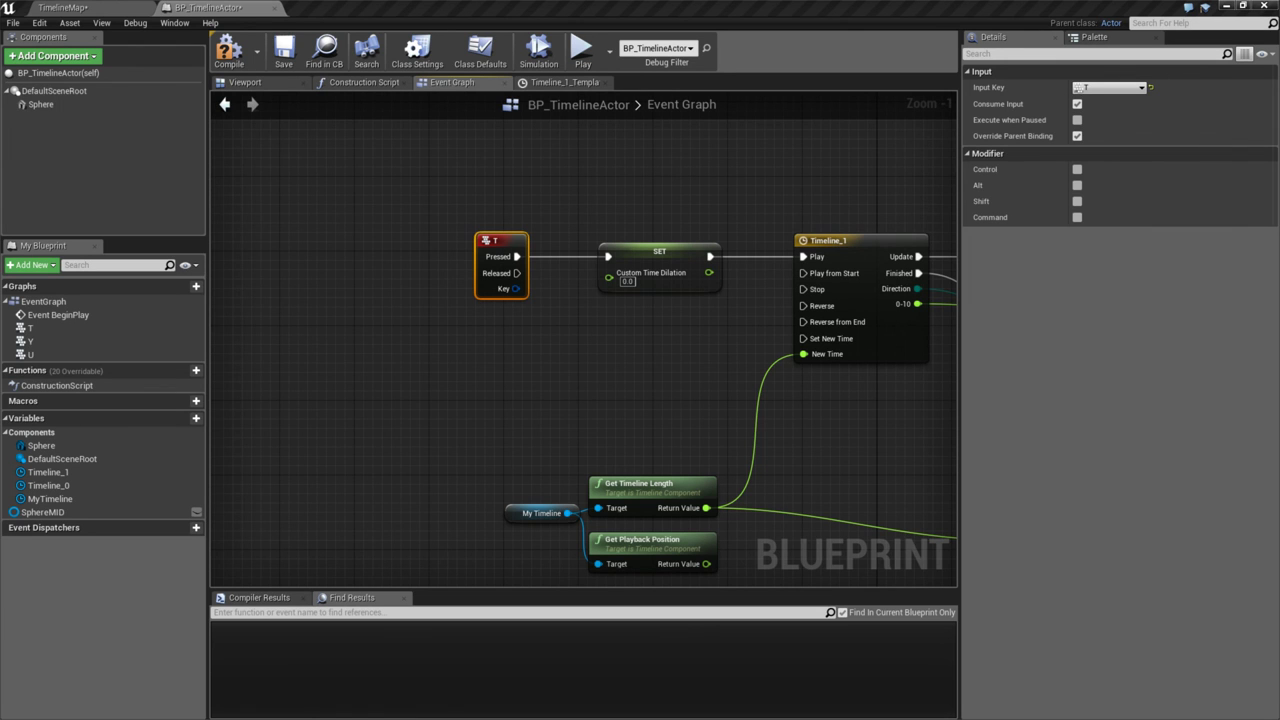
- Play-test the T-triggered timeline, and repeat the test with Custom Time Dilation set to 2
left_click(582, 50)
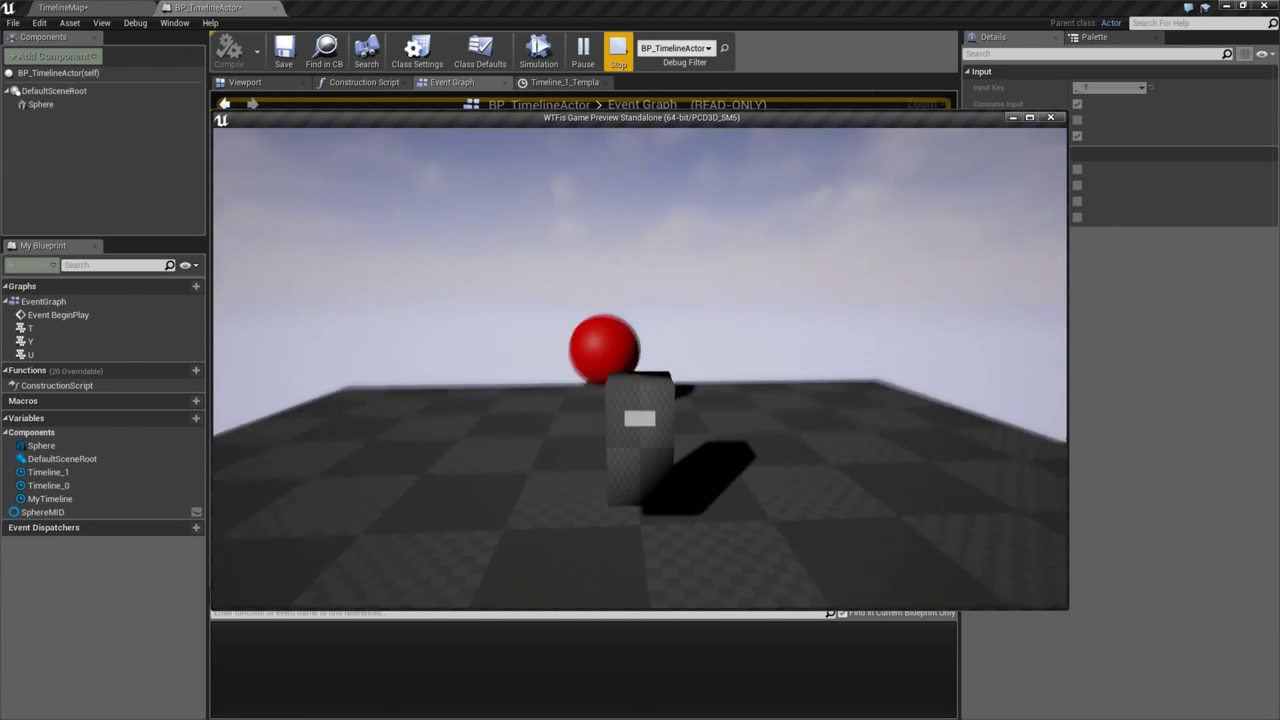
key("Escape")
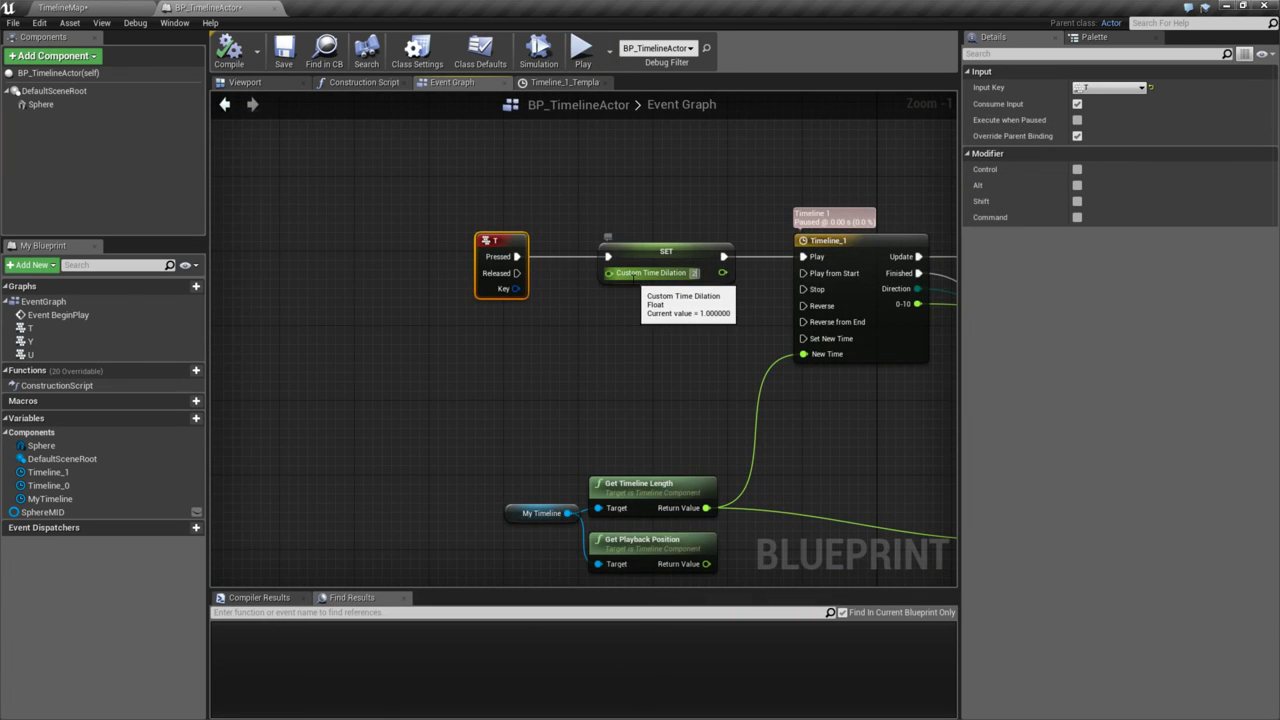
left_click(581, 47)
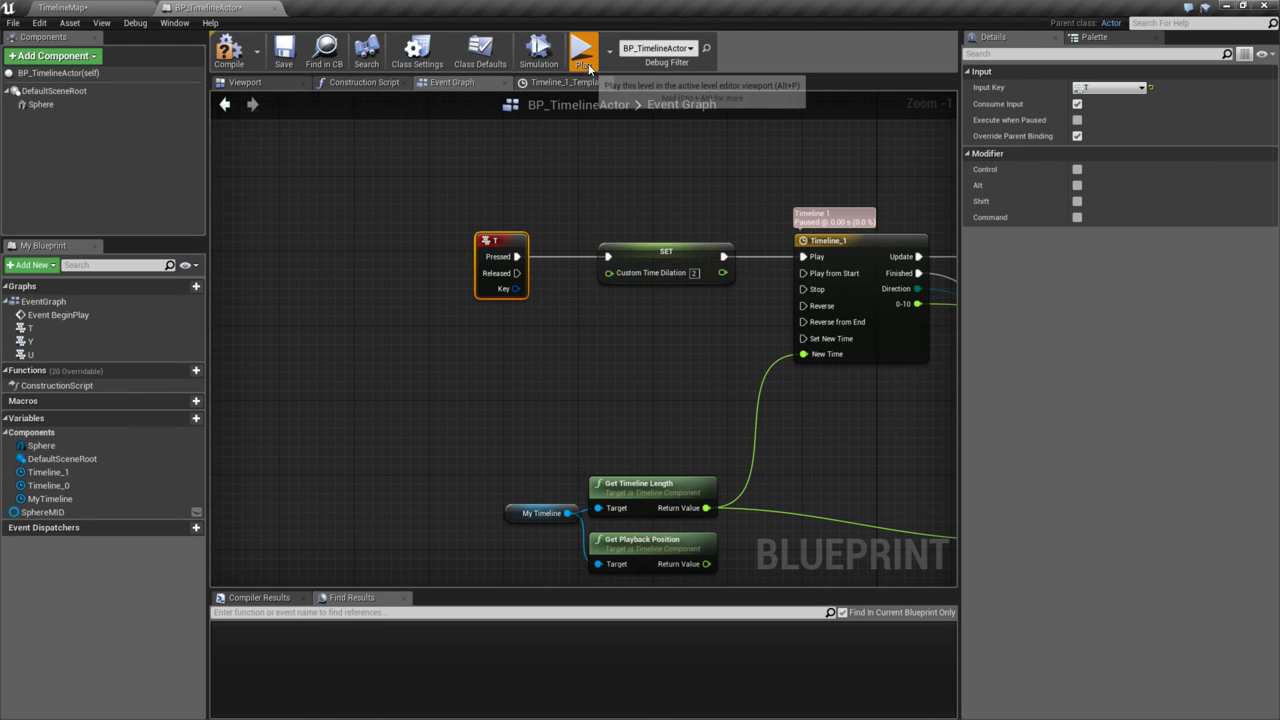
key("t")
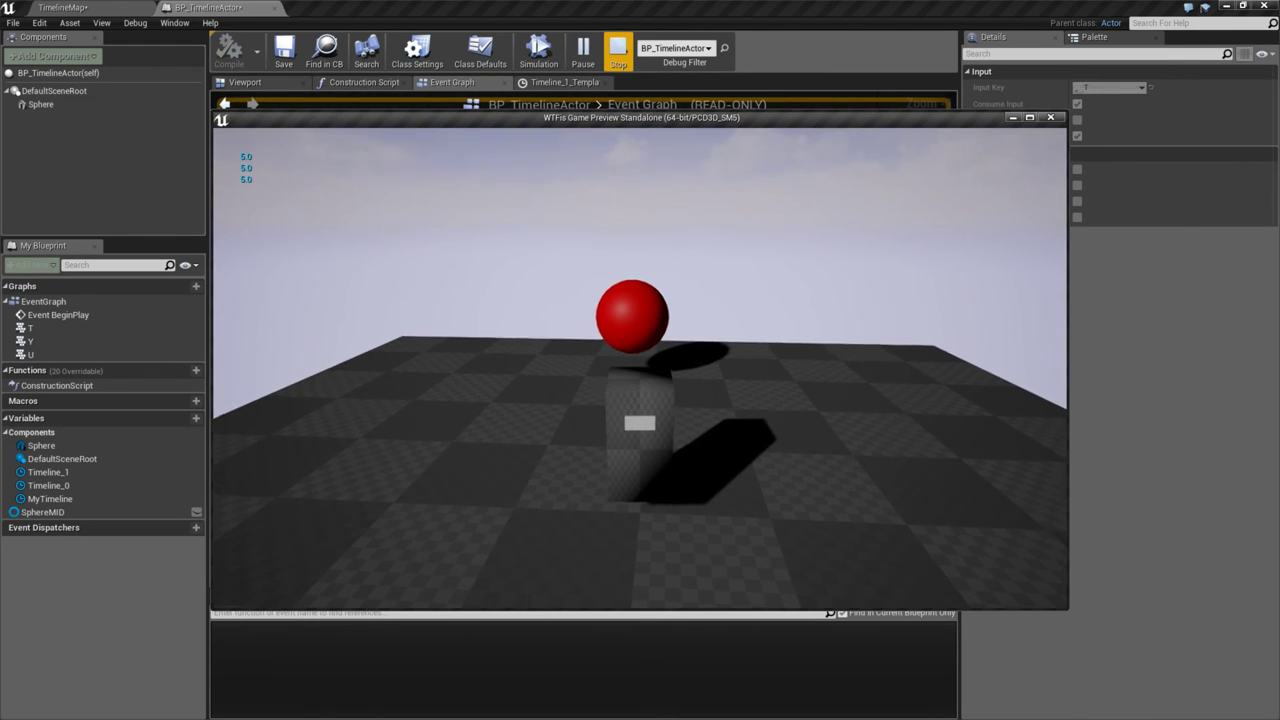
key("Escape")
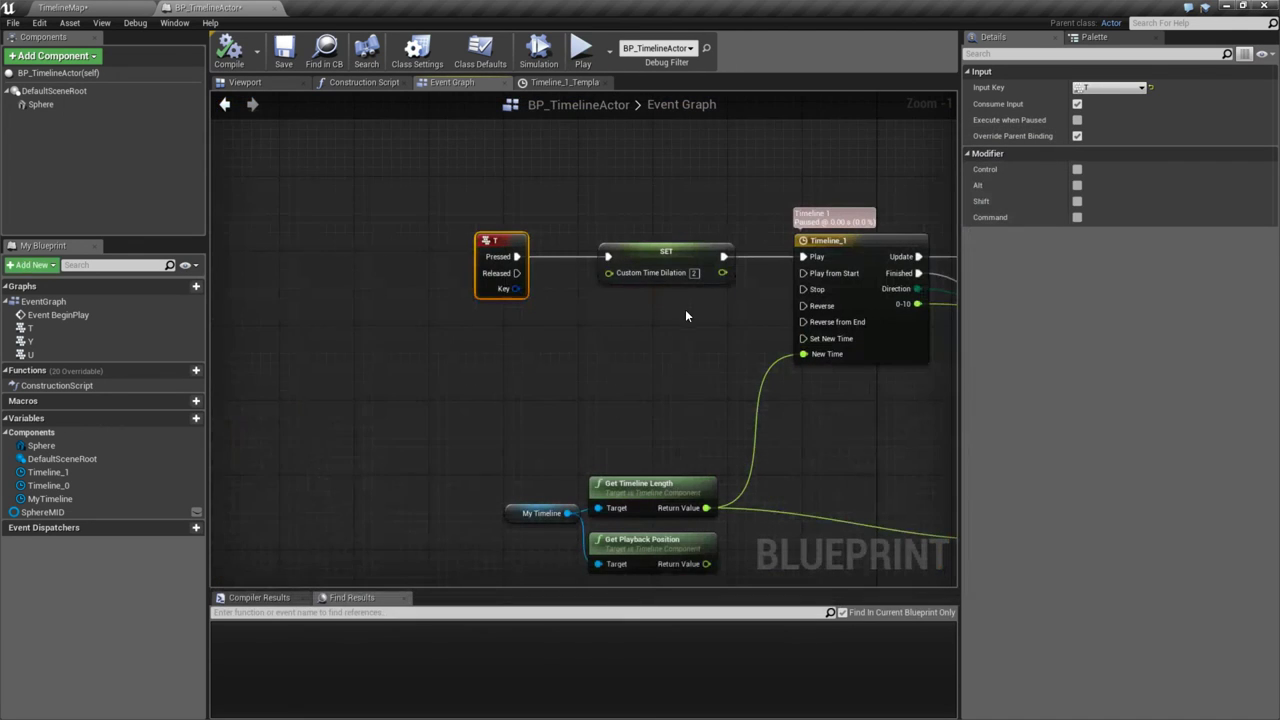
- Rewire the Set Custom Time Dilation node's execution output to Timeline_1's Play from Start input
left_click_drag(656, 268, 736, 285)
right_click_drag(740, 290, 703, 279)
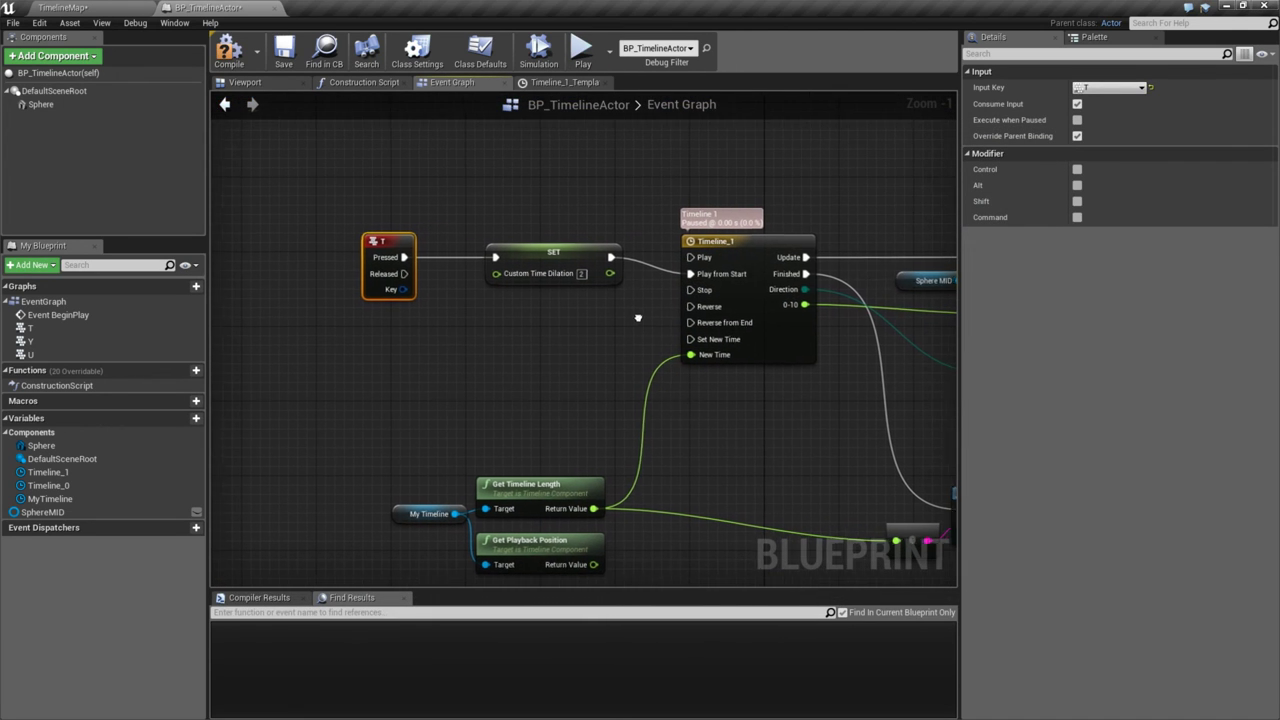
scroll(629, 345, "down", 4)
right_click_drag(631, 352, 593, 372)
scroll(612, 339, "up", 5)
right_click_drag(516, 352, 548, 351)
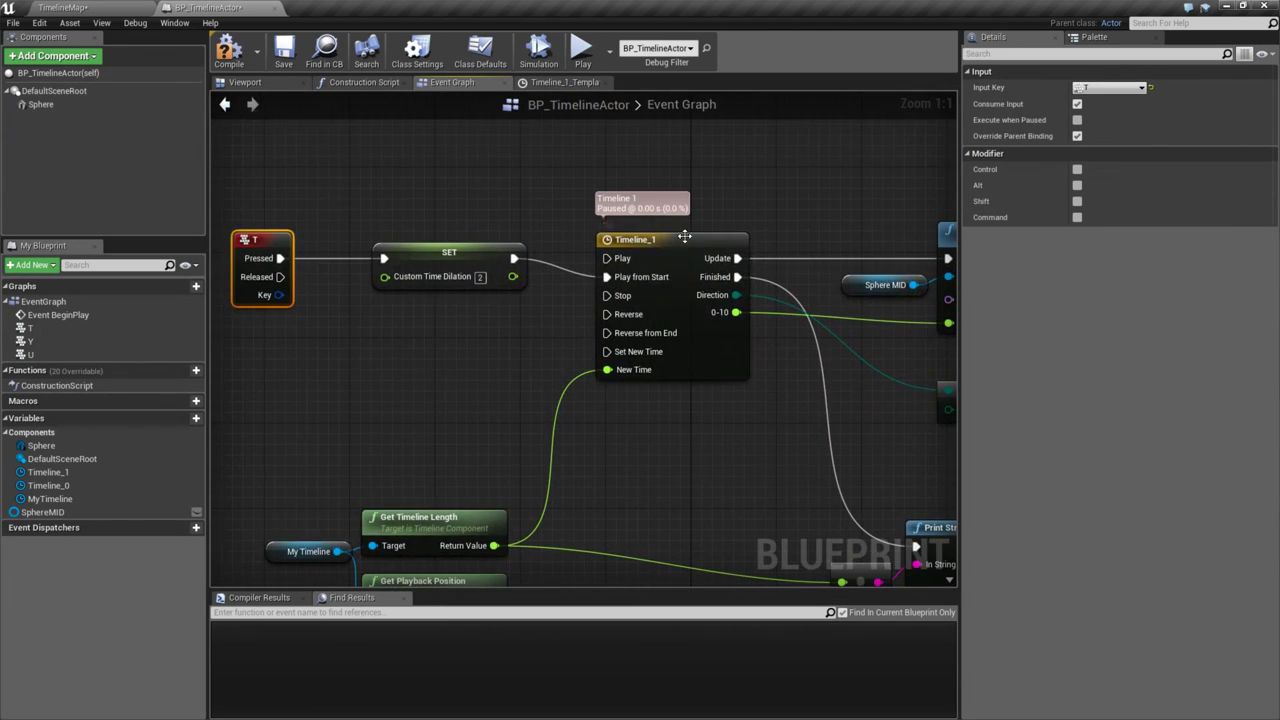
- Review Timeline_1's settings in its editor, return to the event graph and play-test the timeline
left_click(650, 238)
double_click(650, 238)
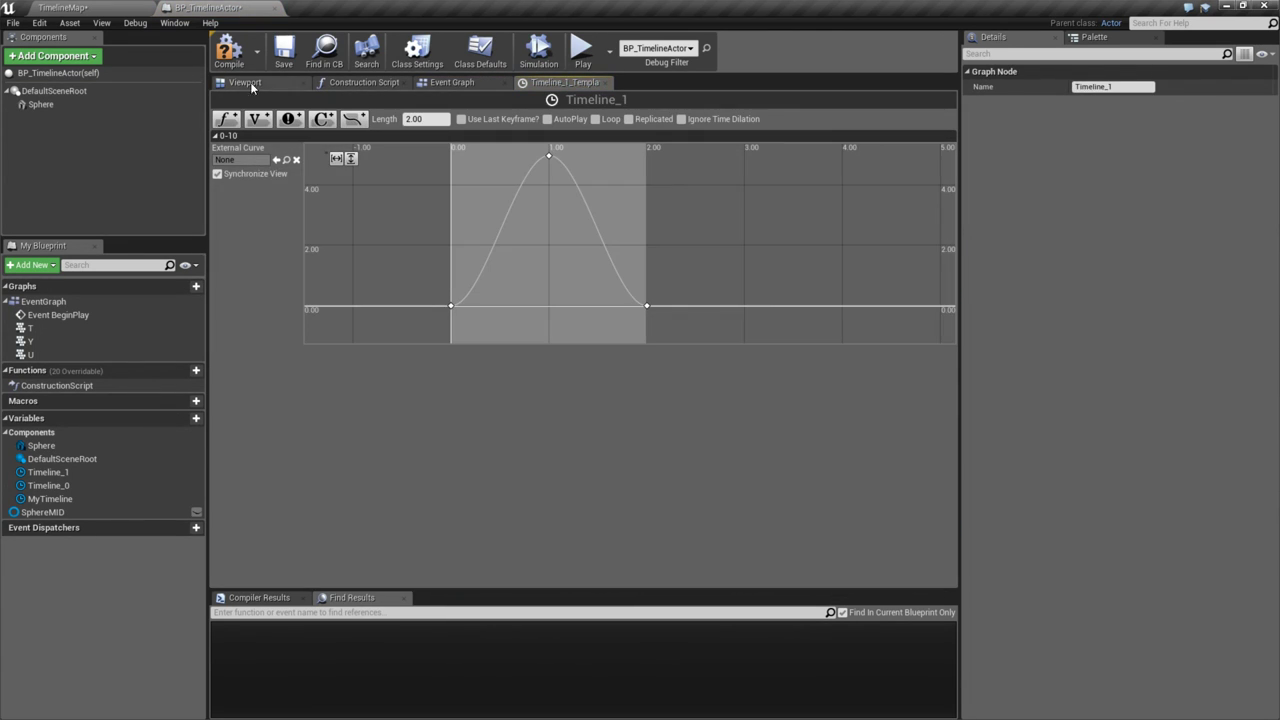
left_click(450, 83)
left_click(581, 47)
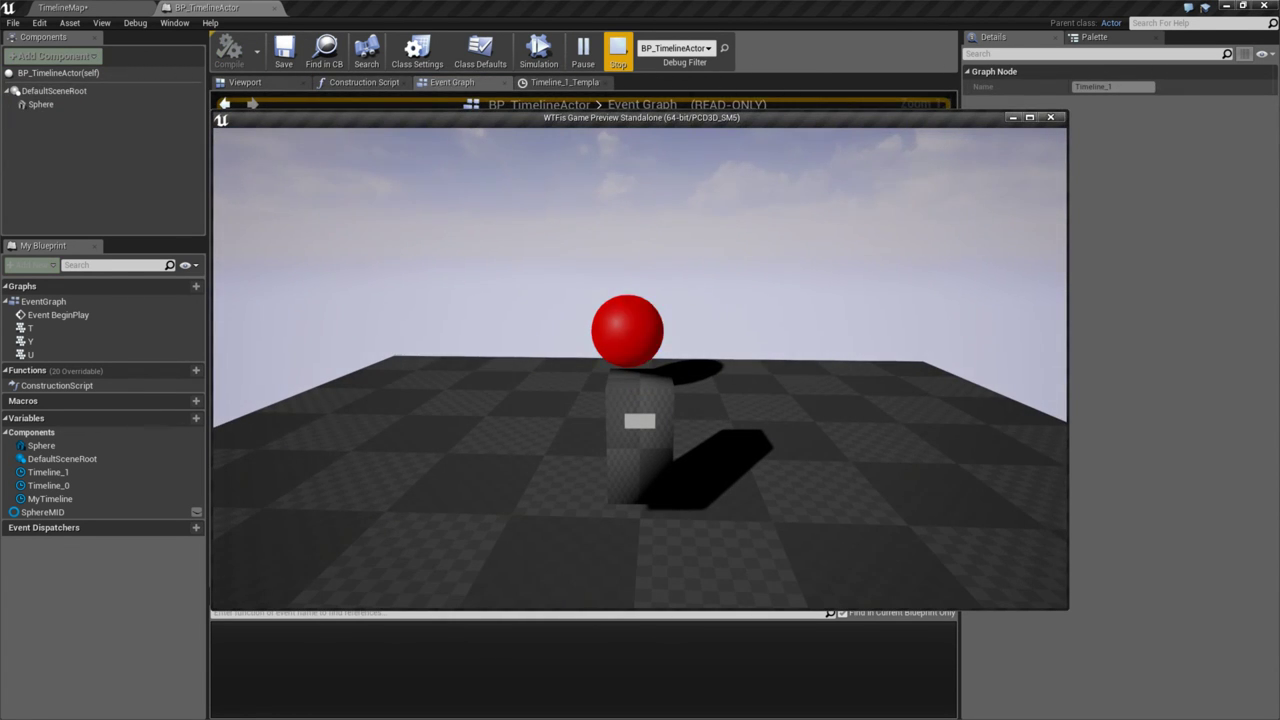
key("Escape")
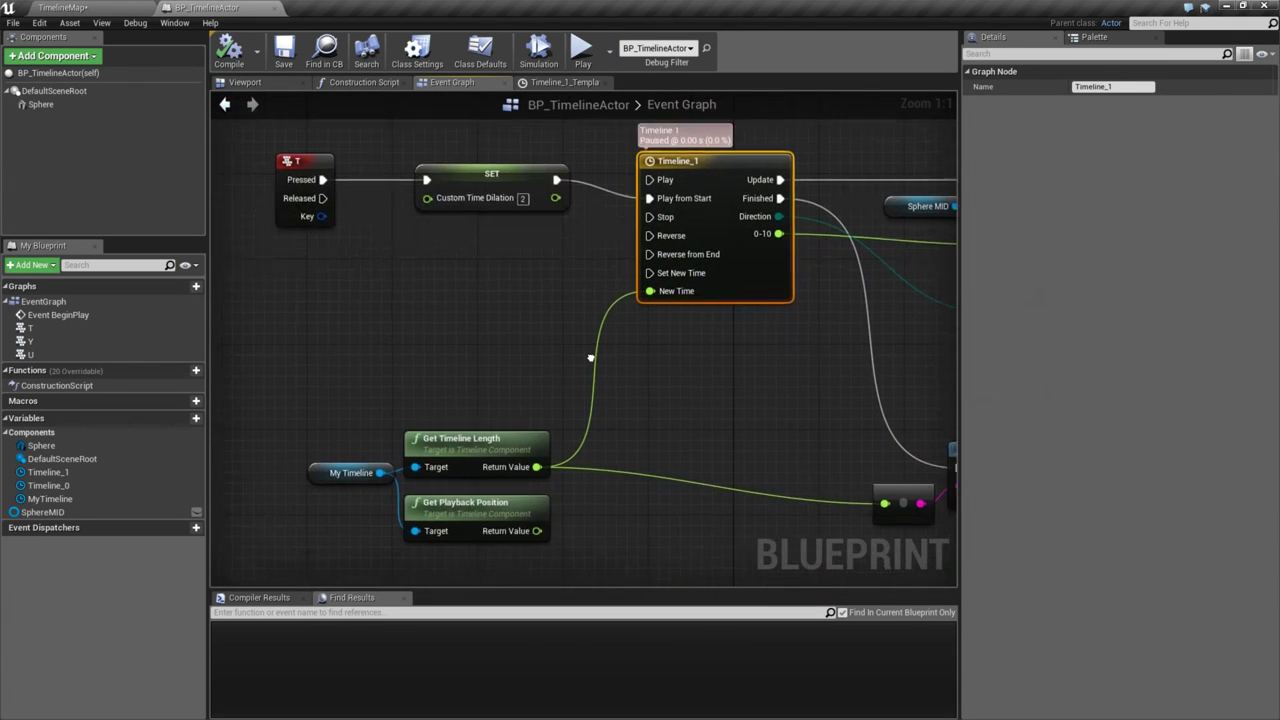
- Replace the My Timeline reference with a Timeline_1 reference as the target of Get Timeline Length and Get Playback Position
left_click(425, 432)
key("Delete")
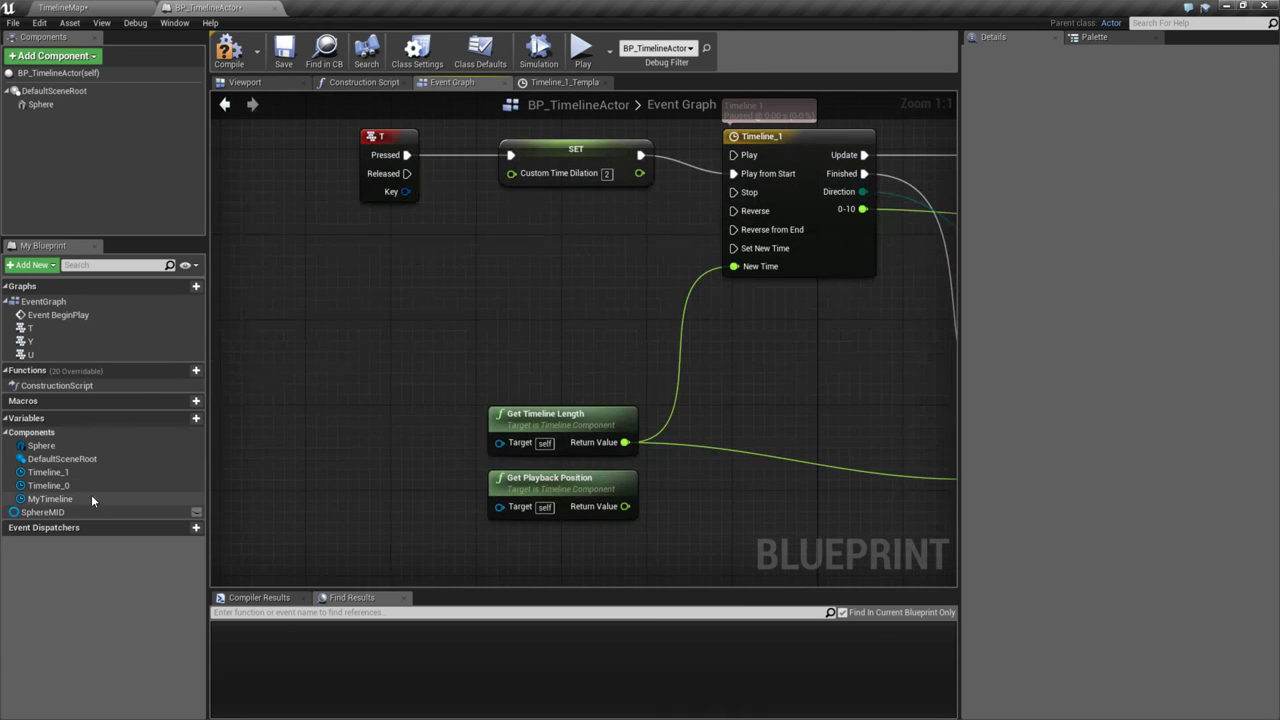
left_click_drag(48, 472, 500, 506)
left_click_drag(421, 436, 421, 459)
- Play-test the timeline with the new reference, and test again with Custom Time Dilation set to .5
left_click(581, 55)
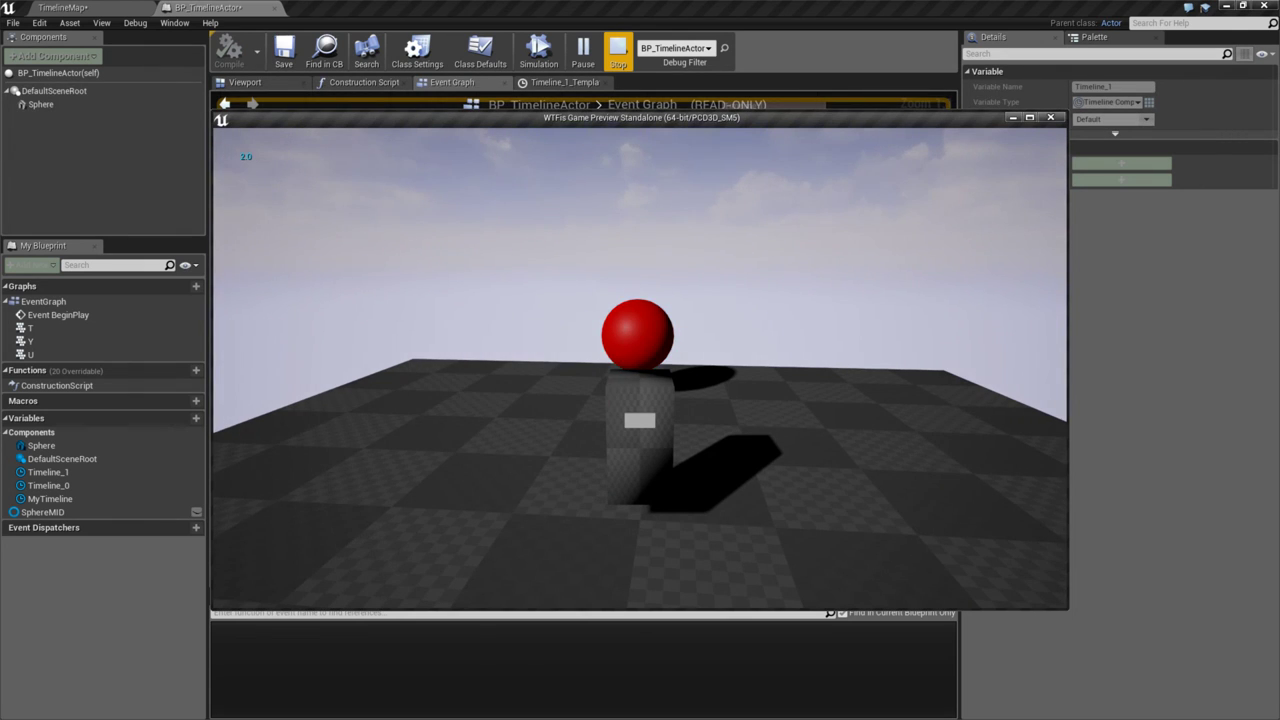
key("Escape")
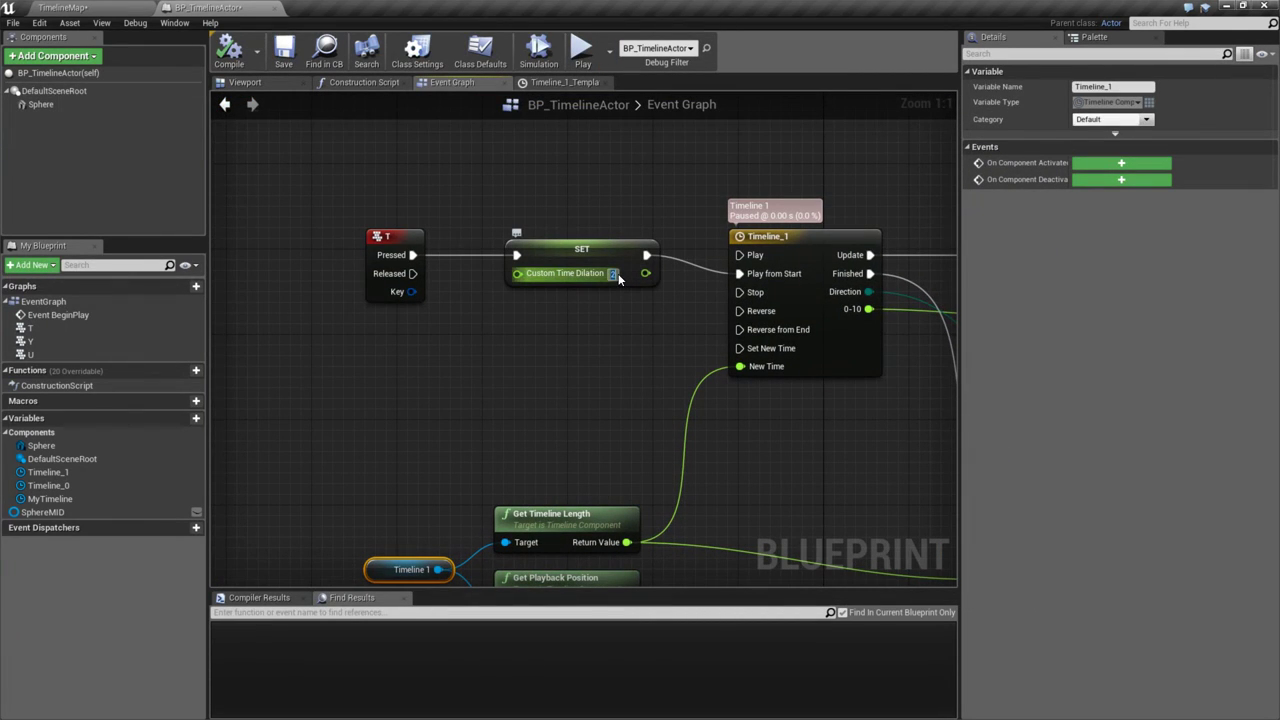
left_click(583, 52)
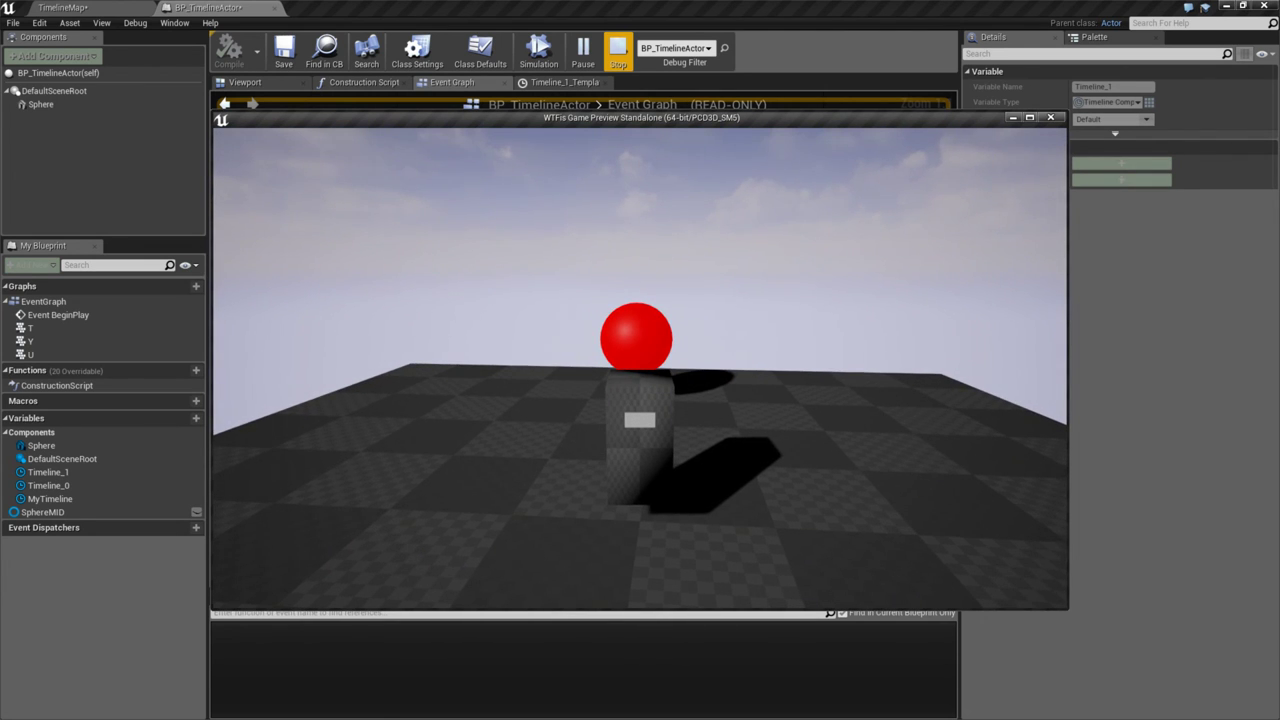
key("Escape")
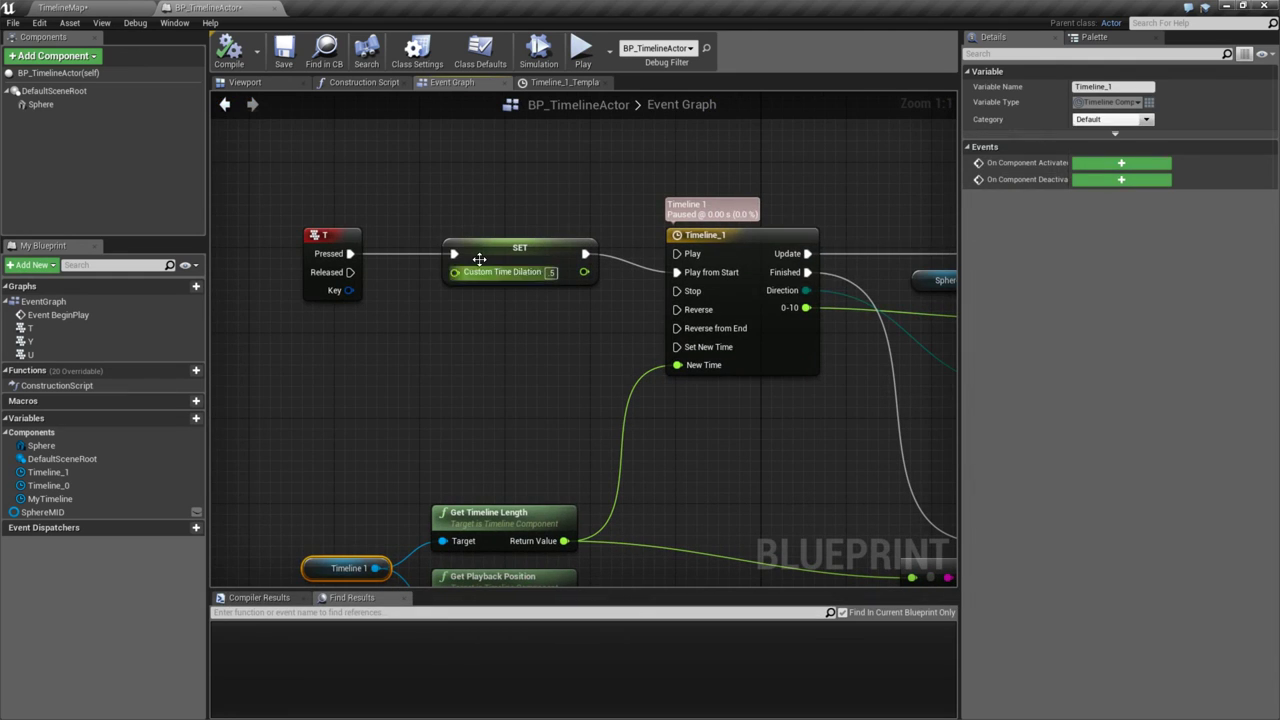
- Enable Ignore Time Dilation on Timeline_1 and play-test it from both the TimelineMap level and the blueprint
double_click(730, 237)
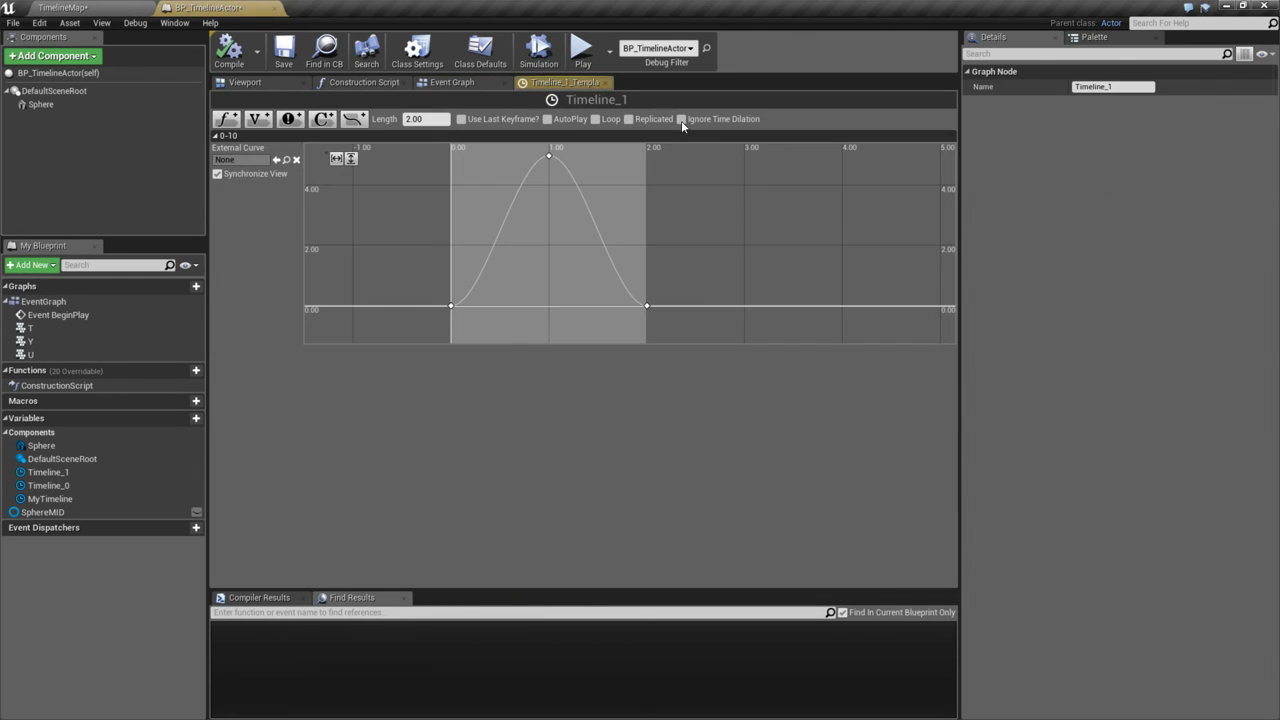
left_click(582, 52)
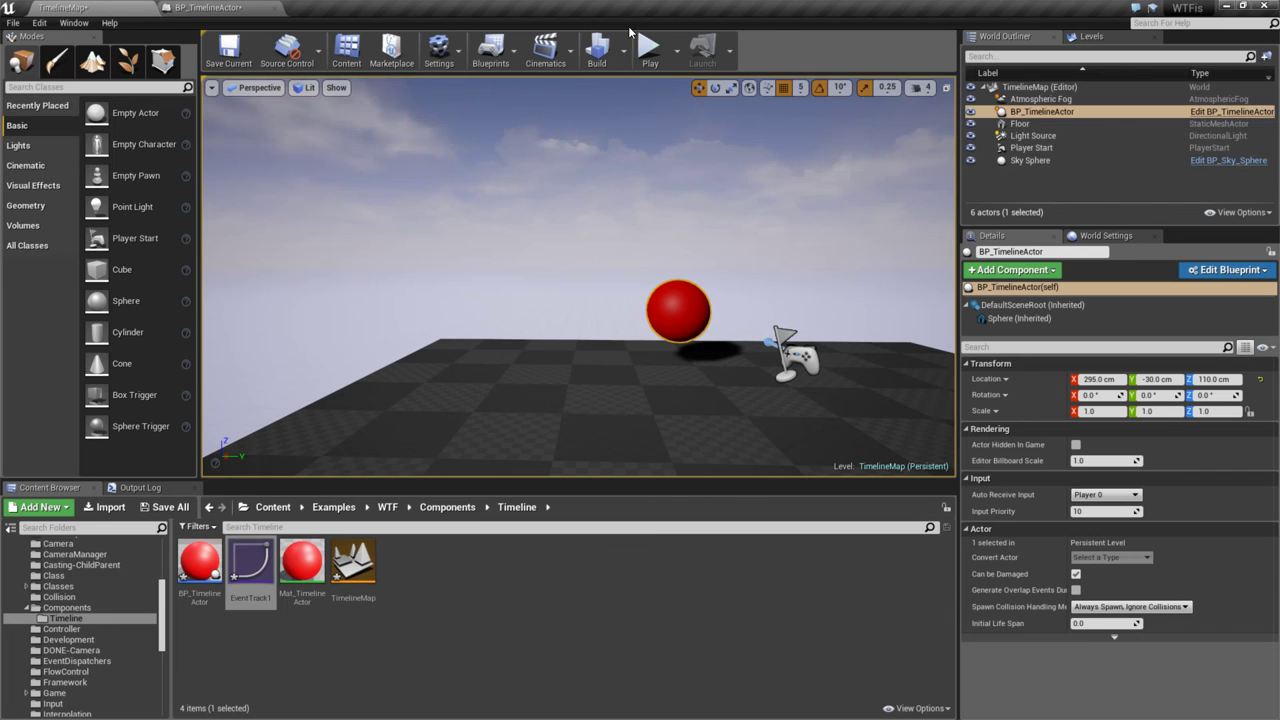
left_click(648, 48)
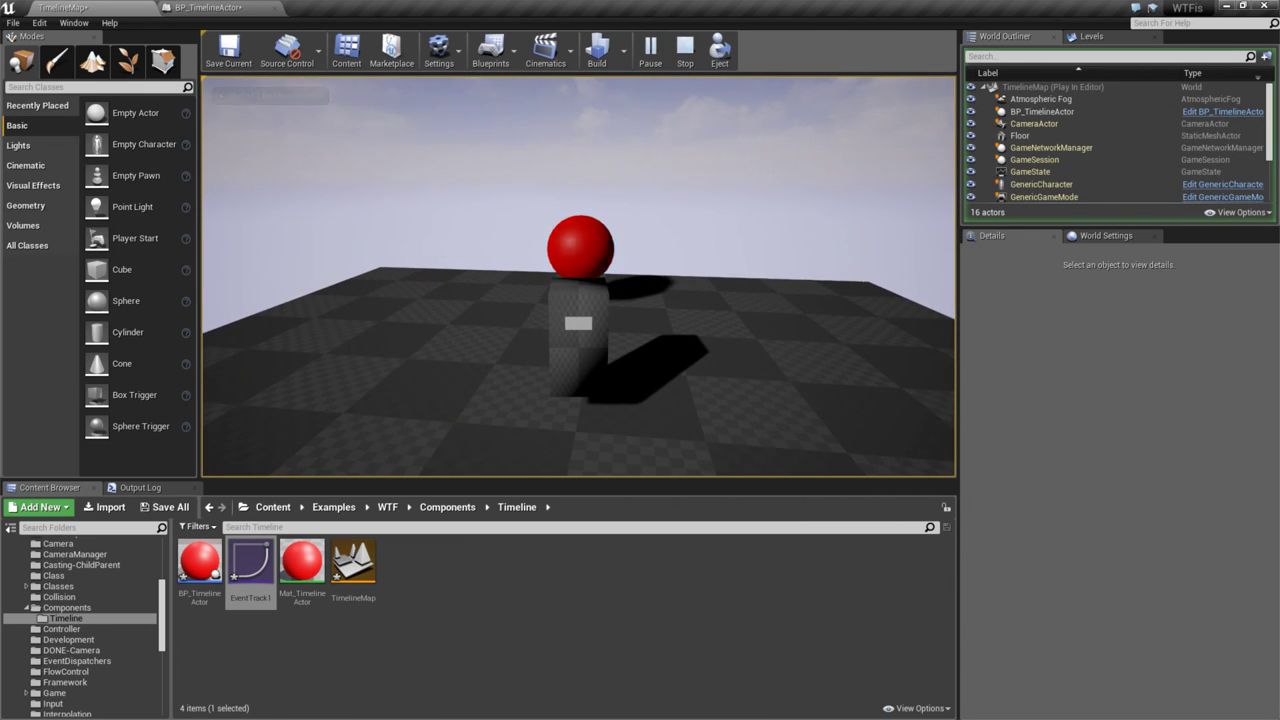
key("Escape")
left_click(208, 7)
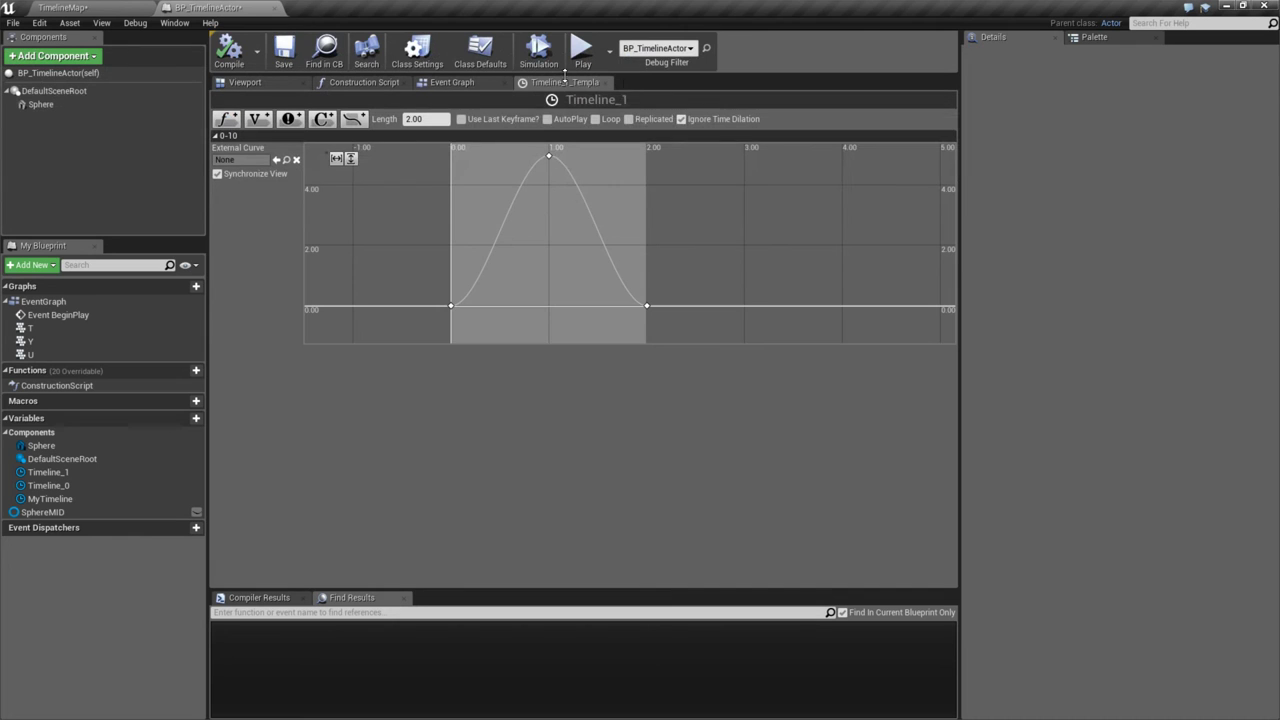
left_click(581, 50)
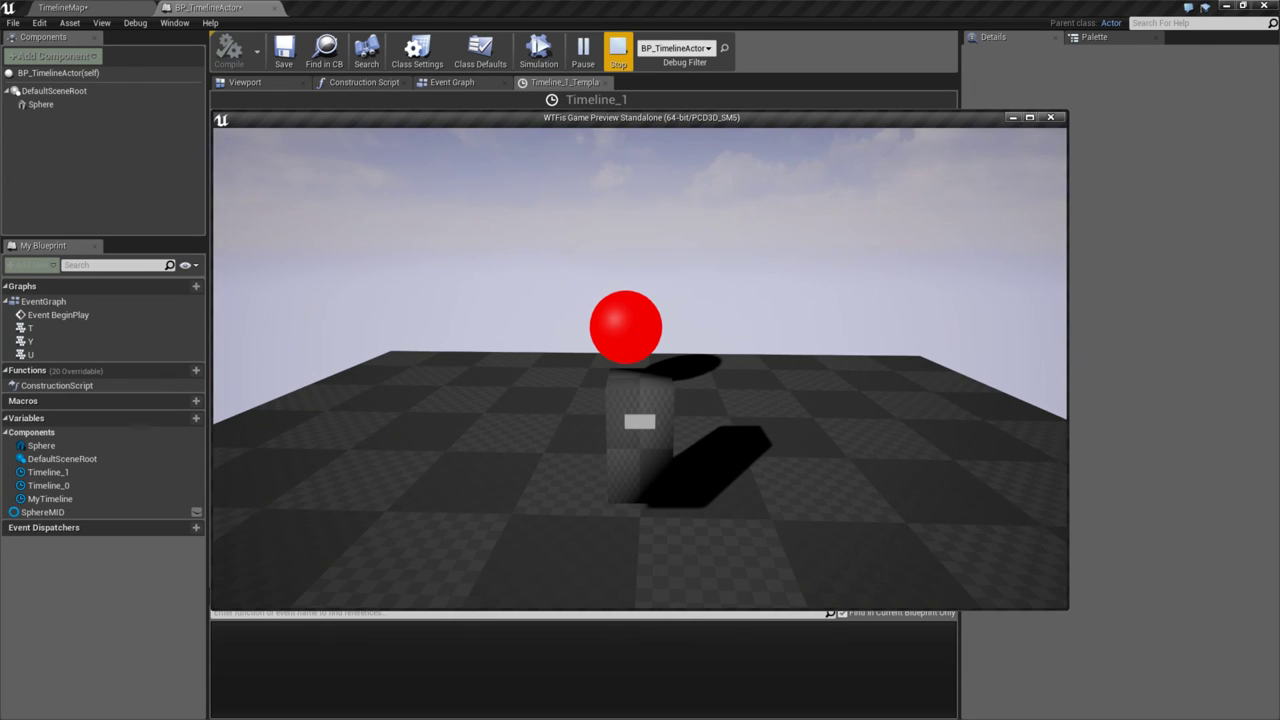
key("Escape")
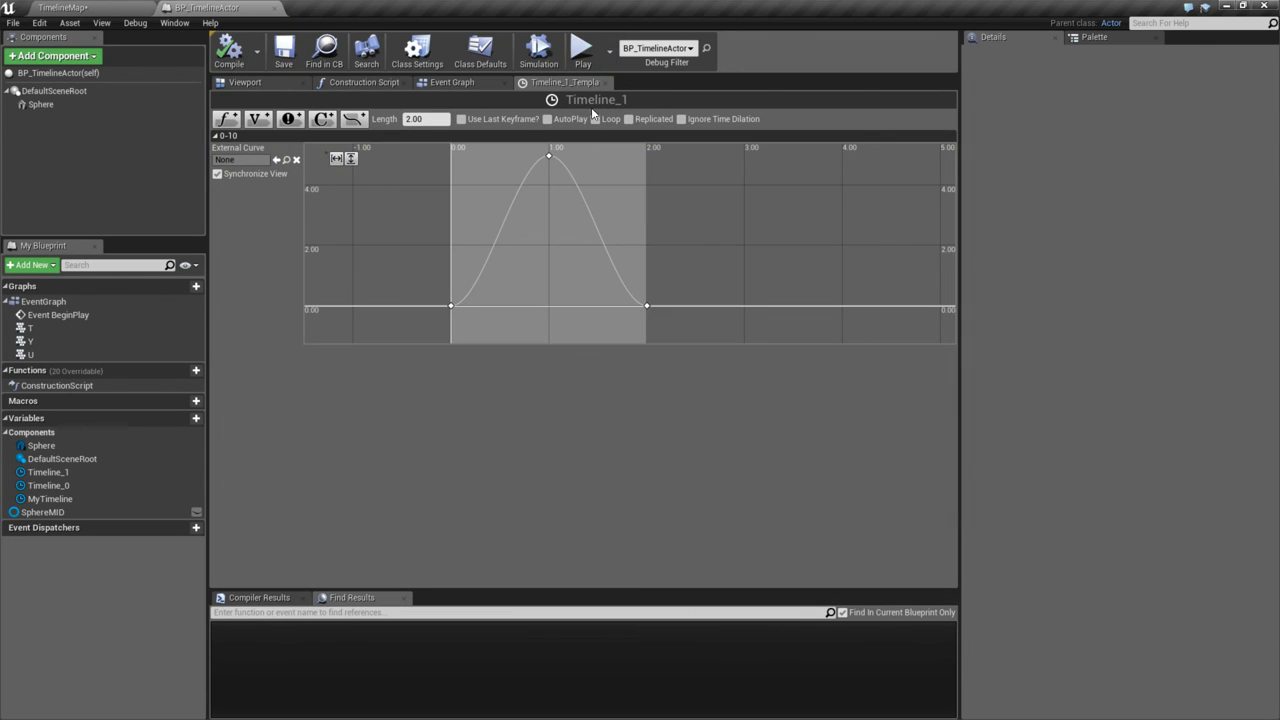
- Disable Ignore Time Dilation, close the Timeline_1 editor and play-test the timeline from the event graph
left_click(609, 82)
right_click_drag(610, 166, 597, 191)
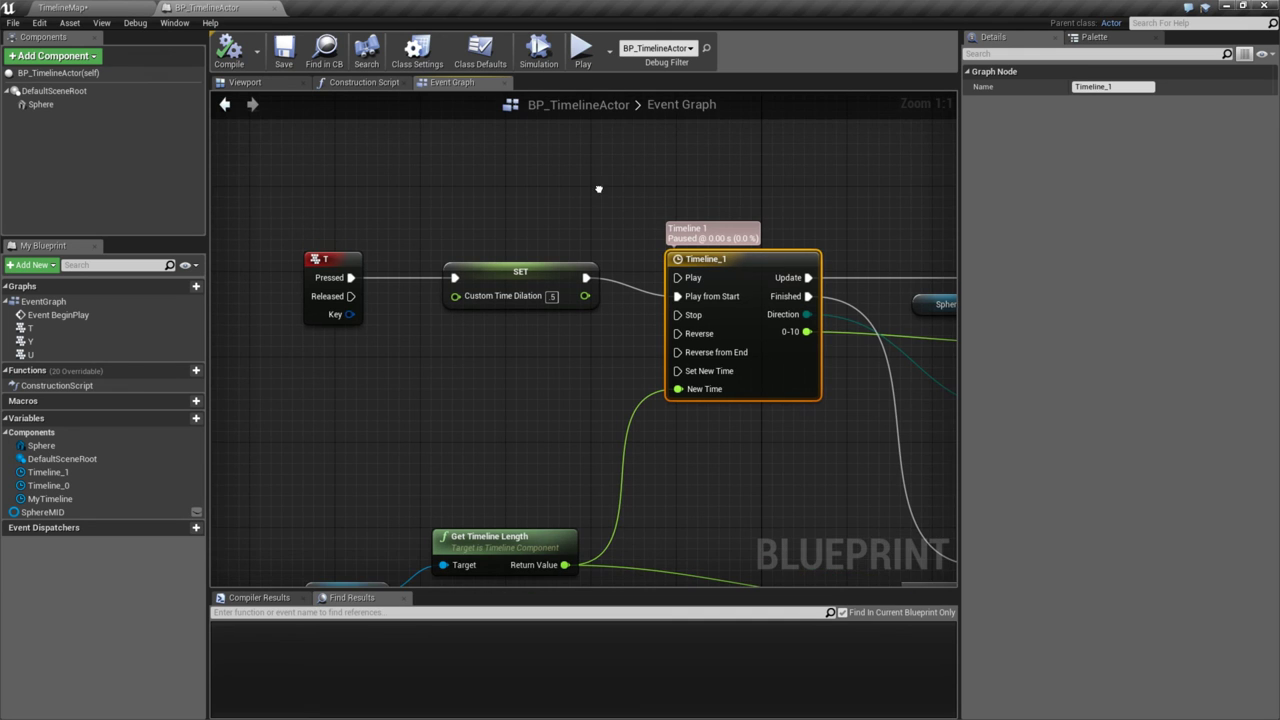
left_click(584, 50)
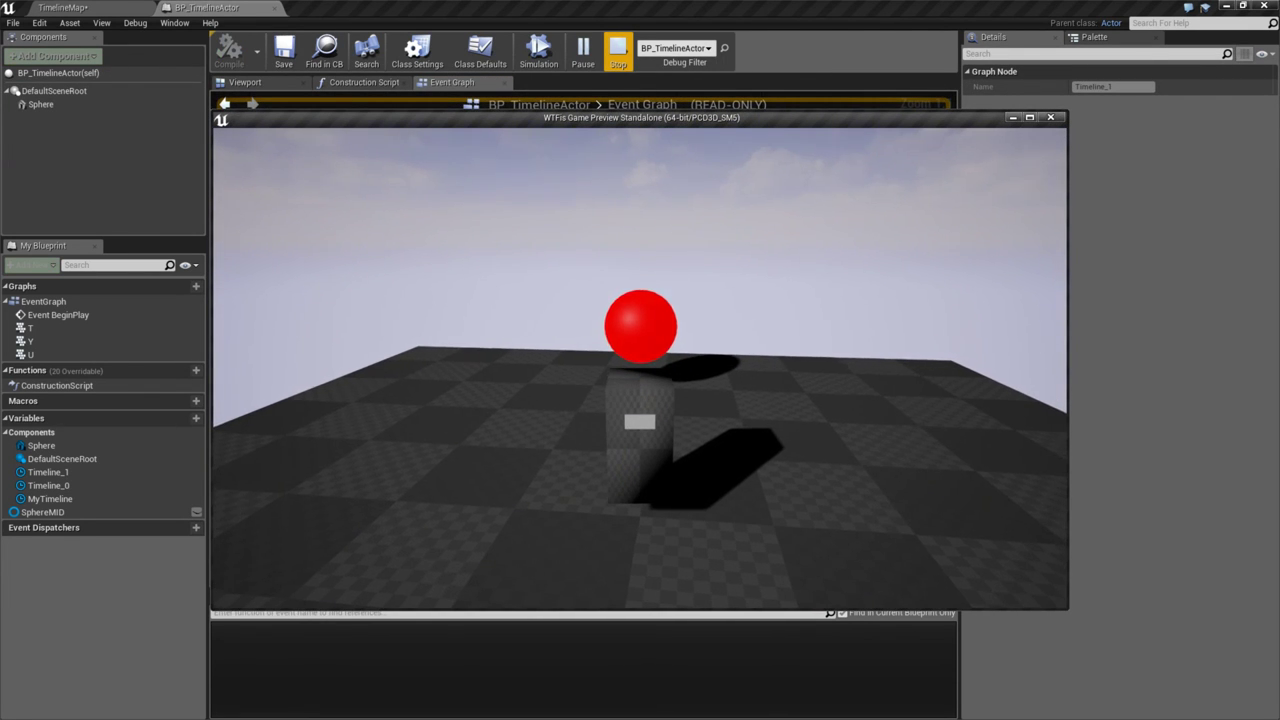
key("Escape")
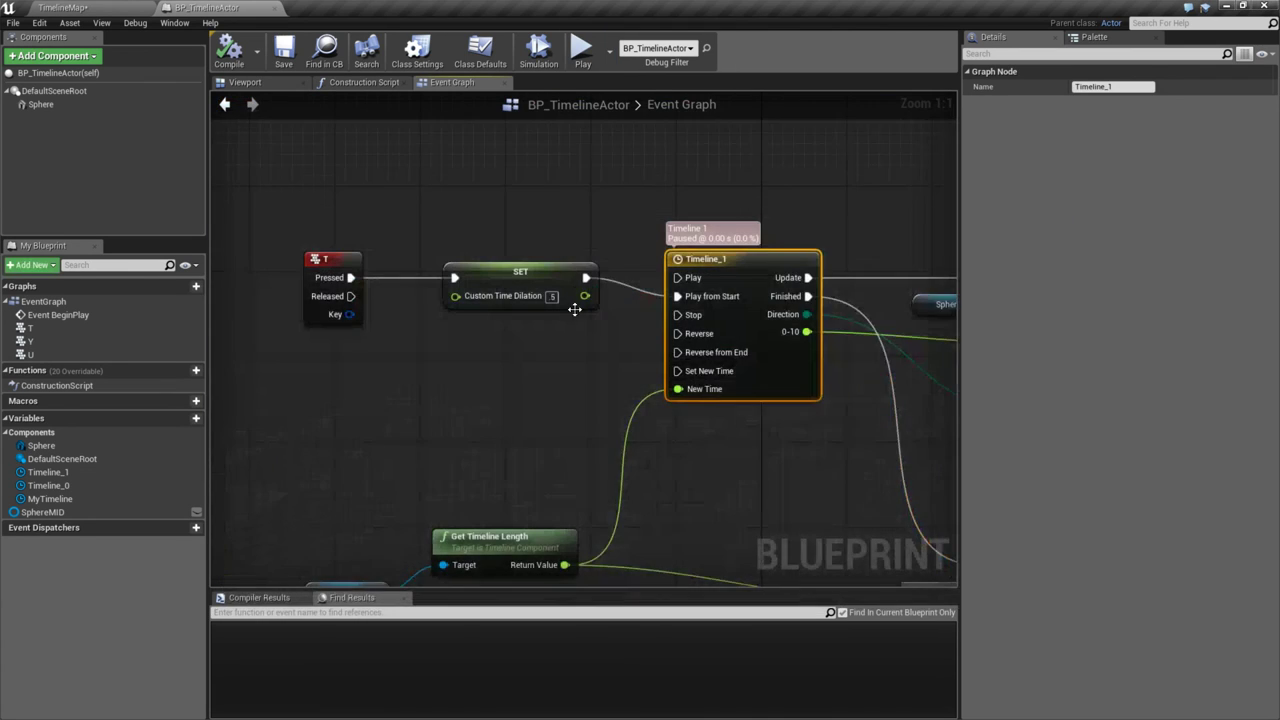
- Move the Set Custom Time Dilation node closer to the T key event
right_click_drag(572, 311, 660, 298)
left_click(592, 243)
right_click_drag(595, 246, 579, 230)
right_click_drag(546, 310, 530, 357)
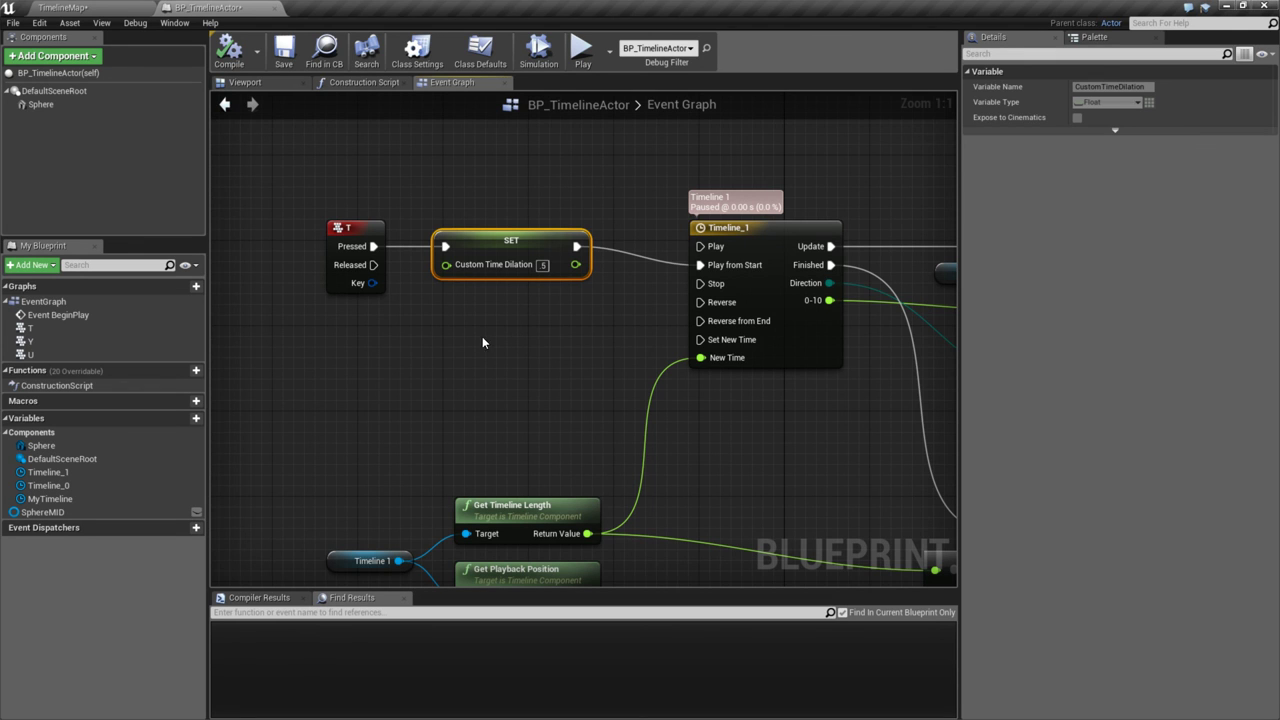
- Enable Use Last Keyframe on Timeline_1 and play-test the level
right_click_drag(460, 362, 425, 364)
double_click(654, 233)
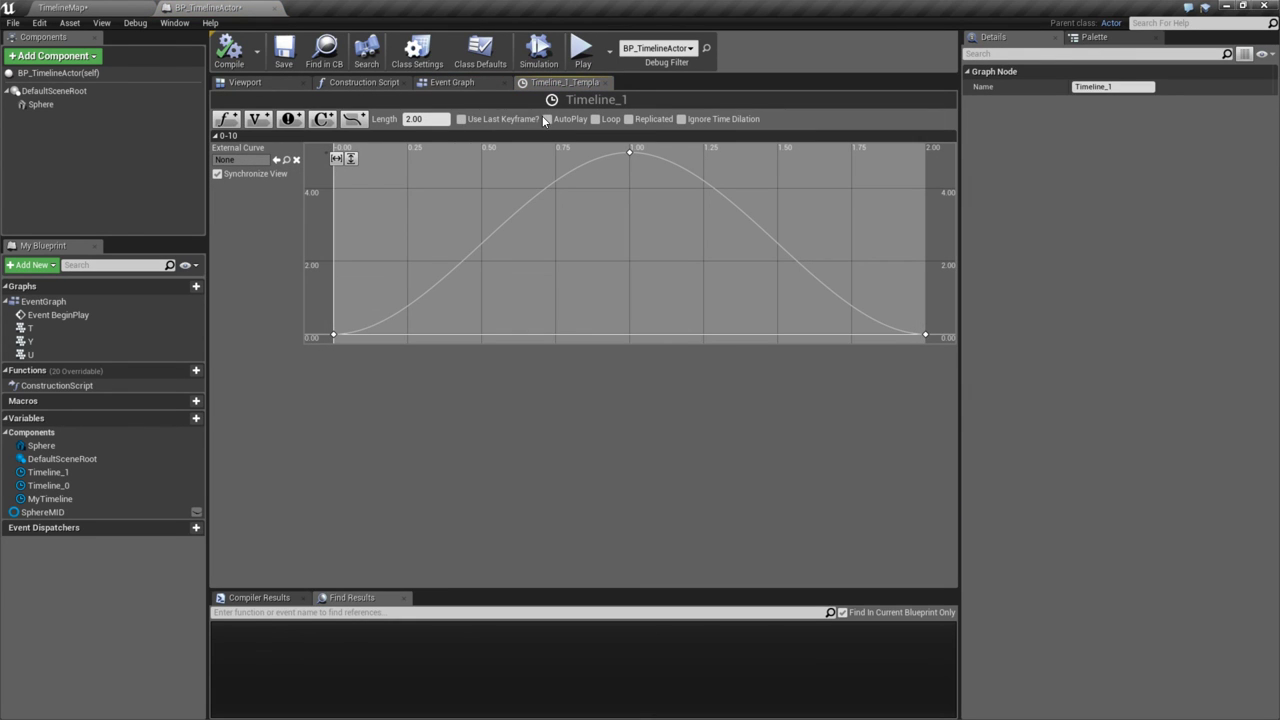
left_click(461, 119)
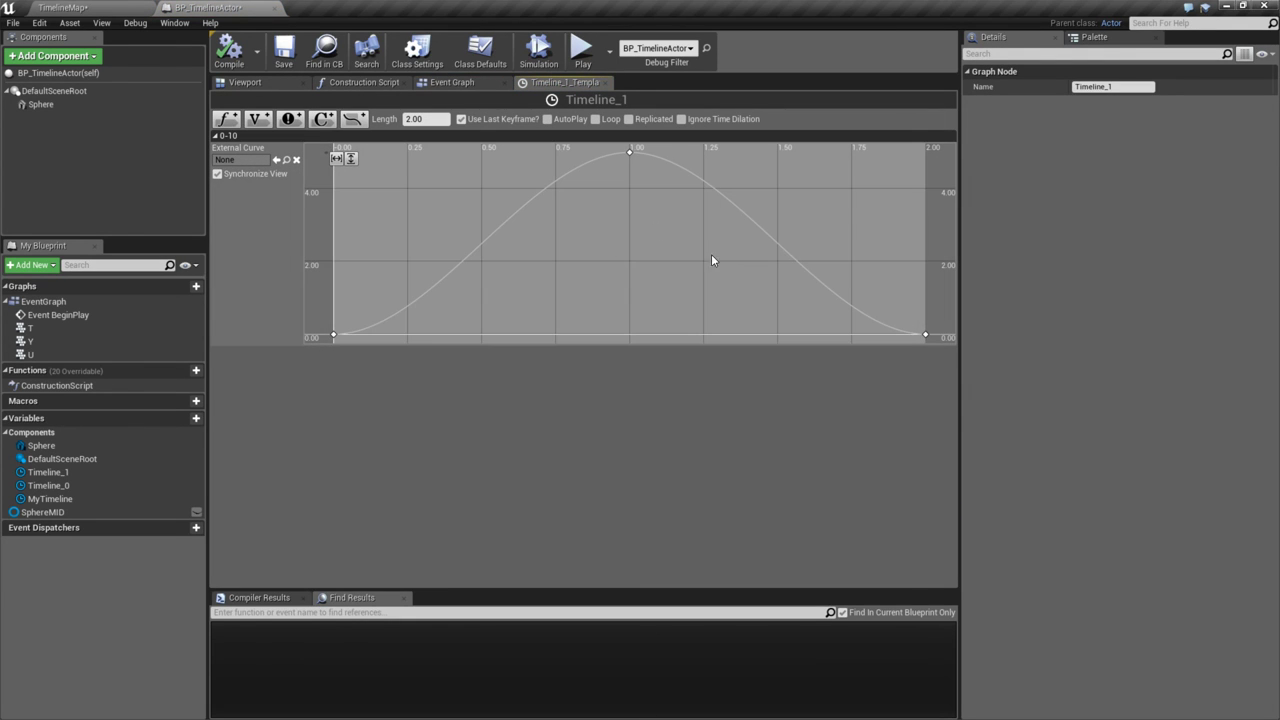
left_click(584, 50)
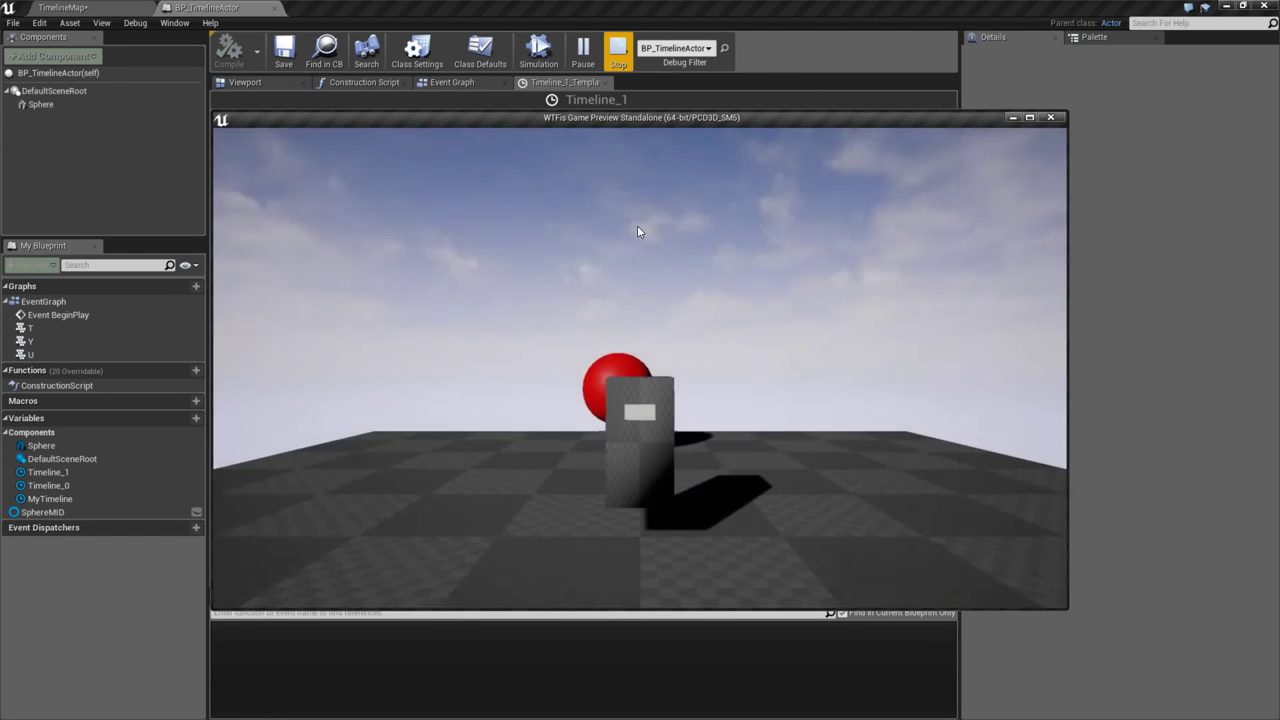
key("Escape")
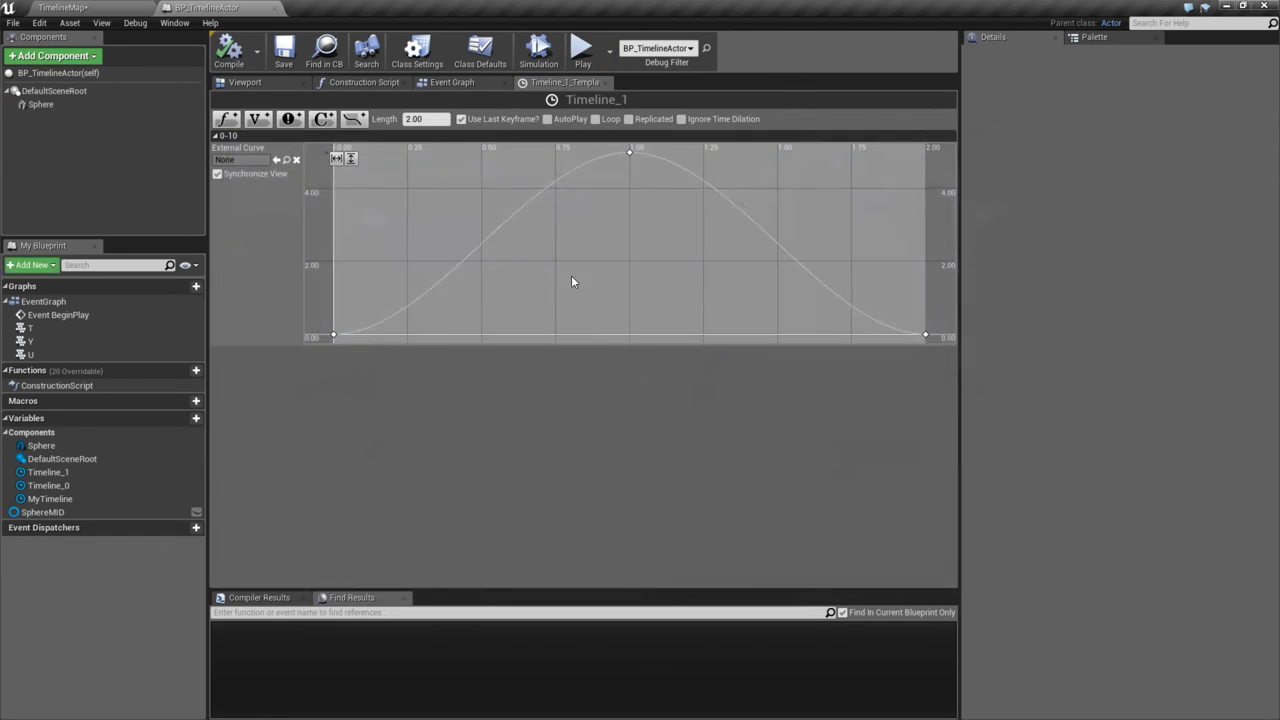
- Set Custom Time Dilation to 1 in the event graph and play-test the timeline with Use Last Keyframe enabled
left_click(110, 7)
left_click(228, 7)
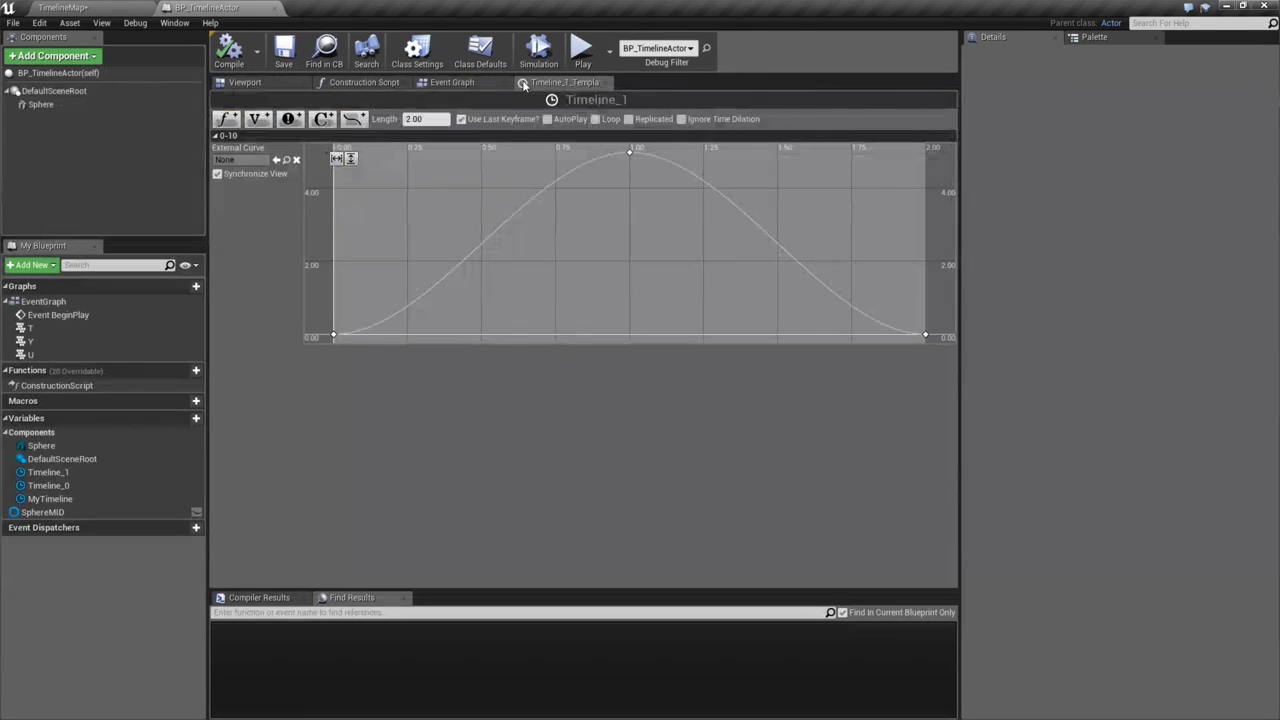
left_click(465, 82)
left_click(477, 265)
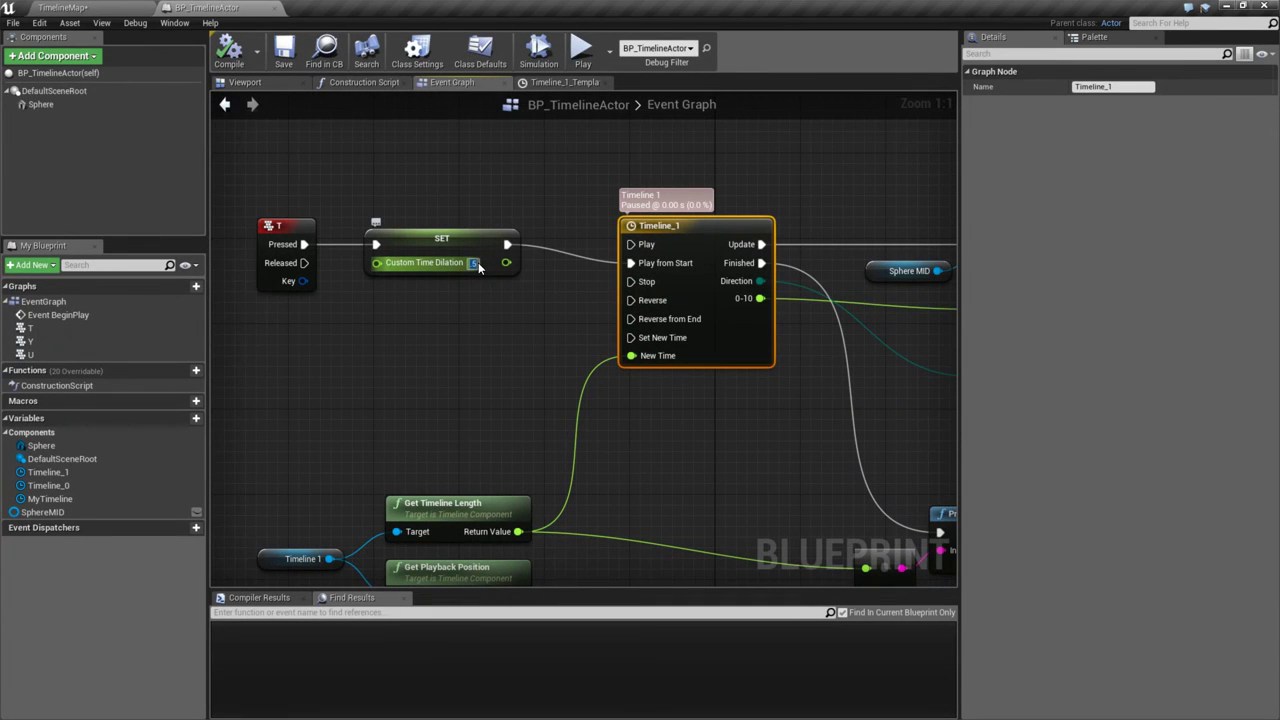
type("1")
key("Return")
left_click(582, 52)
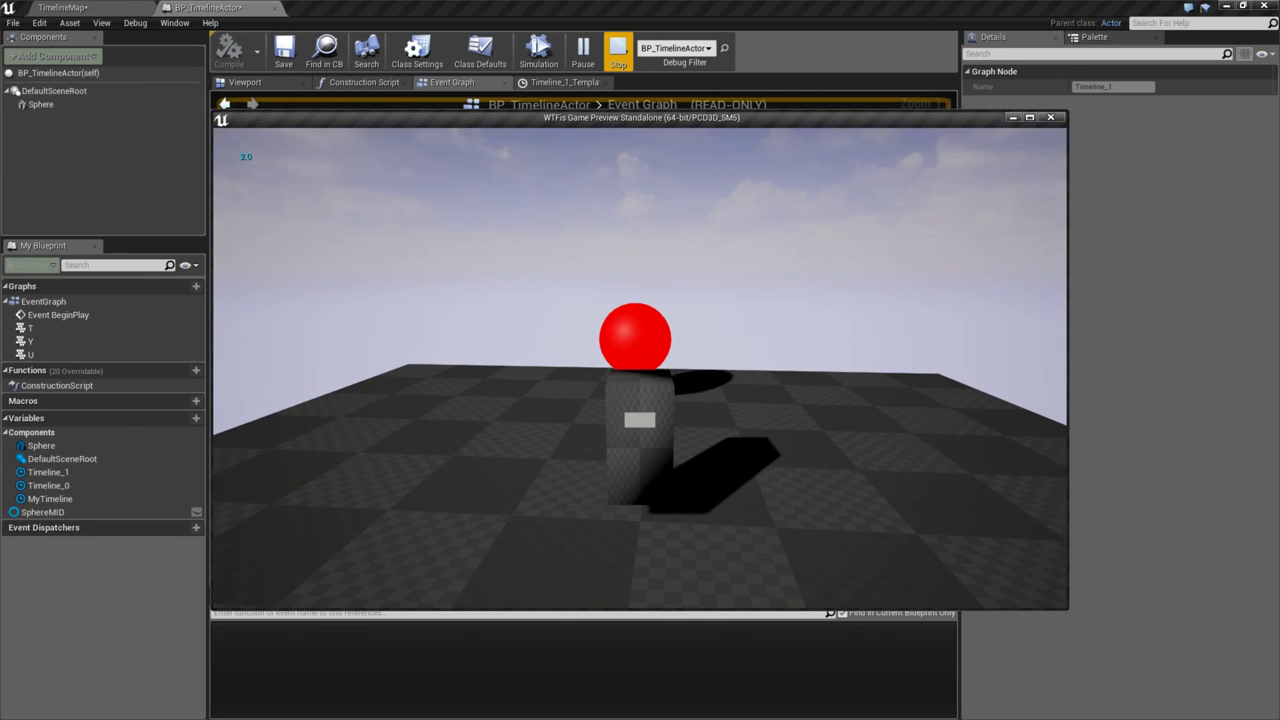
- Set the last keyframe of the 0-10 curve in Timeline_1 to a value of 2 and play-test the level
key("Escape")
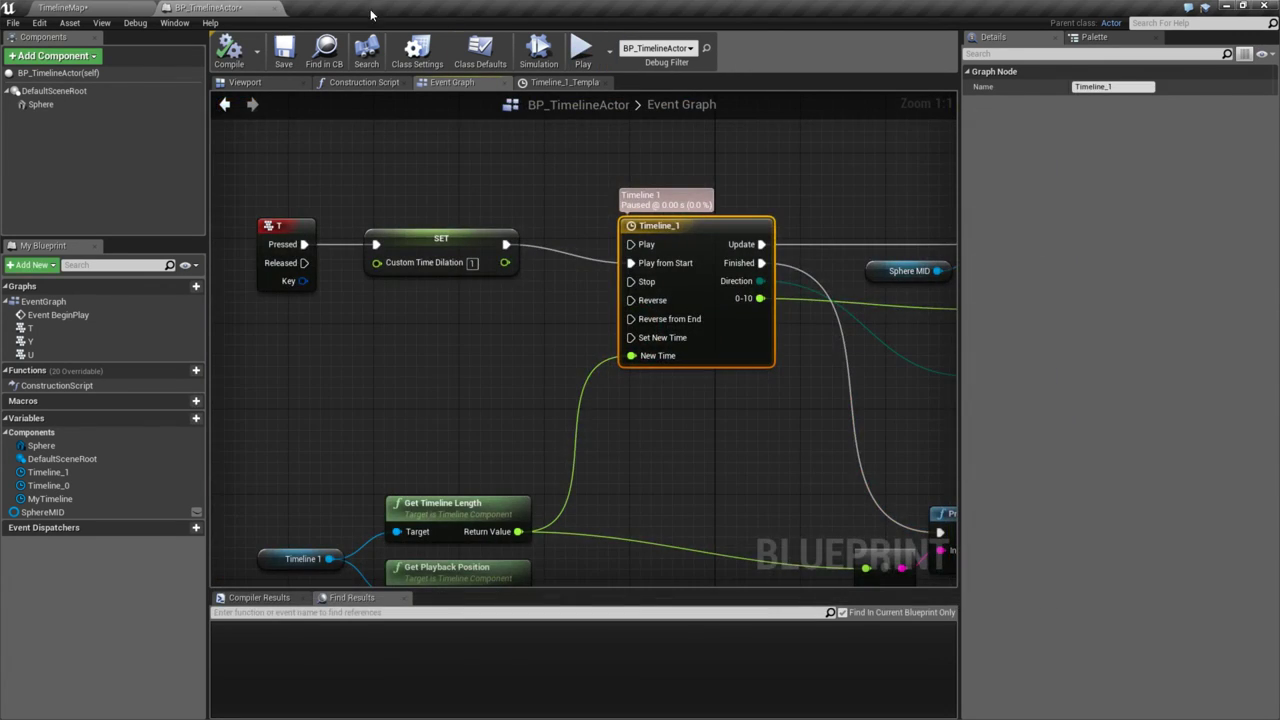
left_click(62, 7)
left_click(230, 8)
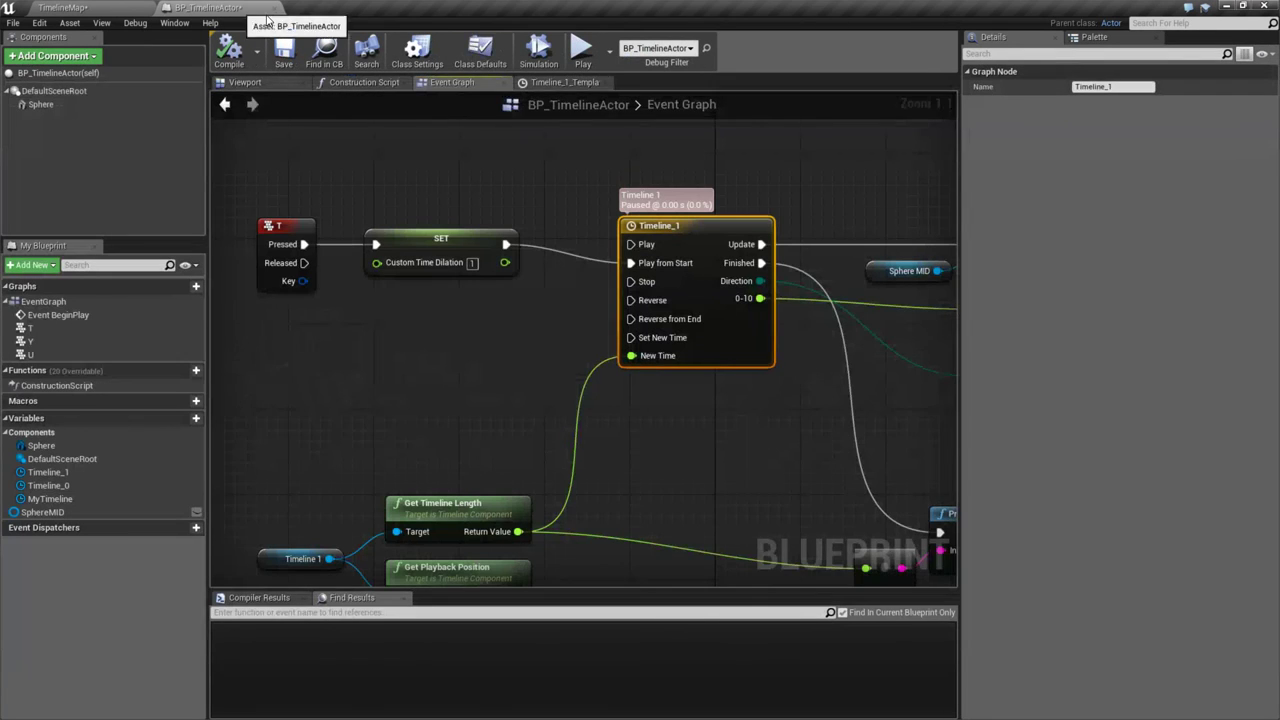
left_click(565, 85)
right_click_drag(712, 230, 711, 272)
left_click_drag(706, 287, 704, 220)
left_click(468, 159)
type("2")
key("Return")
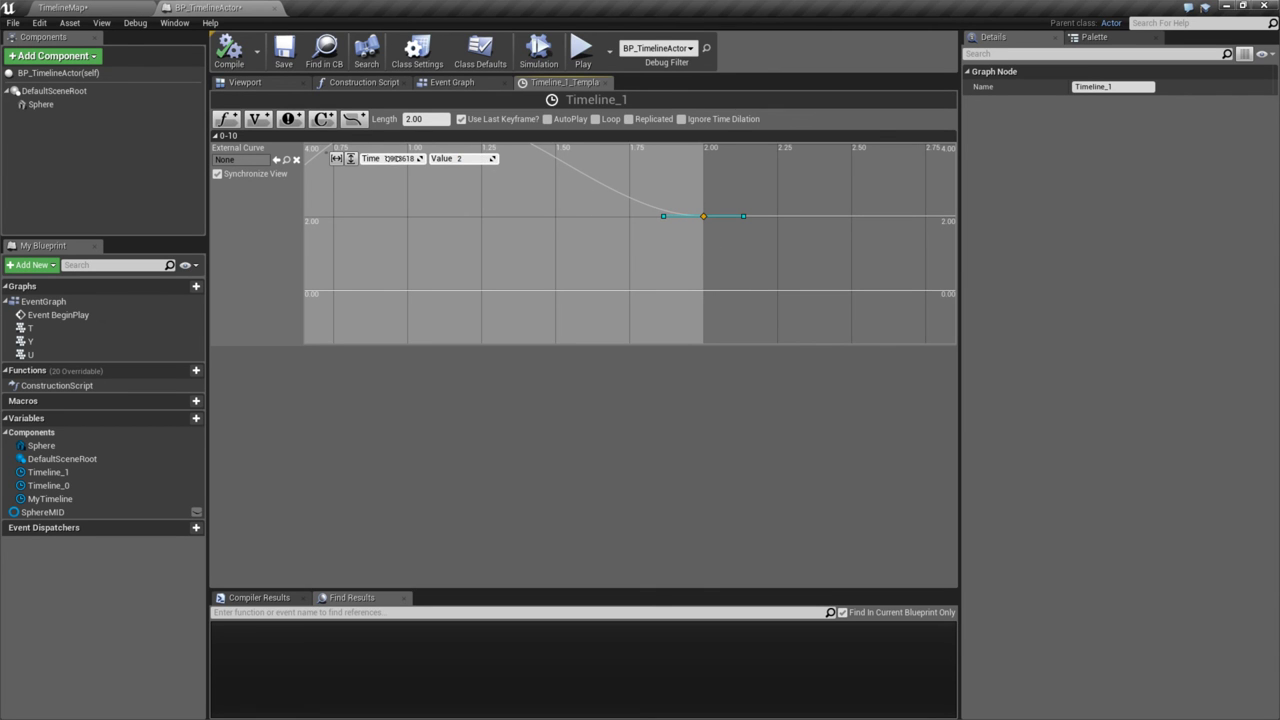
left_click(581, 50)
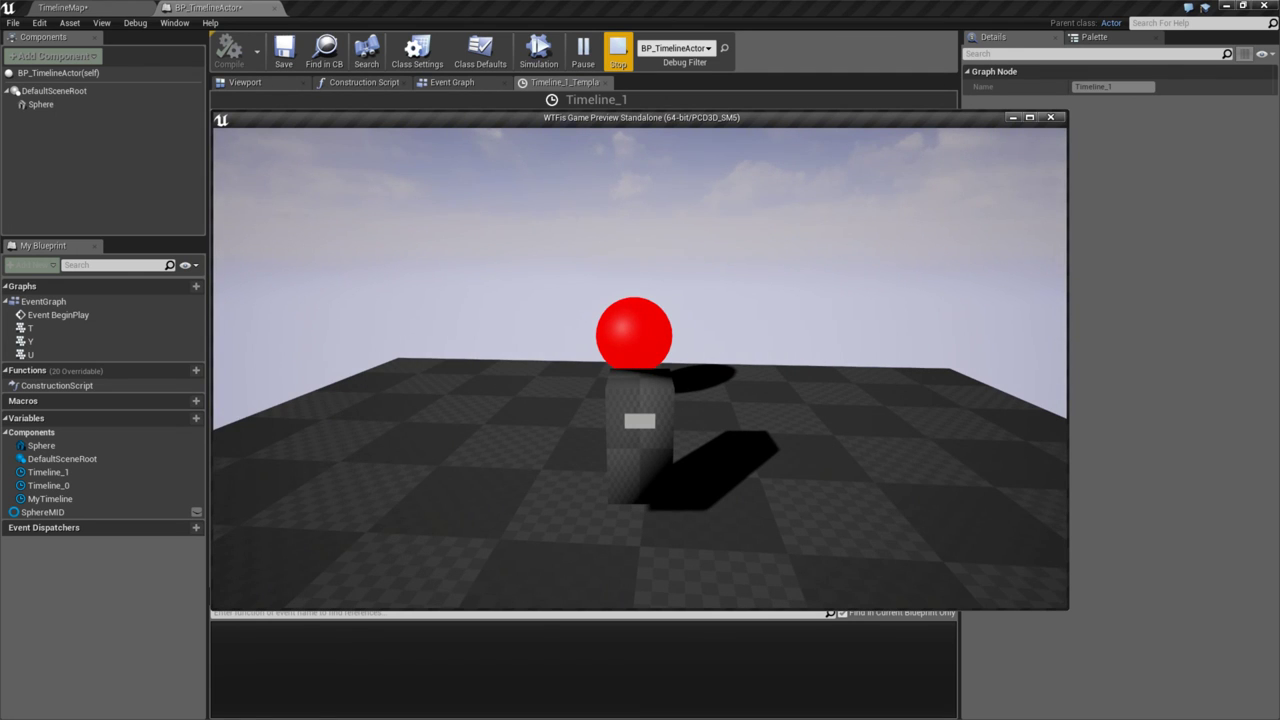
key("Escape")
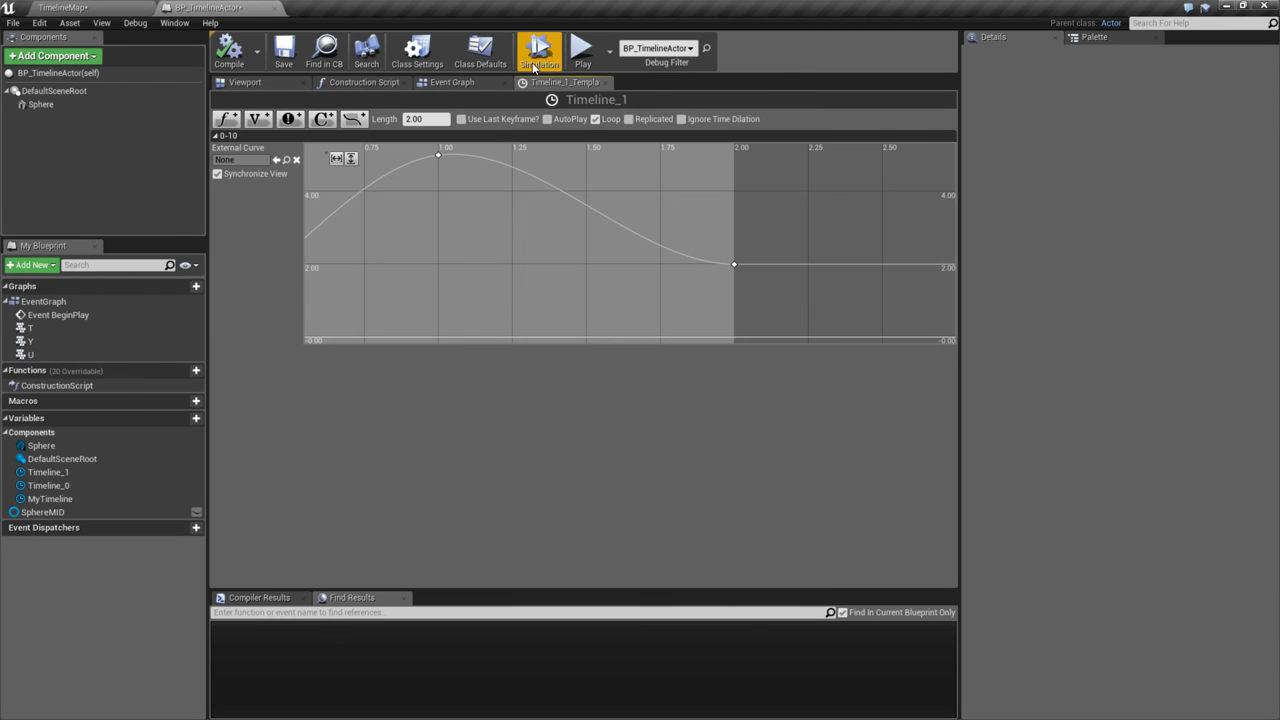
- Play-test the looping Timeline_1 repeatedly, comparing playback with Use Last Keyframe disabled and enabled
left_click(581, 48)
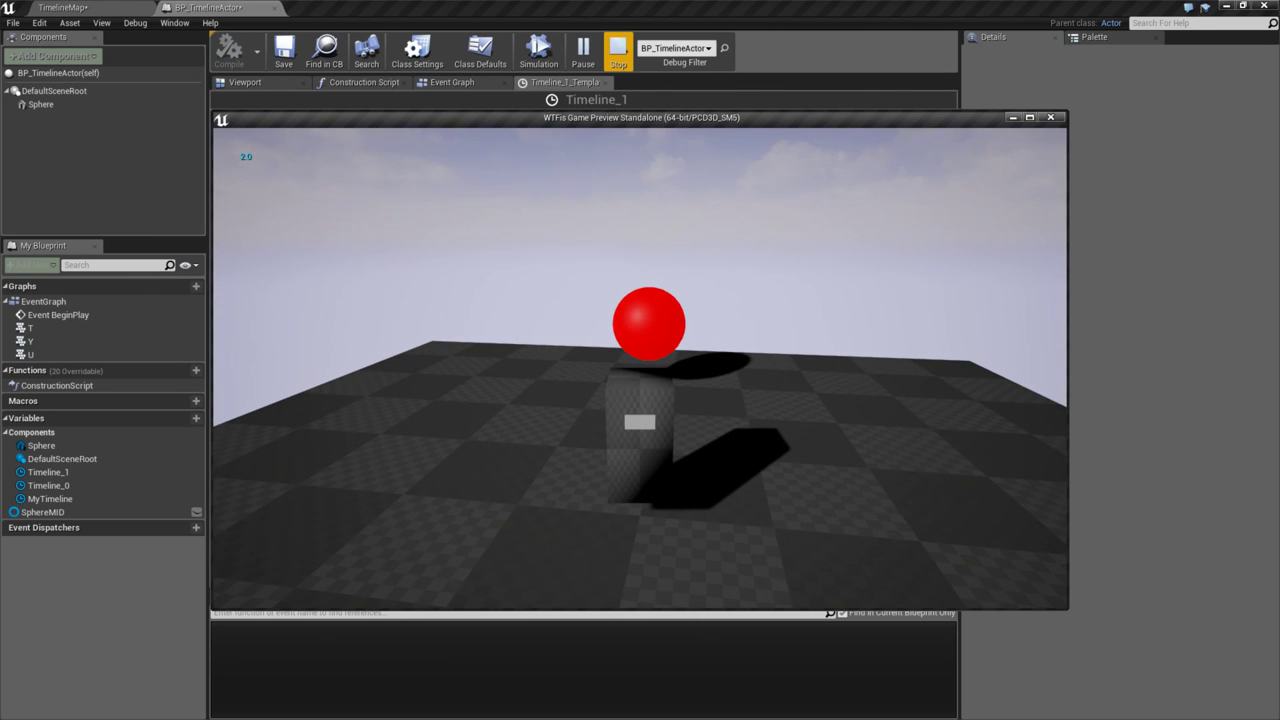
key("Escape")
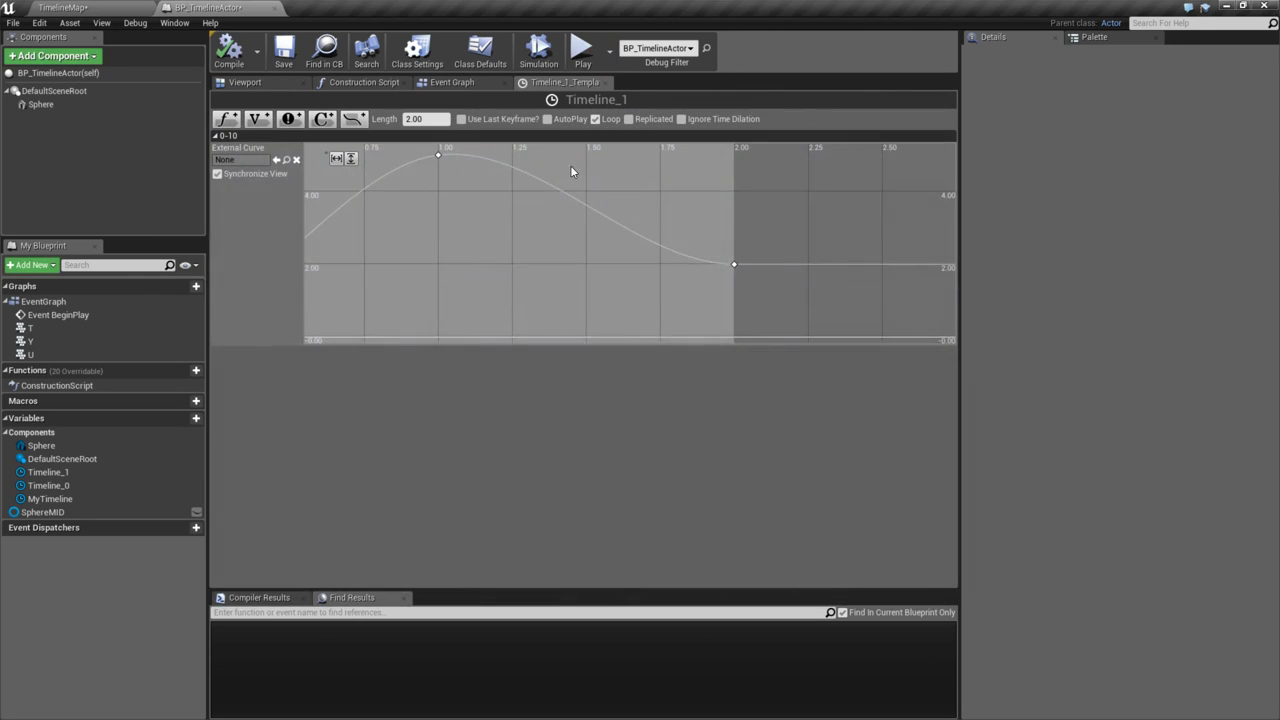
left_click(581, 50)
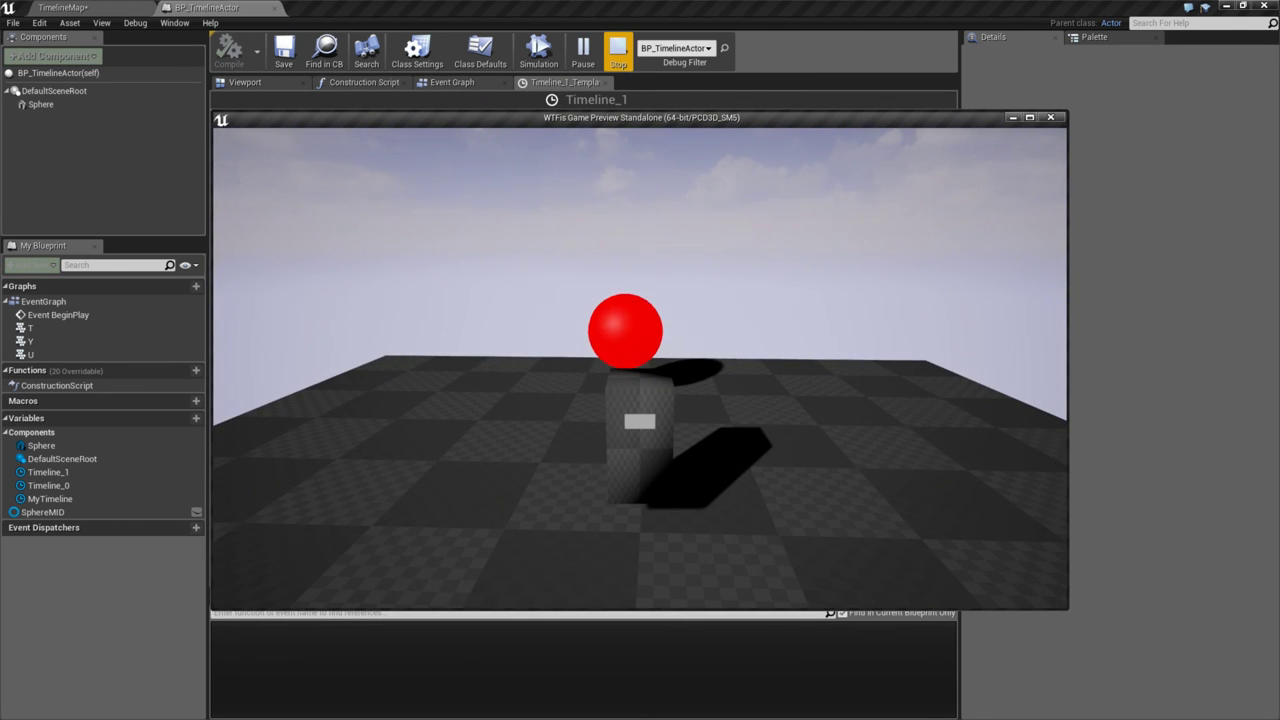
key("Escape")
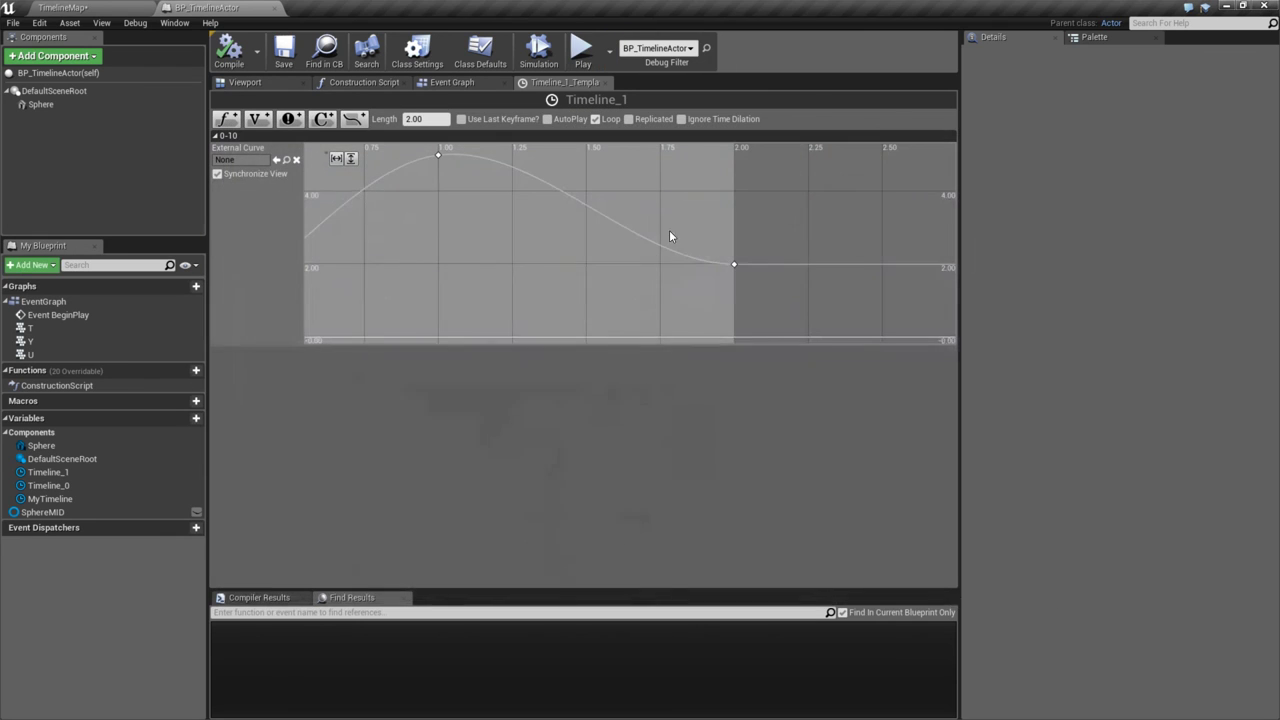
left_click(581, 48)
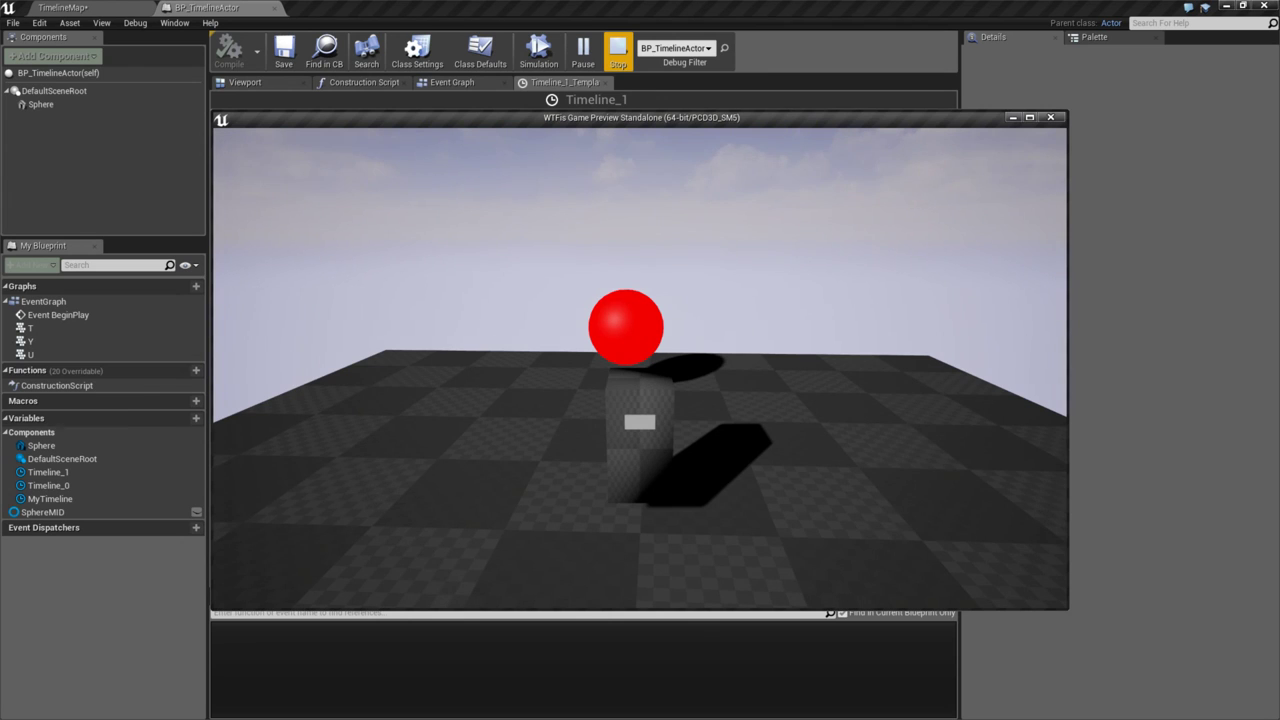
key("Escape")
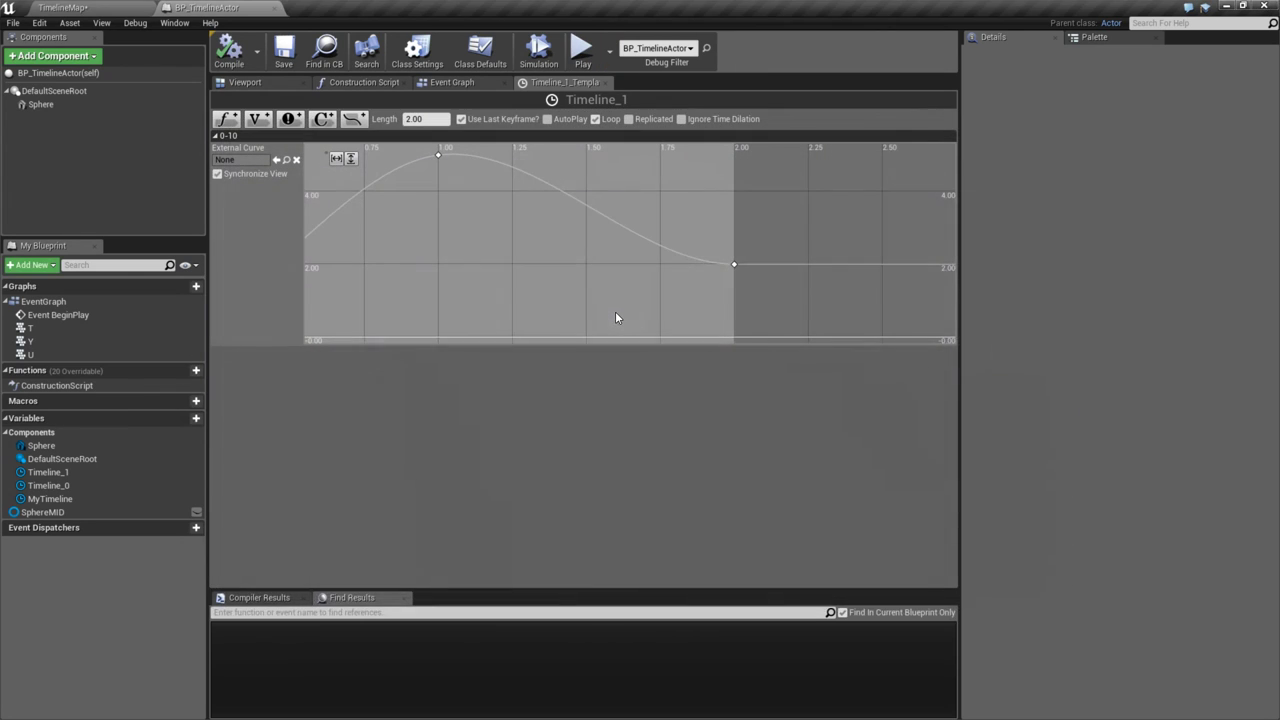
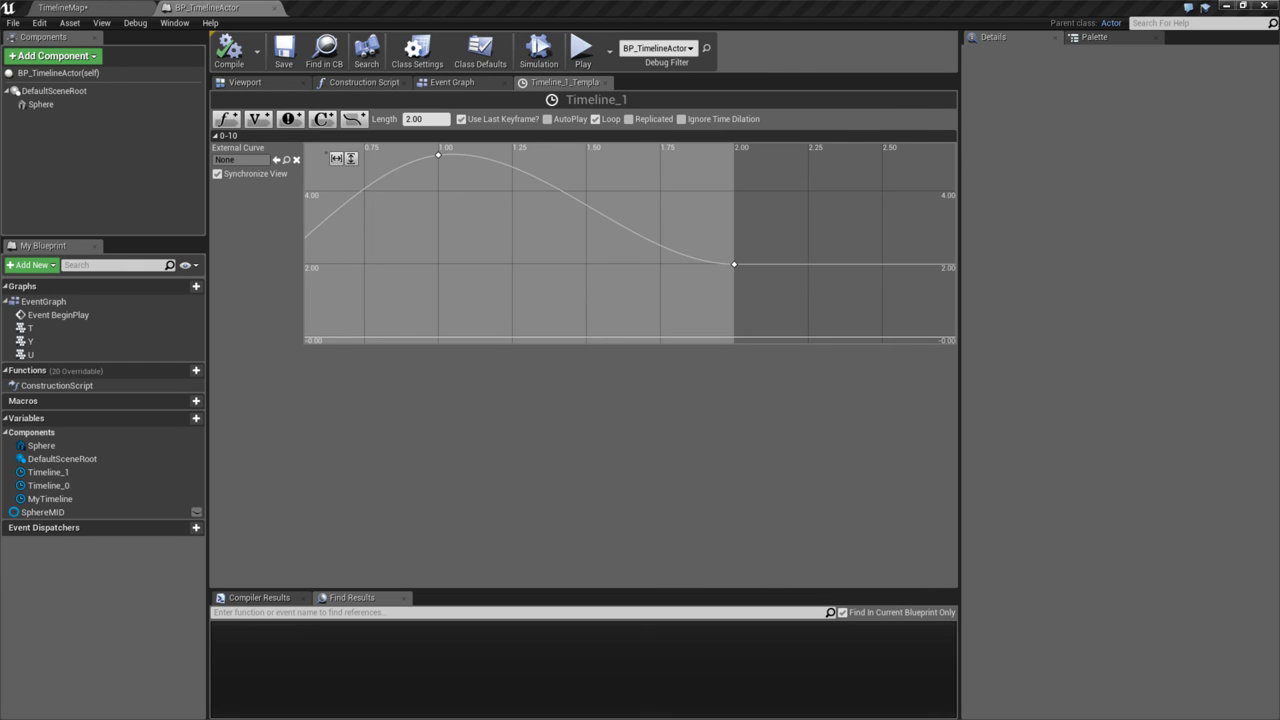
- Set the last keyframe of the 0-10 curve in Timeline_1 to a value of 0
left_click(735, 265)
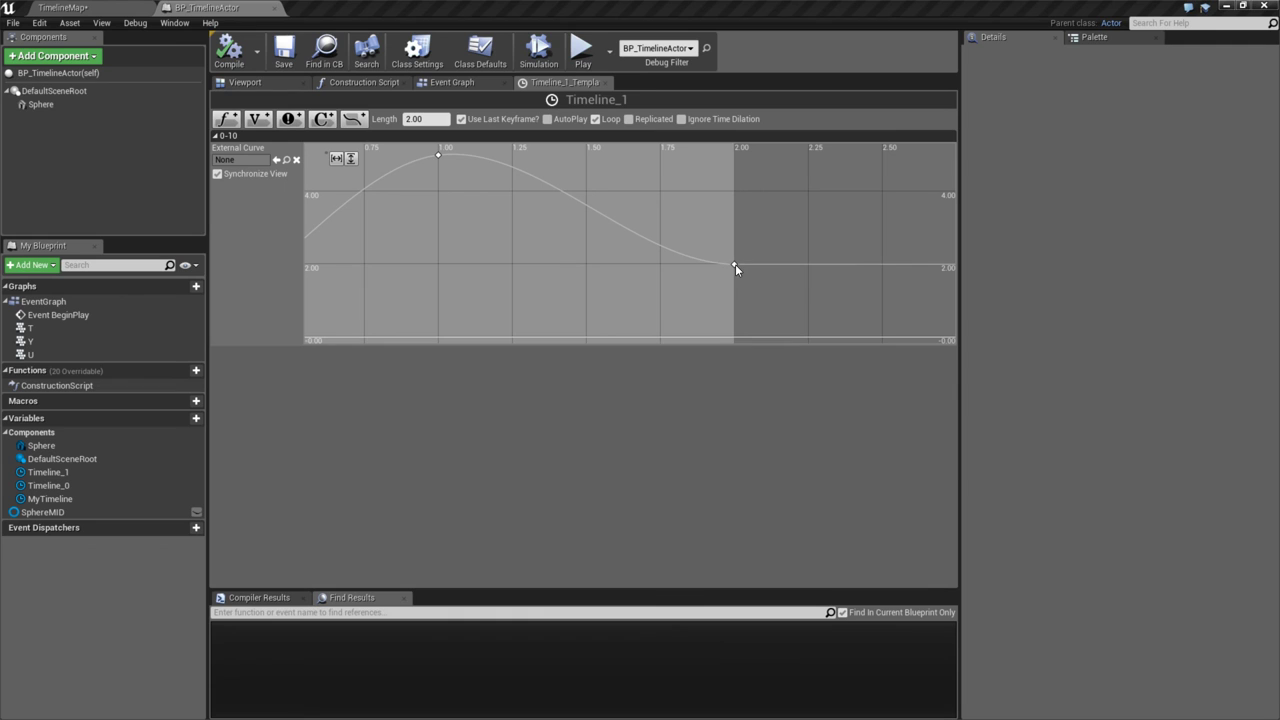
right_click_drag(731, 270, 707, 247)
scroll(755, 284, "down", 2)
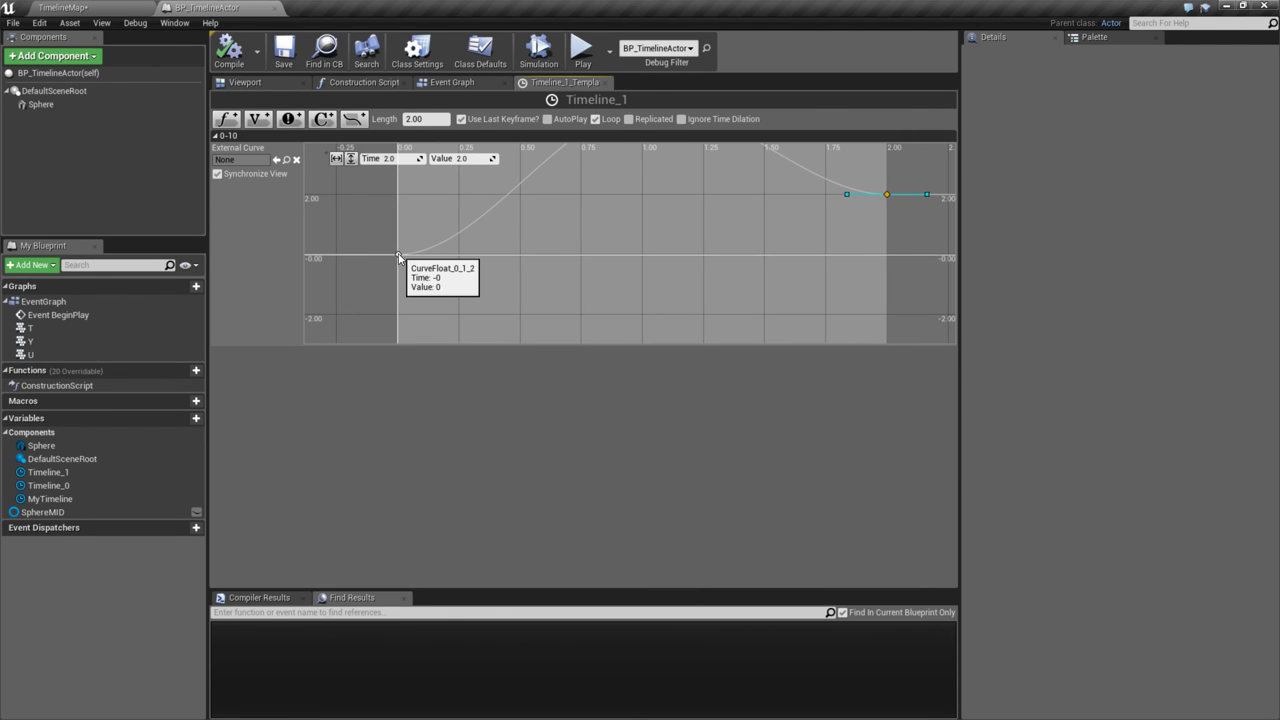
right_click_drag(810, 223, 634, 272)
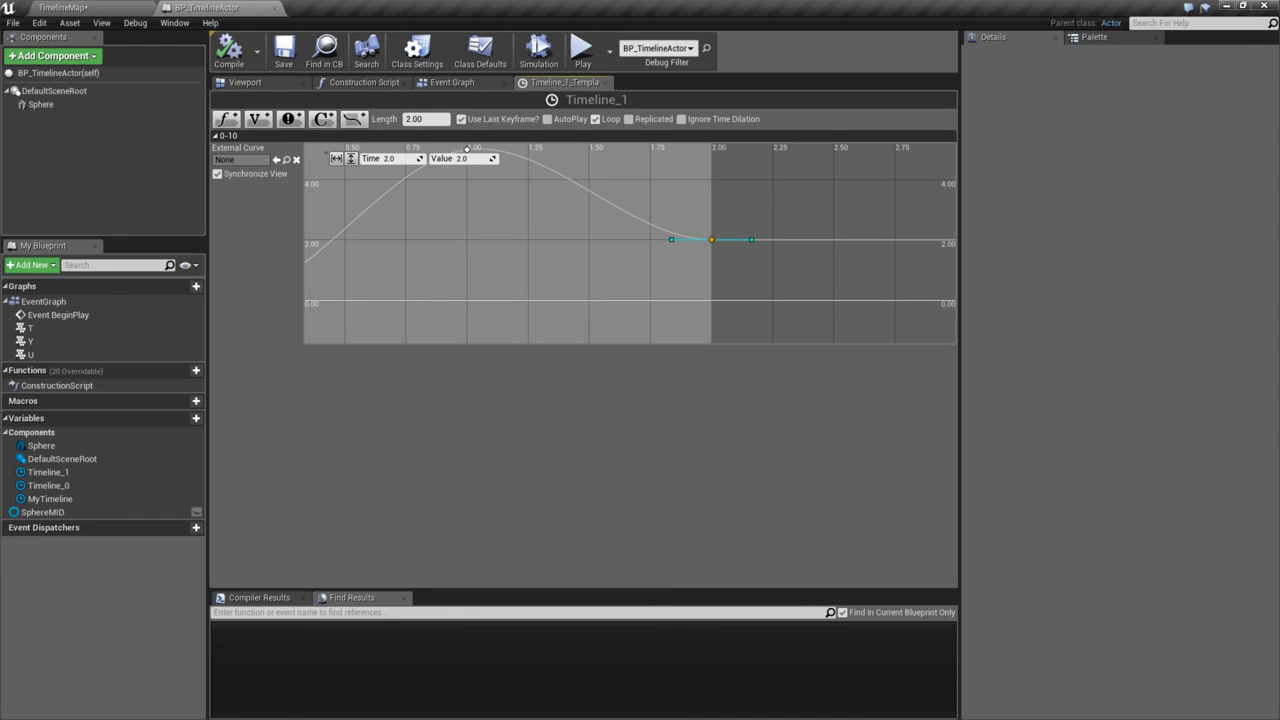
mouse_move(604, 418)
right_mouse_down()
mouse_move(603, 477)
mouse_move(603, 394)
right_mouse_up()
scroll(540, 280, "up", 1)
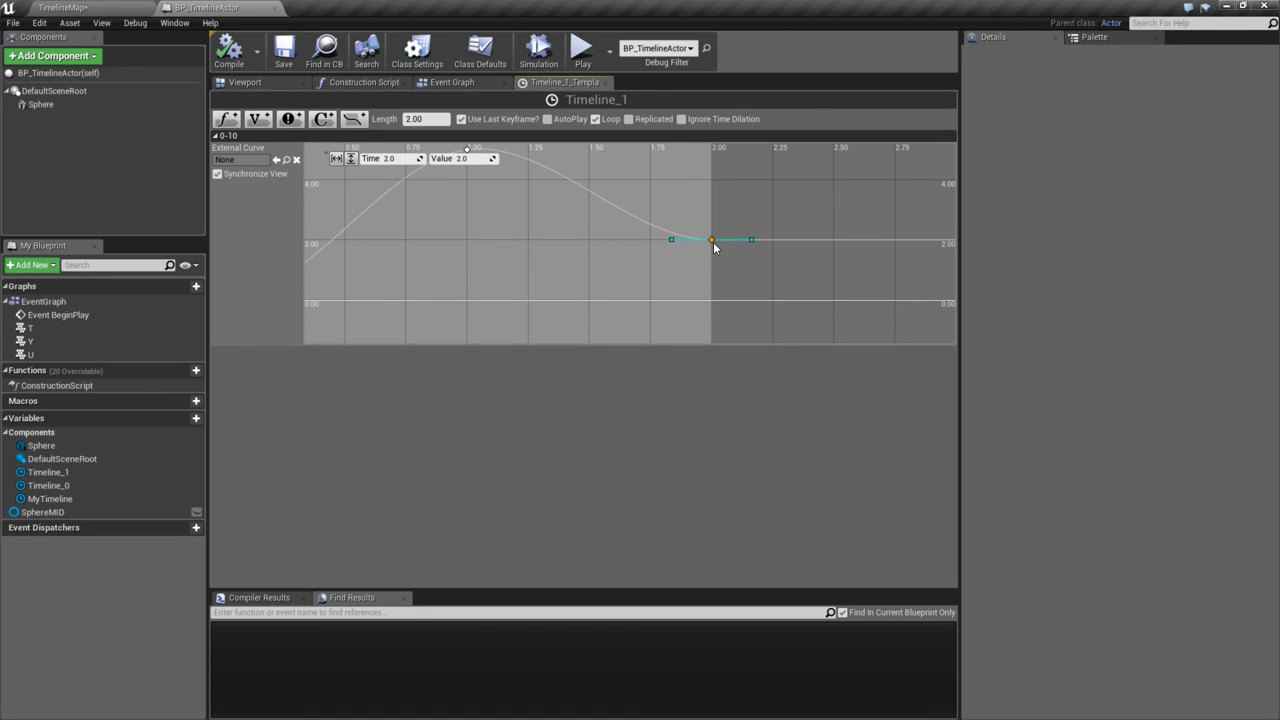
mouse_move(712, 242)
scroll(508, 288, "down", 1)
right_click_drag(508, 288, 587, 277)
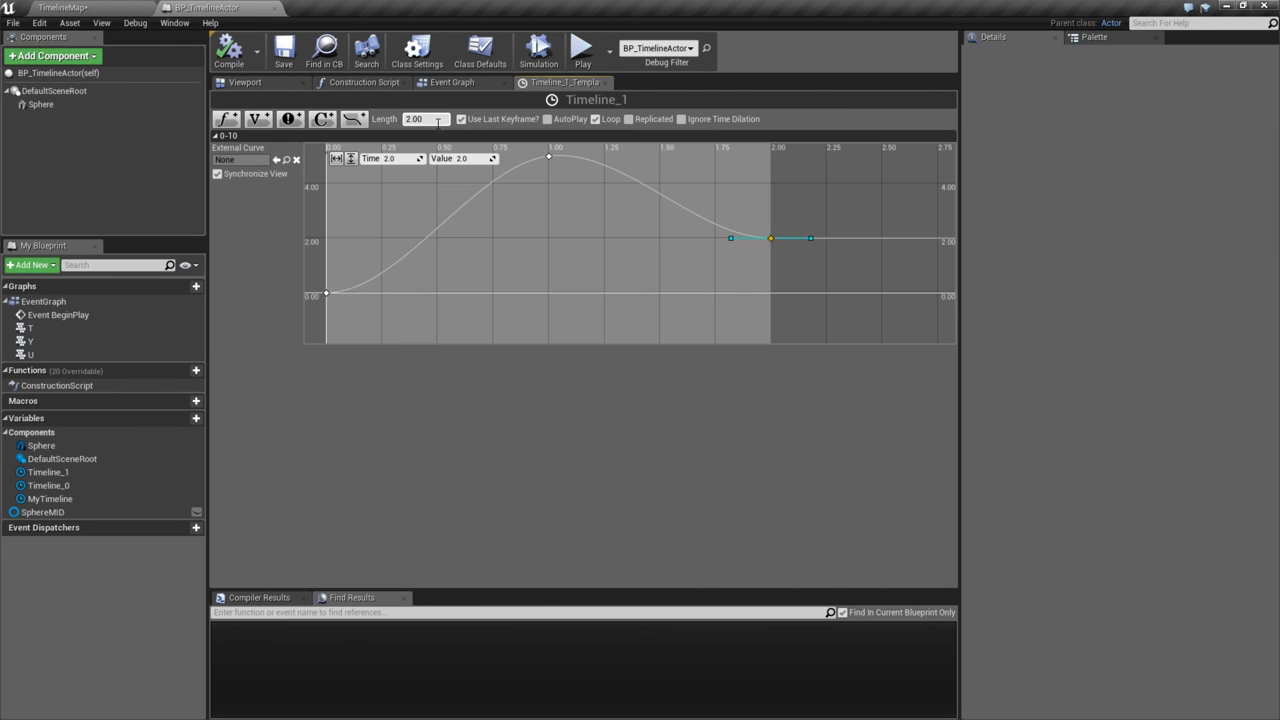
left_click(470, 159)
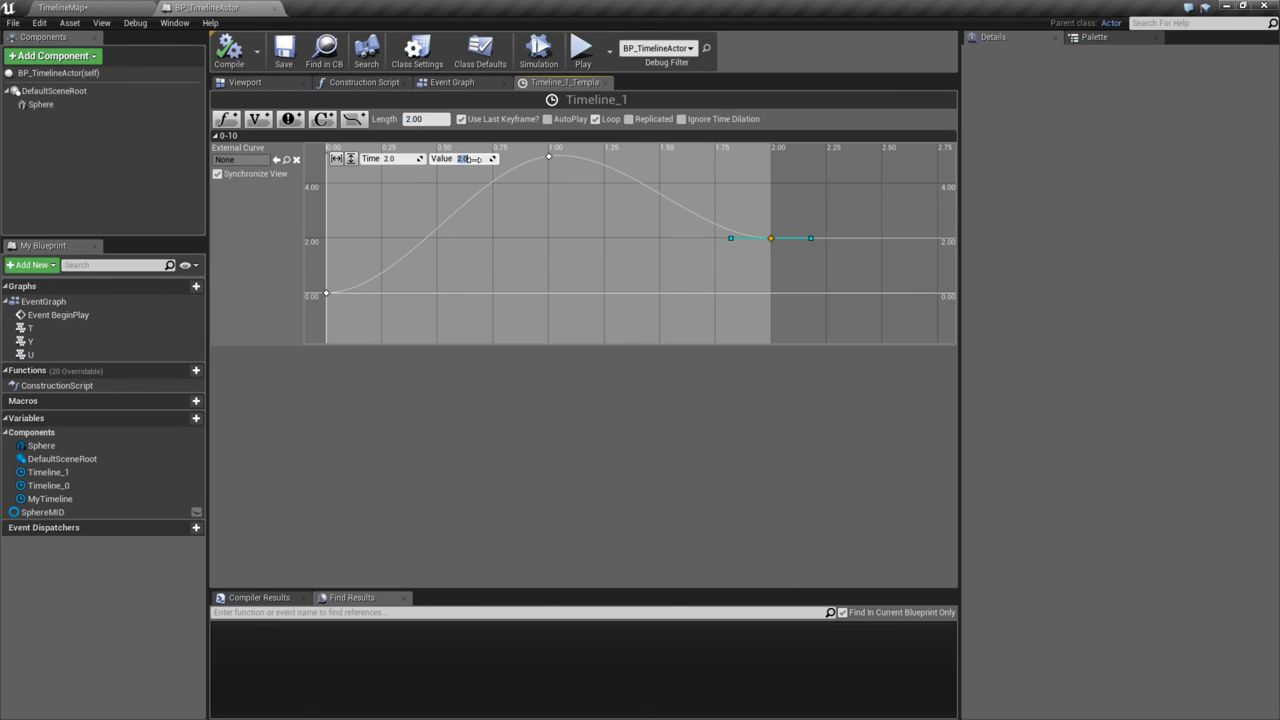
type("0")
key("Return")
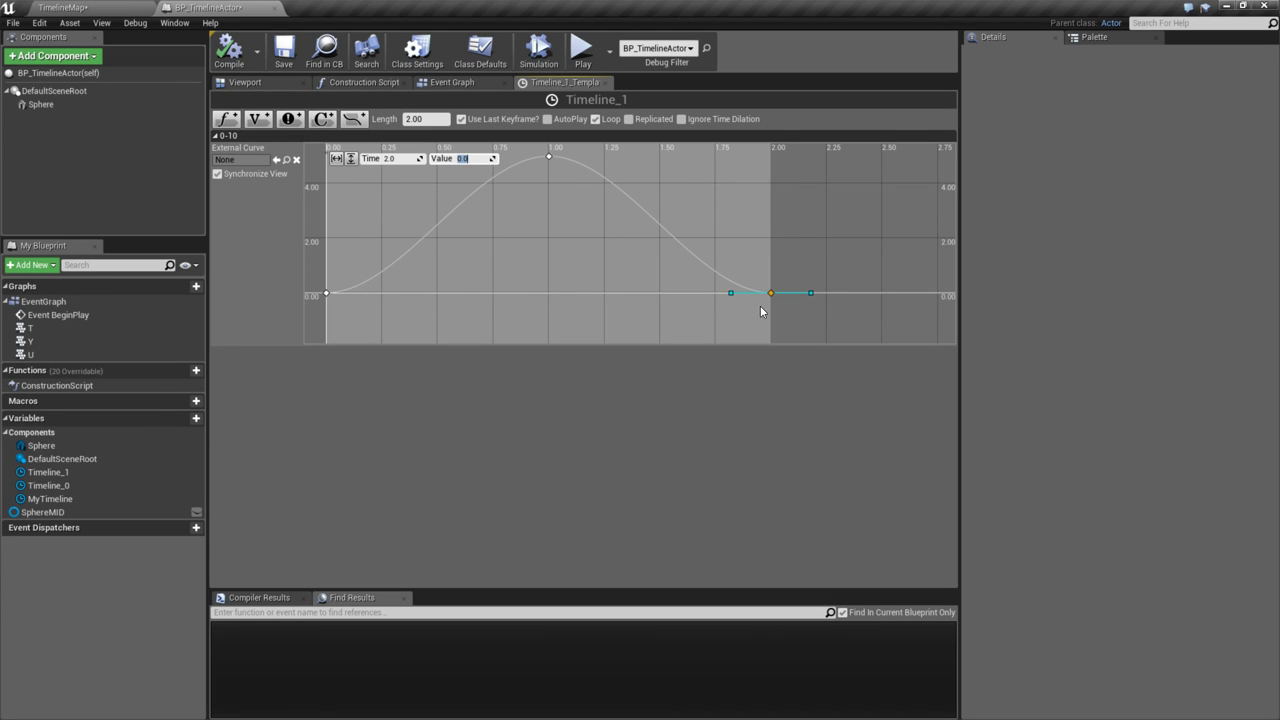
- Disable Use Last Keyframe on Timeline_1
mouse_move(772, 295)
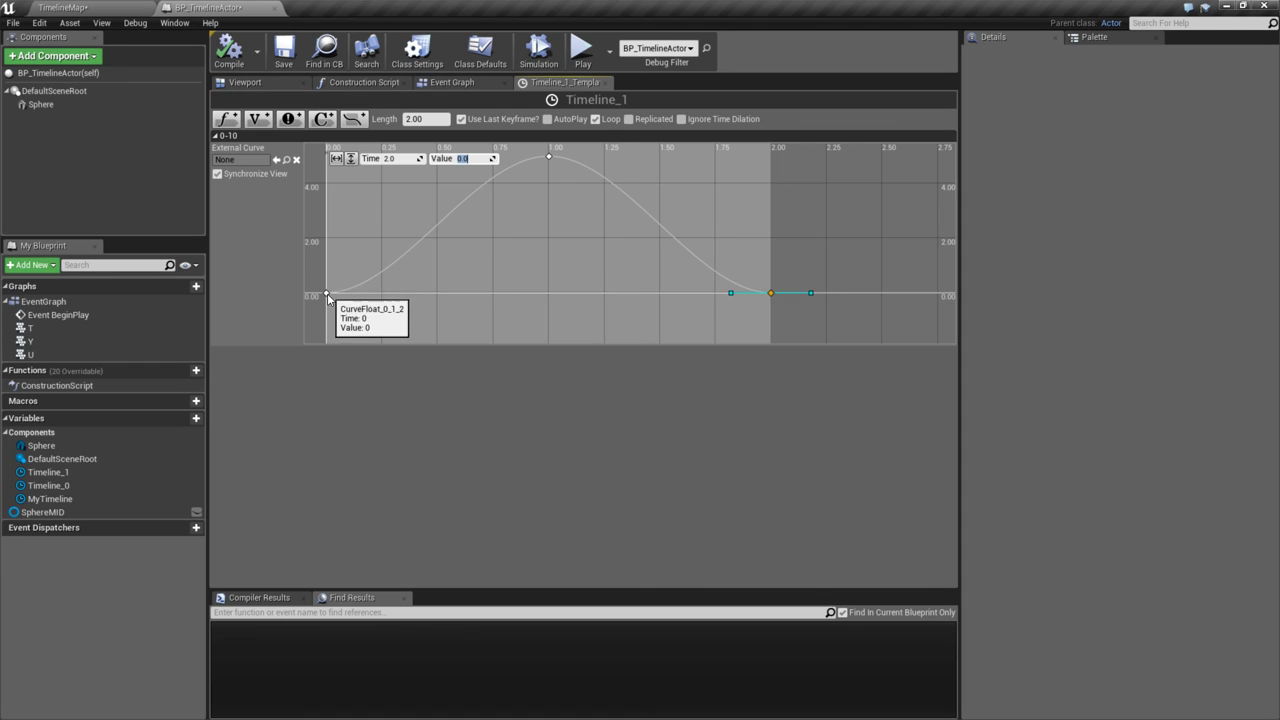
mouse_move(728, 293)
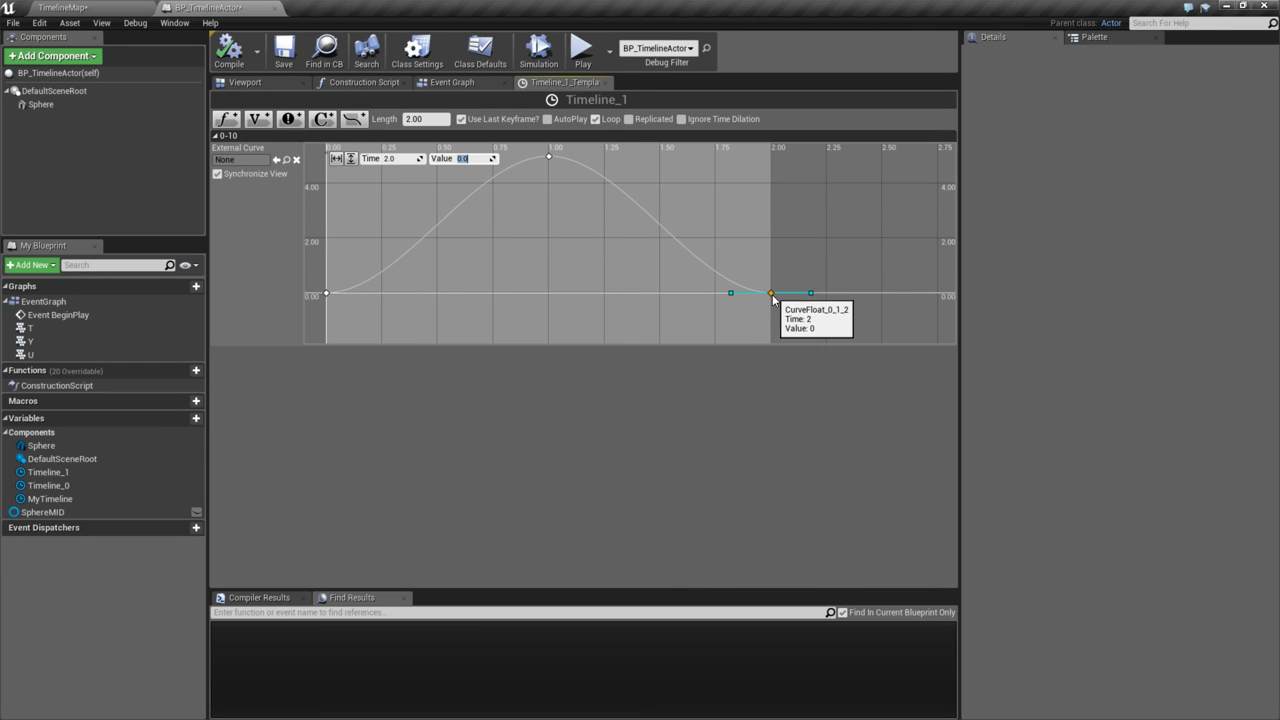
left_click(460, 120)
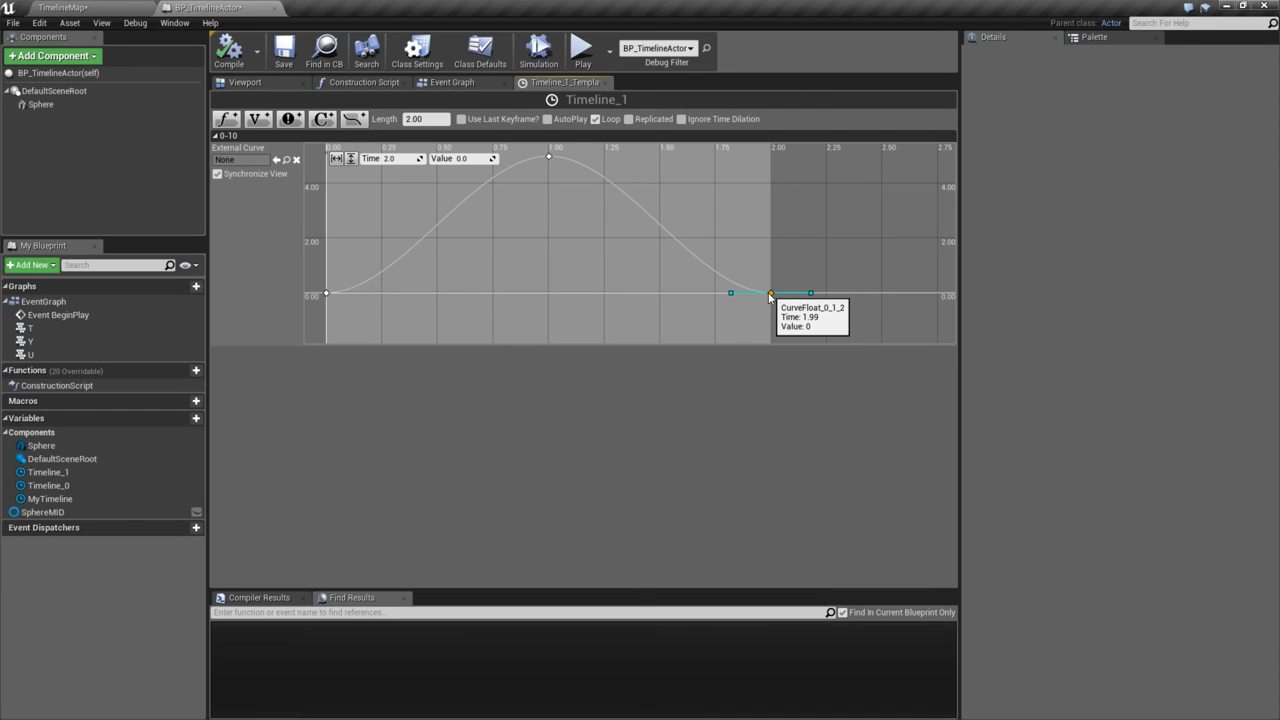
- Tilt the tangent of the 0-10 curve's last keyframe slightly downward and play-test the level
scroll(768, 300, "up", 3)
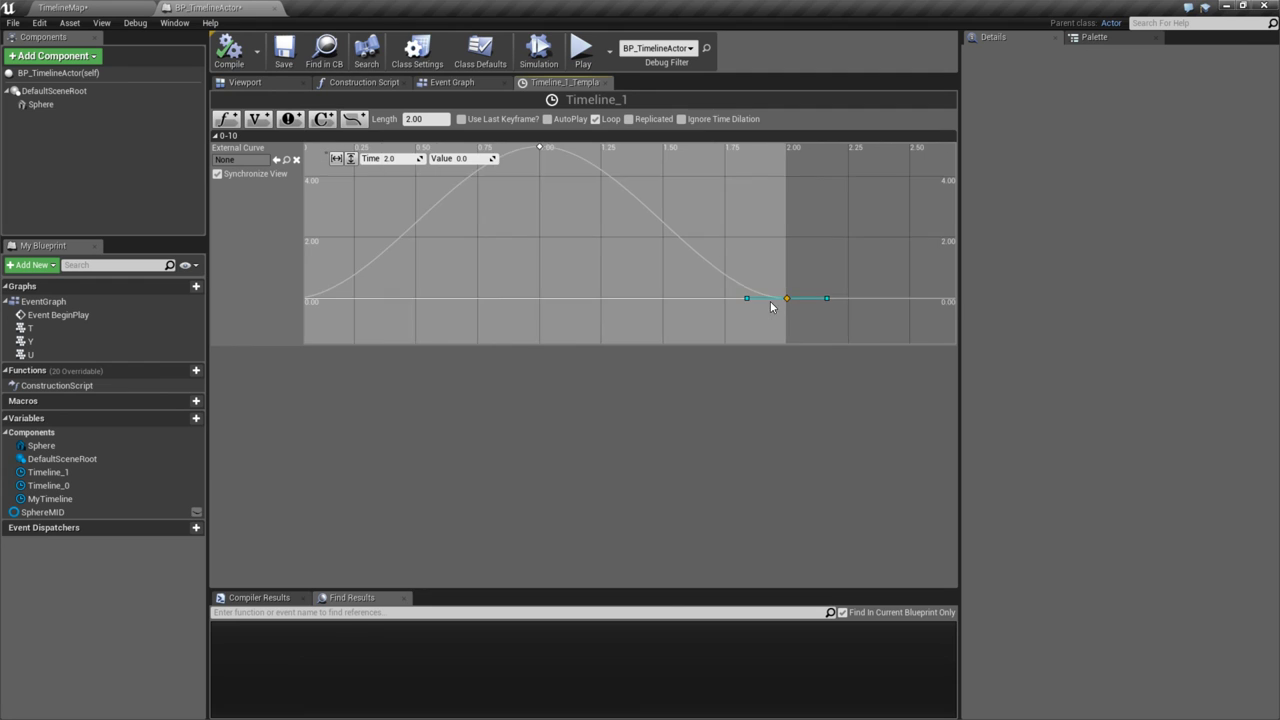
scroll(788, 304, "up", 4)
right_click_drag(811, 317, 646, 252)
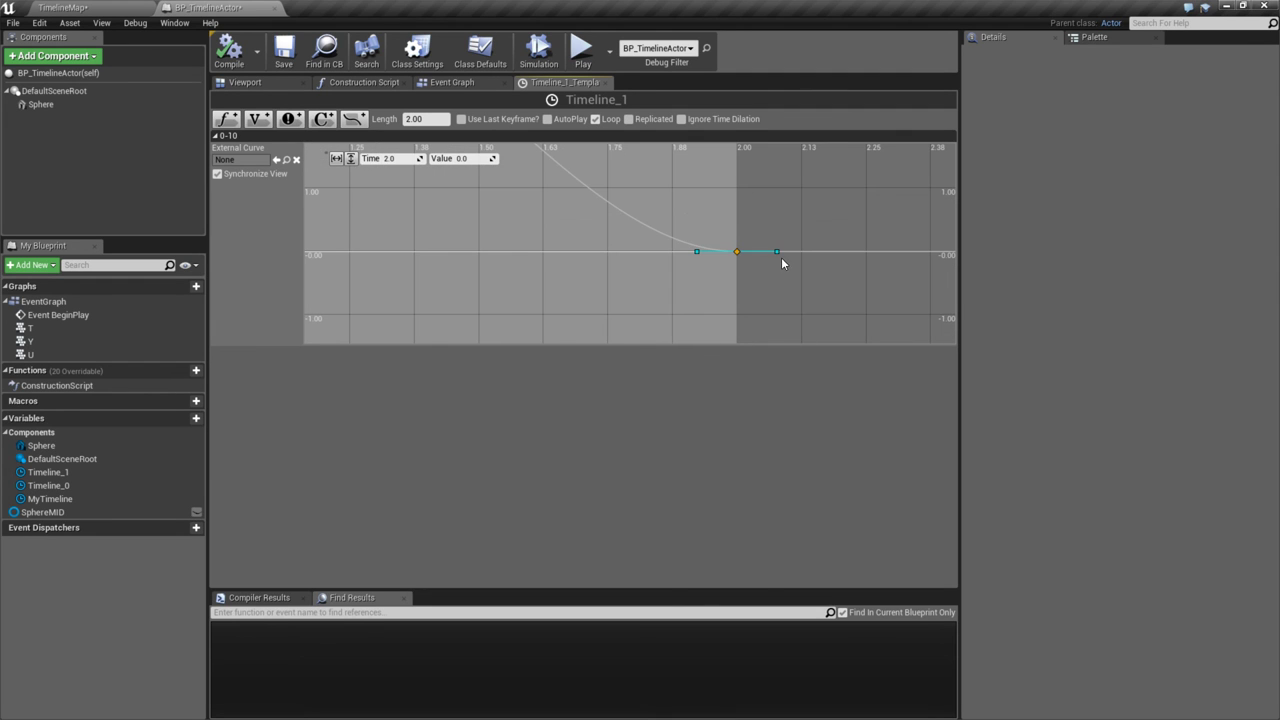
left_click_drag(779, 252, 738, 254)
right_click_drag(697, 286, 806, 328)
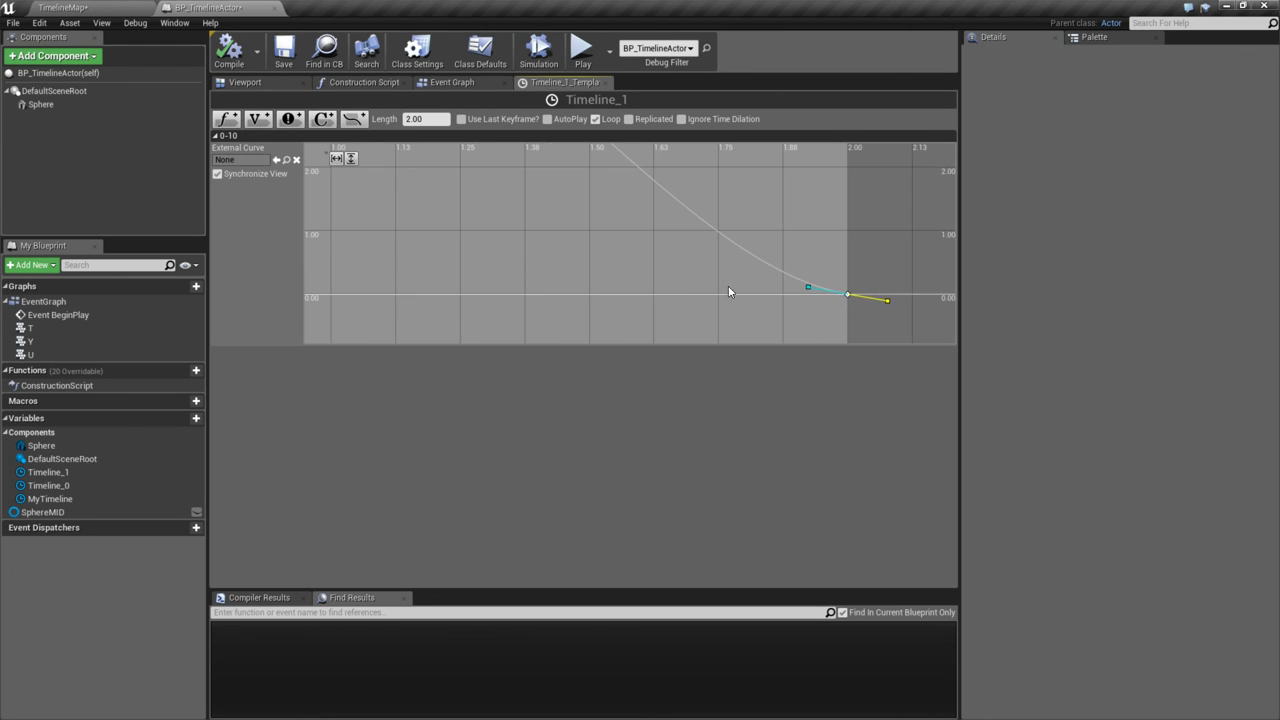
scroll(728, 285, "down", 2)
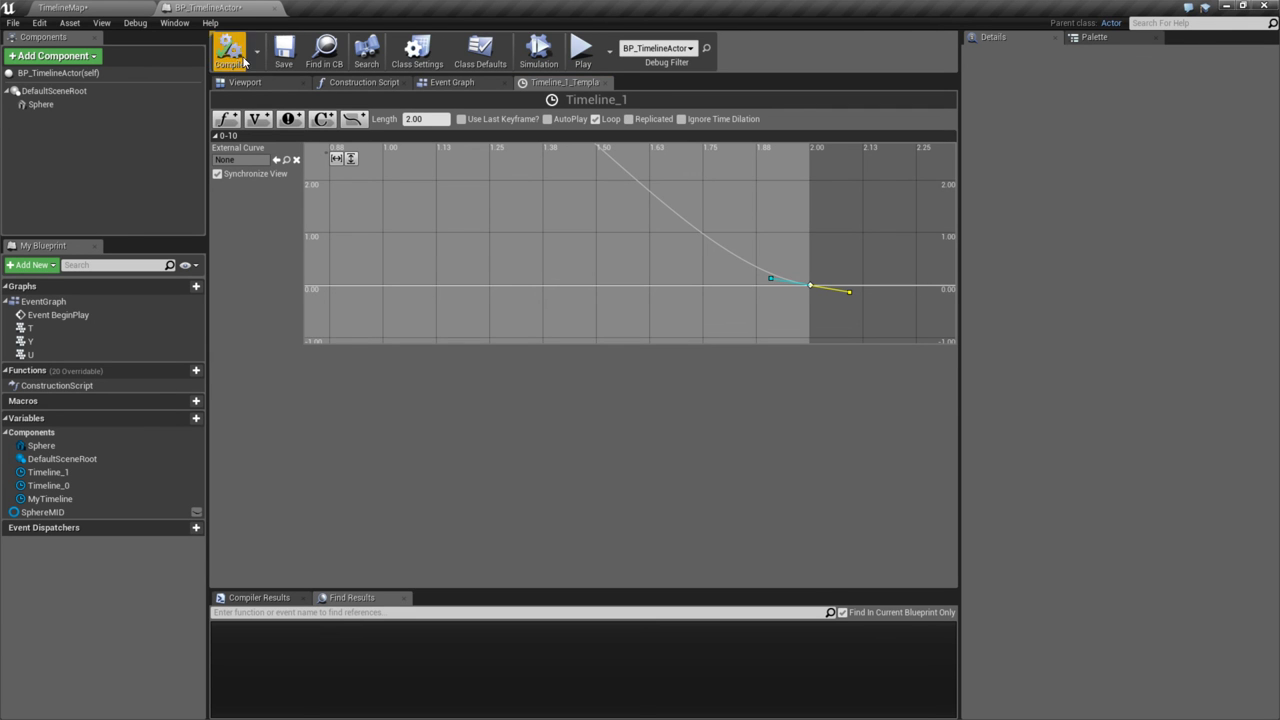
left_click(583, 50)
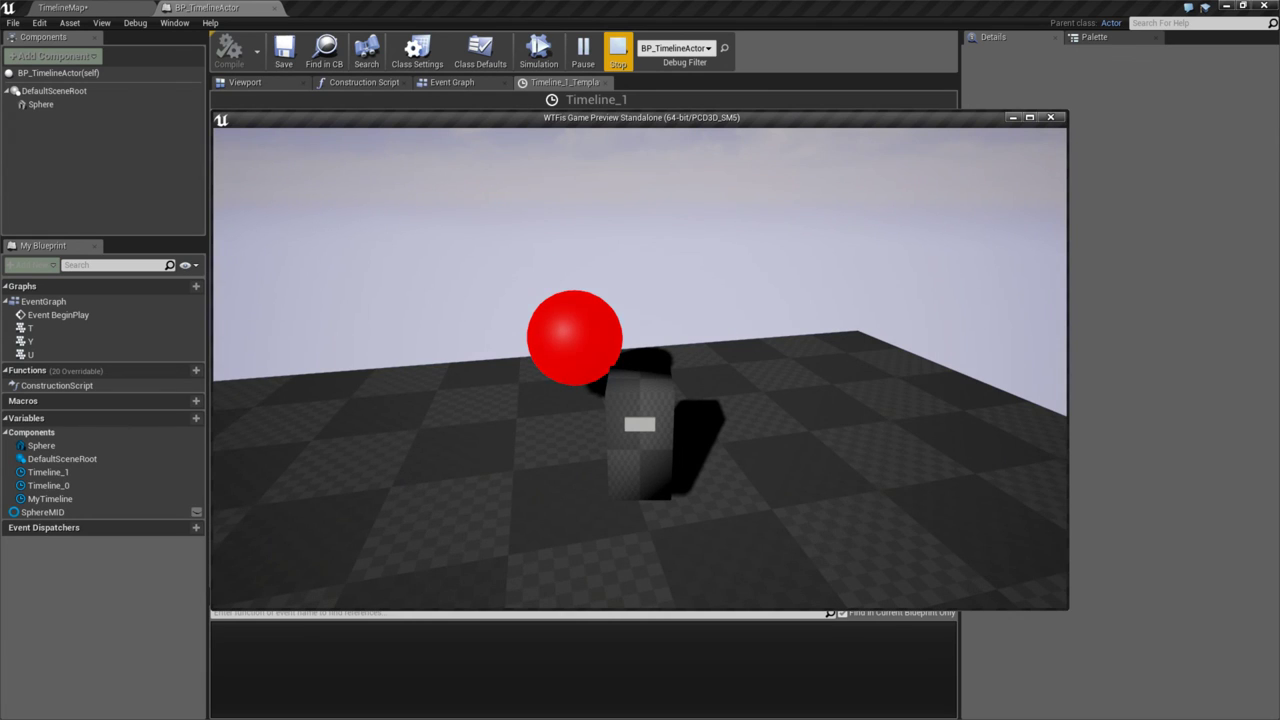
key("Escape")
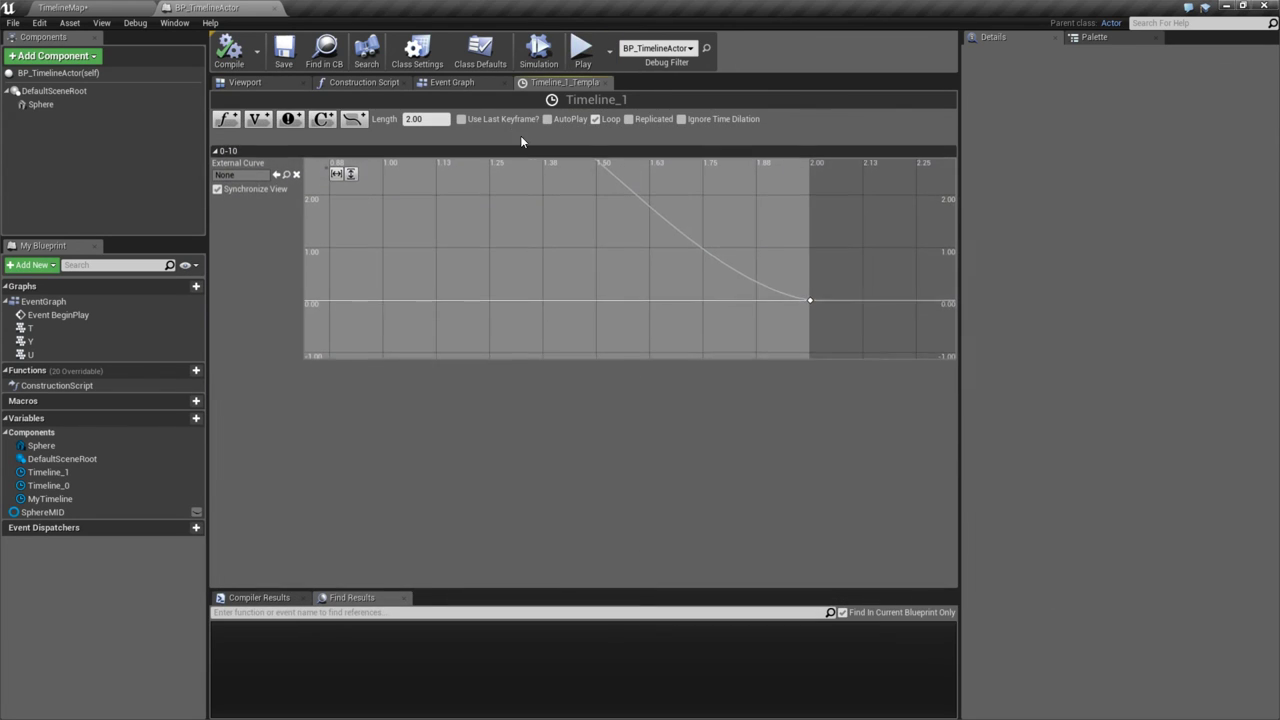
- Disable Loop on Timeline_1, then compile and save the blueprint
left_click(596, 119)
left_click(229, 51)
left_click(284, 51)
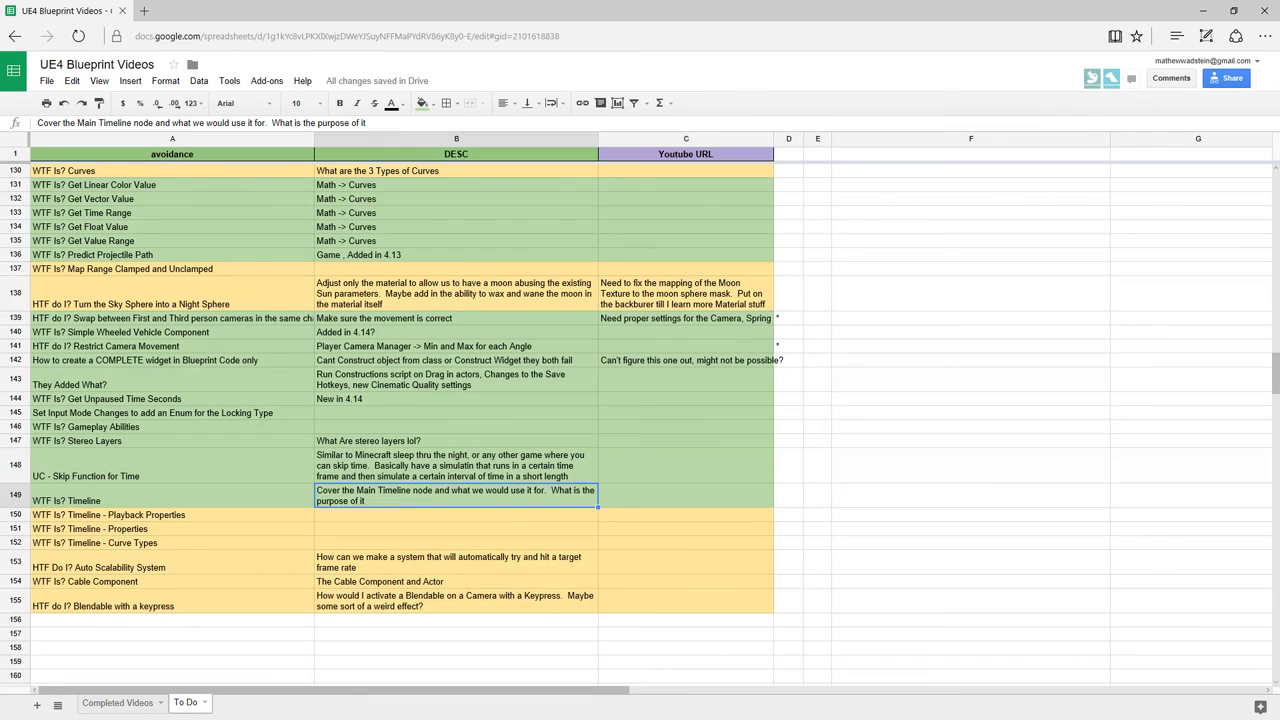
- In the UE4 Blueprint Videos Google Sheet, enter an asterisk in cells D149 to D151 beside the Timeline video rows
left_click(783, 516)
key("Up")
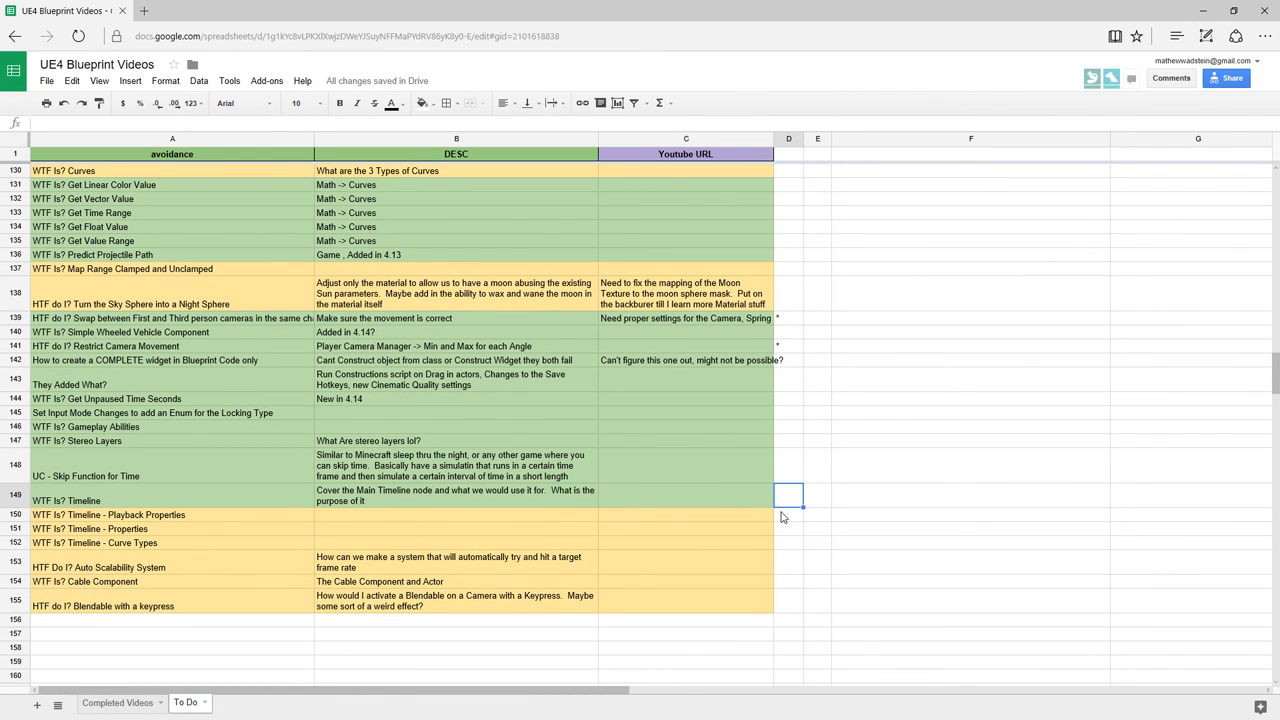
type("*")
key("Return")
type("*")
key("Return")
type("*")
key("Return")
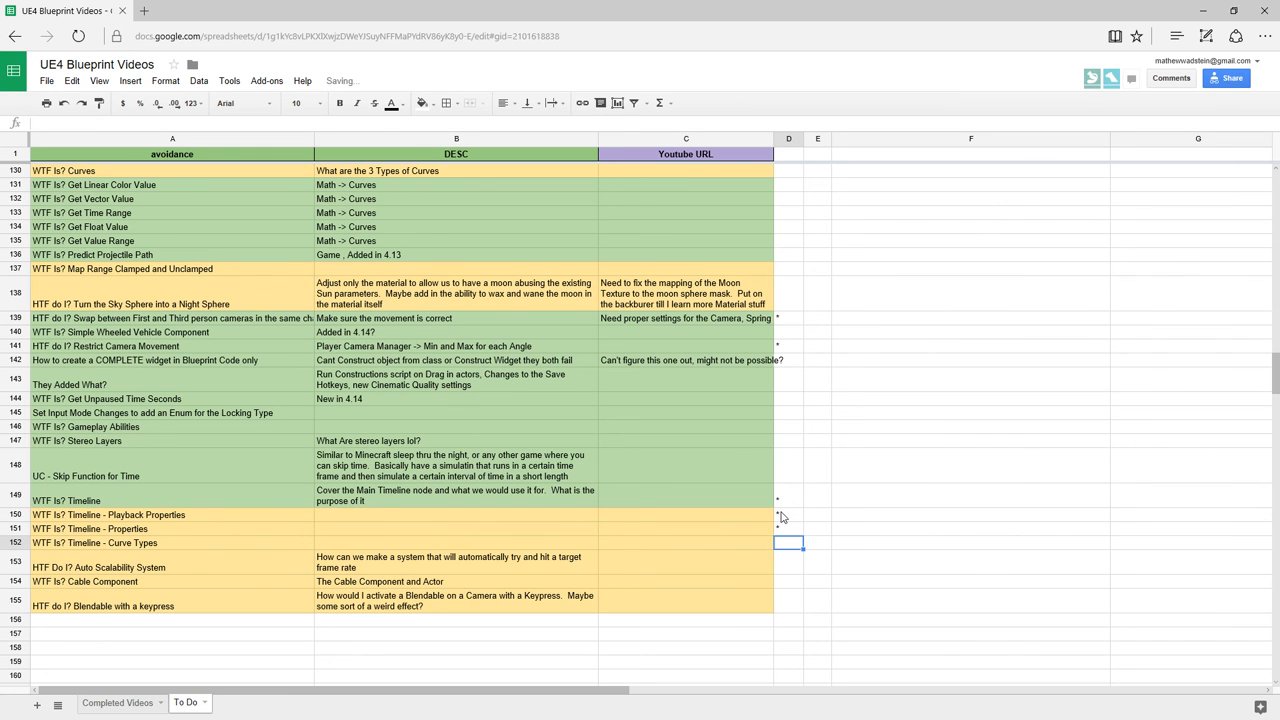
- Switch back to Unreal Editor and close the Timeline_1 editor to return to the Timeline_1 network in the event graph
key("alt+Tab")
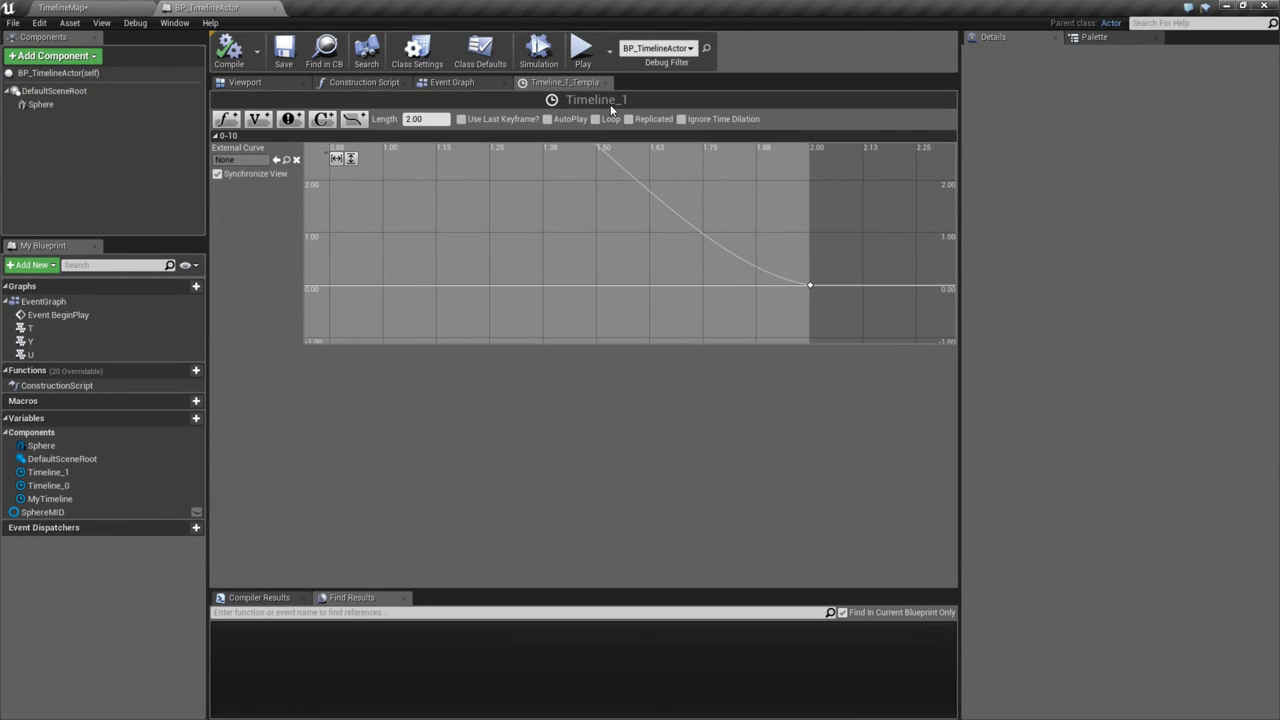
left_click(606, 83)
scroll(566, 312, "down", 6)
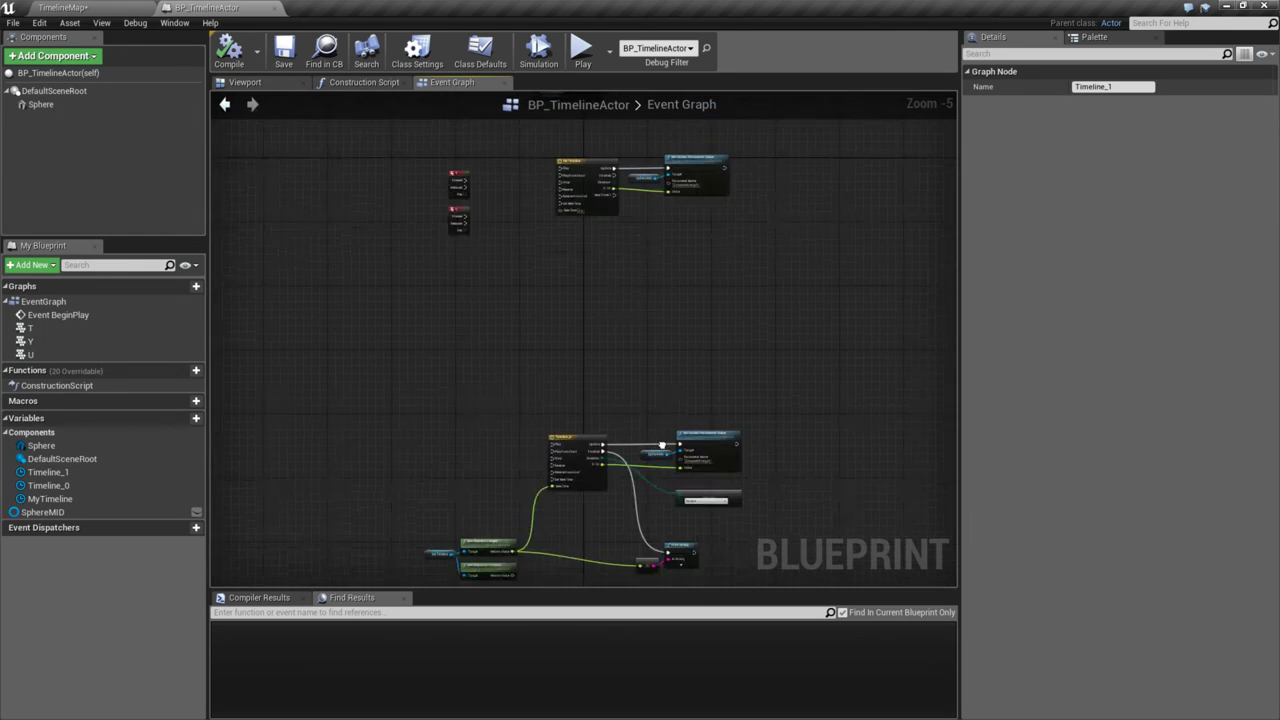
right_click_drag(646, 380, 488, 244)
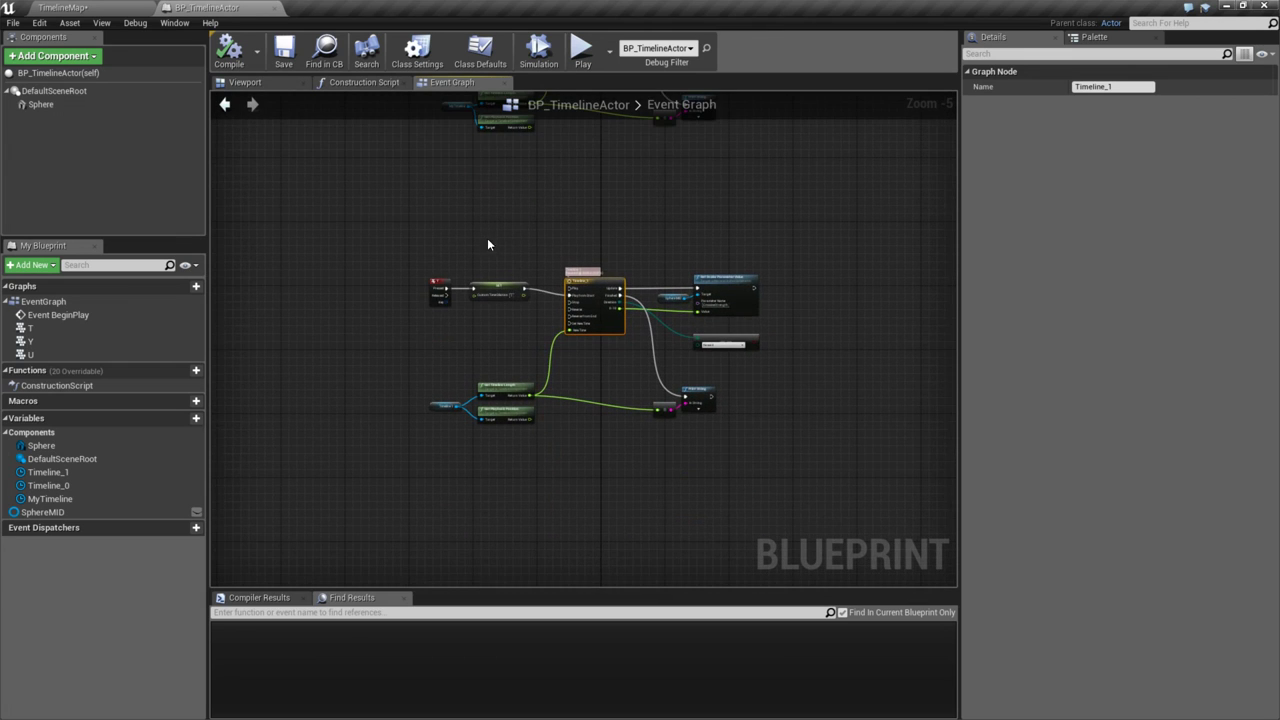
- Copy the Timeline_1, Sphere MID and Set Scalar Parameter Value nodes and paste them into empty space below the existing network
left_click(551, 255)
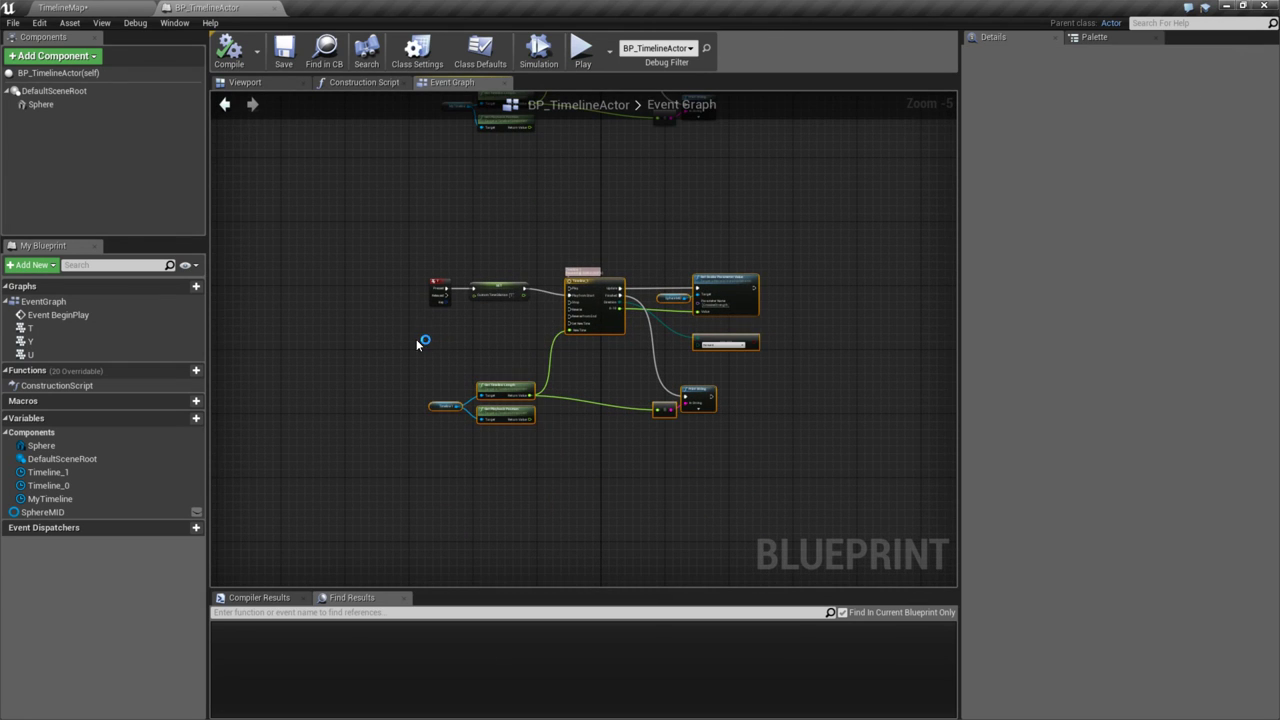
left_click(591, 299)
mouse_move(582, 512)
right_mouse_down()
mouse_move(578, 435)
mouse_move(603, 505)
right_mouse_up()
left_click_drag(586, 235, 708, 315)
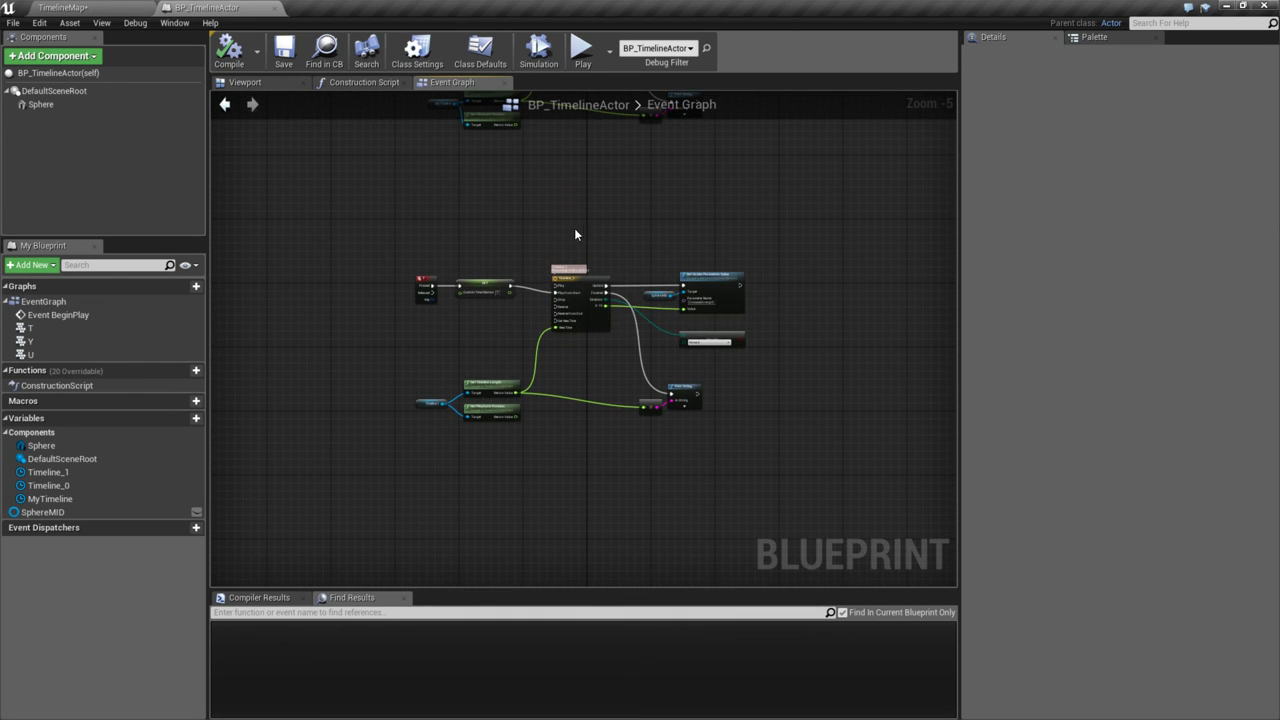
left_click_drag(575, 234, 707, 320)
right_click_drag(610, 524, 656, 296)
key("ctrl+v")
scroll(594, 358, "up", 5)
scroll(594, 358, "down", 5)
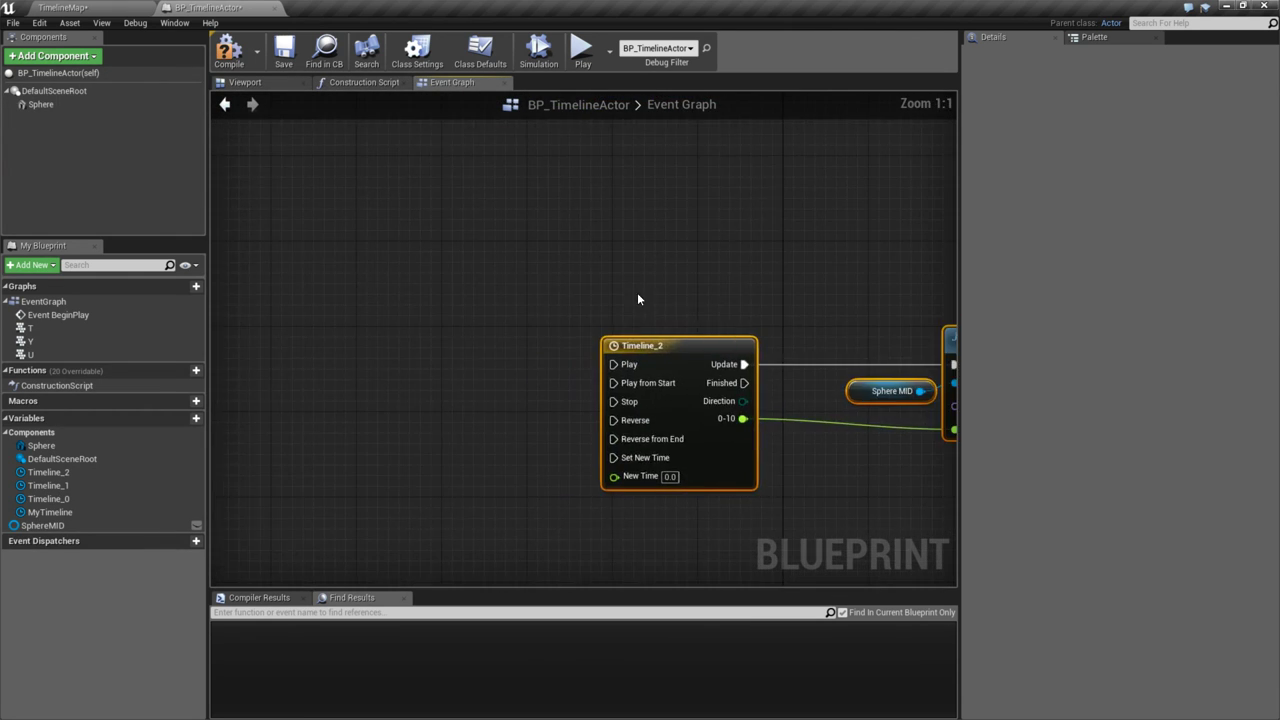
- Move the T key event beside Timeline_2 and connect its Pressed output to Play from Start
left_click(484, 213)
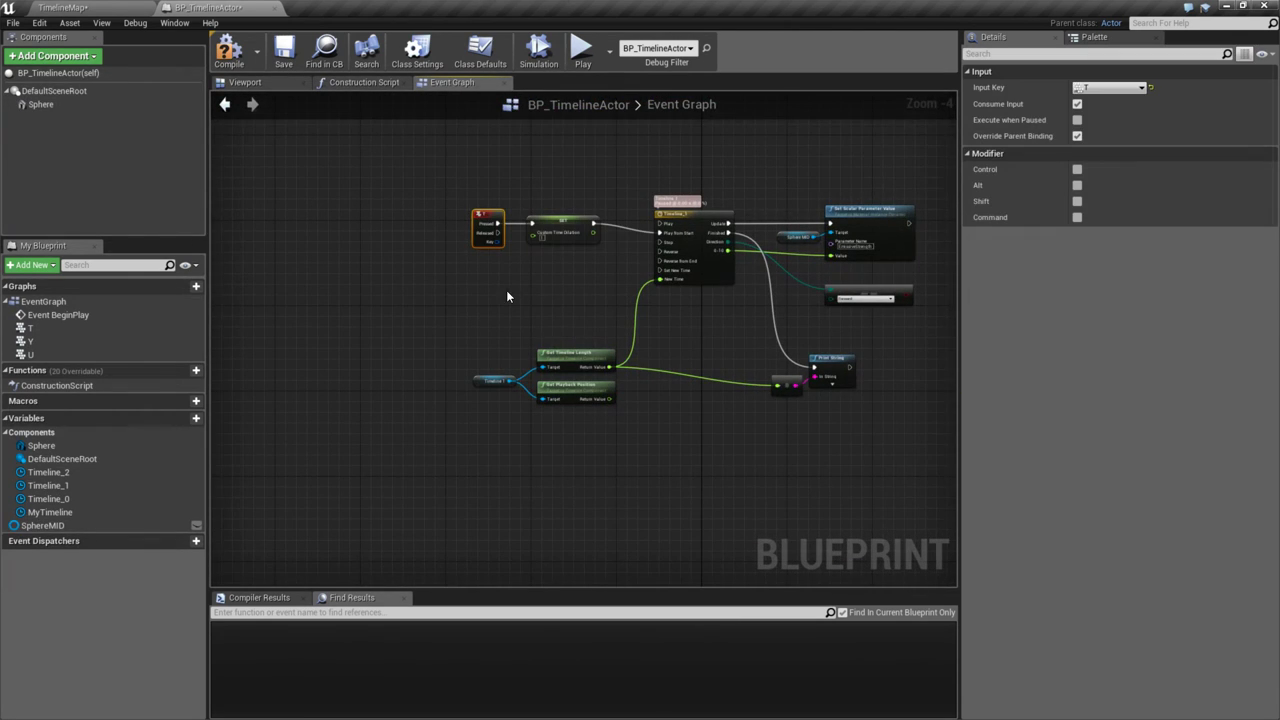
left_click_drag(493, 241, 508, 510)
right_click_drag(506, 508, 506, 284)
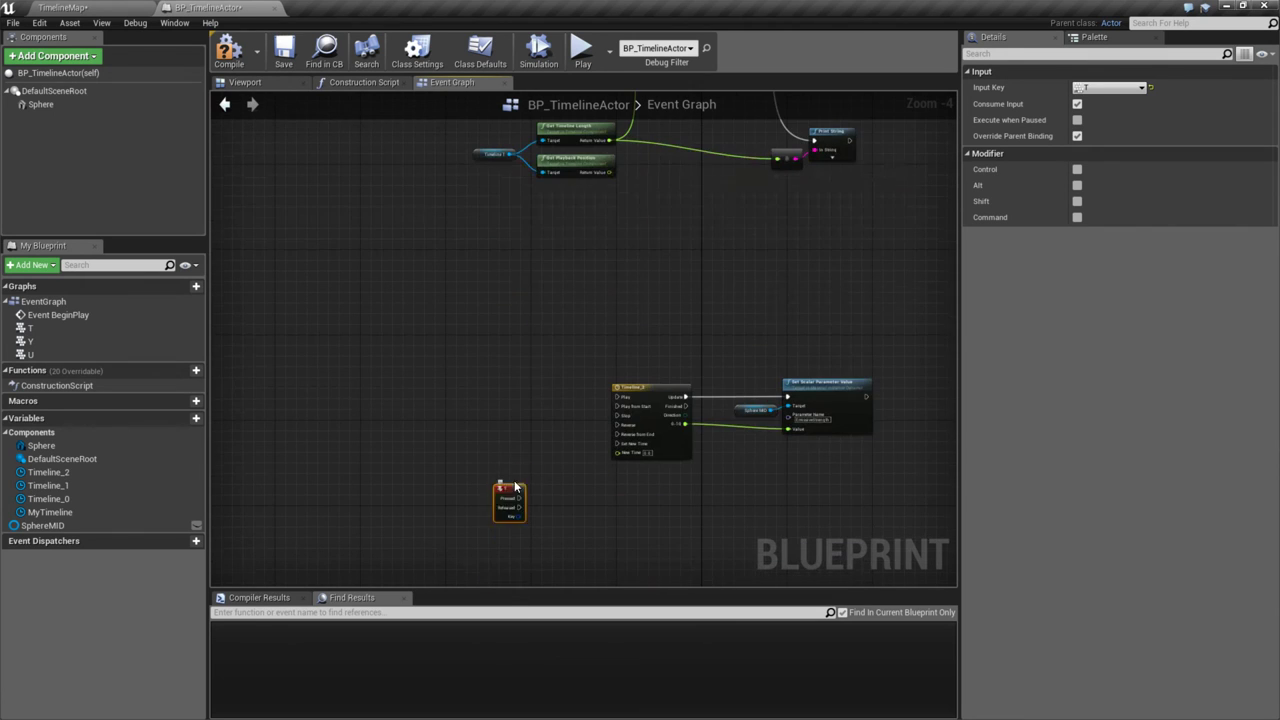
left_click_drag(508, 510, 523, 413)
scroll(570, 408, "up", 4)
mouse_move(482, 374)
left_mouse_down()
mouse_move(683, 395)
mouse_move(500, 365)
left_mouse_up()
right_click_drag(704, 327, 499, 286)
right_click_drag(682, 280, 614, 278)
- Move the copied Sphere MID and Set Scalar Parameter Value nodes closer to Timeline_2
left_click_drag(613, 279, 785, 385)
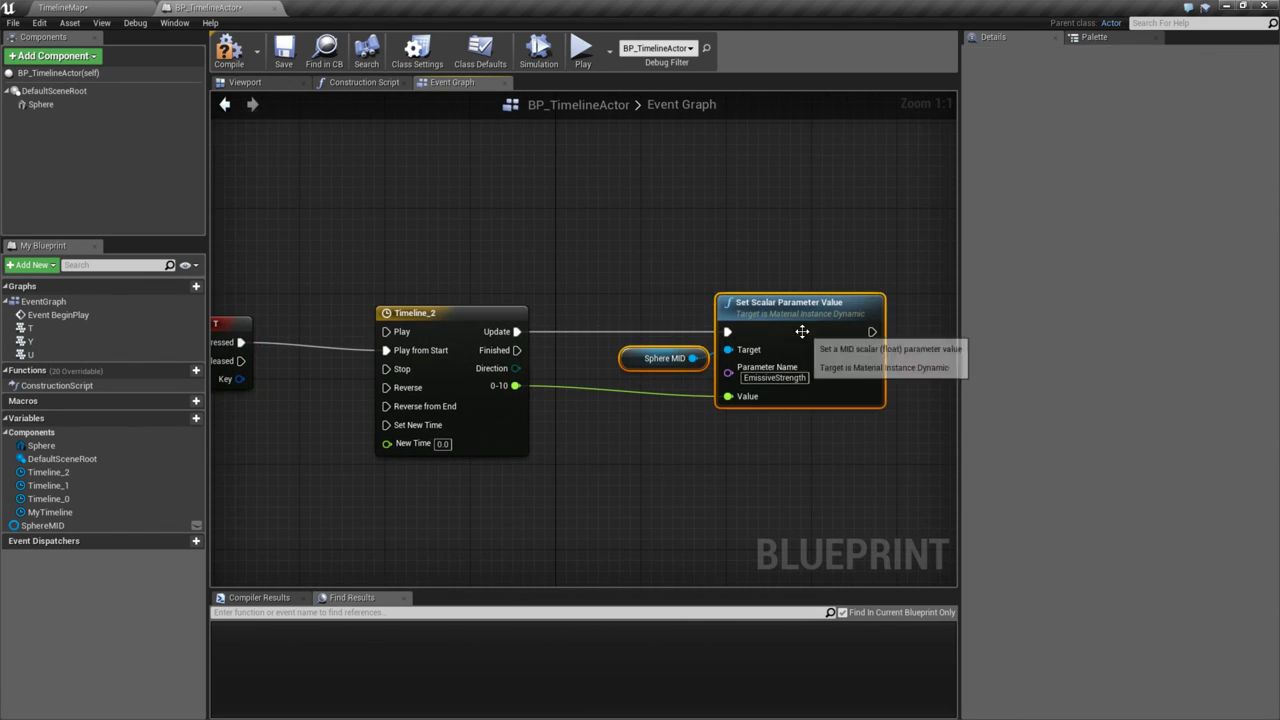
left_click_drag(803, 331, 739, 329)
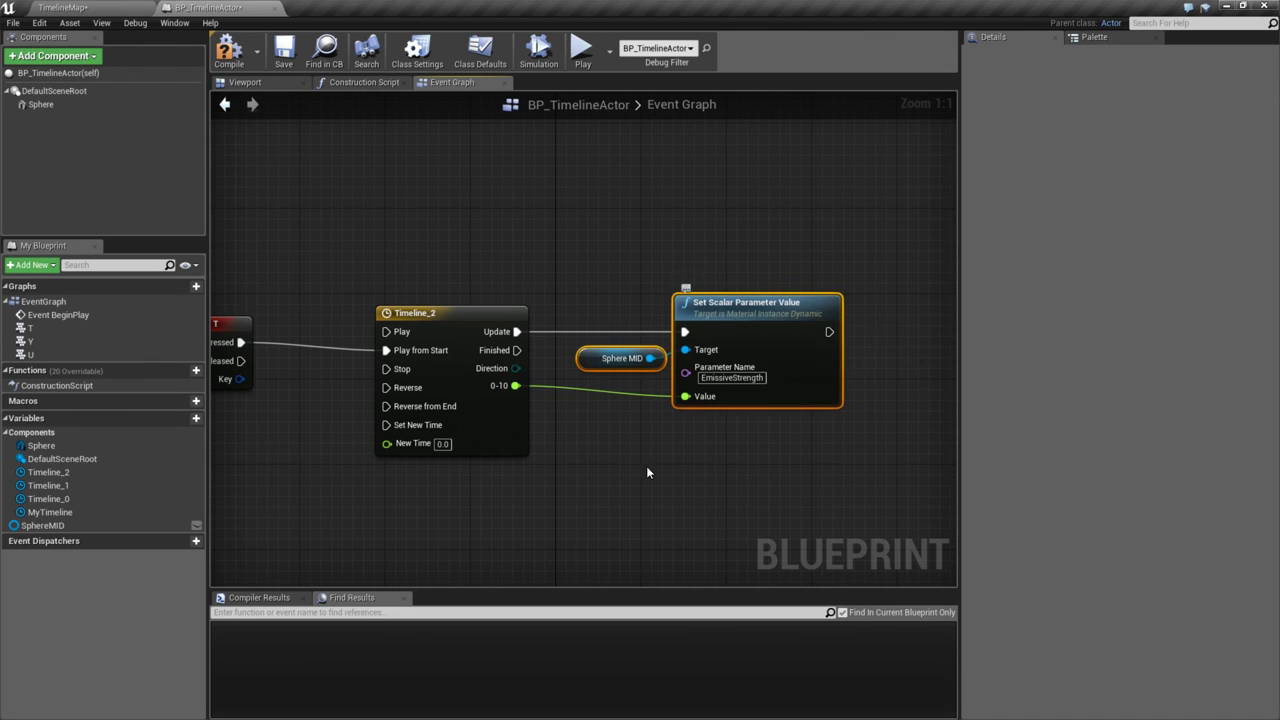
right_click_drag(646, 466, 850, 462)
- Open Timeline_2 and rename its 0-10 track to Float Track
double_click(628, 308)
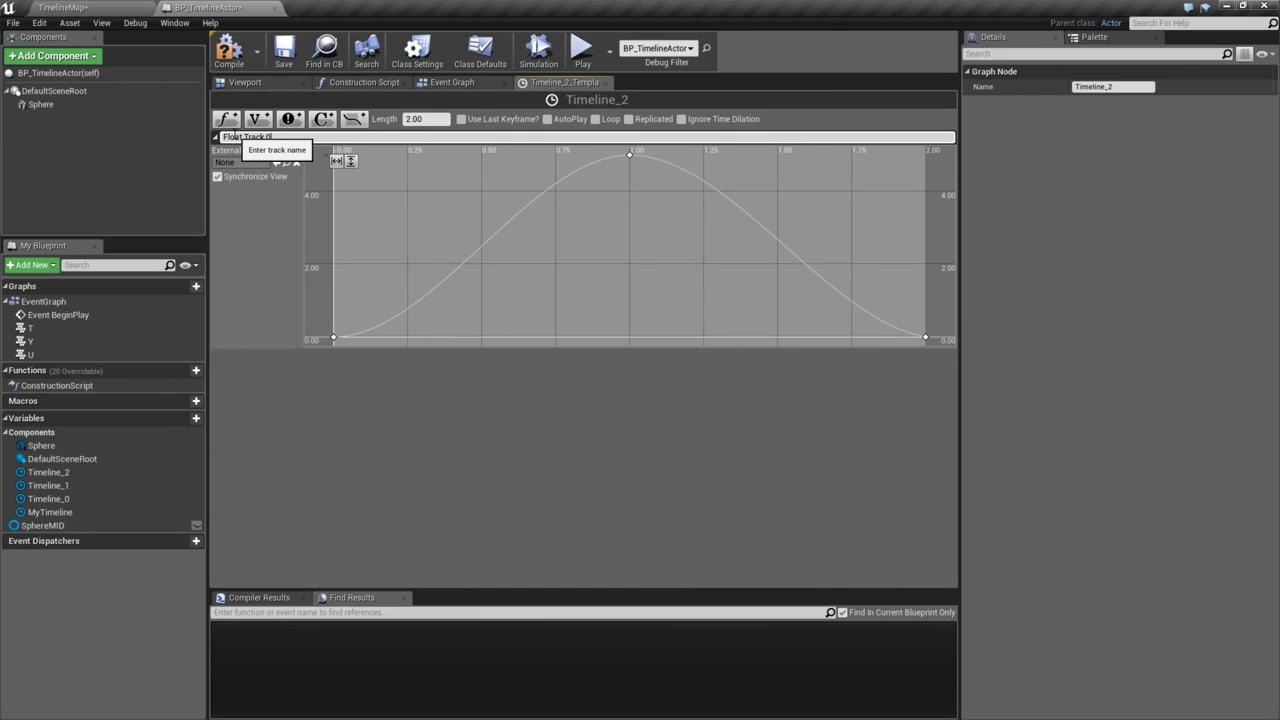
key("Return")
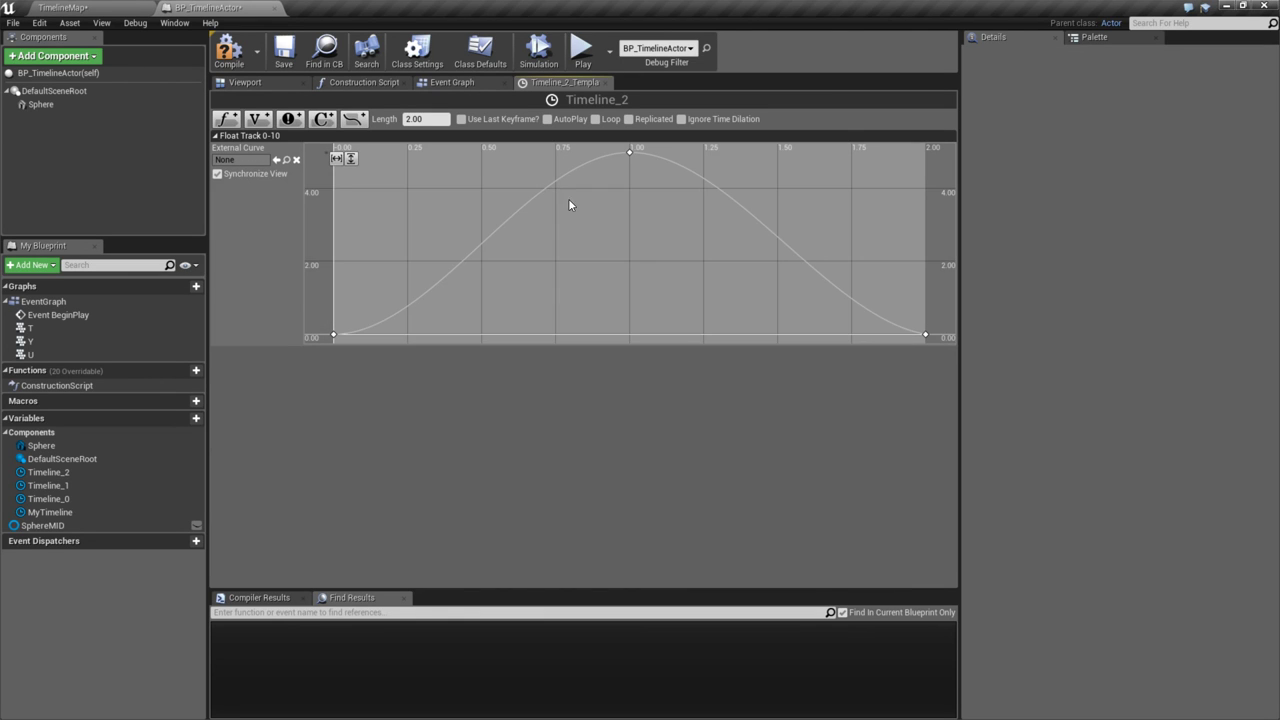
left_click(267, 137)
left_click_drag(266, 137, 332, 135)
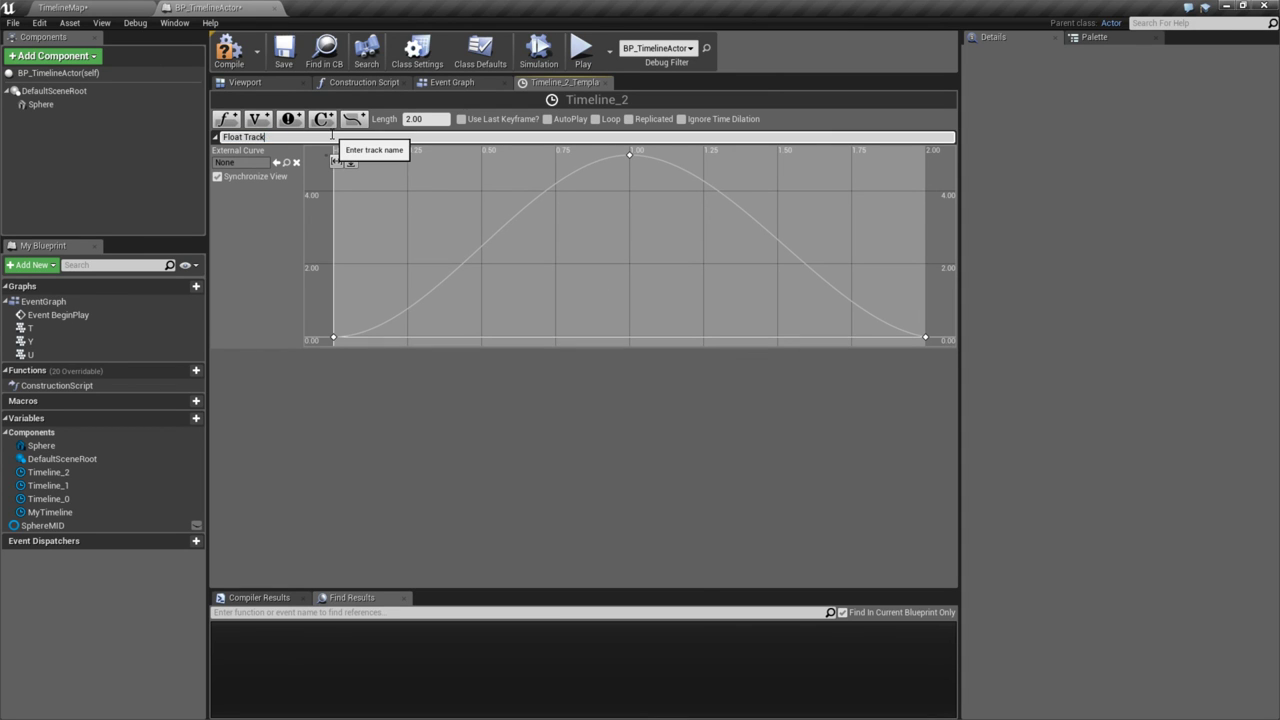
key("Return")
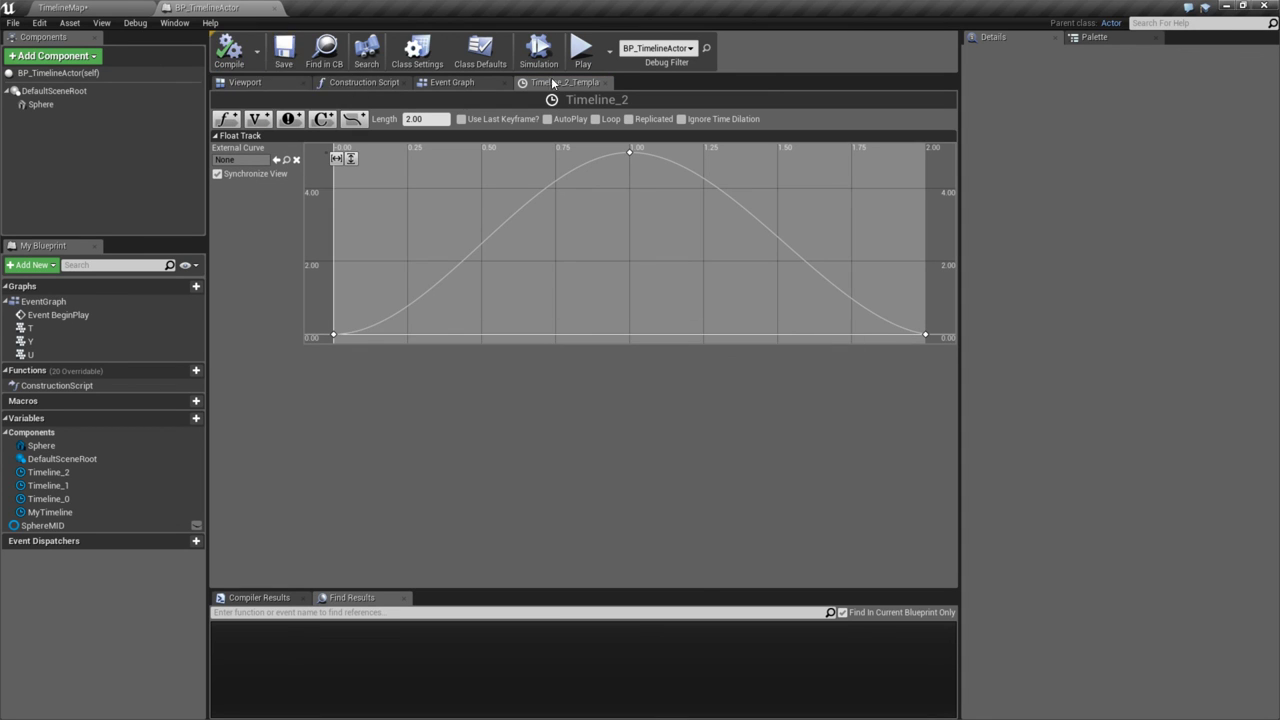
- Open the Mat_TimelineActor material from the Timeline content folder
left_click(455, 83)
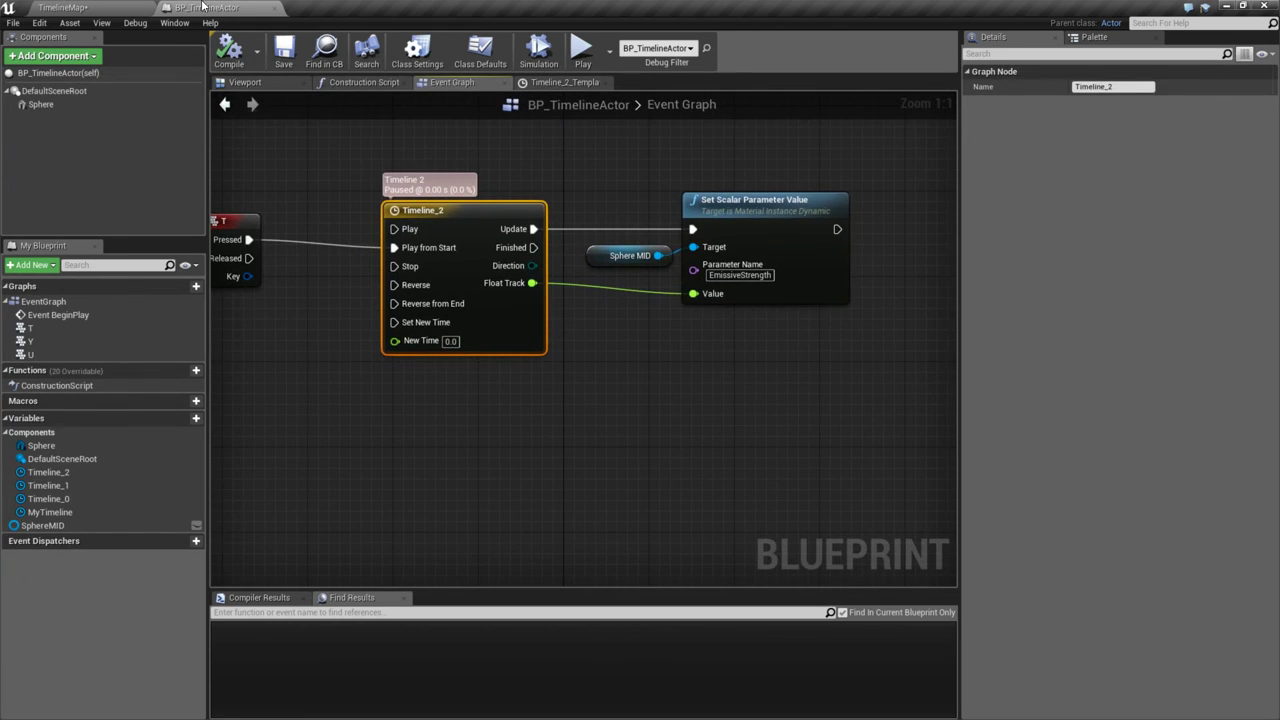
left_click(95, 7)
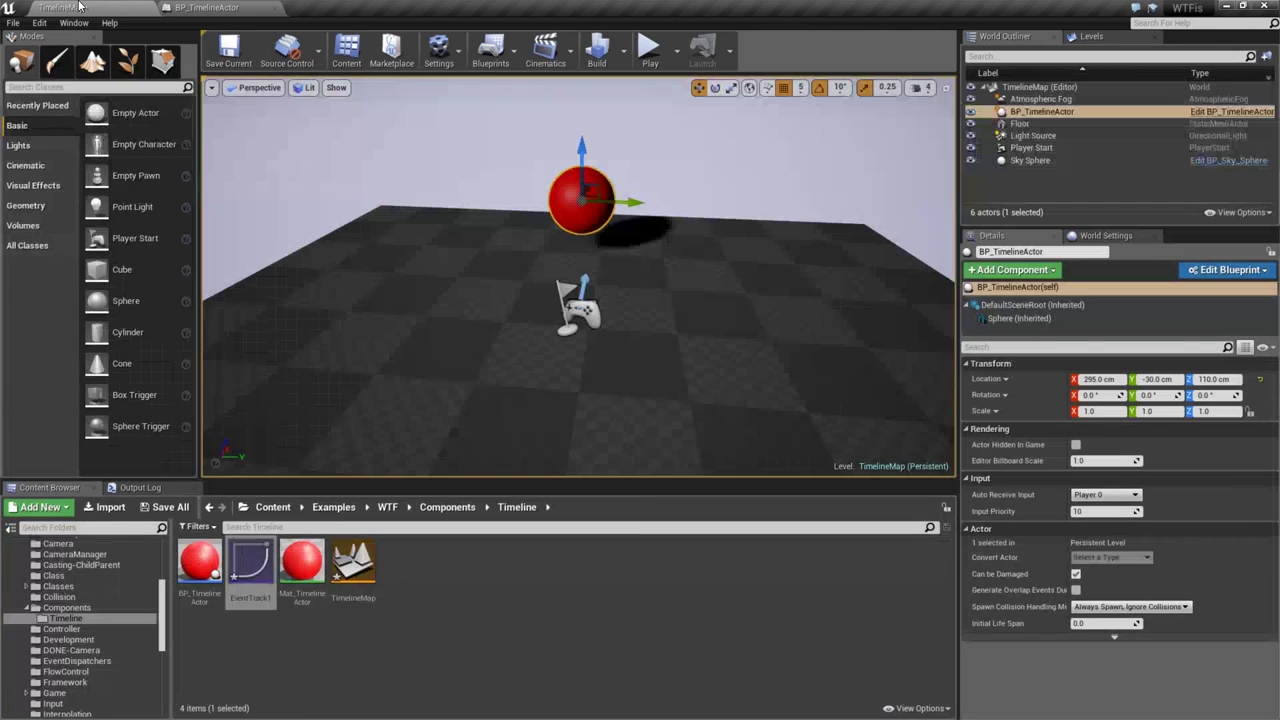
double_click(305, 570)
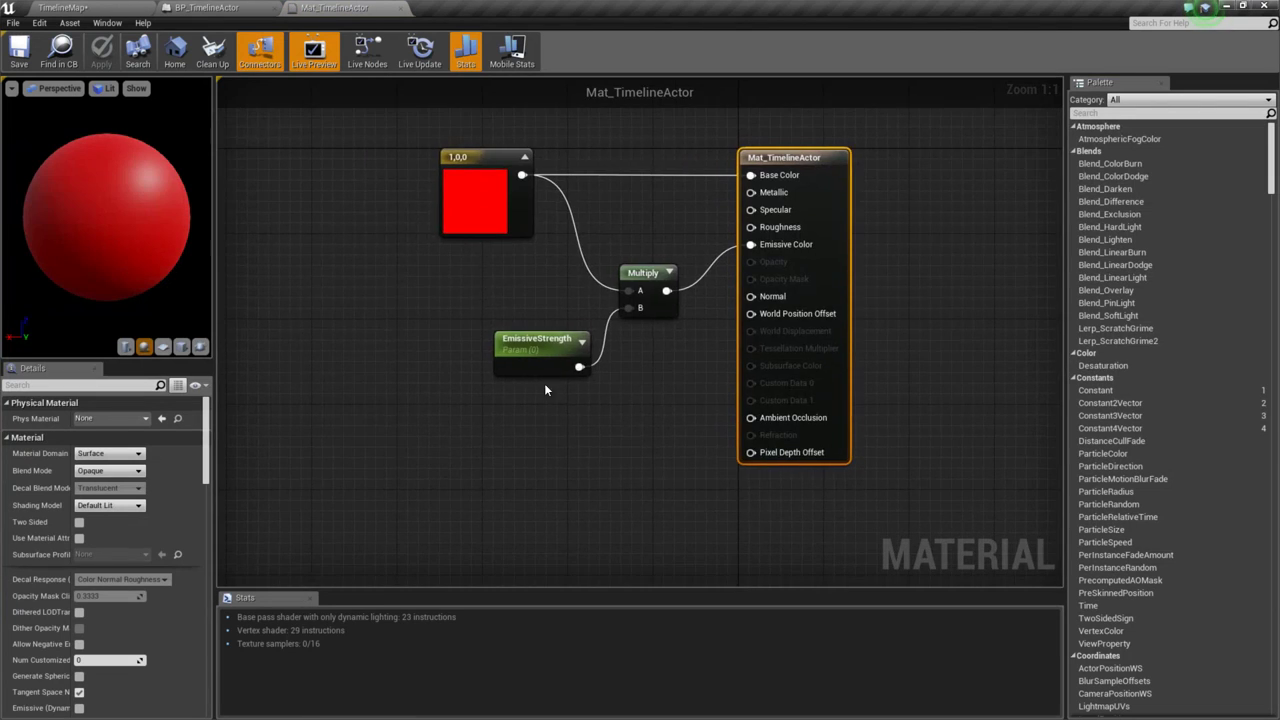
- Convert the red 1,0,0 constant in Mat_TimelineActor to a parameter named Color and save the material
right_click(660, 255)
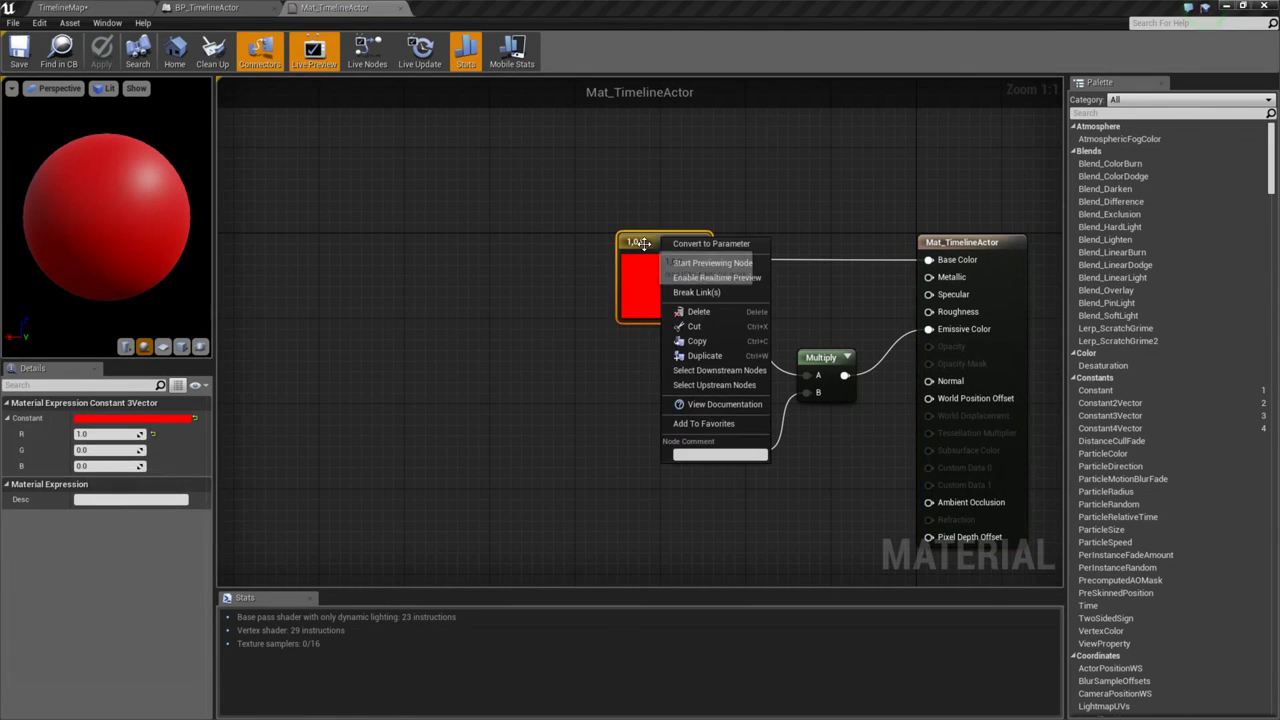
left_click(703, 246)
left_click(110, 515)
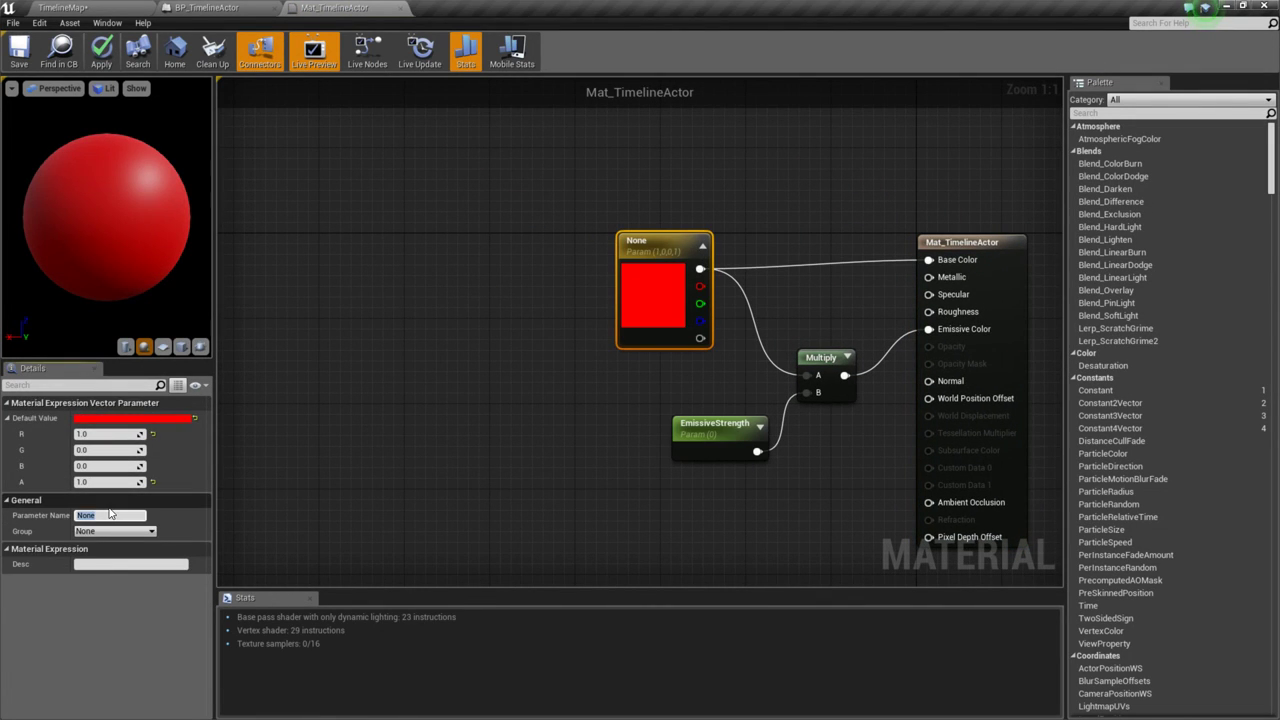
type("Color")
key("Return")
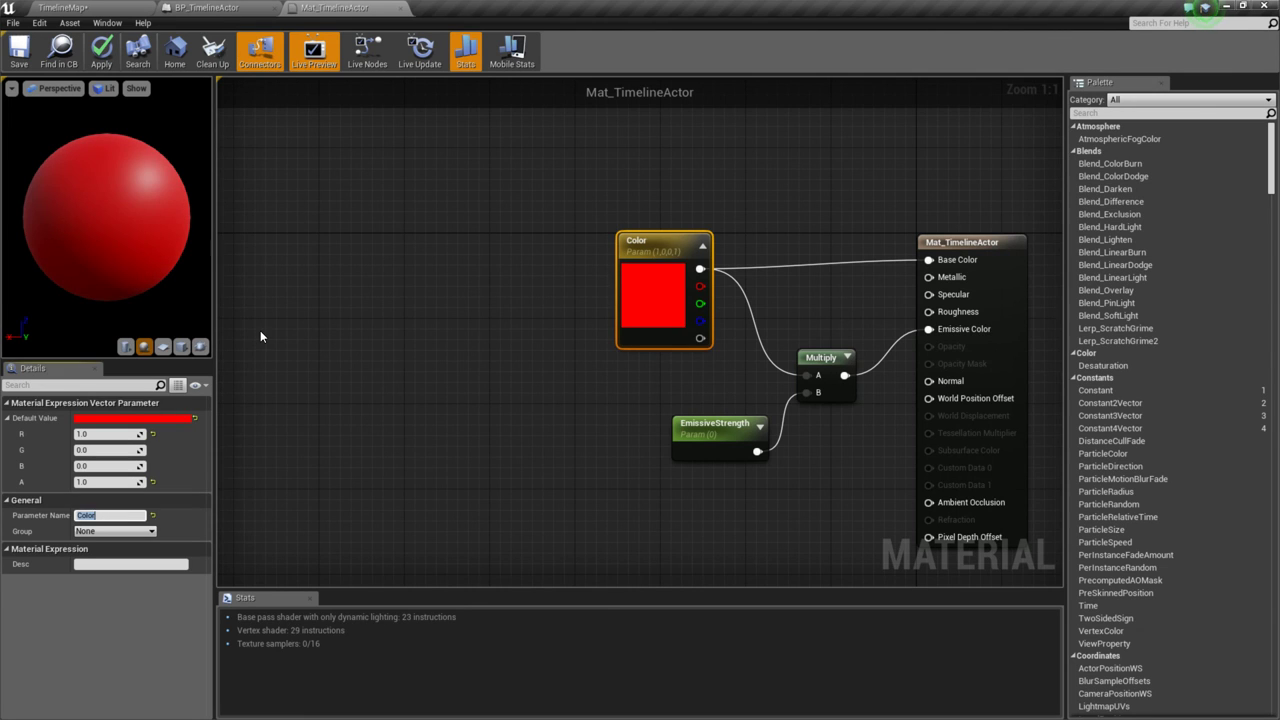
key("ctrl+s")
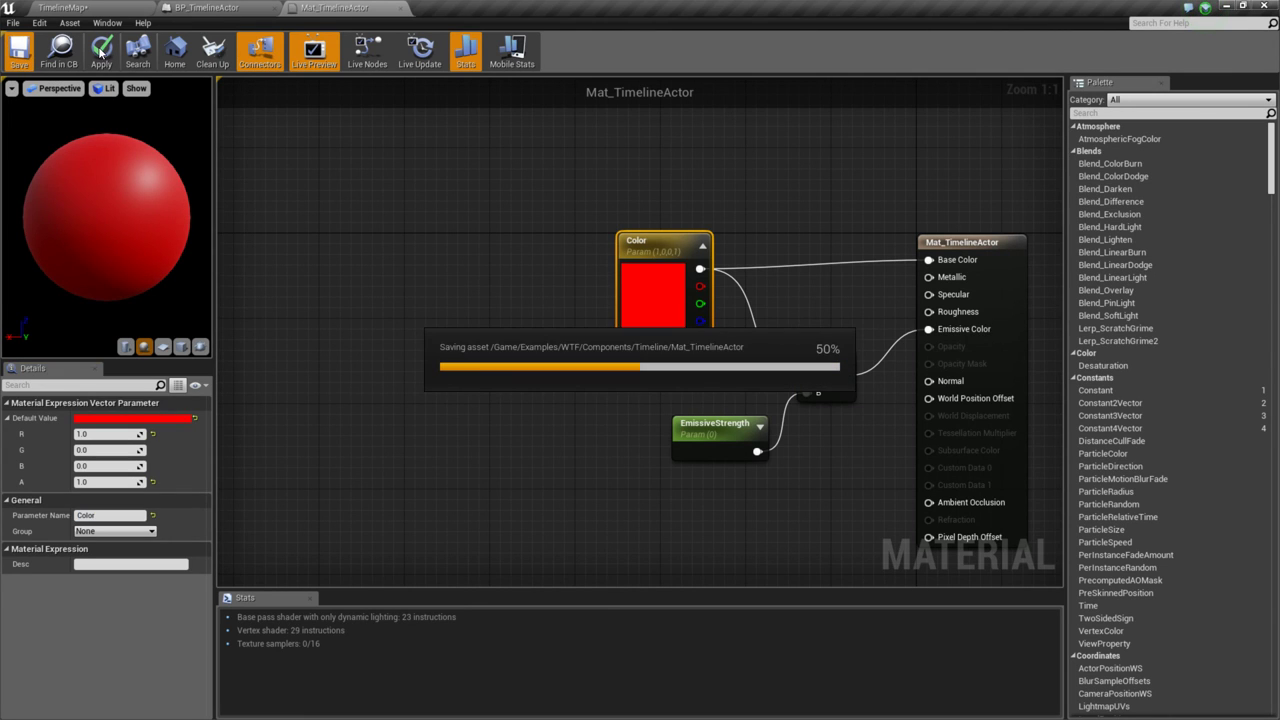
right_click_drag(445, 321, 366, 304)
left_click_drag(570, 234, 579, 224)
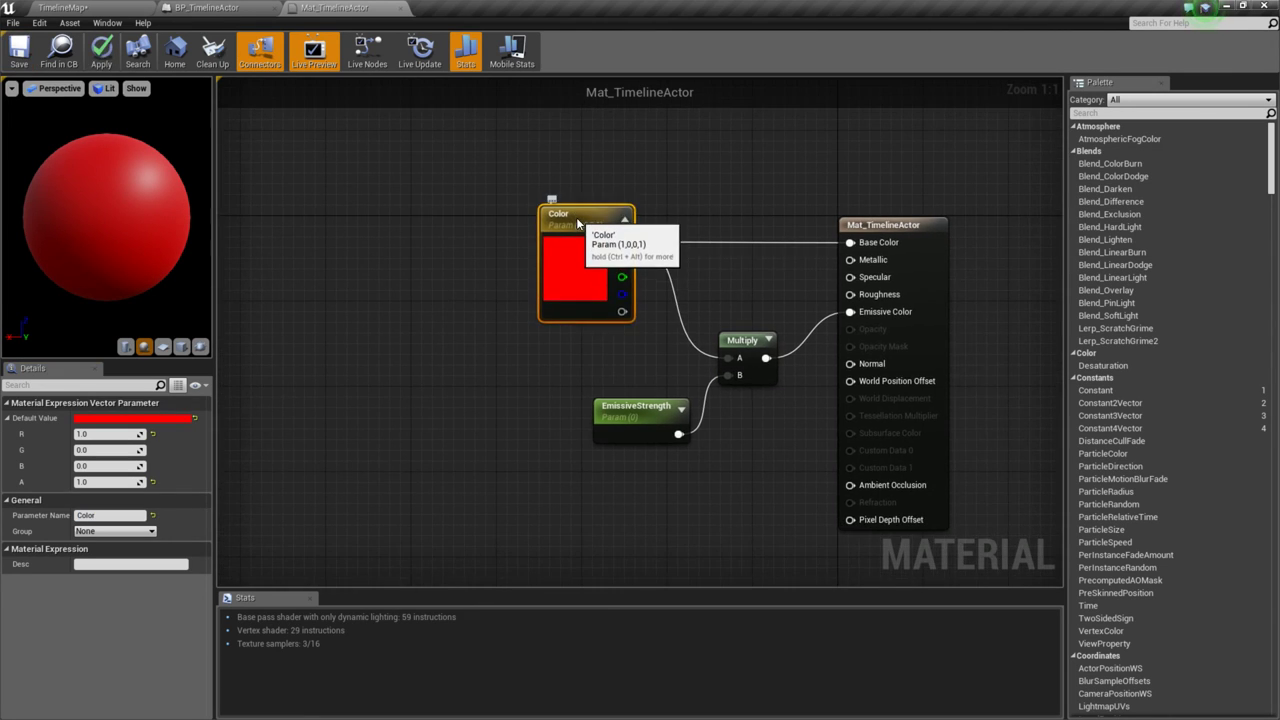
left_click(510, 228)
- Compare Timeline_2's track options with the parameters in Mat_TimelineActor and return to BP_TimelineActor's Event Graph
left_click(207, 7)
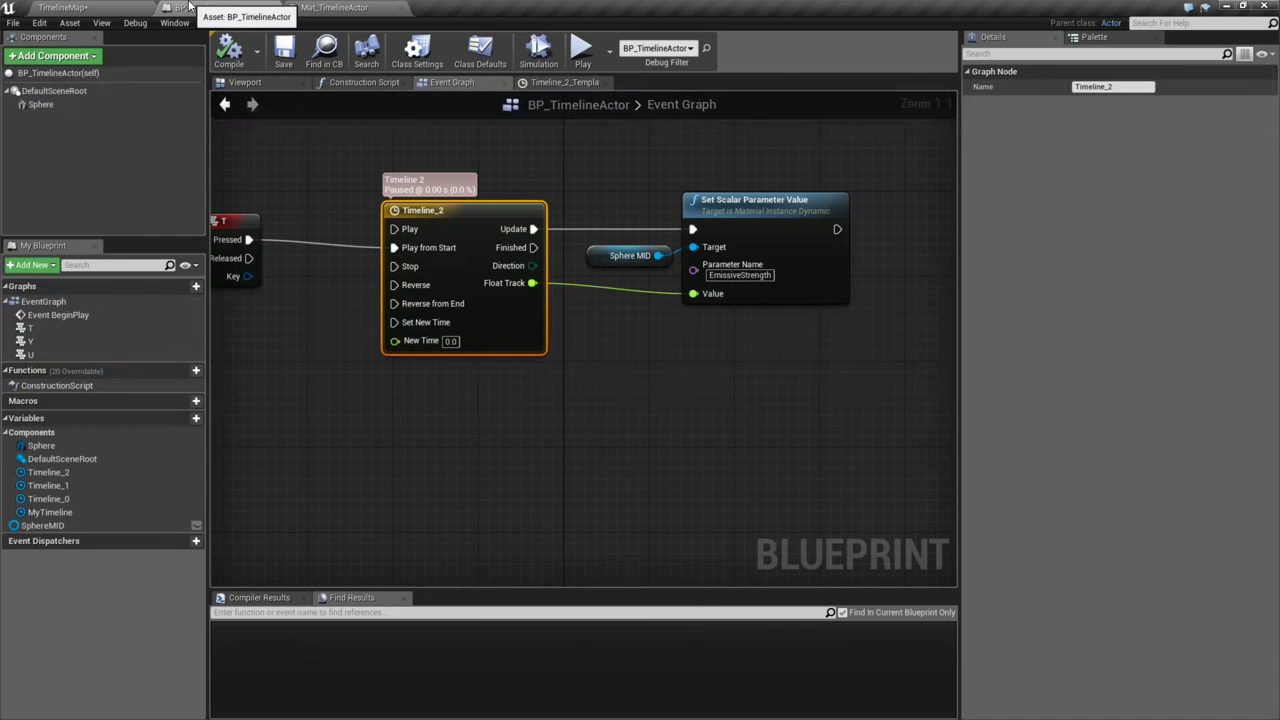
right_click_drag(634, 369, 676, 379)
double_click(477, 195)
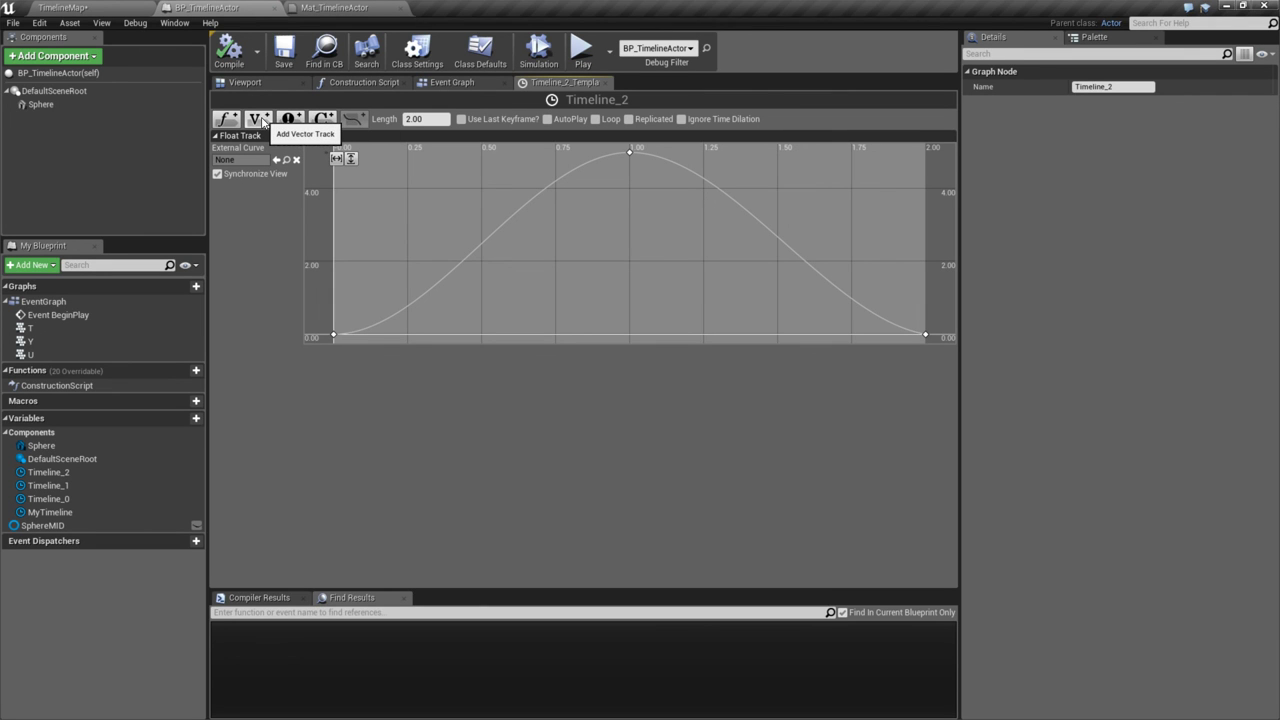
left_click(318, 7)
right_click_drag(666, 461, 562, 431)
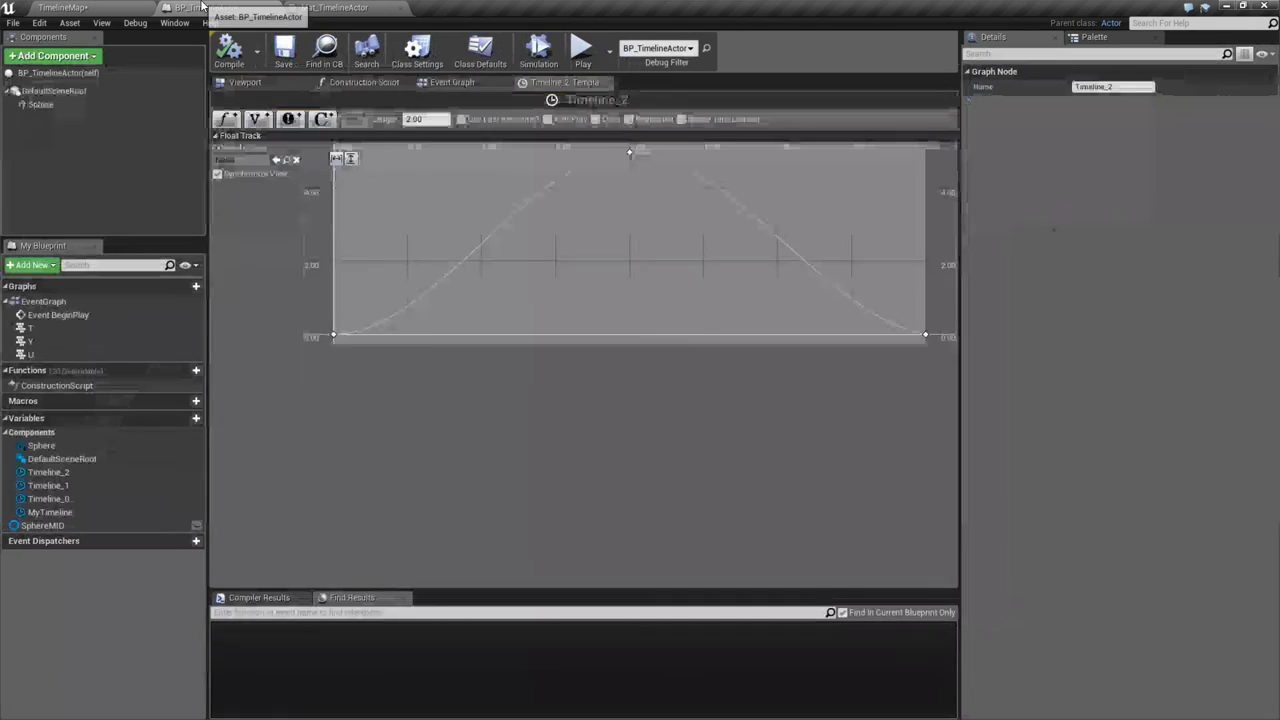
left_click(474, 88)
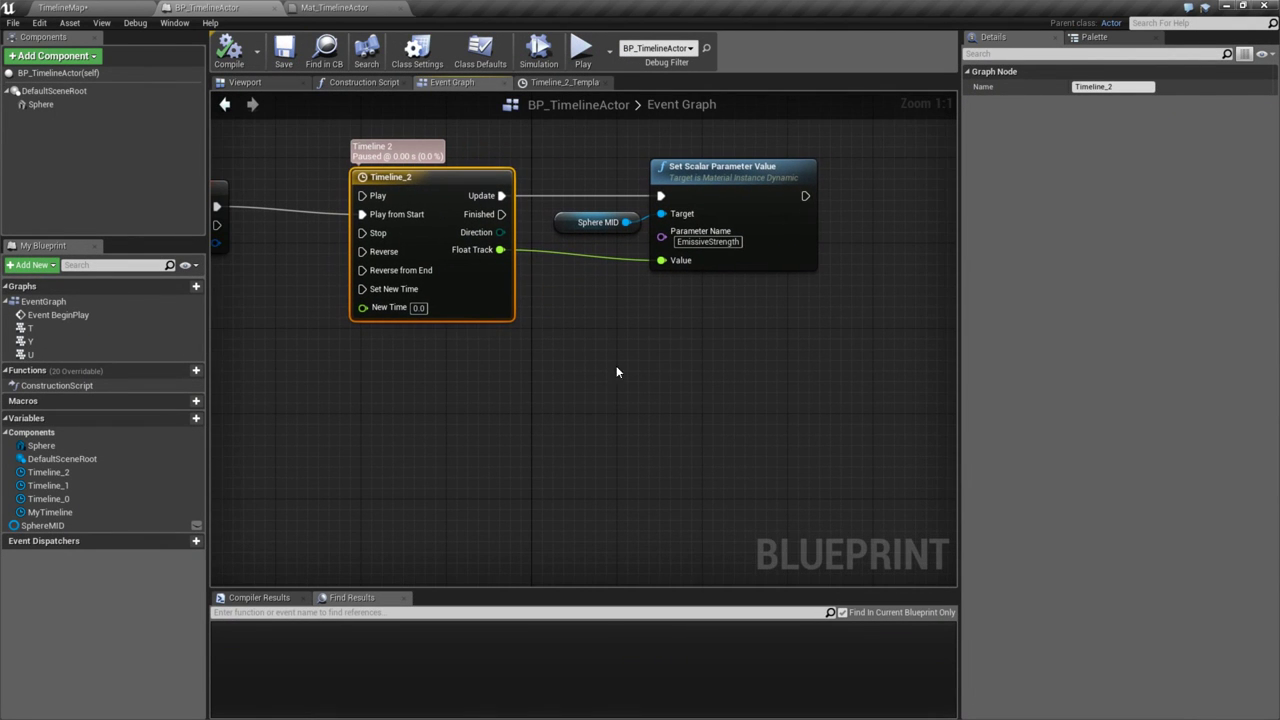
right_click(663, 345)
type("set p")
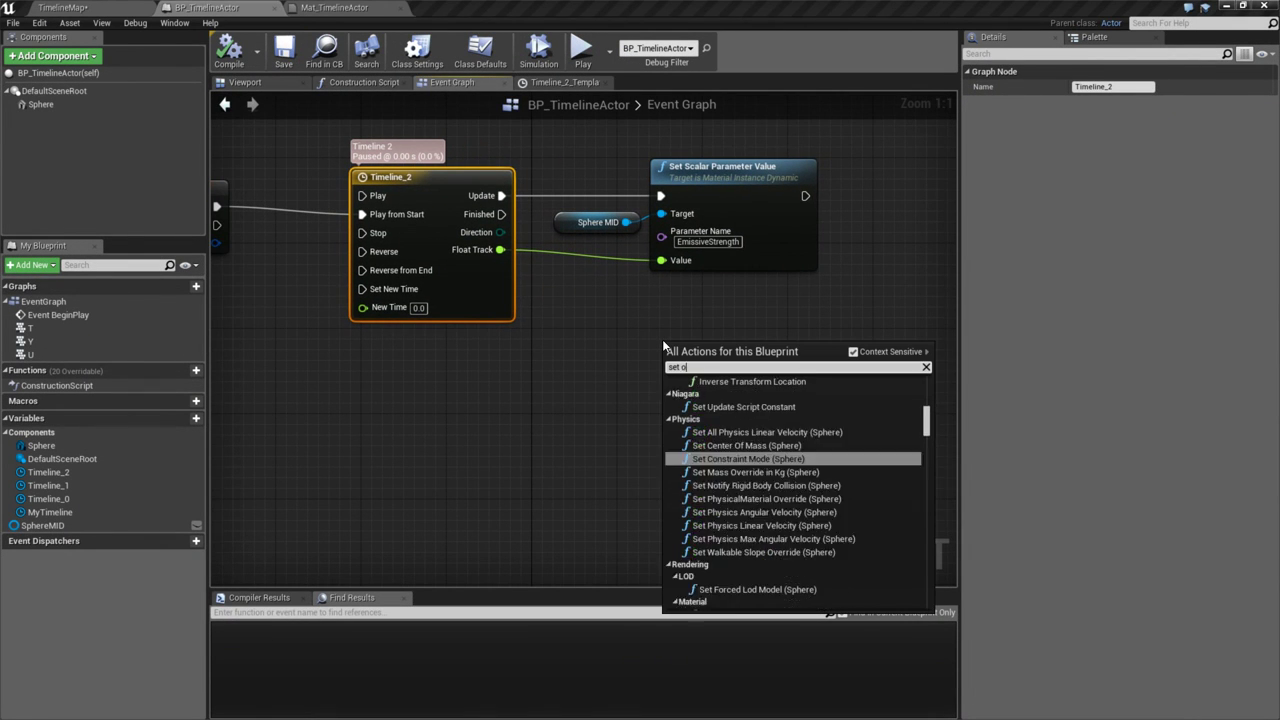
type("ara")
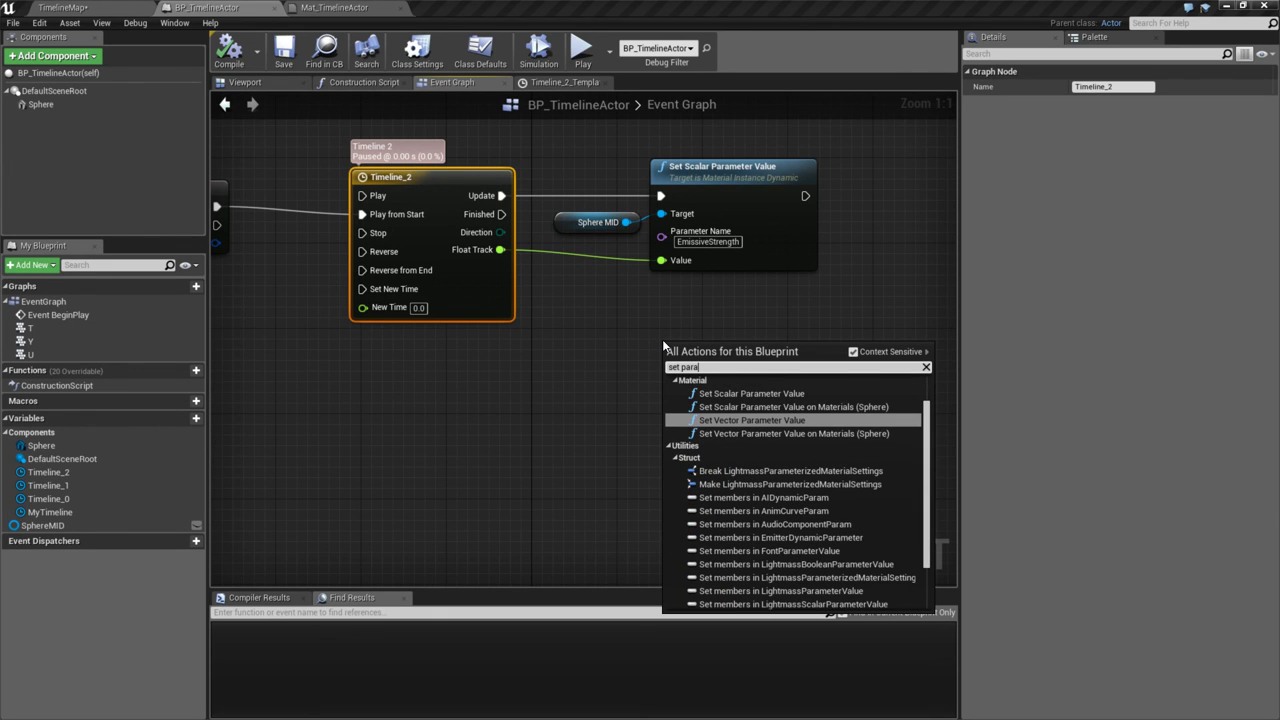
type("meter")
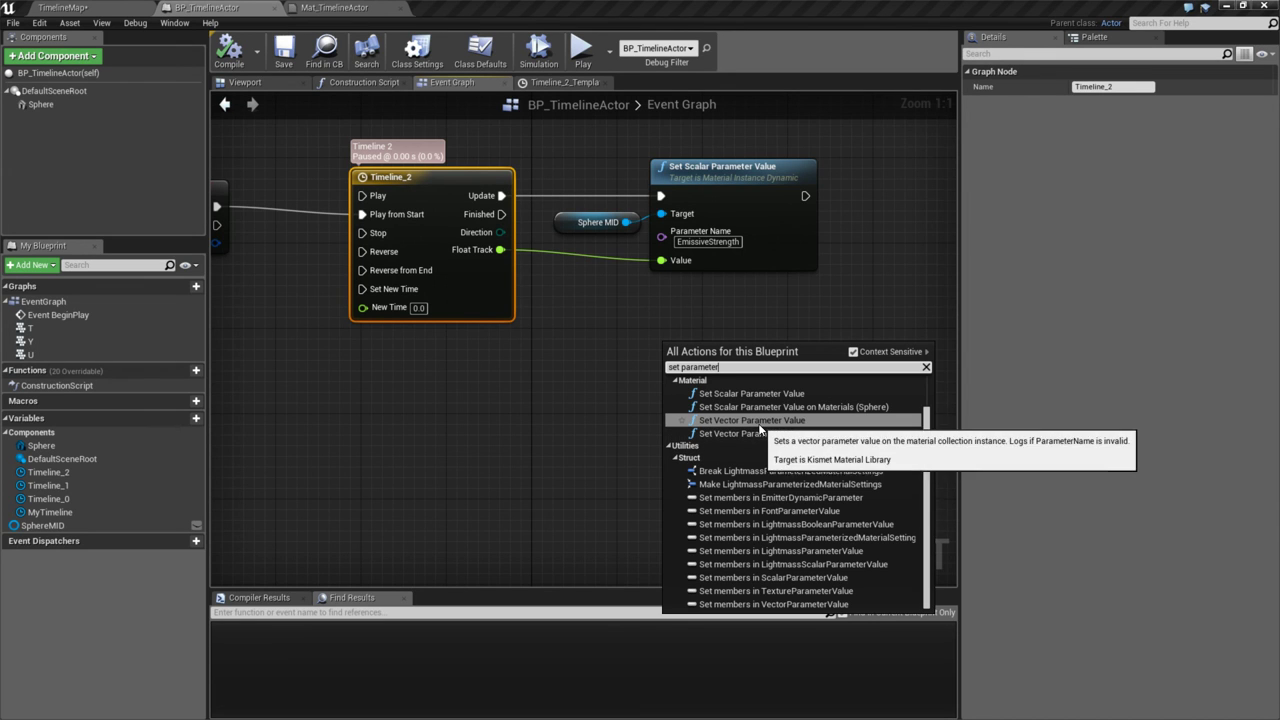
left_click(619, 347)
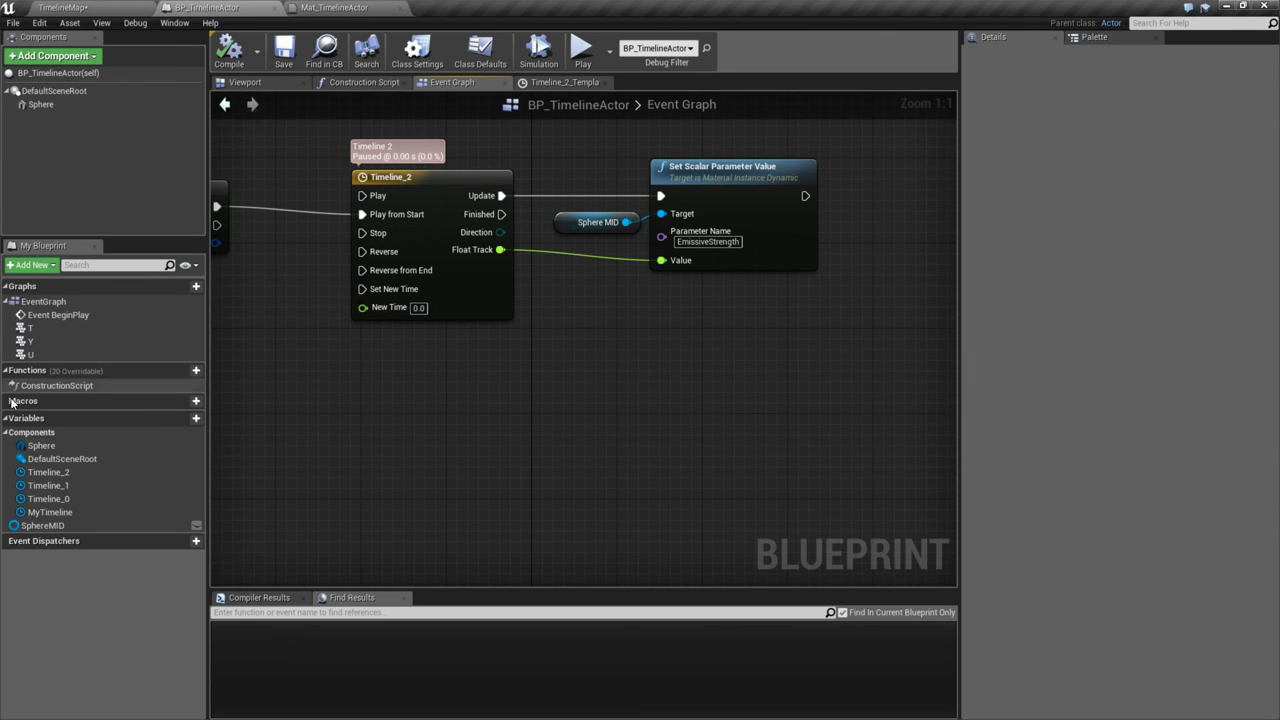
- Place a SphereMID getter below the Timeline_2 network and create a Set Vector Parameter Value node targeting it
left_click_drag(40, 525, 652, 345)
left_click(565, 366)
type("set param")
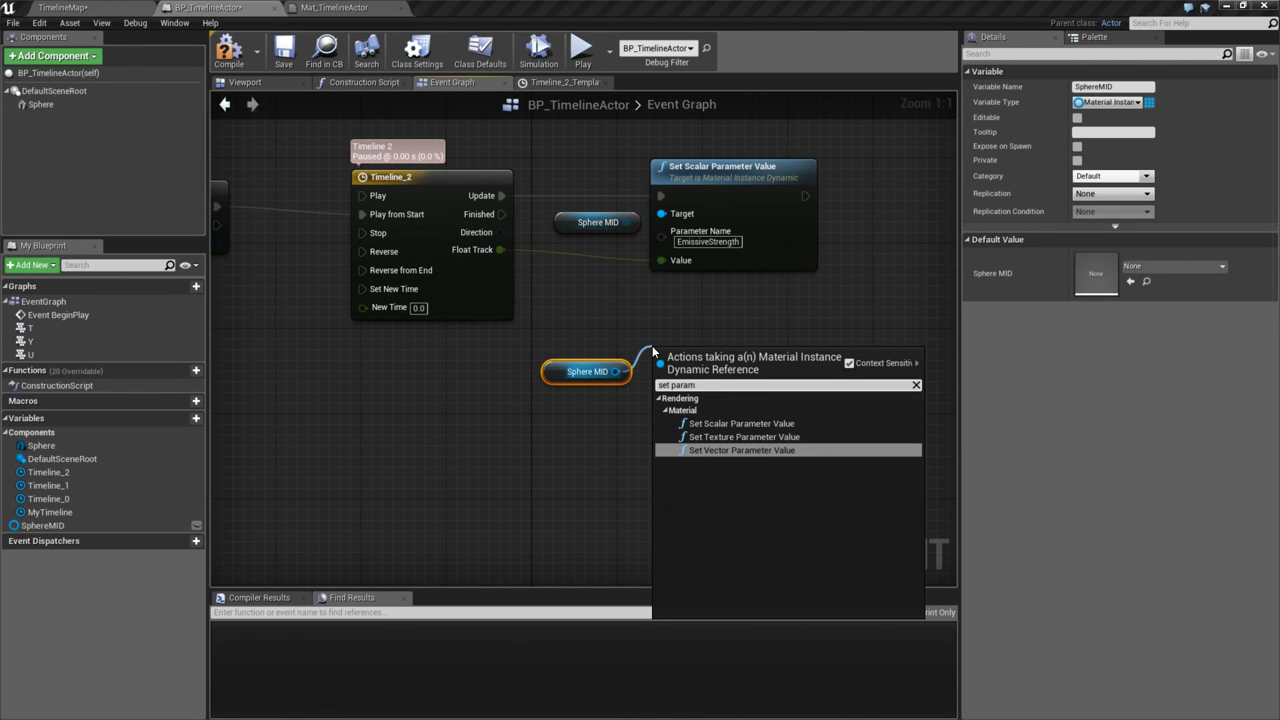
left_click(740, 450)
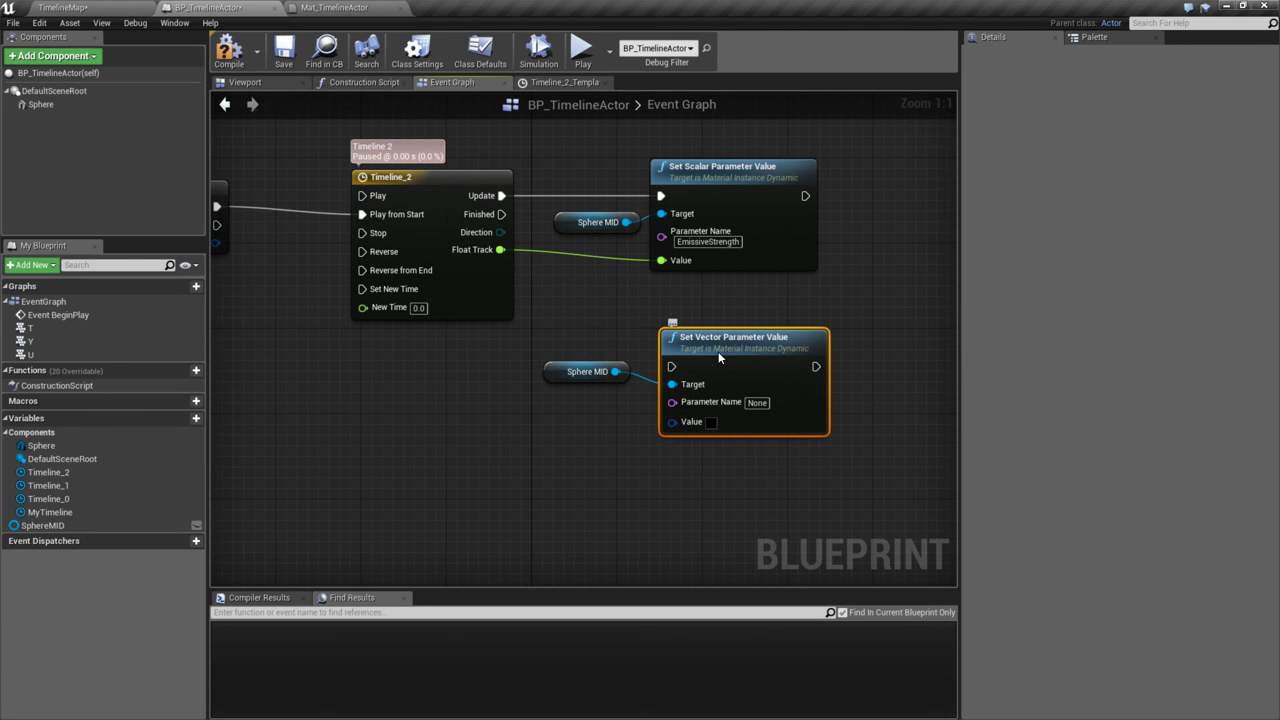
- Move the new Sphere MID and Set Vector Parameter Value nodes together farther below the Set Scalar Parameter Value node
left_click_drag(718, 353, 708, 352)
left_click_drag(568, 343, 700, 446)
left_click_drag(735, 359, 810, 444)
left_click(629, 326)
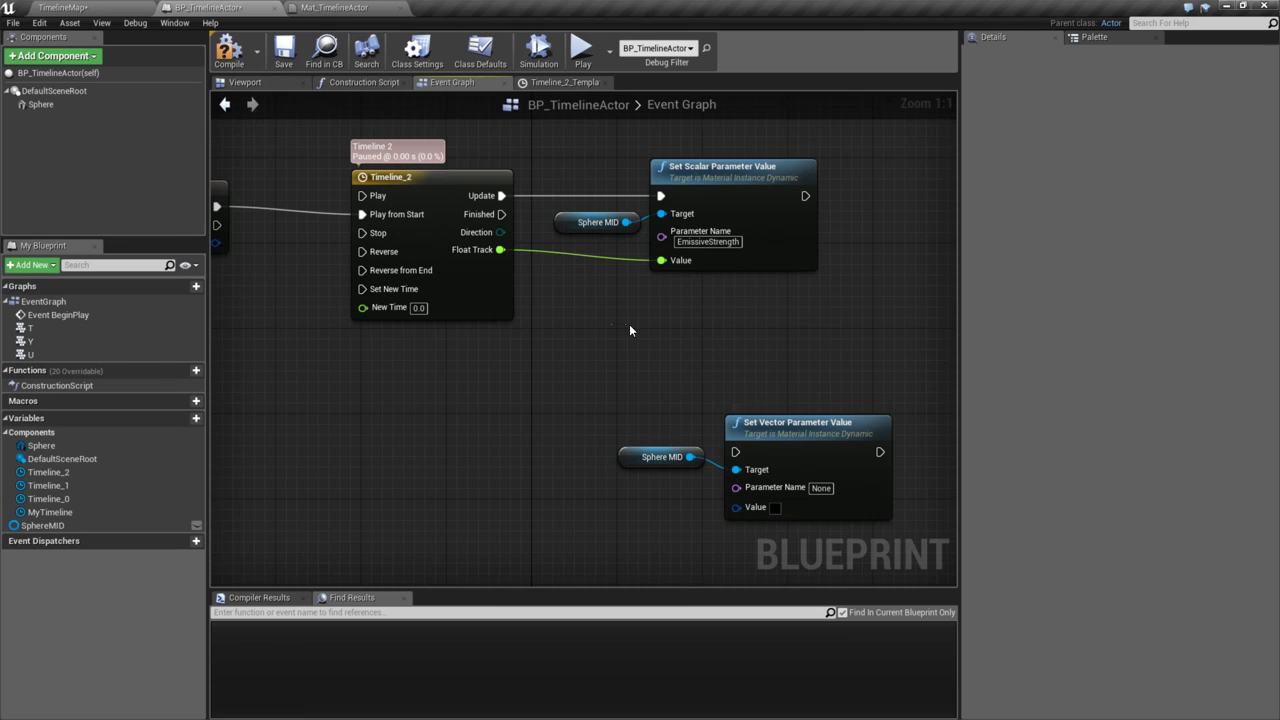
- Open Timeline_2, add a vector track with its default name, and fit the curves in view
double_click(401, 176)
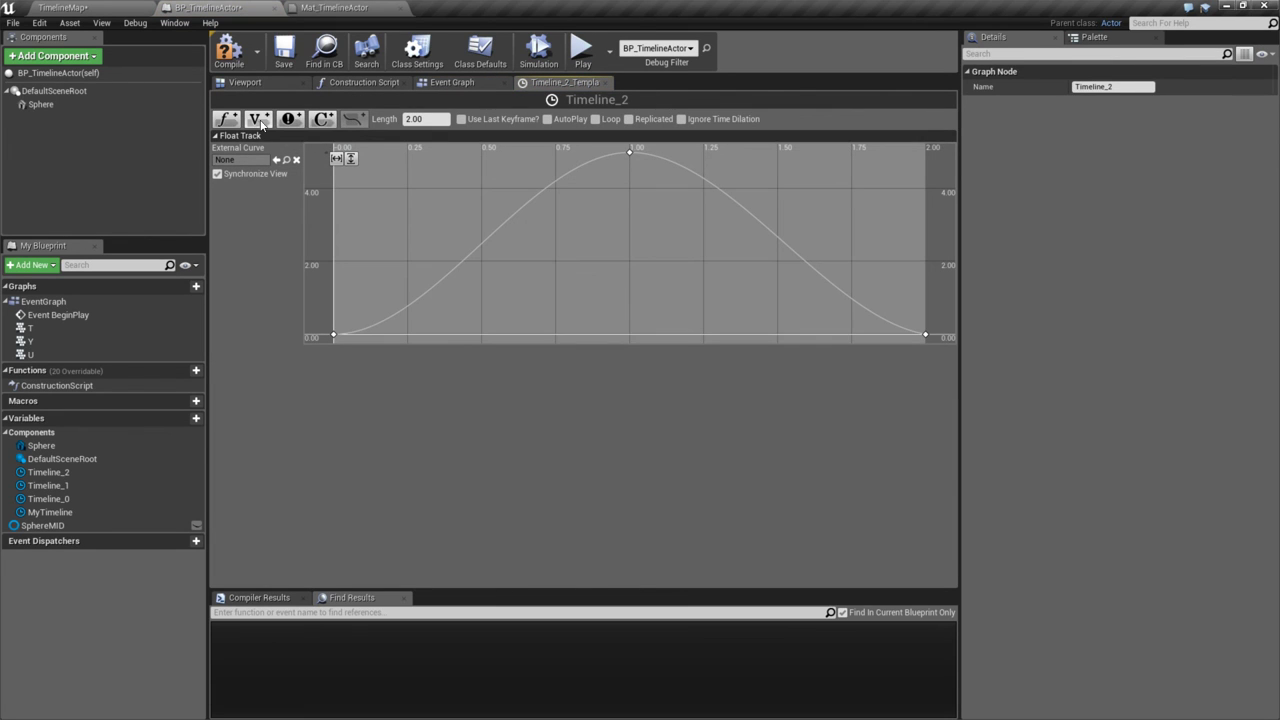
left_click(259, 120)
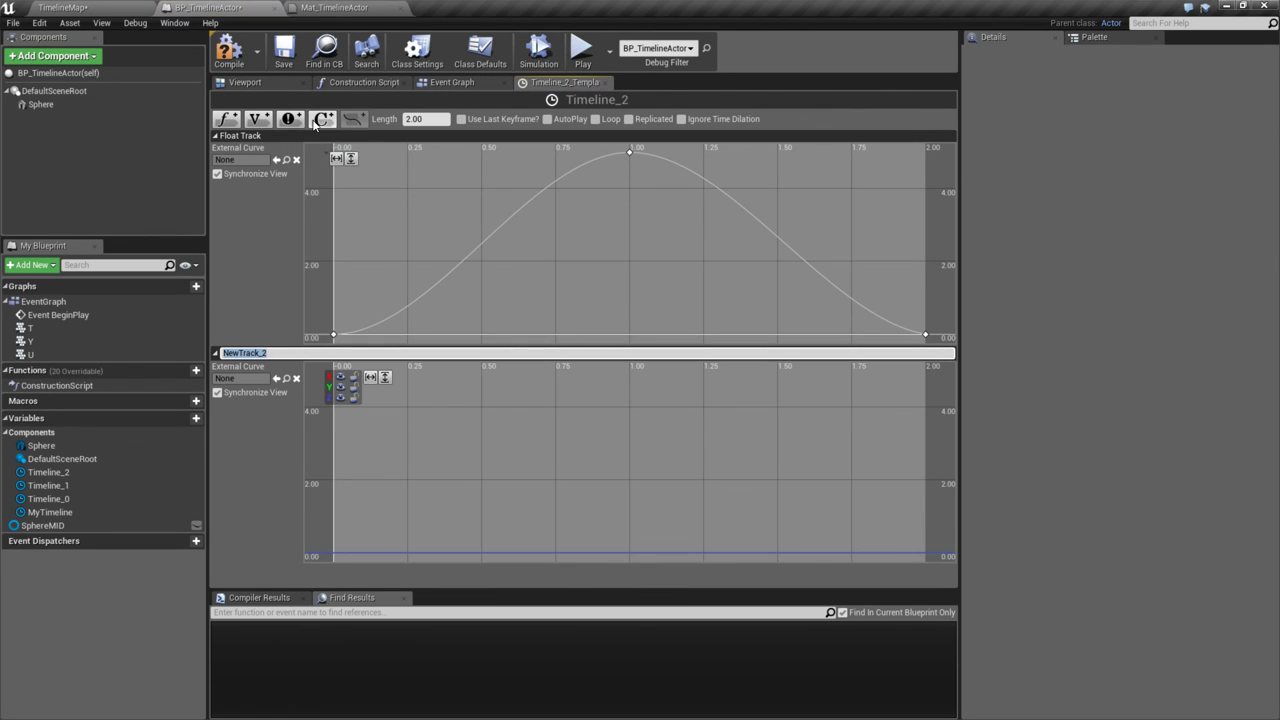
key("Return")
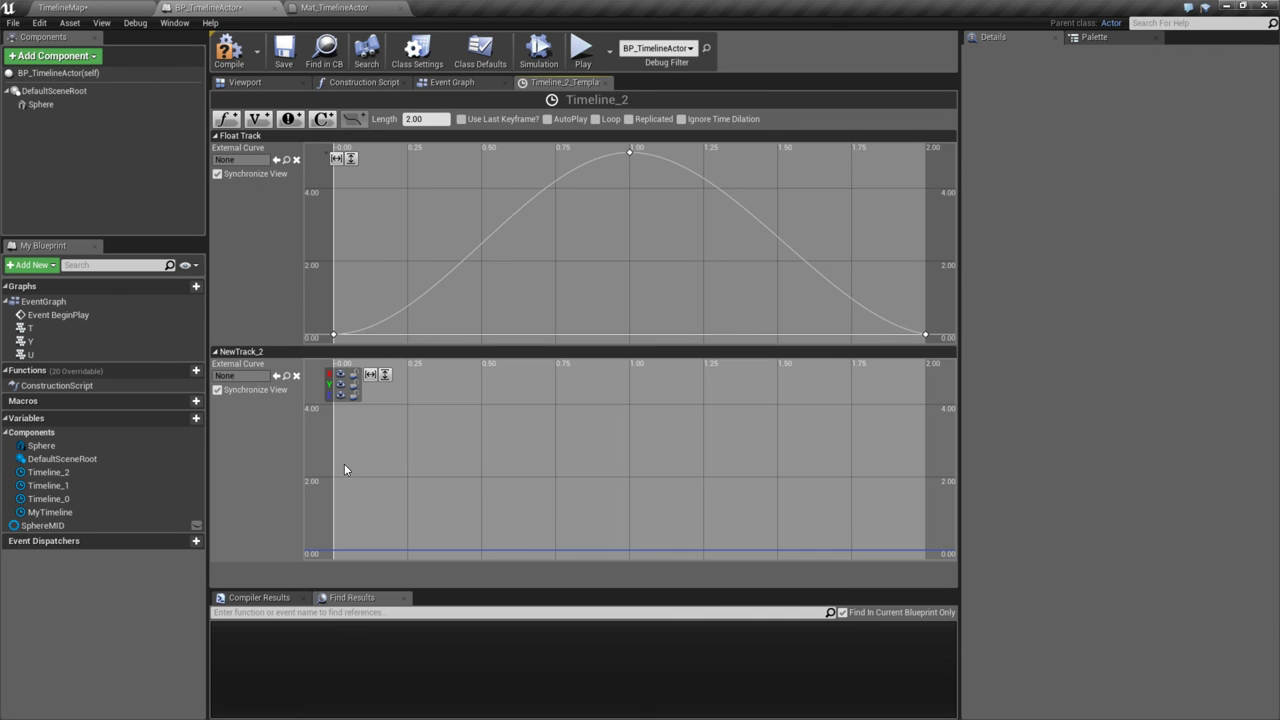
scroll(348, 459, "down", 6)
scroll(348, 457, "up", 4)
scroll(440, 427, "down", 4)
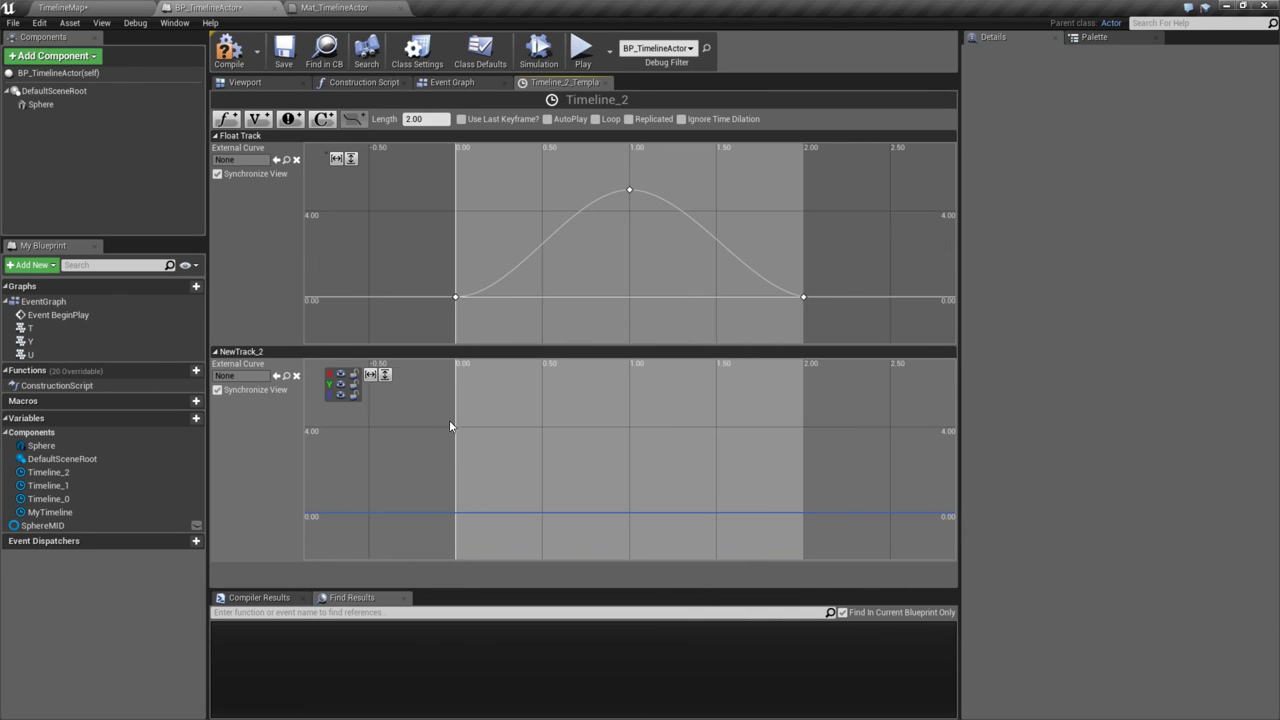
key("f")
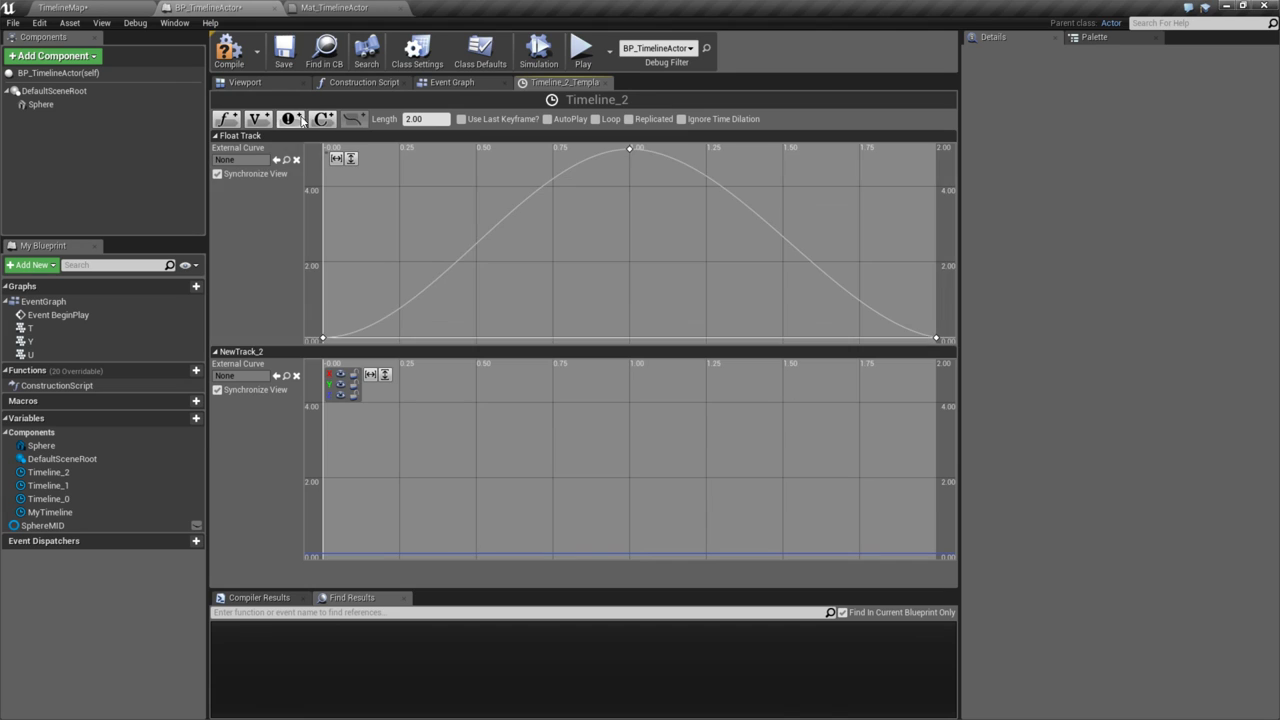
- Add a float track and a color track to Timeline_2, keeping their default names
left_click(227, 118)
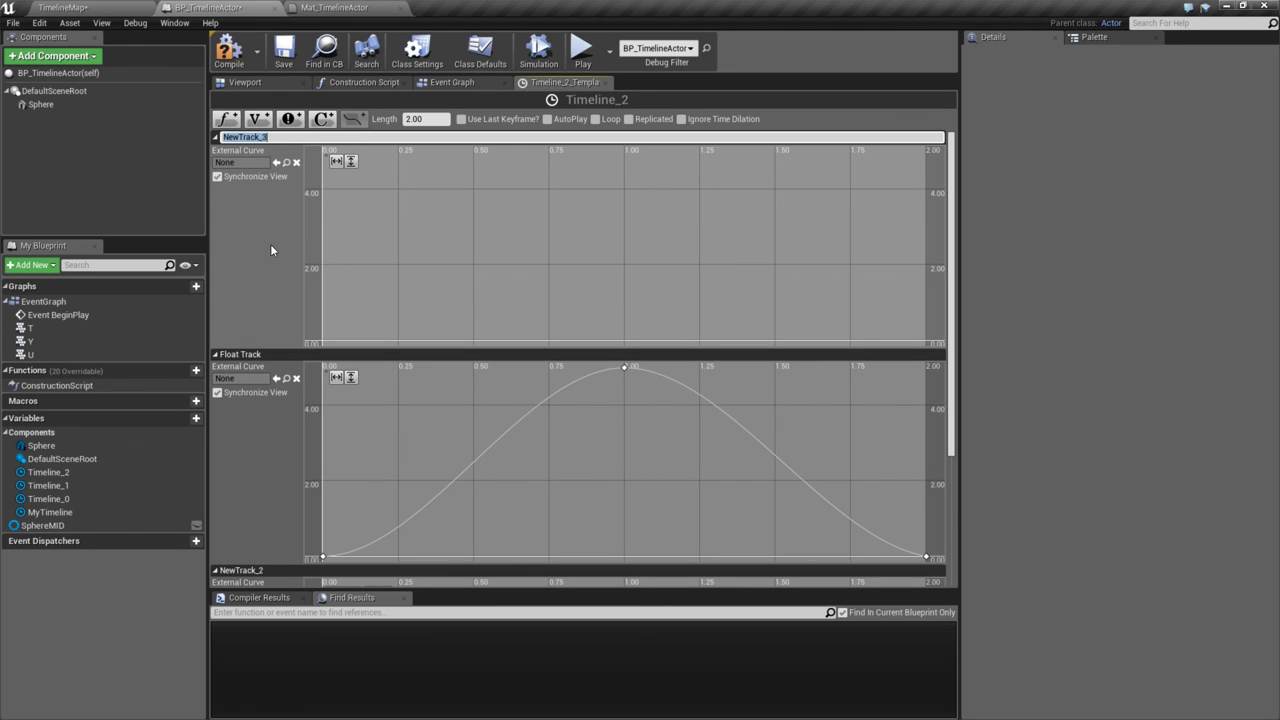
left_click(266, 239)
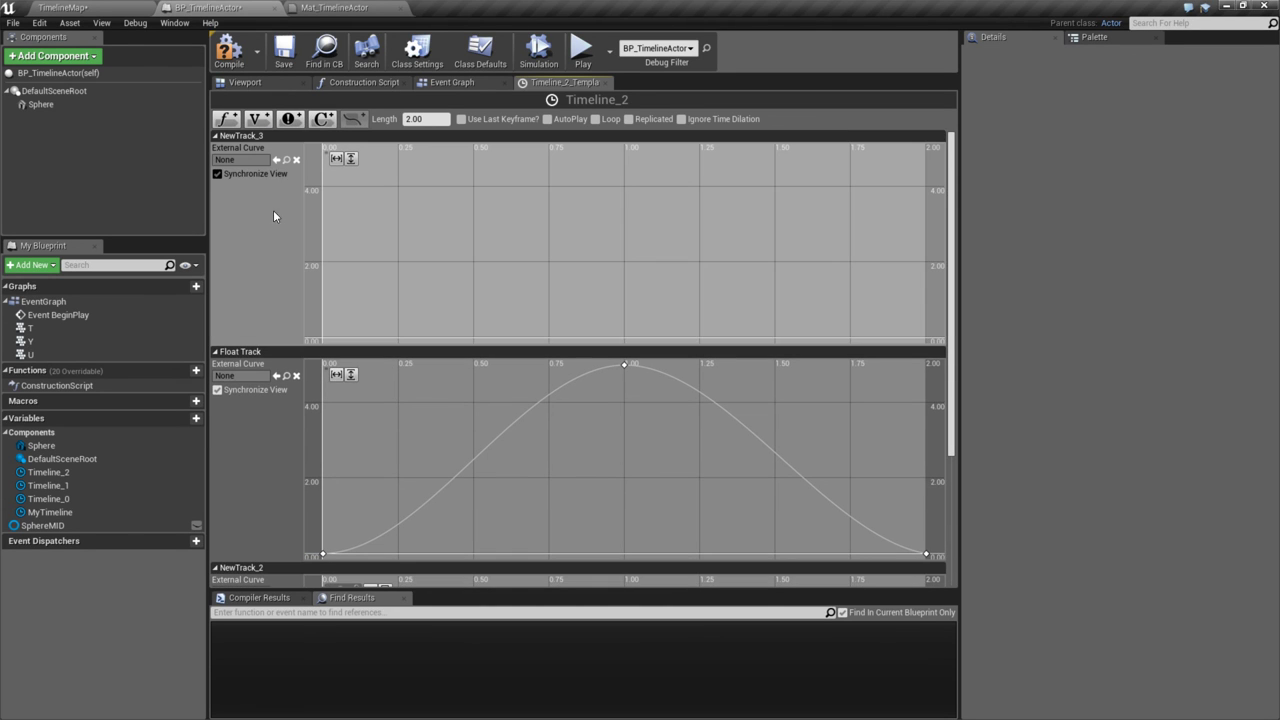
left_click(323, 119)
left_click(254, 281)
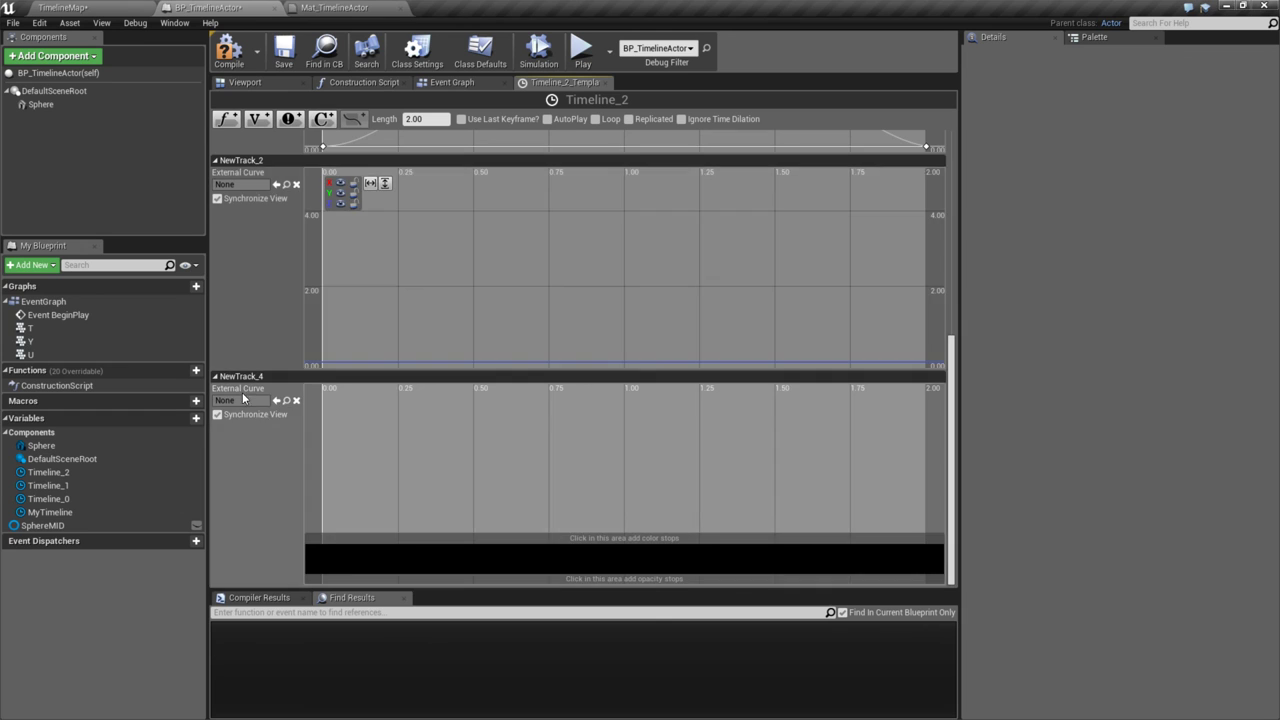
scroll(254, 300, "up", 5)
scroll(252, 324, "up", 1)
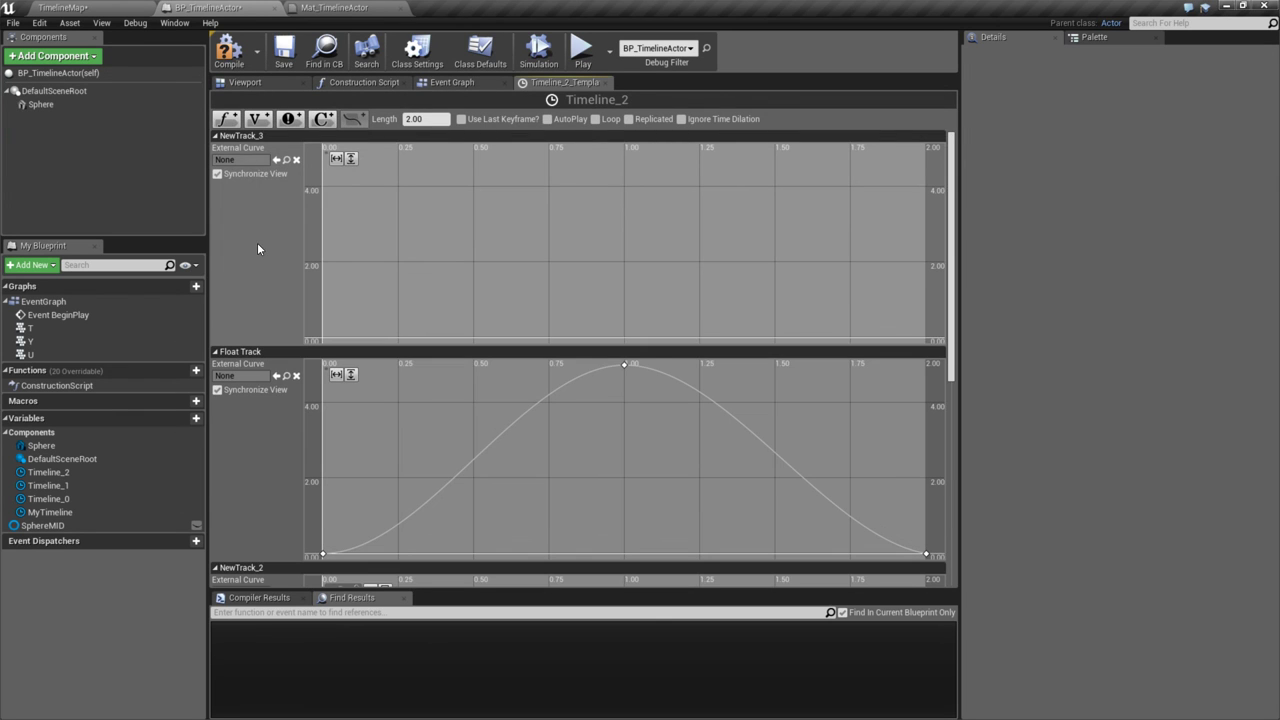
left_click(260, 240)
left_click(266, 403)
left_click(271, 278)
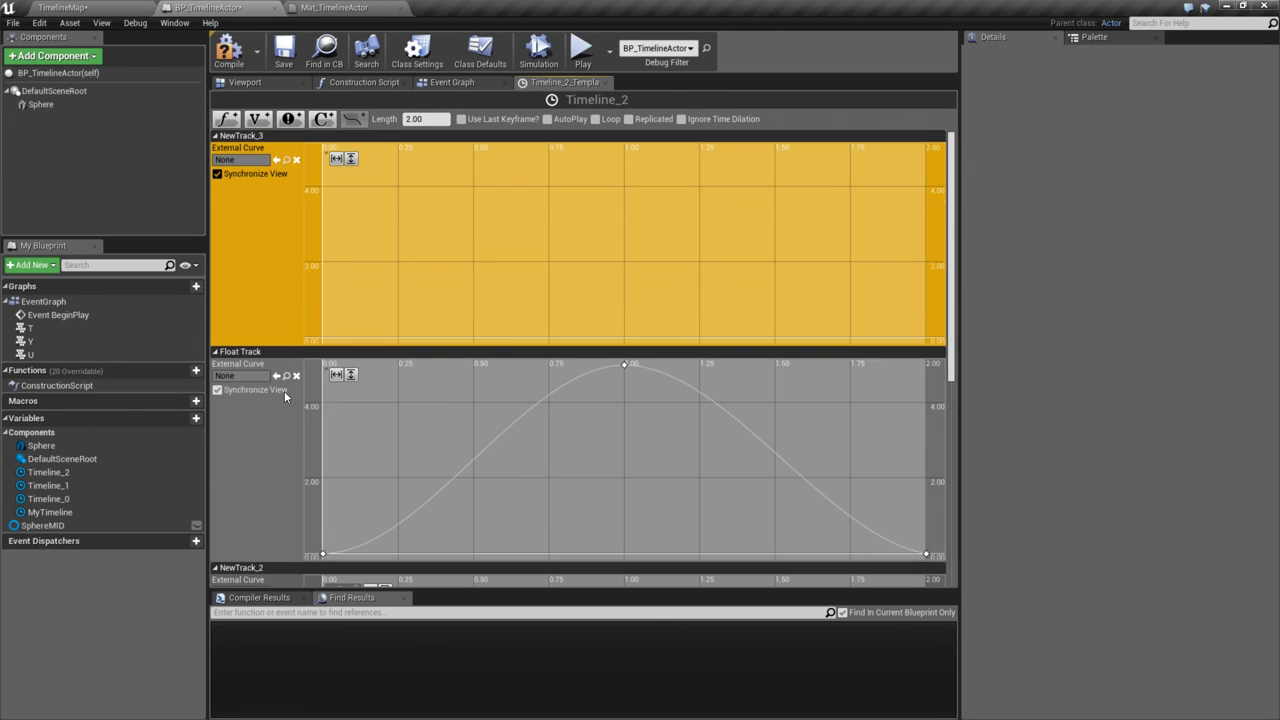
- Delete NewTrack_2, NewTrack_4 and NewTrack_3 from Timeline_2
scroll(291, 396, "down", 5)
left_click(291, 398)
right_click(289, 334)
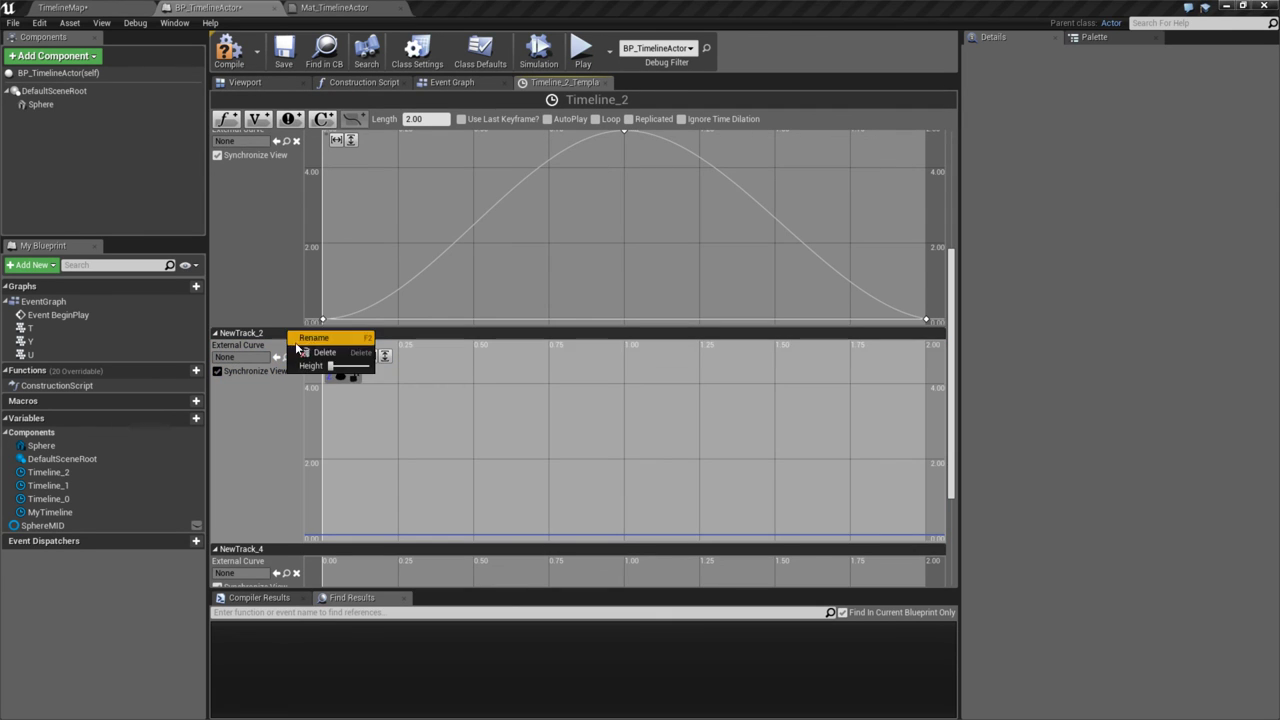
left_click(325, 352)
right_click(263, 377)
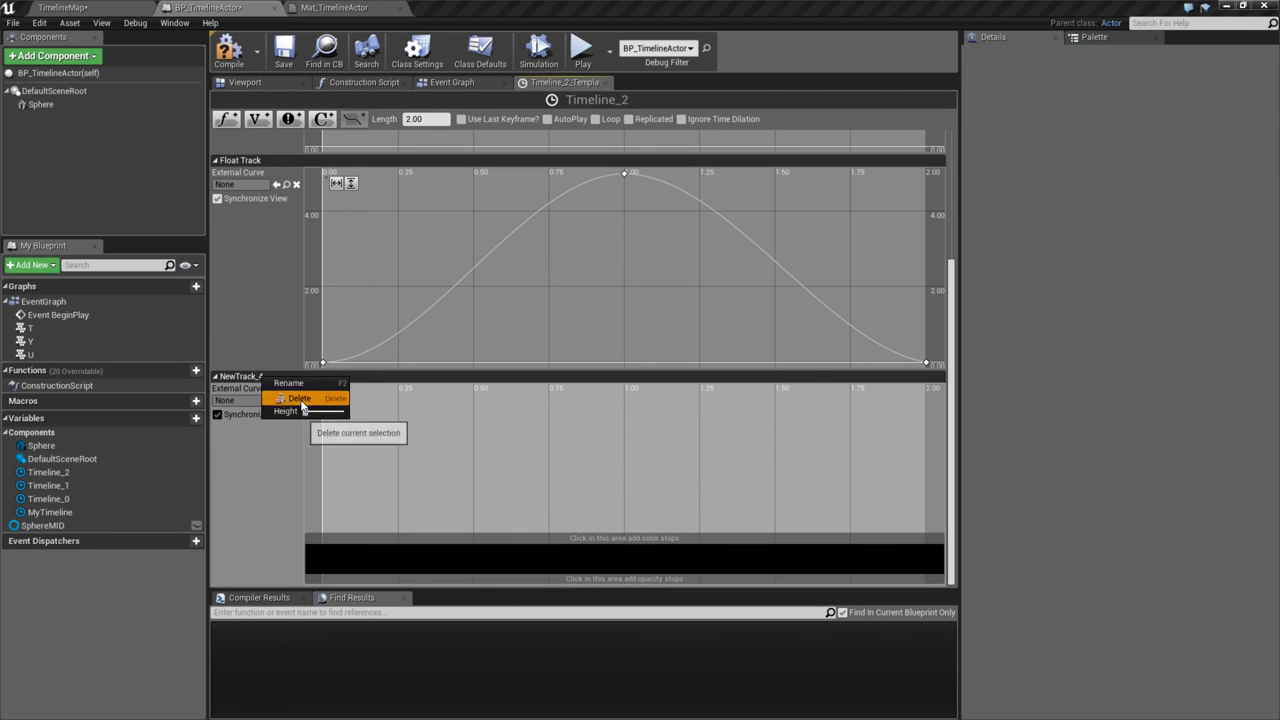
left_click(300, 398)
right_click(261, 135)
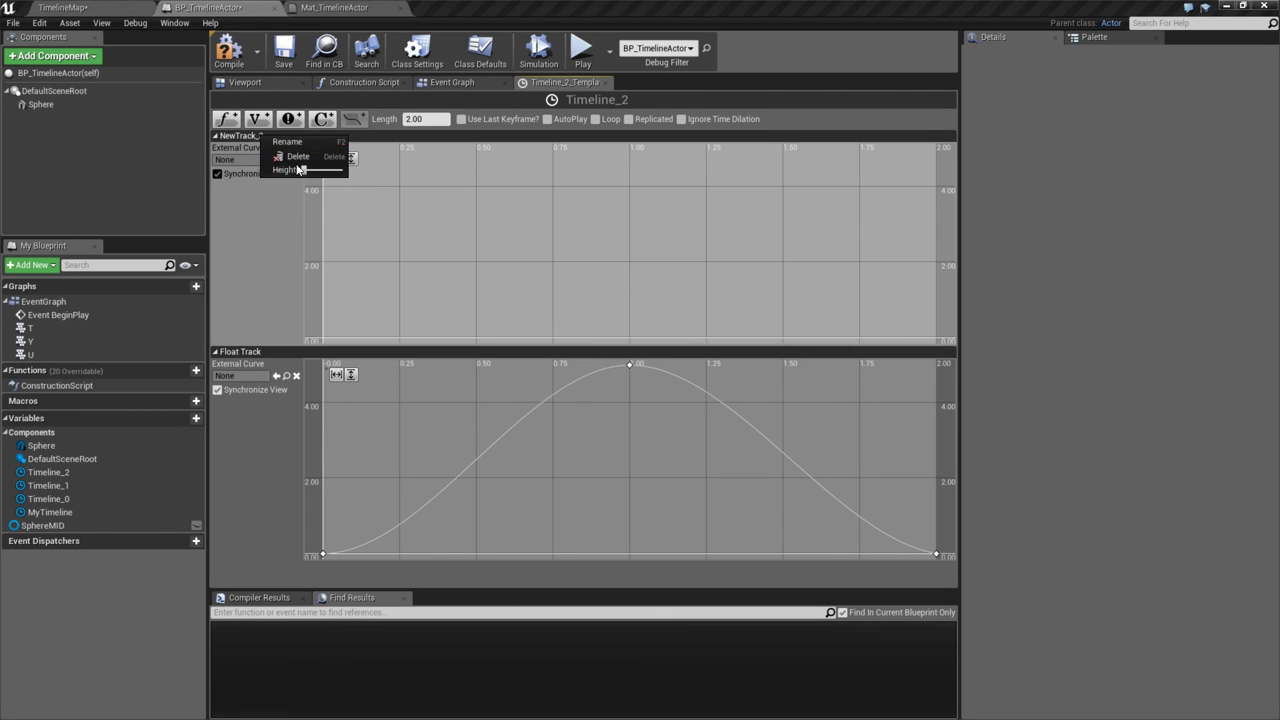
left_click(297, 156)
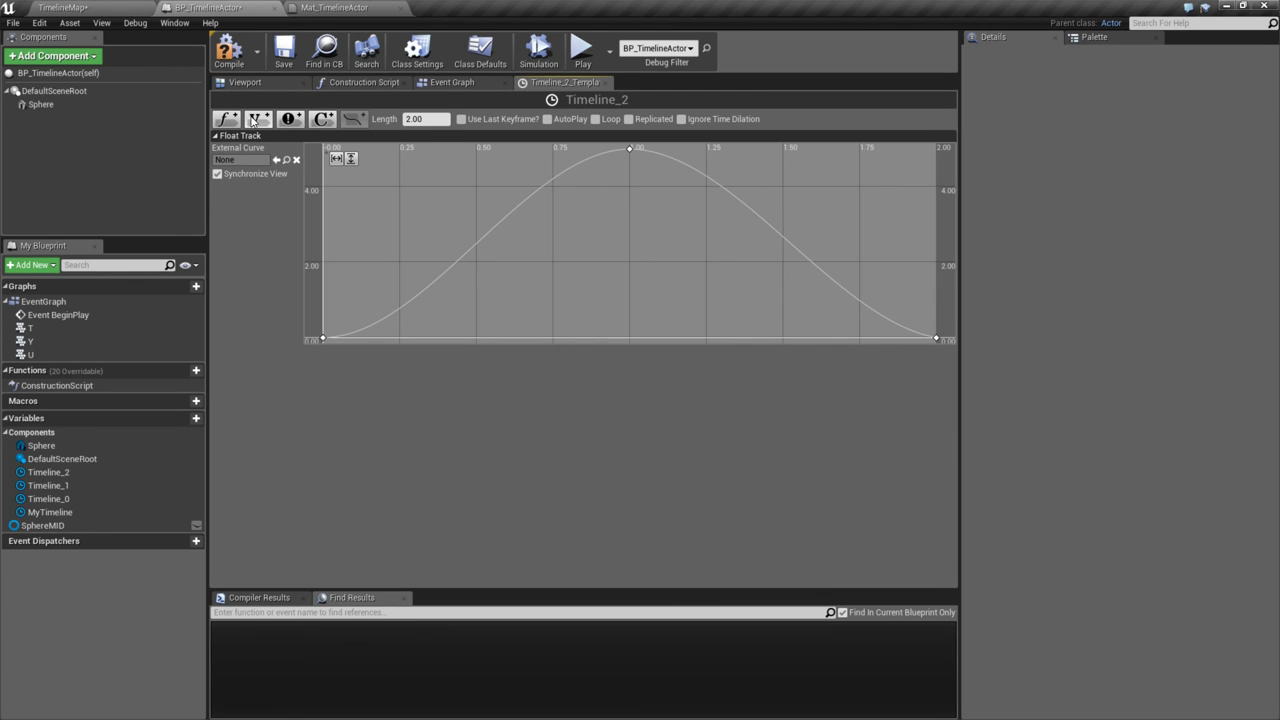
- Add two vector tracks below Float Track in Timeline_2
left_click(255, 118)
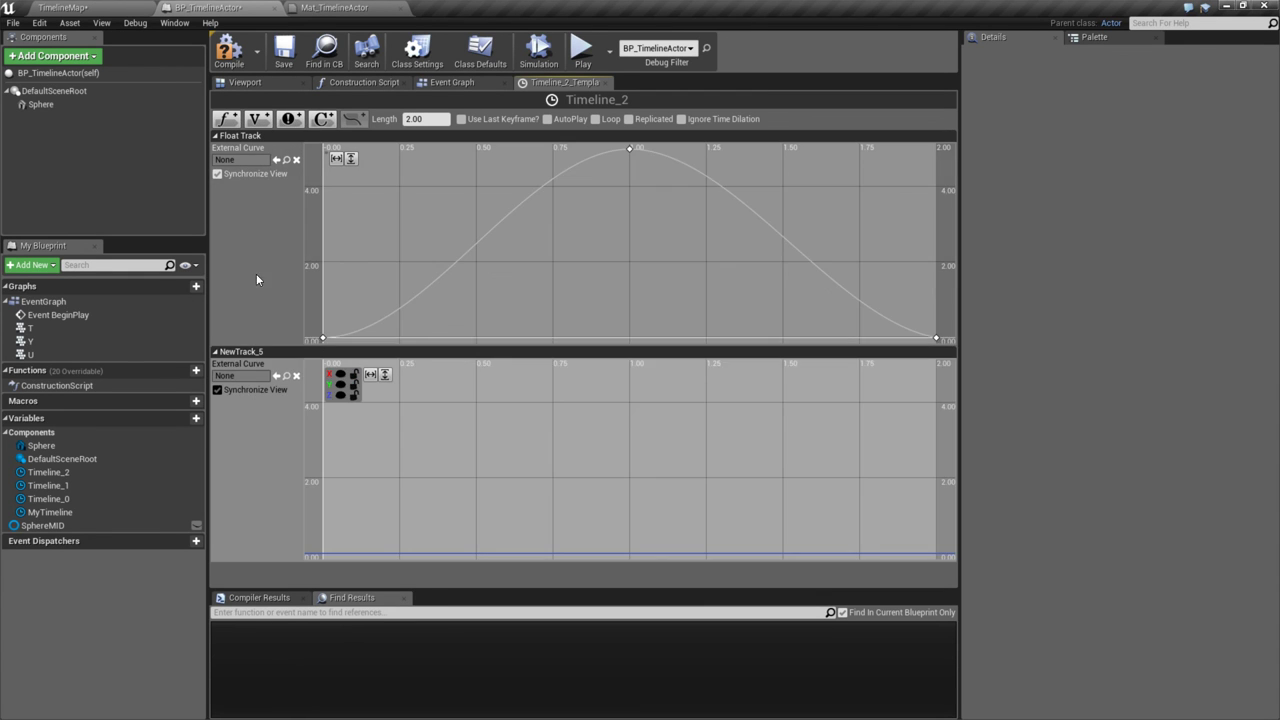
left_click(265, 236)
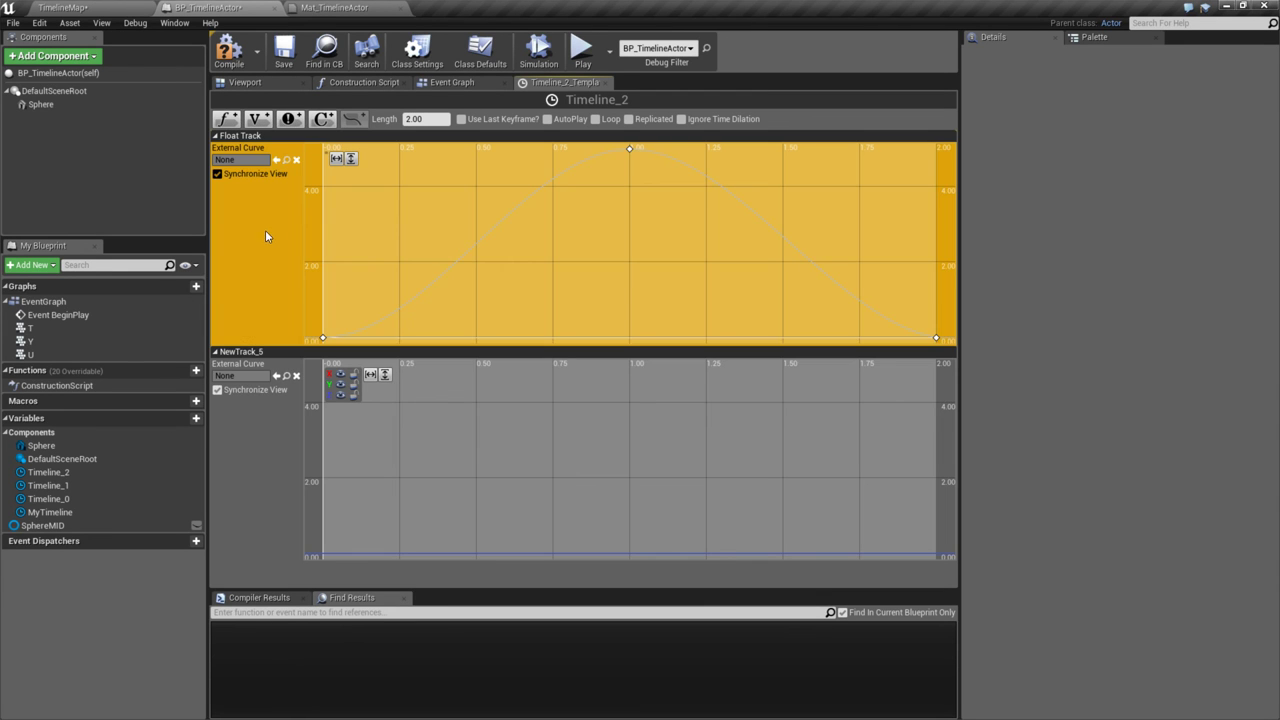
left_click(258, 118)
scroll(279, 346, "up", 2)
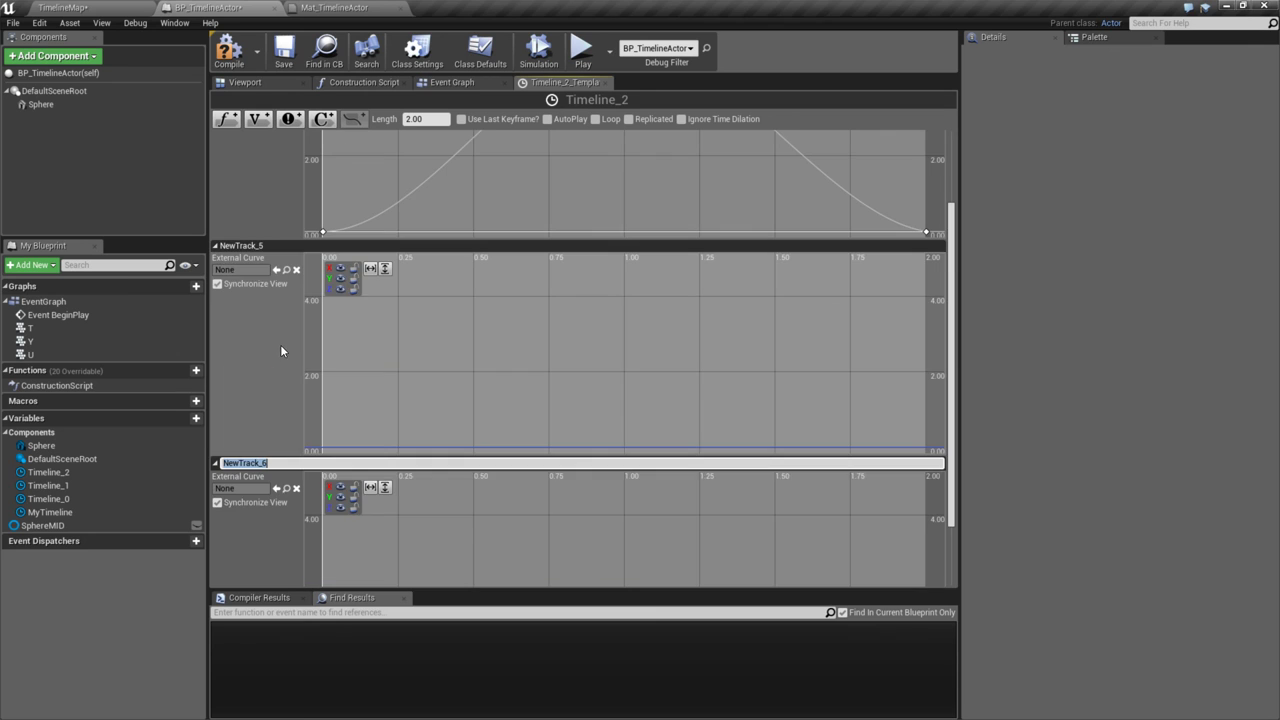
- Delete NewTrack_5 and NewTrack_6 from Timeline_2
right_click(268, 344)
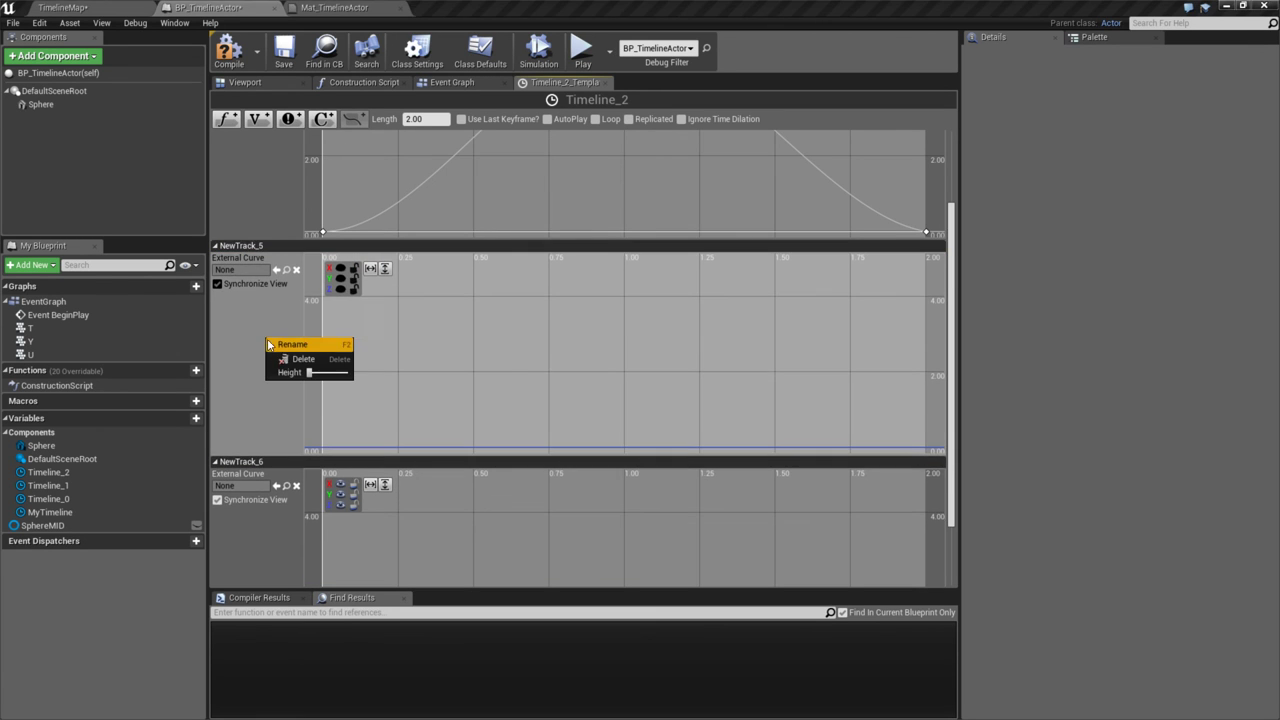
left_click(272, 357)
right_click(260, 419)
left_click(297, 438)
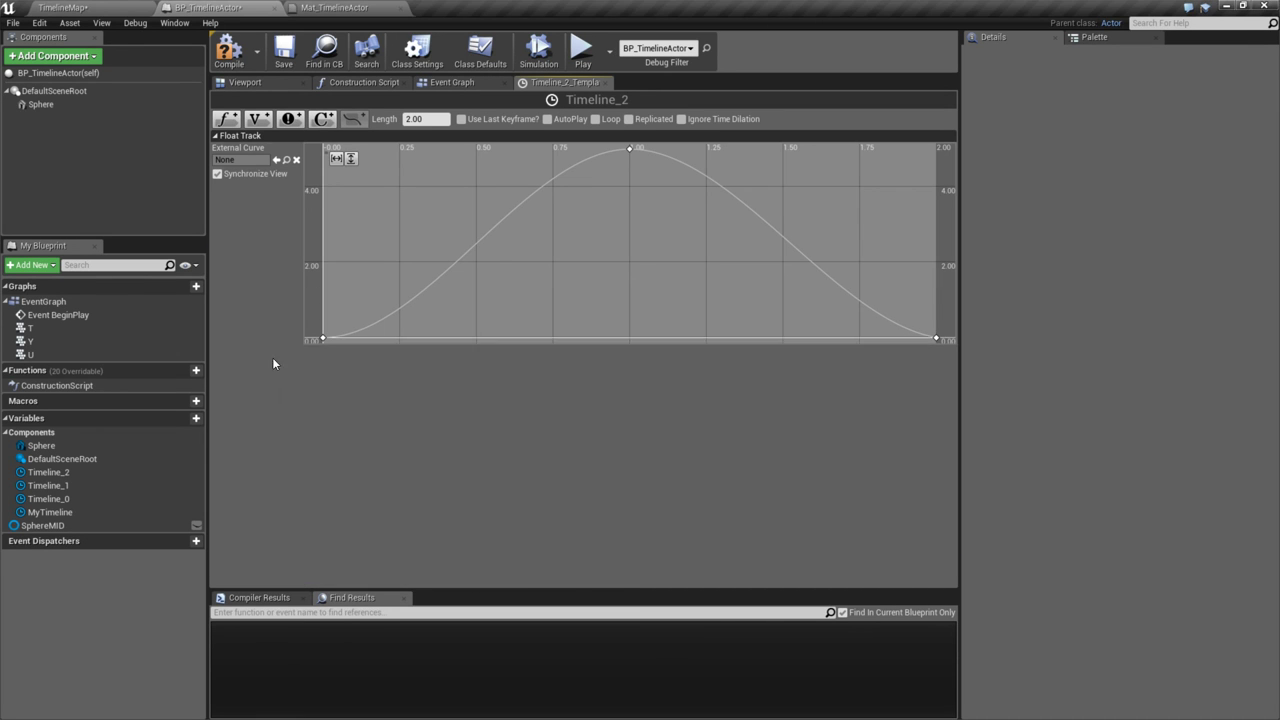
- Add an event track, a vector track and a color track to Timeline_2, keeping their default names
left_click(291, 119)
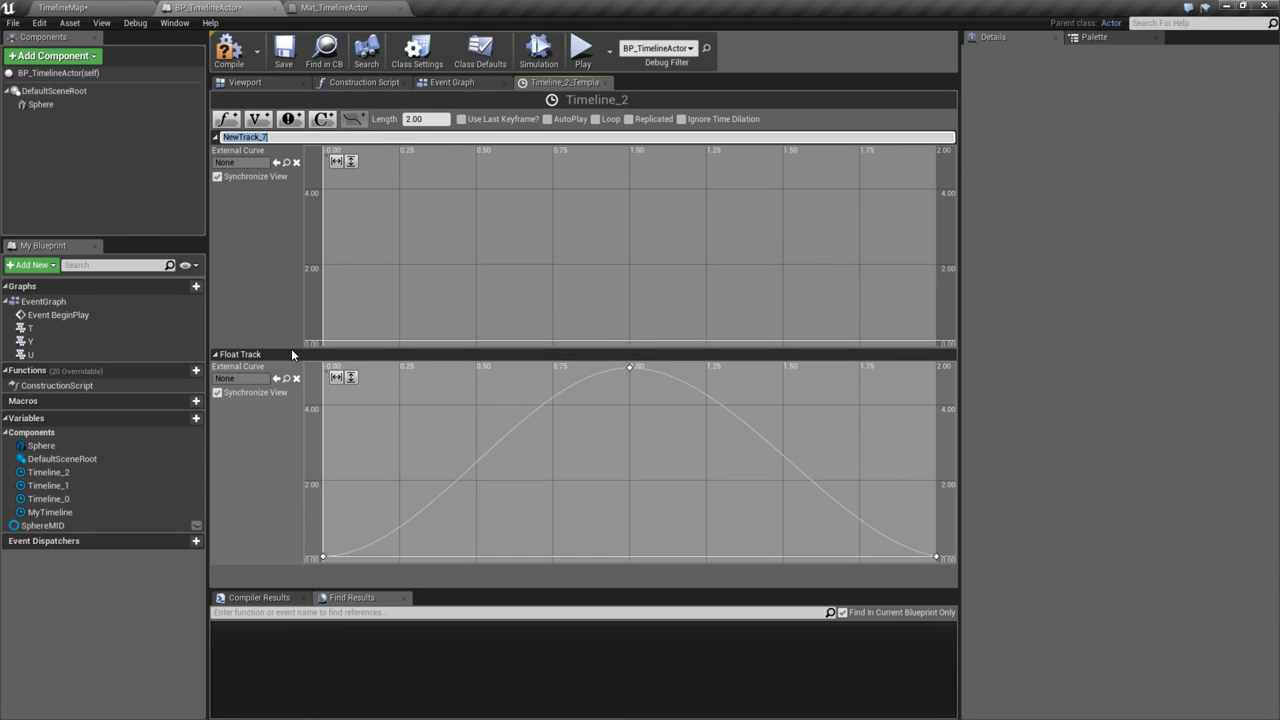
left_click(248, 266)
left_click(264, 439)
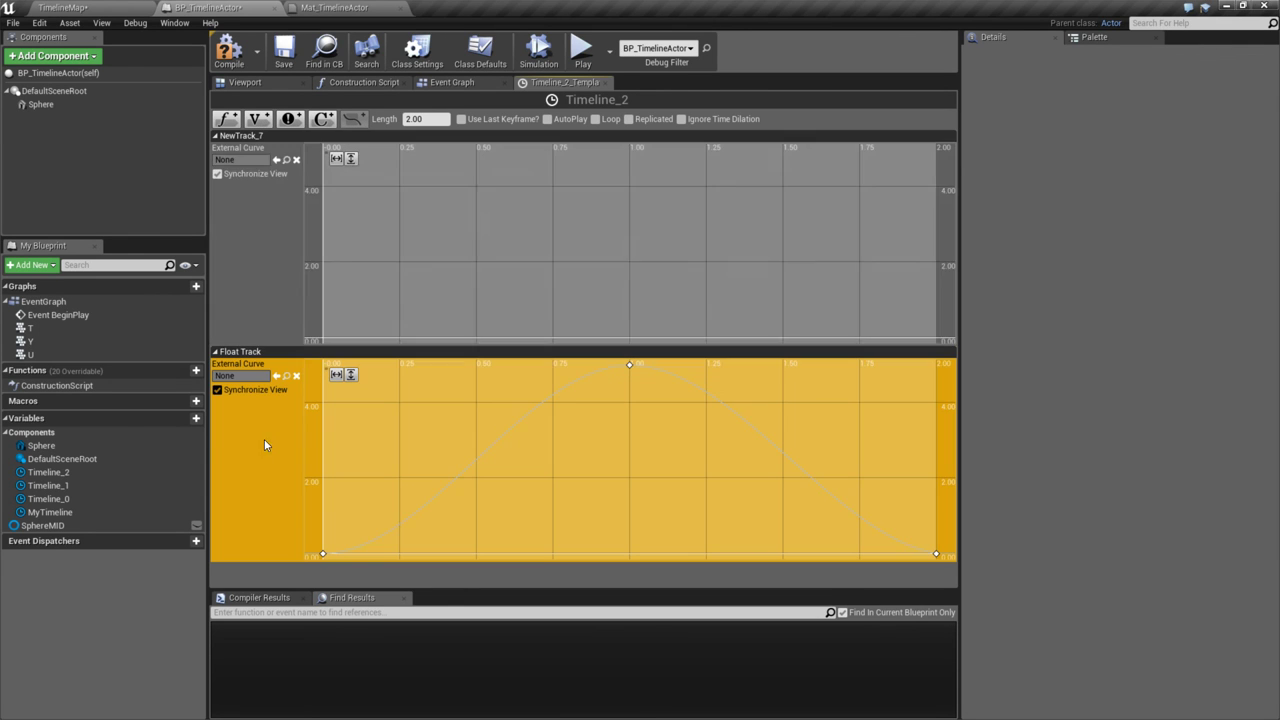
left_click(263, 121)
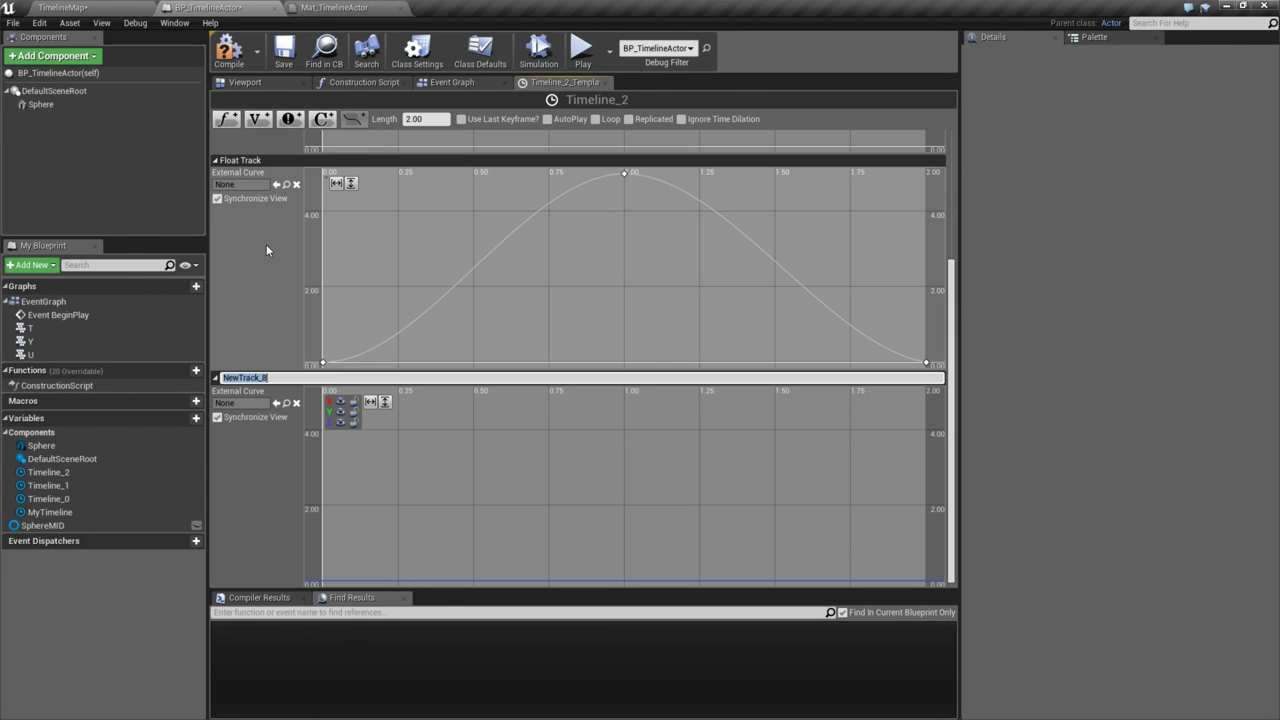
scroll(281, 324, "up", 4)
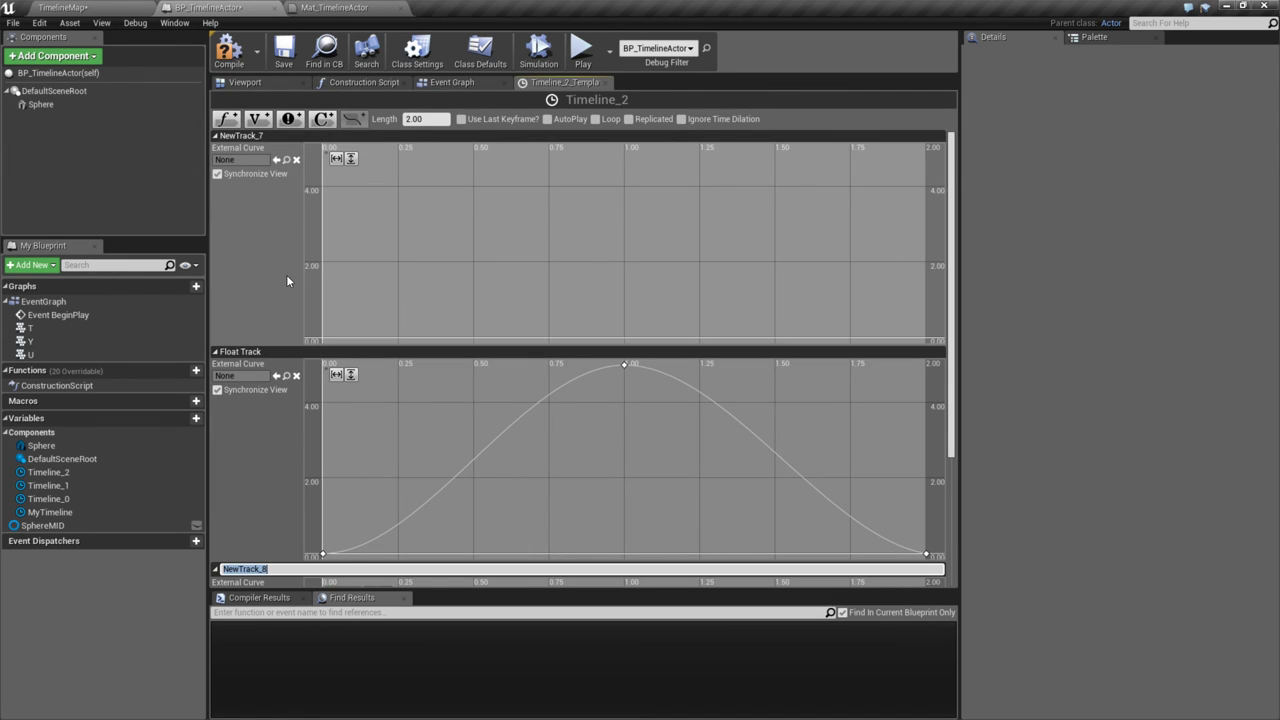
scroll(276, 335, "down", 2)
scroll(274, 339, "down", 3)
left_click(250, 418)
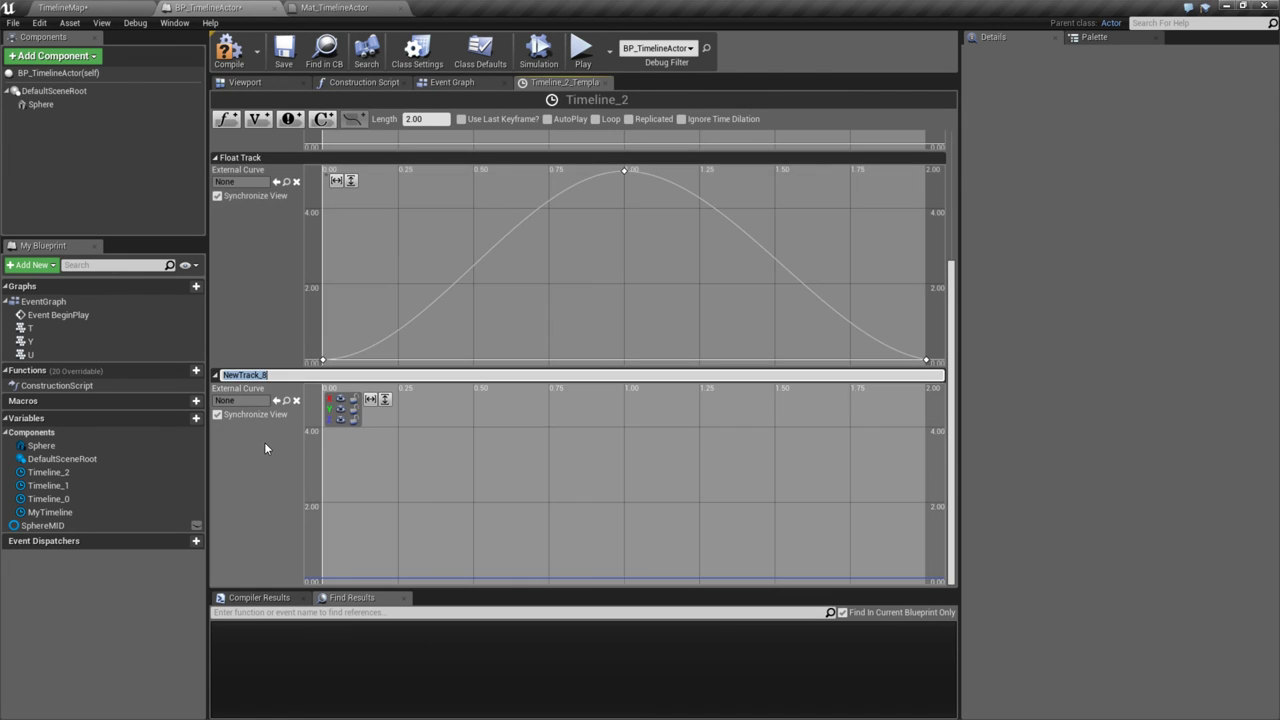
scroll(270, 400, "up", 3)
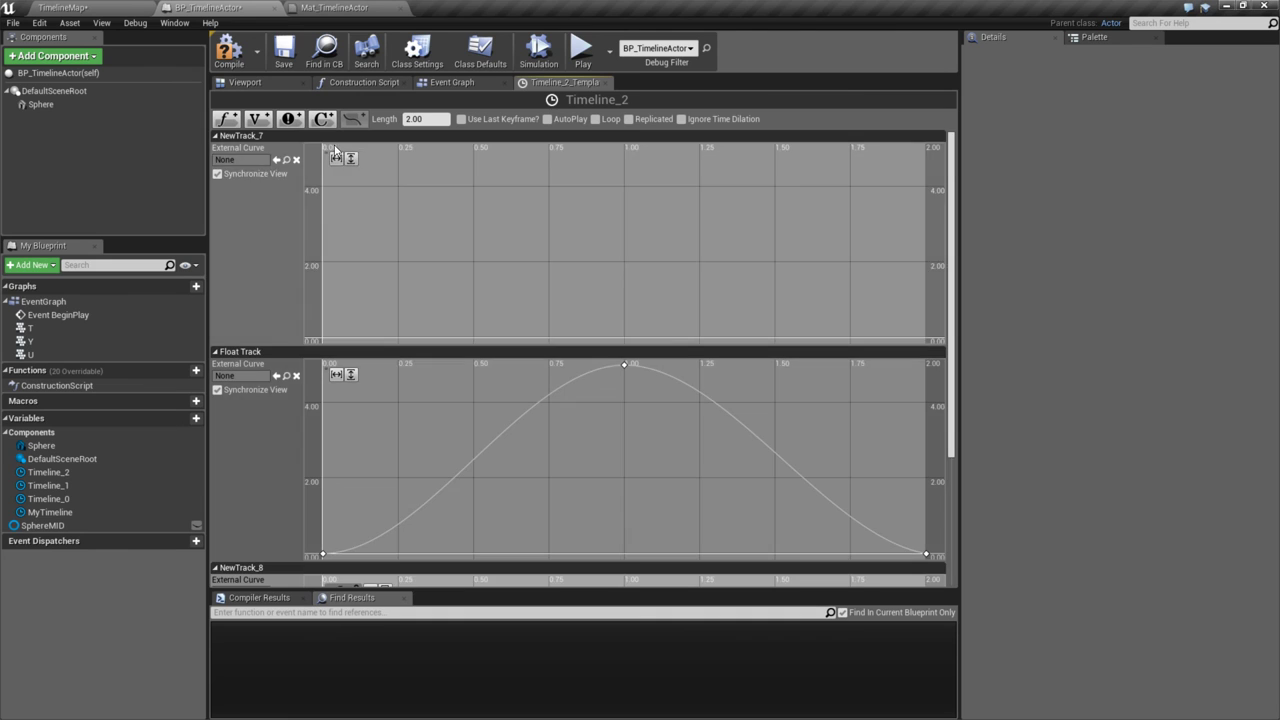
left_click(322, 120)
scroll(283, 325, "up", 6)
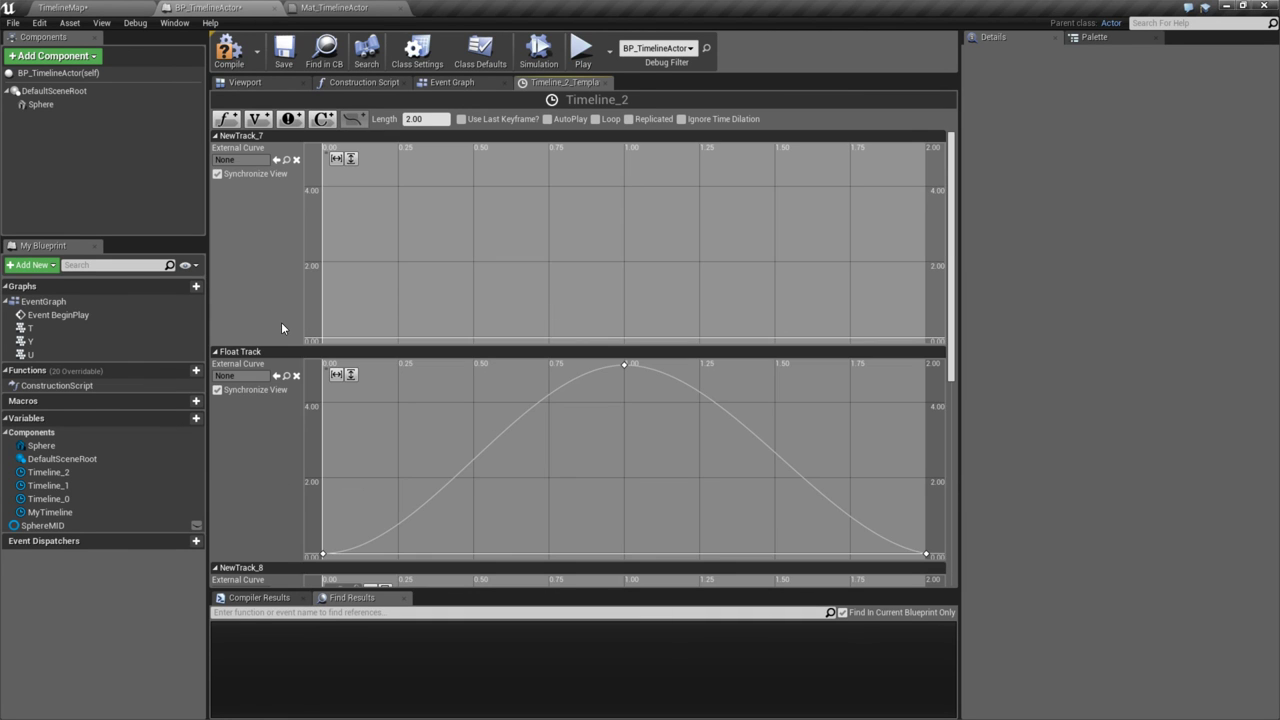
- Examine the new event, vector and color tracks in Timeline_2 alongside Float Track
left_click(279, 244)
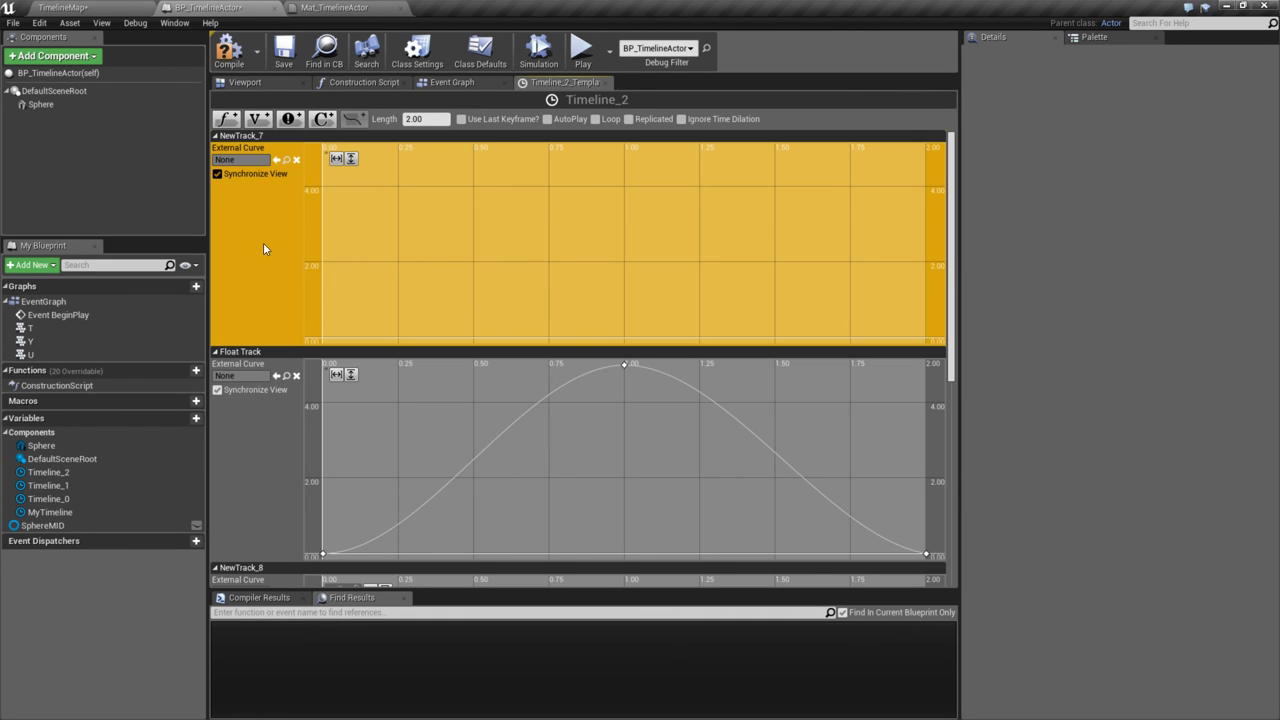
scroll(263, 242, "down", 1)
scroll(270, 287, "down", 4)
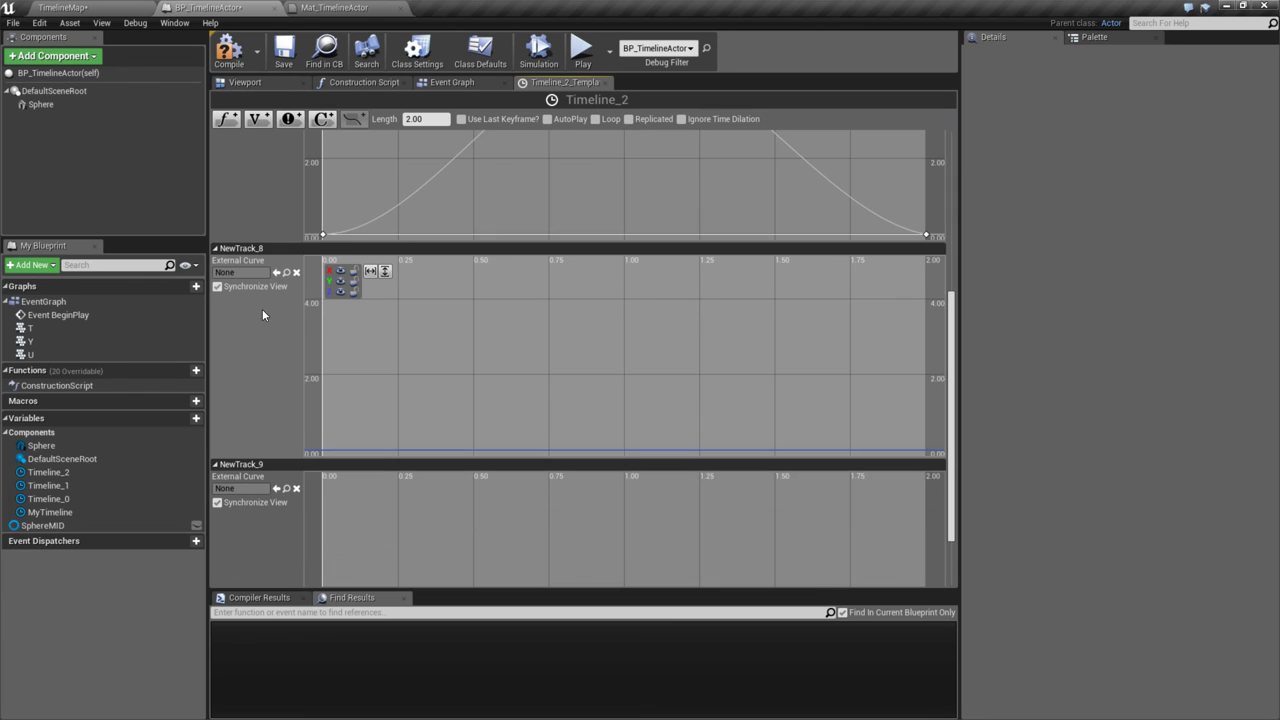
left_click(255, 454)
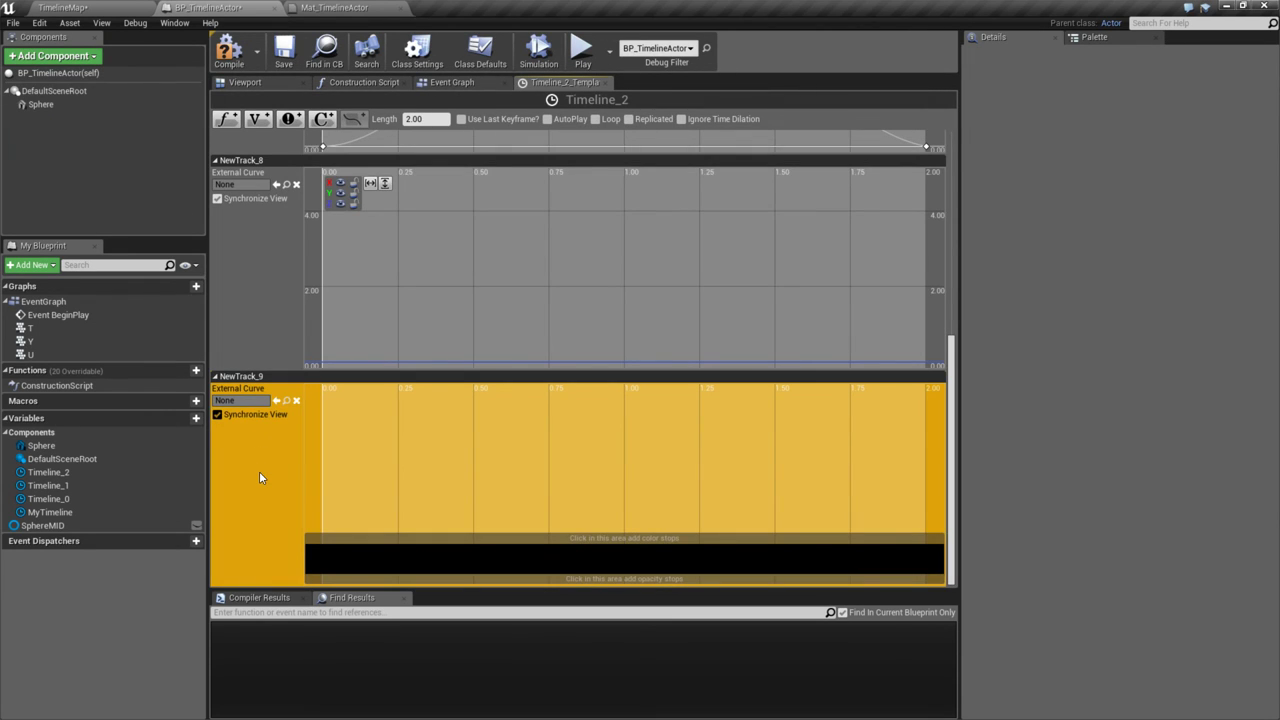
scroll(262, 476, "up", 2)
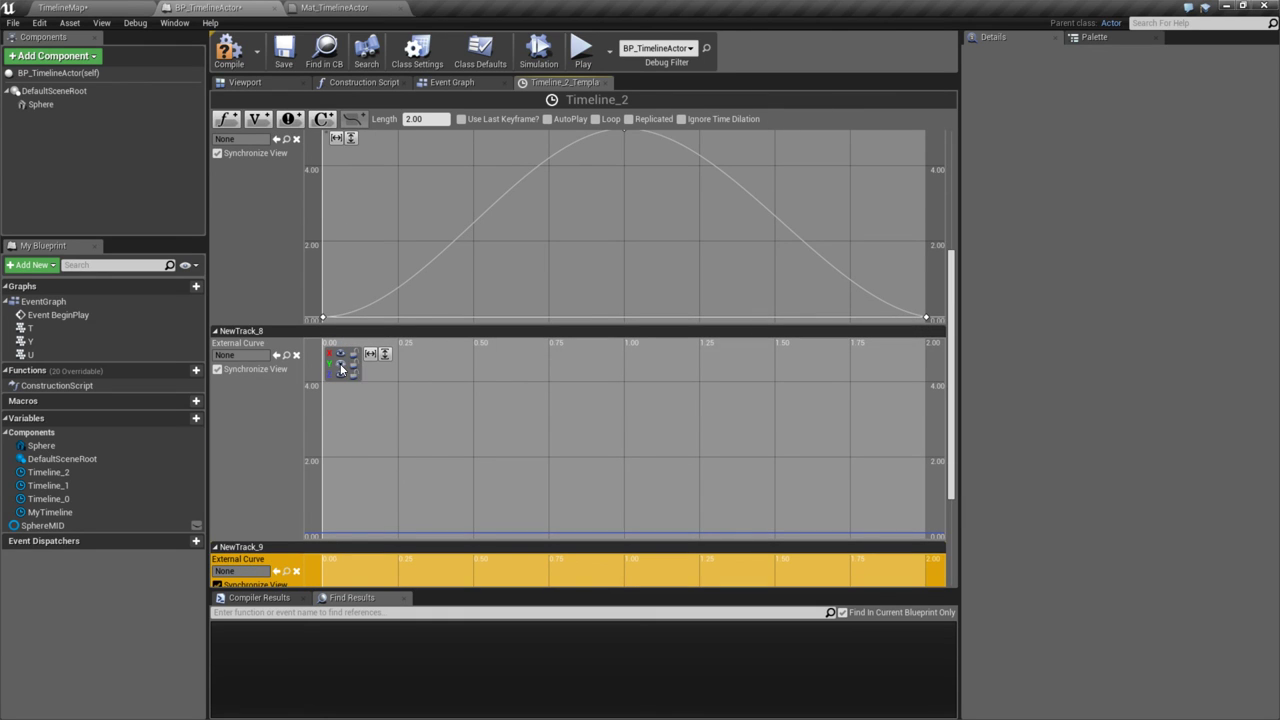
left_click(272, 410)
scroll(271, 460, "down", 2)
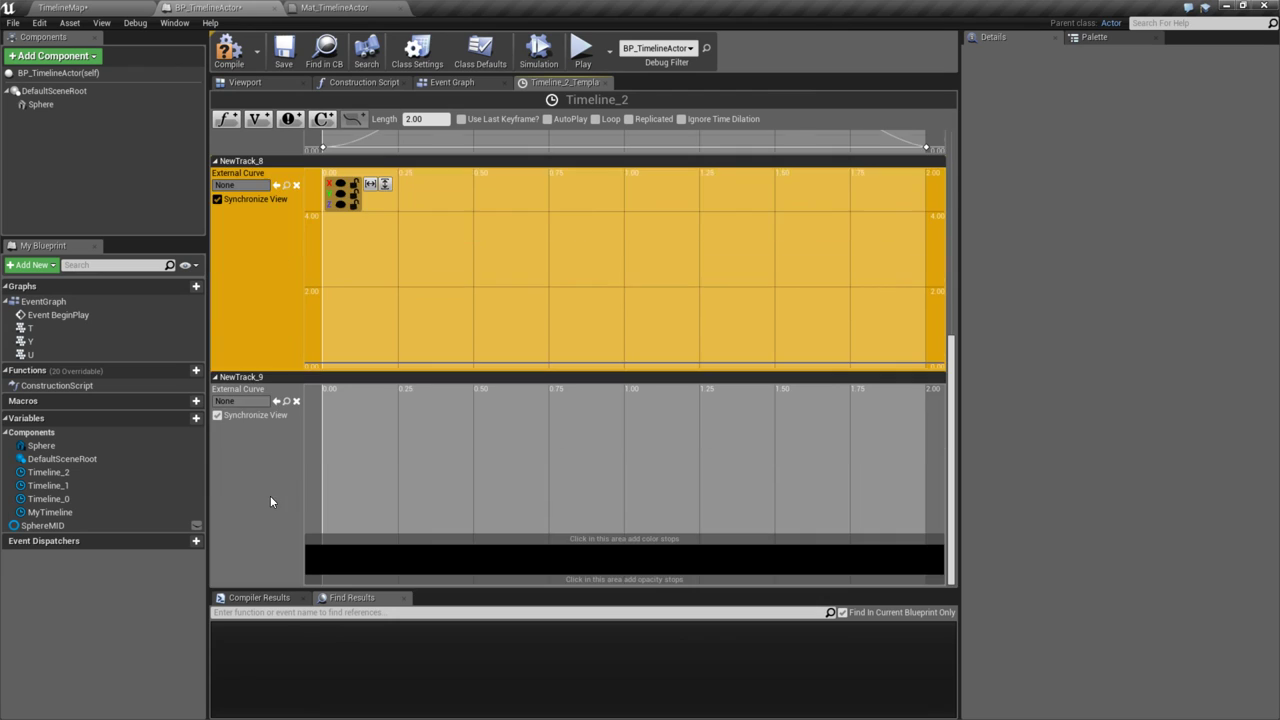
left_click(270, 493)
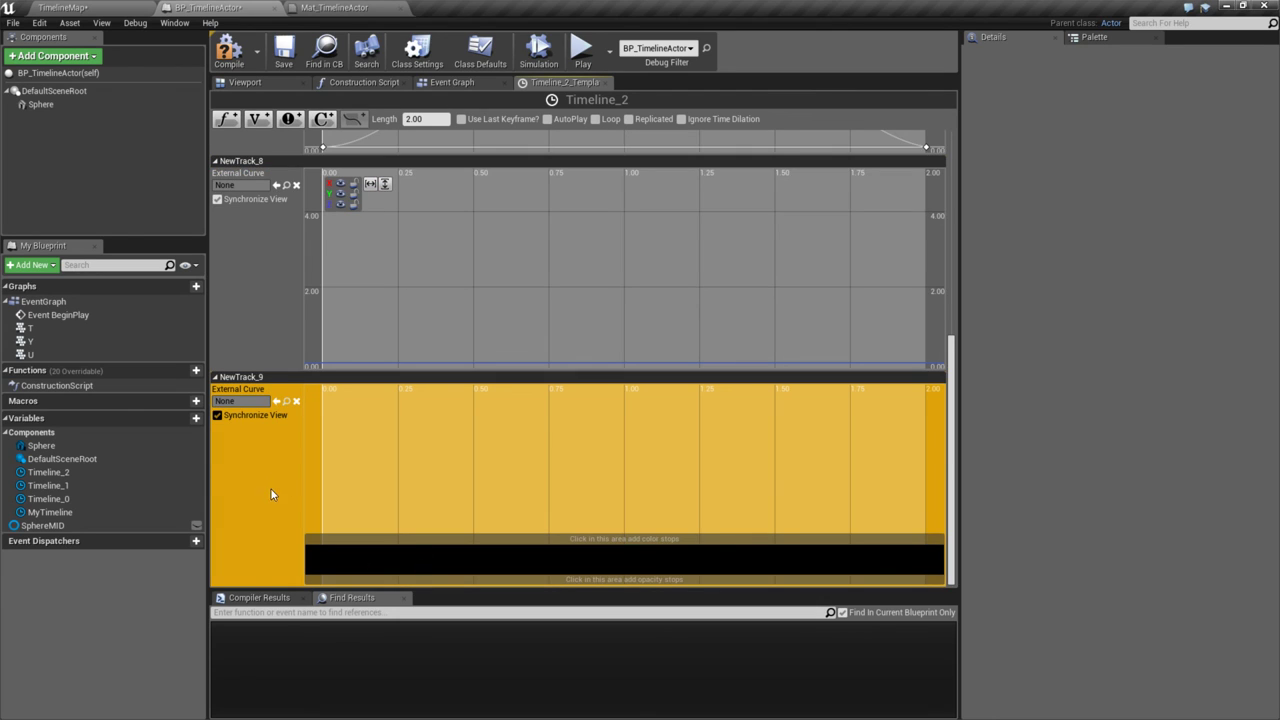
- Rename the color track NewTrack_9 to "Color Track"
scroll(271, 493, "up", 2)
double_click(244, 463)
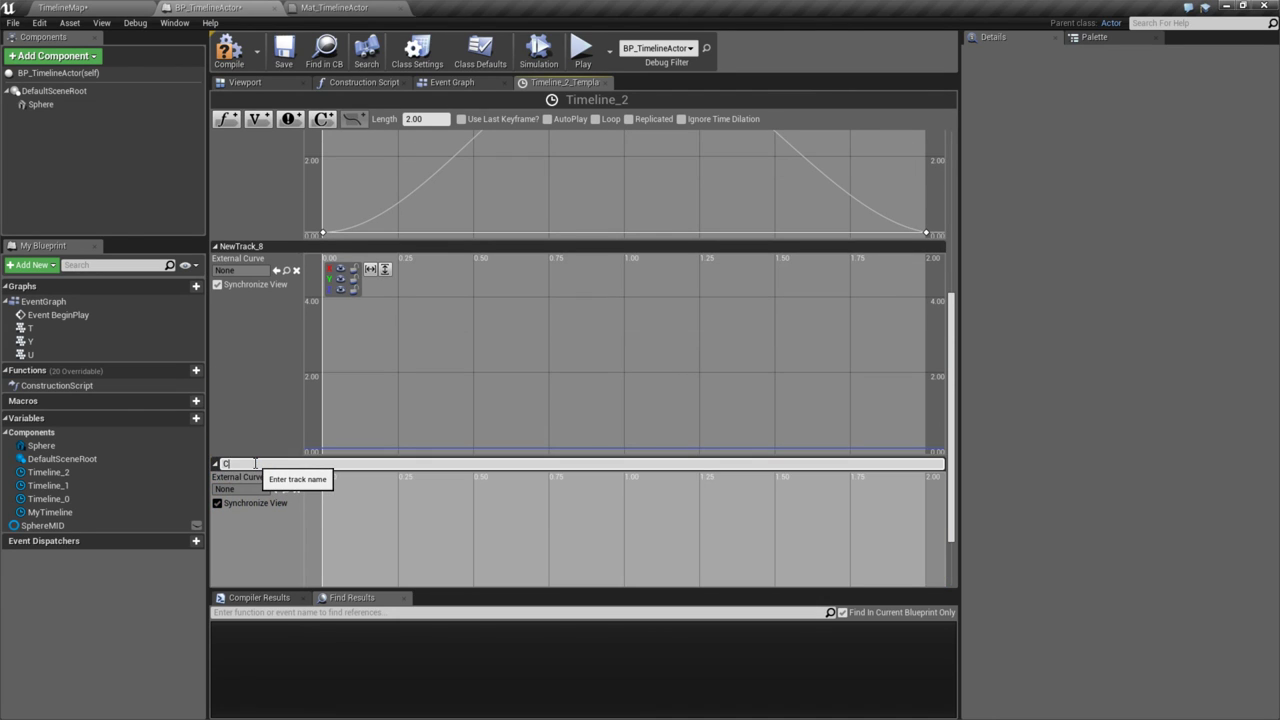
type("Color Track")
key("Return")
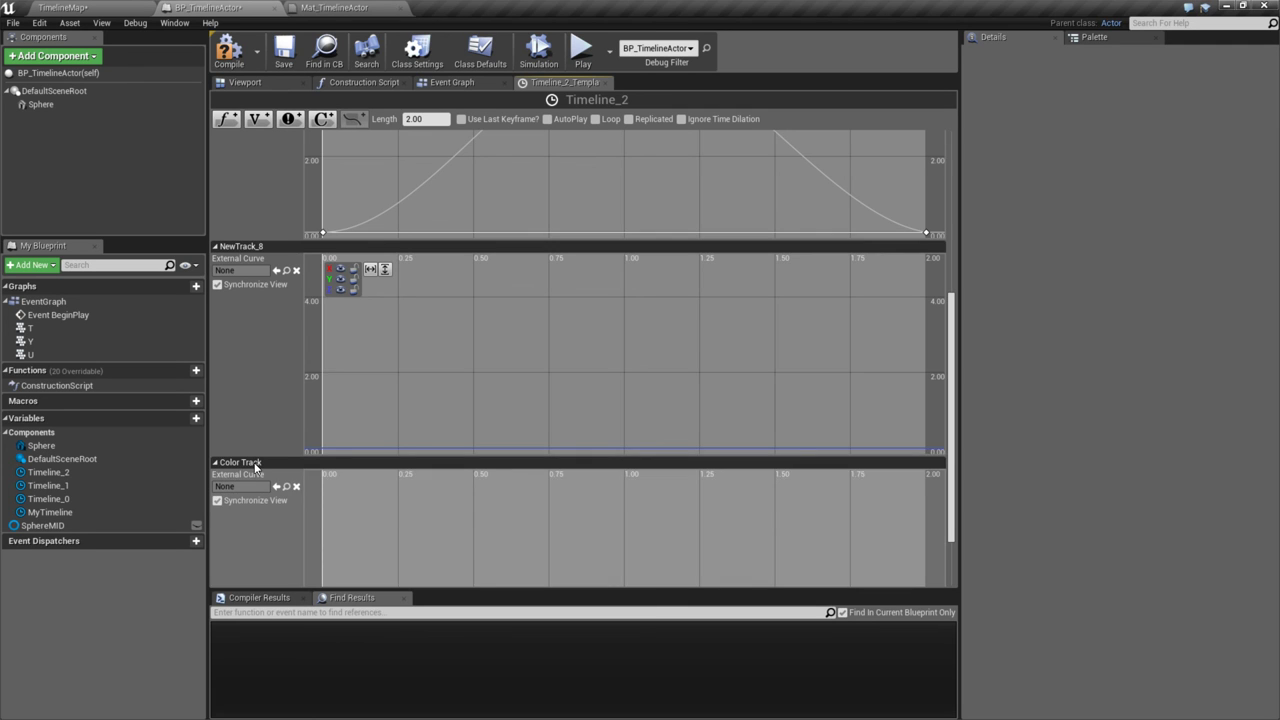
- Rename the event track NewTrack_7 to "Event Track"
scroll(249, 462, "up", 2)
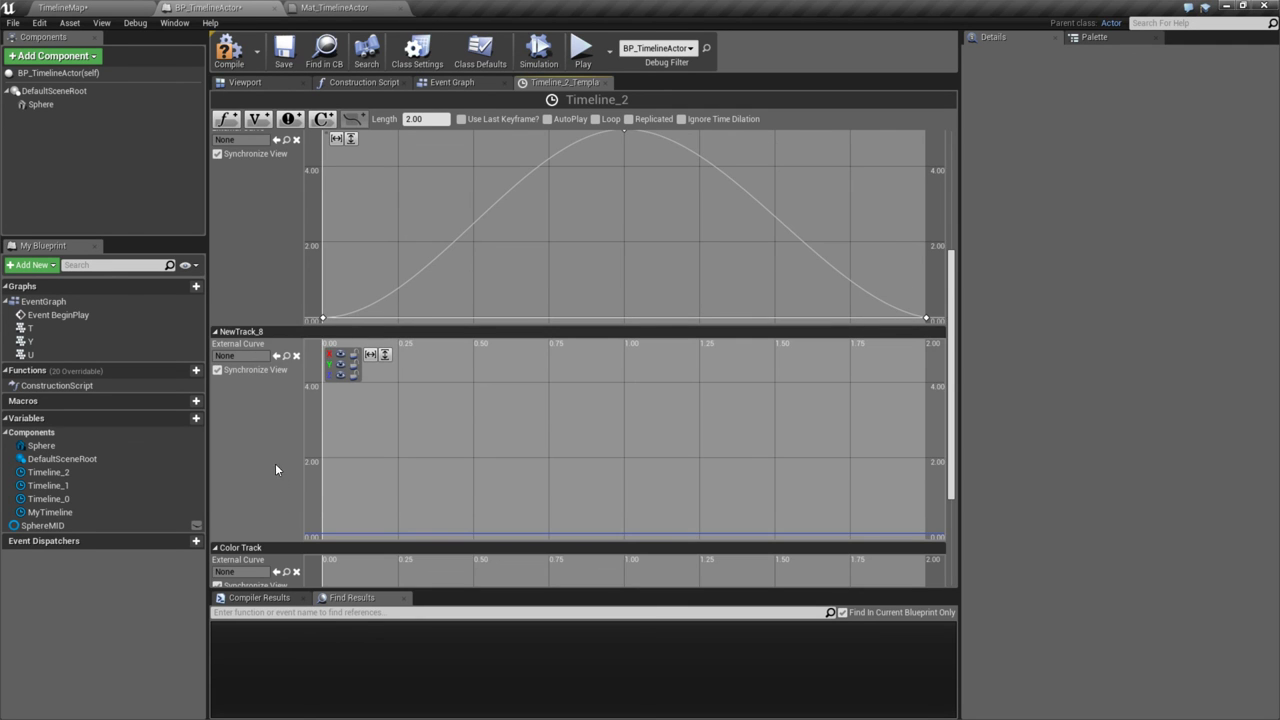
scroll(266, 461, "down", 2)
scroll(262, 430, "up", 6)
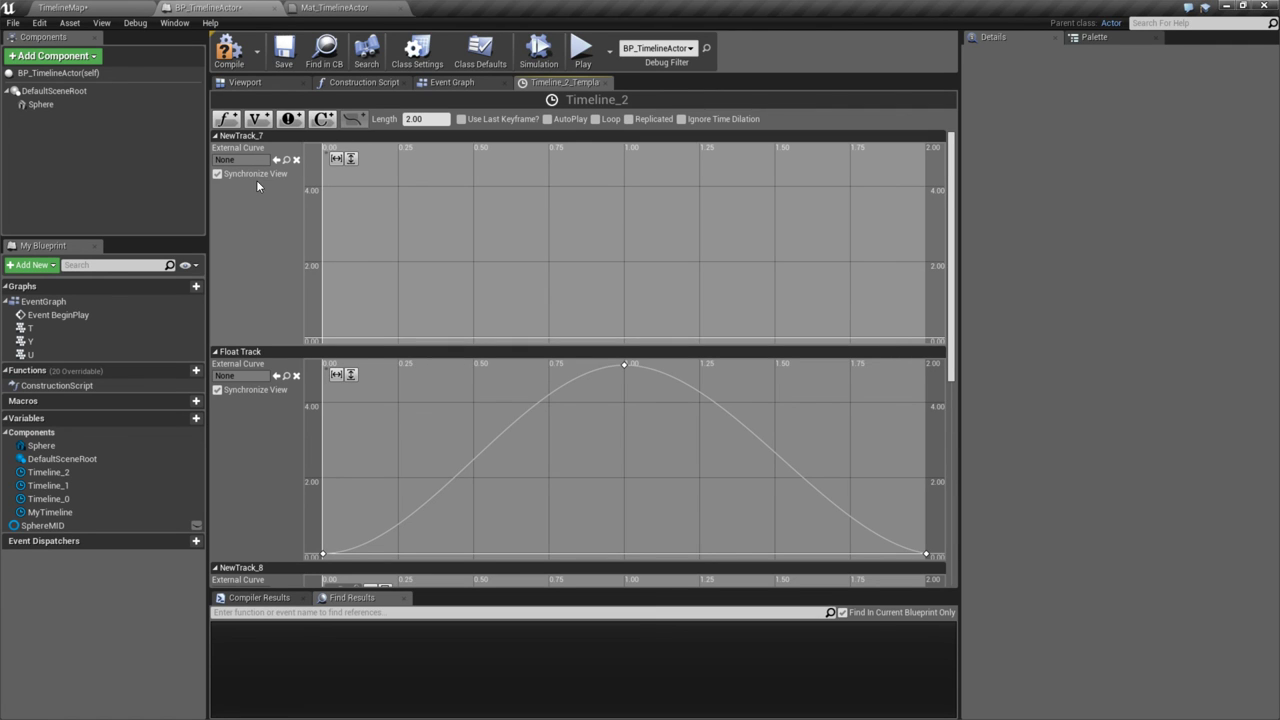
right_click(254, 139)
left_click(270, 155)
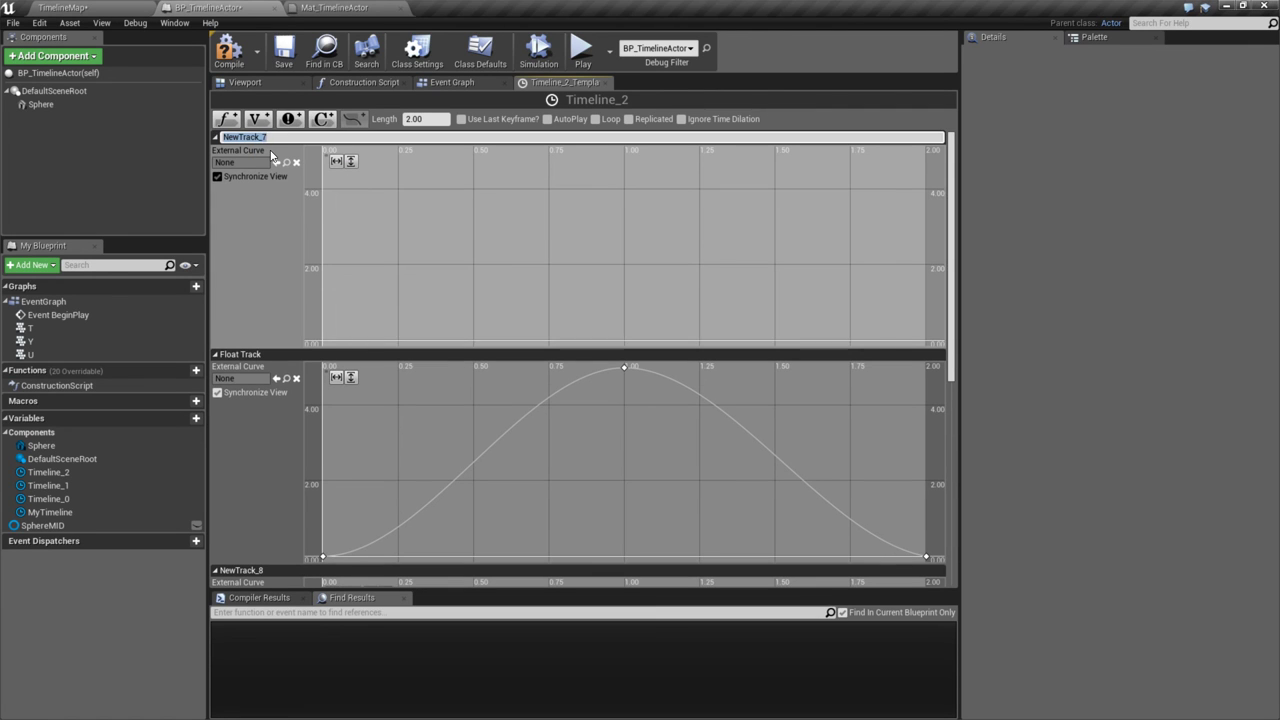
type("Event Track")
key("Return")
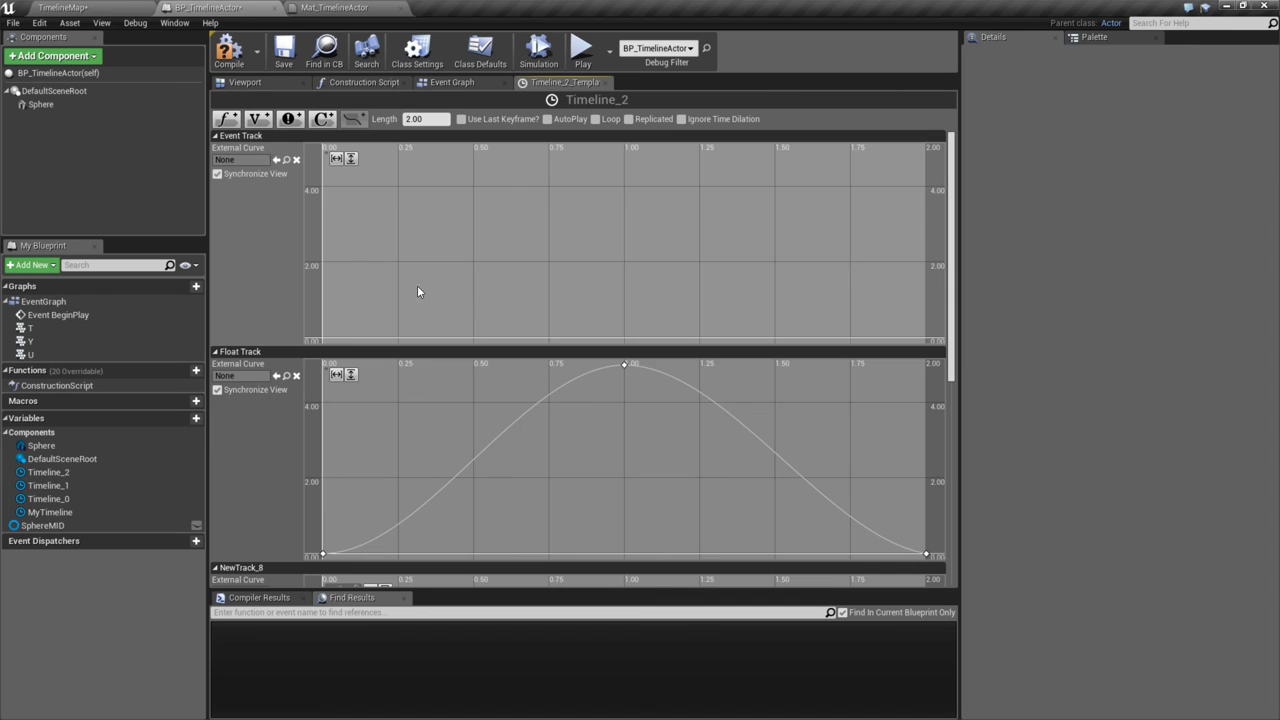
- Rename the vector track NewTrack_8 to "Vector Track"
scroll(313, 430, "down", 5)
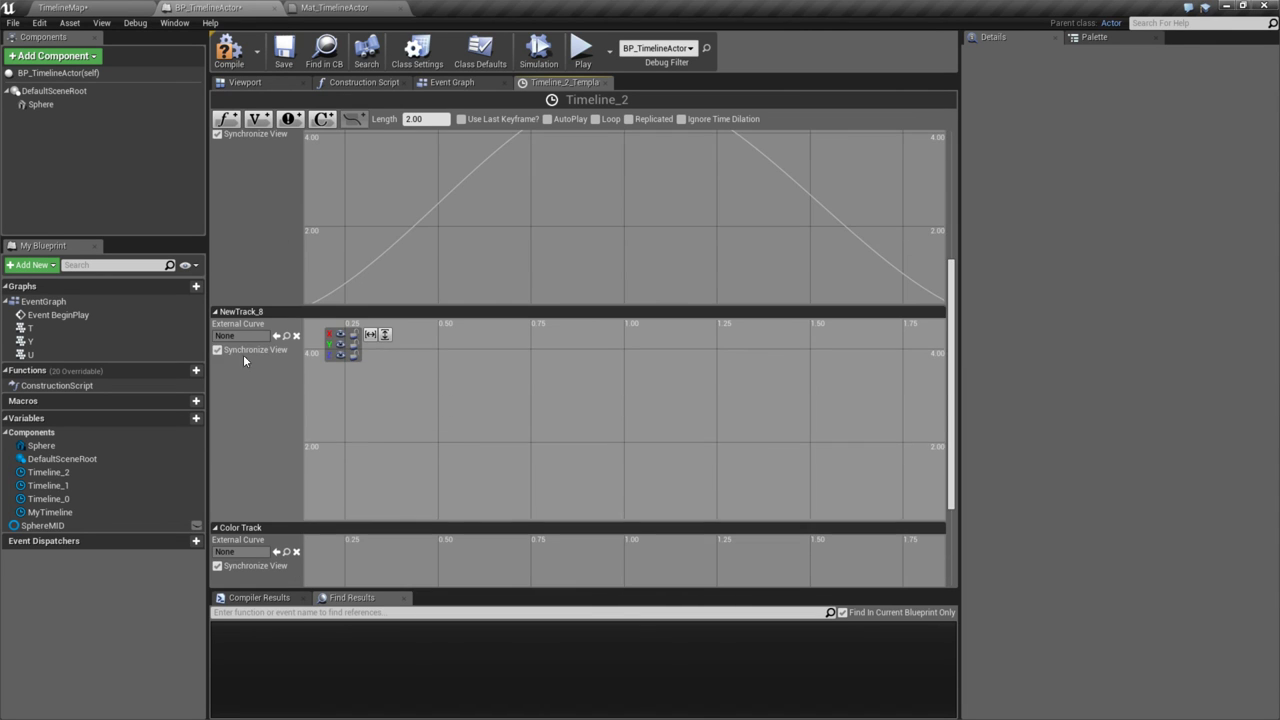
right_click(250, 311)
left_click(266, 322)
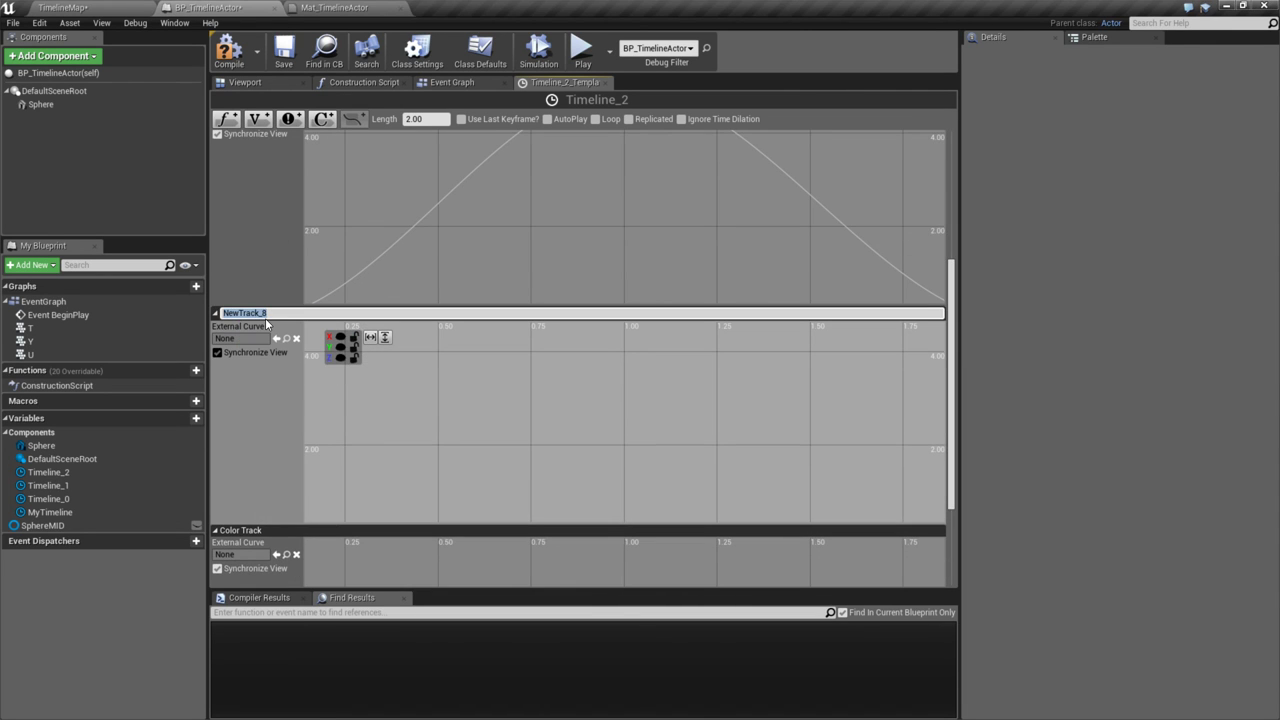
type("Vector Track")
key("Return")
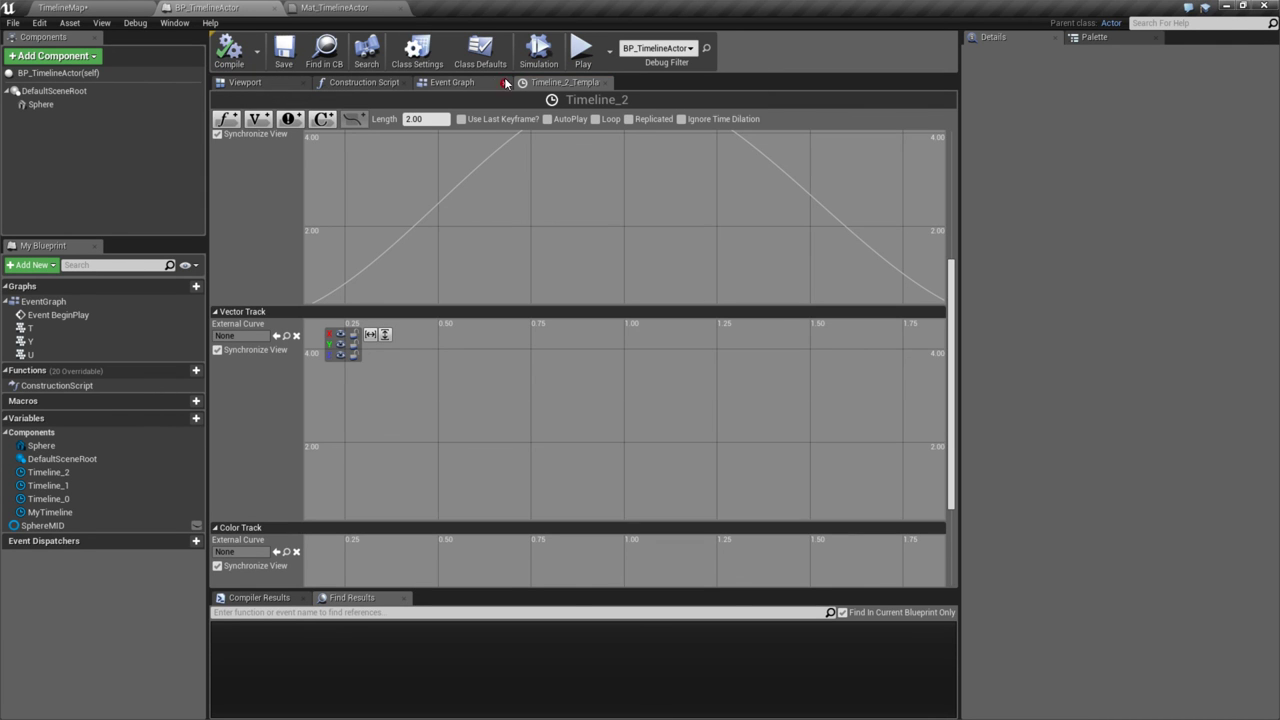
- In the Event Graph, connect Timeline_2's Color Track to Set Vector Parameter Value's Value input and align its nodes below Set Scalar Parameter Value
left_click(465, 83)
right_click_drag(572, 287, 520, 278)
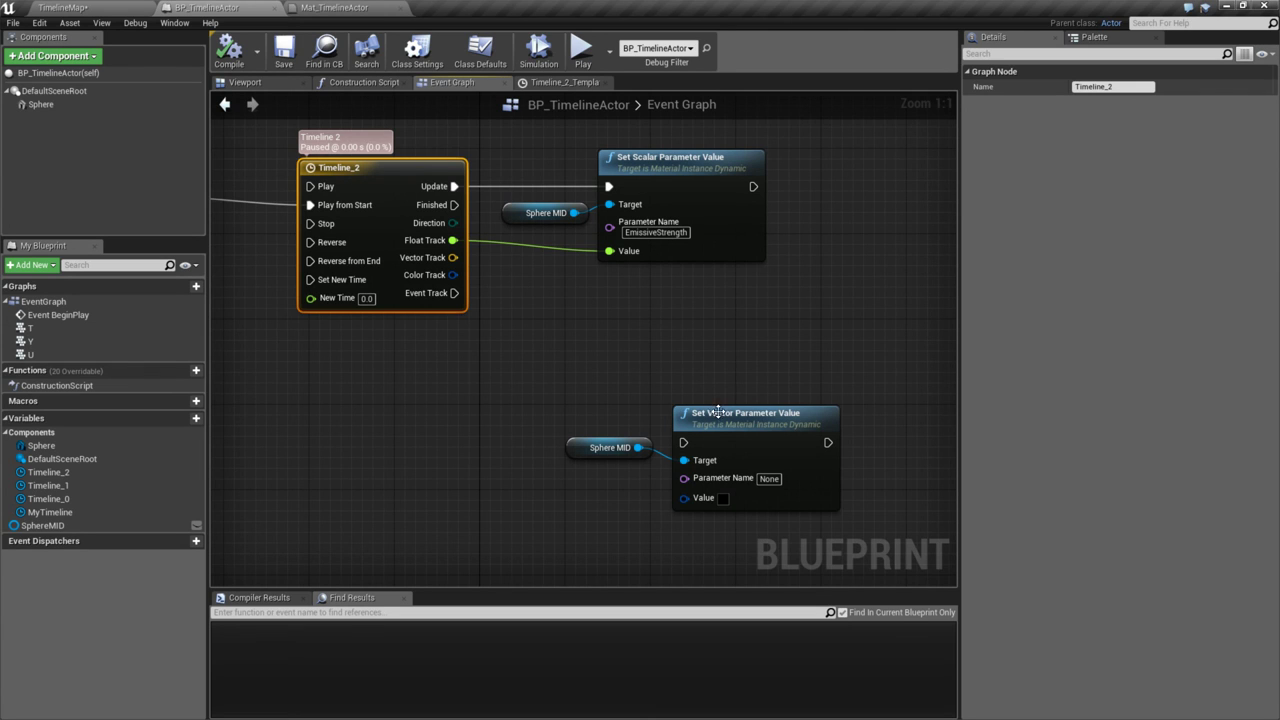
left_click_drag(718, 411, 710, 383)
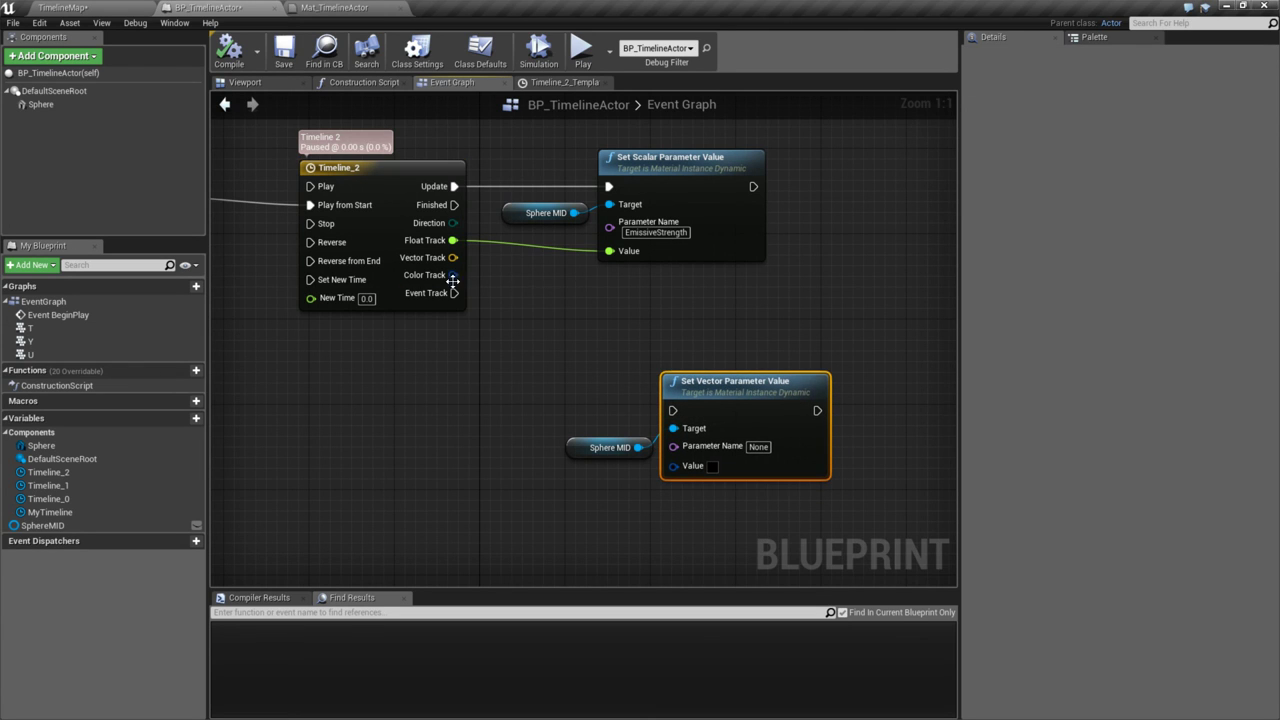
left_click_drag(453, 275, 737, 493)
left_click_drag(707, 391, 643, 378)
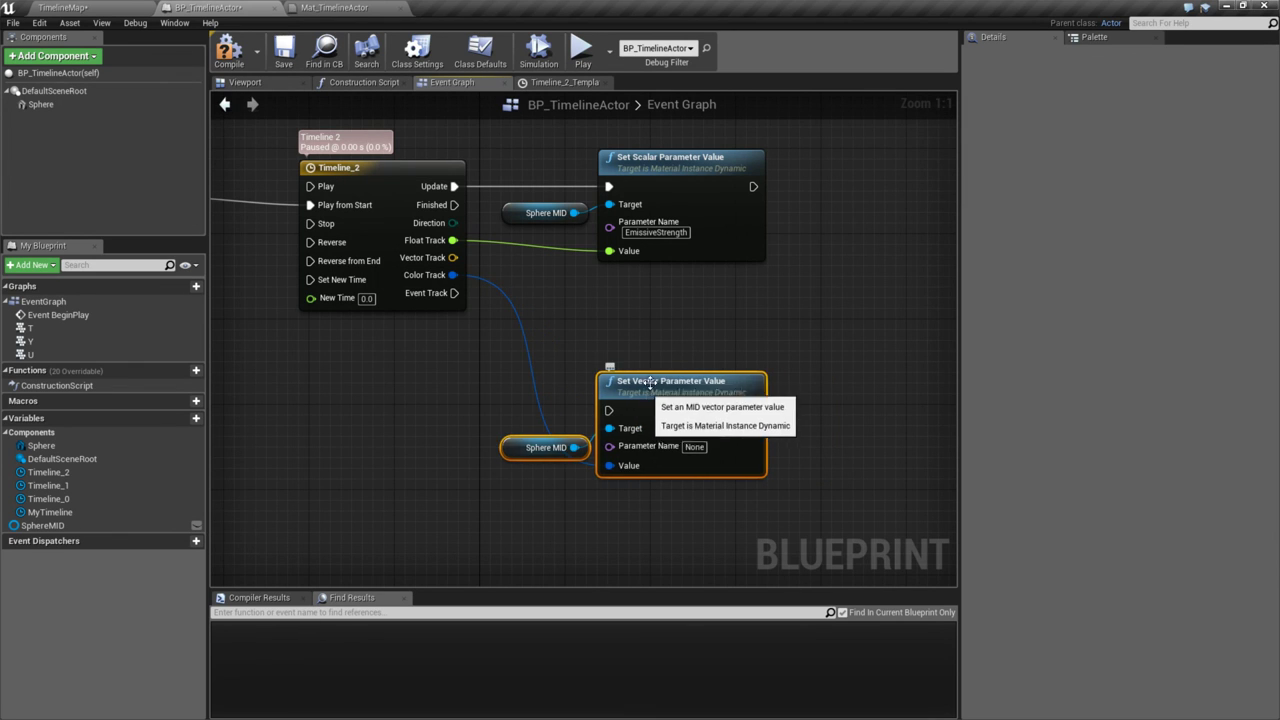
left_click(673, 321)
right_click_drag(673, 321, 726, 311)
right_click_drag(663, 460, 766, 352)
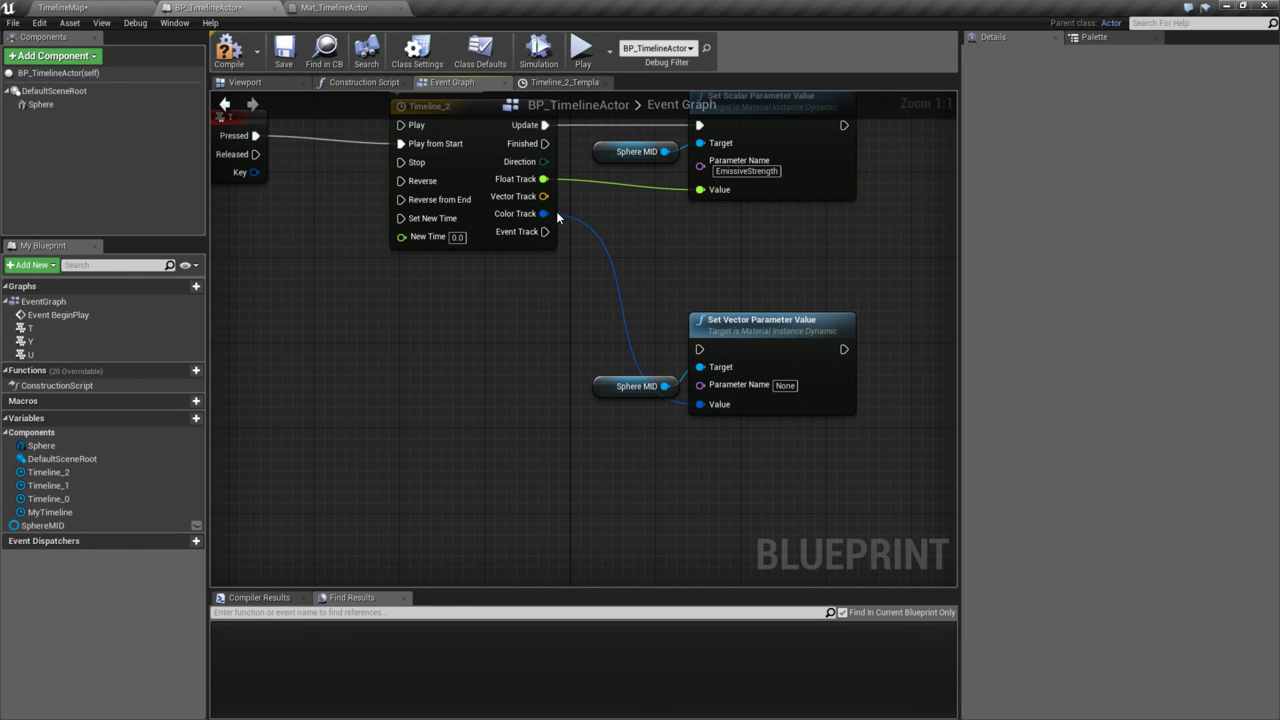
- Try feeding Timeline_2's Vector Track into the Value input of Set Vector Parameter Value, and remove that connection
left_click_drag(543, 196, 711, 408)
left_click_drag(592, 207, 632, 254)
key("Delete")
- Connect Event Track to the execution input of Set Vector Parameter Value and move that node with its Sphere MID slightly lower
left_click_drag(544, 231, 699, 349)
left_click_drag(599, 302, 792, 450)
left_click_drag(725, 320, 736, 373)
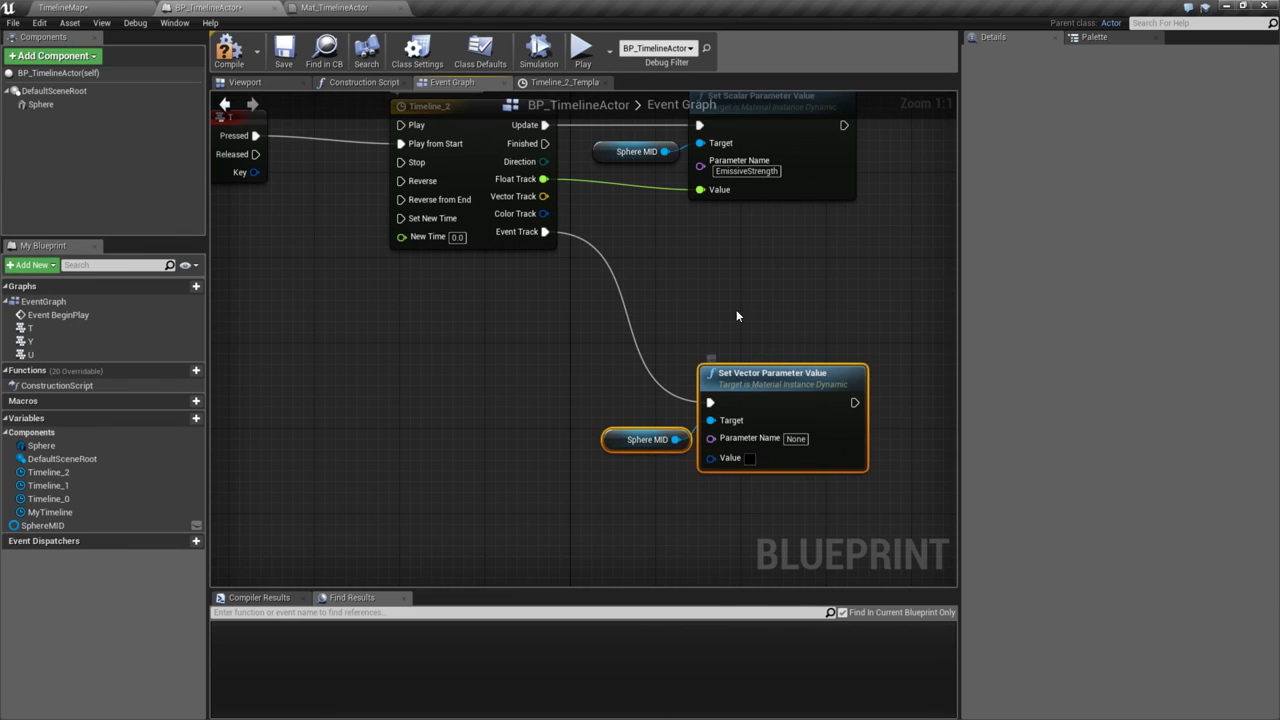
right_click_drag(737, 311, 737, 367)
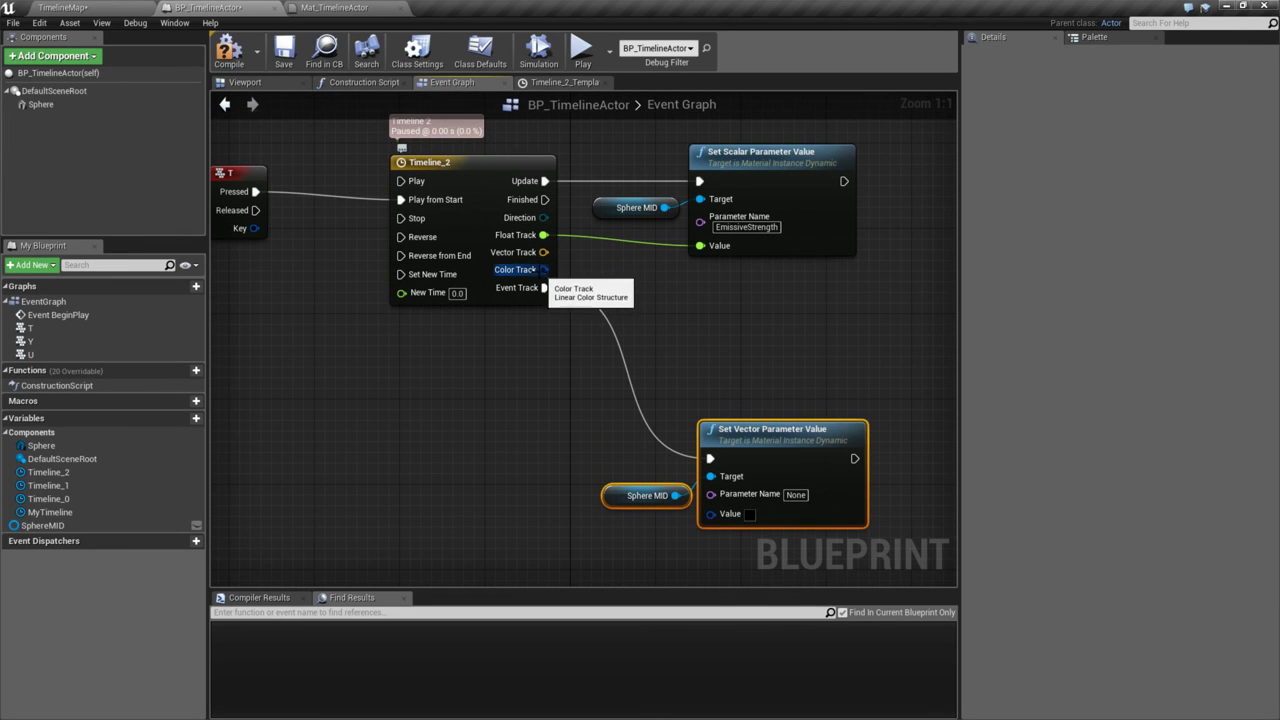
- Replace the Event Track link to Set Vector Parameter Value with one from Color Track to its Value input, and save the blueprint
left_click(546, 284, "alt")
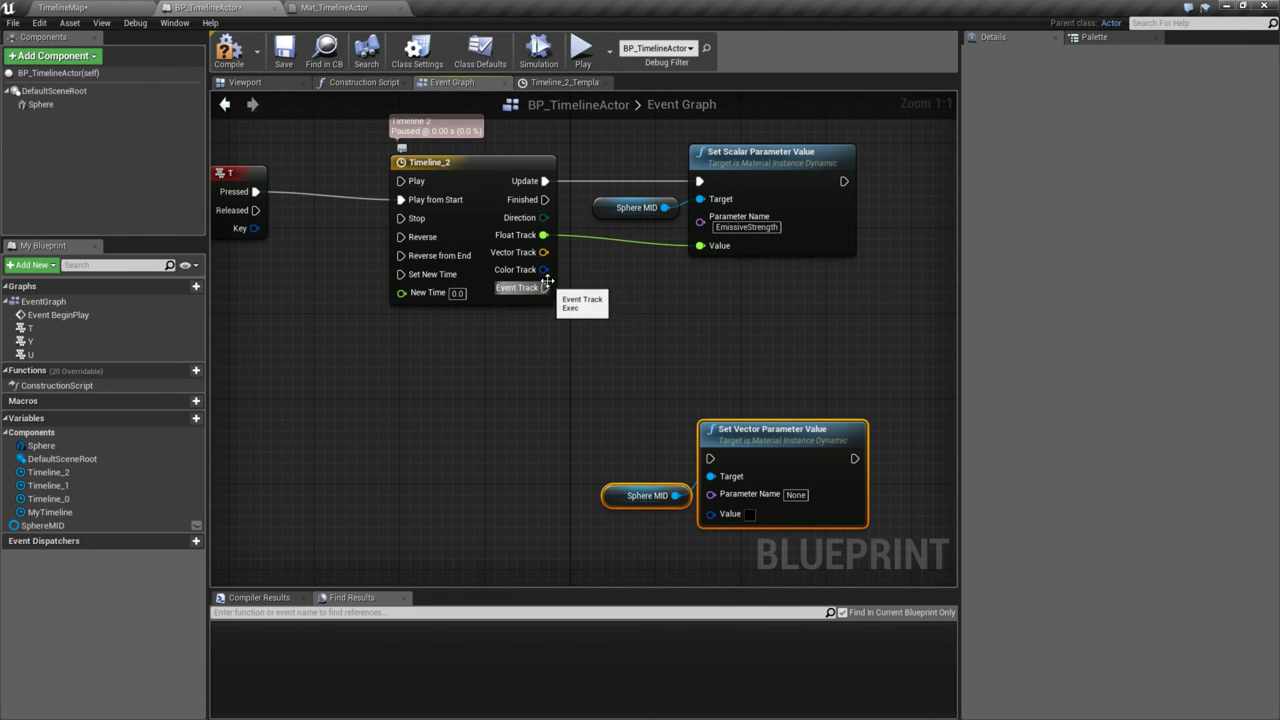
left_click_drag(543, 270, 709, 513)
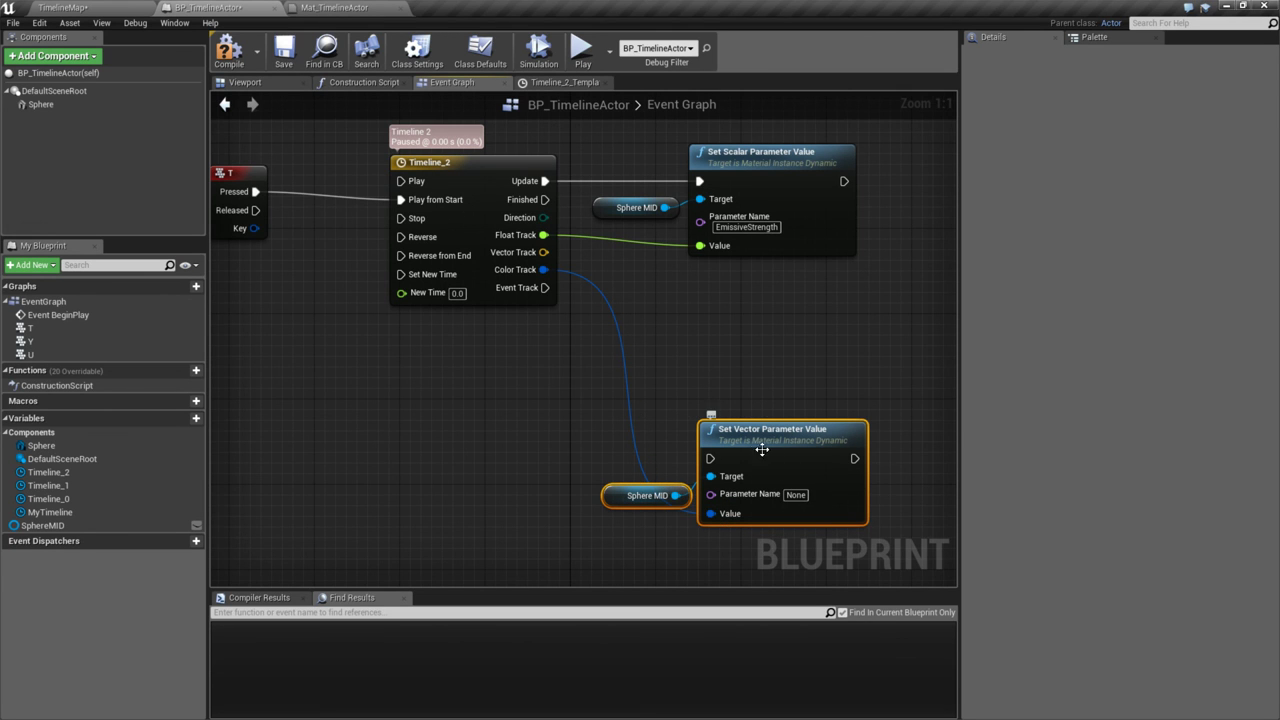
left_click_drag(753, 441, 742, 441)
right_click_drag(742, 441, 704, 362)
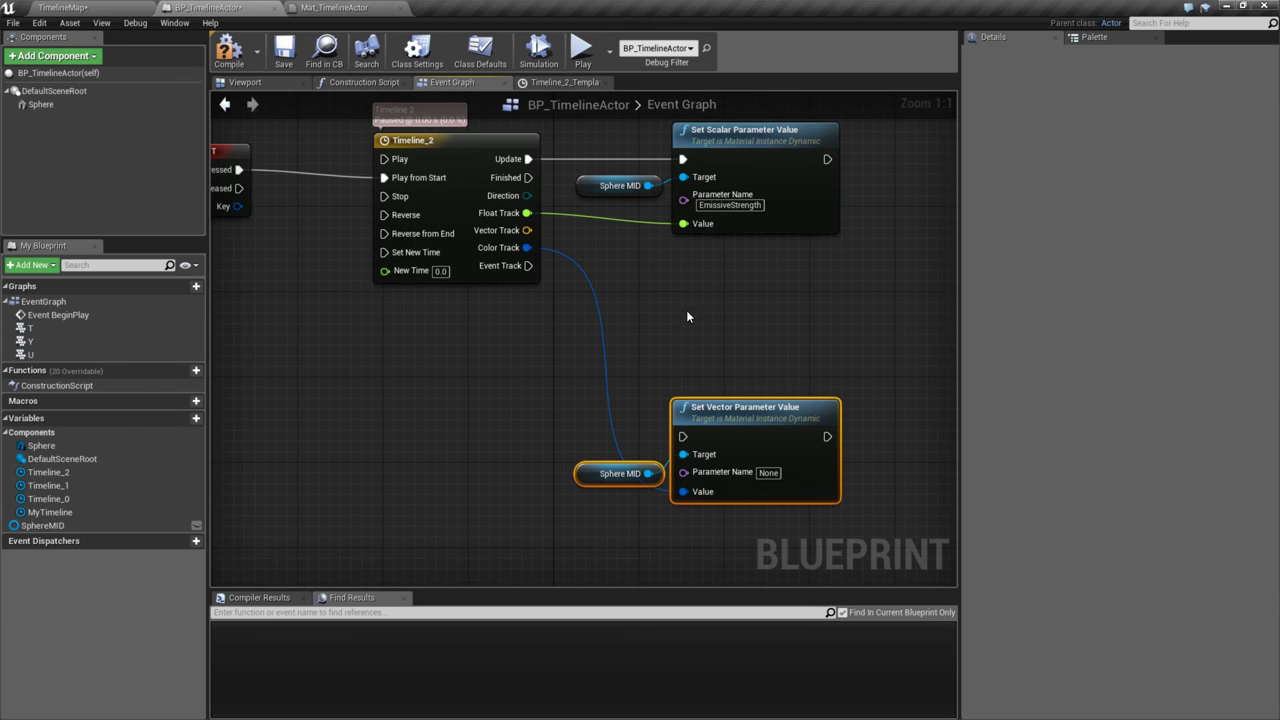
left_click(284, 50)
- Add a SetActorLocation node below Set Scalar Parameter Value and move Set Vector Parameter Value with its Sphere MID lower to make room
left_click(42, 446)
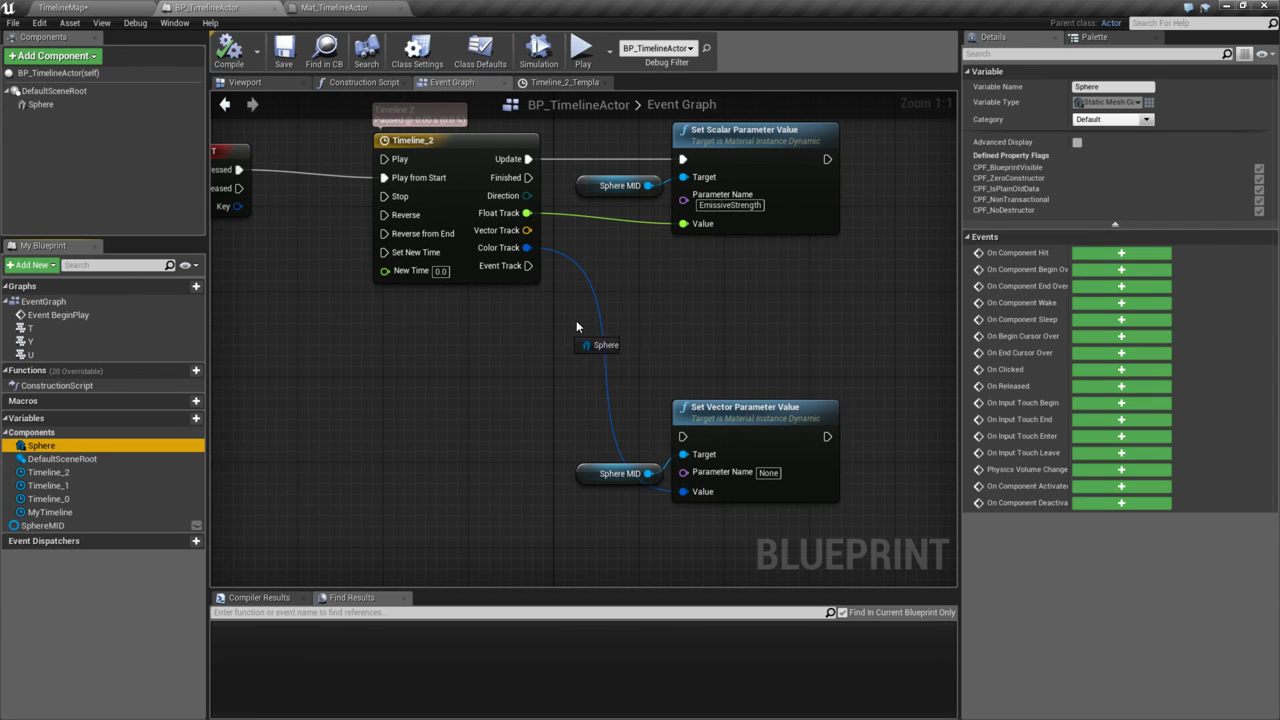
right_click(423, 353)
type("get actor")
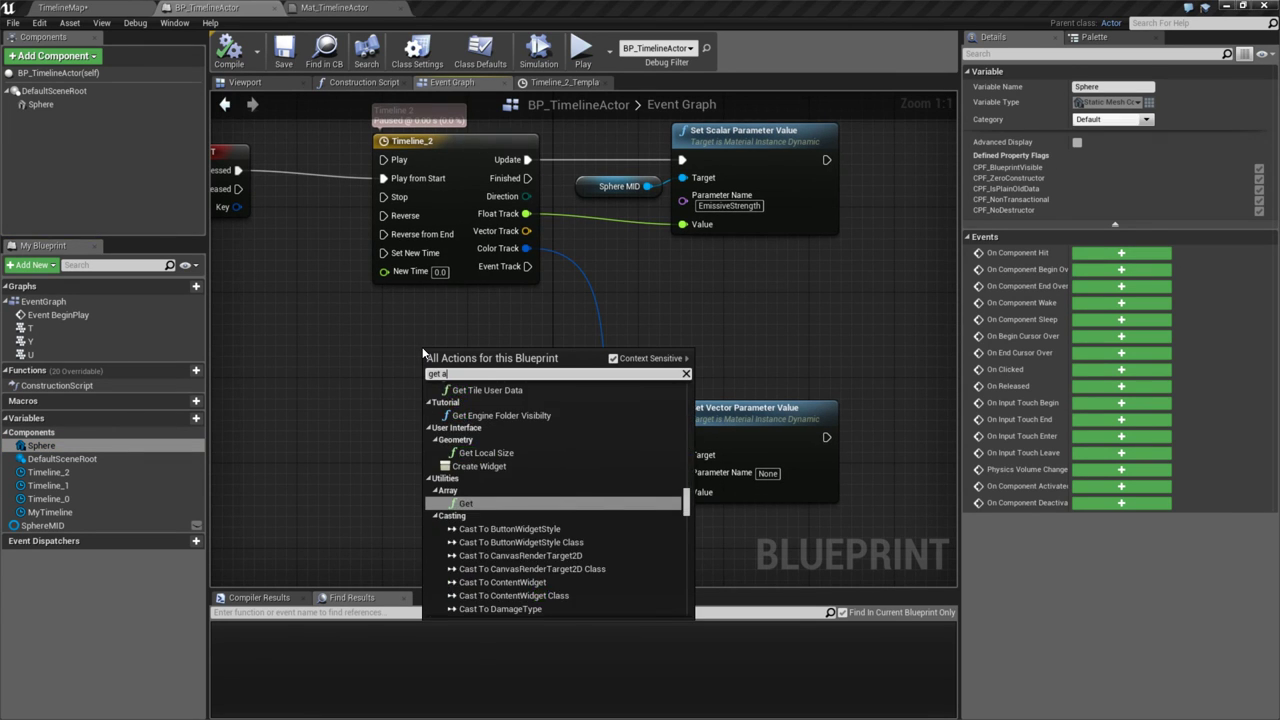
type("t actor location")
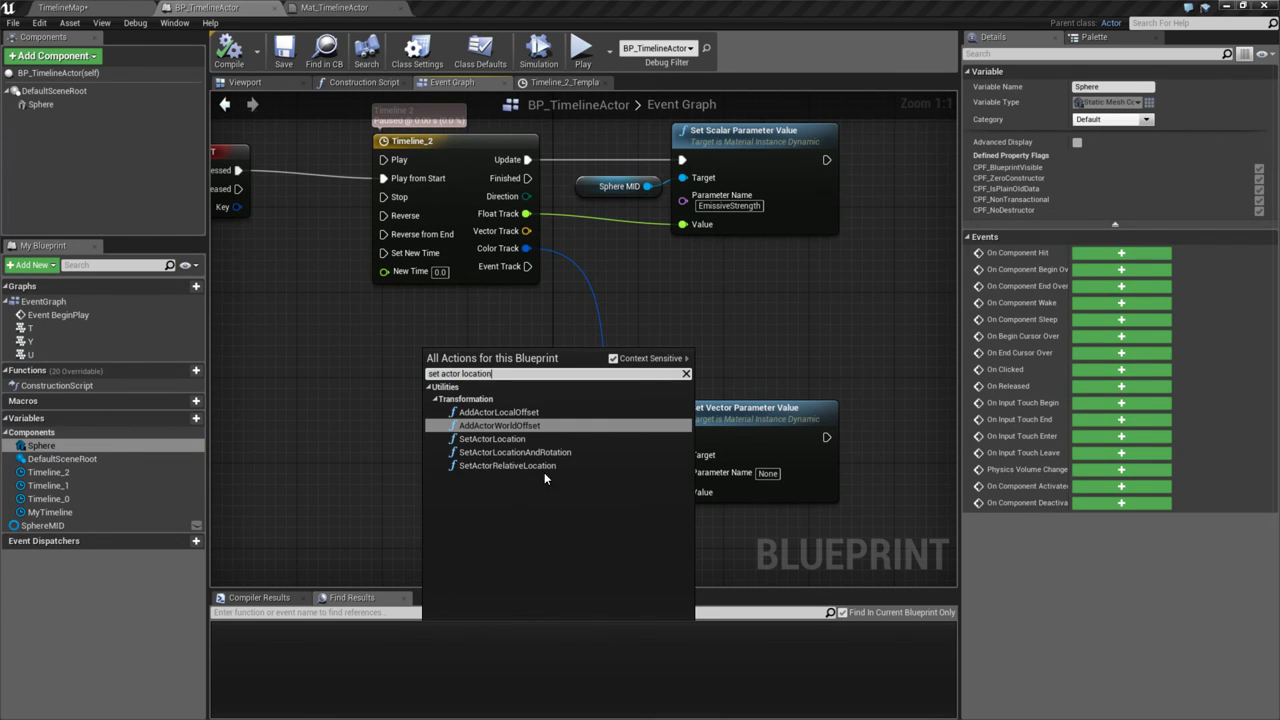
left_click(492, 438)
left_click_drag(548, 352, 795, 265)
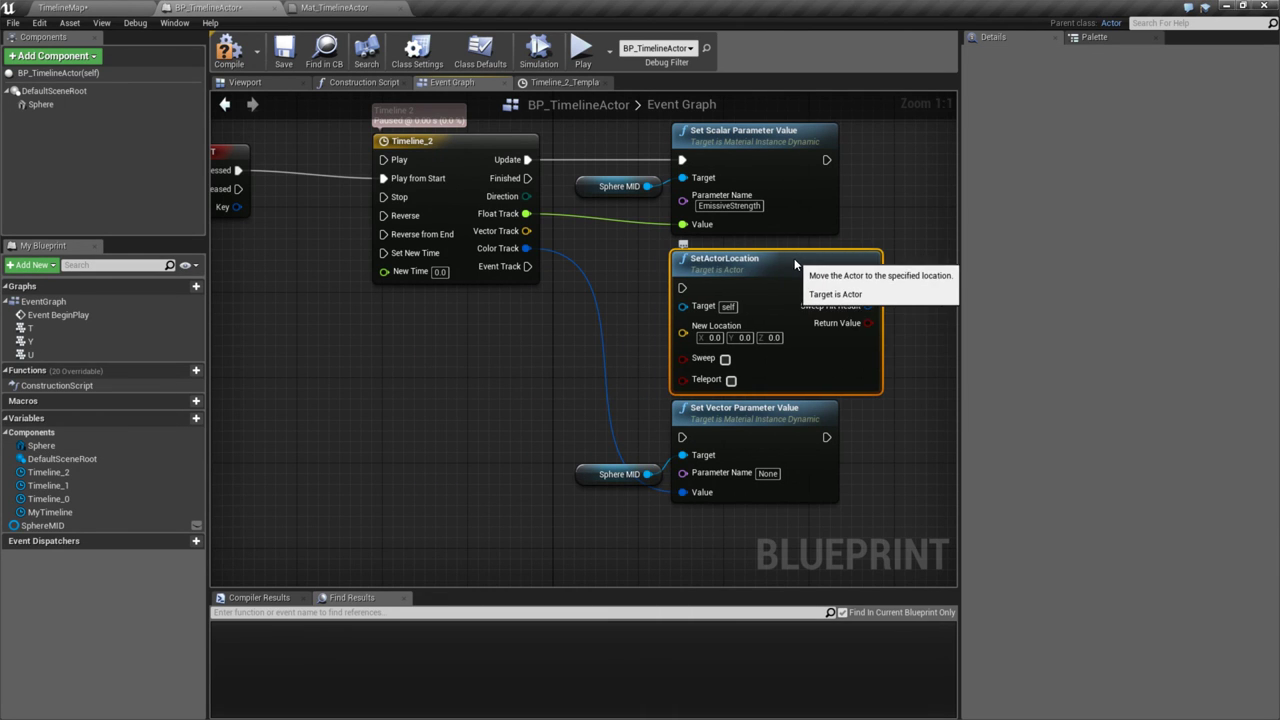
left_click_drag(573, 436, 704, 488)
left_click_drag(753, 429, 753, 480)
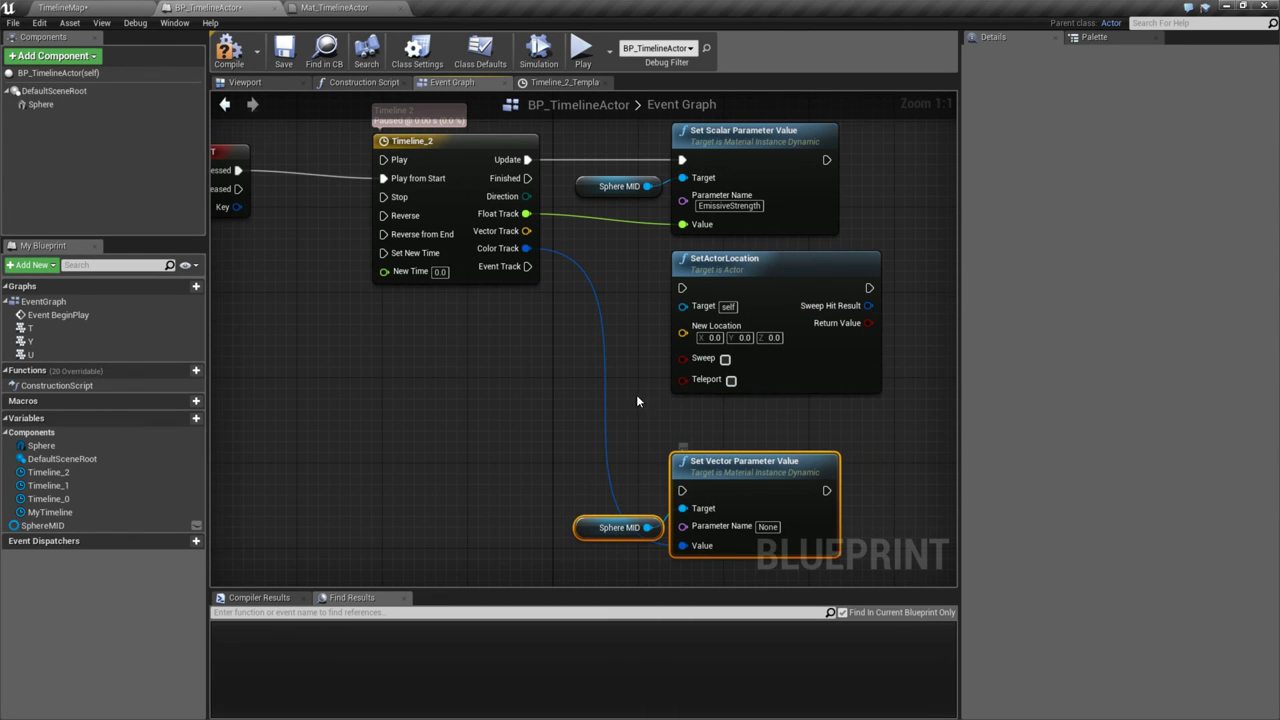
- Connect Timeline_2's Vector Track to SetActorLocation's New Location input, and Update to its execution input
left_click_drag(526, 231, 683, 332)
right_click_drag(603, 277, 618, 370)
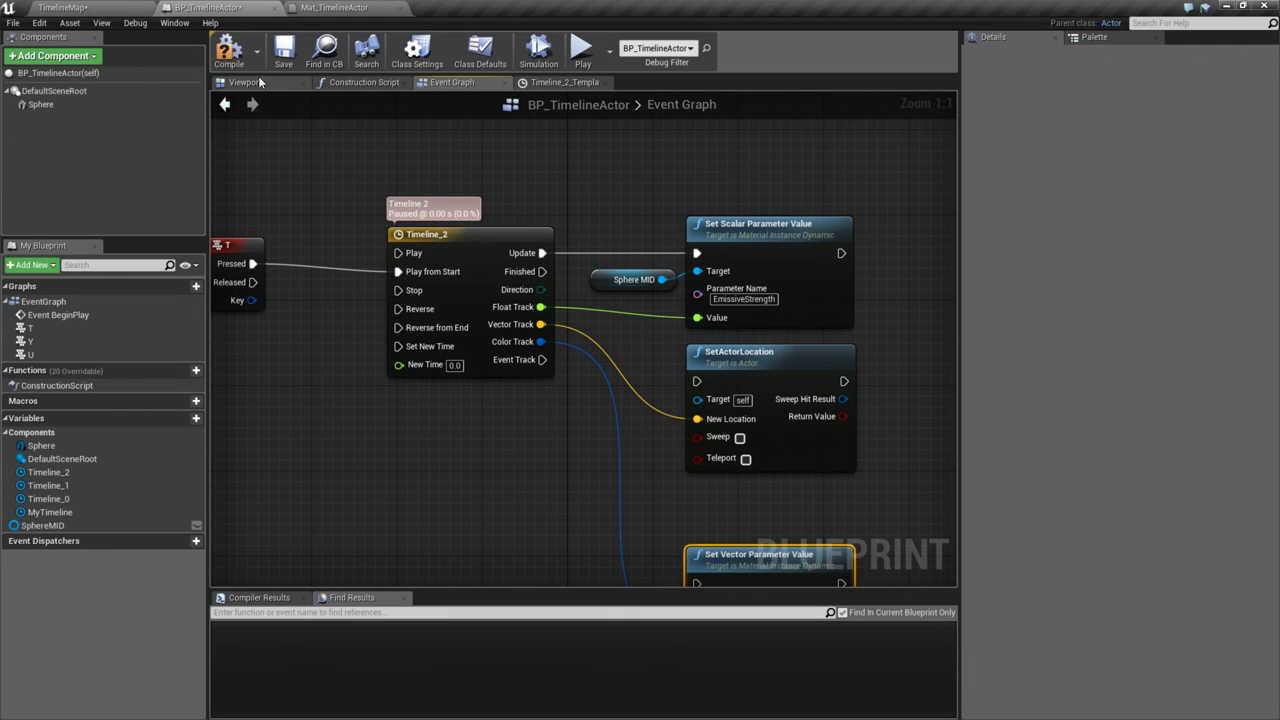
right_click_drag(516, 447, 461, 310)
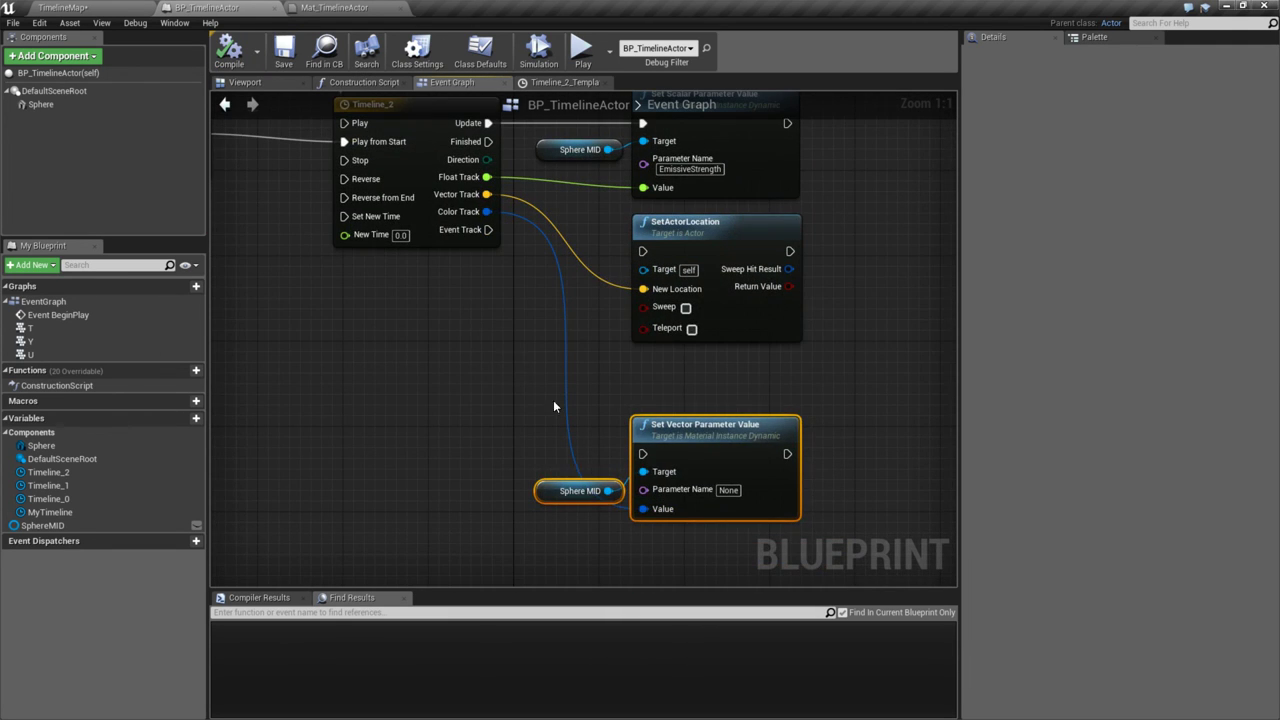
right_click_drag(594, 430, 611, 498)
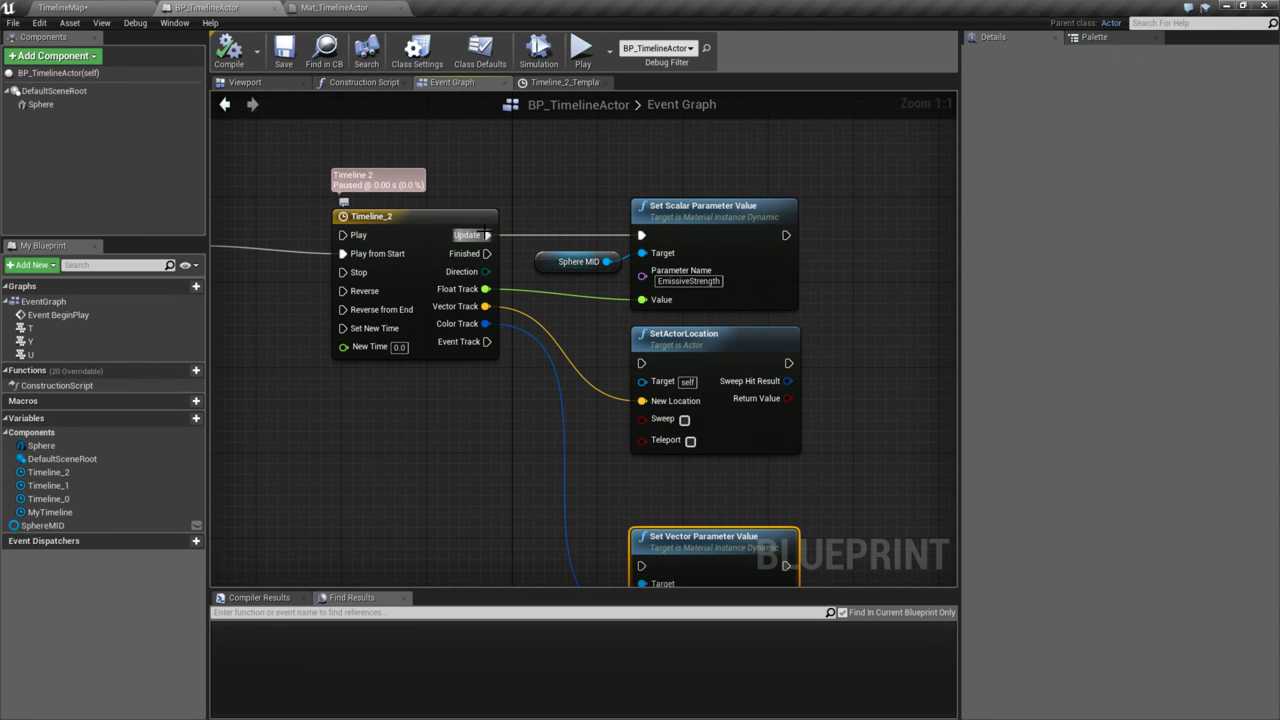
left_click_drag(487, 235, 641, 363)
right_click_drag(518, 440, 584, 396)
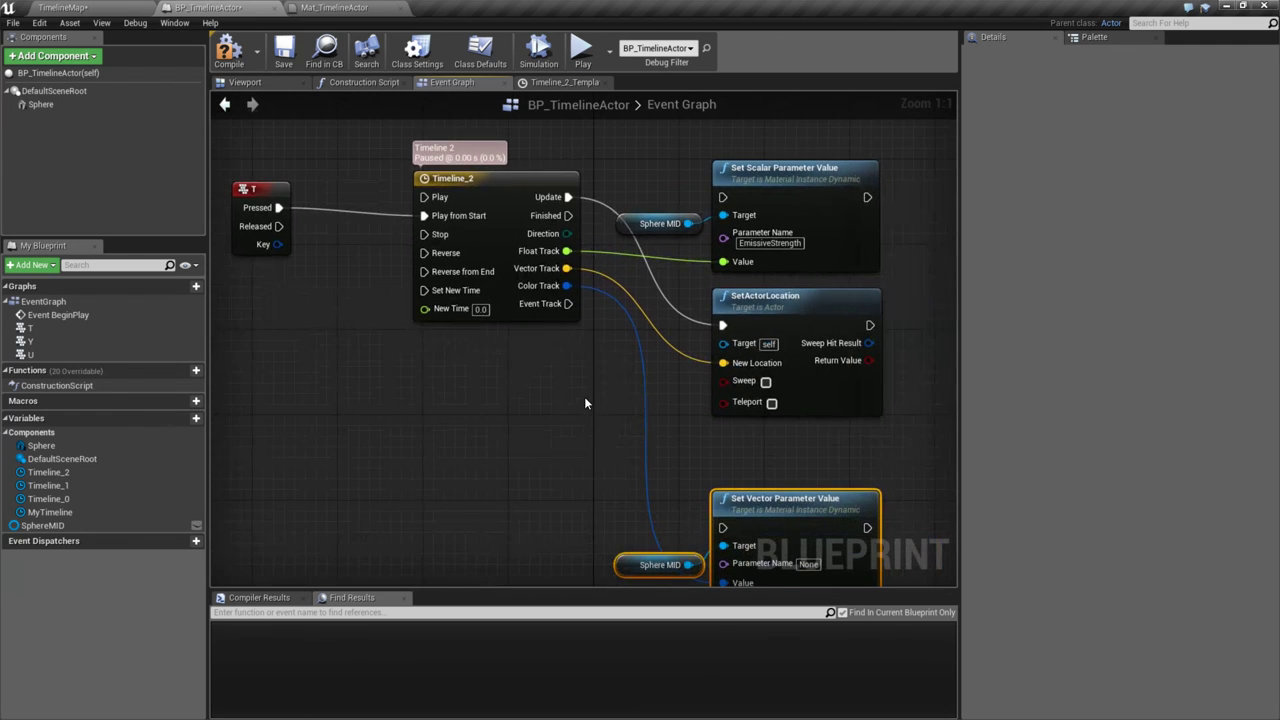
- Open Timeline_2 and examine how its Event, Float, Vector and Color tracks are arranged
double_click(491, 182)
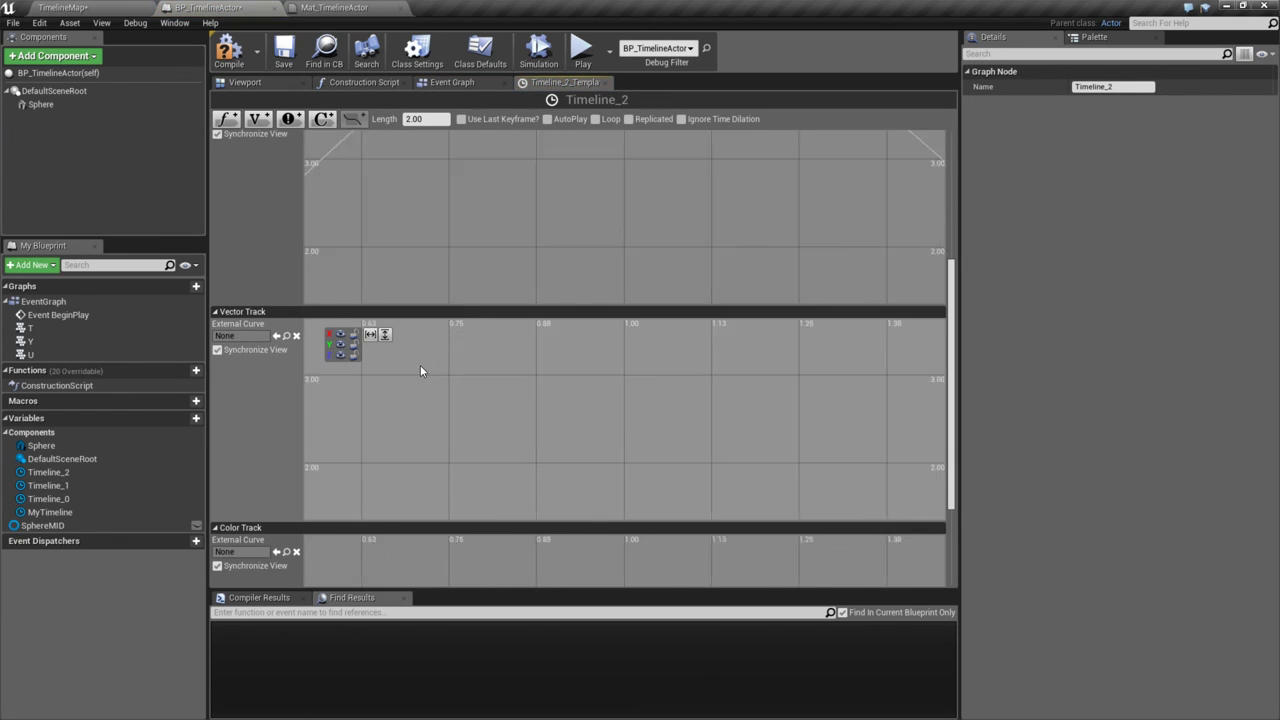
scroll(254, 279, "down", 2)
scroll(254, 288, "up", 8)
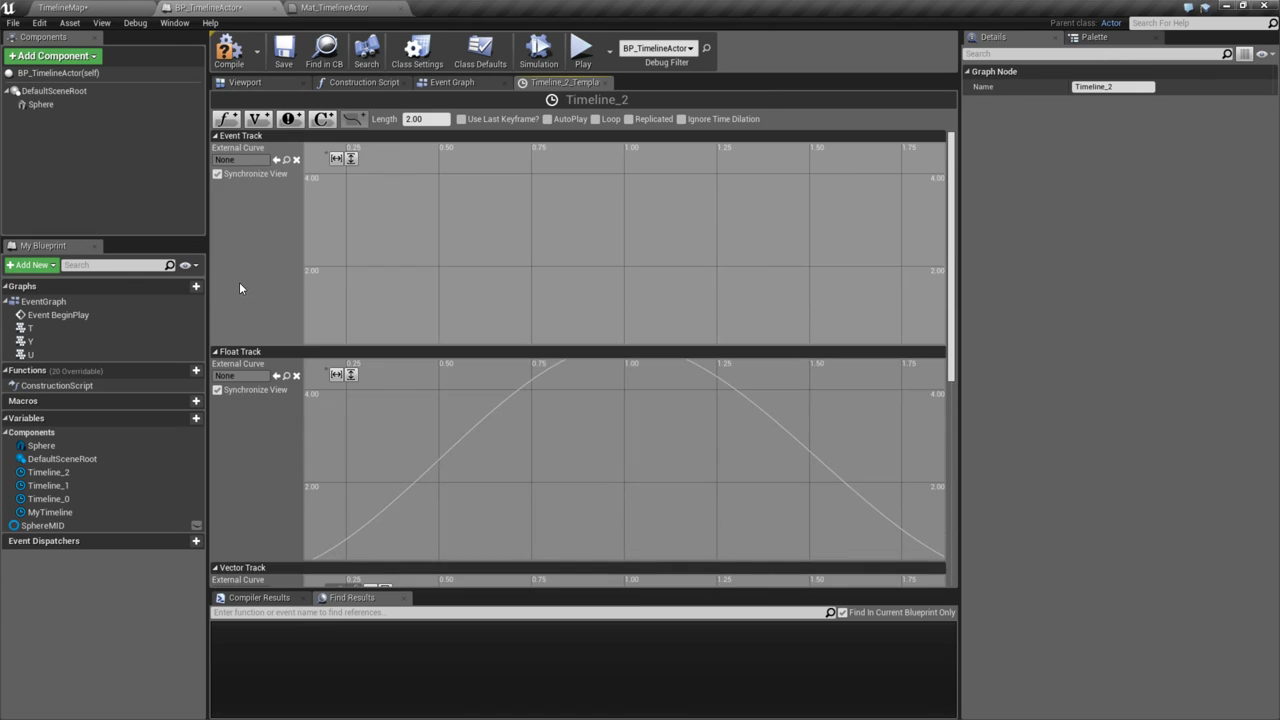
scroll(236, 305, "down", 3)
scroll(266, 377, "up", 3)
left_click(271, 290)
left_click(311, 180)
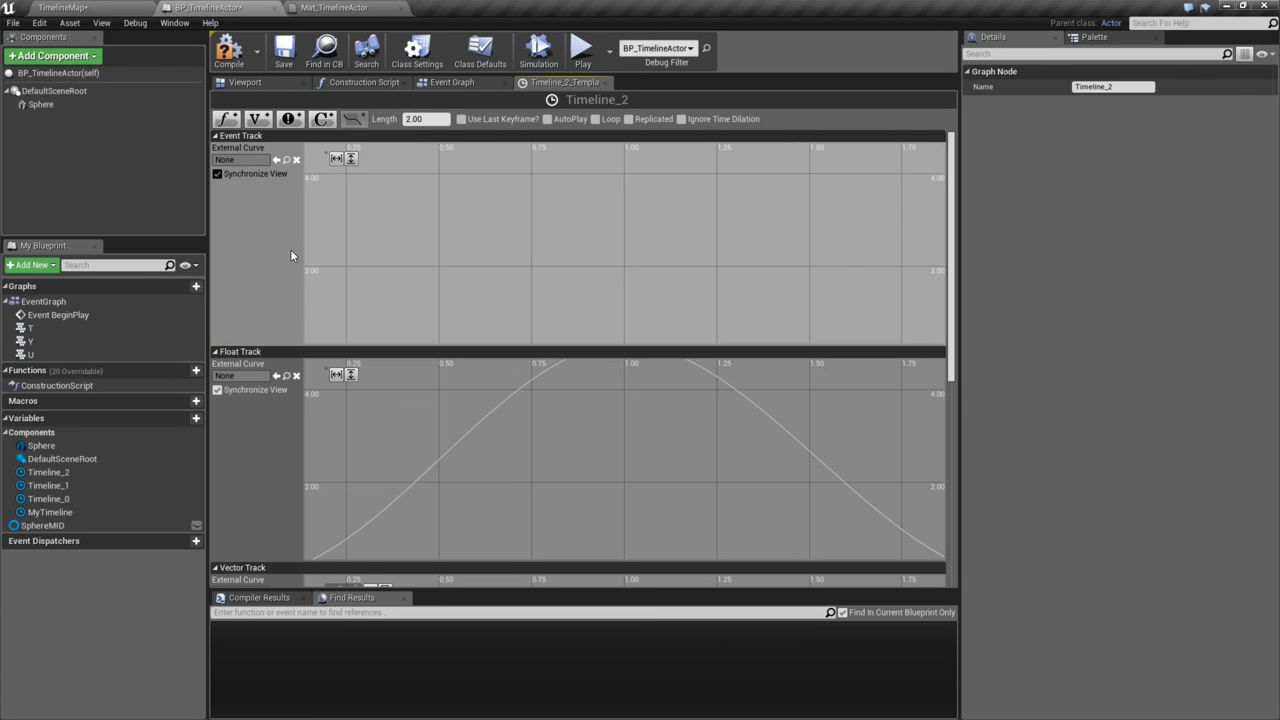
left_click(290, 249)
left_click(268, 226)
- Compare the order of Timeline_2's tracks in its editor with the order of the output pins on its Event Graph node
left_click(448, 82)
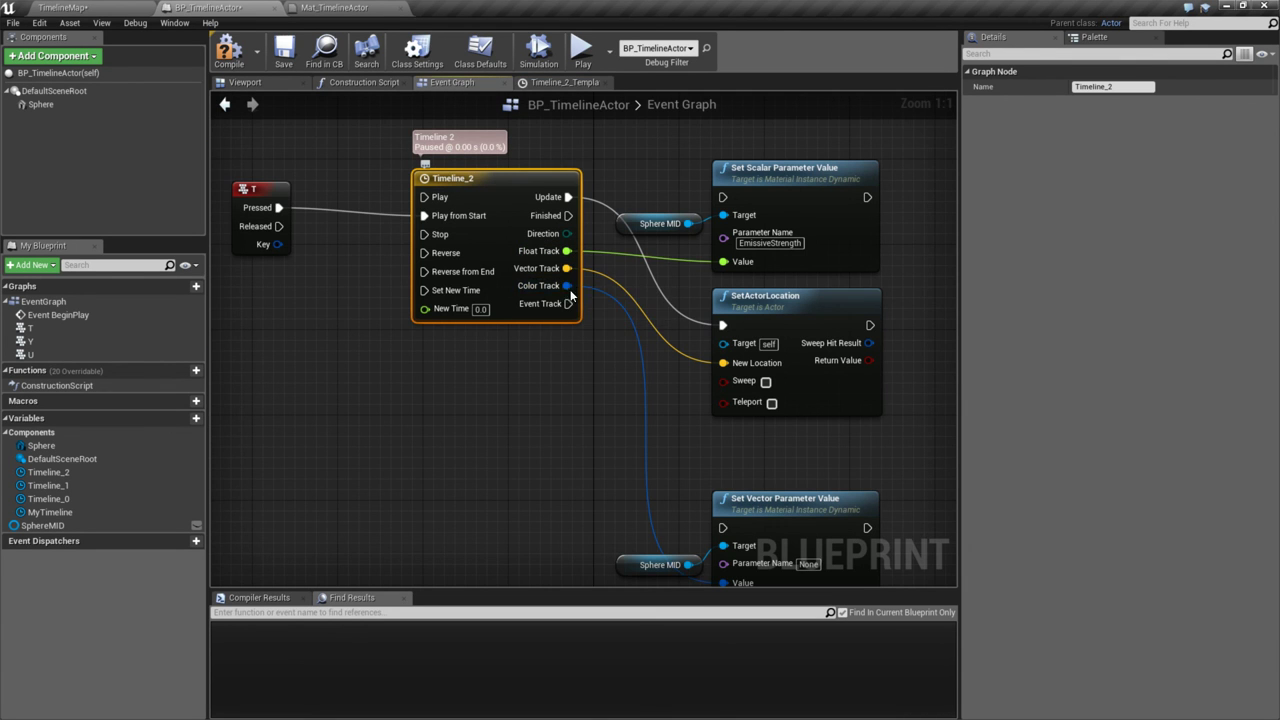
left_click(561, 83)
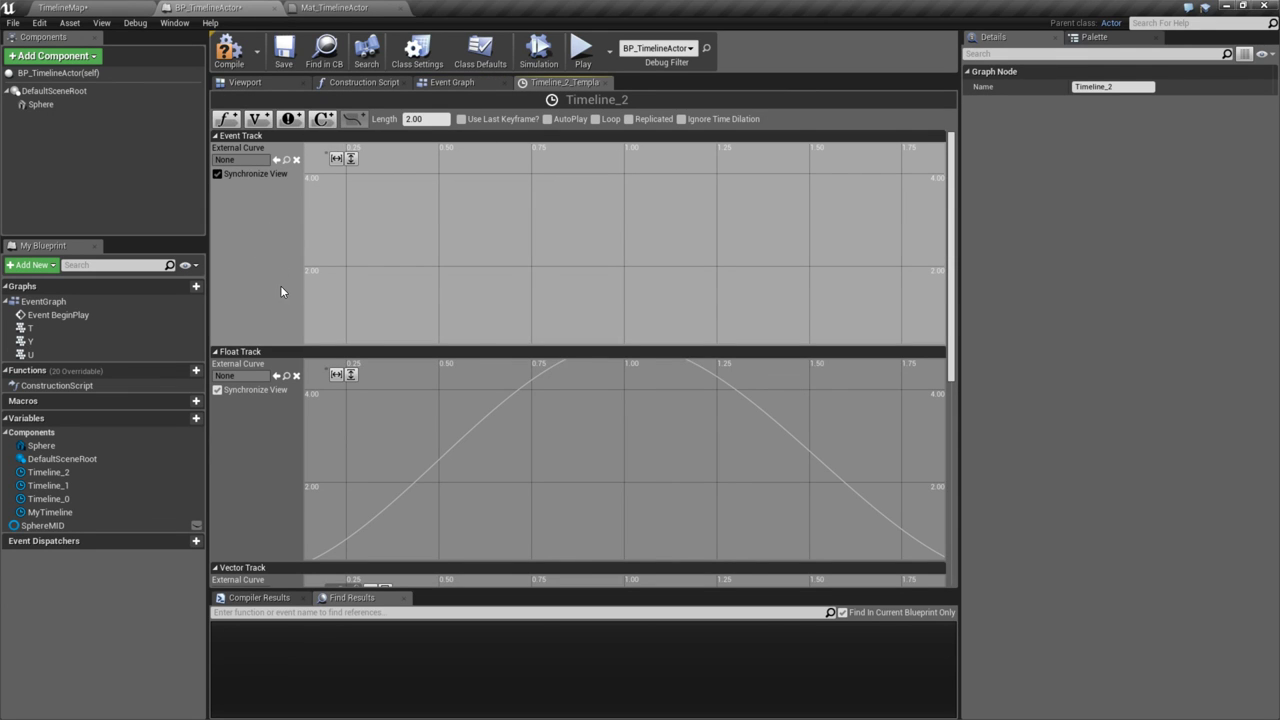
scroll(270, 262, "down", 3)
scroll(266, 295, "down", 5)
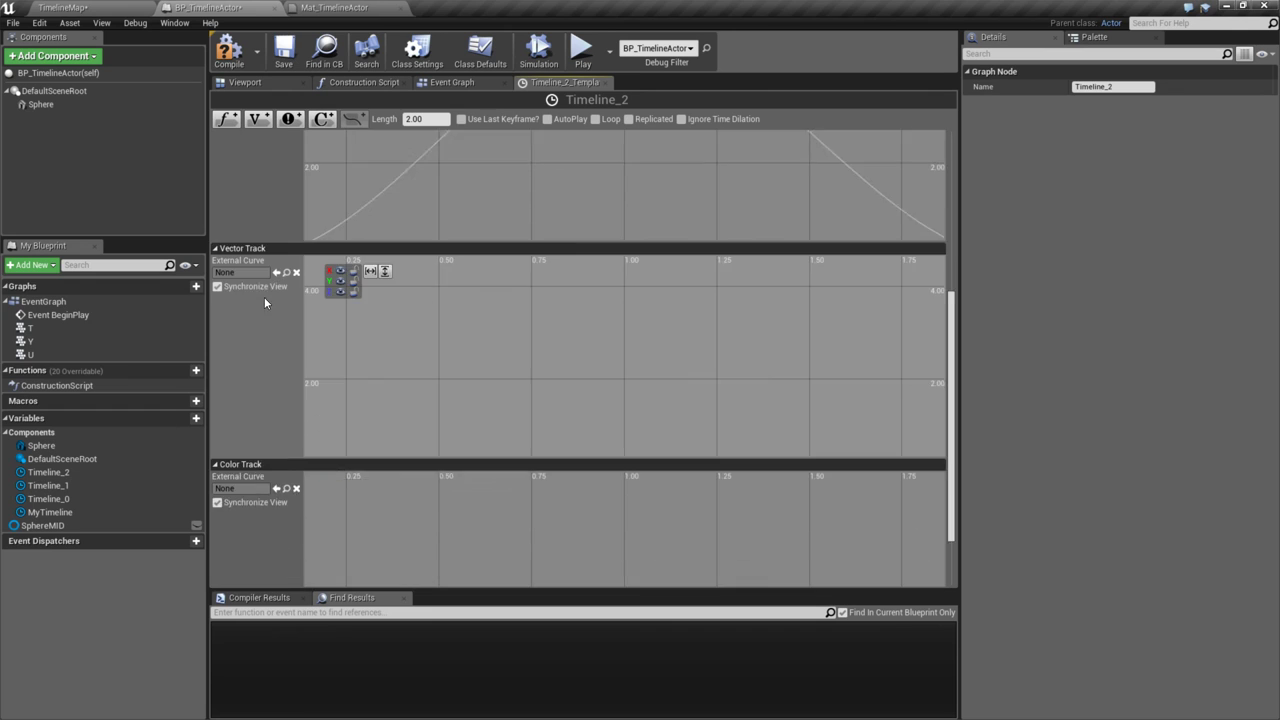
left_click(460, 85)
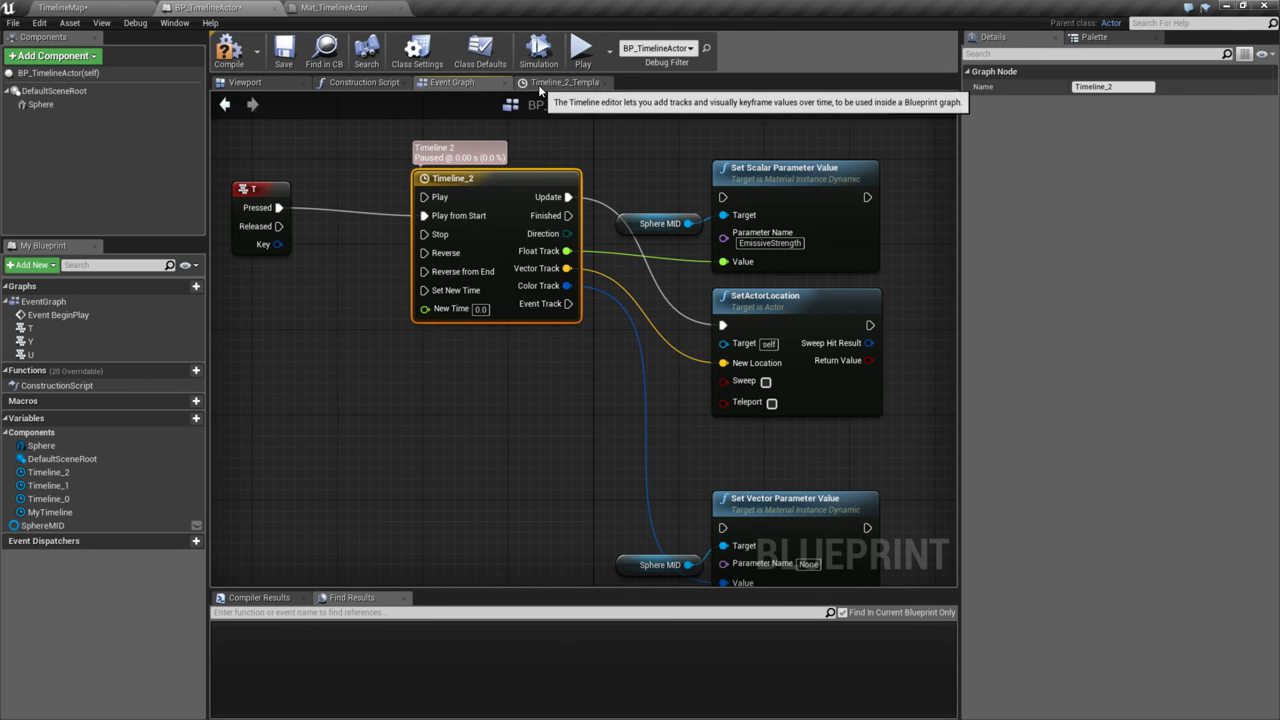
left_click(541, 85)
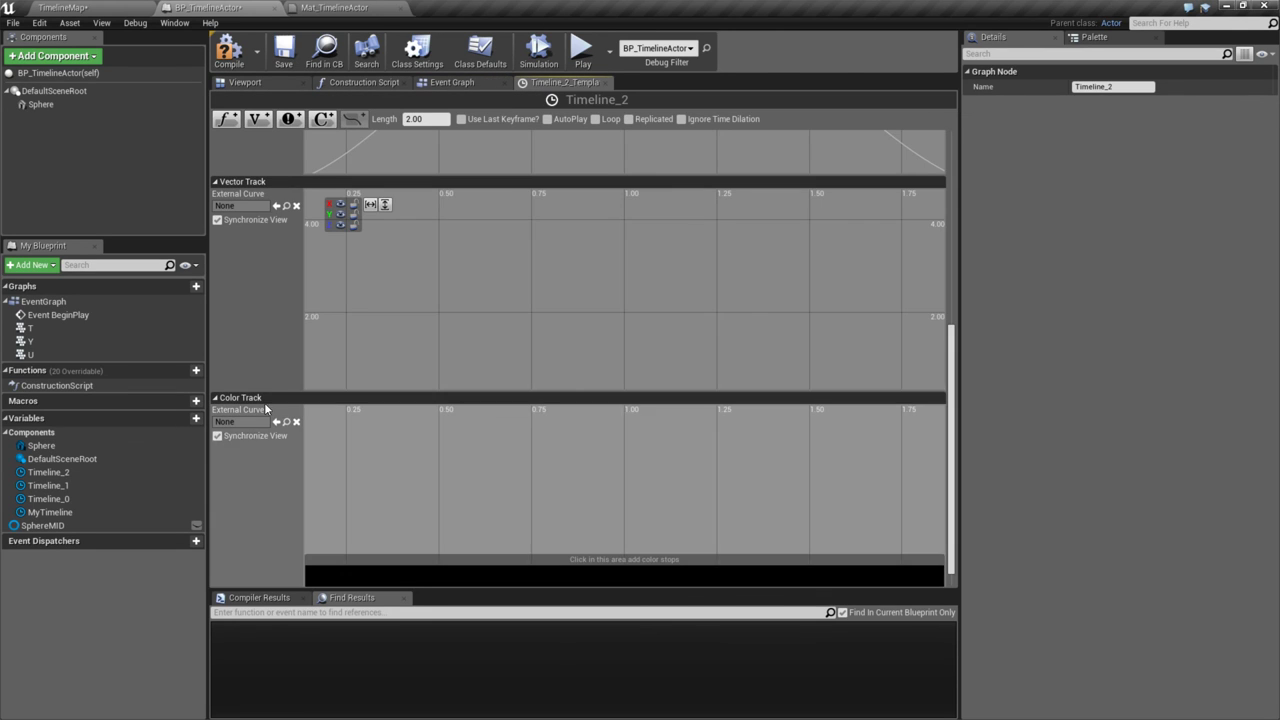
scroll(250, 442, "up", 6)
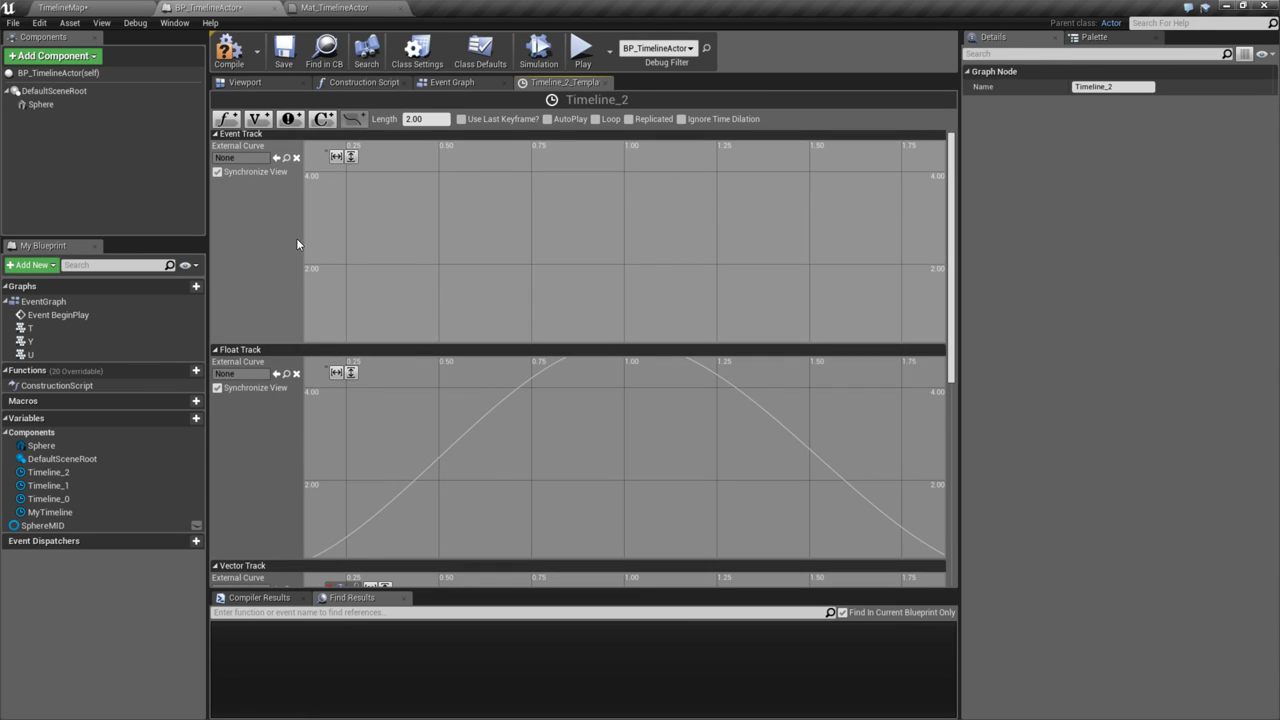
left_click(510, 82)
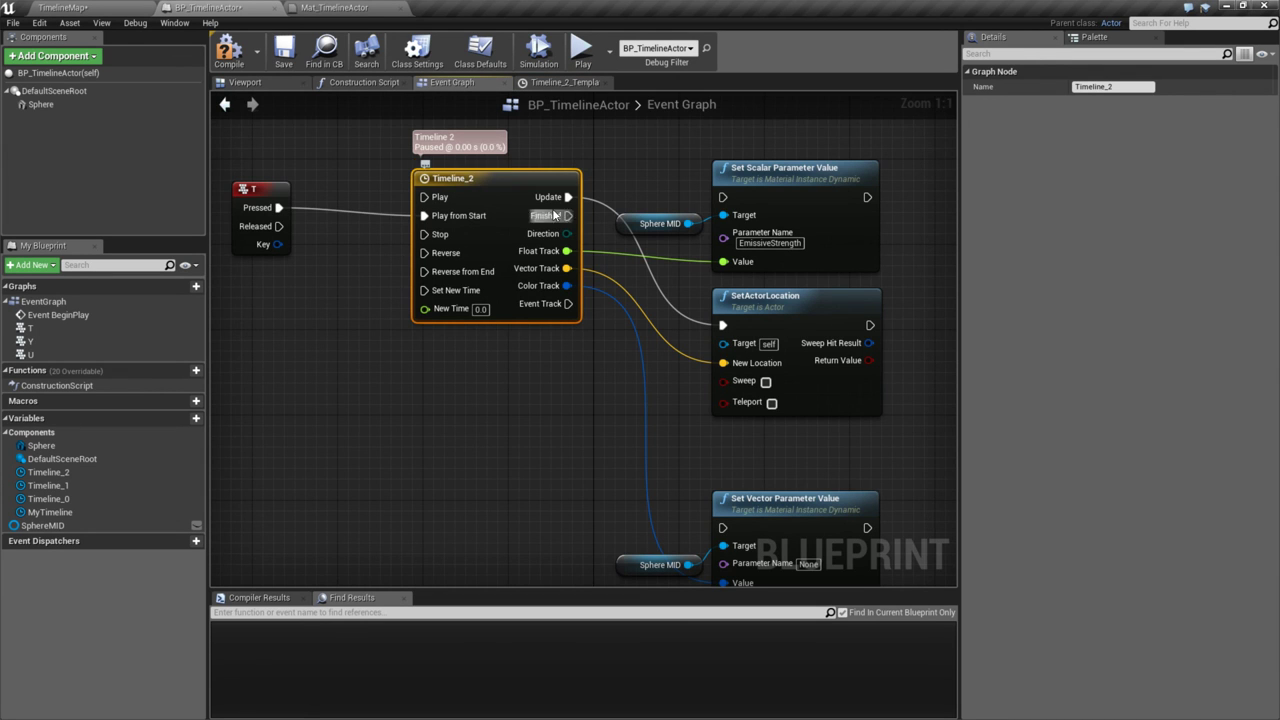
right_click(462, 187)
left_click(507, 263)
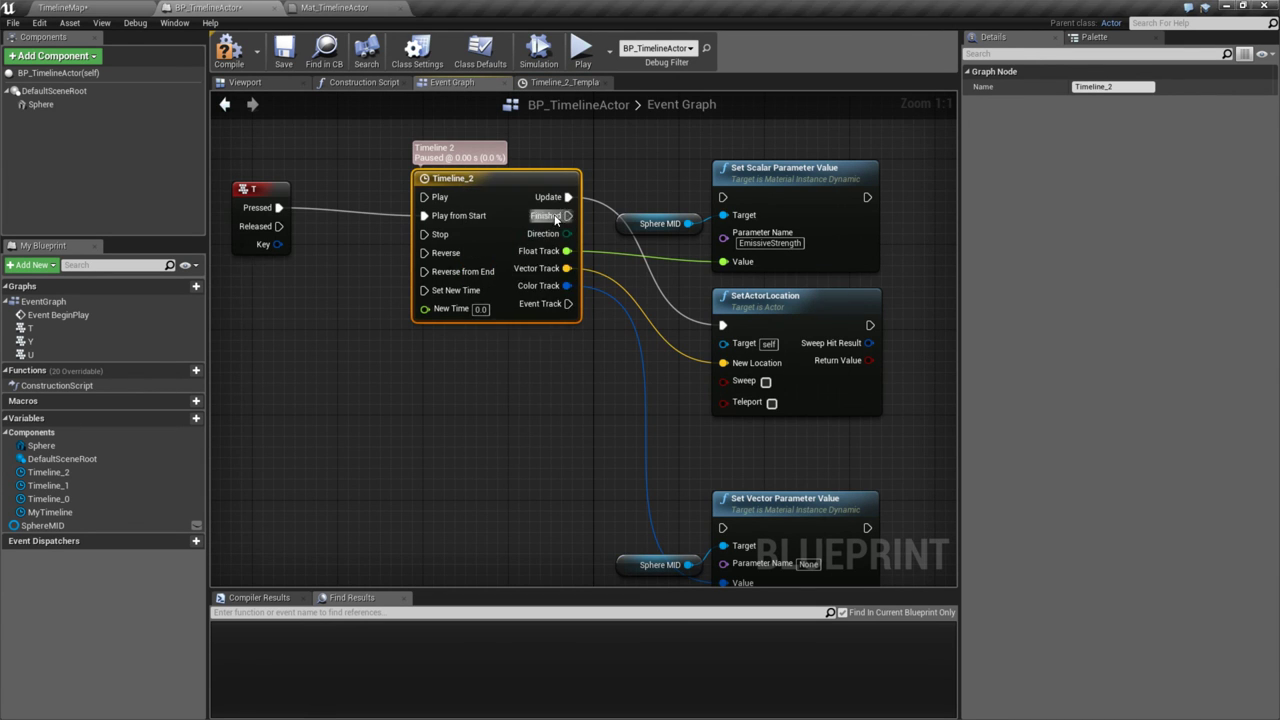
left_click(546, 82)
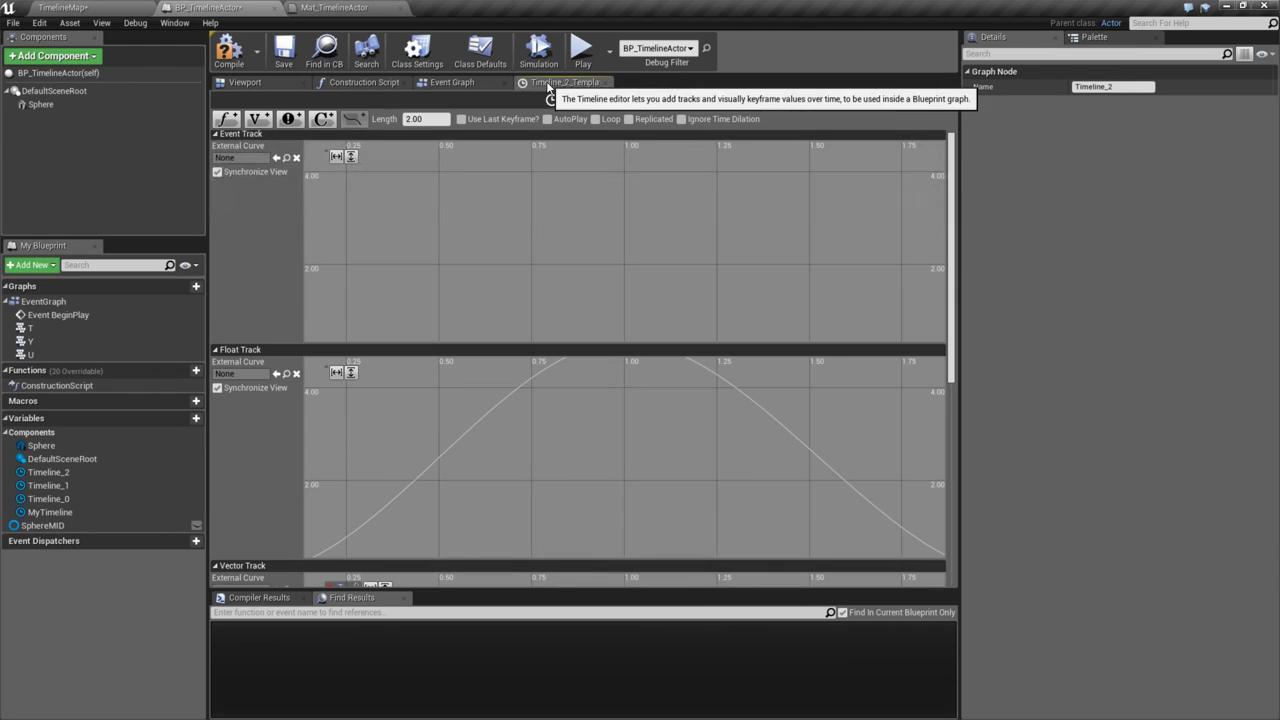
left_click(474, 82)
left_click(552, 82)
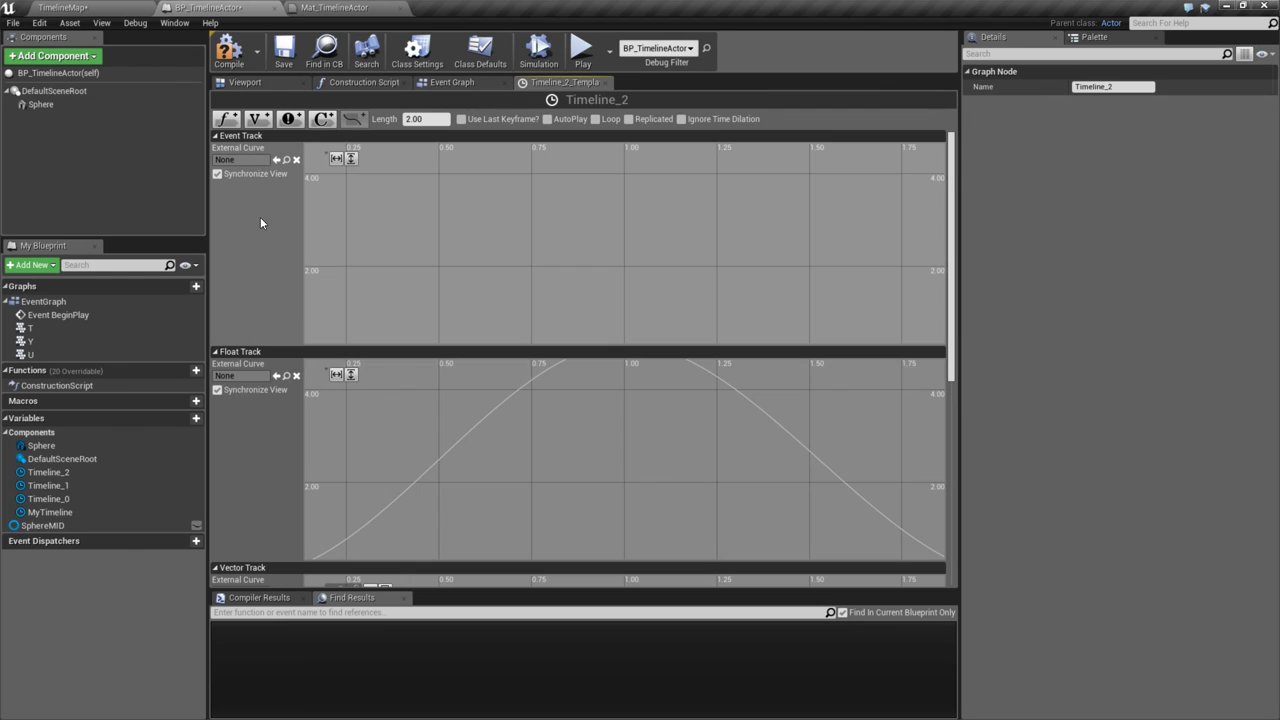
left_click(448, 82)
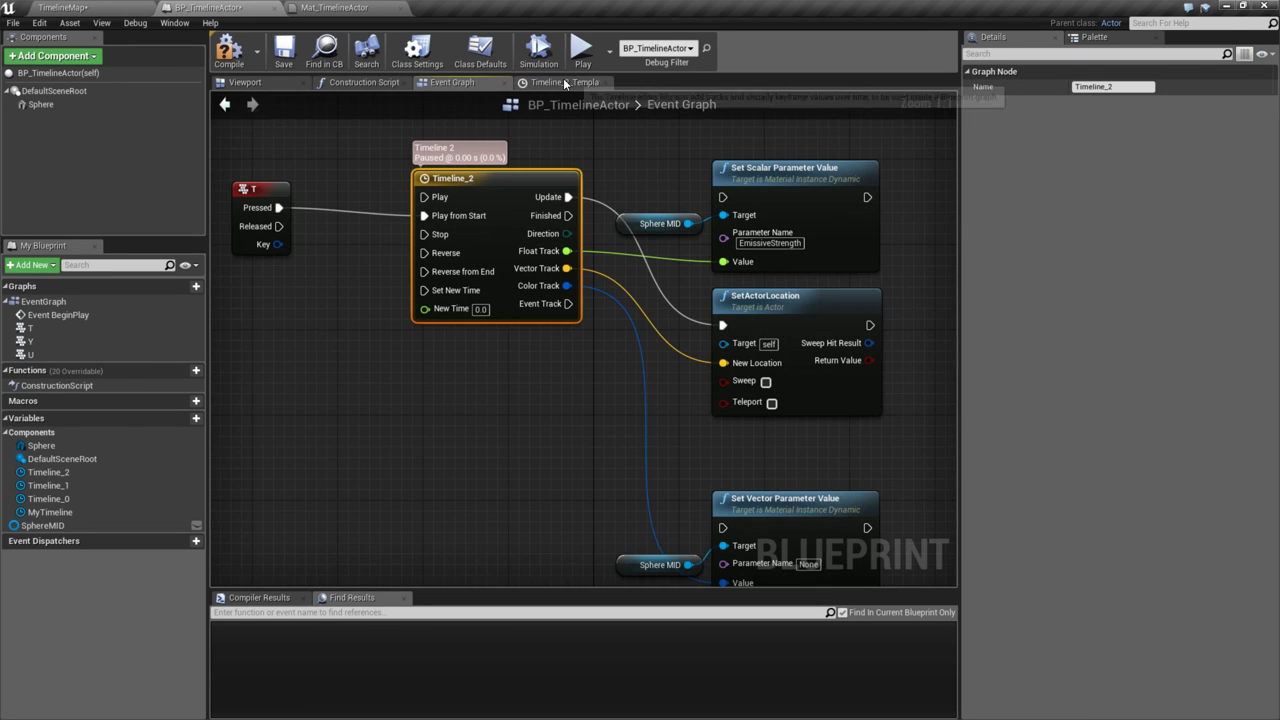
left_click(563, 84)
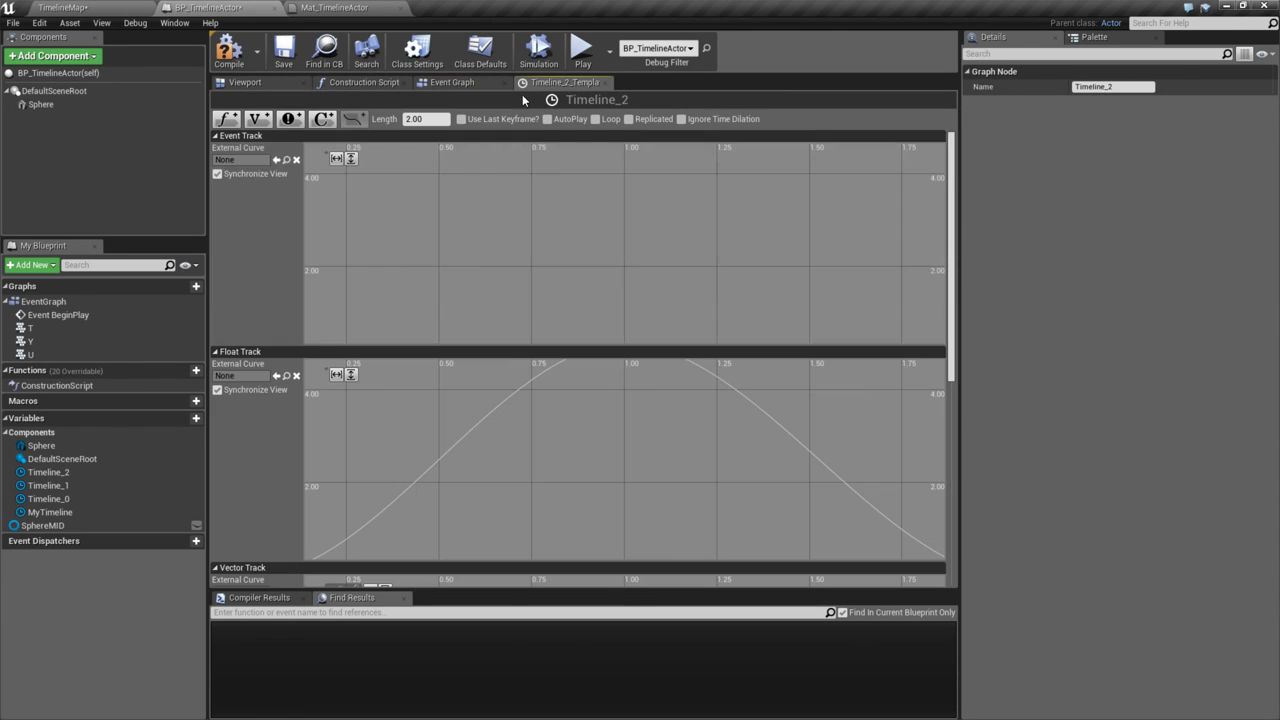
- Add another vector track to Timeline_2 and check where its output pin sits on the Event Graph node
left_click(258, 119)
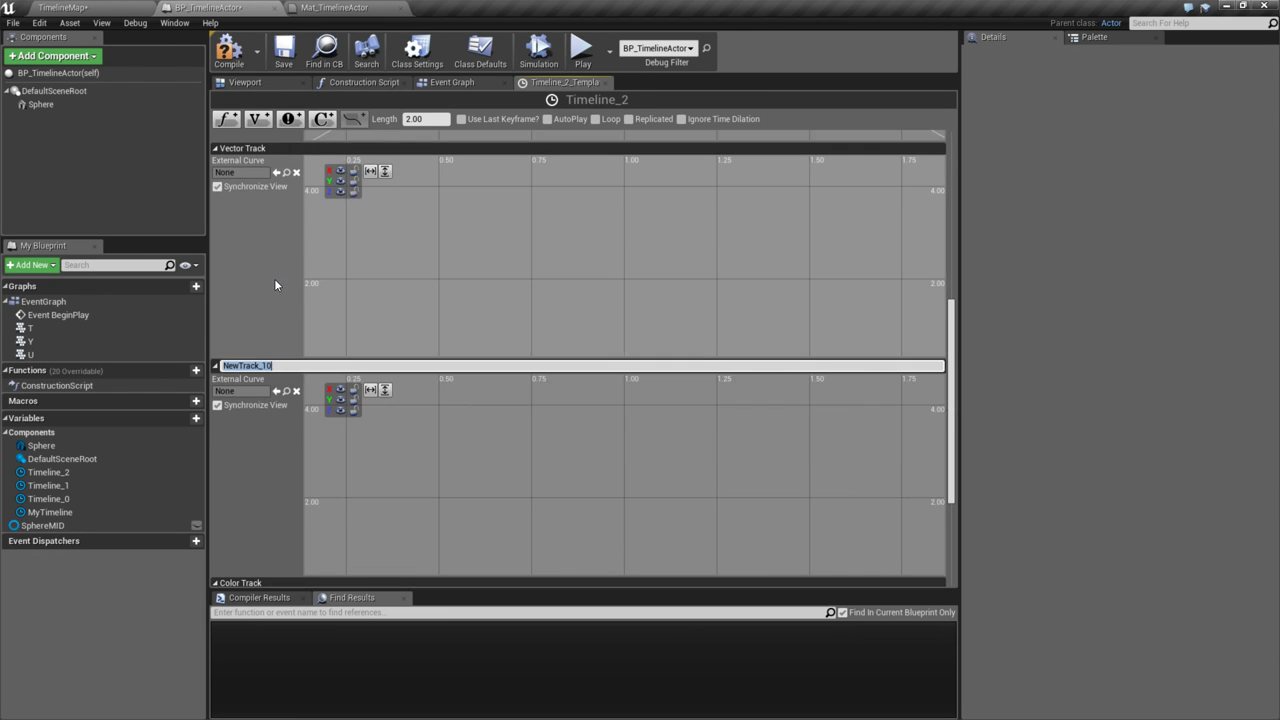
scroll(273, 280, "down", 6)
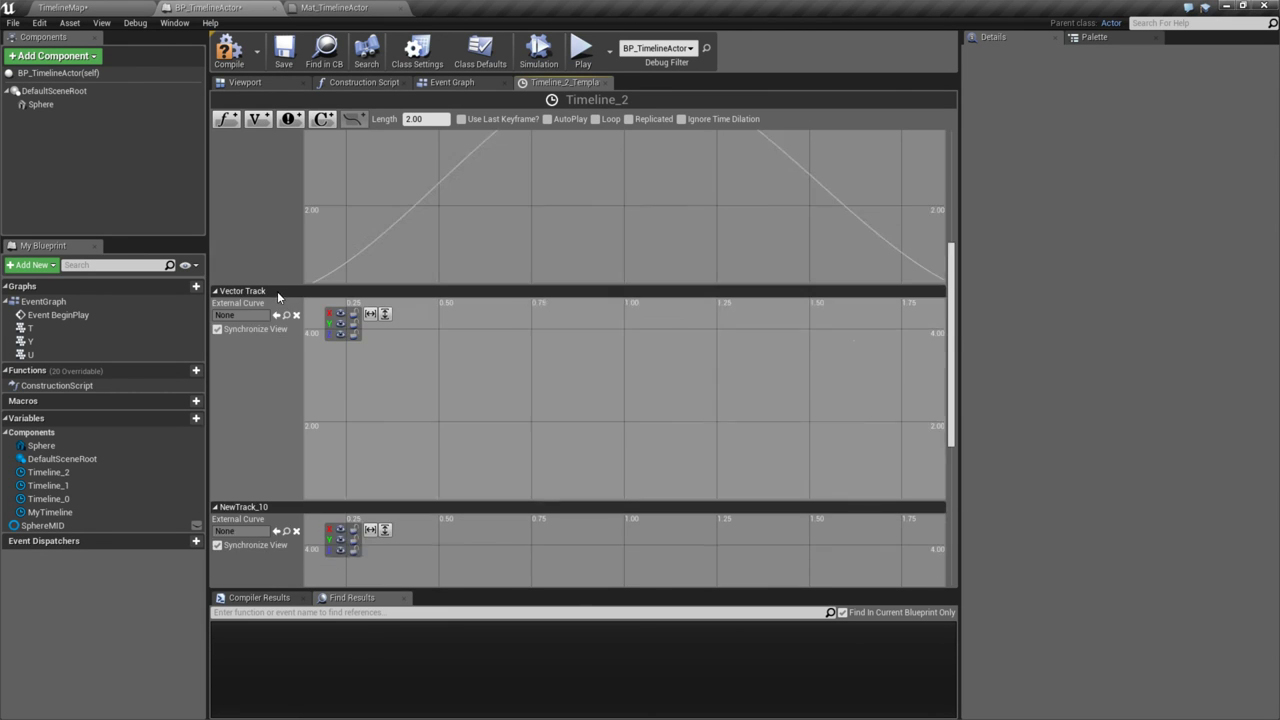
left_click(283, 412)
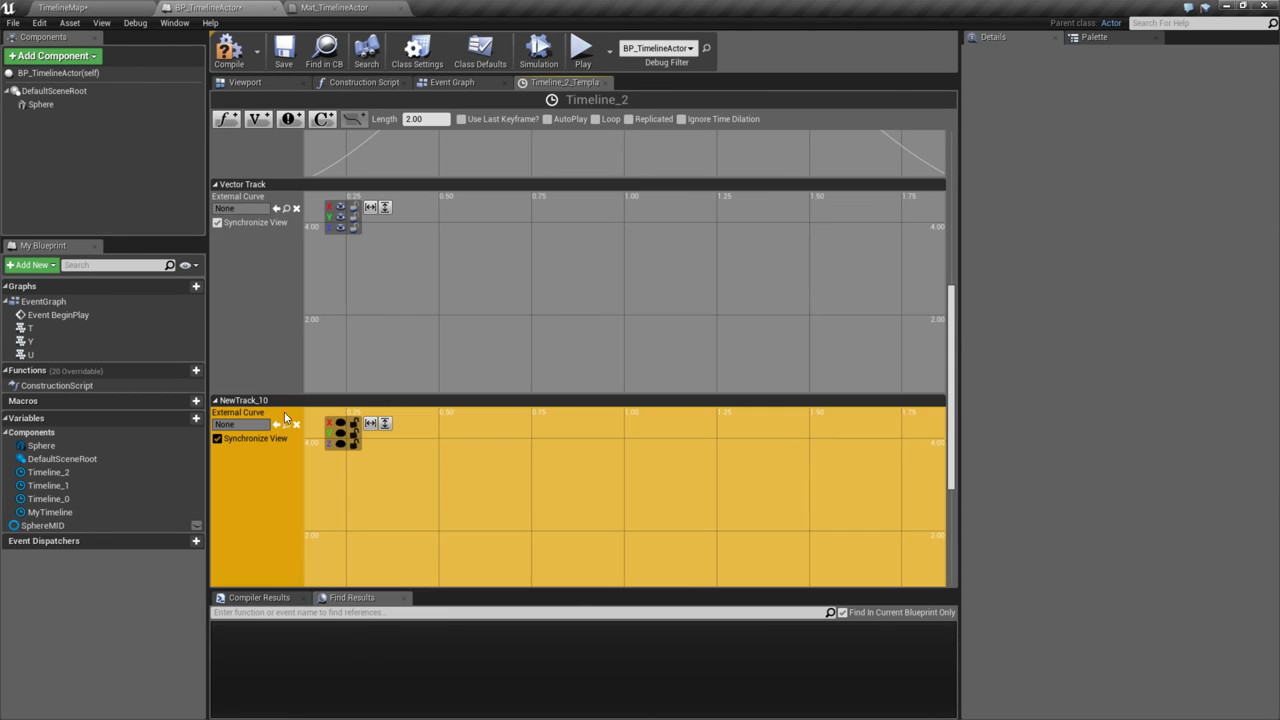
scroll(283, 400, "down", 3)
scroll(280, 357, "down", 4)
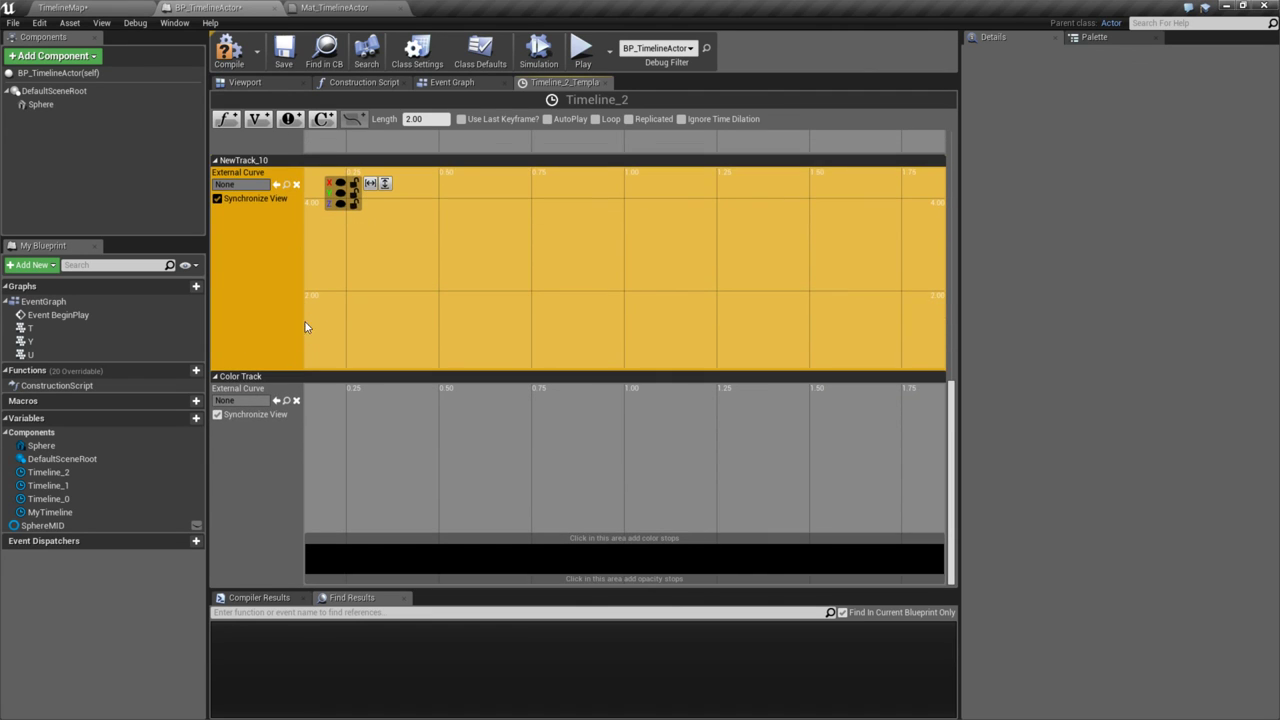
left_click(452, 83)
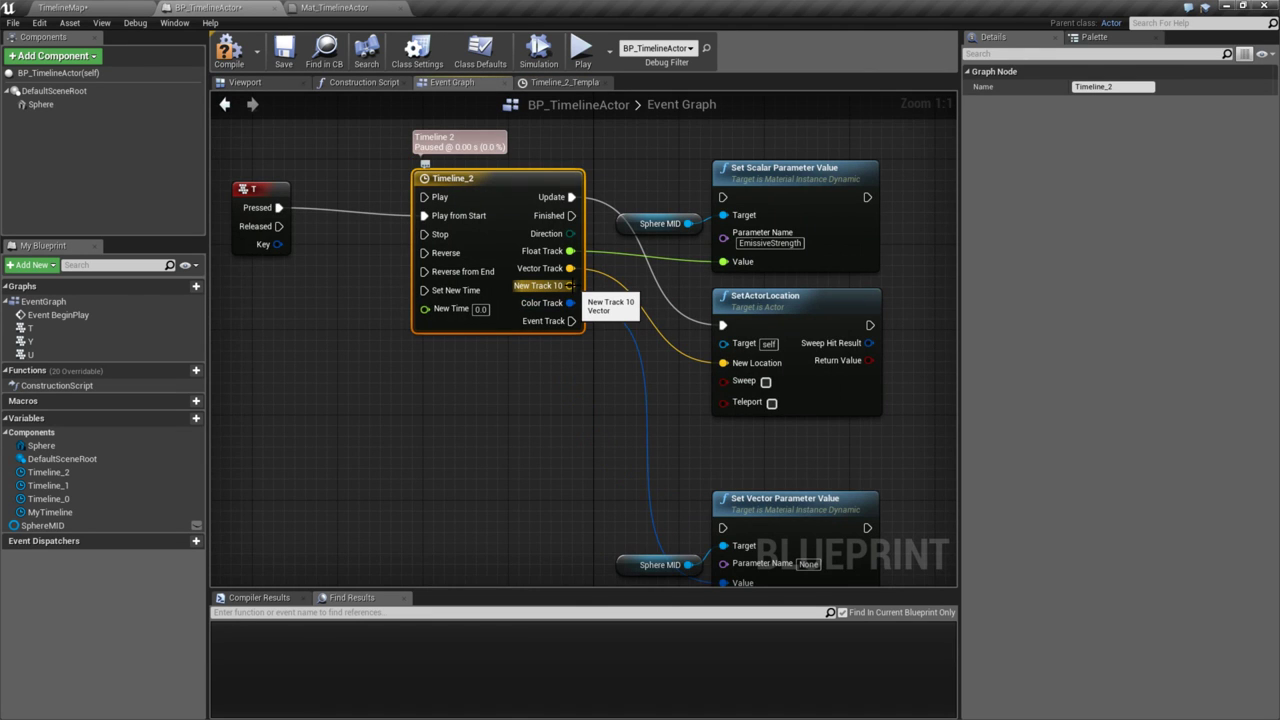
left_click(515, 378)
- Delete the newly added second vector track from Timeline_2
left_click(541, 80)
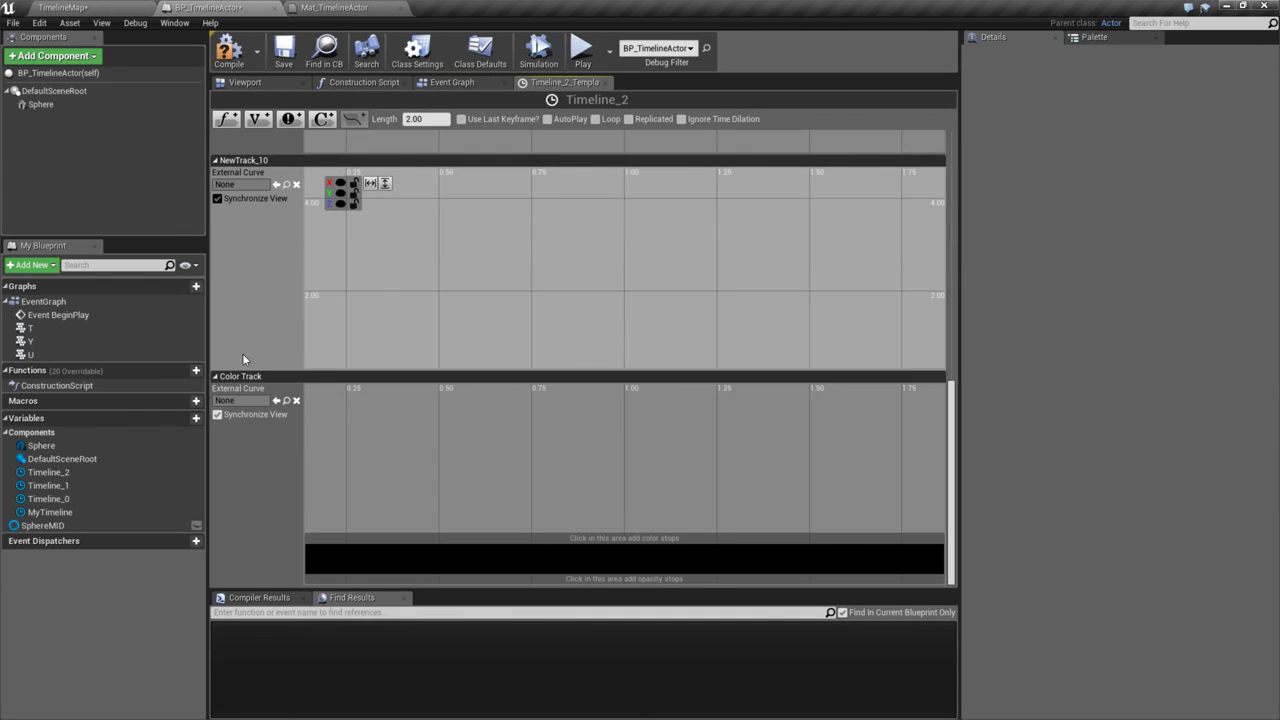
right_click(251, 240)
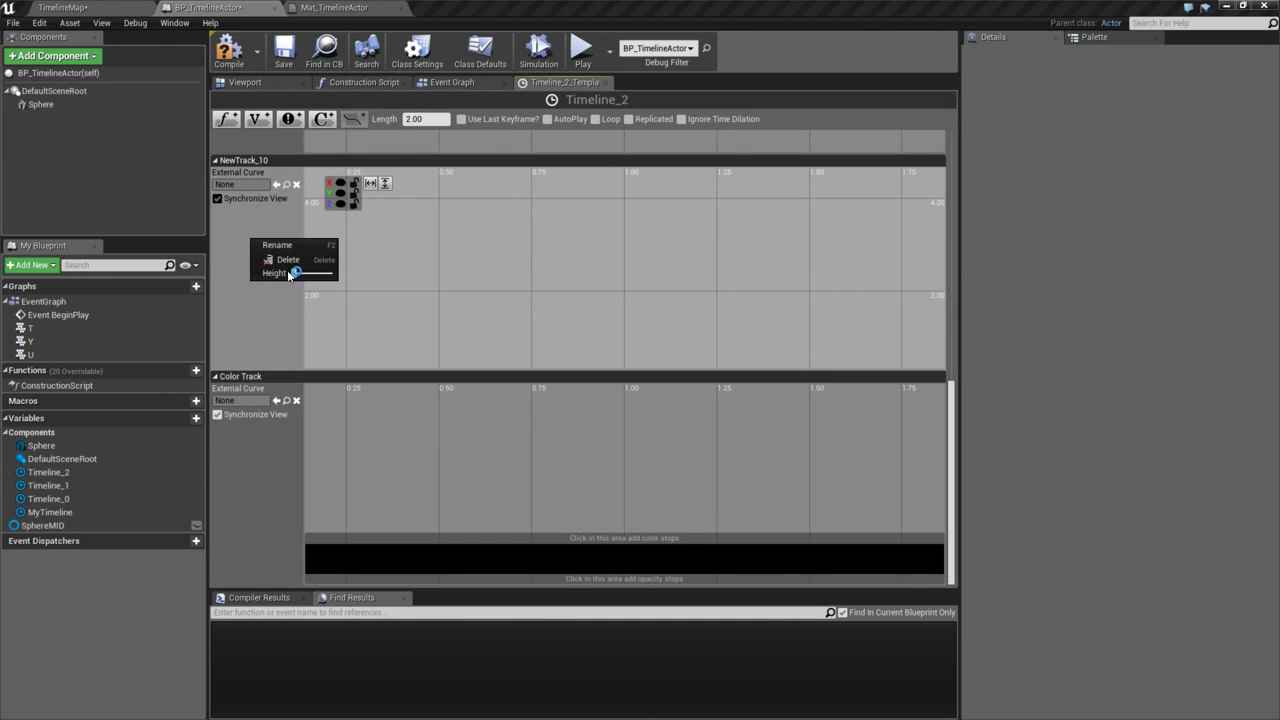
left_click(289, 260)
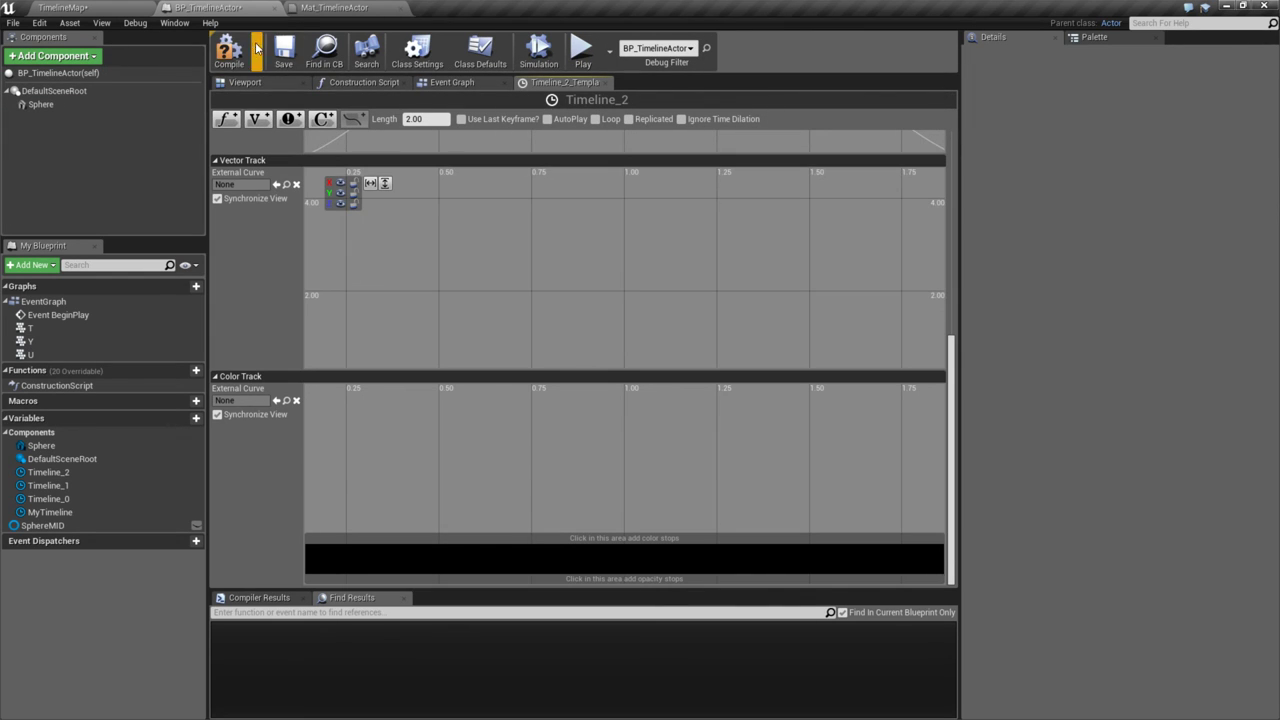
- Compare the key-adding options offered on Timeline_2's vector curve with those offered in the empty area around it
scroll(314, 310, "down", 3)
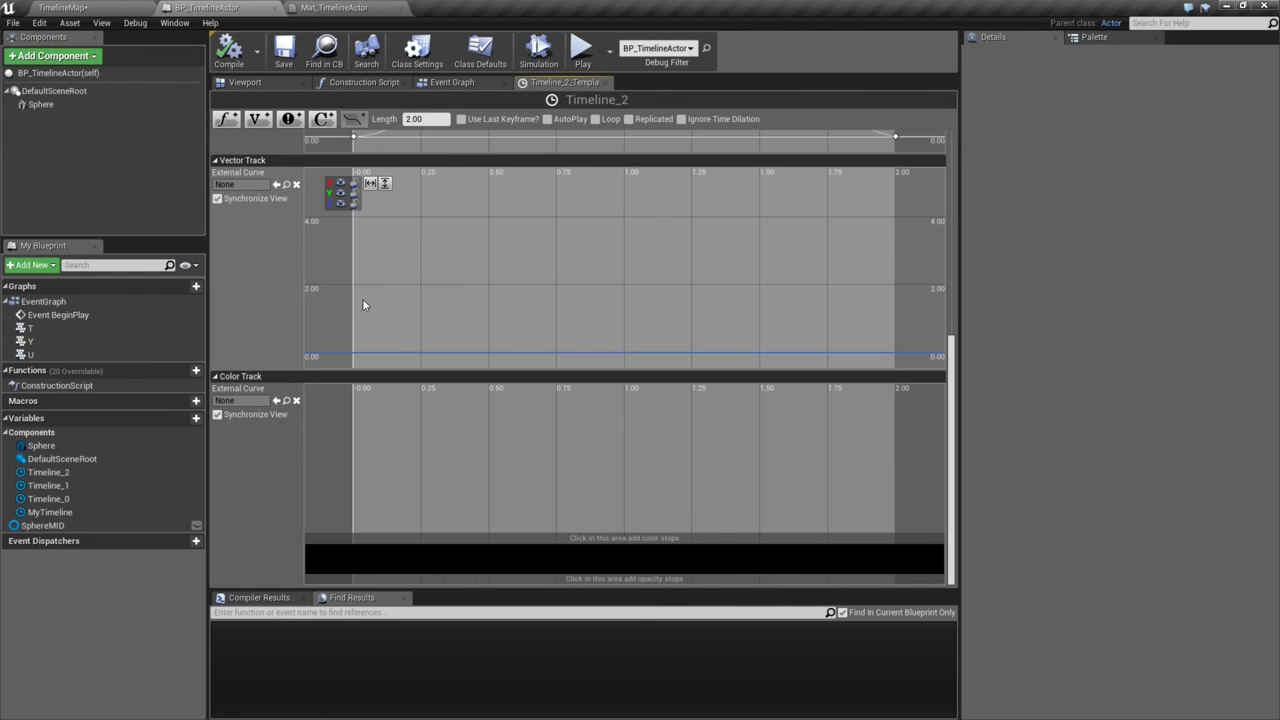
right_click(352, 351)
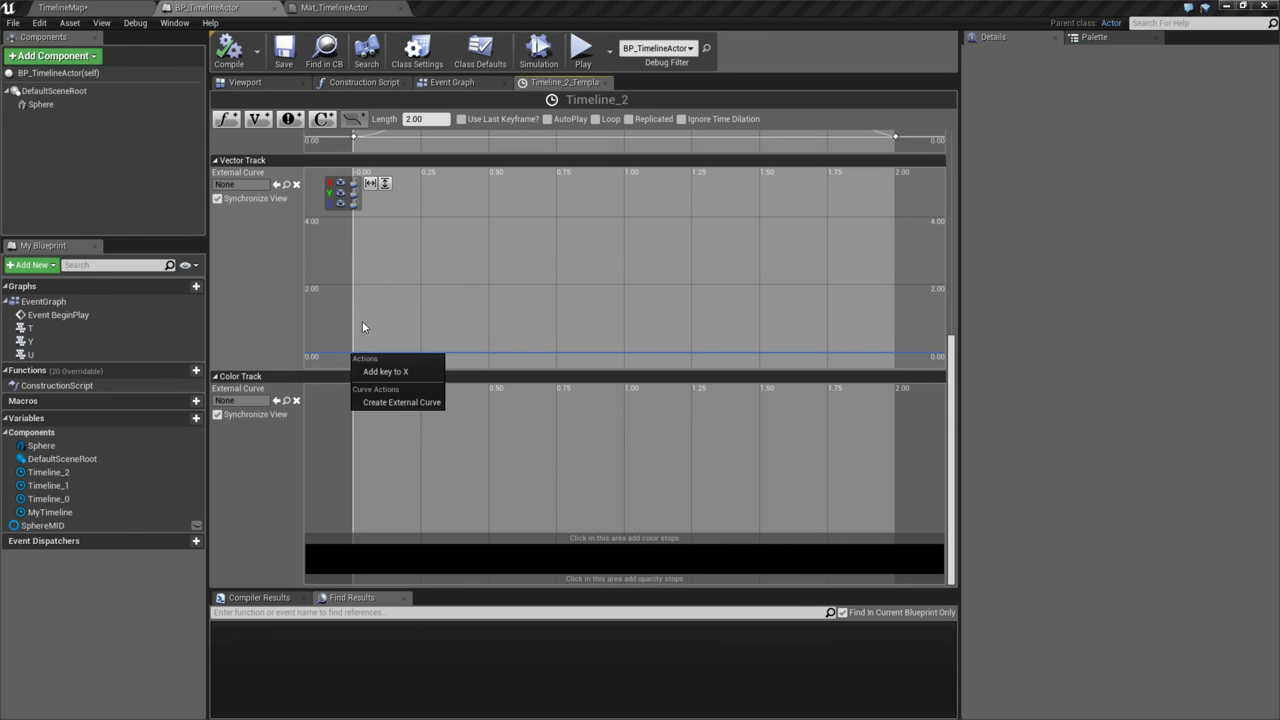
right_click(356, 320)
right_click(349, 350)
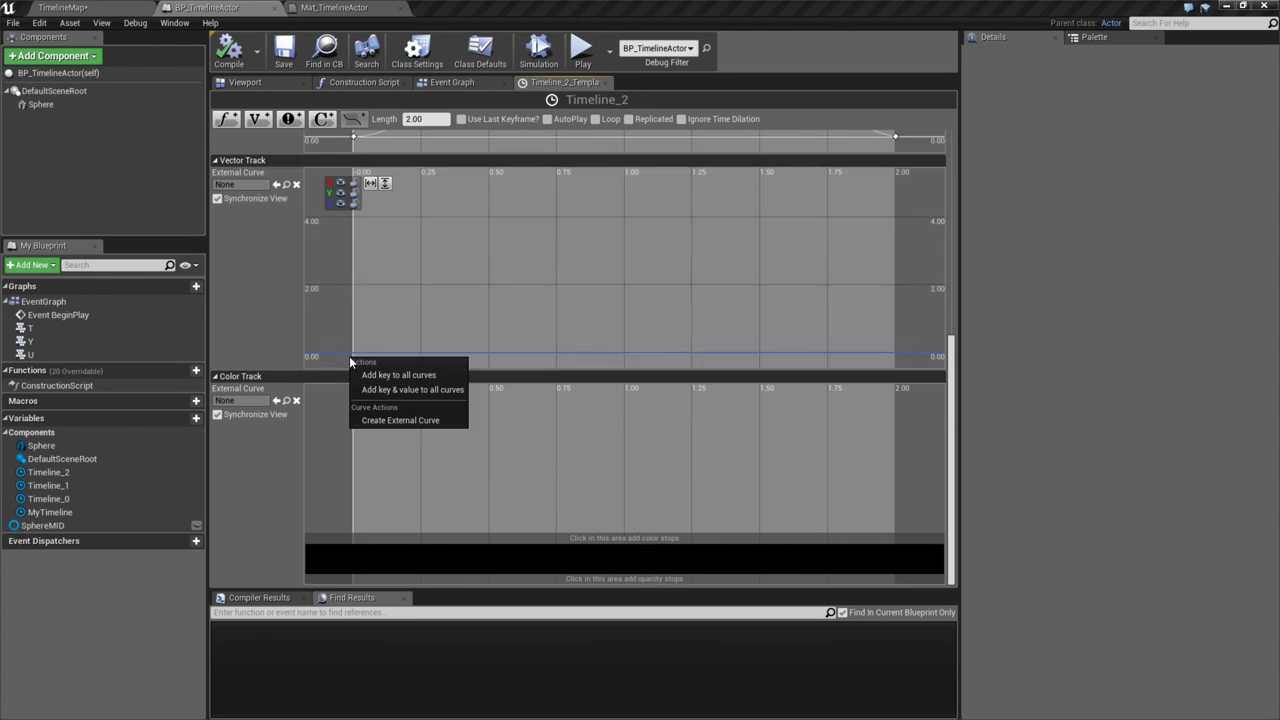
right_click(352, 351)
left_click(347, 339)
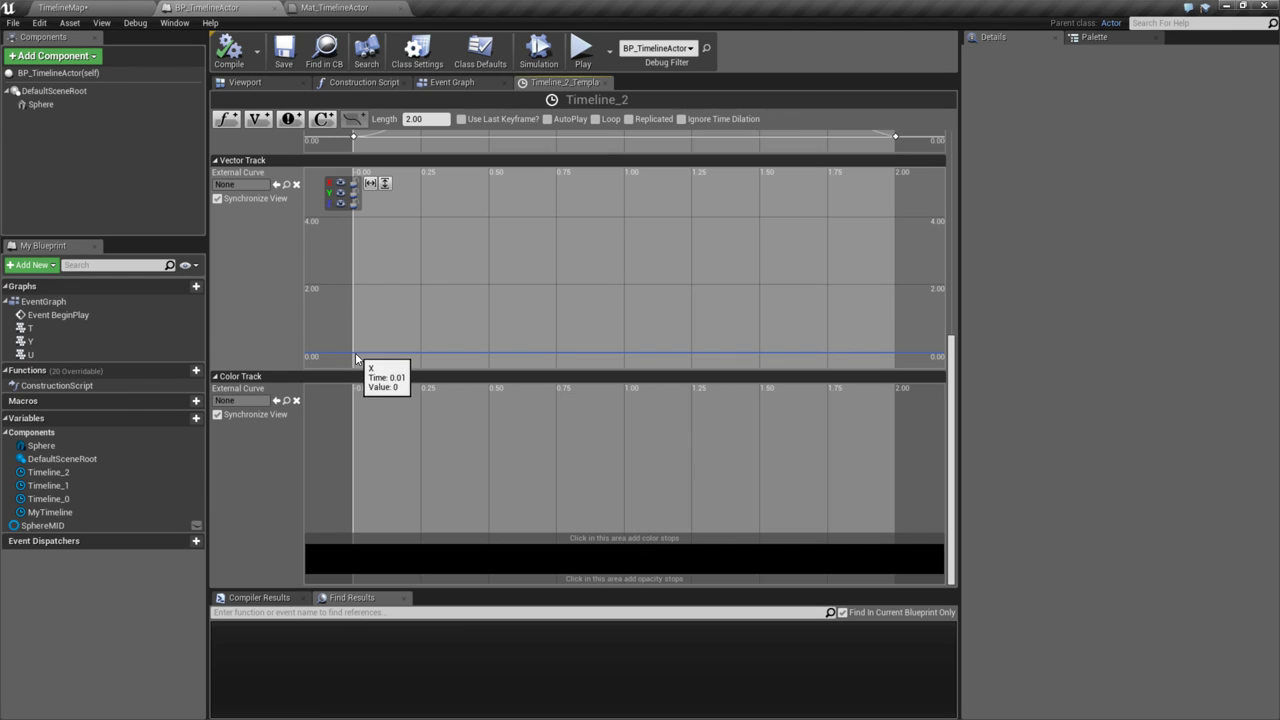
scroll(470, 335, "down", 1)
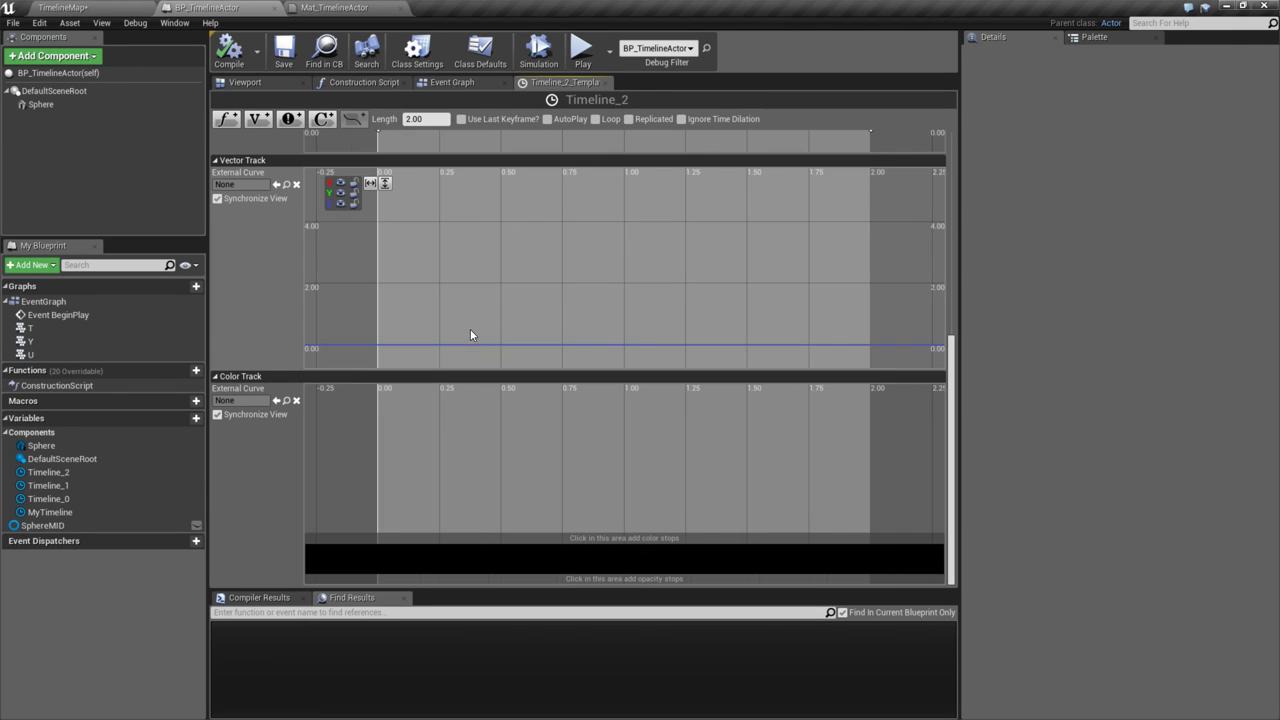
scroll(437, 335, "down", 3)
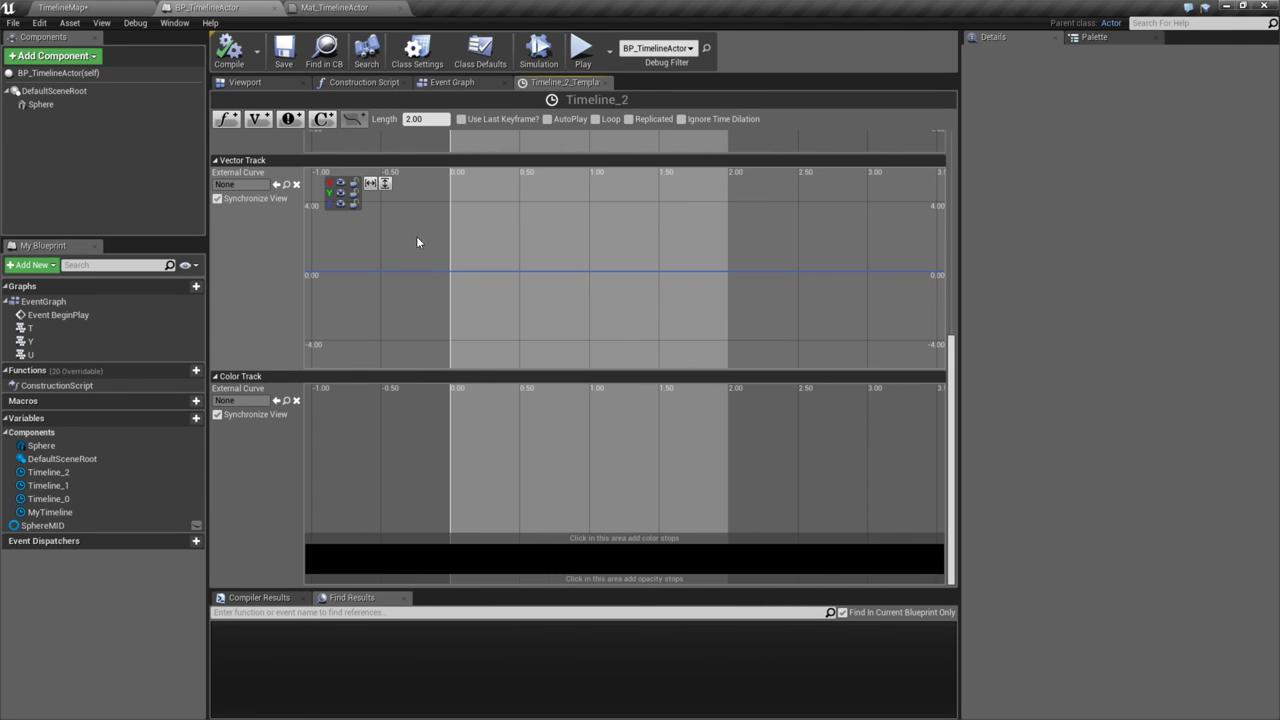
- Lock the X, Y and Z curves of the vector track one at a time, and unlock them all again
left_click(356, 183)
left_click(356, 193)
left_click(356, 203)
left_click(355, 183)
left_click(355, 193)
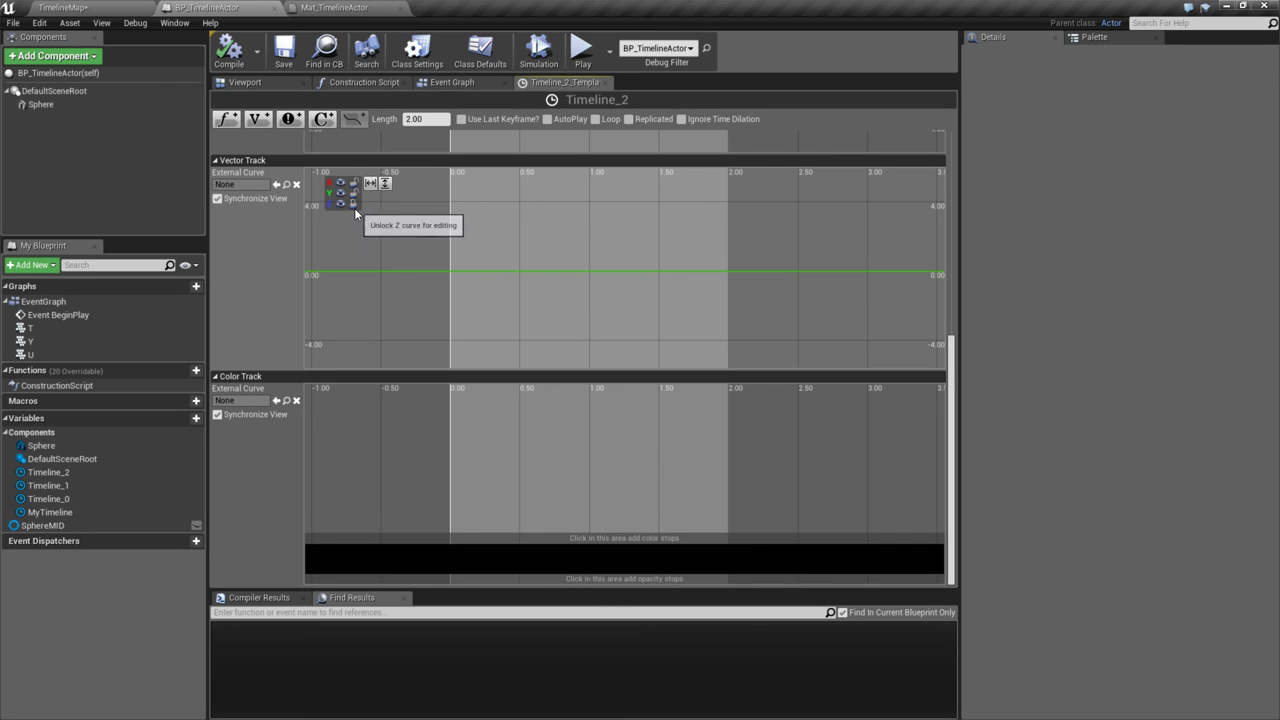
left_click(355, 205)
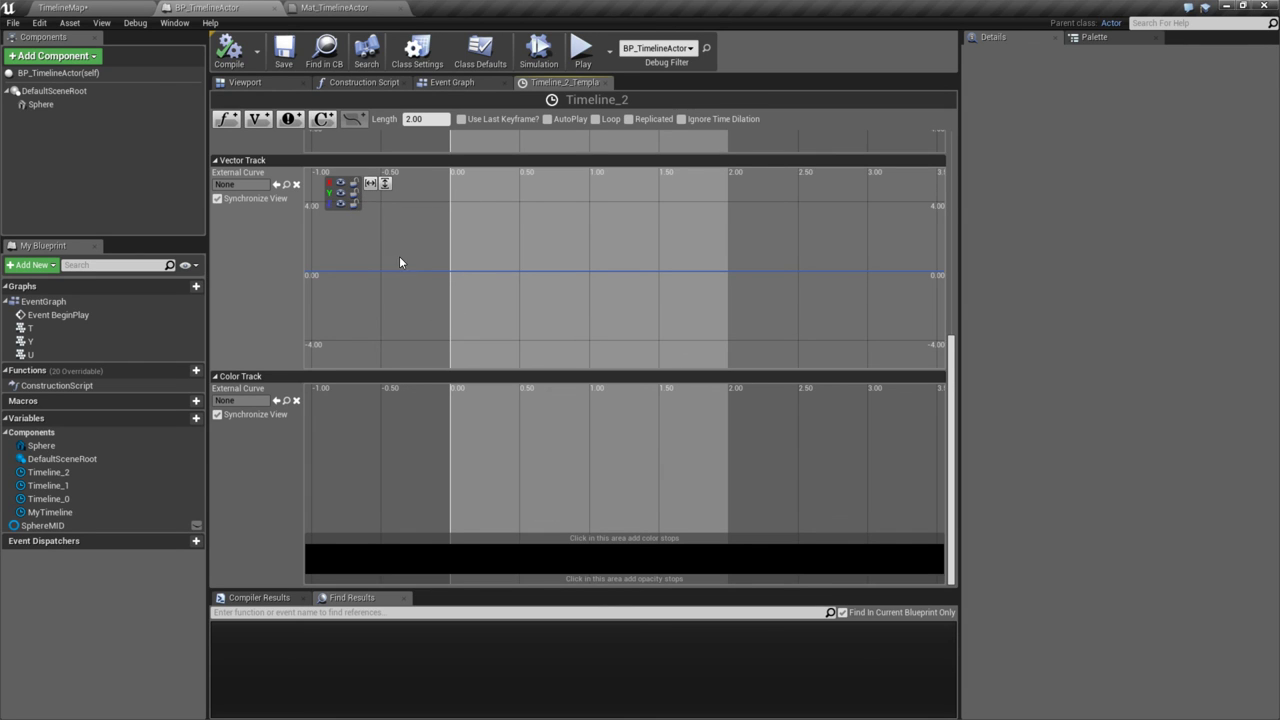
- Isolate the vector track's X curve and then its Y curve by locking the others, checking the key options on each
left_click(354, 203)
left_click(354, 192)
right_click(424, 273)
left_click(355, 188)
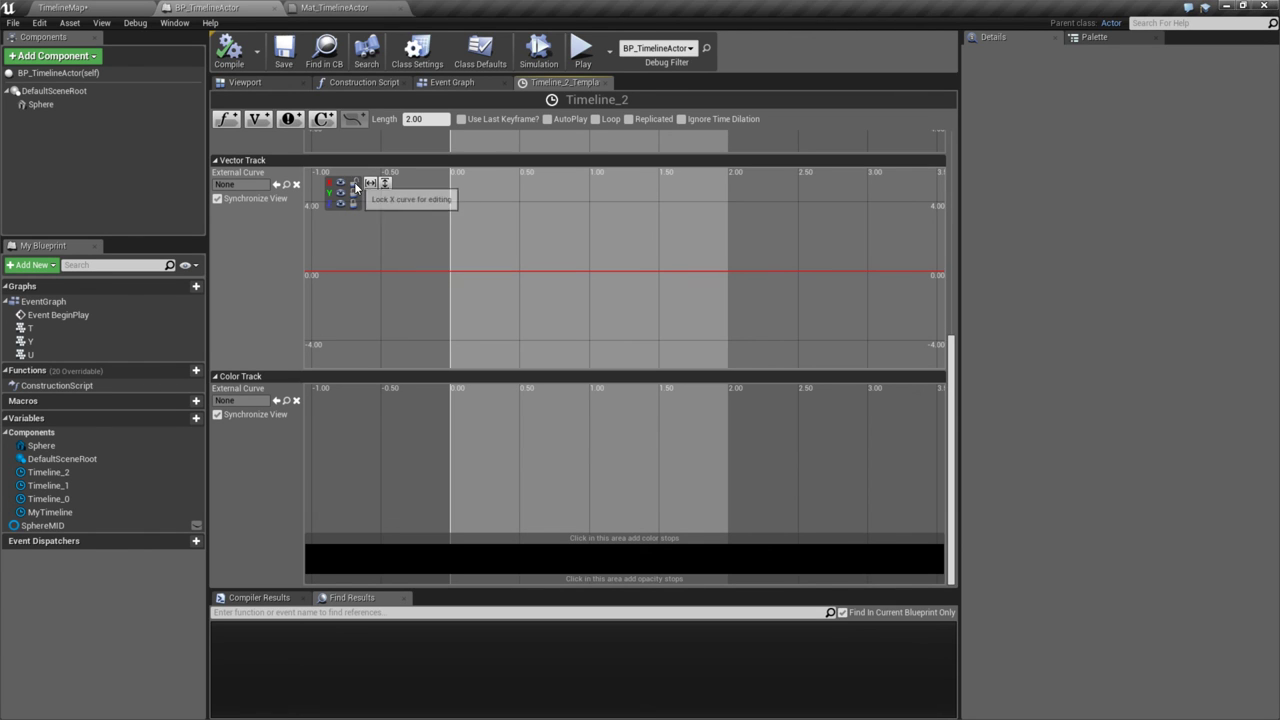
left_click(354, 183)
right_click(398, 271)
left_click(393, 271)
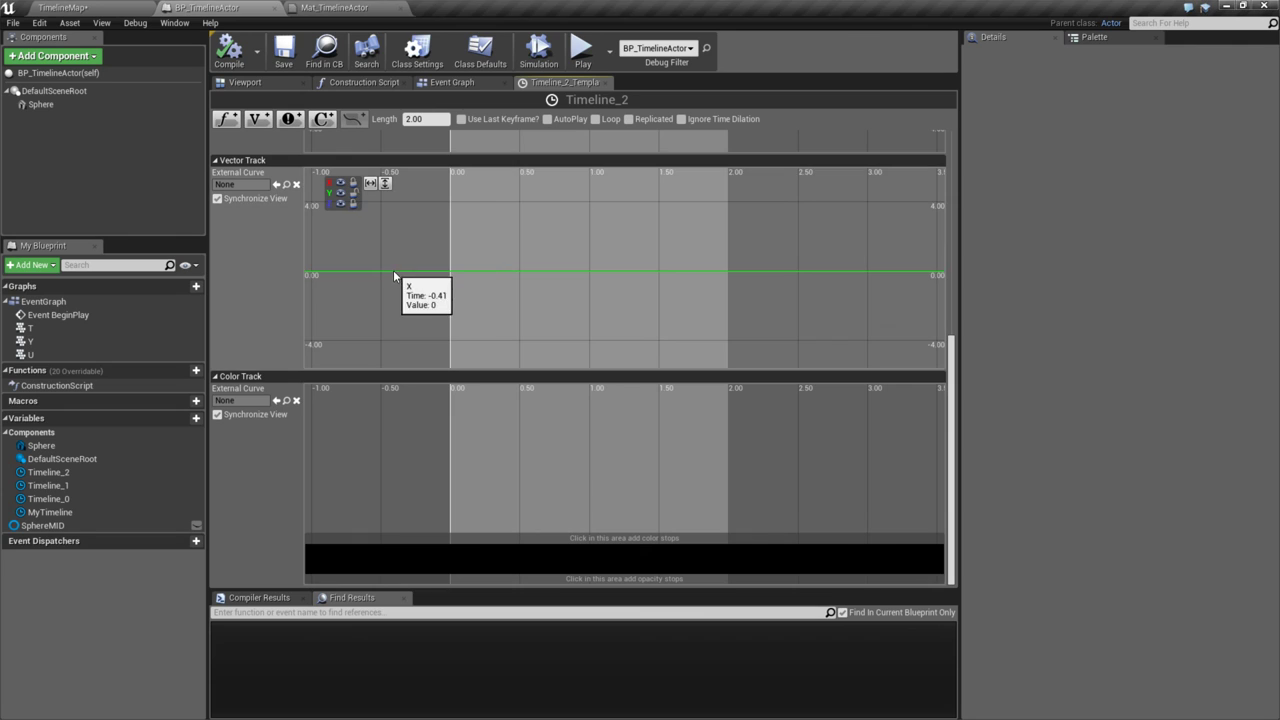
- Check the key options with only the Z curve unlocked and with all vector curves locked, and unlock X, Y and Z again
left_click(355, 192)
left_click(354, 204)
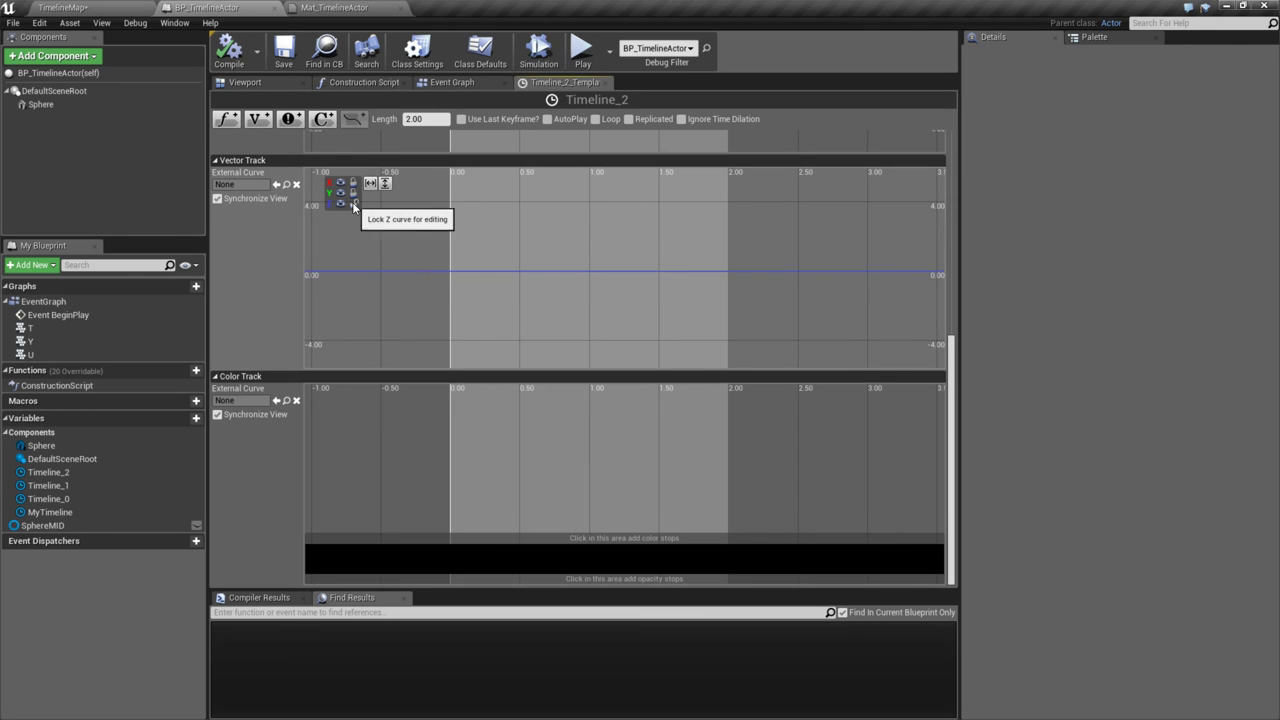
right_click(418, 271)
left_click(410, 269)
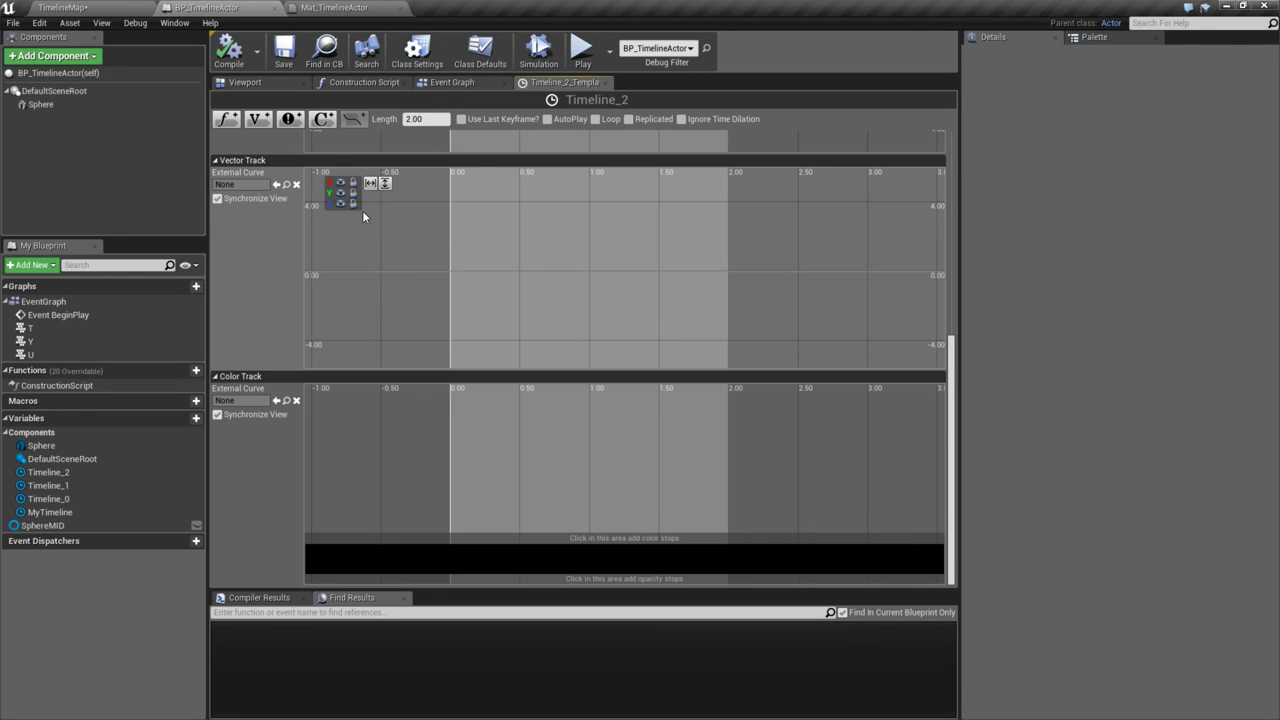
right_click(457, 271)
left_click(428, 270)
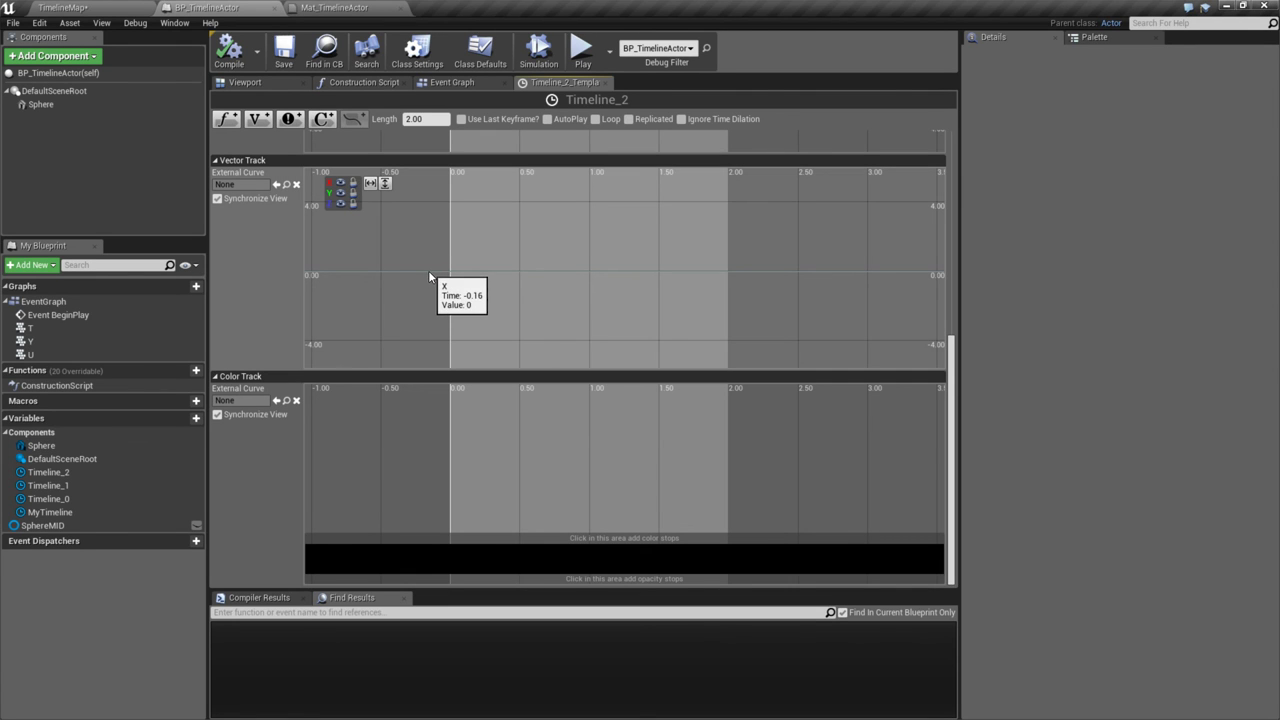
right_click(463, 274)
left_click(366, 219)
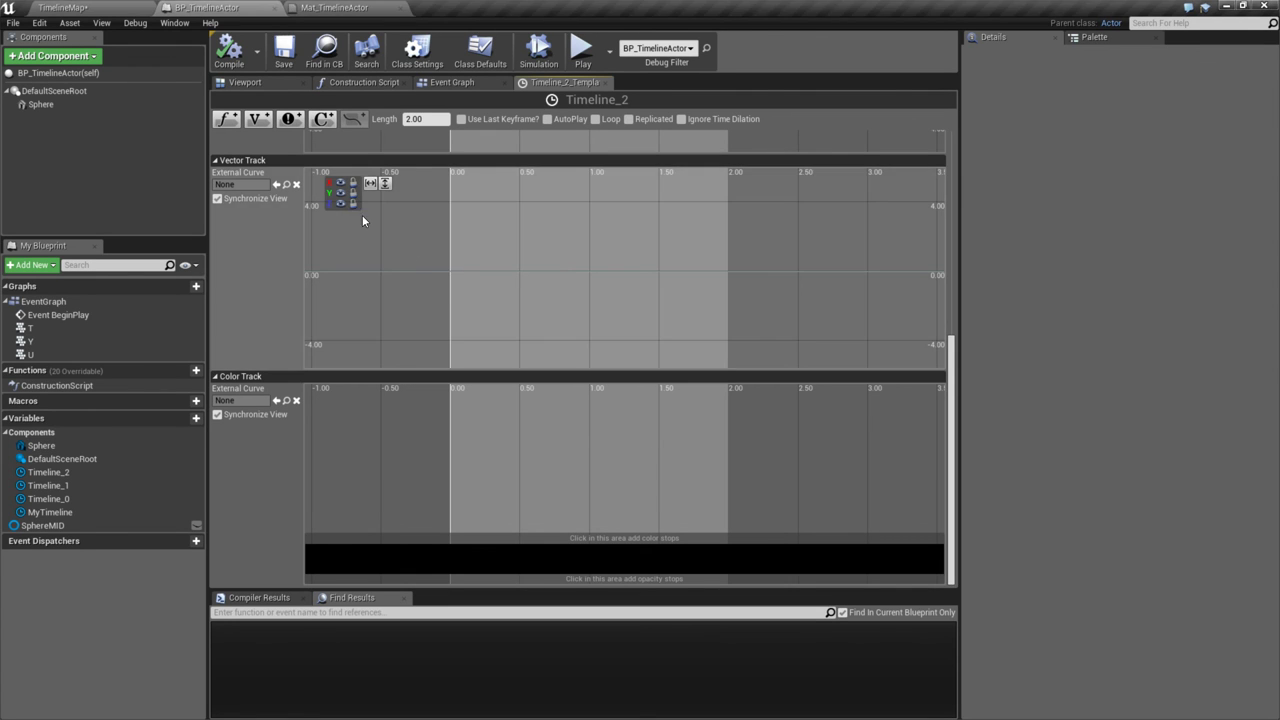
left_click(354, 181)
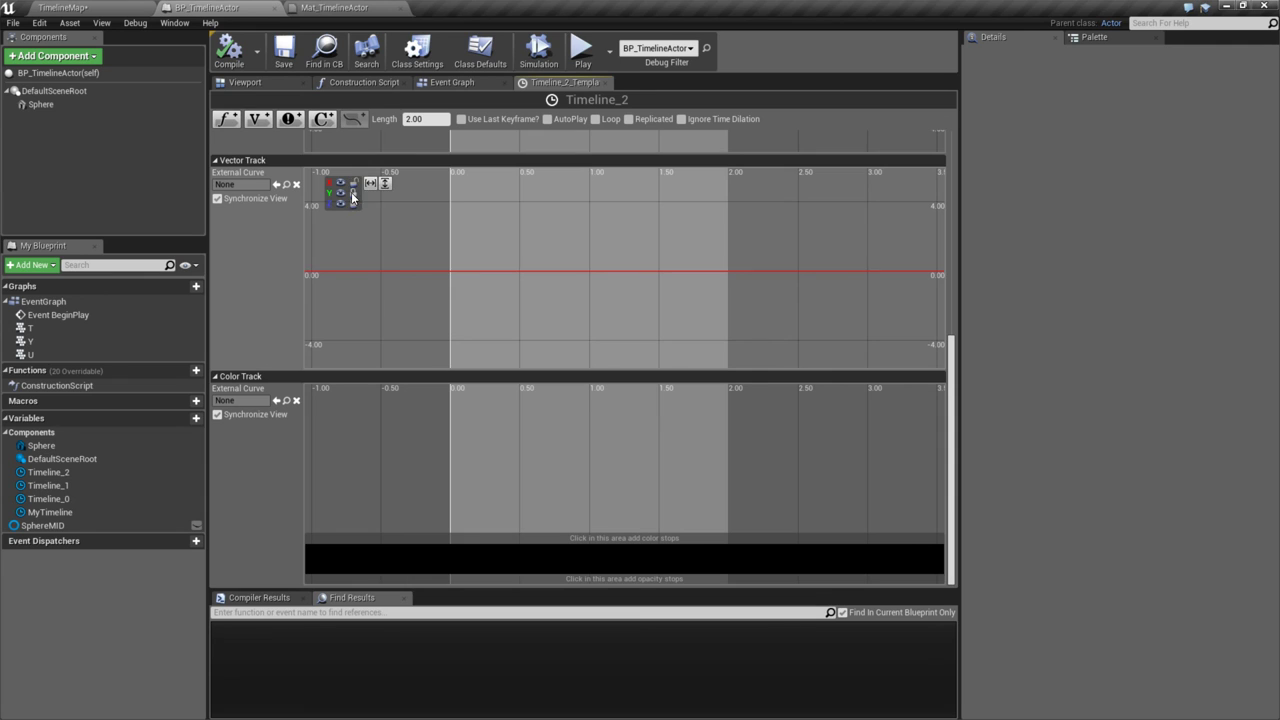
- Add a key and value to all three vector track curves at about time -0.13 and value 1.58
right_click(455, 271)
left_click(434, 247)
right_click(433, 244)
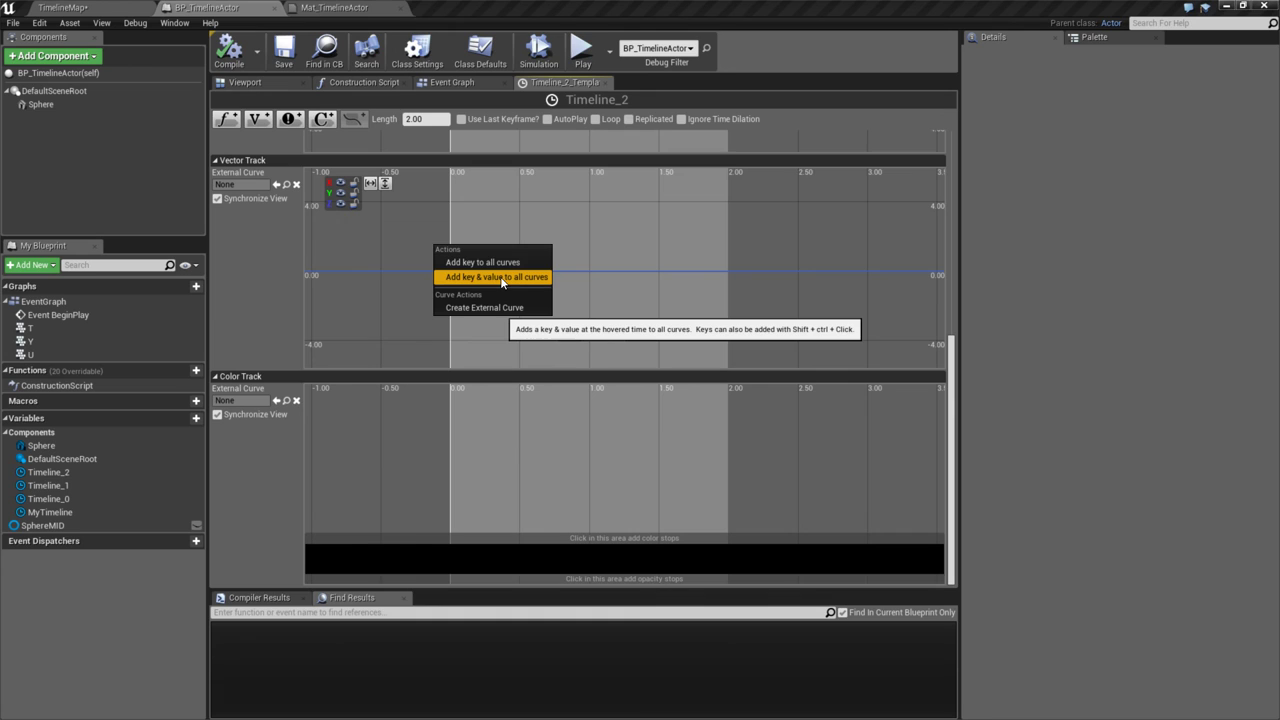
left_click(501, 278)
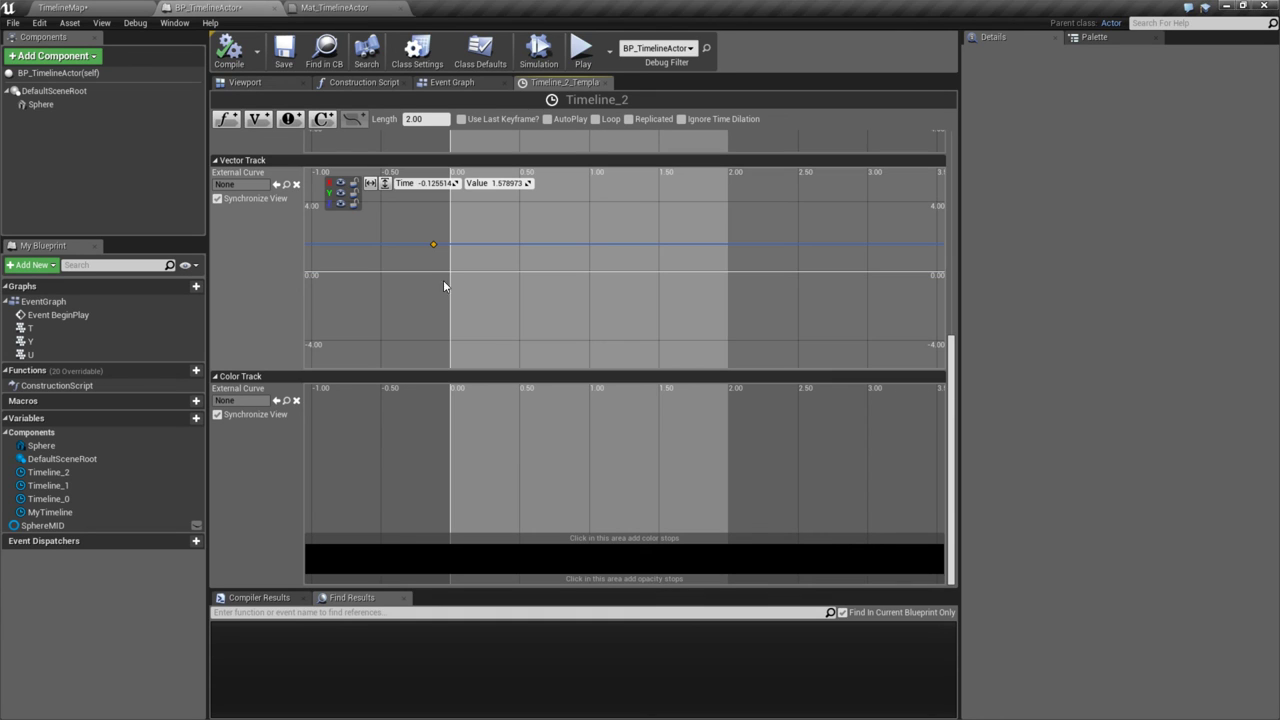
- Separate the vector track's overlapping X, Y and Z keys and set each one to time 0.0 and value 0.0
left_click_drag(434, 245, 451, 245)
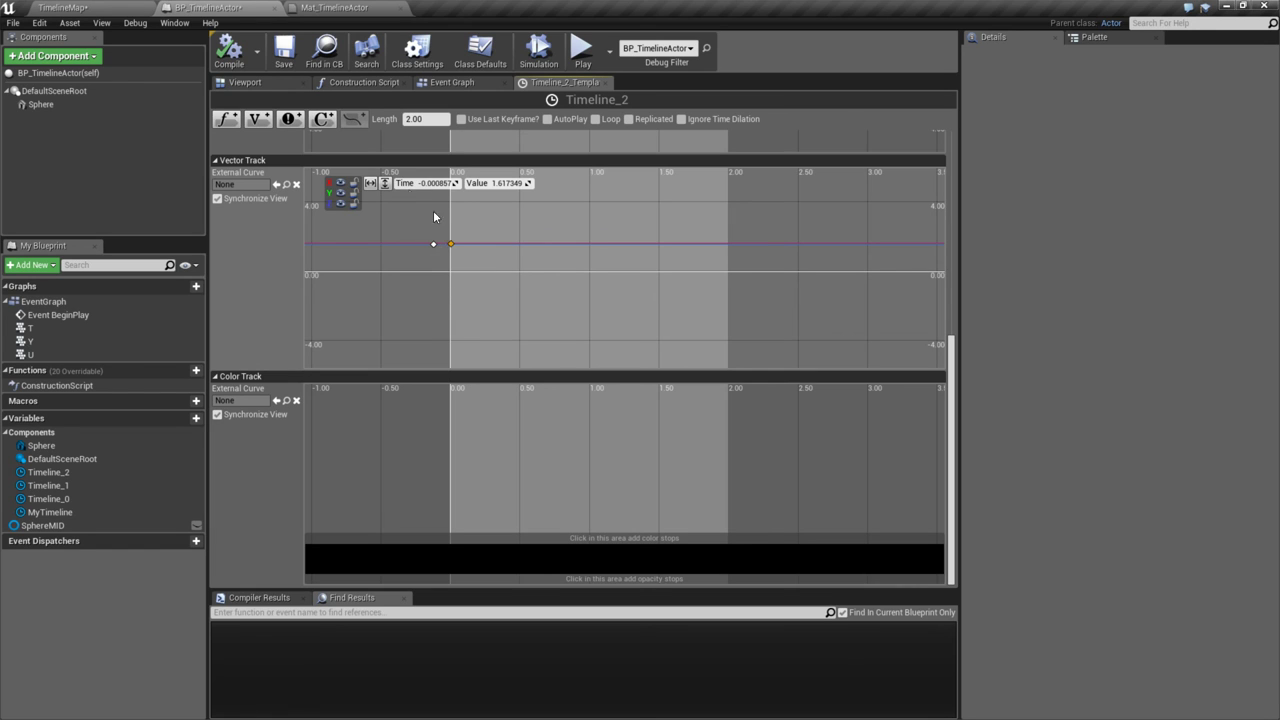
mouse_move(434, 244)
left_mouse_down()
mouse_move(444, 222)
mouse_move(446, 258)
left_mouse_up()
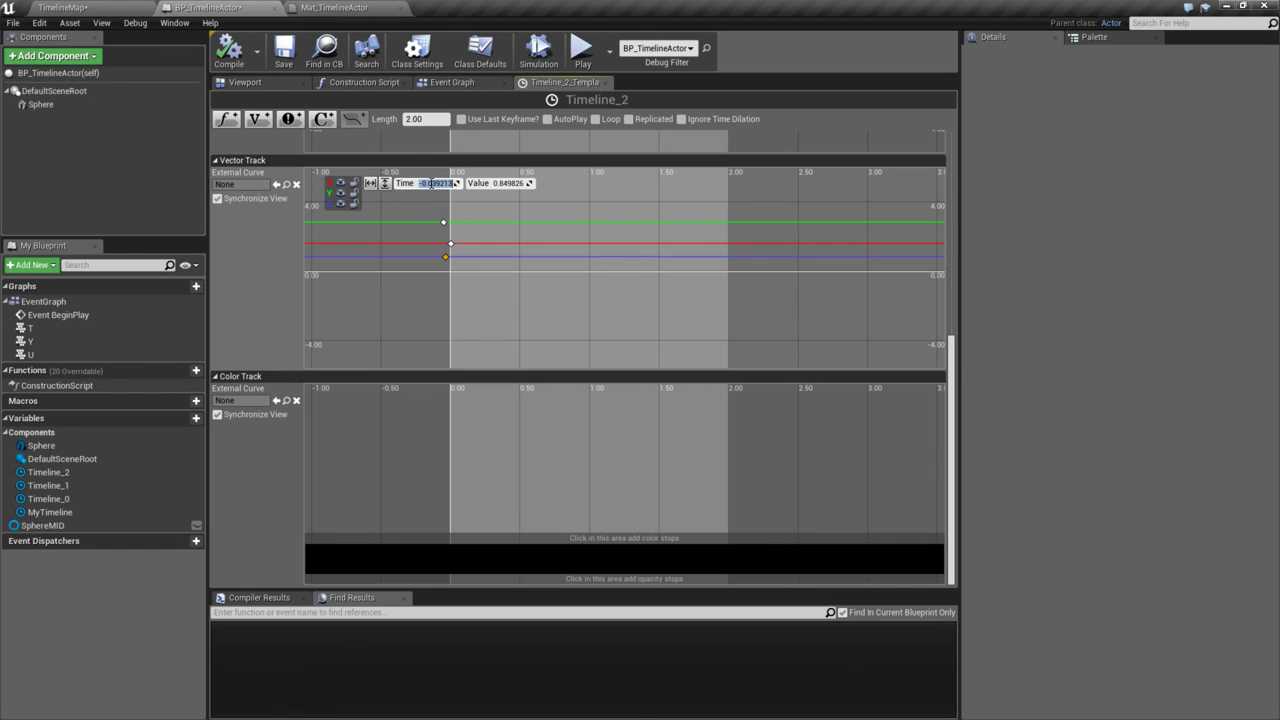
key("Return")
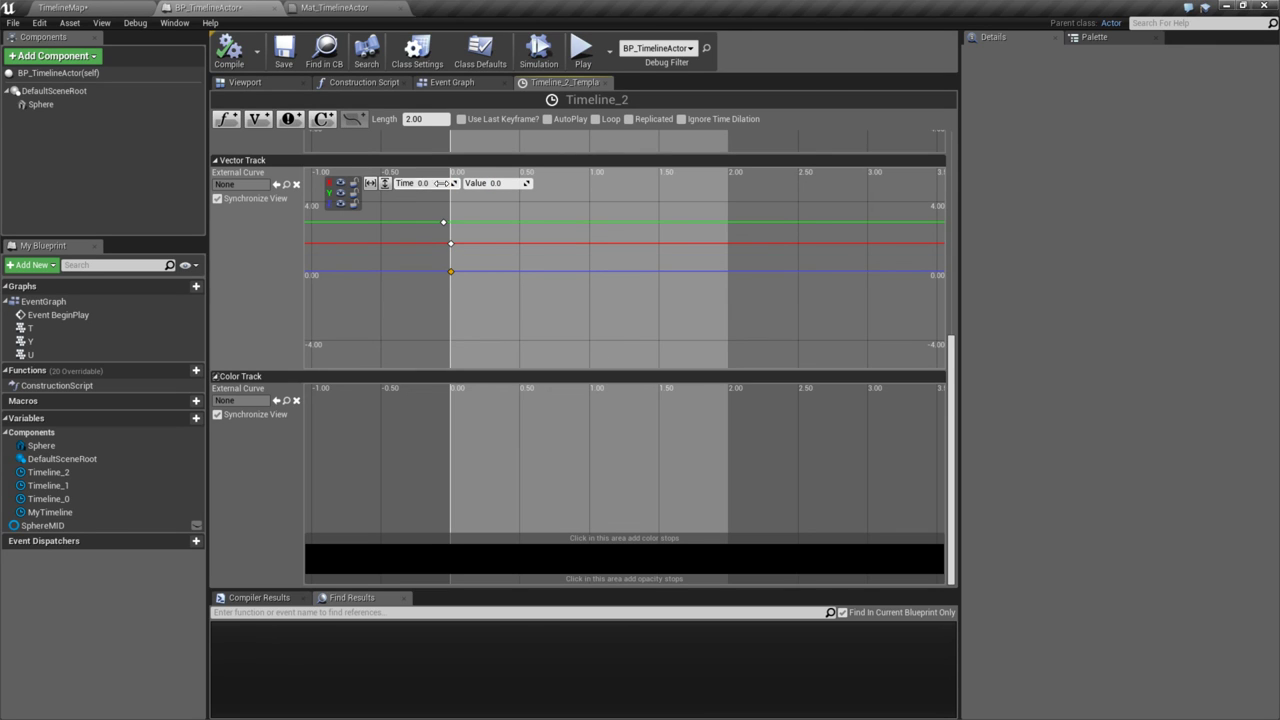
left_click(450, 243)
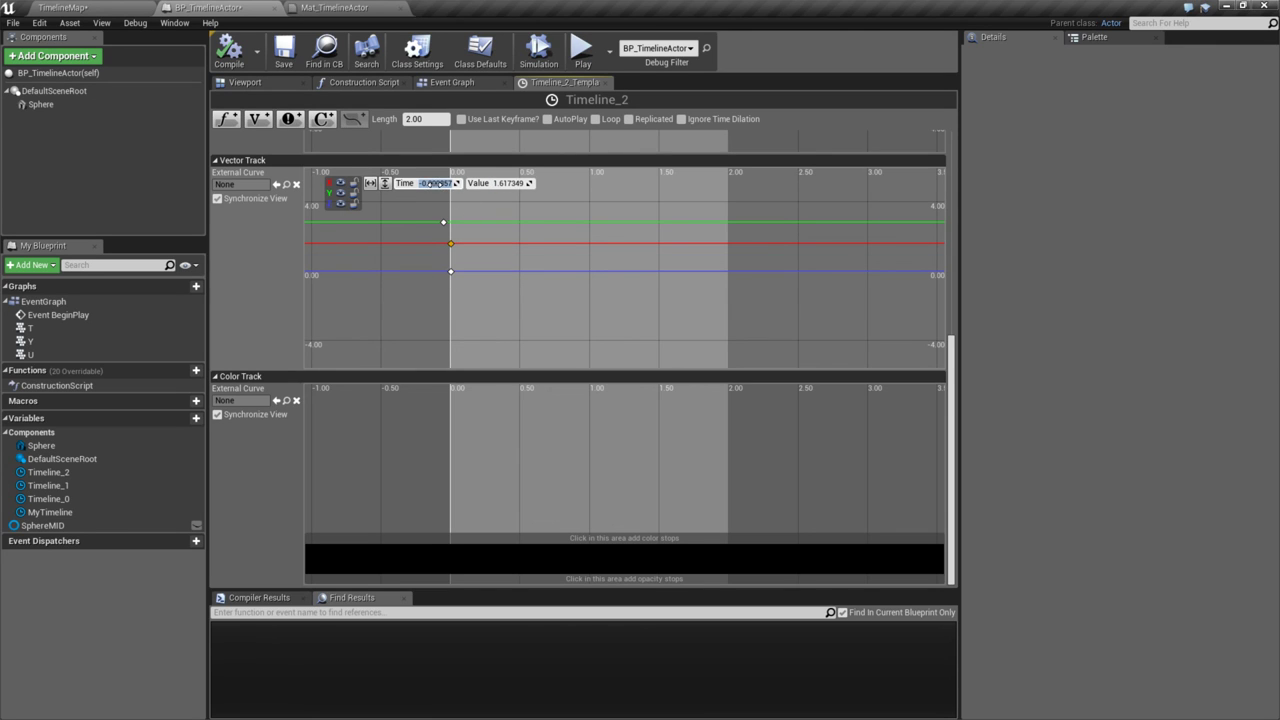
key("Return")
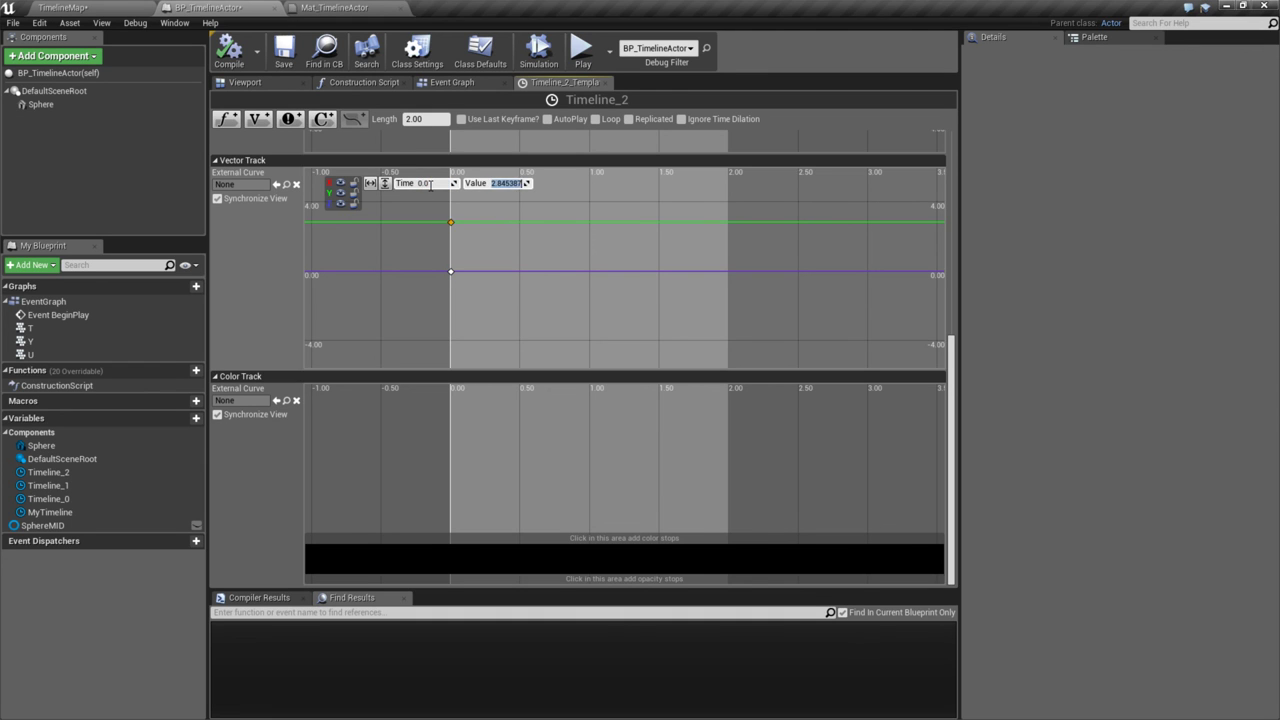
type("0")
key("Return")
- Compile and save BP_TimelineActor, and play-test TimelineMap to see the sphere's movement
left_click(229, 48)
left_click(284, 48)
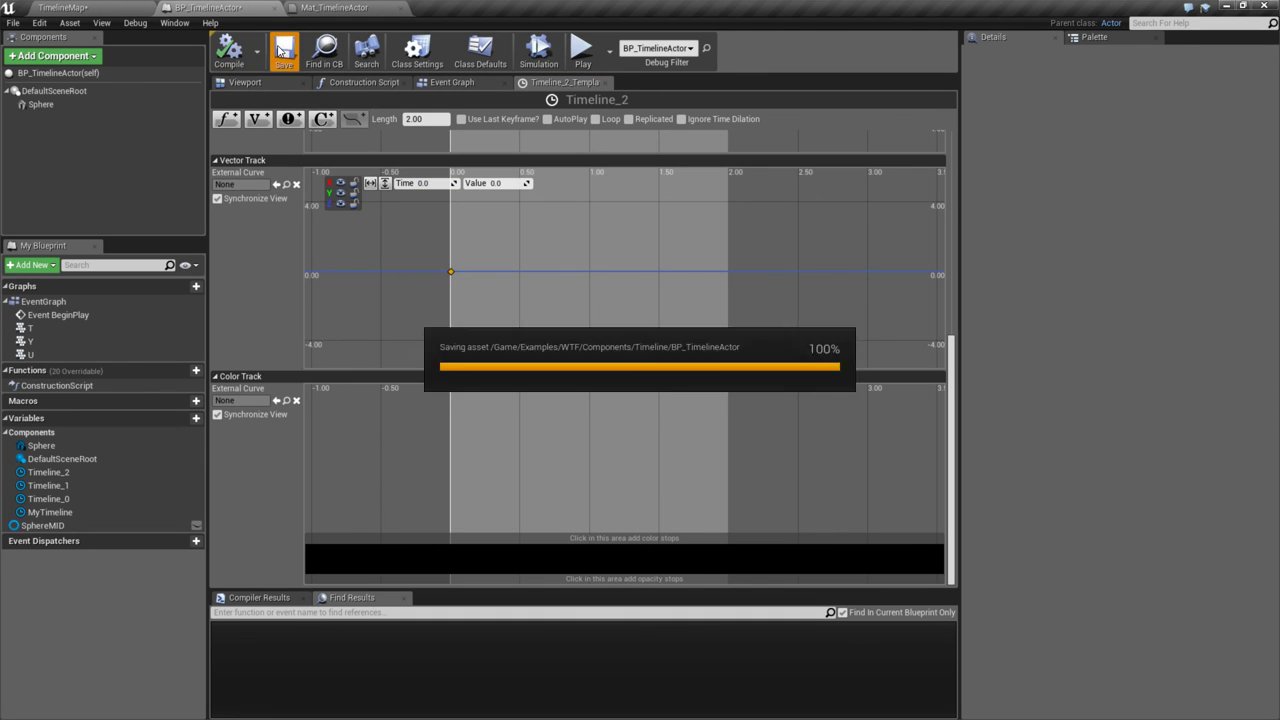
left_click(62, 7)
key("s")
right_click_drag(328, 147, 341, 124)
key("w")
left_click(650, 50)
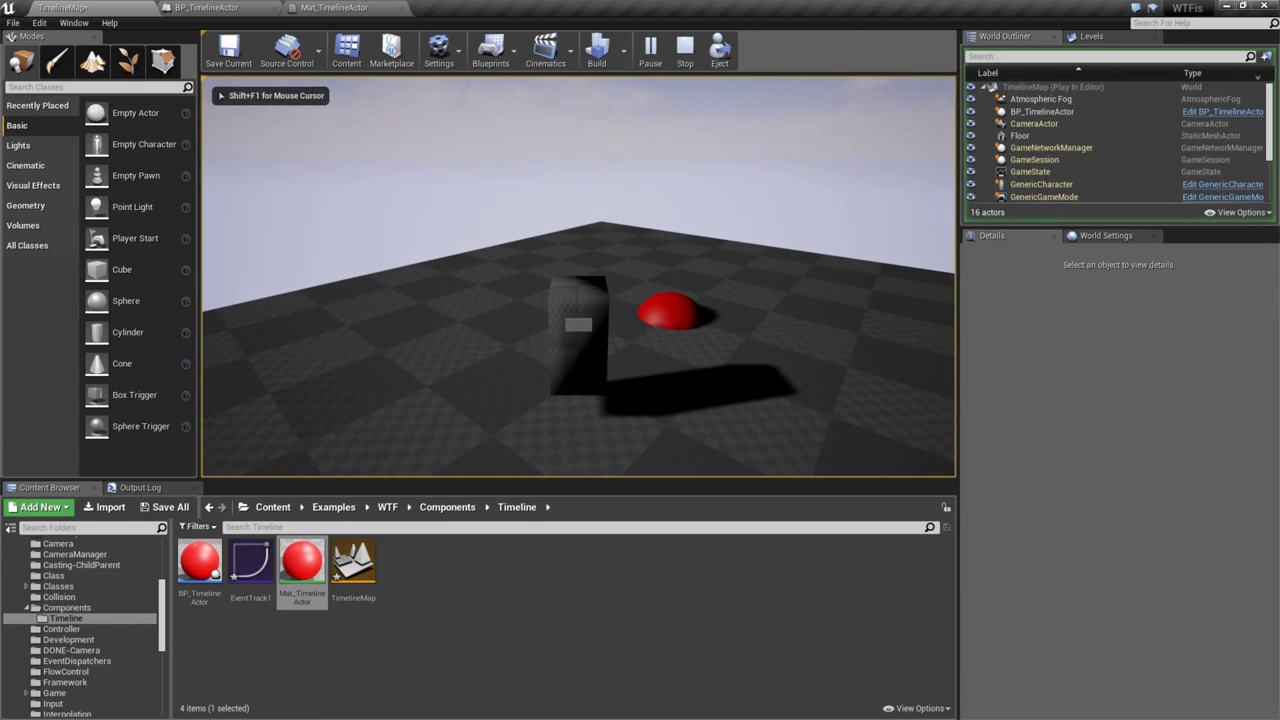
key("Escape")
- Set BP_TimelineActor's location in the level to X 300 cm and Z 100 cm
right_click_drag(580, 300, 588, 265)
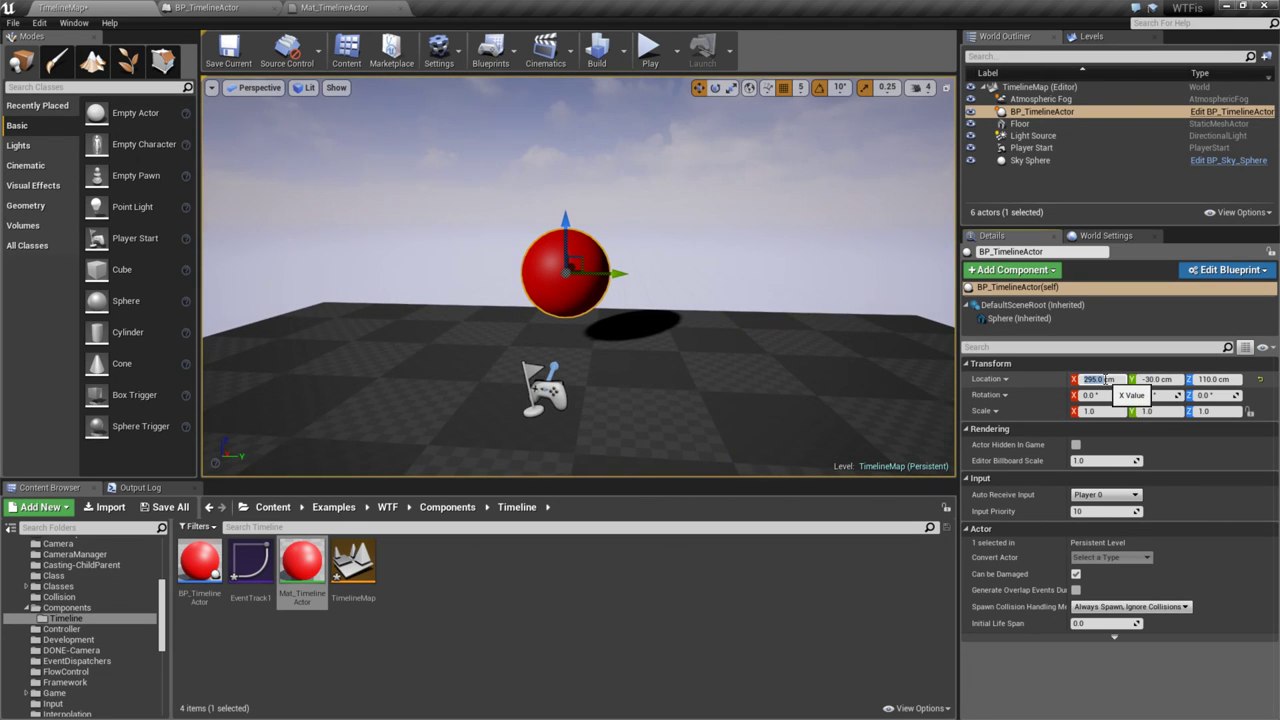
key("Tab")
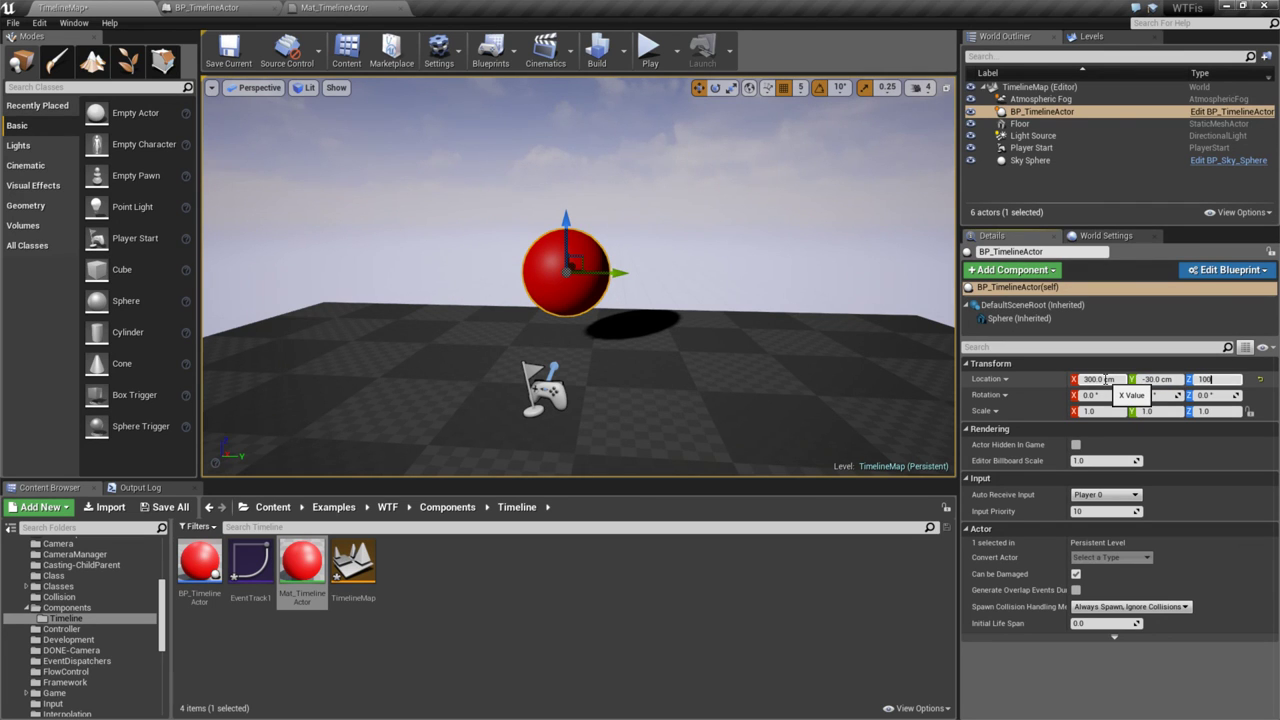
type("100")
key("Return")
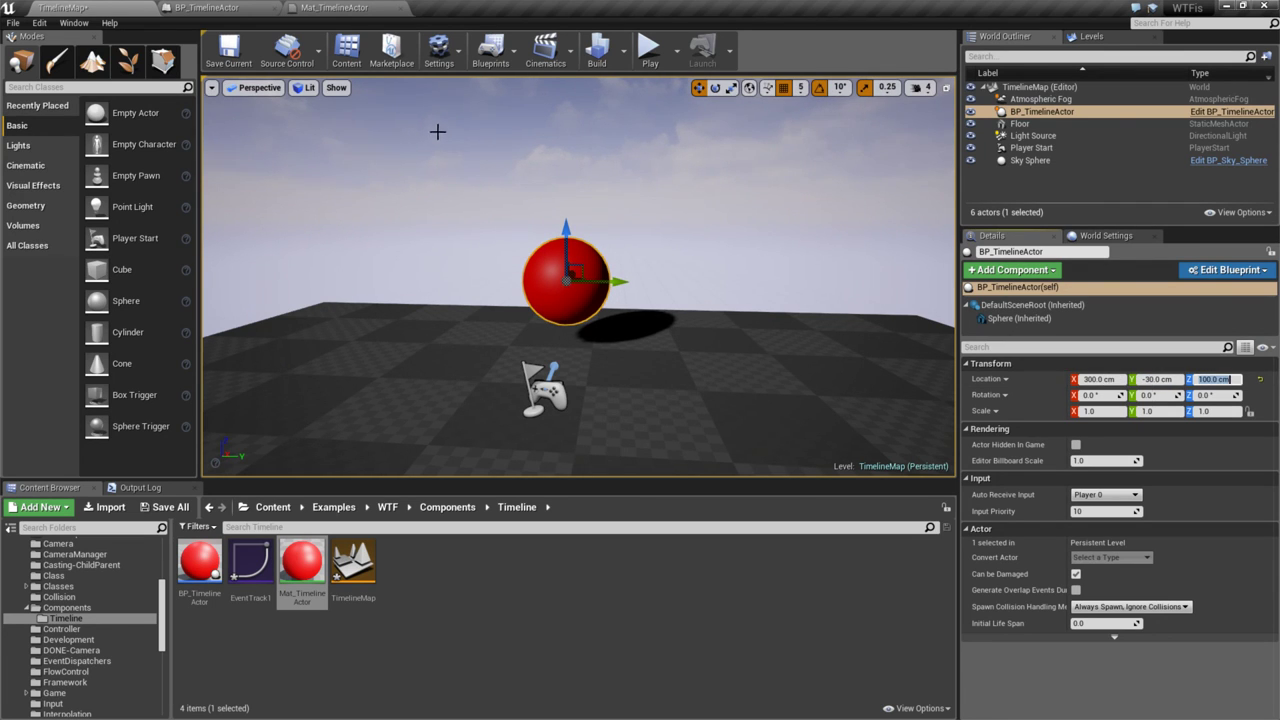
- In Timeline_2's vector track, set the key at time 0.0 to 300 on the X curve and -30 on the Y curve
left_click(351, 7)
left_click(232, 8)
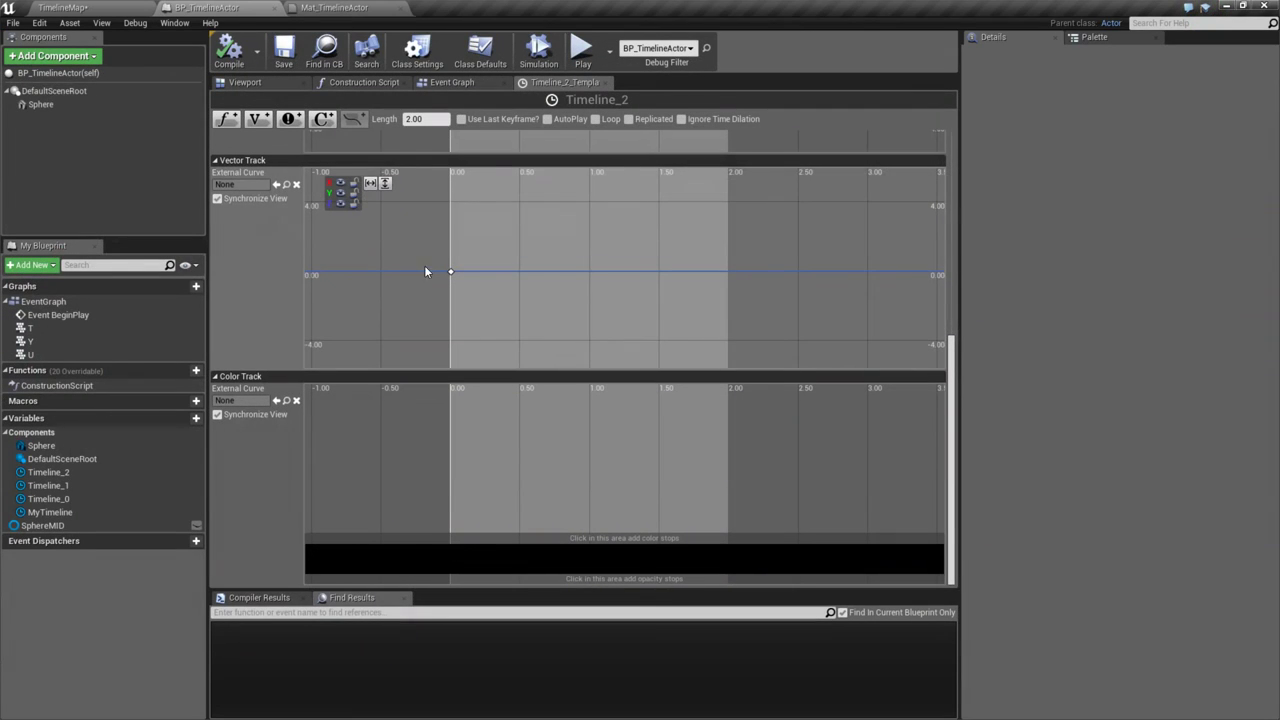
left_click(450, 273)
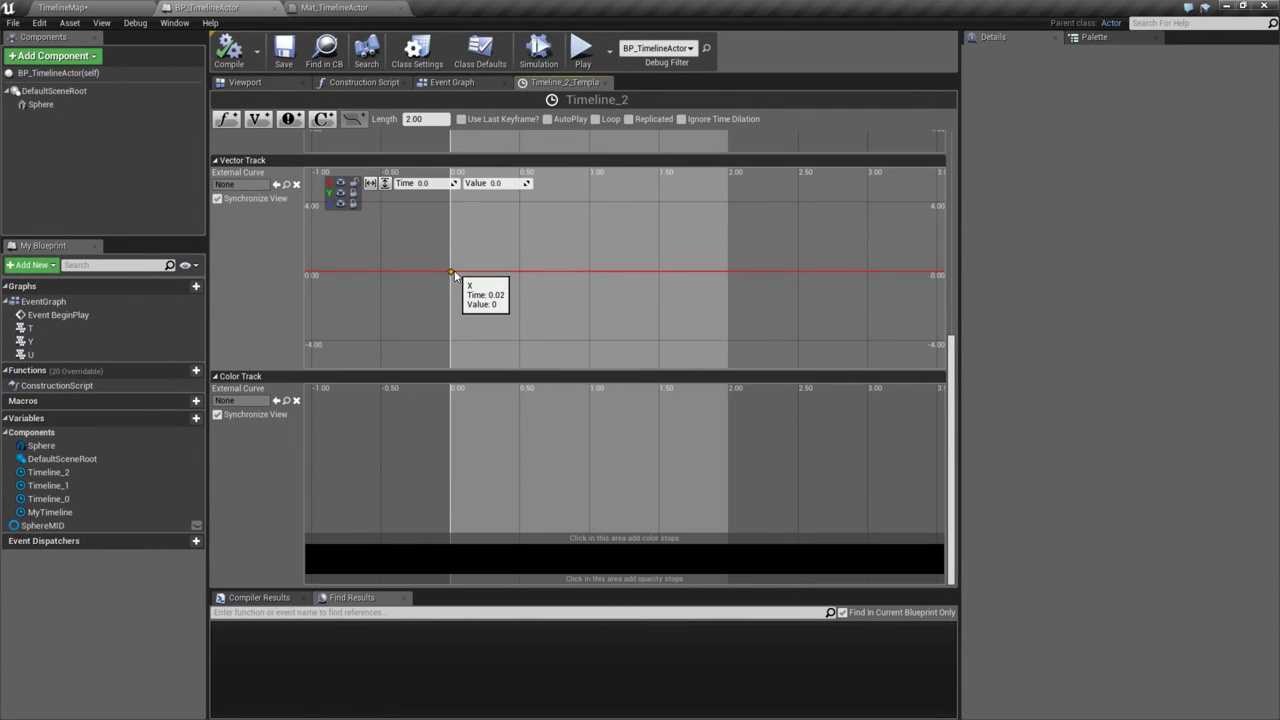
left_click(497, 183)
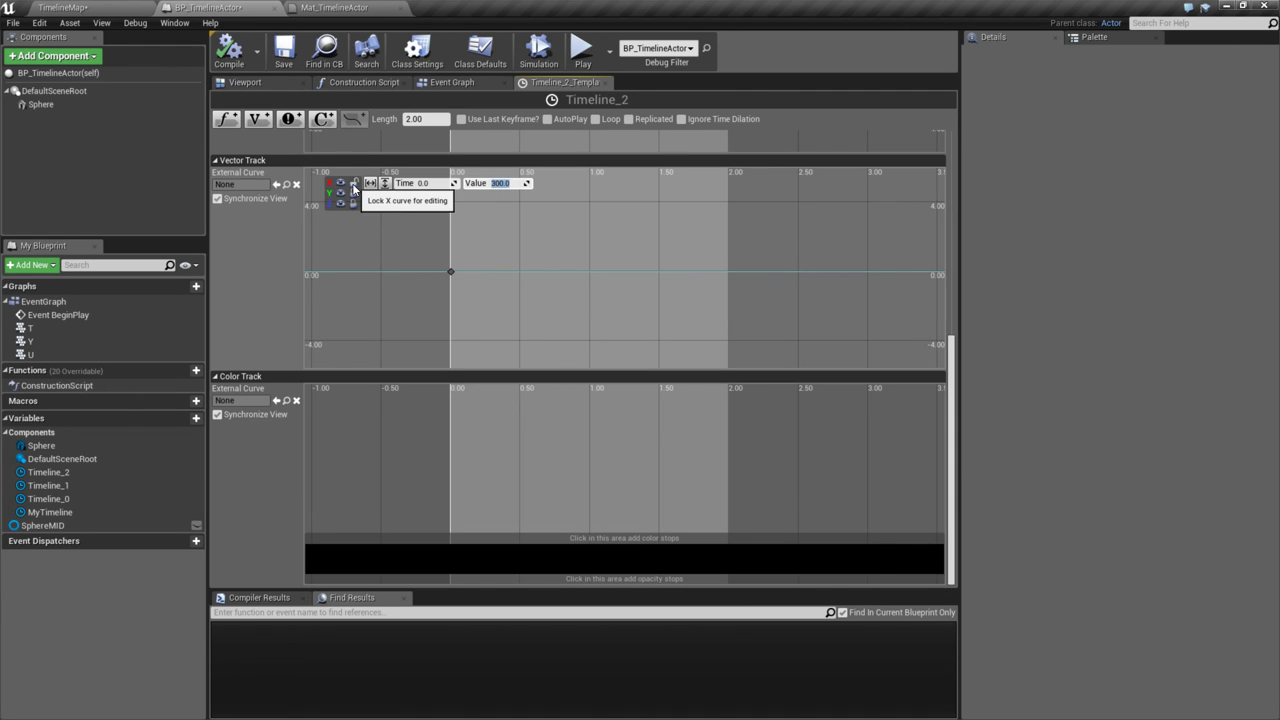
left_click(353, 190)
left_click(451, 273)
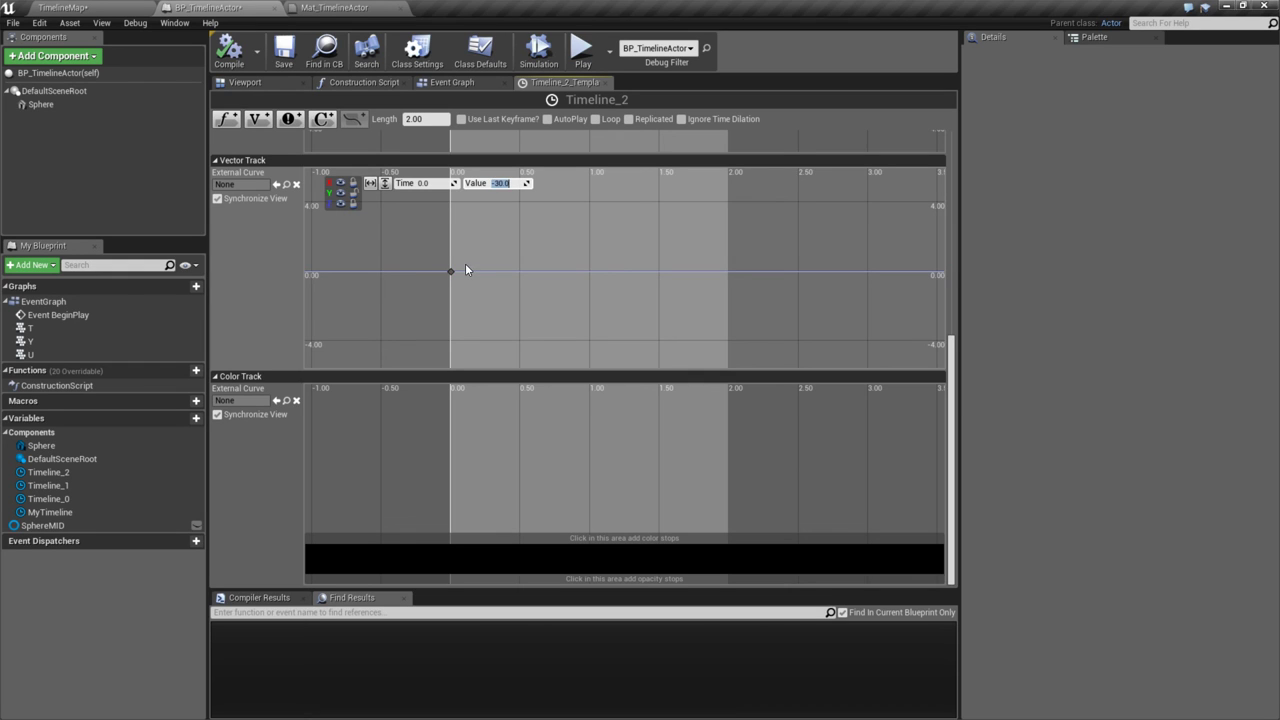
- In Timeline_2's vector track, set the Z curve's key at time 0.0 to 100 and play-test the sphere's location
left_click(355, 203)
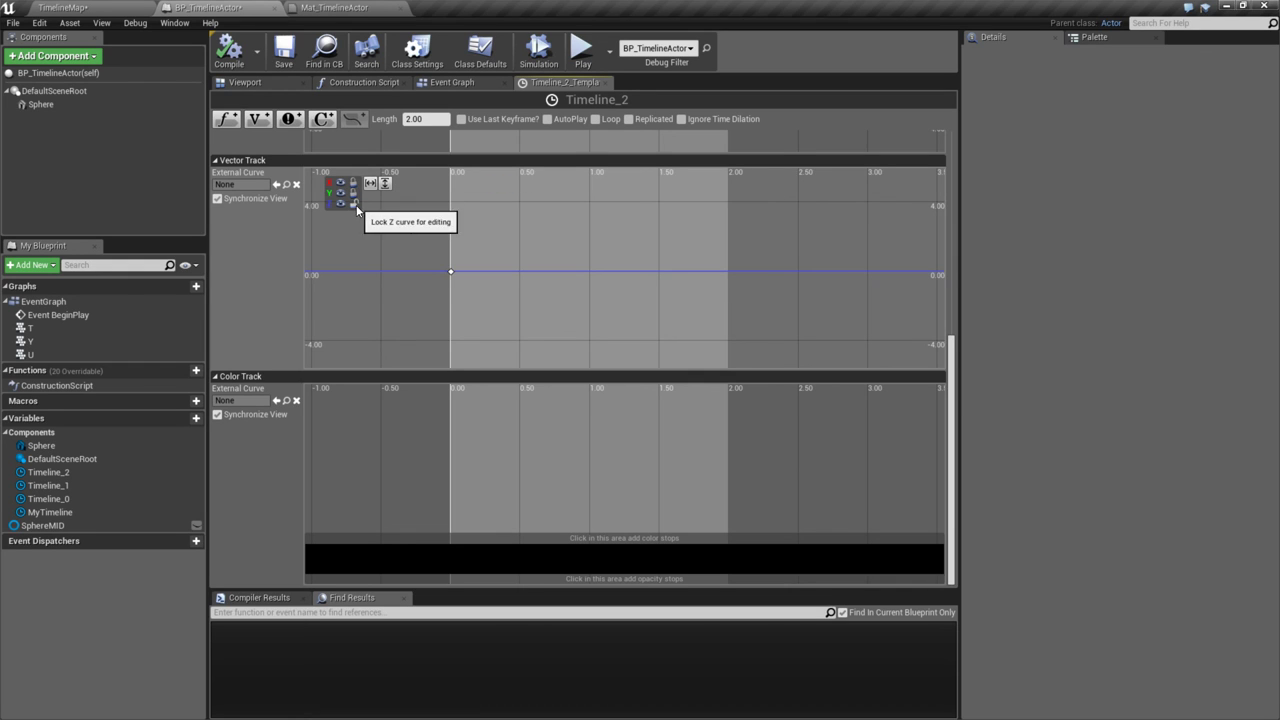
left_click(451, 273)
left_click(335, 7)
left_click(210, 7)
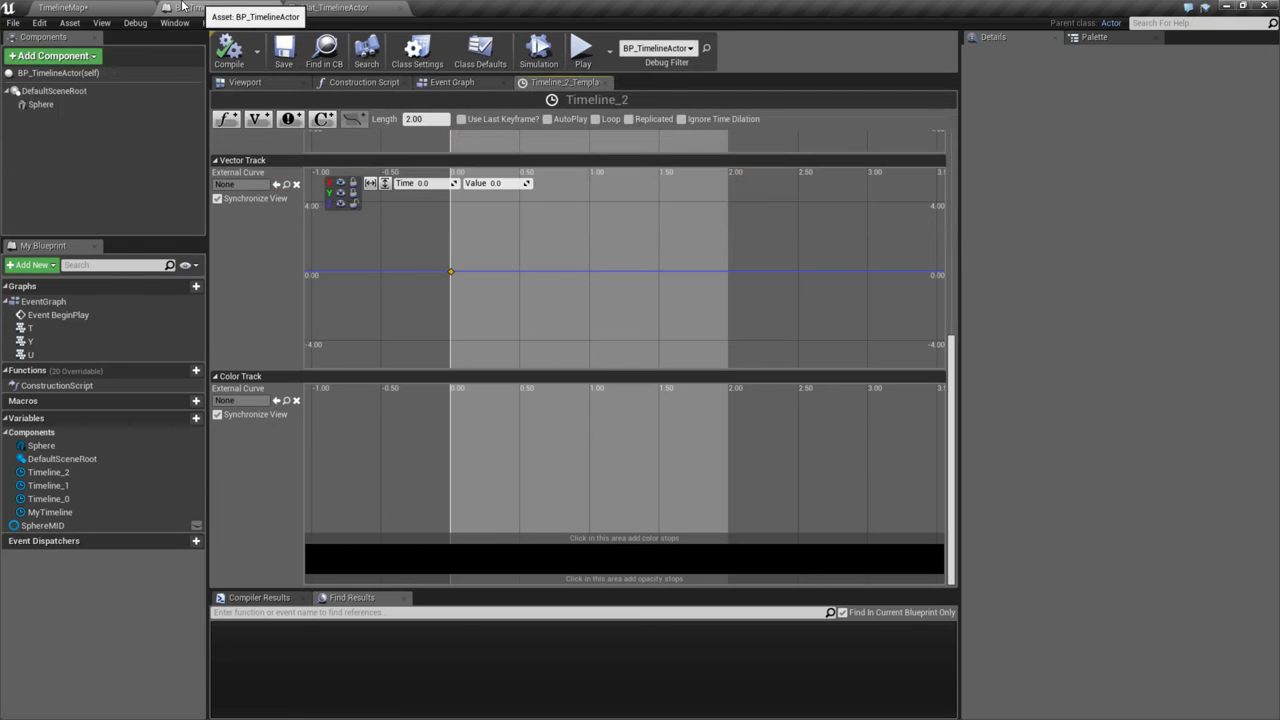
left_click(62, 7)
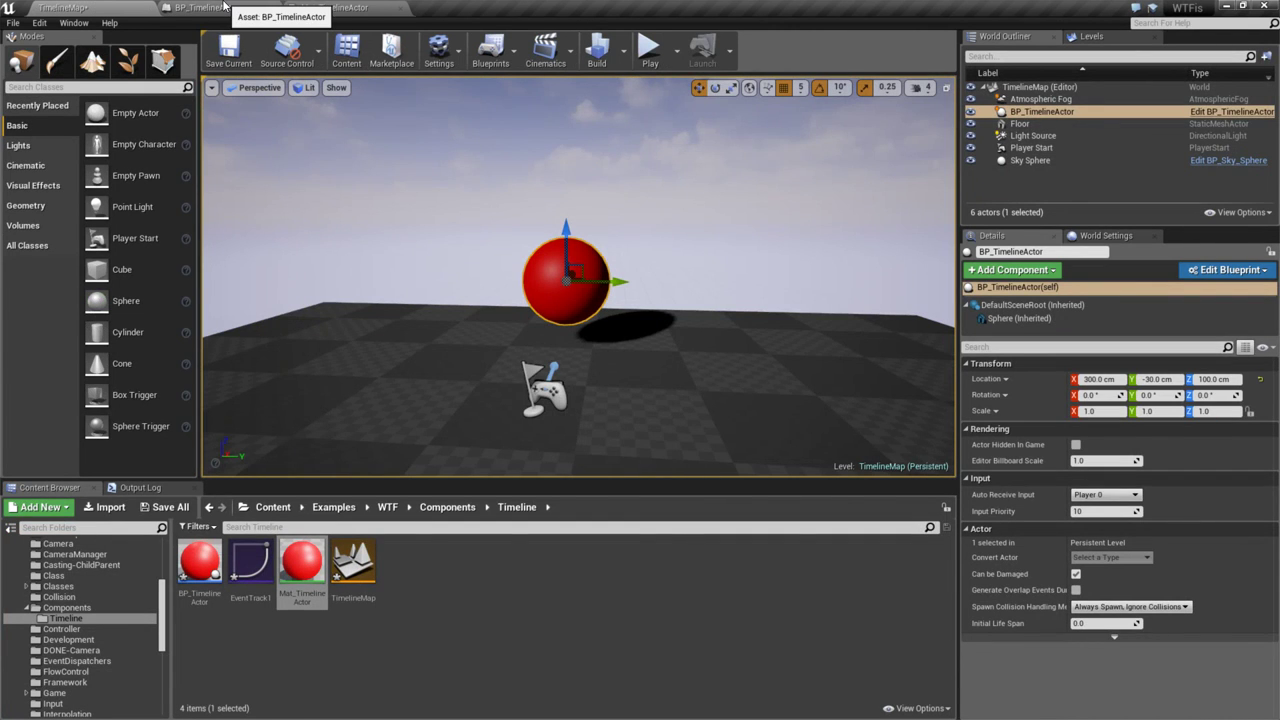
left_click(222, 7)
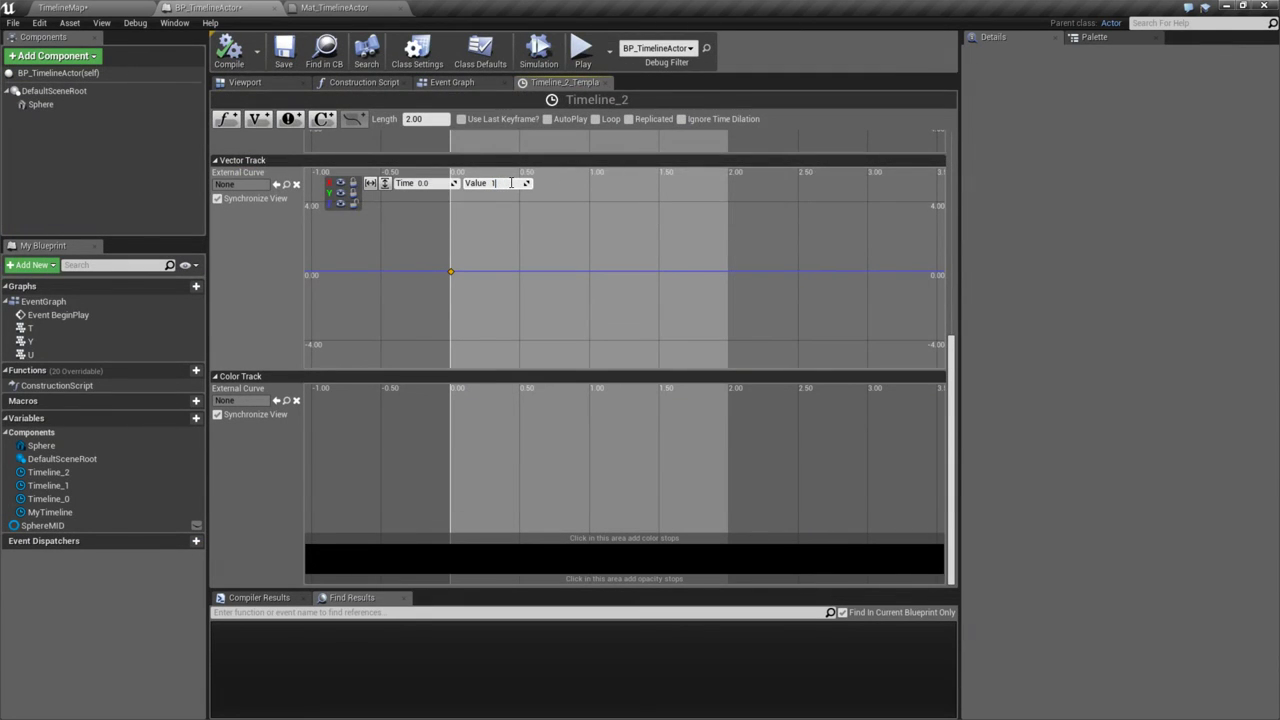
key("Return")
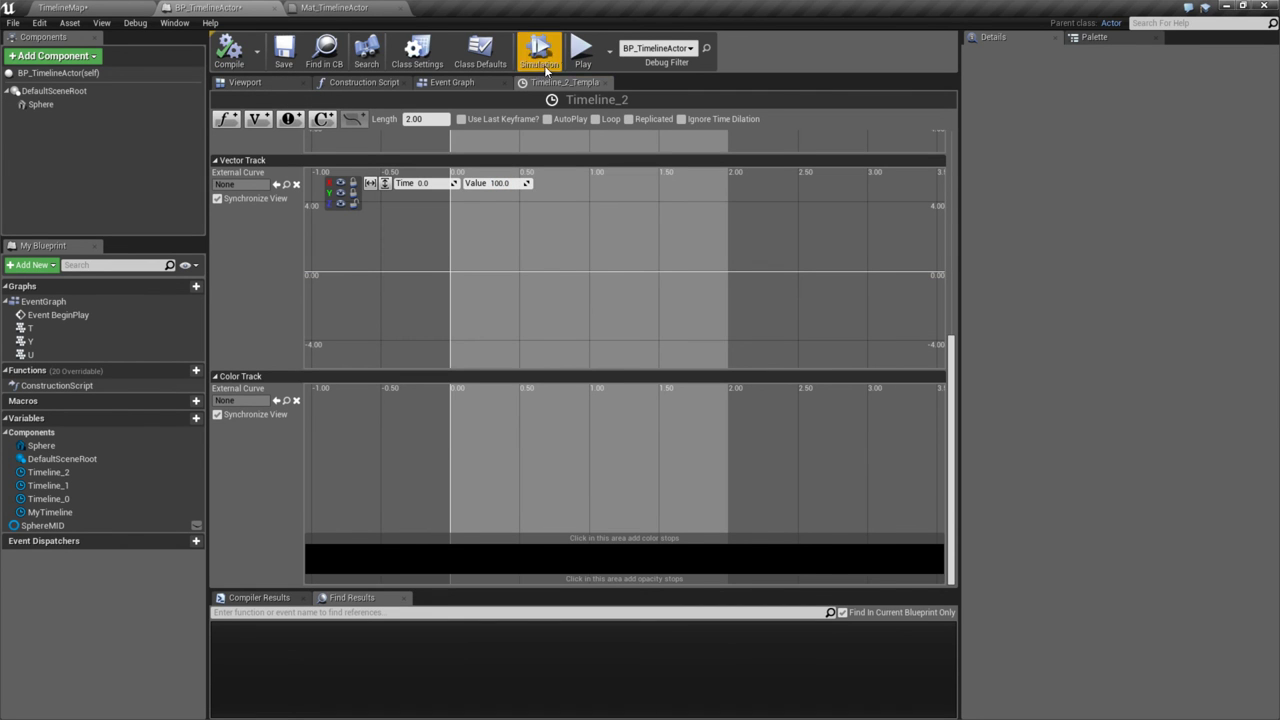
left_click(578, 405)
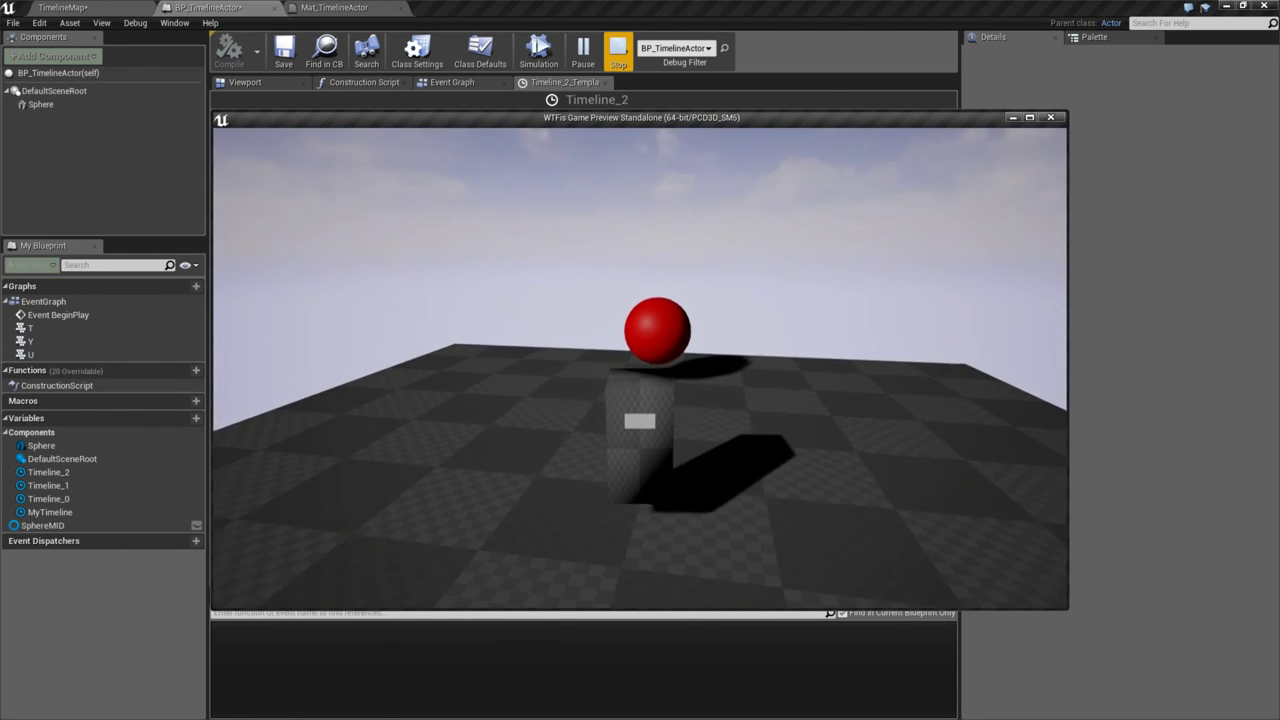
key("Escape")
- Try moving BP_TimelineActor along Y to about 195 cm in the level, and undo the move
right_click_drag(412, 256, 461, 278)
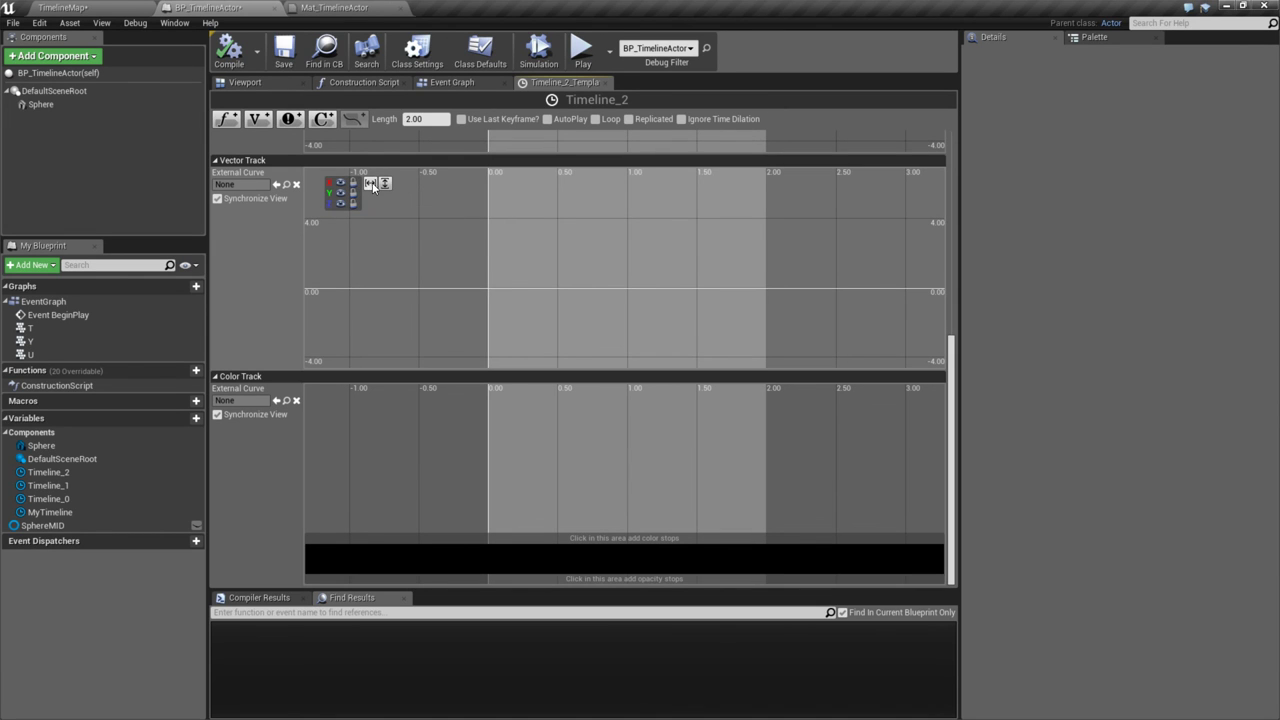
left_click(370, 183)
left_click(385, 184)
right_click_drag(555, 230, 435, 250)
scroll(478, 244, "down", 4)
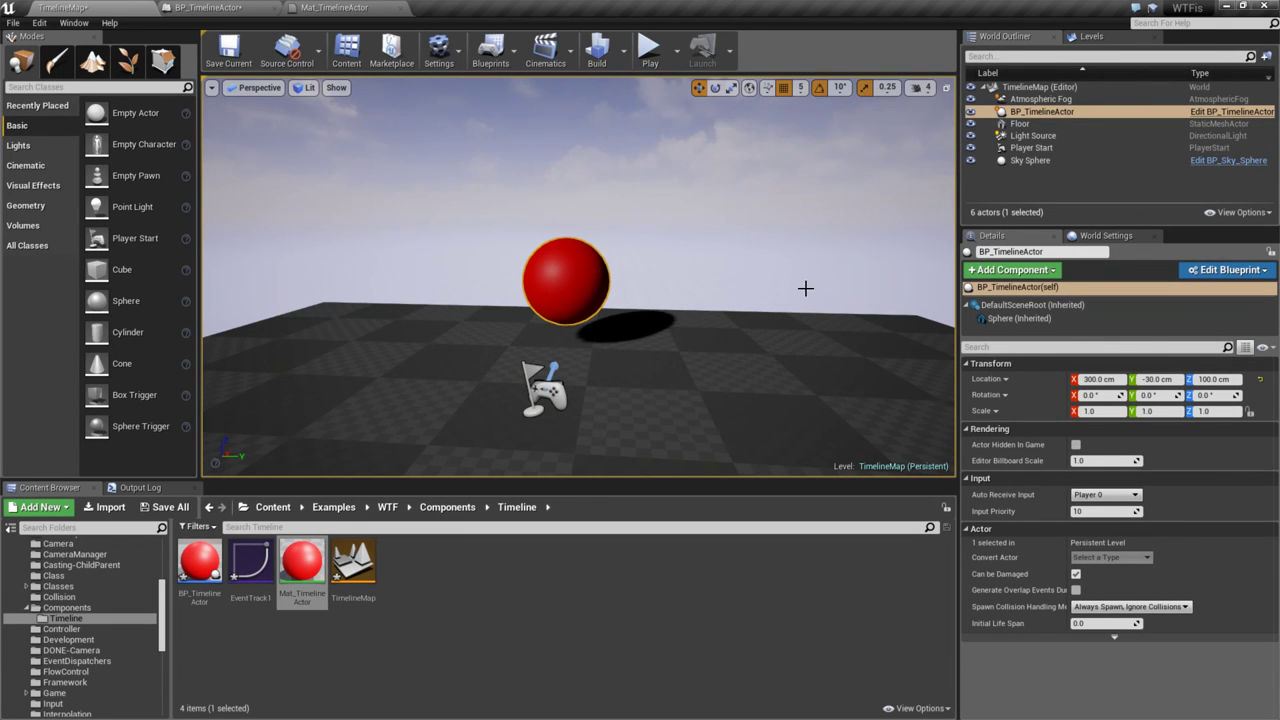
left_click_drag(616, 284, 825, 297)
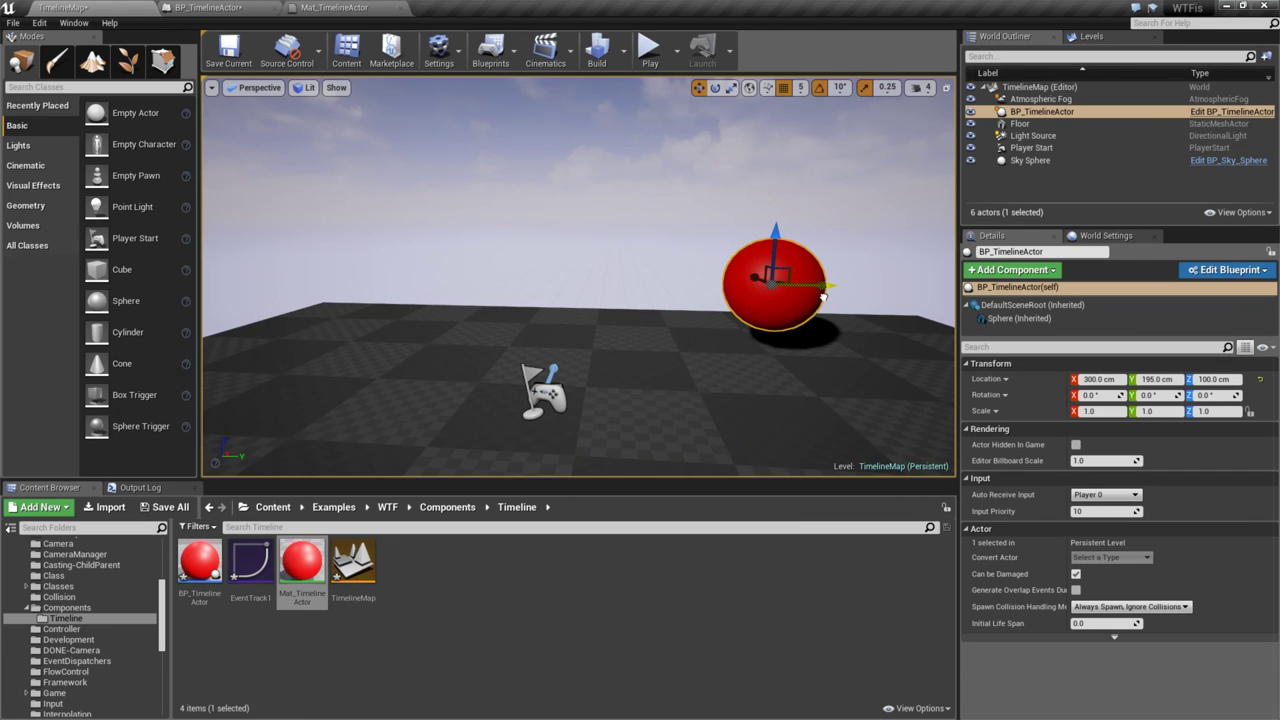
key("ctrl+z")
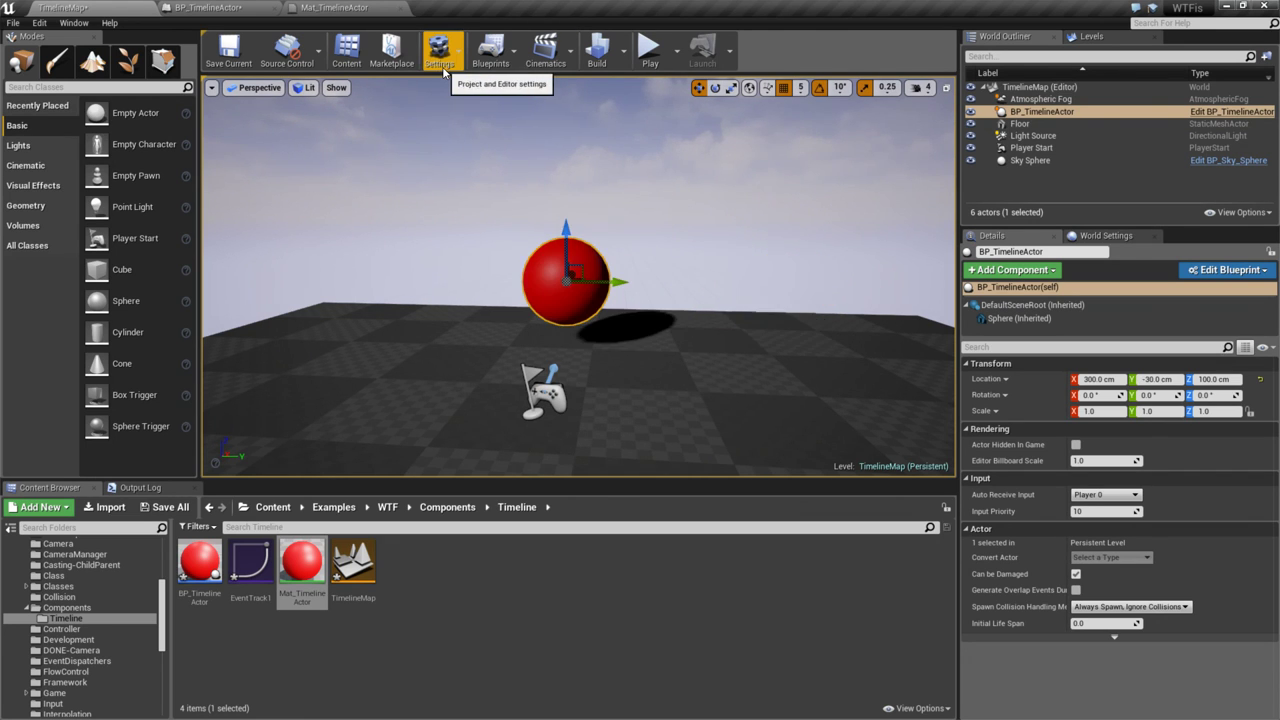
- Unlock only the Y curve in Timeline_2's vector track and add a key to it at about time 1.66
left_click(370, 8)
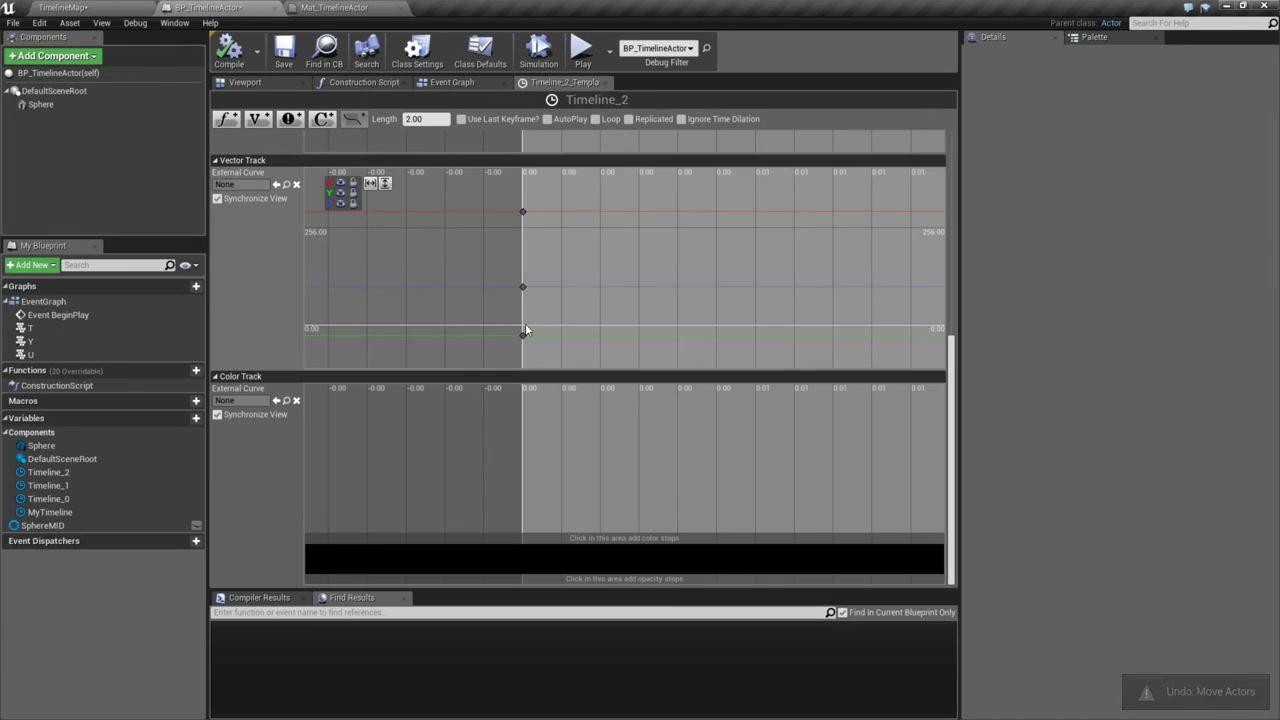
right_click_drag(700, 350, 463, 287)
scroll(601, 291, "down", 4)
scroll(463, 287, "down", 20)
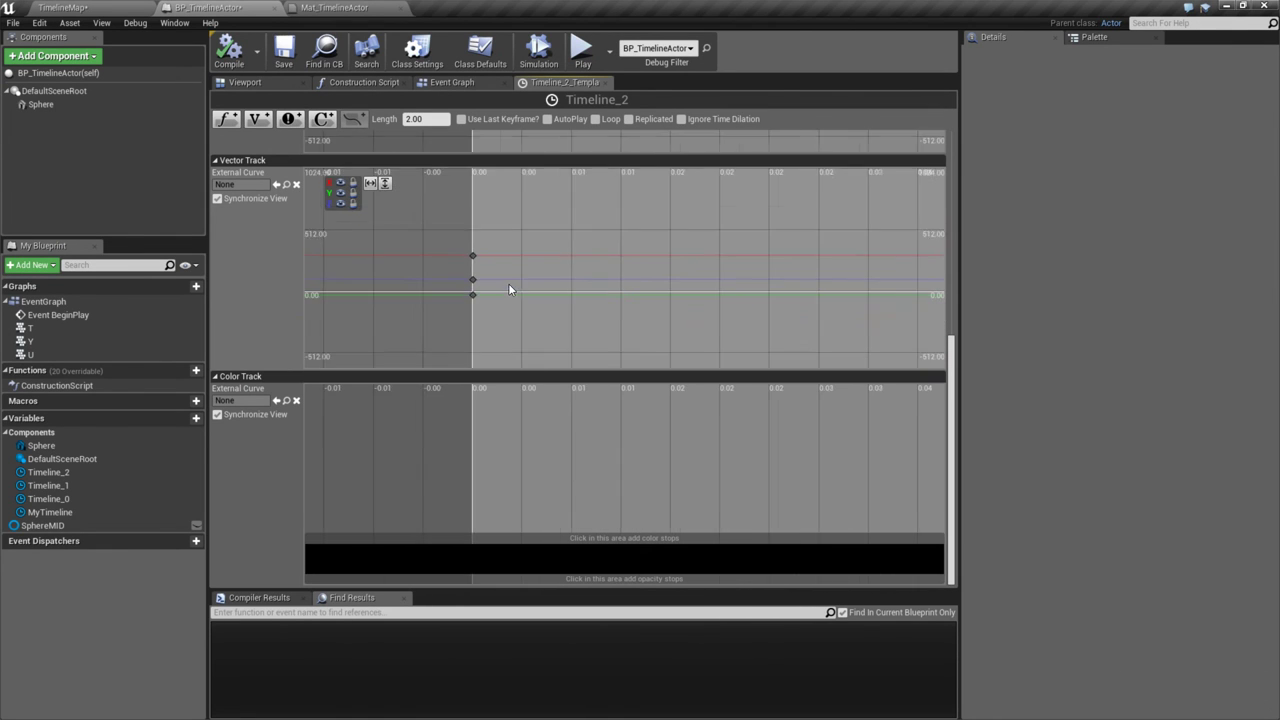
right_click_drag(713, 216, 570, 306)
scroll(733, 267, "down", 7)
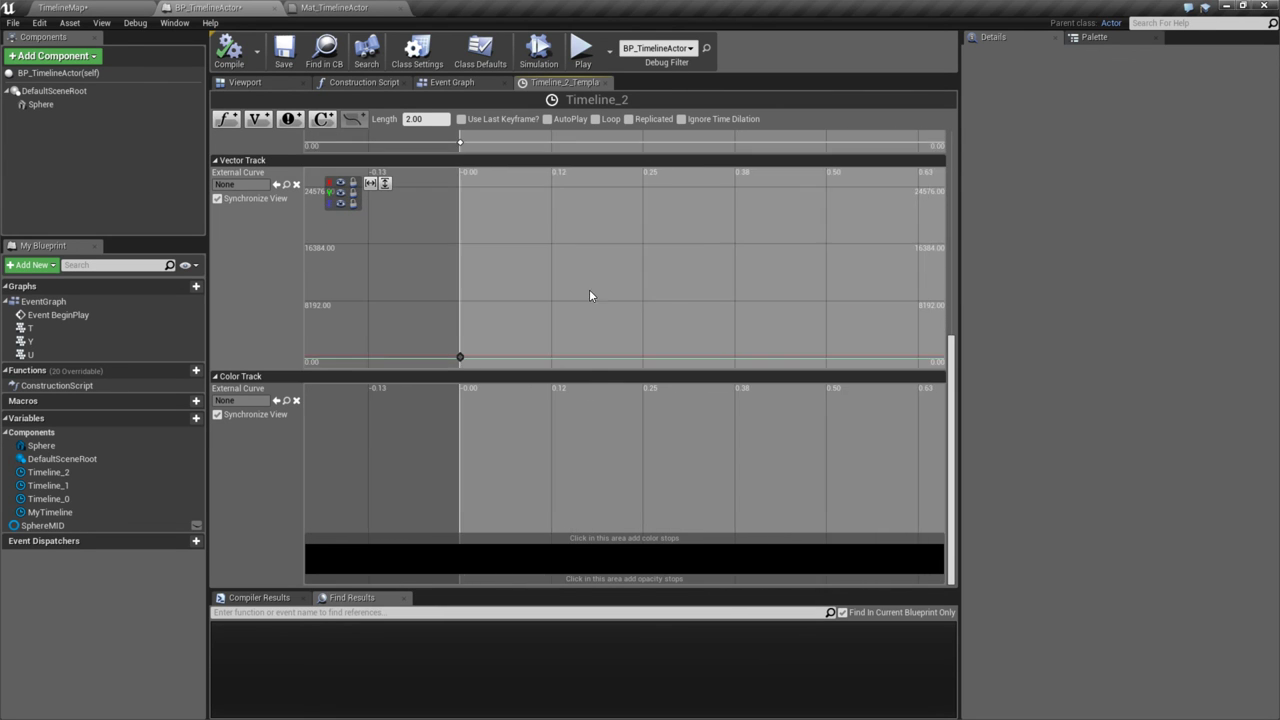
scroll(600, 287, "down", 19)
scroll(680, 286, "up", 1)
right_click_drag(720, 280, 622, 273)
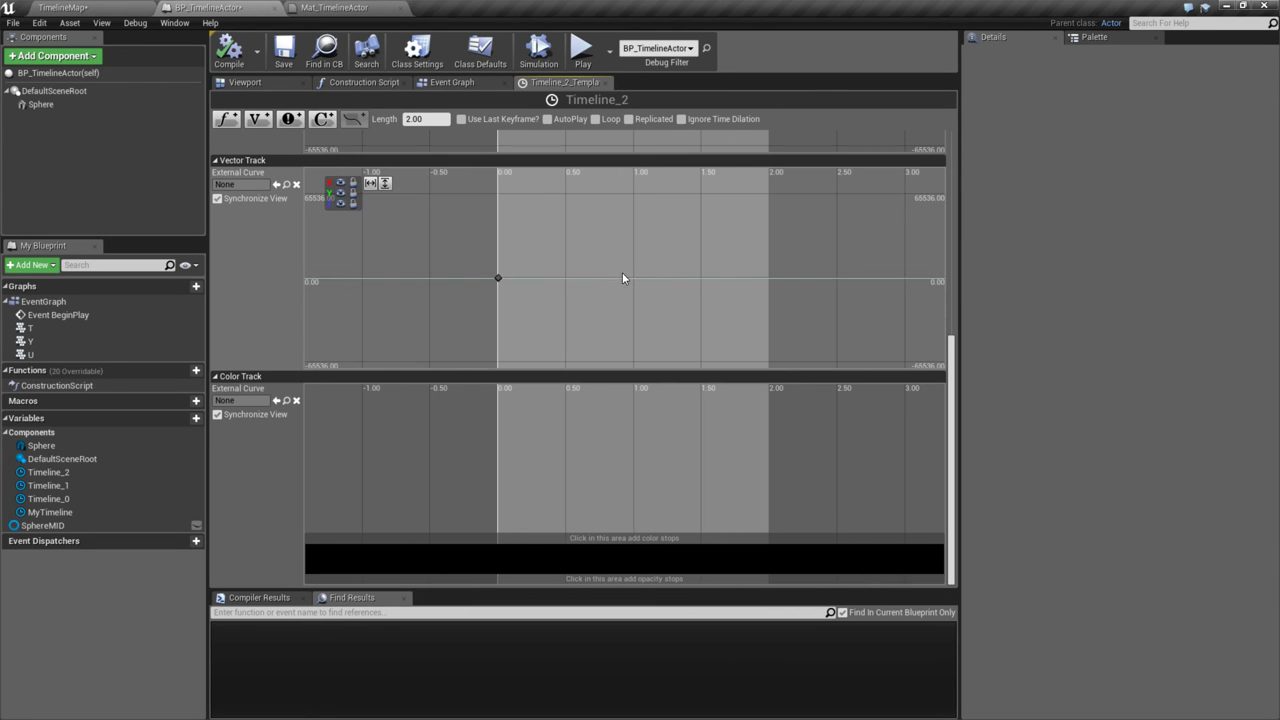
right_click(764, 279)
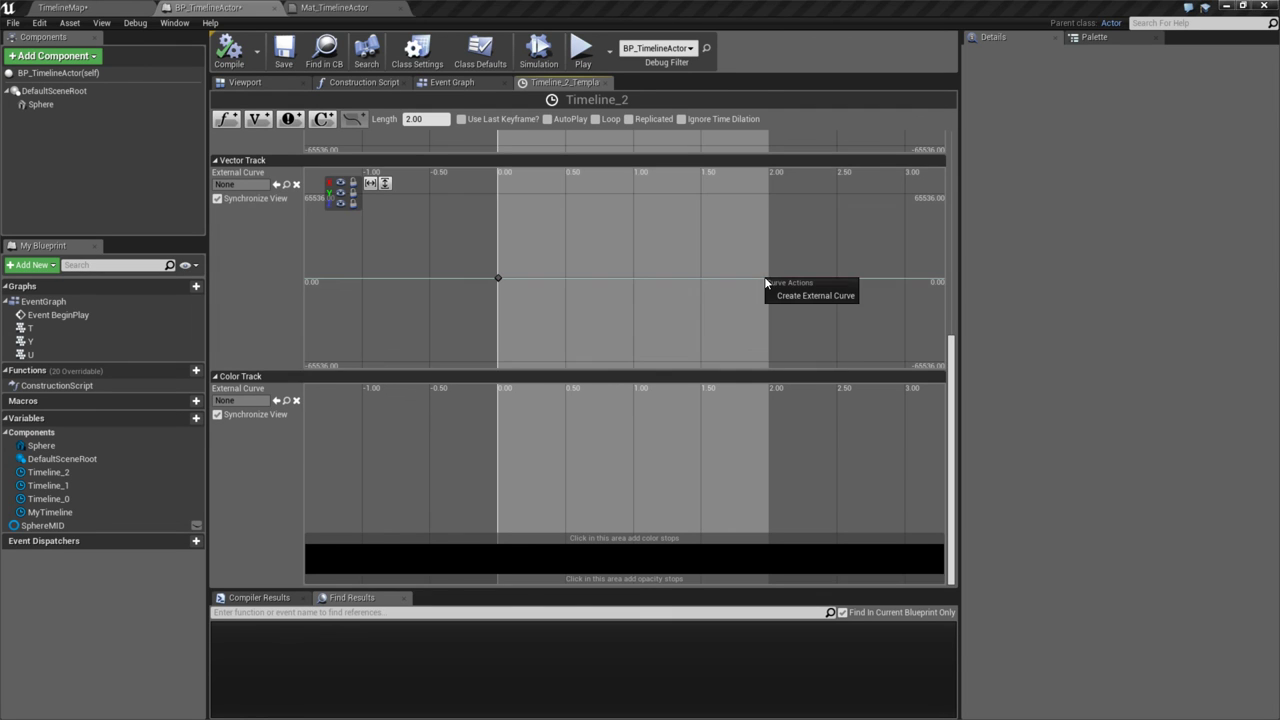
right_click(753, 257)
left_click(720, 243)
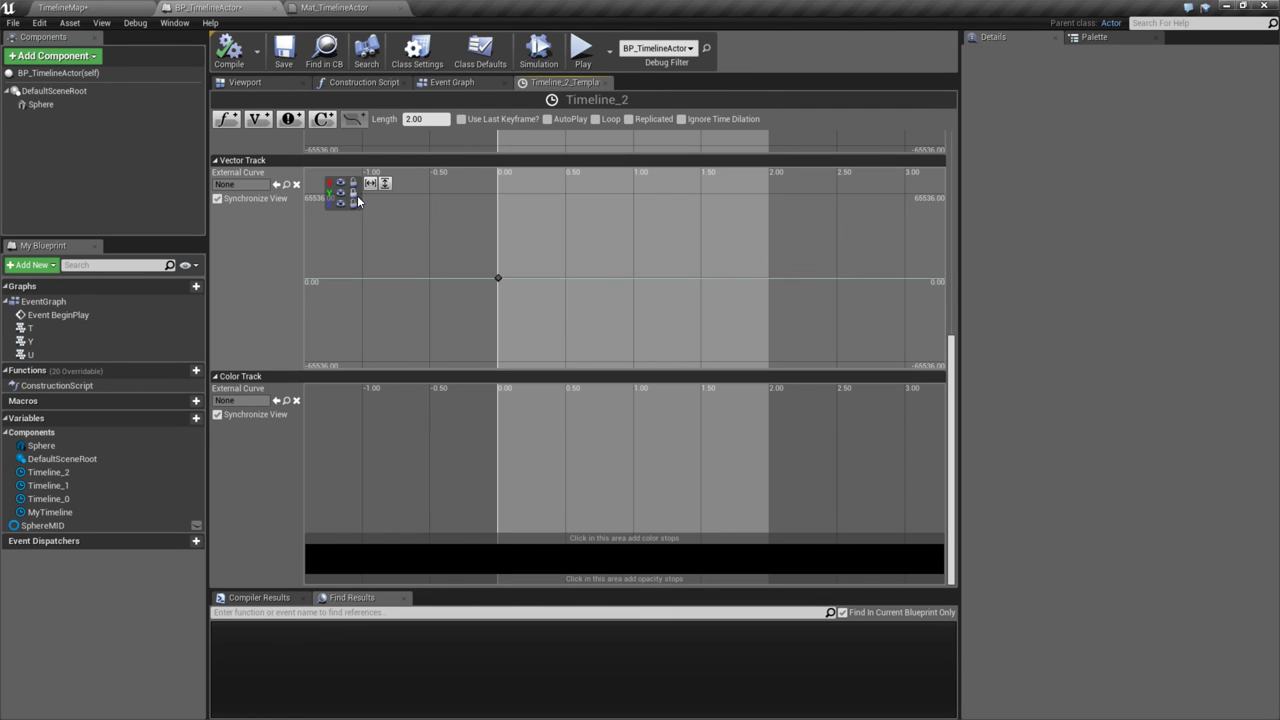
right_click(722, 258)
left_click(743, 273)
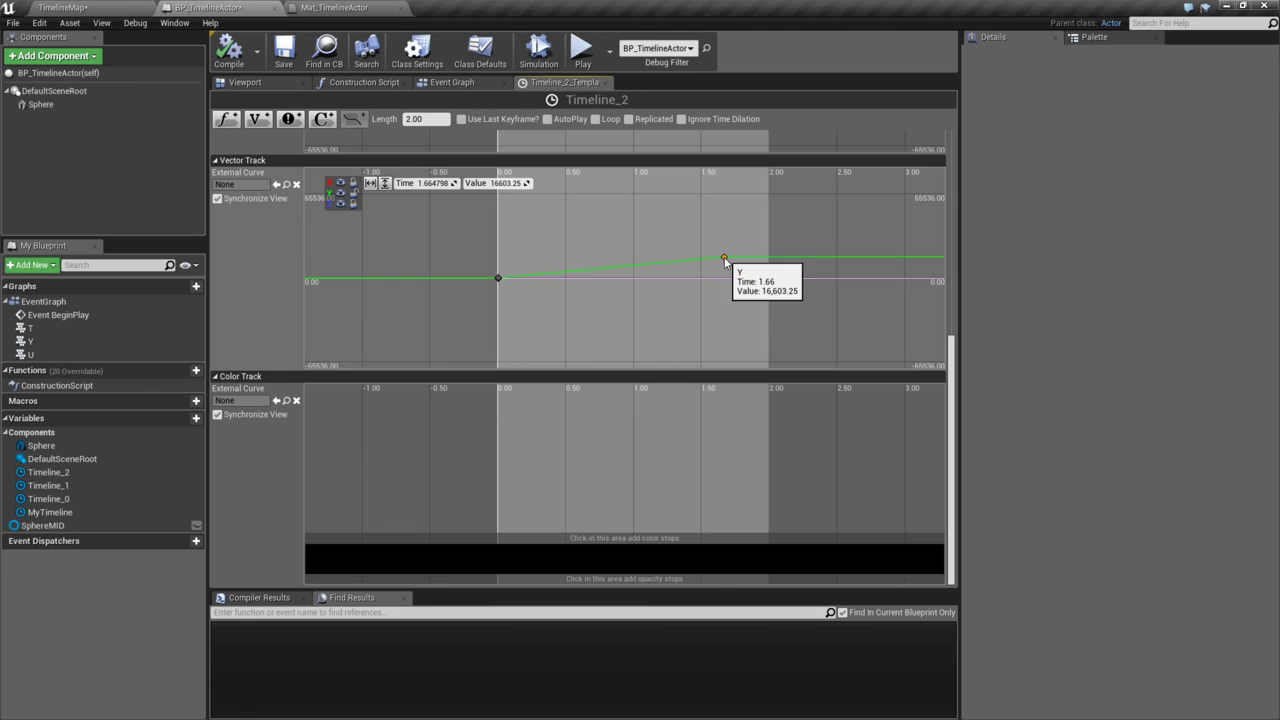
- Set the new Y key's value to 200 and its time to 2.0
left_click(503, 183)
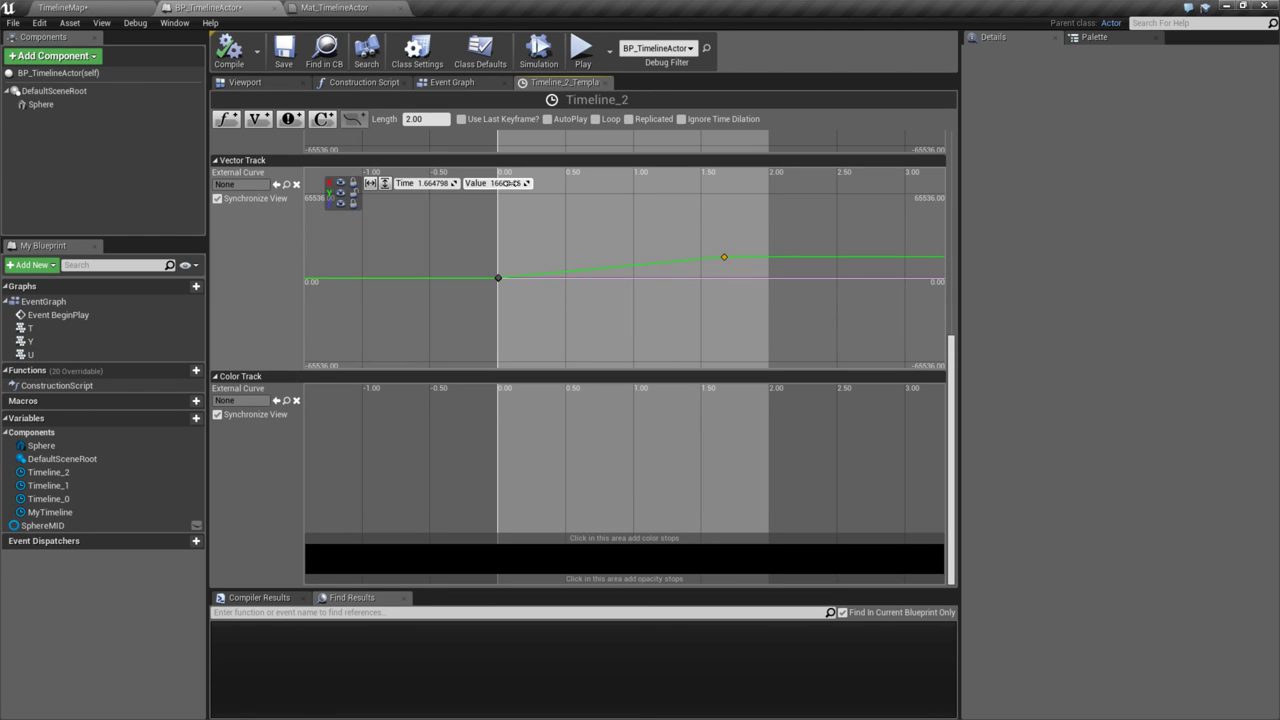
type("200")
left_click(438, 184)
type("2")
key("Tab")
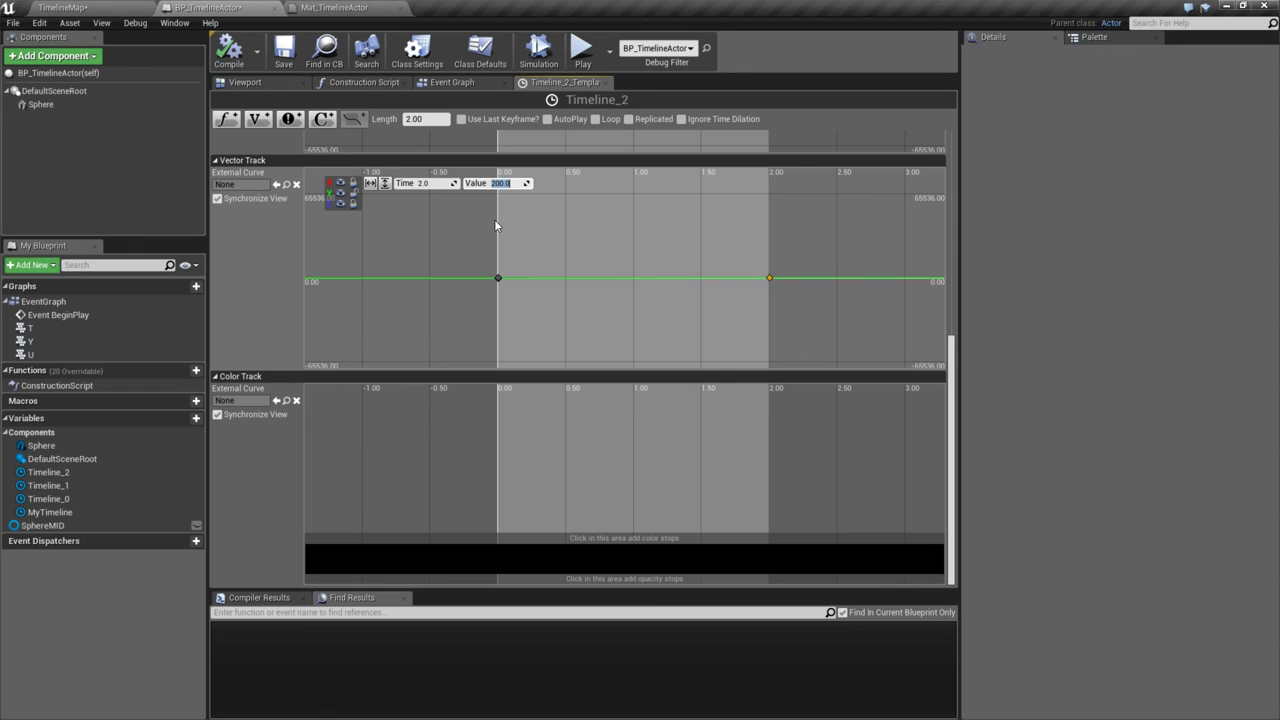
- Check the Y curve's start and end keys, and save and play-test BP_TimelineActor
scroll(675, 278, "up", 4)
scroll(667, 257, "down", 2)
right_click_drag(651, 243, 678, 241)
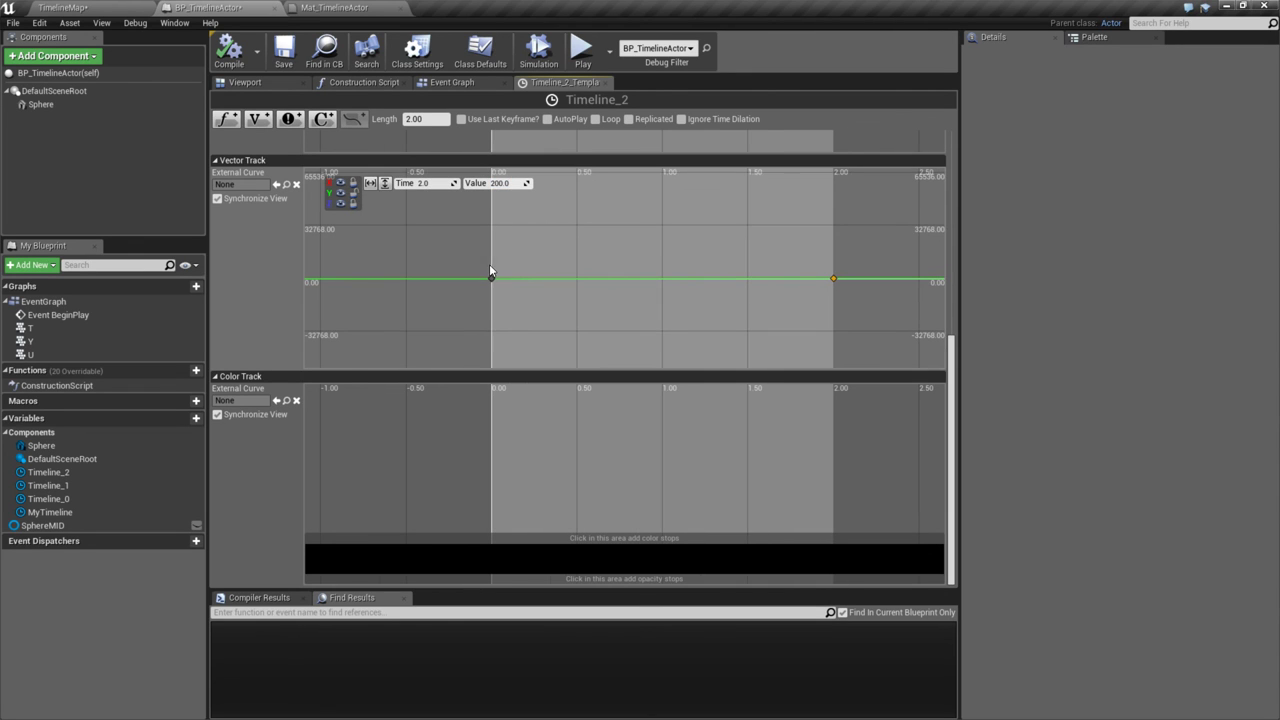
left_click(492, 279)
left_click(834, 279)
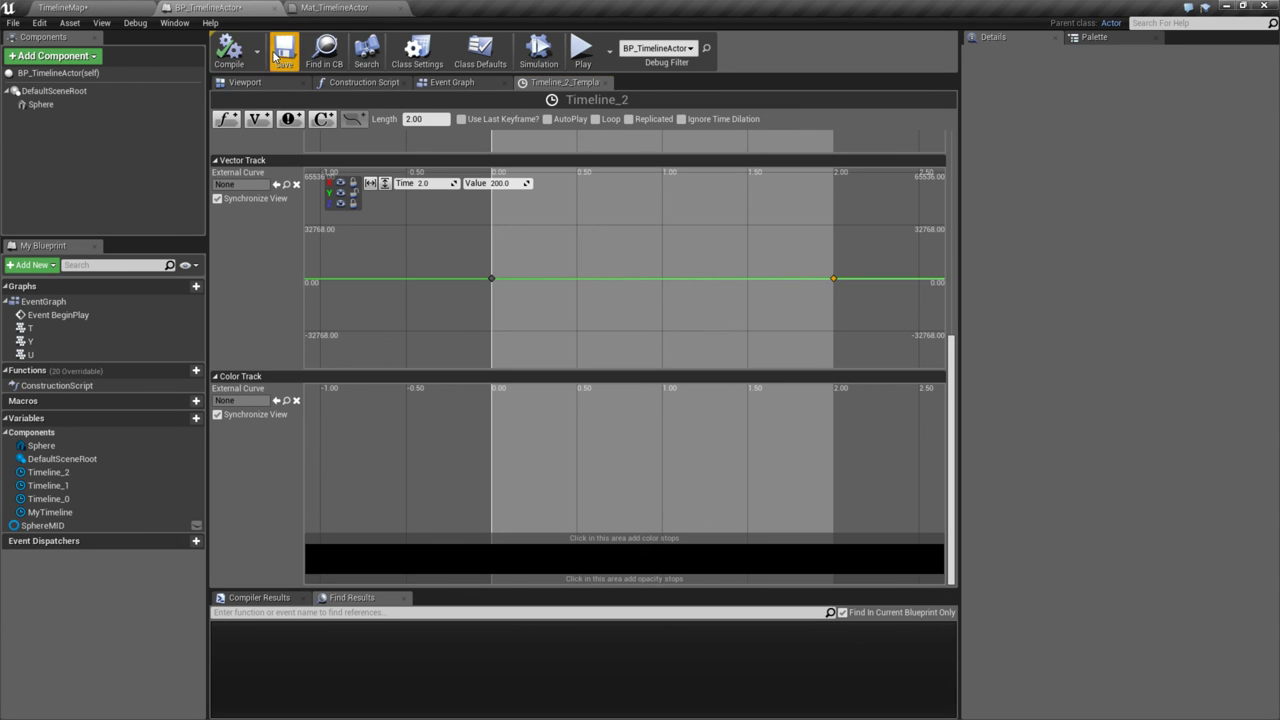
left_click(582, 50)
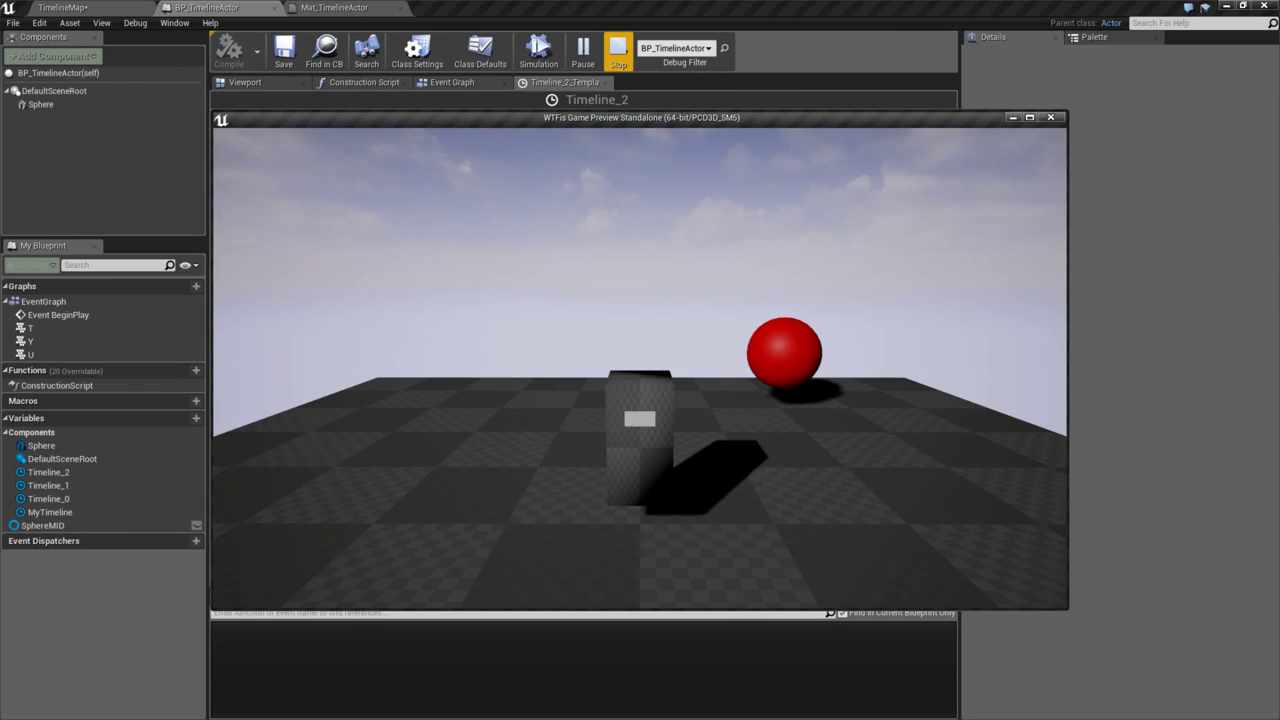
key("Escape")
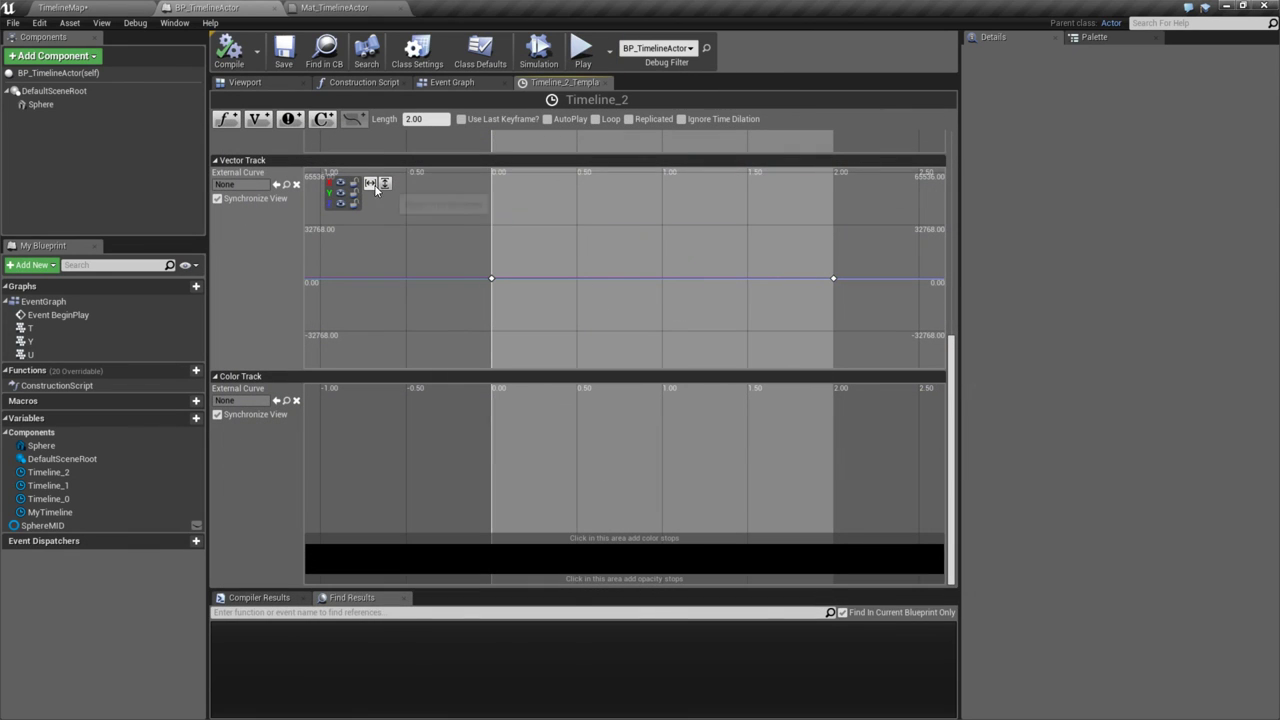
- Leave only the Z curve unlocked in the vector track and add a key to it at about time 1.89
left_click(351, 201)
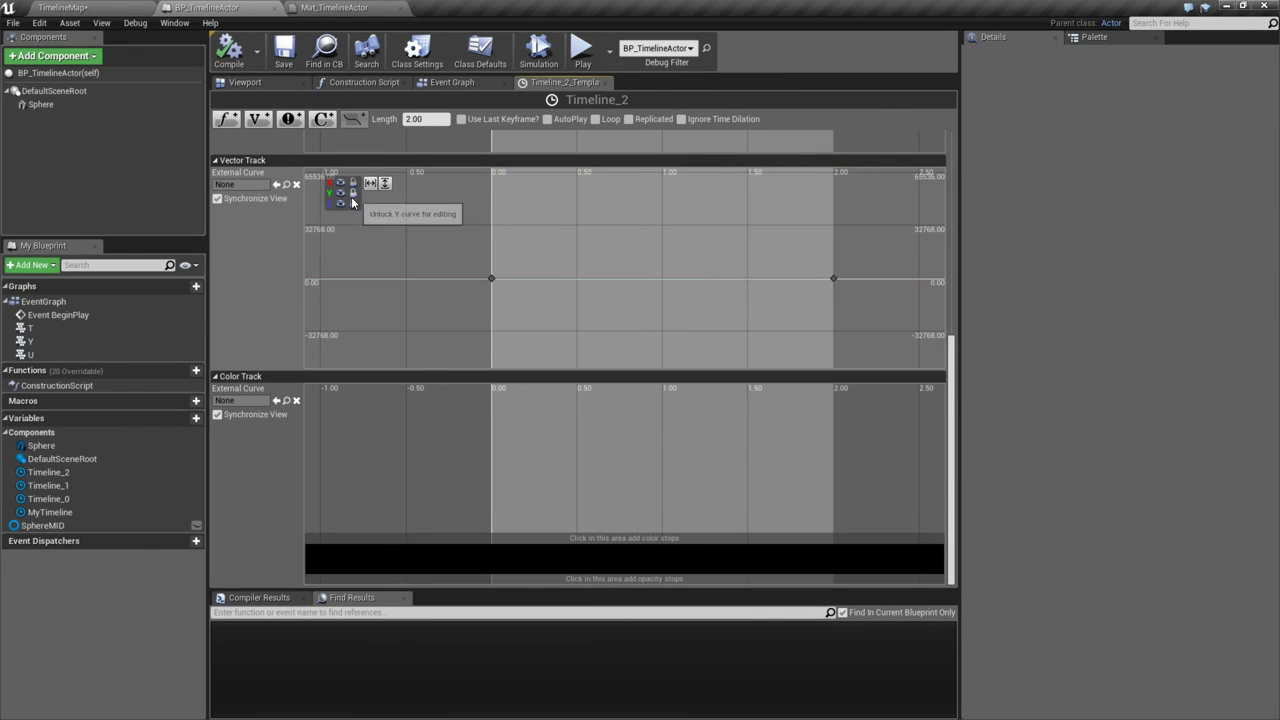
left_click(354, 204)
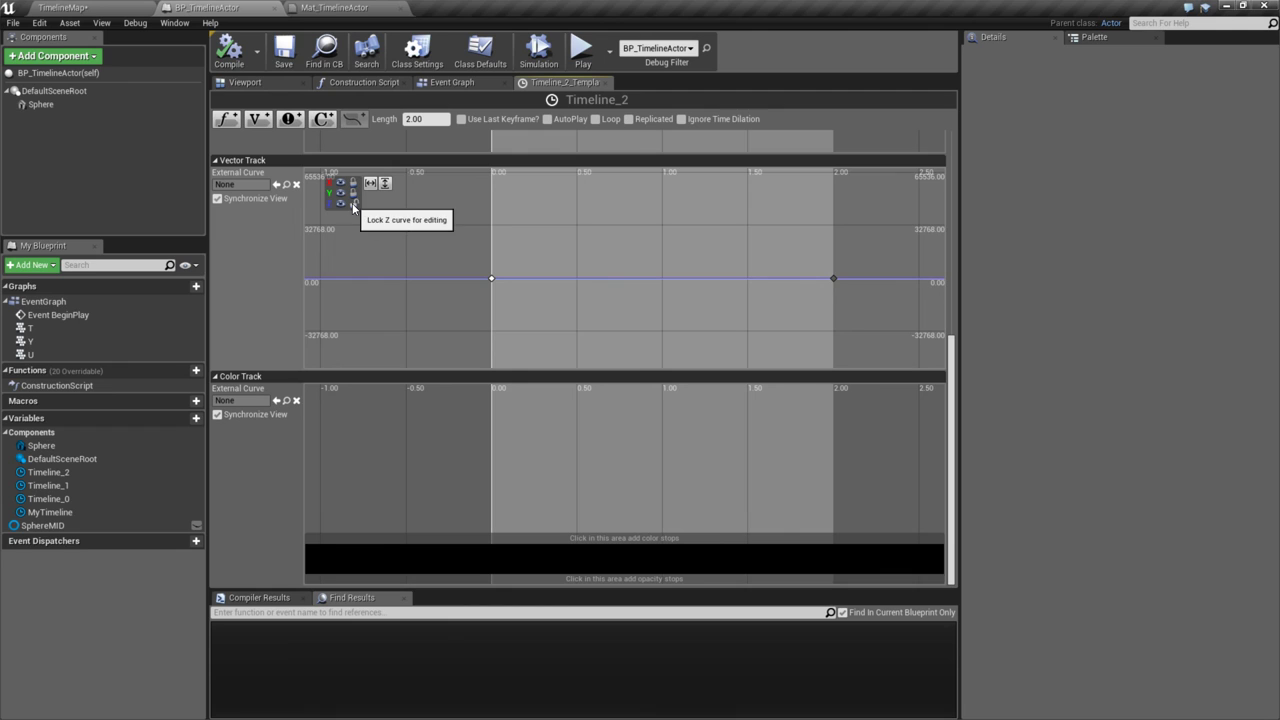
right_click(836, 277)
left_click(858, 290)
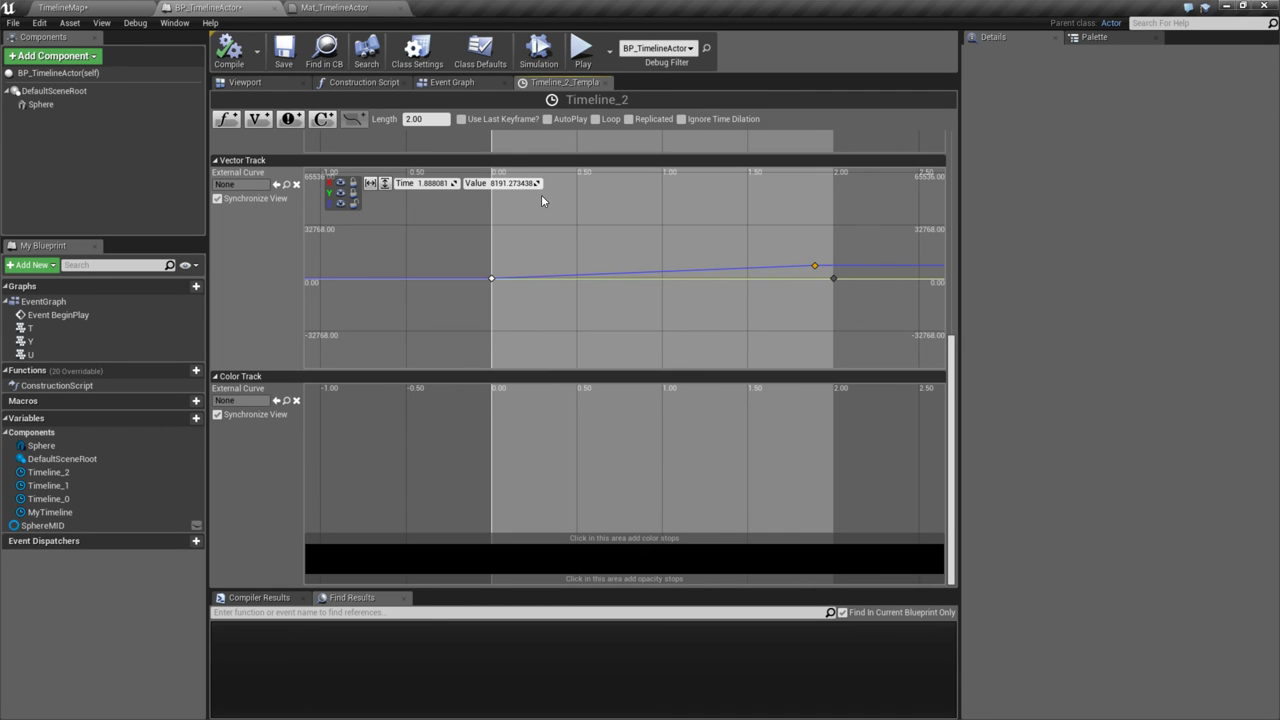
- Set the new Z key's value to 250 and its time to 1.5
left_click(505, 184)
type("250")
left_click(451, 186)
type("2.0")
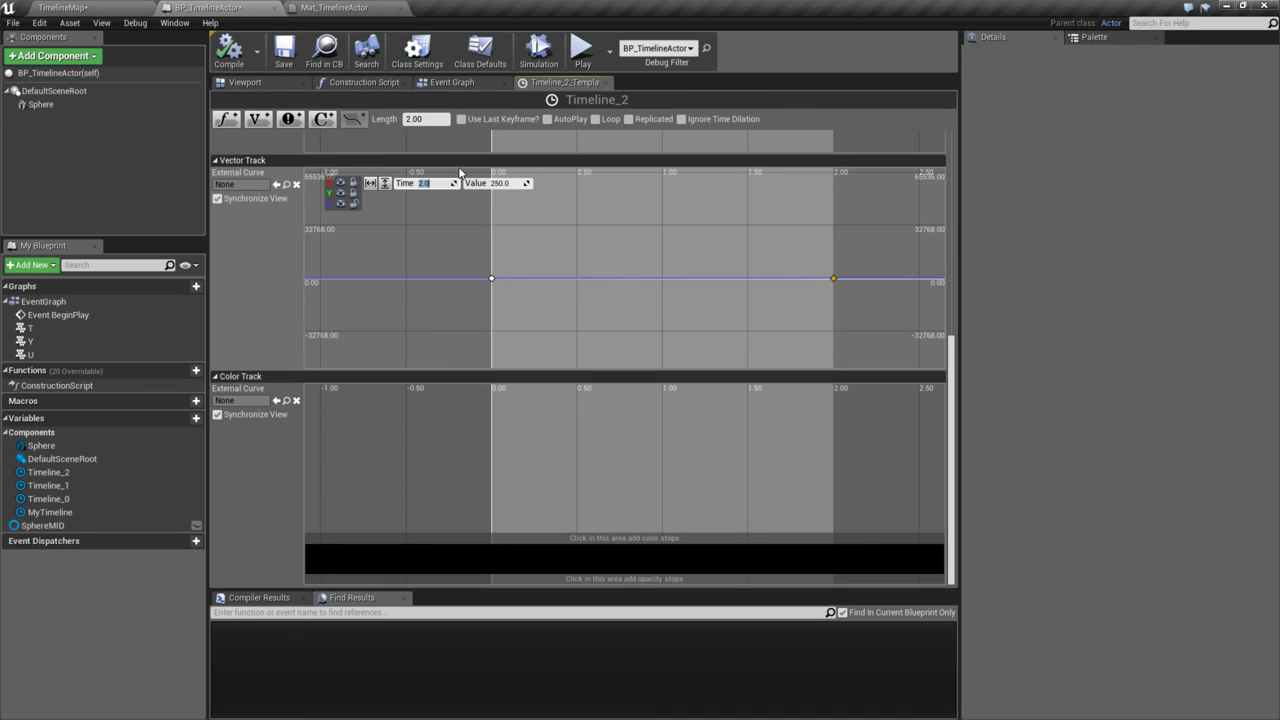
key("Return")
type("1.5")
key("Return")
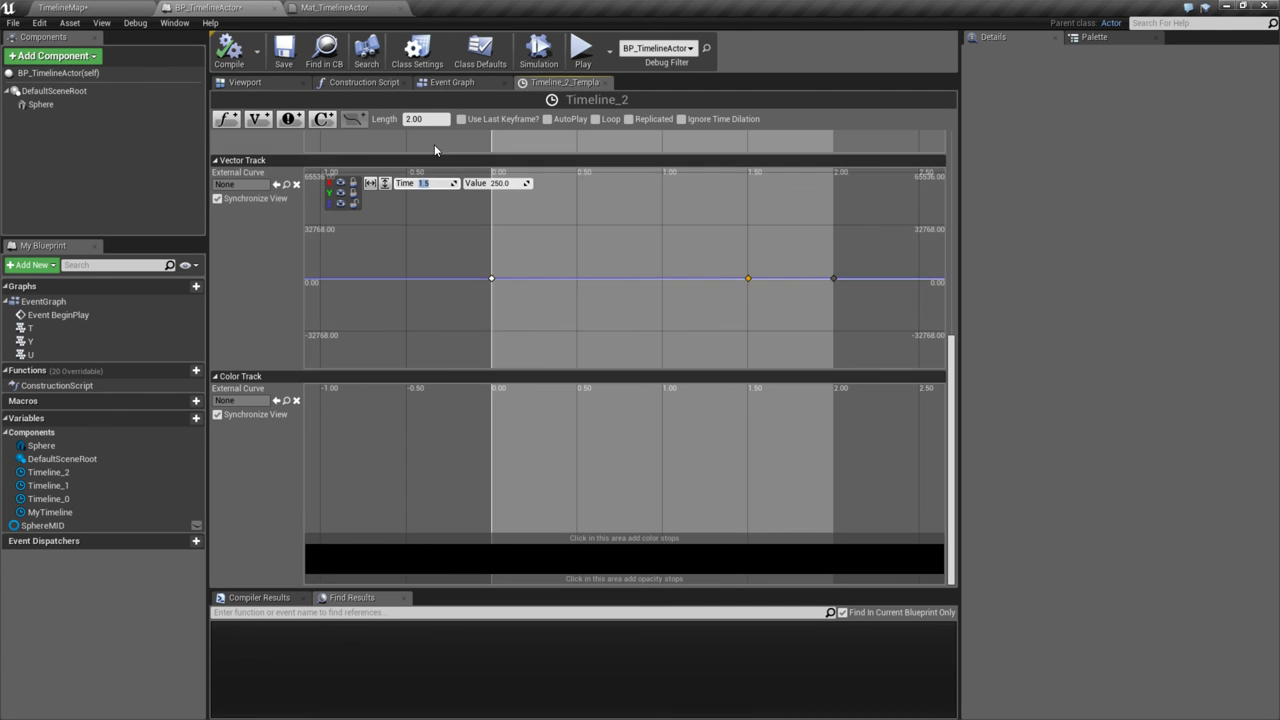
- Play-test BP_TimelineActor to watch the sphere move along both Y and Z
left_click(581, 50)
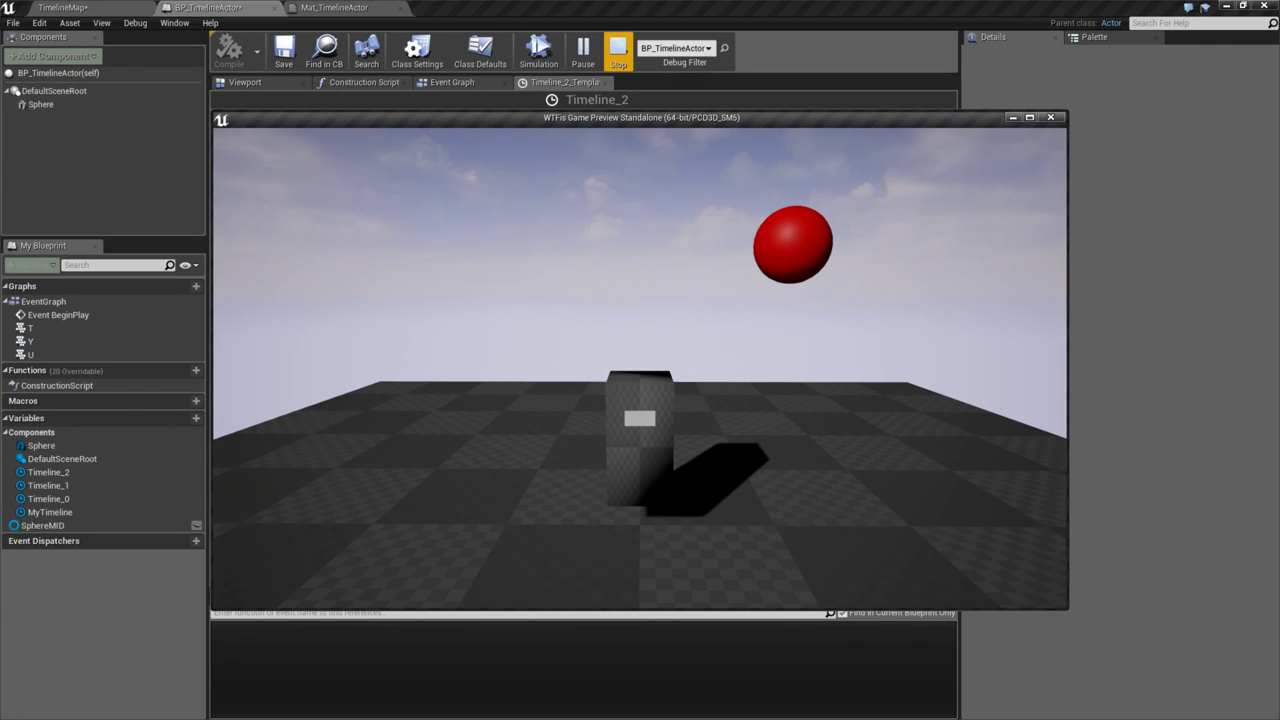
key("Escape")
mouse_move(678, 263)
right_mouse_down()
mouse_move(731, 240)
mouse_move(683, 246)
right_mouse_up()
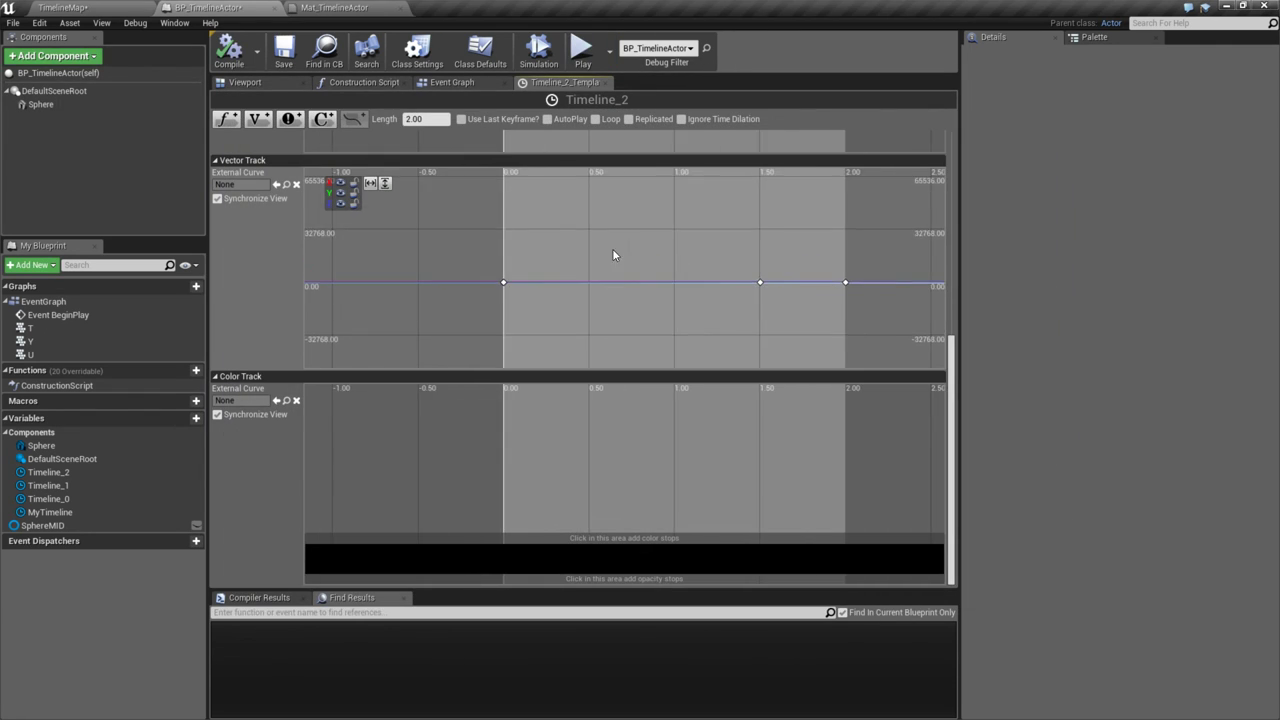
- In the Event Graph, rewire Timeline_2's Update output from SetActorLocation to Set Vector Parameter Value
left_click(452, 82)
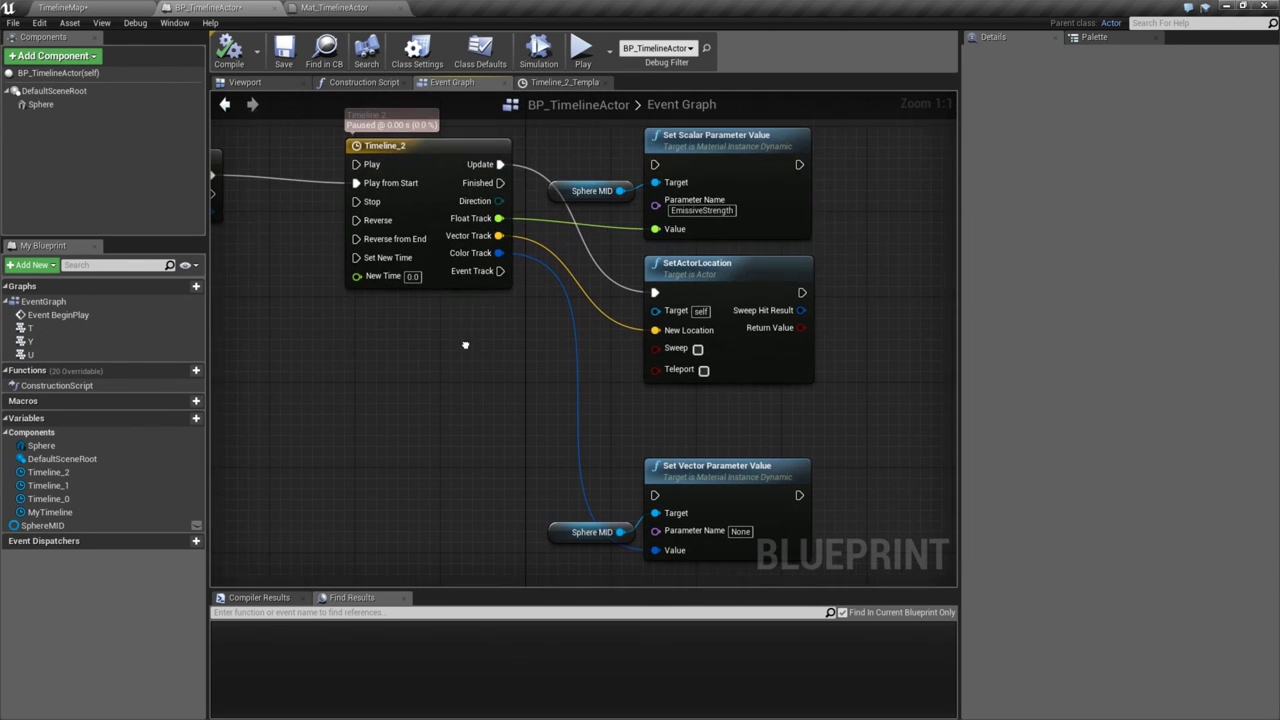
left_click_drag(500, 163, 655, 496)
right_click_drag(521, 440, 524, 405)
- Disconnect Timeline_2's Color Track output, delete Set Vector Parameter Value with its Sphere MID node, and compile the blueprint
left_click_drag(510, 430, 763, 544)
right_click_drag(752, 420, 752, 436)
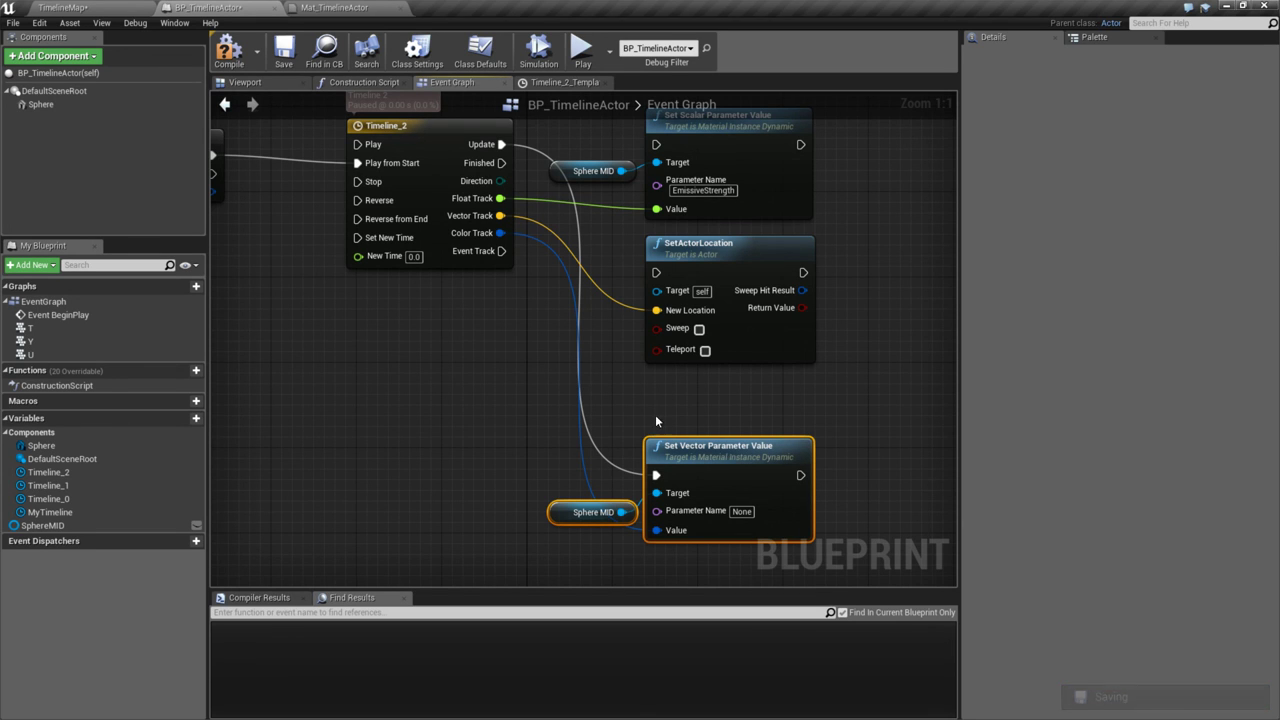
left_click_drag(690, 444, 702, 447)
right_click_drag(497, 367, 565, 405)
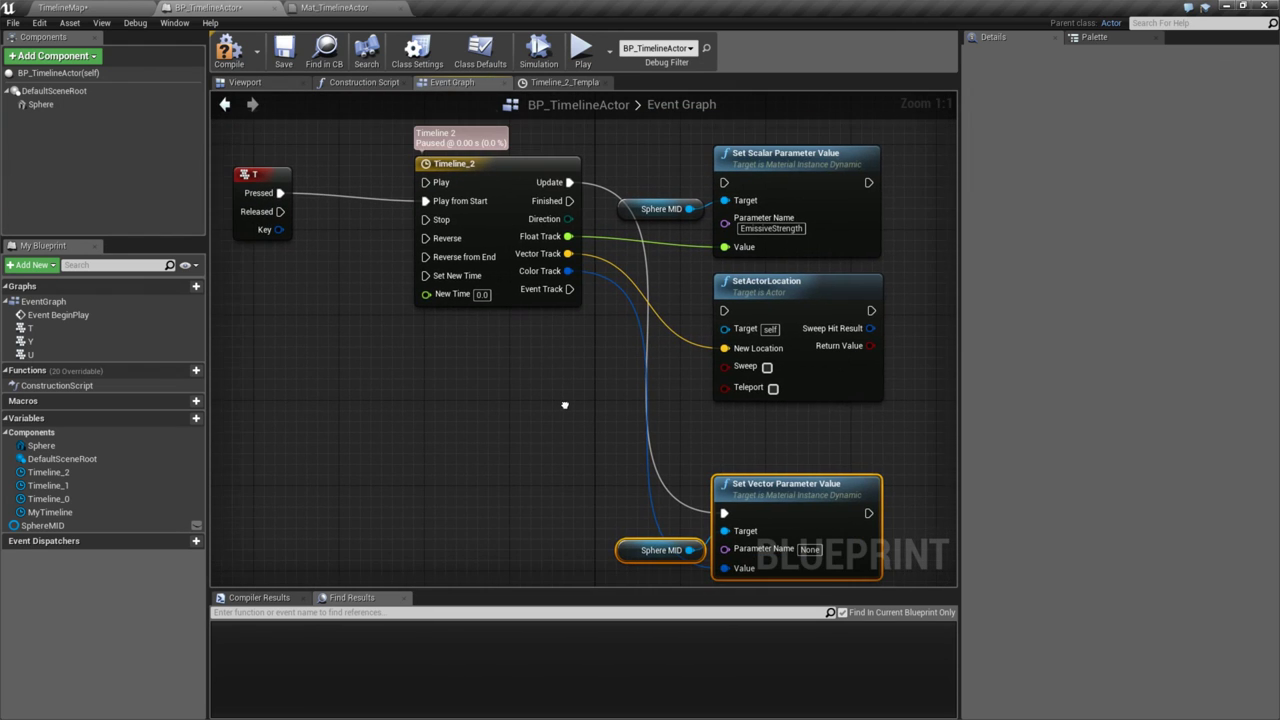
left_click(567, 271, "alt")
right_click_drag(569, 320, 575, 256)
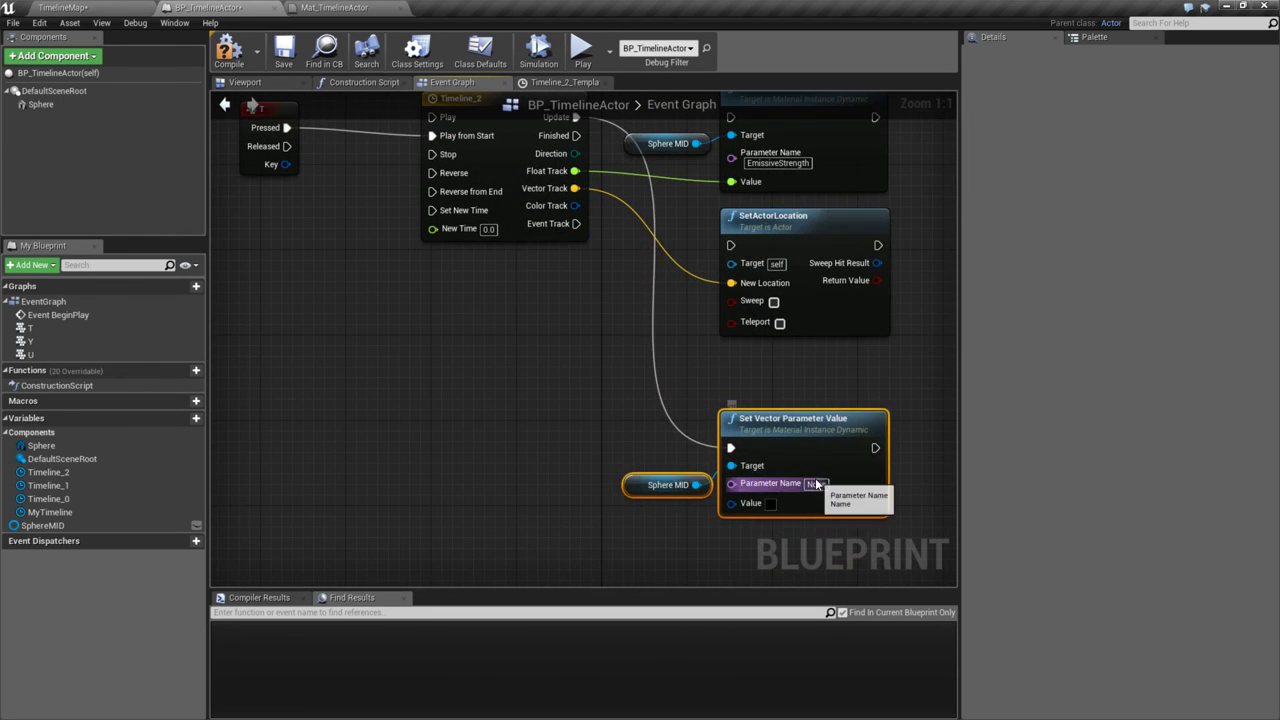
key("Delete")
left_click(230, 53)
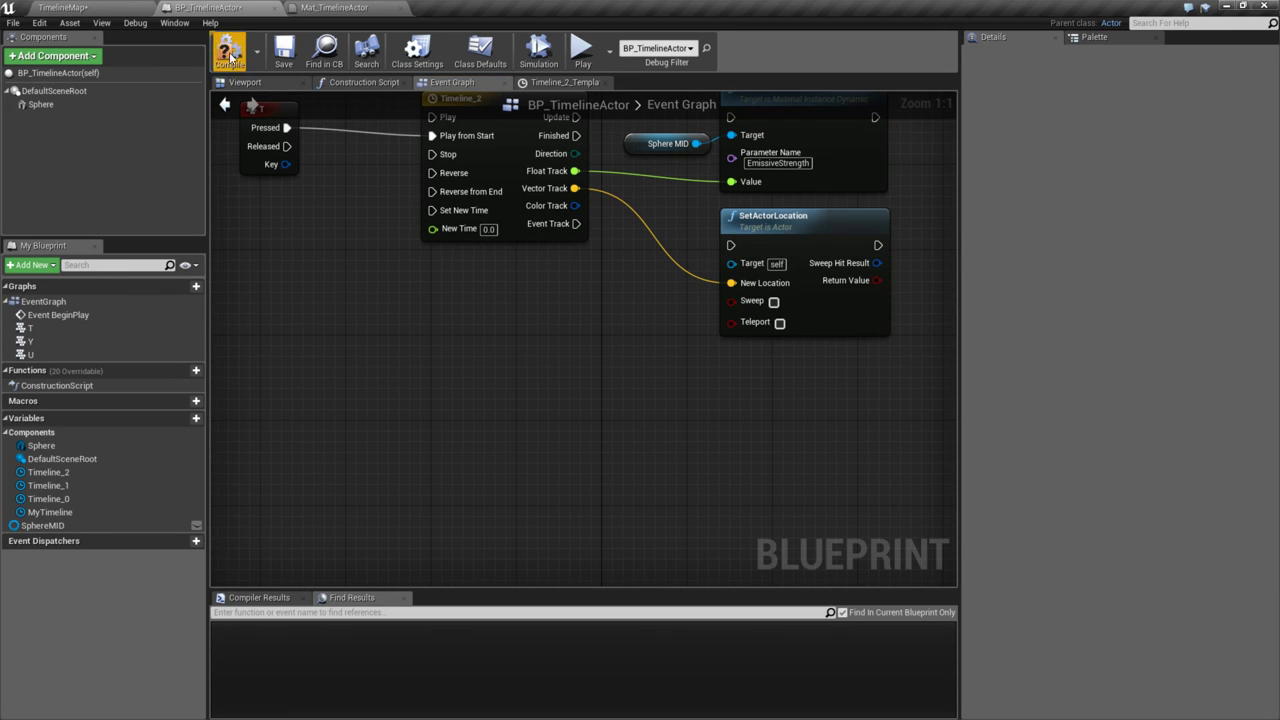
- Save BP_TimelineActor and create a User Interface Widget Blueprint named Timeline_UI in the Timeline content folder
left_click(283, 54)
left_click(96, 5)
right_click(470, 615)
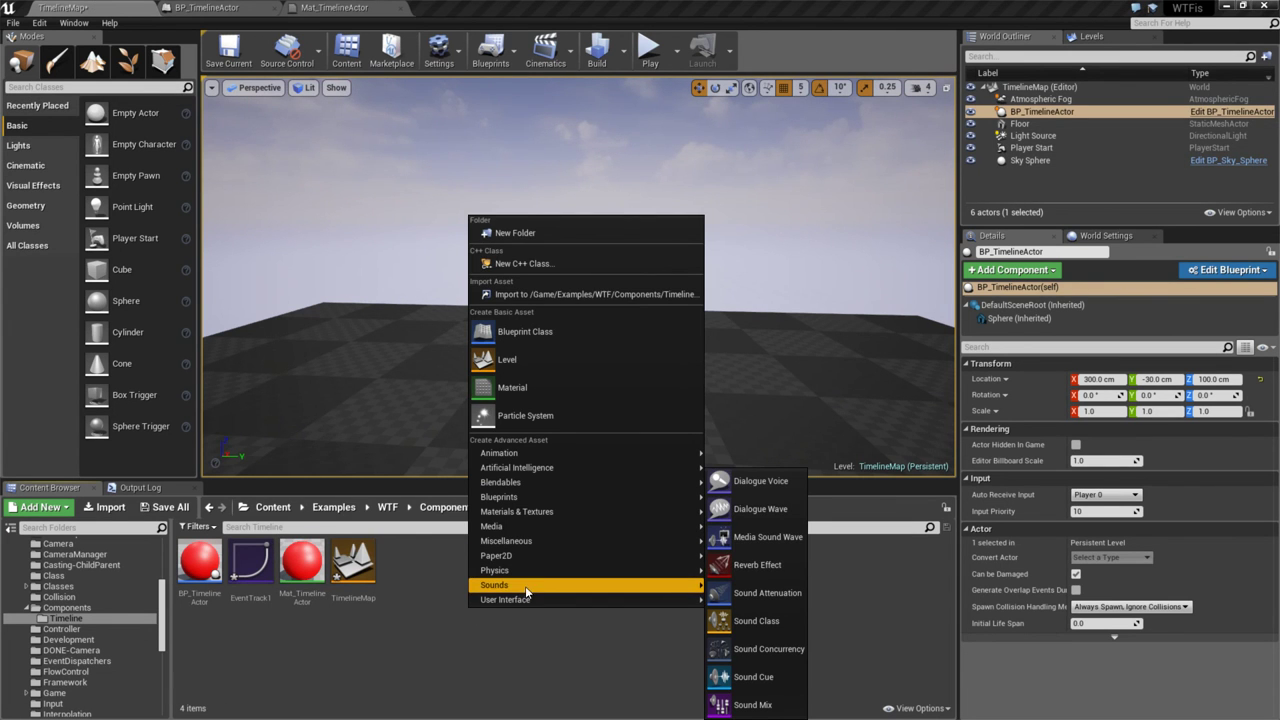
mouse_move(540, 599)
left_click(763, 690)
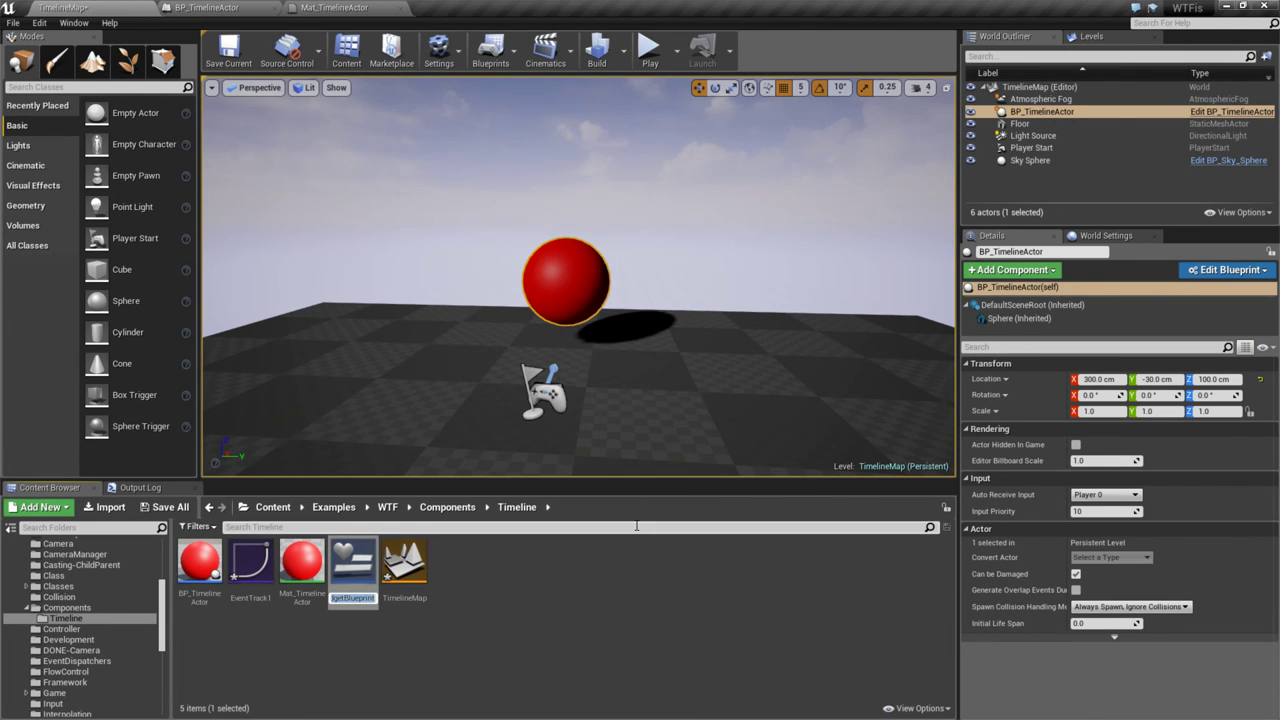
type("Timeline_UI")
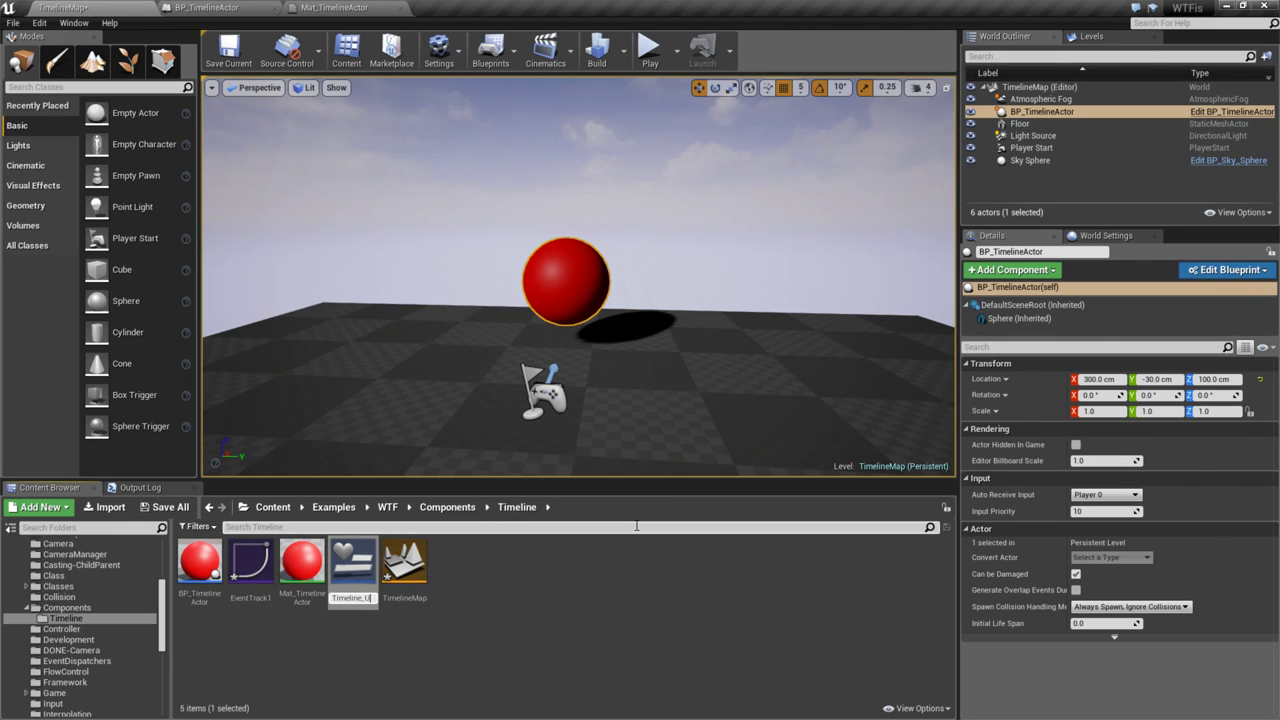
key("Return")
- Rename the new widget blueprint WBP_Timeline_UI
key("F2")
key("Home")
type("WBP_")
key("Return")
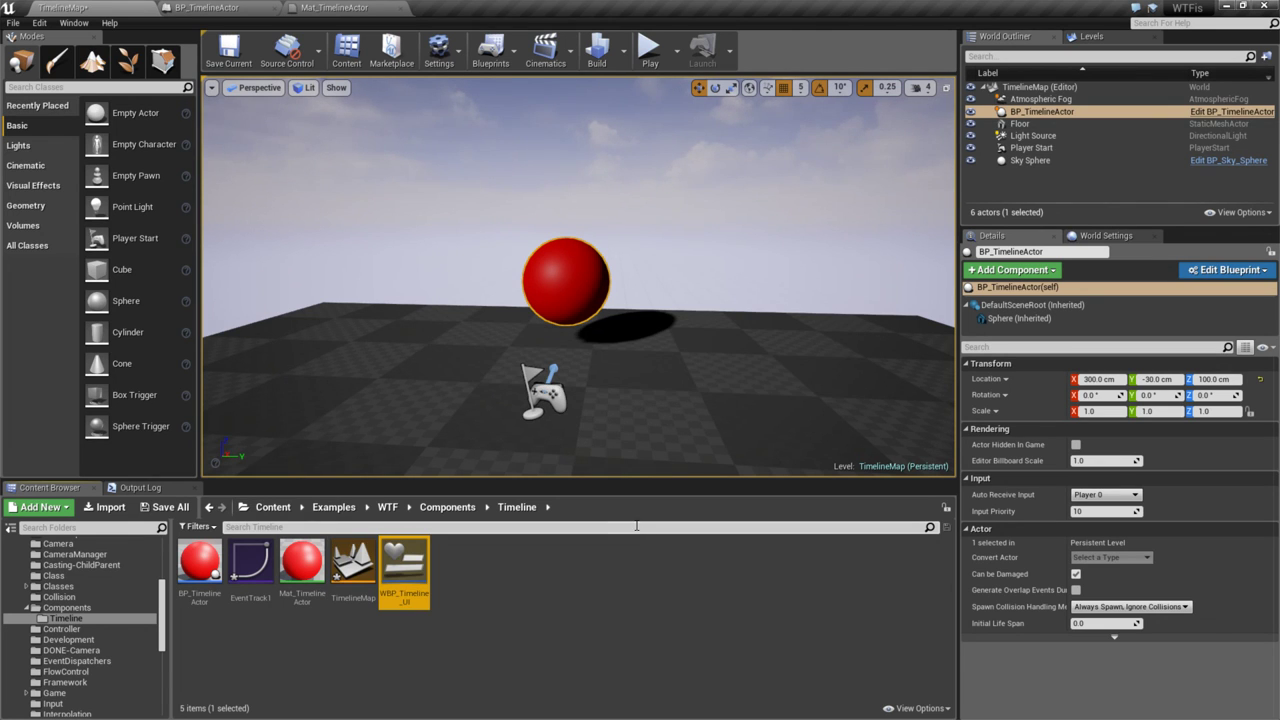
- Open WBP_Timeline_UI and place a Progress Bar at about 44, 44 on the canvas panel, sized about 406 by 58
double_click(404, 568)
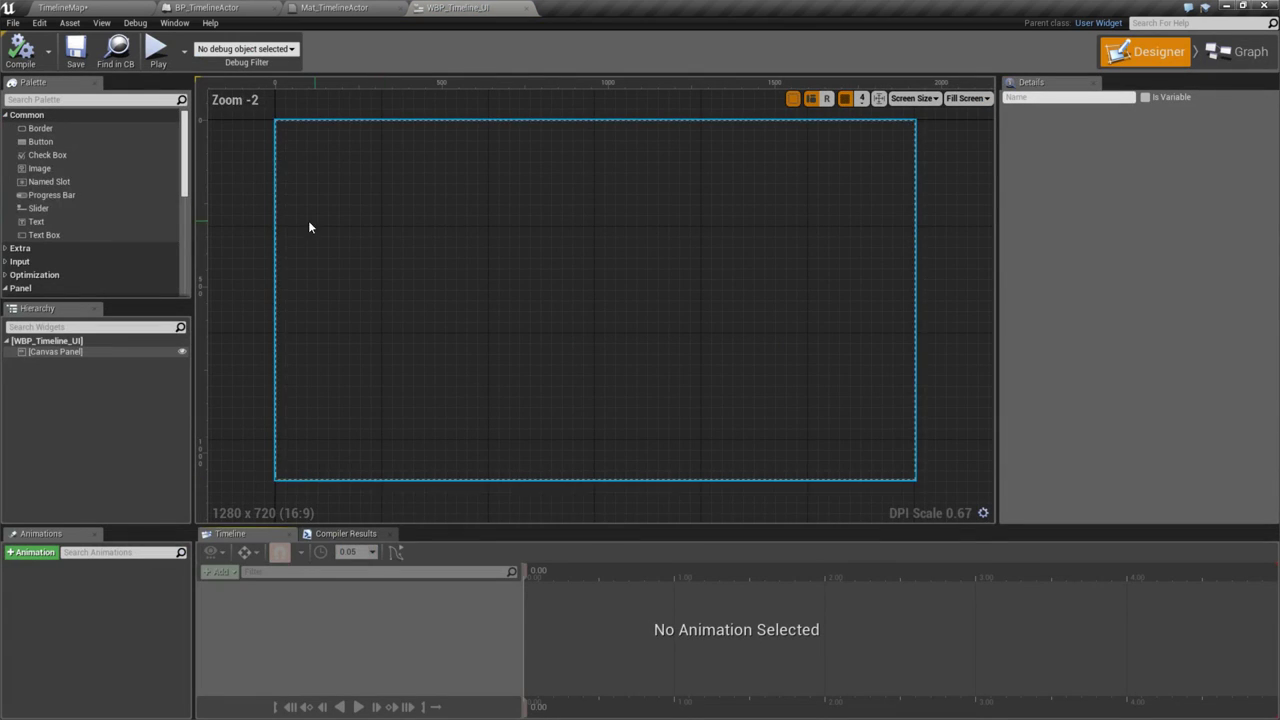
left_click(52, 195)
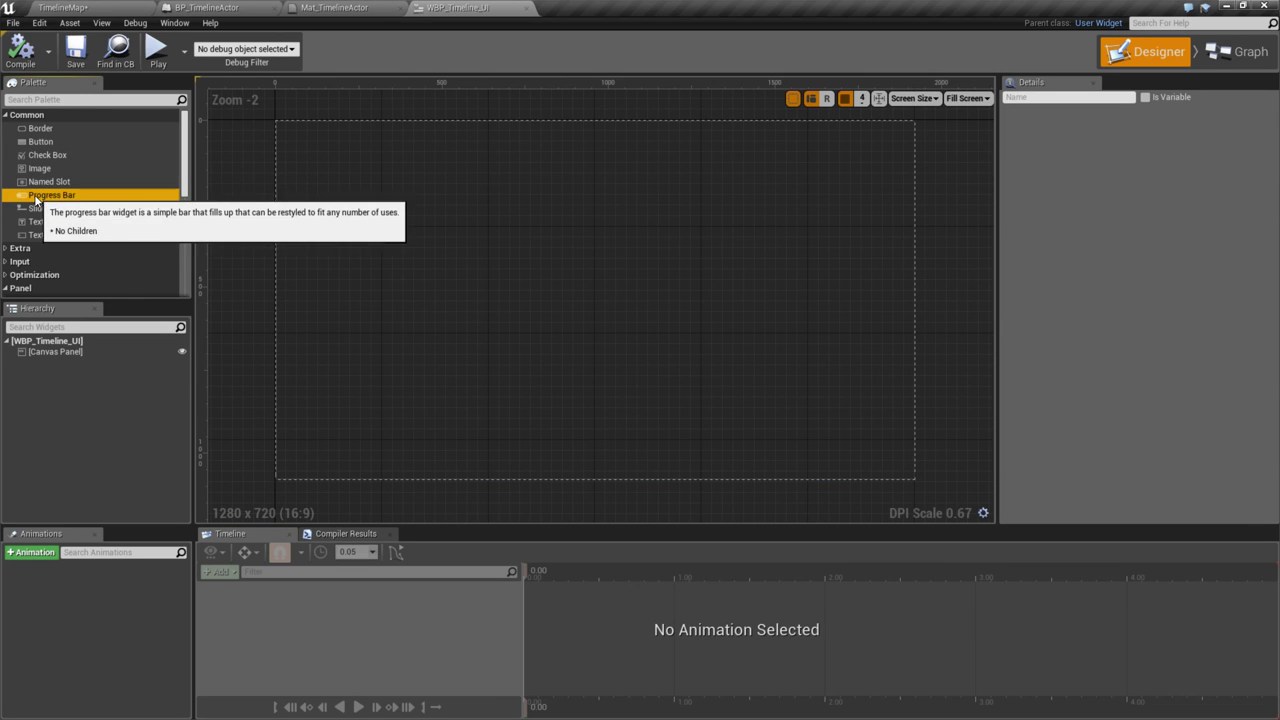
left_click_drag(35, 199, 428, 156)
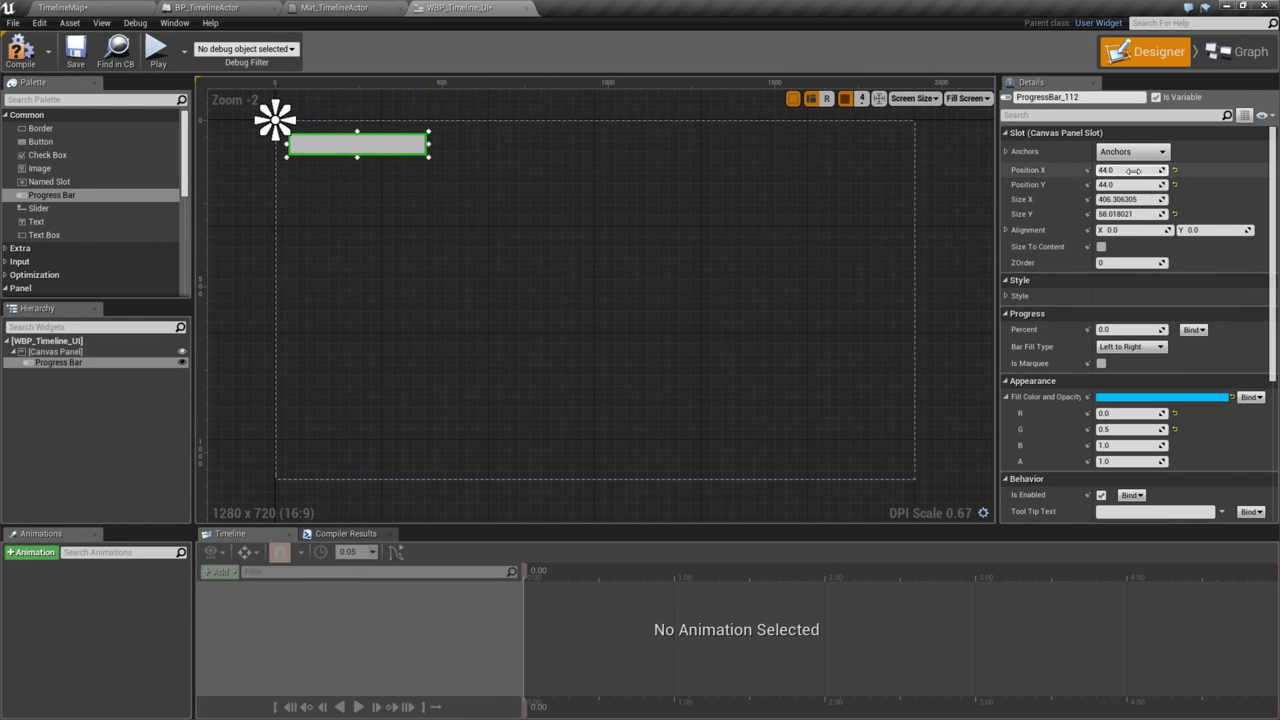
- Set the progress bar's Size X to 400 and Size Y to 60
left_click(1121, 153)
left_click(1126, 184)
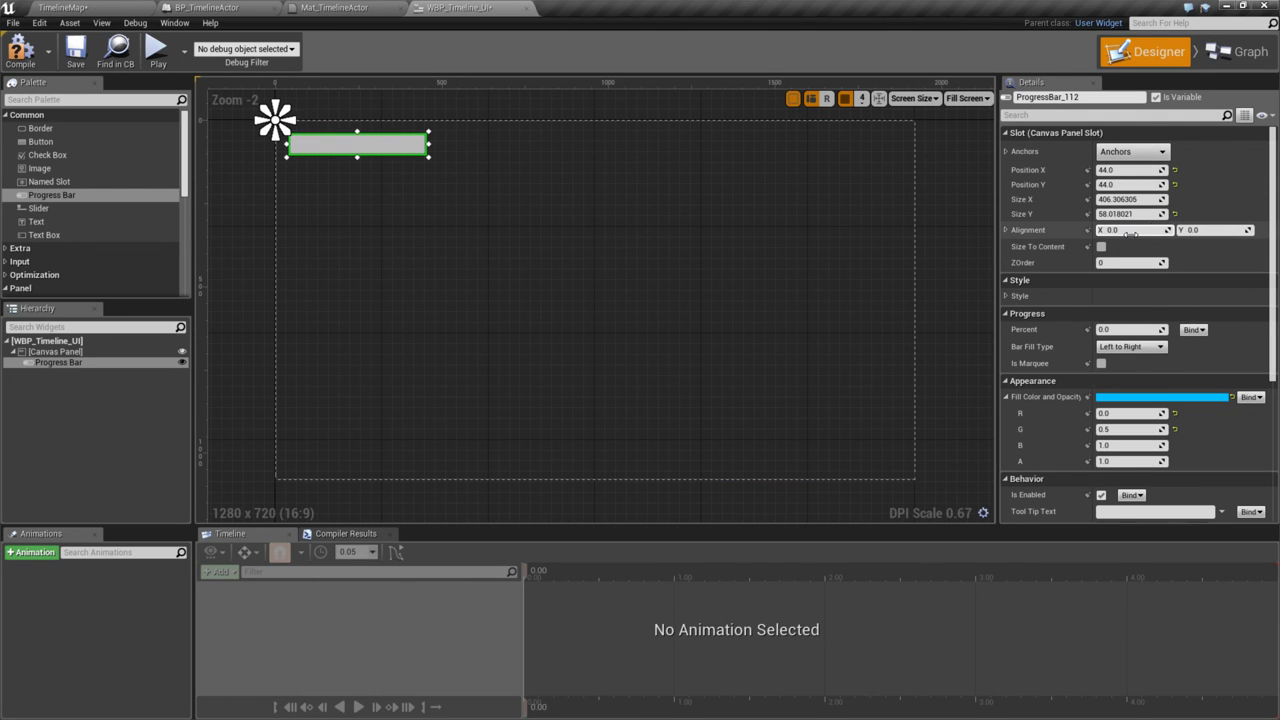
left_click(1132, 232)
left_click(1134, 214)
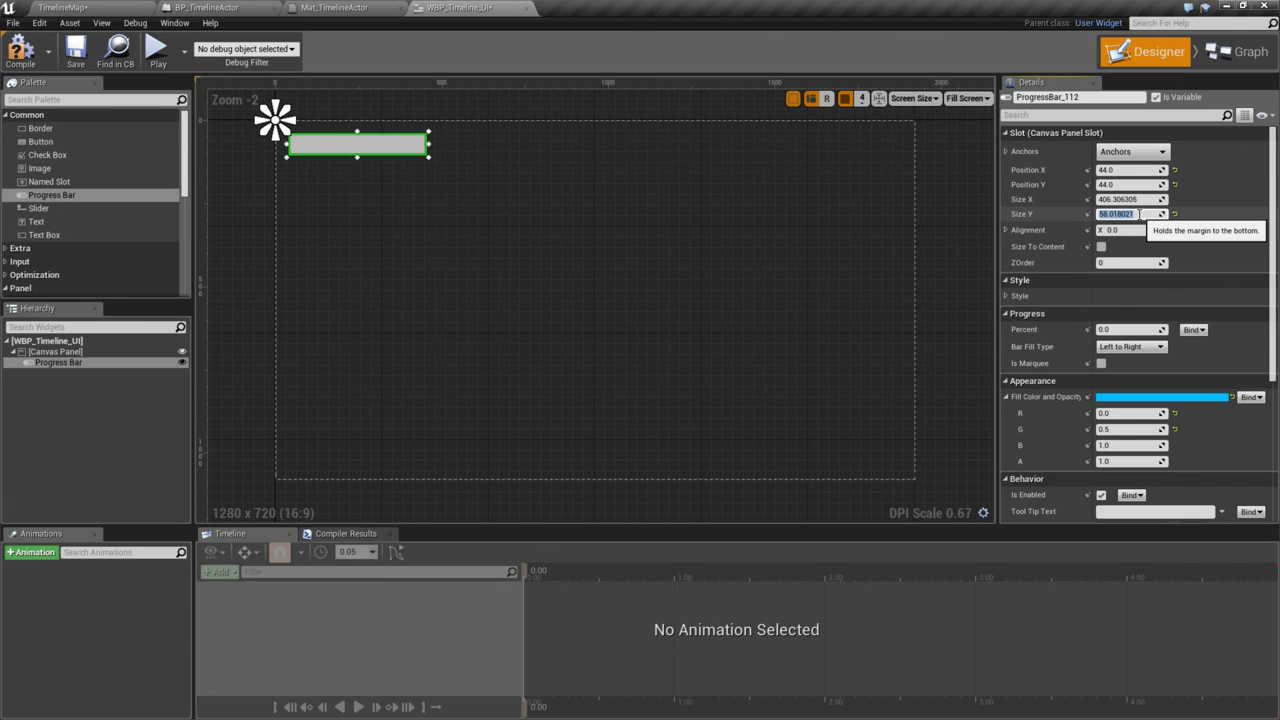
type("60")
key("shift+Tab")
type("400")
key("Tab")
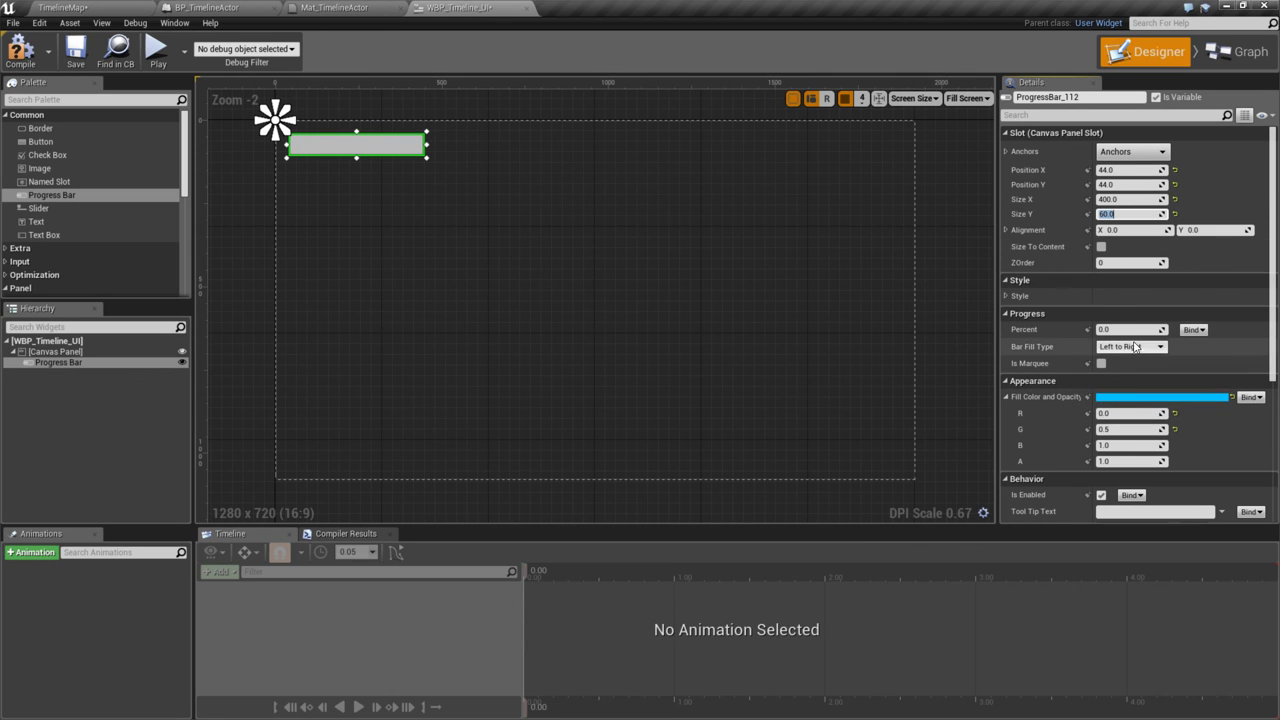
- Change the progress bar's fill color to pure green with G 1 and B 0, and set its Percent to 1.0
left_click_drag(1100, 329, 1165, 329)
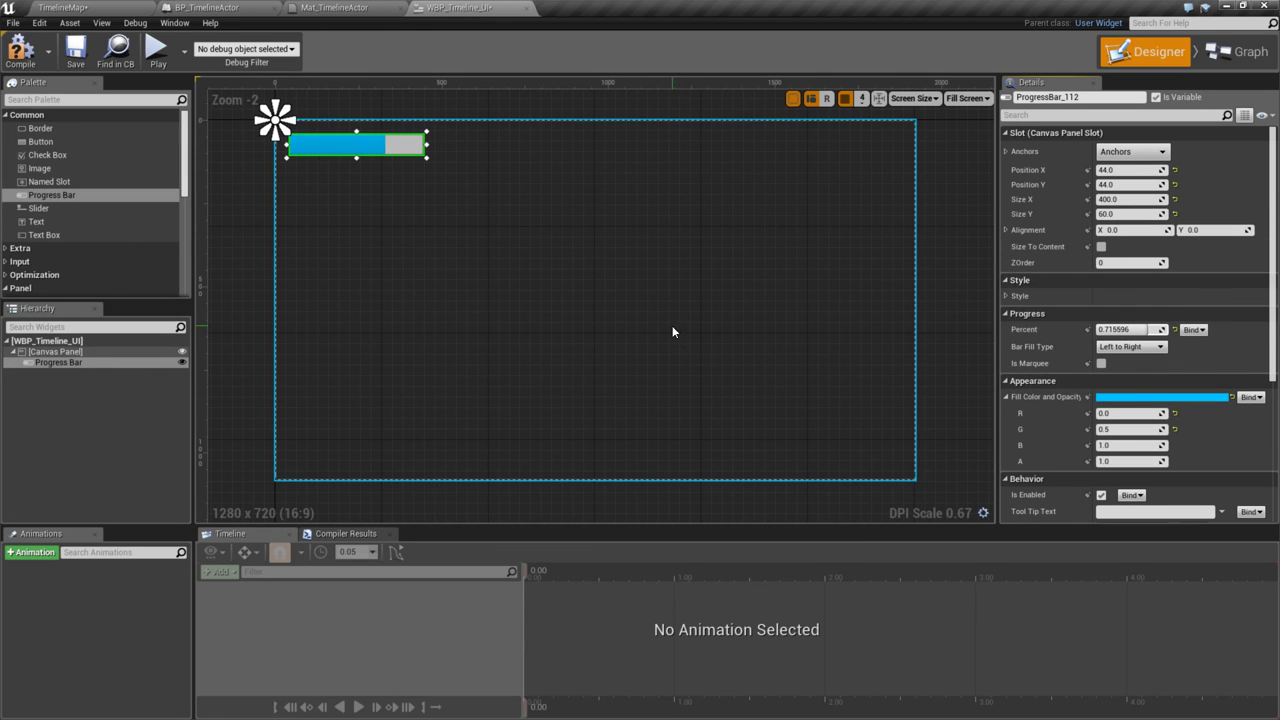
left_click(1132, 400)
left_click(900, 592)
type("1")
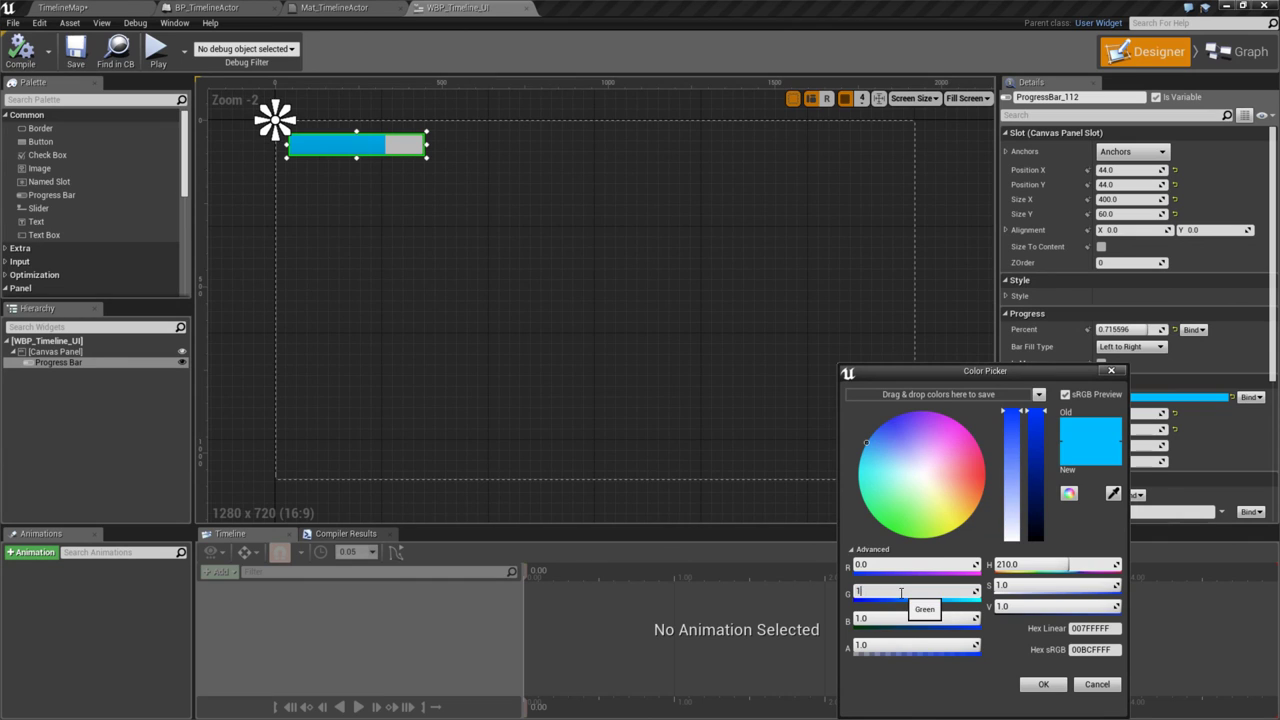
key("Tab")
type("0")
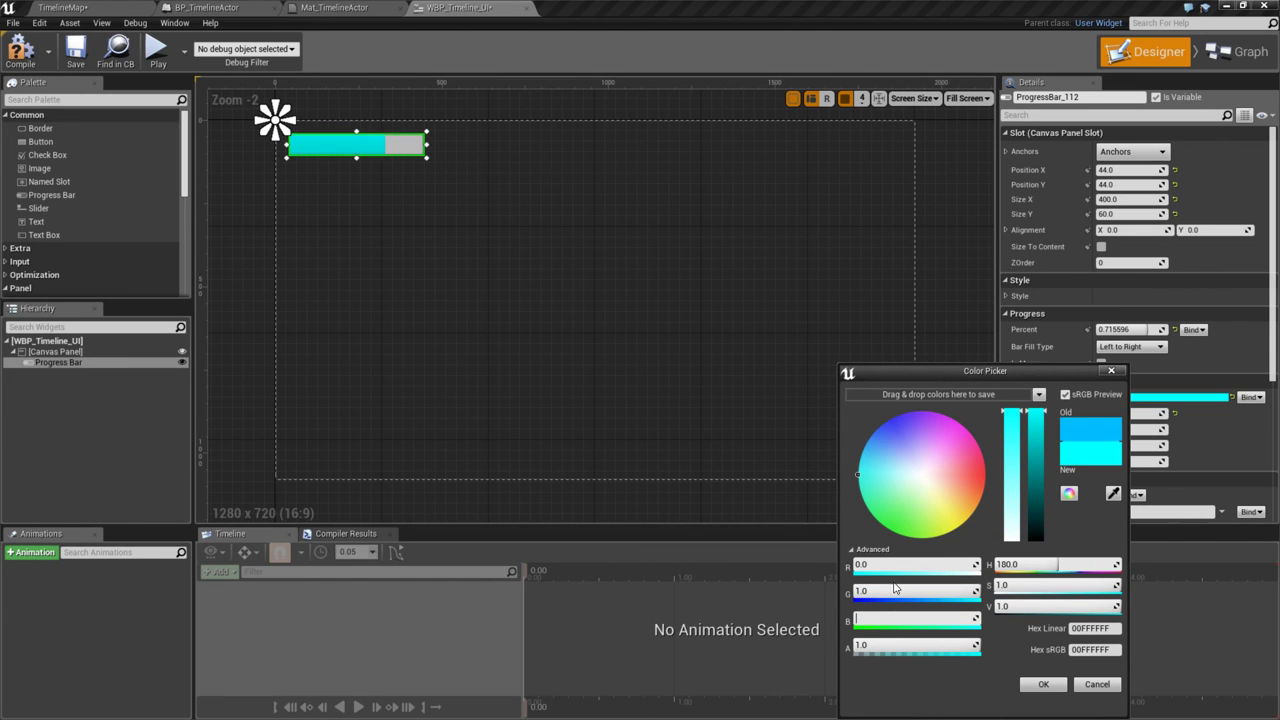
key("Return")
left_click(1043, 684)
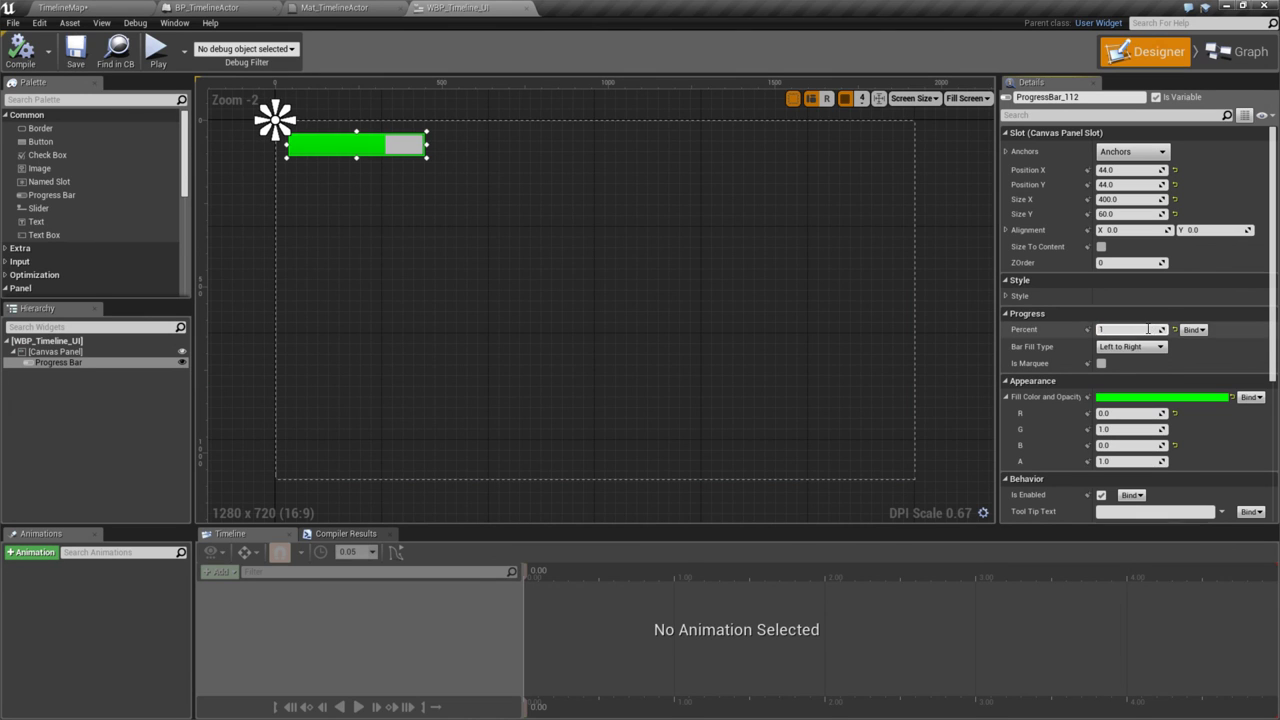
left_click_drag(1146, 329, 1200, 329)
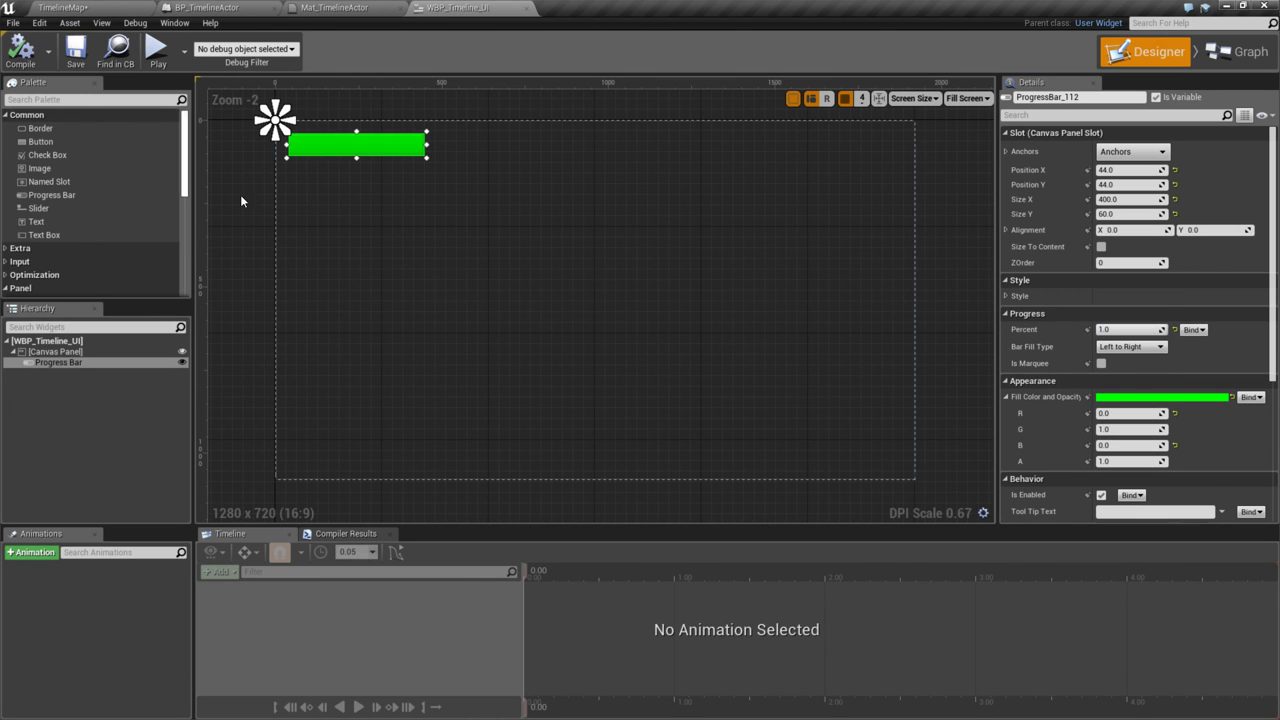
- Rename the progress bar PlayerLifeBar and compile the widget blueprint
left_click(1094, 99)
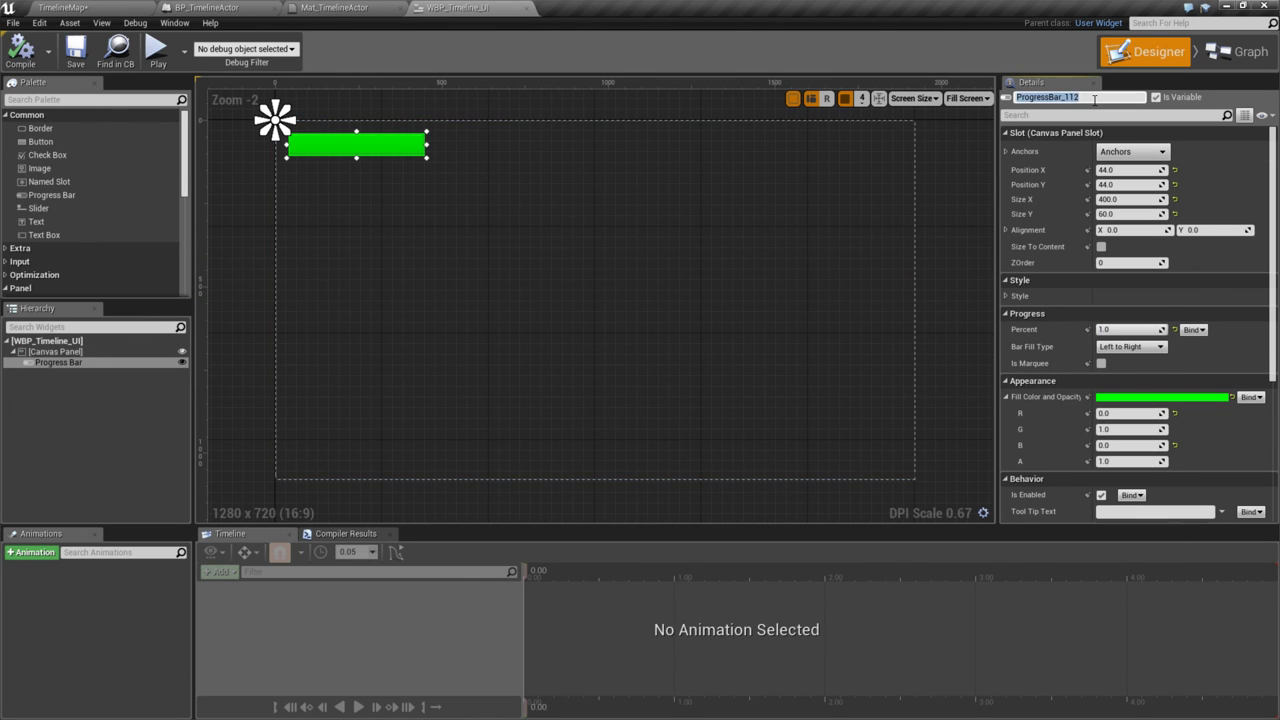
type("PlayerLifeBar")
key("Return")
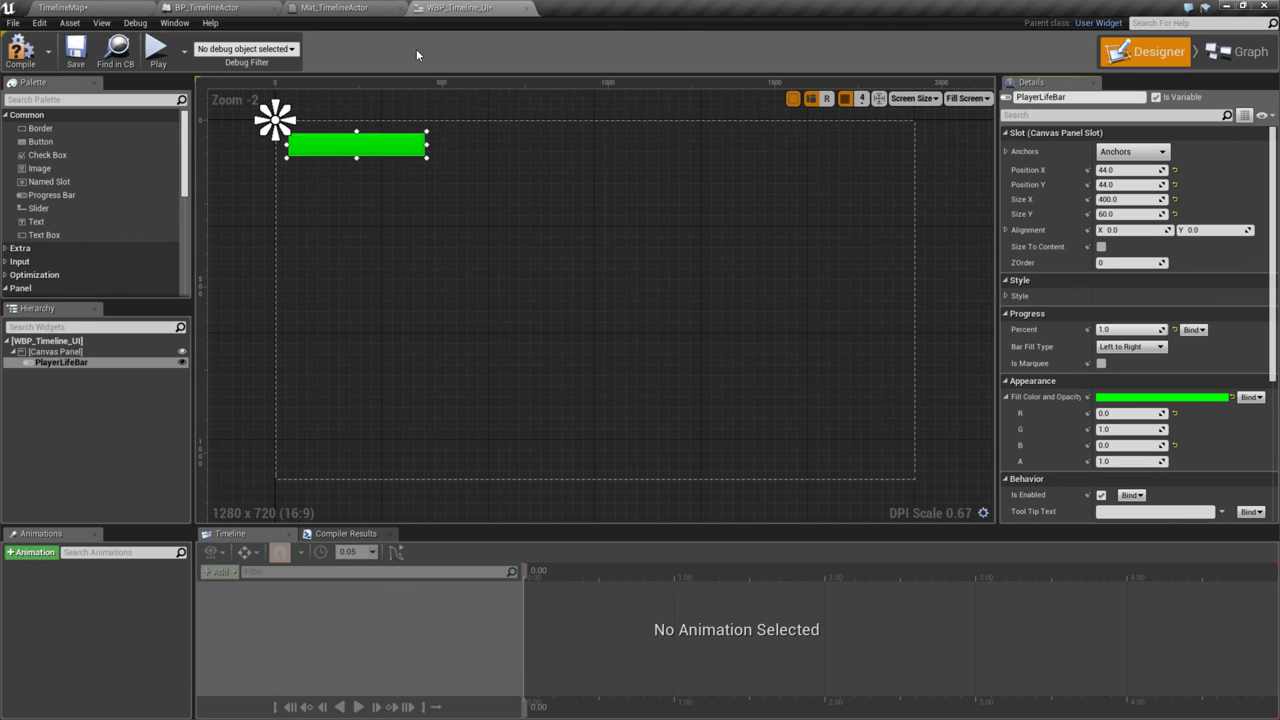
left_click(20, 52)
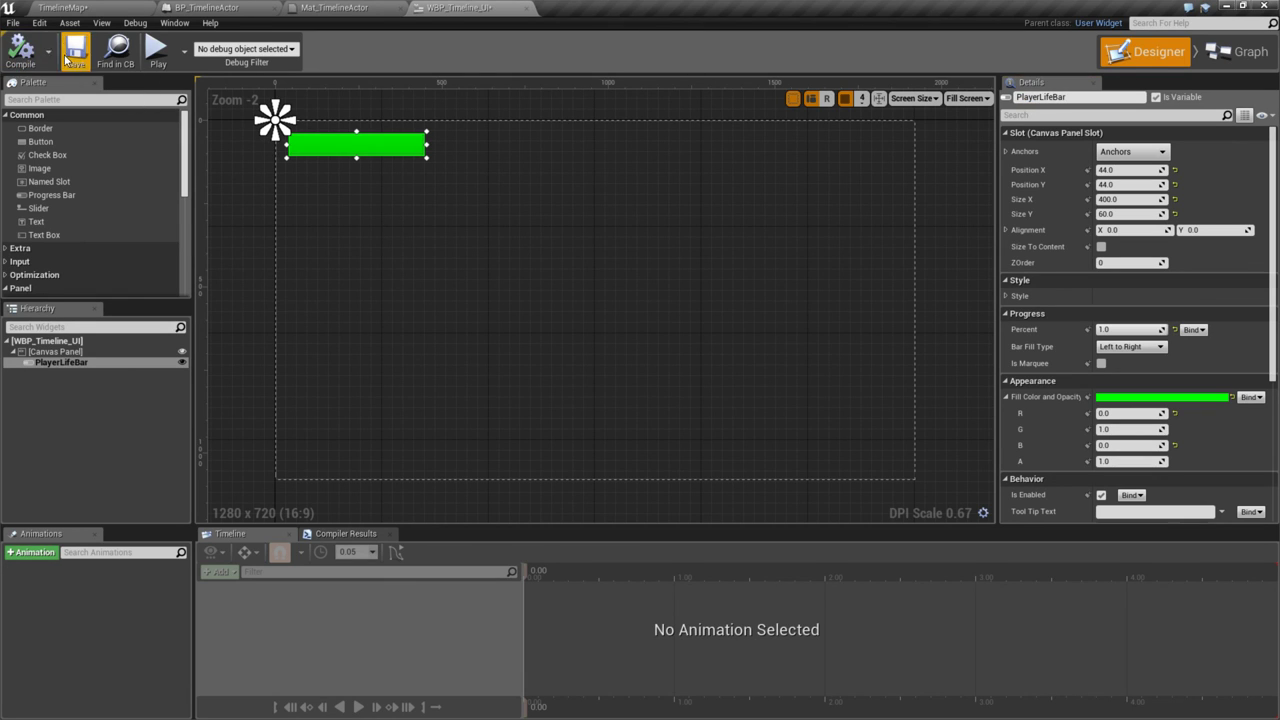
- Delete all default nodes from WBP_Timeline_UI's Event Graph
left_click(1238, 55)
key("ctrl+a")
key("Delete")
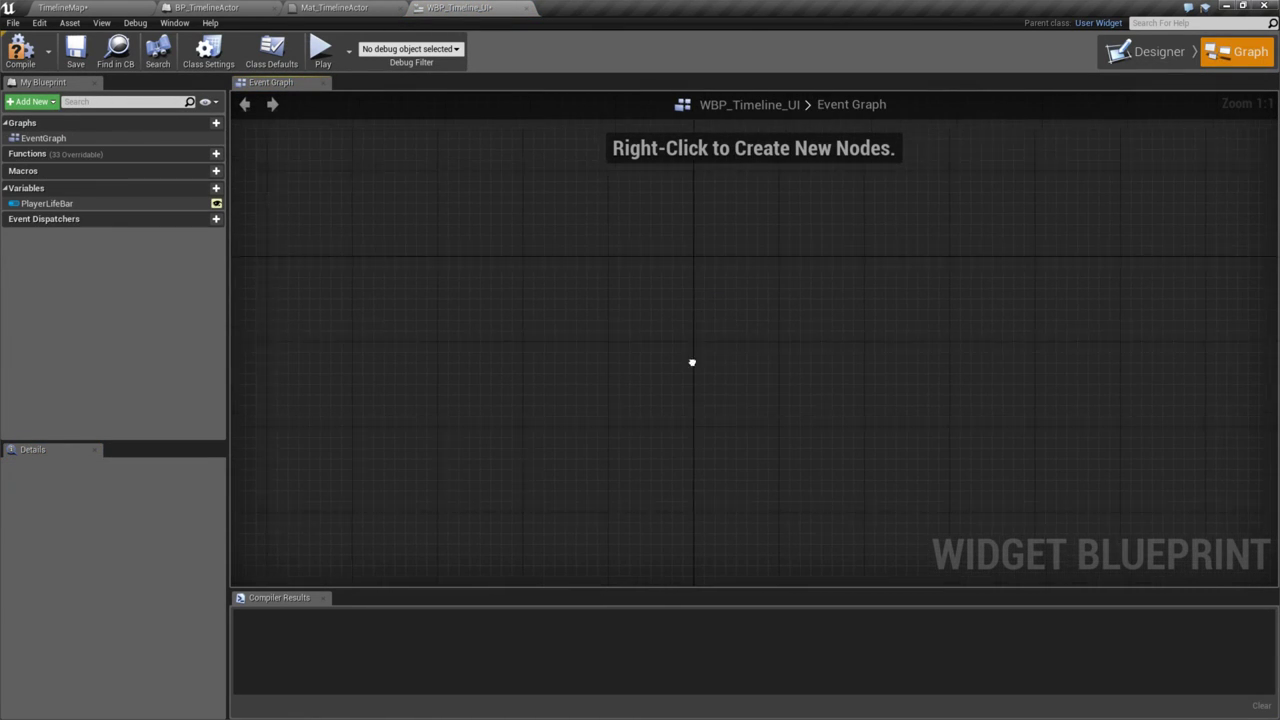
- Add a custom event named UpdateLifeBar with one input parameter to the widget's Event Graph
right_click(504, 278)
type("custom e")
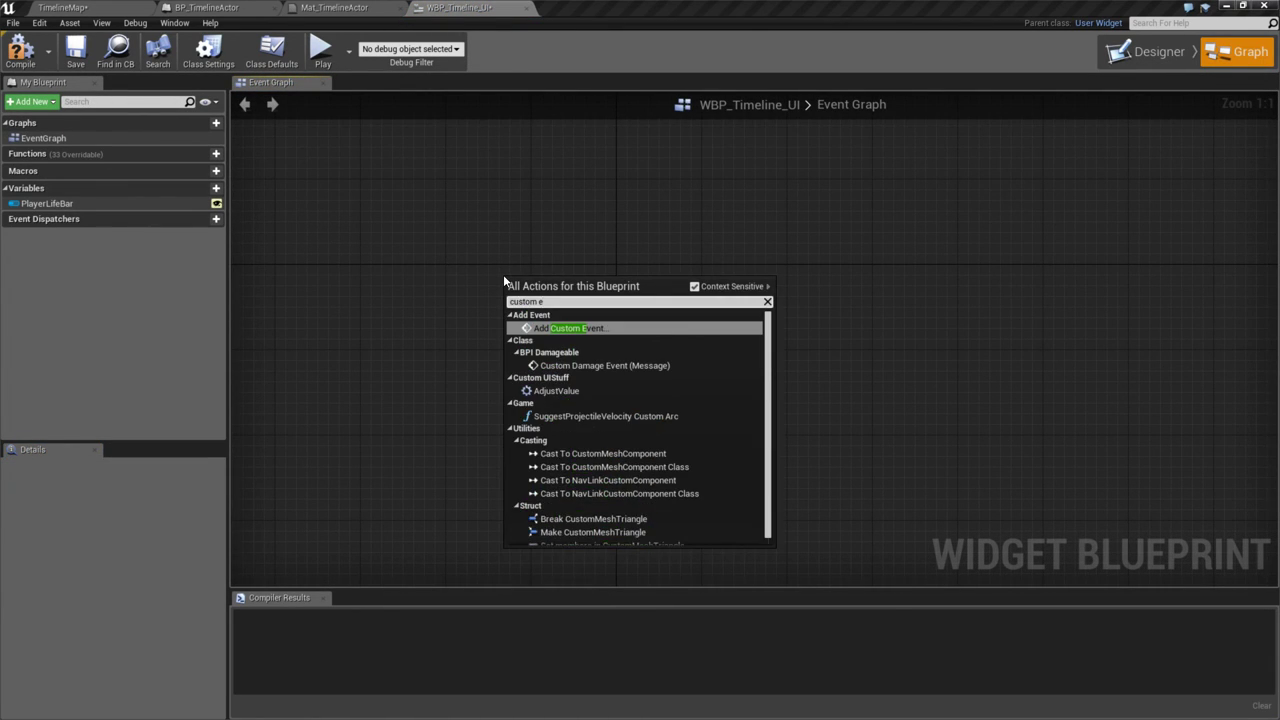
key("Return")
type("UpdateLifeBar")
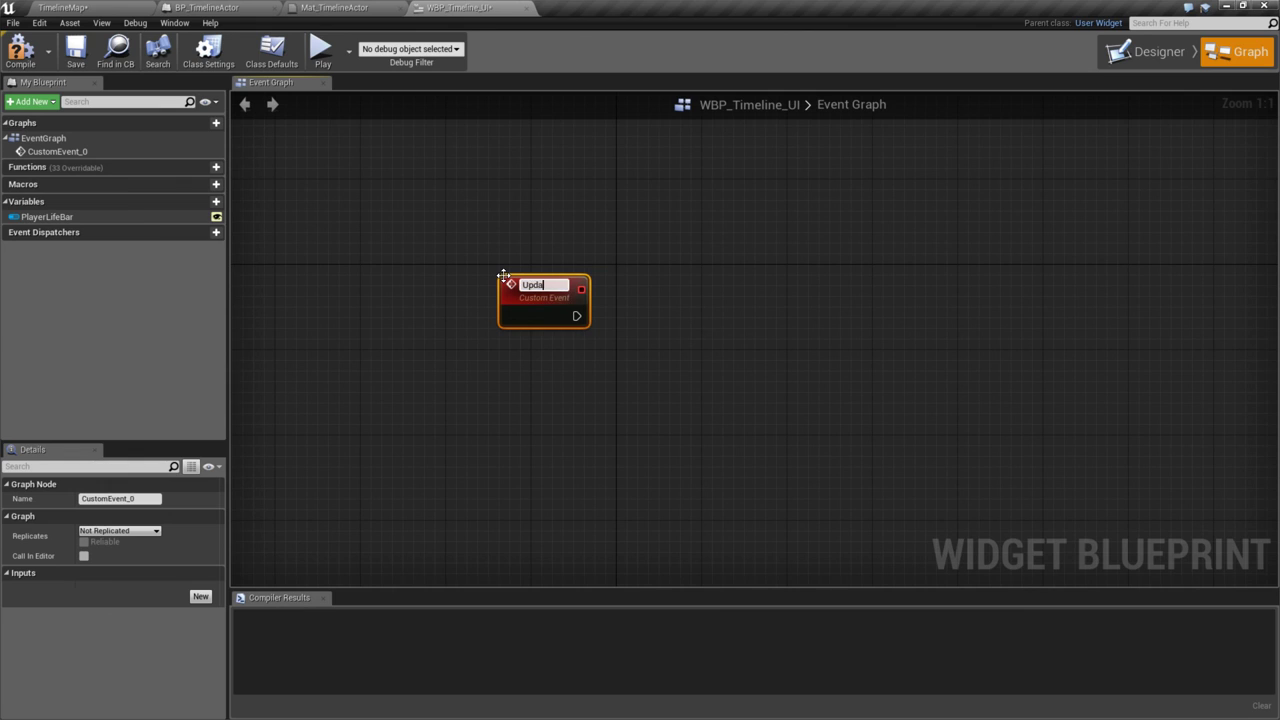
key("Return")
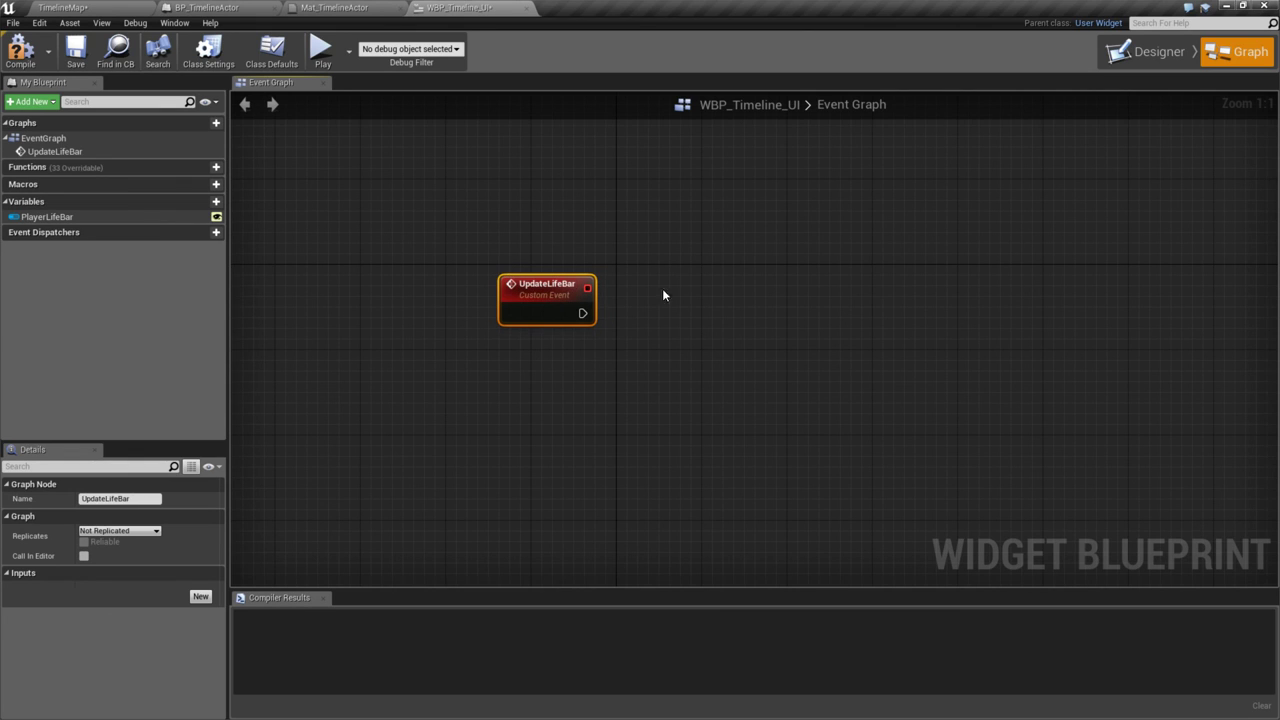
left_click(200, 596)
left_click(57, 589)
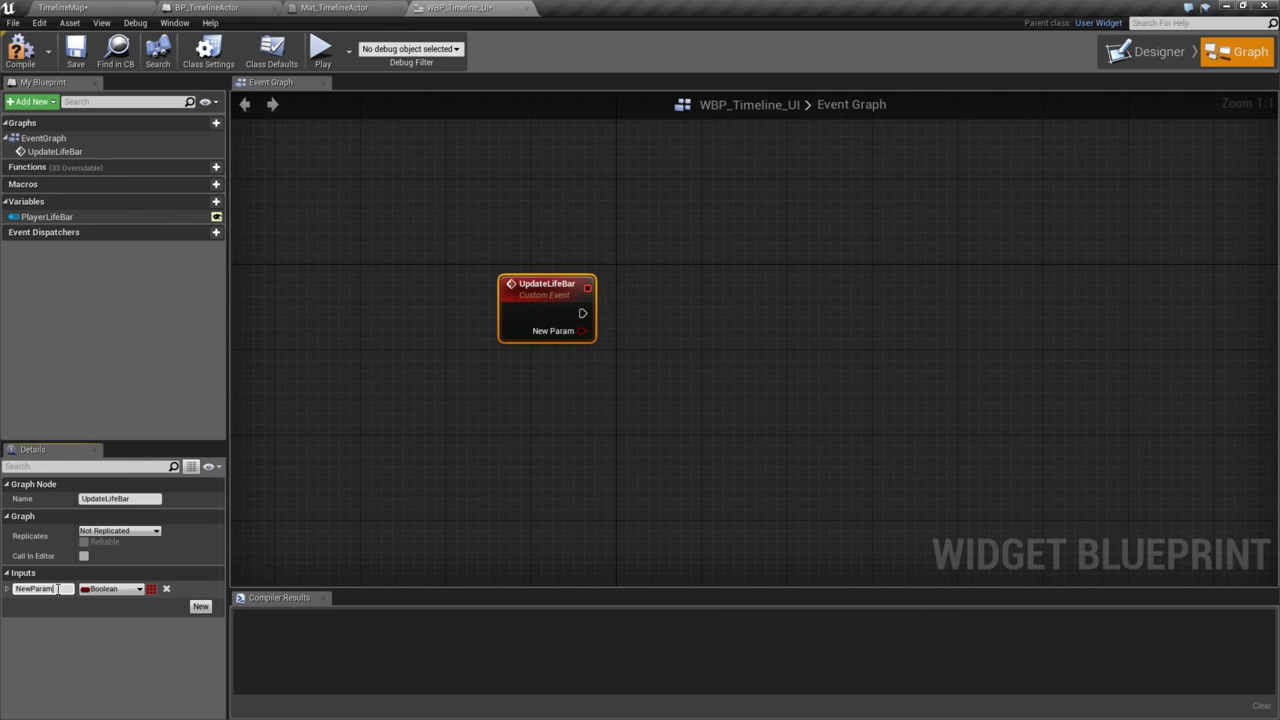
double_click(57, 589)
key("Return")
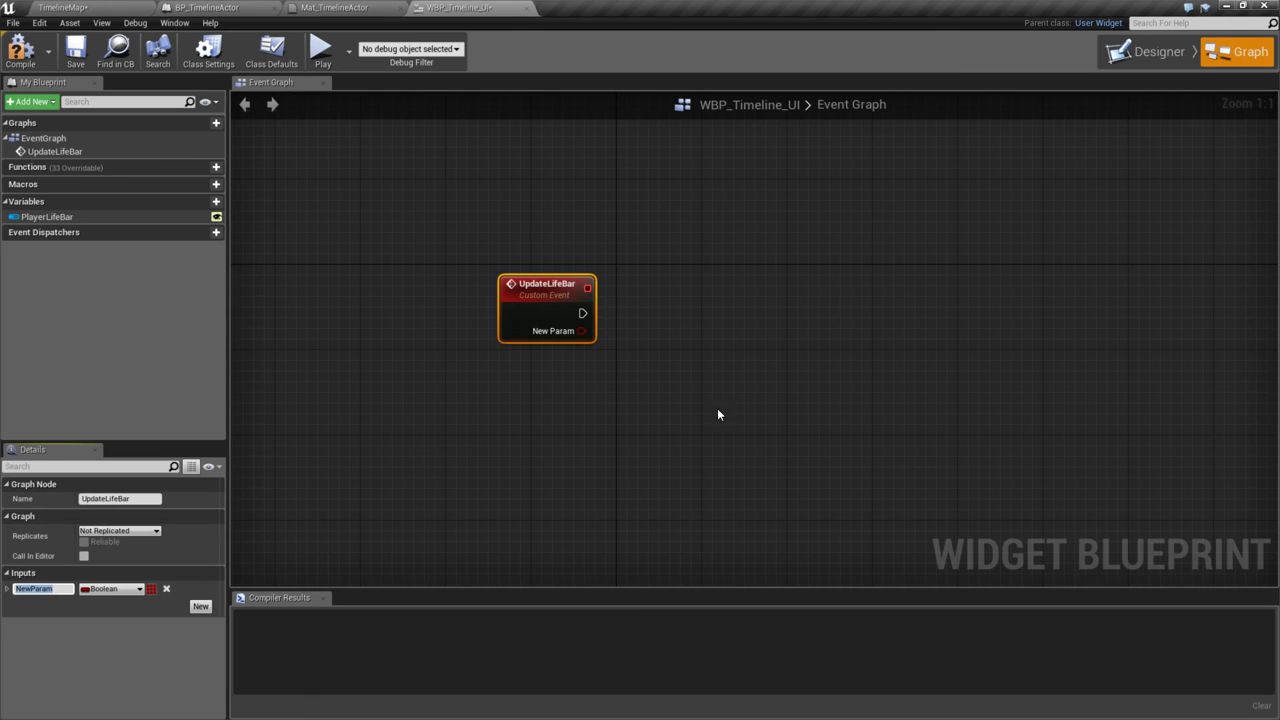
- Compile and save WBP_Timeline_UI, and return to its Designer view
left_click(20, 50)
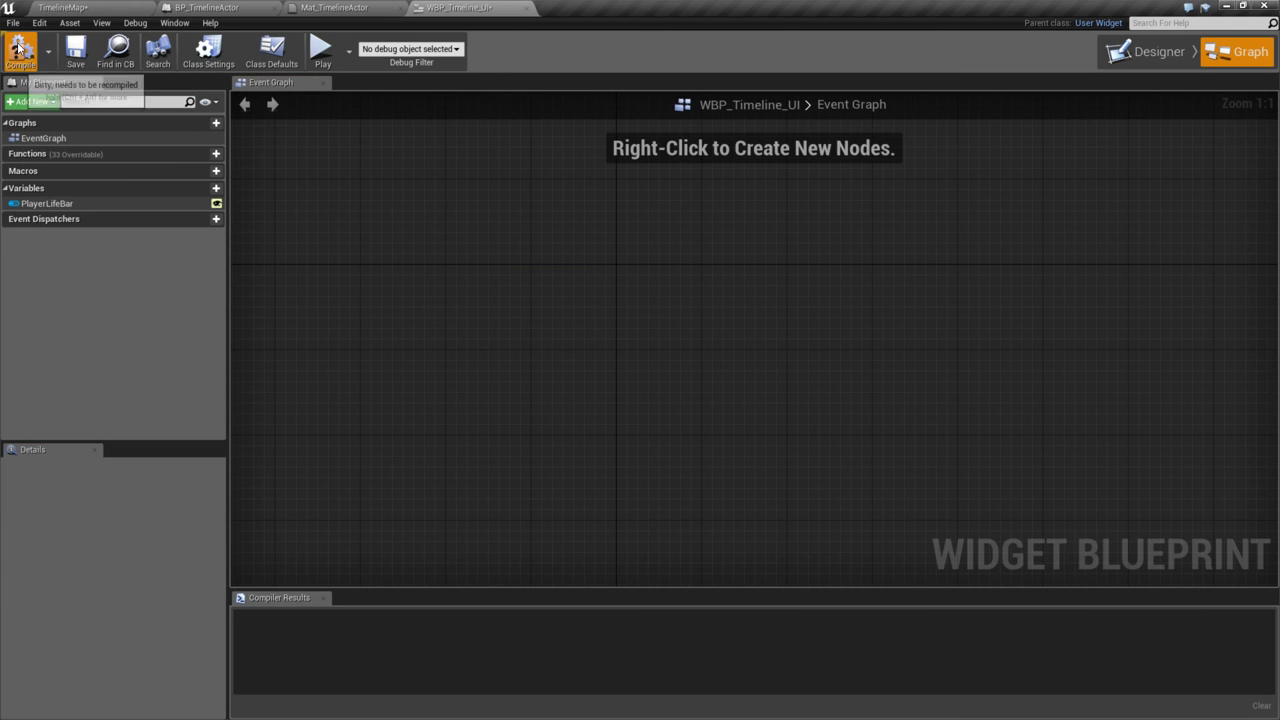
left_click(73, 55)
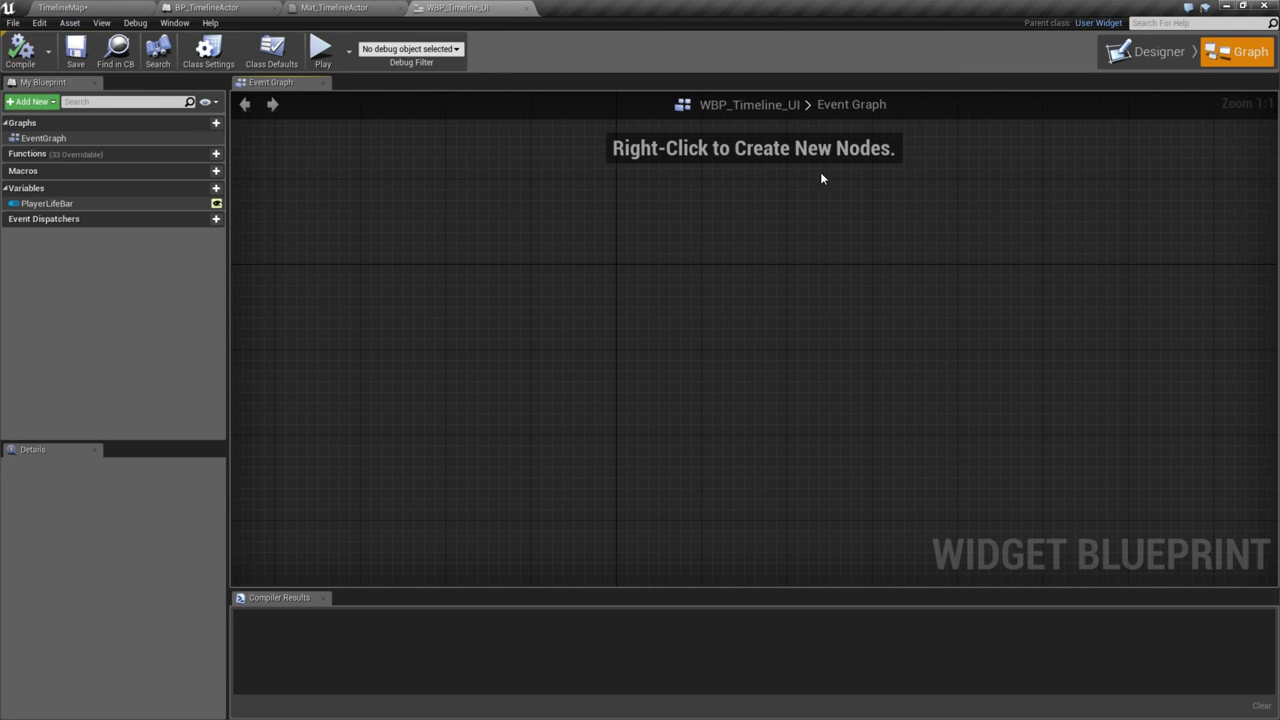
left_click(1148, 51)
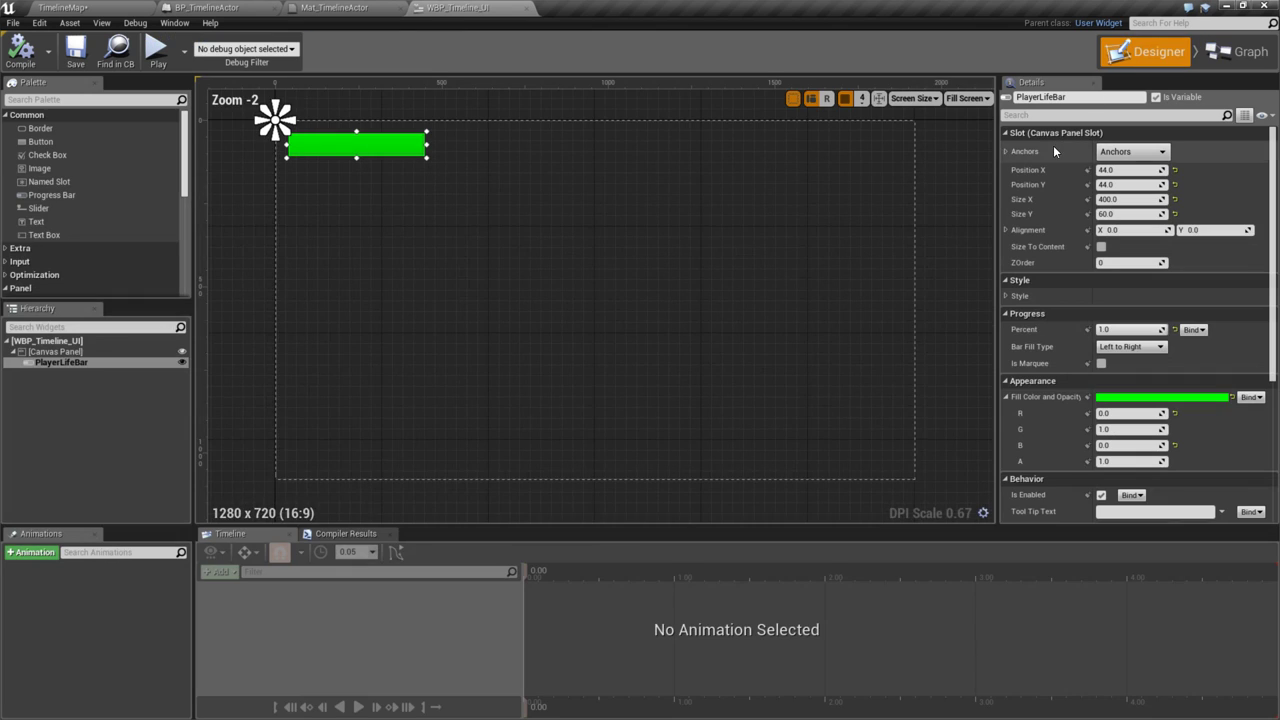
- Close the WBP_Timeline_UI and Mat_TimelineActor editors, applying the material's changes, and go back to BP_TimelineActor
left_click(530, 8)
left_click(400, 10)
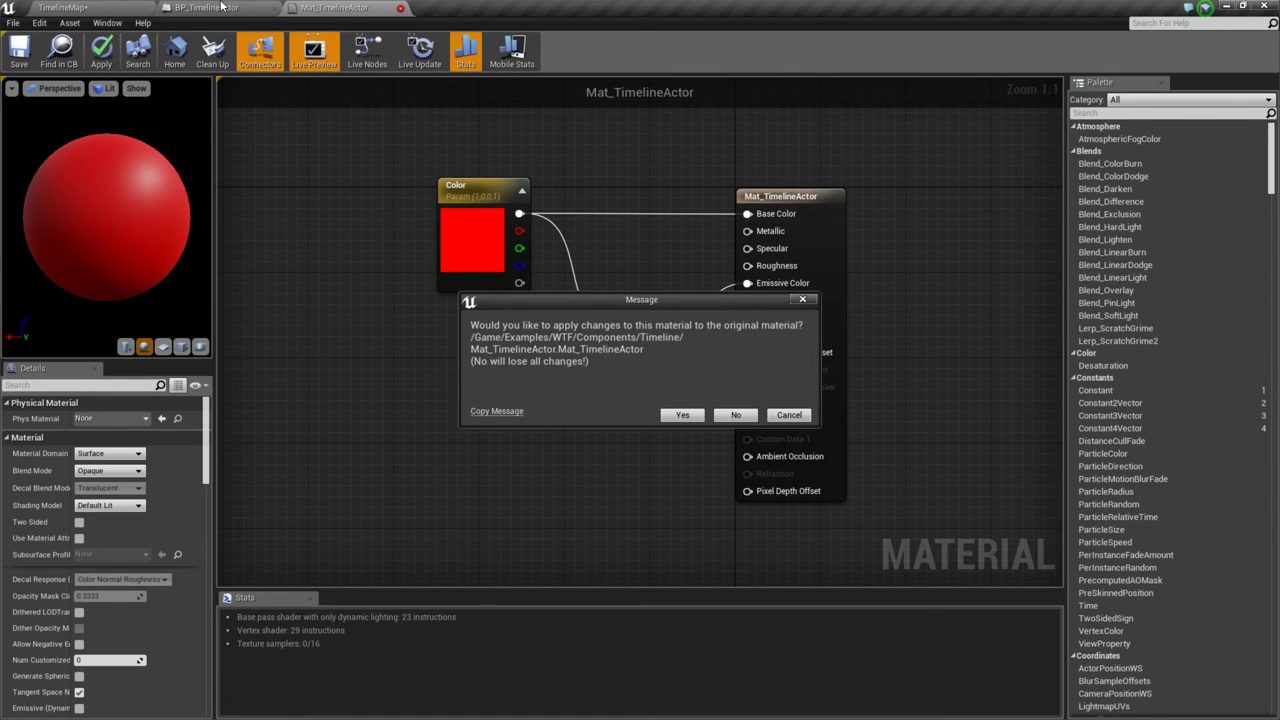
left_click(672, 417)
left_click(240, 11)
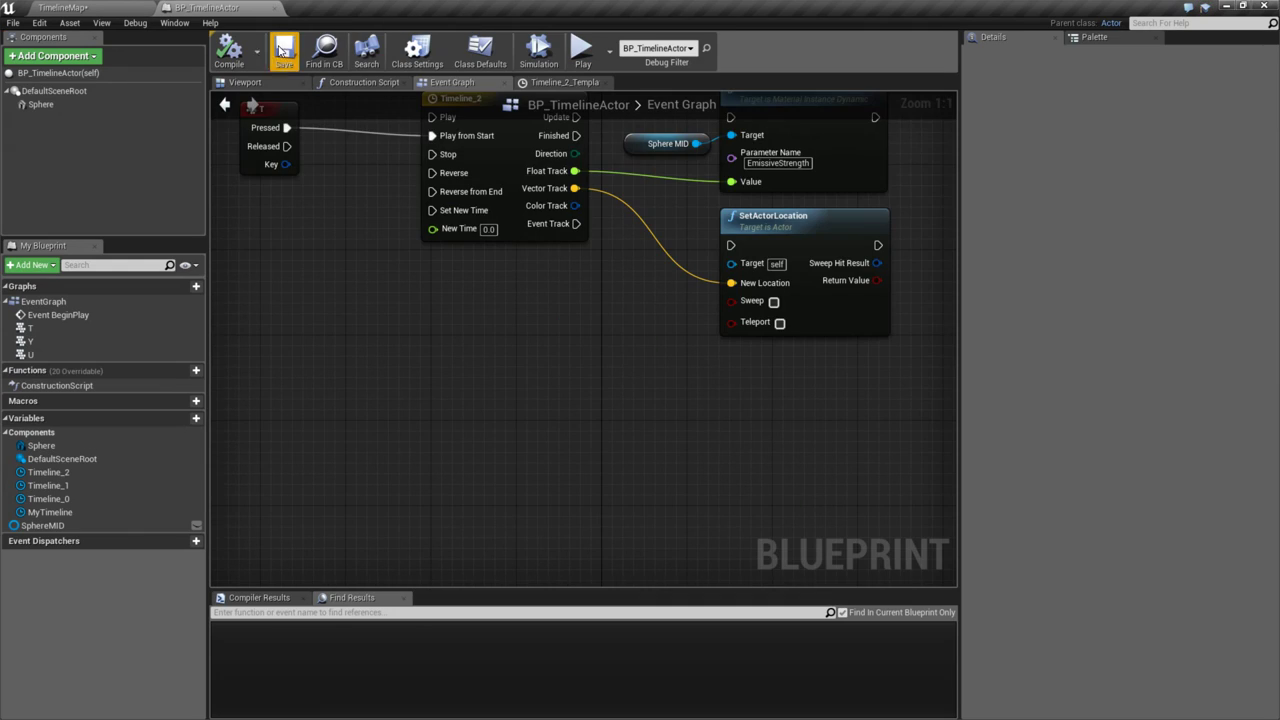
- Add a Create Widget node executed after the SET Sphere MID node in the Event Graph
scroll(536, 417, "down", 5)
mouse_move(490, 314)
right_mouse_down()
mouse_move(475, 564)
mouse_move(491, 565)
right_mouse_up()
right_click_drag(493, 317, 484, 578)
scroll(552, 357, "up", 4)
right_click_drag(746, 360, 449, 322)
left_click_drag(433, 271, 494, 279)
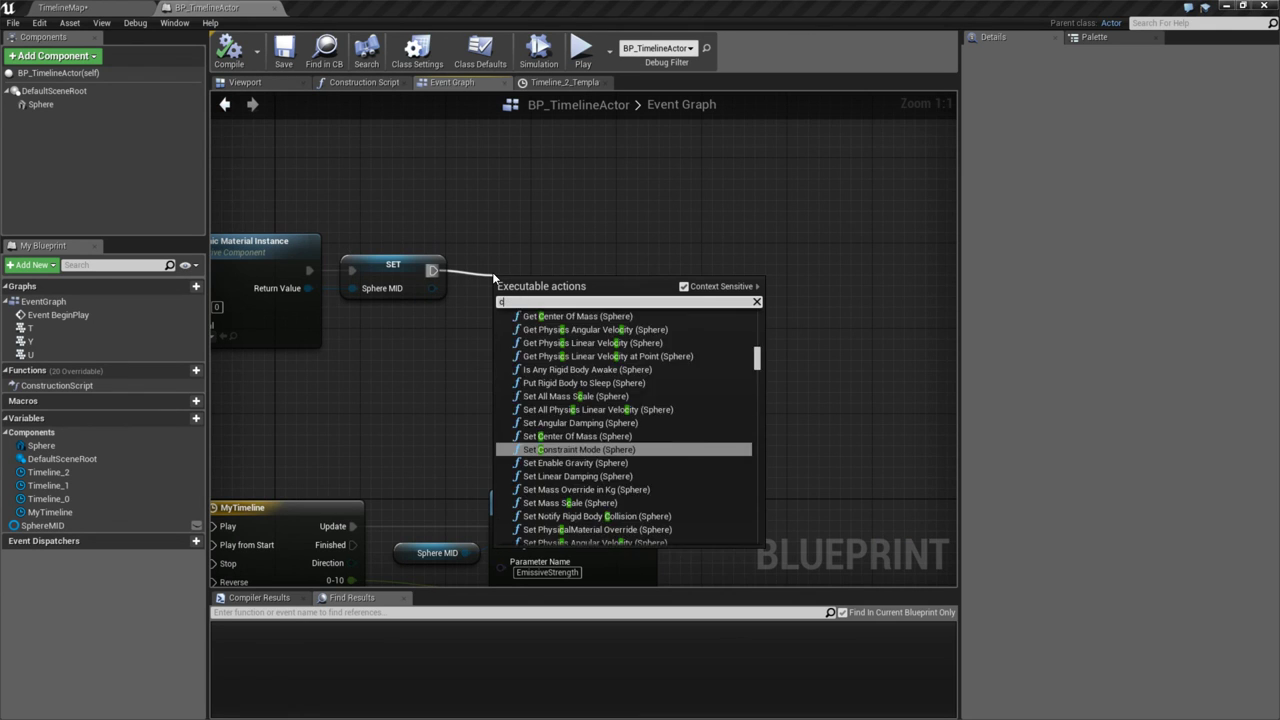
type("create widget")
key("Return")
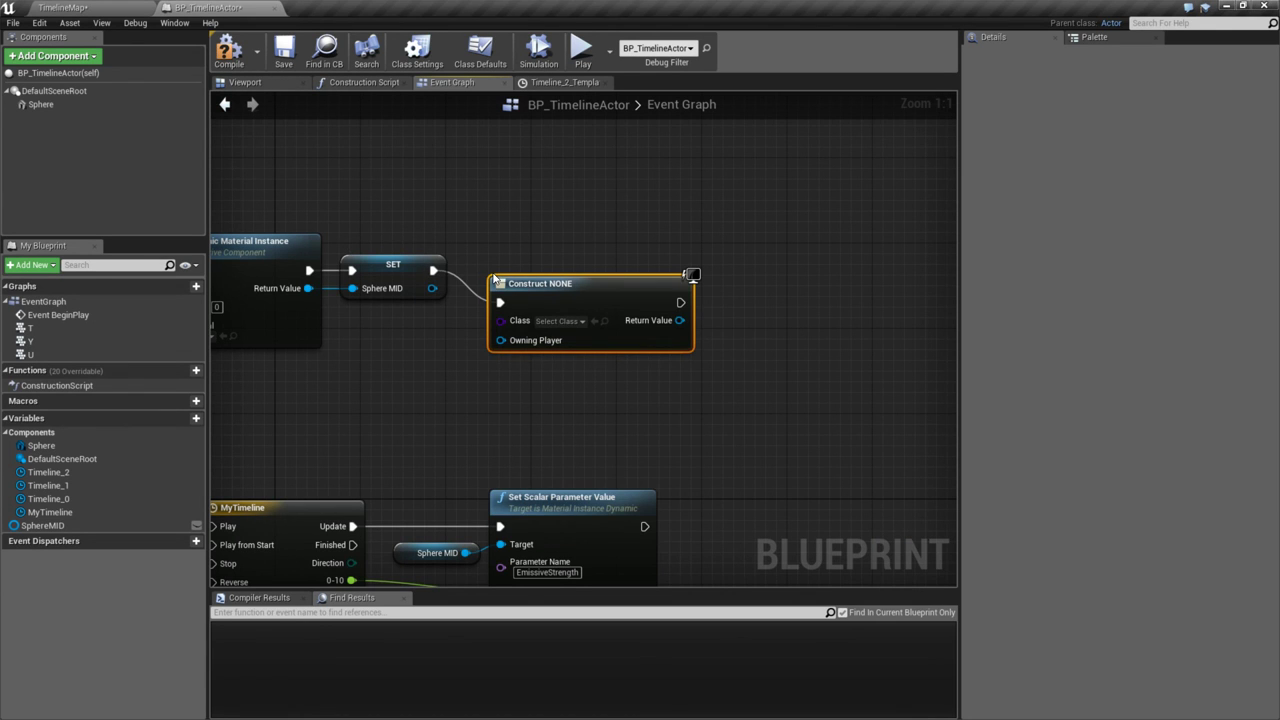
- Set the Create Widget node's Class to WBP_Timeline_UI
left_click(578, 321)
type("timelin")
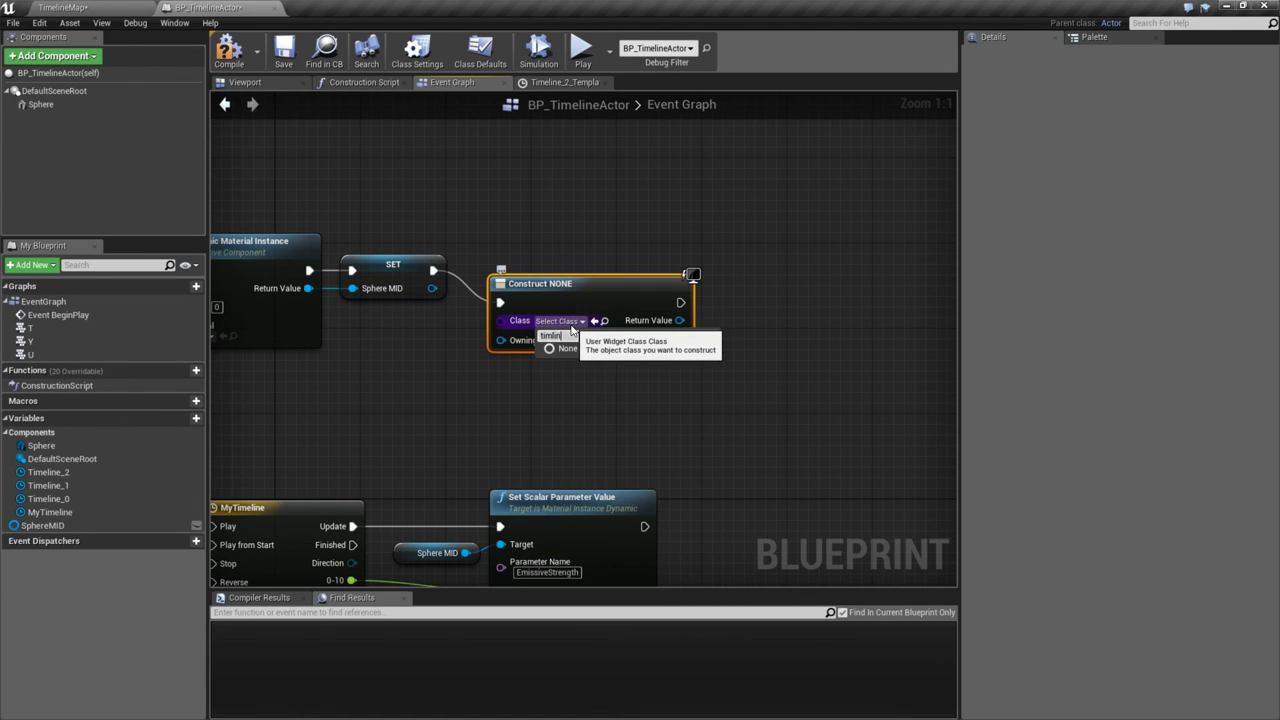
type("e")
key("BackSpace")
key("BackSpace")
key("BackSpace")
key("BackSpace")
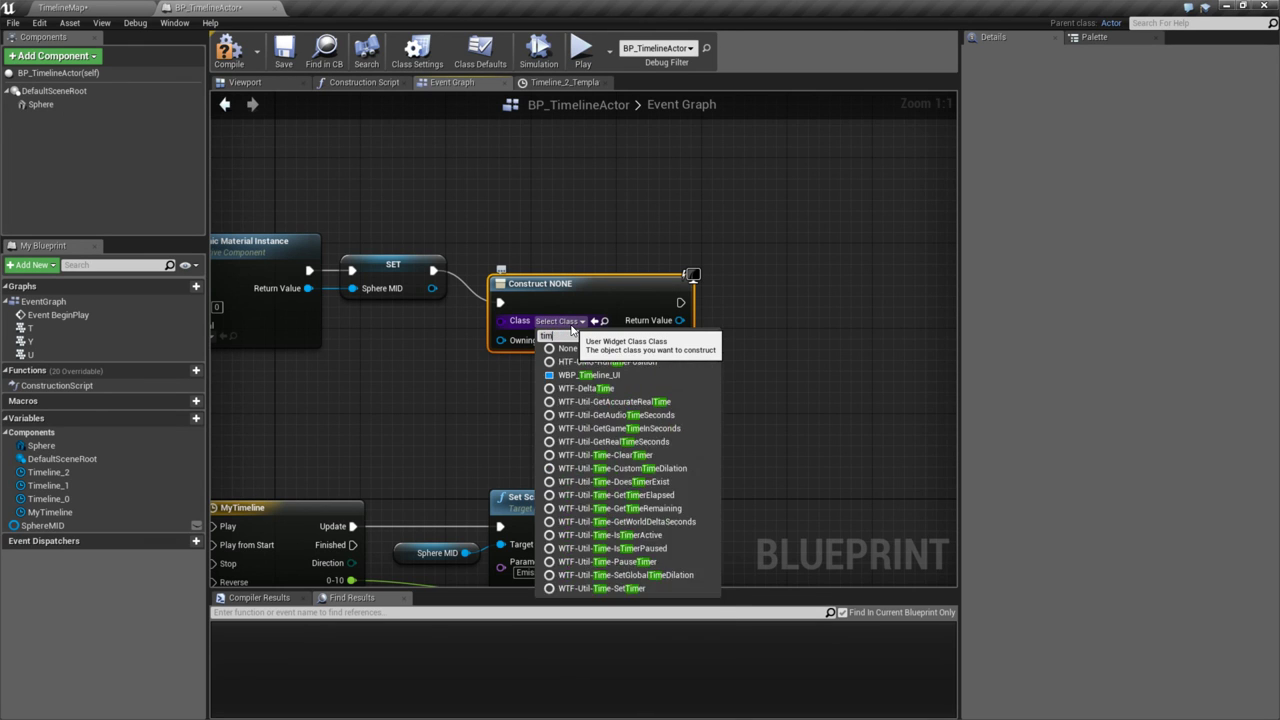
type("eline")
left_click(590, 362)
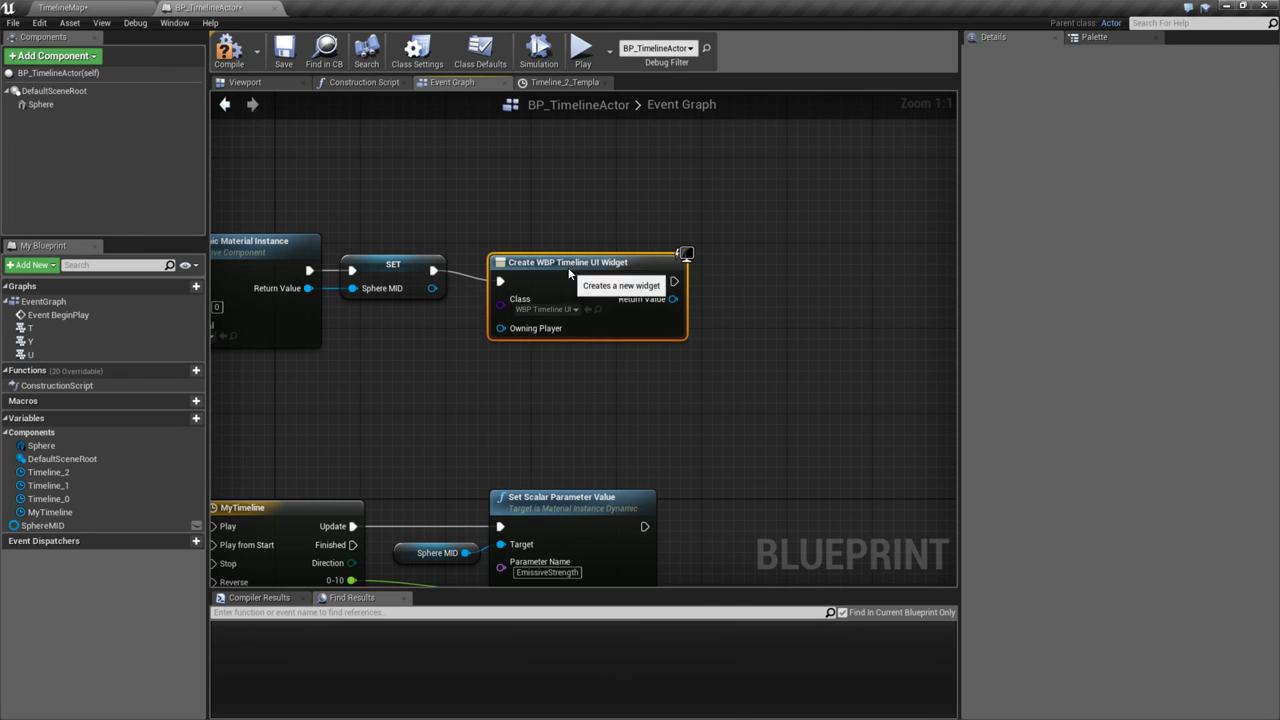
- Promote the Create Widget node's Return Value to a variable, and add an Add to Viewport node executed after its SET node
left_click_drag(663, 288, 705, 278)
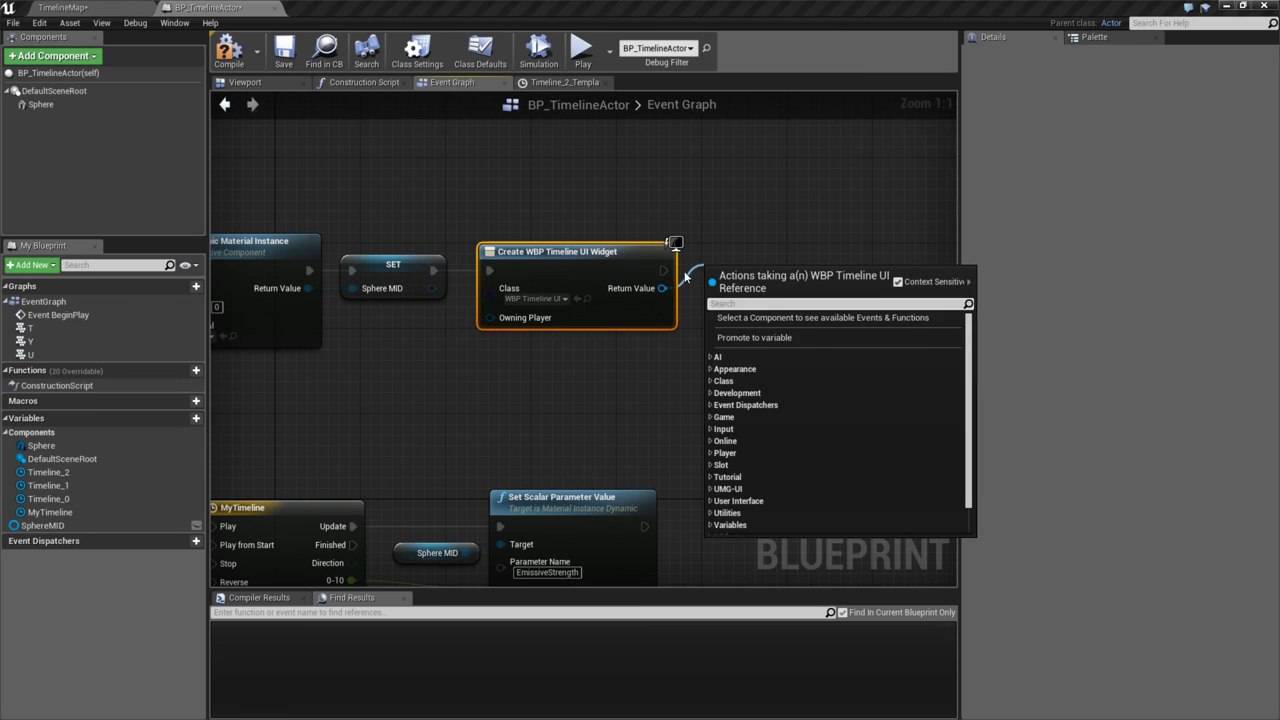
left_click(747, 338)
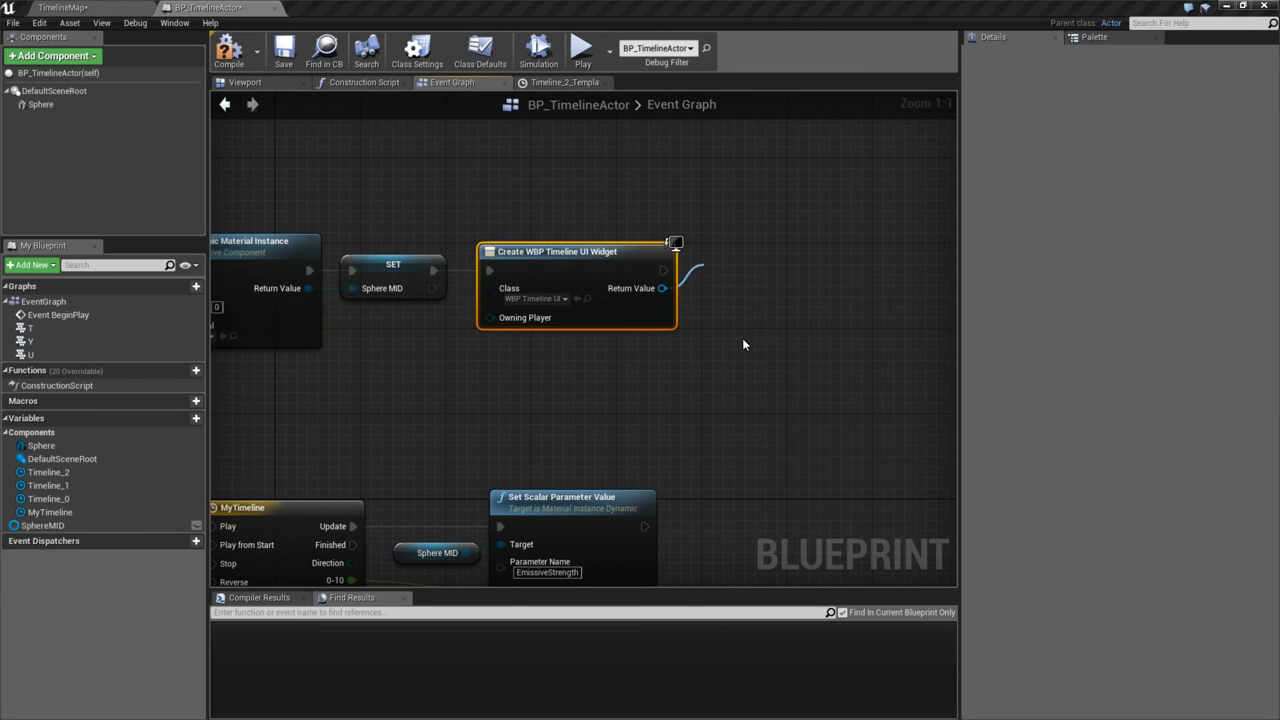
left_click_drag(787, 290, 868, 246)
left_click(903, 420)
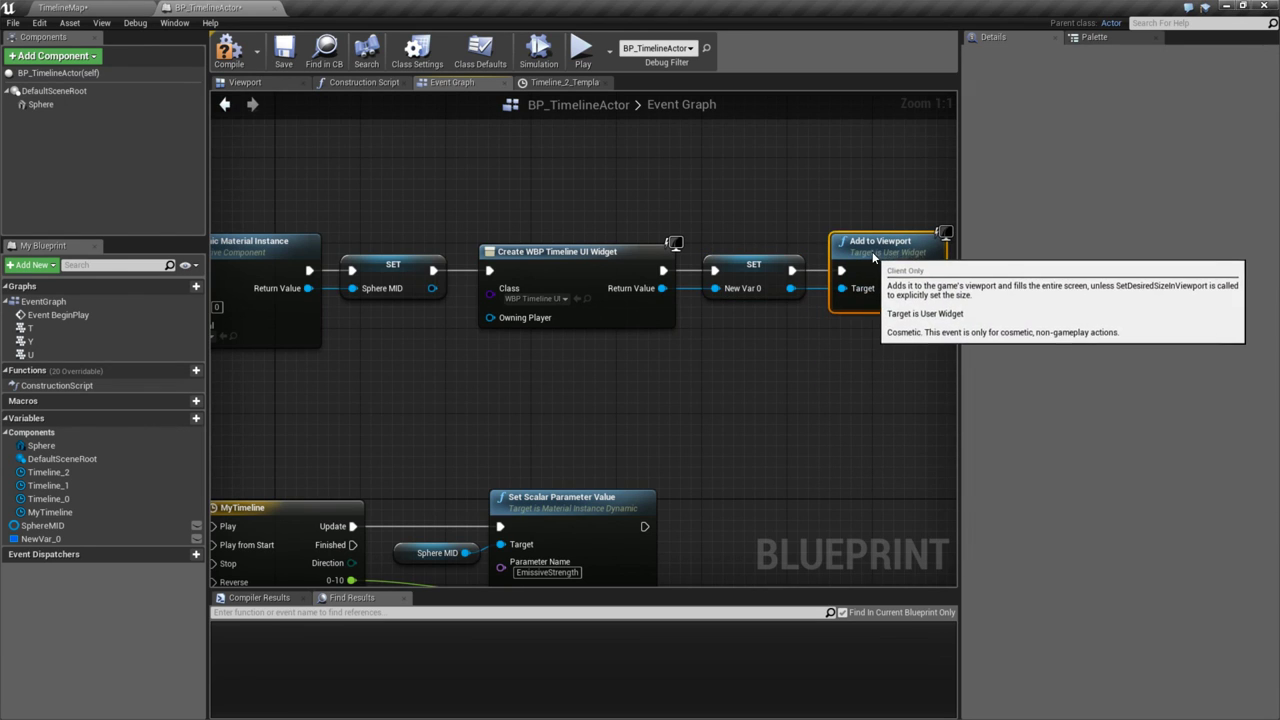
- Rename the new widget variable TimelineUIRef, and realign its SET node between the Create Widget and Add to Viewport nodes
left_click(753, 264)
double_click(44, 540)
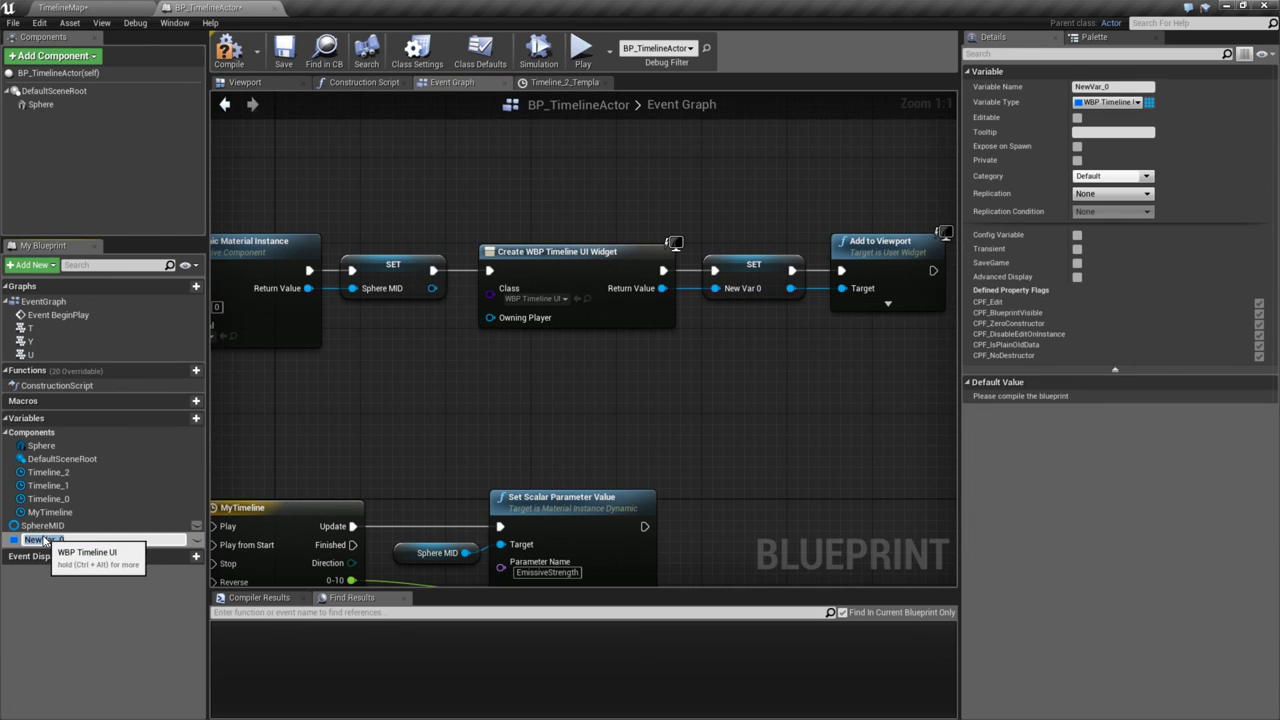
type("TimelineUIRef")
key("Return")
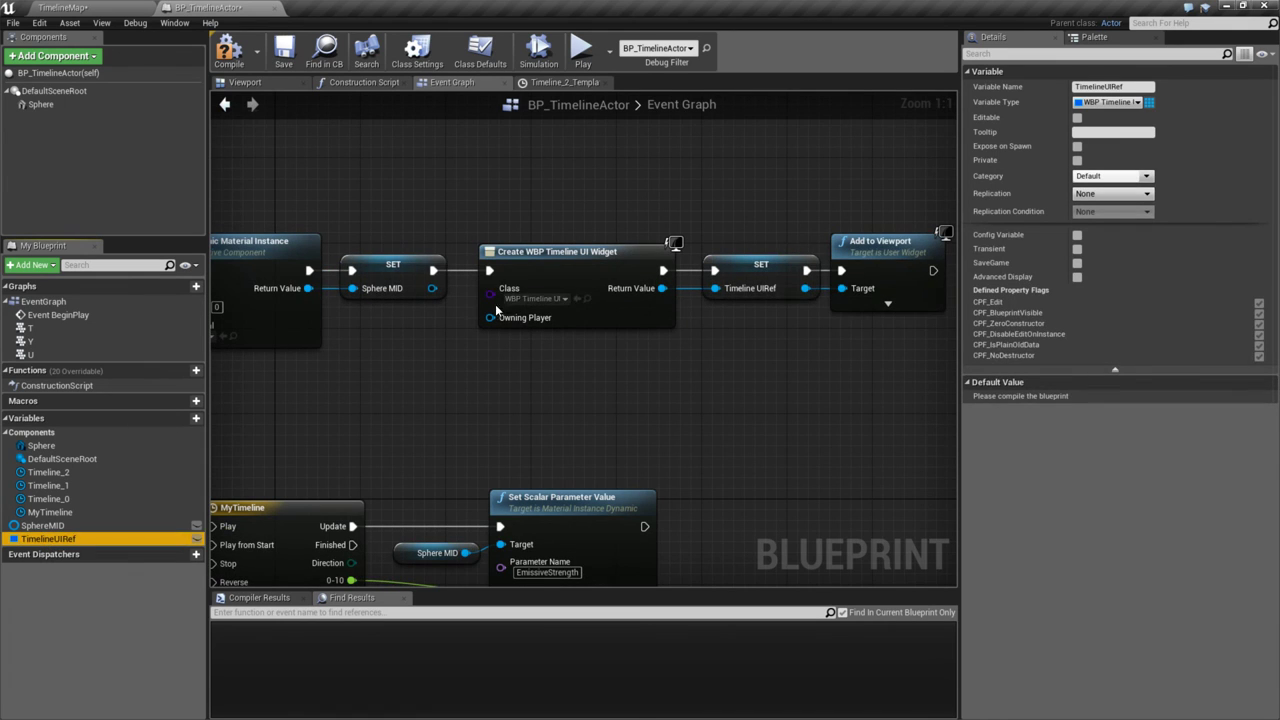
left_click(771, 280)
left_click_drag(771, 280, 771, 280)
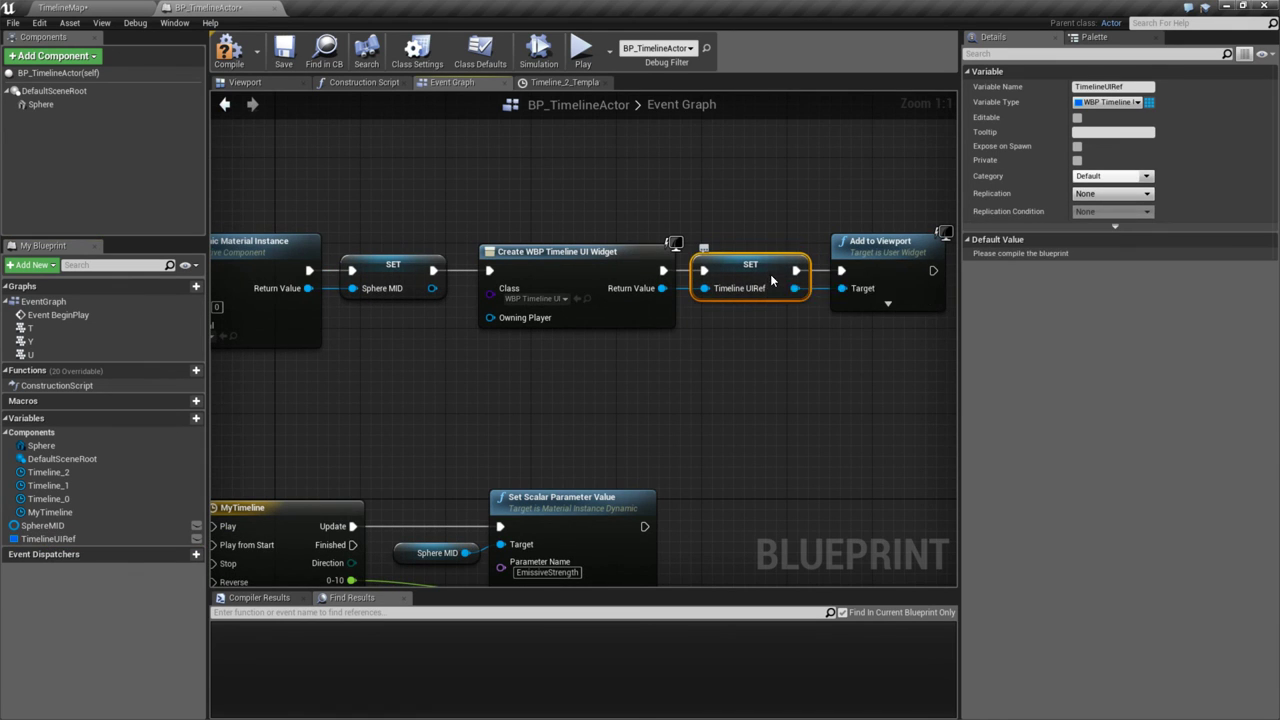
- Compile and save BP_TimelineActor, and briefly play-test the level to check the widget on screen
left_click(235, 65)
left_click(283, 50)
left_click(581, 50)
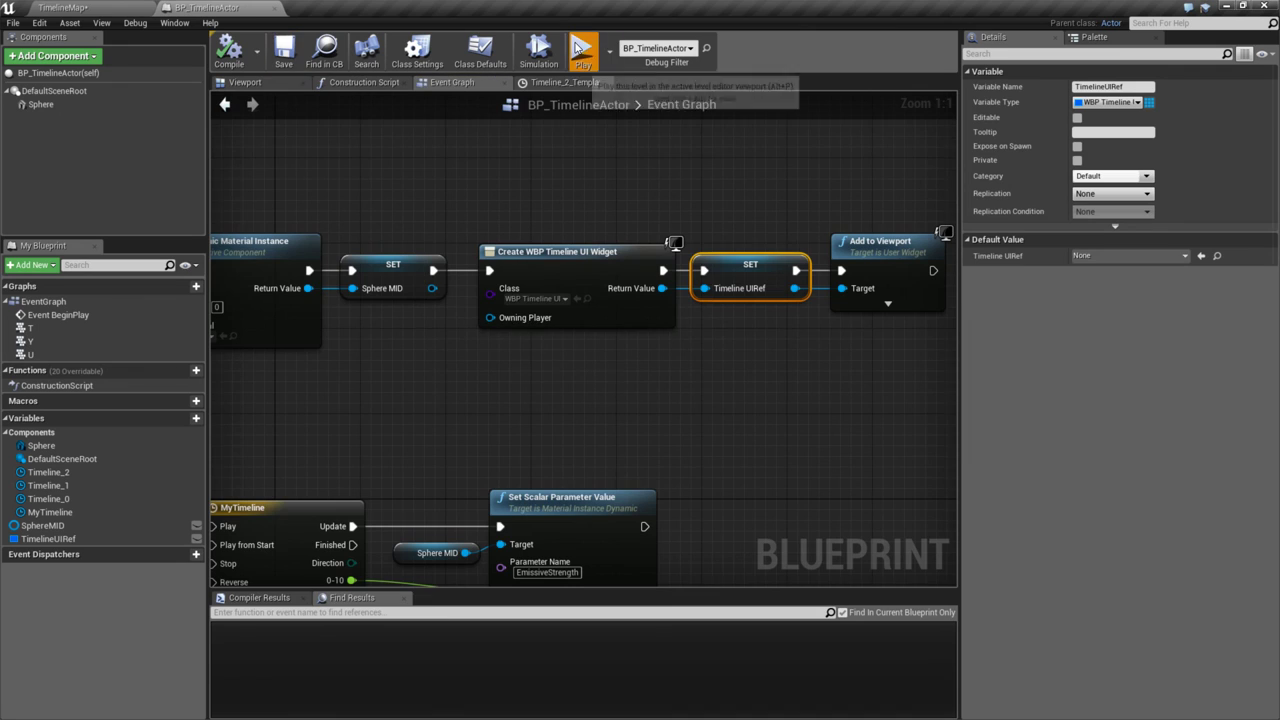
key("Escape")
- Place a TimelineUIRef getter below the Timeline_2 nodes and get PlayerLifeBar from it
right_click_drag(682, 410, 694, 309)
scroll(664, 296, "down", 5)
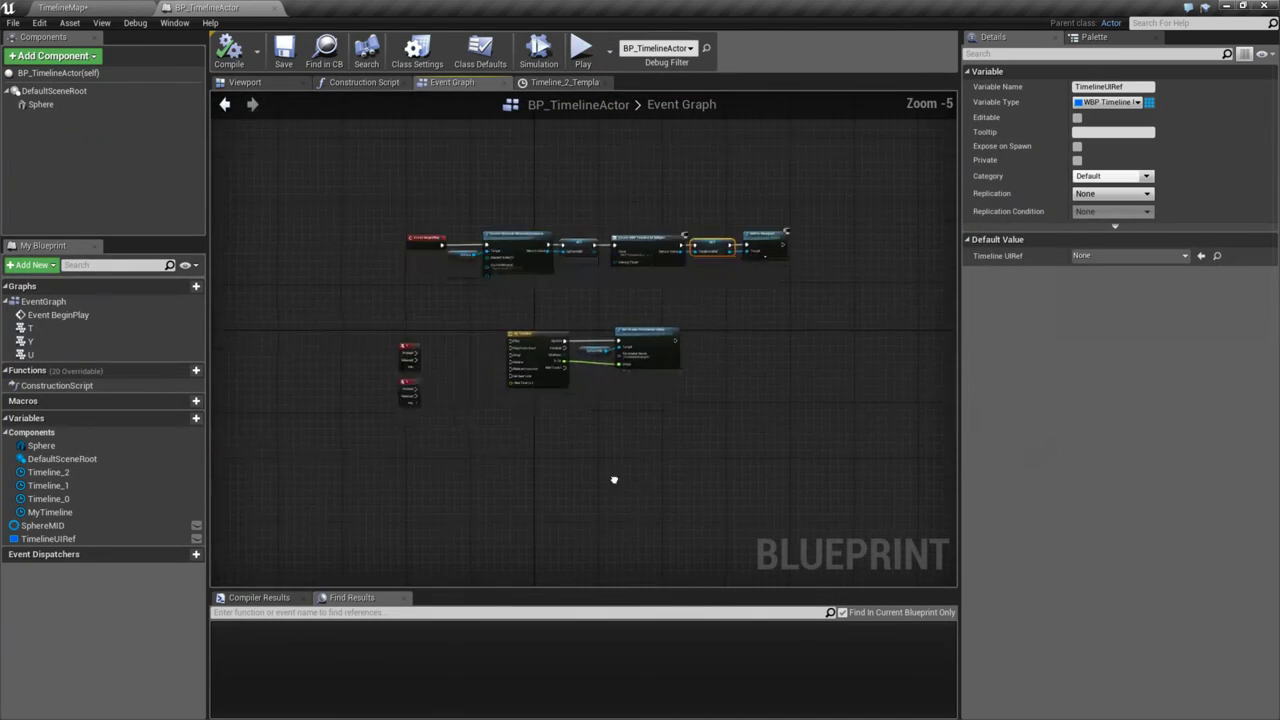
right_click_drag(611, 480, 615, 265)
right_click_drag(612, 480, 614, 280)
right_click_drag(596, 426, 609, 314)
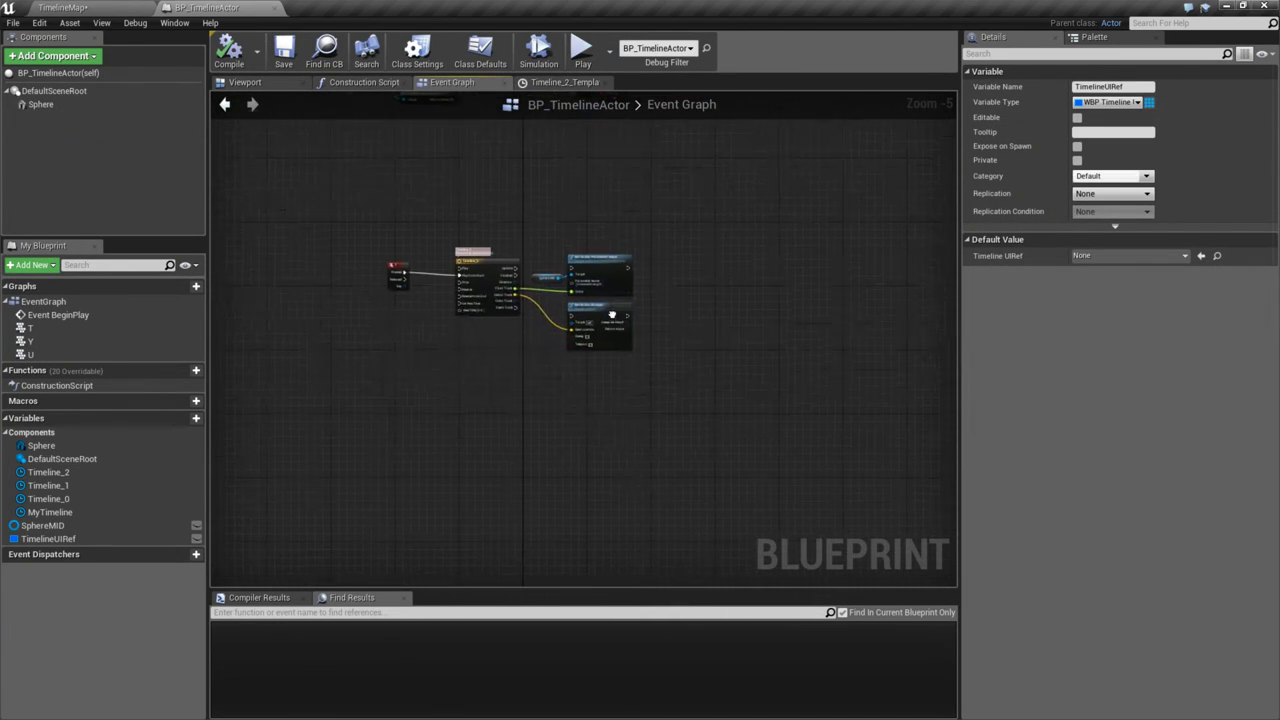
scroll(568, 354, "up", 5)
right_click_drag(568, 356, 570, 437)
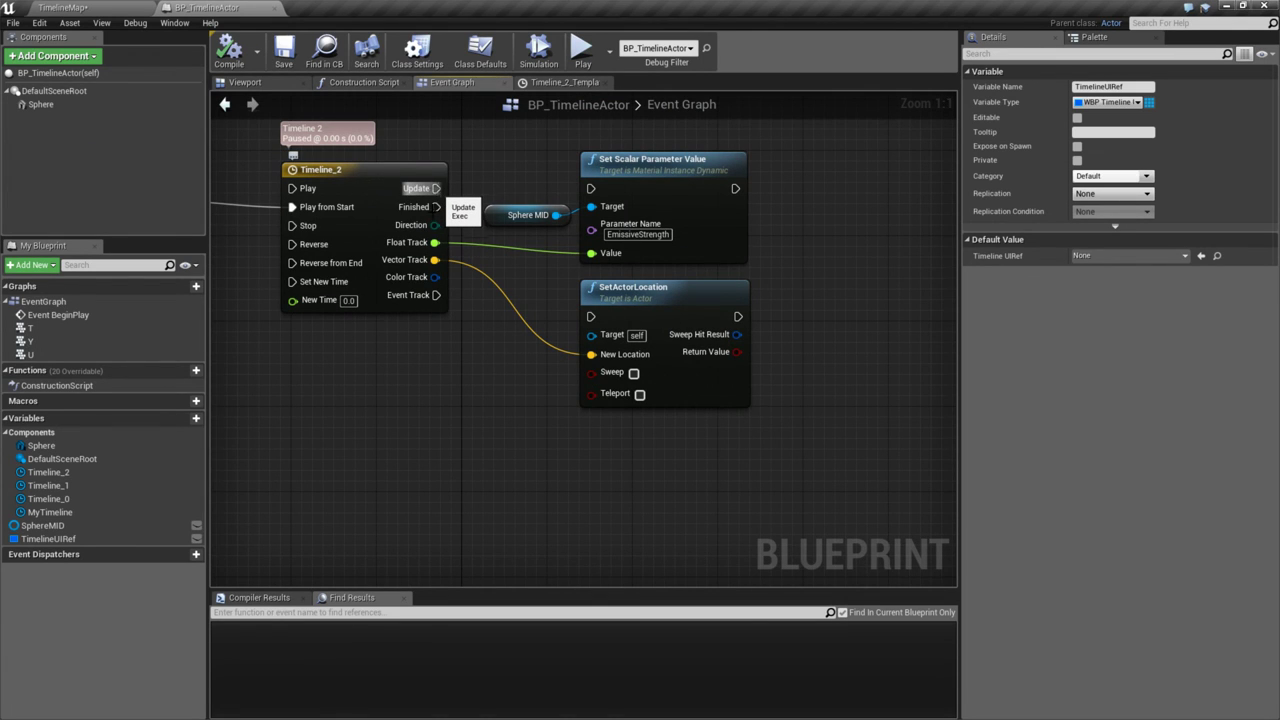
left_click_drag(48, 538, 575, 515)
left_click(509, 541)
type("get life")
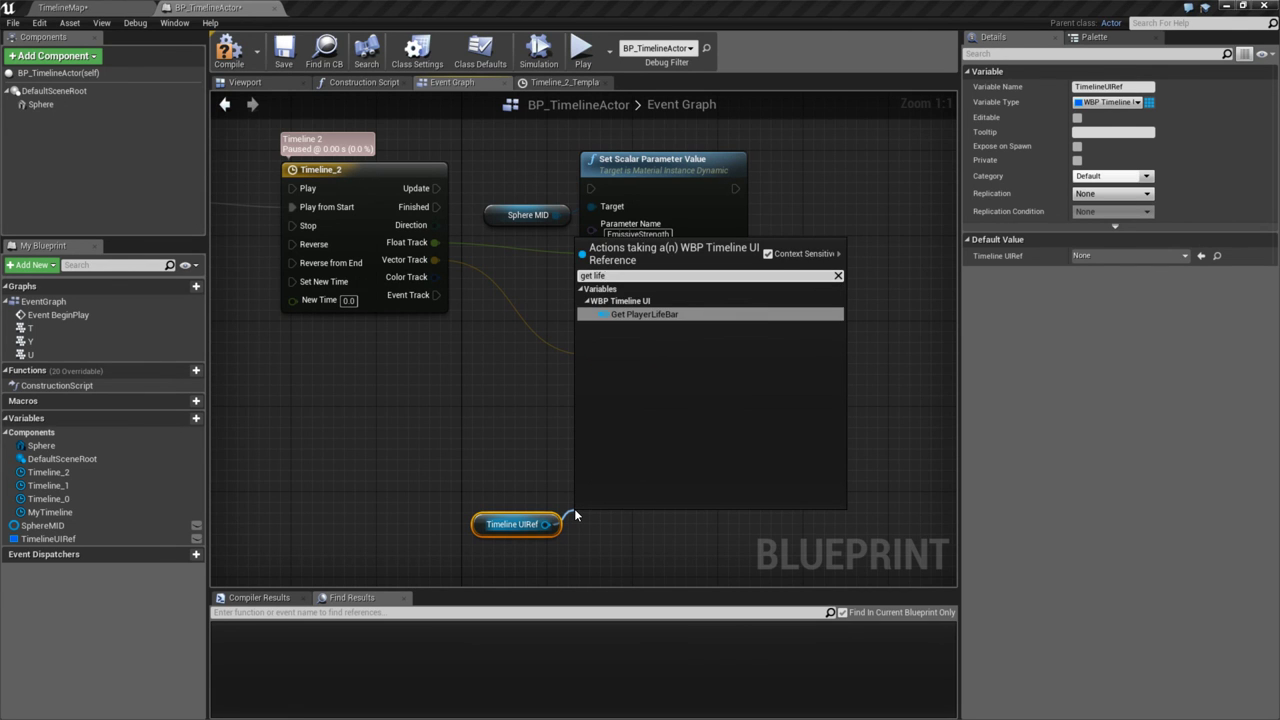
key("Return")
- Add a Set Fill Color and Opacity node targeting the Player Life Bar
left_click_drag(697, 524, 724, 490)
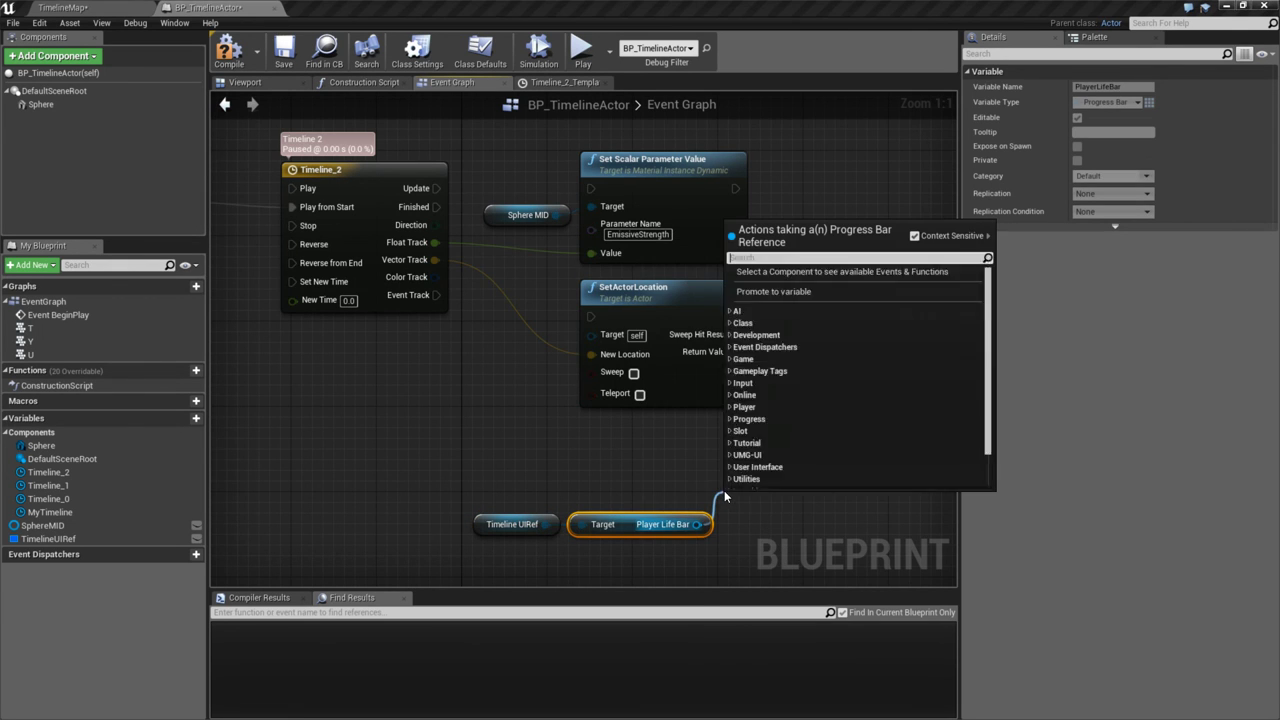
type("set col")
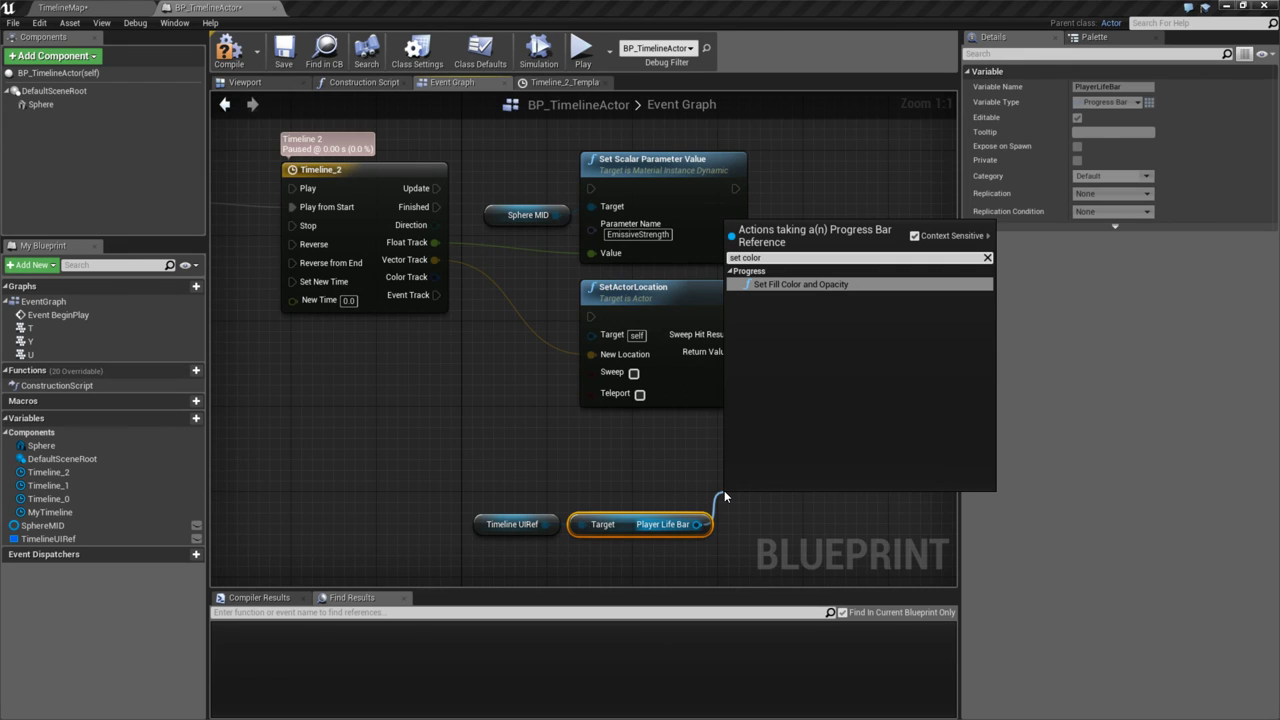
type("or")
key("Return")
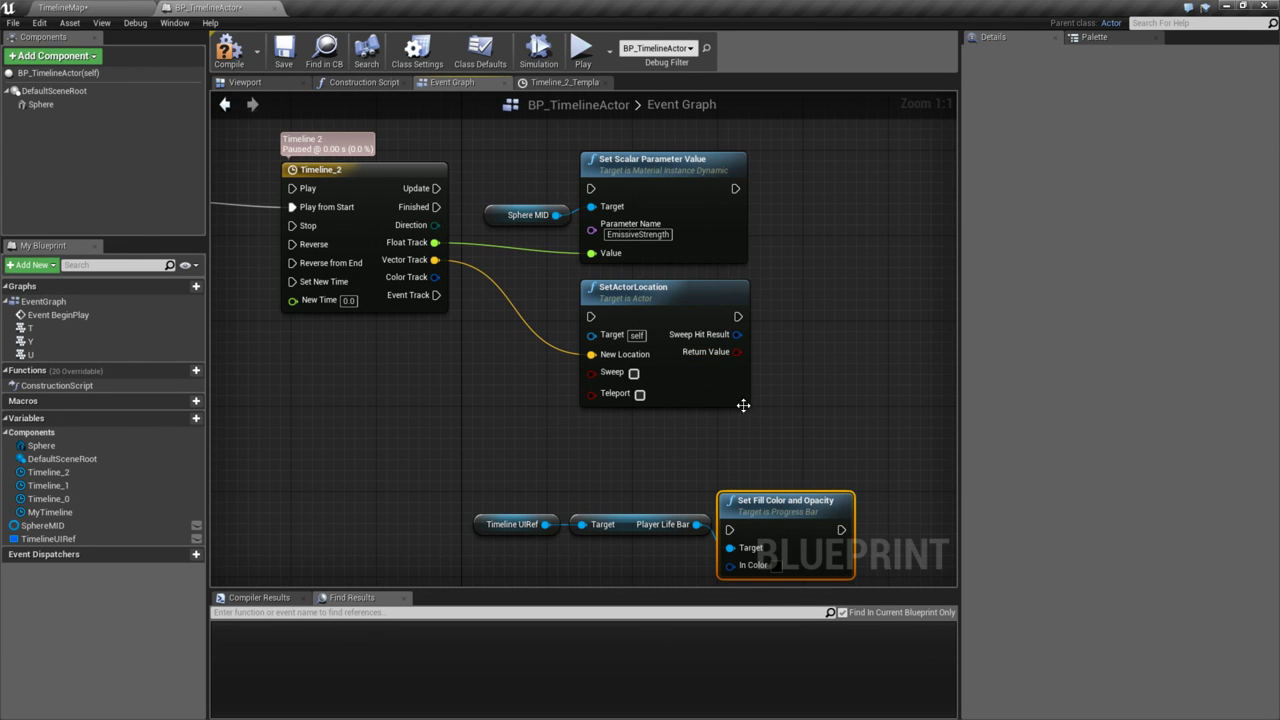
- Connect Timeline_2's Update and Color Track outputs to the Set Fill Color and Opacity node's execution and In Color inputs, and tidy the nodes
left_click_drag(436, 188, 729, 499)
right_click_drag(453, 455, 489, 426)
left_click_drag(489, 426, 829, 578)
right_click_drag(829, 578, 809, 525)
left_click_drag(812, 527, 548, 396)
left_click_drag(809, 377, 672, 347)
left_click(502, 322)
right_click_drag(502, 322, 558, 361)
left_click_drag(509, 211, 692, 441)
right_click_drag(366, 261, 416, 335)
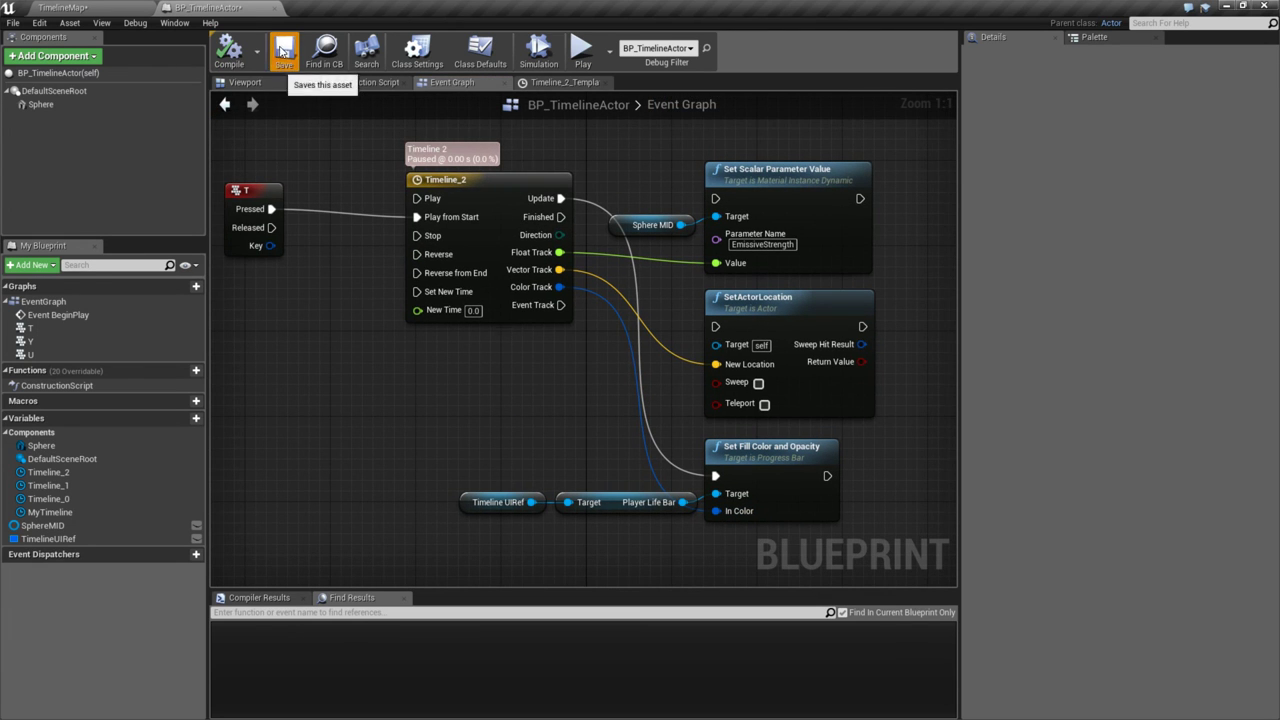
- Save and play-test the compiled blueprint, and open the Timeline_2 timeline for editing
left_click(583, 50)
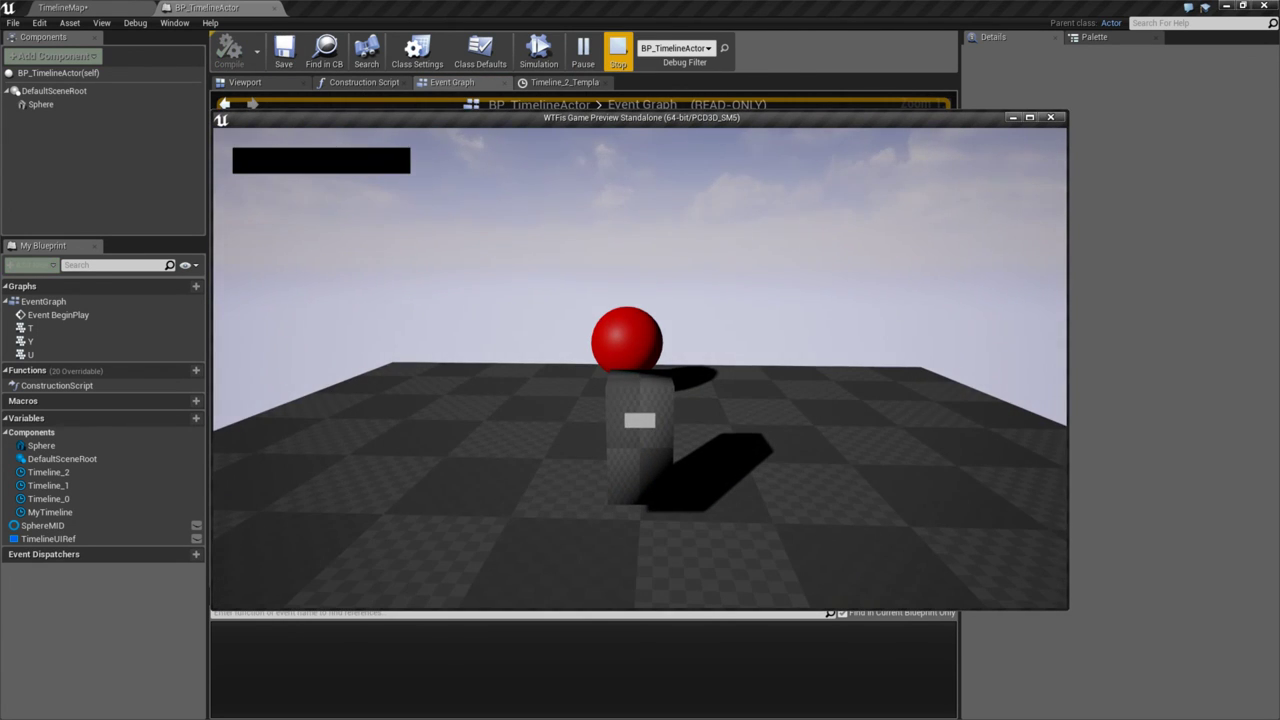
key("Escape")
left_click(480, 192)
double_click(480, 192)
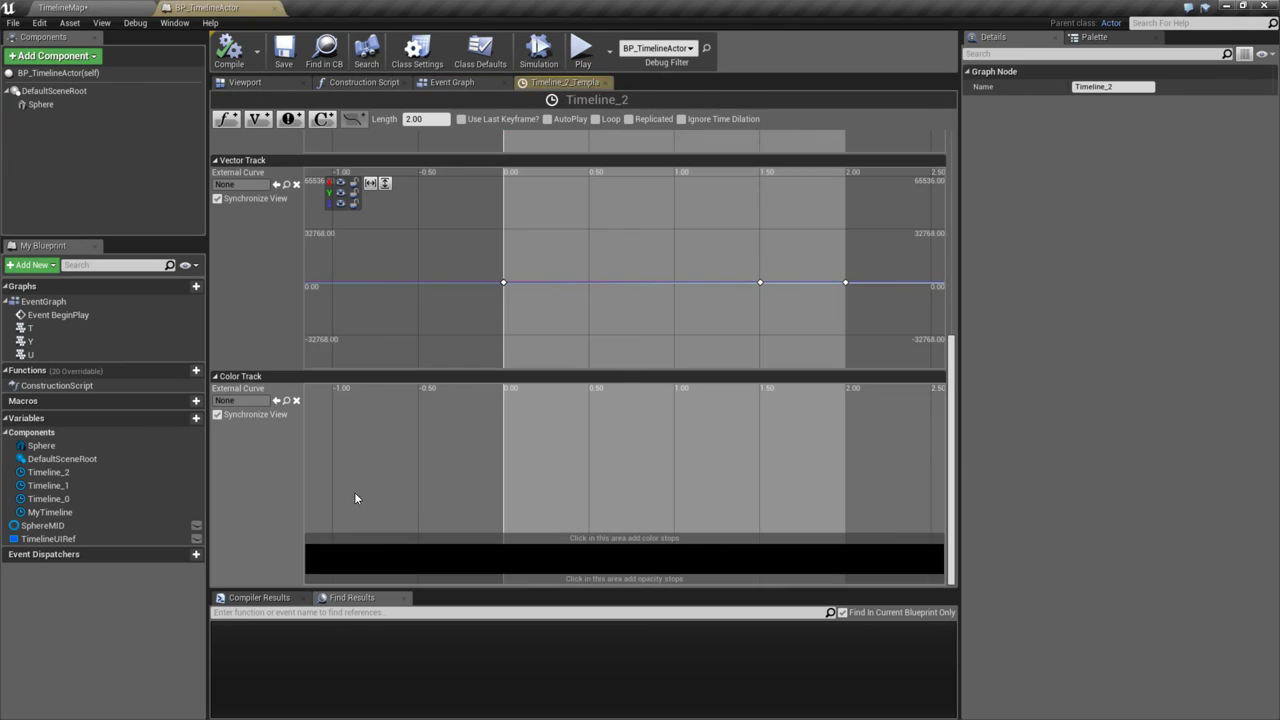
- Add a key to all curves of the Color Track near time 0
mouse_move(415, 480)
right_mouse_down()
mouse_move(449, 427)
mouse_move(406, 463)
right_mouse_up()
scroll(406, 464, "down", 3)
right_click_drag(515, 467, 499, 429)
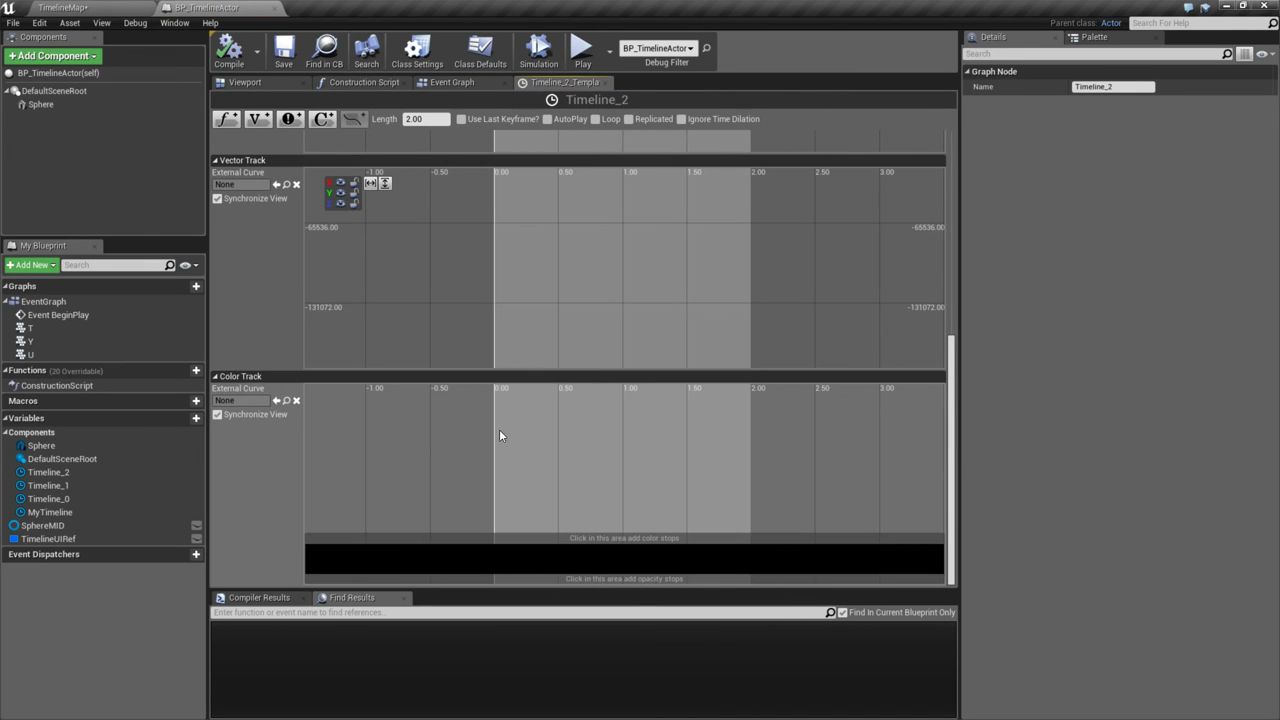
right_click(497, 505)
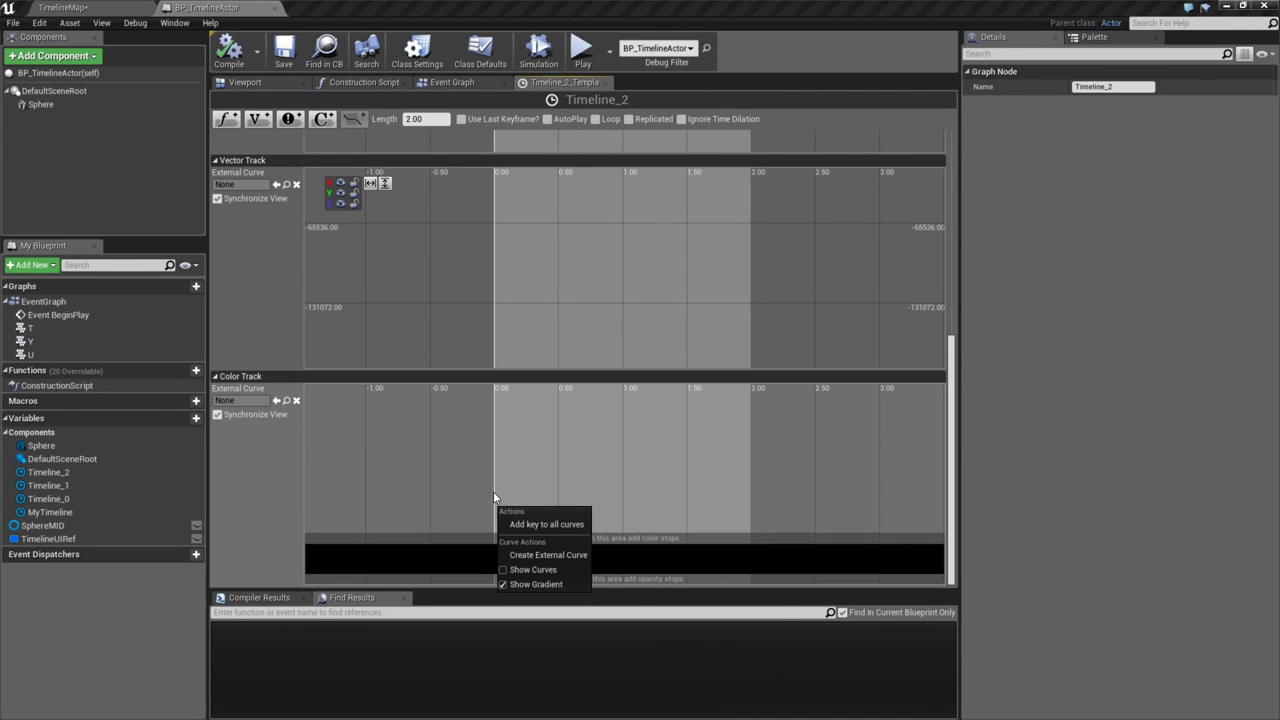
left_click(489, 493)
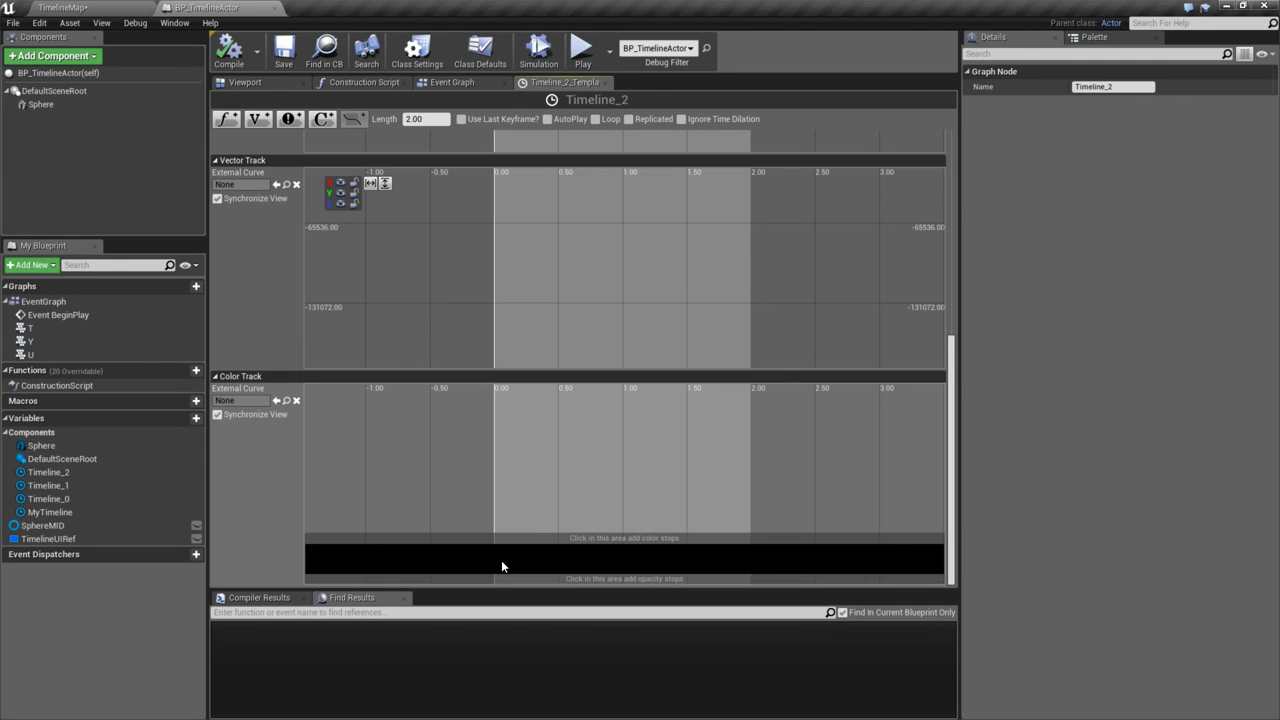
right_click(501, 566)
left_click(520, 575)
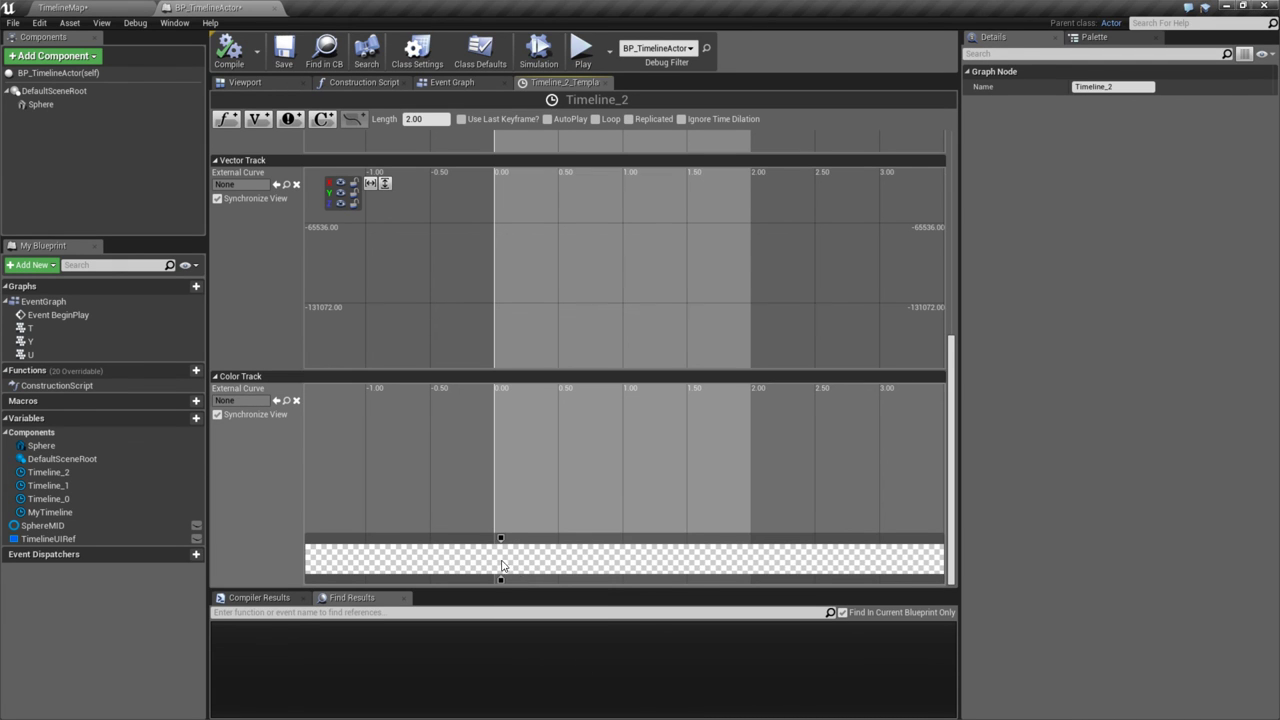
- Move the Color Track's color stop to the start of the timeline, and set its opacity stop to 1
left_click_drag(501, 539, 495, 541)
double_click(502, 580)
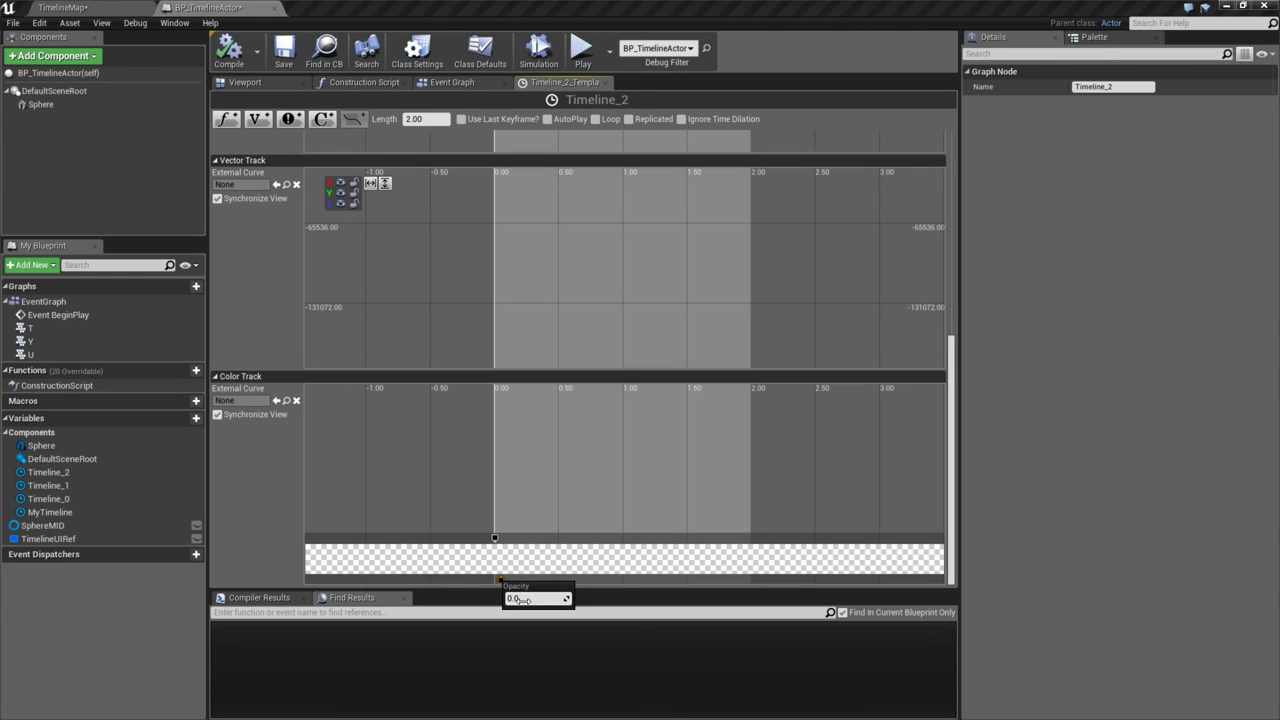
type("1")
key("Return")
- Set the first color stop to pure green with a G value of 1
double_click(495, 538)
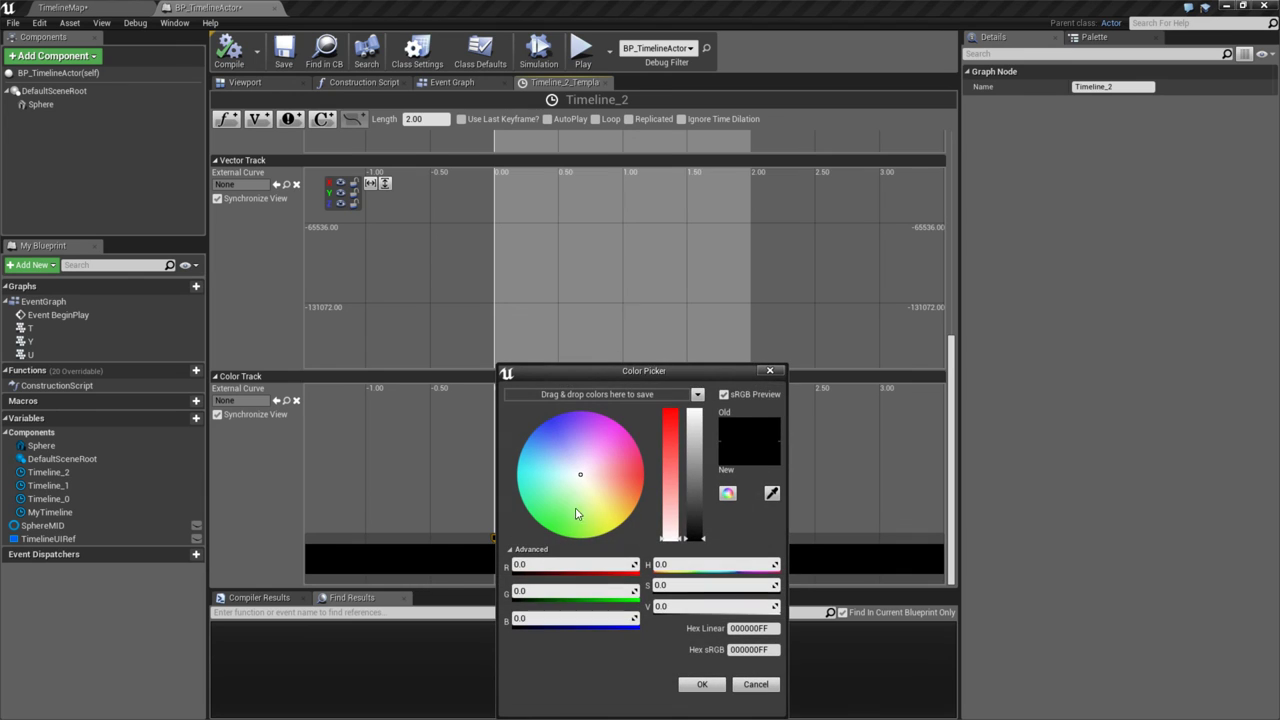
left_click(549, 592)
type("1")
key("Tab")
left_click(700, 684)
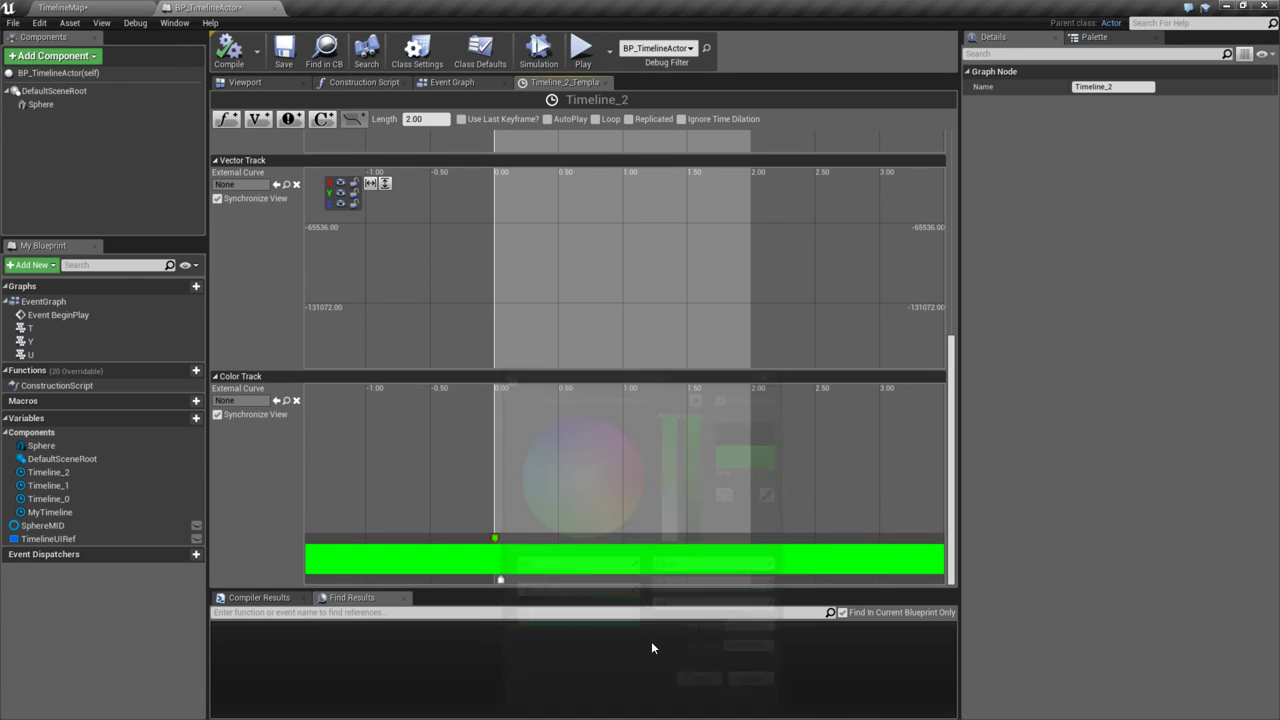
- Set the time of both the green color stop and its opacity stop to exactly 0
right_click(446, 537)
left_click(487, 585)
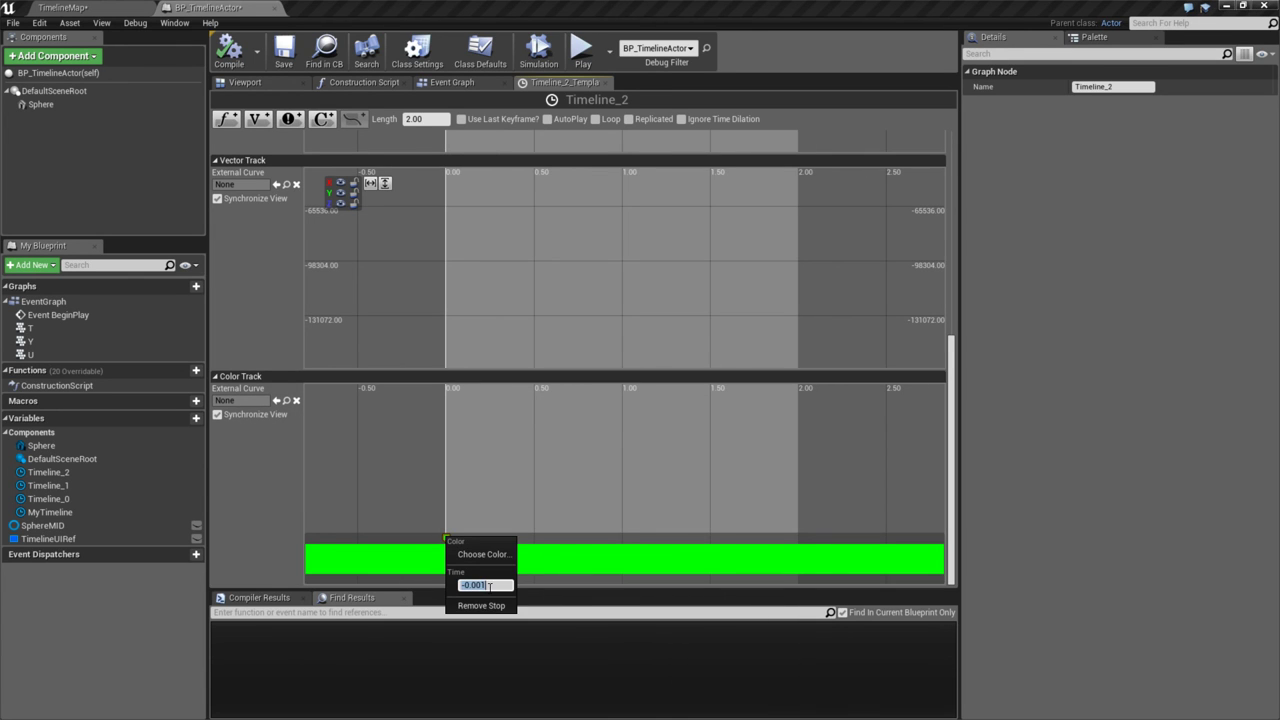
type("0")
key("Return")
right_click(466, 581)
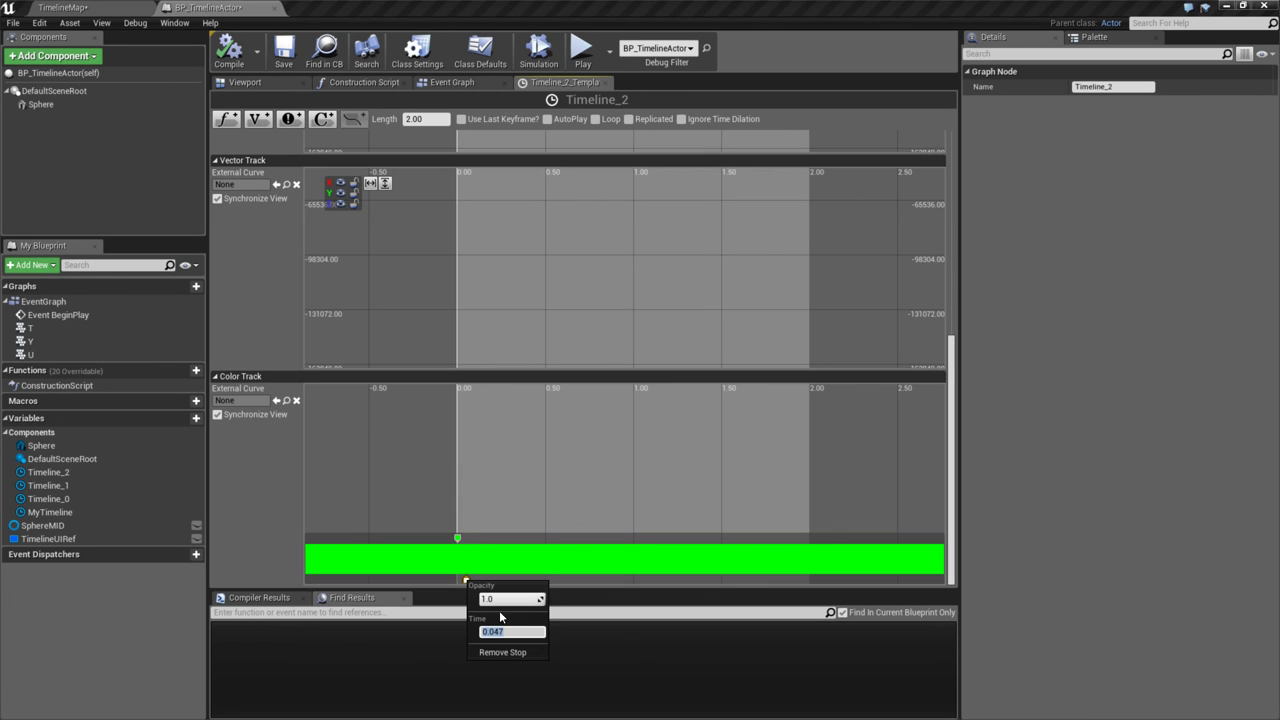
type("0")
key("Return")
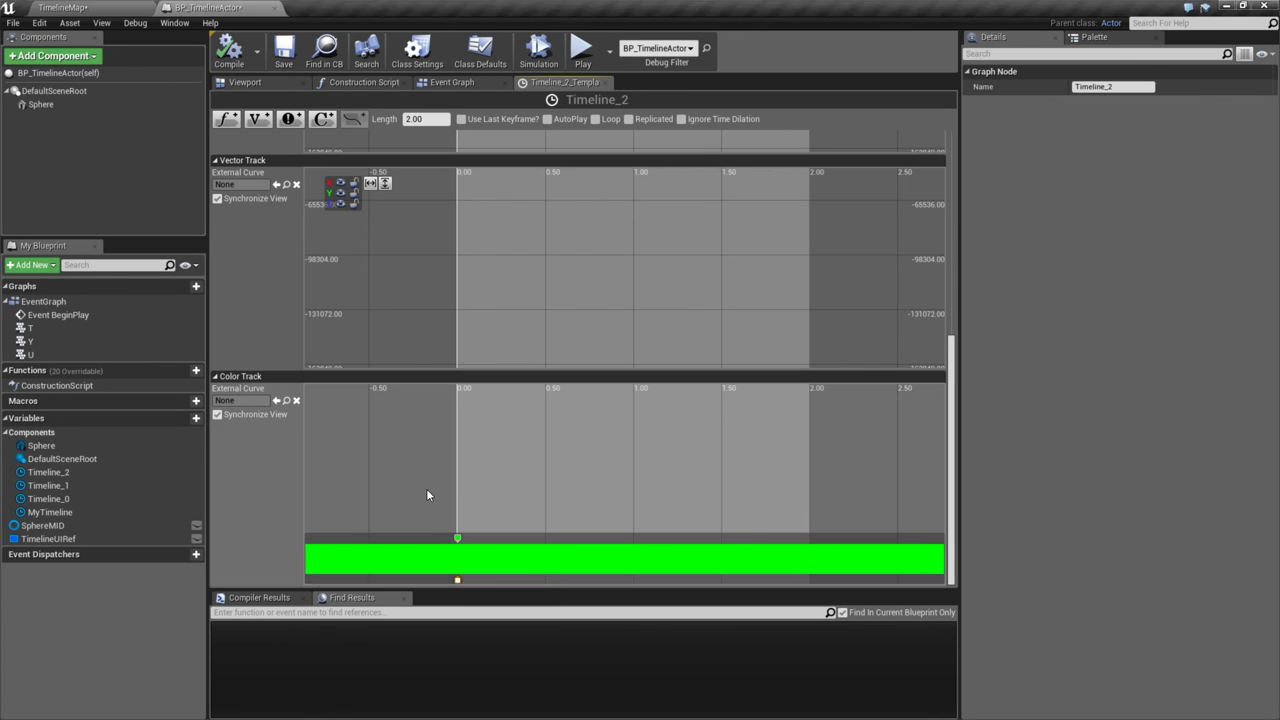
- Add a second key to all curves of the Color Track at about 2.00 seconds
right_click(426, 489)
right_click_drag(822, 517, 800, 499)
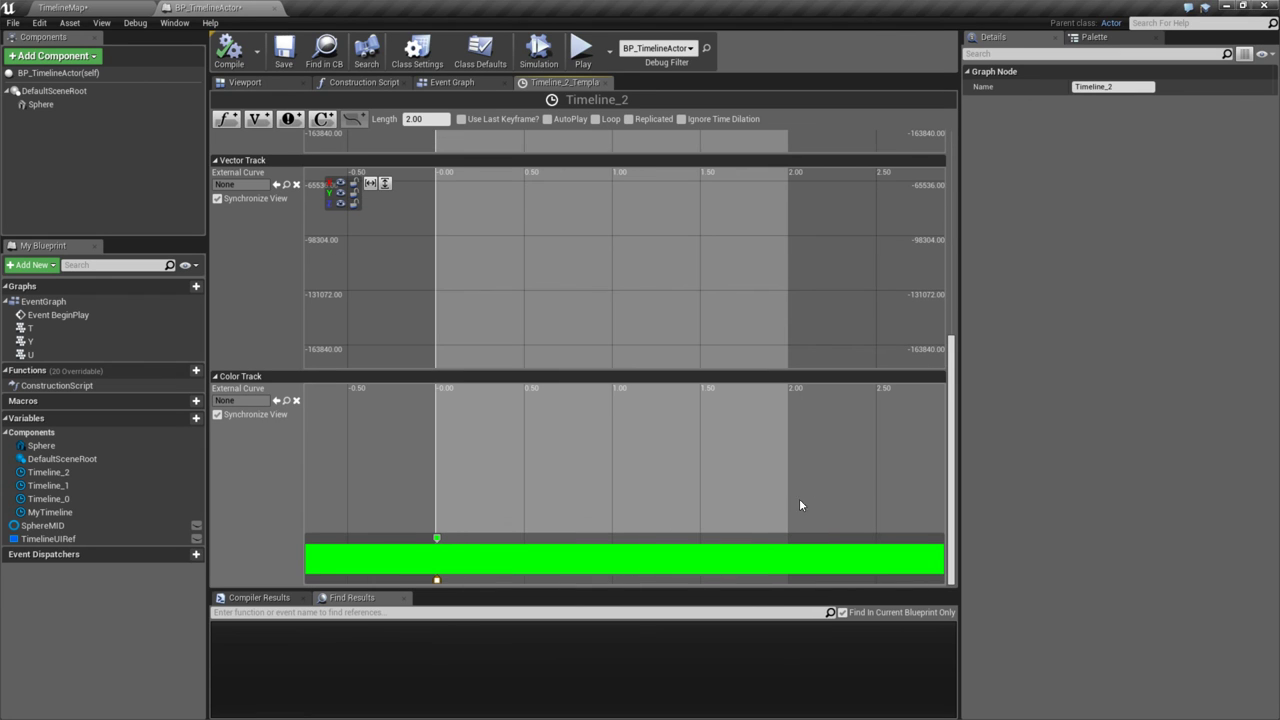
right_click(789, 551)
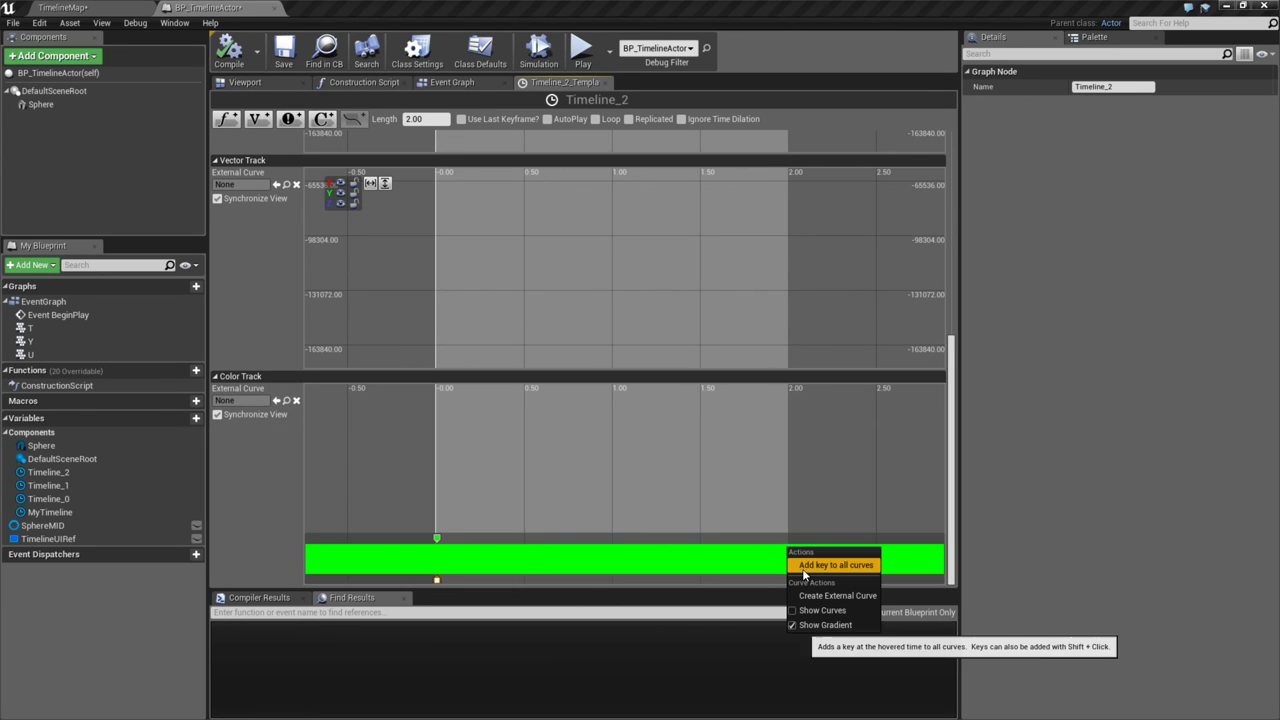
left_click(803, 566)
- Set the second color stop to pure red, with R 1, G 0 and B 0
double_click(786, 540)
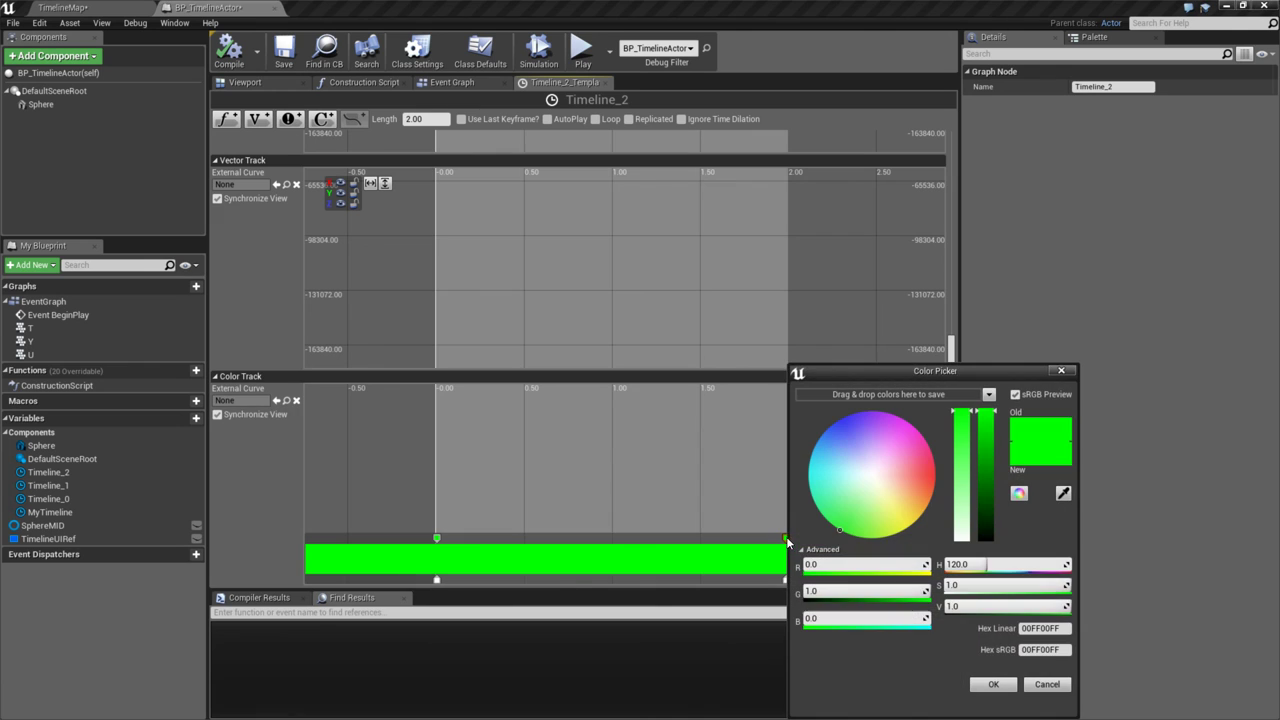
left_click_drag(891, 491, 940, 473)
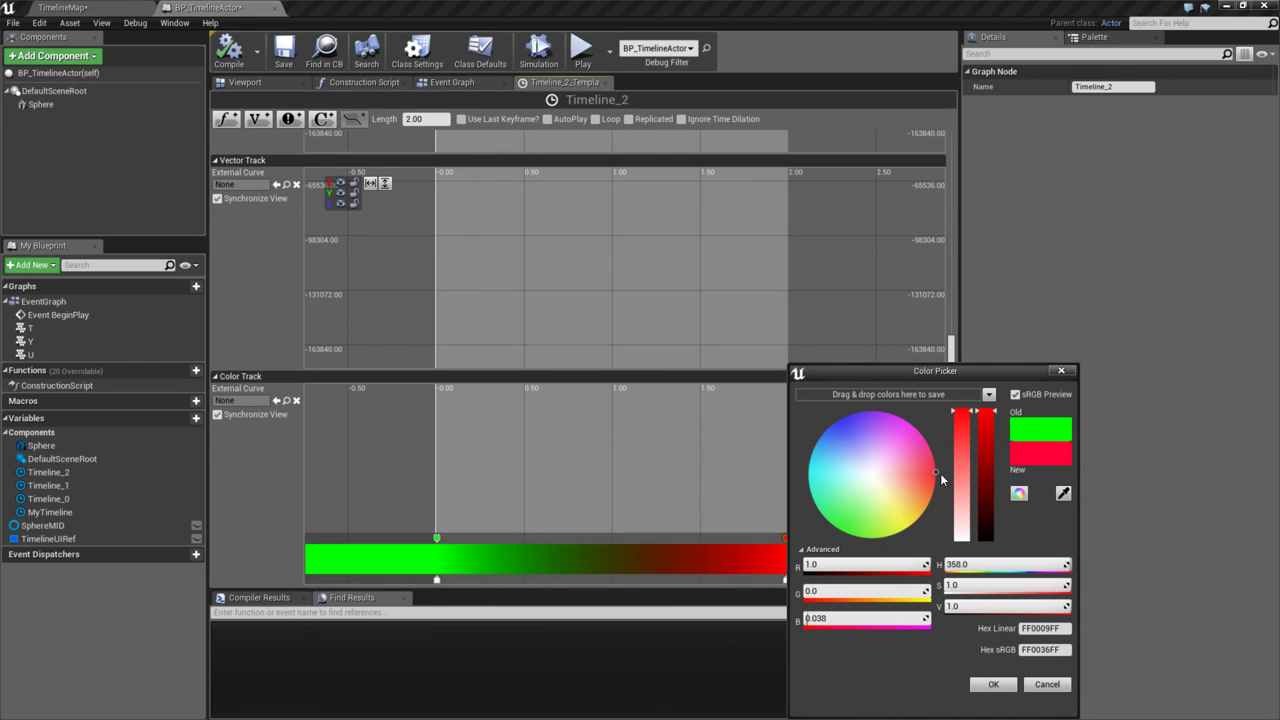
left_click(993, 684)
- Set the end opacity stop's time to 2 and its opacity to 0.5
right_click(786, 580)
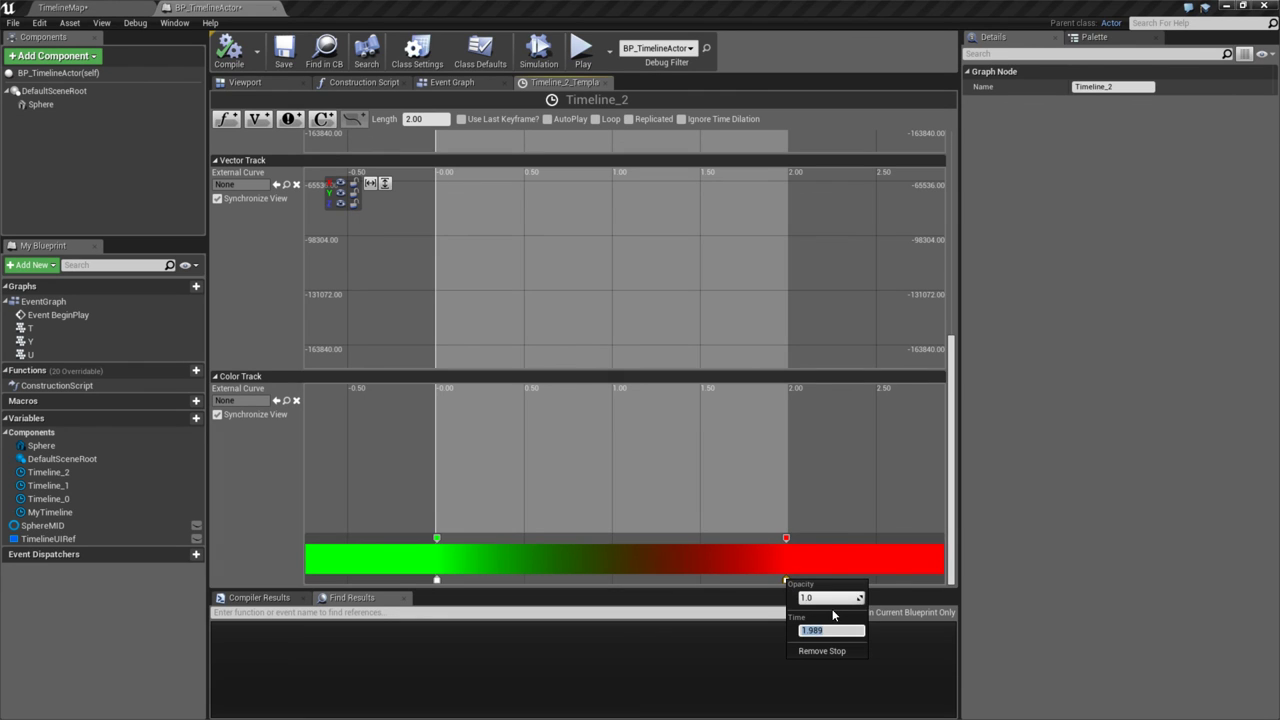
type("2")
left_click(832, 598)
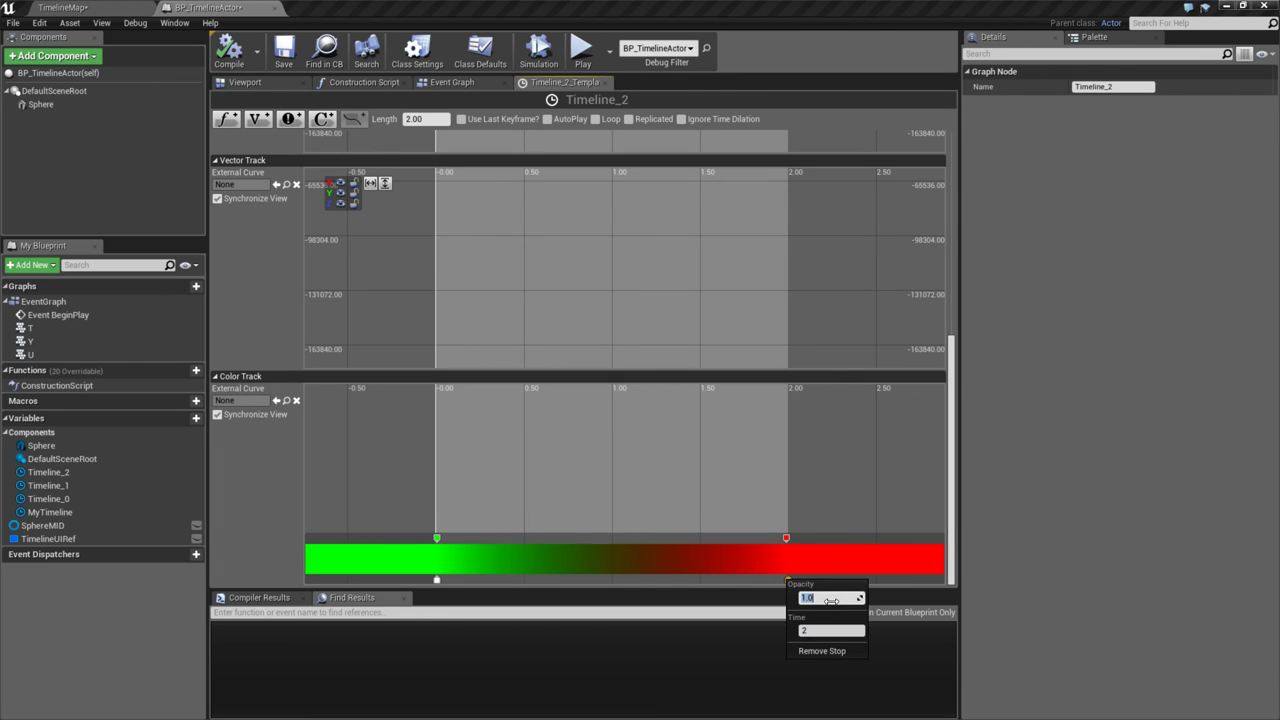
type(".5")
key("Return")
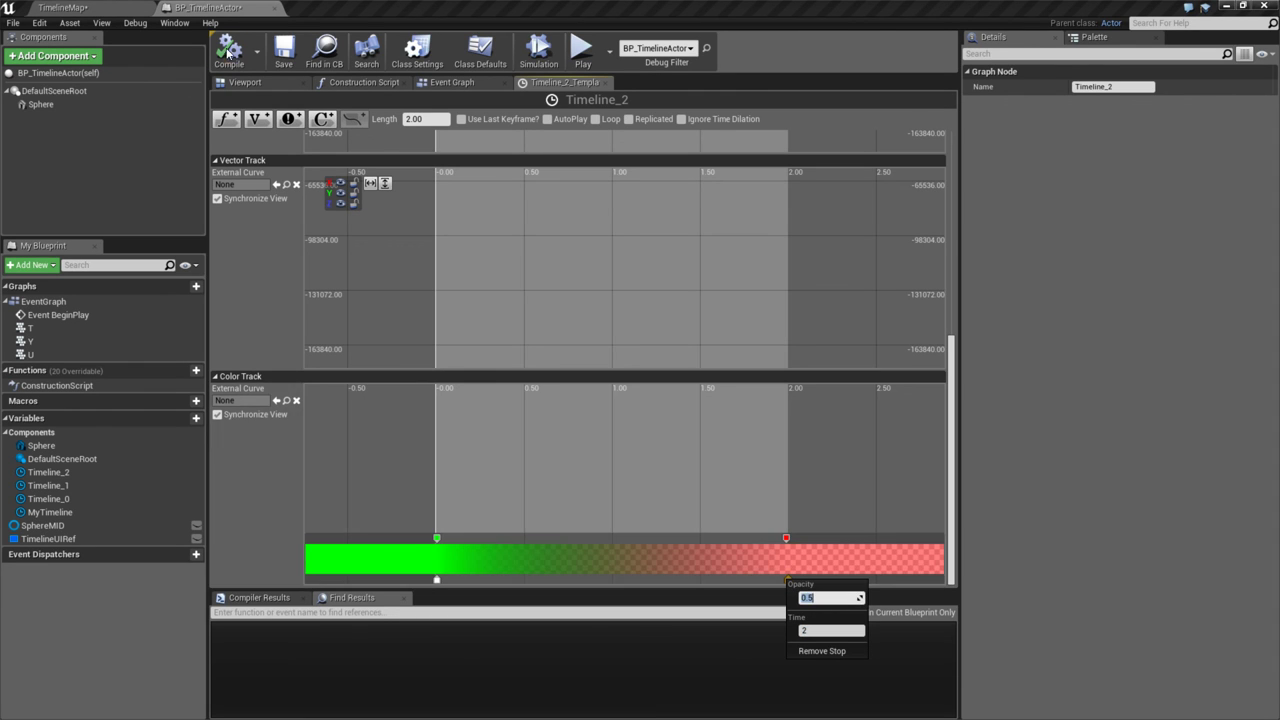
- Compile and save BP_TimelineActor, and play the TimelineMap level to test the life bar's color change
left_click(228, 52)
left_click(284, 52)
left_click(62, 7)
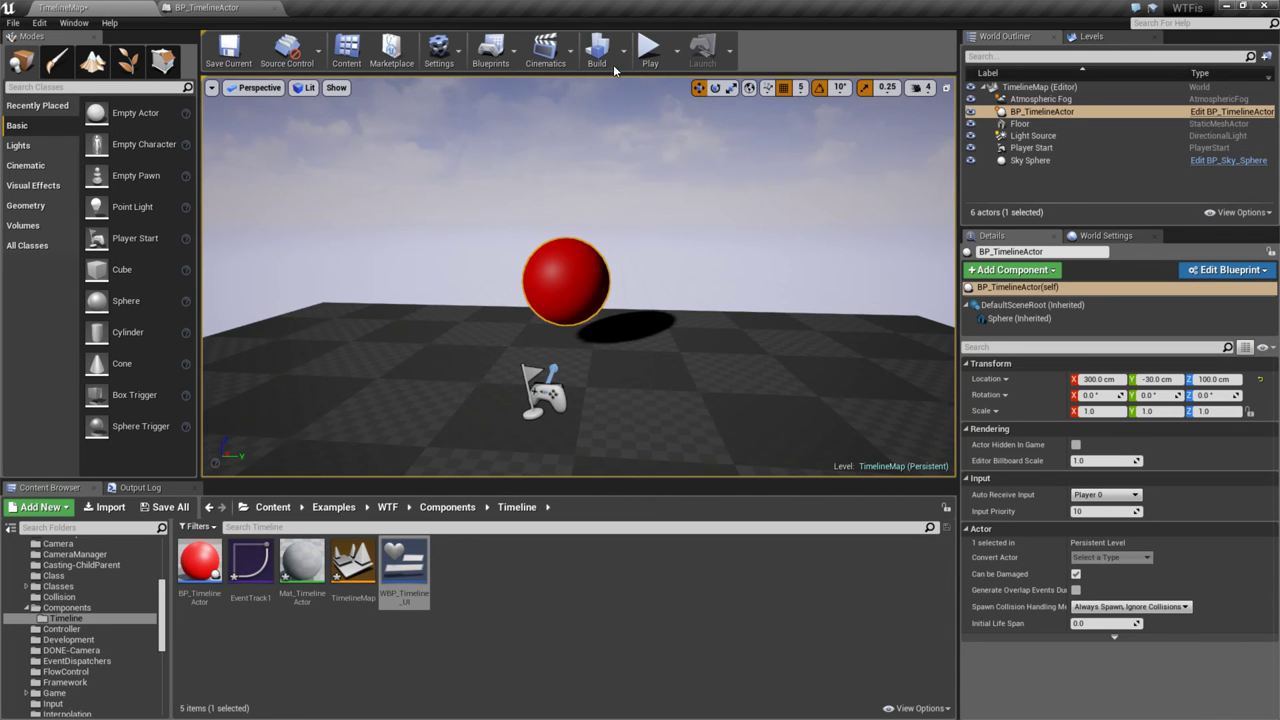
left_click(651, 48)
left_click(734, 264)
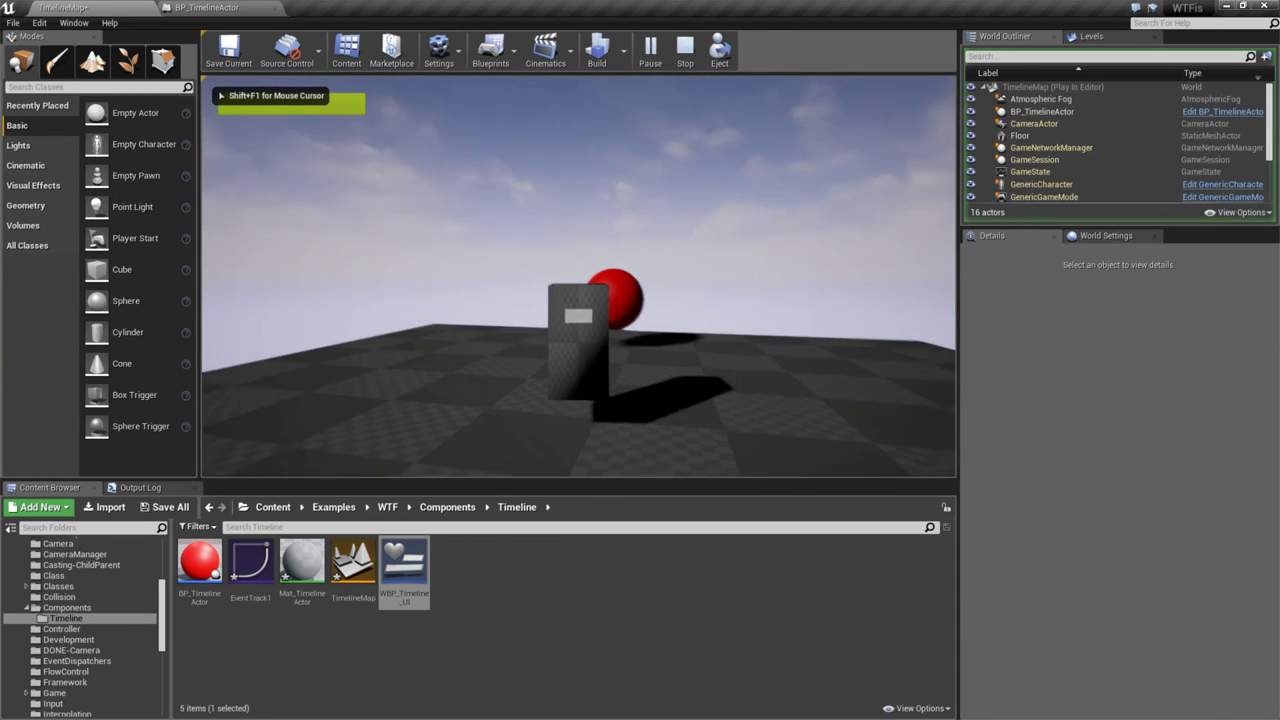
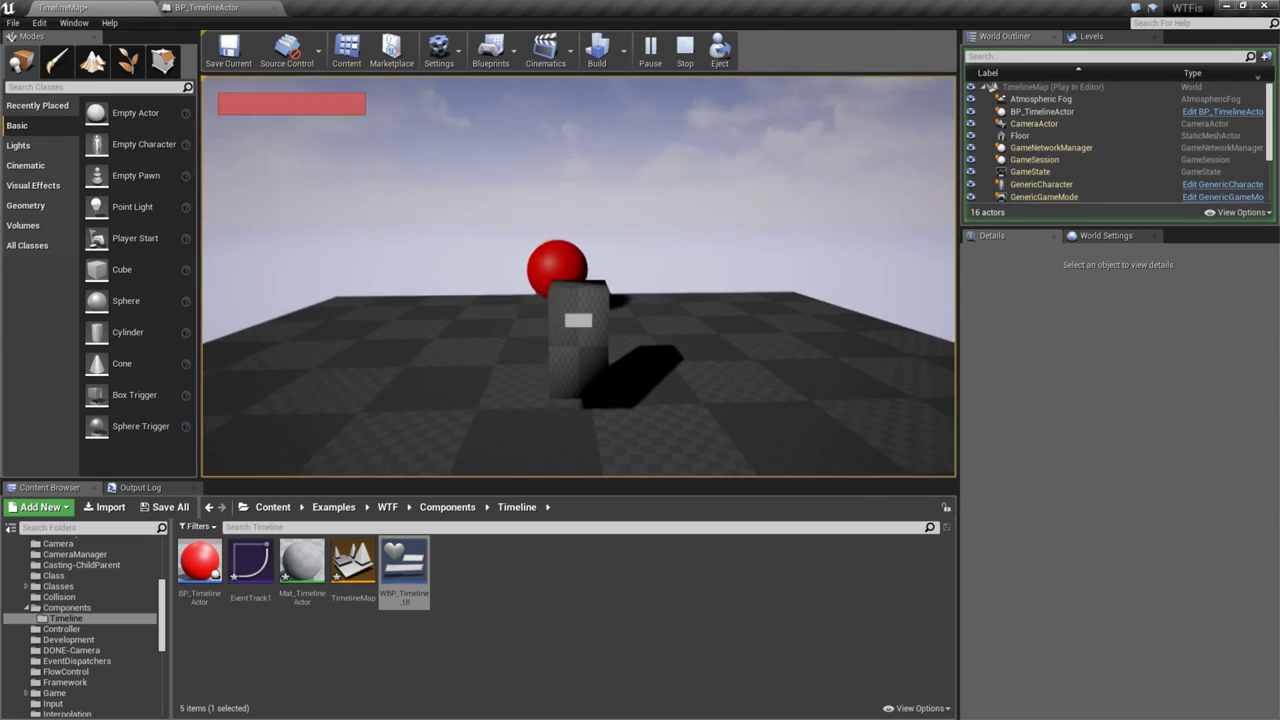
- Stop the play session and open the WBP_Timeline_UI widget for editing
key("Escape")
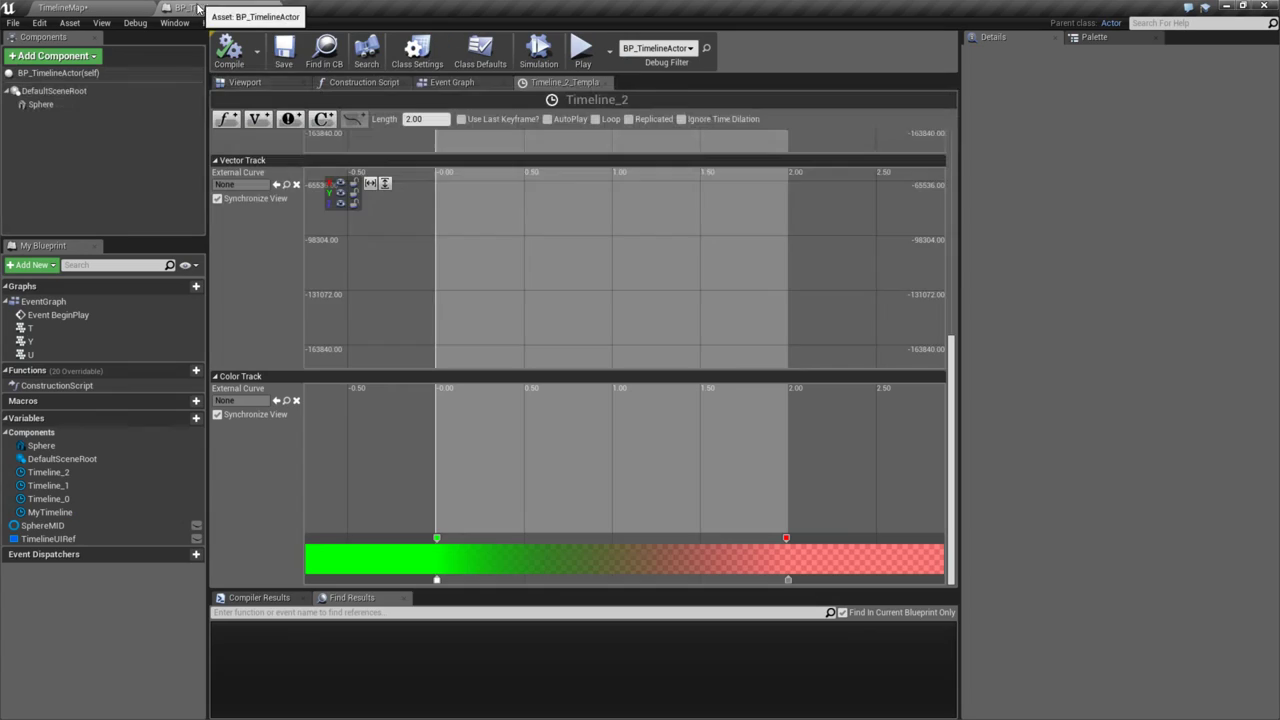
left_click(206, 7)
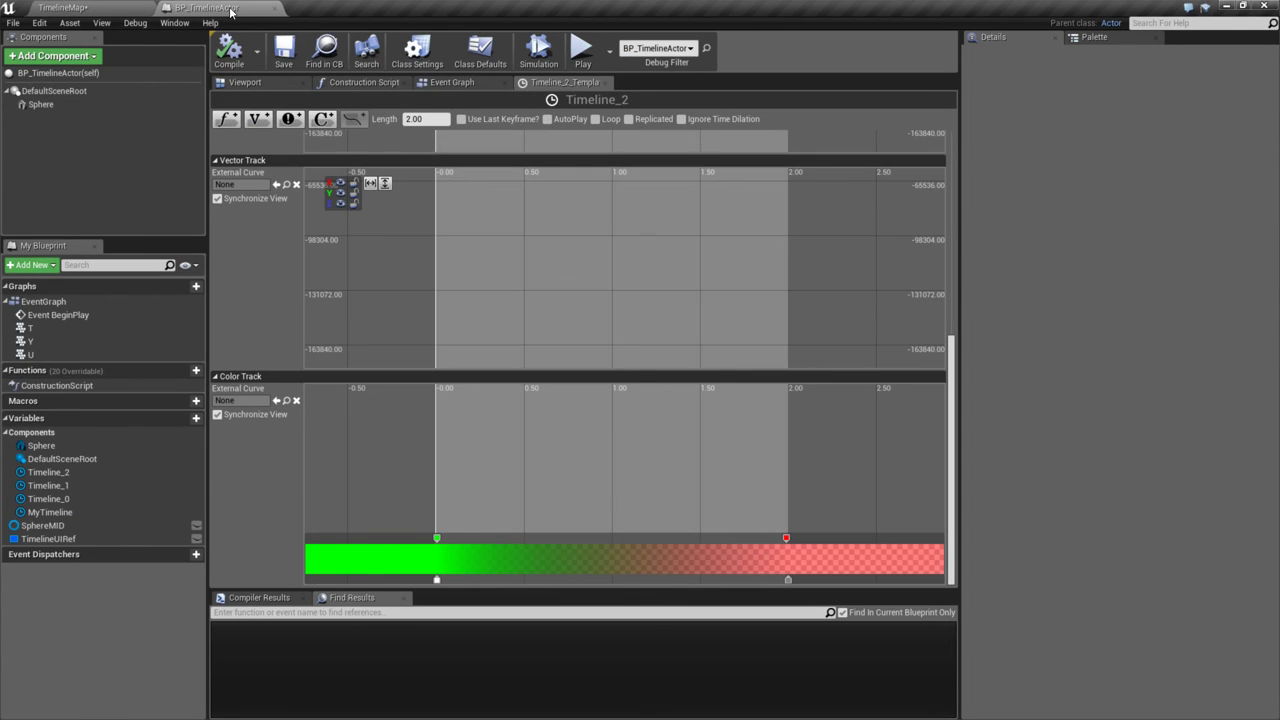
left_click(90, 8)
double_click(402, 552)
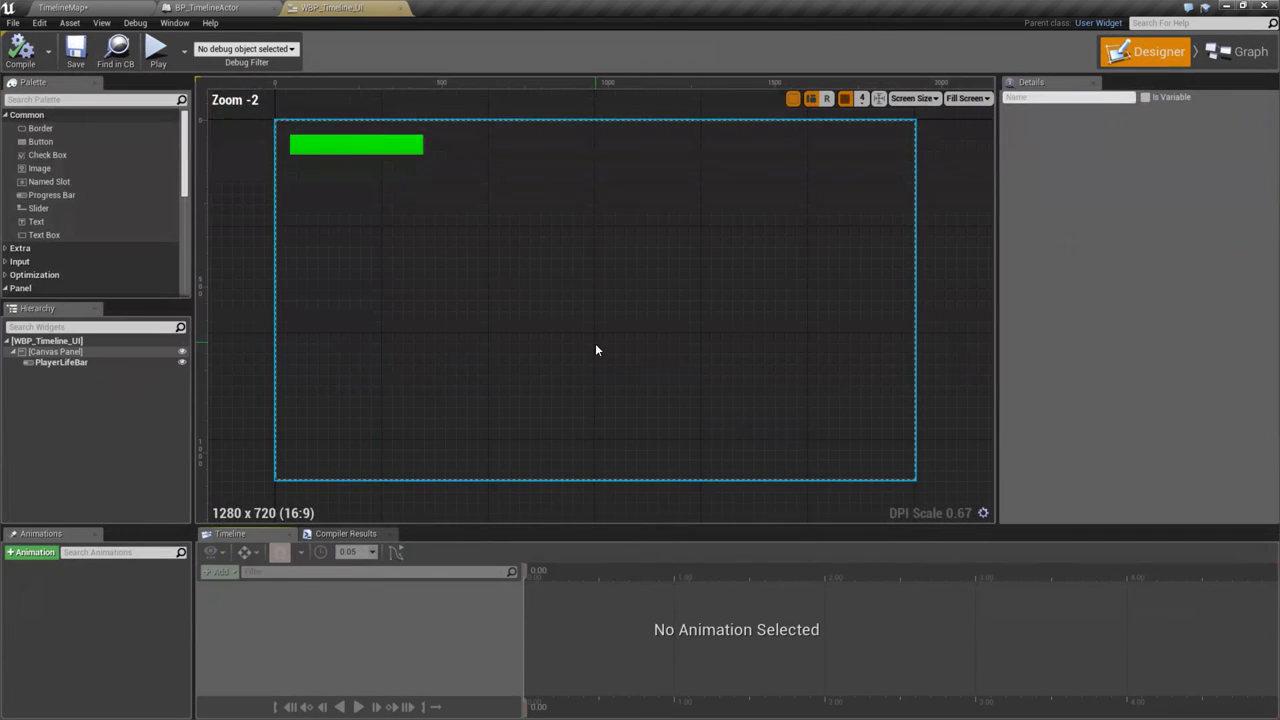
- Stretch PlayerLifeBar across the canvas to about 1817 wide and set its Size Y to 5
left_click(354, 147)
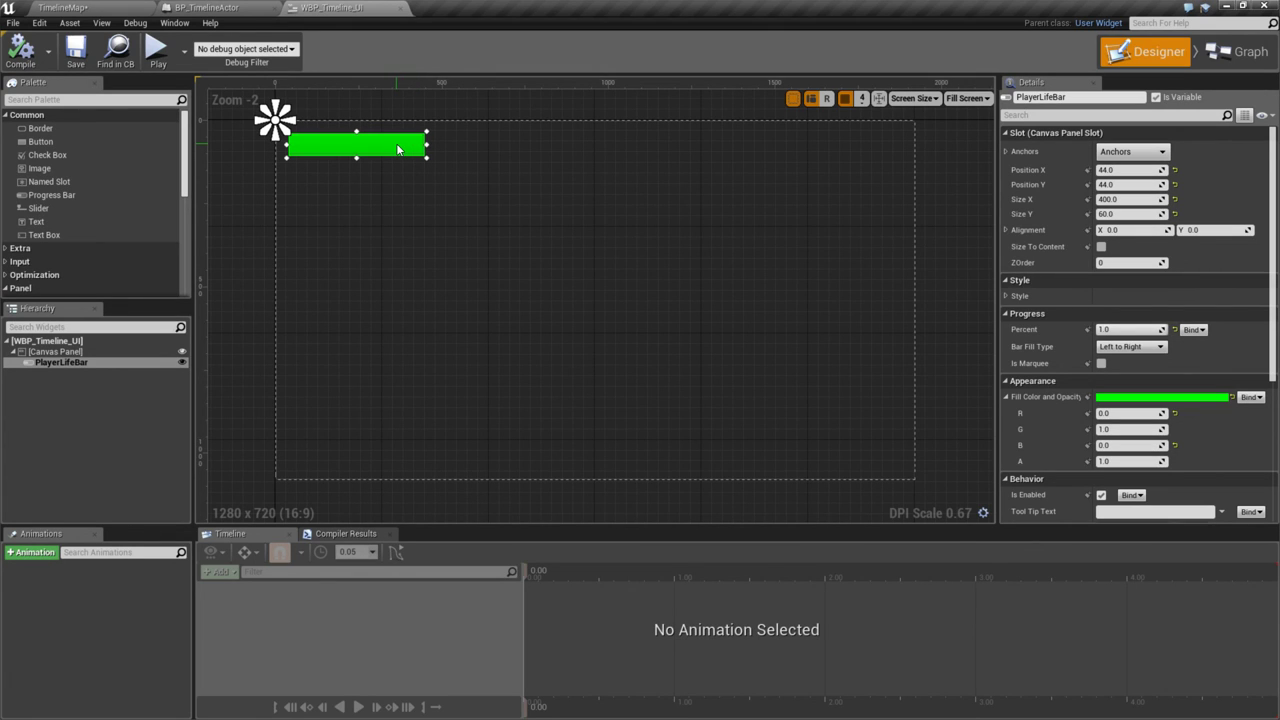
left_click_drag(427, 145, 900, 134)
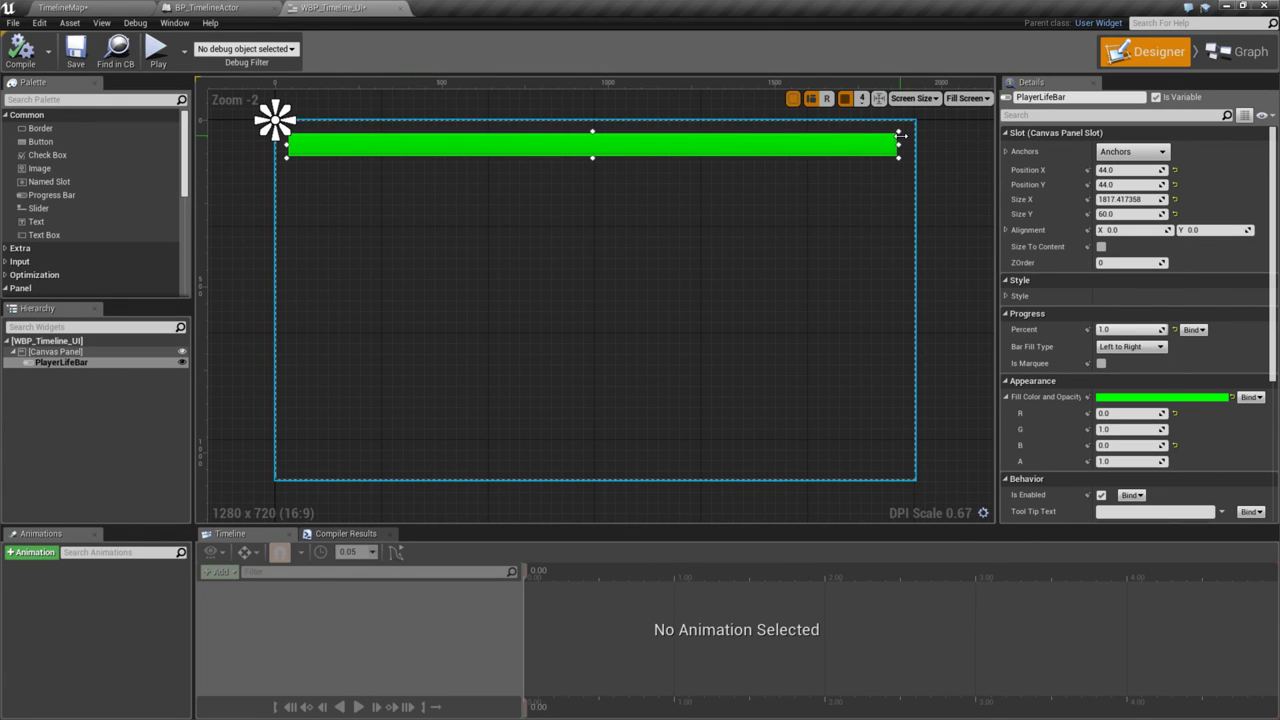
left_click_drag(592, 157, 593, 139)
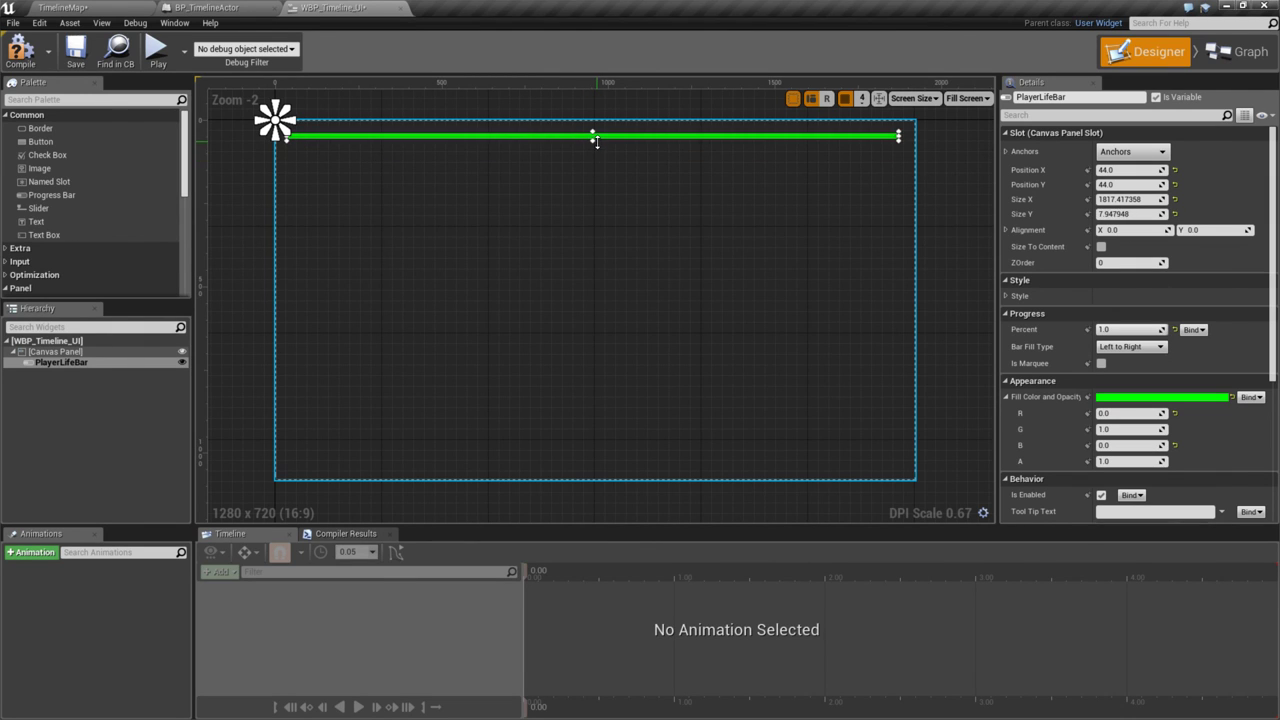
left_click(1137, 213)
type("5")
key("Return")
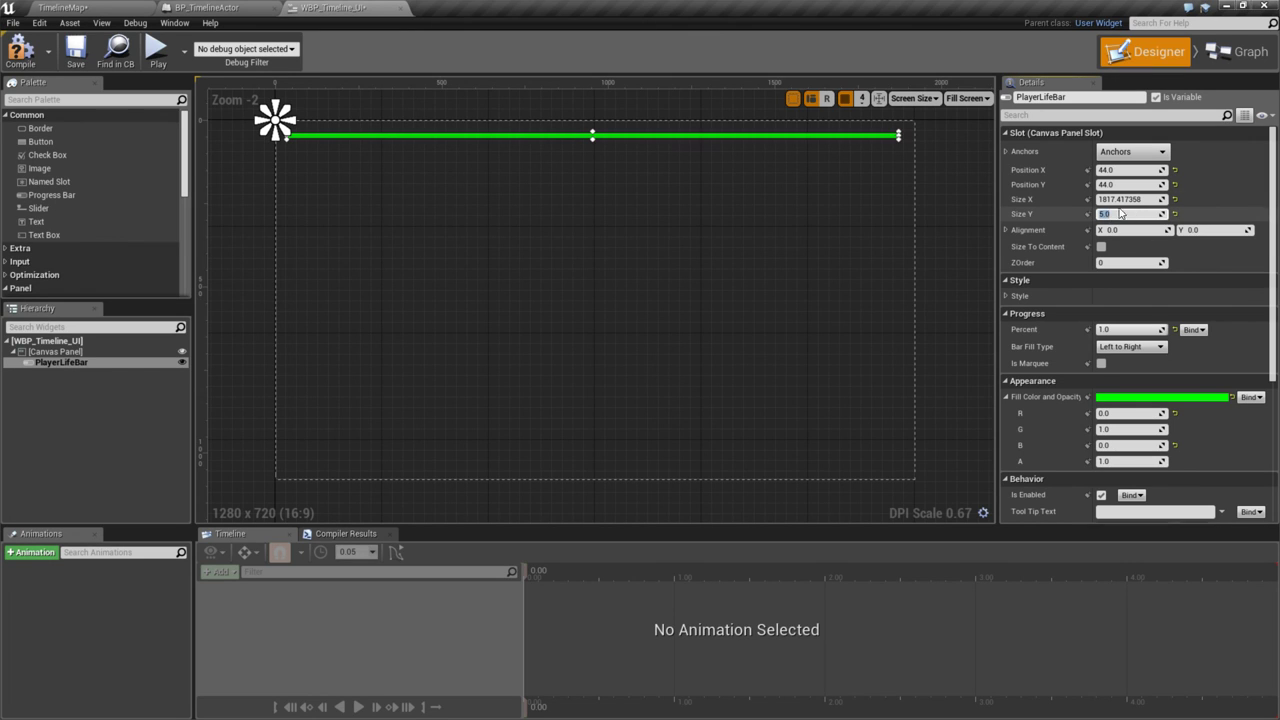
- Set PlayerLifeBar's Size X to 1900 and anchor it to stretch horizontally along the canvas's upper edge
left_click(1127, 199)
type("1900")
key("Return")
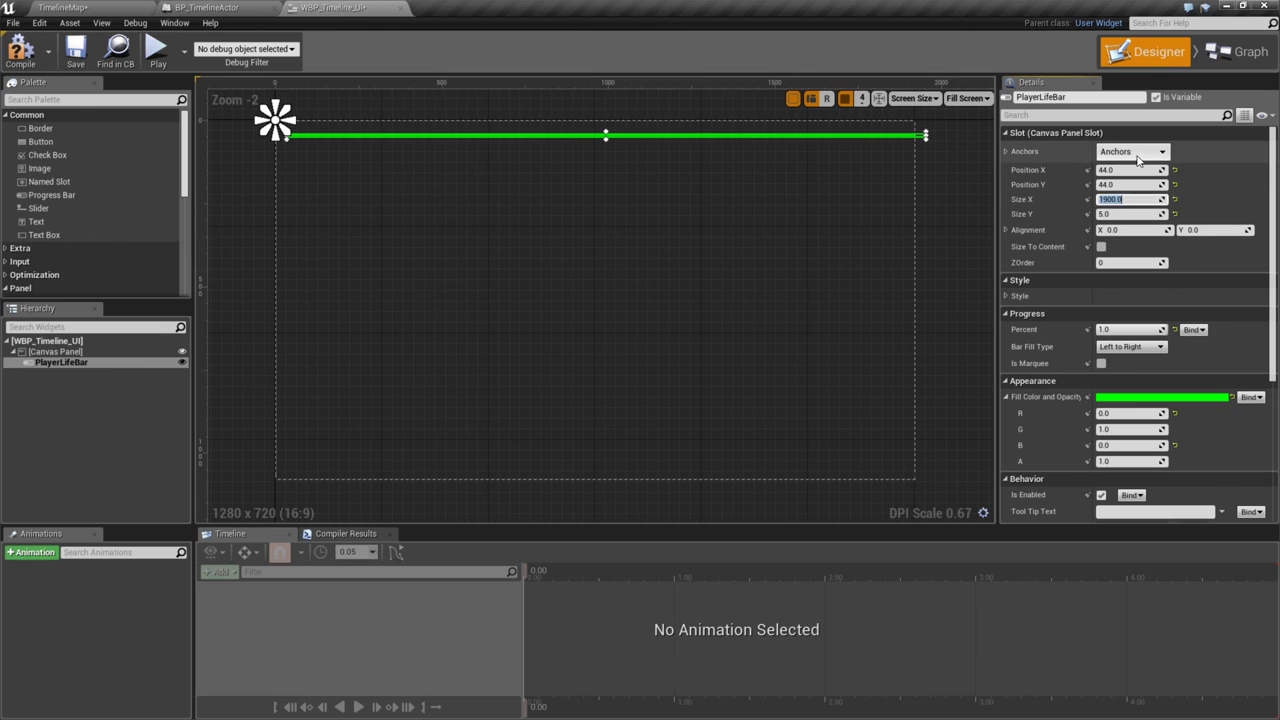
left_click(1138, 155)
left_click(1249, 184)
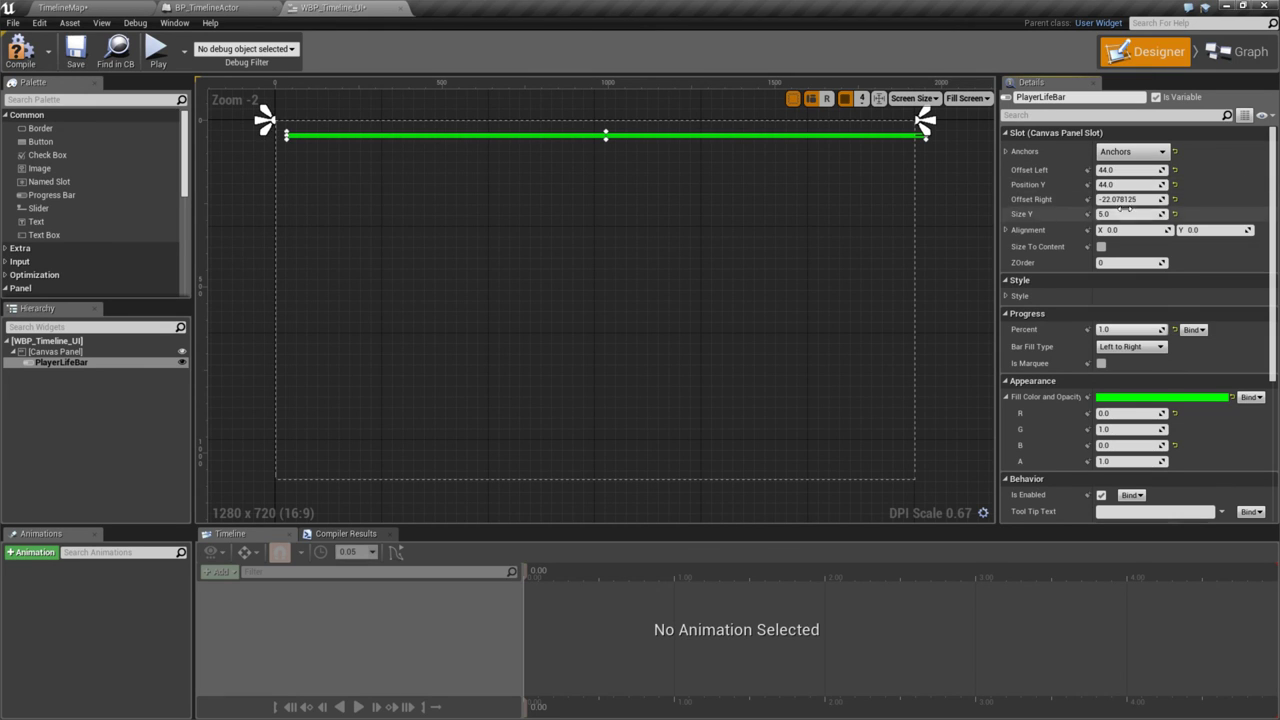
- Set PlayerLifeBar's Offset Right and Offset Left to 100 each
left_click(1140, 199)
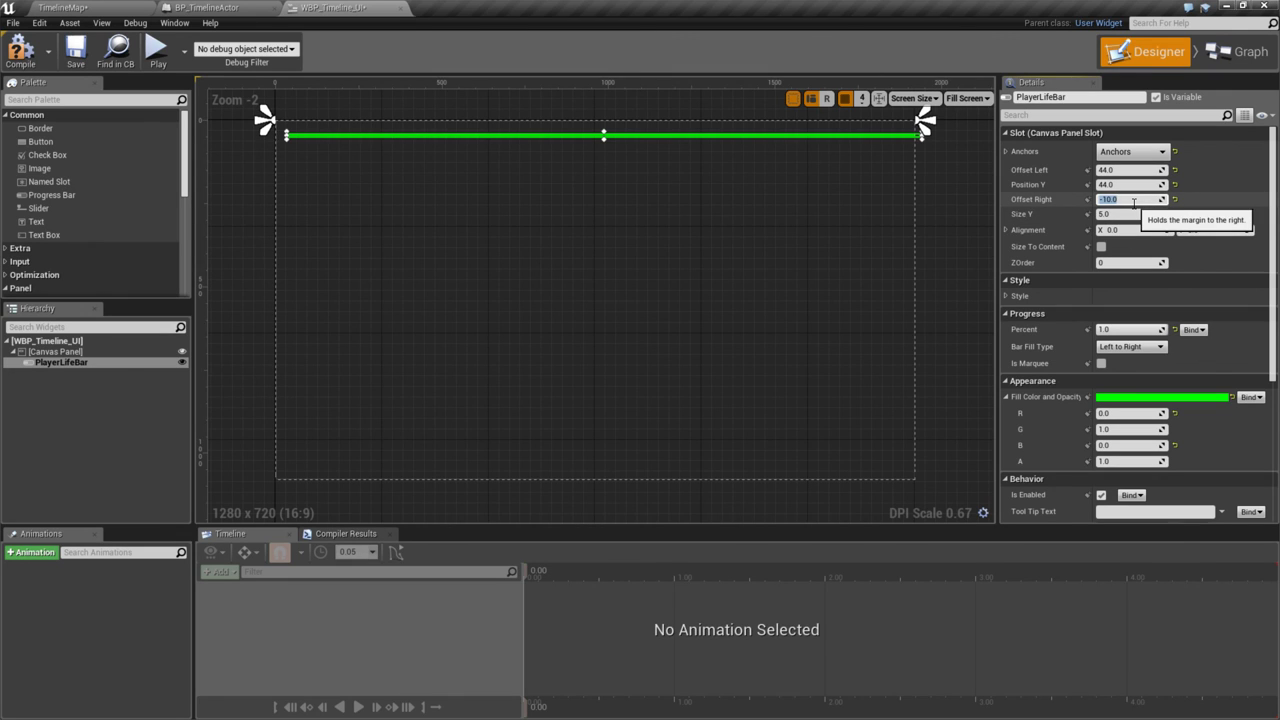
type("10")
key("Return")
type("100")
key("Return")
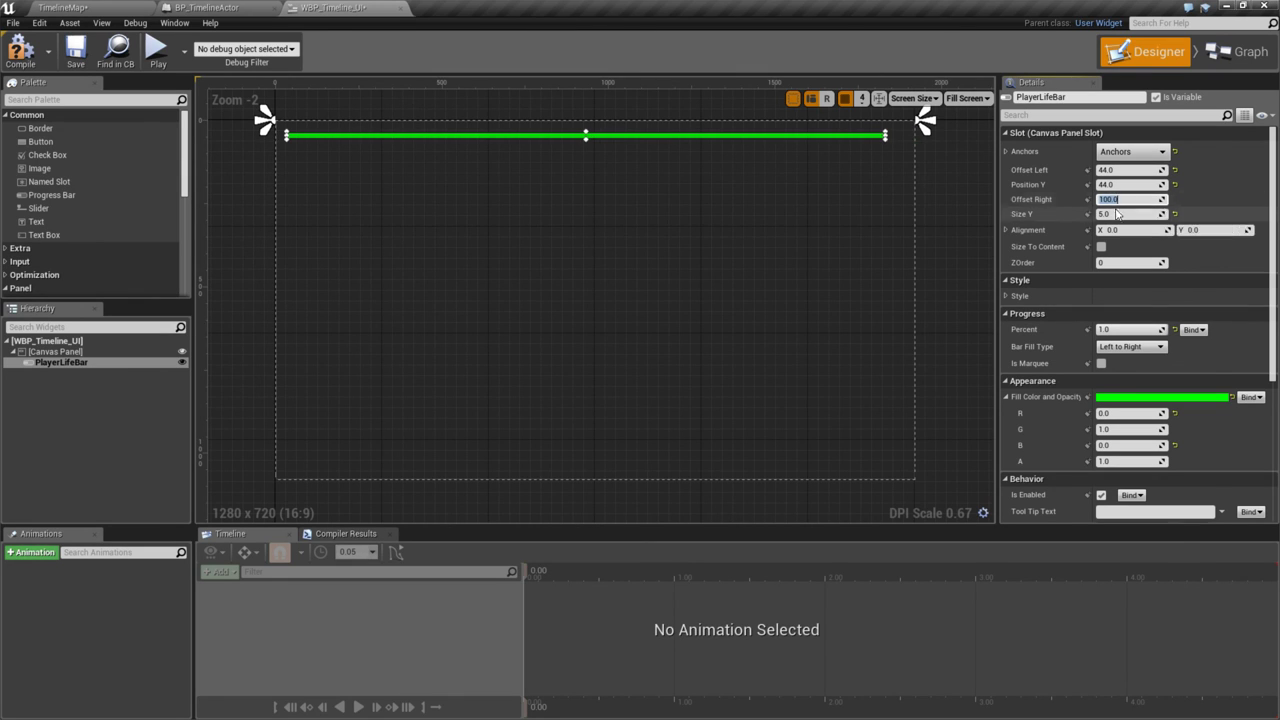
left_click(1141, 171)
type("1")
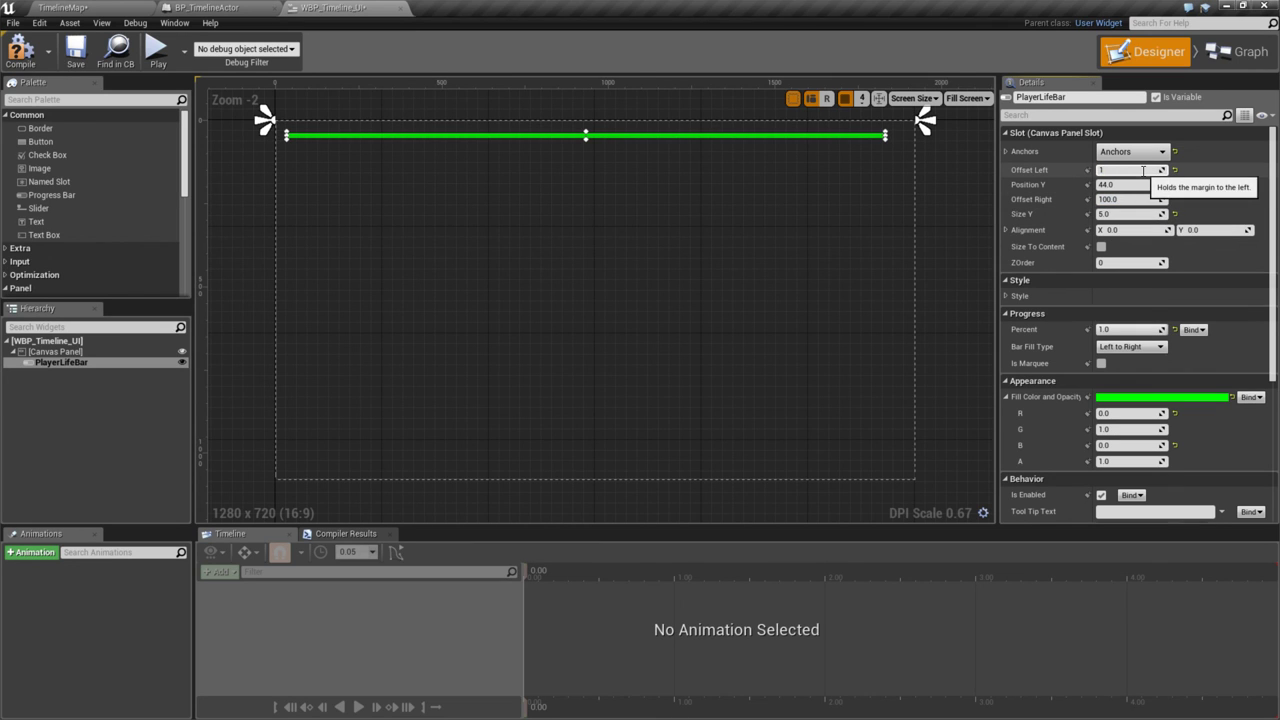
type("00")
key("Return")
left_click(620, 214)
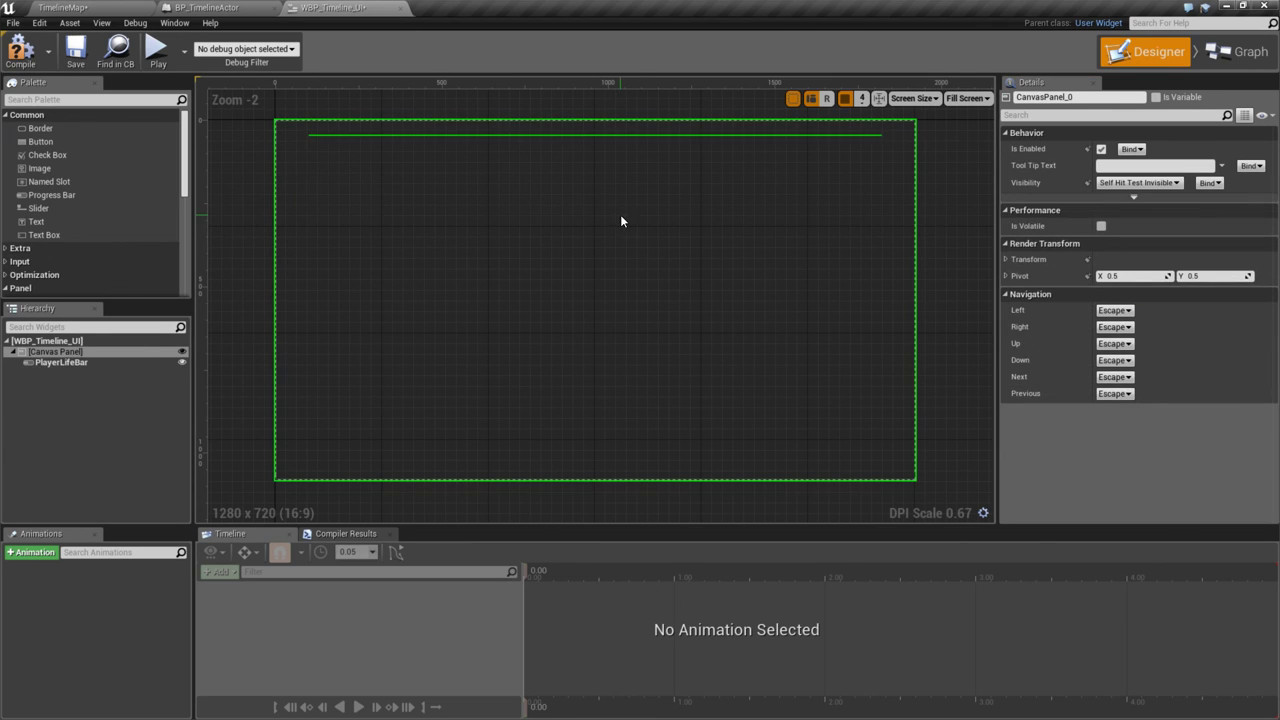
- Set PlayerLifeBar's Size Y to 10 and save the widget
left_click(567, 134)
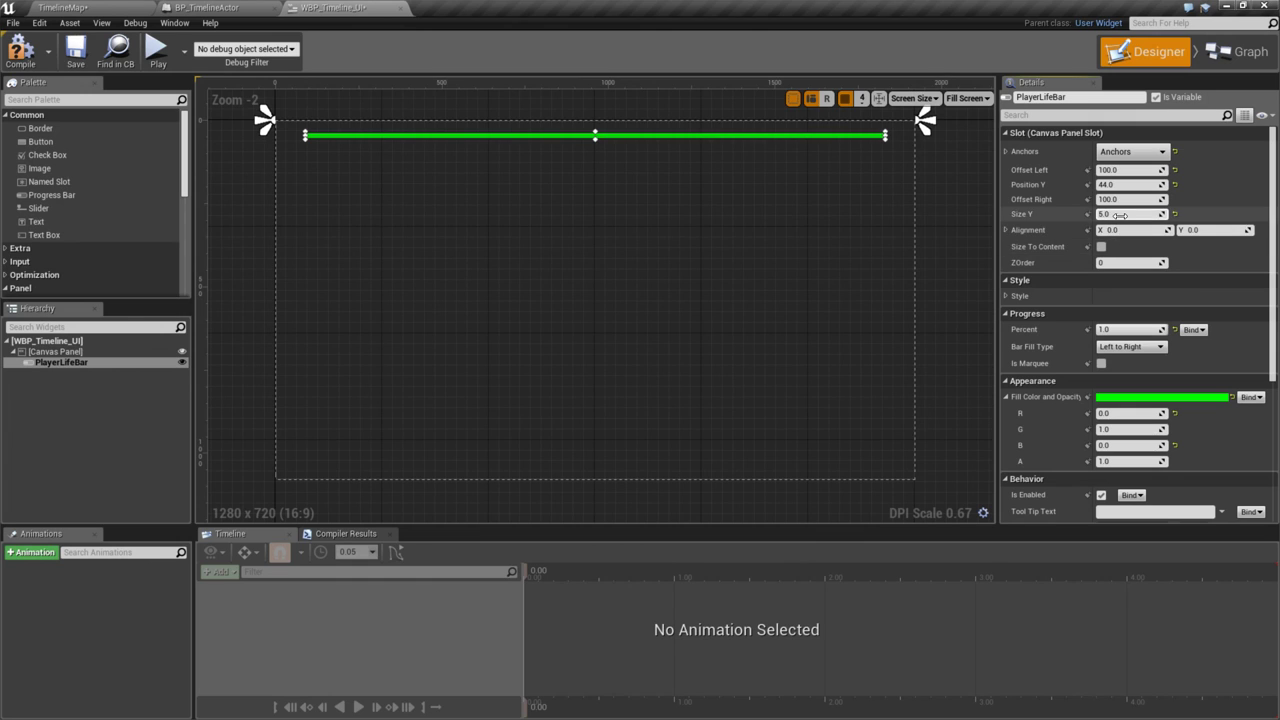
left_click(583, 245)
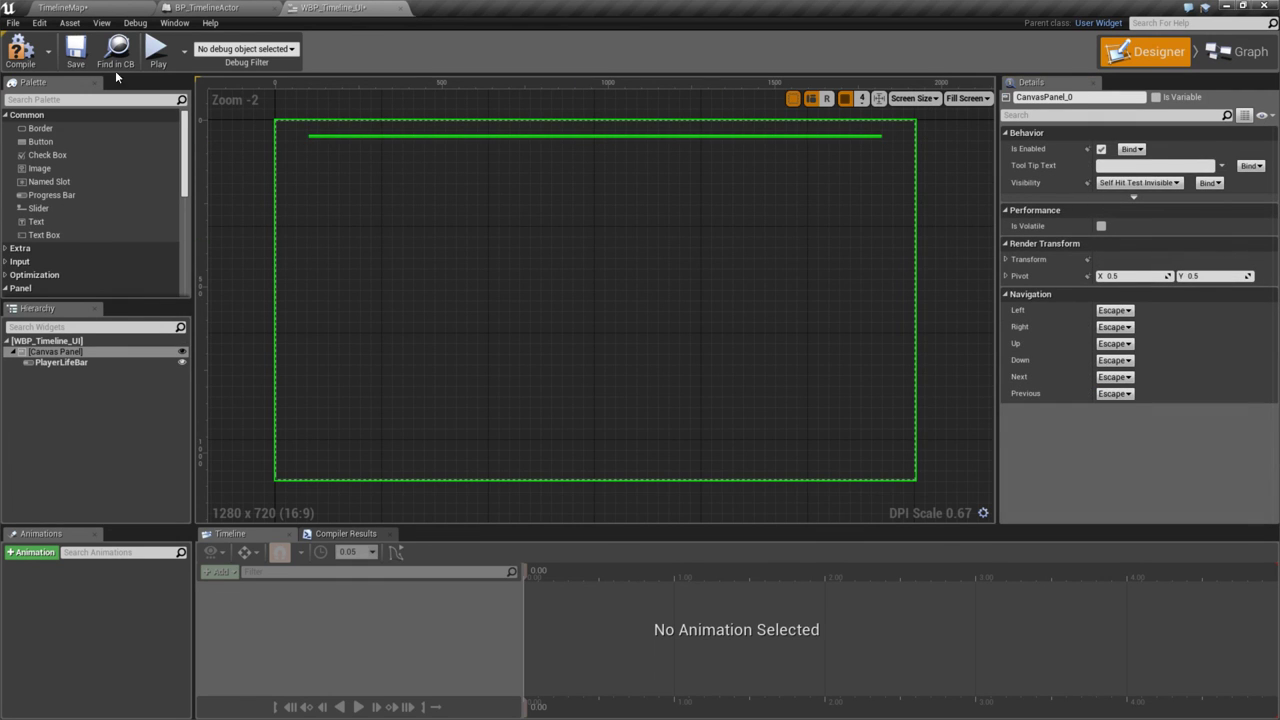
left_click(84, 48)
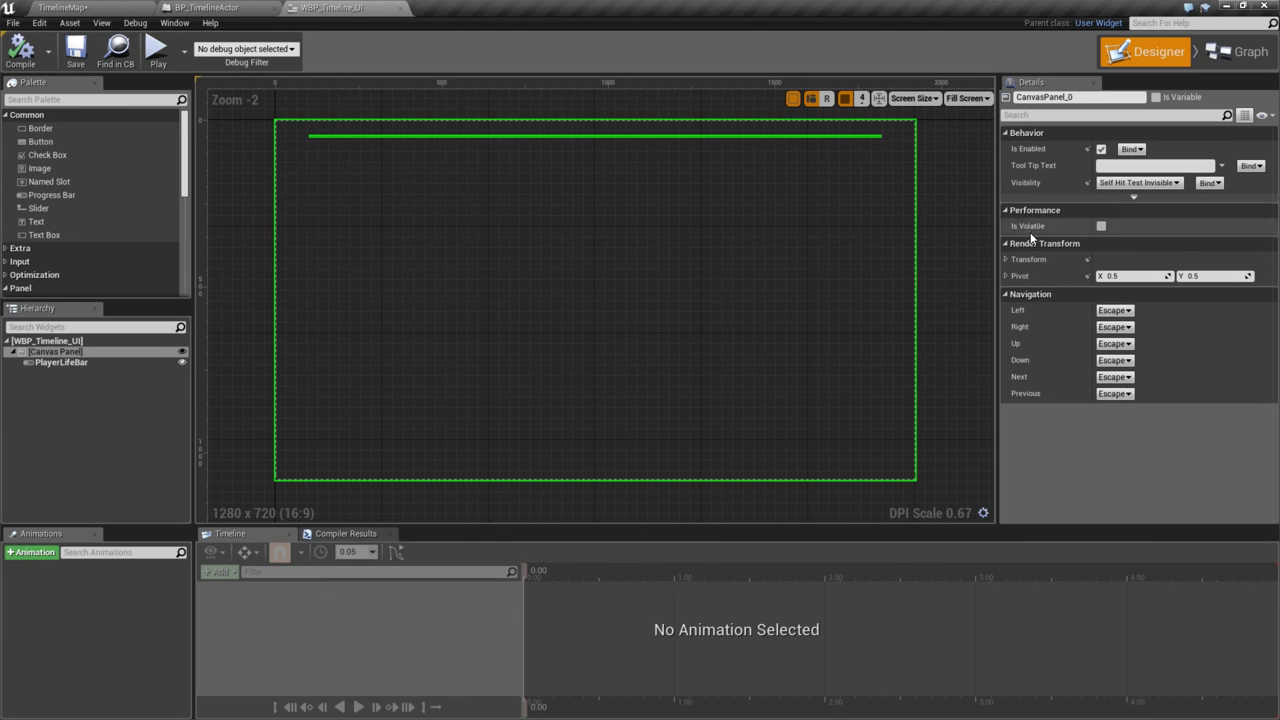
- Delete PlayerLifeBar and add an Image widget to the Canvas Panel in its place
left_click(524, 136)
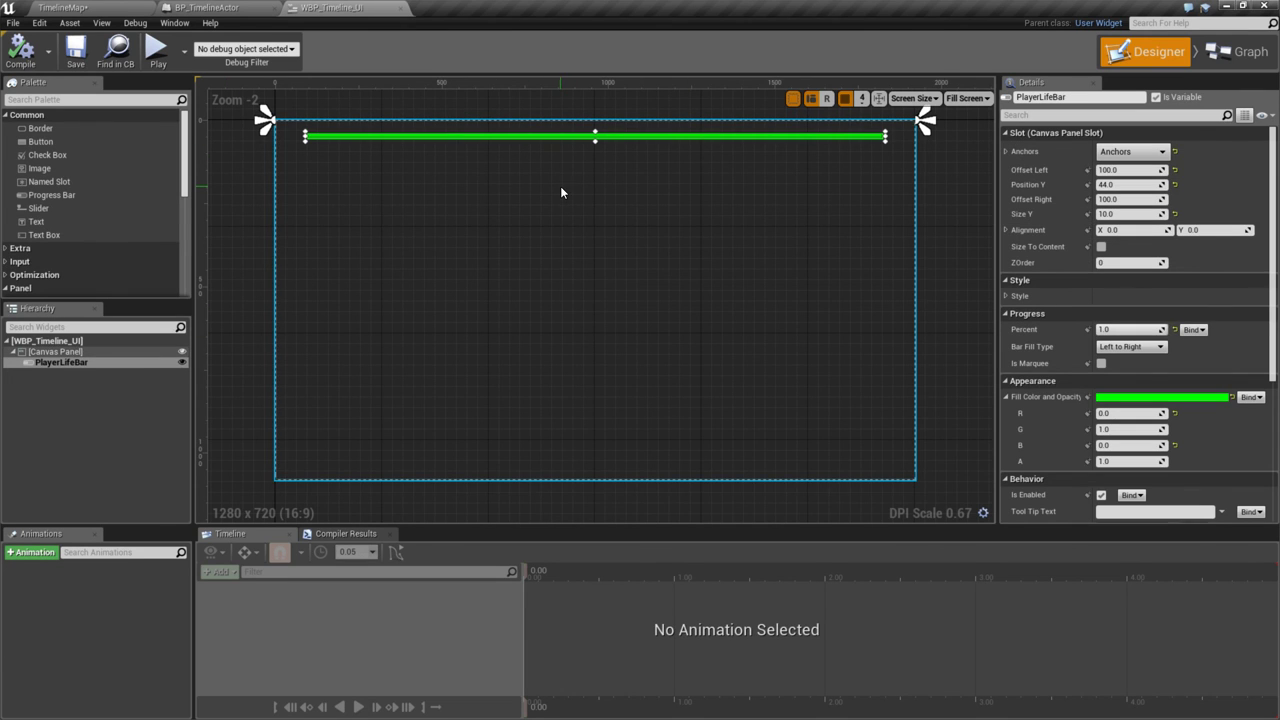
key("Delete")
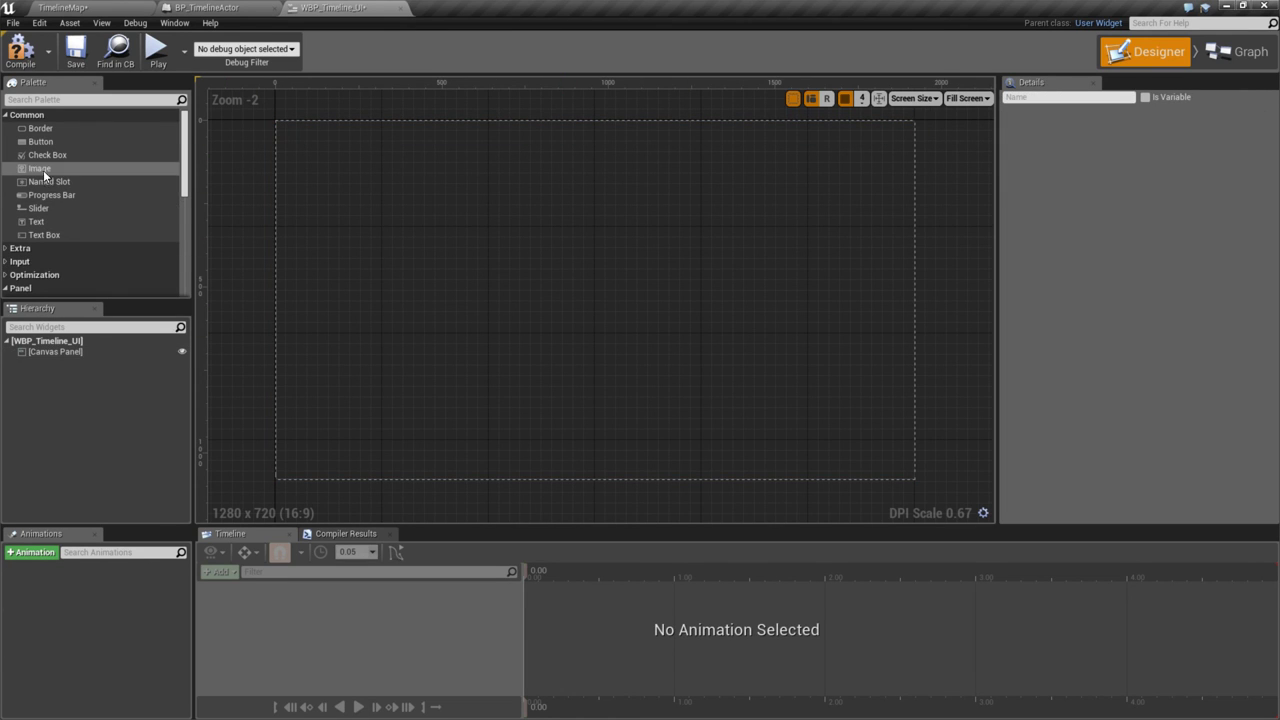
left_click_drag(43, 170, 54, 355)
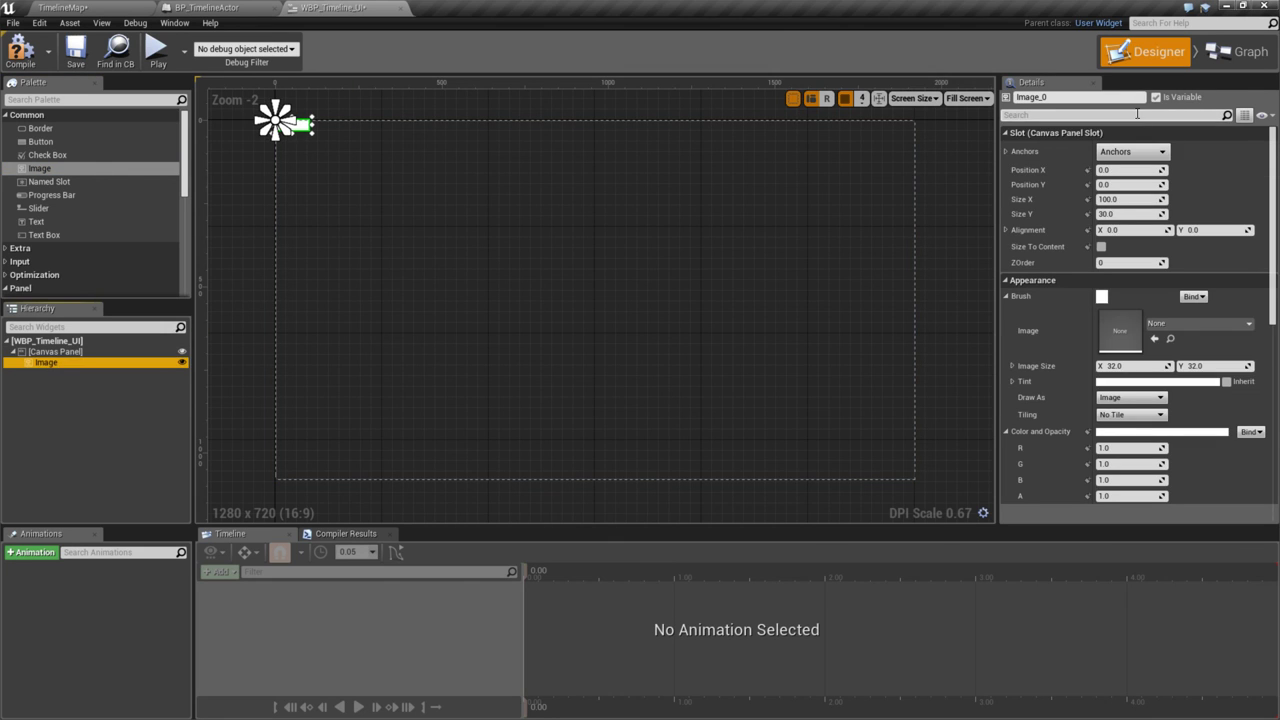
- Anchor the image to stretch over the full canvas and reset its right and bottom offsets to their defaults
left_click(1130, 151)
left_click(1251, 328)
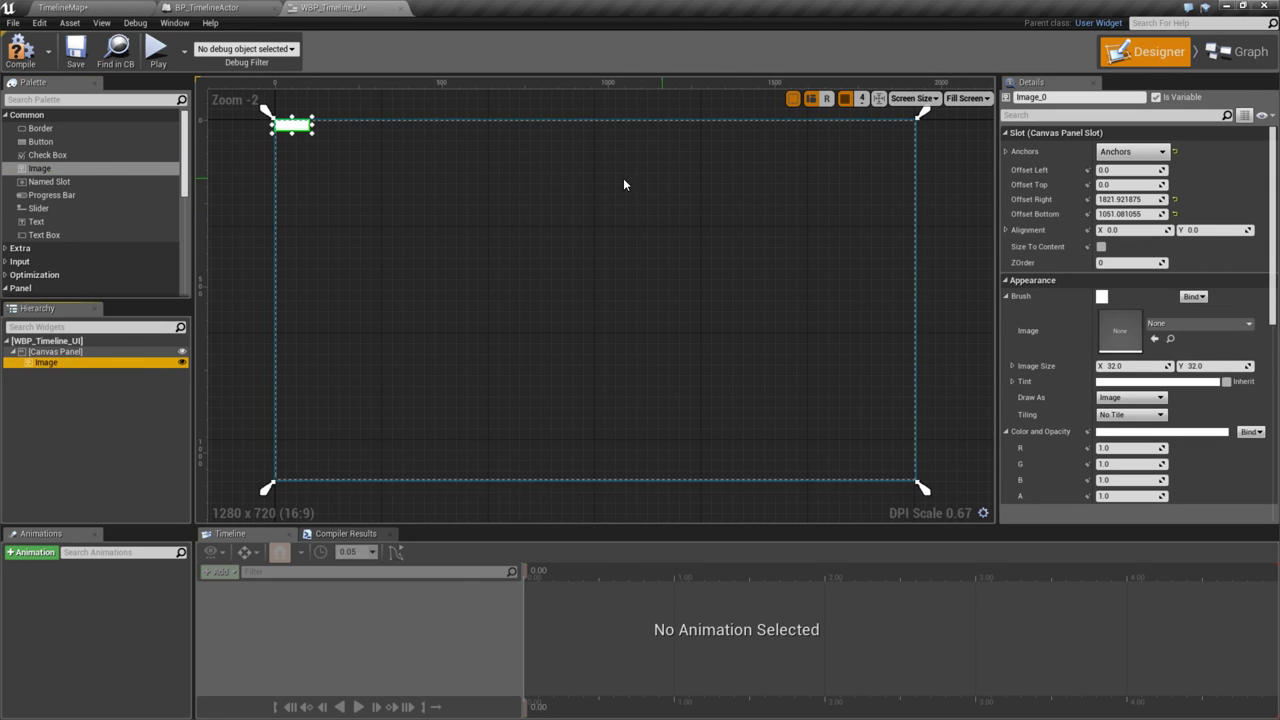
left_click(1175, 199)
left_click(1175, 214)
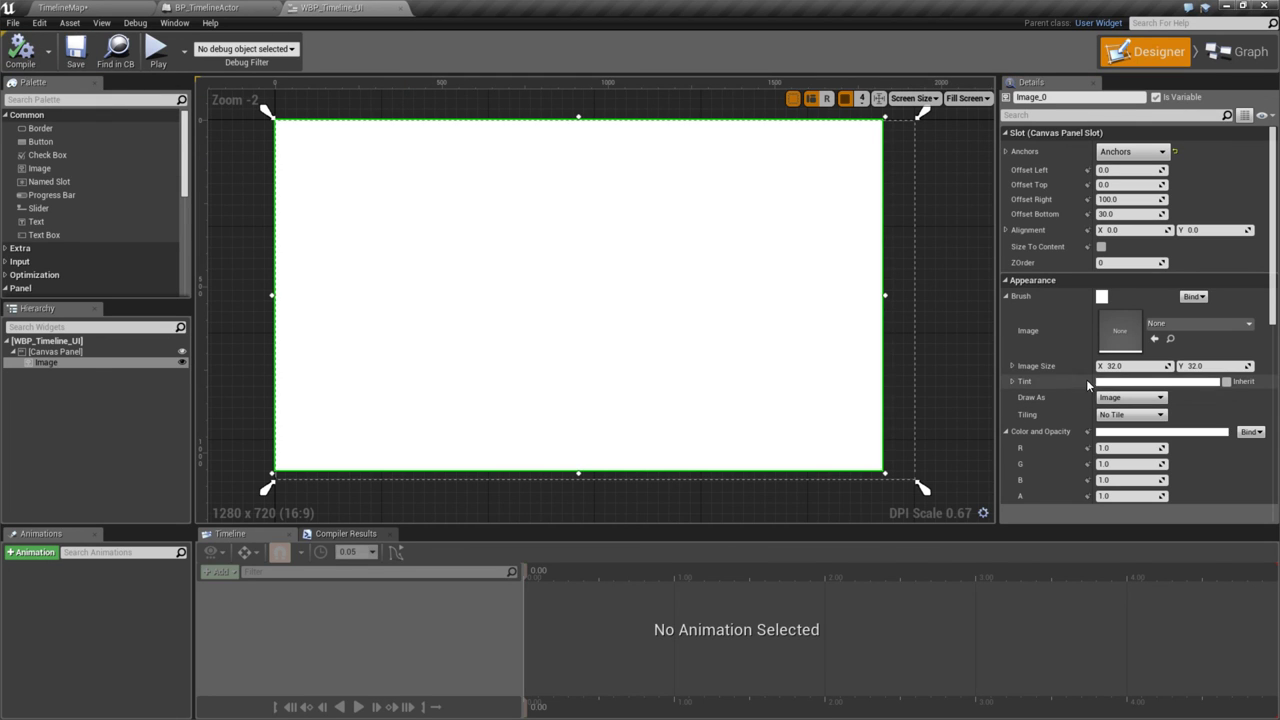
- Make the image fully transparent by setting its Color and Opacity alpha to 0
scroll(1100, 414, "down", 2)
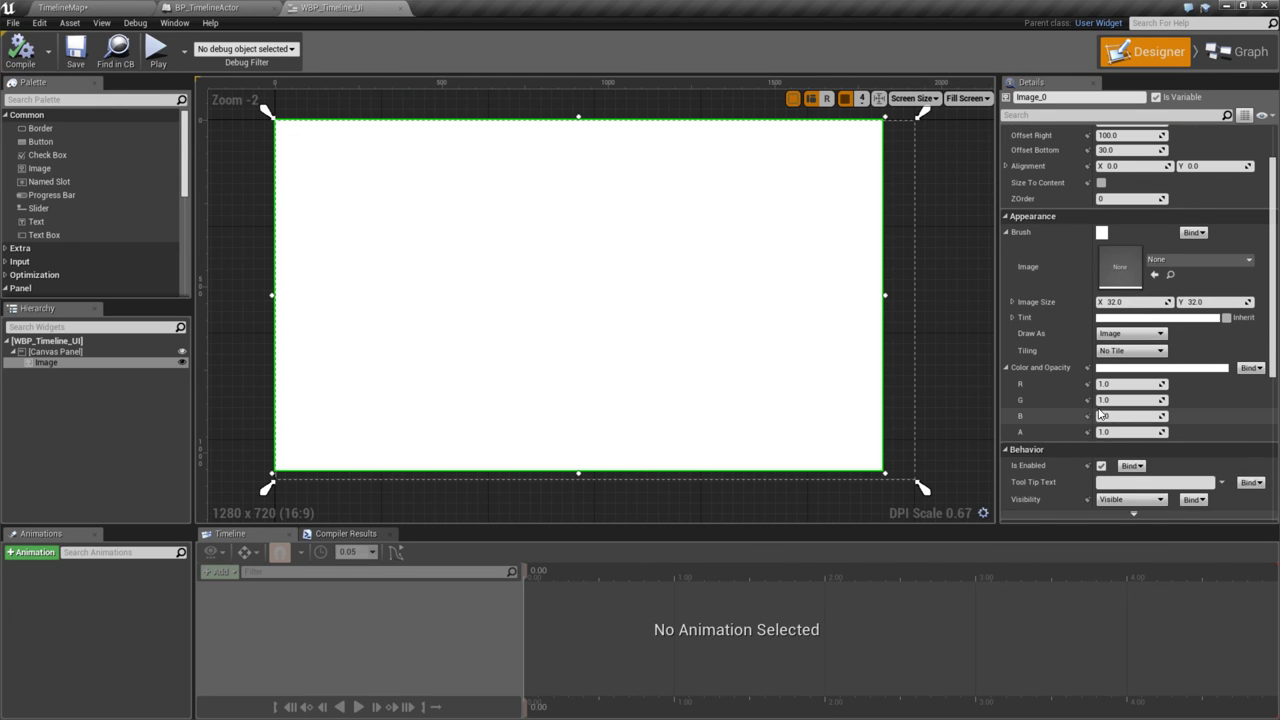
scroll(1100, 414, "down", 1)
left_click(1126, 410)
type("0")
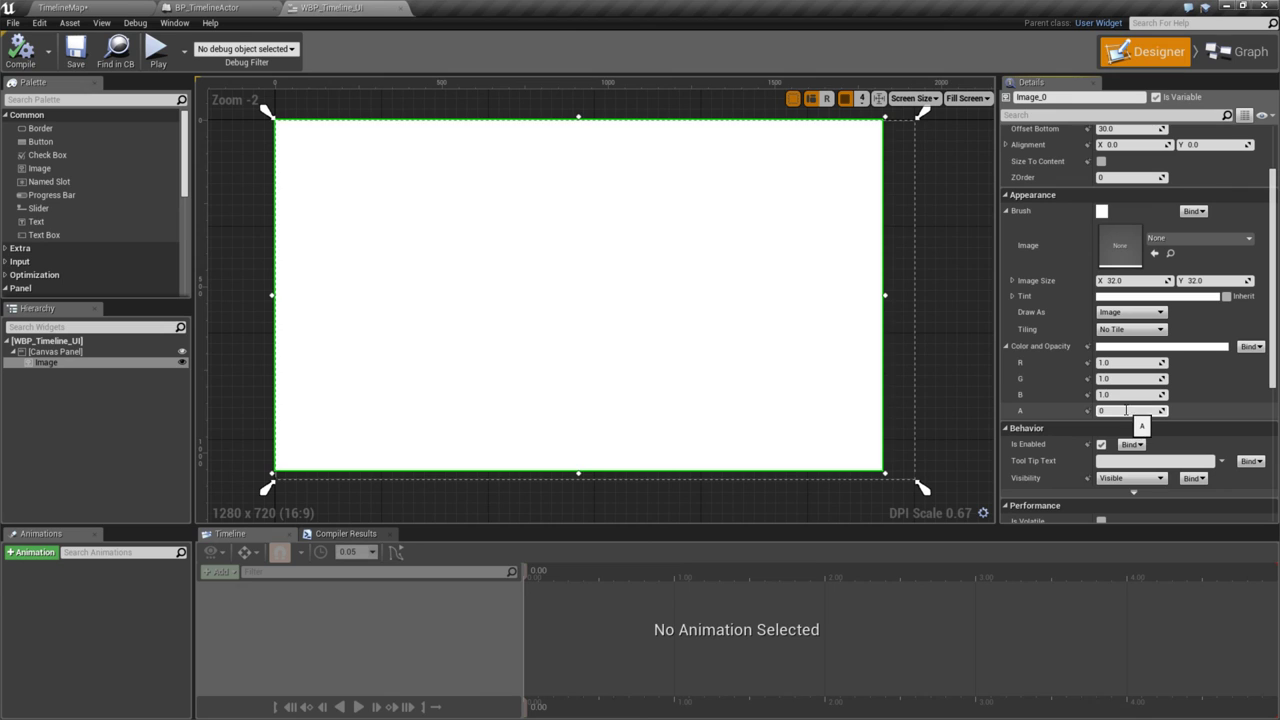
key("Return")
- Set the image's color to black with R, G and B at 0, and compile and save WBP_Timeline_UI
left_click(1120, 363)
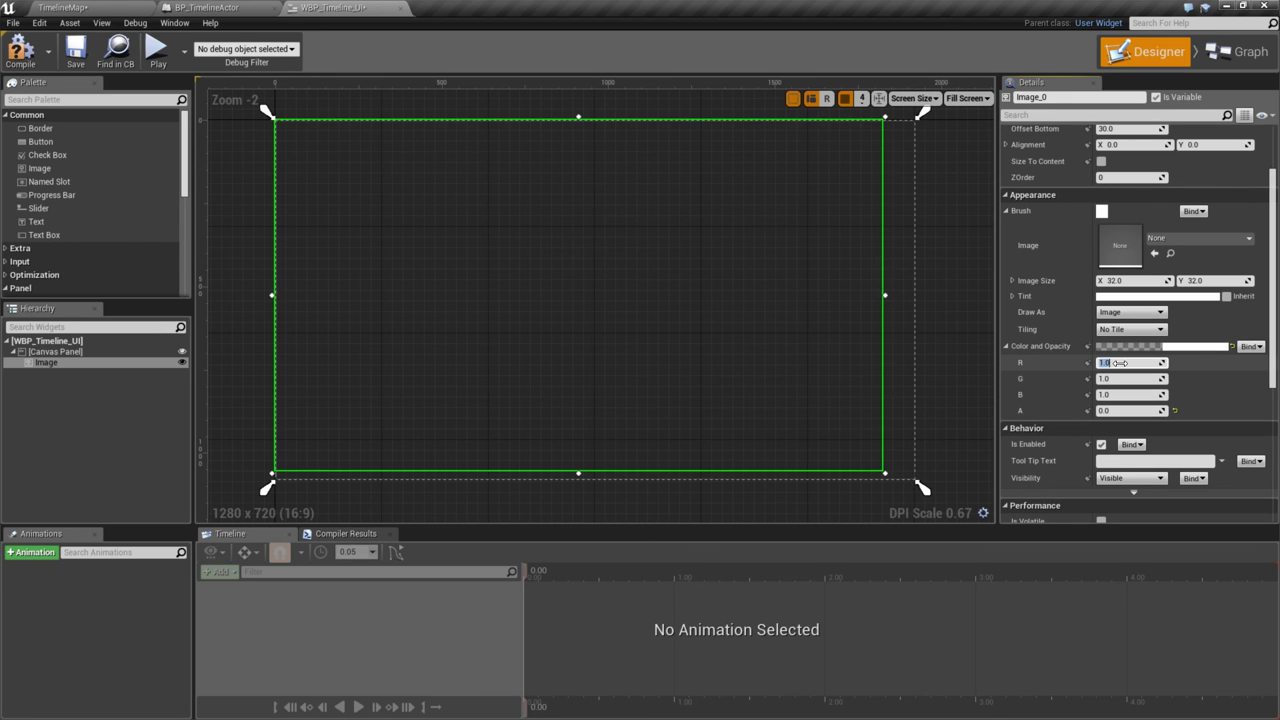
type("0")
key("Tab")
type("0")
key("Tab")
type("0")
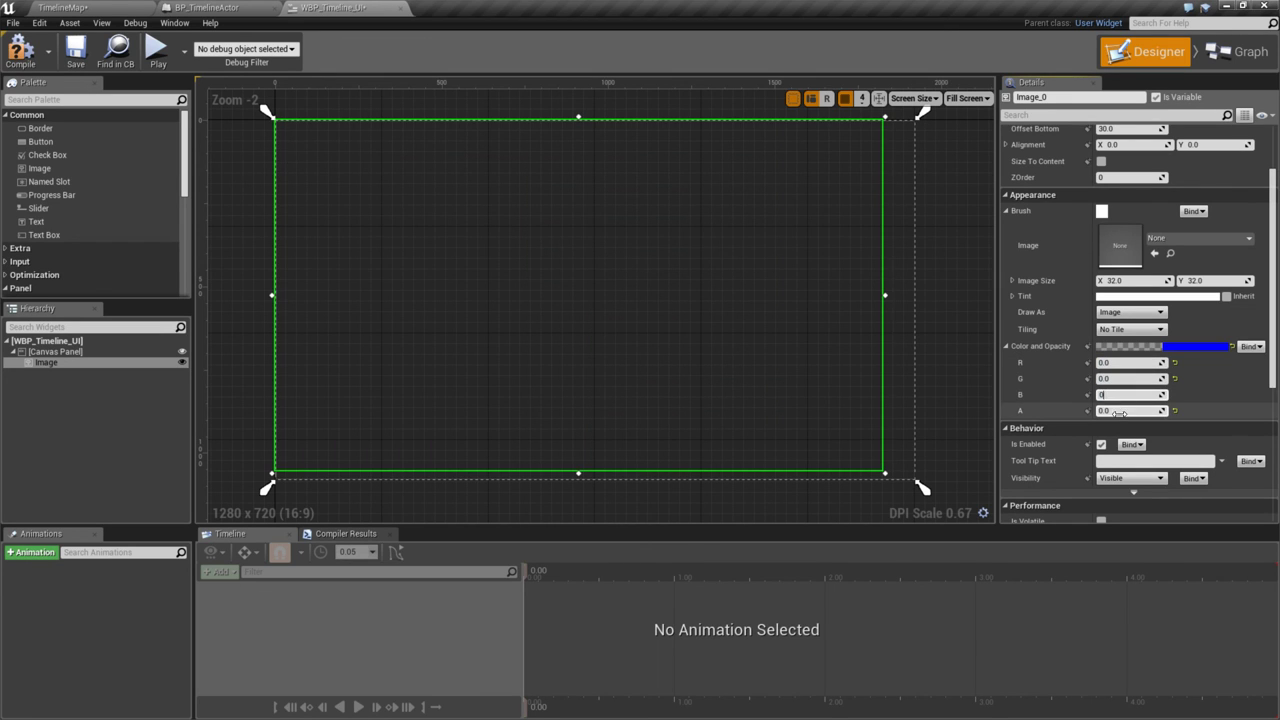
key("Tab")
left_click(1118, 396)
left_click(24, 51)
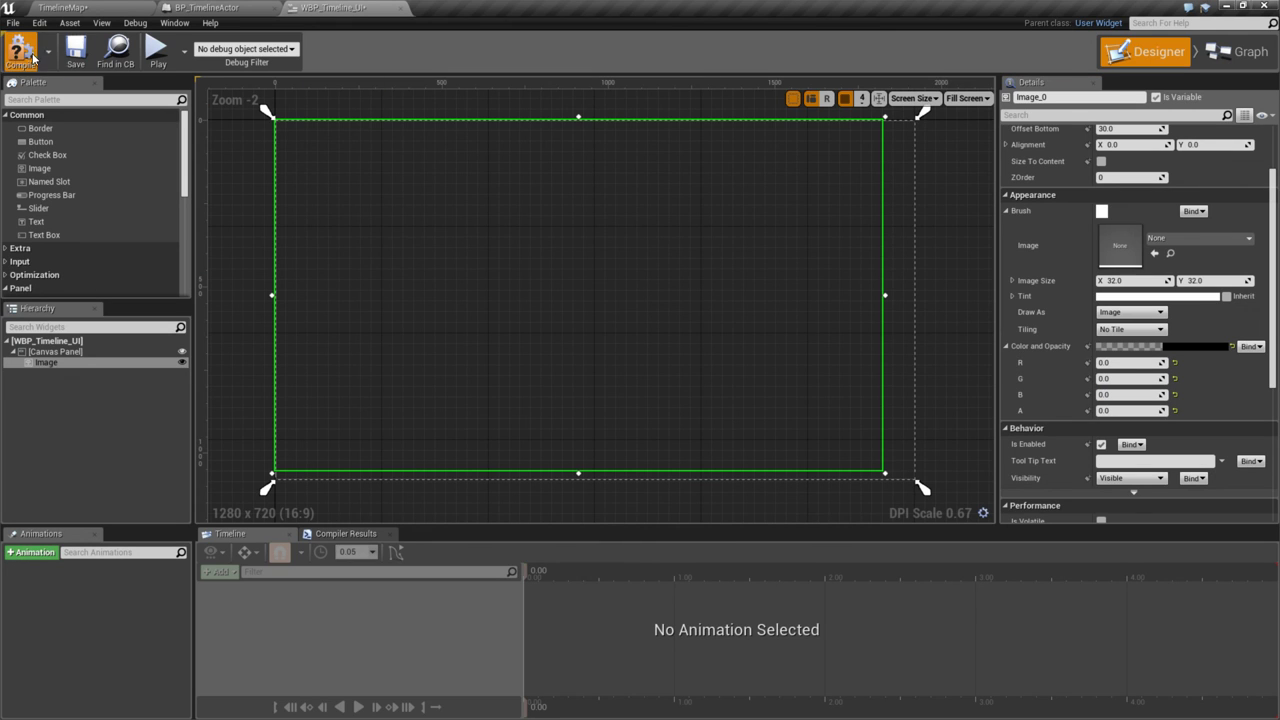
left_click(79, 51)
- In BP_TimelineActor, set the opacity of the Color Track's start and end opacity stops to 0
left_click(212, 7)
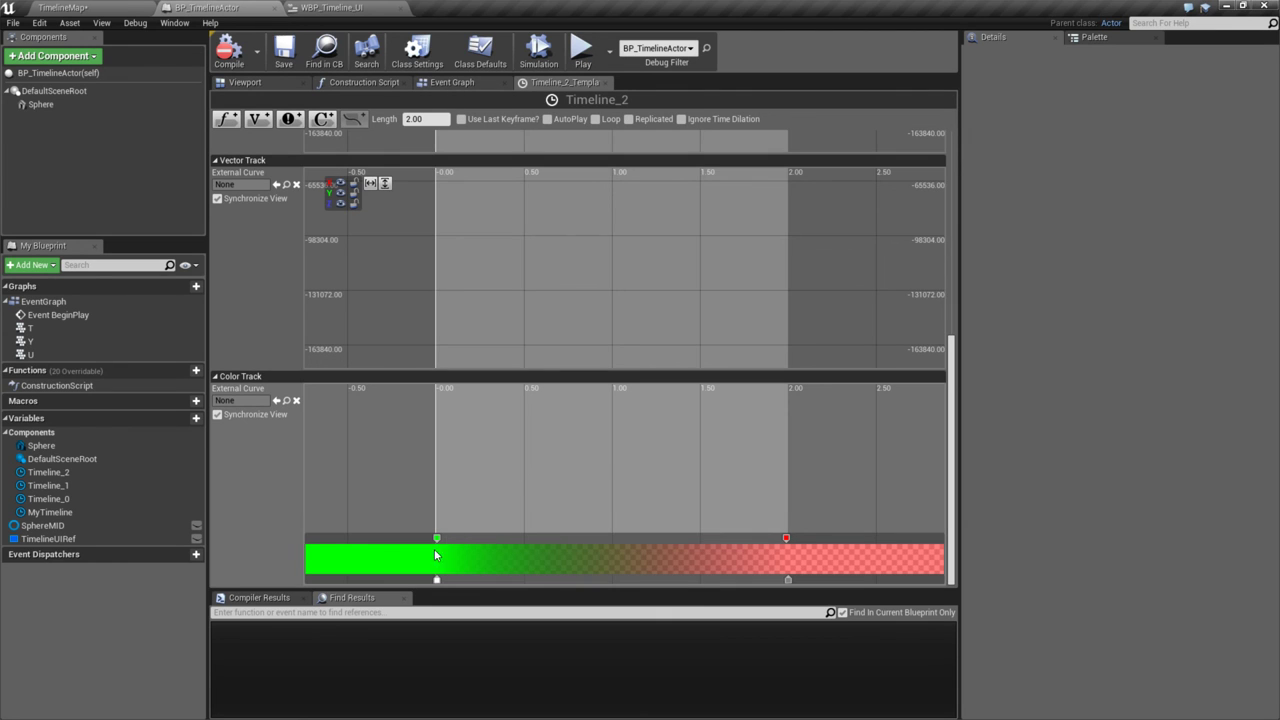
double_click(438, 580)
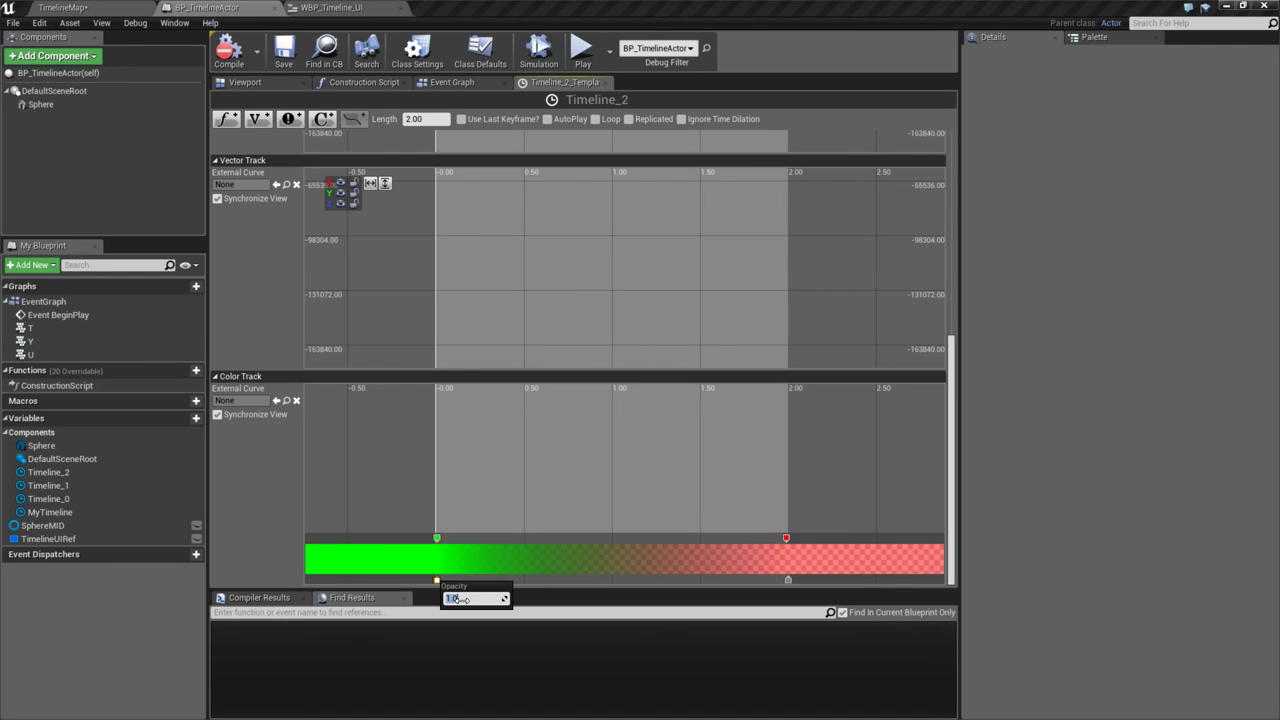
type("0")
double_click(788, 580)
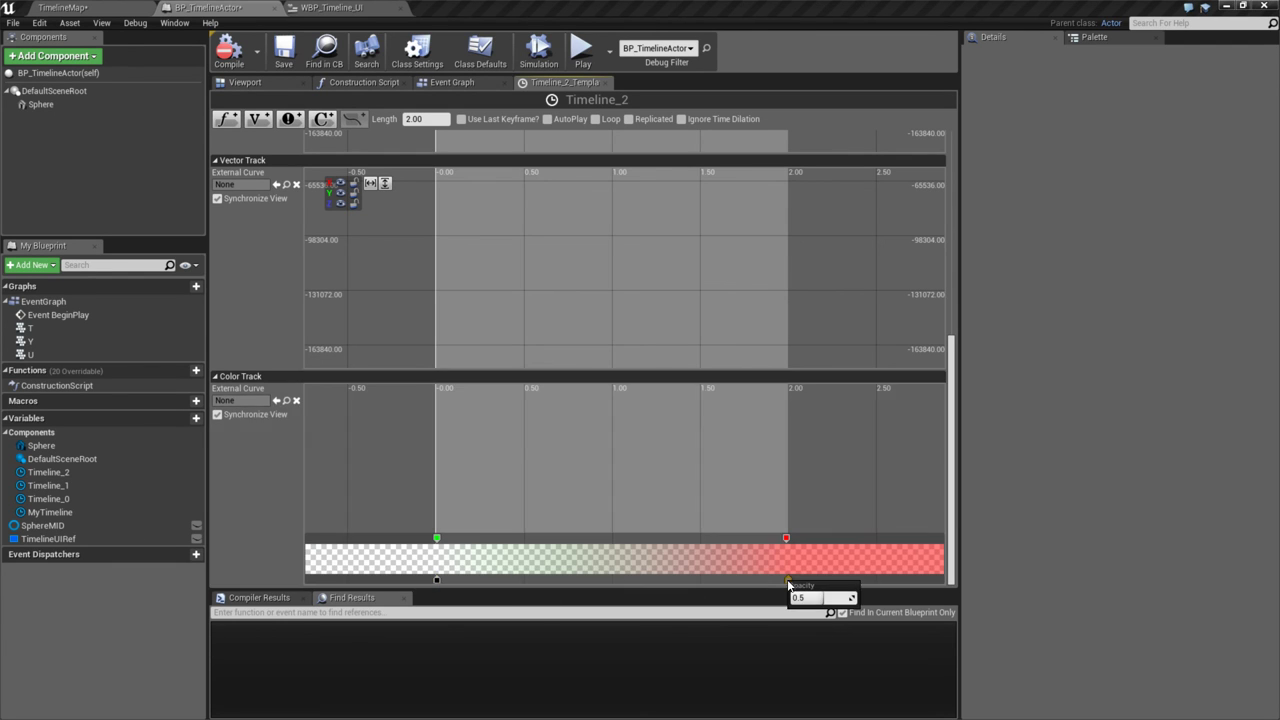
left_click(816, 597)
type("0")
key("Return")
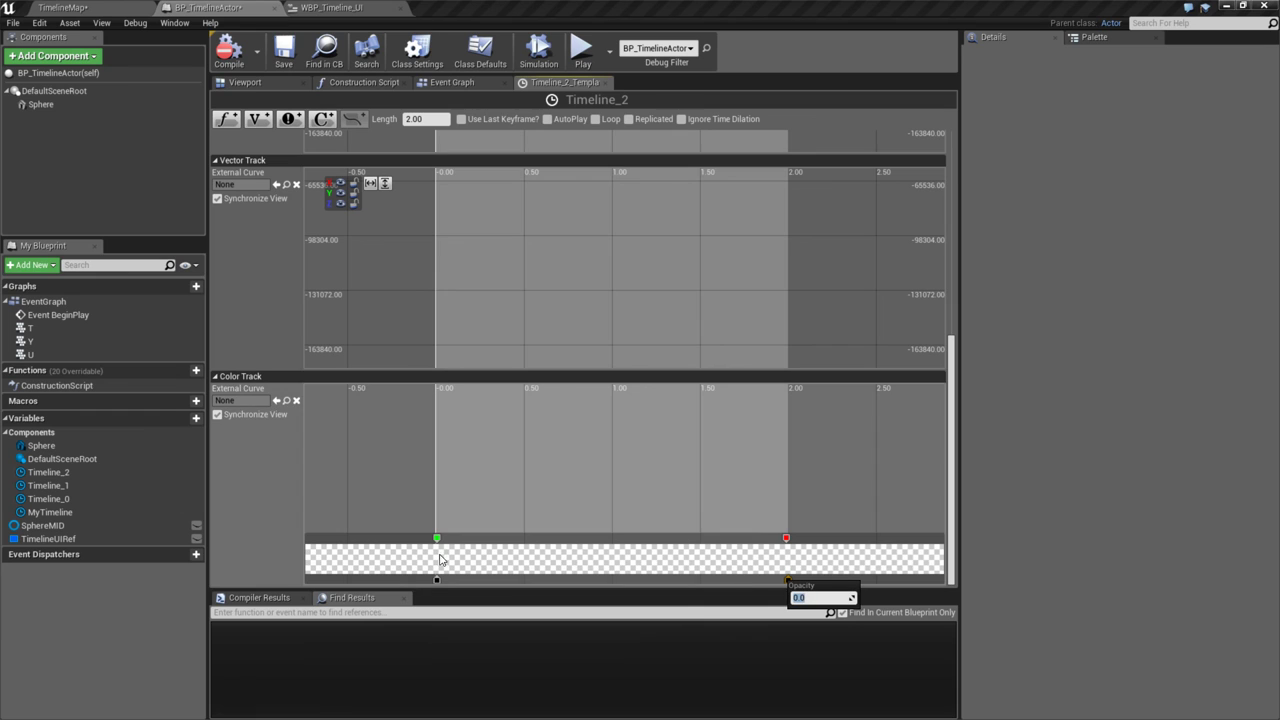
- Set the first color stop to pure red, with R 1, G 0 and B 0, and check the end stop's color
double_click(437, 540)
left_click(583, 462)
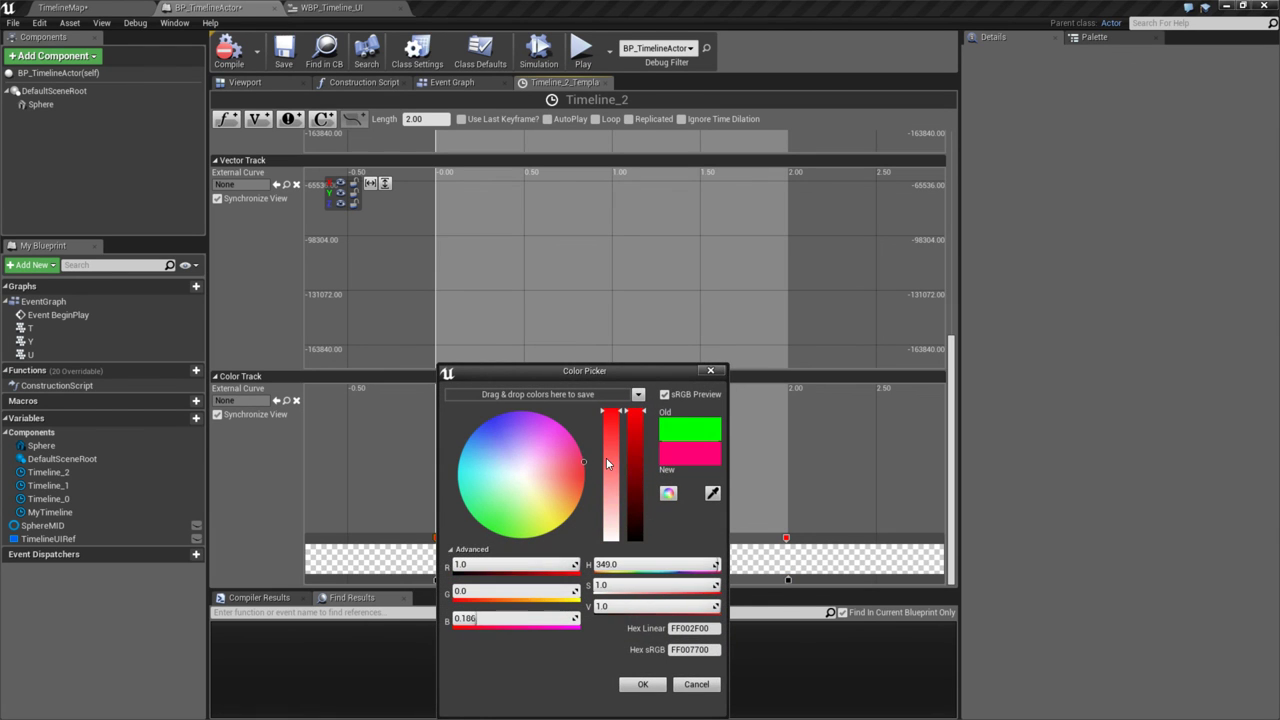
left_click(505, 618)
type("0")
key("Return")
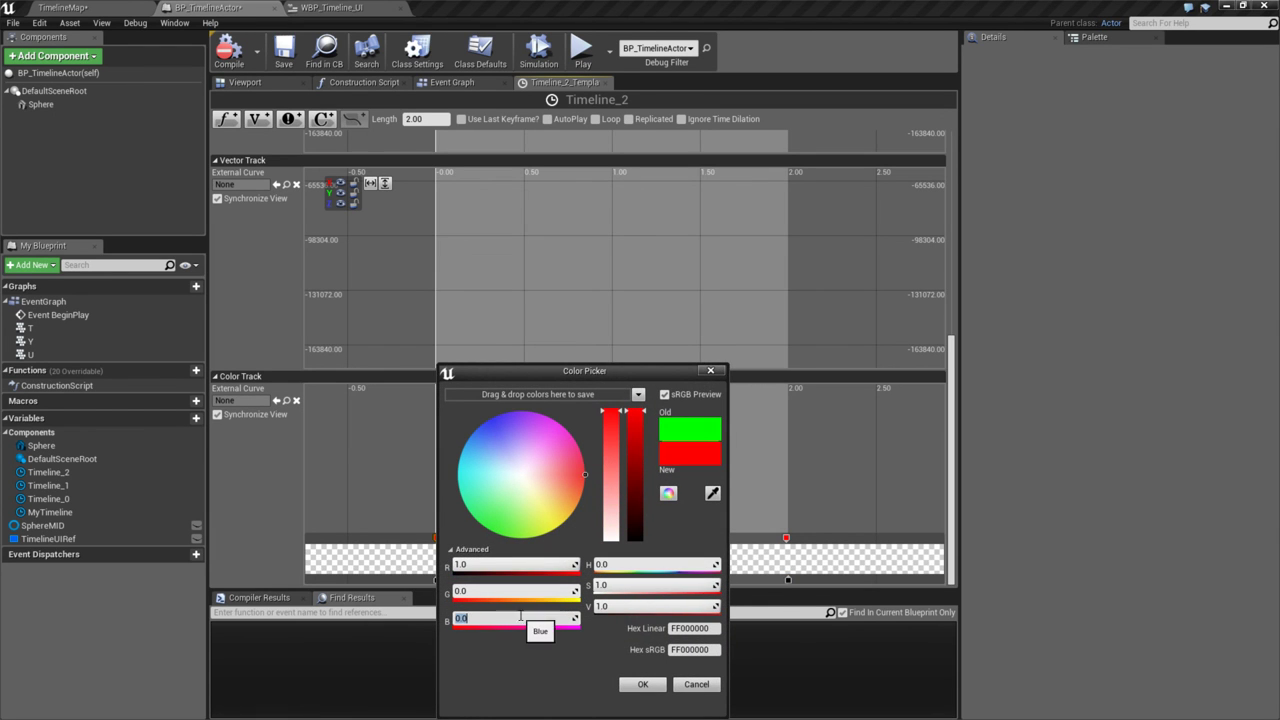
left_click(639, 684)
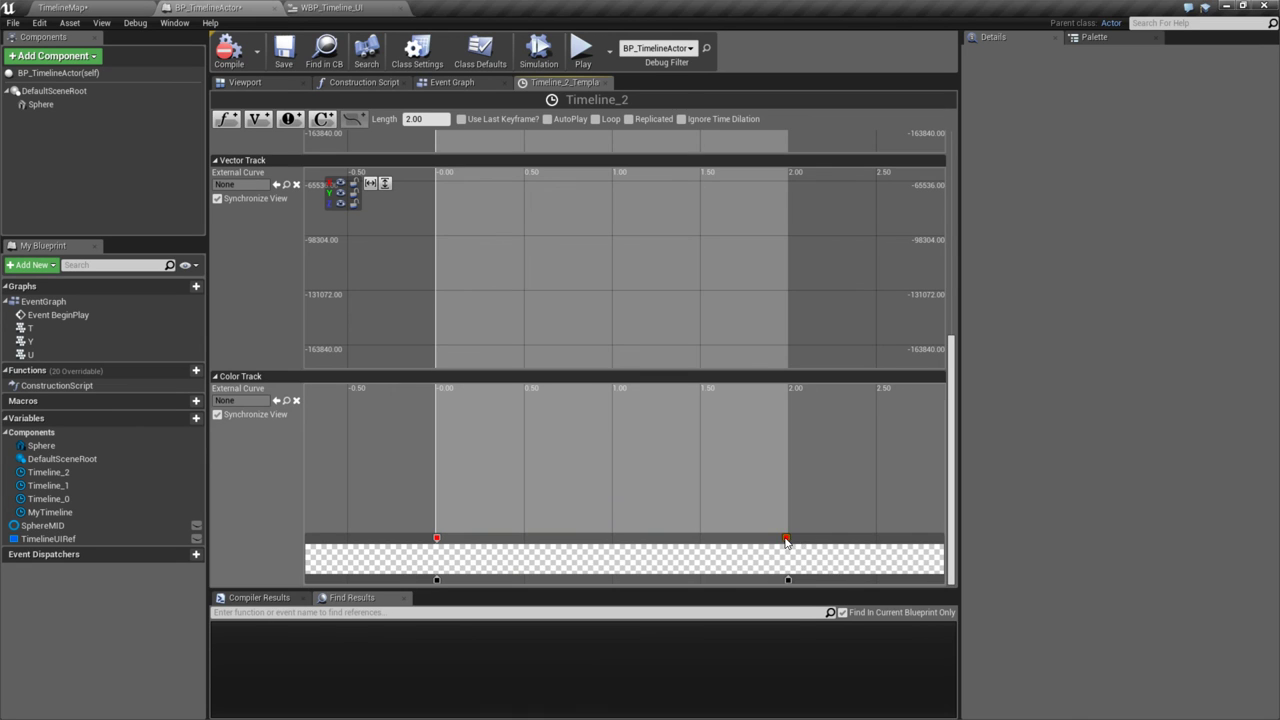
double_click(786, 541)
left_click(986, 684)
- Add a middle opacity stop to the Color Track at about 1.00 seconds with opacity 0.2
double_click(614, 579)
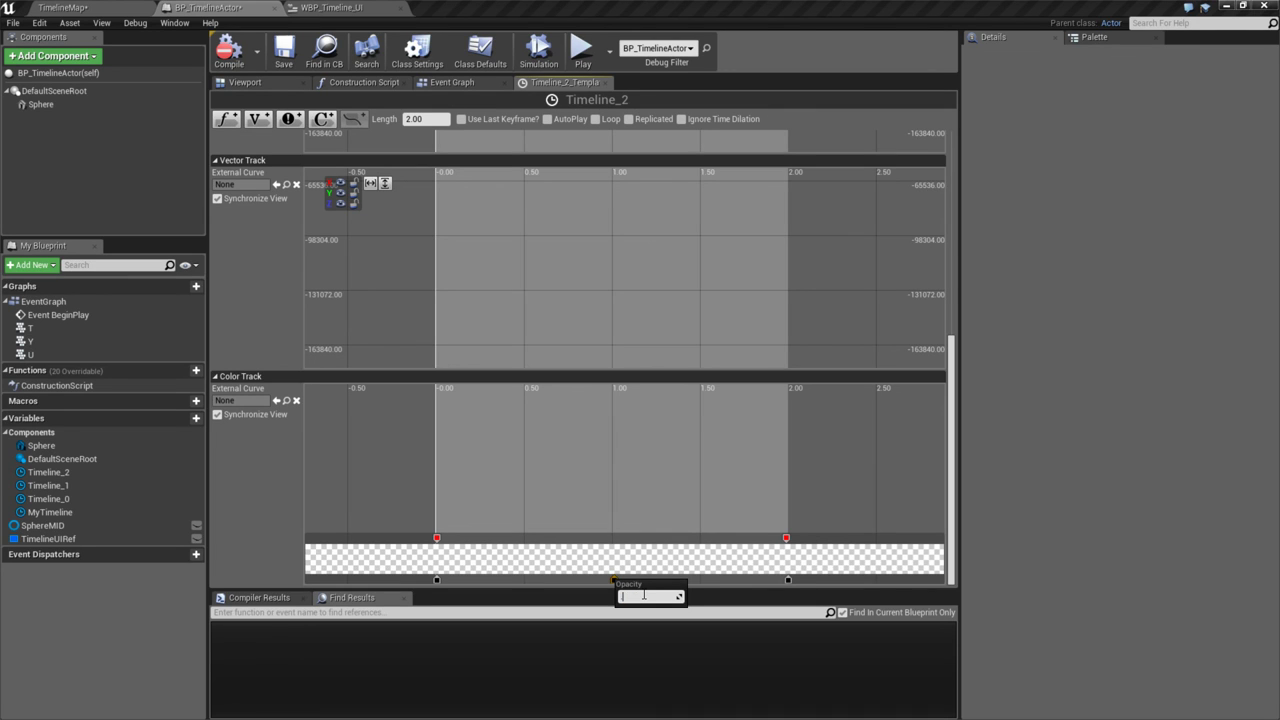
type("0.2")
key("Return")
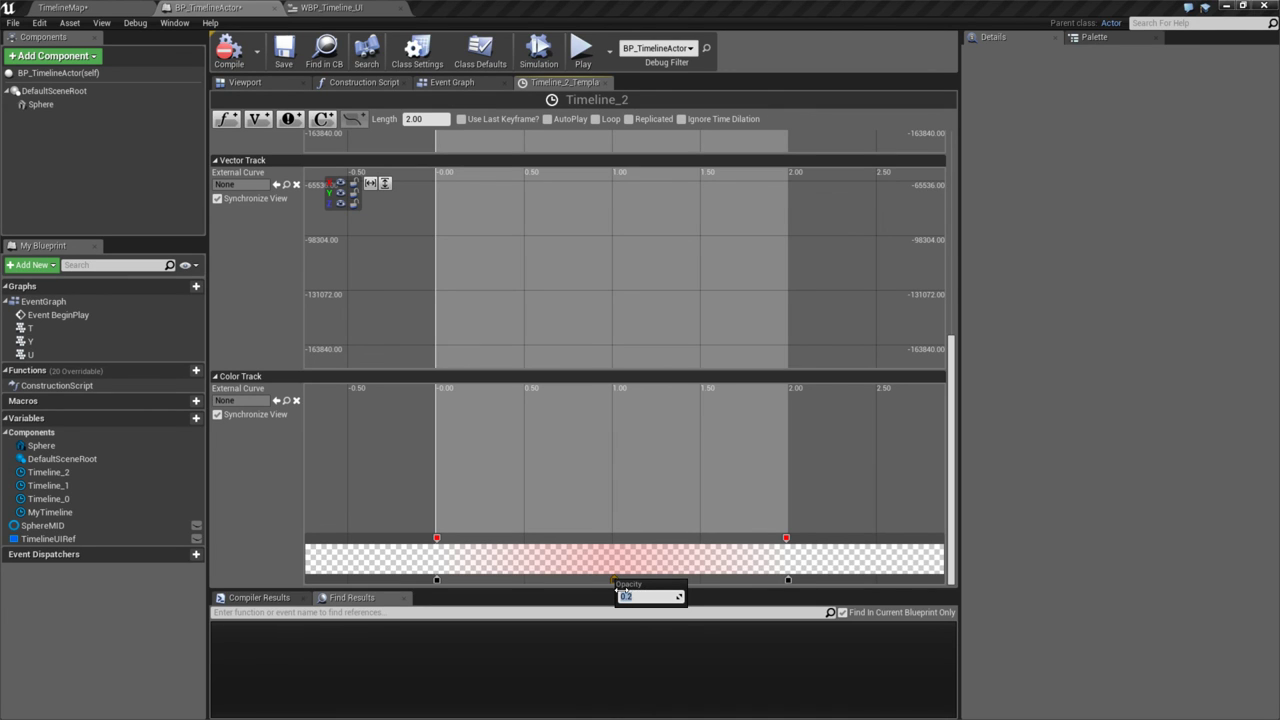
- Set the time of the Color Track's middle opacity stop to 1 and save BP_TimelineActor
right_click(614, 580)
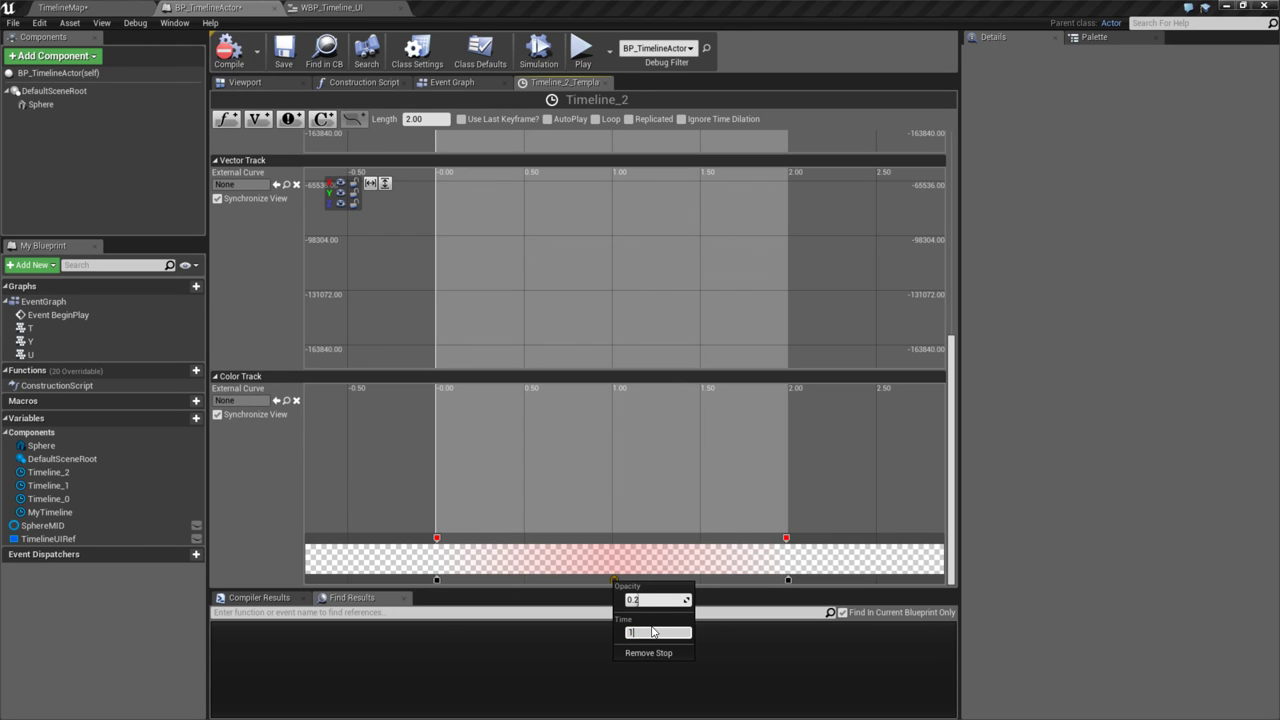
type("1")
left_click(284, 50)
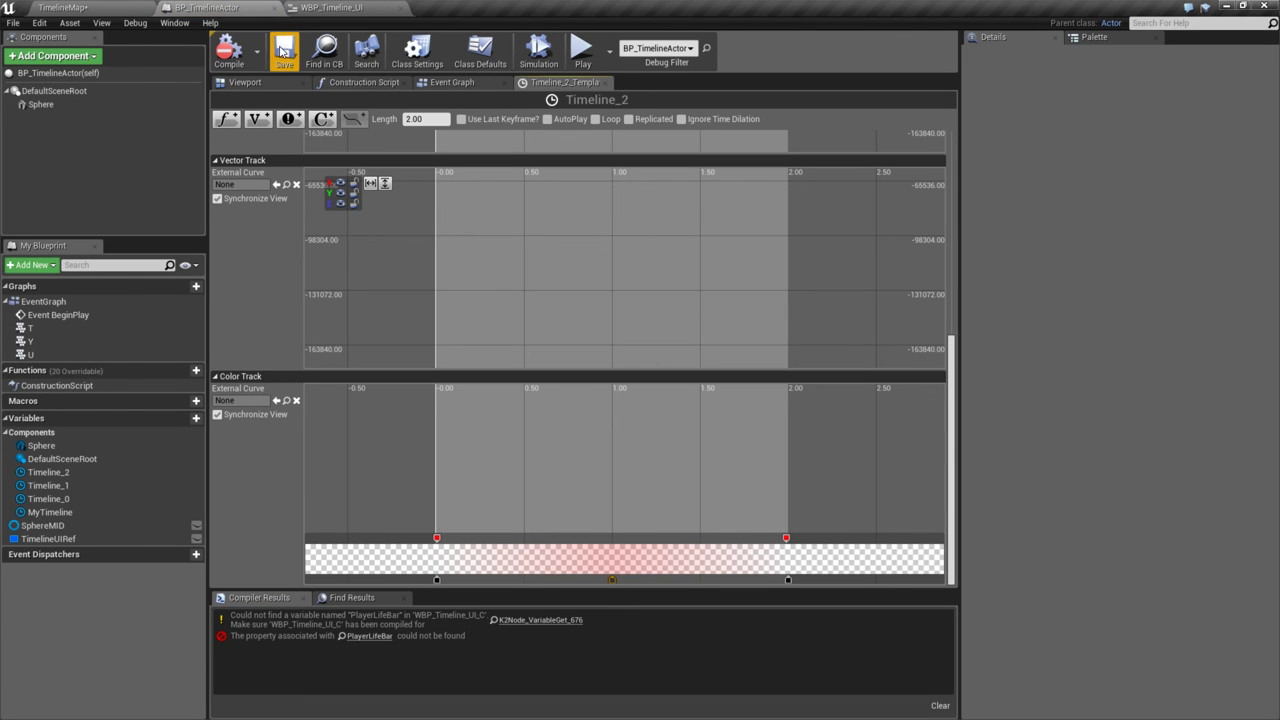
- In the Event Graph, replace the broken Player Life Bar getter on Timeline UIRef with a Get Image_0 node
left_click(462, 82)
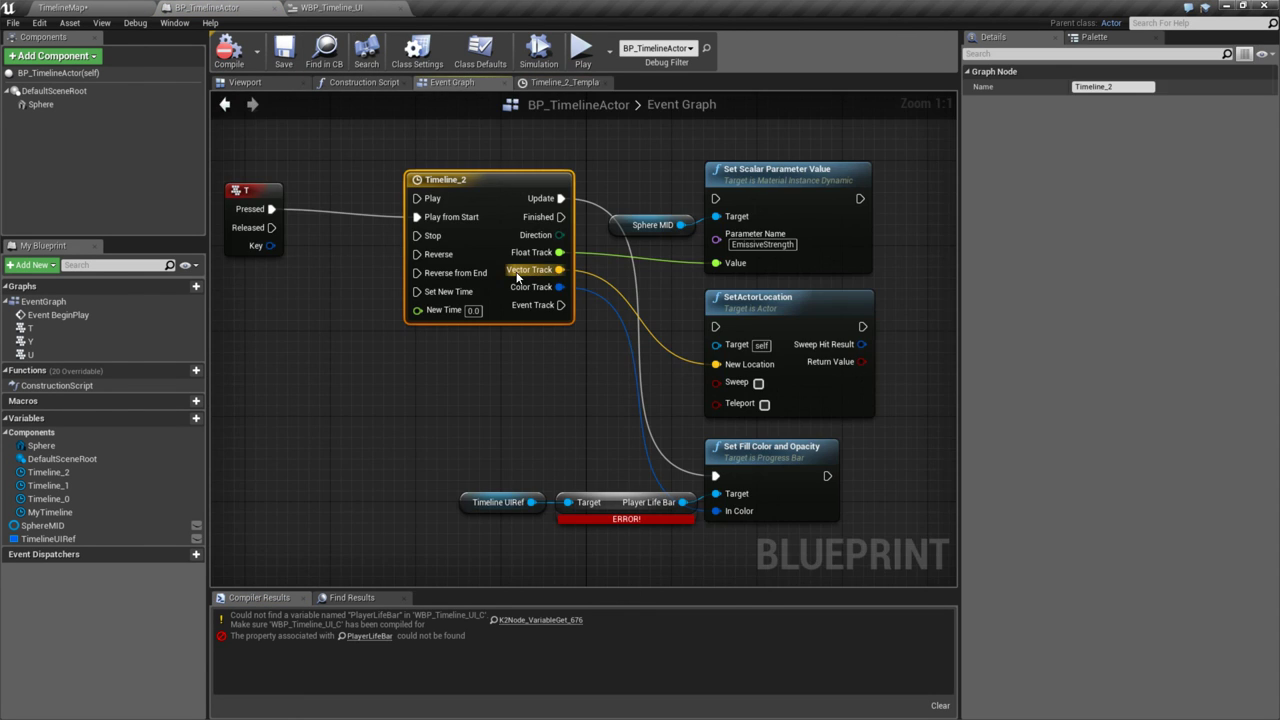
right_click_drag(518, 277, 462, 221)
left_click(562, 455)
key("Delete")
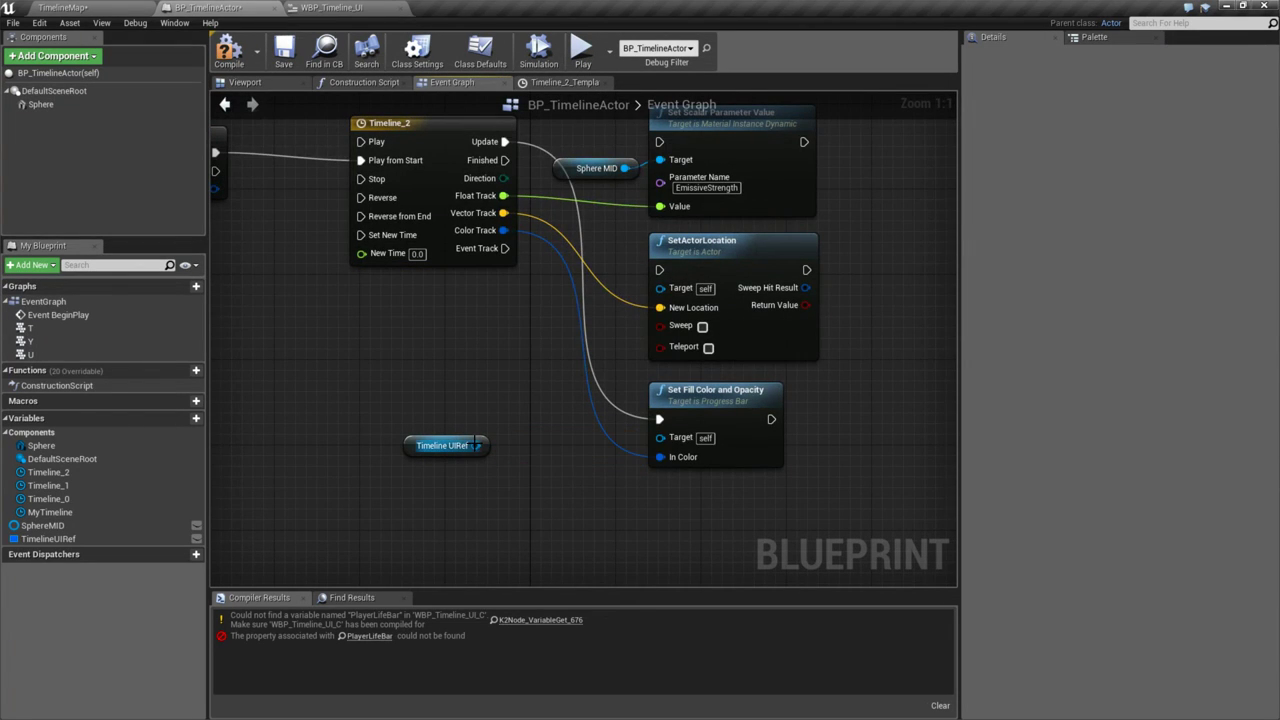
left_click_drag(476, 445, 500, 470)
type("get image")
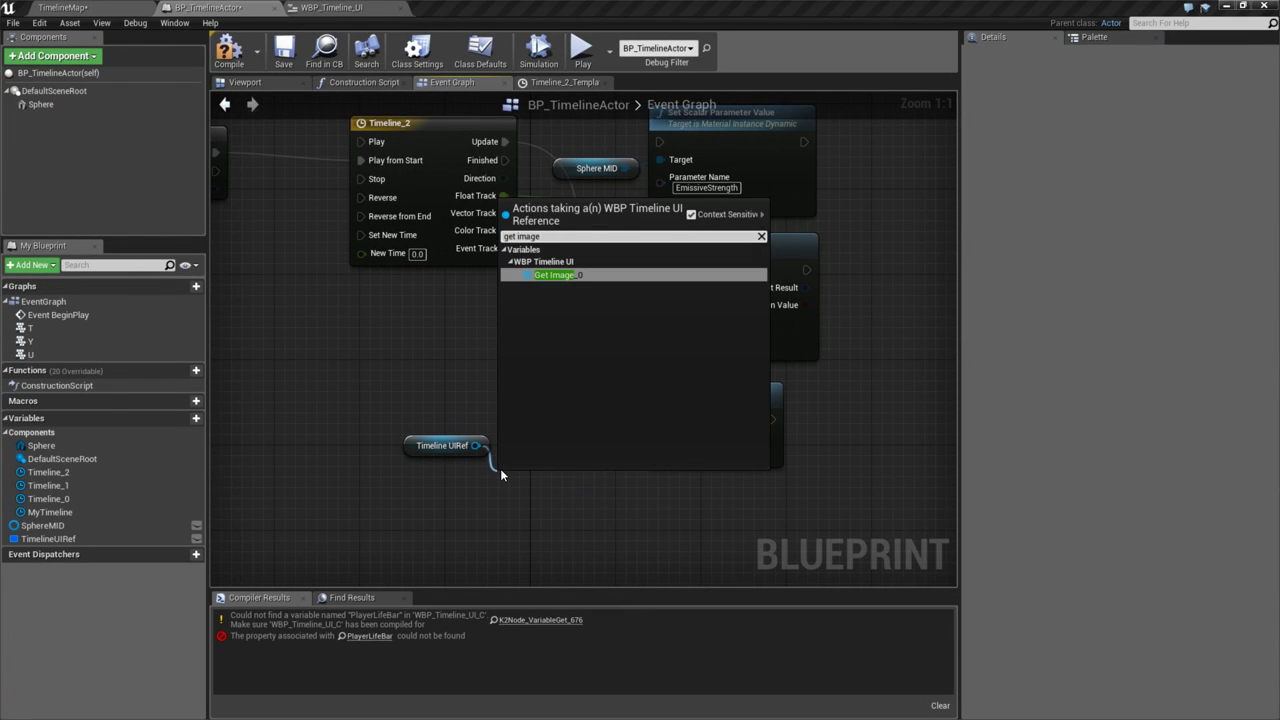
key("Return")
- Delete the progress bar's Set Fill Color and Opacity node
left_click_drag(603, 477, 664, 444)
left_click(677, 410)
key("Delete")
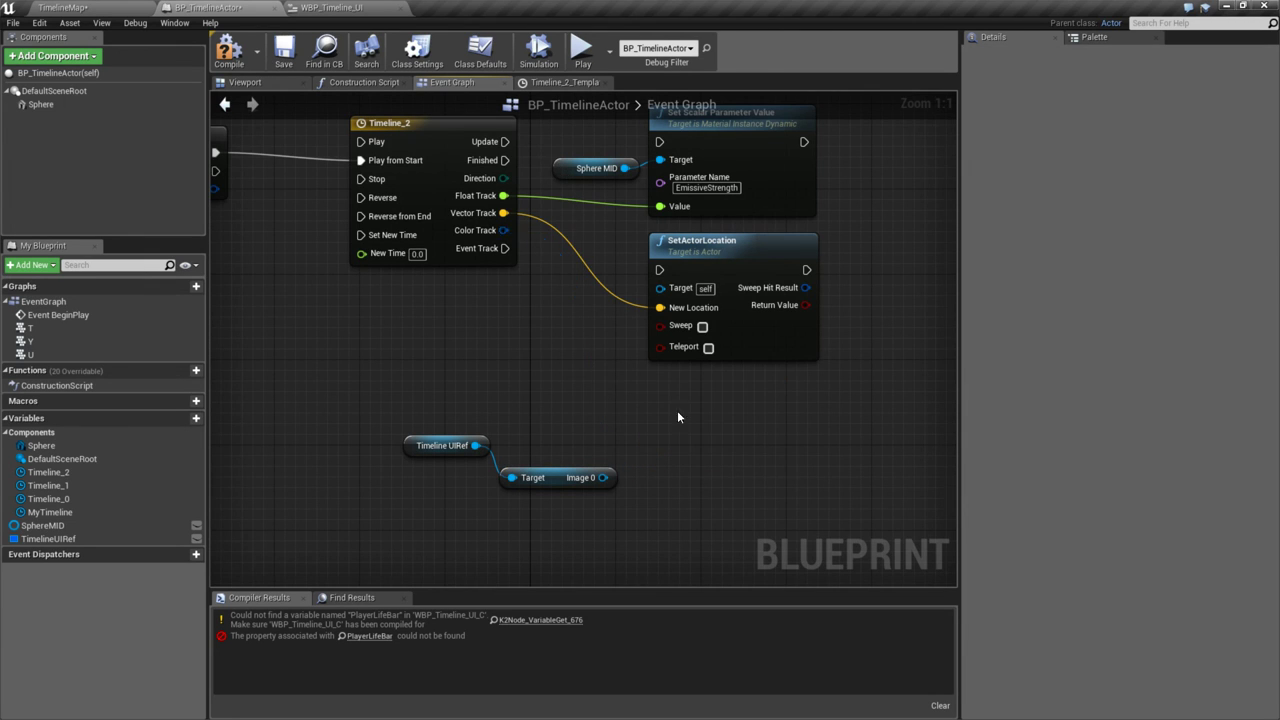
- Rename the image widget in WBP_Timeline_UI as FullScreenImage and save the widget blueprint
left_click(341, 7)
left_click(59, 366)
left_click(58, 366)
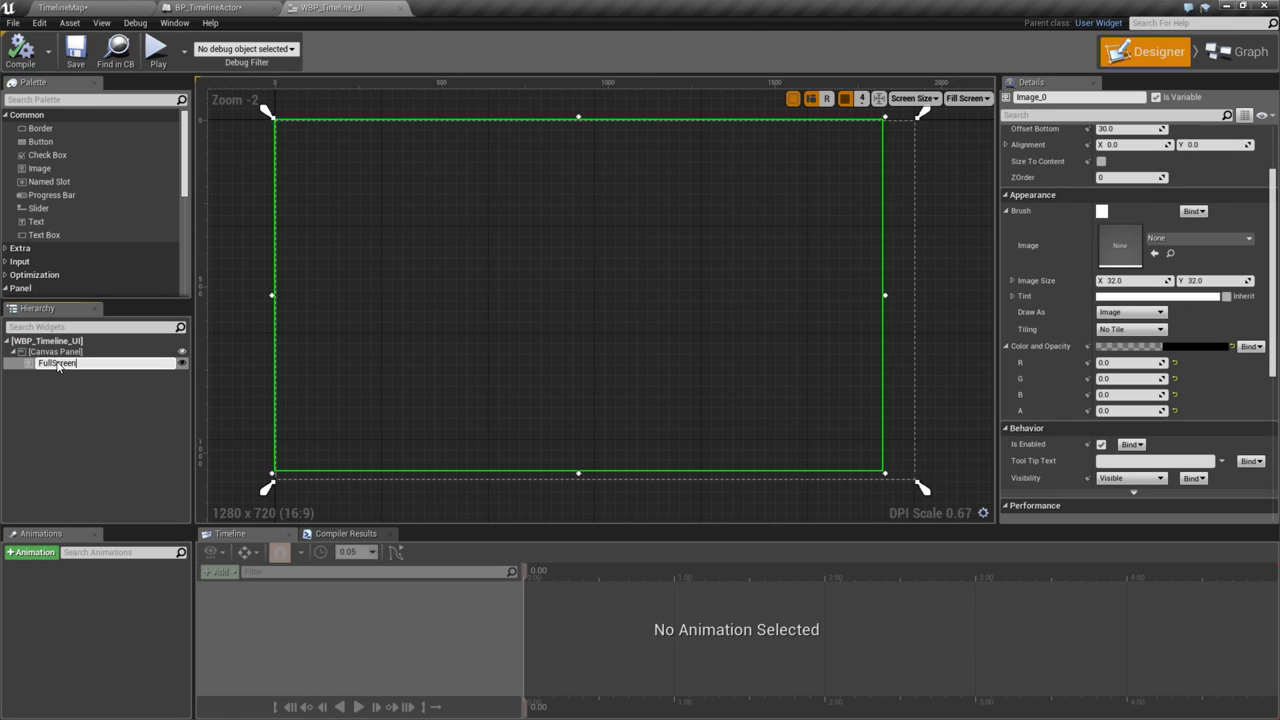
key("Return")
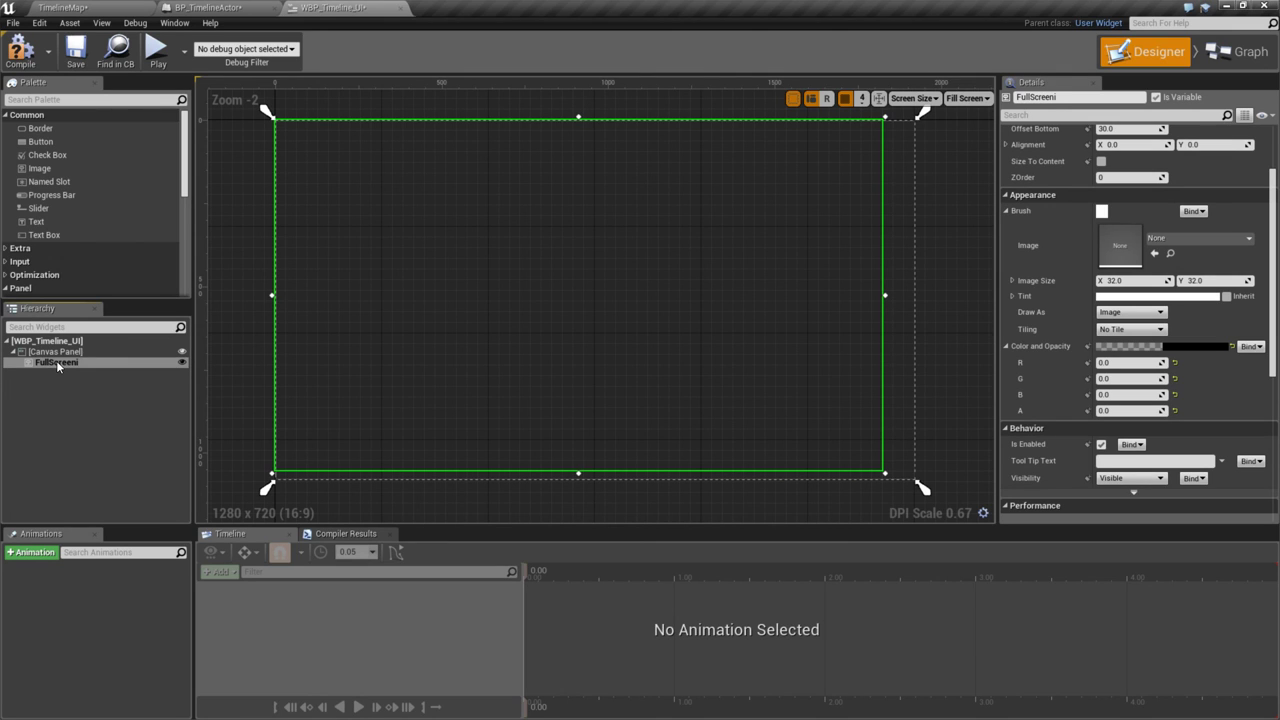
key("F2")
key("Right")
key("BackSpace")
type("Image")
key("Return")
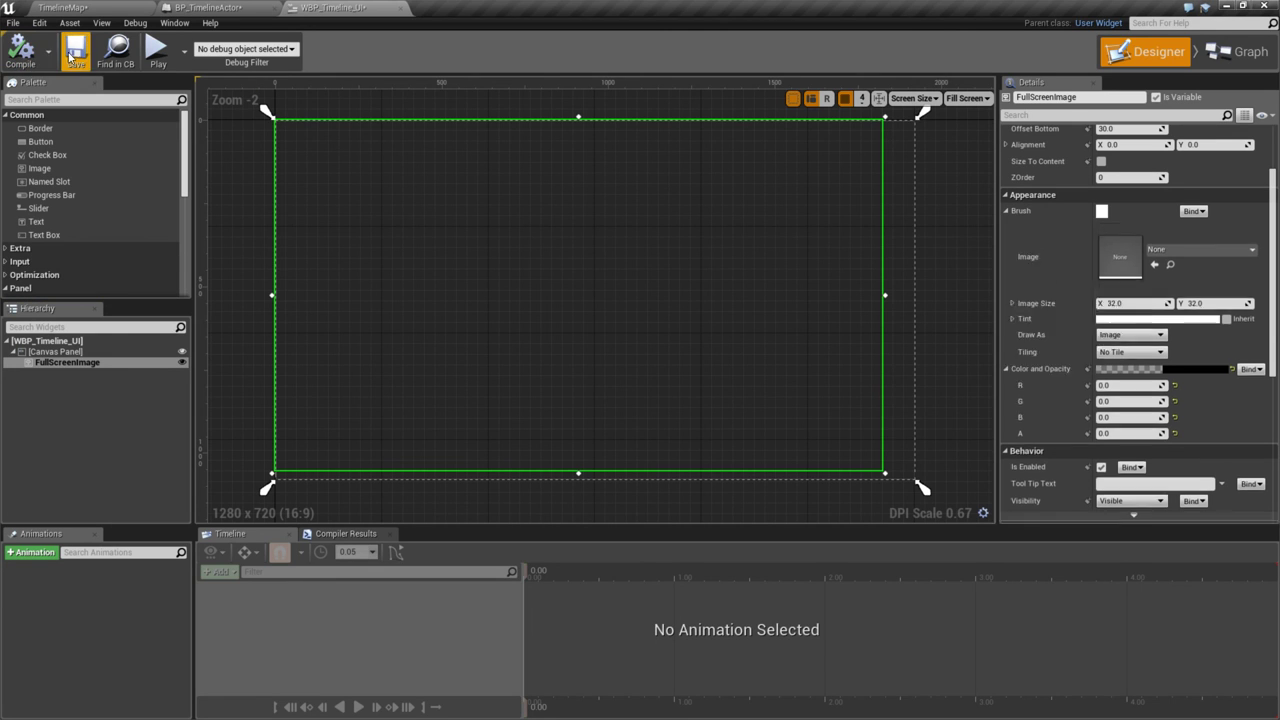
left_click(75, 50)
- In BP_TimelineActor, add a Set Color and Opacity node from the Full Screen Image reference
left_click(208, 7)
left_click_drag(645, 479, 656, 463)
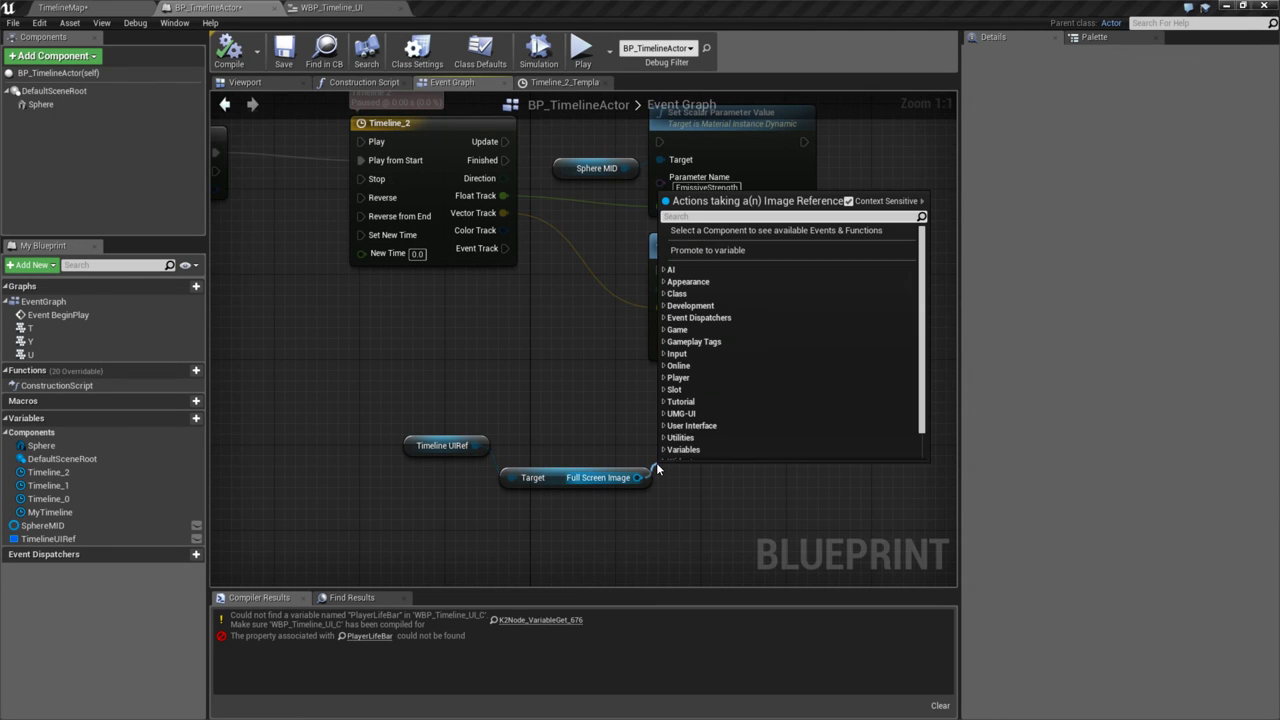
type("set color")
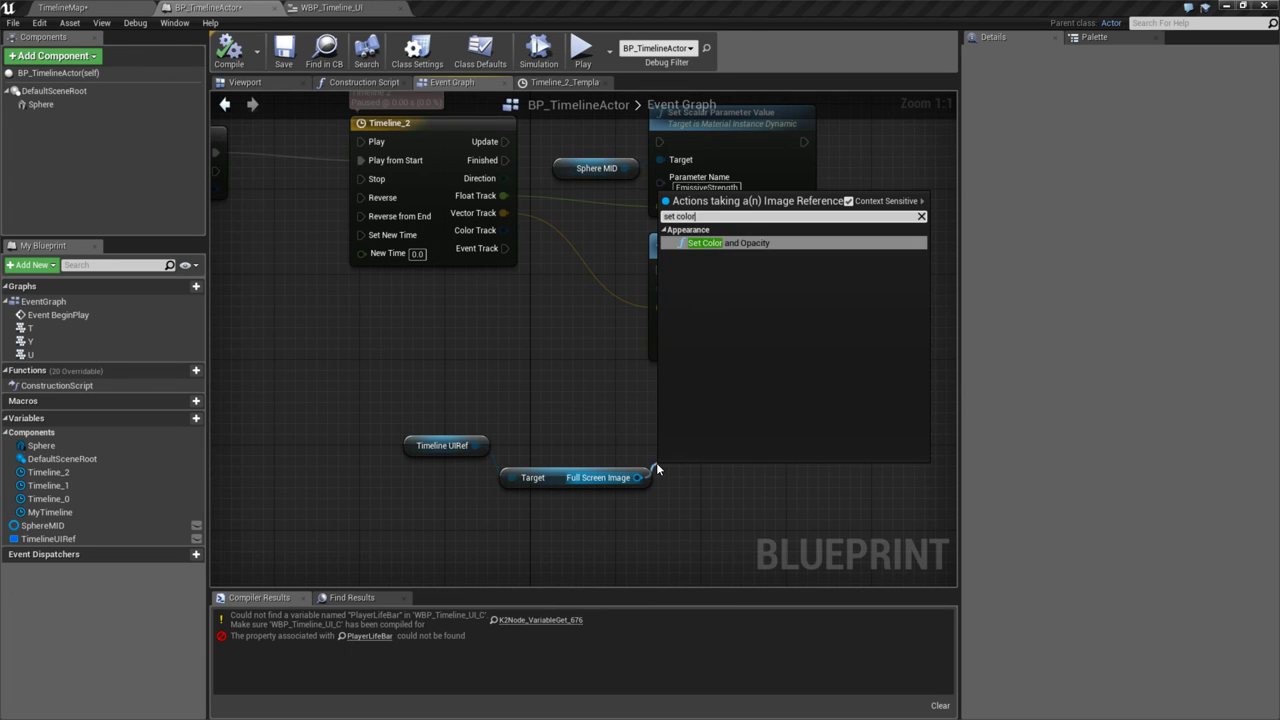
key("Return")
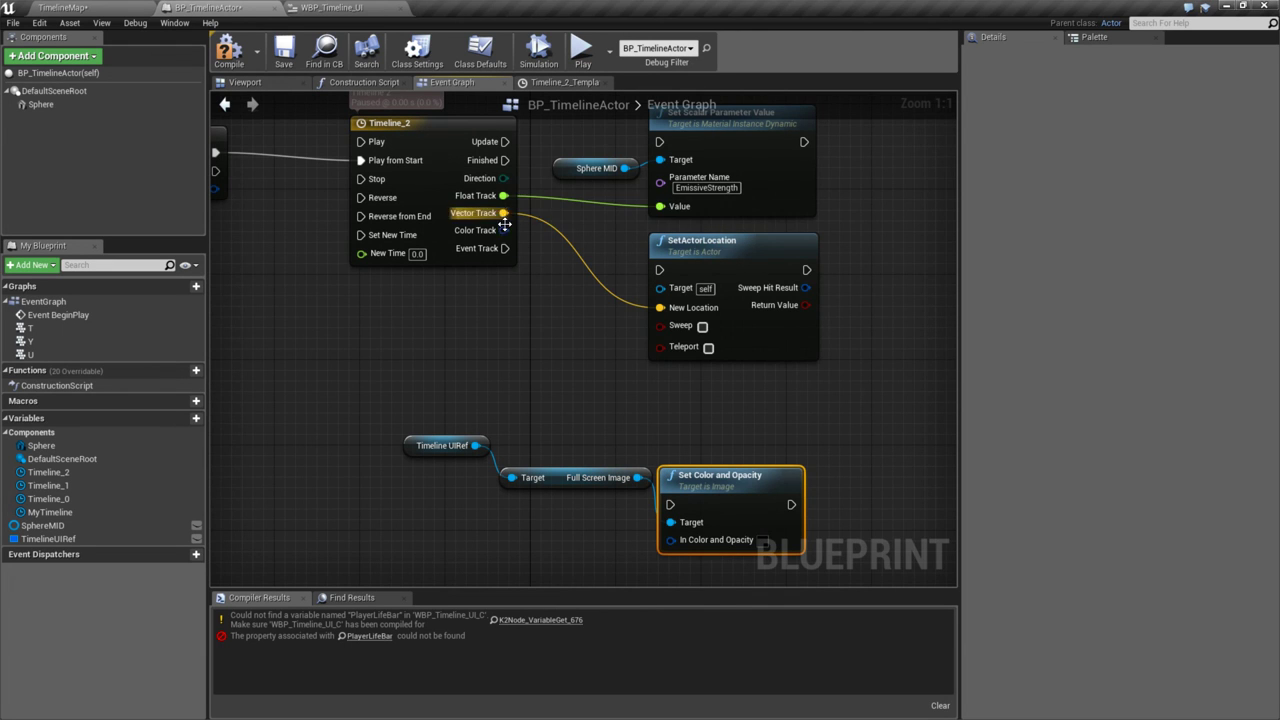
- Wire Timeline_2's Update and Color Track outputs to the Set Color and Opacity node and play-test the flash
left_click_drag(503, 230, 670, 388)
right_click_drag(701, 320, 678, 452)
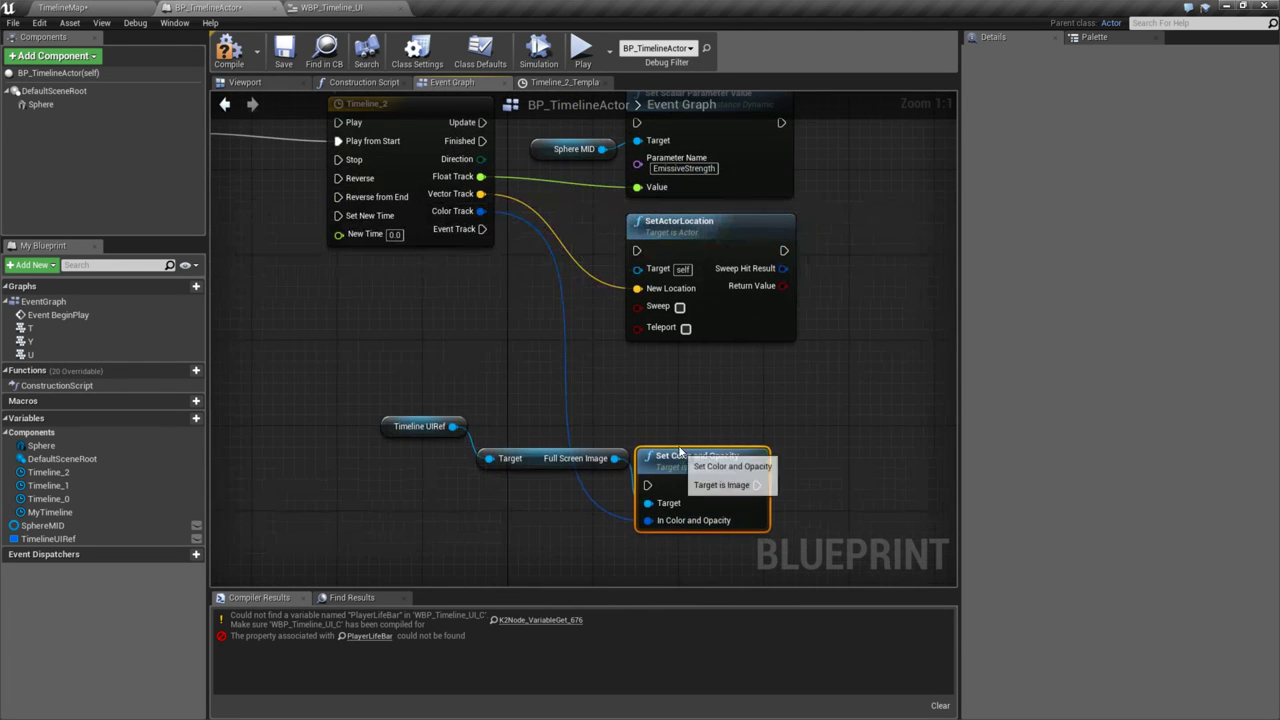
left_click_drag(679, 452, 482, 122)
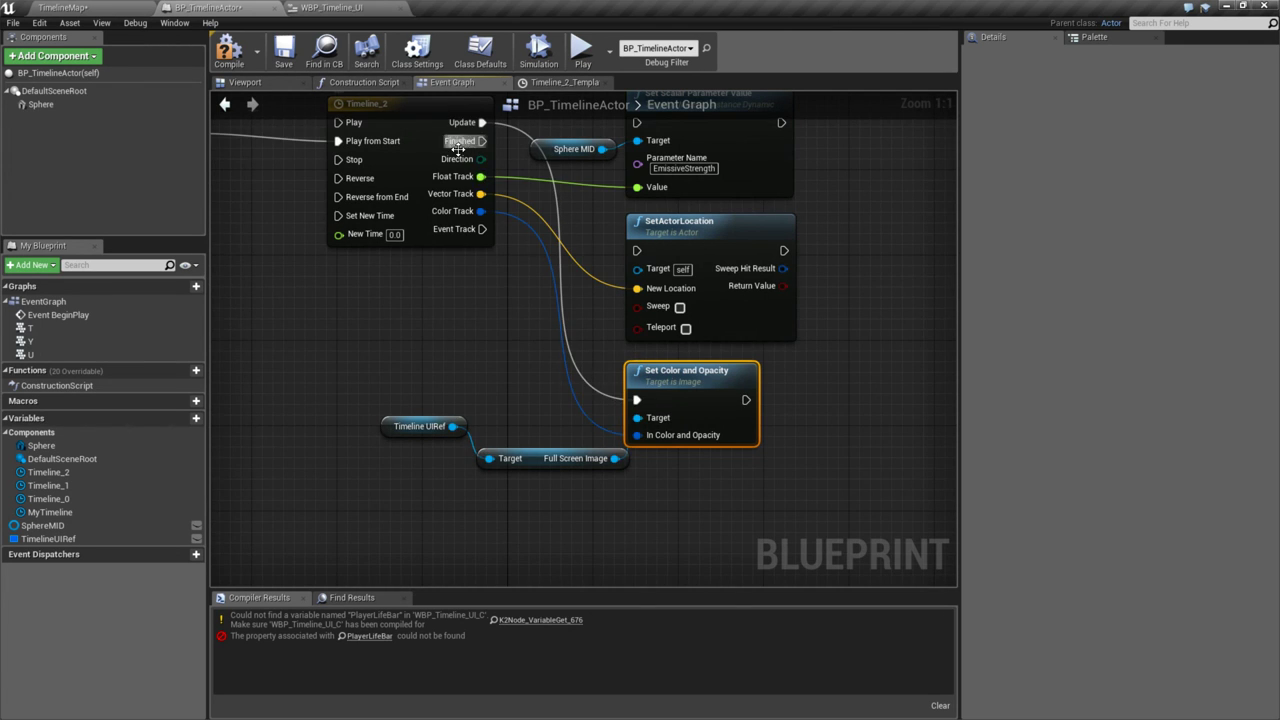
right_click_drag(343, 337, 470, 384)
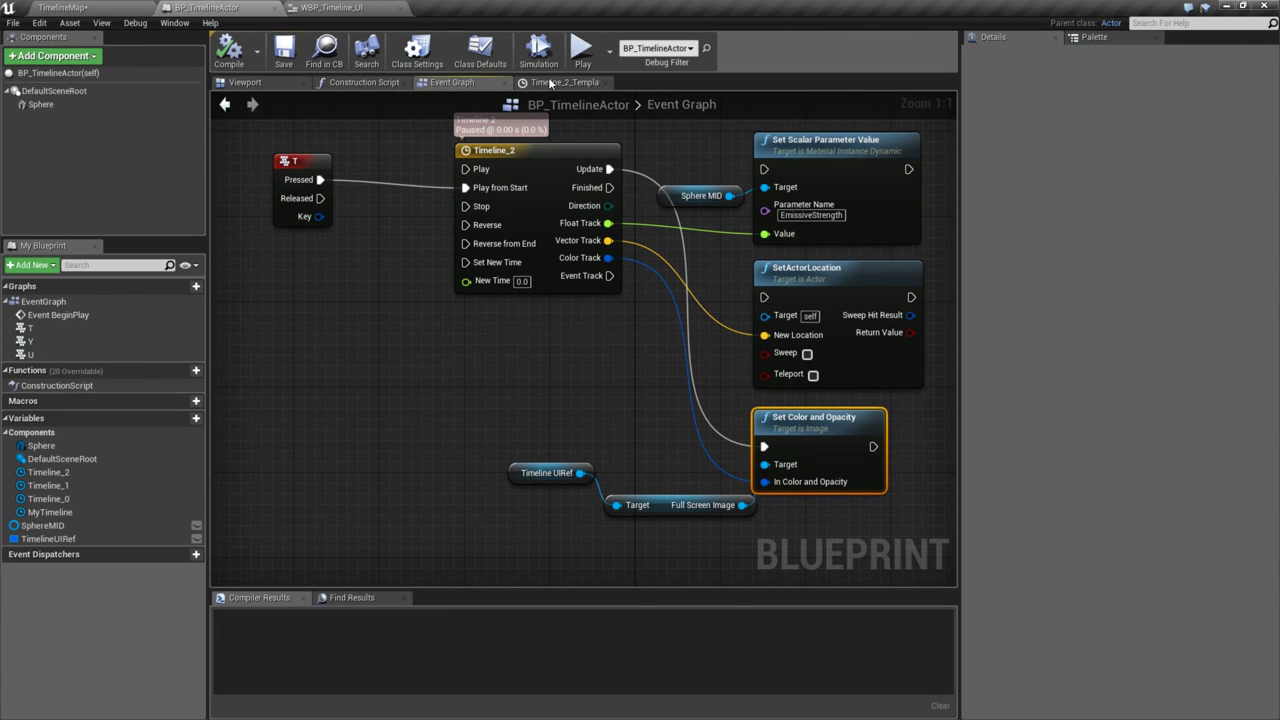
left_click(582, 50)
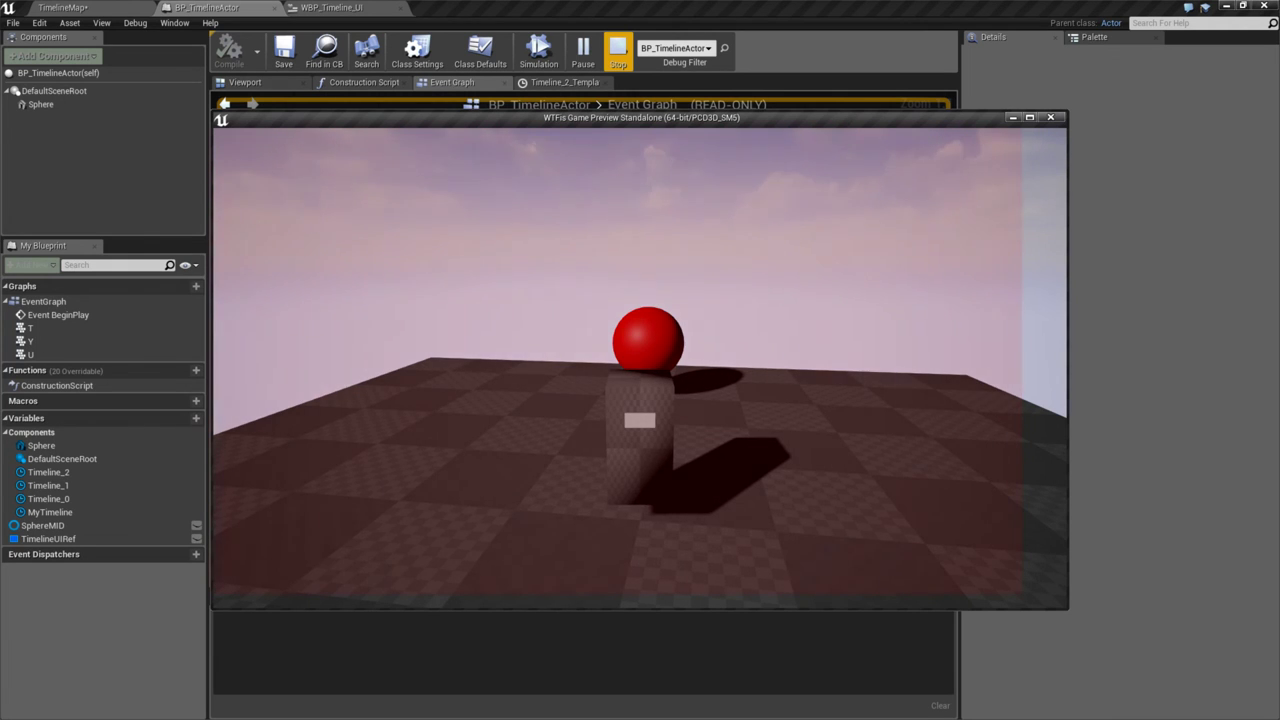
key("Escape")
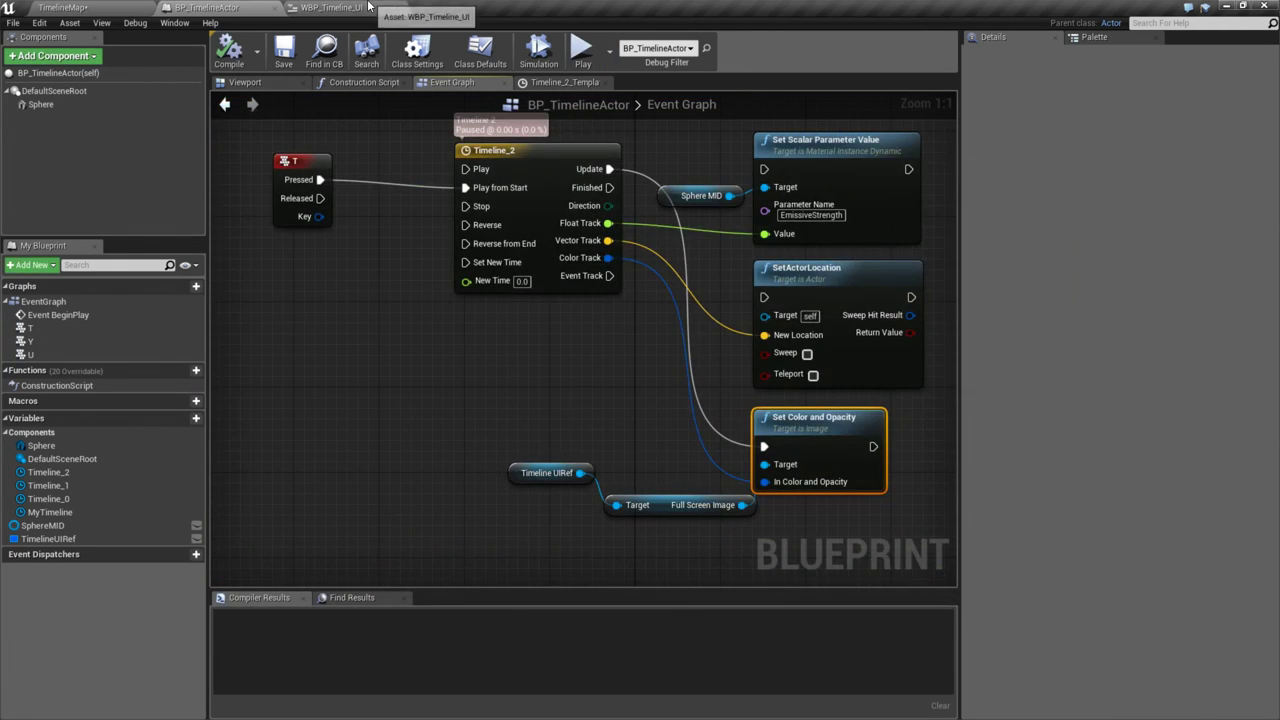
- In WBP_Timeline_UI, set FullScreenImage's right and bottom offsets to 0 and play-test the screen coverage
left_click(330, 7)
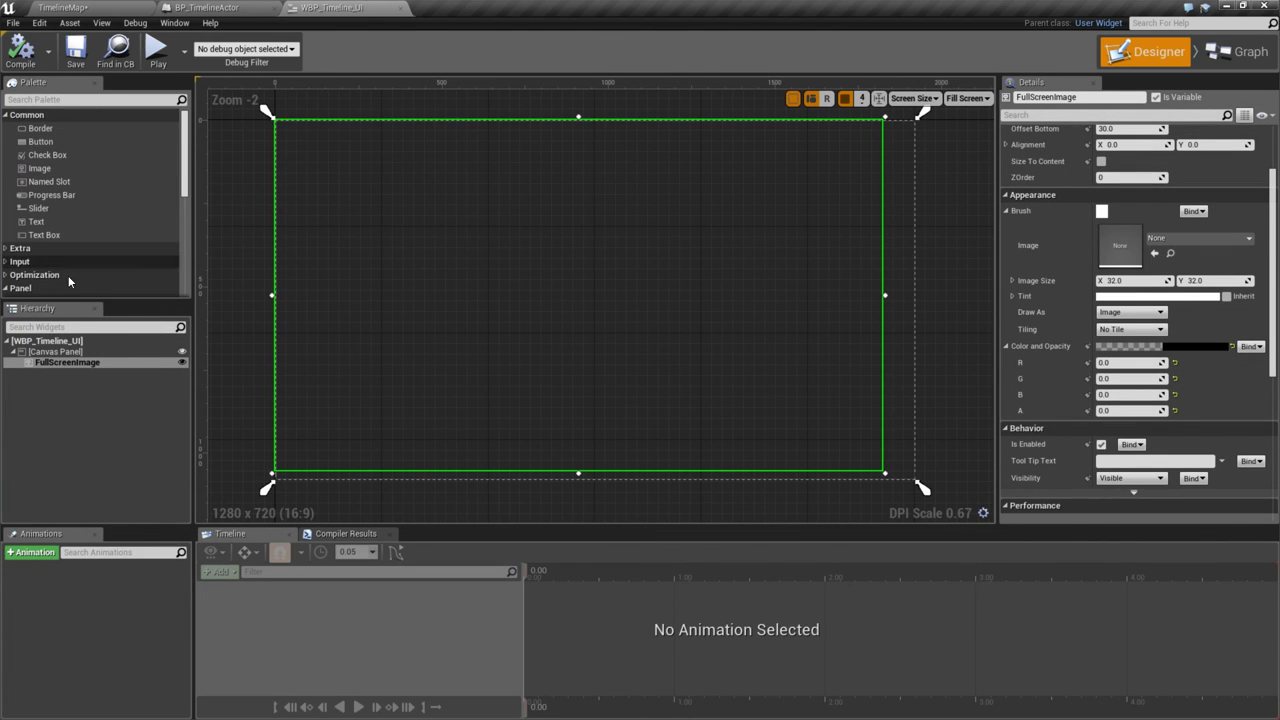
left_click(67, 362)
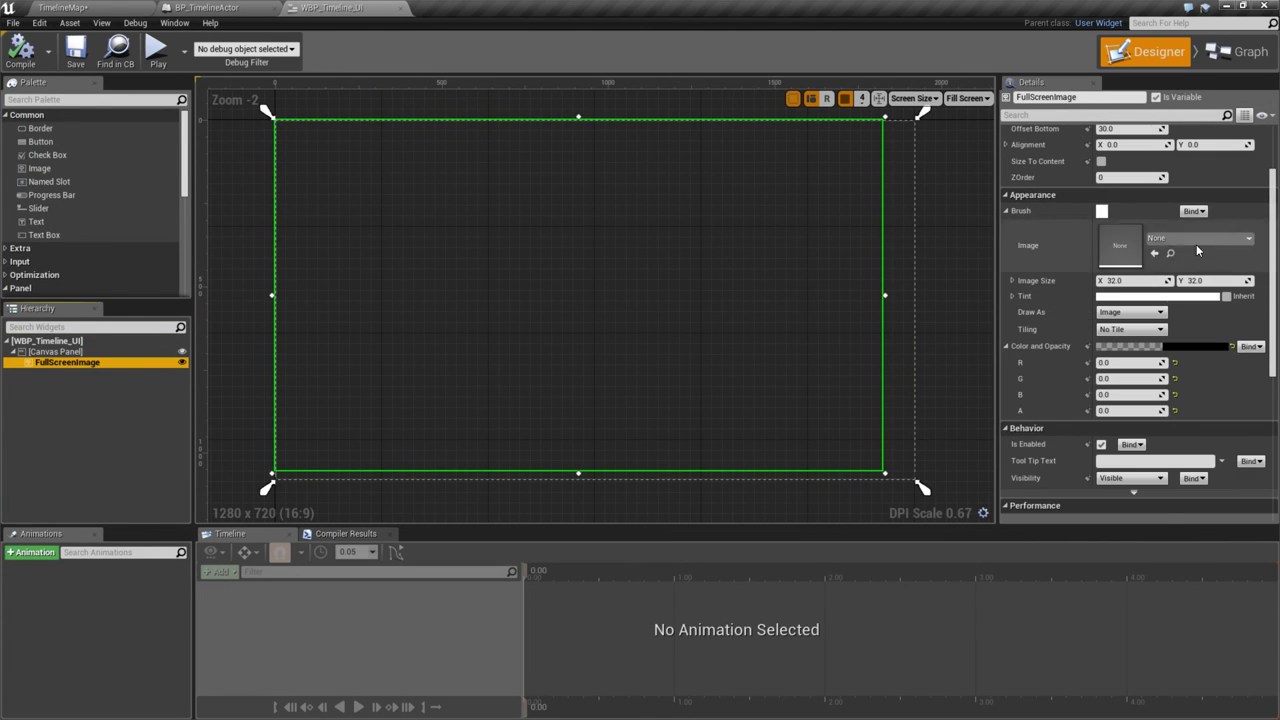
scroll(1197, 250, "up", 2)
left_click(1146, 200)
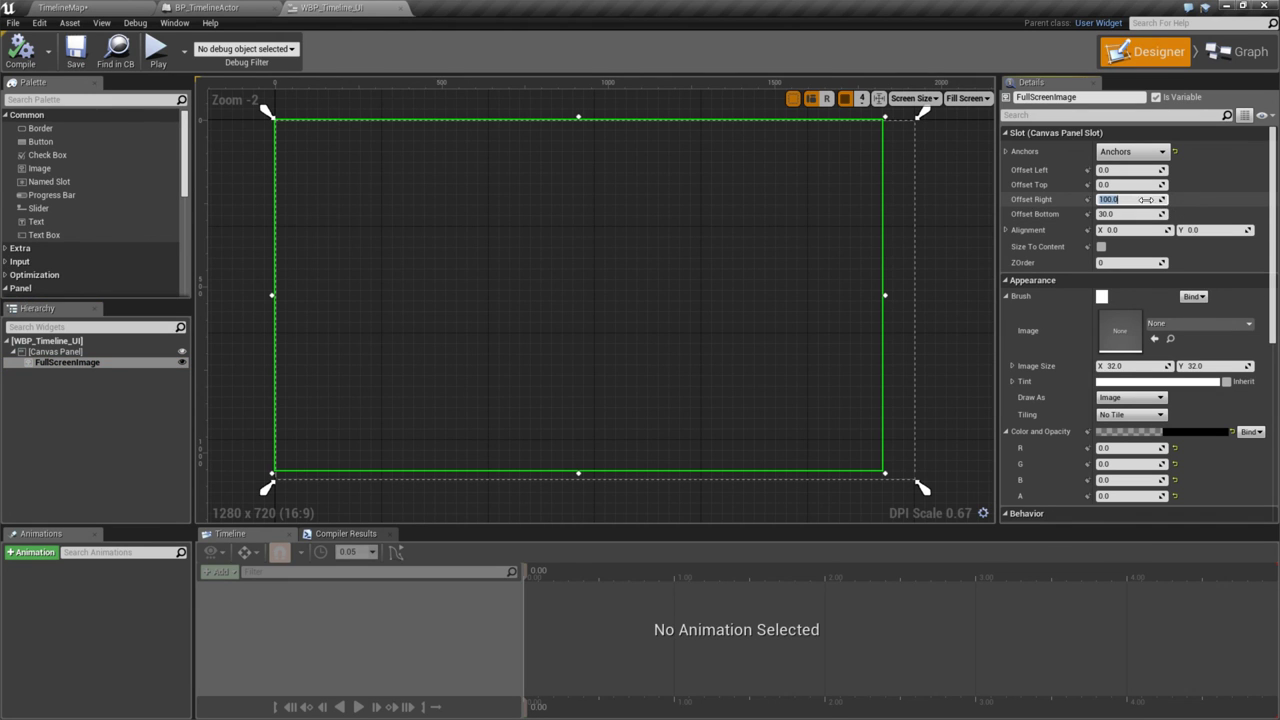
type("0")
key("Tab")
type("0")
key("Return")
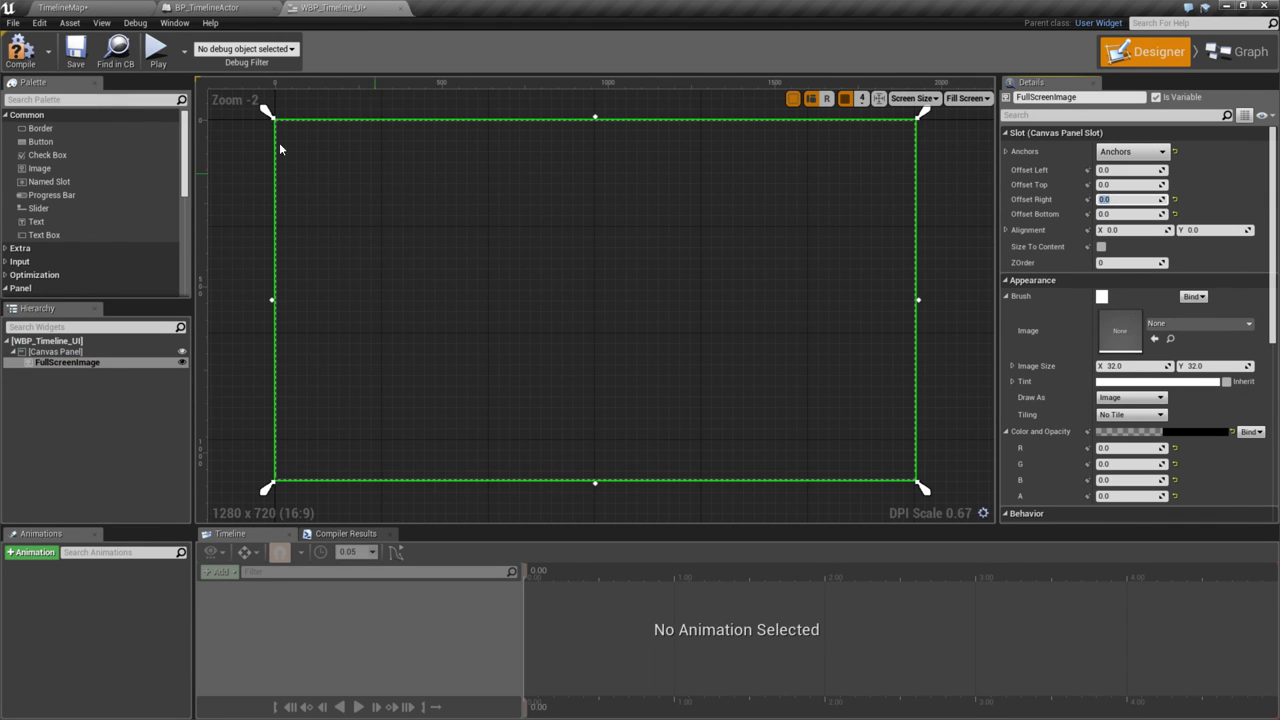
left_click(156, 50)
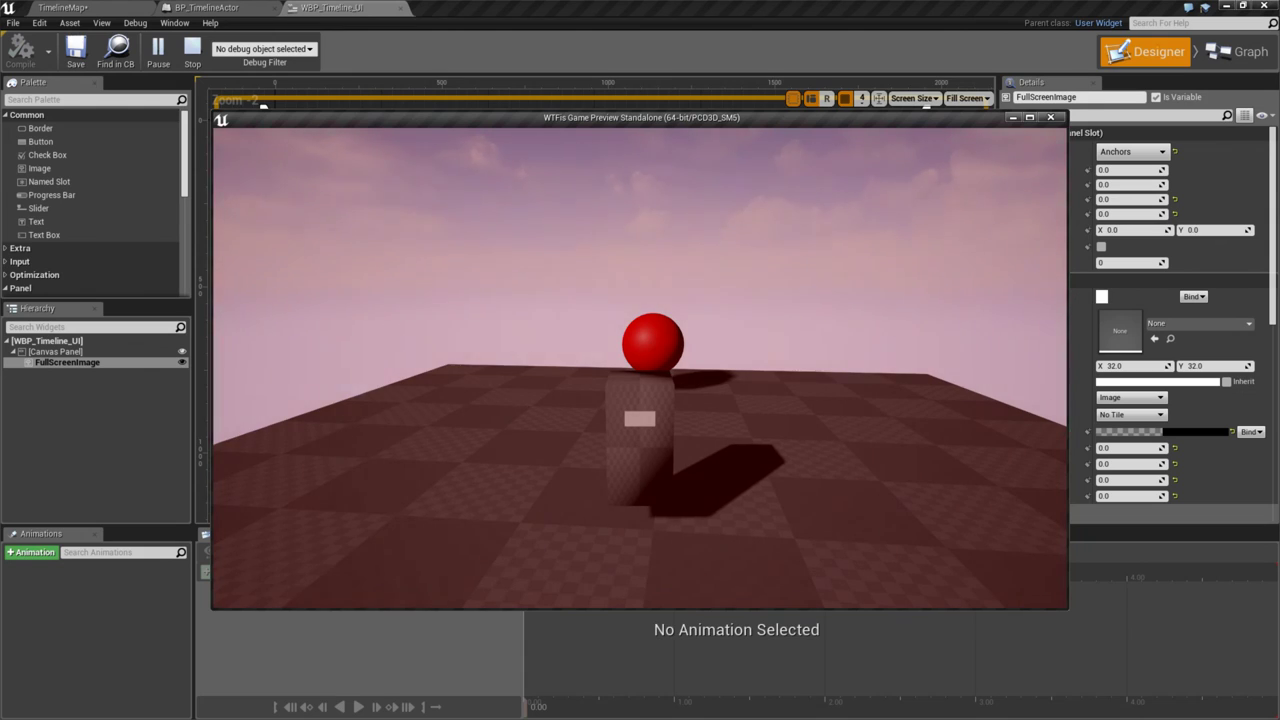
key("Escape")
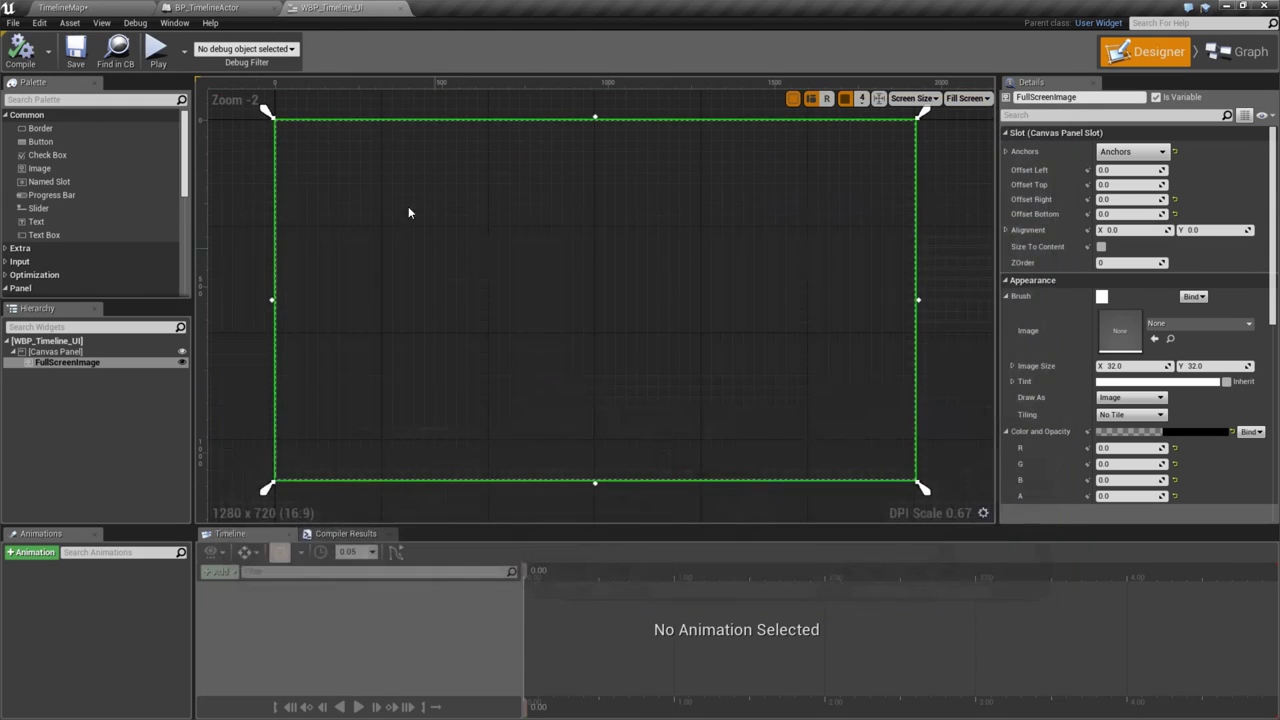
left_click(231, 7)
left_click(330, 7)
left_click(88, 7)
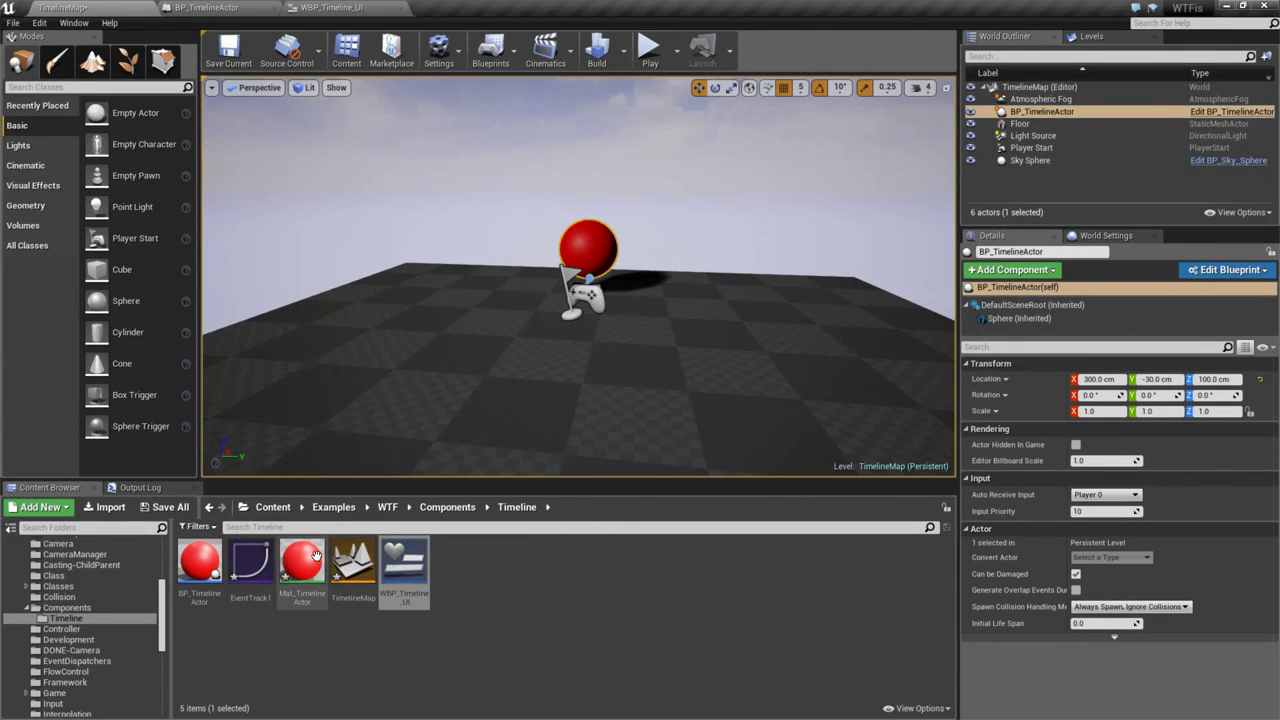
- In BP_TimelineActor's Timeline_2, move the Color Track's middle opacity stop to about 0.18 seconds and check its opacity
left_click(239, 7)
right_click_drag(555, 209, 563, 295)
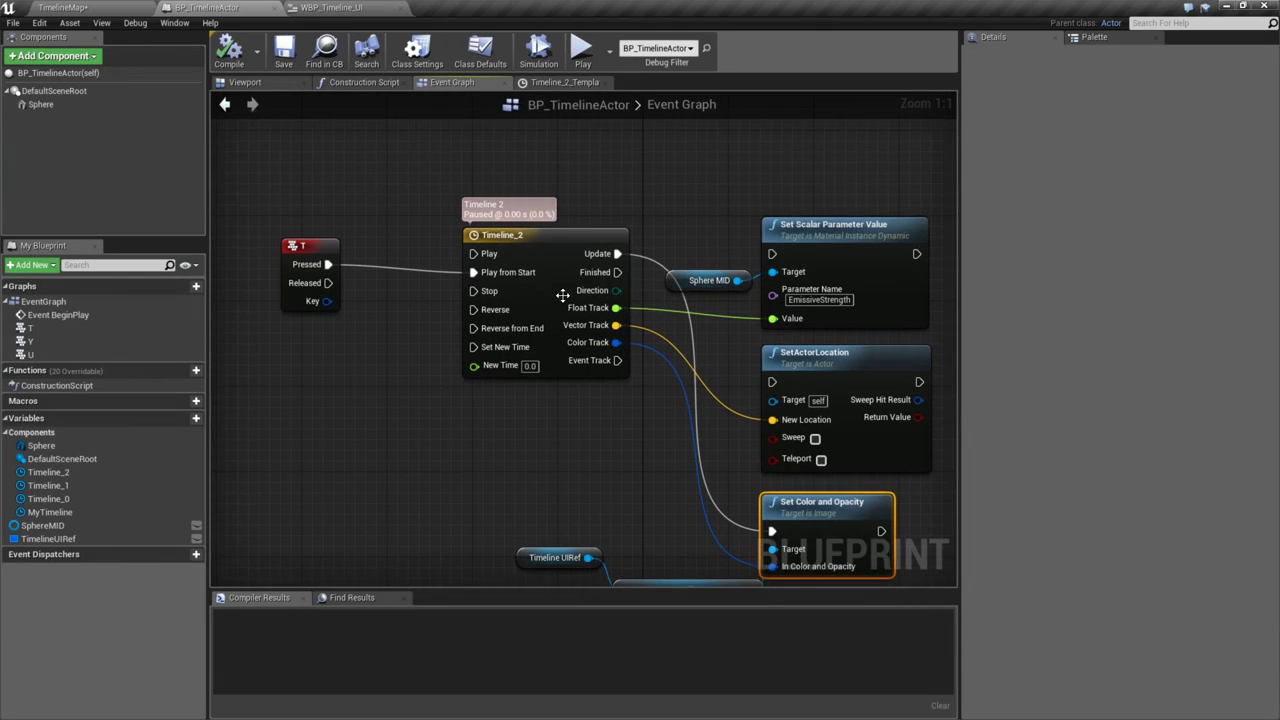
double_click(563, 295)
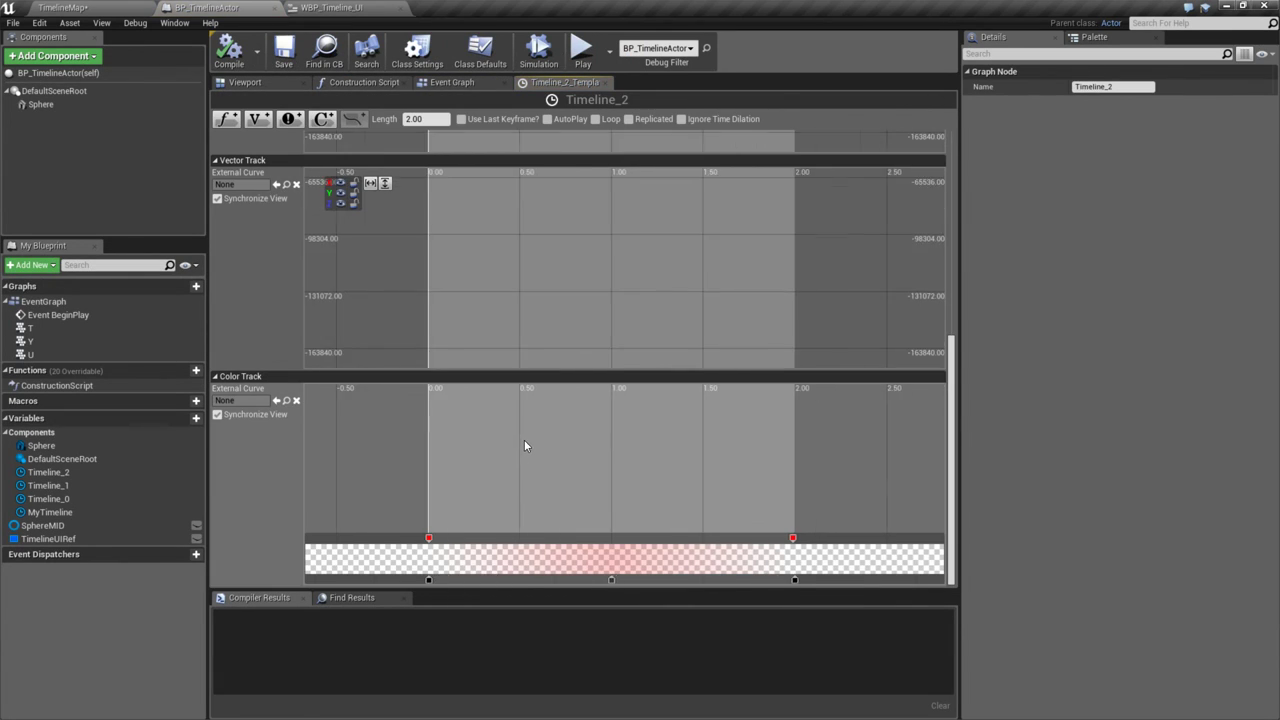
right_click_drag(543, 410, 554, 392)
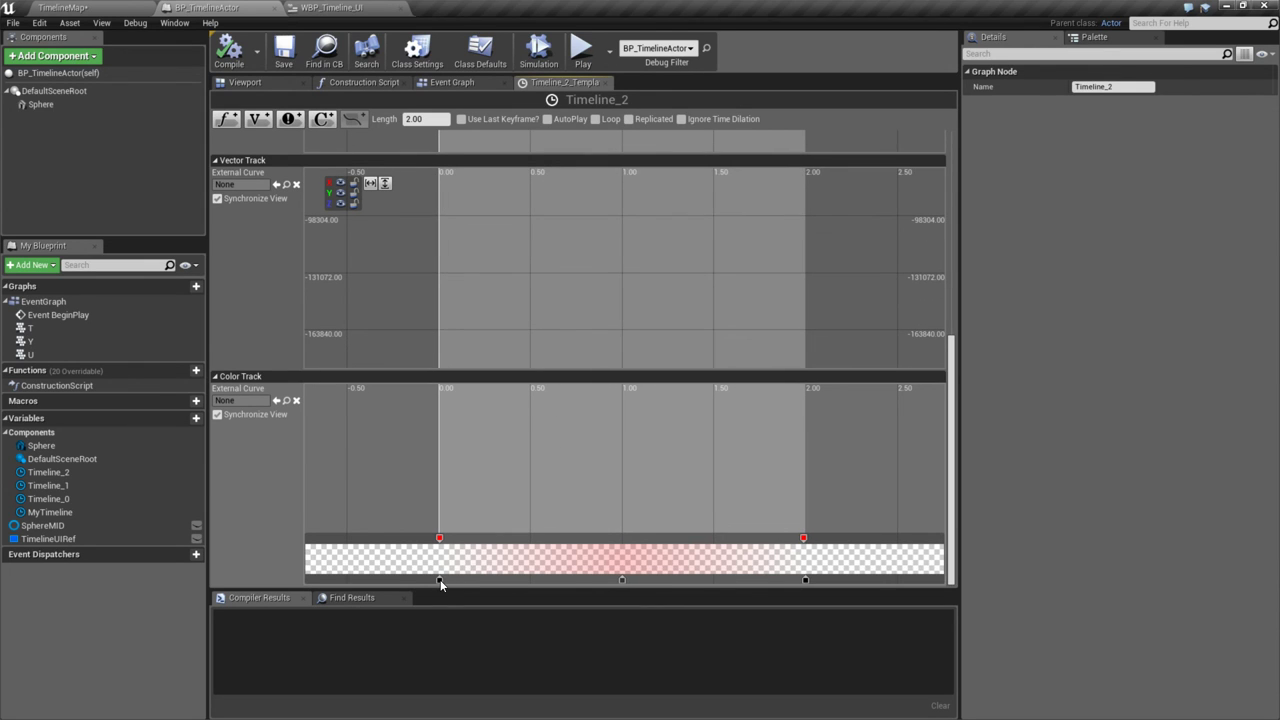
left_click_drag(622, 580, 511, 582)
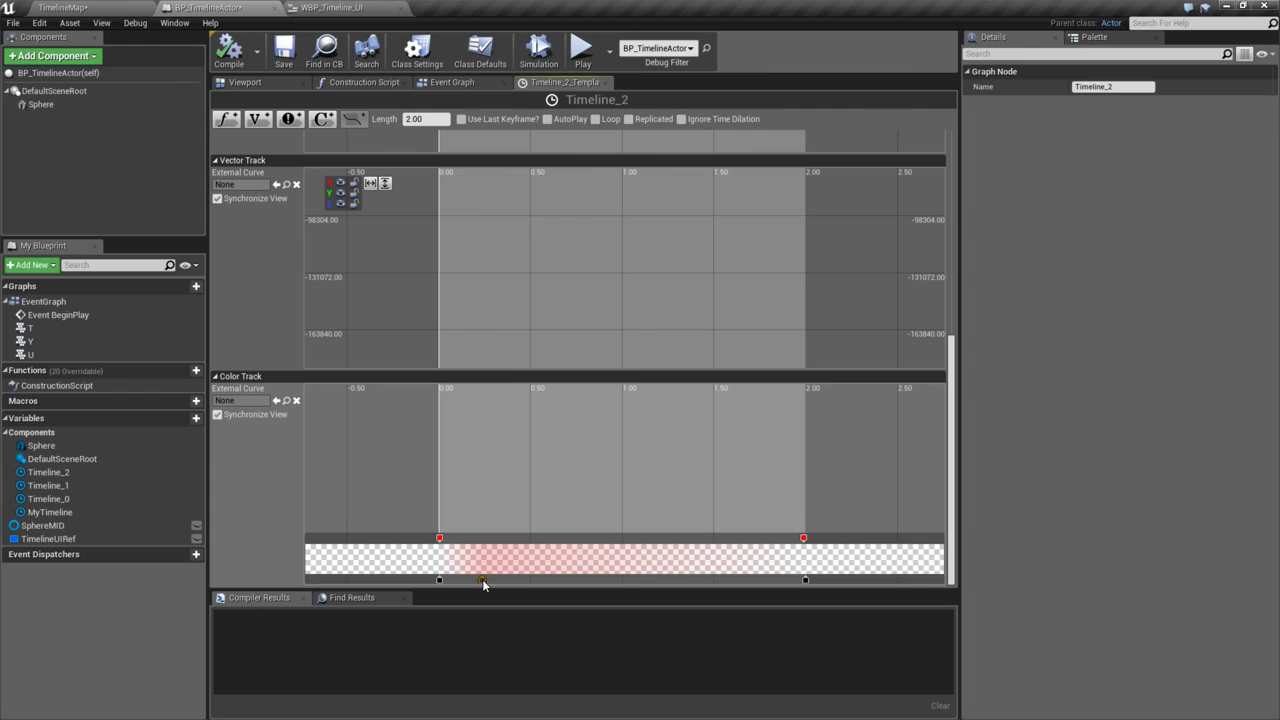
double_click(472, 580)
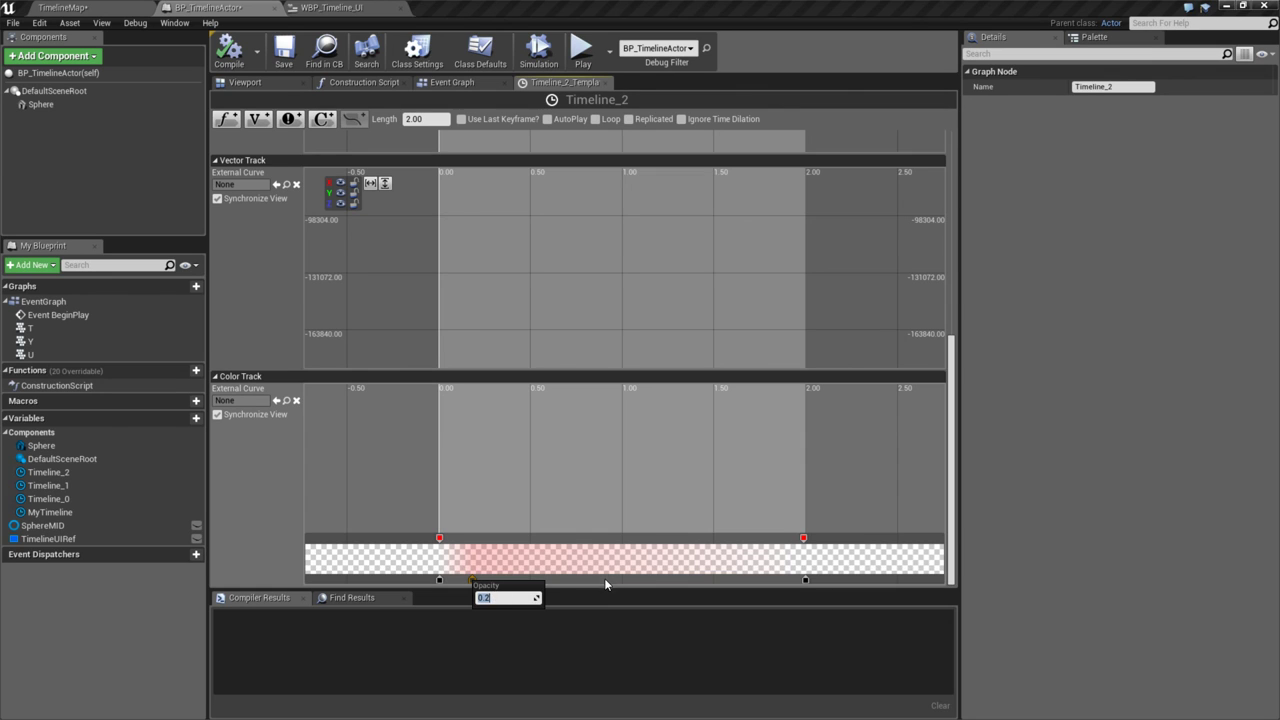
- Add another opacity stop to the Color Track at about 0.72 seconds with opacity 0.1
left_click(604, 580)
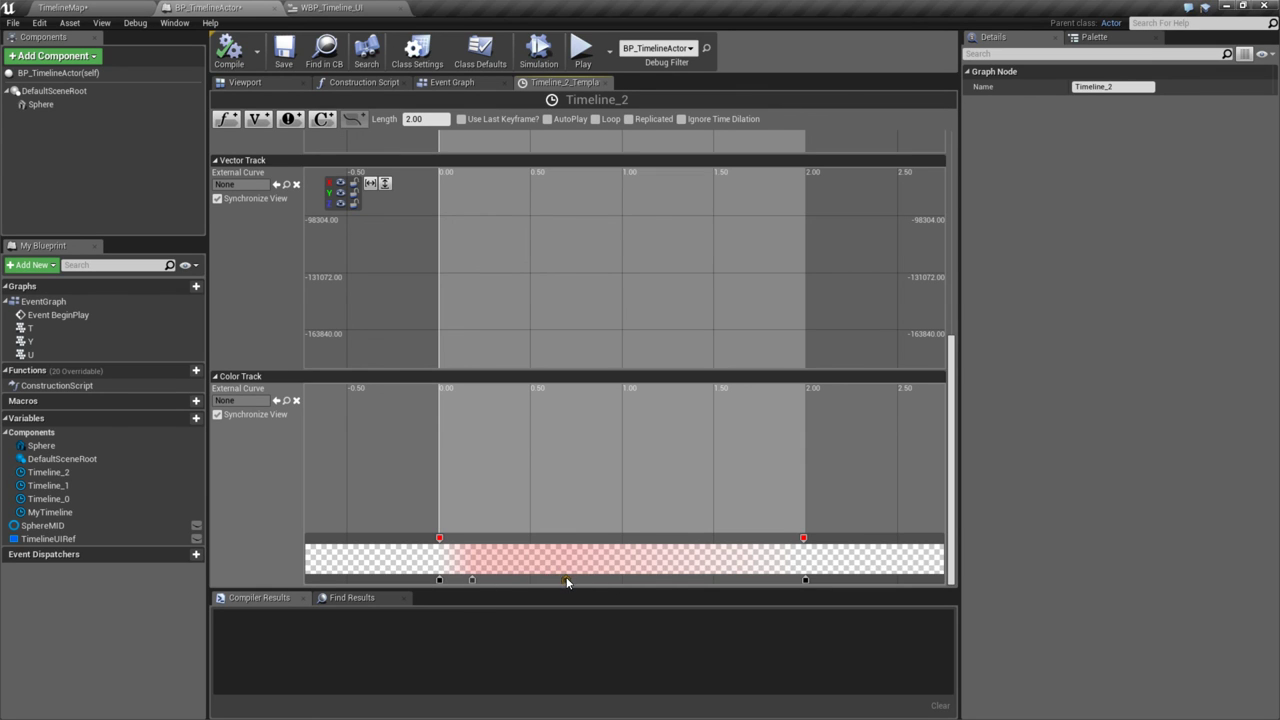
double_click(570, 580)
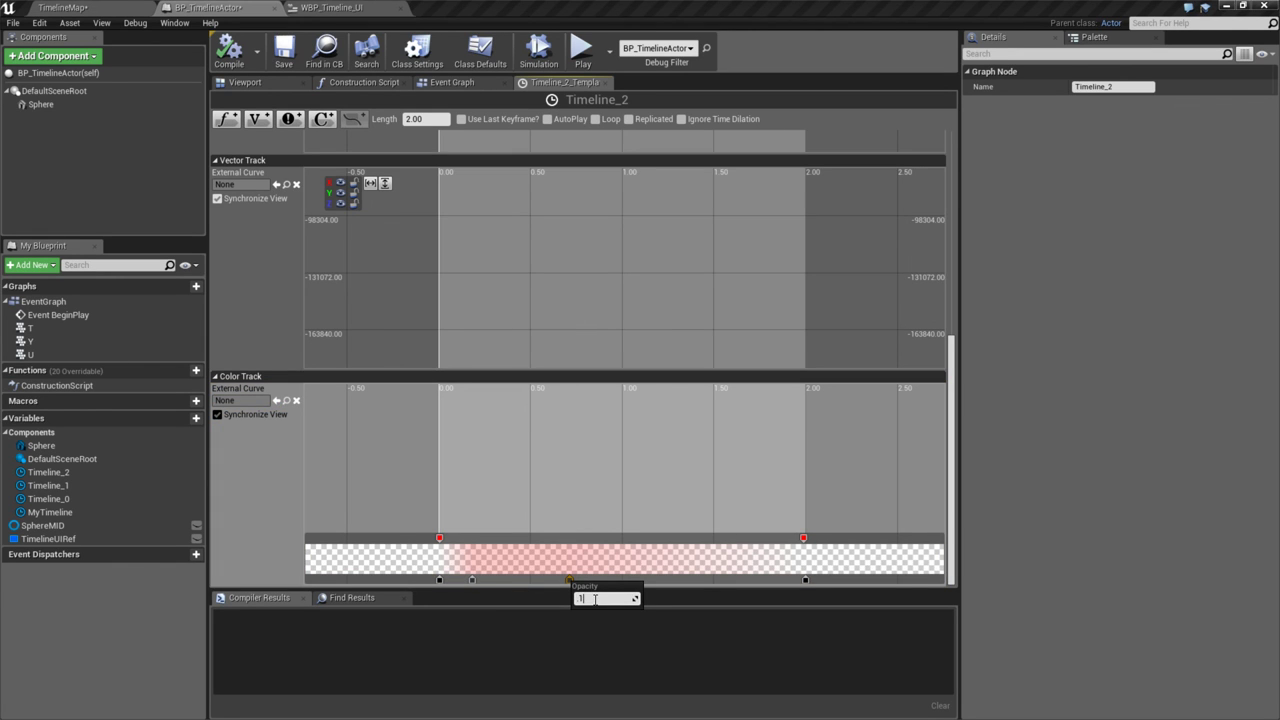
key("Return")
left_click(665, 634)
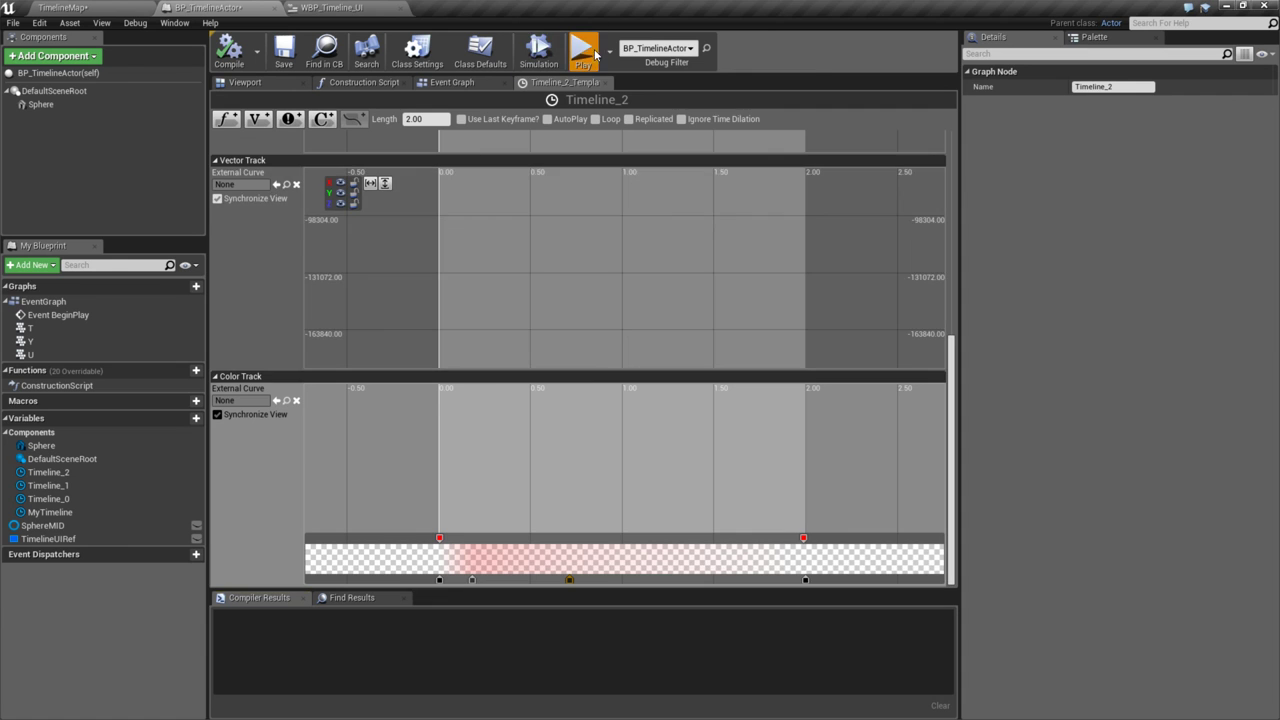
- Play-test the adjusted red flash and review the Timeline_2 tracks
left_click(595, 54)
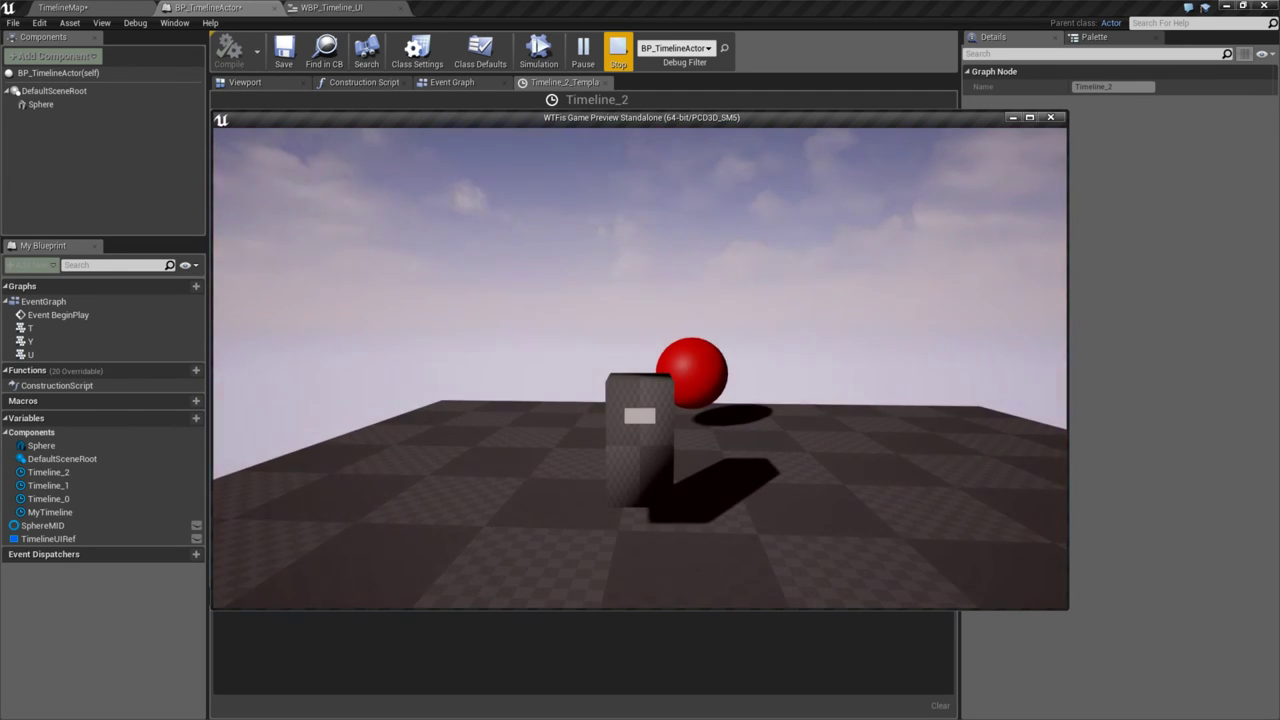
key("Escape")
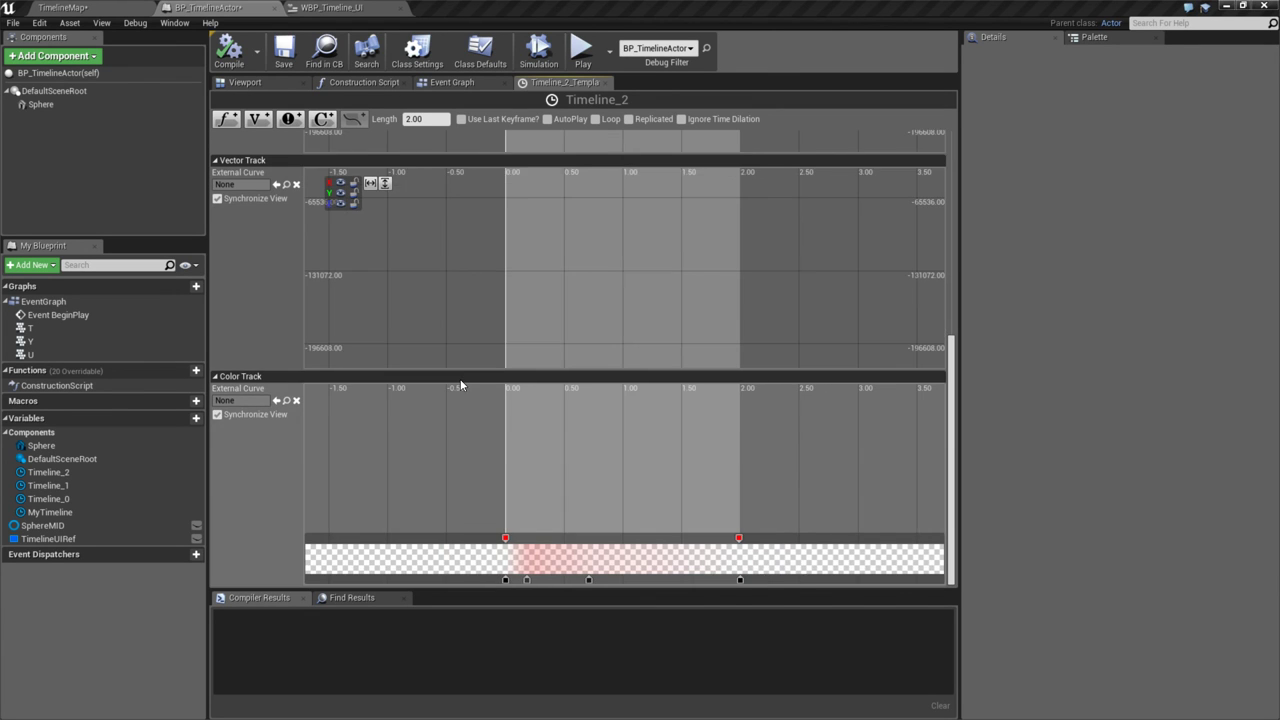
scroll(455, 360, "up", 2)
scroll(446, 353, "down", 1)
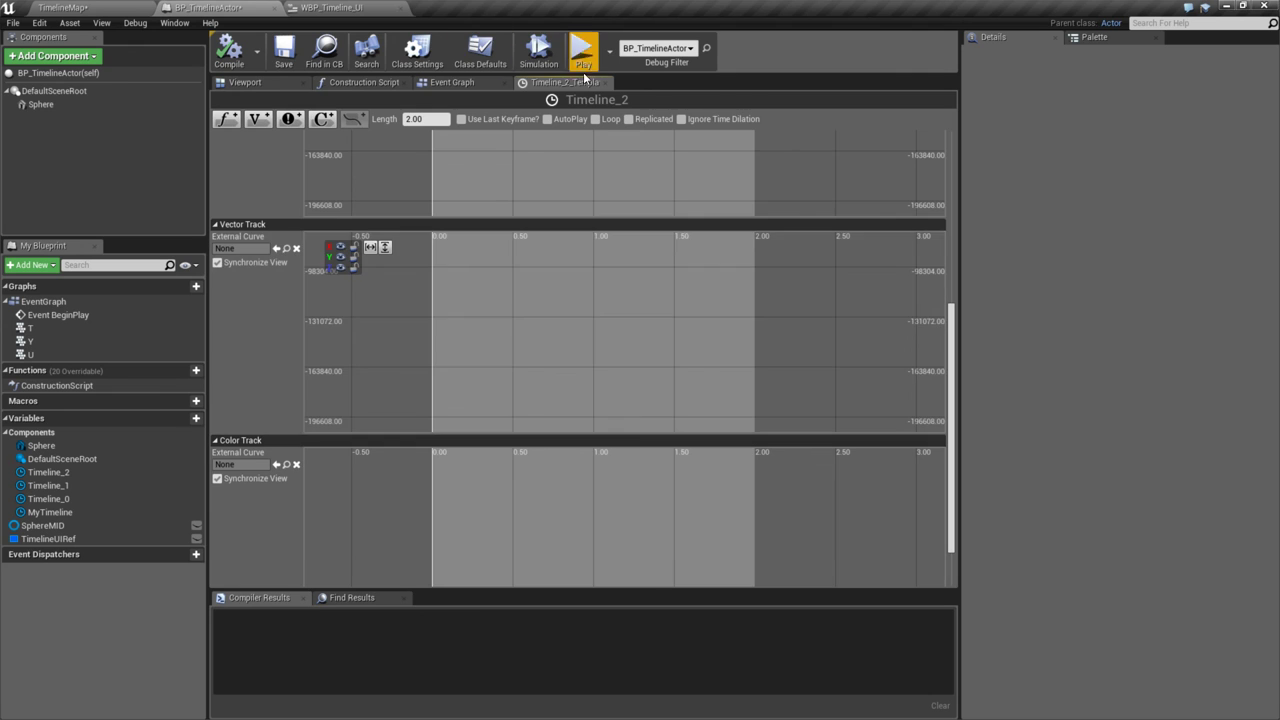
- Close the Timeline_2 editor, line up the Timeline UIRef and Full Screen Image nodes with Set Color and Opacity's Target, and save the blueprint
left_click(607, 82)
right_click_drag(478, 440, 383, 357)
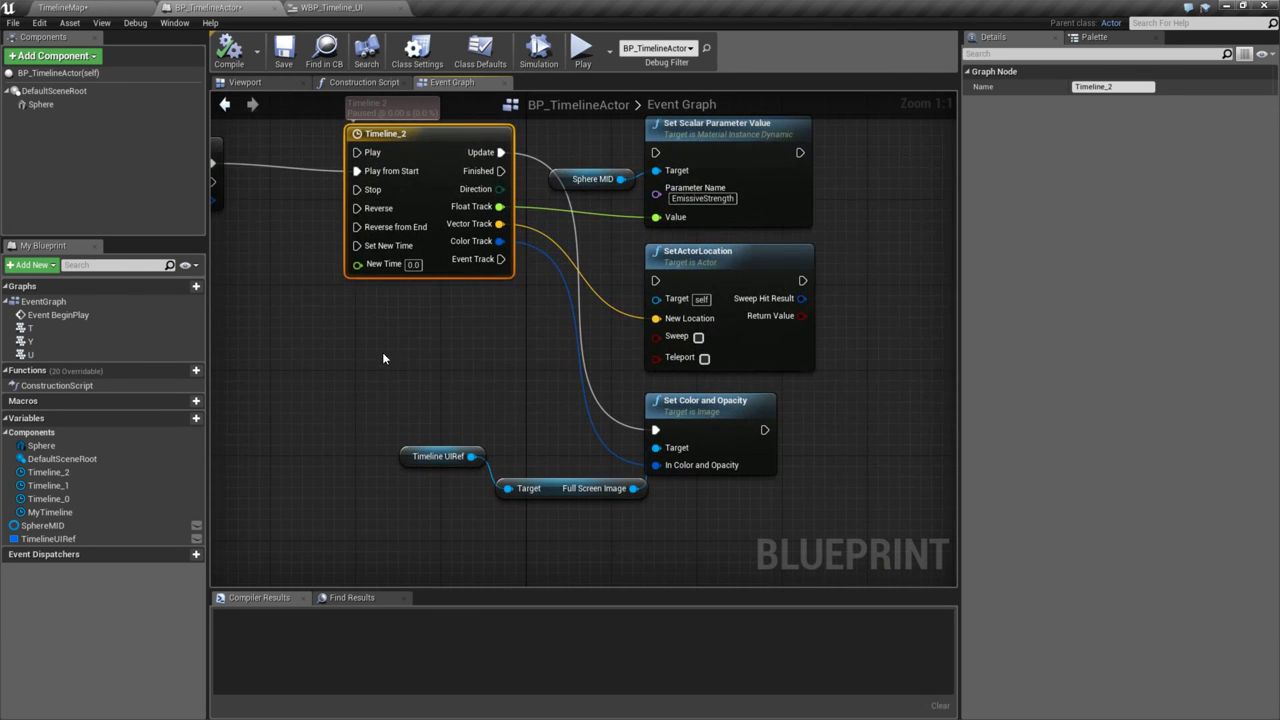
left_click_drag(570, 527, 391, 420)
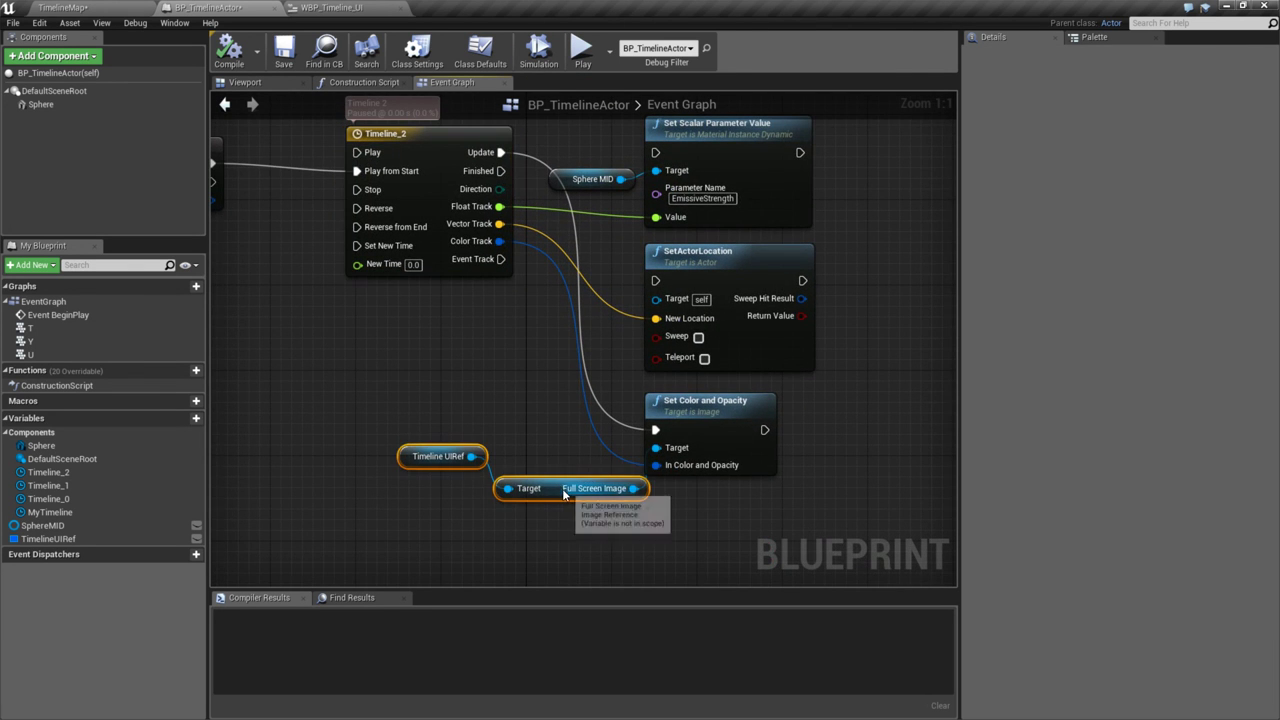
left_click_drag(560, 480, 550, 435)
left_click(471, 398)
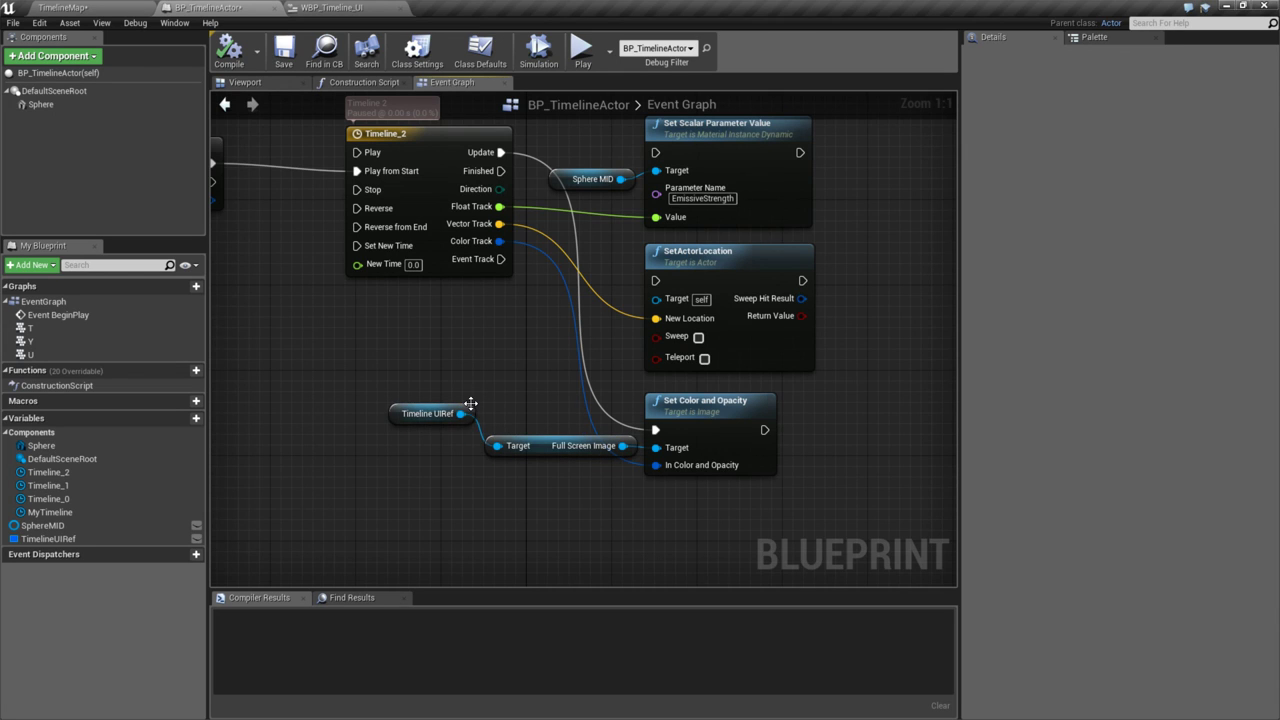
left_click_drag(470, 408, 476, 440)
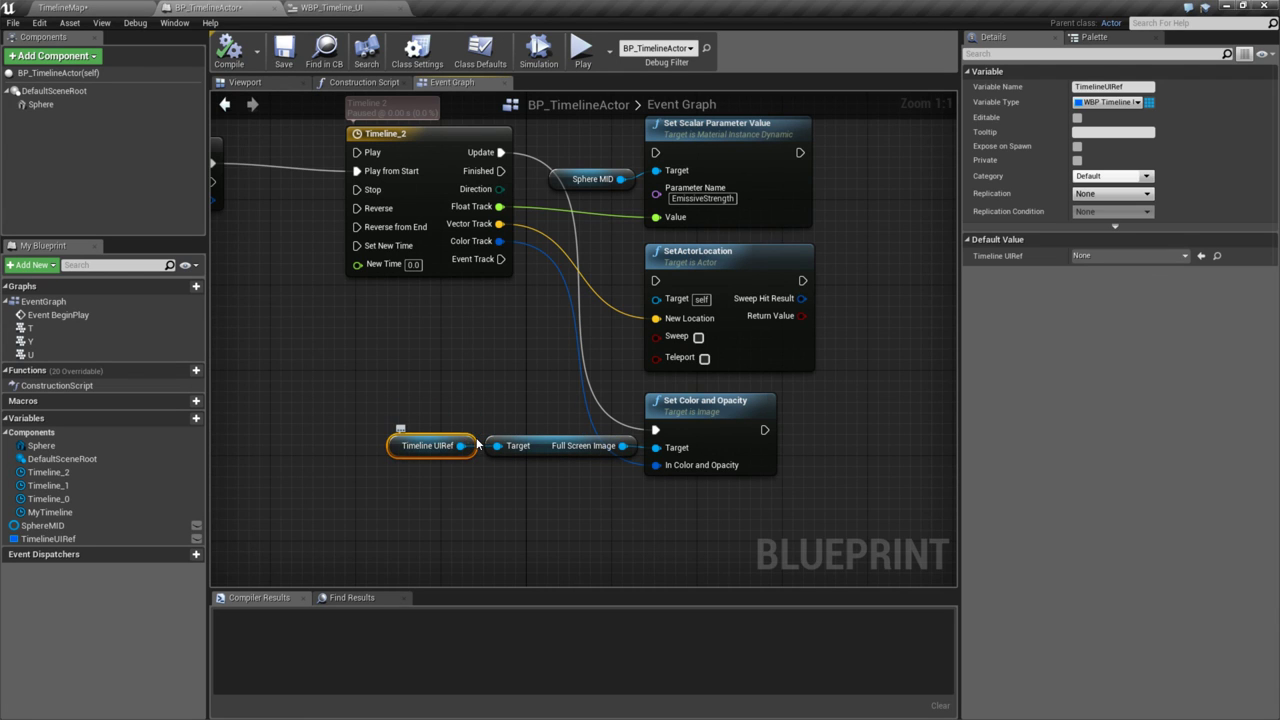
left_click(283, 50)
- In WBP_Timeline_UI, add a Text widget near the canvas's lower-right corner and set its alignment to X 1.0, Y 1.0
left_click(330, 7)
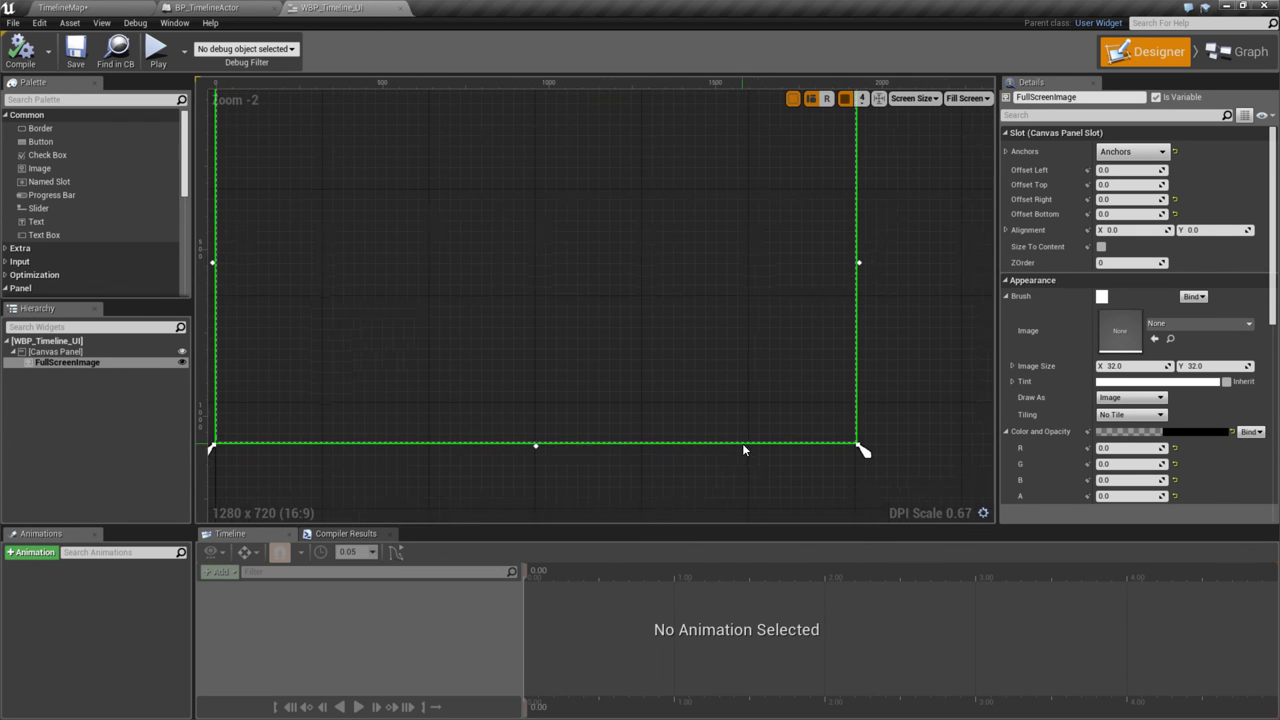
left_click_drag(45, 224, 810, 426)
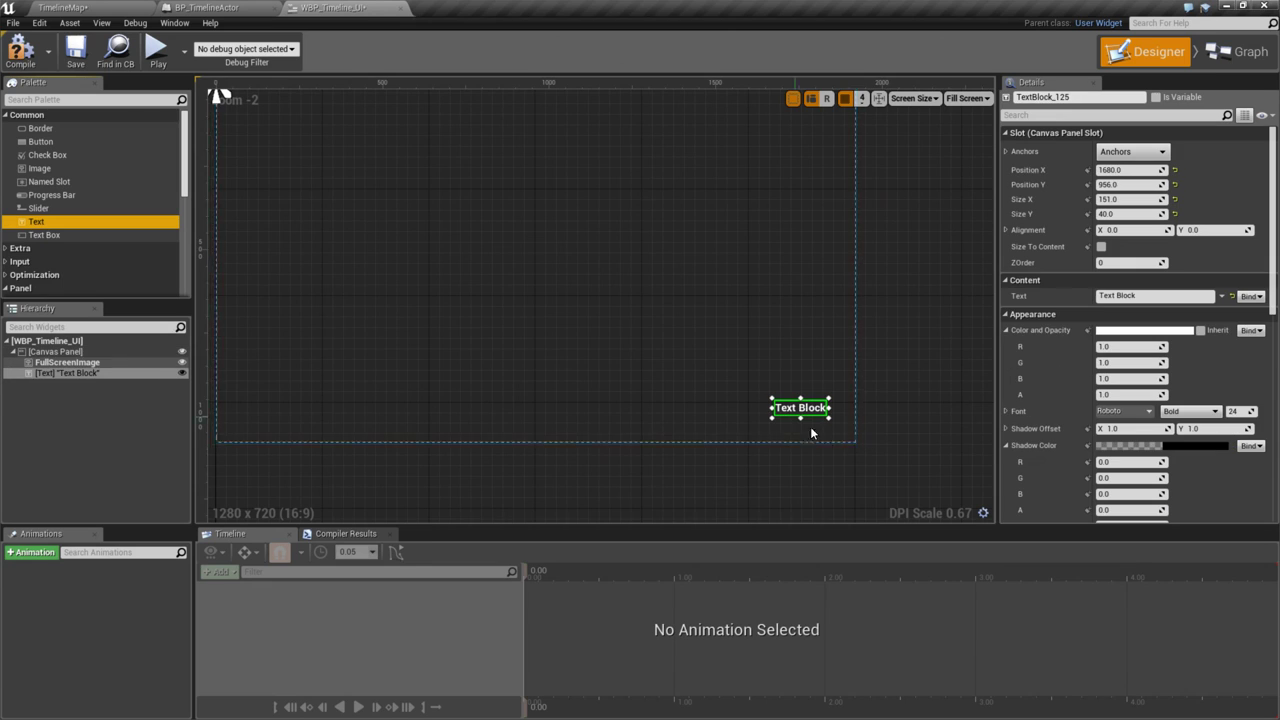
left_click(1137, 230)
type("1")
key("Tab")
type("1")
key("Return")
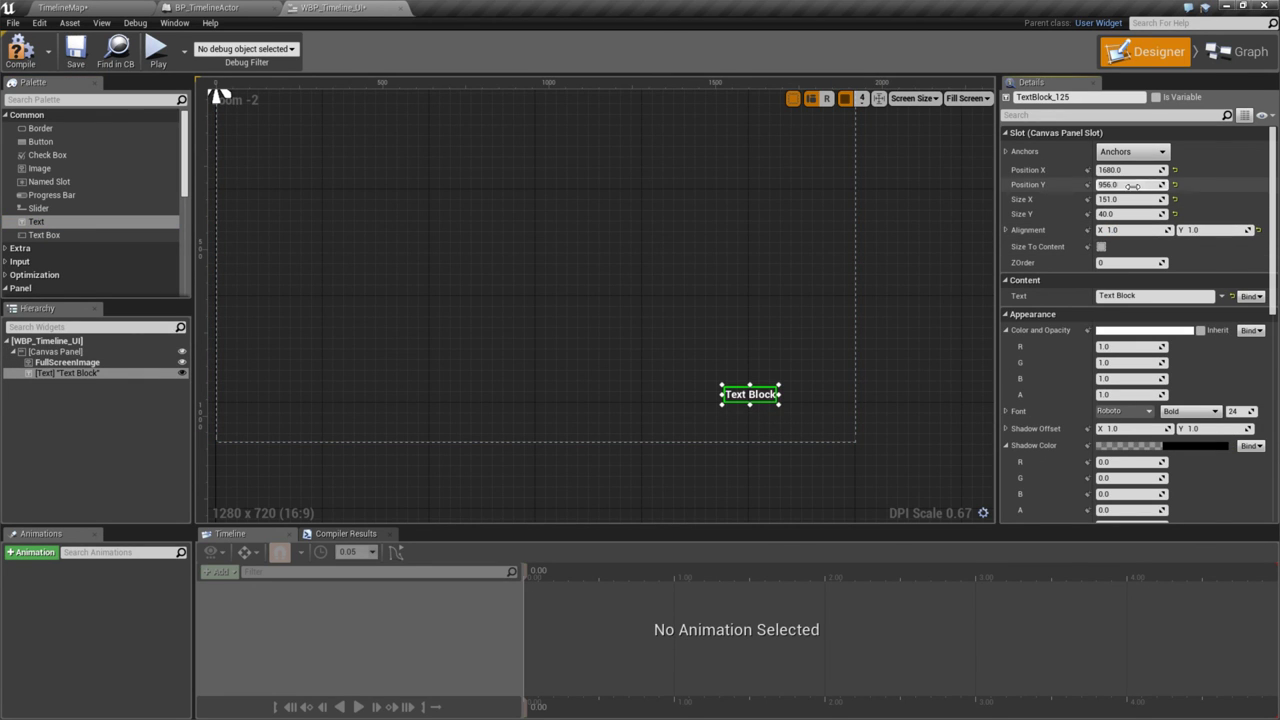
- Anchor the text block to the canvas's bottom-right corner, resetting its position to 0, 0 and its size to the defaults
left_click(1175, 170)
left_click(1175, 185)
left_click(1175, 199)
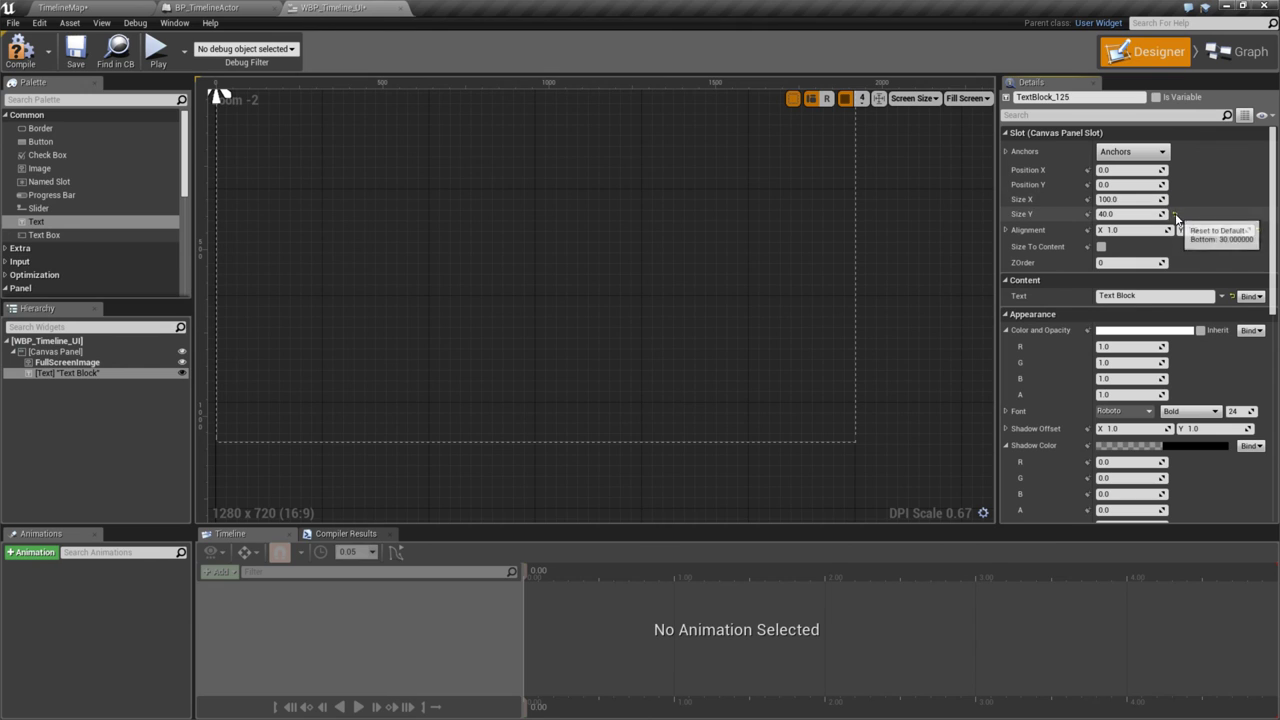
left_click(1175, 214)
left_click(1136, 152)
left_click(1238, 287)
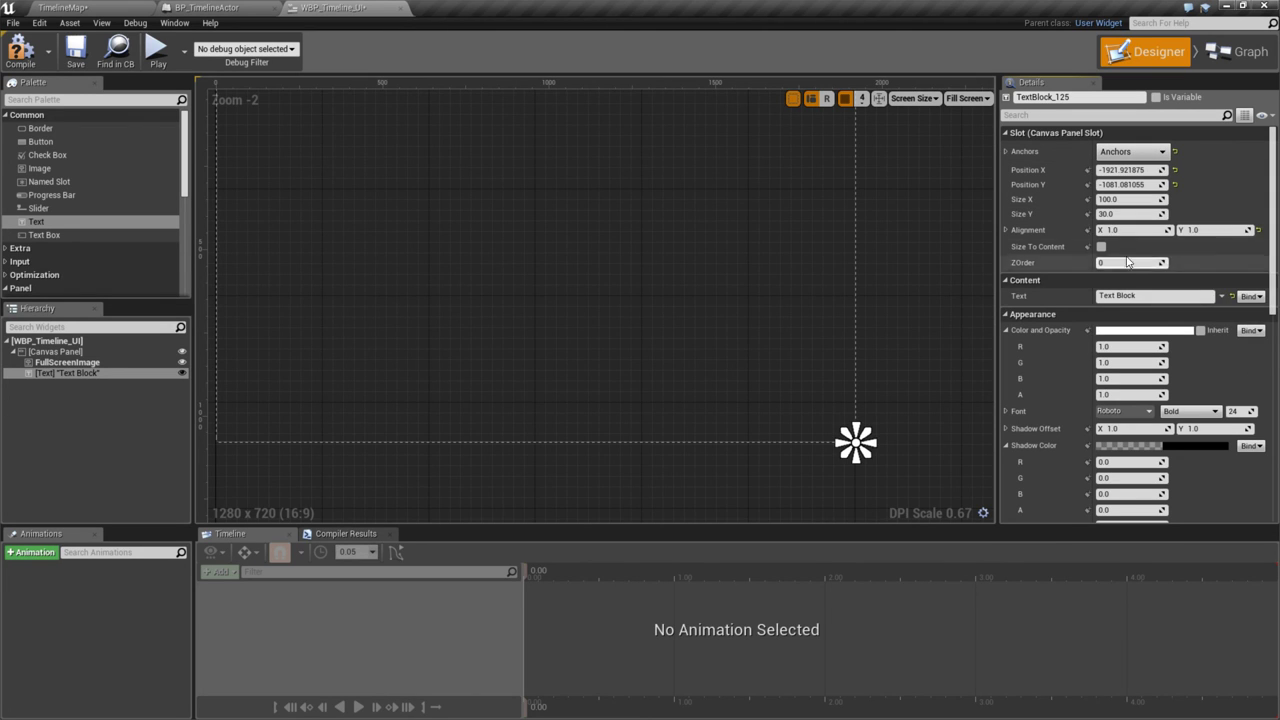
left_click(1175, 170)
left_click(1175, 185)
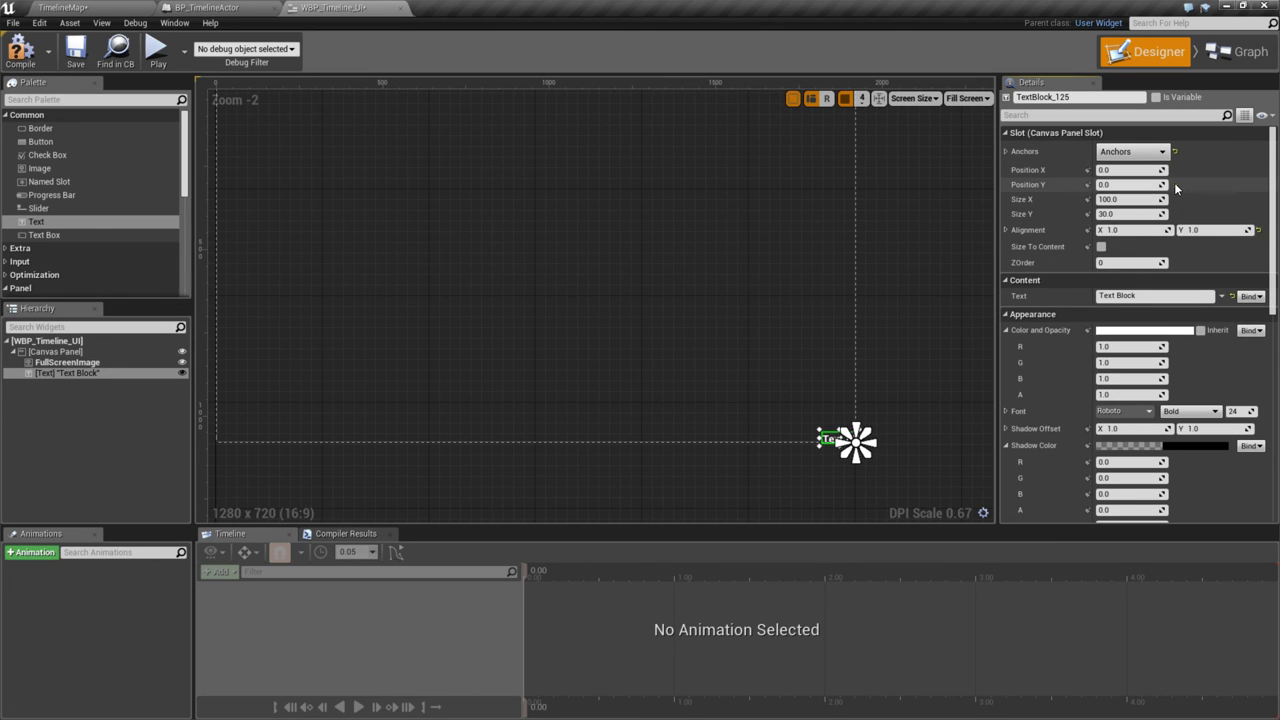
- Enable Size To Content for the text block and set its position to X -100, Y -100
left_click(1101, 246)
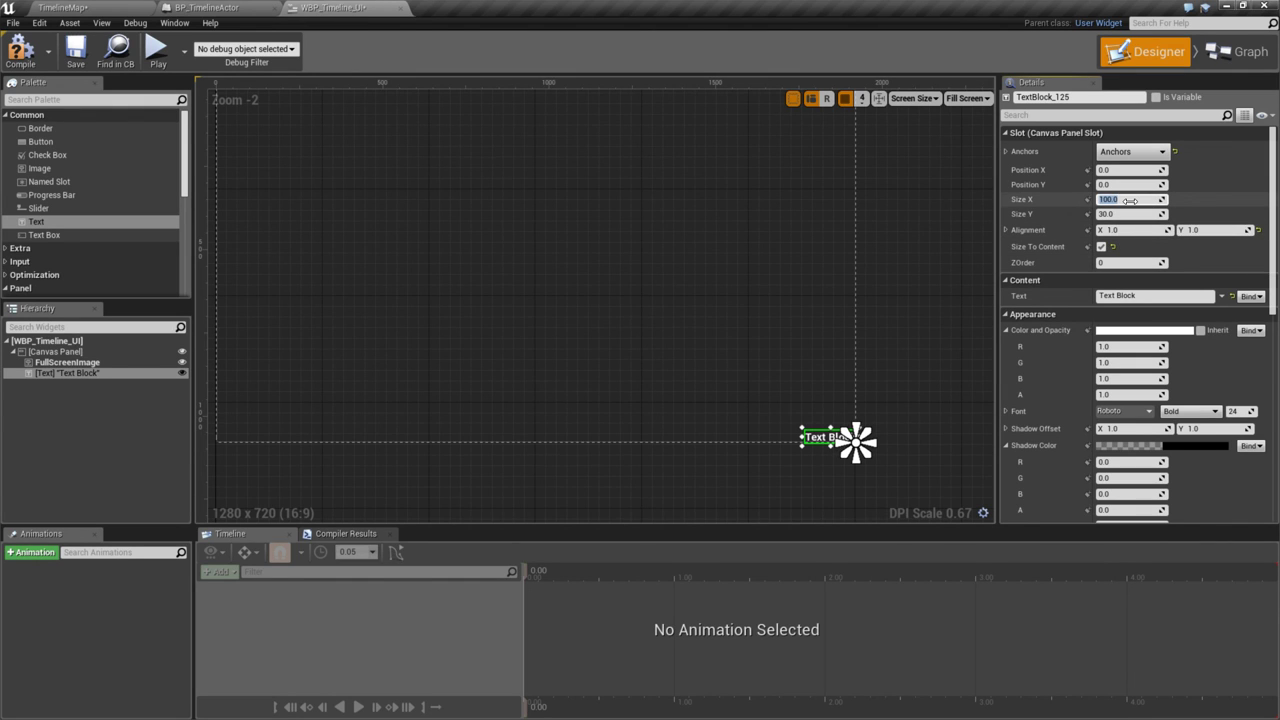
left_click(1112, 170)
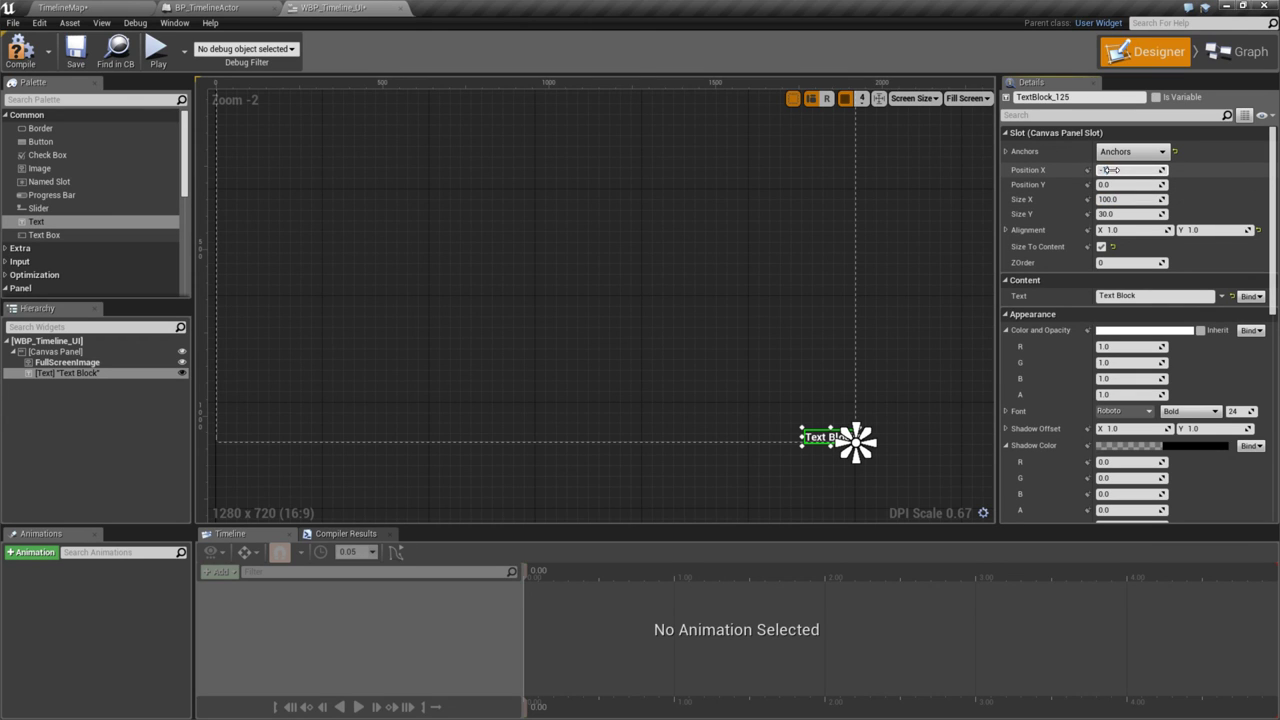
type("-100")
key("Tab")
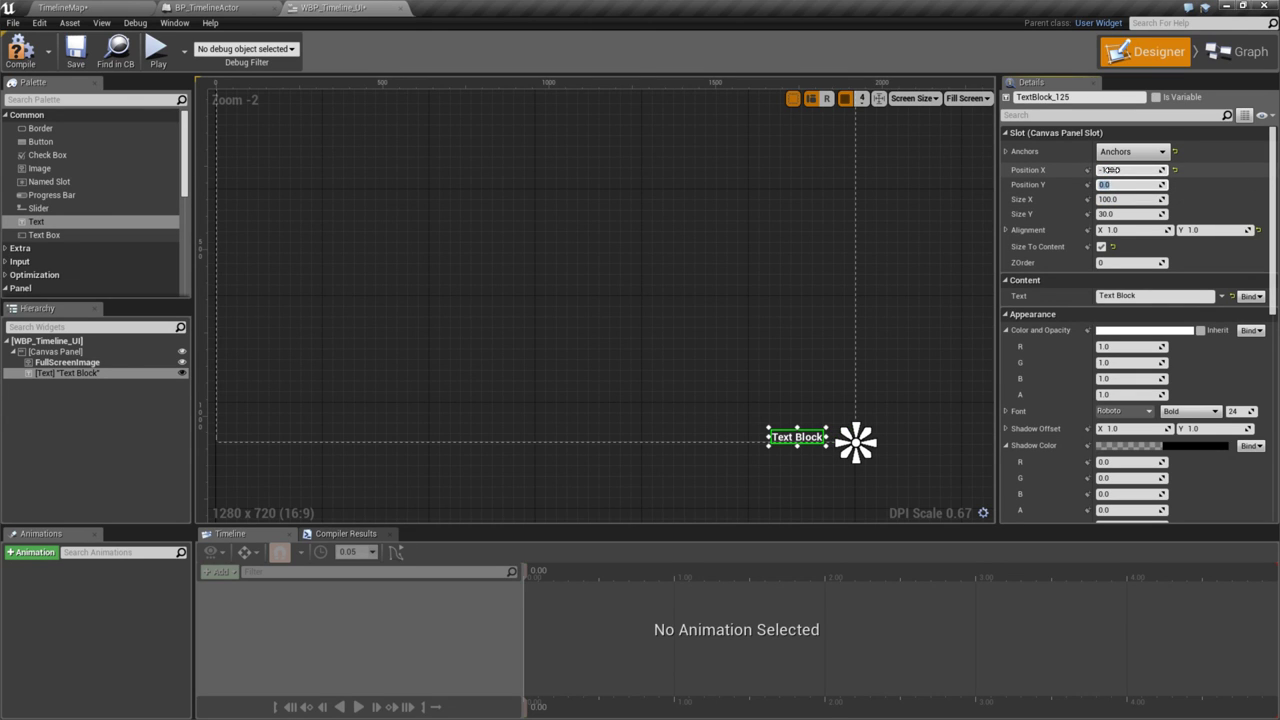
type("-25")
key("Return")
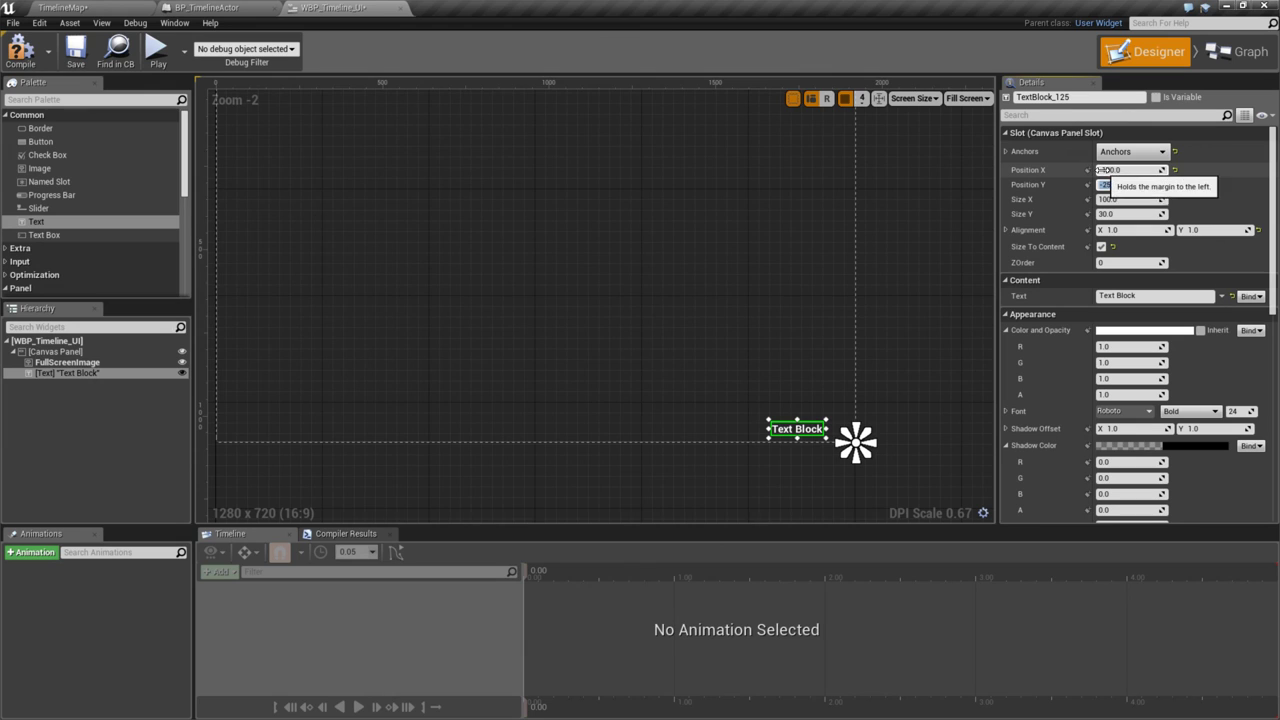
type("-100")
key("Return")
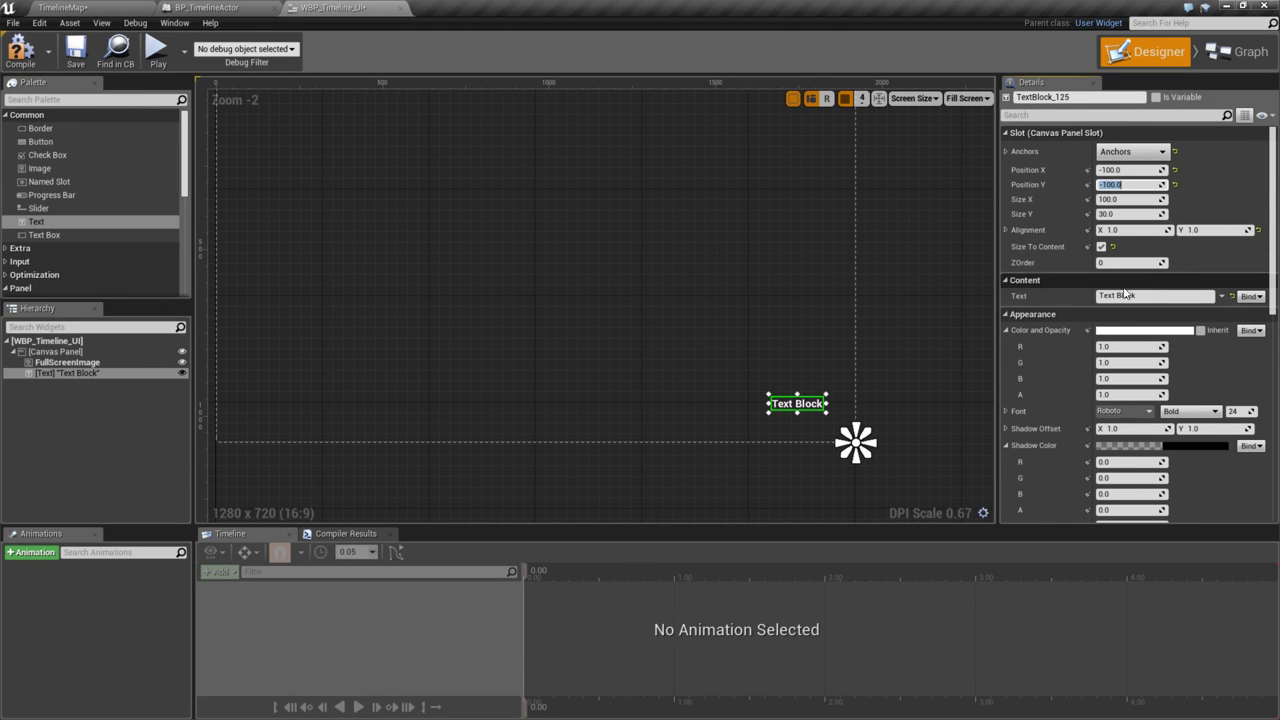
- Right-justify the text block and change its text to 100
scroll(1146, 405, "down", 4)
left_click(1144, 354)
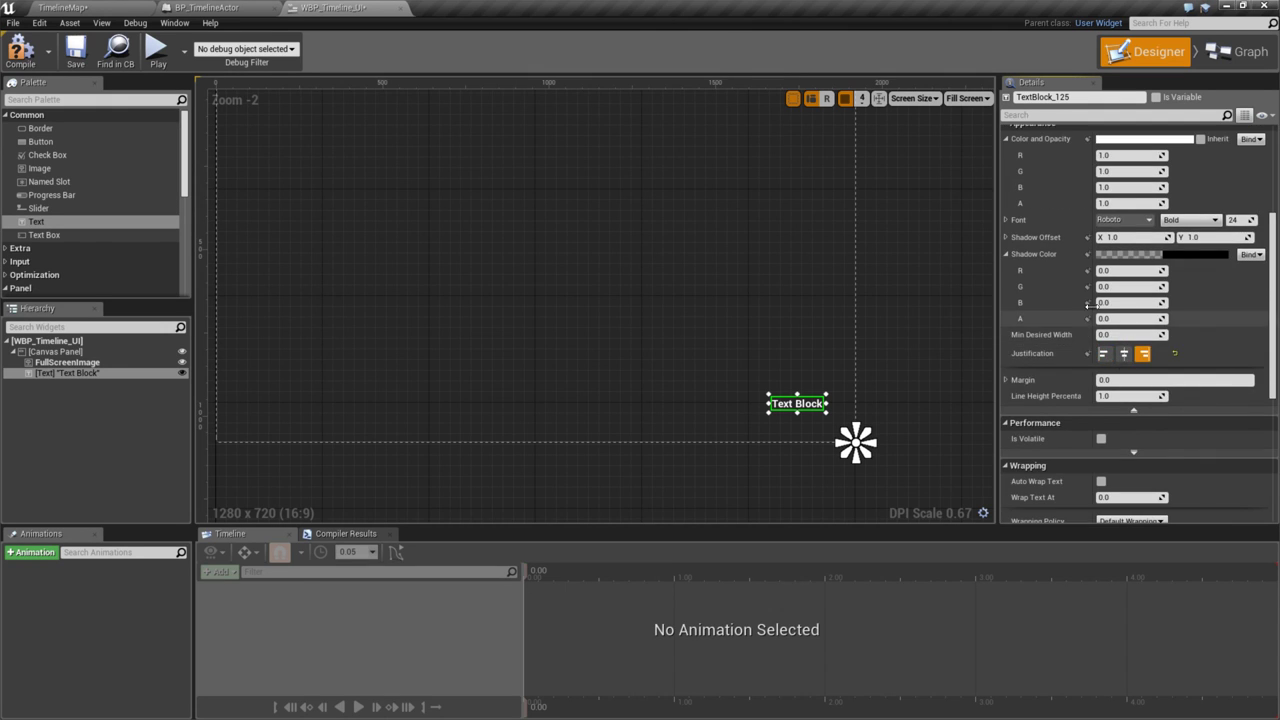
scroll(1148, 356, "up", 3)
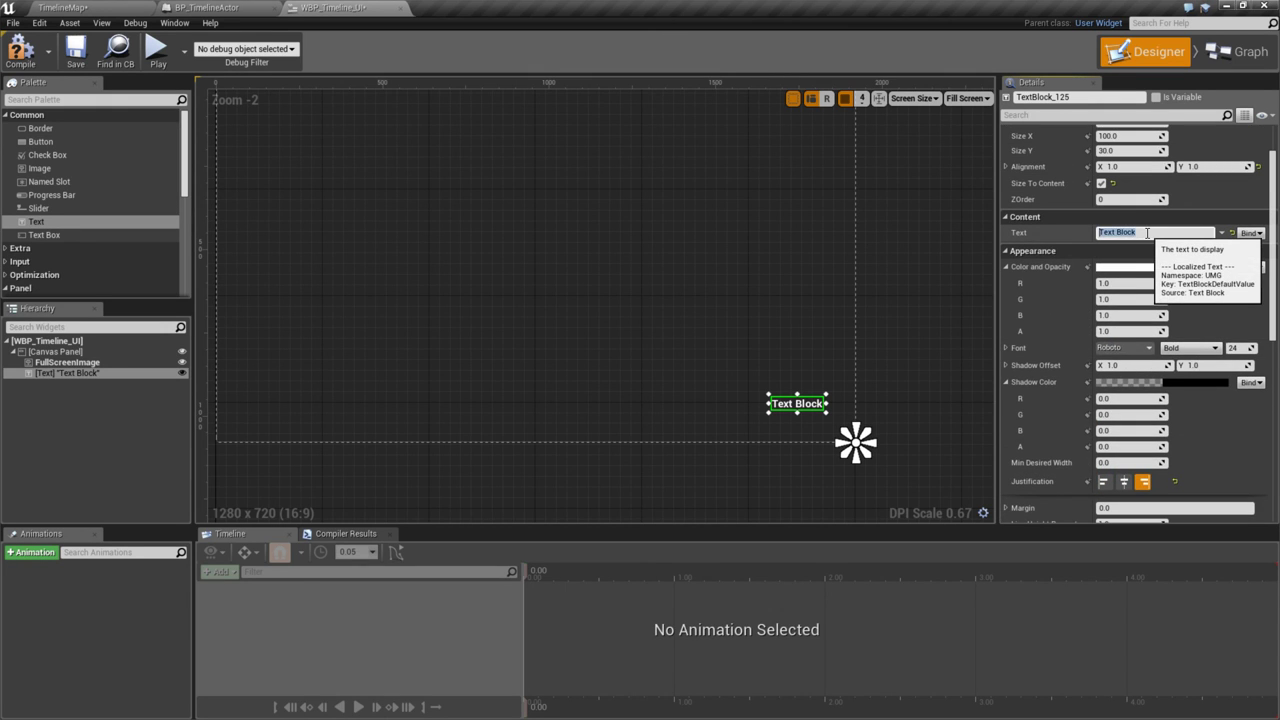
left_click(1147, 232)
type("100")
key("Return")
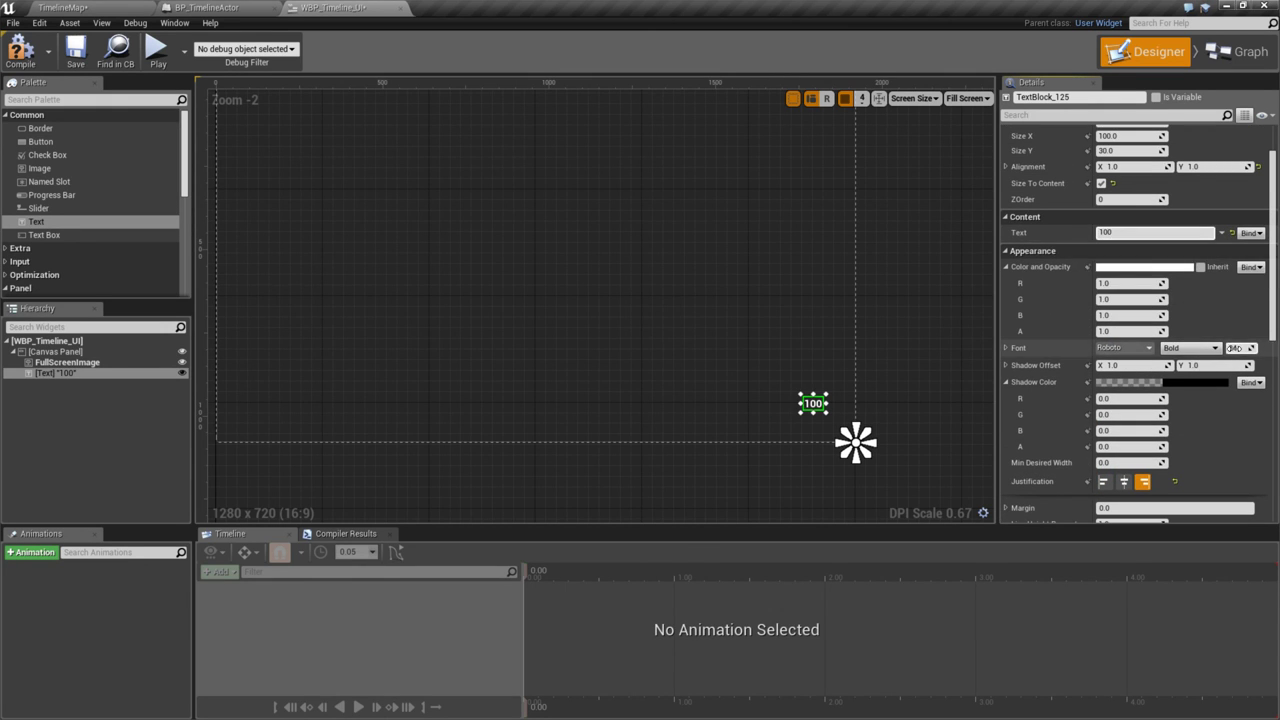
- Set the text block's font to Light at size 52, then compile and save the widget
left_click(1193, 348)
left_click(1168, 385)
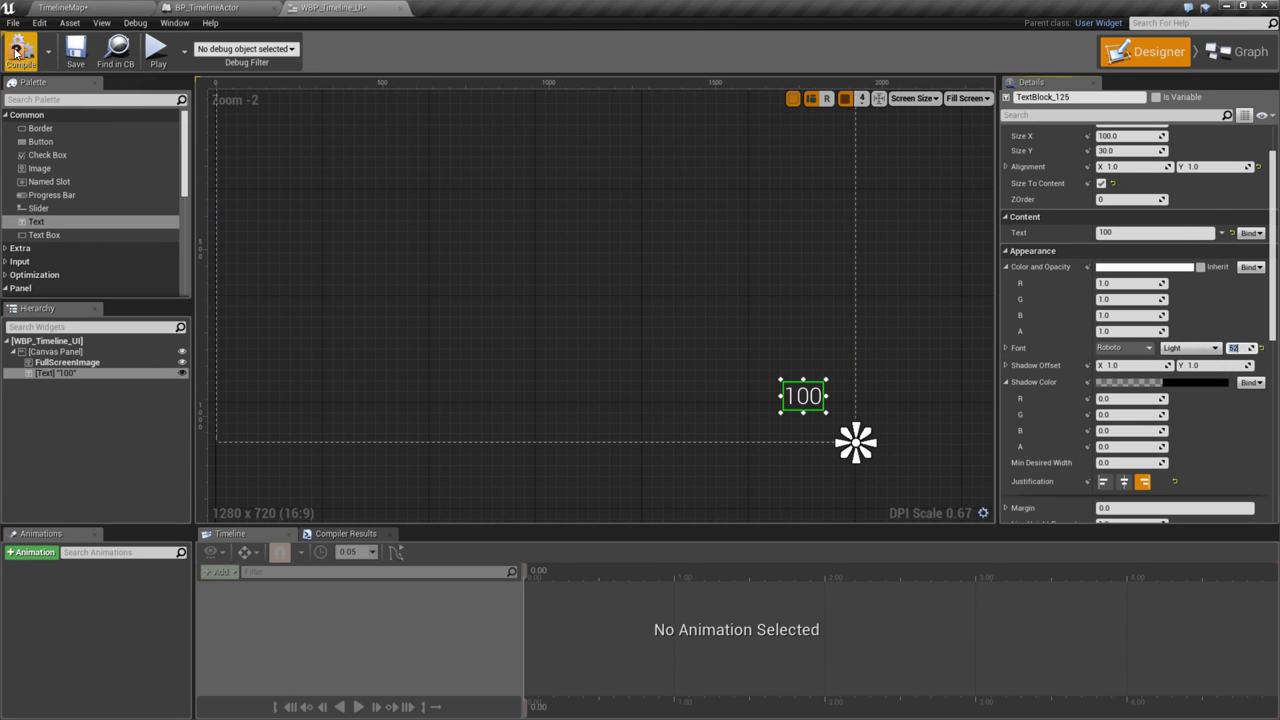
left_click(75, 47)
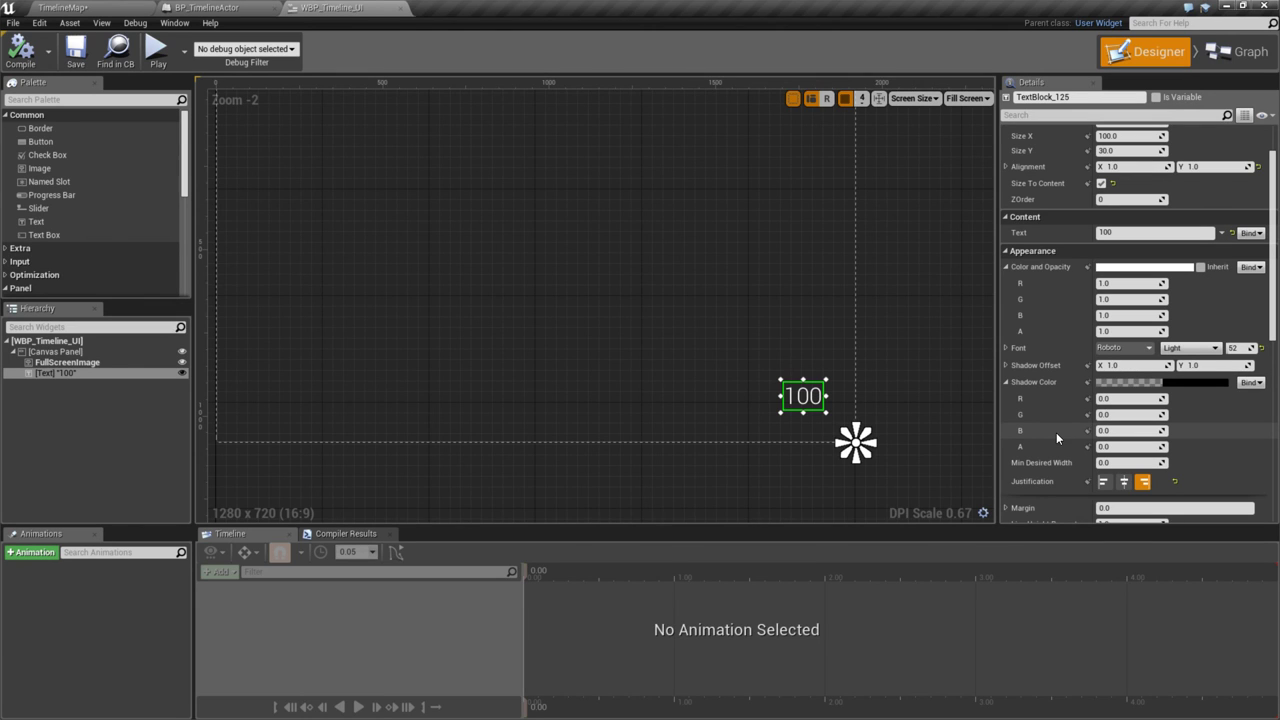
- Rename the text block as PlayerLifeTextBox, expose it as a variable, and compile, save and close the widget blueprint
scroll(1056, 432, "up", 2)
scroll(1056, 433, "down", 2)
scroll(1056, 433, "up", 2)
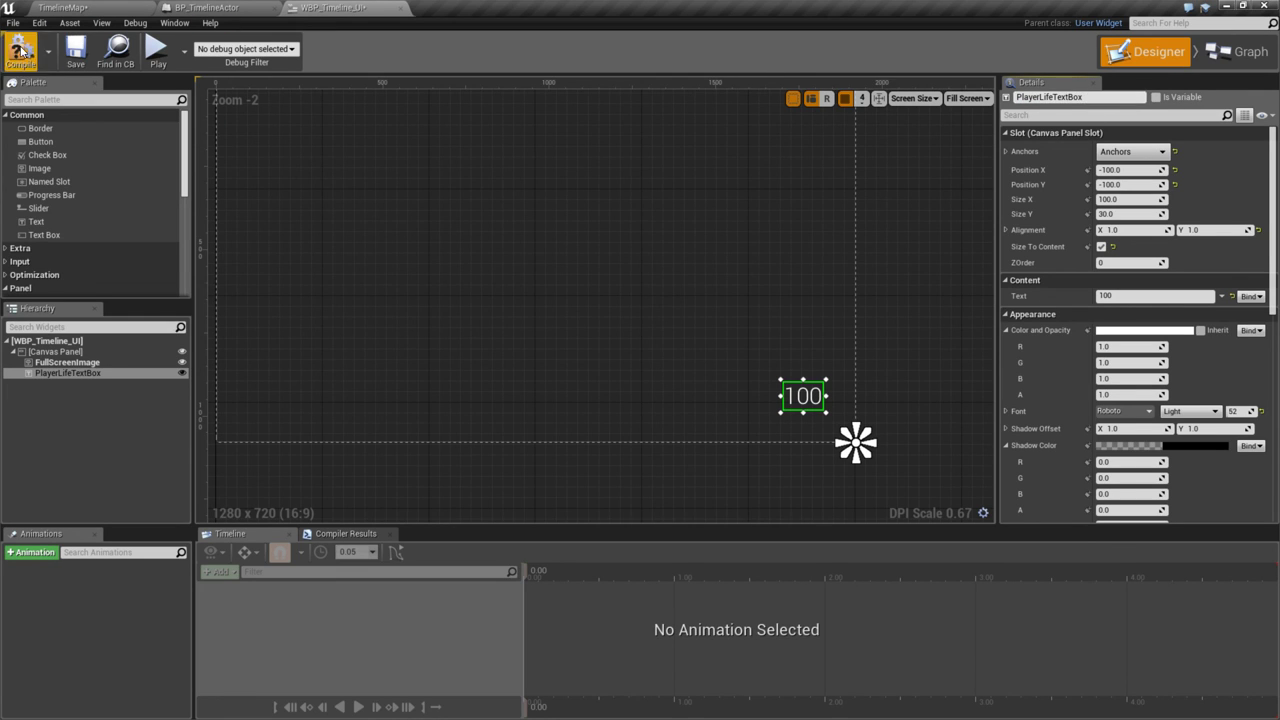
left_click(1156, 97)
left_click(400, 12)
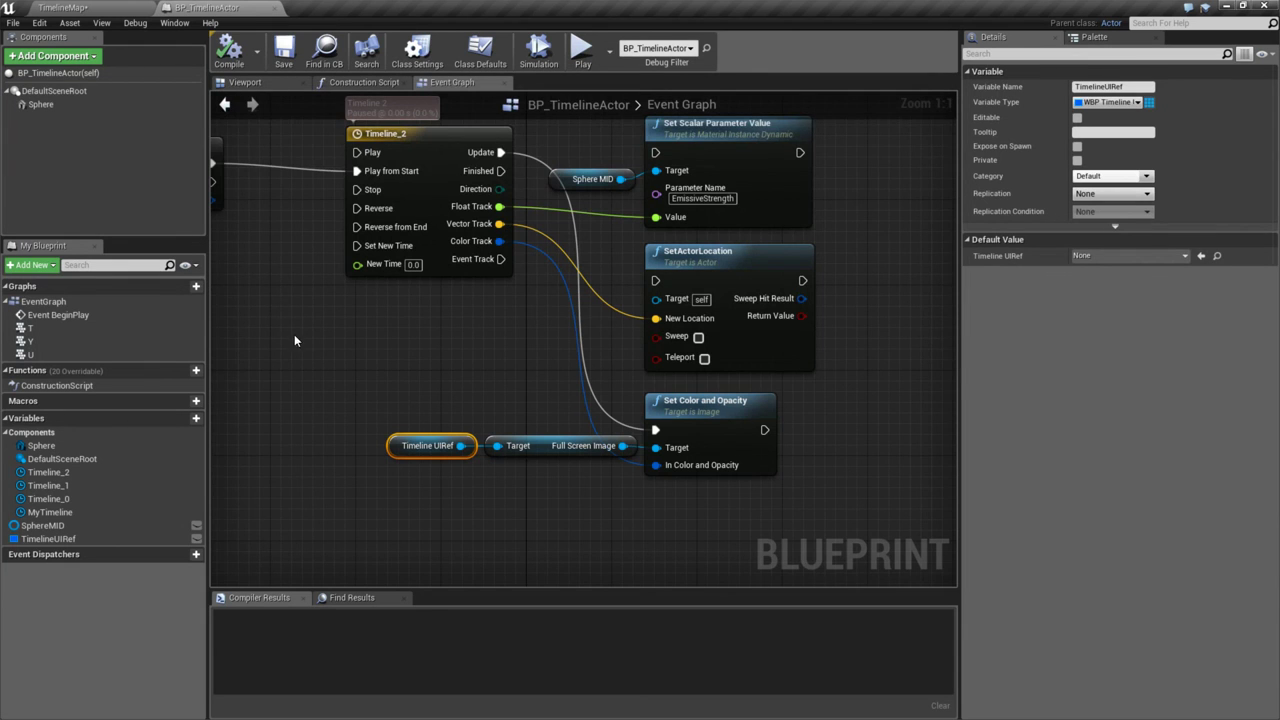
- Create an Integer variable named PlayerHealth in BP_TimelineActor
right_click_drag(294, 341, 524, 250)
left_click(178, 419)
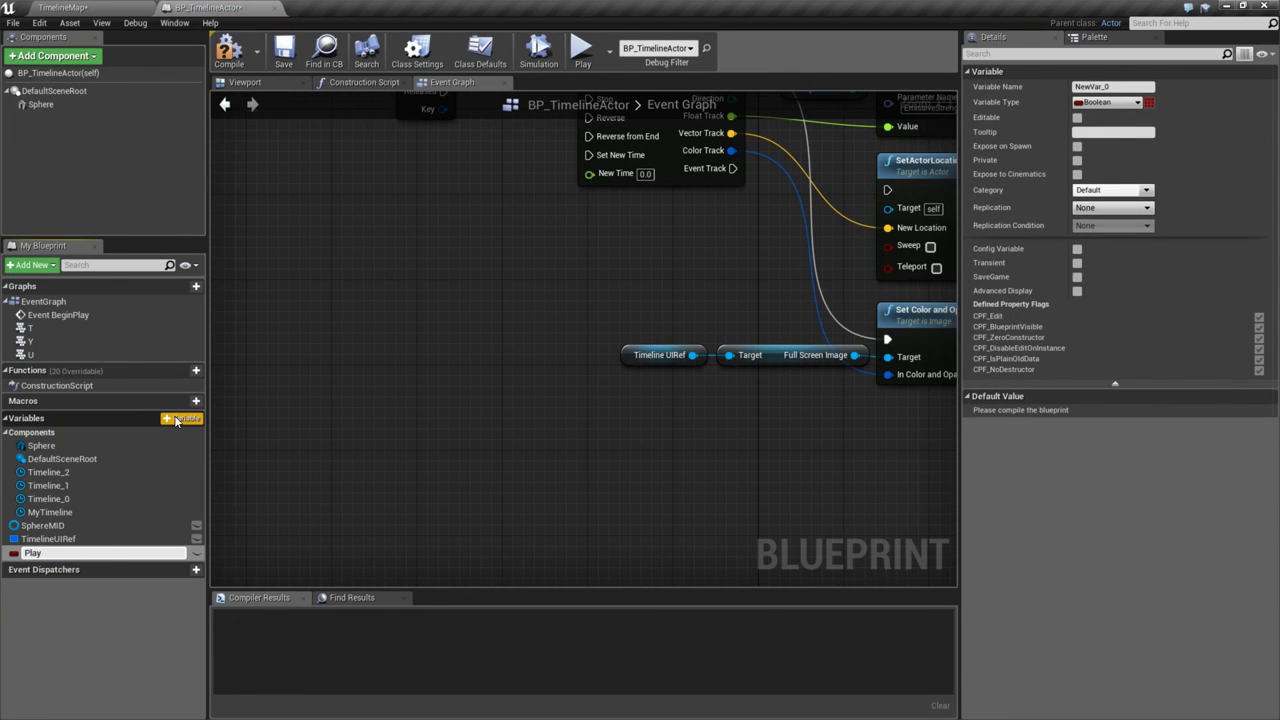
type("PlayerHealth")
key("Return")
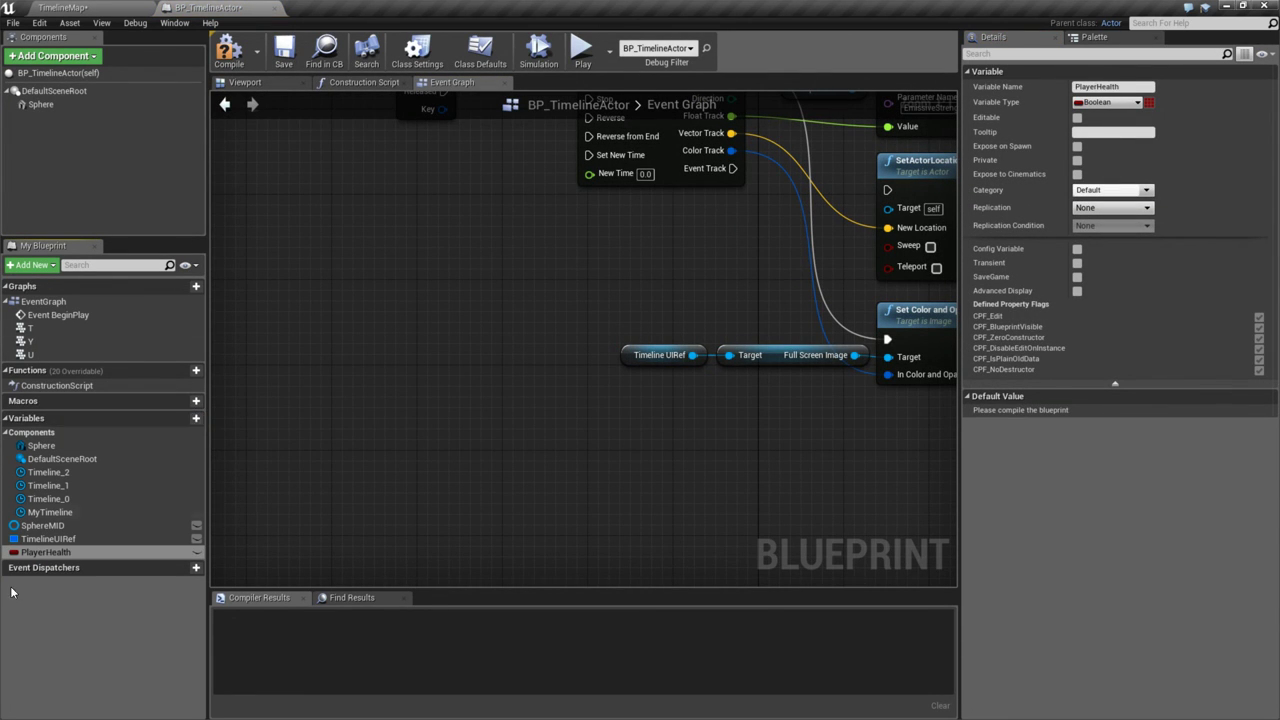
left_click(13, 552)
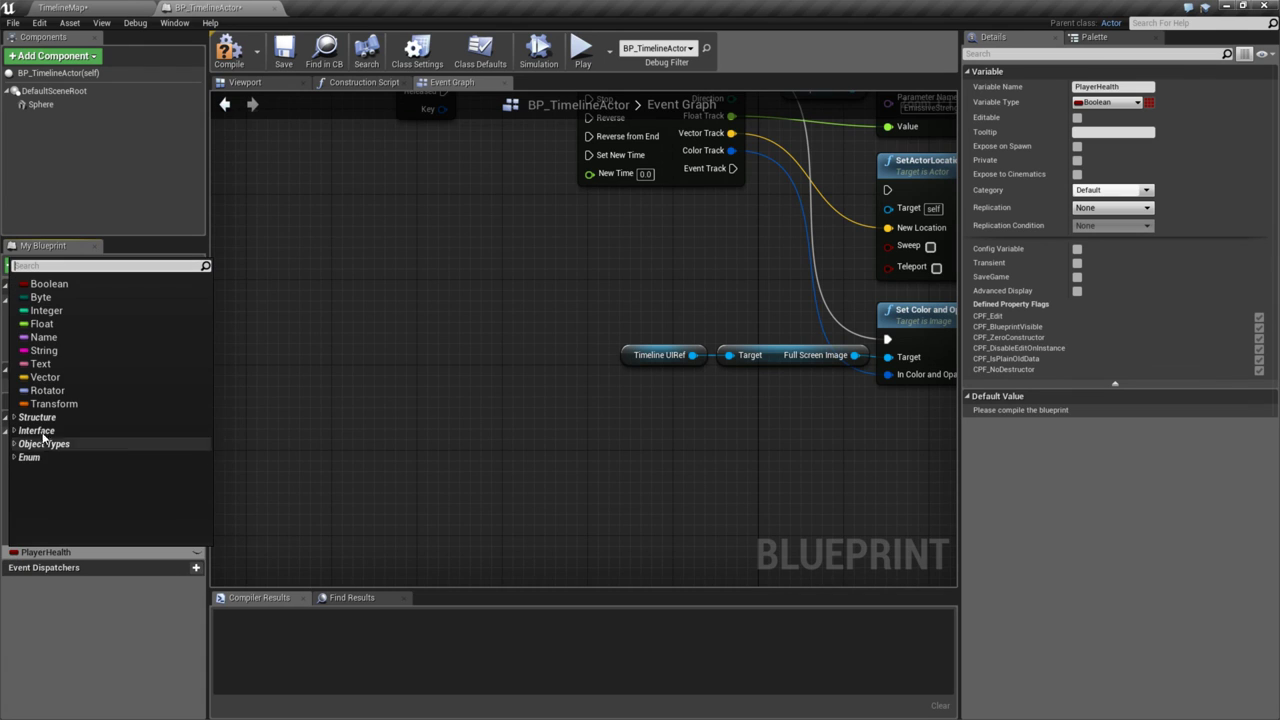
left_click(42, 323)
left_click(14, 552)
left_click(40, 324)
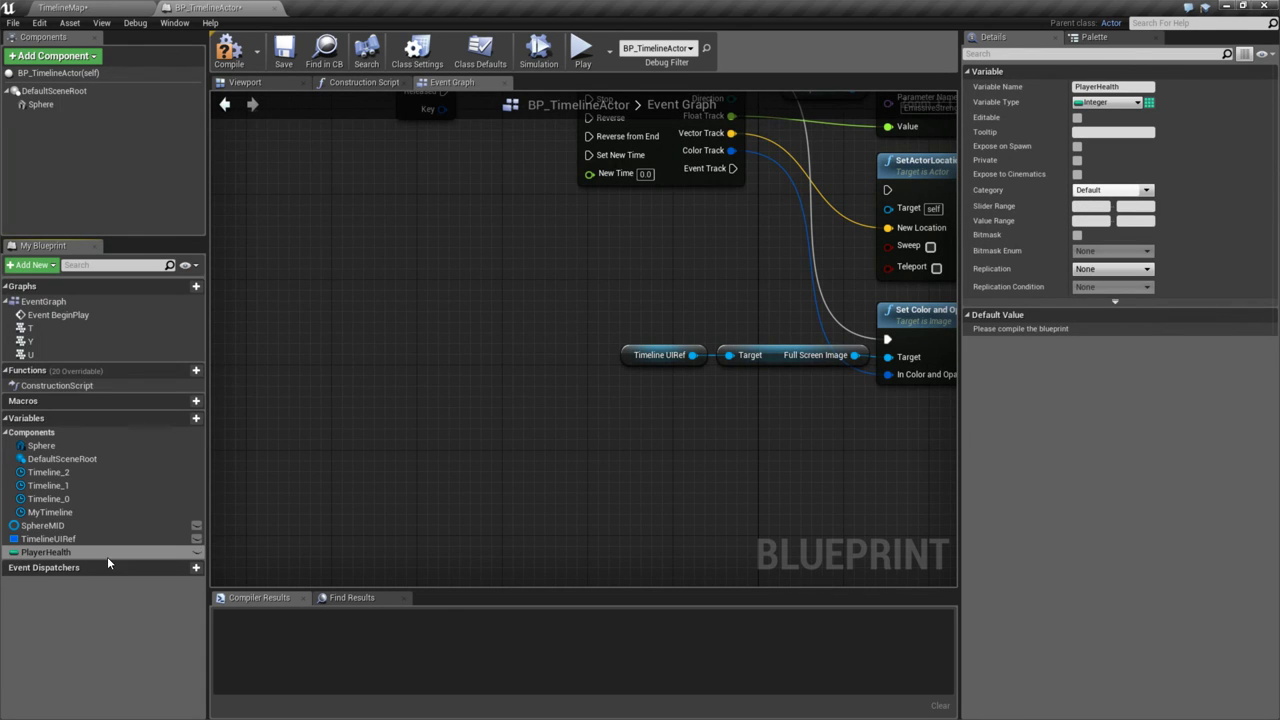
- Set PlayerHealth's default value to 100, then compile and save the blueprint
left_click(229, 50)
left_click(1077, 331)
type("100")
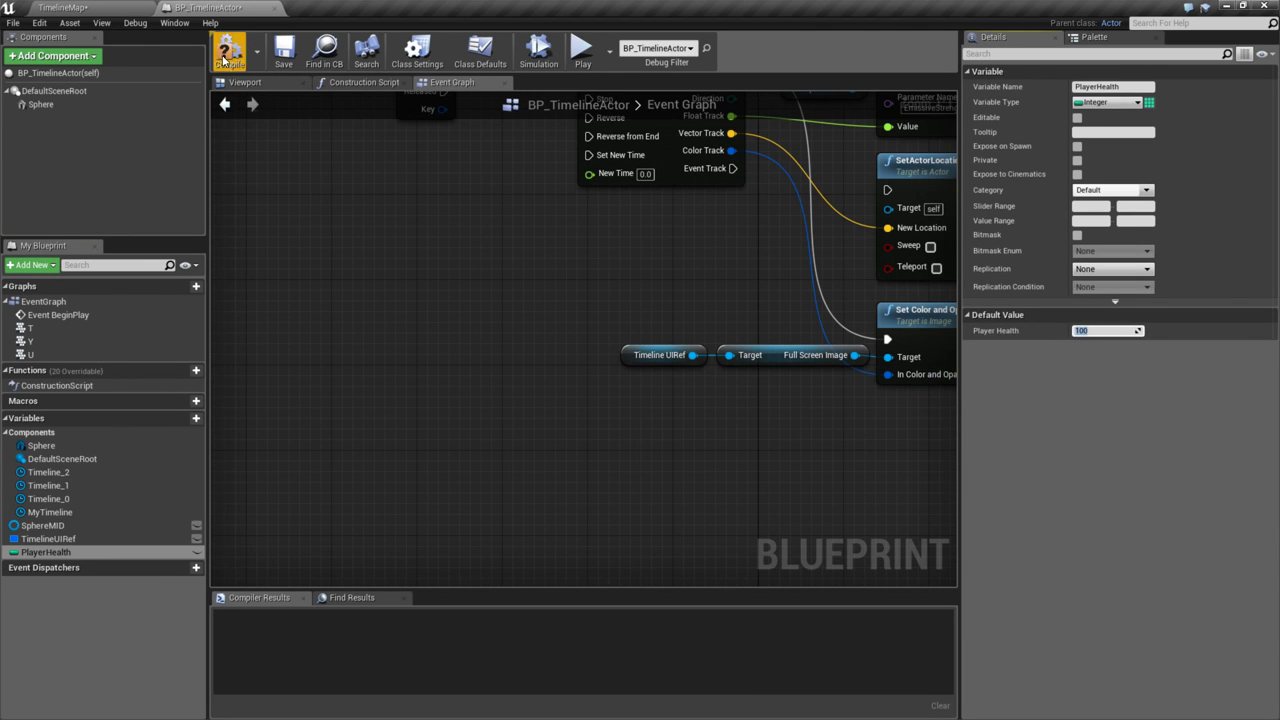
left_click(223, 60)
left_click(275, 58)
- Add a TimelineUIRef getter below Set Color and Opacity and get PlayerLifeTextBox from it
right_click_drag(582, 389, 350, 383)
right_click_drag(643, 442, 642, 375)
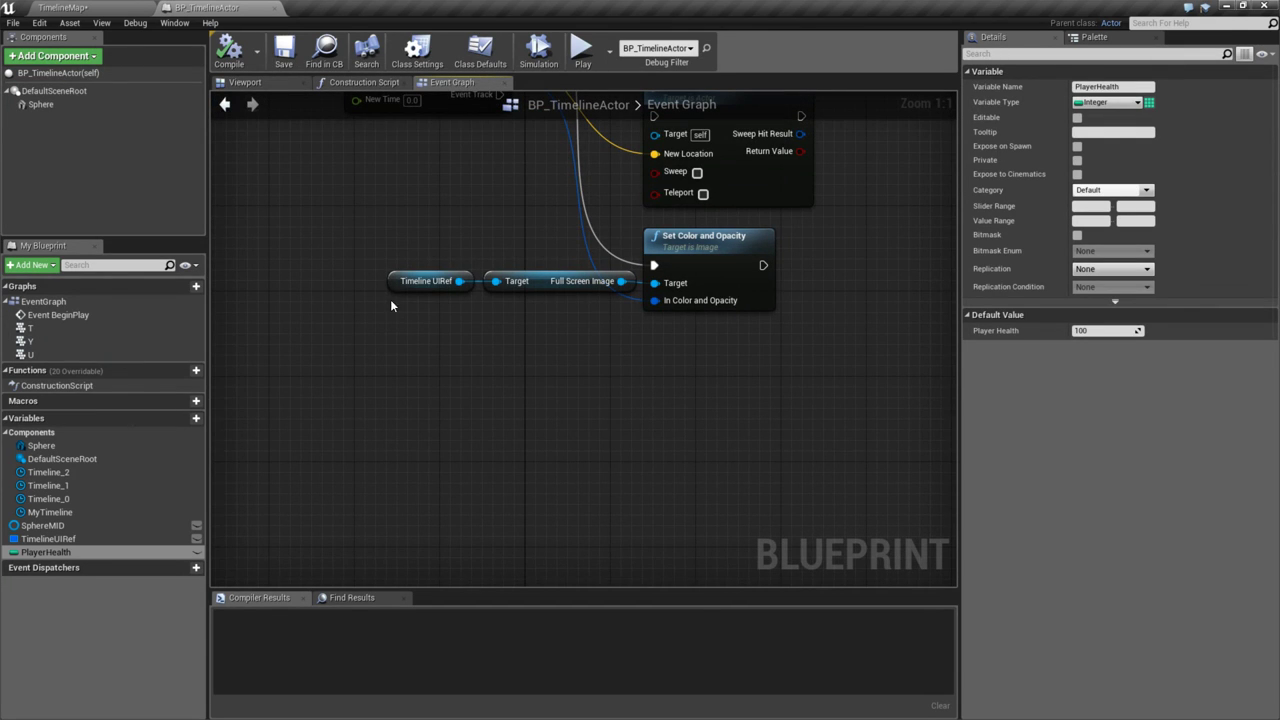
left_click_drag(48, 538, 541, 480)
left_click(462, 492)
type("get player")
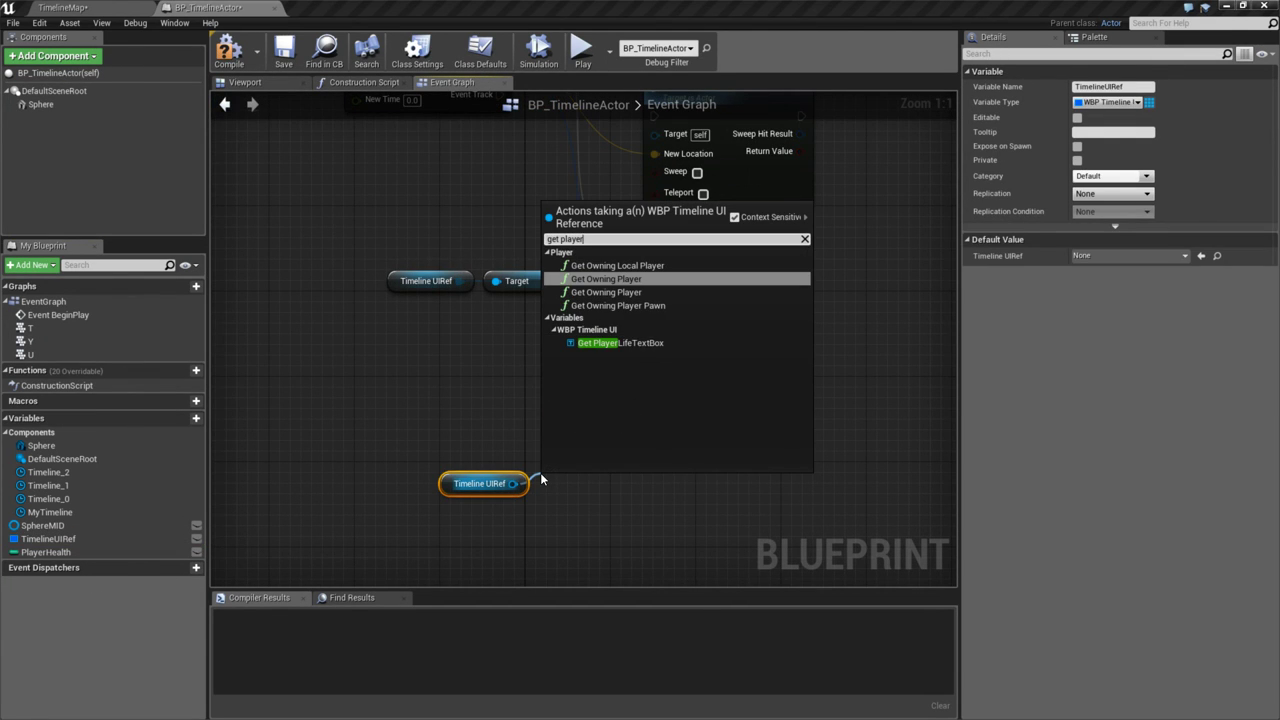
left_click(617, 344)
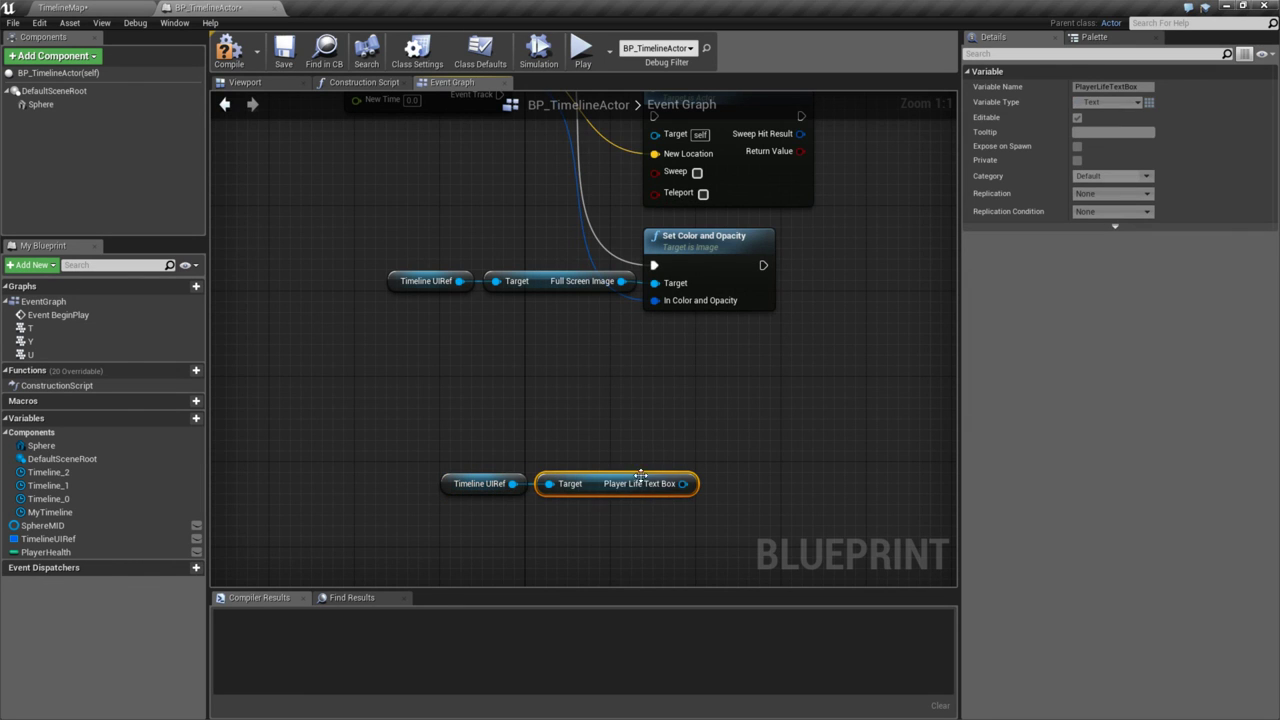
- Add a SetText (Text) node targeting Player Life Text Box and connect Timeline_2's Event Track output to its execution input
left_click_drag(683, 483, 725, 459)
type("set text")
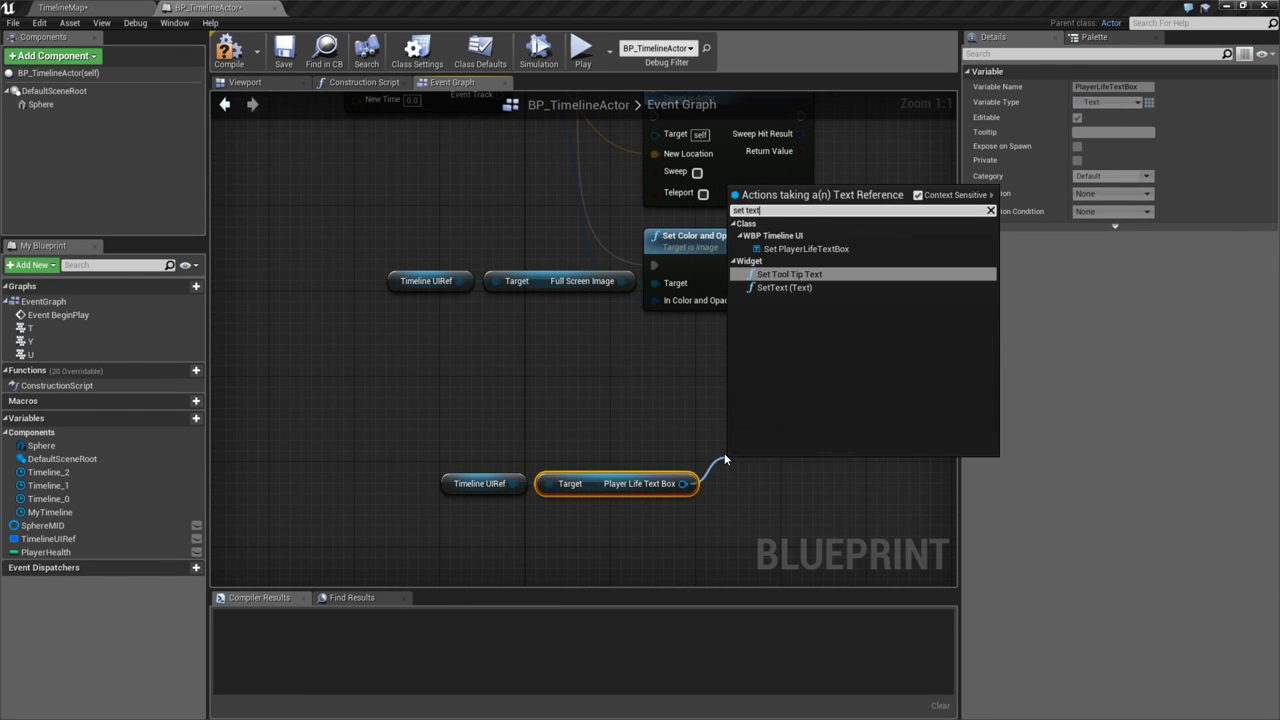
left_click(784, 287)
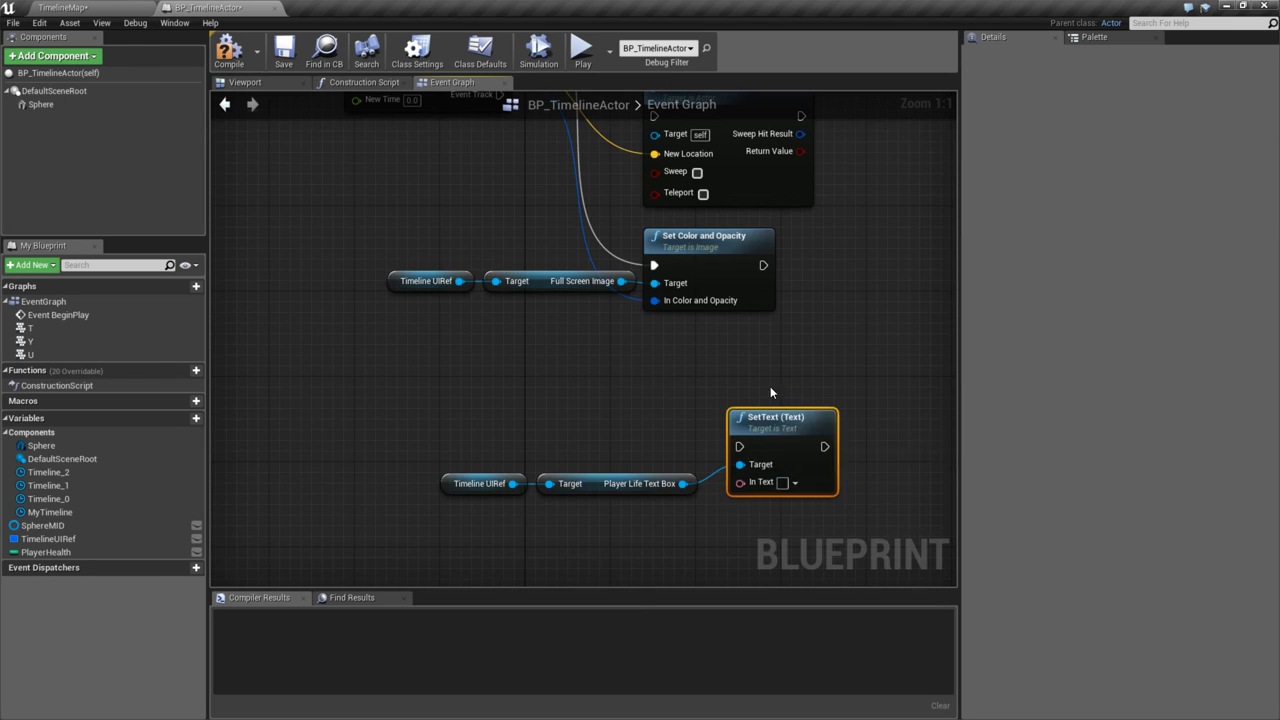
left_click_drag(567, 189, 808, 542)
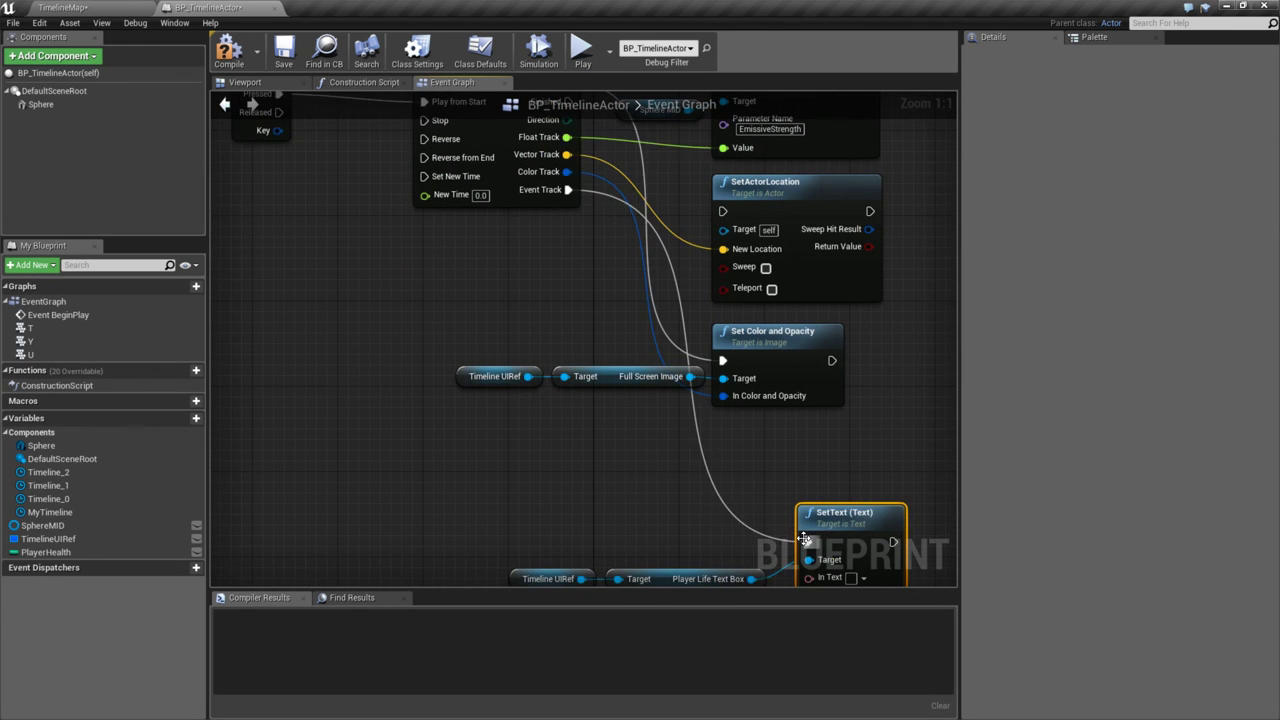
- Move the SetText node and its getters below Set Color and Opacity, lining the getters up with SetText's Target input
right_click_drag(800, 510, 780, 412)
left_click_drag(460, 411, 924, 553)
left_click_drag(808, 417, 725, 364)
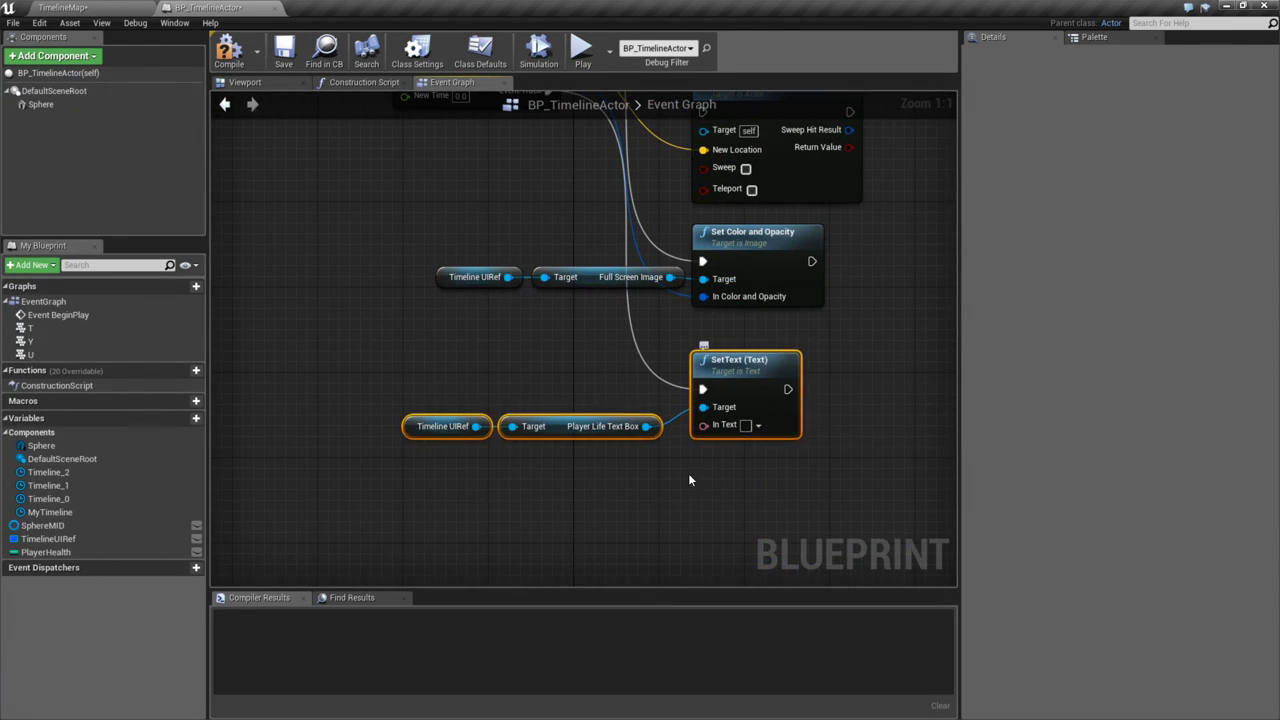
left_click_drag(629, 471, 374, 398)
left_click_drag(530, 424, 530, 403)
left_click(521, 464)
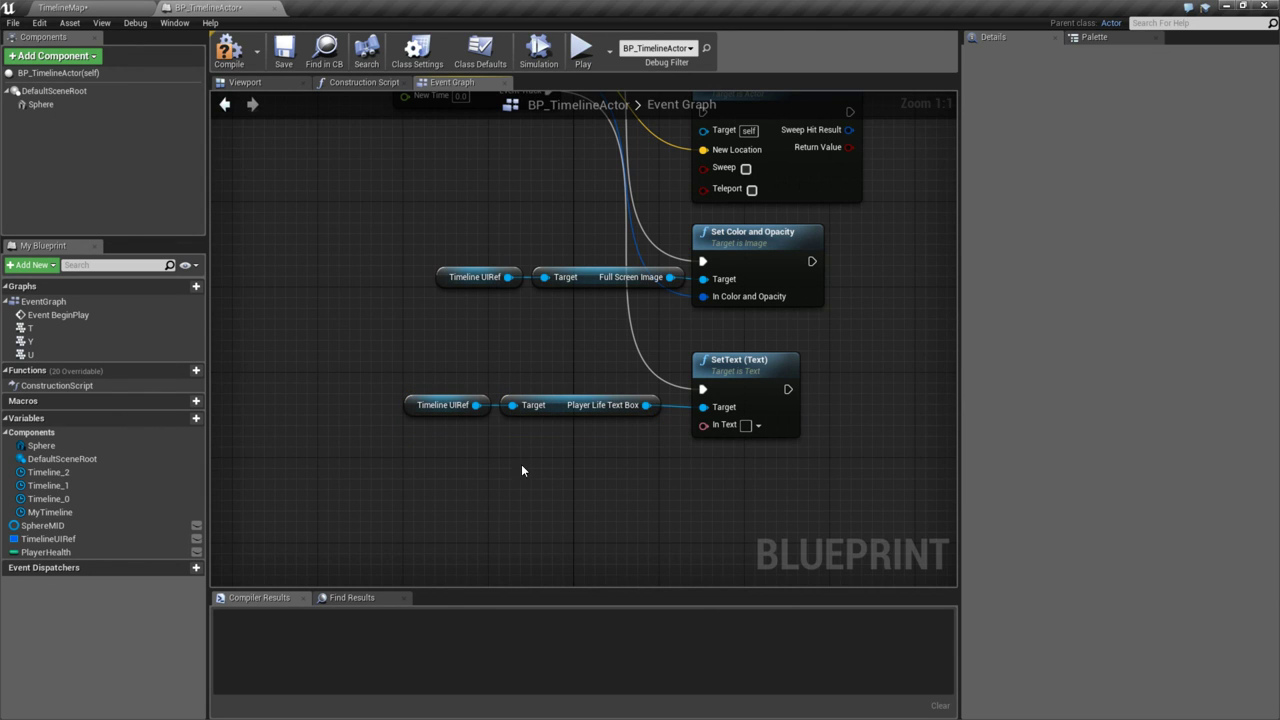
- Add a PlayerHealth getter below the text box getters and subtract 25 from it with an integer subtraction node
left_click_drag(27, 556, 522, 521)
left_click(446, 509)
type("subt")
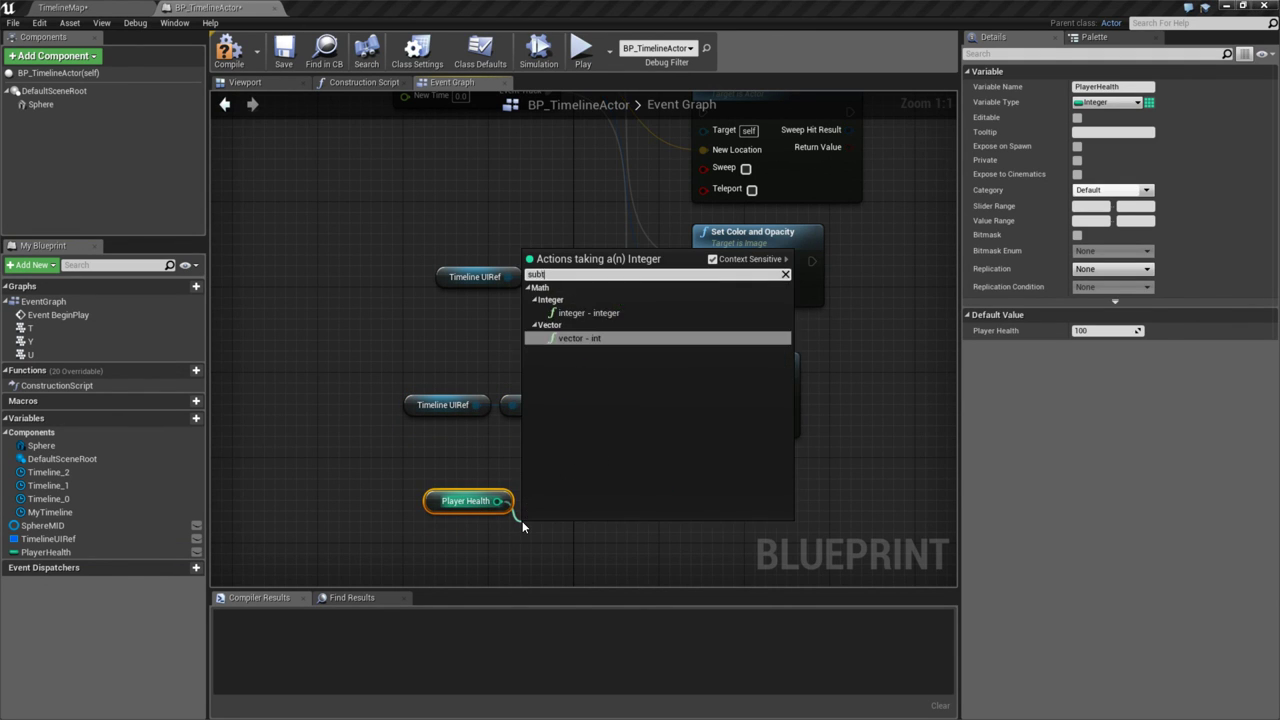
type("rac")
left_click(588, 313)
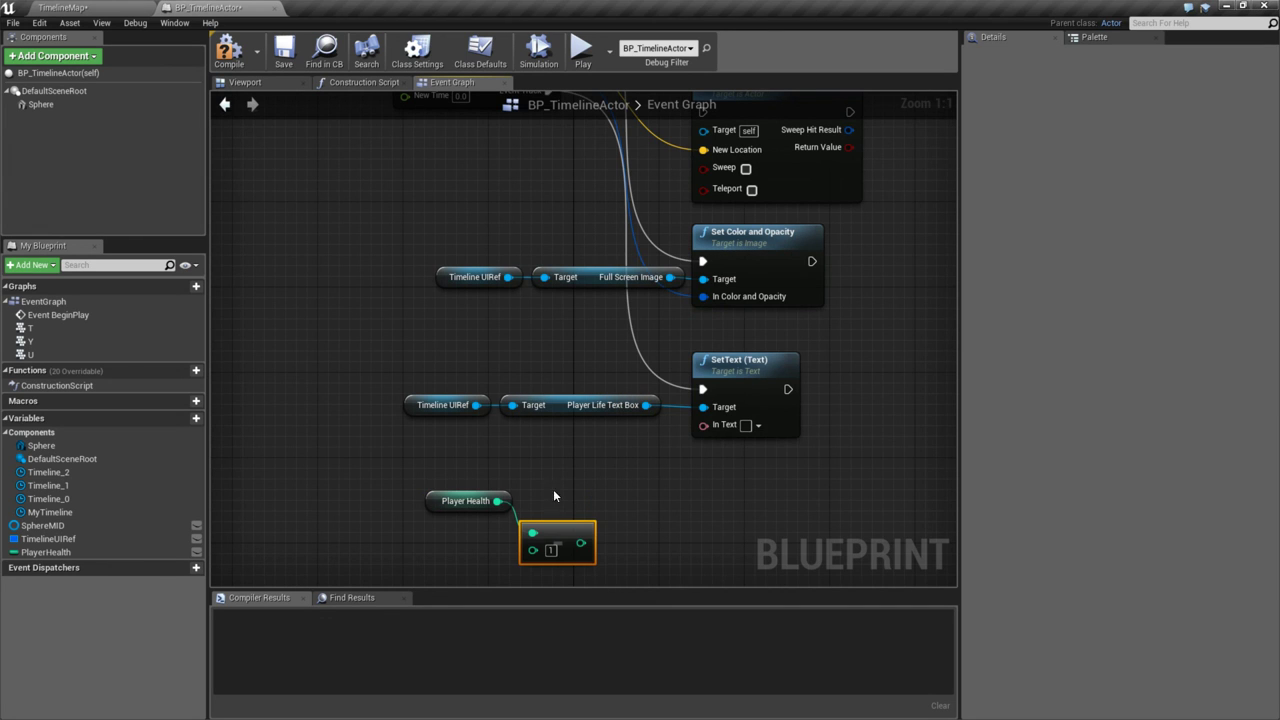
right_click_drag(478, 552, 563, 505)
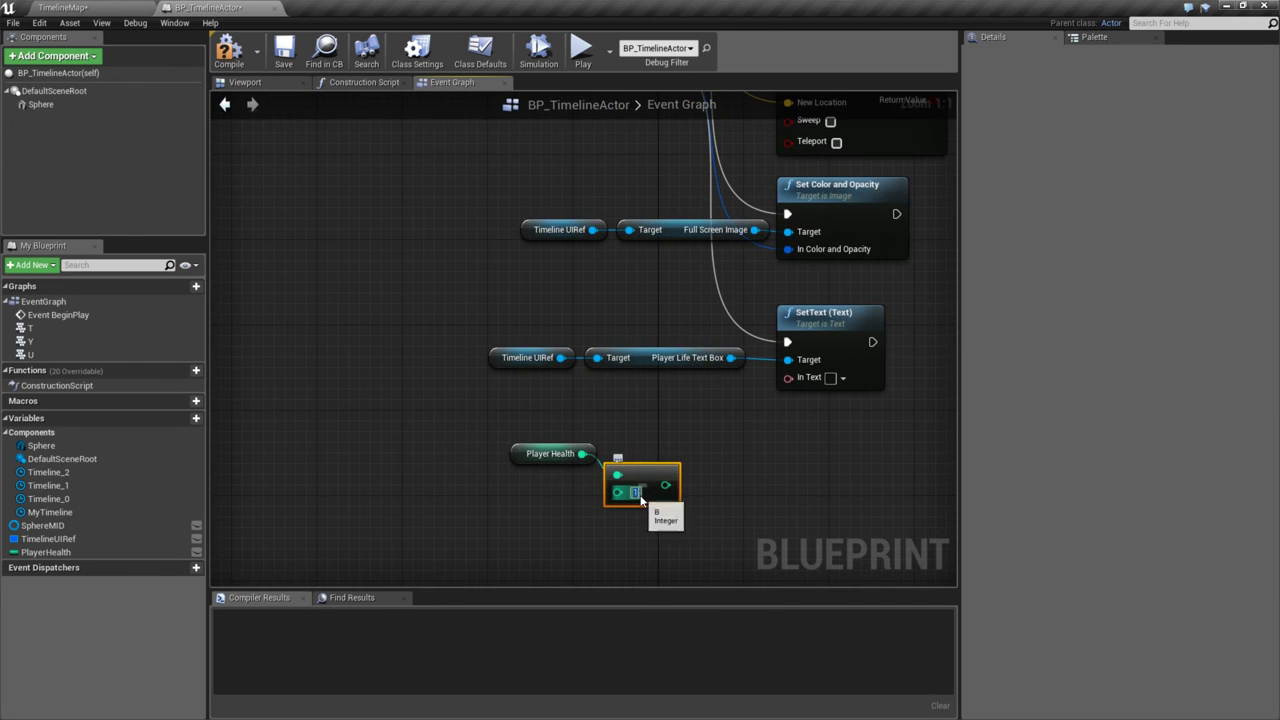
left_click(639, 493)
type("25")
- Add a Set PlayerHealth node fed by the subtraction and insert it between Timeline_2's Event Track output and SetText
left_click_drag(76, 551, 700, 458)
left_click(742, 478)
left_click_drag(626, 494, 716, 480)
left_click(715, 460)
mouse_move(742, 435)
right_mouse_down()
mouse_move(708, 471)
mouse_move(695, 466)
right_mouse_up()
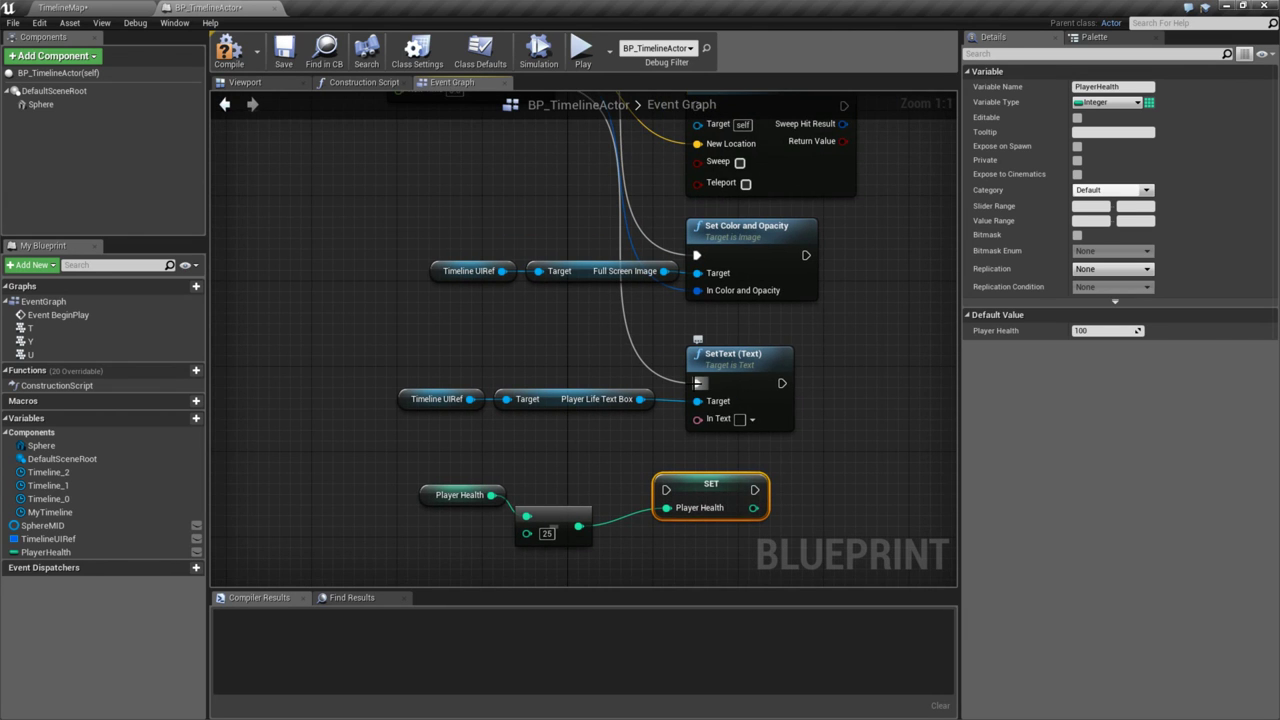
left_click_drag(377, 363, 872, 437)
mouse_move(761, 375)
left_mouse_down()
mouse_move(930, 375)
mouse_move(865, 384)
mouse_move(640, 500)
mouse_move(666, 490)
mouse_move(711, 368)
mouse_move(867, 383)
left_mouse_up()
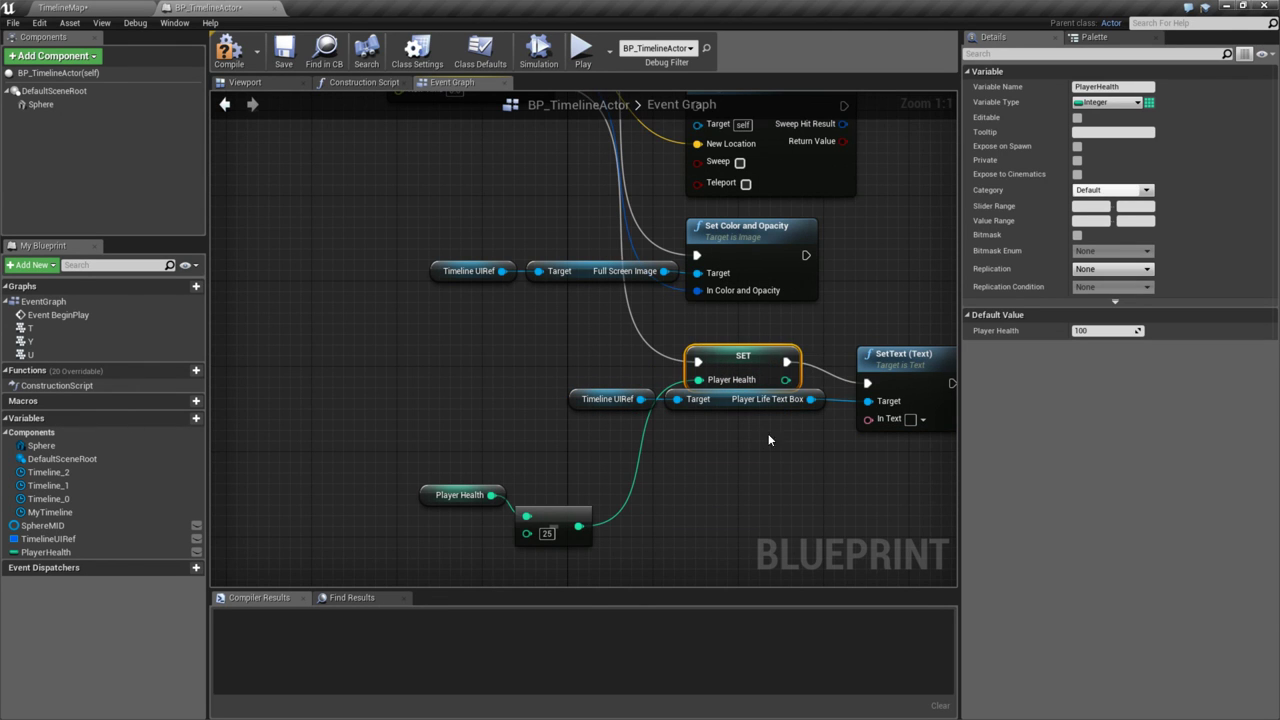
- Move SetText further right of the Set PlayerHealth node and place the TimelineUIRef and Player Life Text Box getters below it
left_click_drag(804, 447, 601, 401)
left_click(886, 360, "ctrl")
left_click_drag(911, 367, 954, 345)
left_click(760, 386)
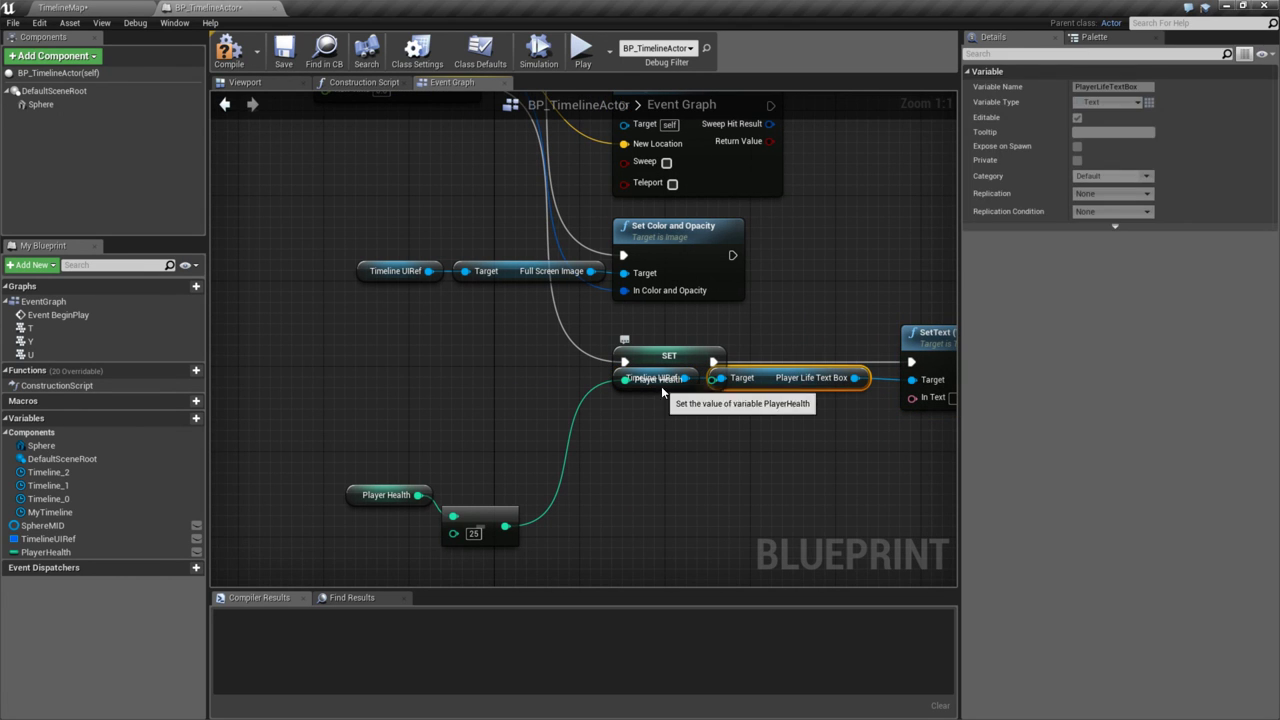
left_click(661, 386, "ctrl")
left_click_drag(661, 386, 659, 376)
left_click(650, 387, "ctrl")
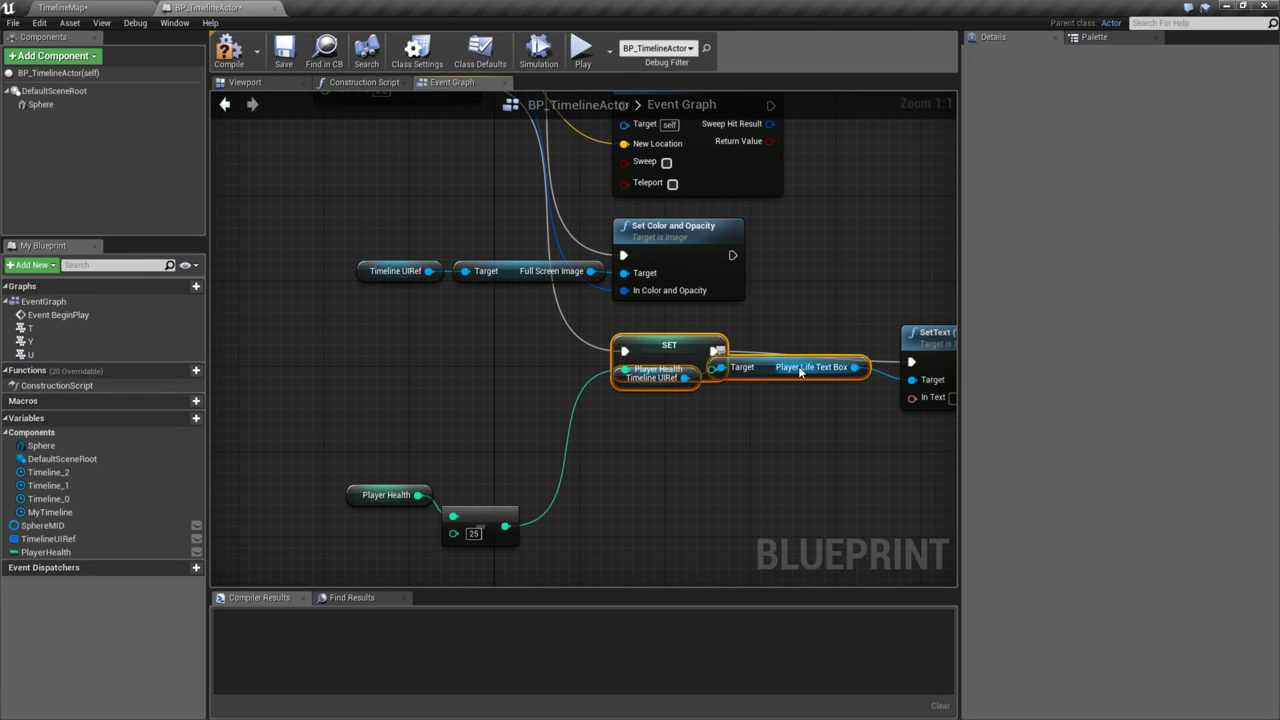
left_click_drag(803, 371, 804, 434)
left_click(768, 394)
left_click_drag(687, 407, 686, 344)
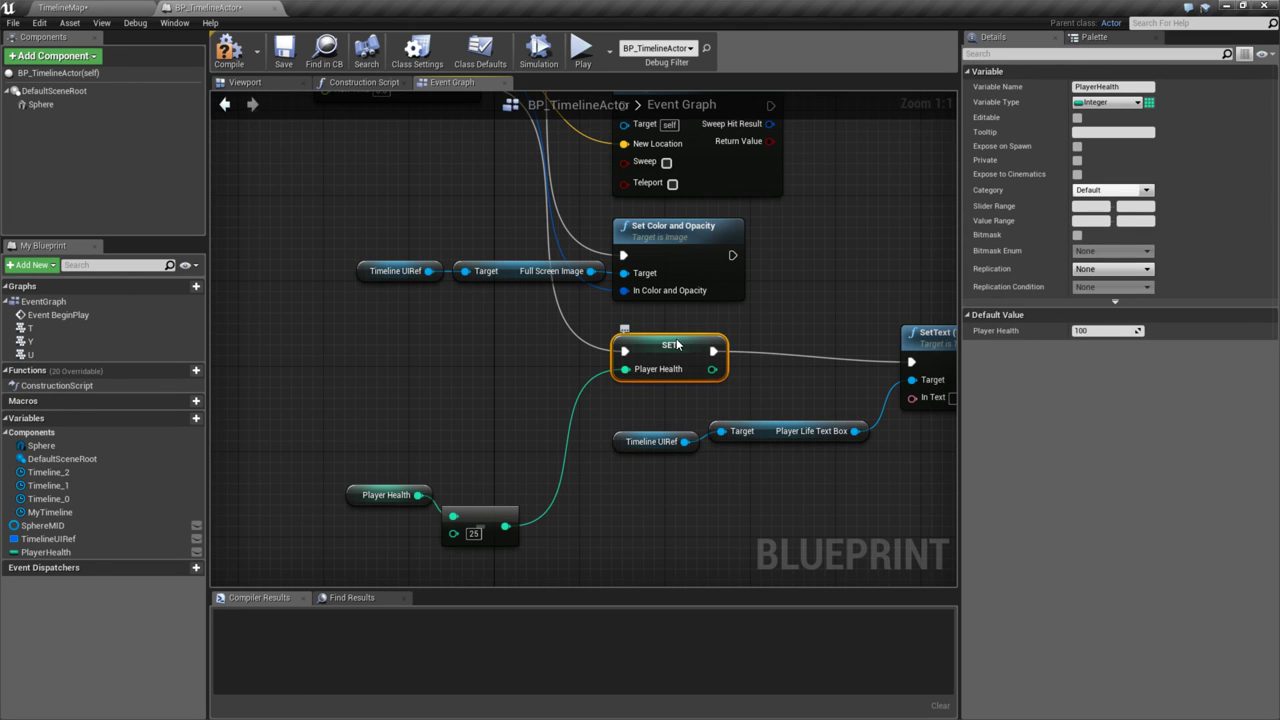
- Nudge the text box getters closer to SetText and level SetText's execution input with the Set PlayerHealth node
left_click_drag(895, 490, 665, 438)
left_click_drag(800, 437, 819, 411)
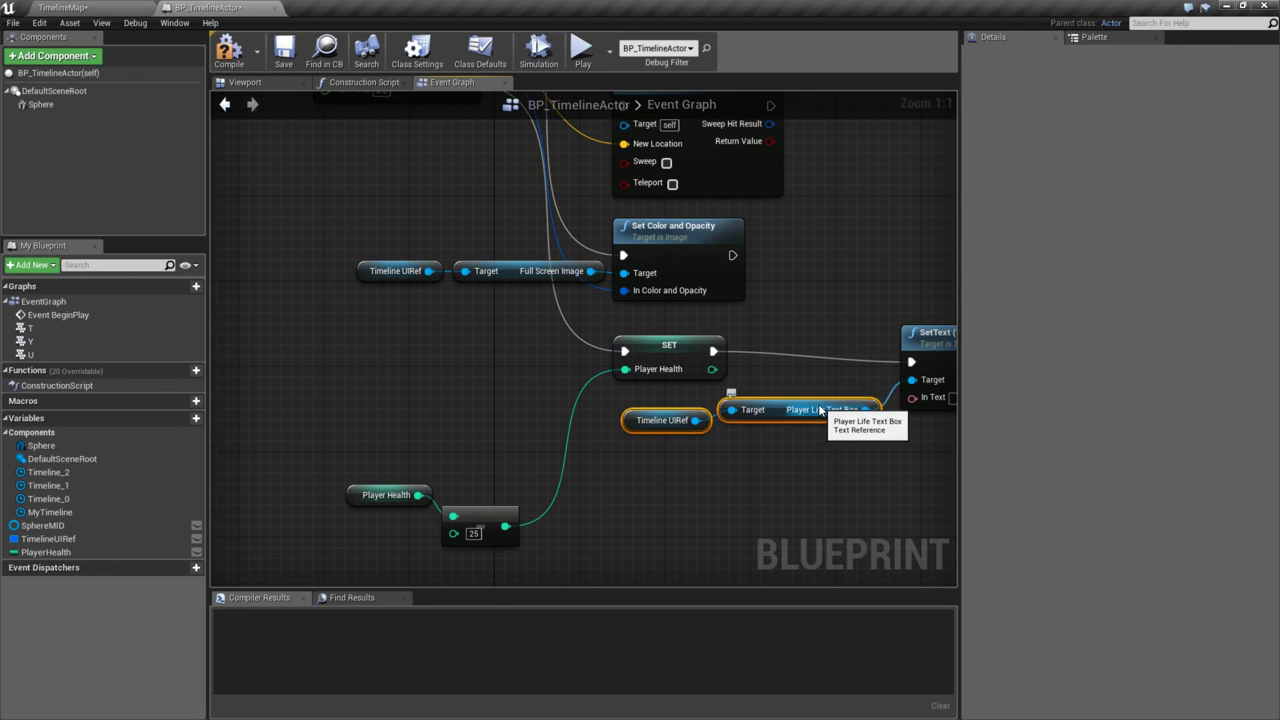
left_click(919, 441)
left_click_drag(928, 334, 928, 323)
left_click(718, 446)
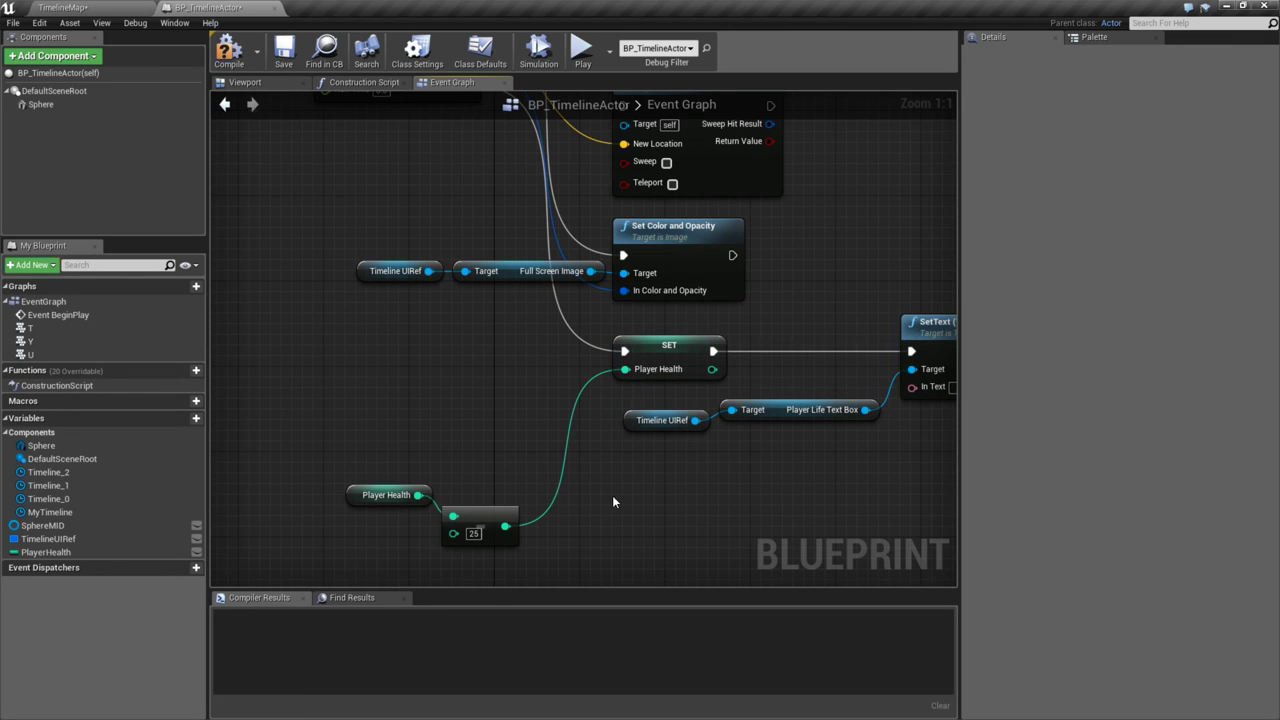
- Move the PlayerHealth getter and subtraction node together beside the Set PlayerHealth node's input
right_click_drag(612, 495, 656, 513)
left_click_drag(594, 563, 388, 461)
mouse_move(516, 517)
left_mouse_down()
mouse_move(535, 498)
mouse_move(465, 519)
left_mouse_up()
right_click_drag(497, 523, 497, 497)
mouse_move(498, 494)
left_mouse_down()
mouse_move(469, 520)
mouse_move(586, 368)
left_mouse_up()
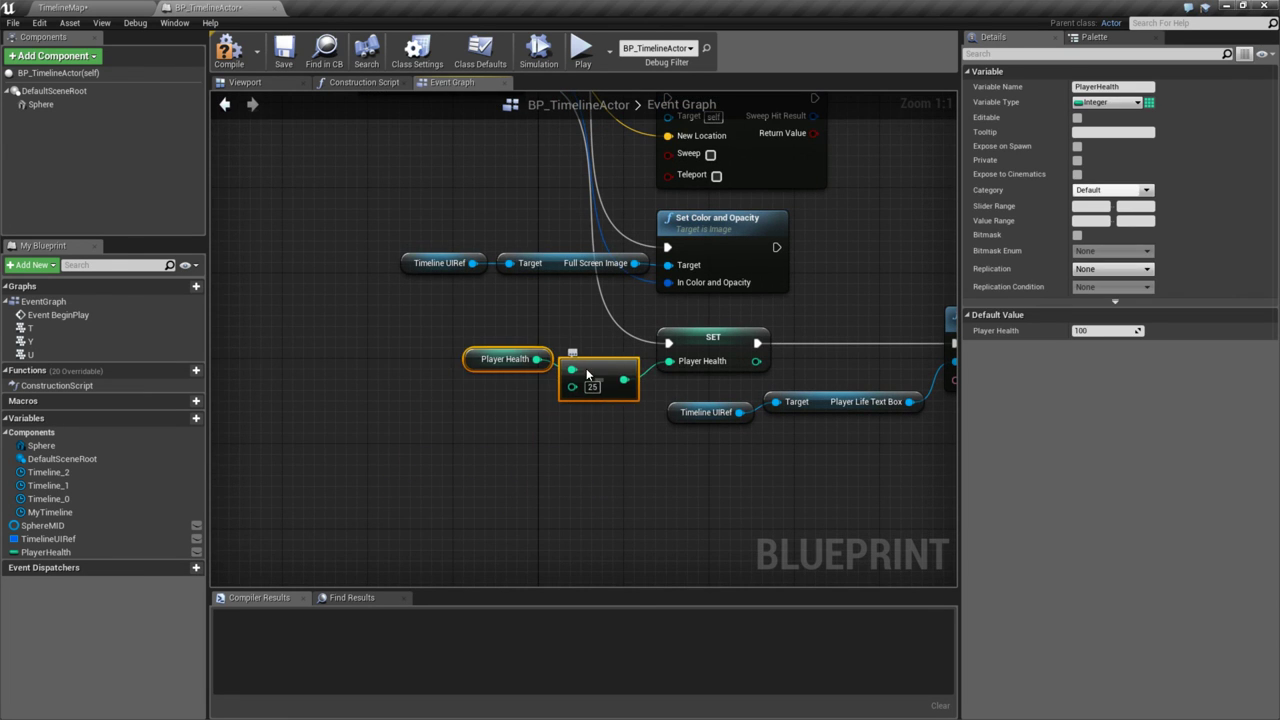
left_click(578, 486)
- Add a second PlayerHealth getter and connect it to SetText's In Text through a ToText (int) conversion
right_click_drag(516, 469, 332, 428)
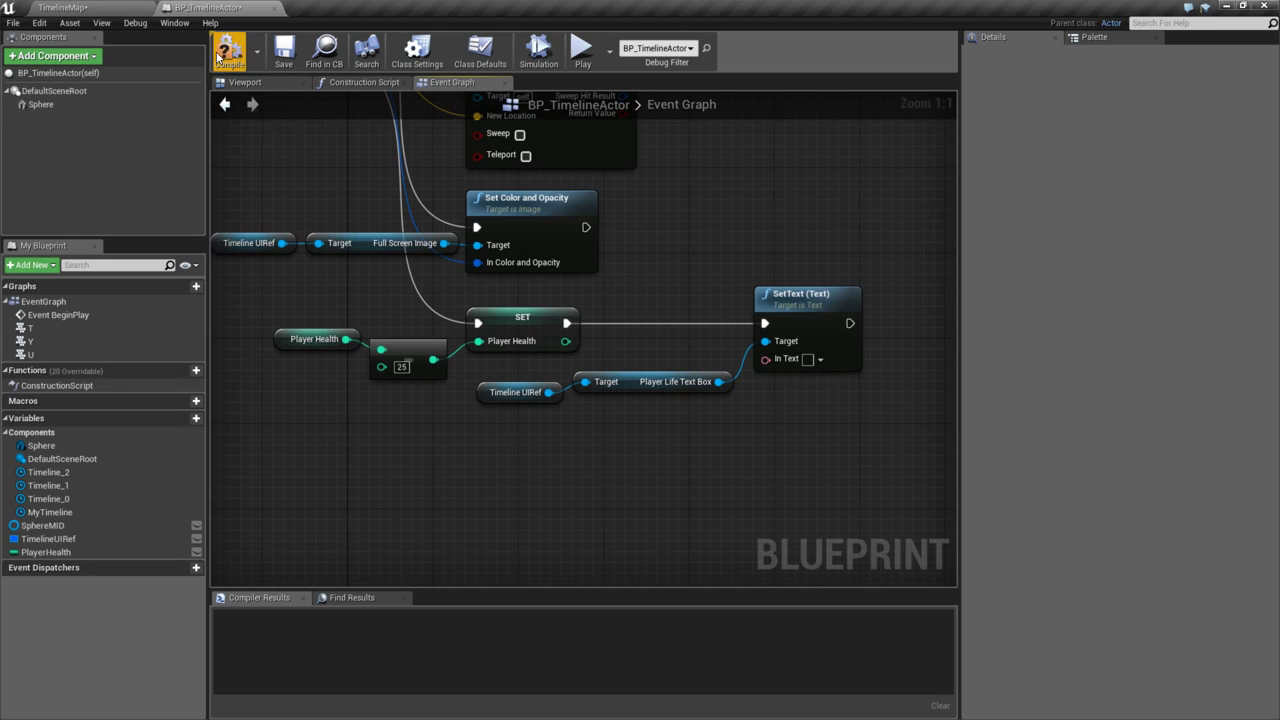
left_click_drag(50, 552, 749, 366)
left_click_drag(88, 541, 602, 481)
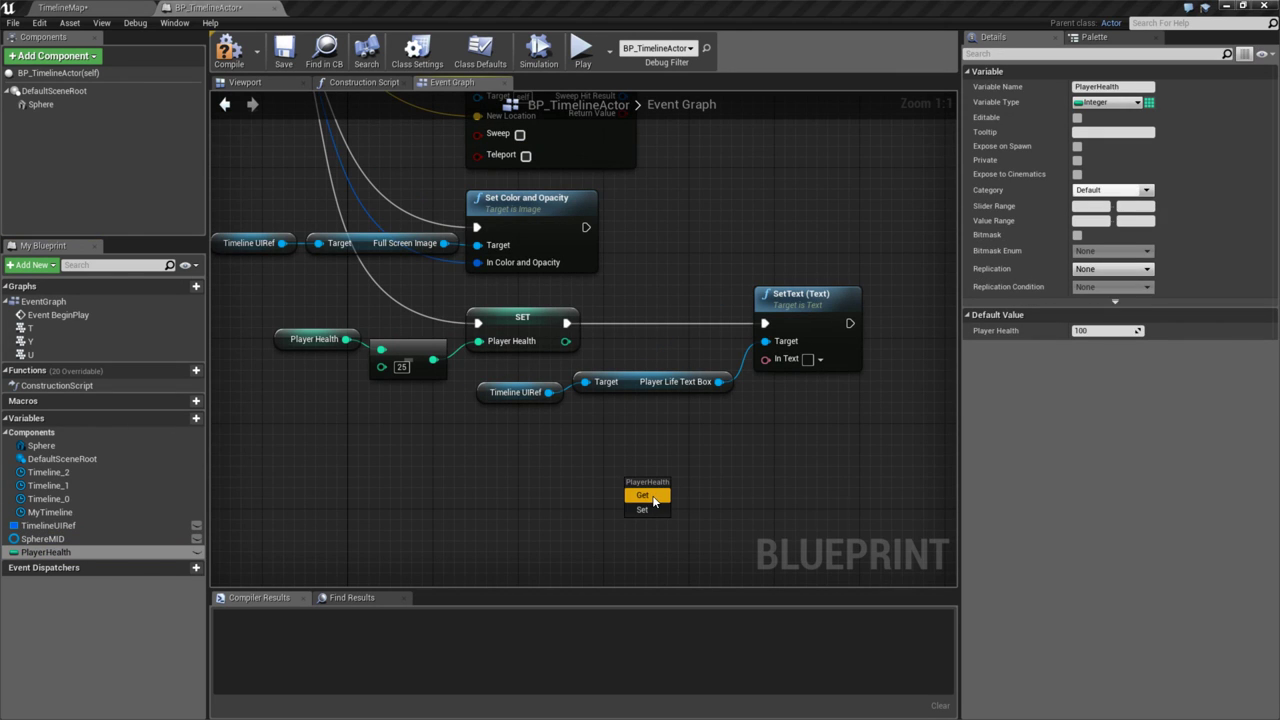
left_click(655, 496)
mouse_move(697, 488)
left_mouse_down()
mouse_move(711, 486)
mouse_move(771, 364)
mouse_move(681, 406)
left_mouse_up()
left_click_drag(633, 480, 513, 441)
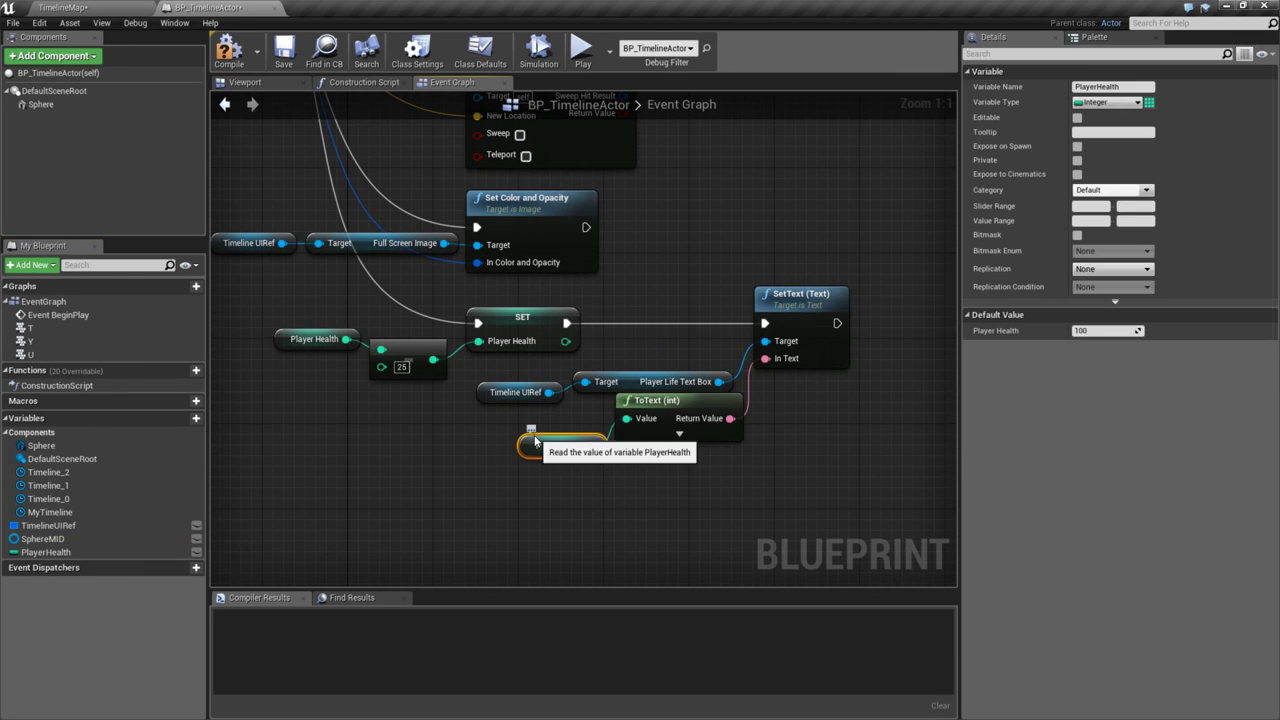
- Set the ToText (int) node's Minimum Integral Digits to 3 and compile the blueprint
left_click(679, 433)
type("3")
key("Return")
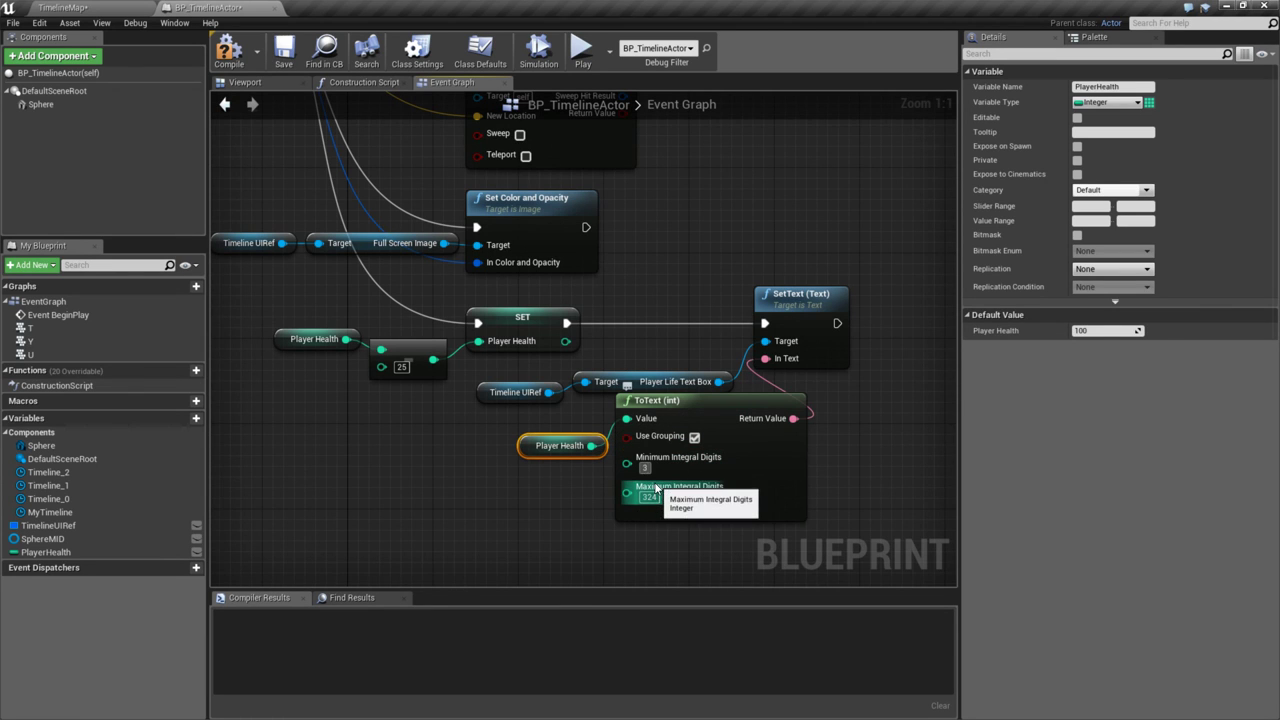
left_click(225, 52)
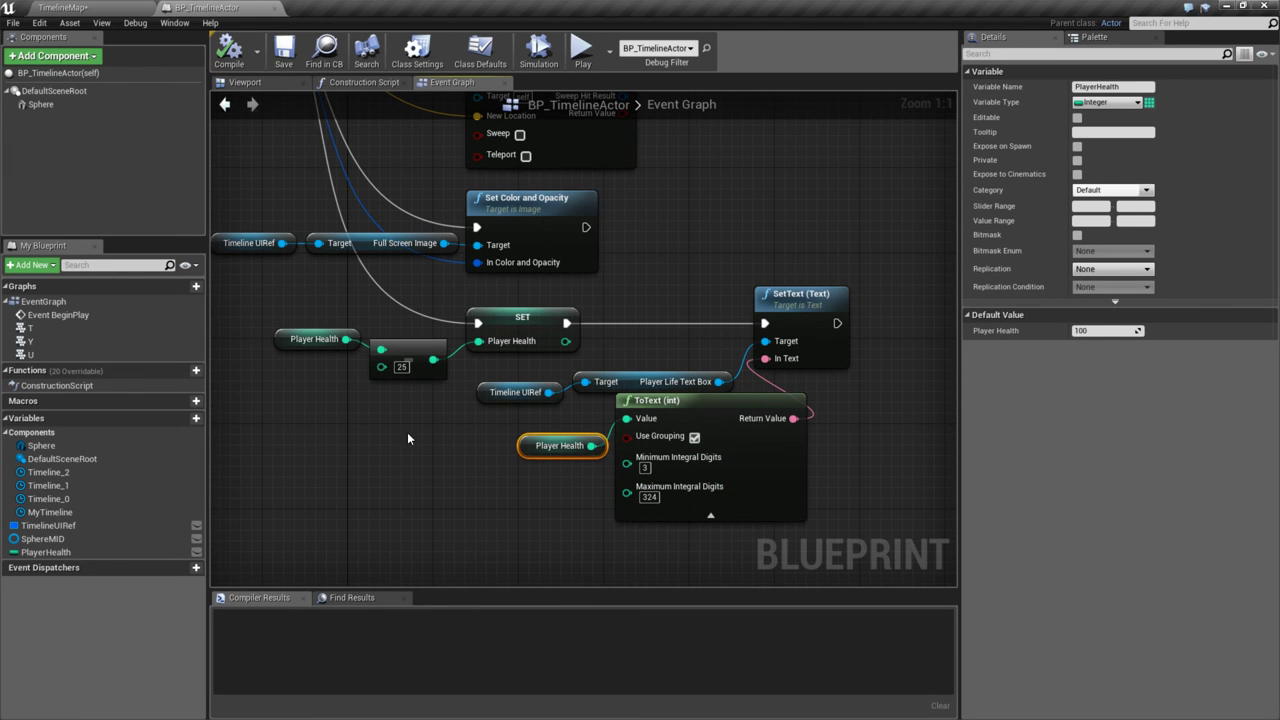
- Collapse the ToText node's options, lower it and its PlayerHealth getter below the text box getters, then compile and save
left_click(710, 517)
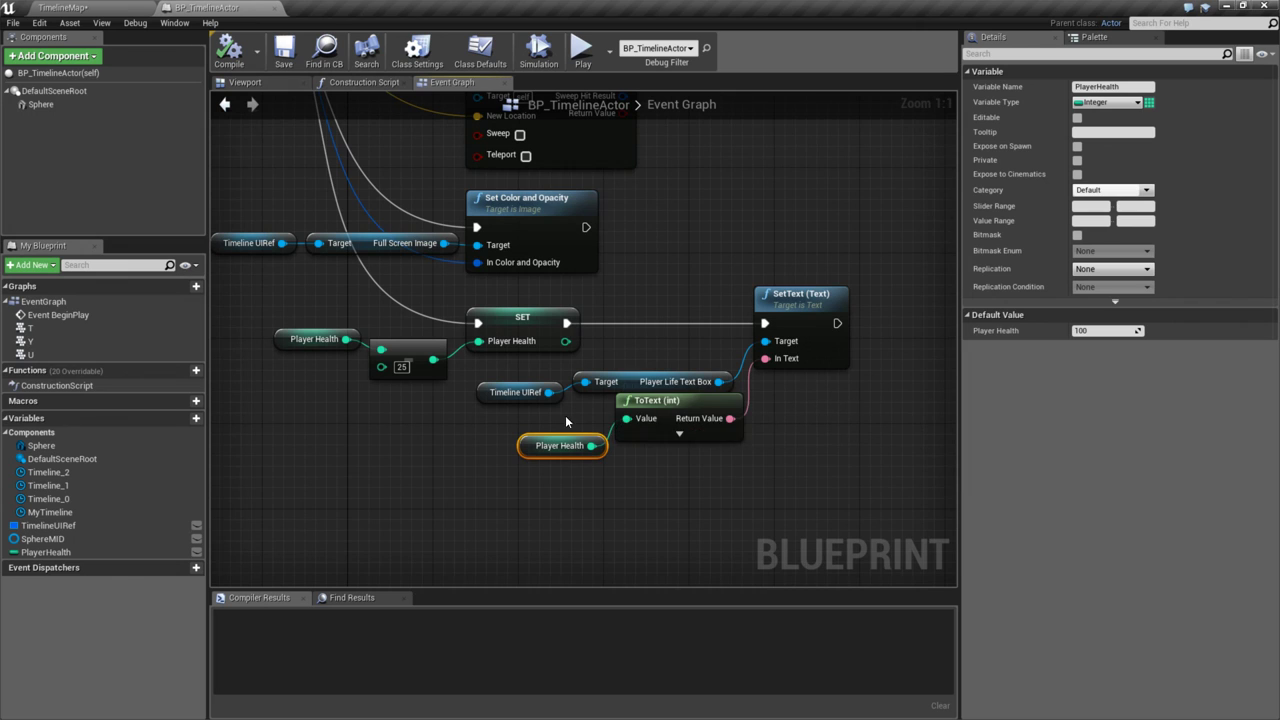
left_click(471, 444)
right_click_drag(471, 444, 640, 446)
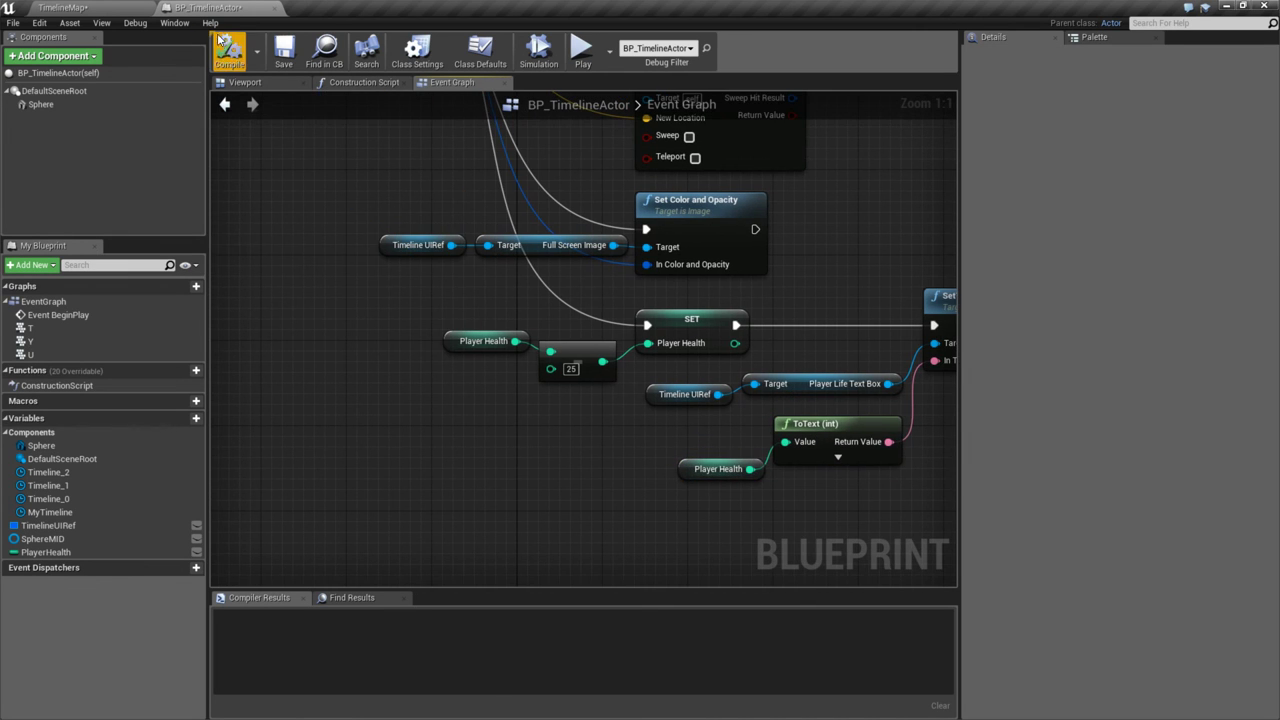
left_click(280, 54)
- Open Timeline_2 and add three keys to its Event Track at about 0.3, 0.77 and 1.36 seconds
right_click_drag(362, 146, 431, 415)
left_click(491, 211)
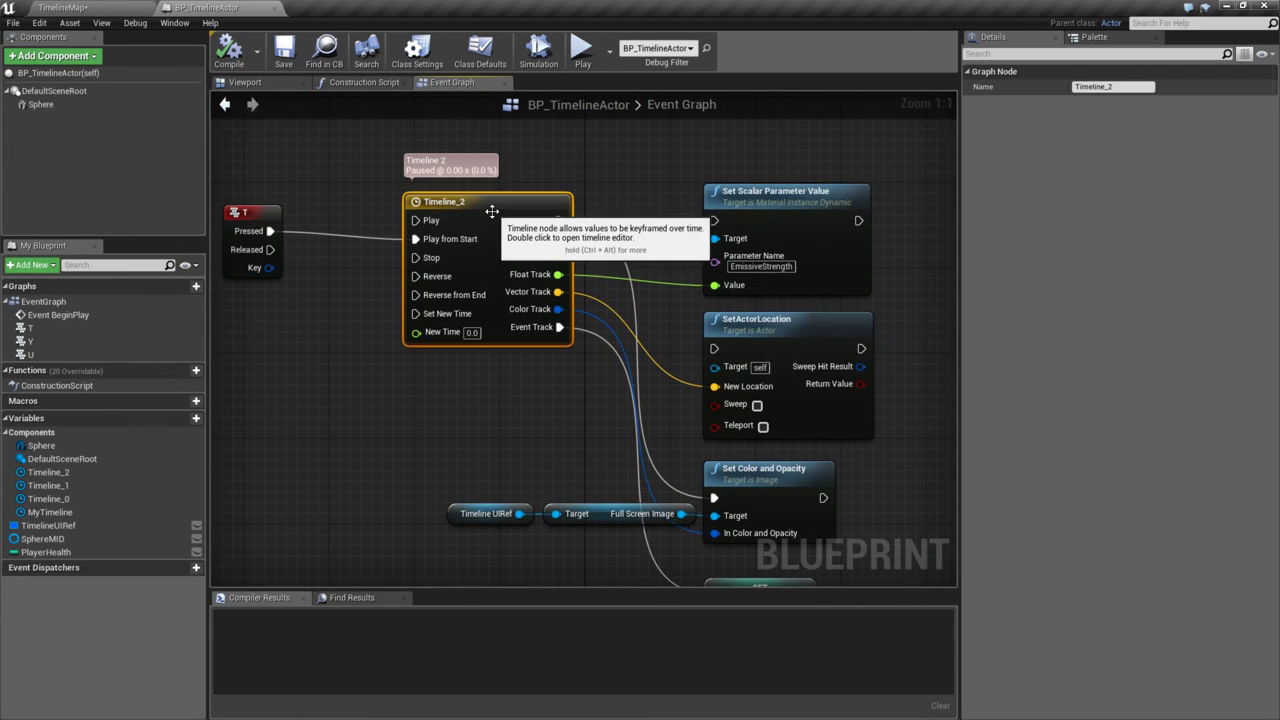
double_click(490, 211)
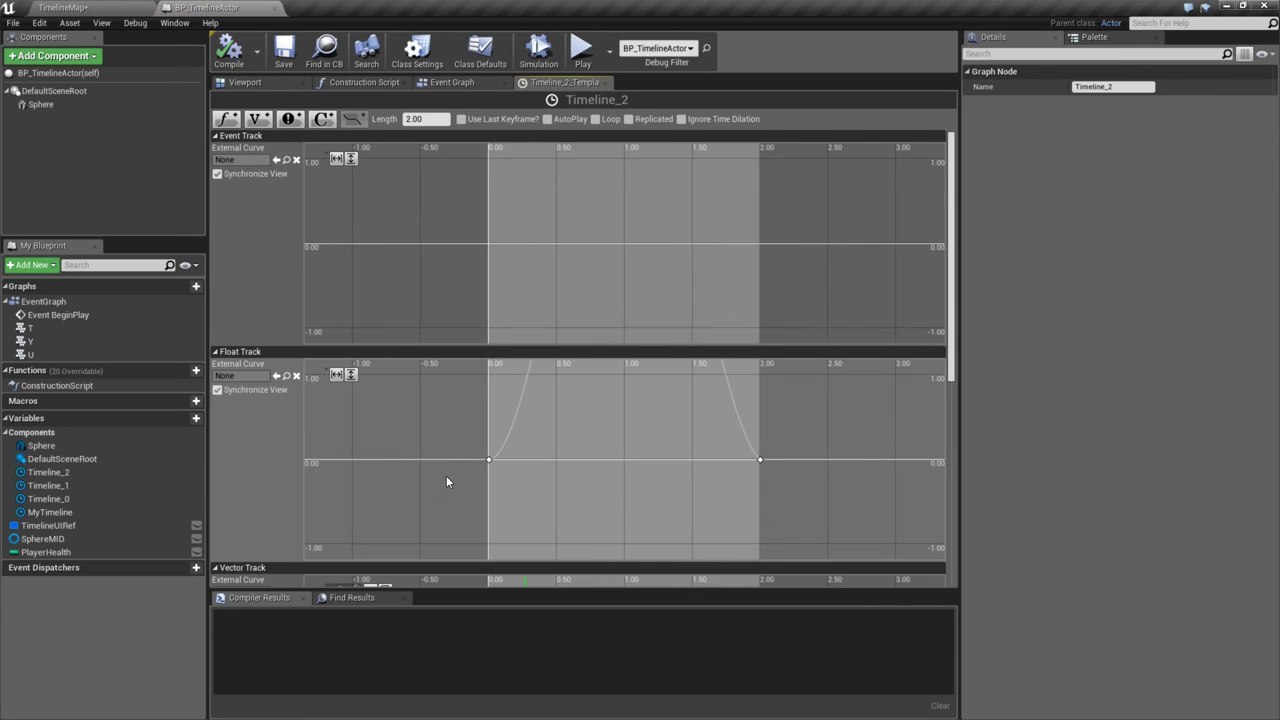
left_click(365, 281)
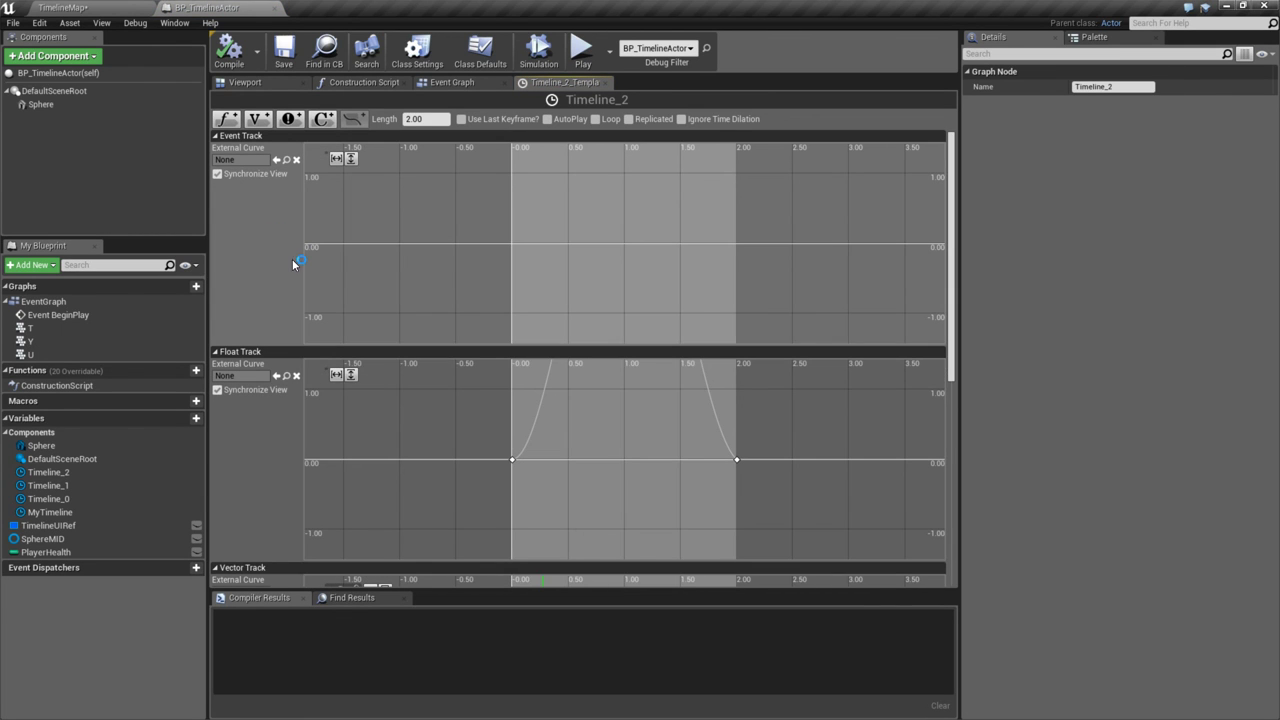
right_click(520, 243)
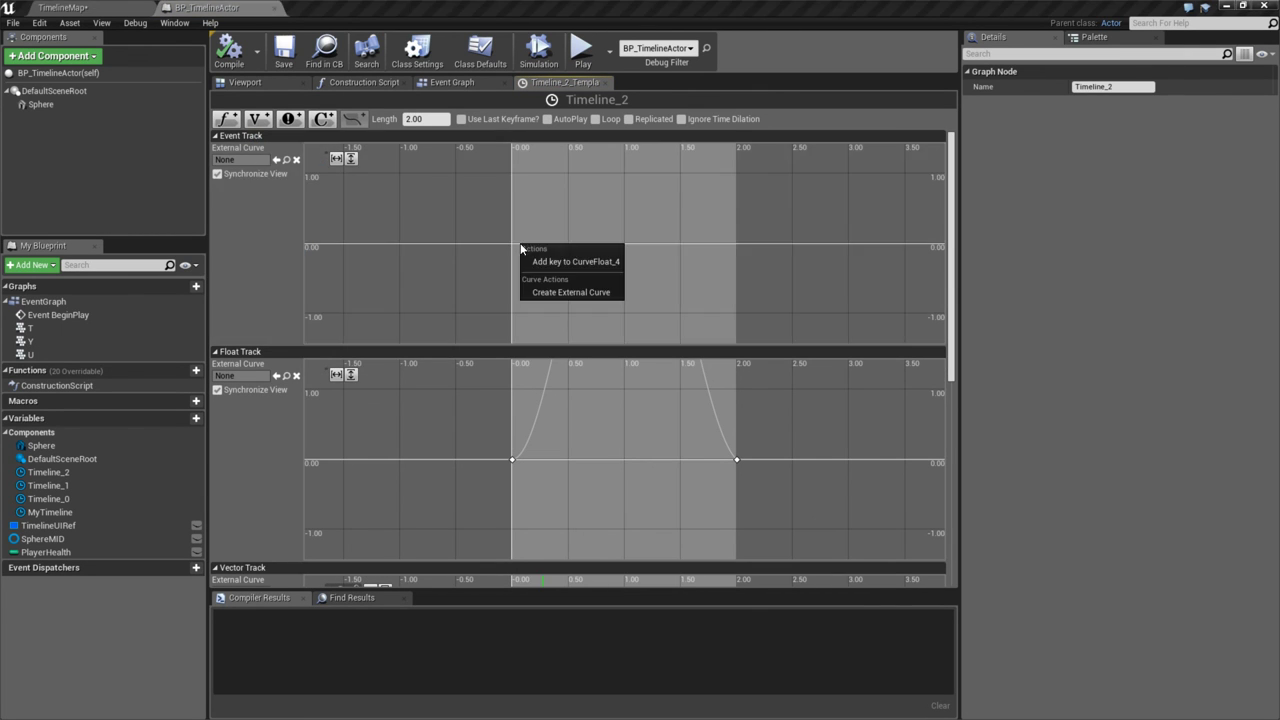
left_click(565, 259)
right_click(572, 247)
left_click(578, 252)
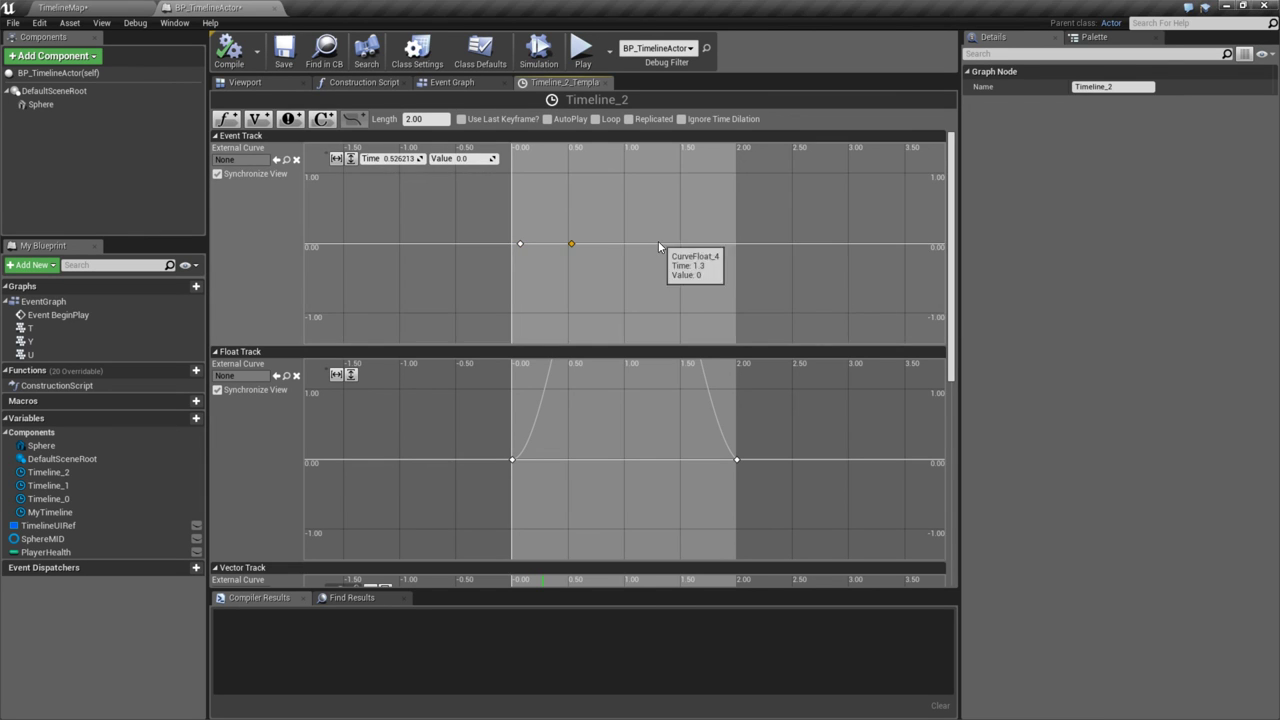
right_click(658, 243)
left_click(655, 262)
left_click_drag(573, 245, 599, 244)
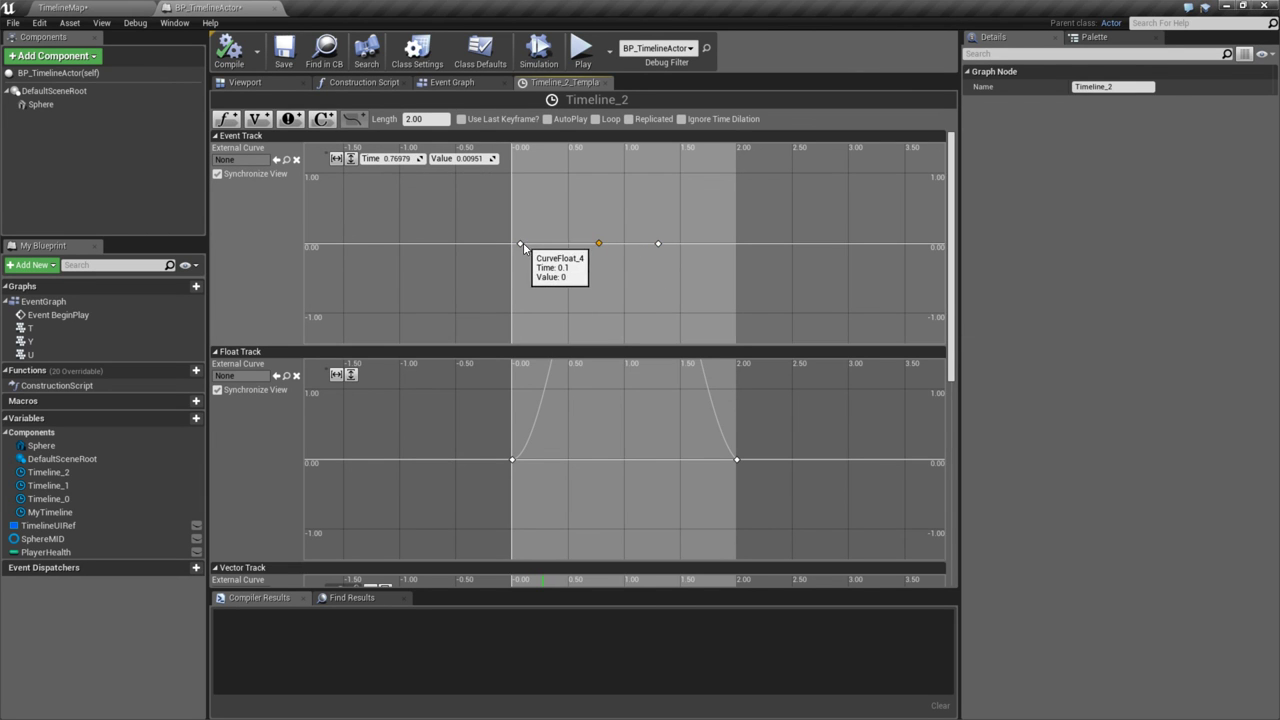
left_click_drag(522, 245, 543, 246)
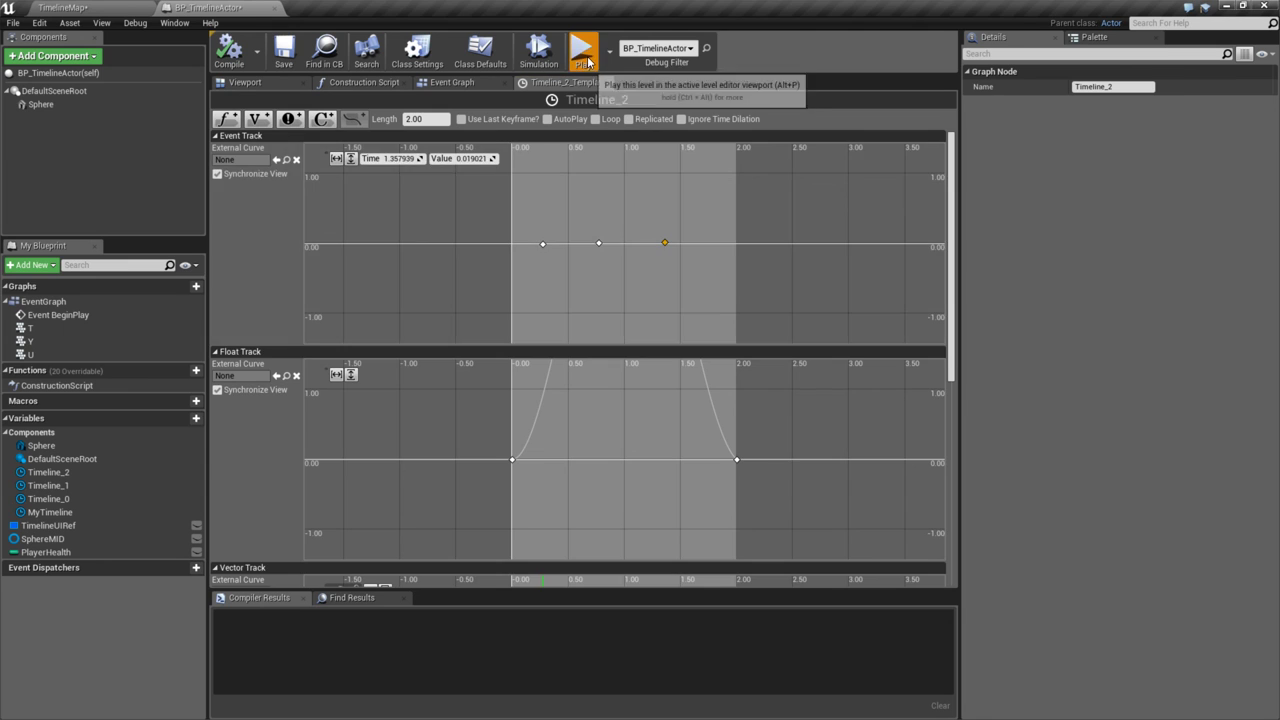
- Play-test the timeline, review the Event Track's node chain in the event graph, and play-test again
left_click(581, 47)
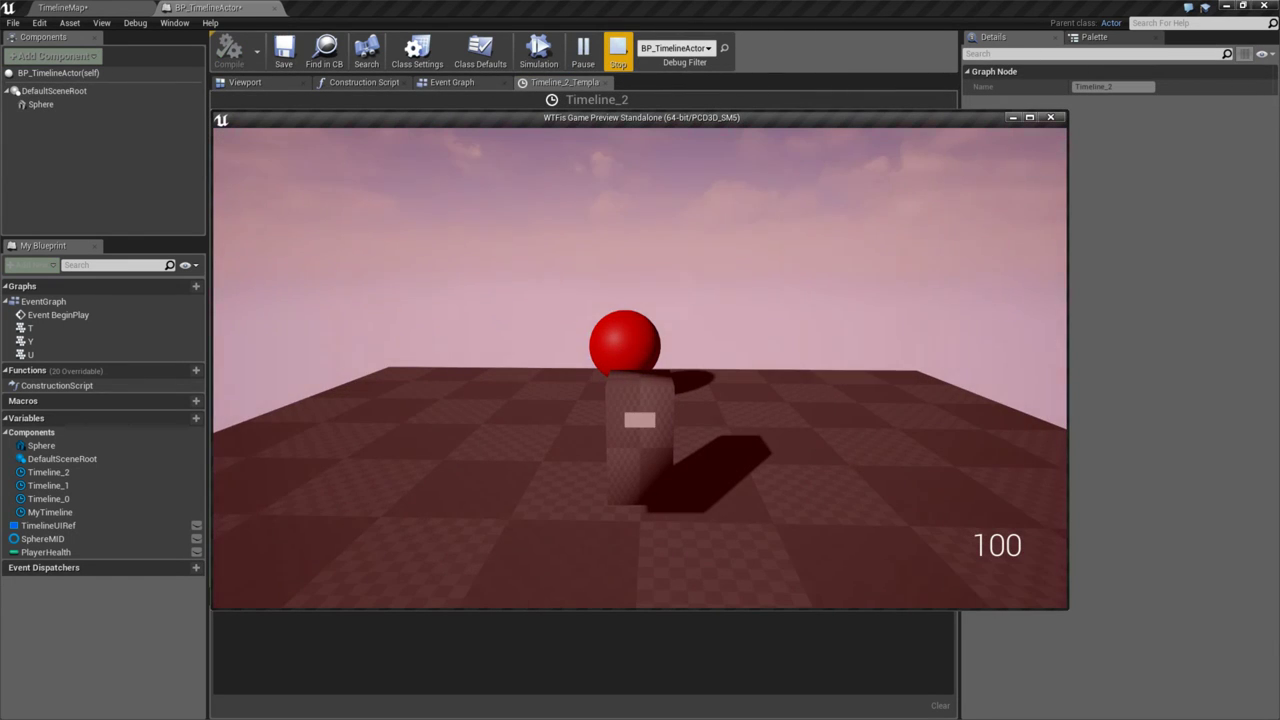
key("Escape")
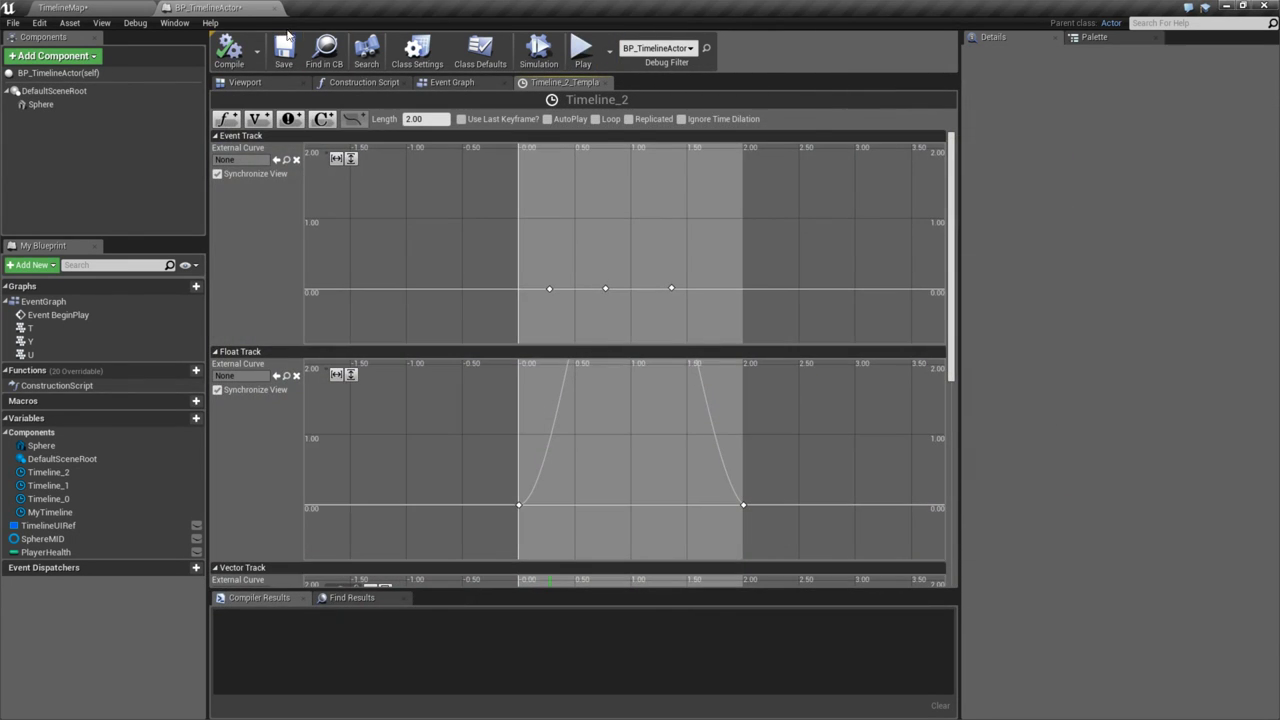
left_click(462, 84)
right_click_drag(561, 355, 543, 117)
right_click_drag(554, 222, 515, 131)
right_click_drag(659, 363, 449, 390)
left_click(581, 50)
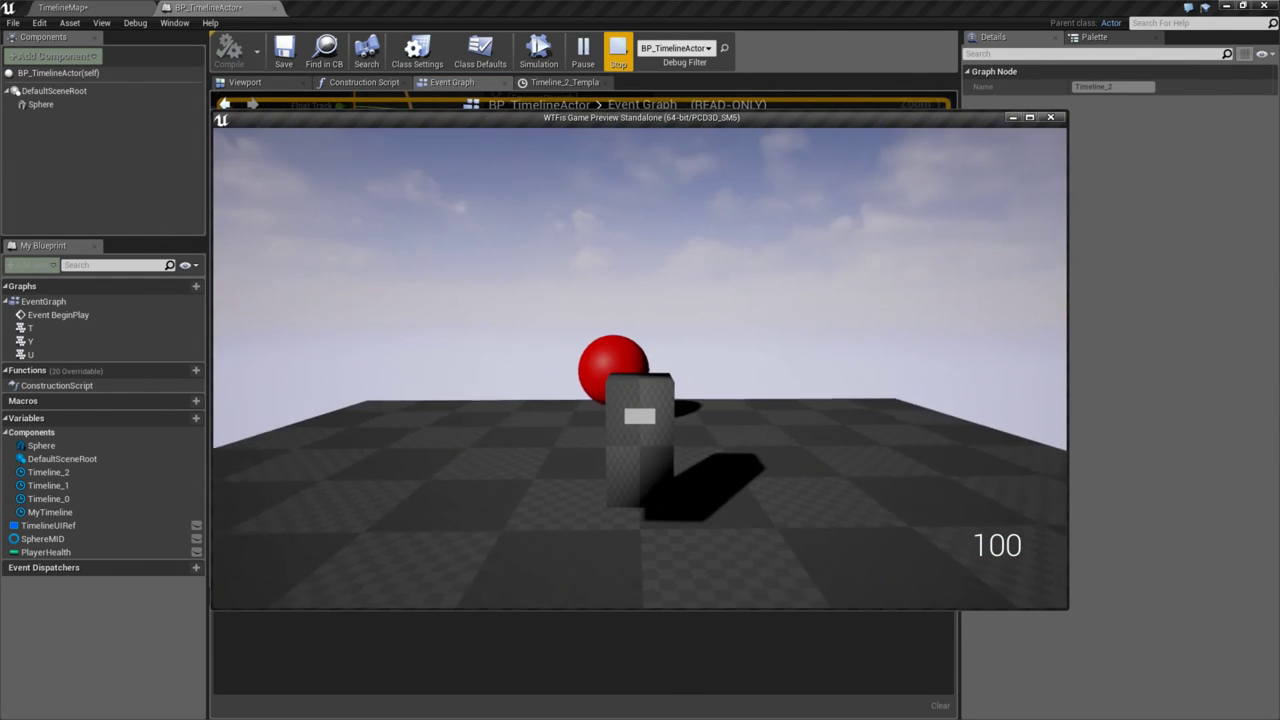
key("Escape")
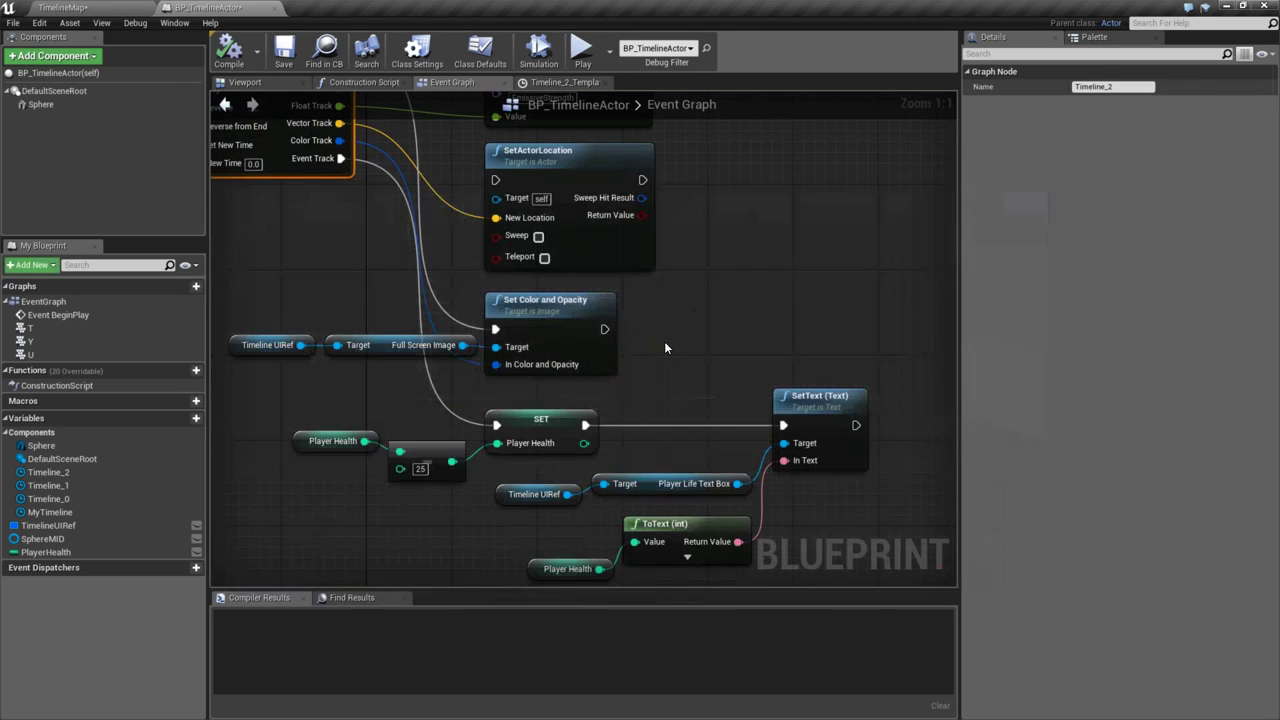
- Set a breakpoint on the Set PlayerHealth node, play-test the level, and trace the wiring back to Timeline_2
left_click(548, 425)
right_click_drag(383, 407, 410, 398)
key("F9")
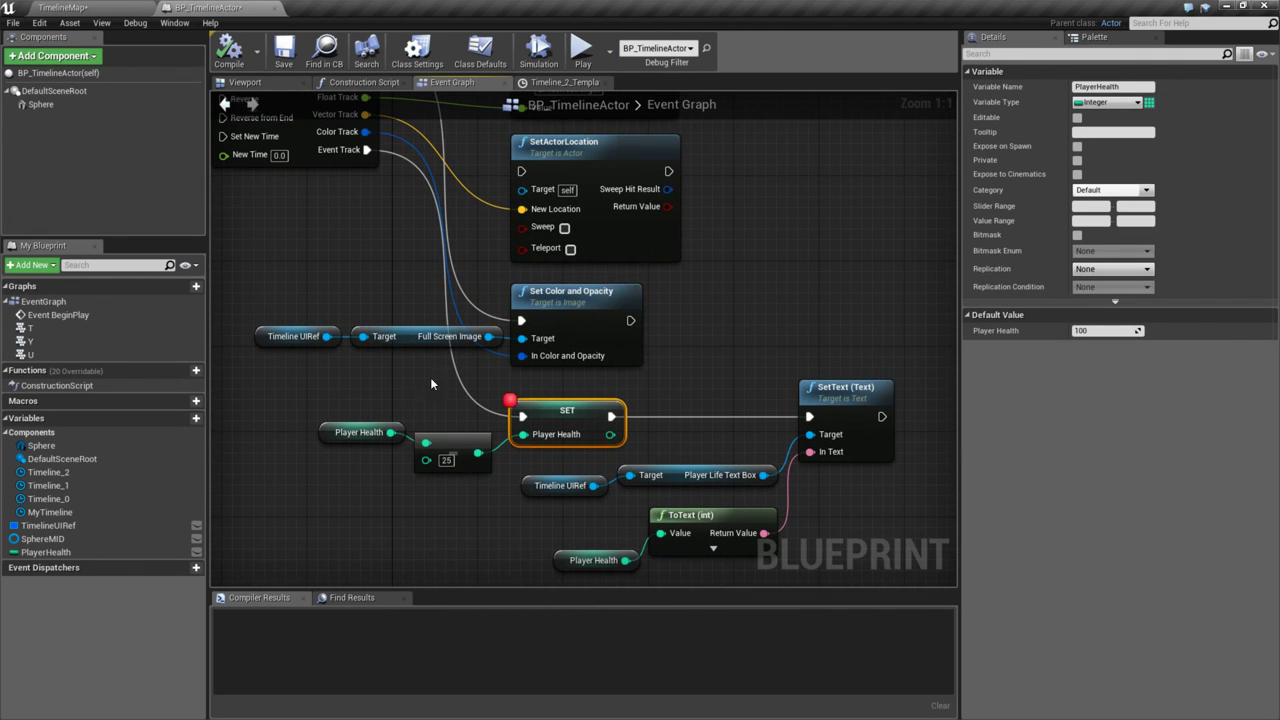
left_click(580, 52)
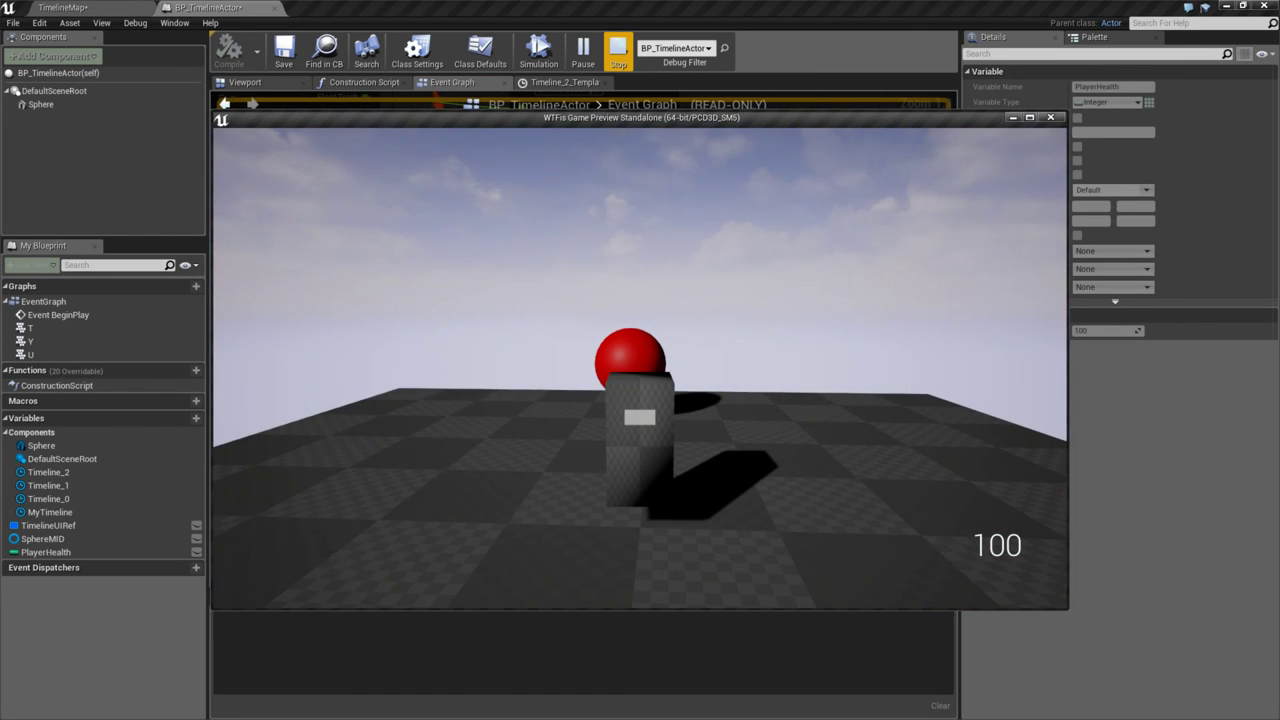
key("Escape")
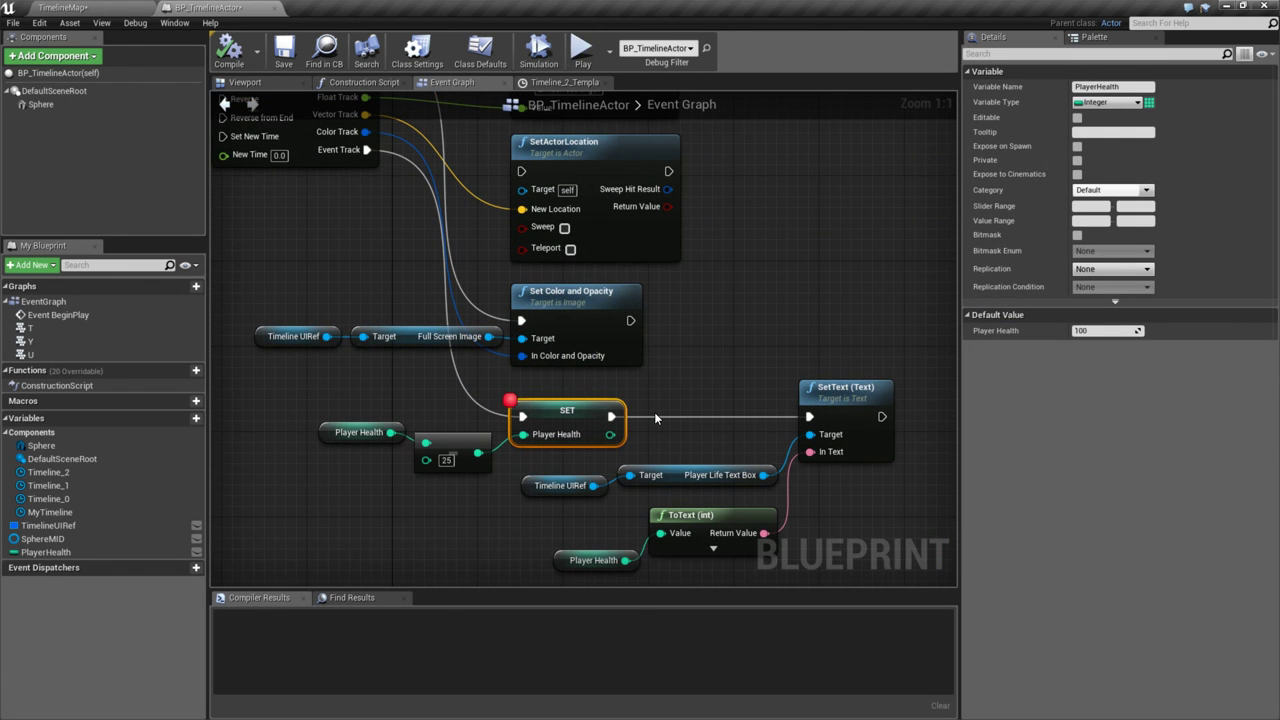
right_click_drag(490, 378, 468, 327)
right_click_drag(630, 449, 700, 544)
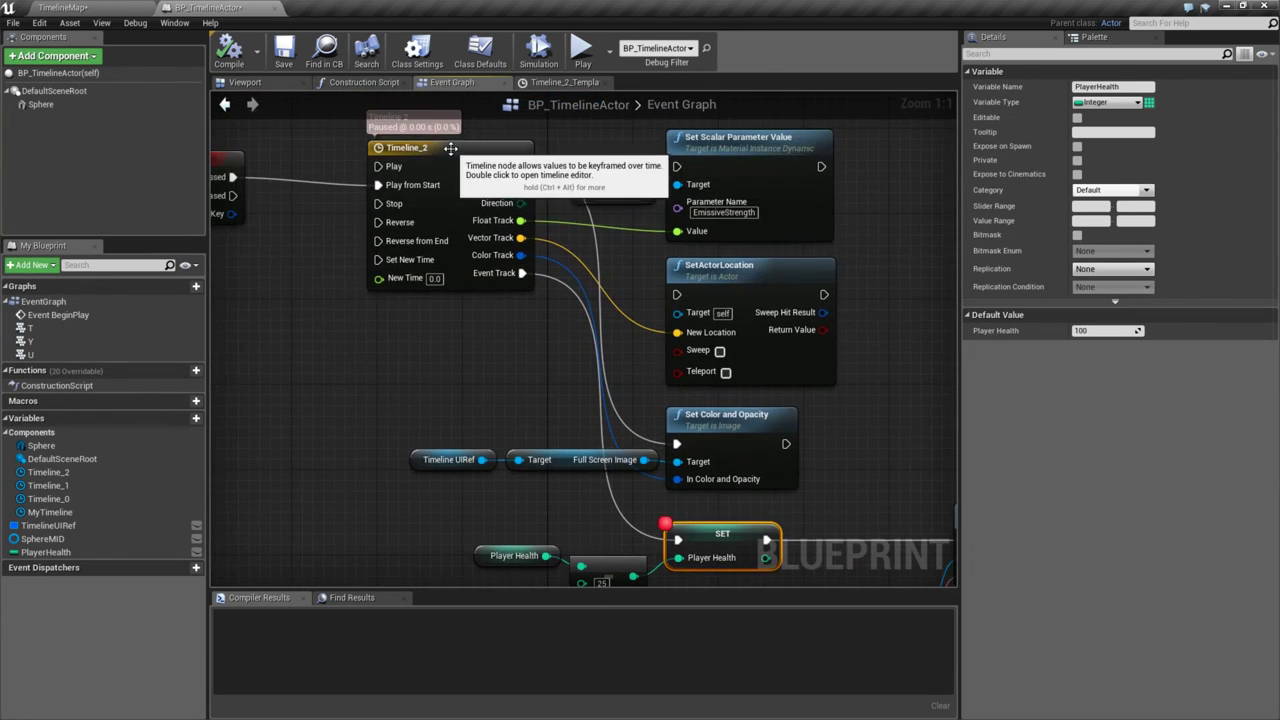
- Open Timeline_2 and set the value of the first Event Track key, near 0.27 seconds, to 0
double_click(447, 203)
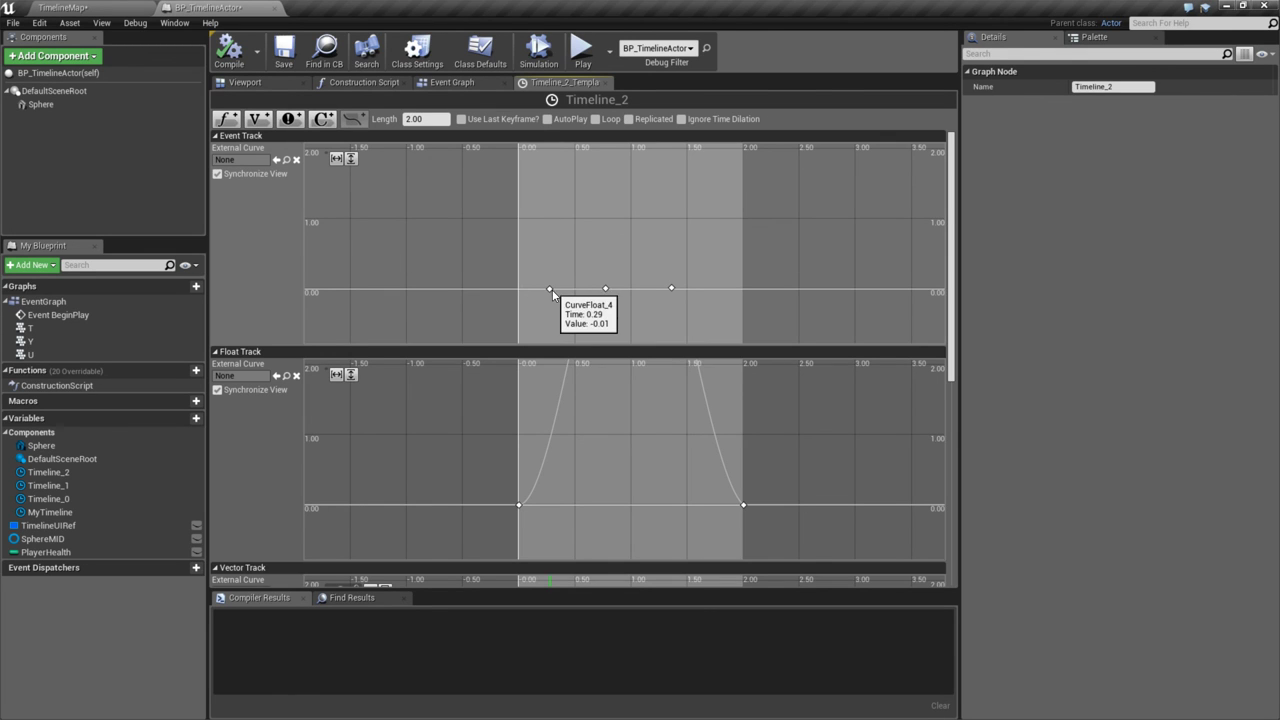
scroll(559, 262, "down", 2)
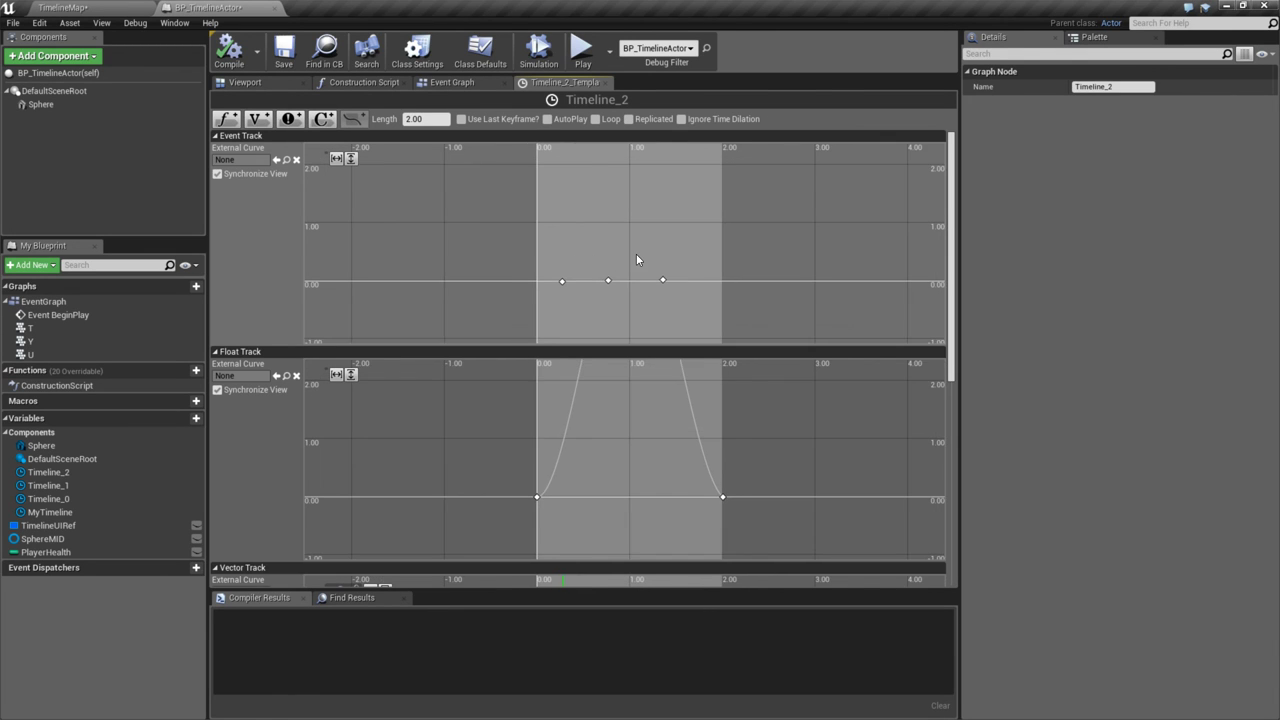
scroll(636, 253, "up", 1)
left_click_drag(953, 236, 951, 190)
left_click(555, 287)
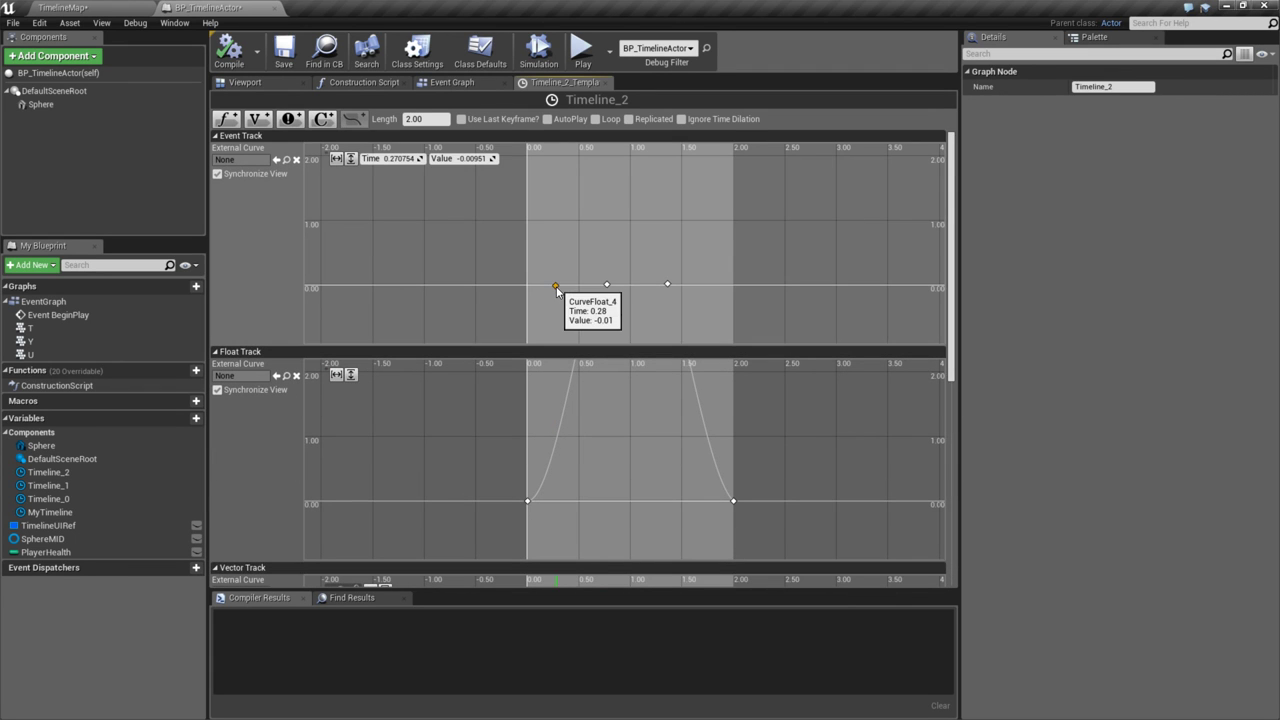
left_click(474, 160)
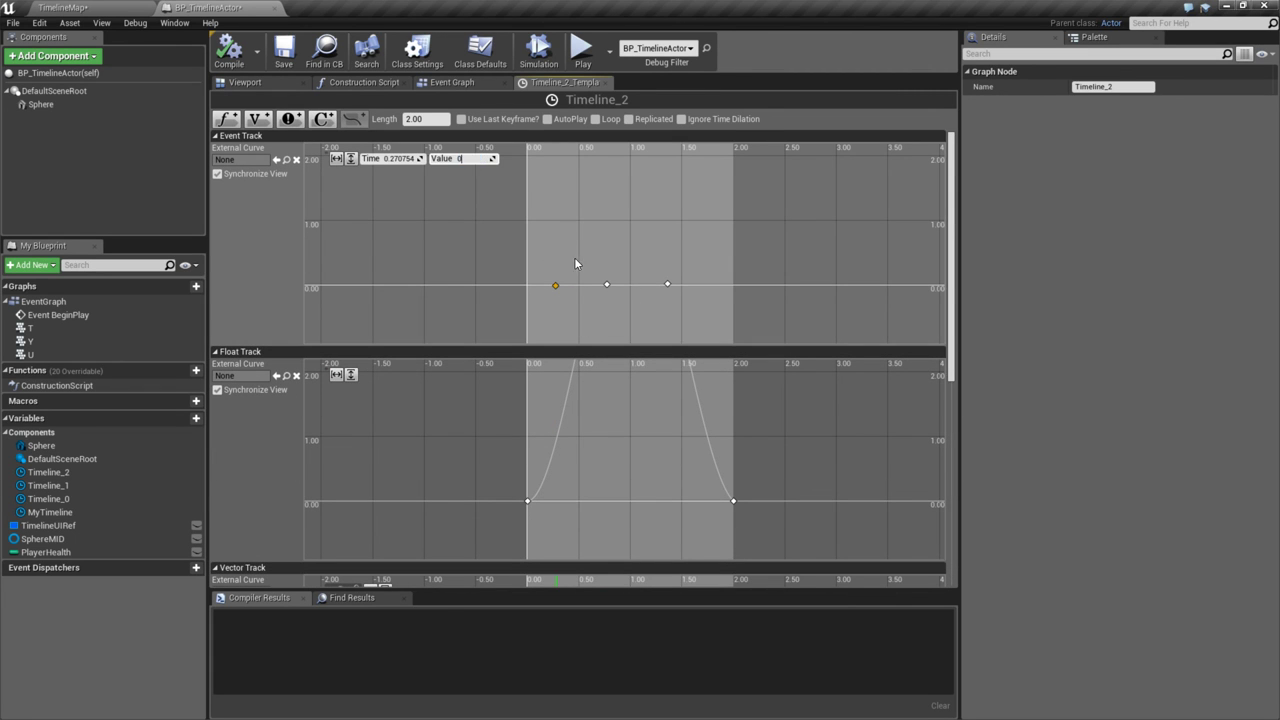
left_click(607, 285)
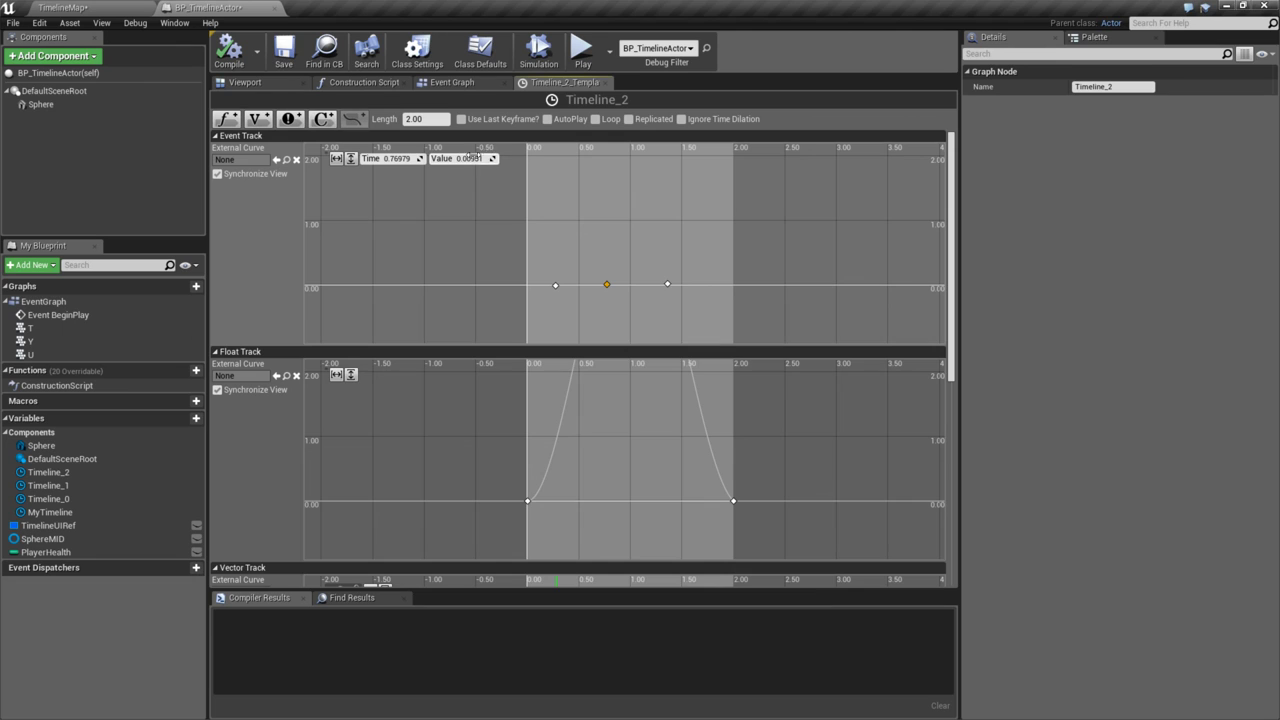
left_click(664, 268)
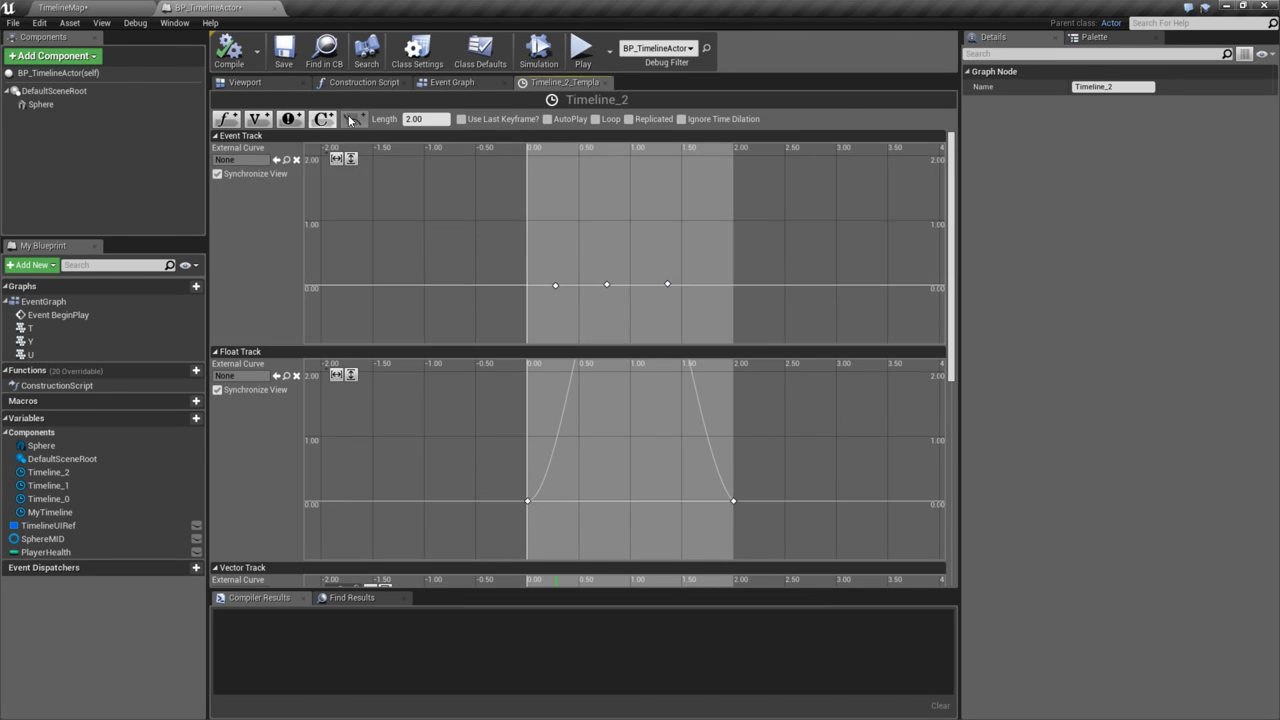
- Play-test the level with the U key, stop it, and inspect the wiring from Timeline_2 to the Set PlayerHealth node
left_click(581, 50)
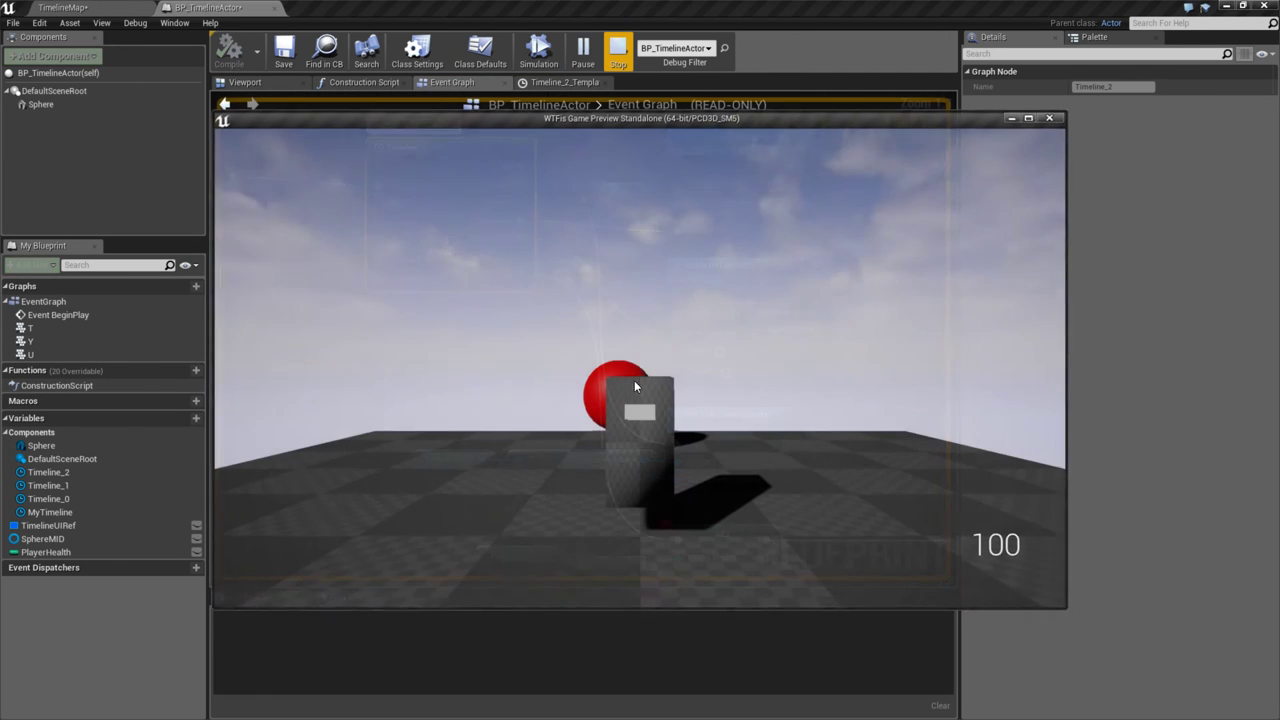
key("u")
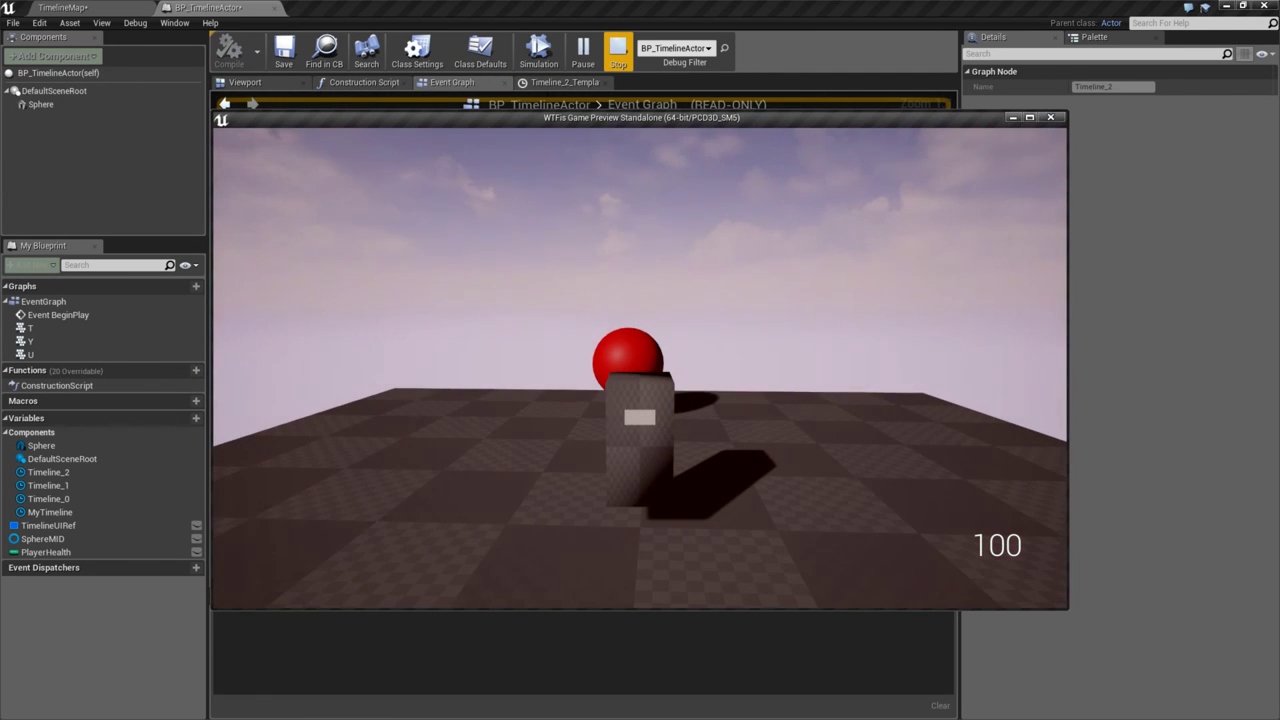
key("Escape")
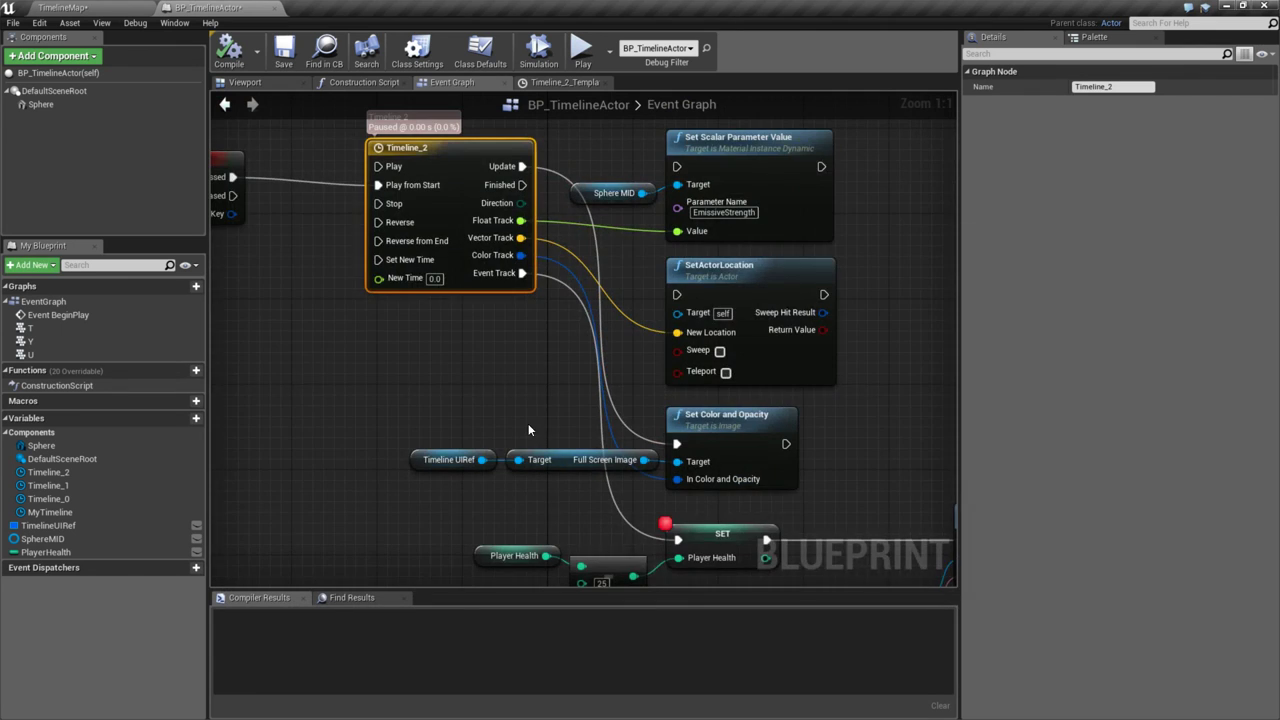
right_click_drag(528, 423, 512, 372)
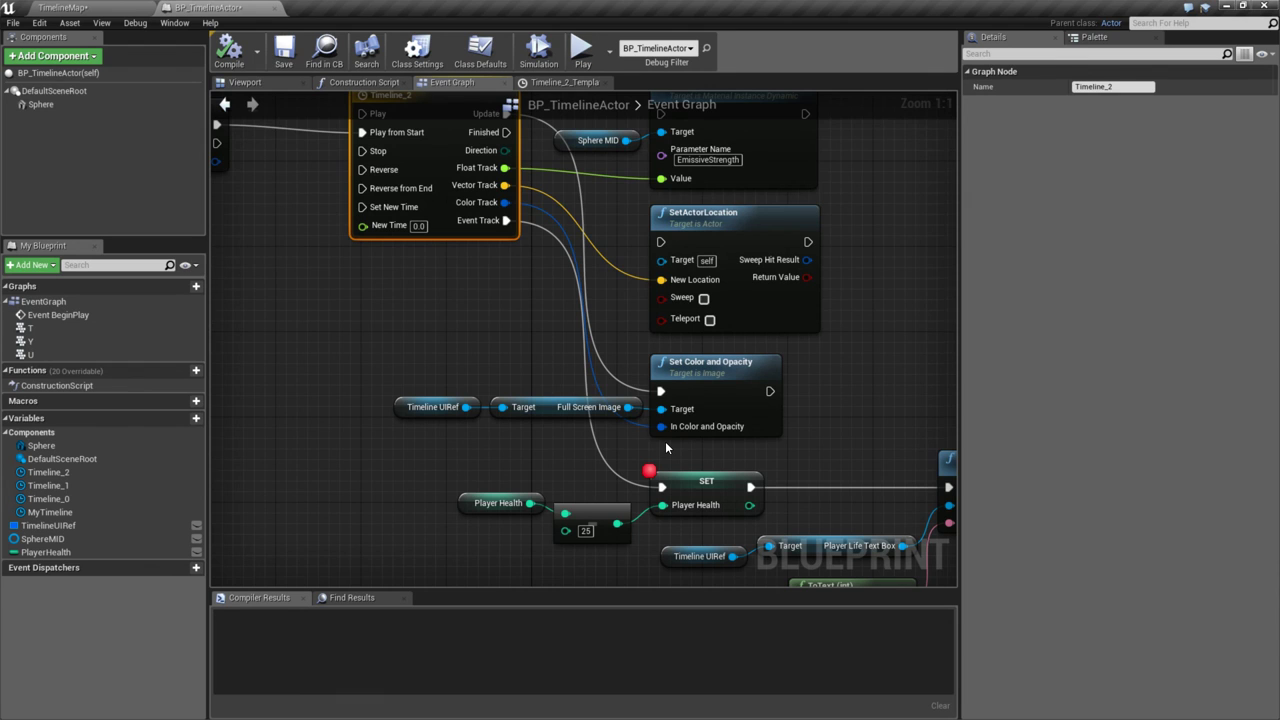
right_click_drag(450, 340, 452, 427)
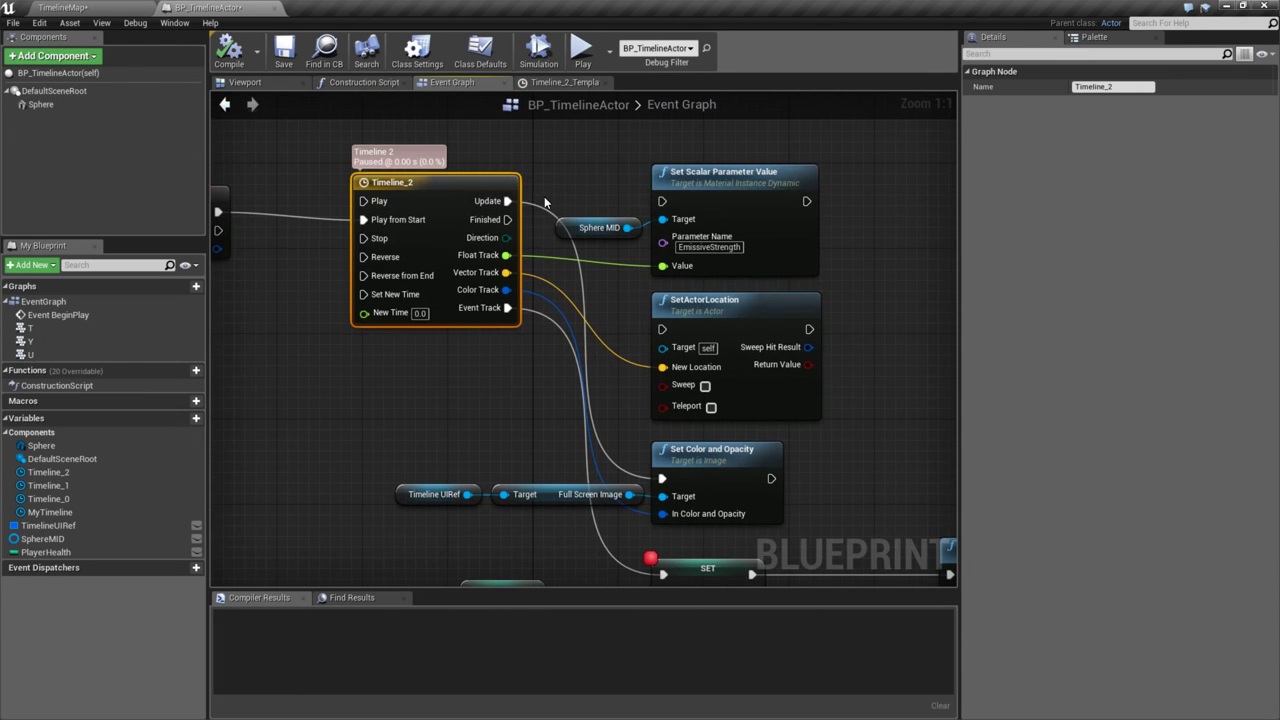
- Disconnect Timeline_2's Update output from the Set Color and Opacity node and play-test the level
left_click(507, 201, "alt")
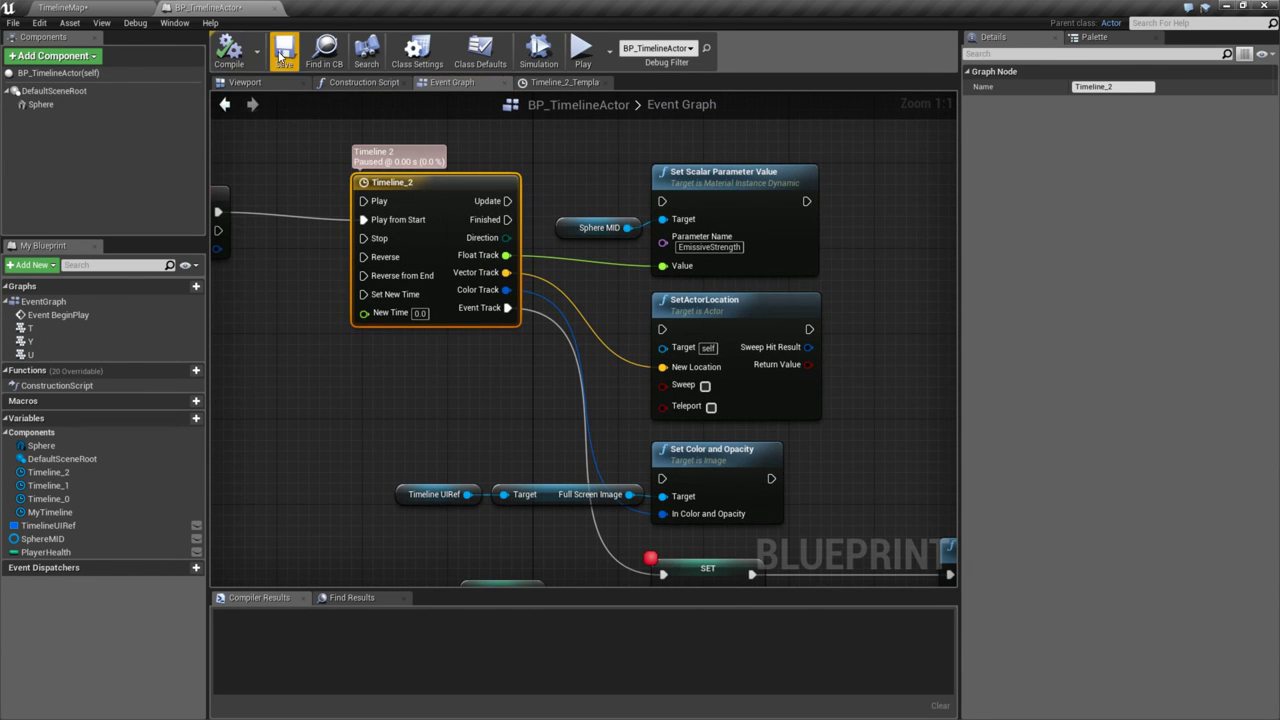
left_click(577, 50)
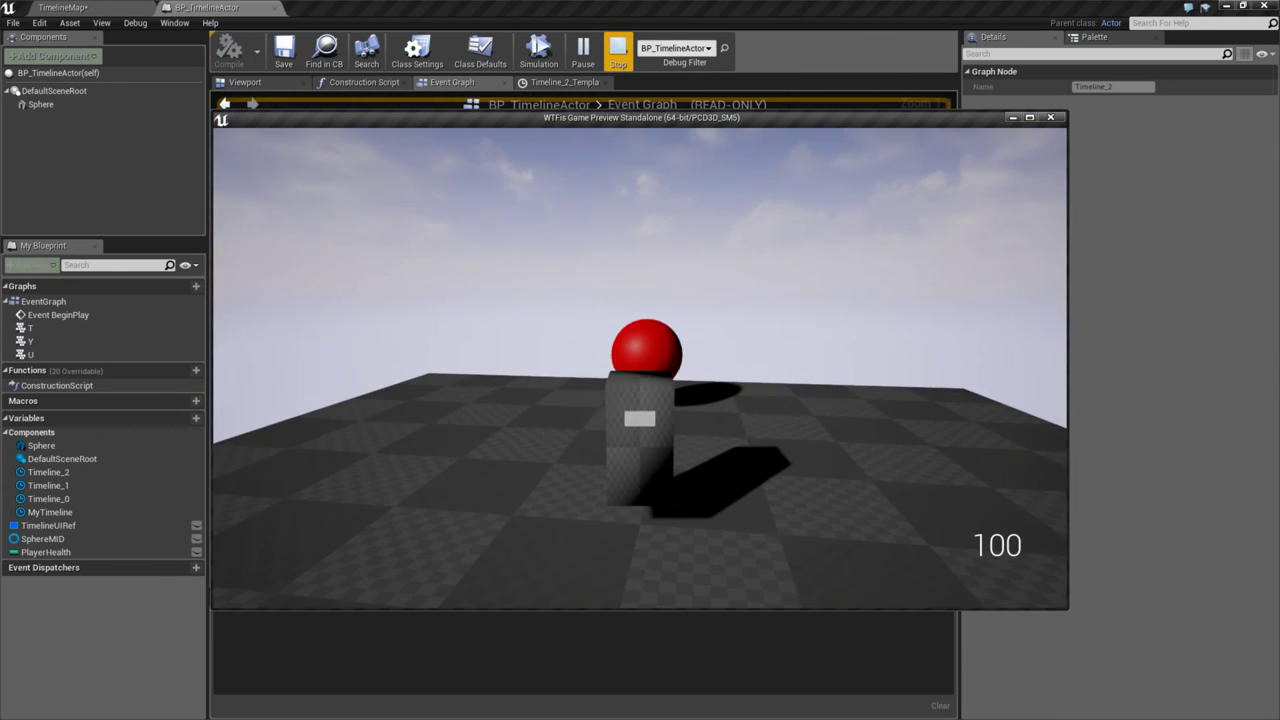
key("Escape")
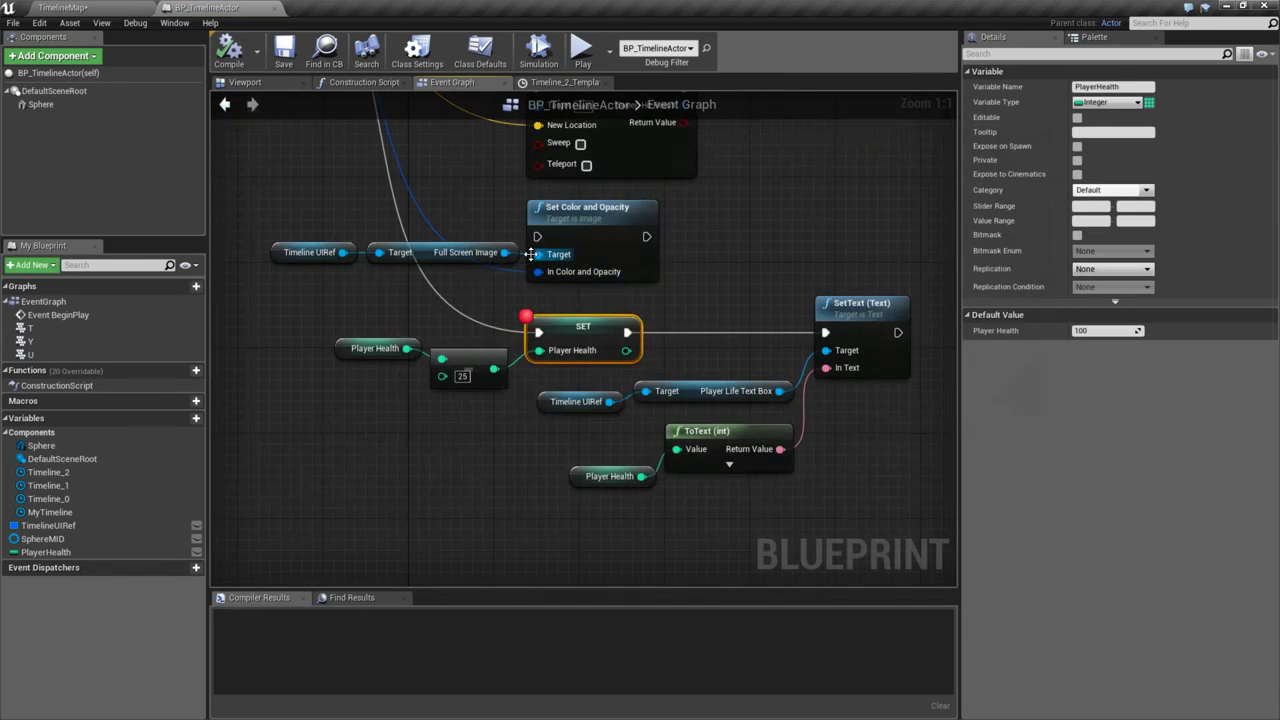
- Connect Timeline_2's Update output to the Set Scalar Parameter Value node's execution input and play-test the level
right_click_drag(563, 296, 605, 383)
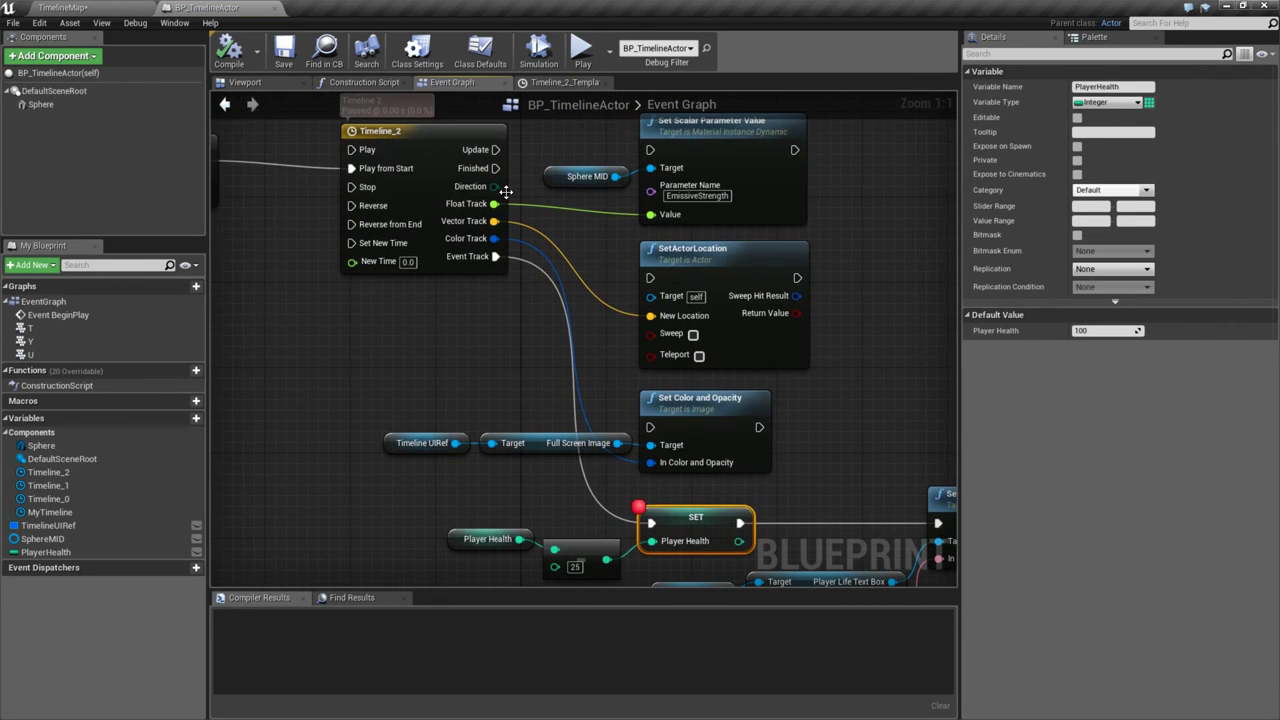
left_click_drag(496, 149, 651, 150)
left_click(581, 52)
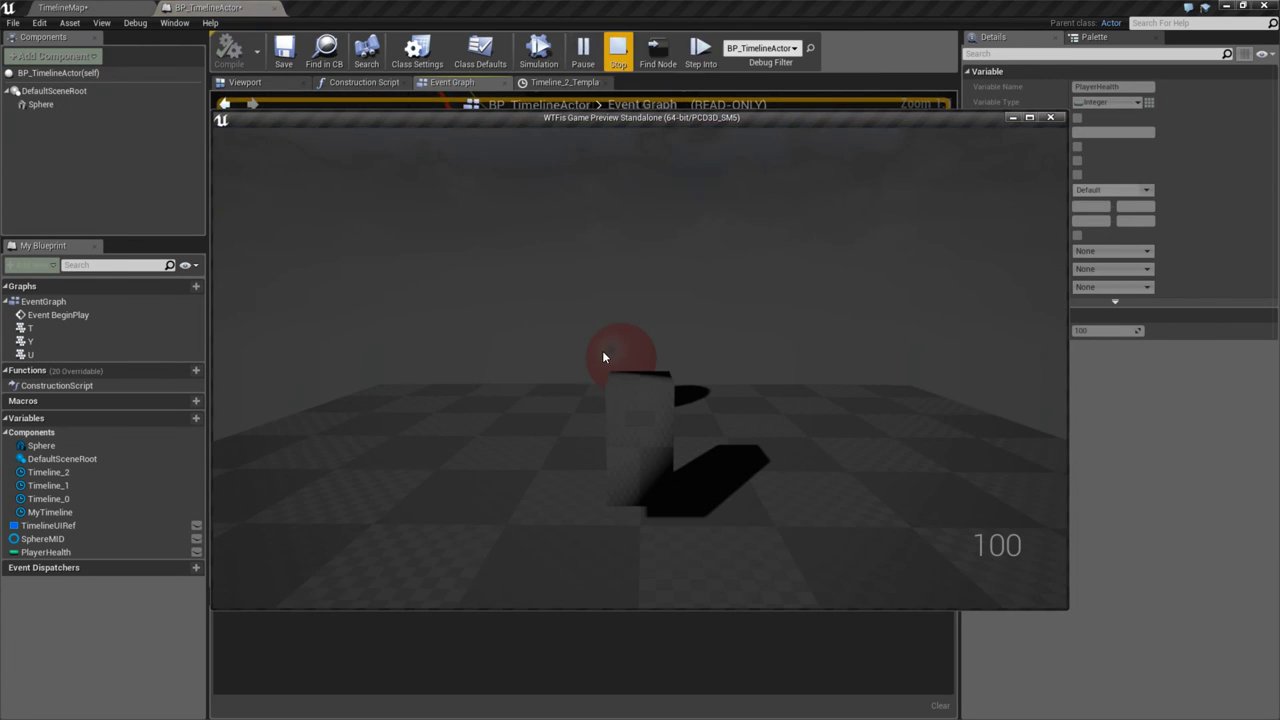
key("Escape")
- Compile and save the blueprint, check Timeline_2's Event Track keys, and return to the Set PlayerHealth node
right_click_drag(495, 312, 584, 422)
left_click(229, 52)
left_click(284, 52)
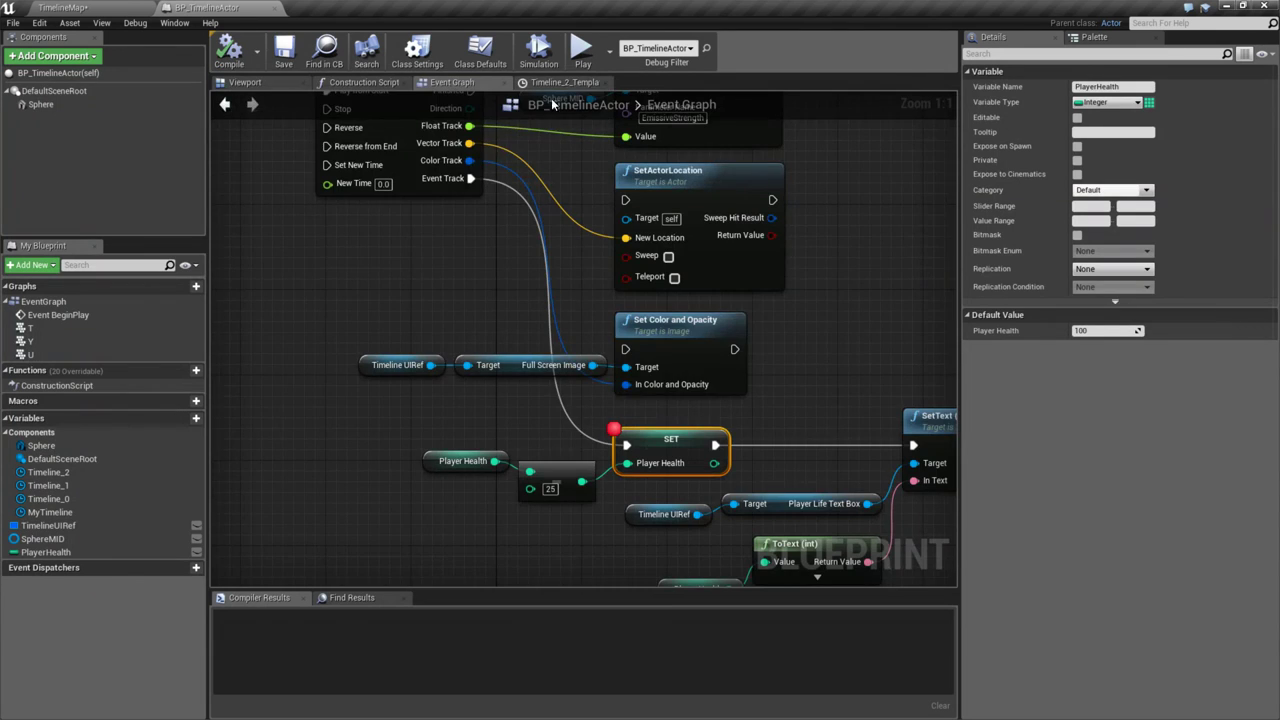
left_click(565, 82)
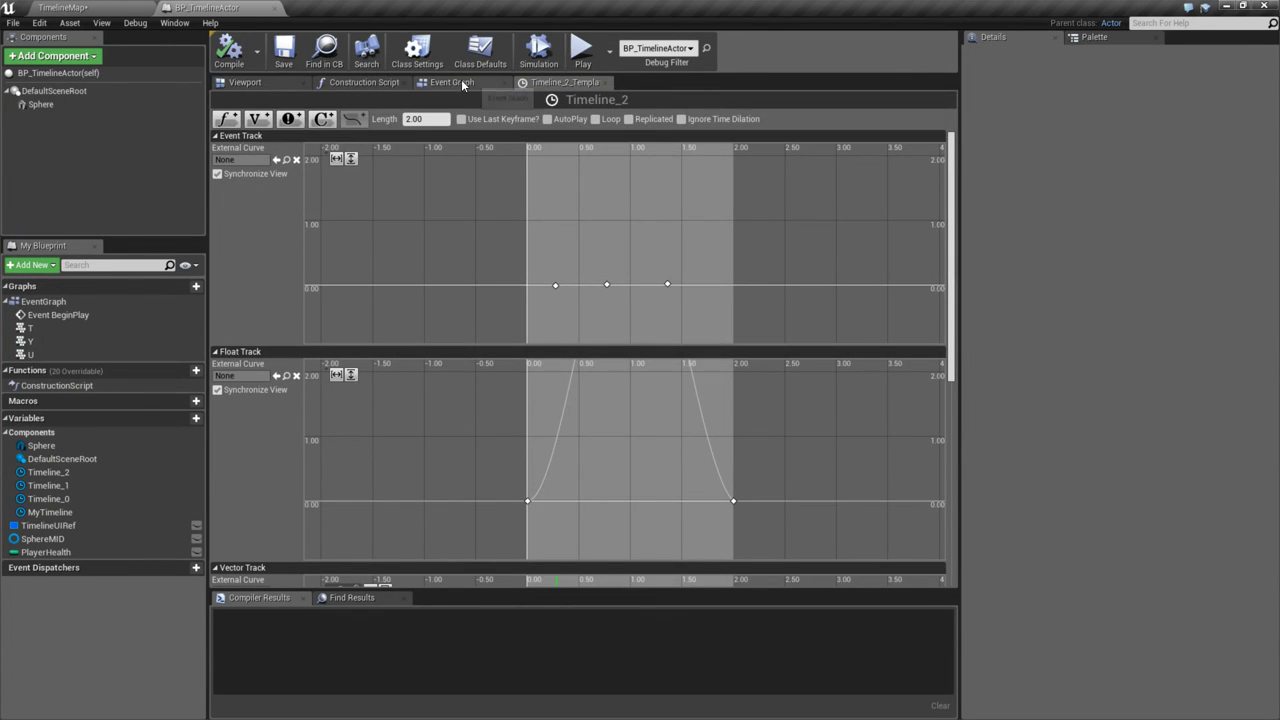
left_click(461, 82)
mouse_move(448, 212)
right_mouse_down()
mouse_move(434, 274)
mouse_move(434, 247)
right_mouse_up()
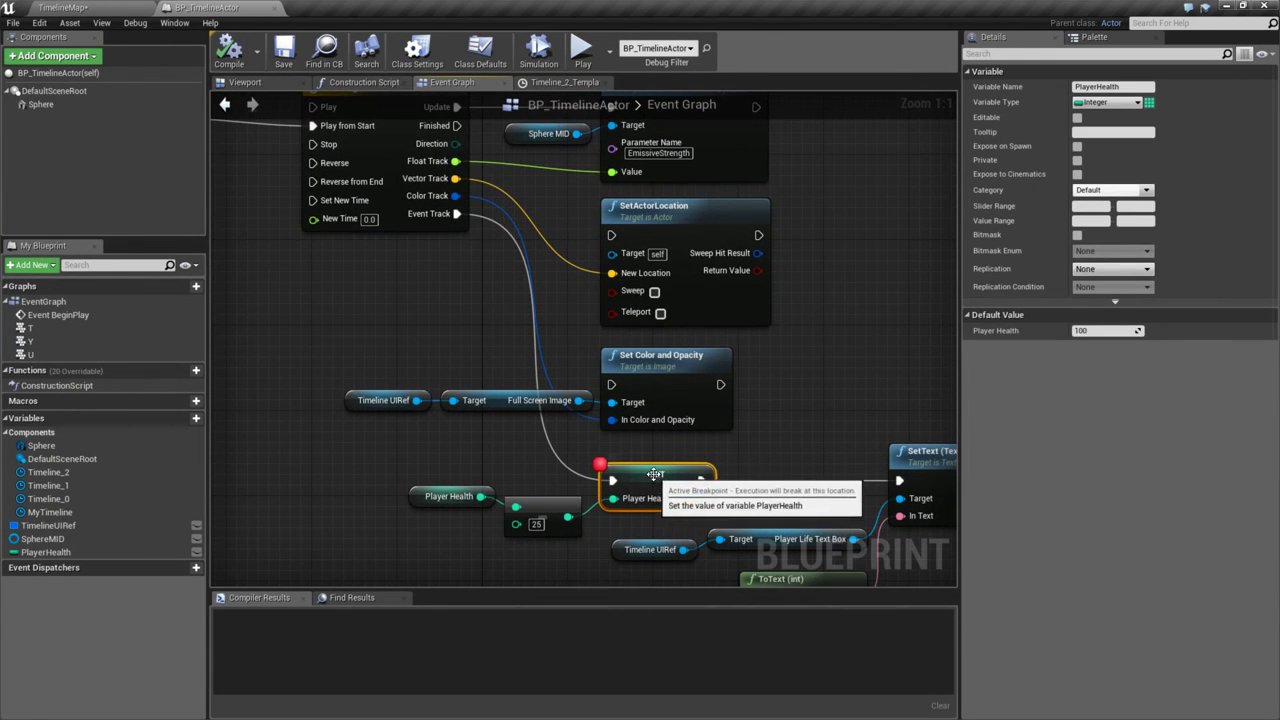
- Remove the breakpoint from the Set PlayerHealth node and play-test the level
key("F9")
left_click(582, 50)
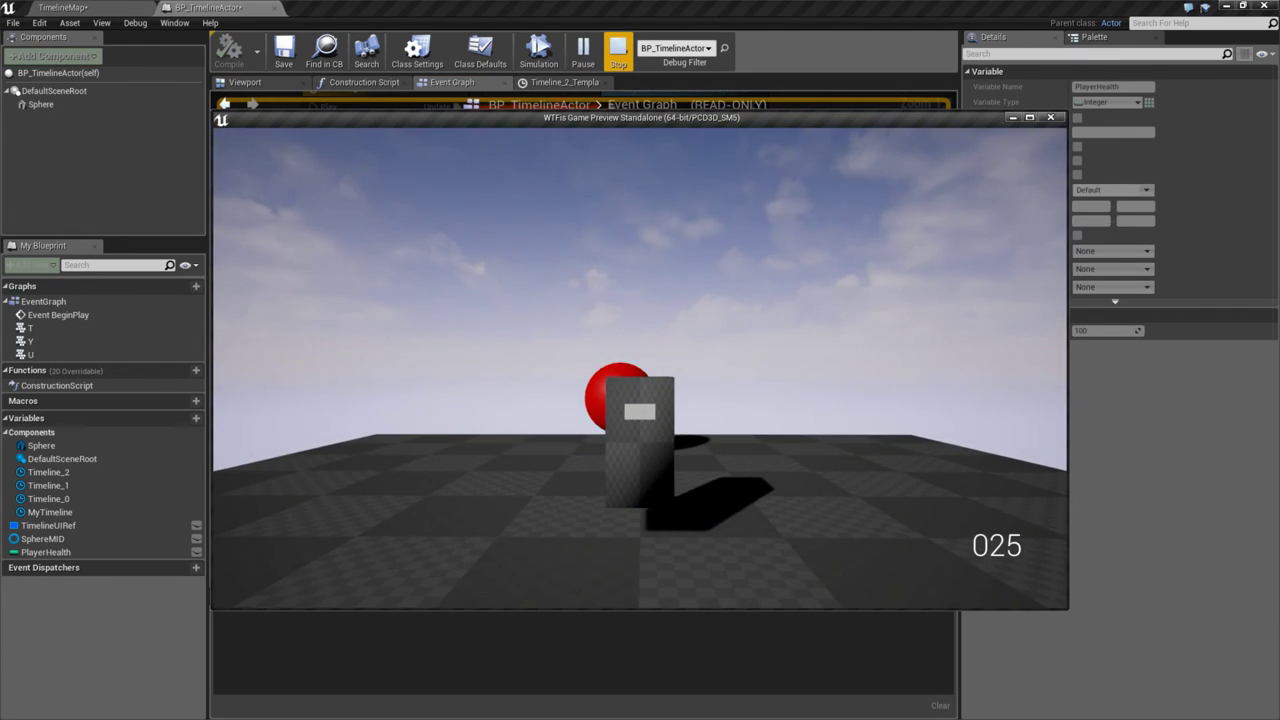
key("Escape")
right_click_drag(558, 236, 528, 288)
- Look over Timeline_2's Event Track and rename its node in the event graph as Curve Examples
left_click(566, 82)
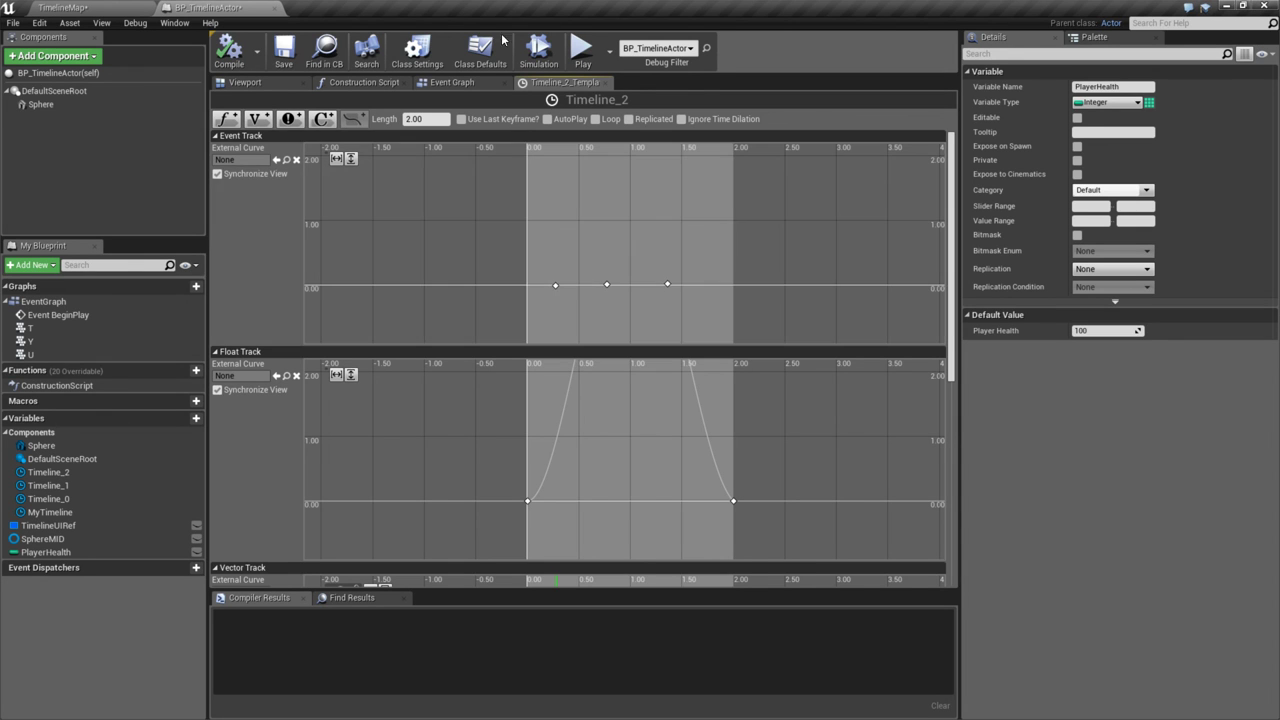
left_click(450, 82)
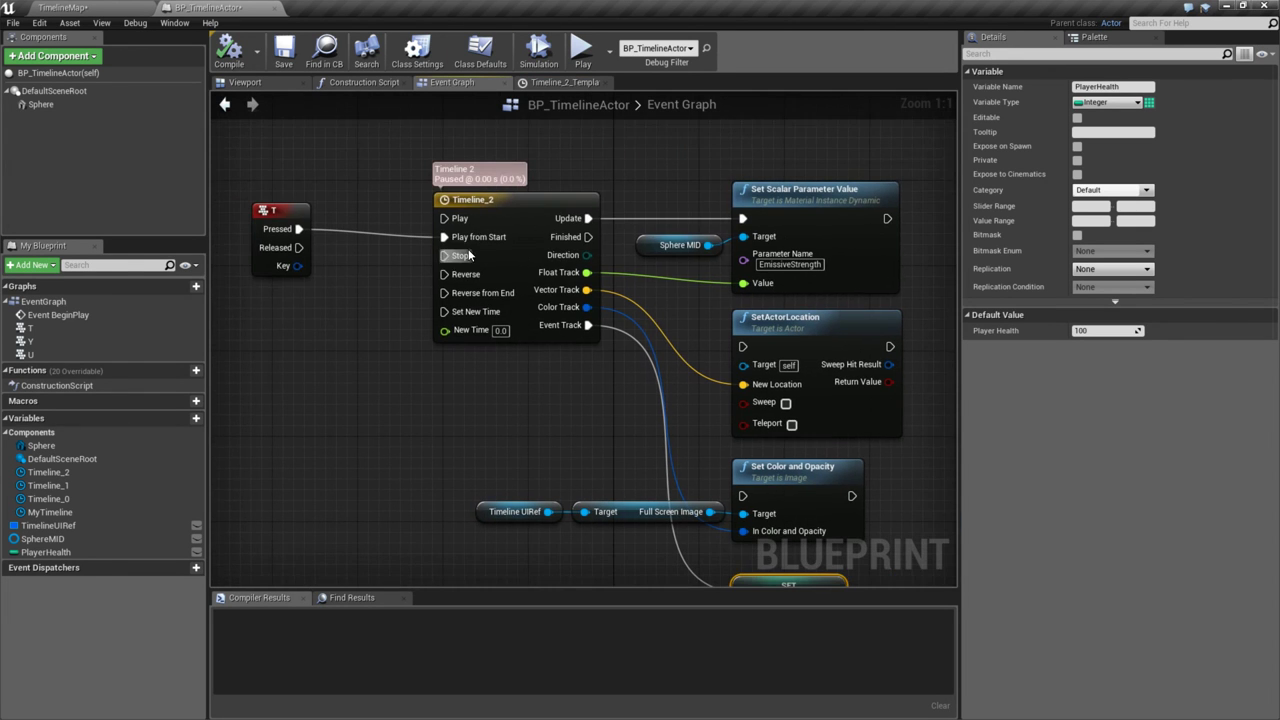
double_click(476, 201)
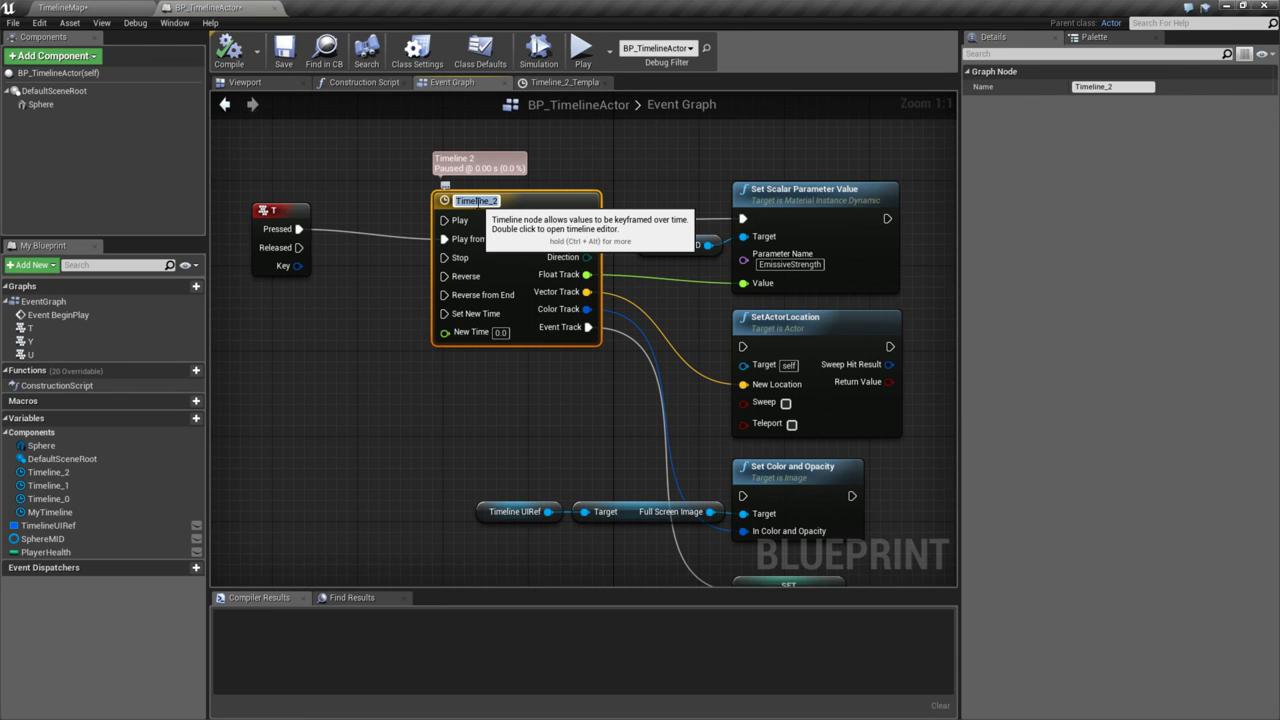
type("Curve Examples")
key("Return")
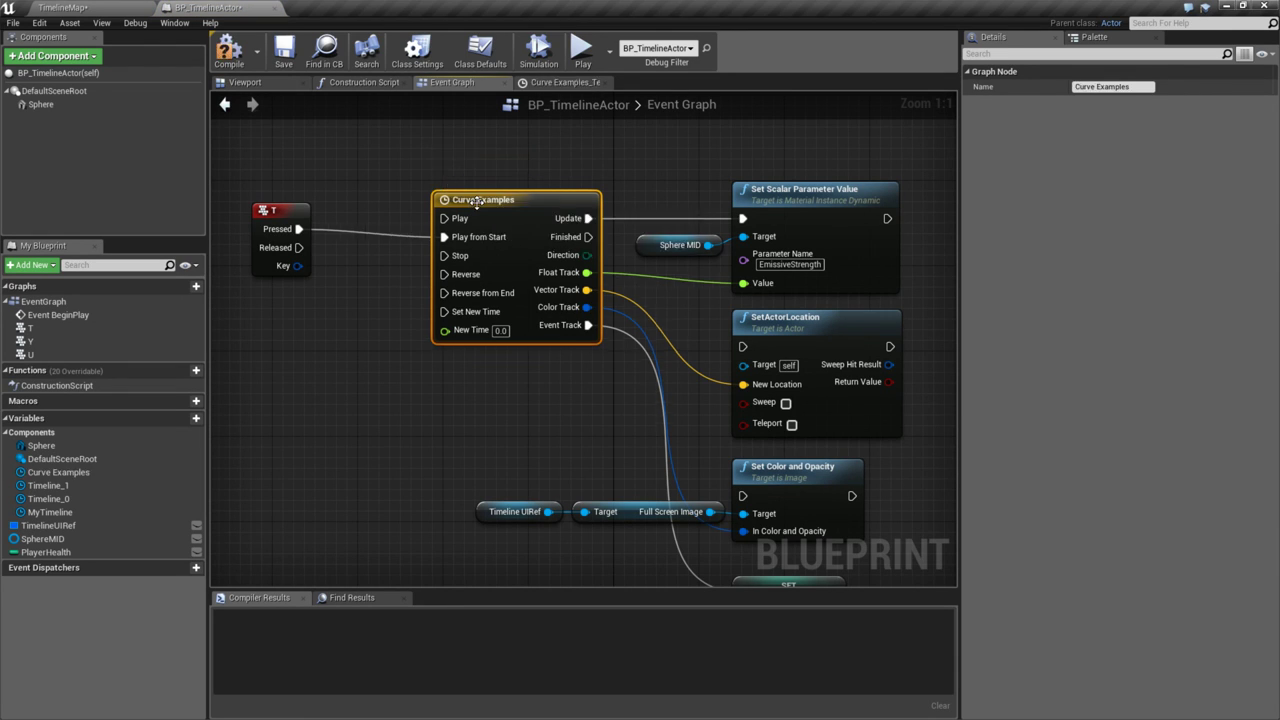
- Select the Timeline_1 node in the event graph and close the Timeline_1 and Curve Examples timeline editors
right_click_drag(442, 142, 493, 660)
right_click_drag(523, 401, 330, 347)
right_click(483, 251)
mouse_move(513, 448)
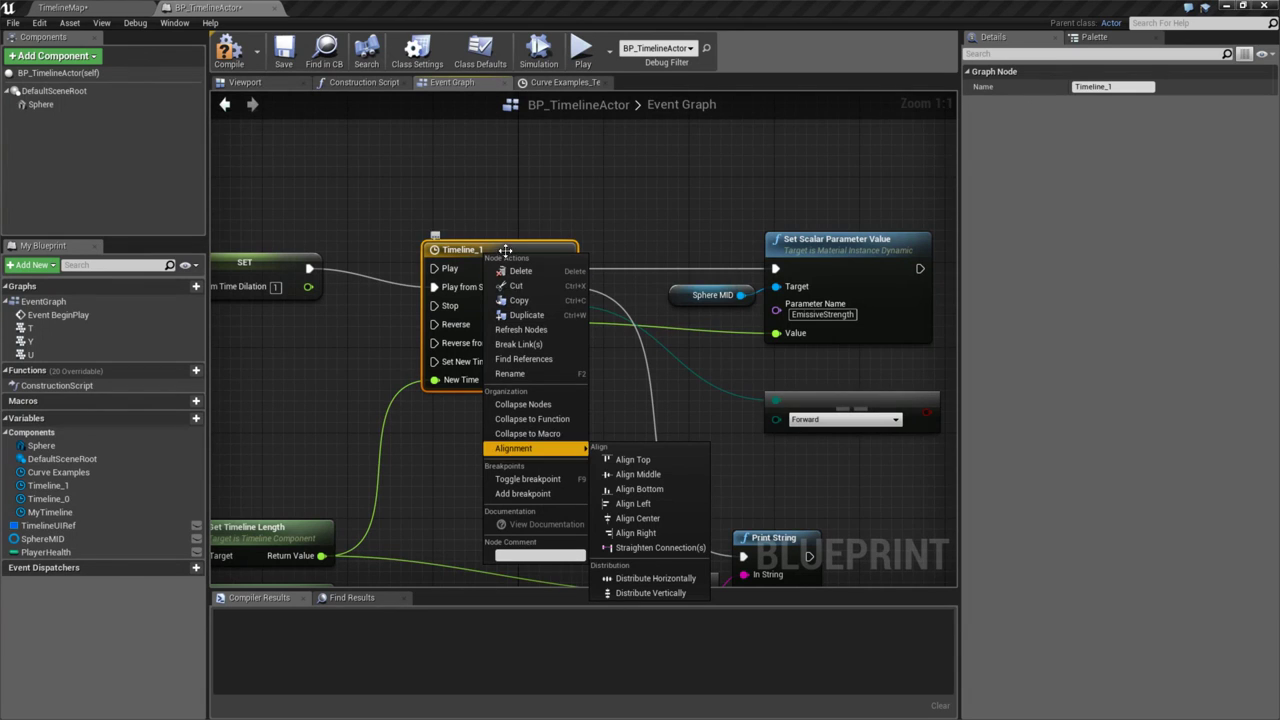
double_click(459, 249)
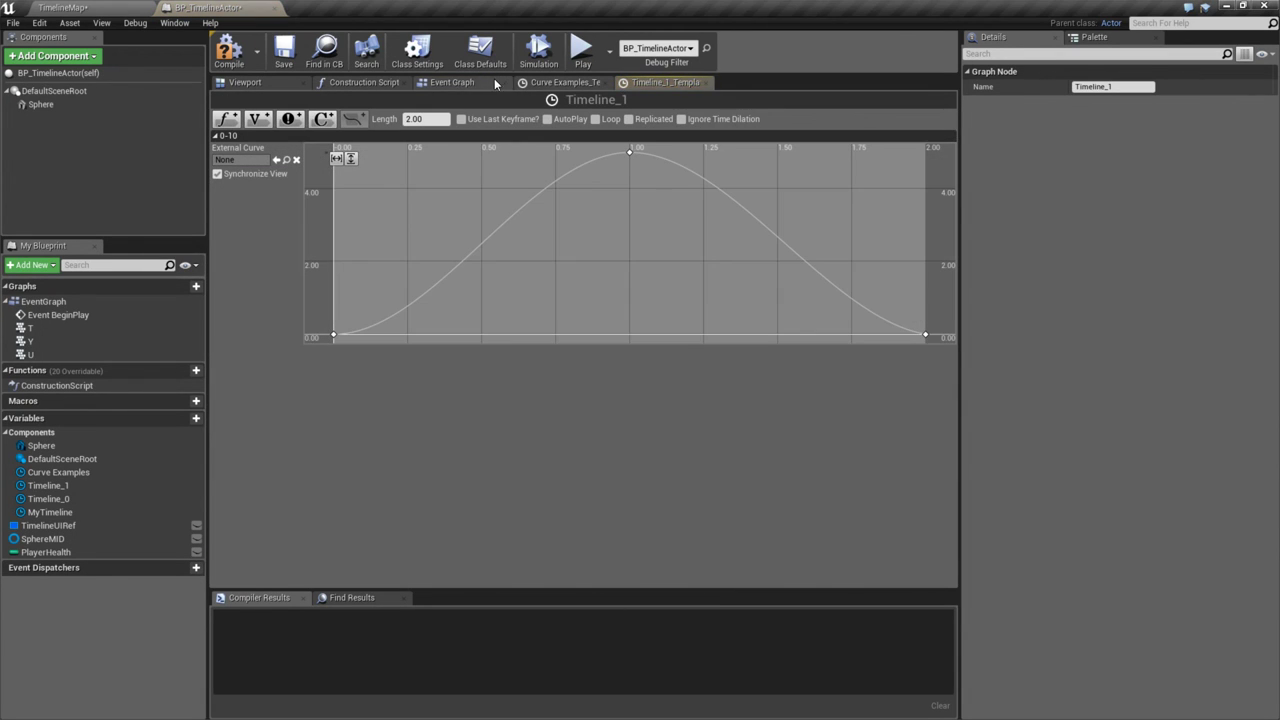
left_click(707, 82)
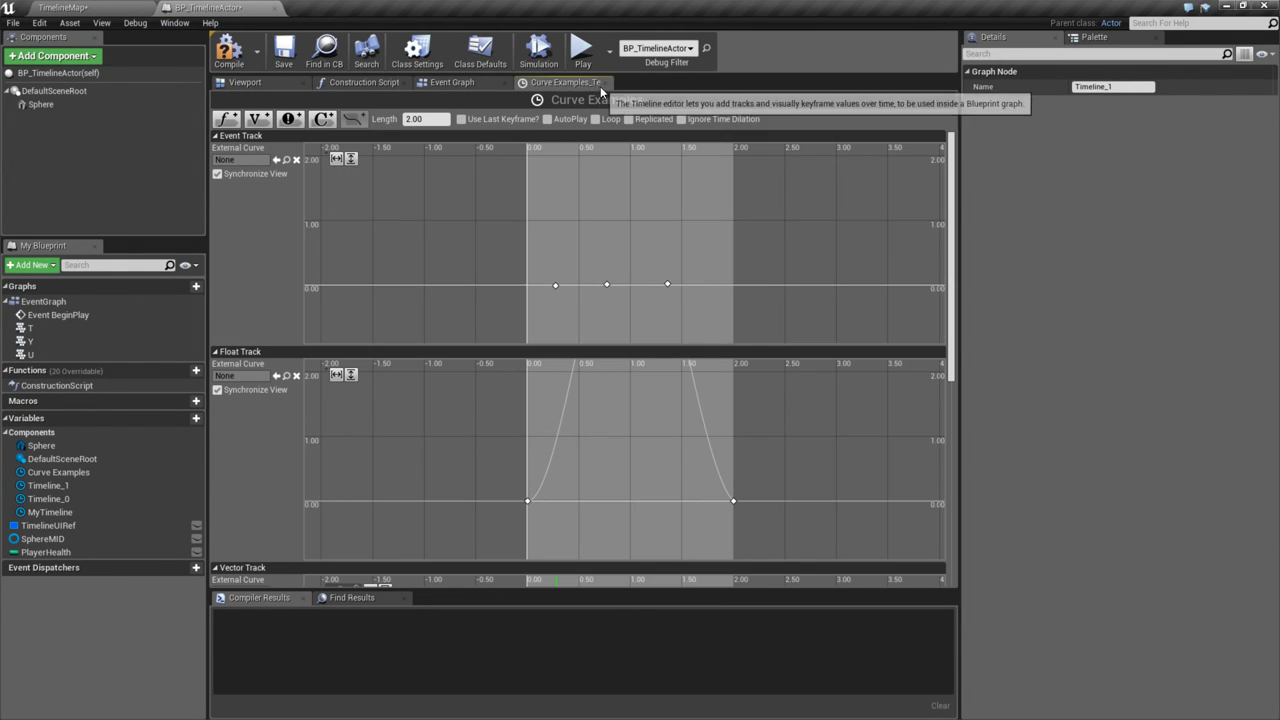
left_click(606, 82)
- Rename the Timeline_1 node as Properties Examples
key("F2")
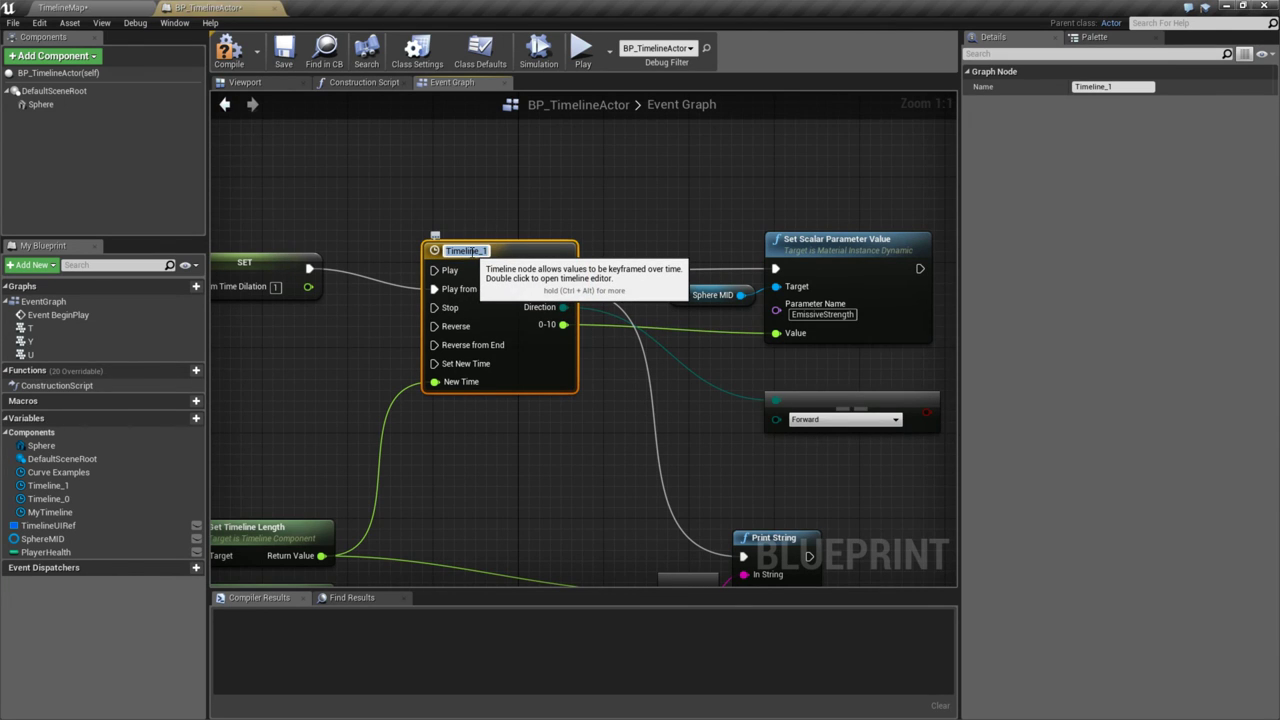
type("Properties Examples")
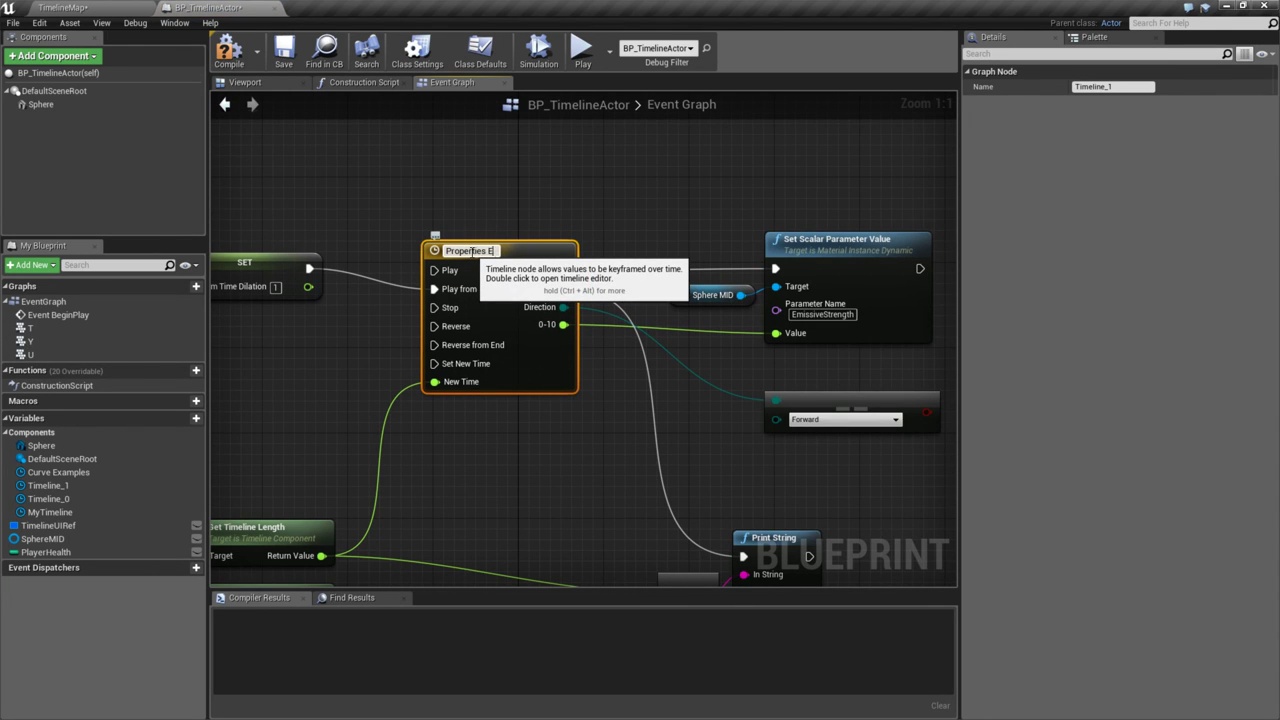
key("Return")
- Rename the Timeline_0 node as Playback Properties Examples
right_click_drag(488, 144, 488, 422)
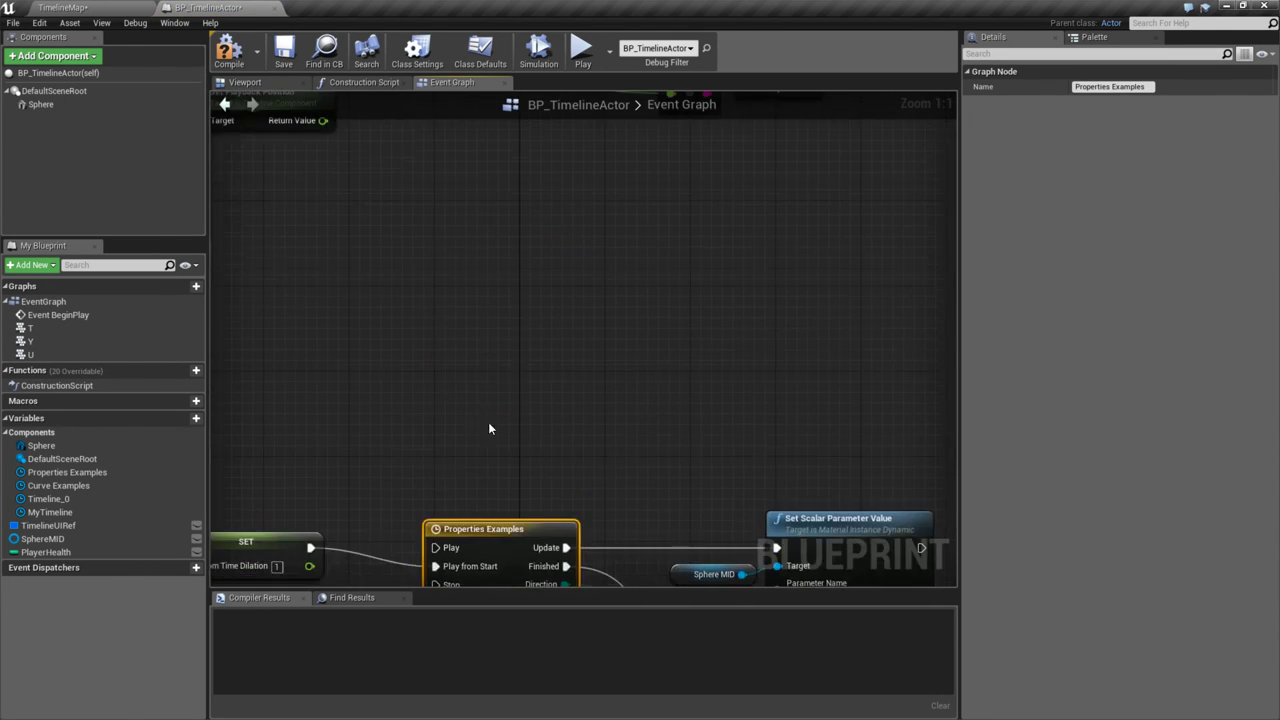
right_click_drag(494, 108, 458, 450)
right_click_drag(453, 176, 456, 368)
left_click(422, 323)
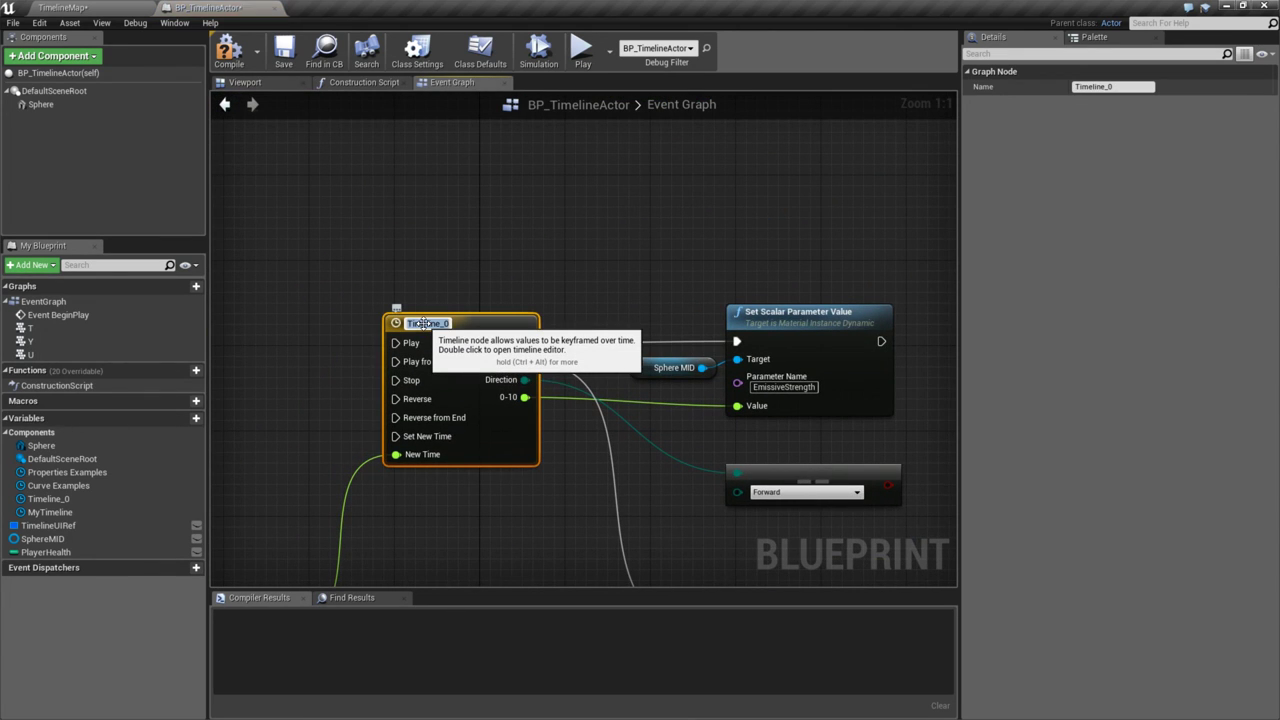
key("F2")
type("Prop")
type("back Prop")
type("erties Examples")
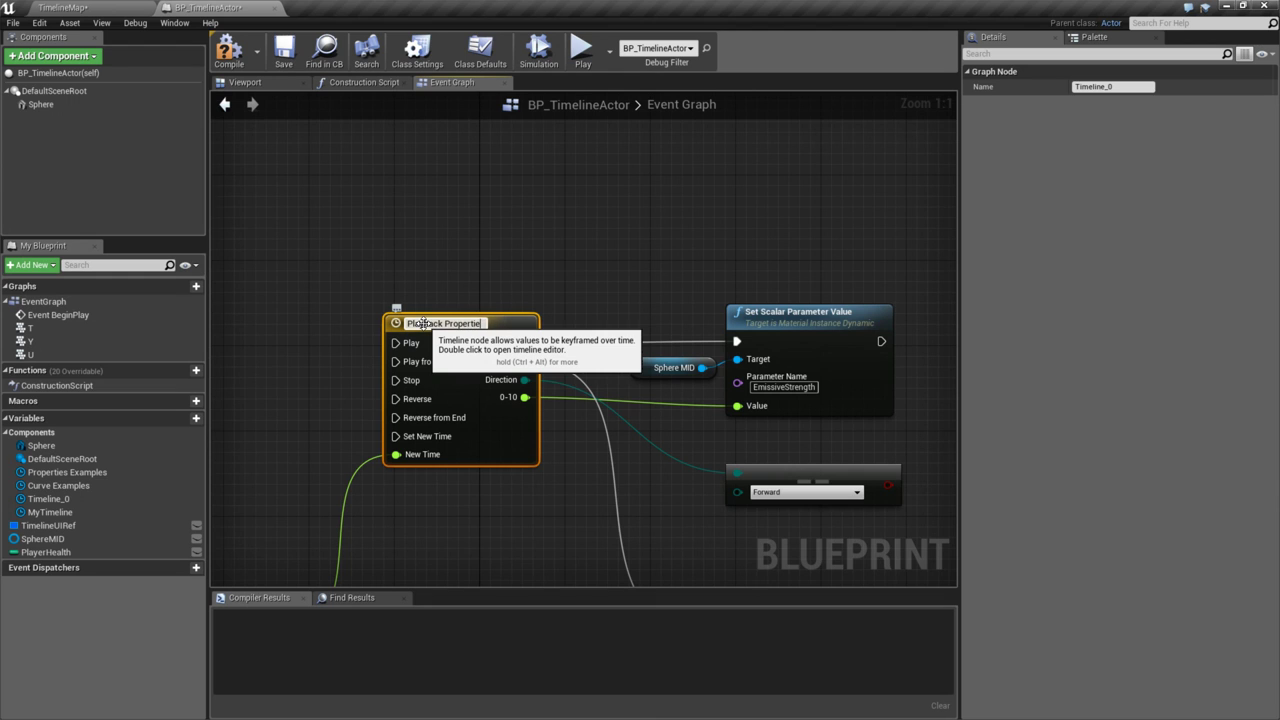
key("Return")
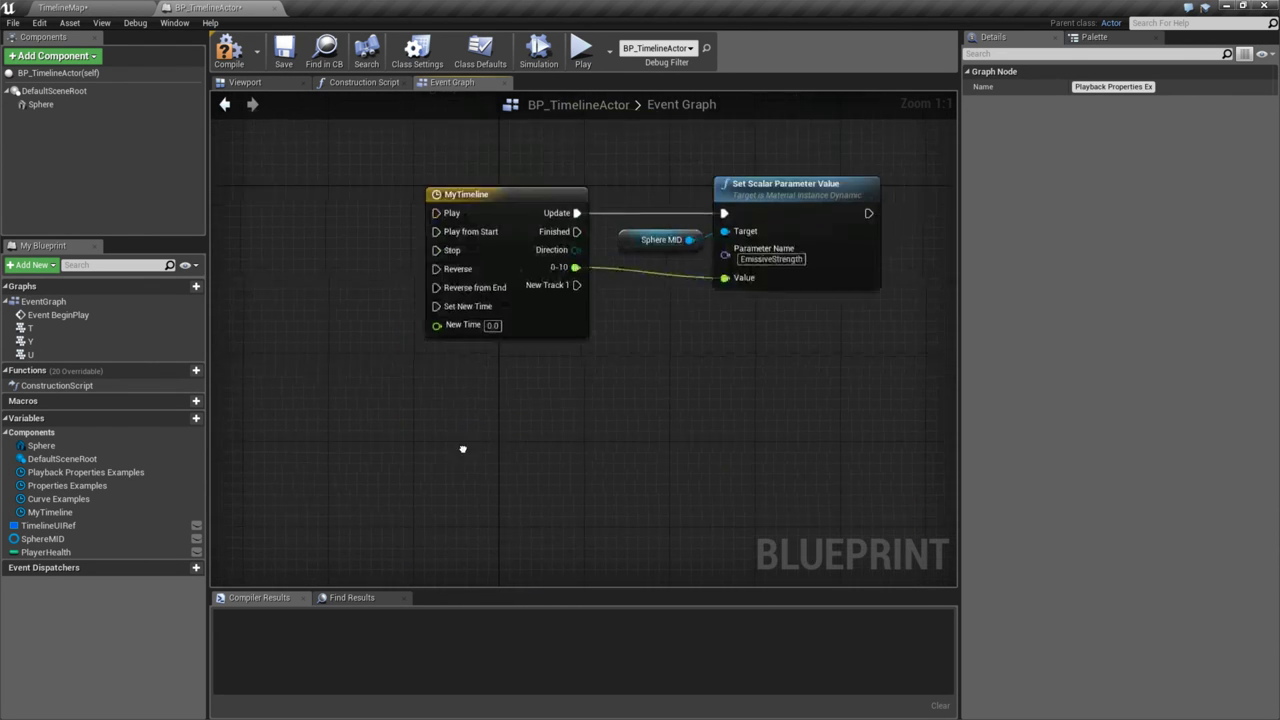
- Rename the MyTimeline node in the event graph as Timeline Example
right_click_drag(463, 449, 479, 586)
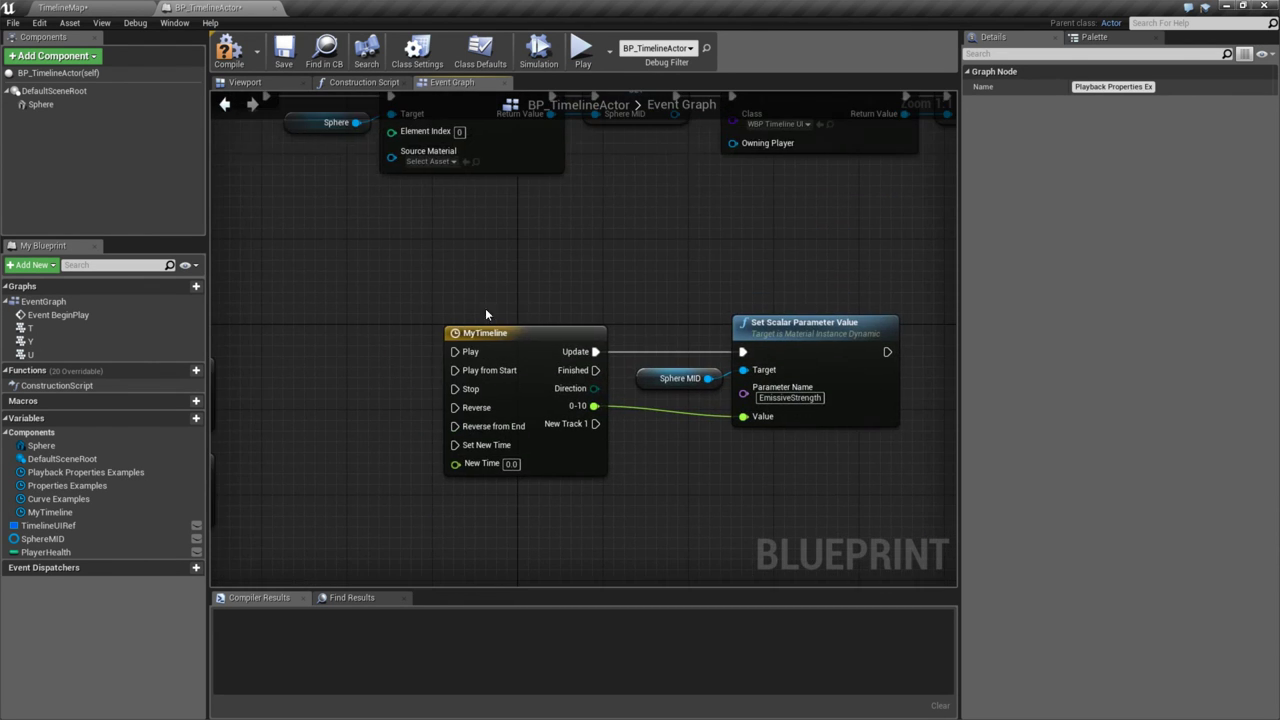
left_click(500, 333)
right_click_drag(498, 277, 541, 308)
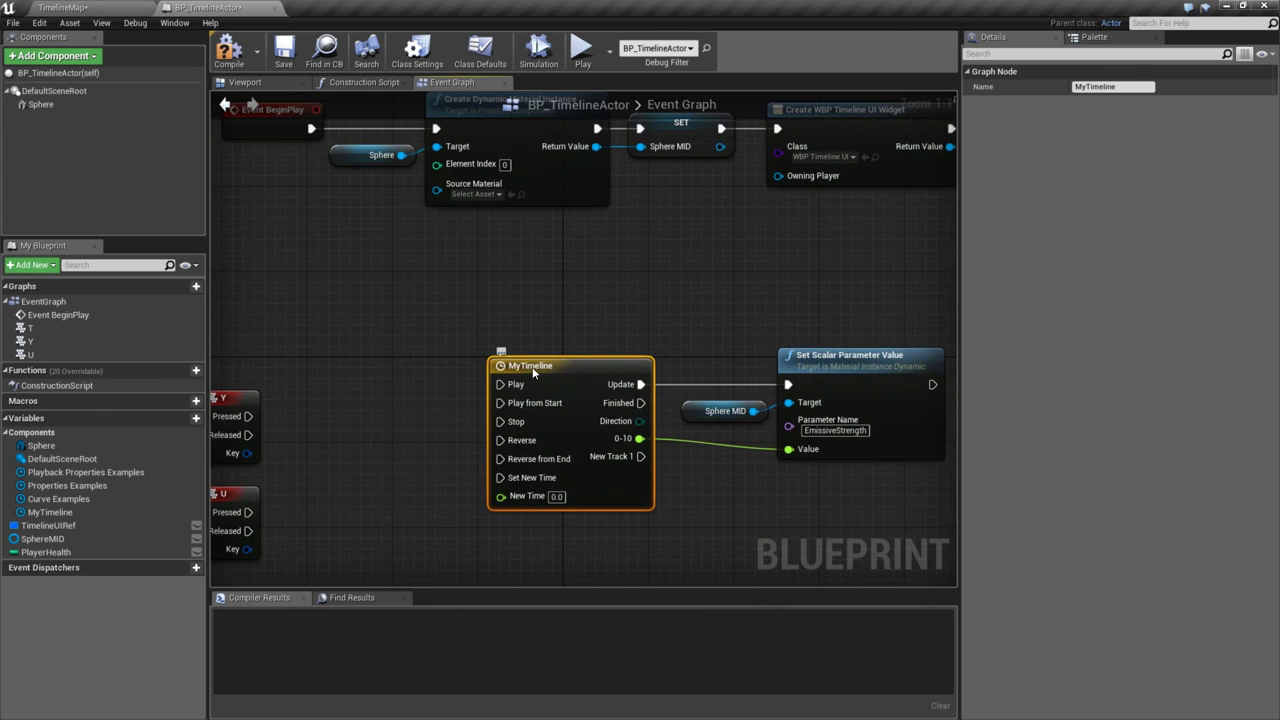
double_click(528, 366)
type("Timeline Example")
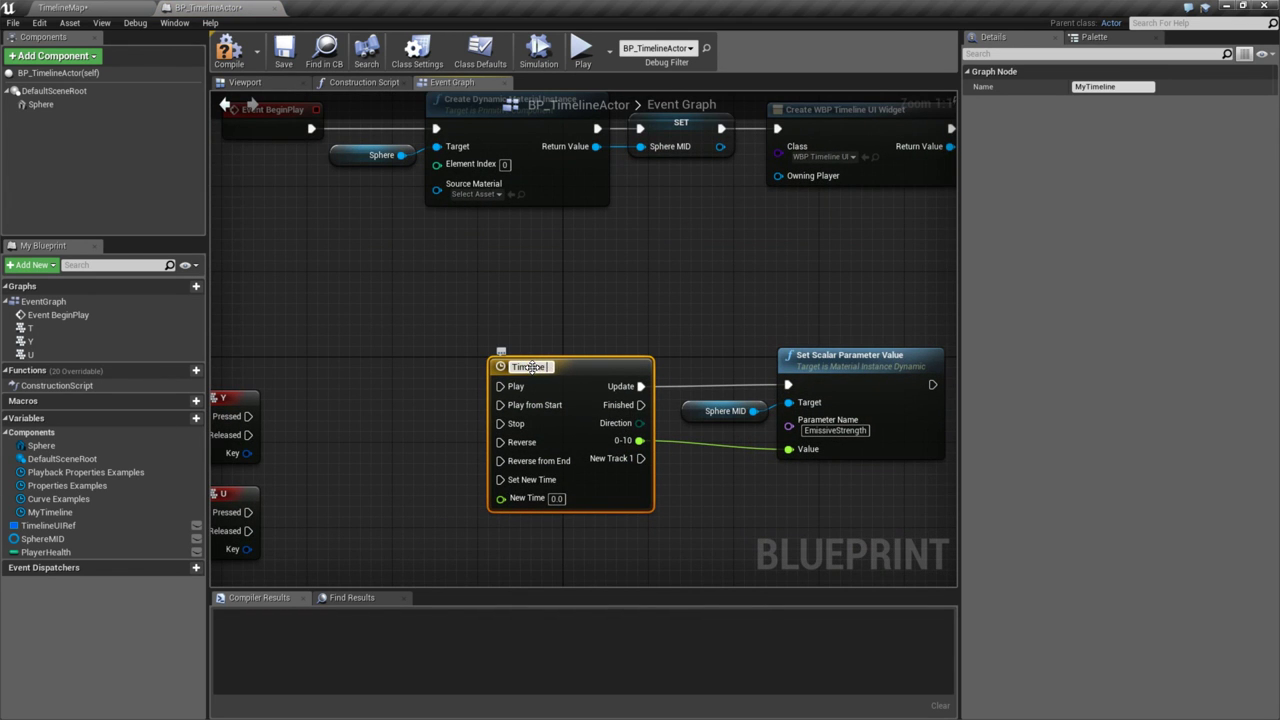
key("Return")
- Connect the Curve Examples node's Update output to Set Color and Opacity and play-test the level
scroll(532, 367, "down", 8)
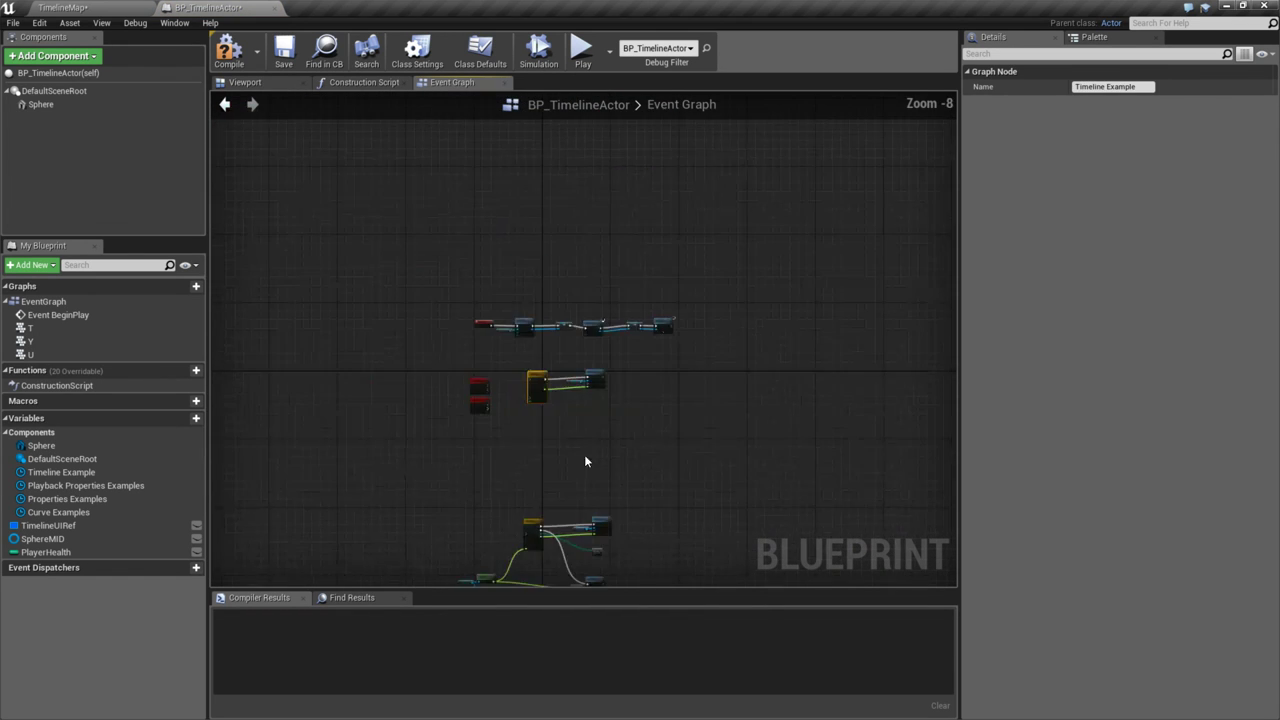
right_click_drag(585, 456, 638, 226)
right_click_drag(606, 366, 612, 311)
scroll(580, 335, "up", 5)
scroll(579, 335, "up", 3)
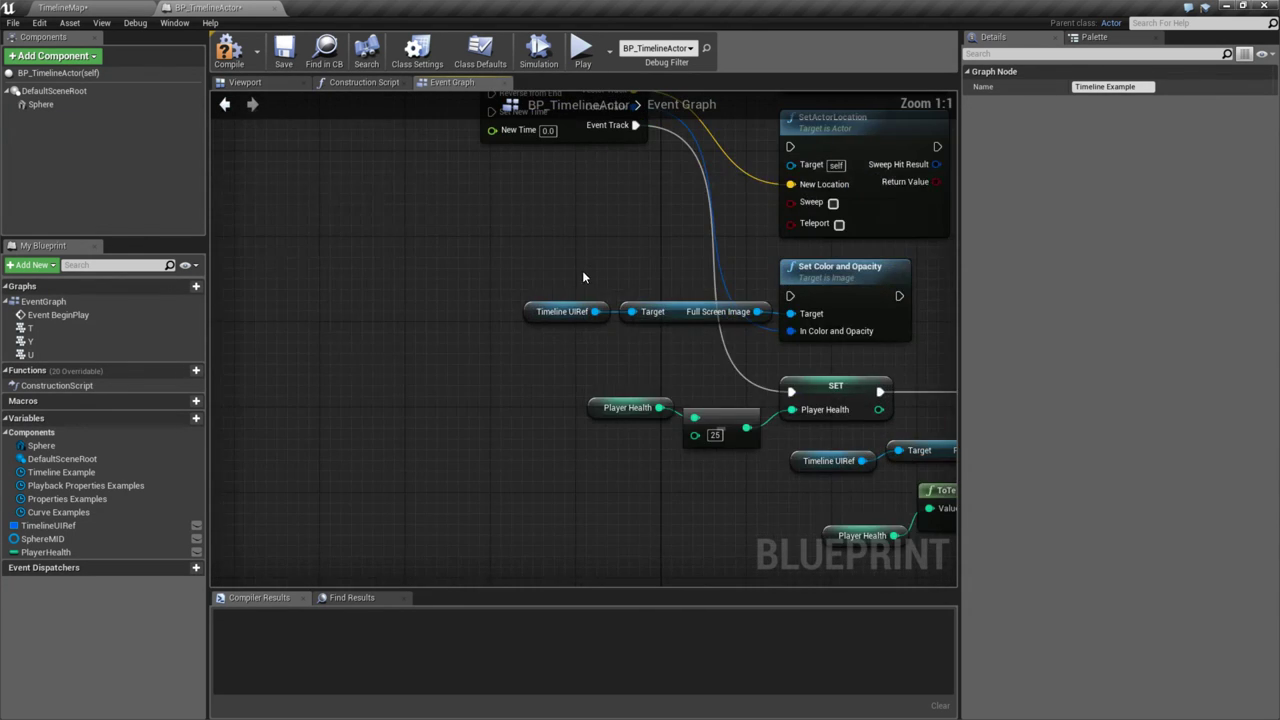
right_click_drag(582, 270, 517, 419)
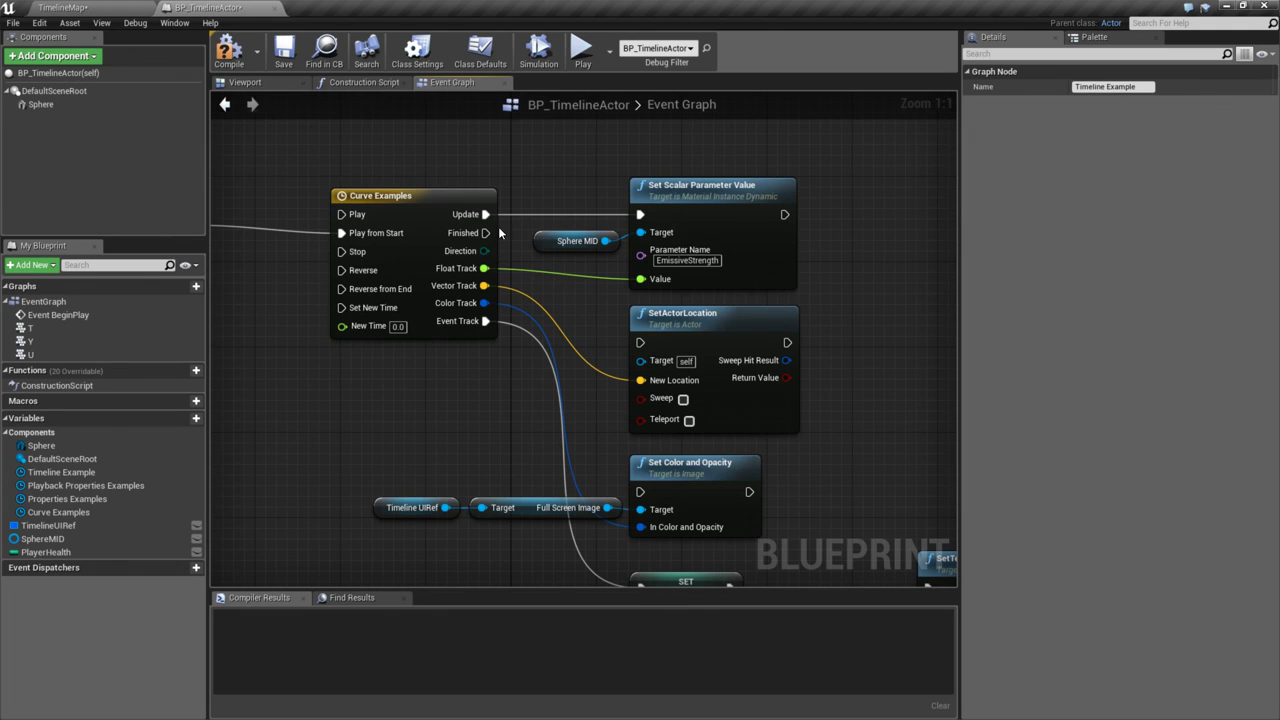
left_click_drag(485, 214, 643, 492)
left_click(582, 52)
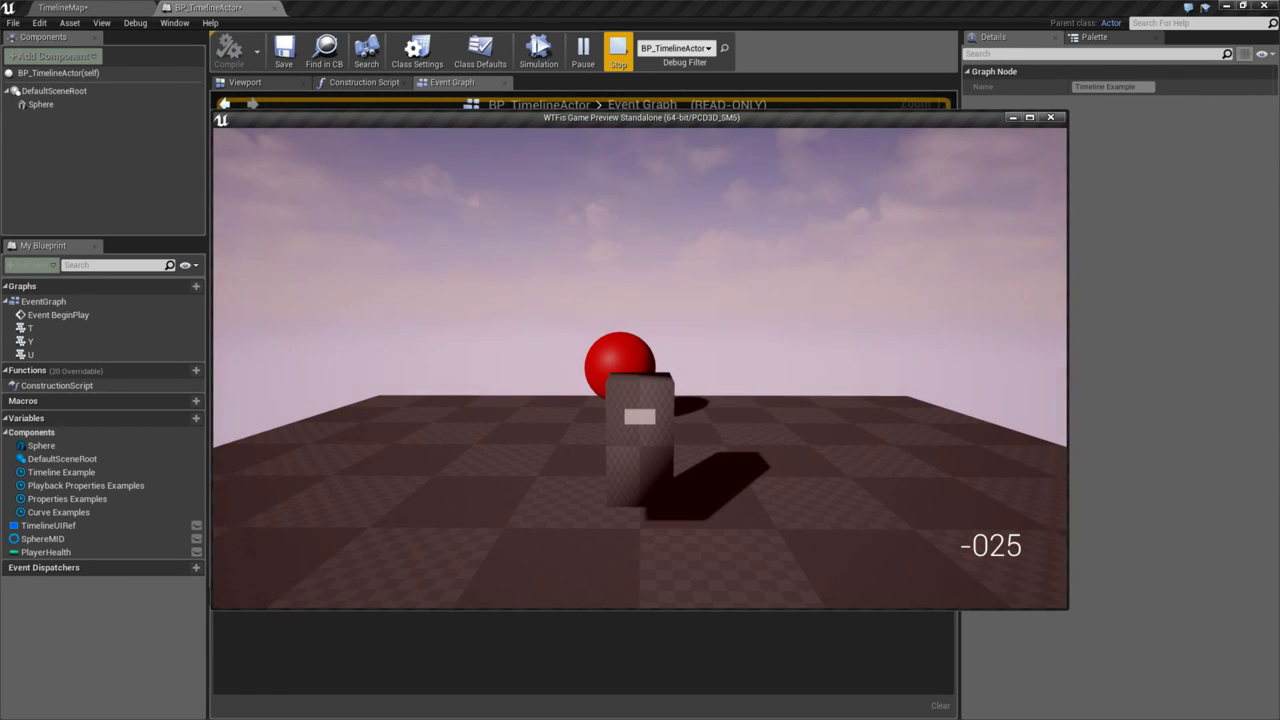
key("Escape")
- Break the execution link between the Curve Examples node's Event Track output and the Player Health SET node
right_click_drag(634, 426, 697, 237)
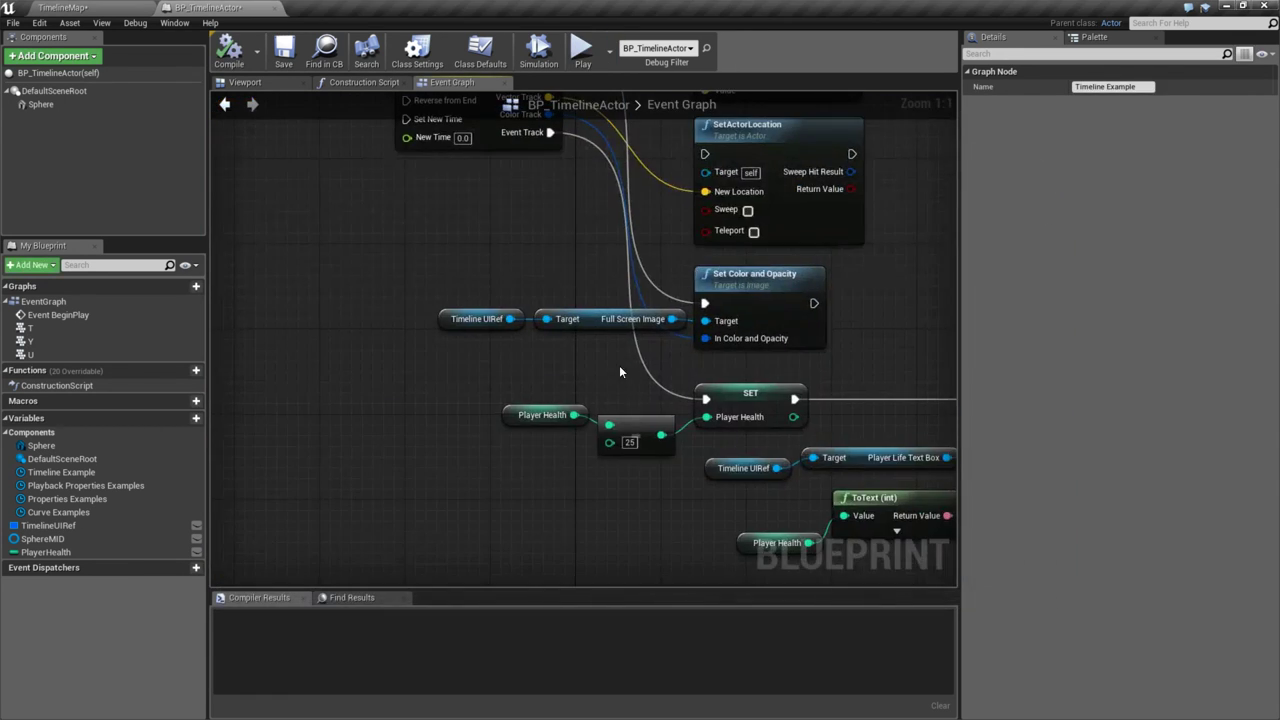
scroll(622, 368, "down", 3)
right_click_drag(662, 393, 538, 334)
left_click(616, 394, "alt")
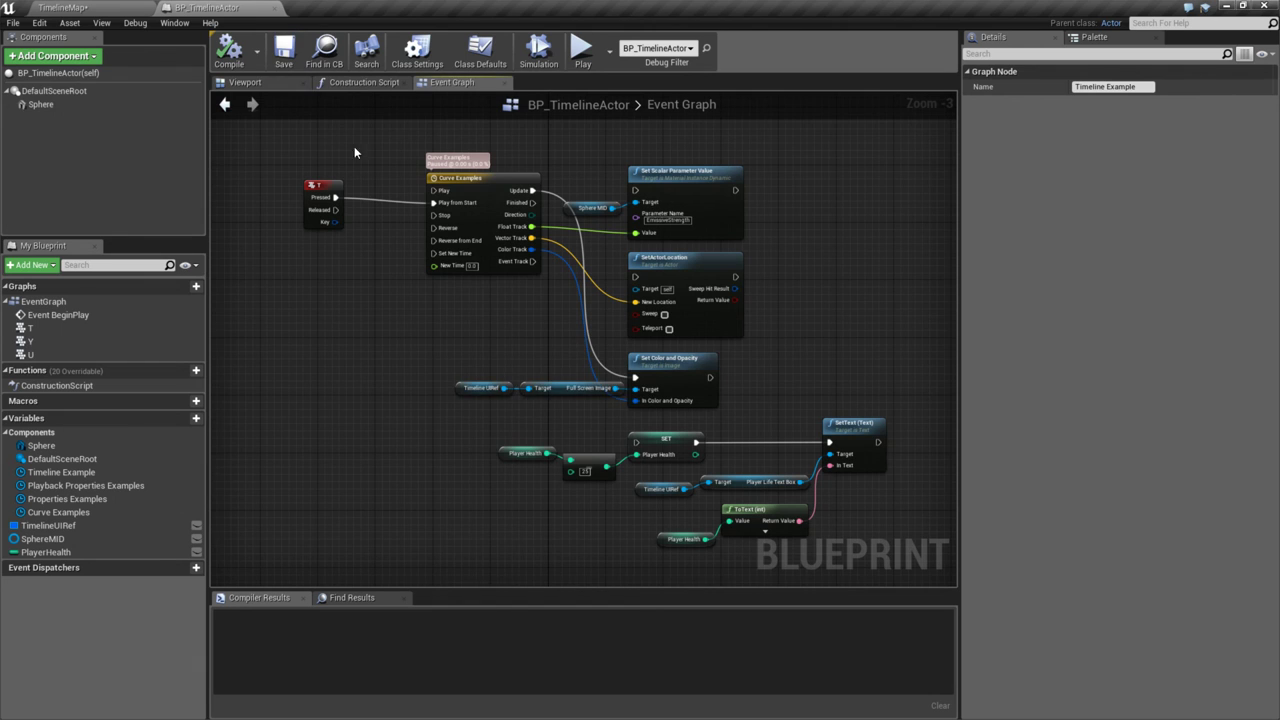
- Switch to the UE4 Blueprint Videos spreadsheet, mark the Timeline - Curve Types row with * in column D, and return to Unreal Editor
key("alt+Tab")
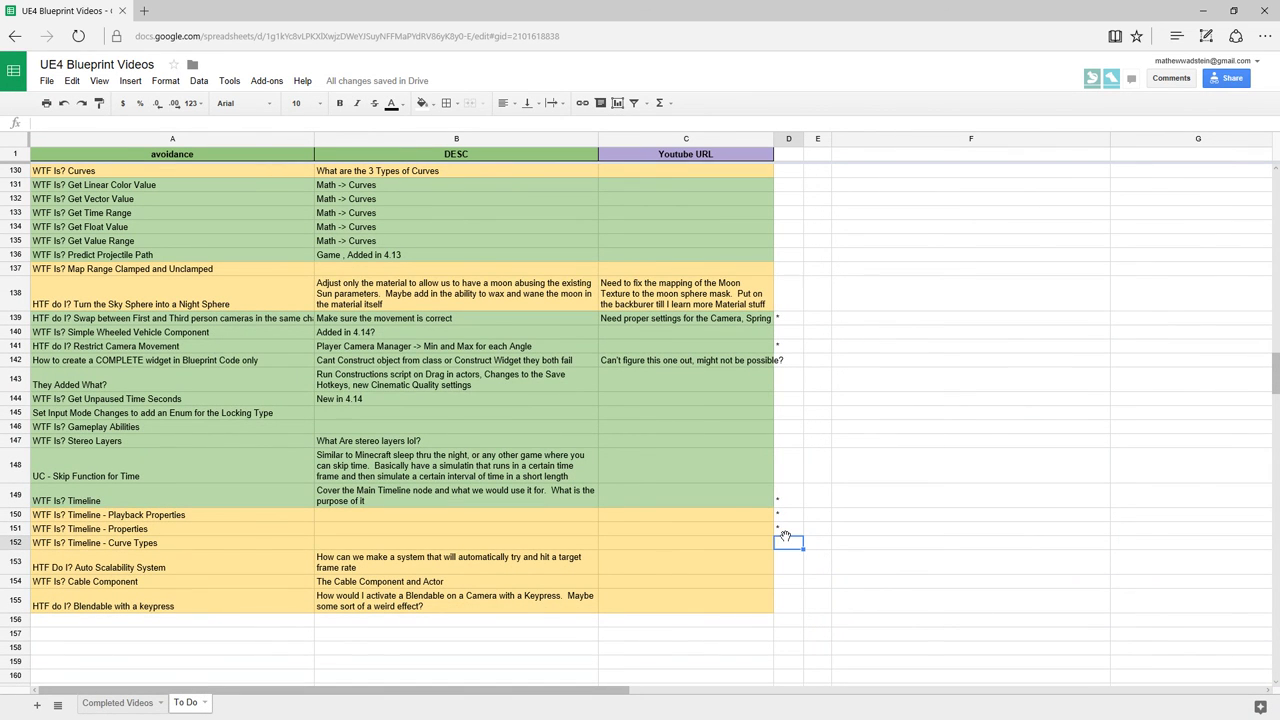
type("*")
key("Return")
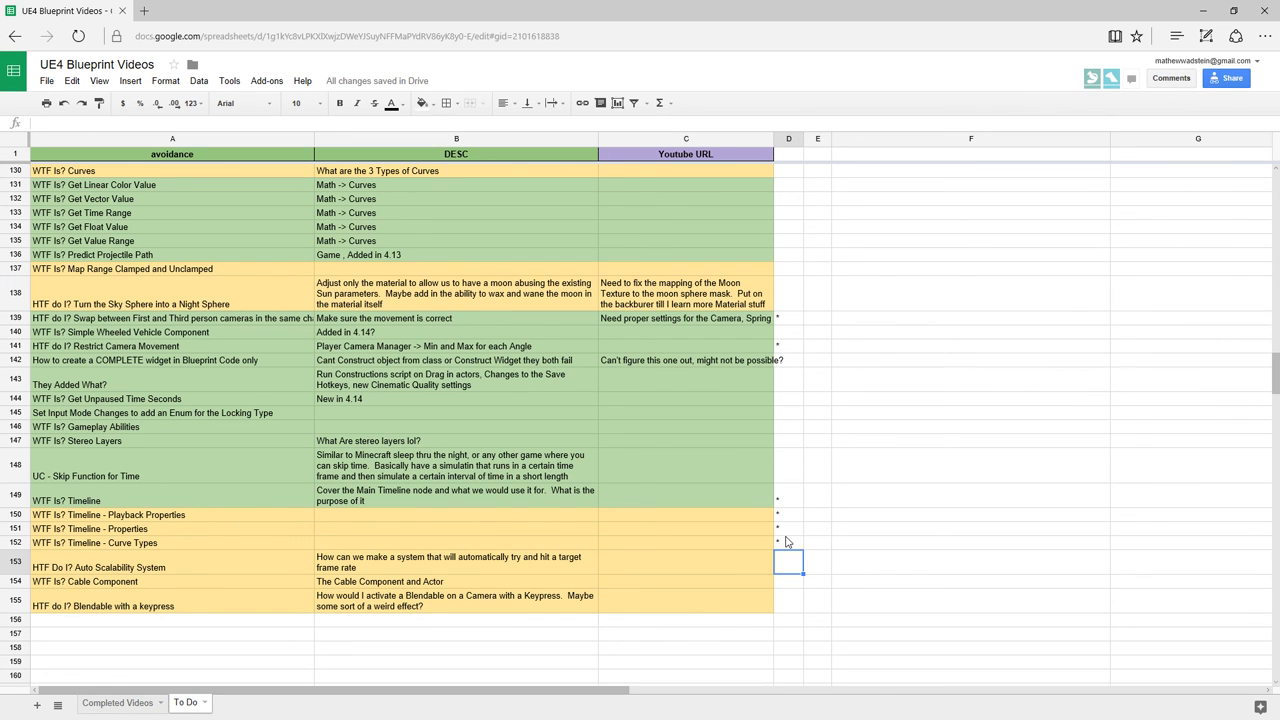
key("alt+Tab")
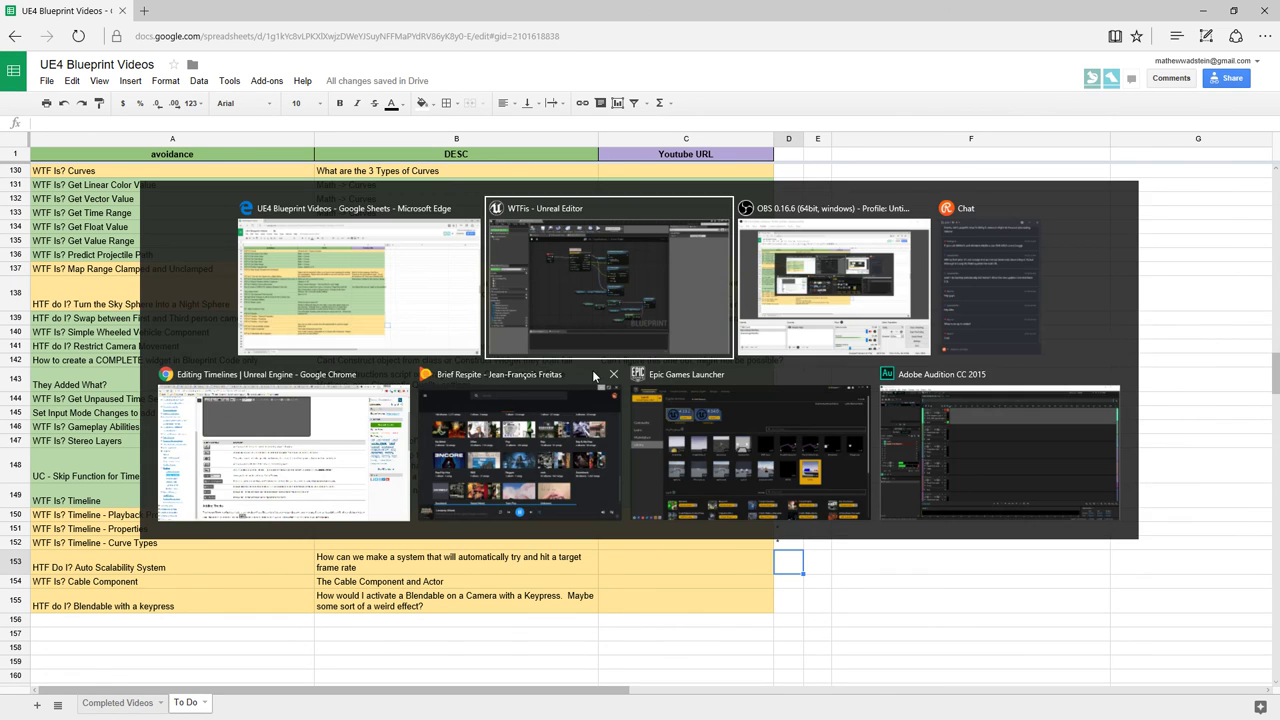
- Review the Timeline Example node, its timeline tracks and the nearby key events, closing its timeline editor after viewing
right_click_drag(517, 461, 527, 440)
scroll(528, 438, "down", 6)
right_click_drag(535, 321, 542, 538)
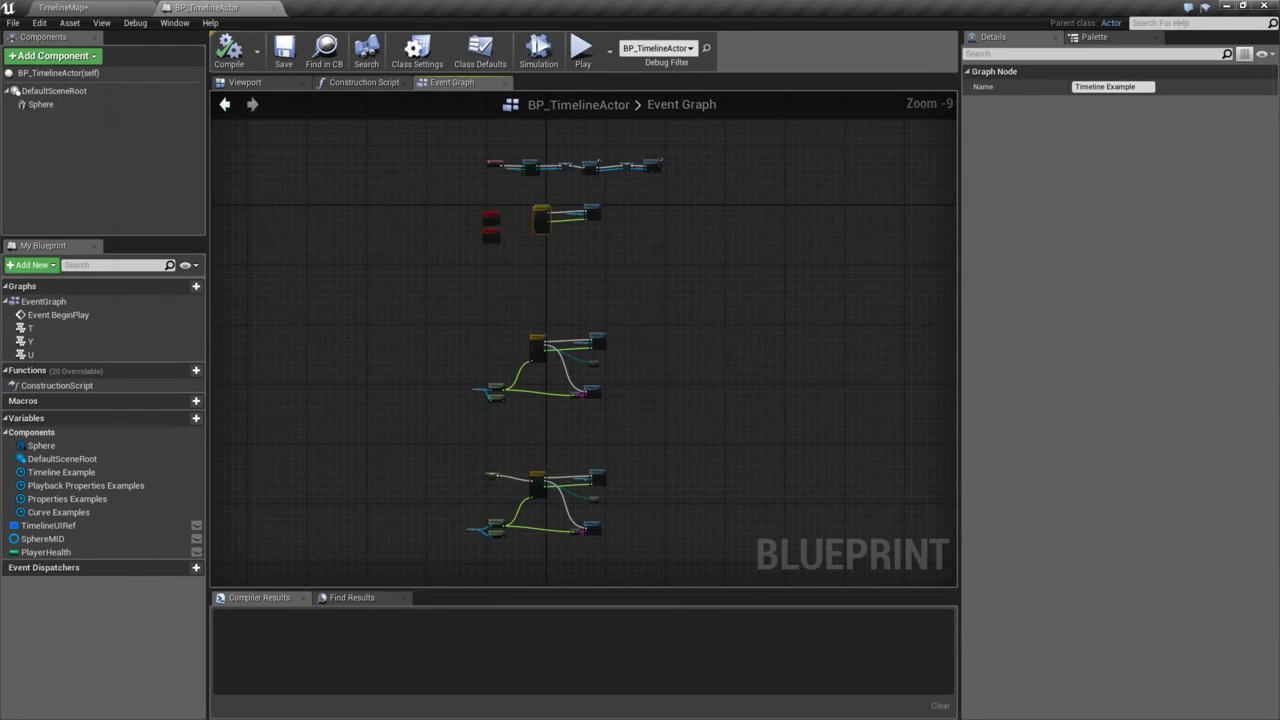
right_click_drag(460, 190, 504, 318)
scroll(504, 318, "up", 5)
scroll(616, 317, "up", 4)
right_click_drag(616, 317, 295, 214)
double_click(426, 245)
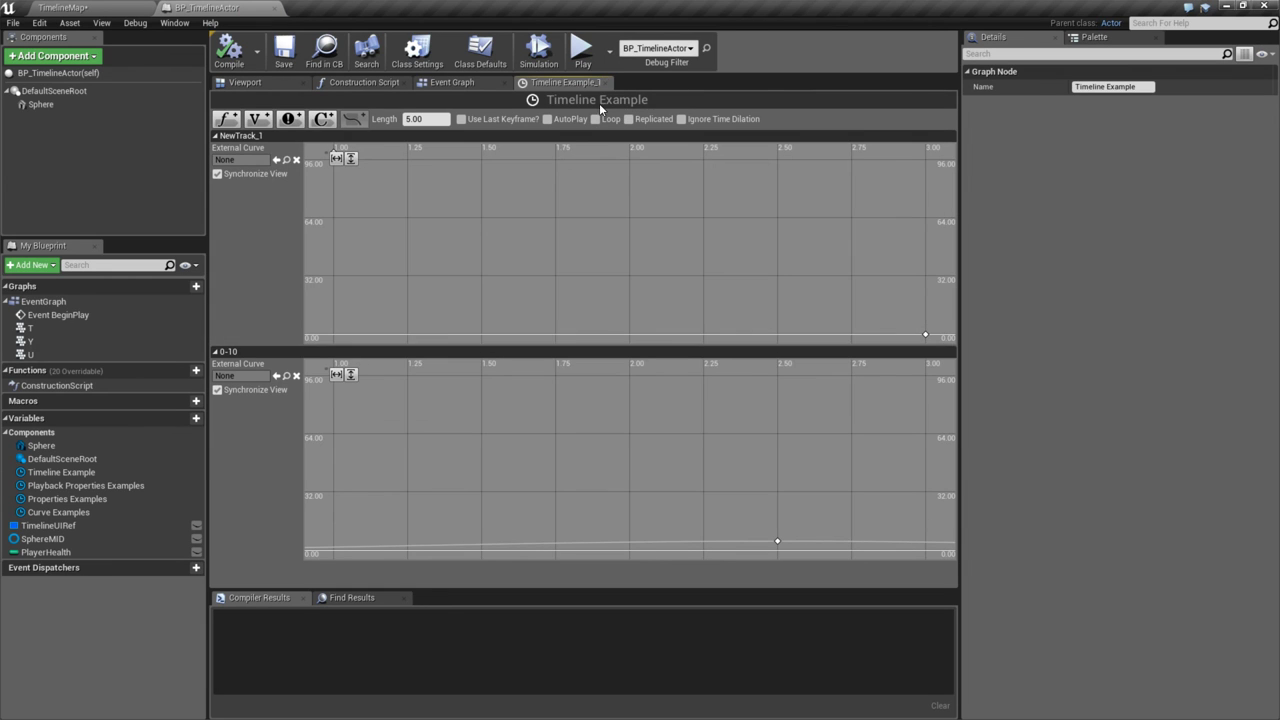
left_click(600, 83)
left_click_drag(338, 272, 392, 424)
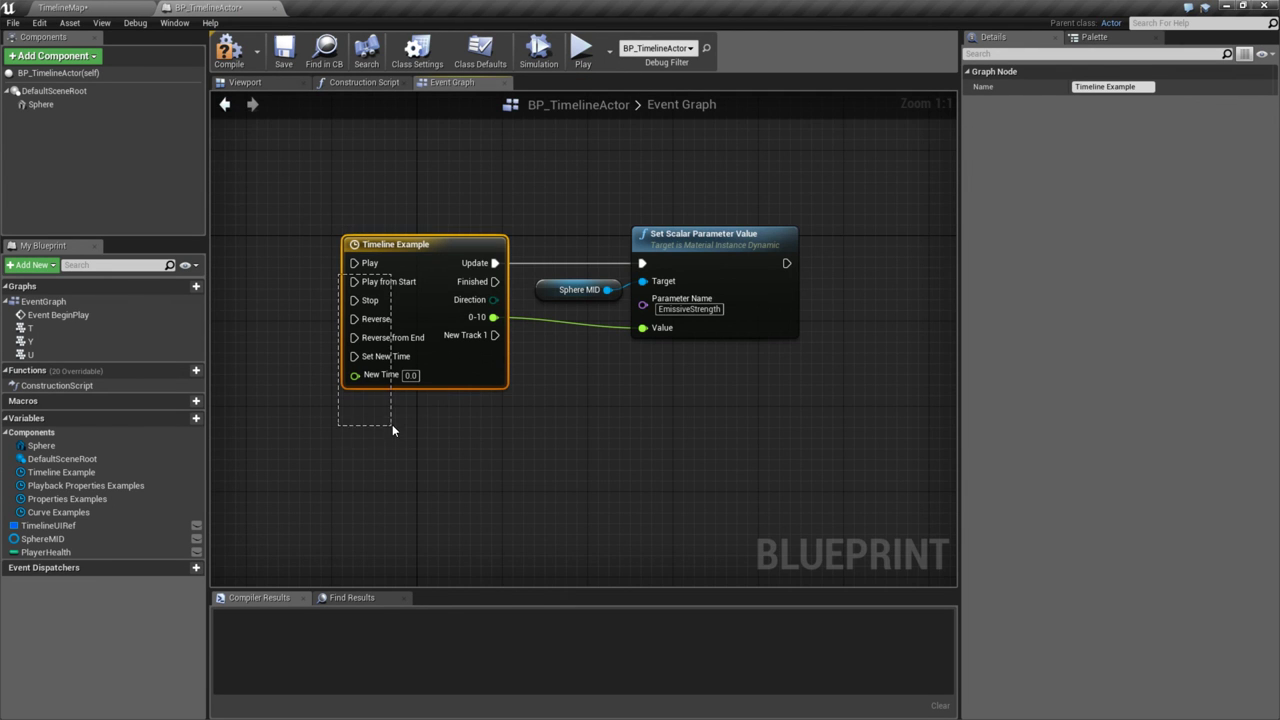
right_click_drag(507, 402, 563, 415)
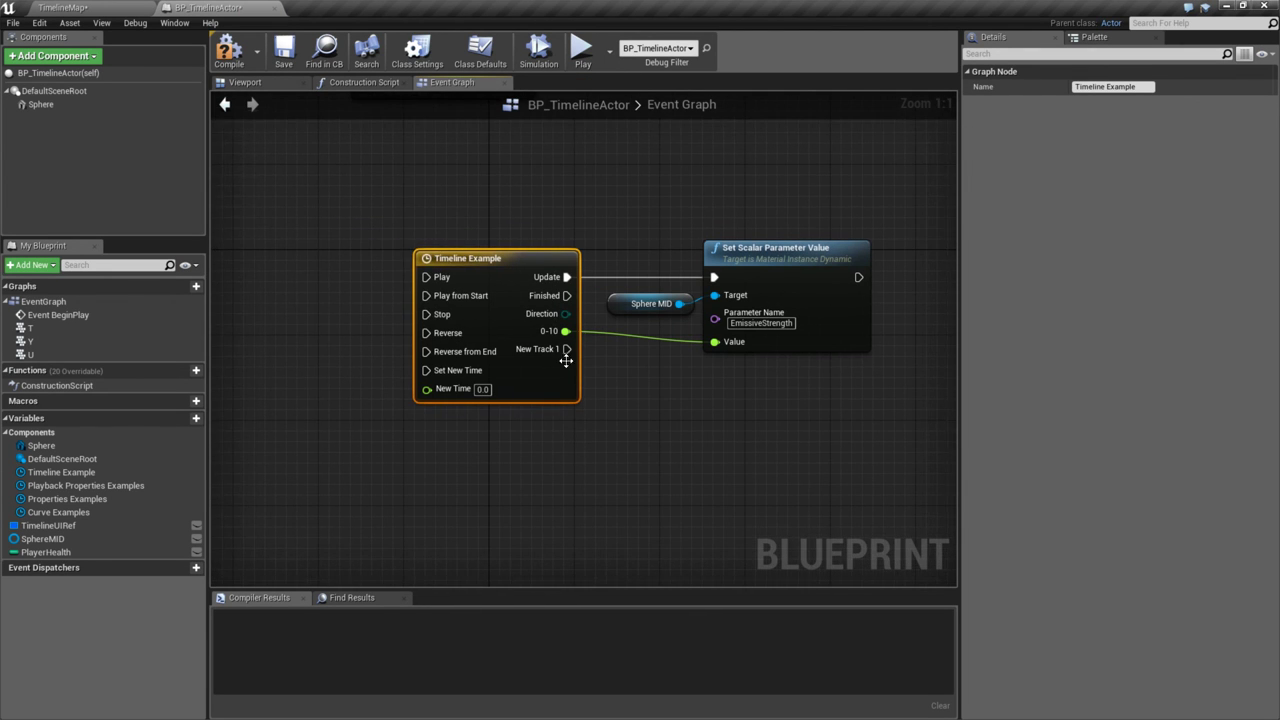
right_click_drag(468, 214, 680, 228)
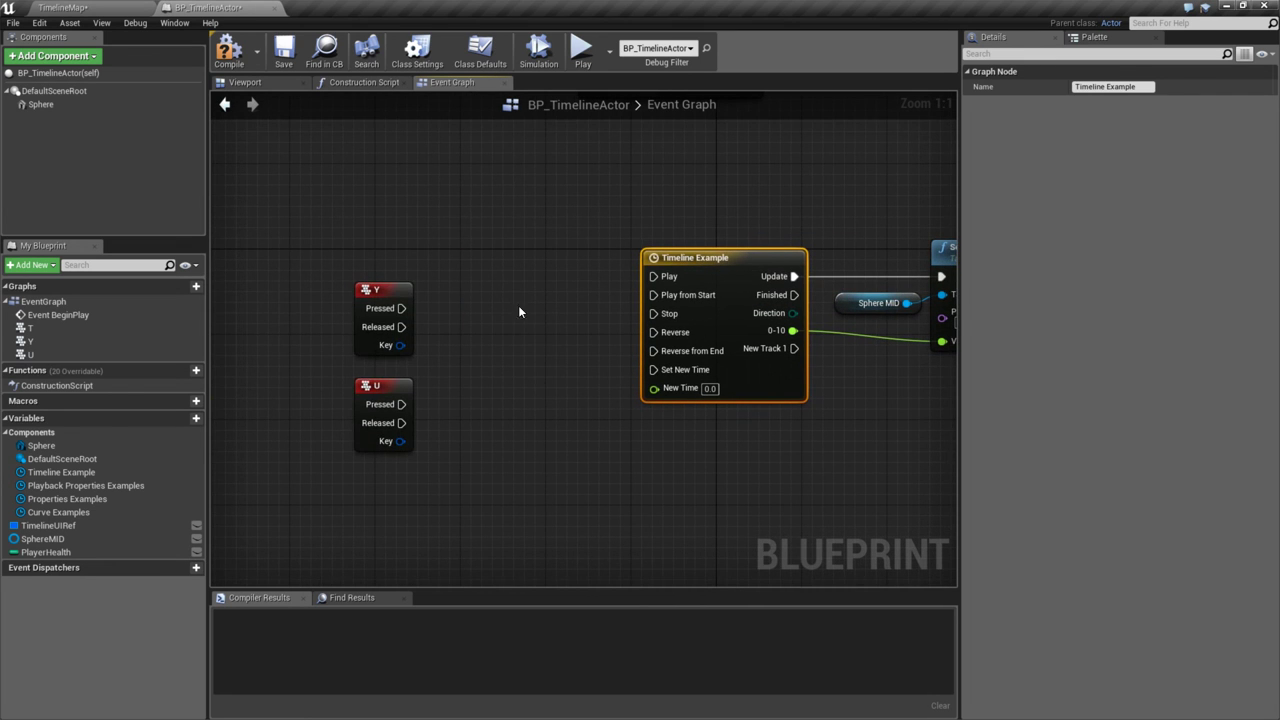
right_click_drag(596, 430, 506, 247)
- Delete the Direction equality comparison node connected to the Playback Properties Examples timeline
scroll(673, 448, "down", 3)
mouse_move(656, 456)
right_mouse_down()
mouse_move(675, 248)
mouse_move(663, 260)
right_mouse_up()
scroll(648, 455, "up", 3)
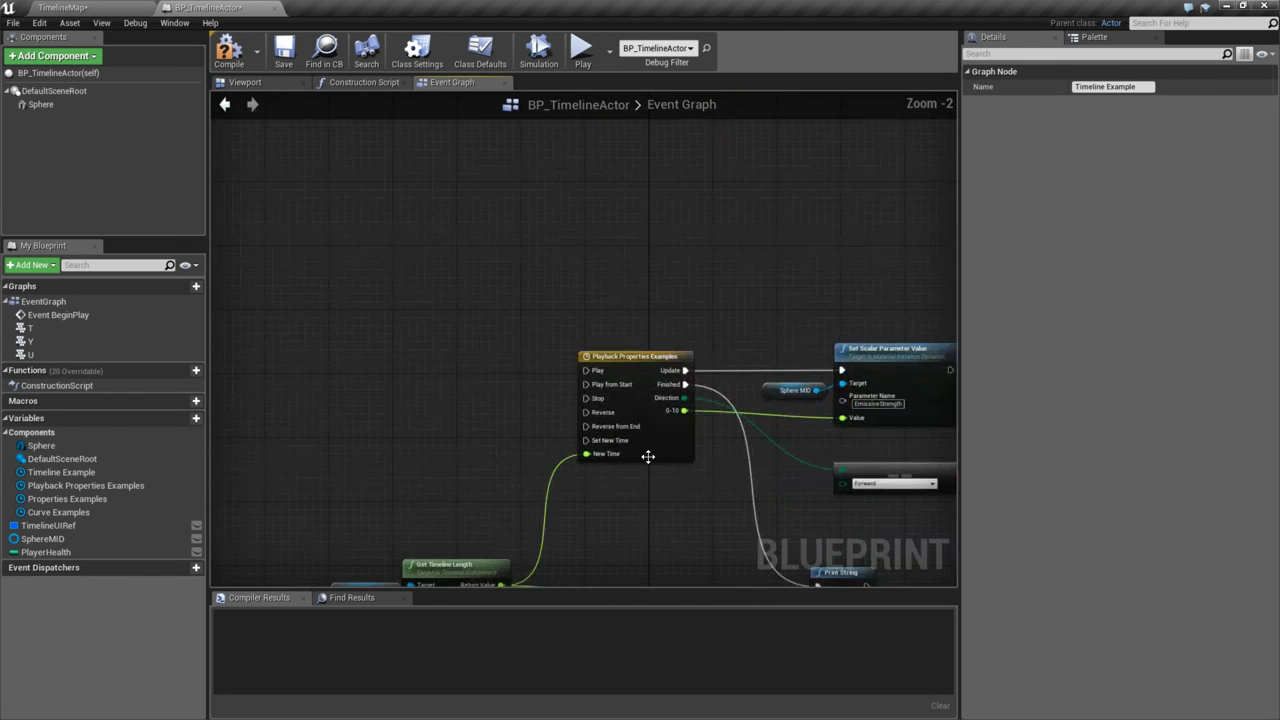
right_click_drag(661, 530, 663, 477)
left_click_drag(528, 240, 594, 455)
right_click_drag(638, 464, 517, 382)
left_click_drag(560, 151, 690, 352)
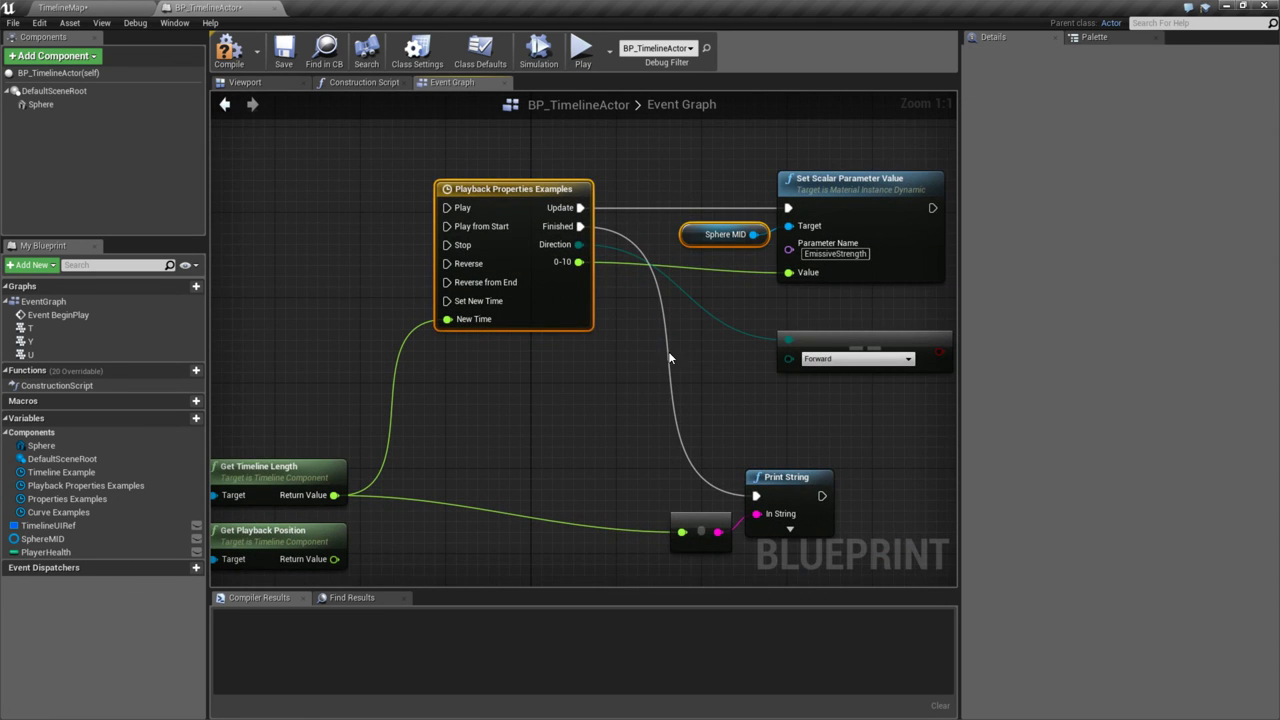
right_click_drag(607, 402, 541, 426)
left_click(768, 364)
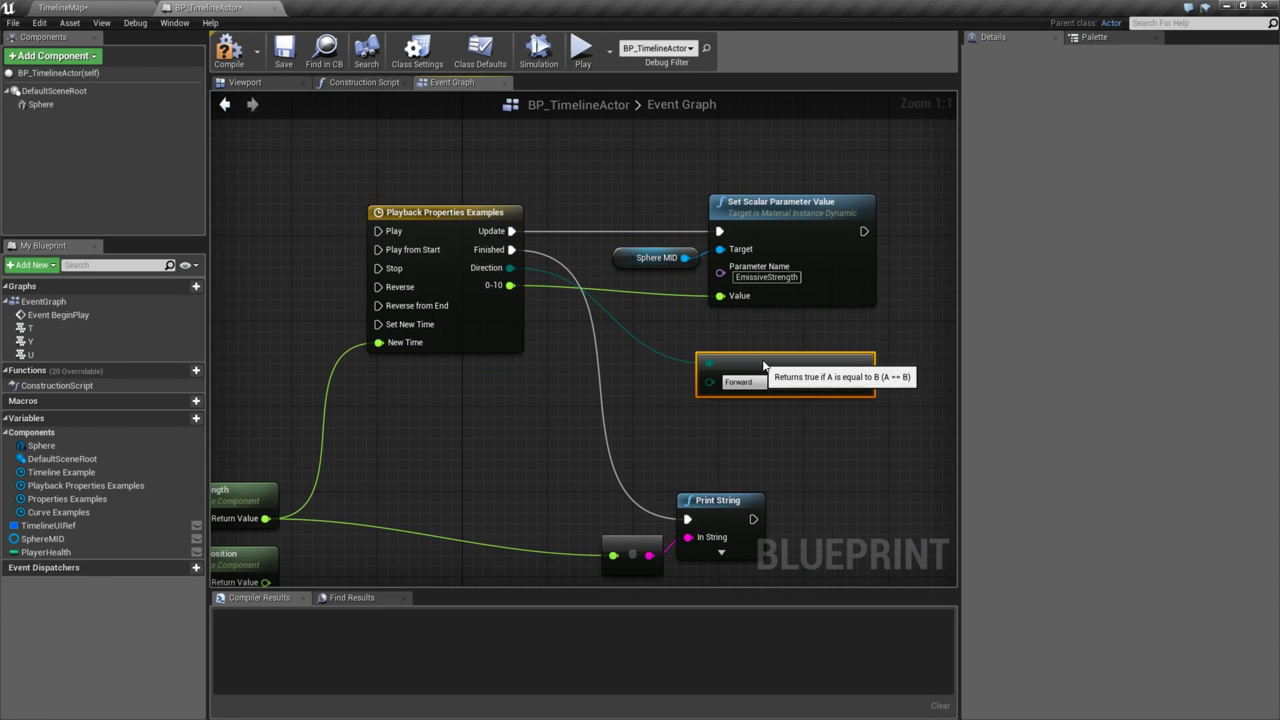
key("Delete")
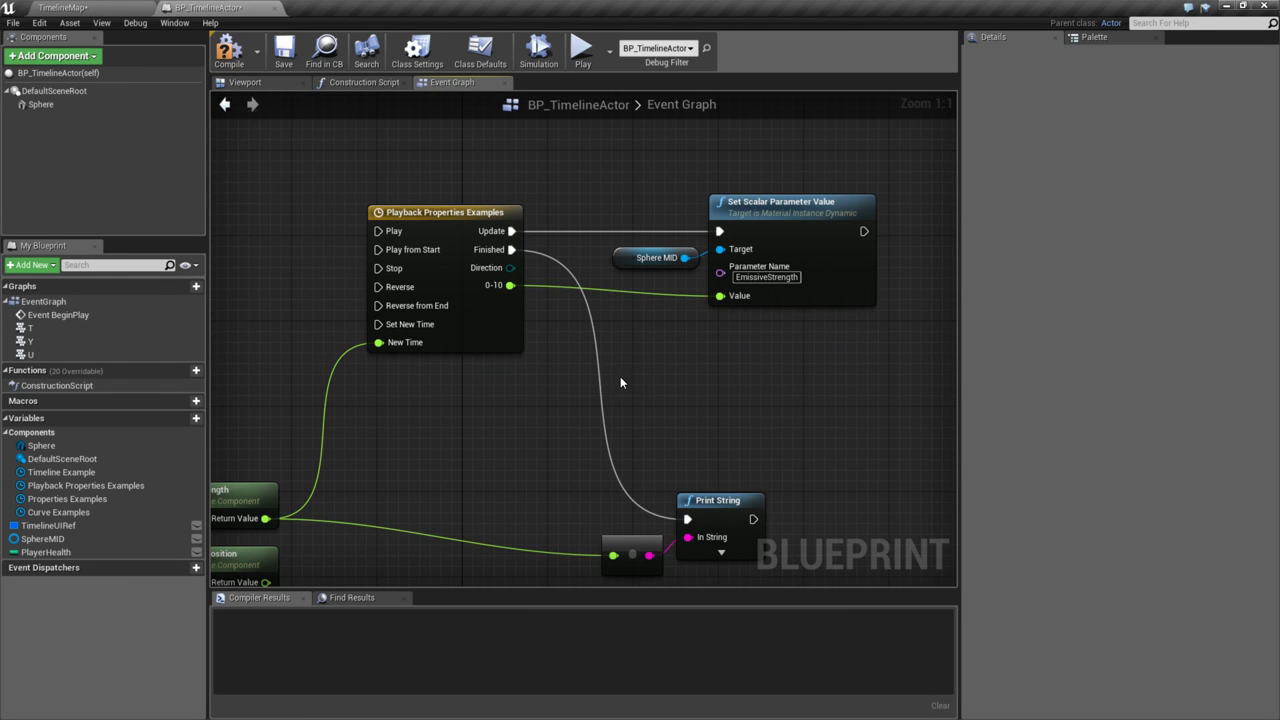
- Examine the Direction output of Playback Properties Examples, then open, view and close the Properties Examples timeline
right_click_drag(526, 259, 554, 253)
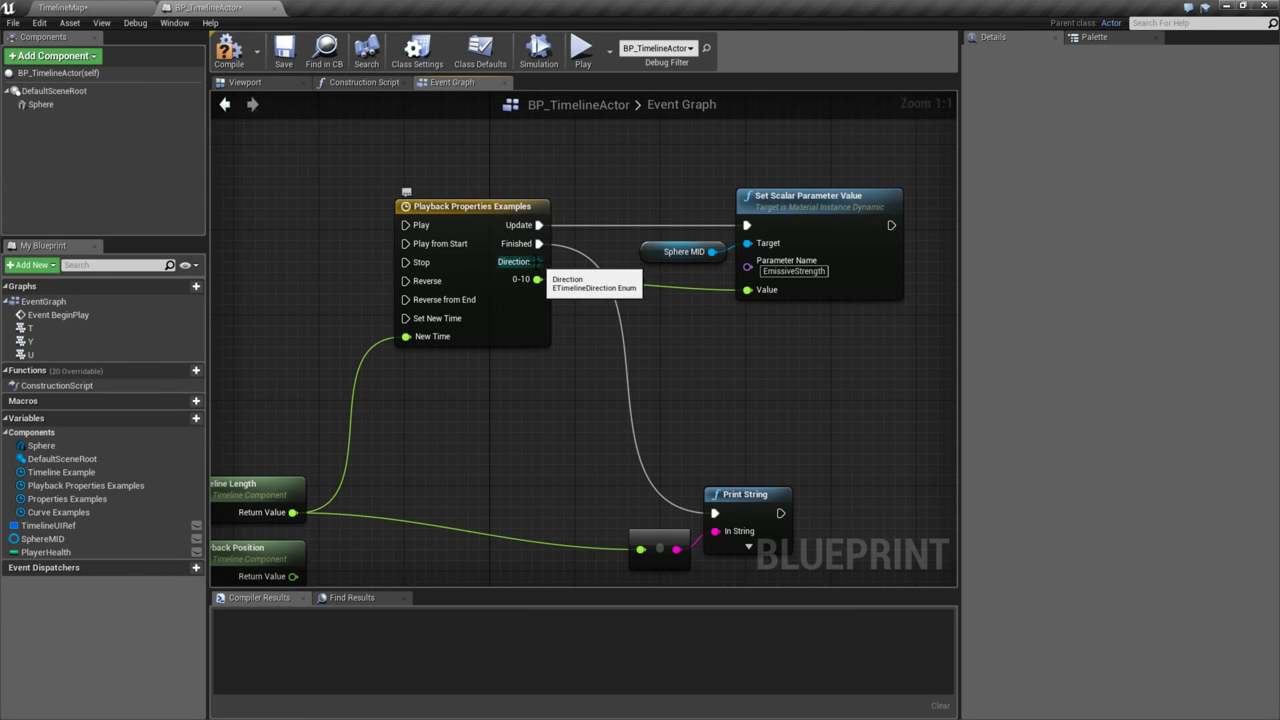
right_click_drag(573, 344, 632, 295)
scroll(632, 295, "down", 3)
right_click_drag(627, 476, 637, 246)
right_click_drag(682, 465, 677, 515)
scroll(682, 397, "up", 3)
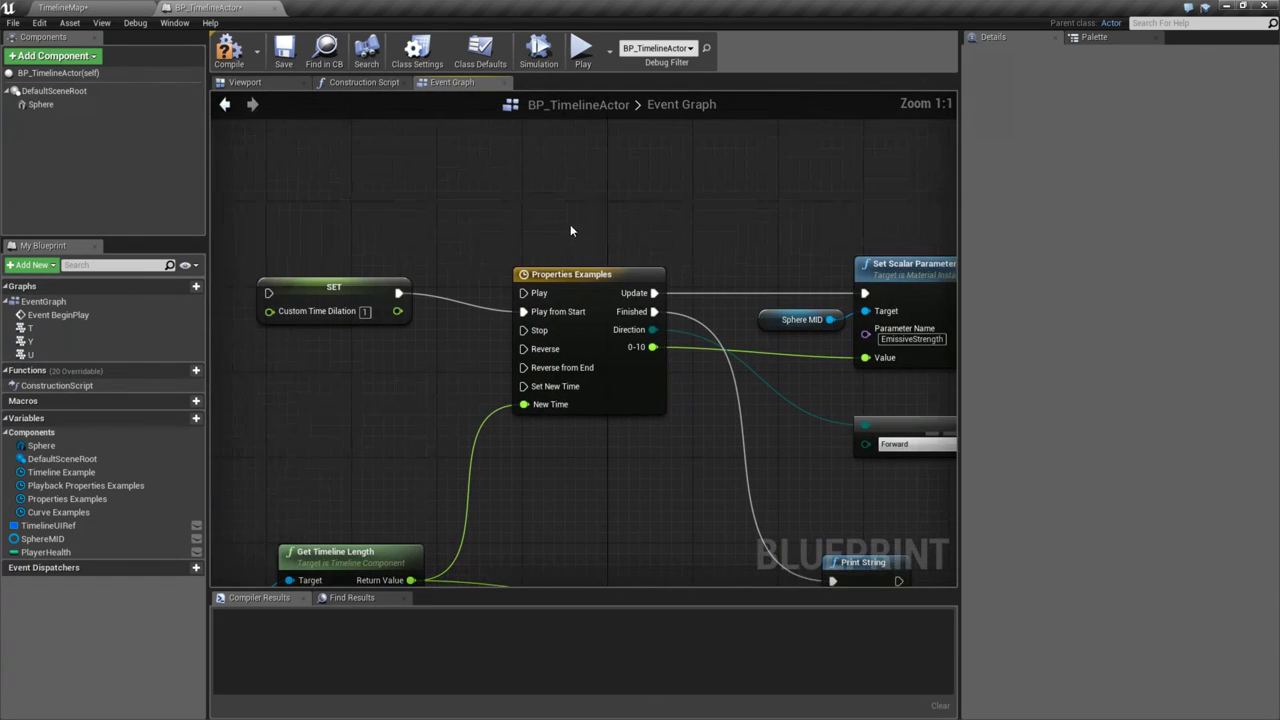
left_click(566, 286)
double_click(566, 283)
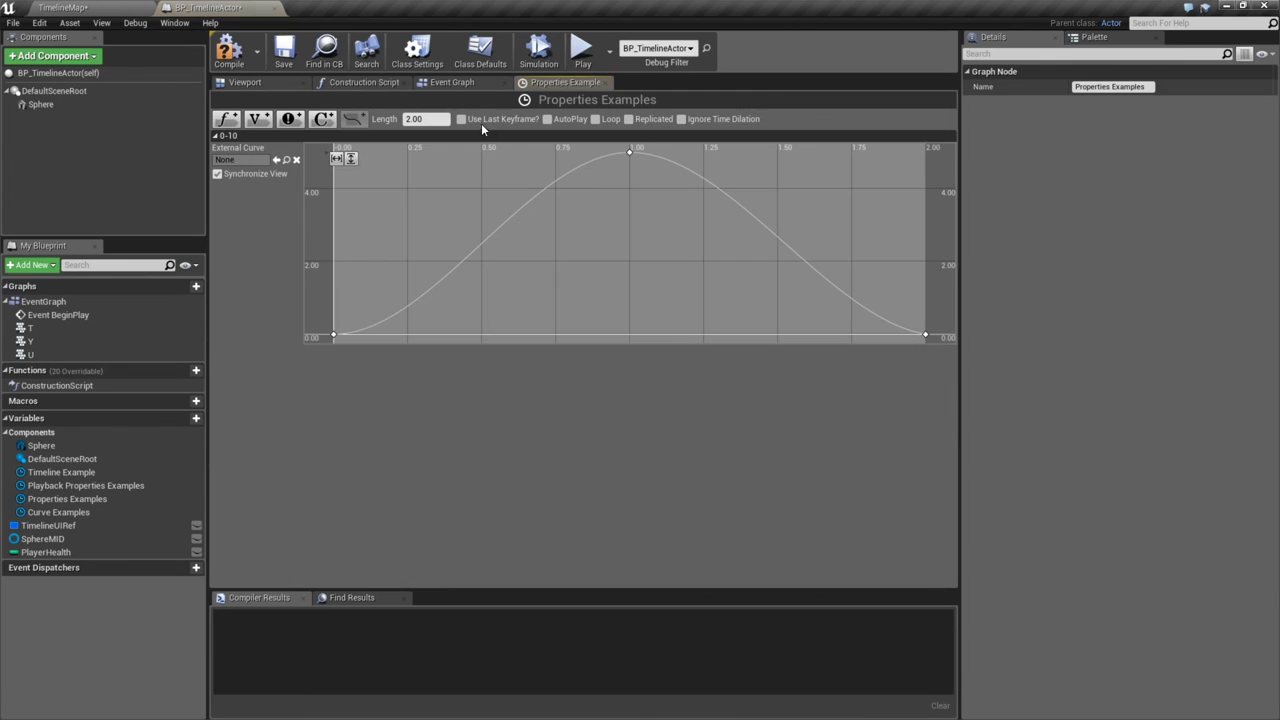
left_click(607, 82)
- Delete the Direction equality comparison node connected to the Properties Examples timeline
scroll(725, 451, "down", 4)
right_click_drag(760, 492, 626, 251)
right_click_drag(821, 207, 790, 367)
left_click_drag(854, 363, 695, 331)
key("Delete")
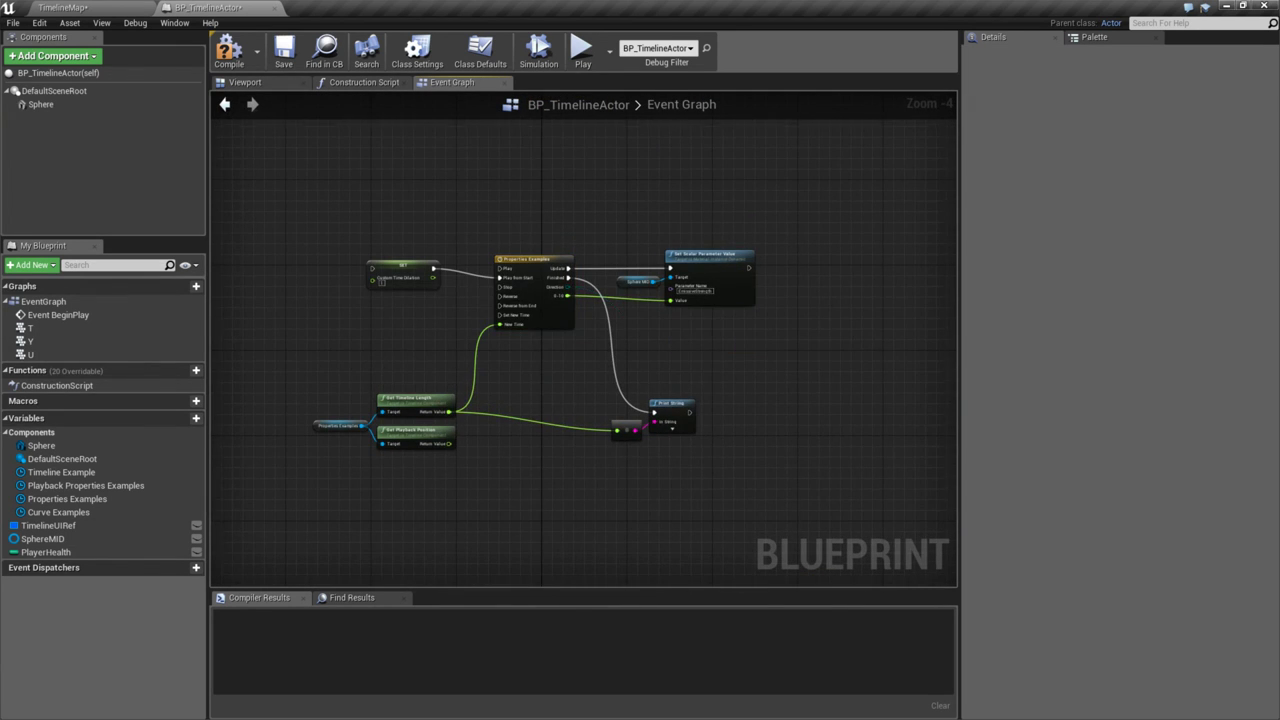
- Connect the Curve Examples node's Update output to Set Scalar Parameter Value and play-test the timeline in the level
right_click_drag(612, 520, 692, 296)
right_click_drag(680, 515, 675, 397)
scroll(675, 397, "up", 4)
right_click_drag(502, 398, 597, 329)
right_click_drag(857, 174, 738, 157)
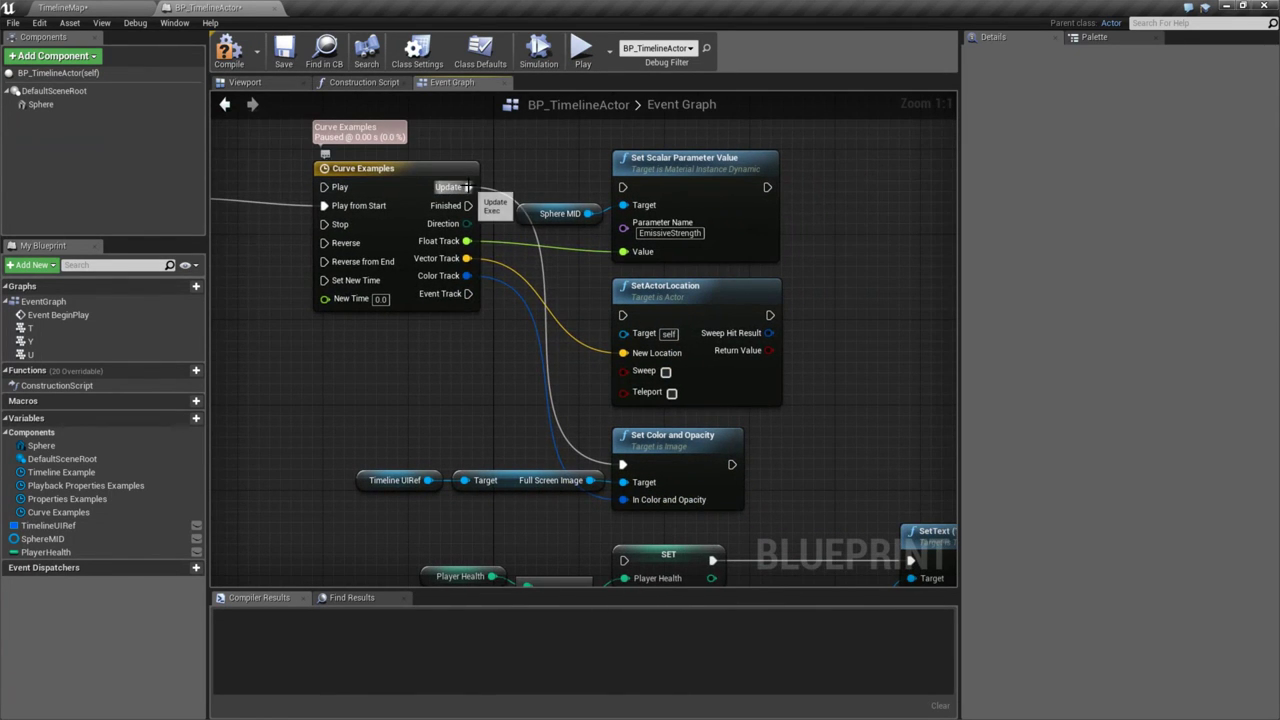
left_click_drag(468, 187, 622, 187)
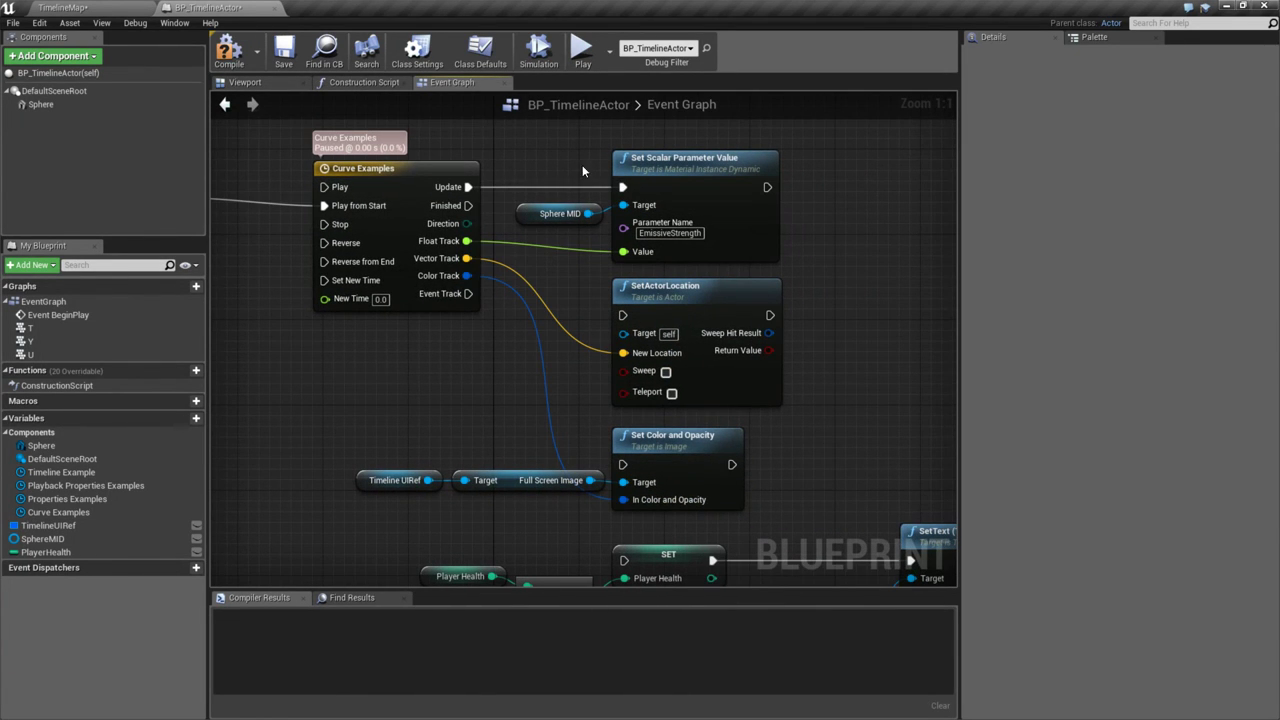
left_click(583, 52)
left_click(677, 231)
key("t")
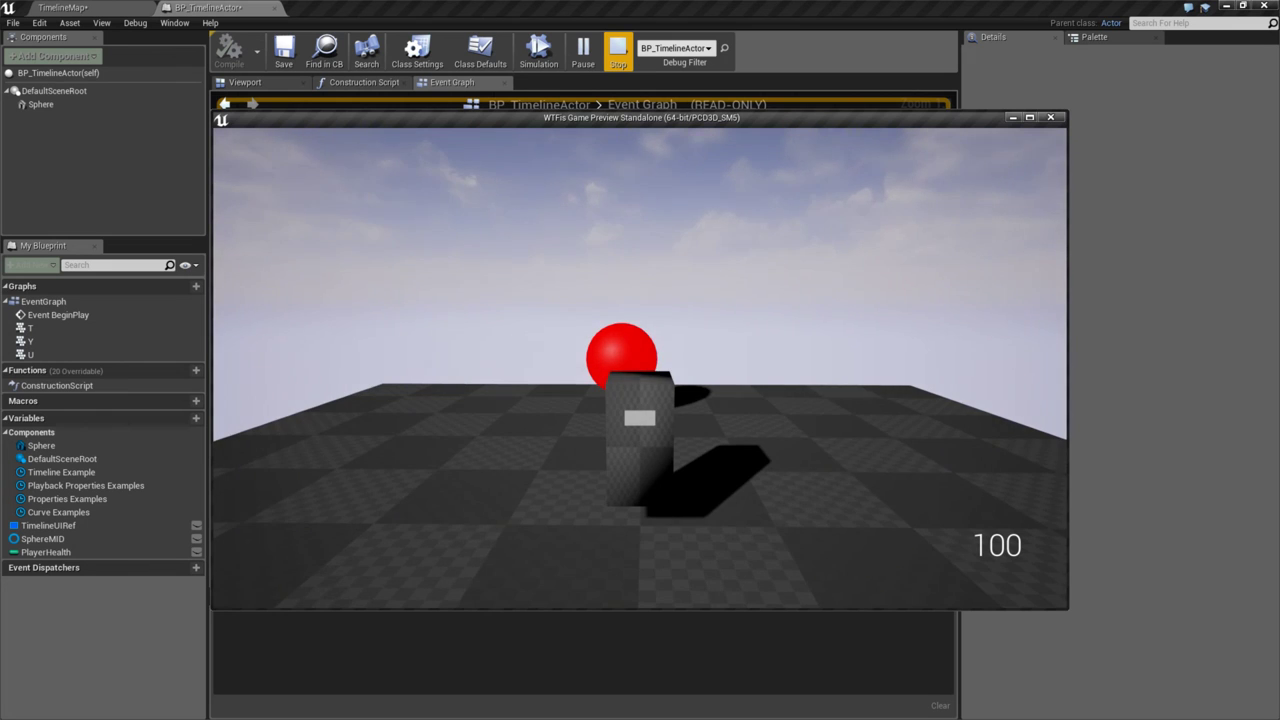
key("Escape")
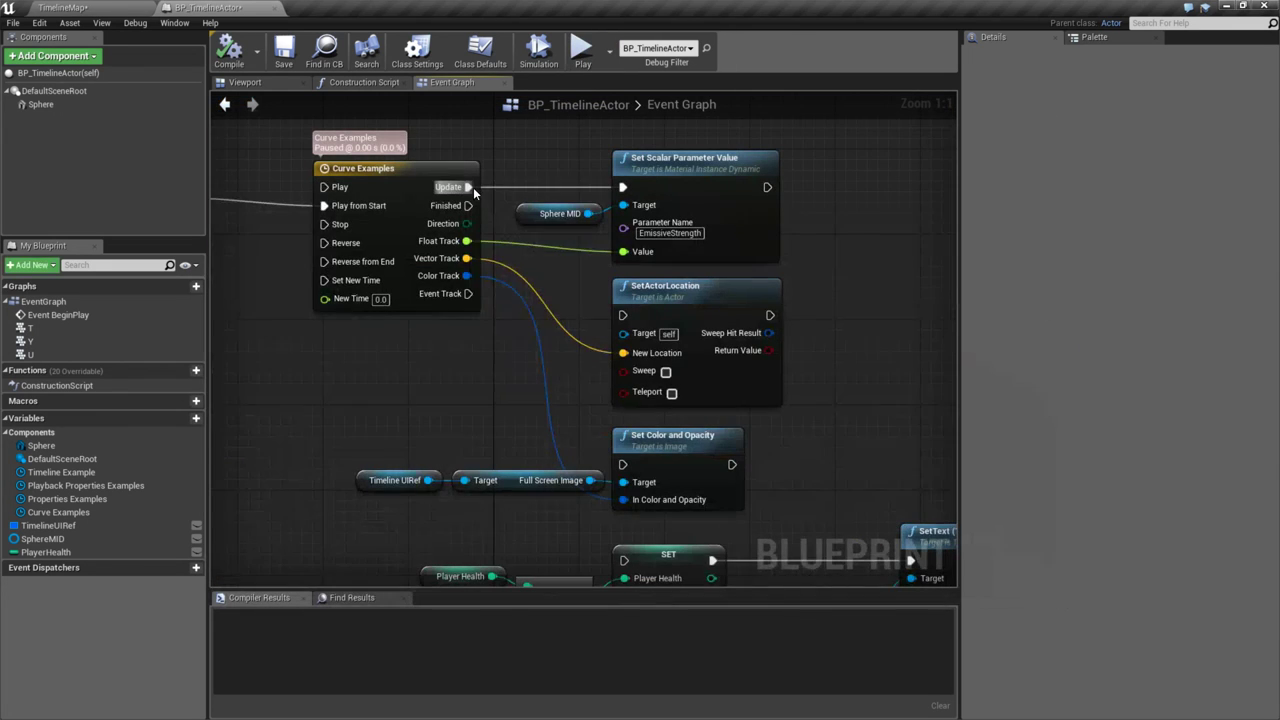
- Reroute the Curve Examples node's Update output to SetActorLocation and play-test the level
left_click_drag(468, 187, 624, 316)
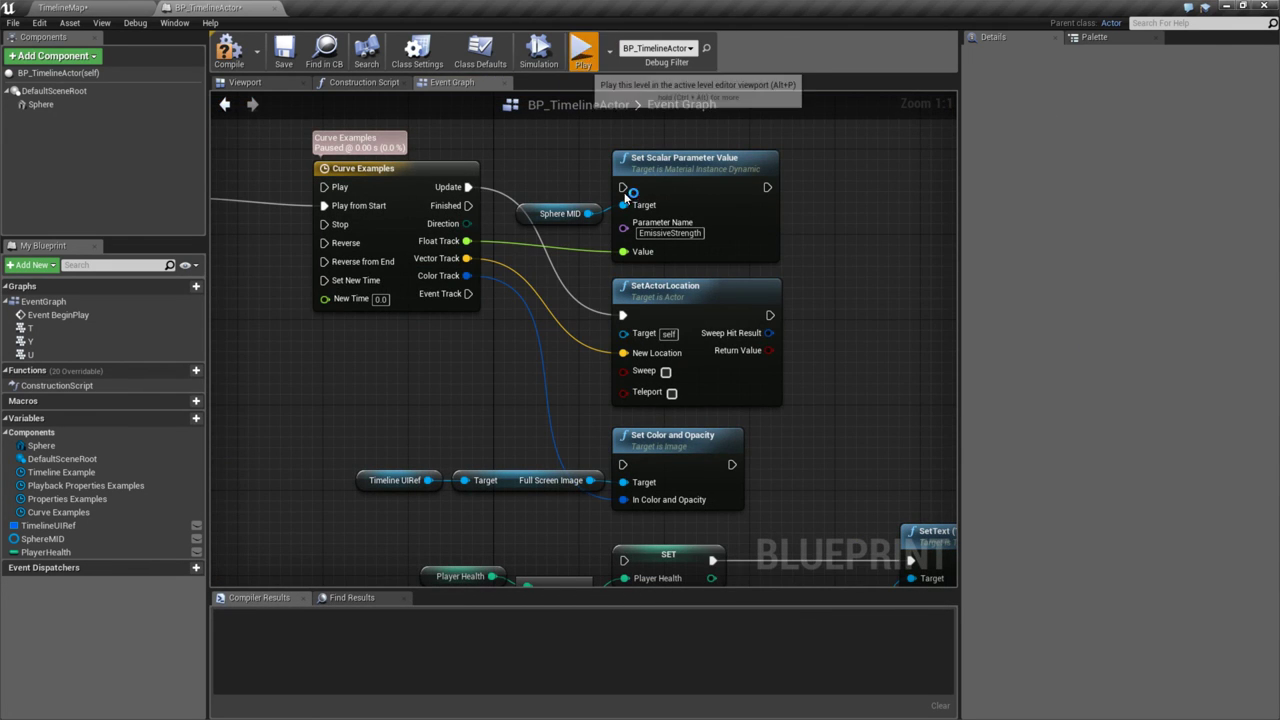
left_click(583, 52)
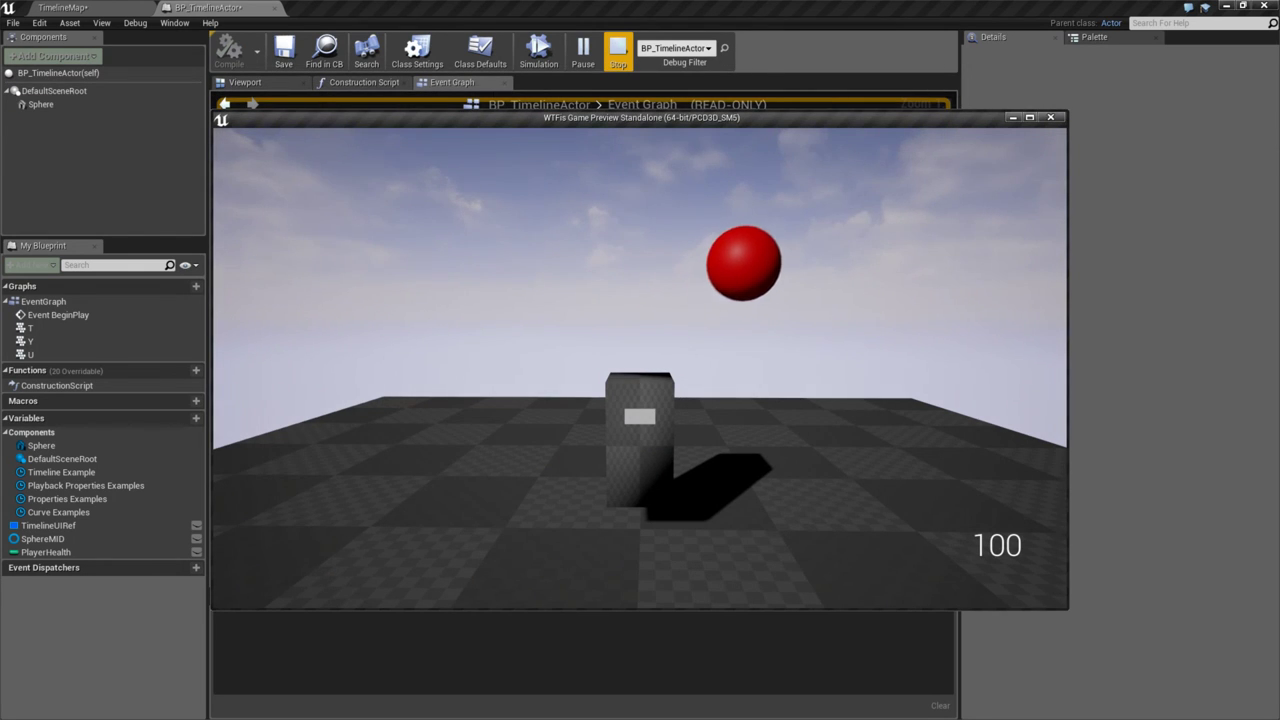
key("Escape")
- Reroute the Curve Examples node's Update output to Set Color and Opacity and run the level preview again
left_click_drag(468, 187, 623, 464)
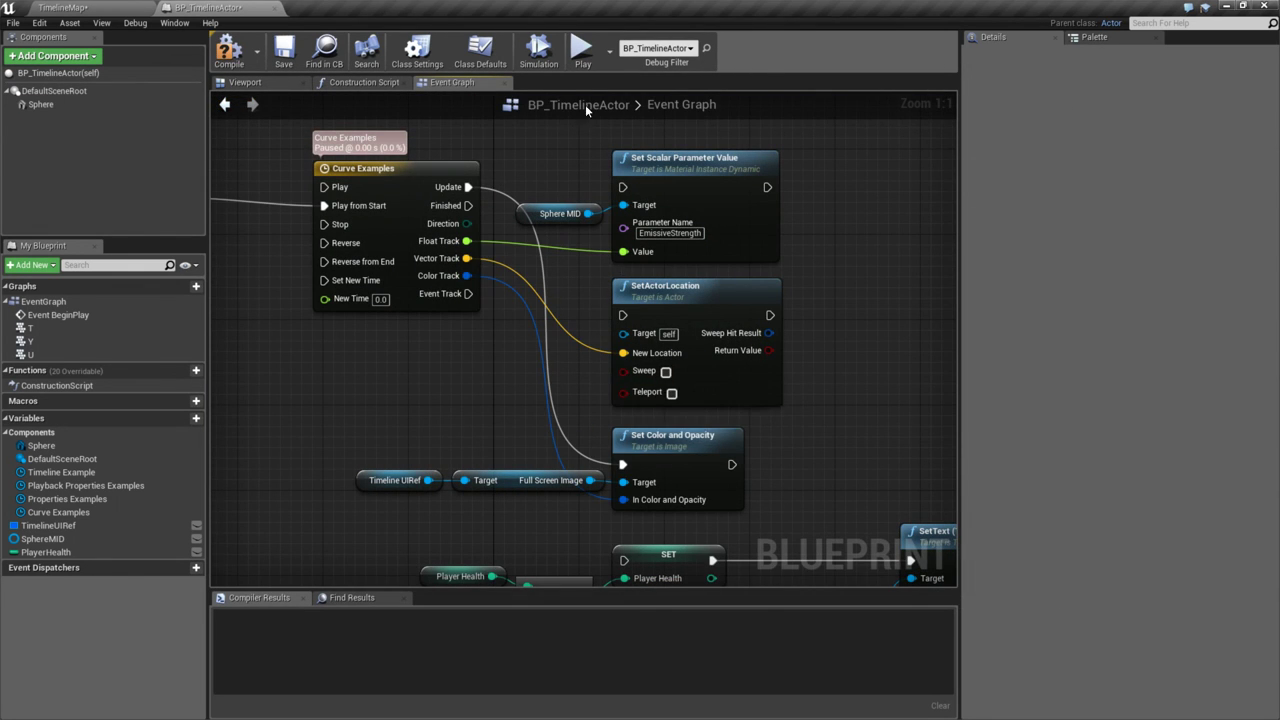
left_click(583, 52)
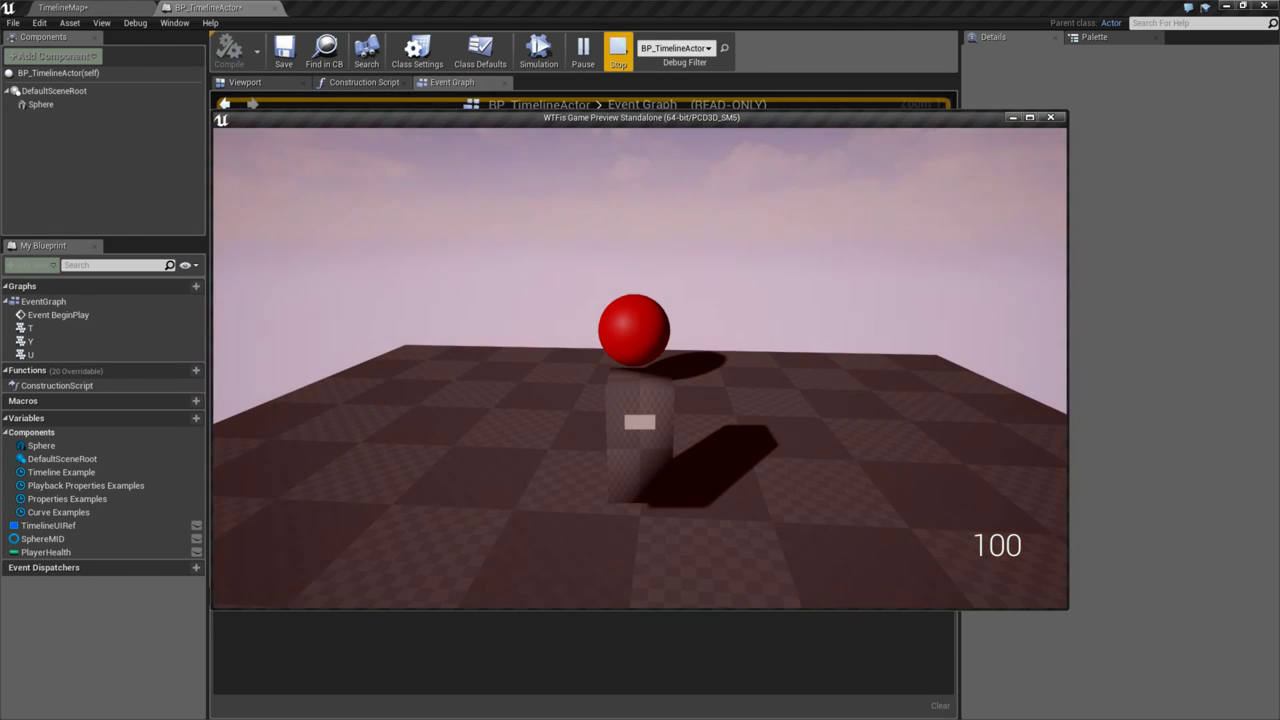
key("Escape")
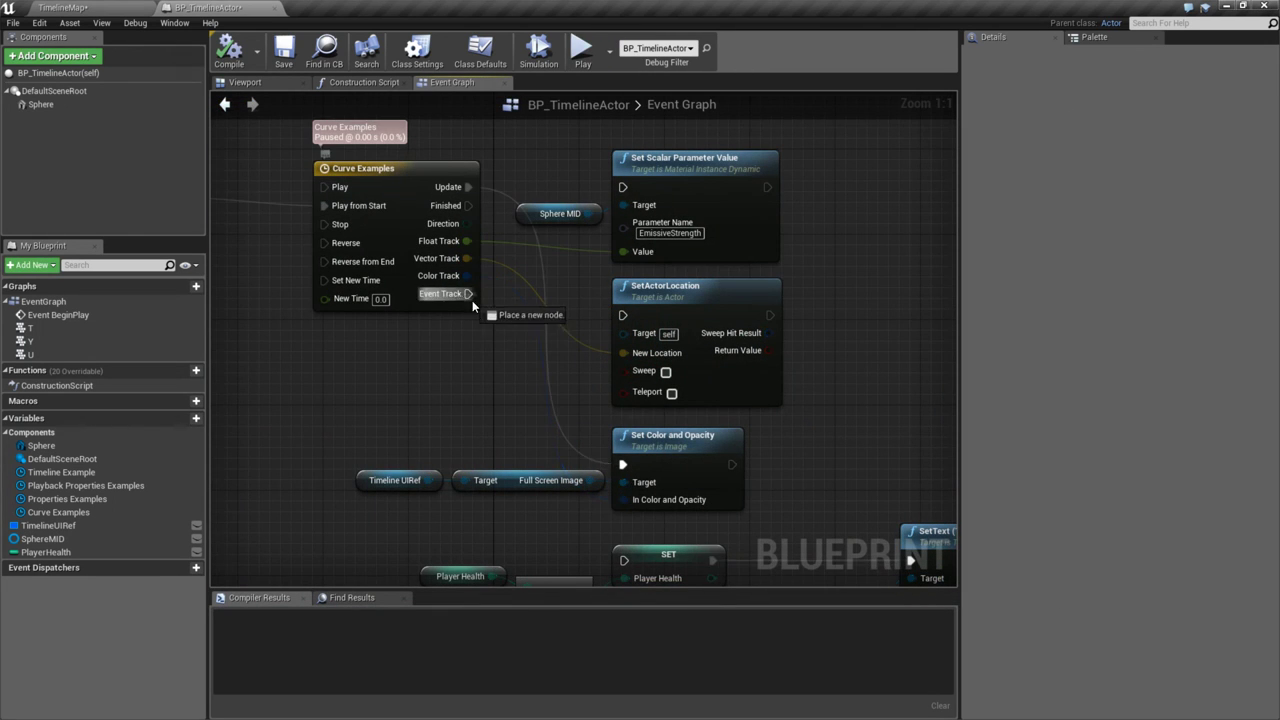
- Connect the Curve Examples node's Event Track output to the SET Player Health node and play-test the level
left_click_drag(474, 305, 623, 560)
left_click(583, 52)
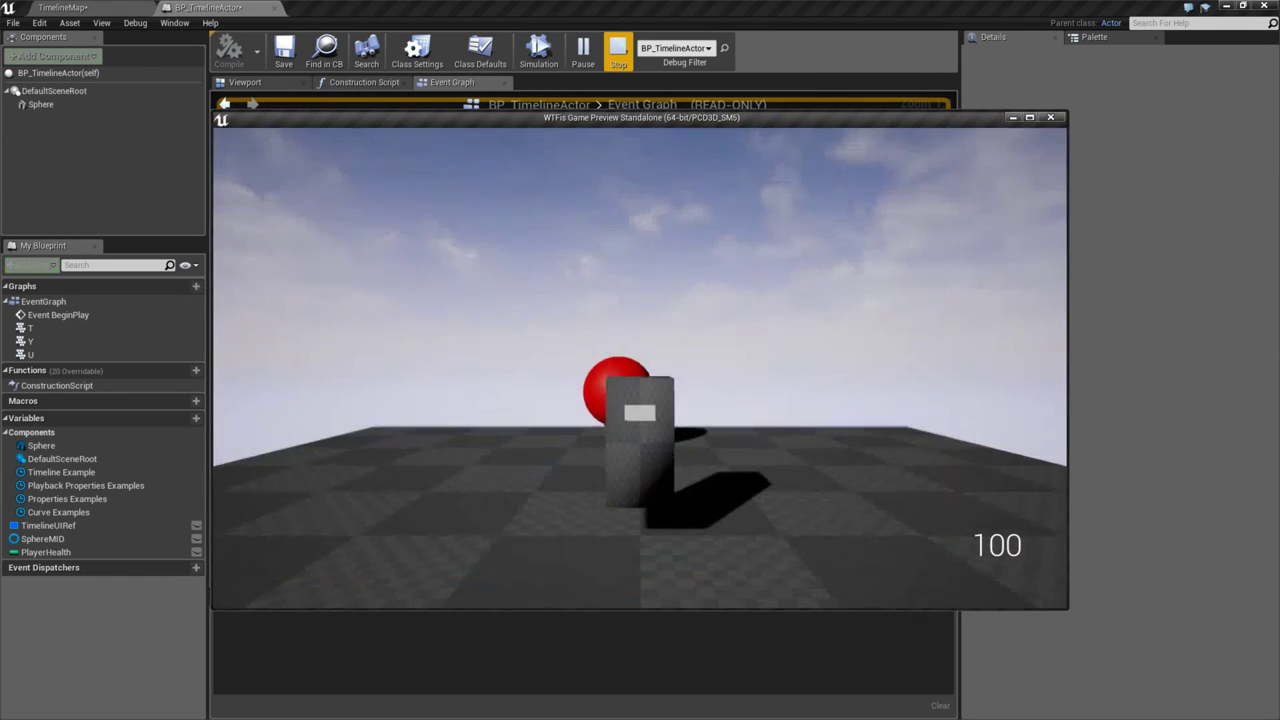
key("Escape")
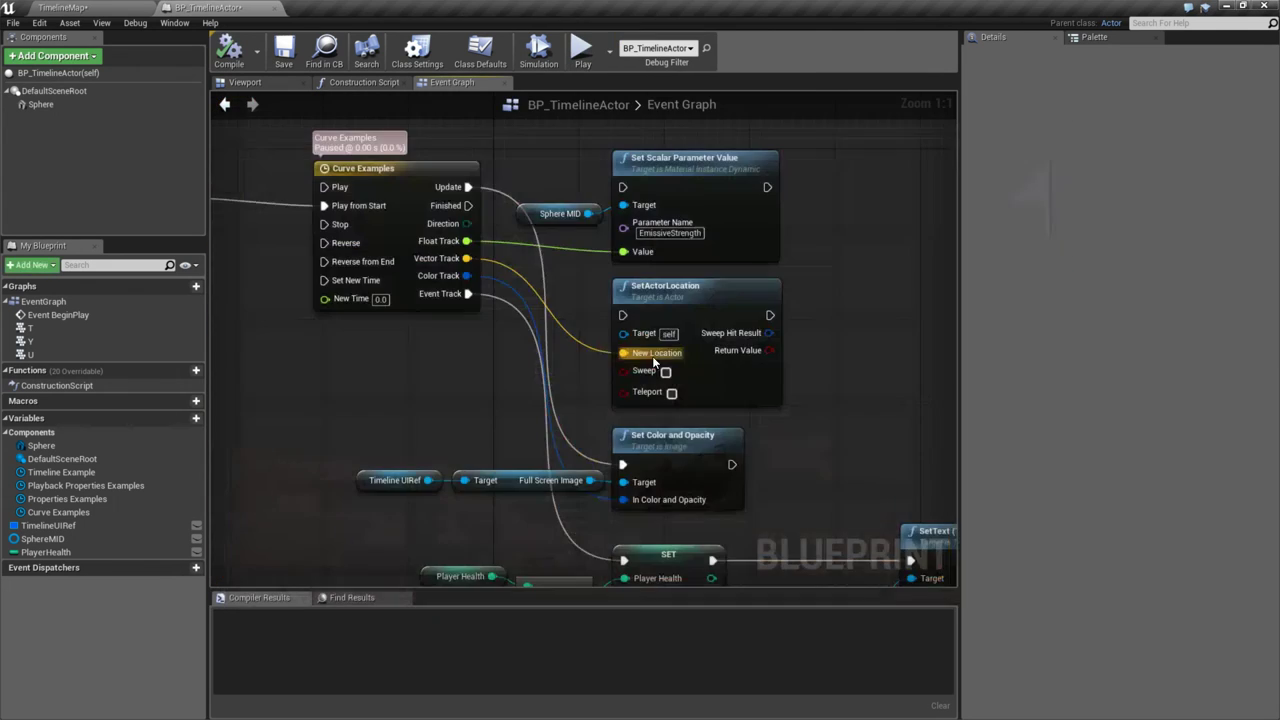
- Disconnect the Curve Examples node's Event Track and Update outputs, and compile and save the blueprint
scroll(652, 356, "down", 4)
left_click(644, 258, "alt")
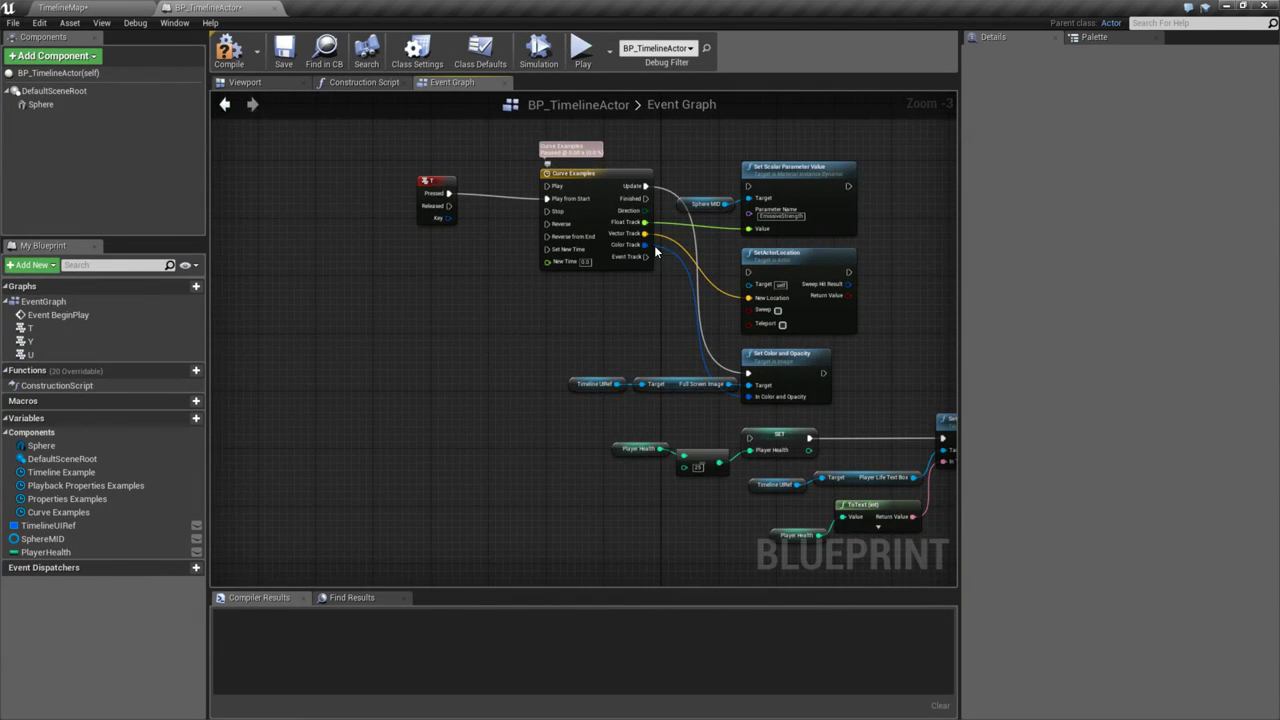
right_click_drag(695, 278, 640, 366)
left_click_drag(591, 275, 703, 279)
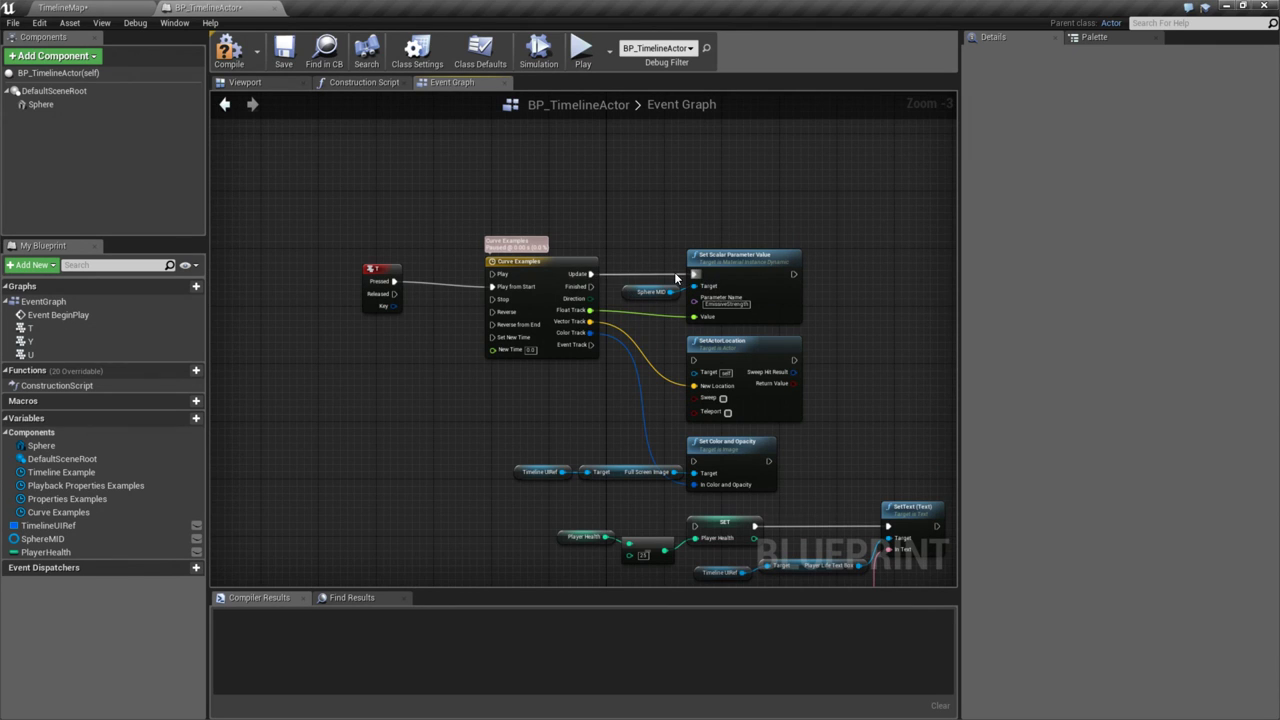
left_click(594, 275, "alt")
left_click(229, 52)
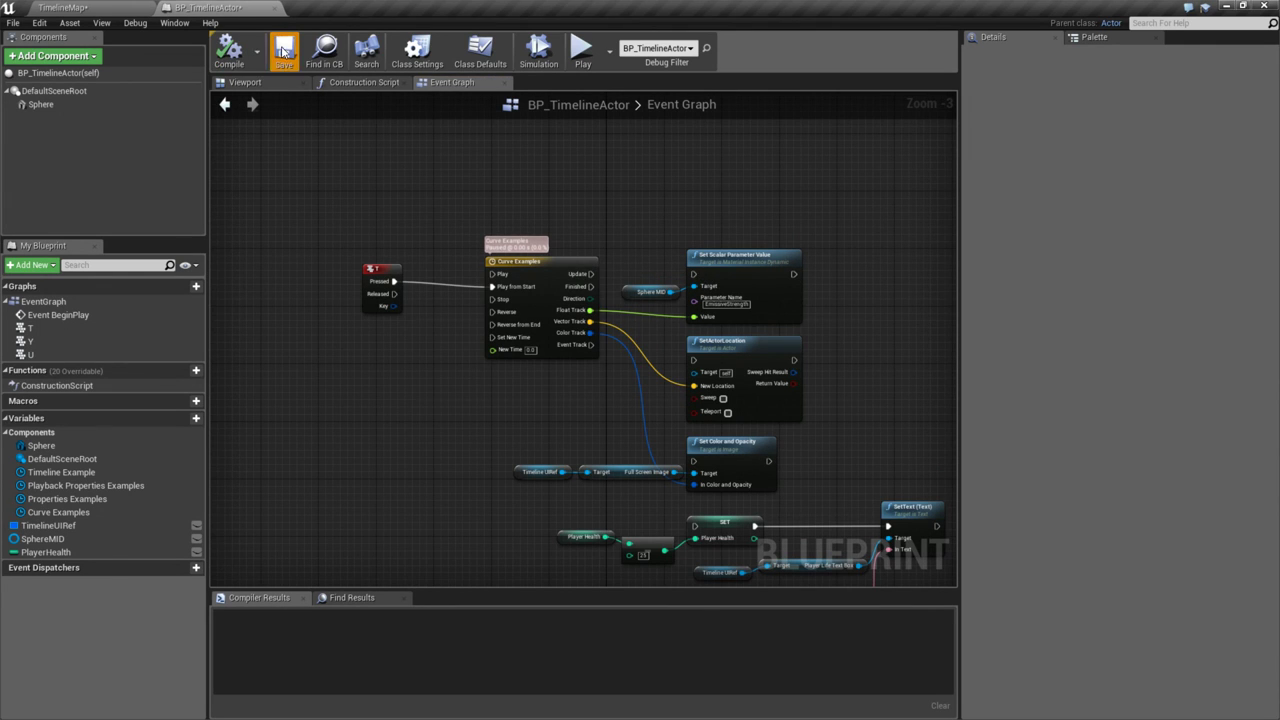
scroll(545, 318, "down", 3)
right_click_drag(545, 318, 573, 376)
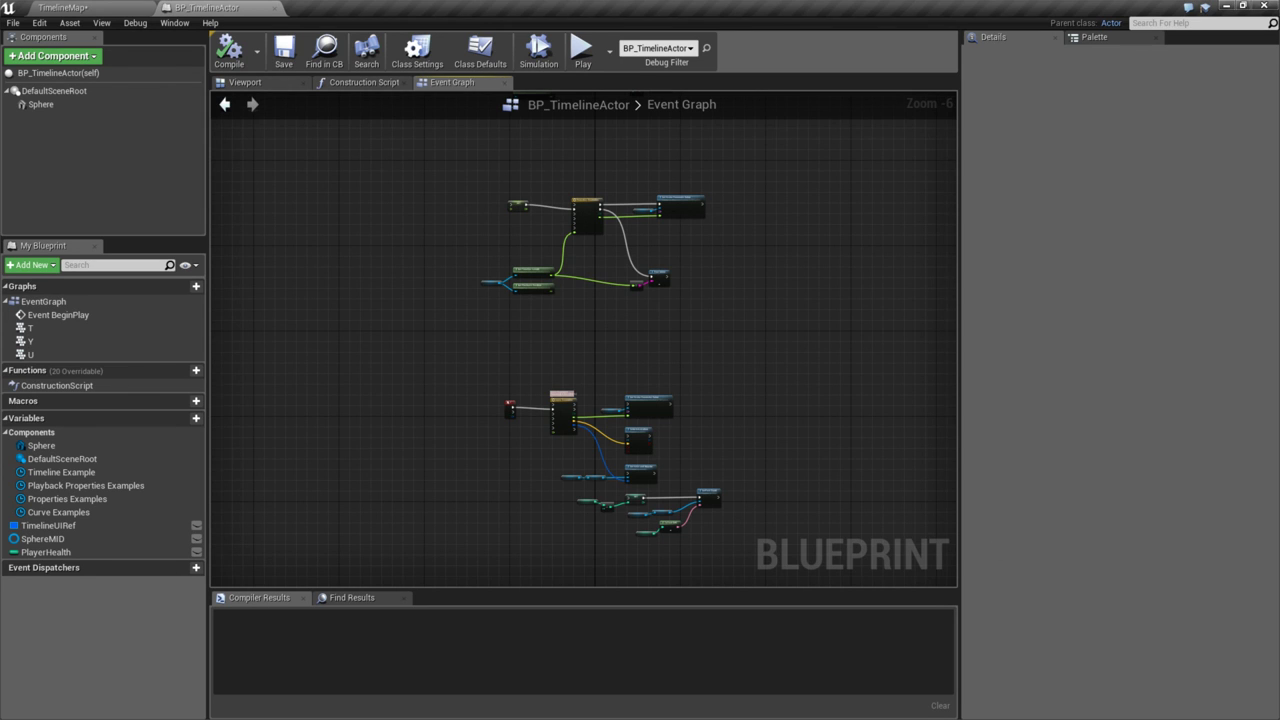
scroll(501, 413, "up", 3)
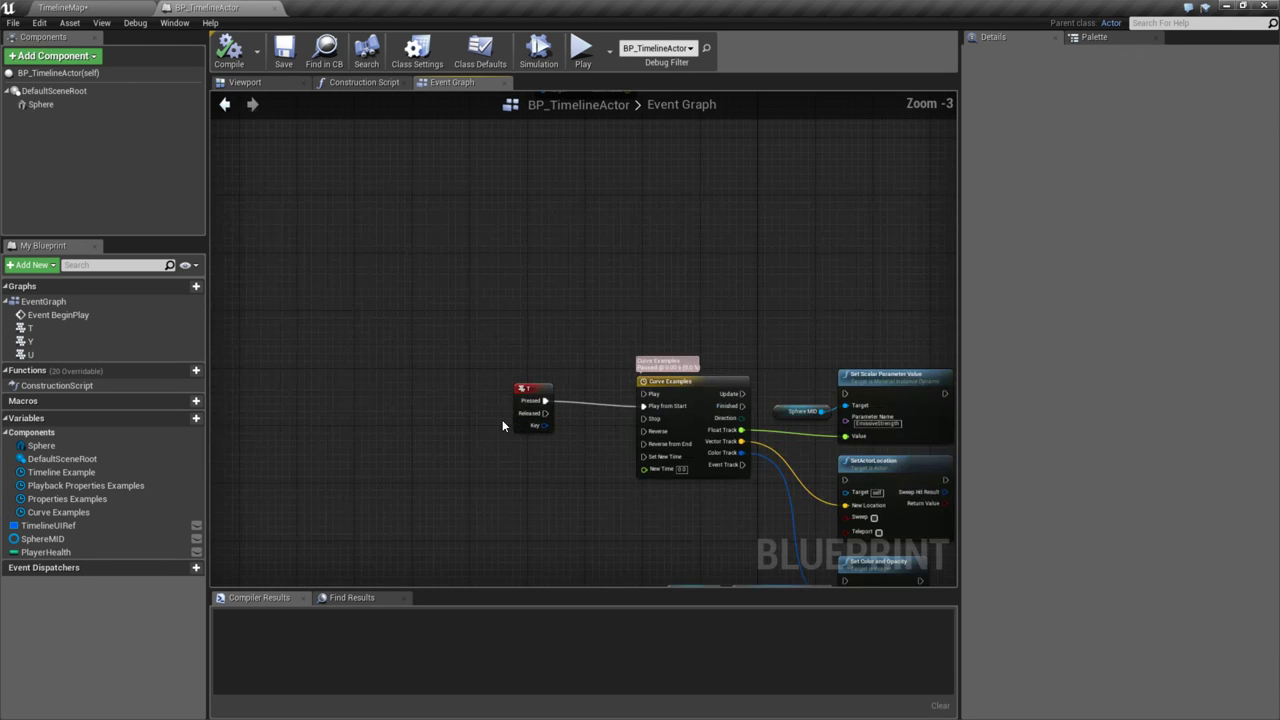
right_click_drag(502, 419, 352, 334)
right_click_drag(425, 428, 368, 296)
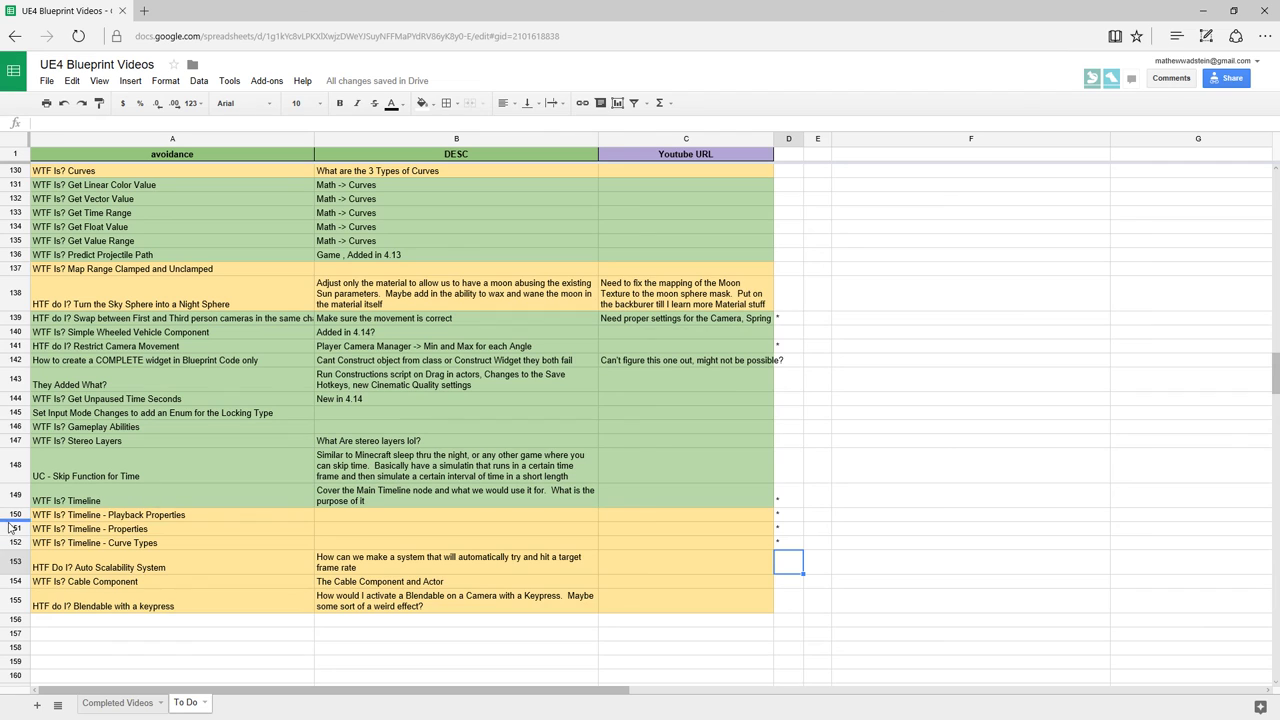
- Switch to the UE4 Blueprint Videos spreadsheet in Google Sheets and insert three rows above the Auto Scalability System entry
left_click(16, 560)
right_click(16, 560)
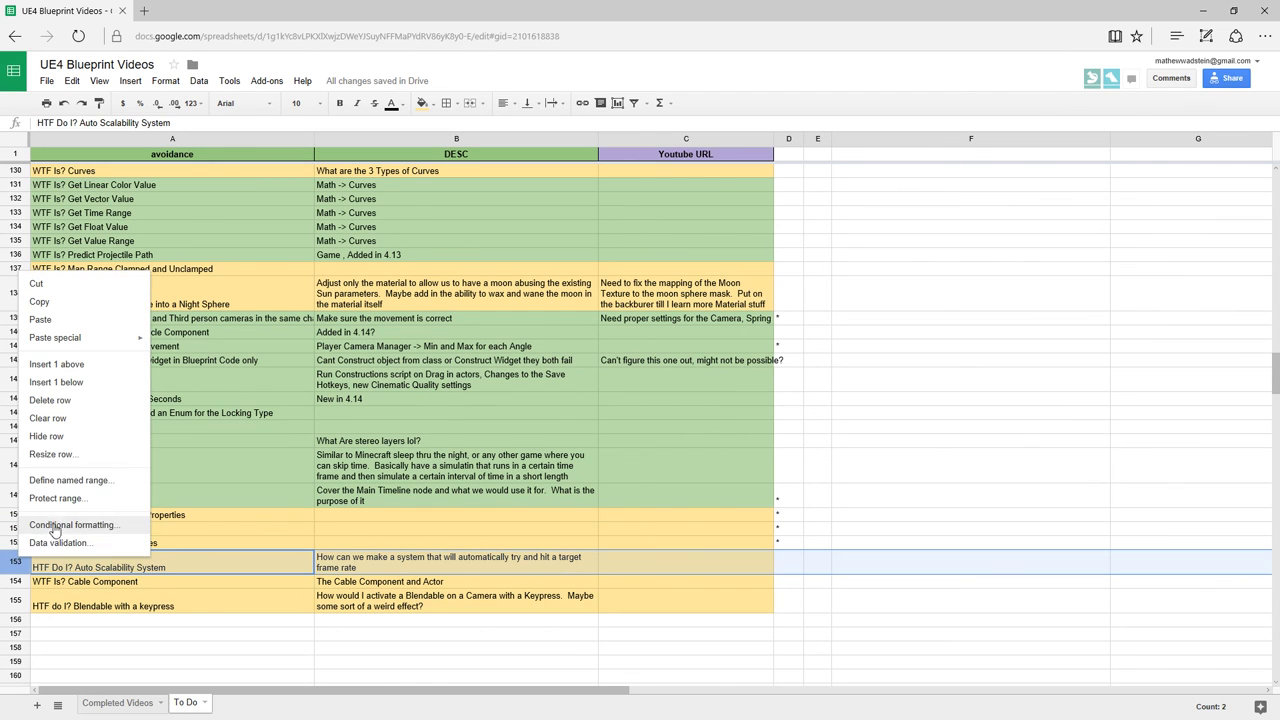
left_click(56, 364)
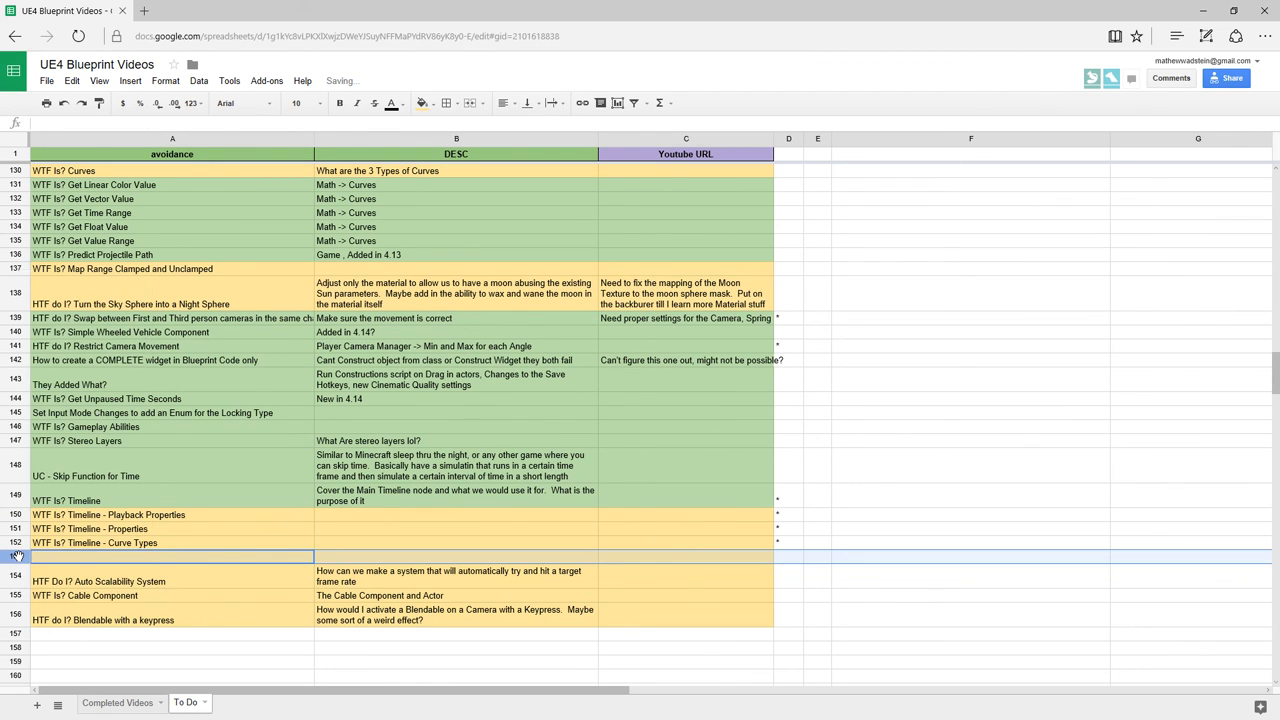
right_click(16, 556)
left_click(58, 366)
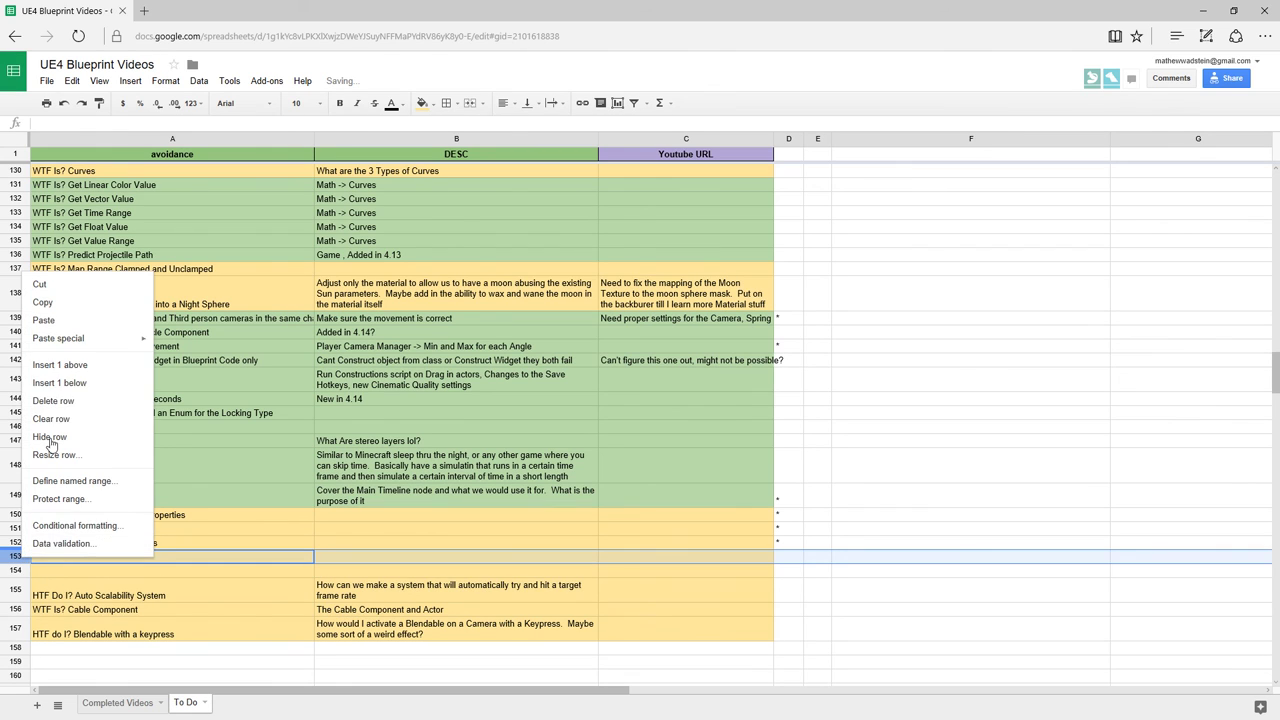
right_click(20, 558)
left_click(58, 366)
- Enter "WTF Is? Timeline - Playback Nodes" in cell A153
left_click(76, 556)
type("WTF ")
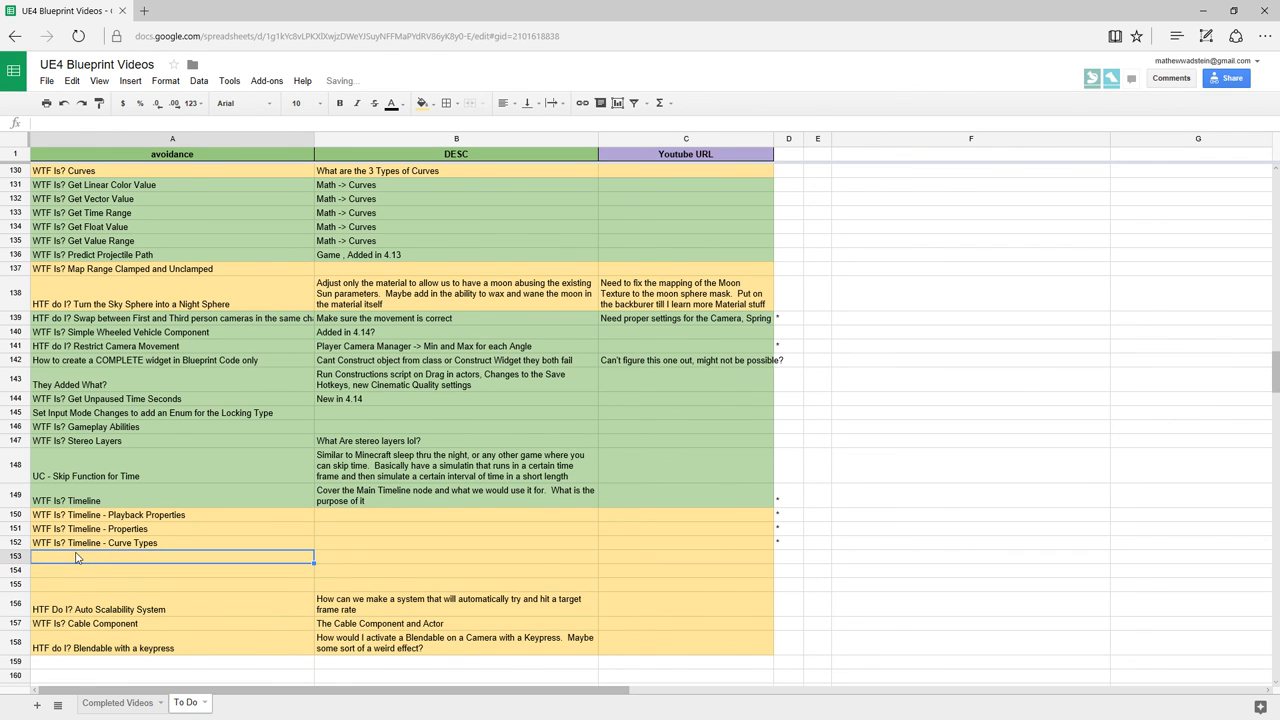
type("Is? T")
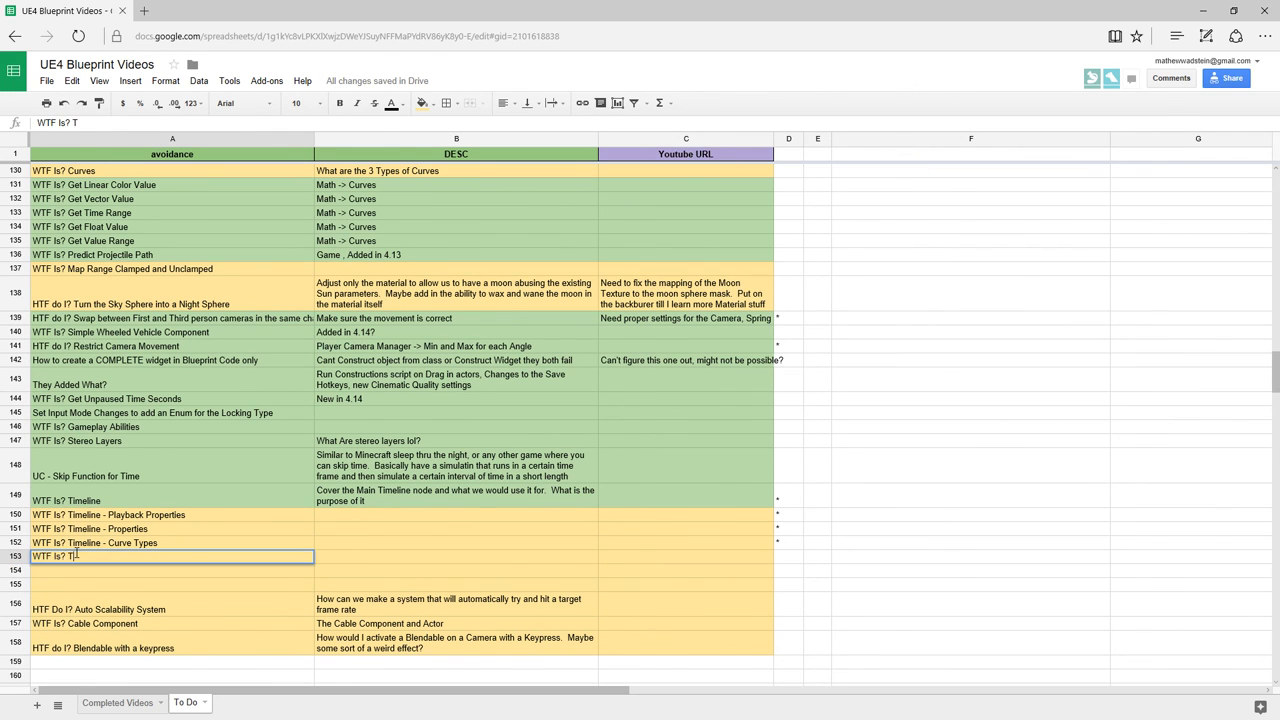
type("iom")
type("line - Play")
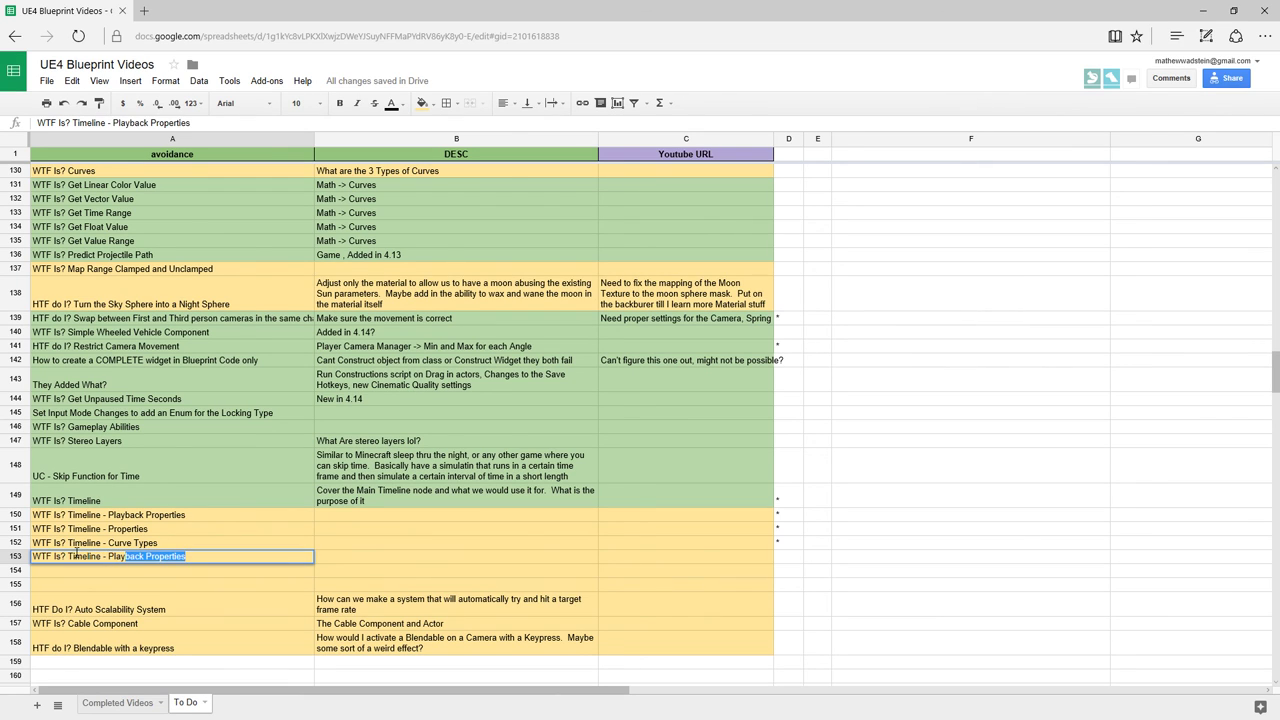
type("back Nodes")
key("Return")
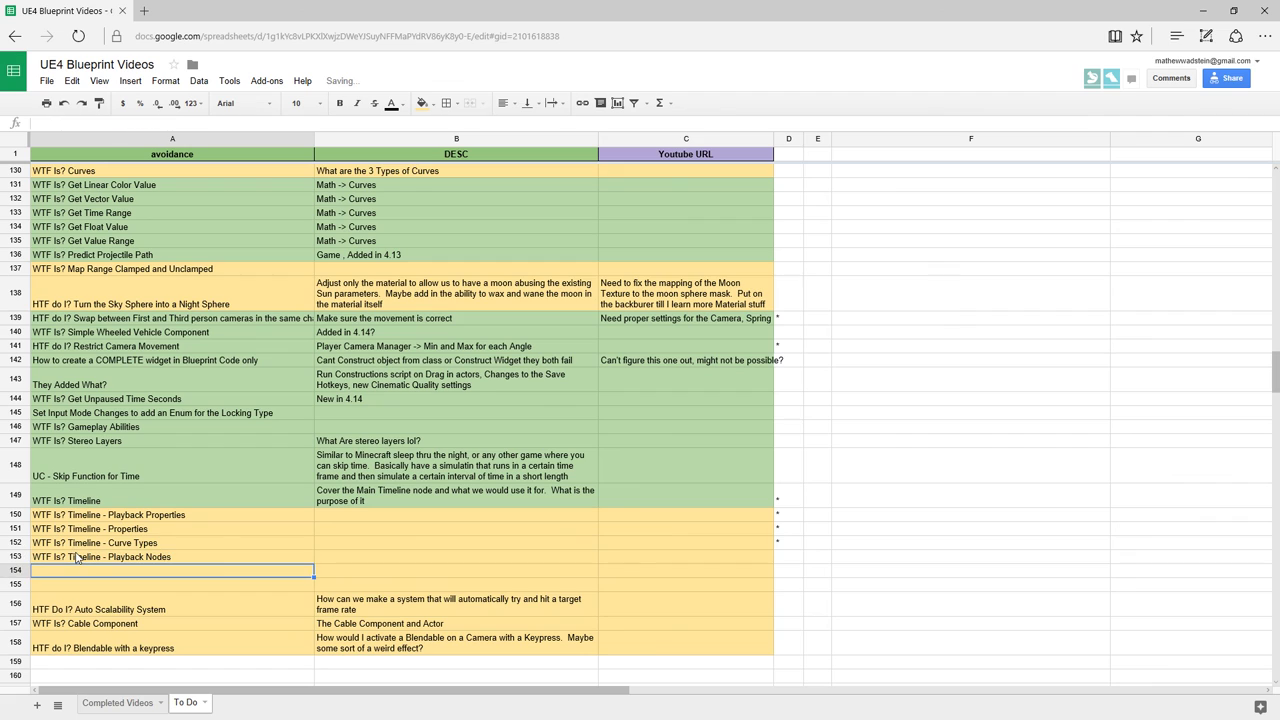
- Enter "WTF Is? Timeline - Timeline Property Nodes" in cell A154
type("WTF Is? Timel")
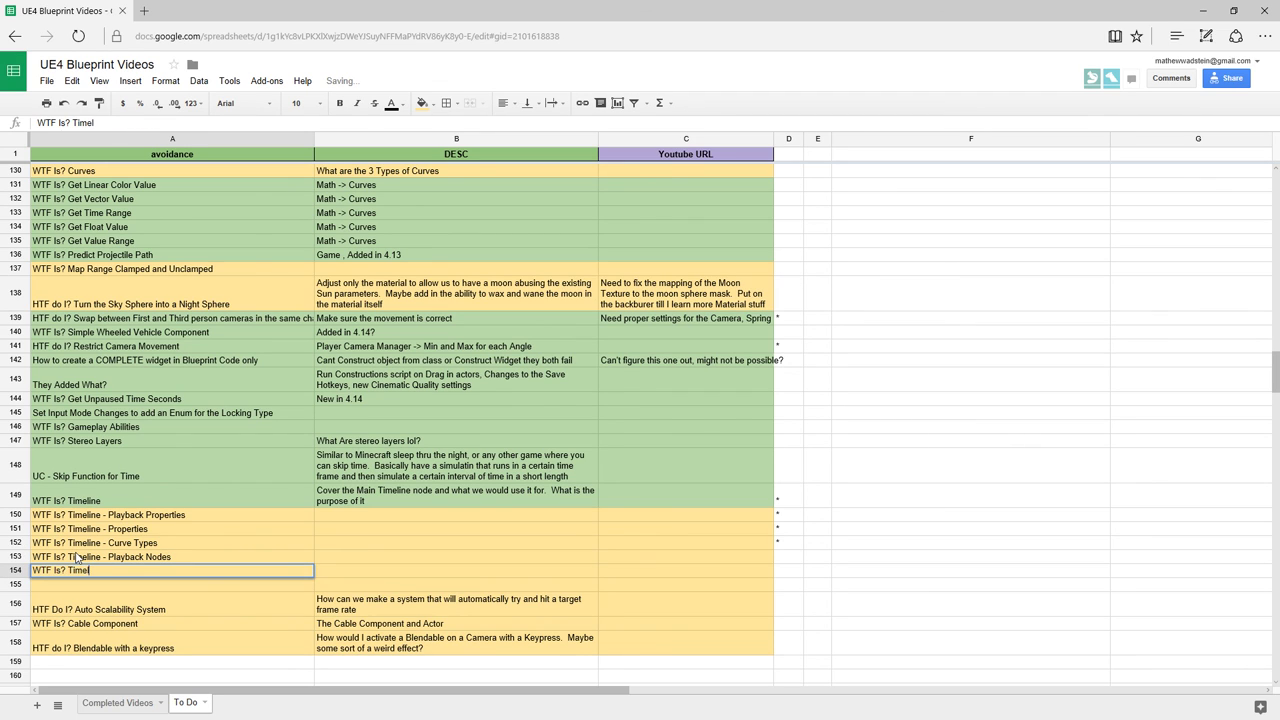
type("ine - Timeline Propert")
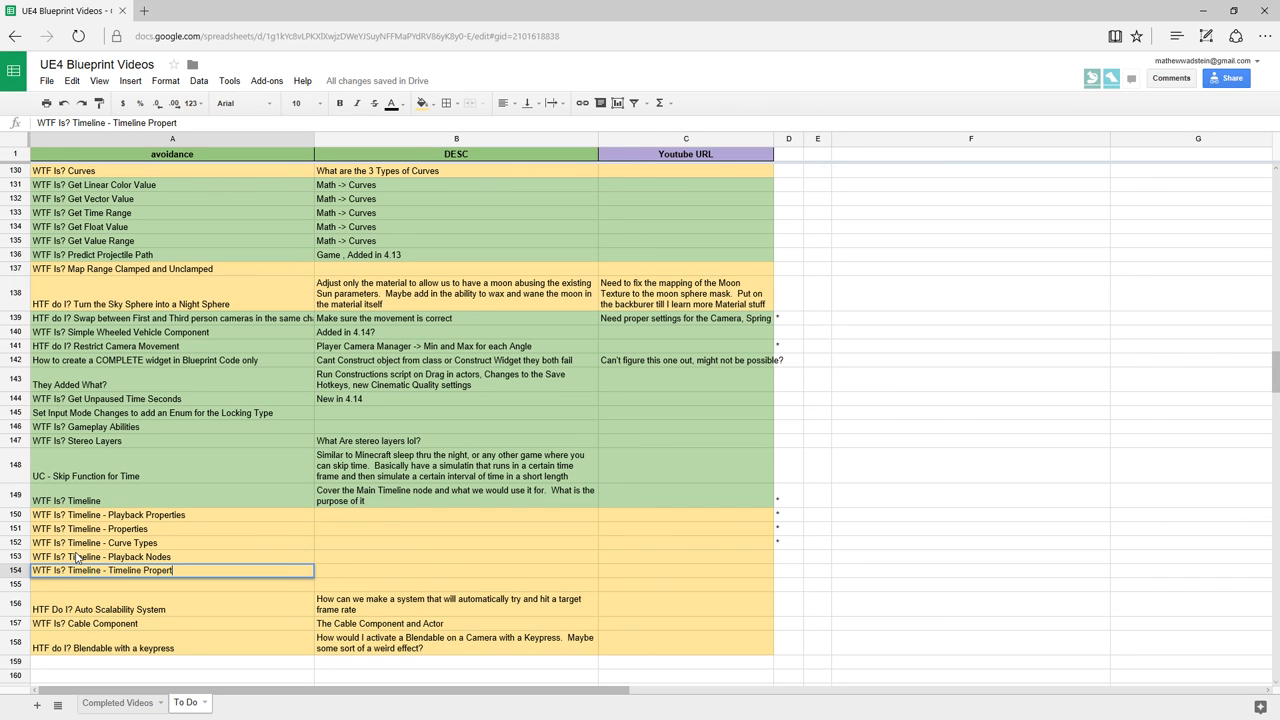
type("y Nodes")
key("Return")
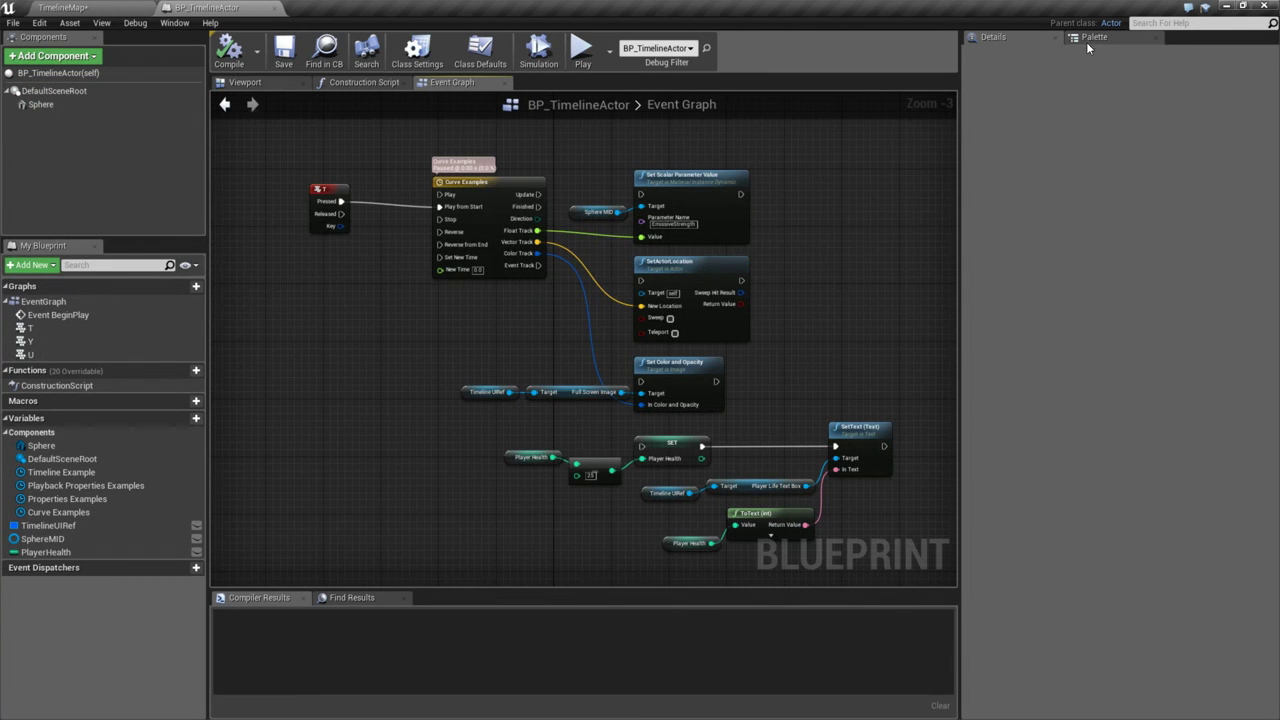
- Switch back to the Unreal blueprint editor and examine the node library's Timeline functions under Components
left_click(1090, 38)
double_click(967, 332)
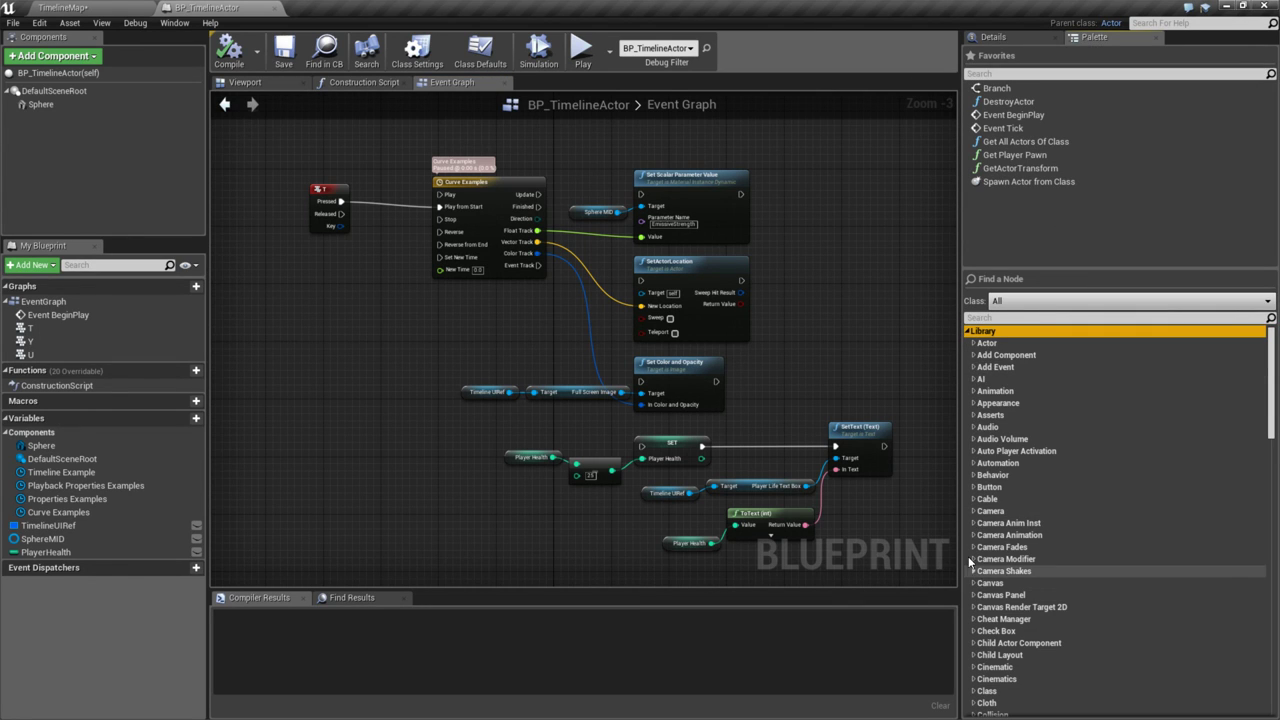
scroll(999, 600, "down", 3)
left_click(973, 590)
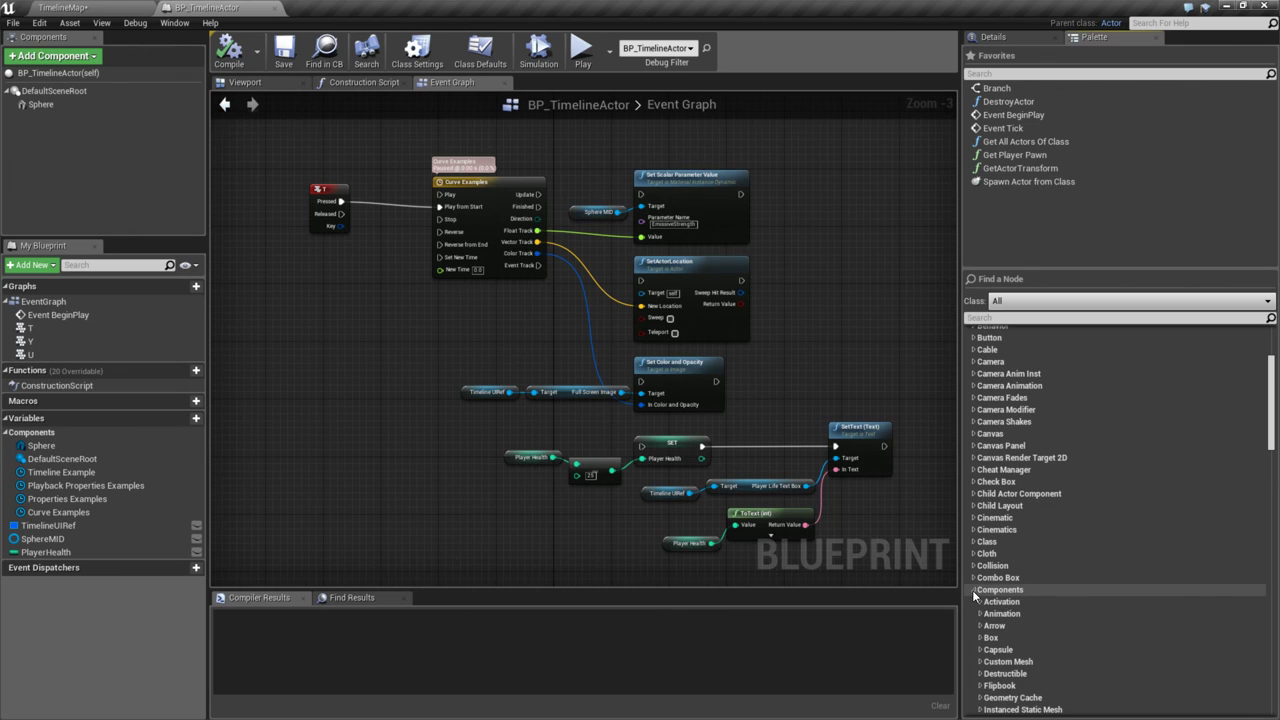
scroll(1000, 610, "down", 4)
scroll(1000, 615, "down", 2)
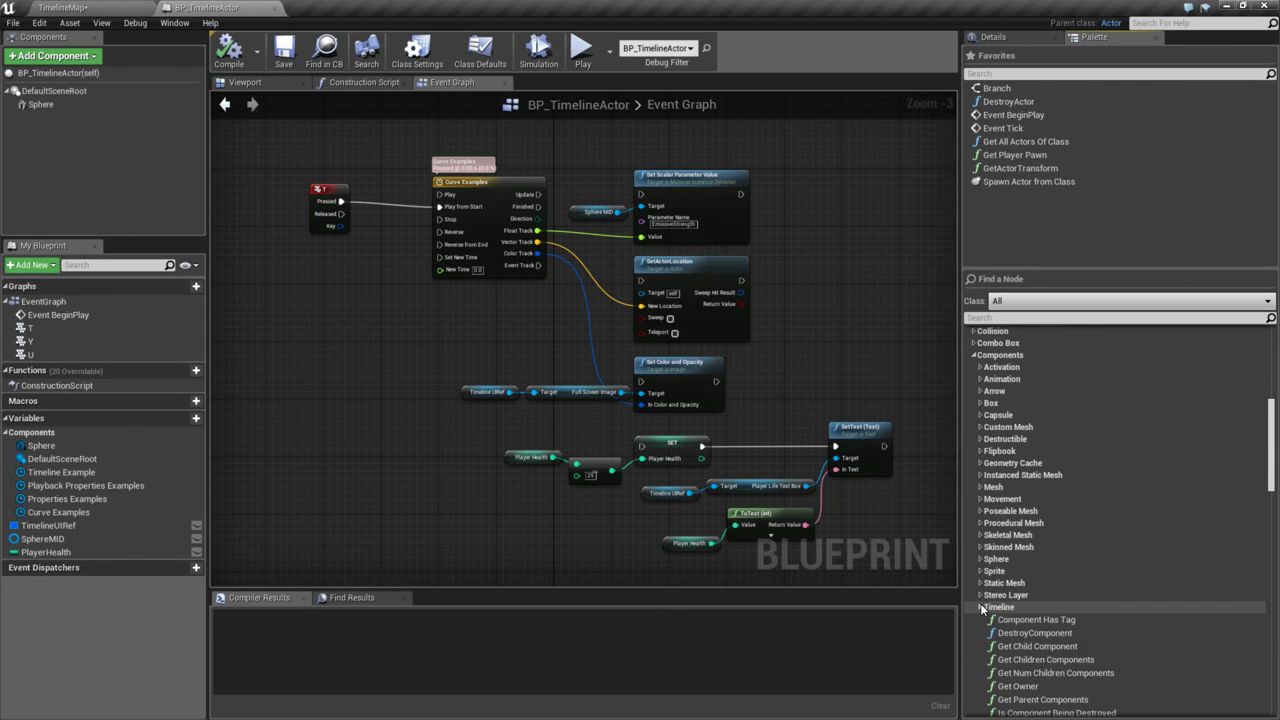
left_click(982, 605)
scroll(990, 580, "down", 4)
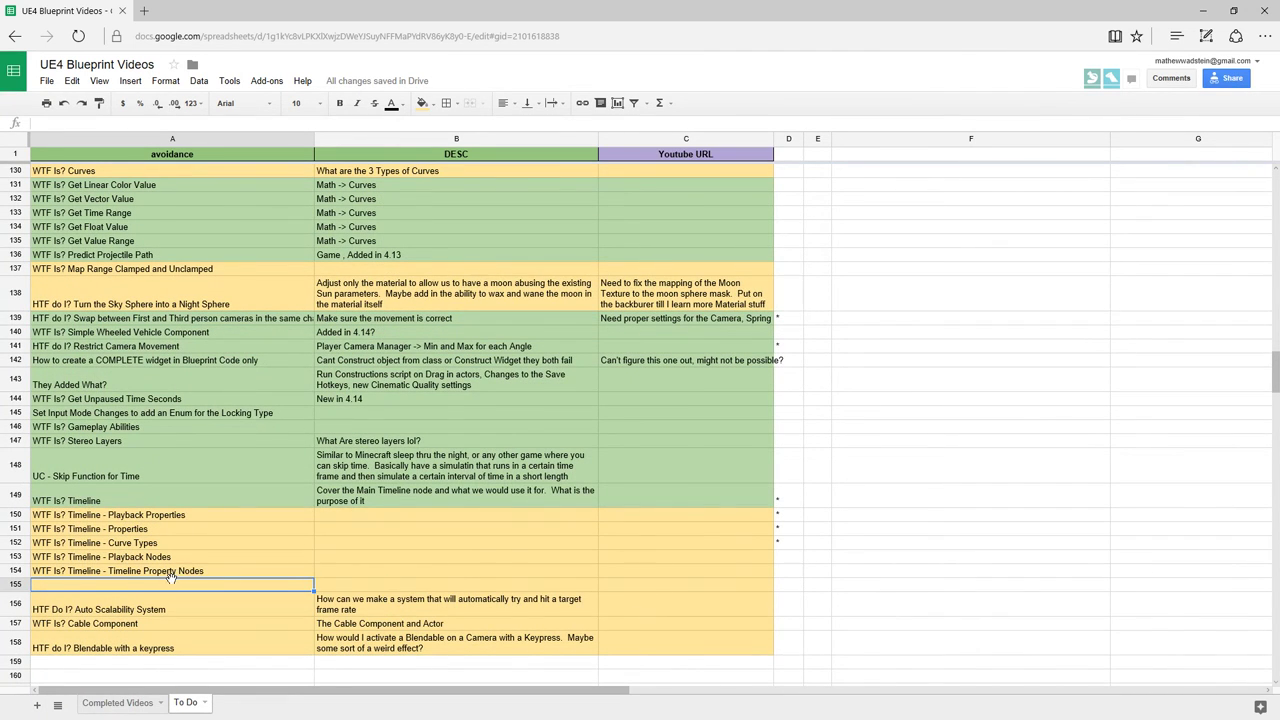
- Return to the Google Sheets list and enter "Play, Play from Start, Reverse, Reverse from End, Stop" as the Playback Nodes description in B153
left_click(346, 560)
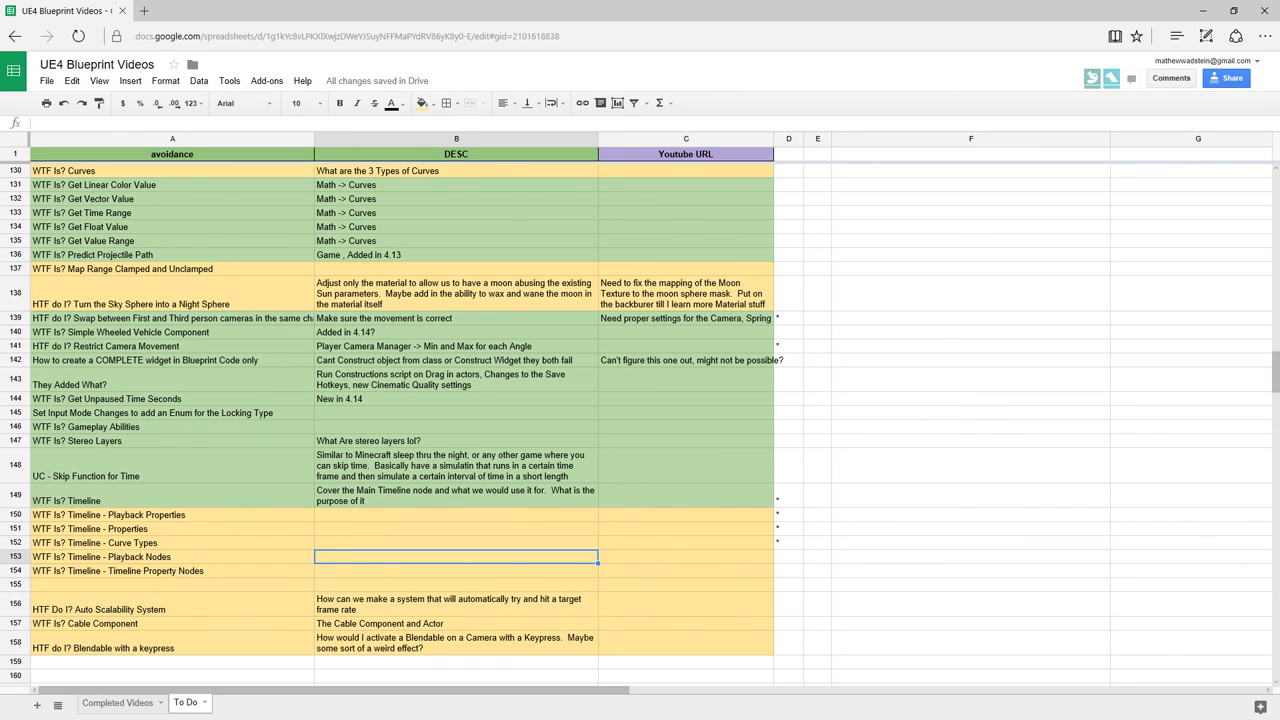
left_click(312, 548)
left_click(336, 558)
type("Pl")
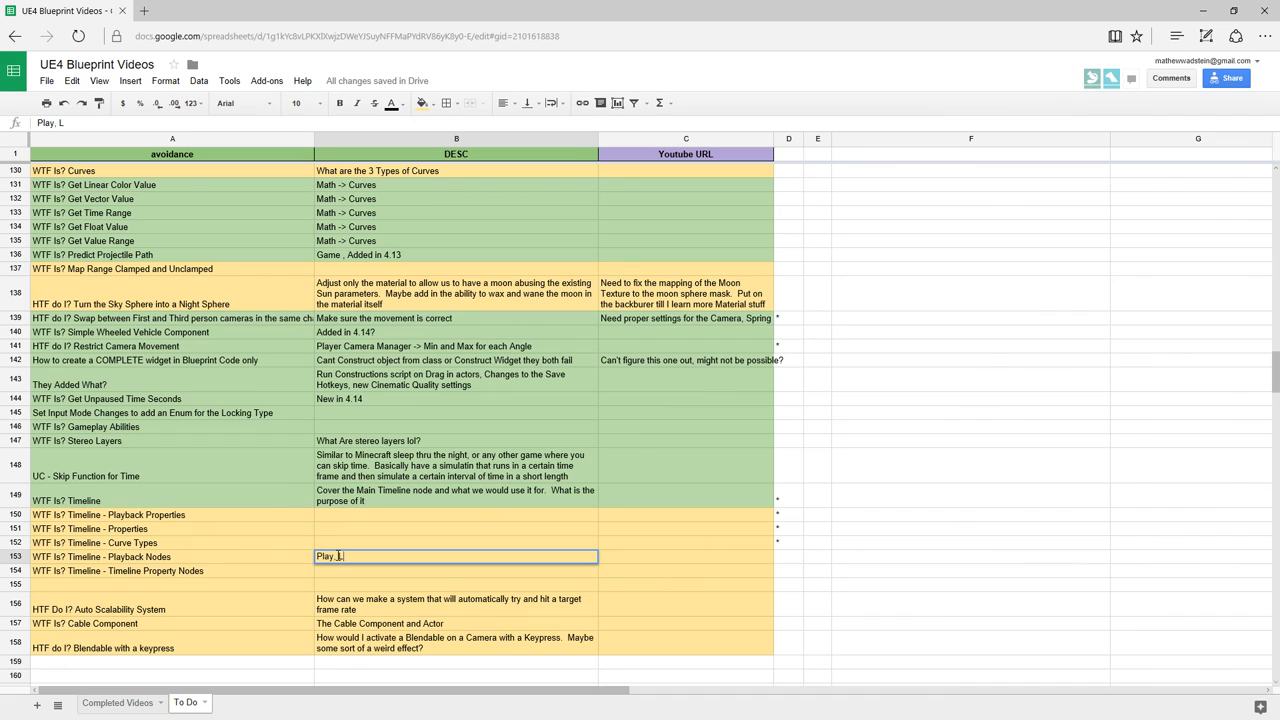
type("ay, Play from Start, Reverse,")
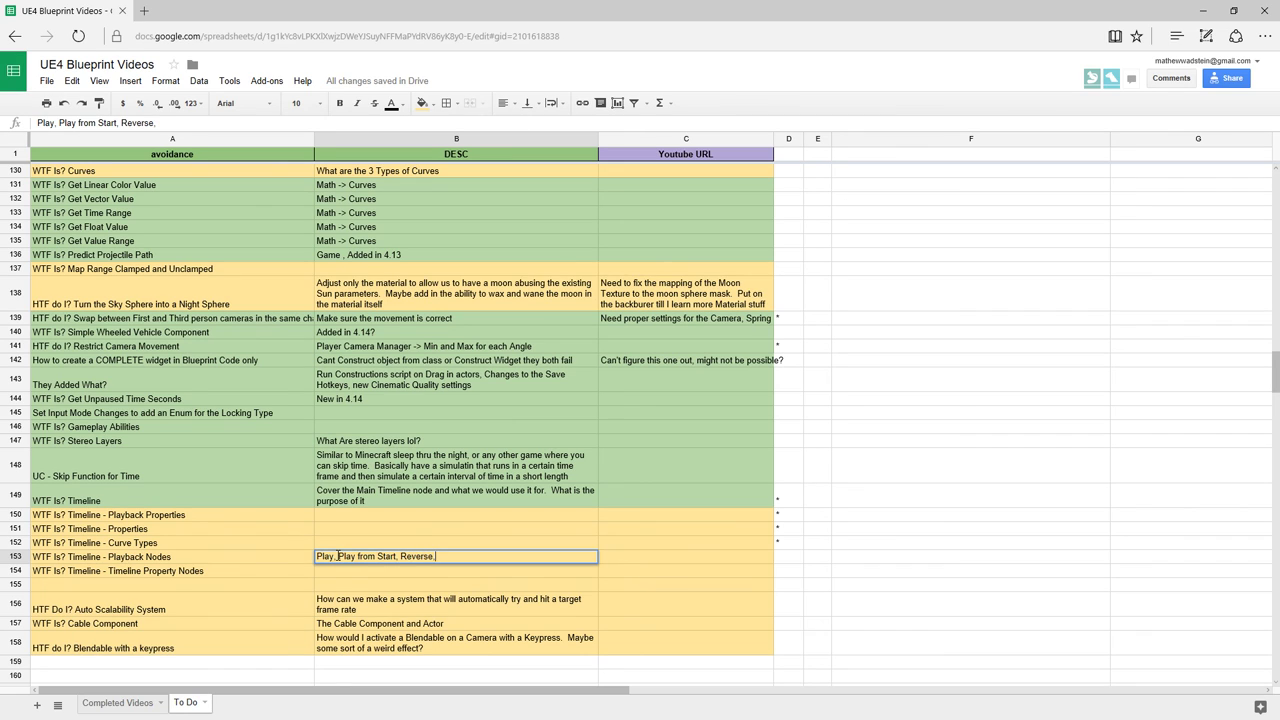
type("from End, Stop")
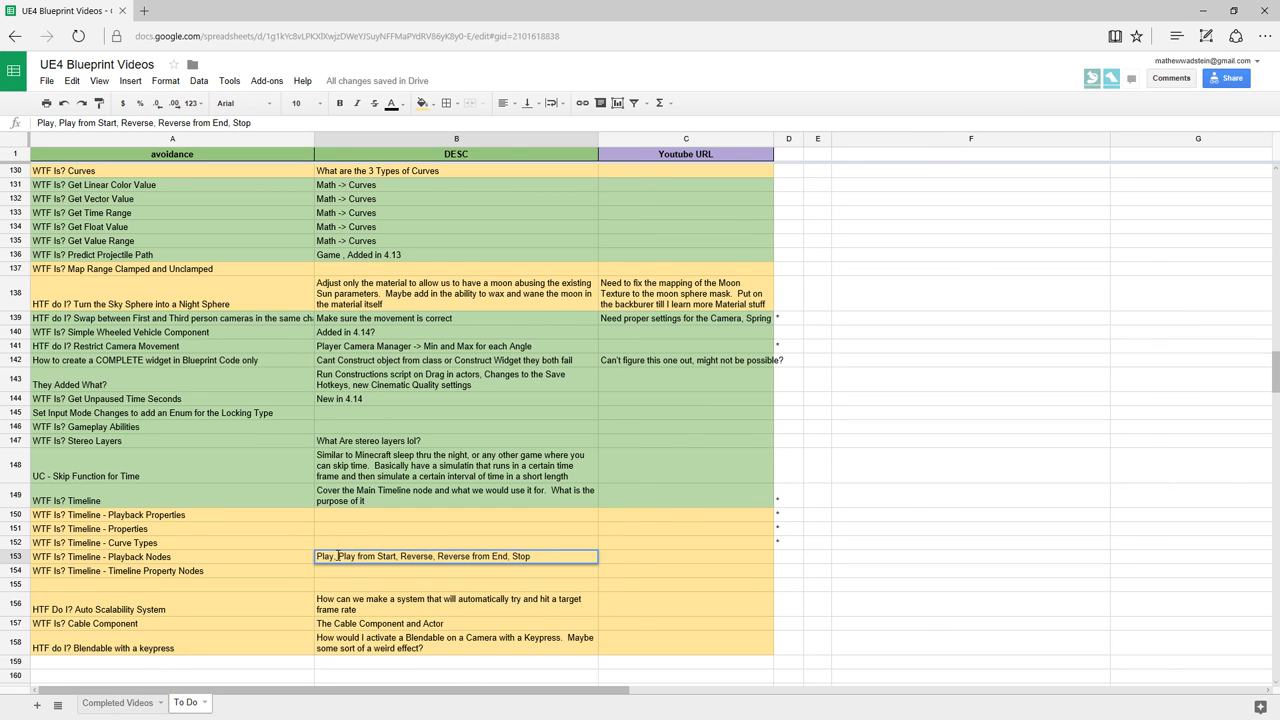
key("Return")
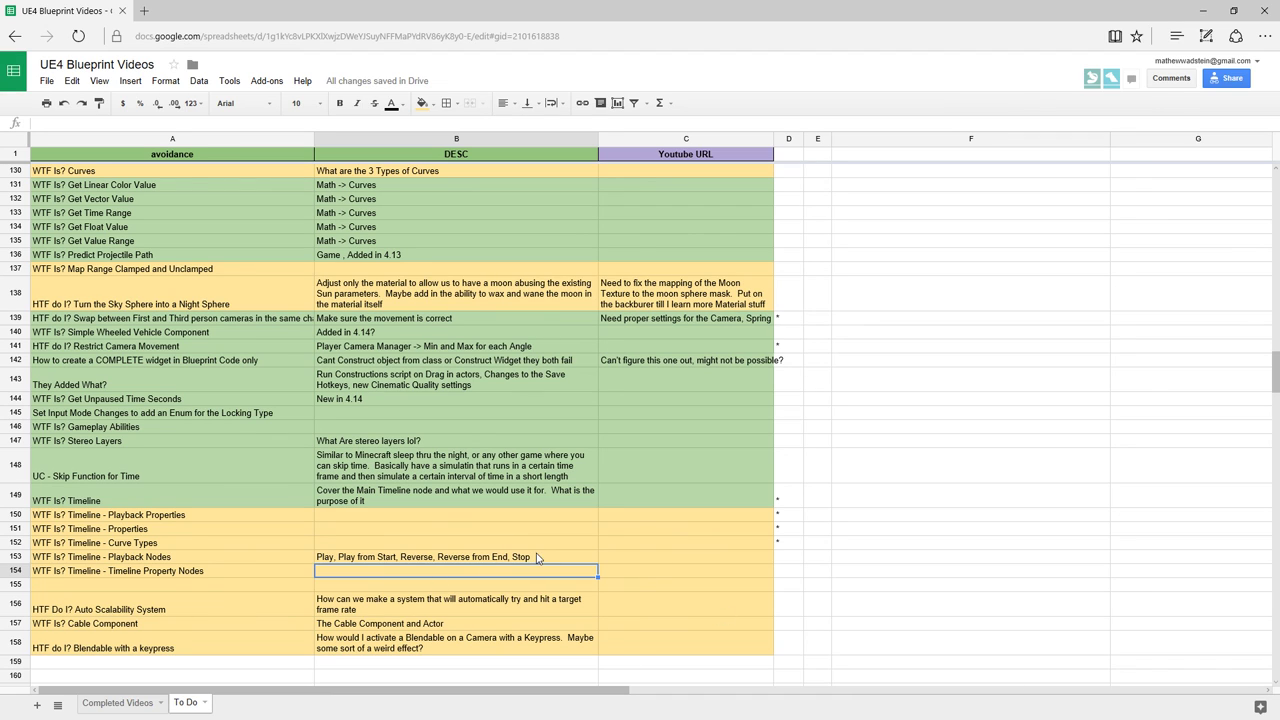
- Append ", Playback Position," to the description of the Timeline - Playback Nodes row
left_click(540, 558)
double_click(546, 556)
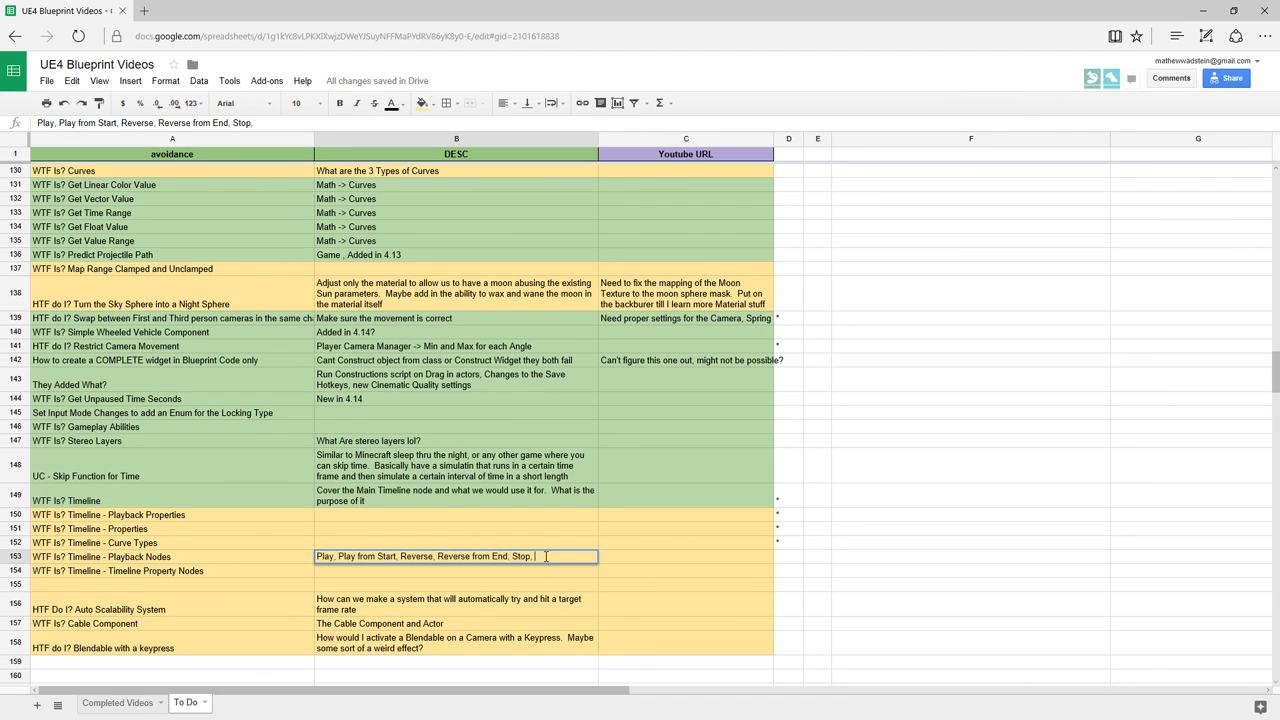
type(", Playback Position,")
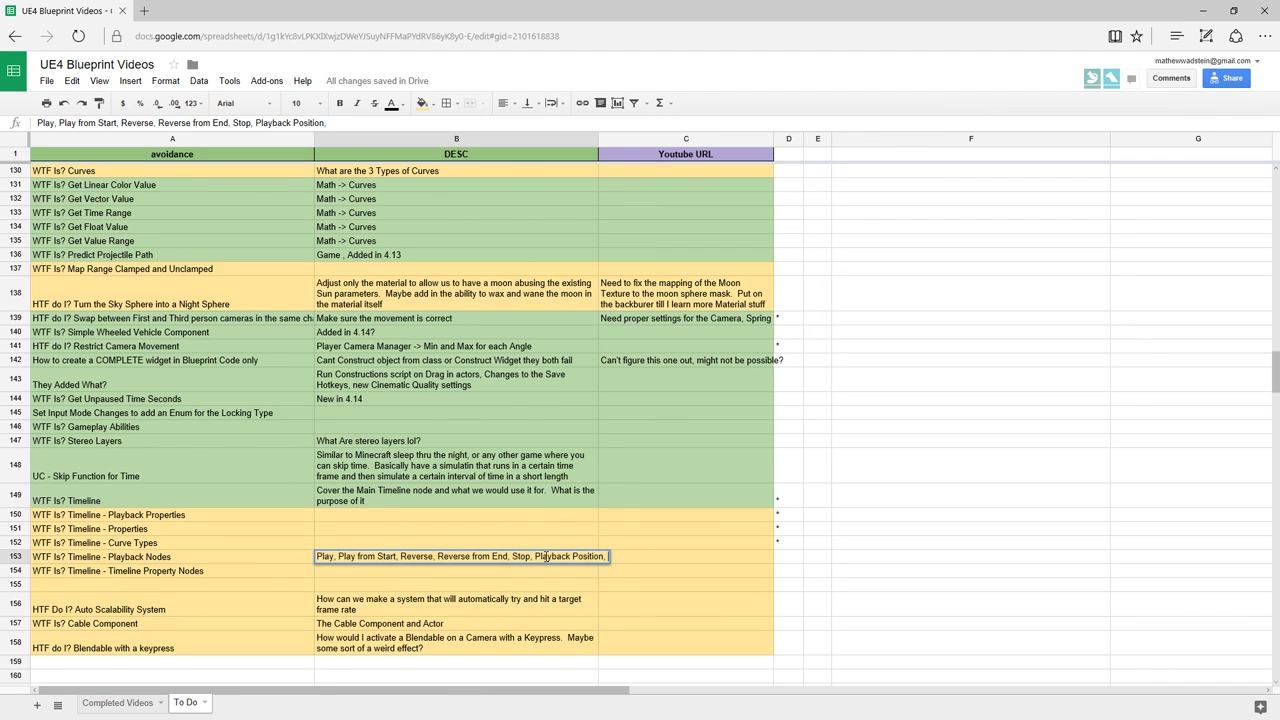
left_click(344, 574)
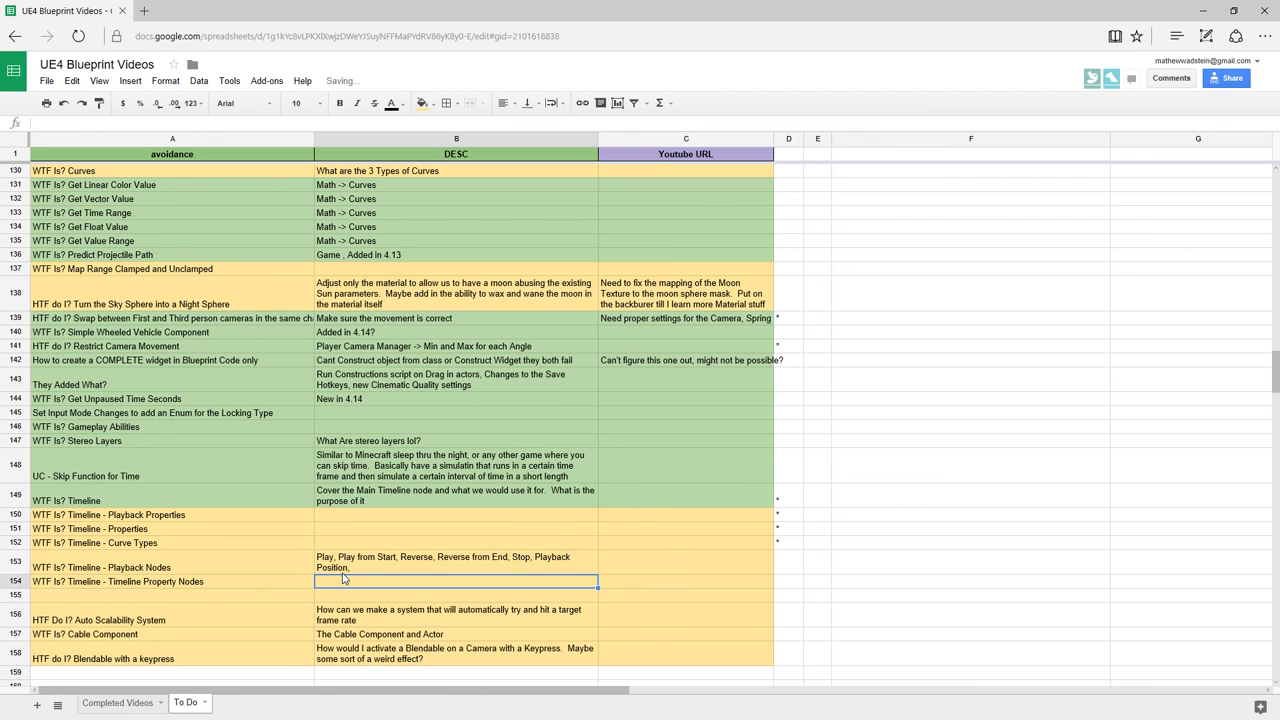
- Enter "Ignore Time Dilation, Looping, Playing" as the description of the Timeline Property Nodes row
double_click(338, 583)
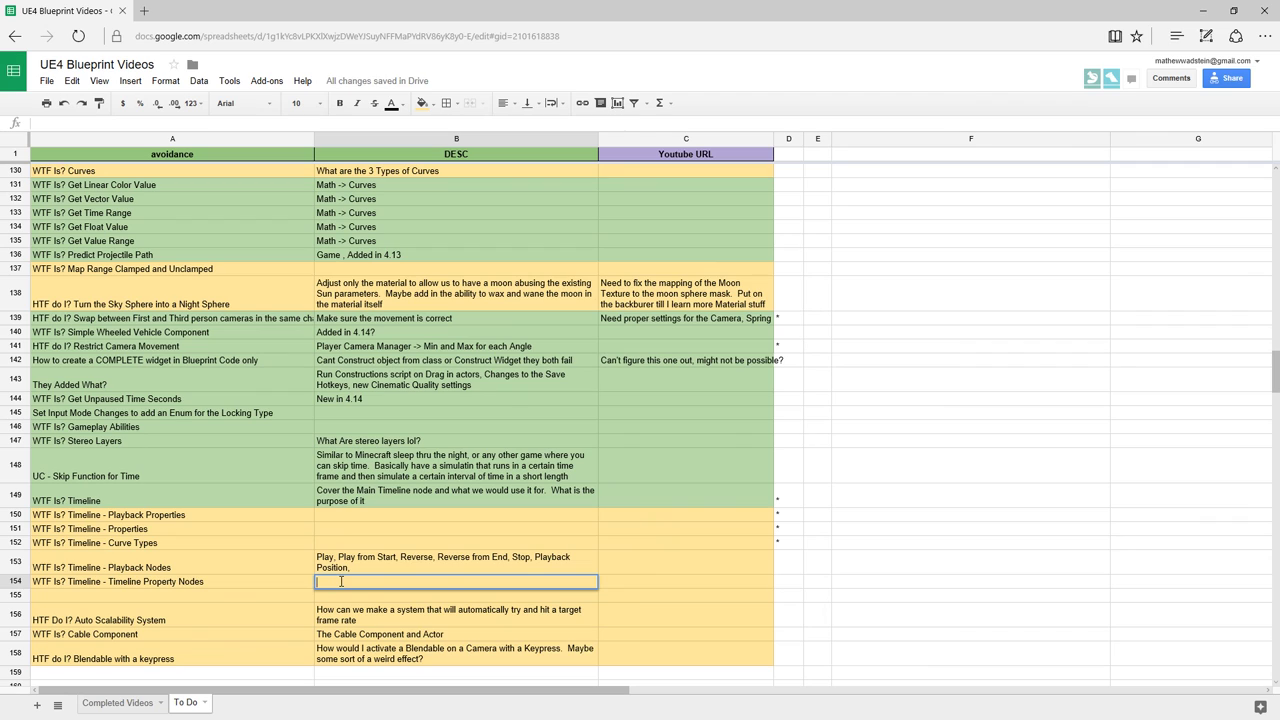
type("Ignore Time Dilation,")
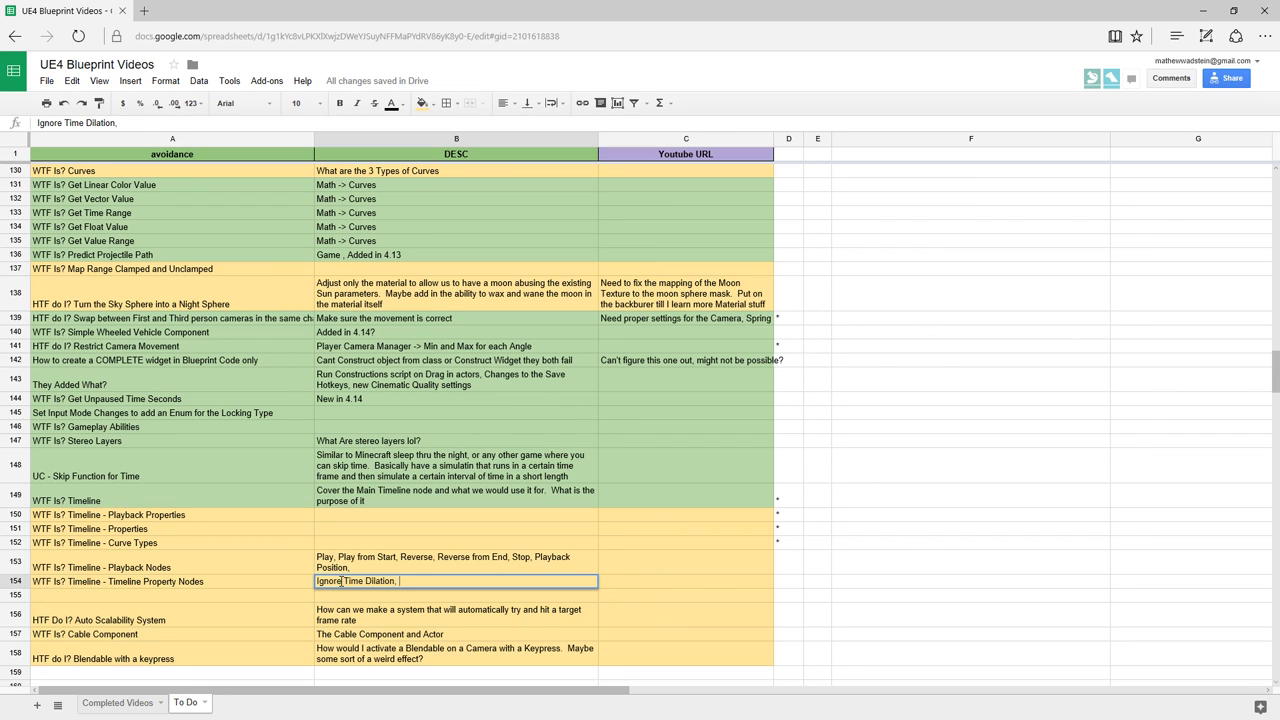
type(" Looping, Playing, Rever")
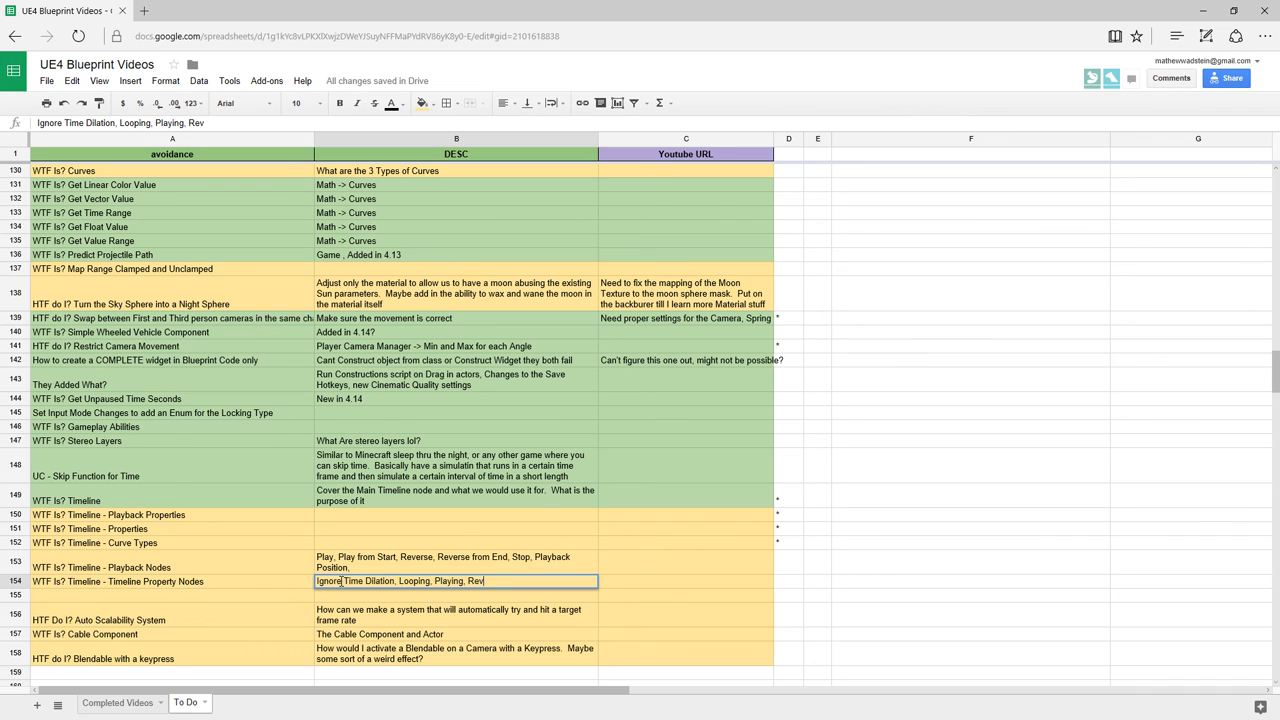
key("BackSpace")
key("BackSpace")
key("BackSpace")
key("BackSpace")
key("BackSpace")
key("BackSpace")
key("Return")
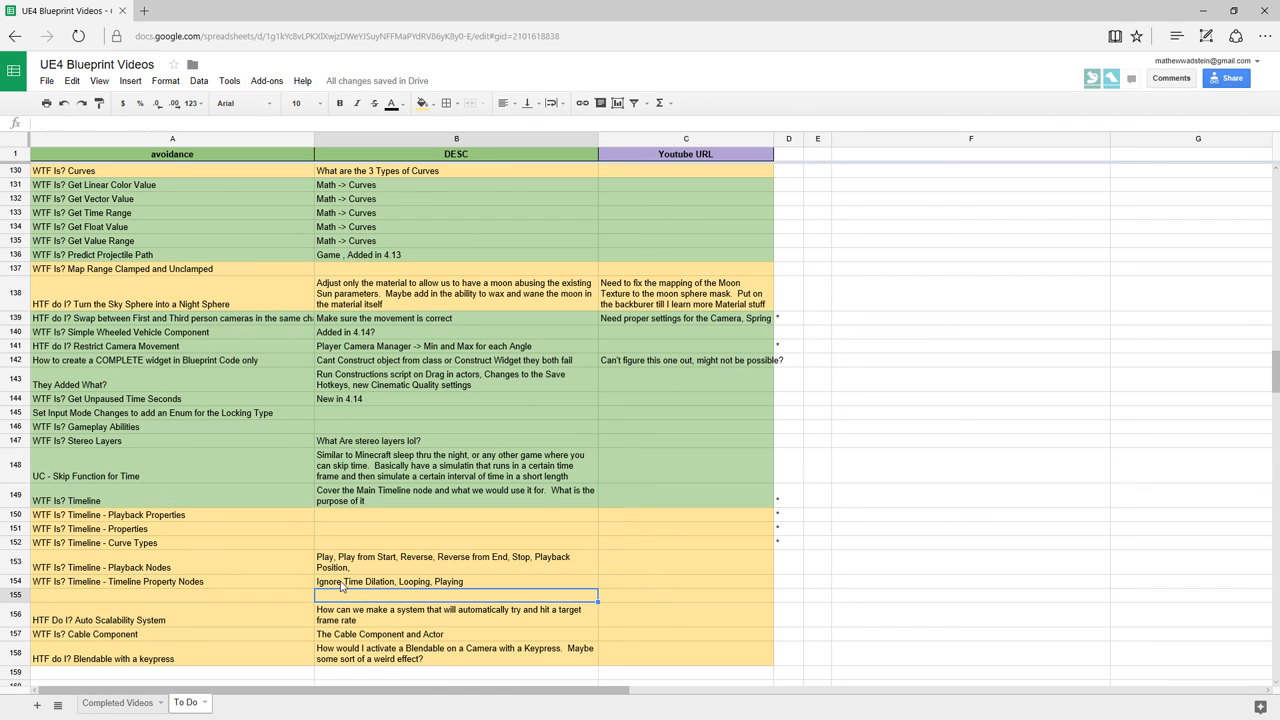
- Append ", Is Reversing," to the Timeline Property Nodes description
double_click(341, 582)
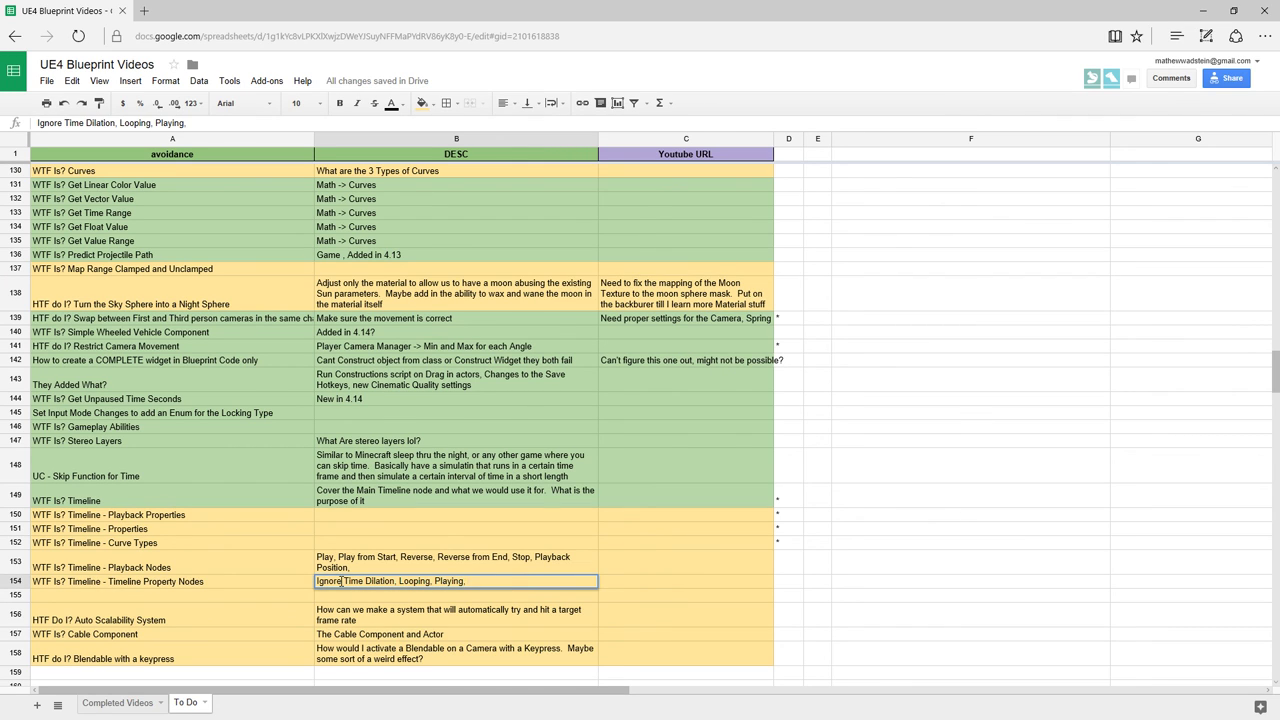
type(", Is Reversing,")
key("Return")
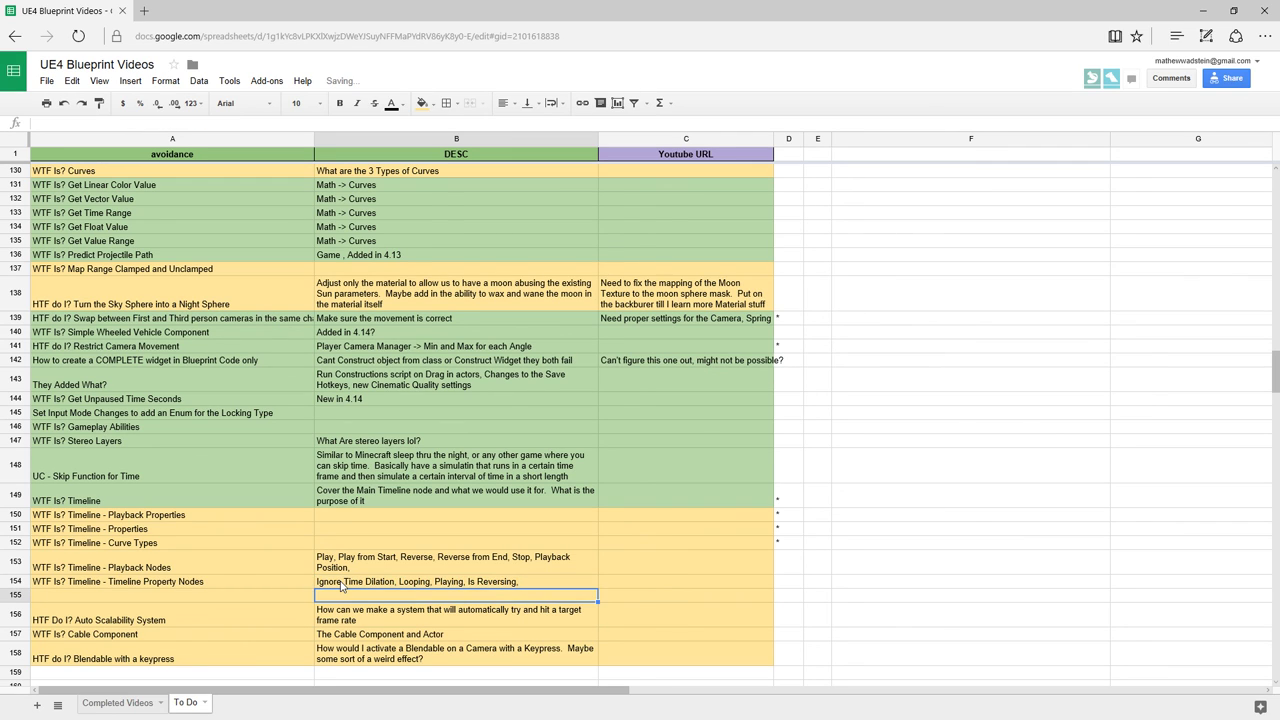
- Enter "New Time?" in the DESC cell of the empty row 155
type("New ")
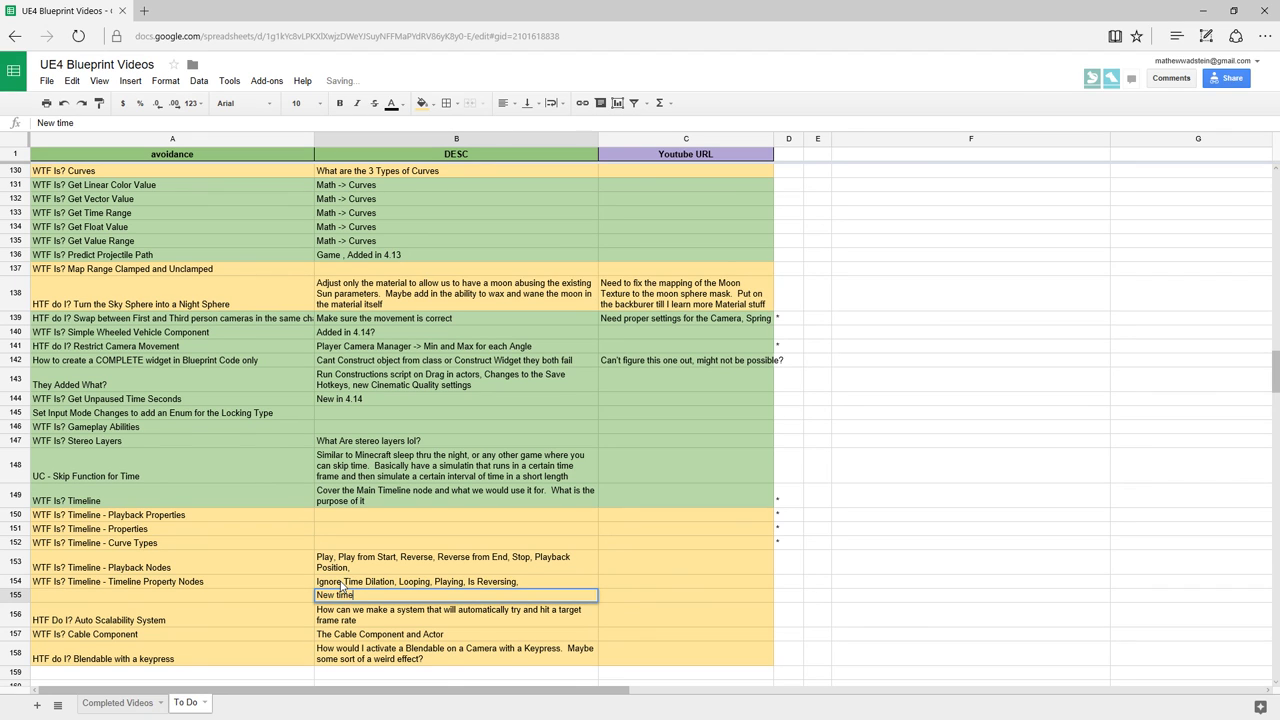
type("Time?")
key("Return")
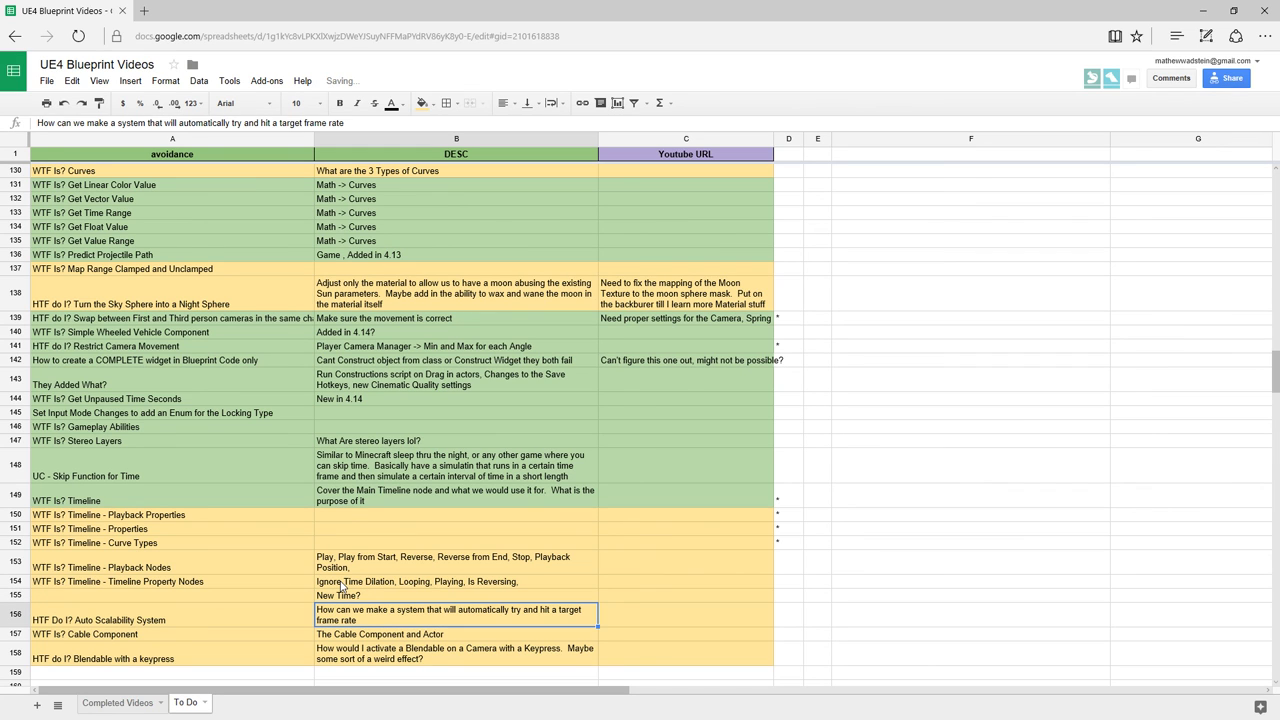
- Insert one row above the "HTF Do I? Auto Scalability System" row
left_click(14, 616)
right_click(14, 616)
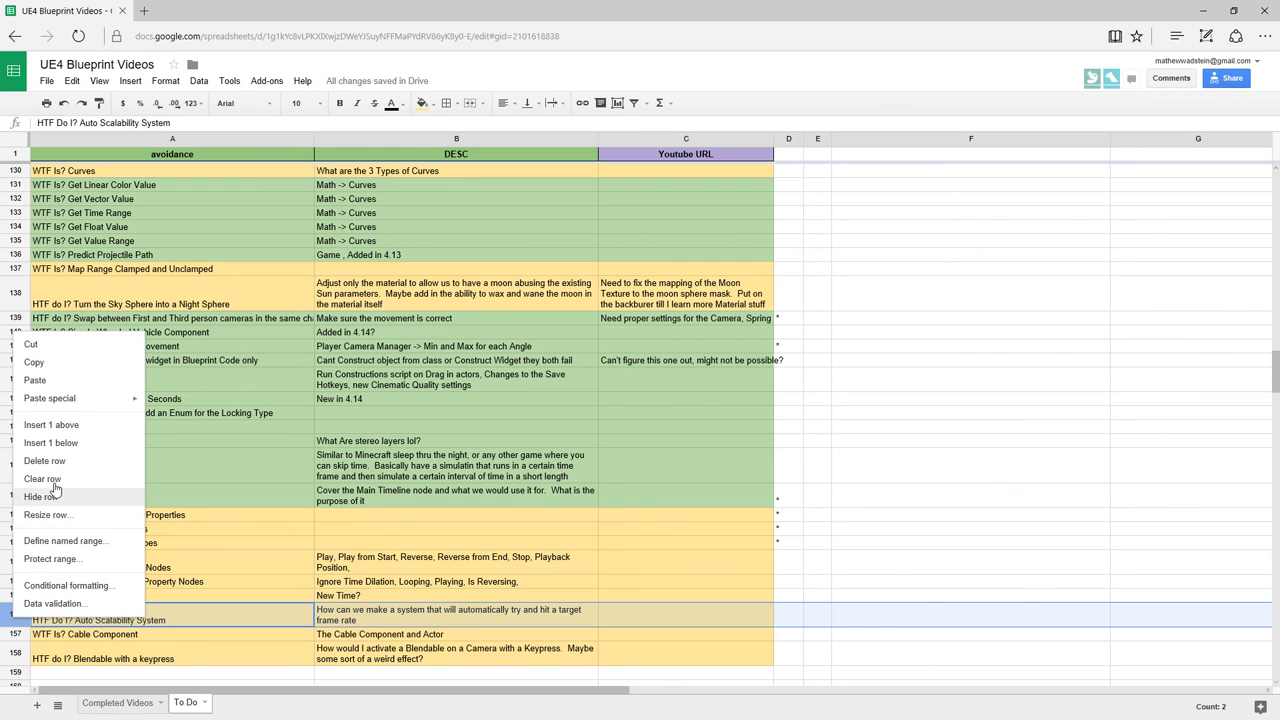
left_click(50, 424)
- Title the new row 156 "WTF Is? Timeline - Timeline Curve Setters"
left_click(103, 608)
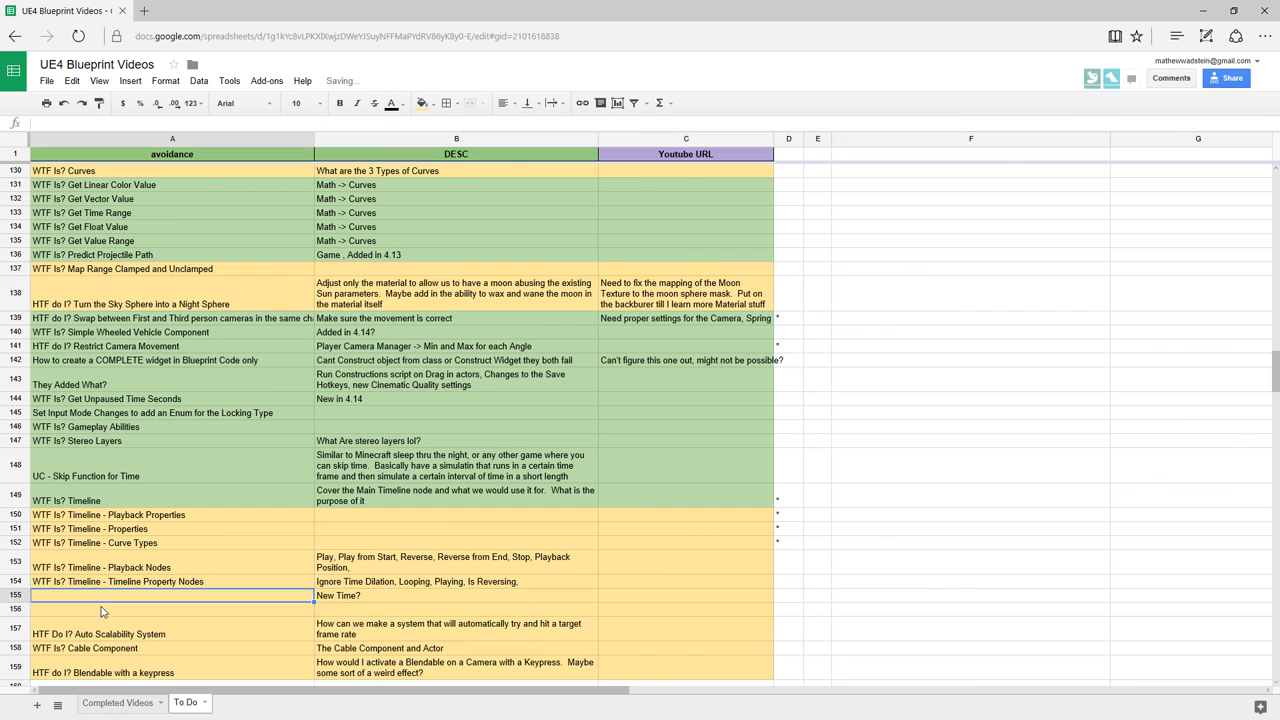
type("WTF Is")
type("? Timeli")
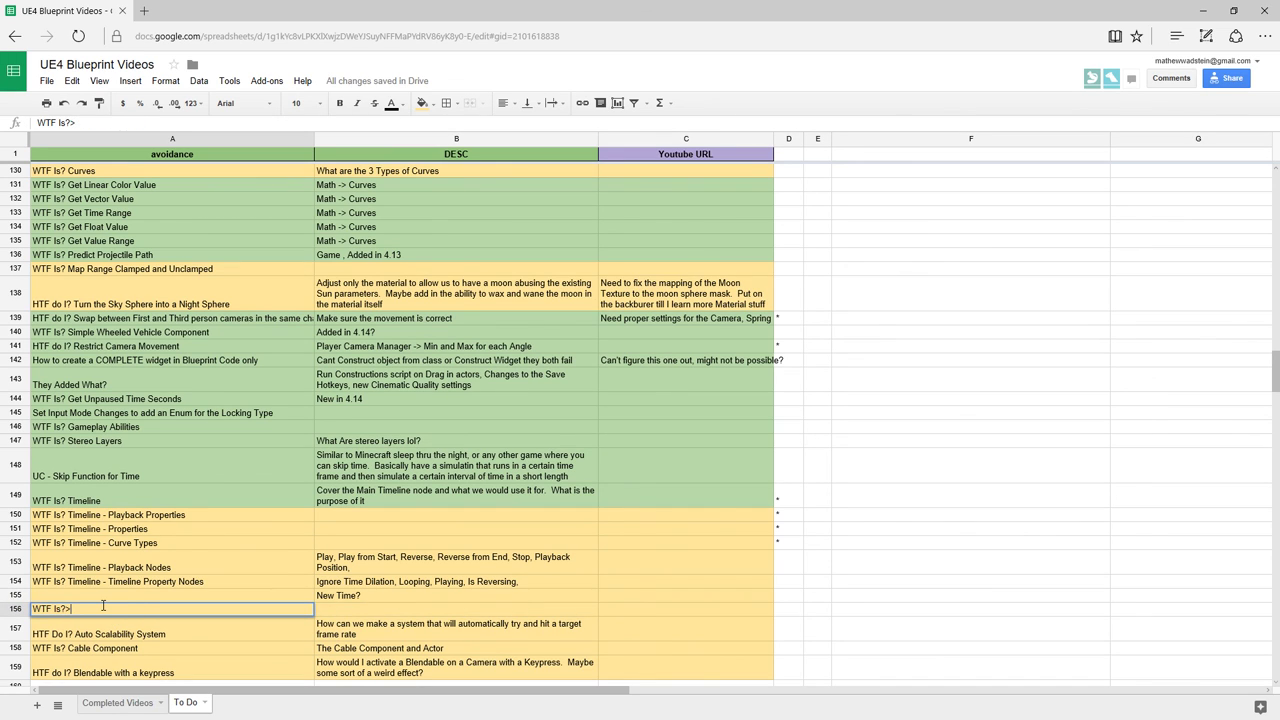
type("ne - Timeline Curve Setters")
key("Return")
- Enter "Set Float Curve, Set Linear Color Curve, Set Vector Curve" as the description of the Timeline Curve Setters row
key("Up")
key("Right")
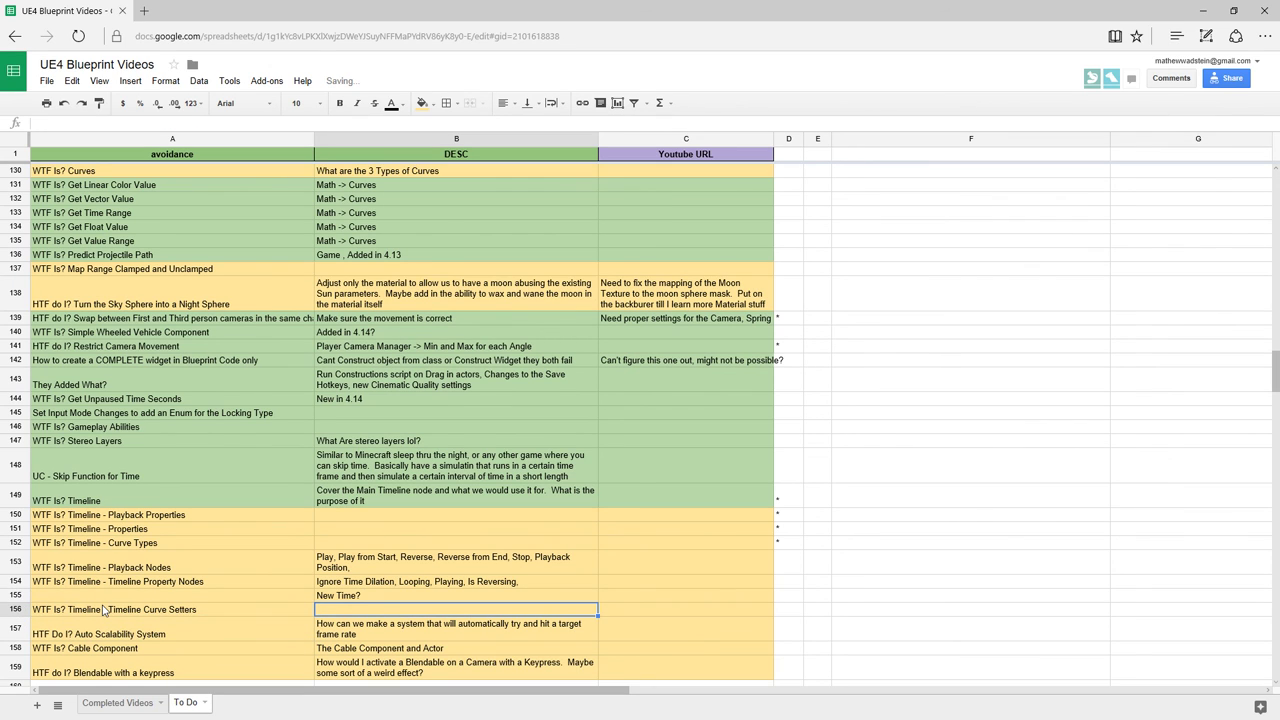
type("Set")
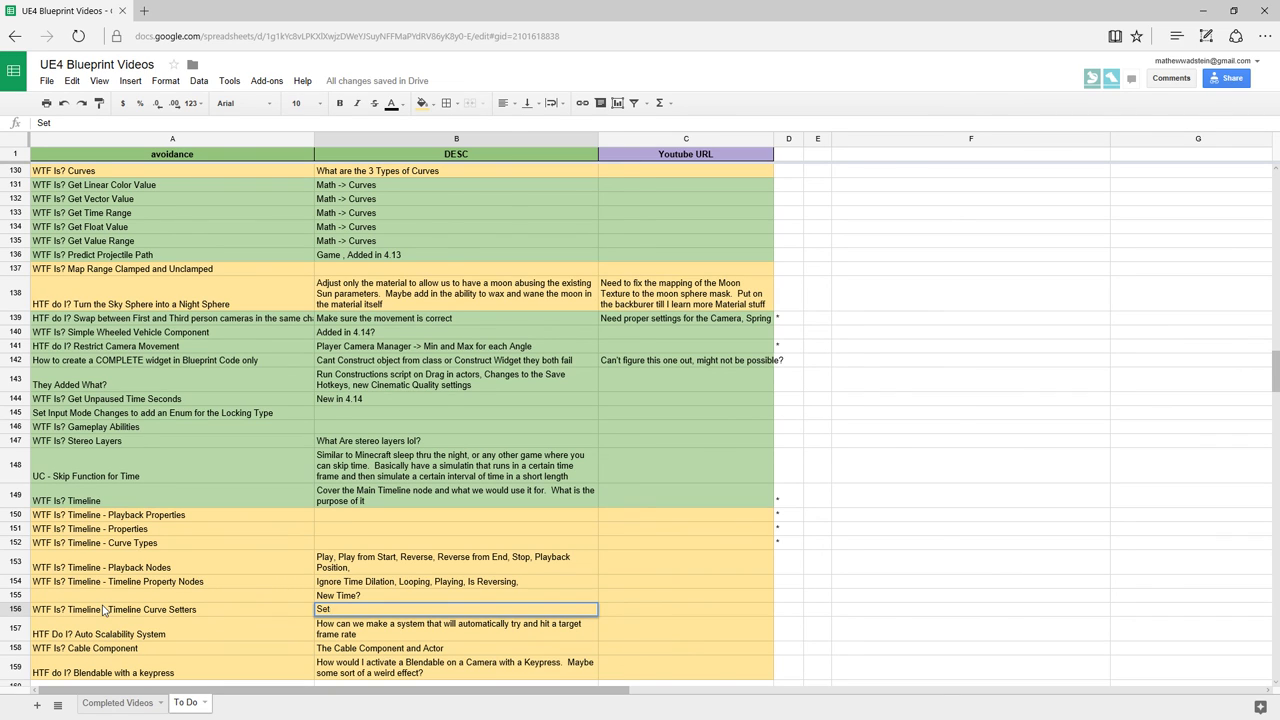
type(" Float Curve, Set Loine")
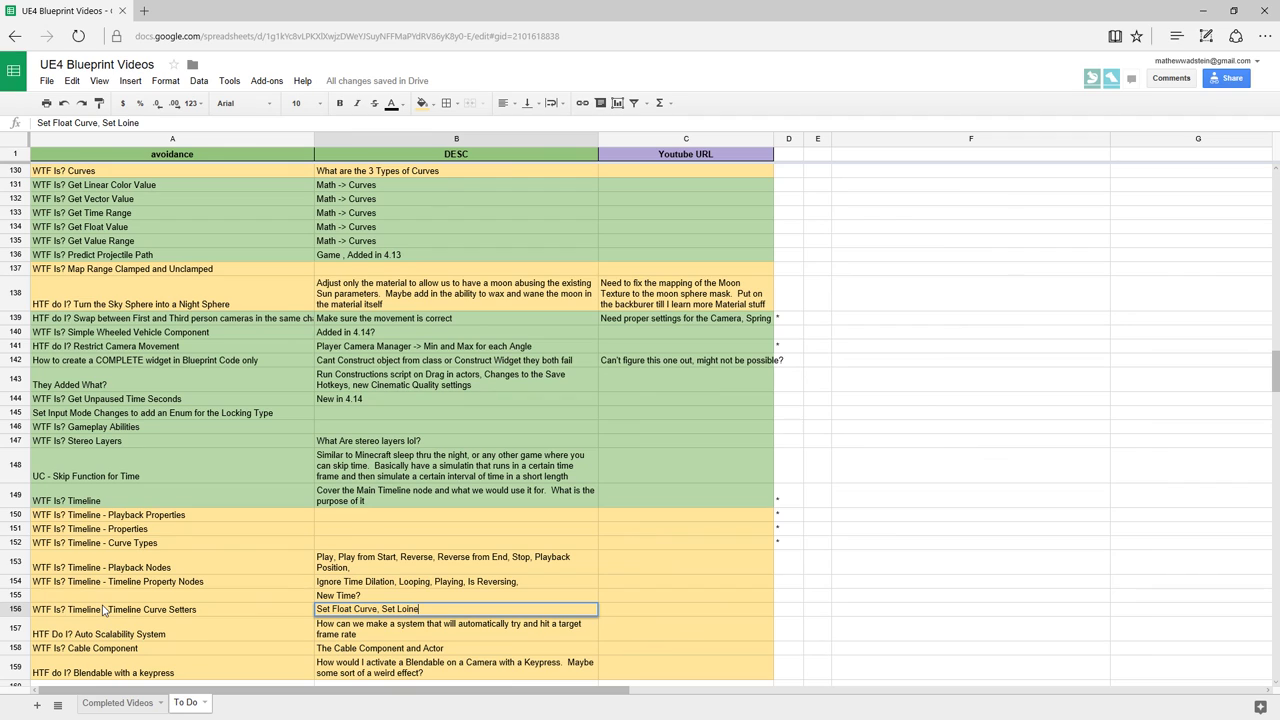
key("BackSpace")
key("BackSpace")
key("BackSpace")
key("BackSpace")
type("inear Color Curve, Set ")
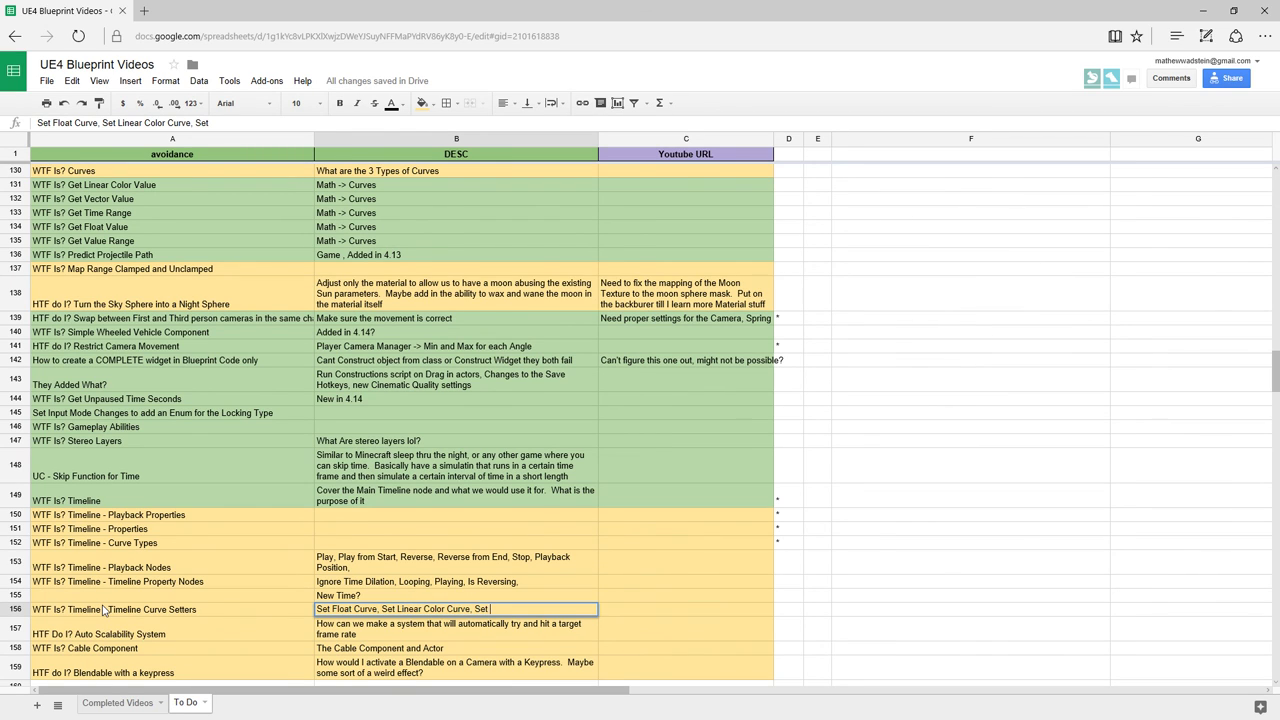
type("Vector Curve")
key("Return")
key("Up")
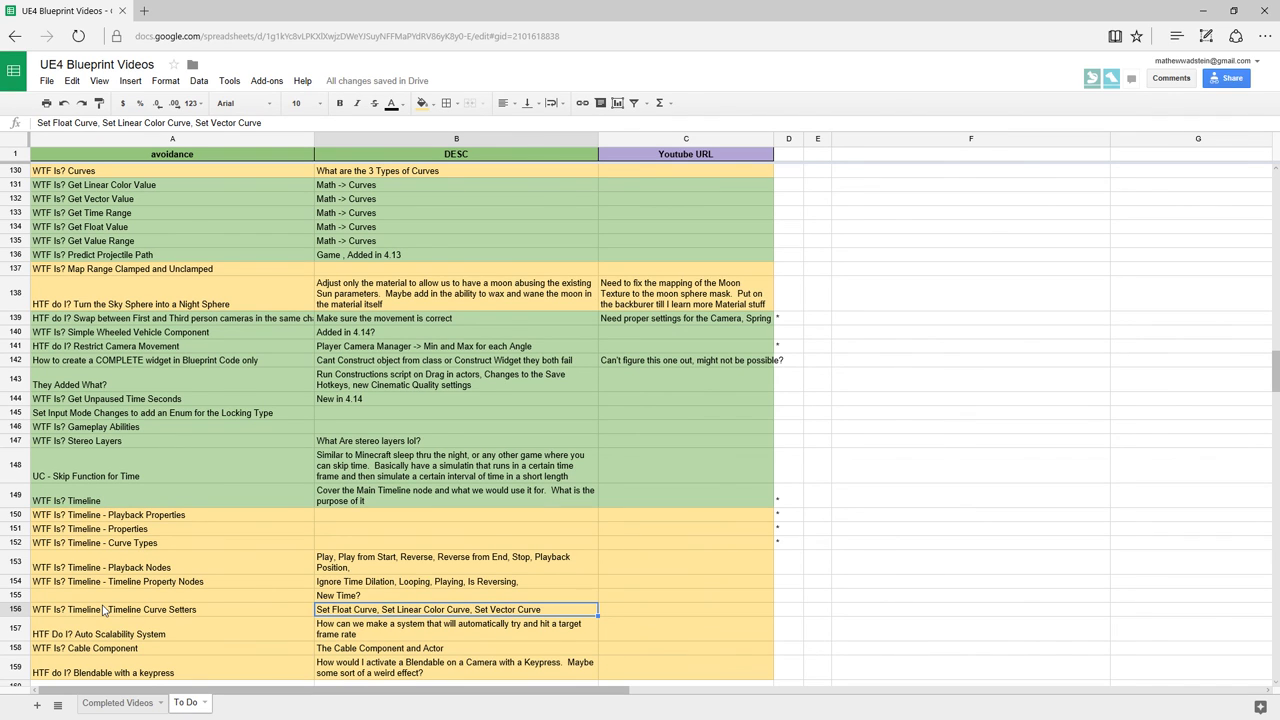
- Append "Play Rate?" to the "New Time?" note in cell B155
key("Up")
key("Up")
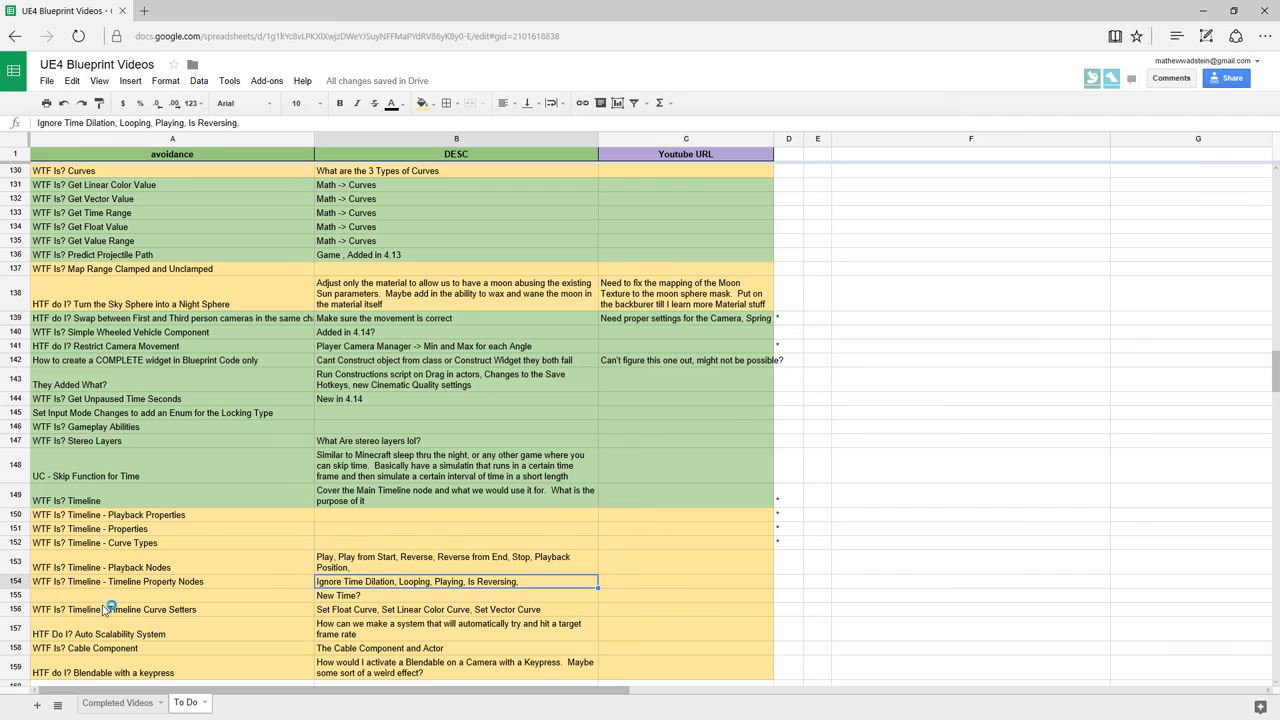
key("Up")
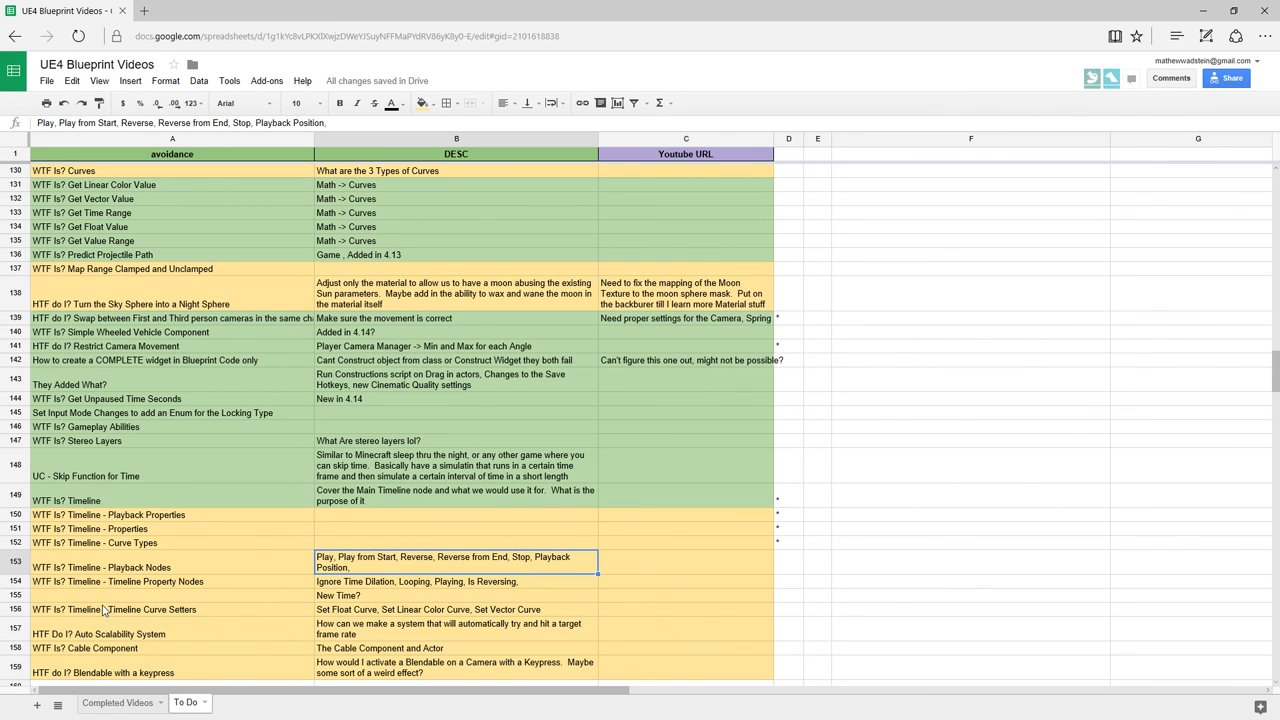
key("Down")
key("Down")
key("Down")
key("Down")
key("Up")
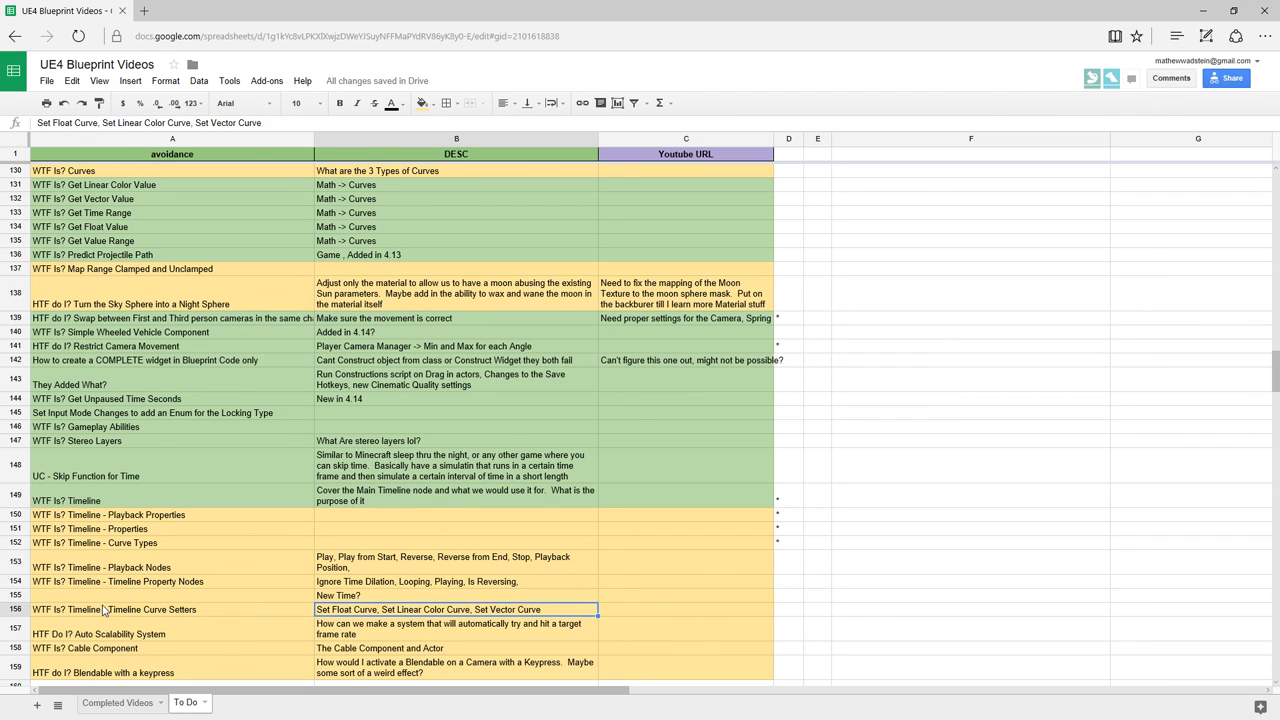
key("Up")
key("Return")
type("Play Rate?")
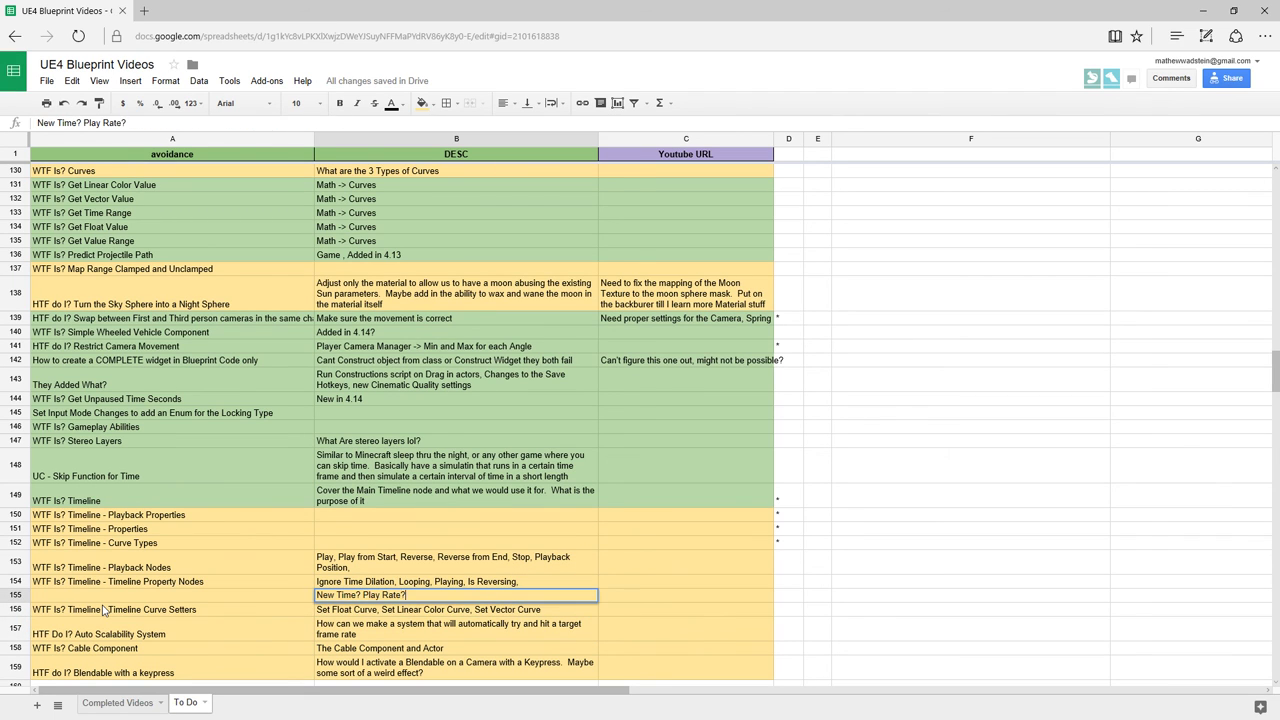
key("Return")
key("Up")
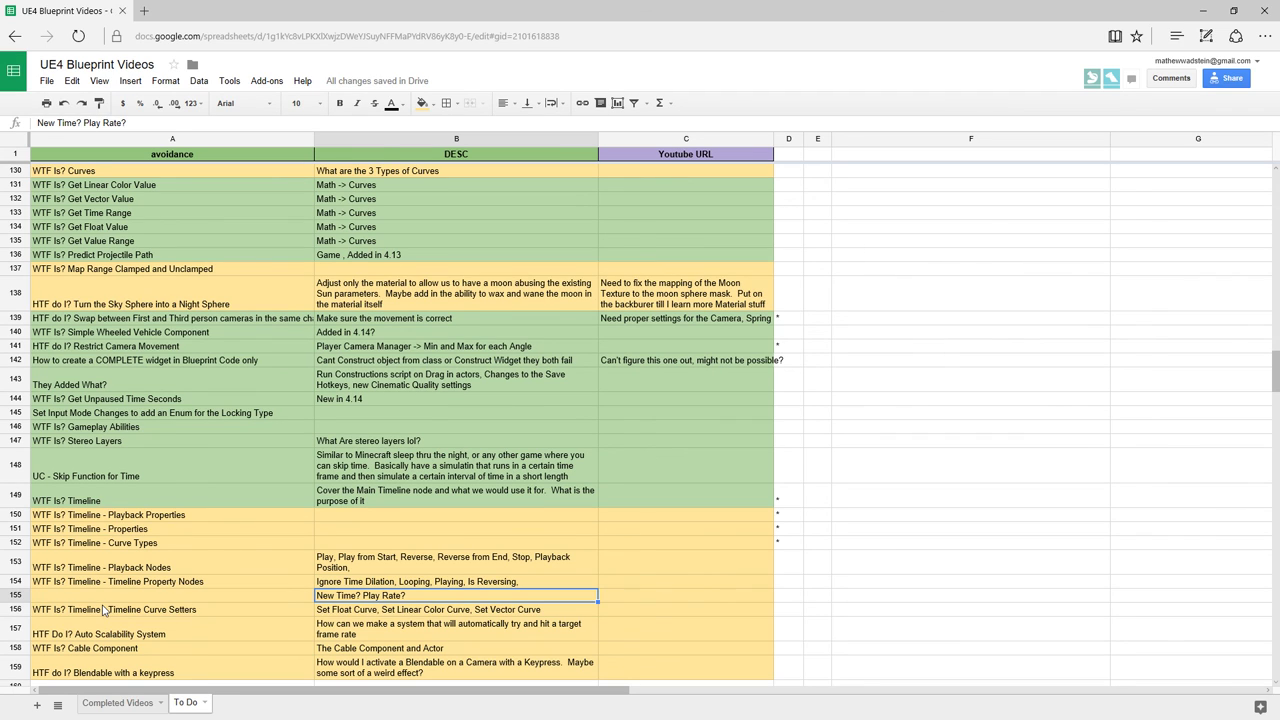
- Add "Timeline Length?" to the end of the note in cell B155
key("Up")
key("Up")
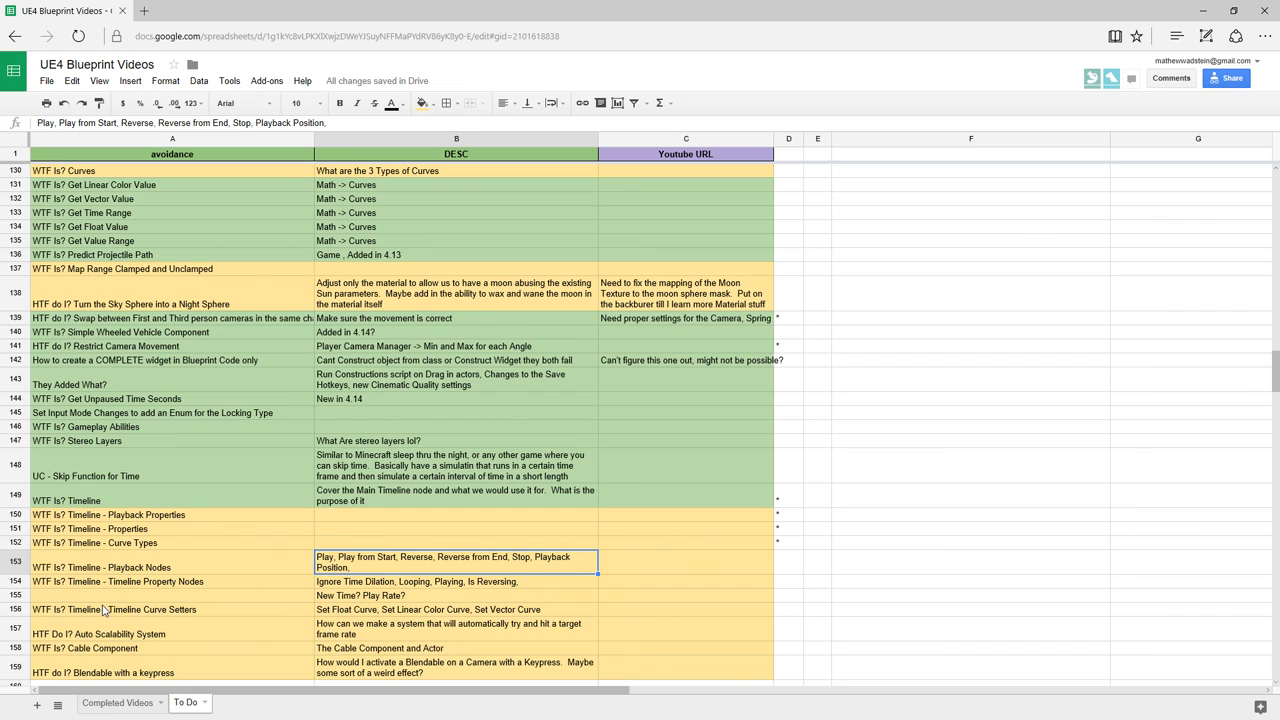
key("Down")
key("Down")
key("Return")
type("T")
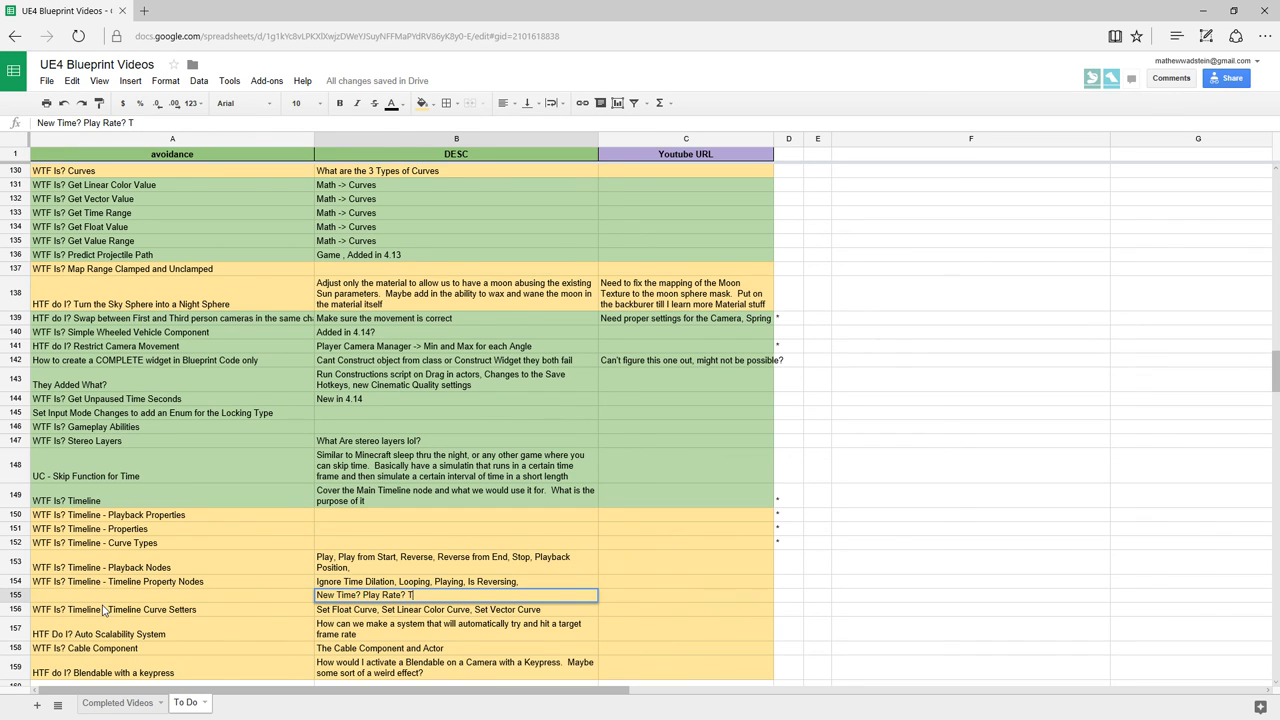
type("imeline Length?")
key("Return")
key("Up")
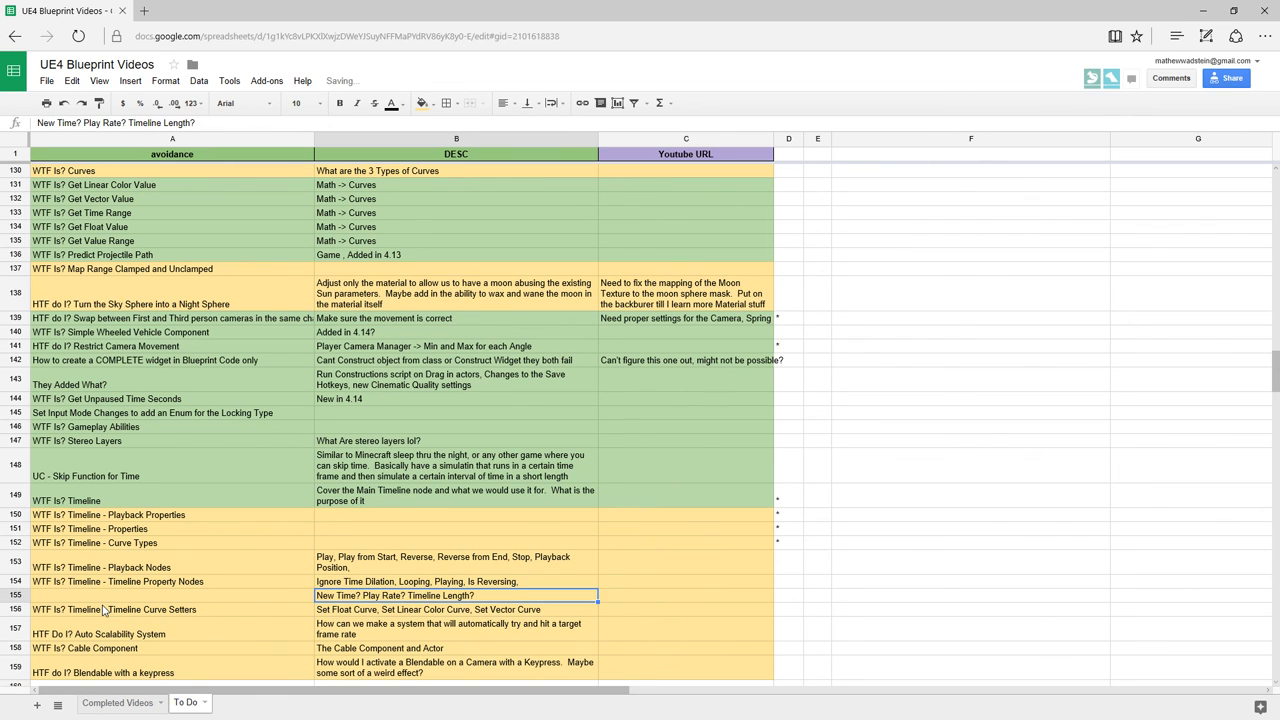
- Review the descriptions in cells B153 to B156 for the Timeline video topics
key("Up")
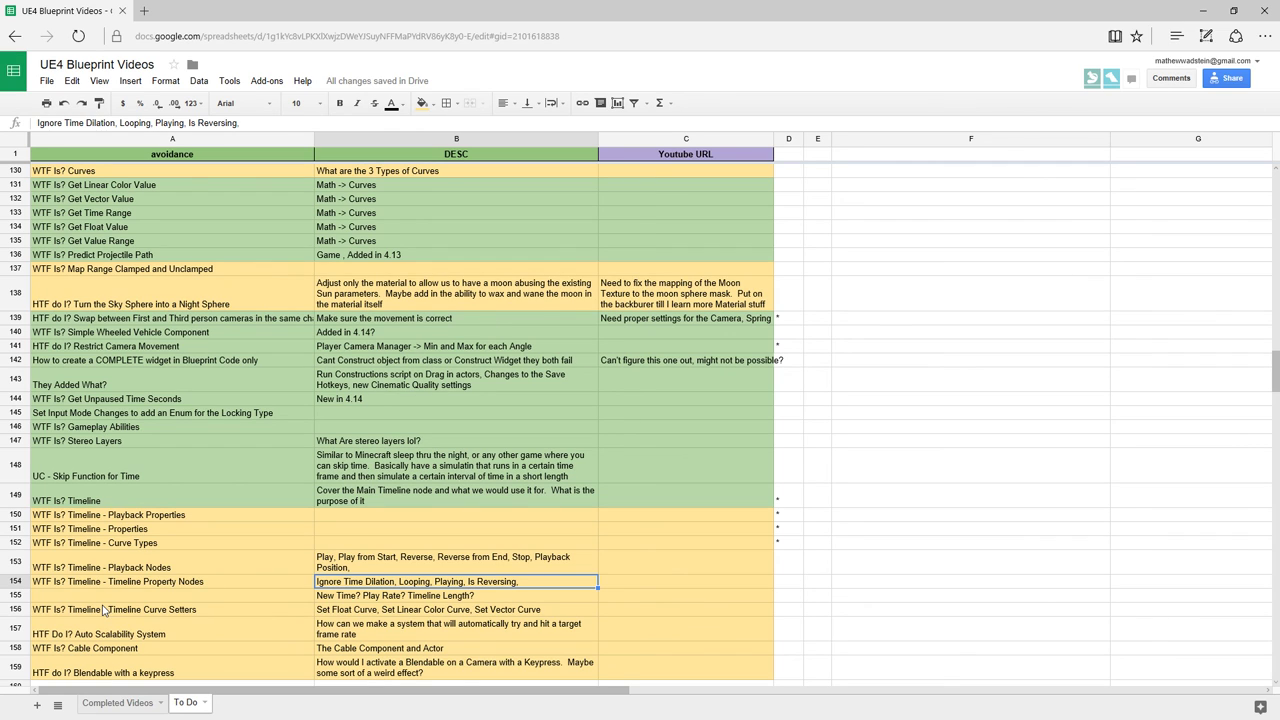
key("Up")
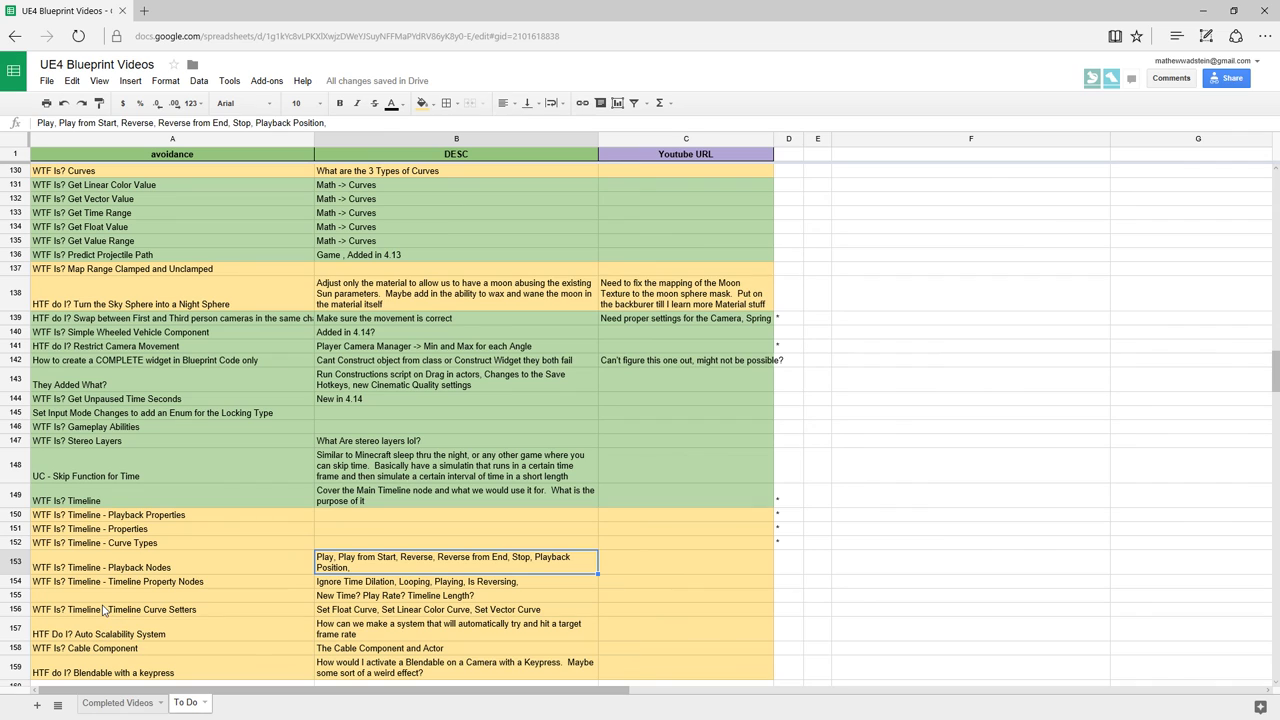
key("Down")
key("Down")
key("Down")
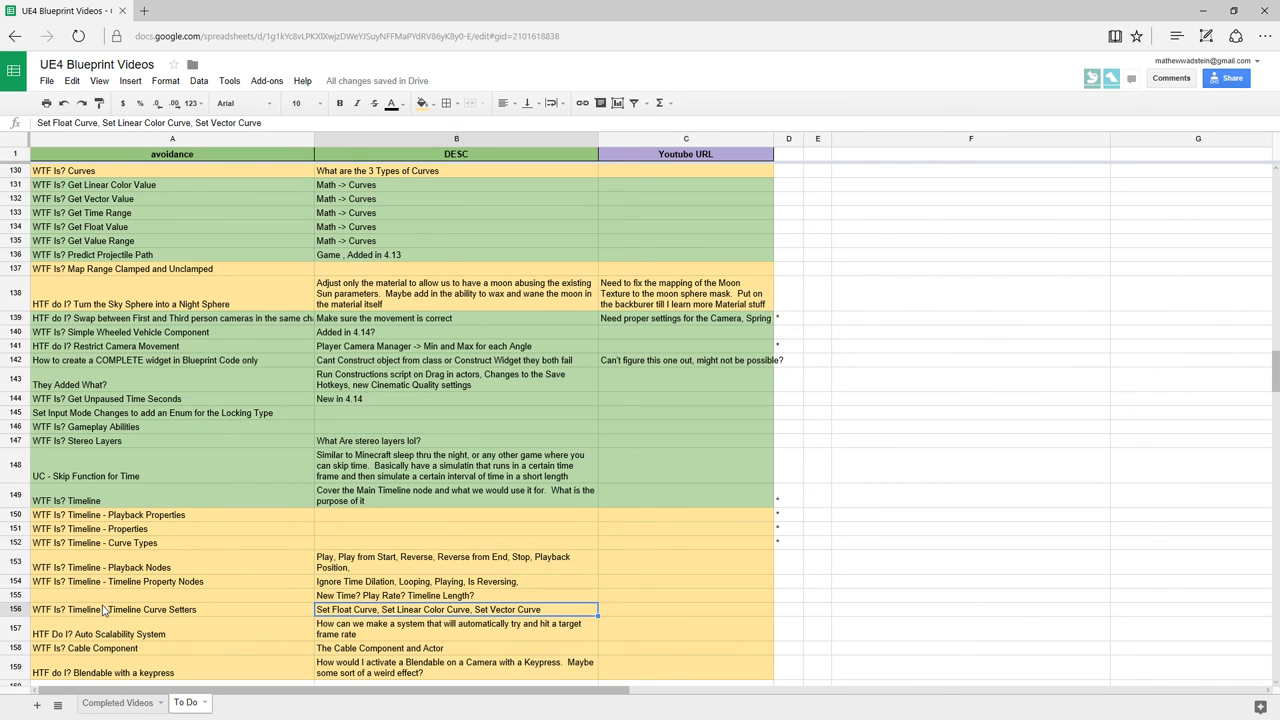
key("Up")
key("Up")
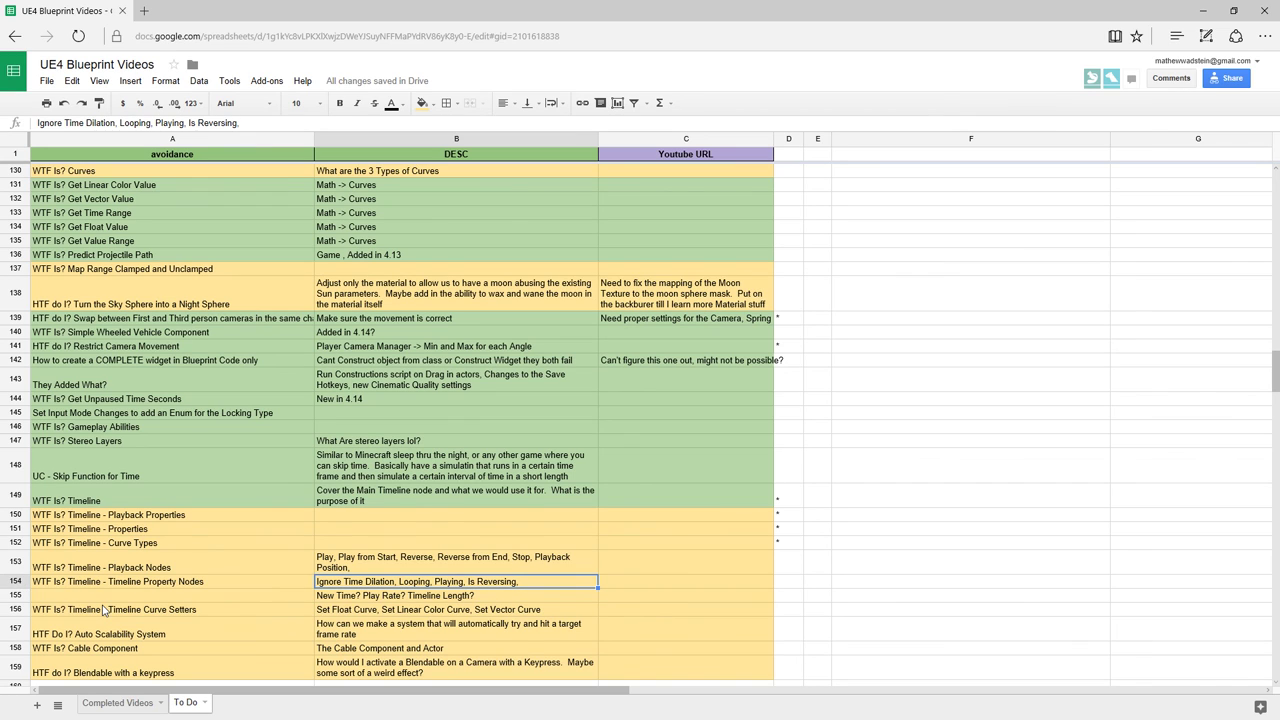
key("Down")
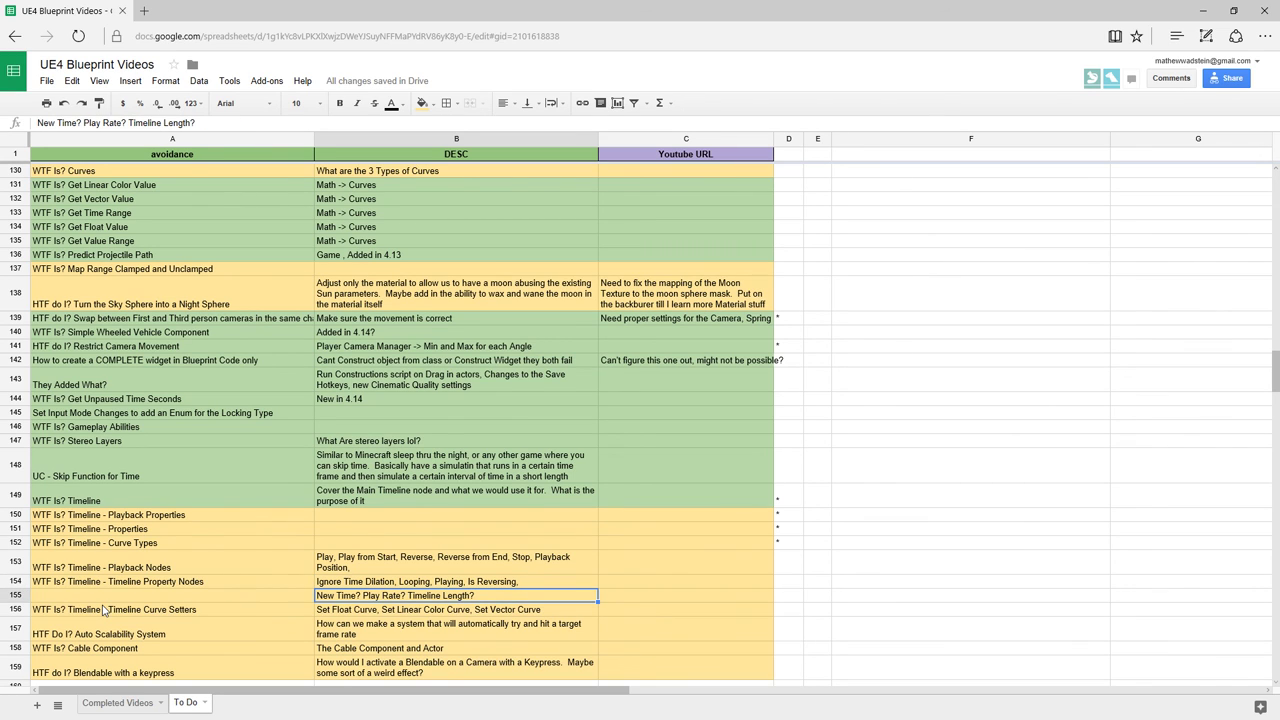
key("Up")
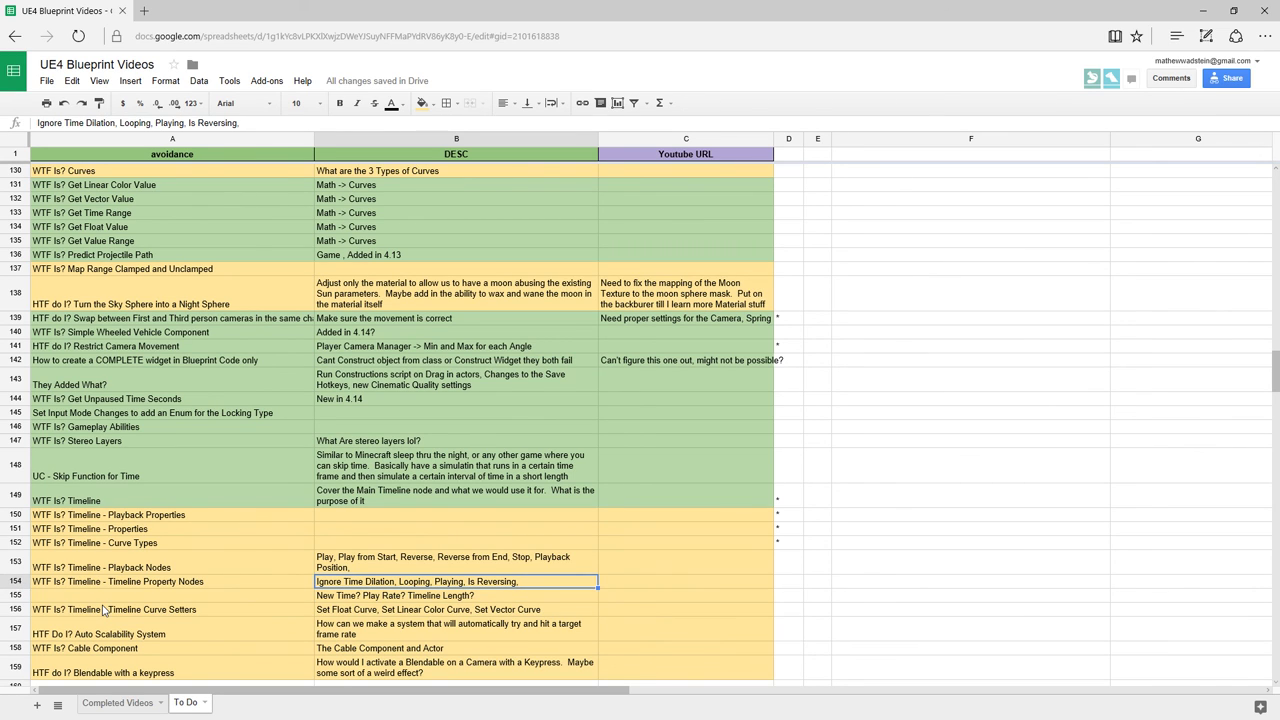
key("Down")
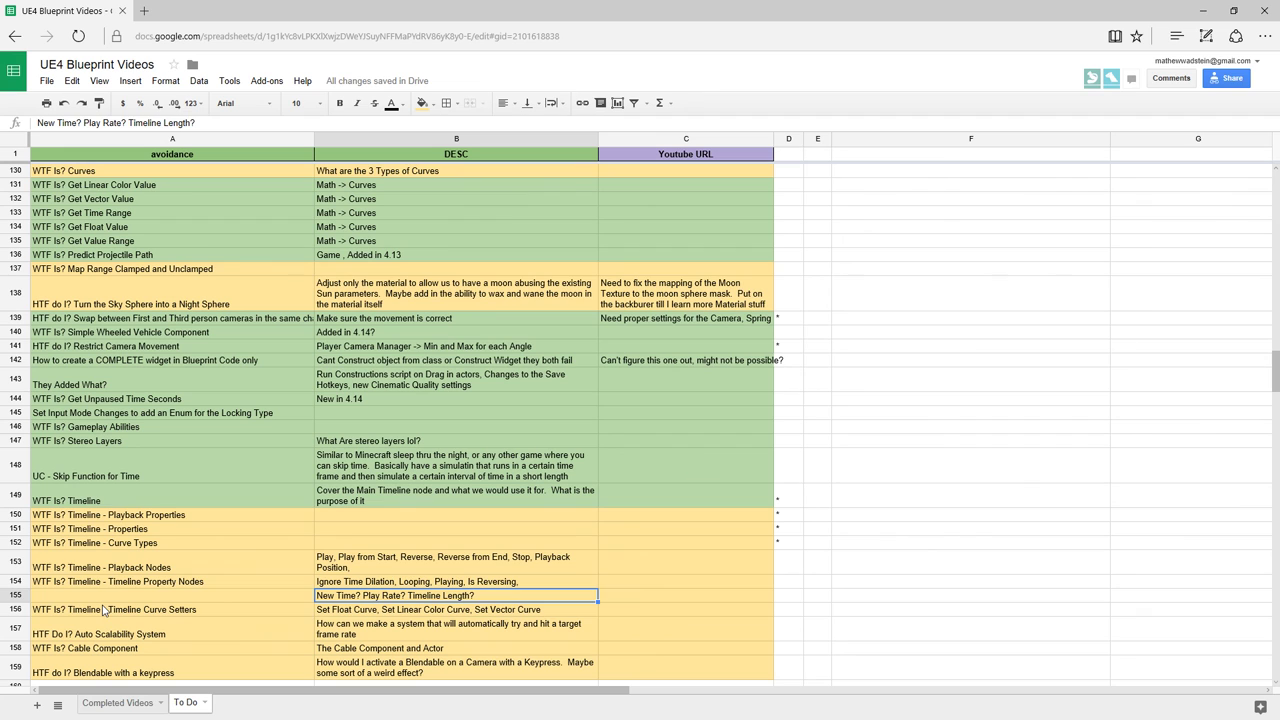
key("Up")
key("Up")
key("Down")
key("Down")
key("Up")
key("Up")
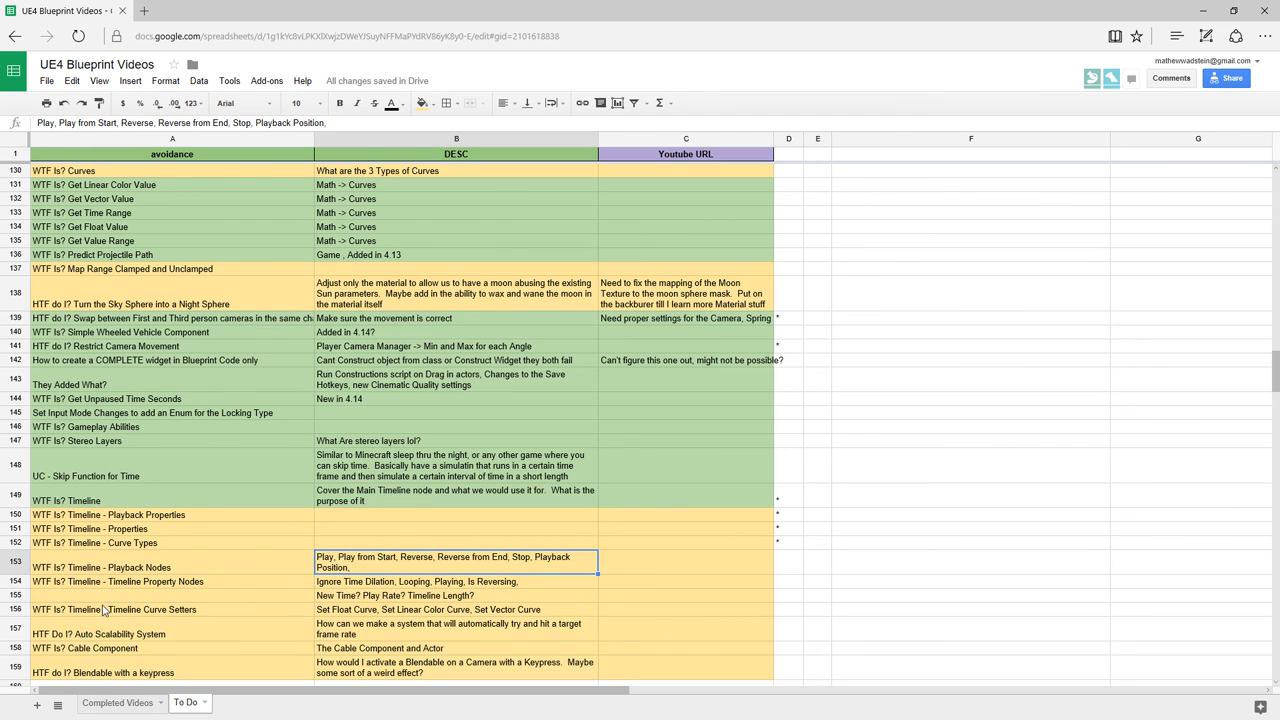
- Cut "Playback Position" and its surrounding commas out of the Timeline Playback Nodes description in cell B153
key("ctrl+Right")
key("ctrl+Left")
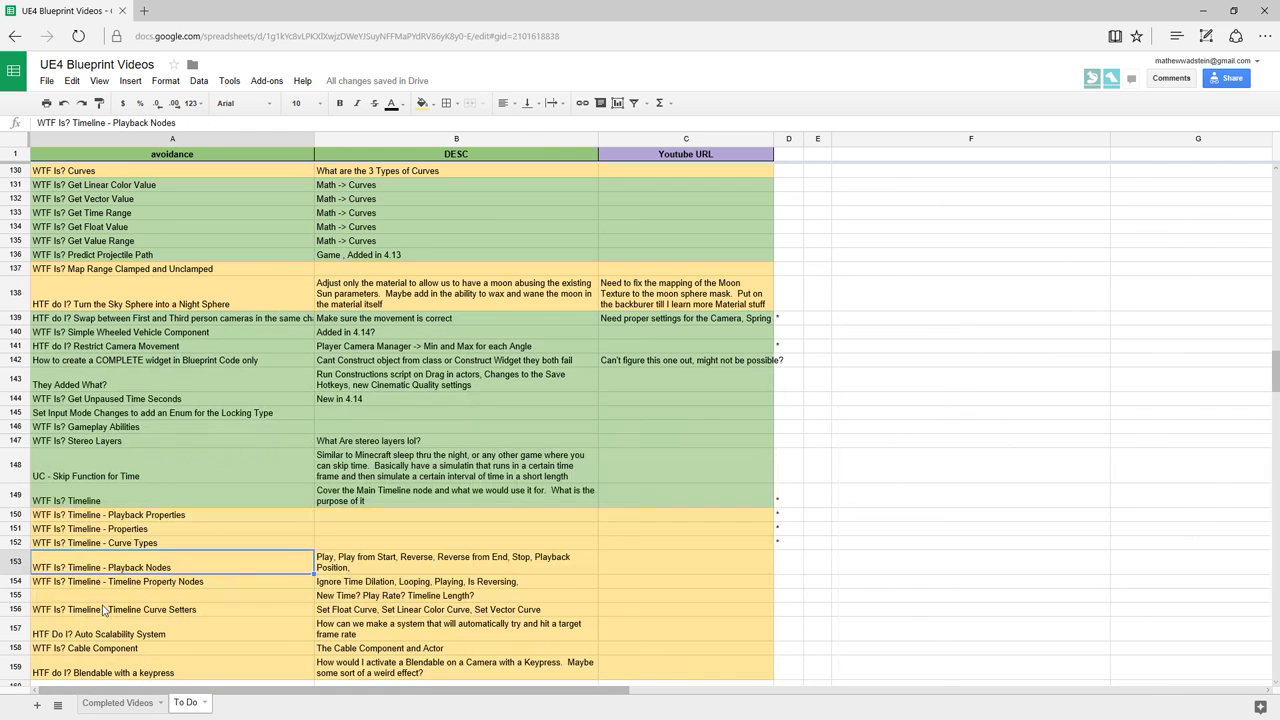
key("Right")
key("Return")
key("shift+Left")
key("shift+Left")
key("shift+Left")
key("shift+Left")
key("shift+Left")
key("shift+Left")
key("shift+Left")
key("shift+Left")
key("shift+Left")
key("shift+Left")
key("shift+Left")
key("shift+Left")
key("shift+Left")
key("shift+Left")
key("shift+Left")
key("shift+Left")
key("shift+Left")
key("shift+Left")
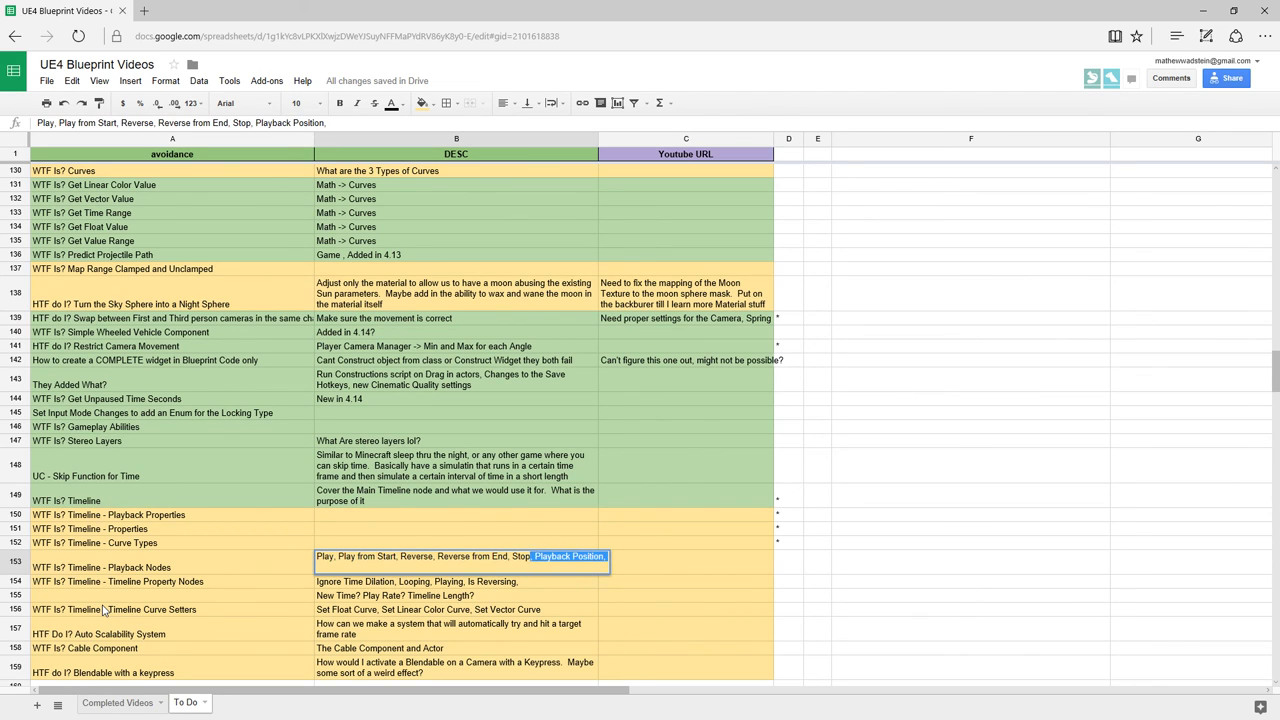
key("BackSpace")
key("Return")
- Paste the cut text at the end of the note in cell B155 so it ends with "Playback Position?"
key("Down")
key("Down")
key("Up")
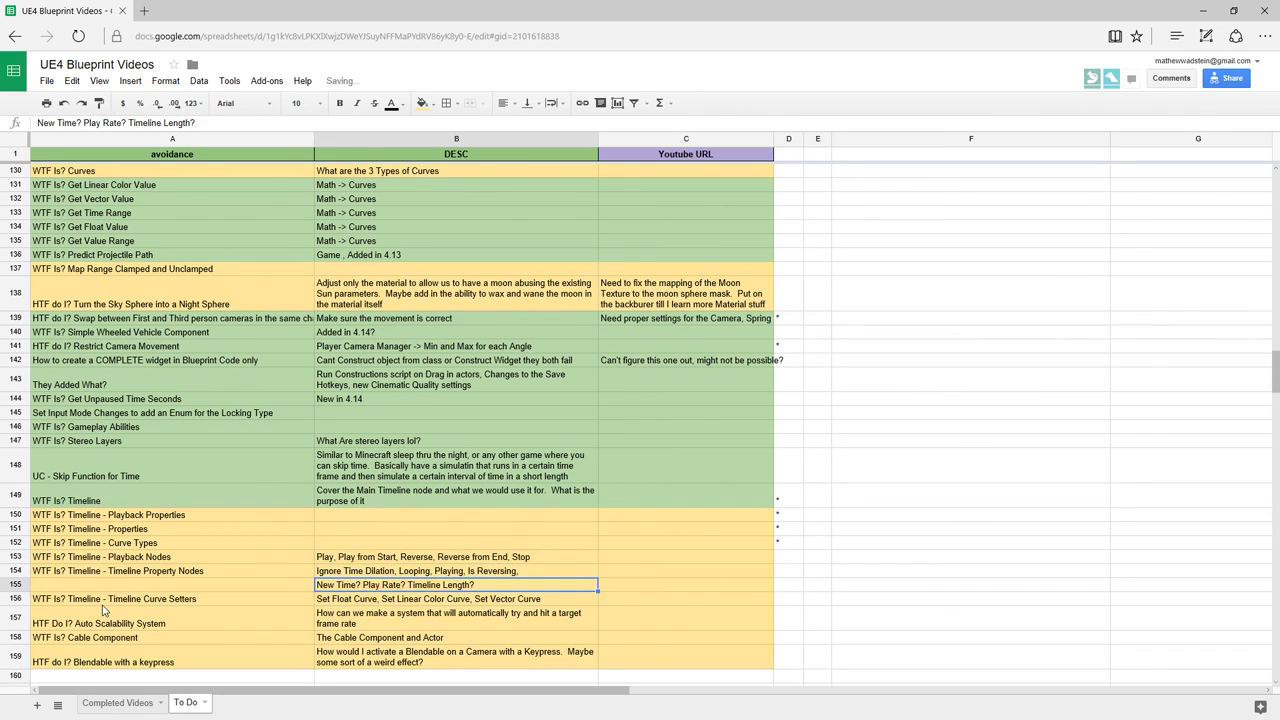
key("Return")
type(", Playback Position,")
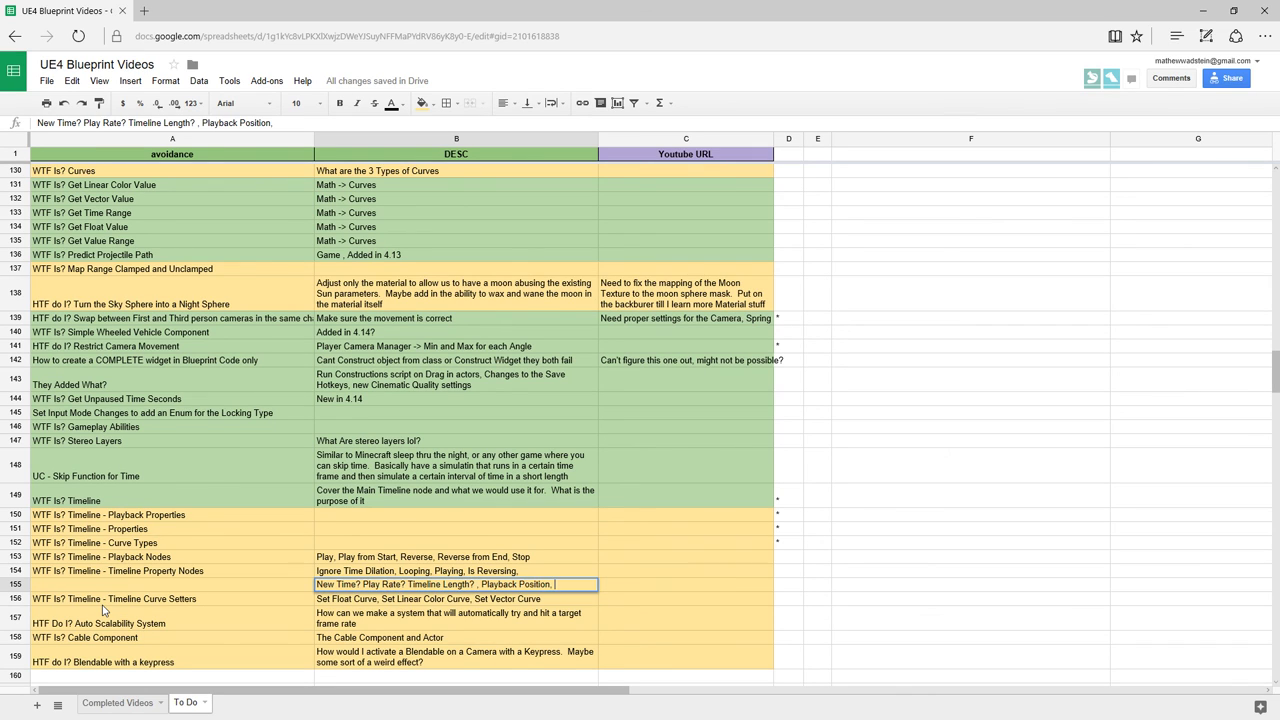
type("?")
key("BackSpace")
key("BackSpace")
key("Return")
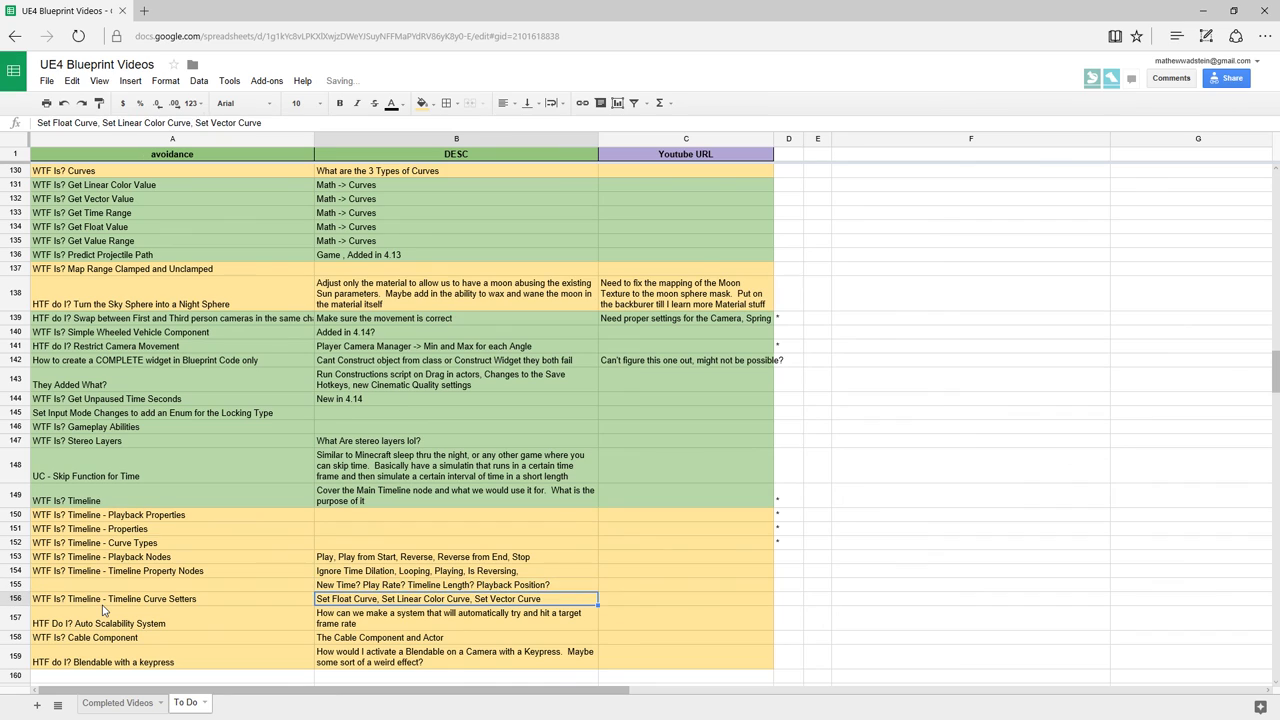
- Append "Timeline Length Mode?" to the note in cell B155
key("Up")
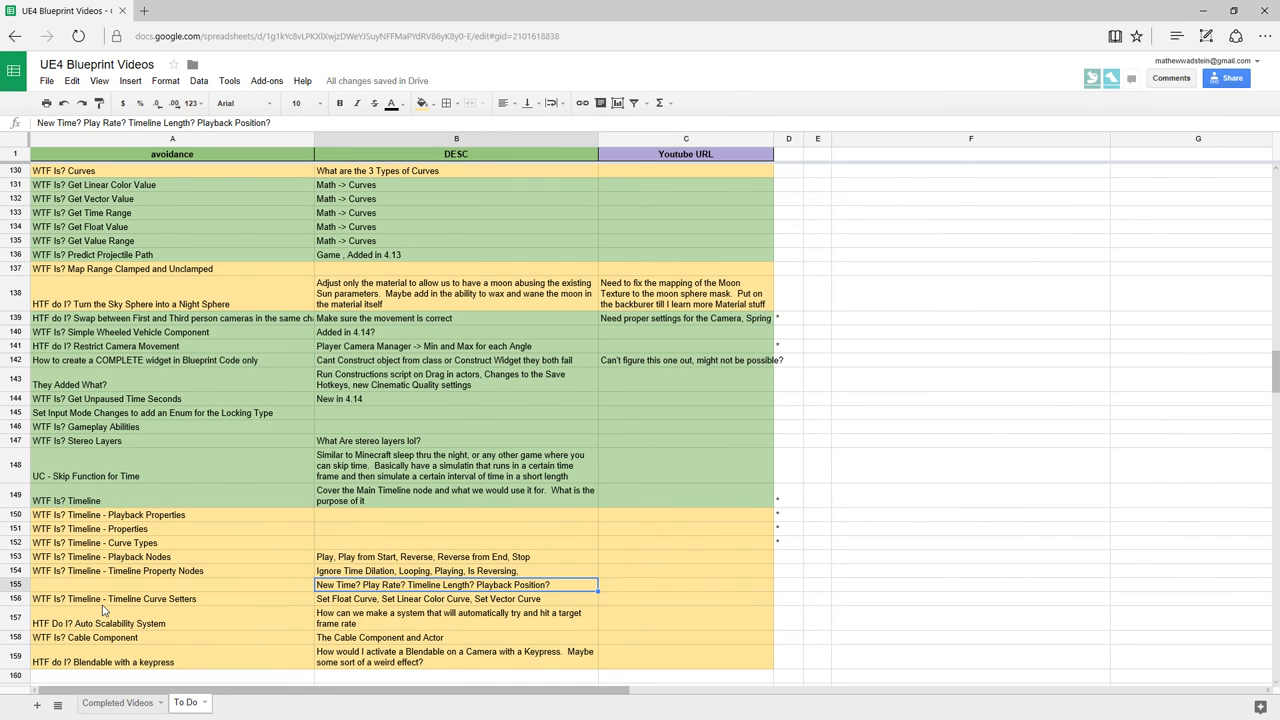
key("Return")
type("T")
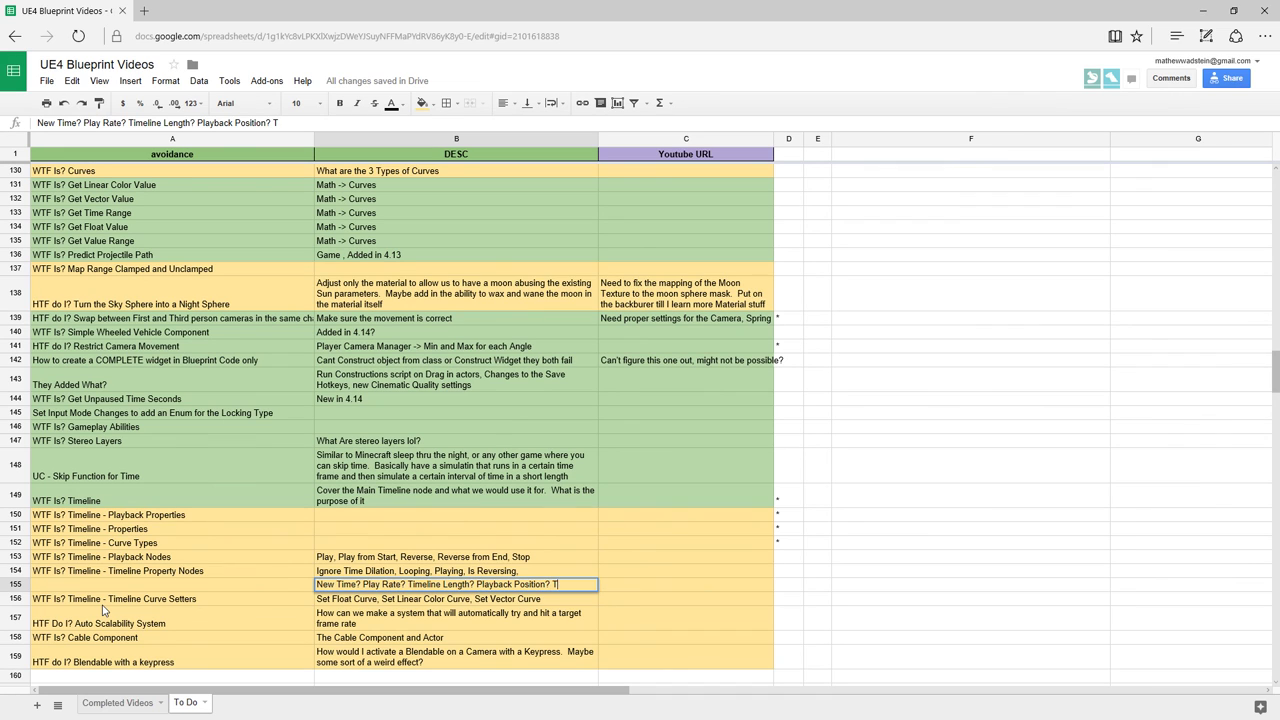
type("imeline Length M")
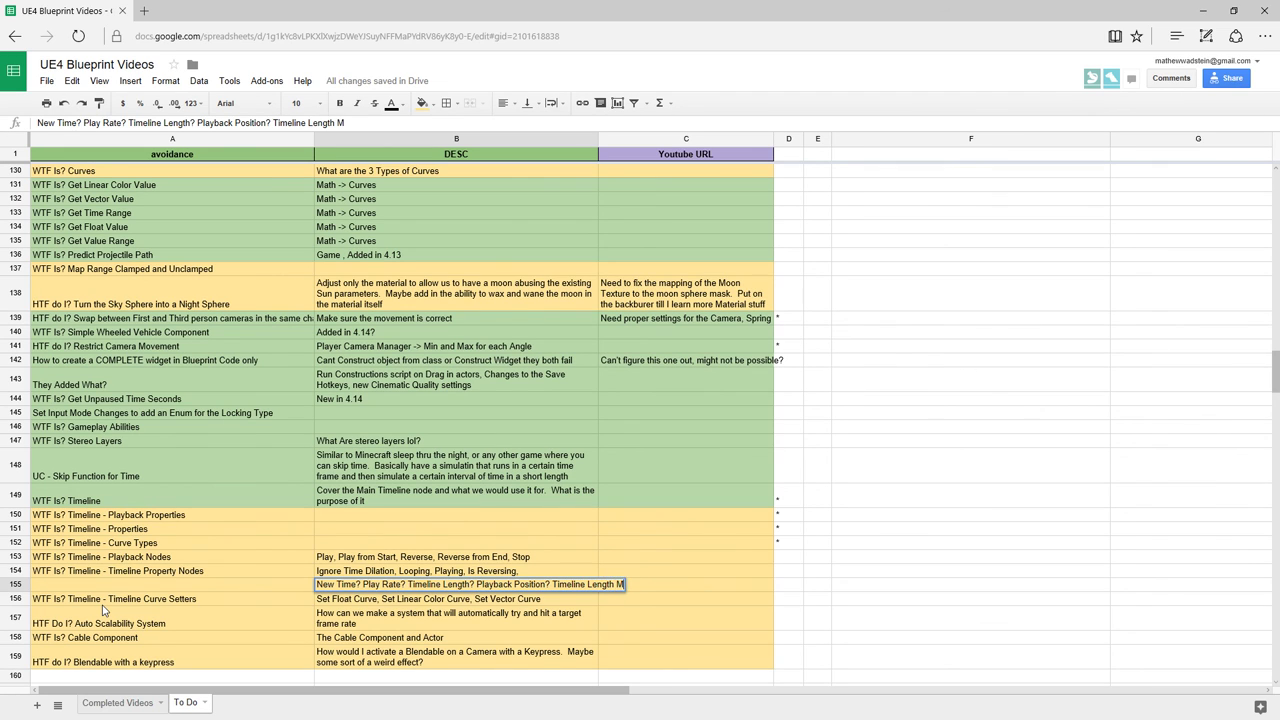
type("ode?")
key("Return")
key("Up")
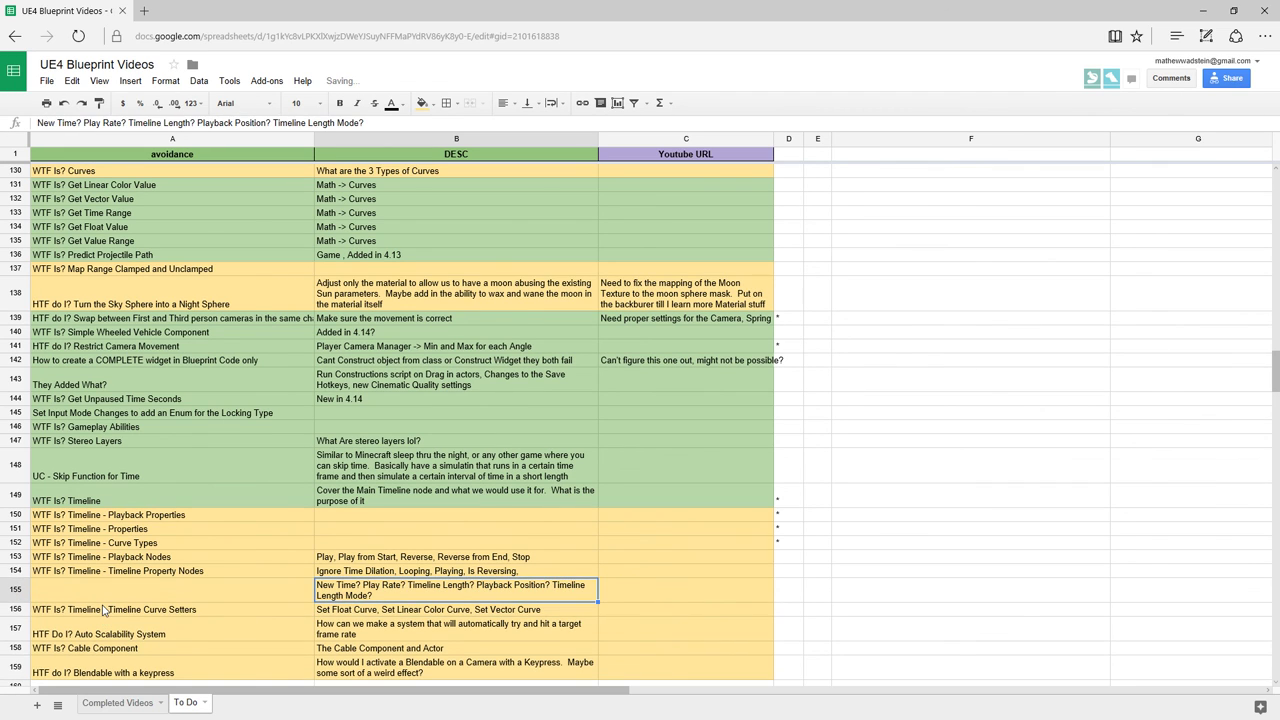
key("Up")
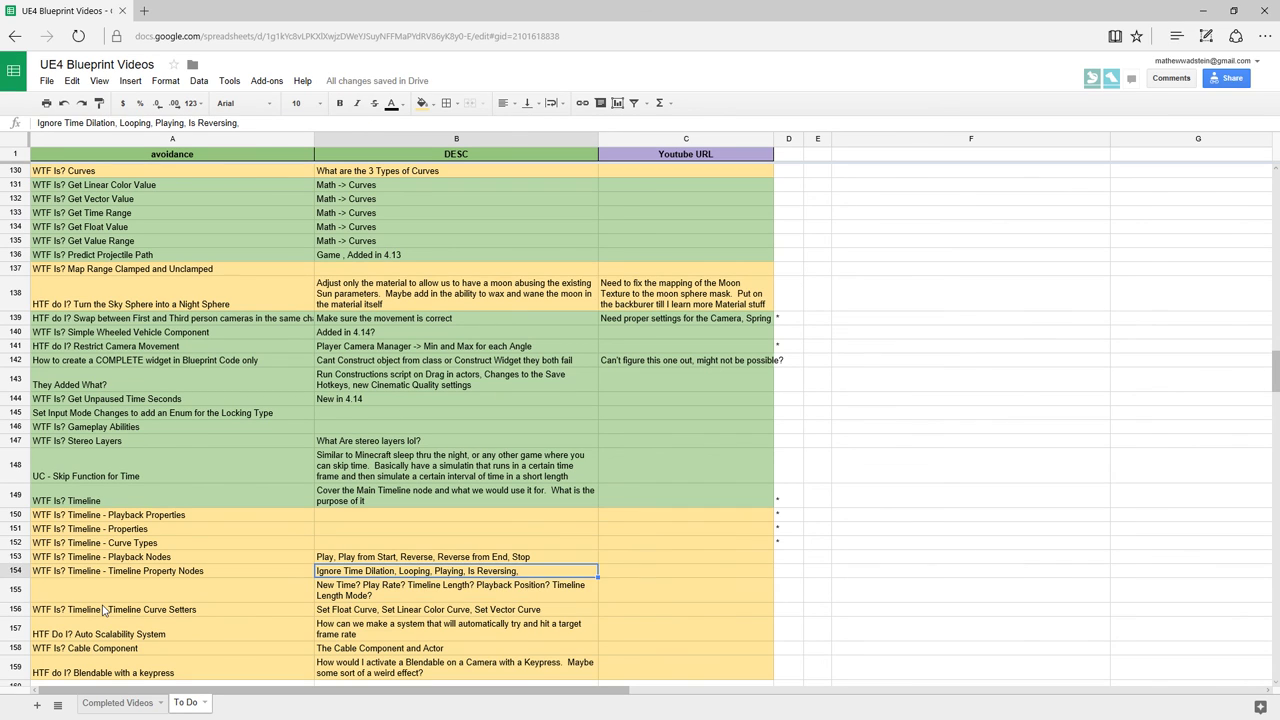
key("Down")
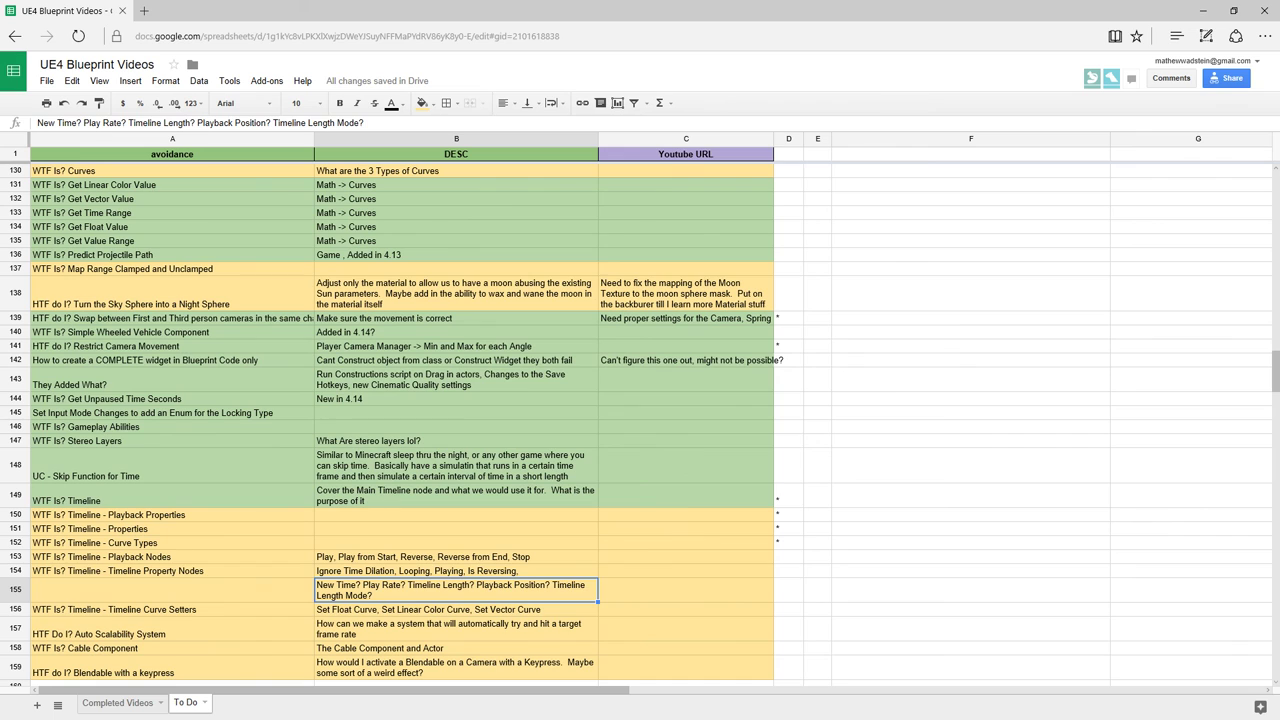
- Switch to Unreal Editor and run the pending autosave immediately
left_click_drag(850, 718, 310, 2)
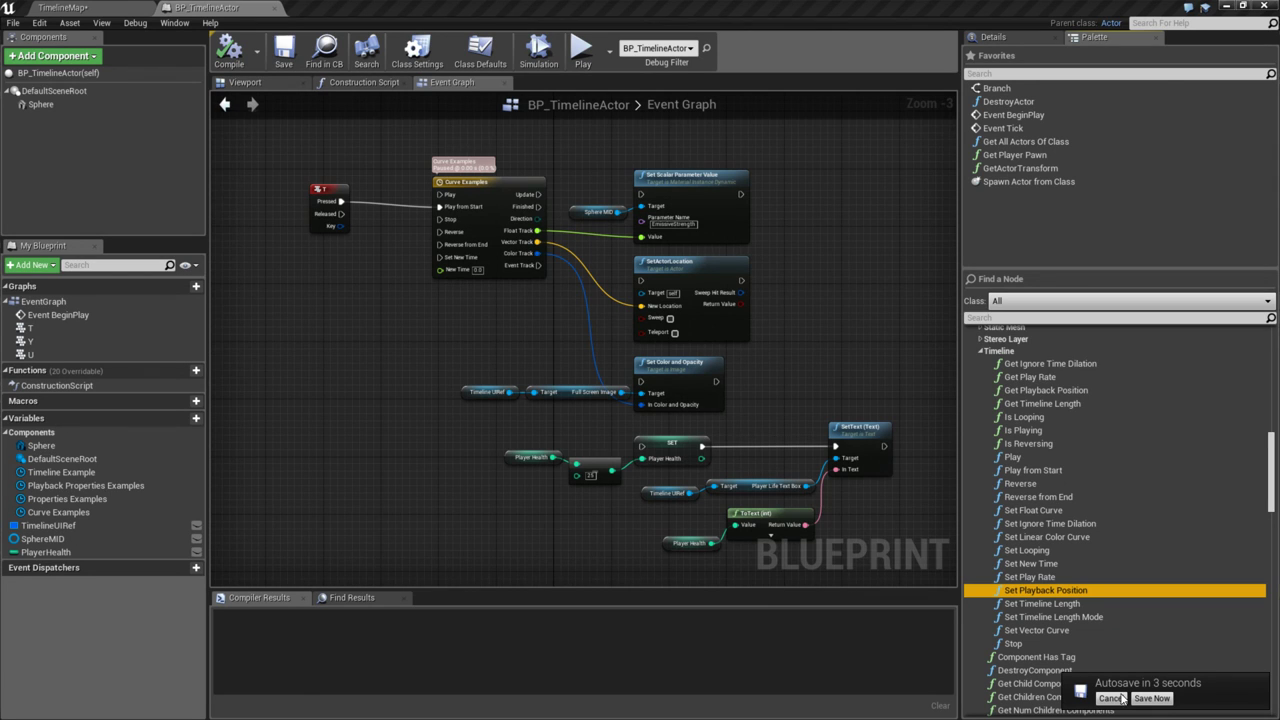
left_click(1152, 698)
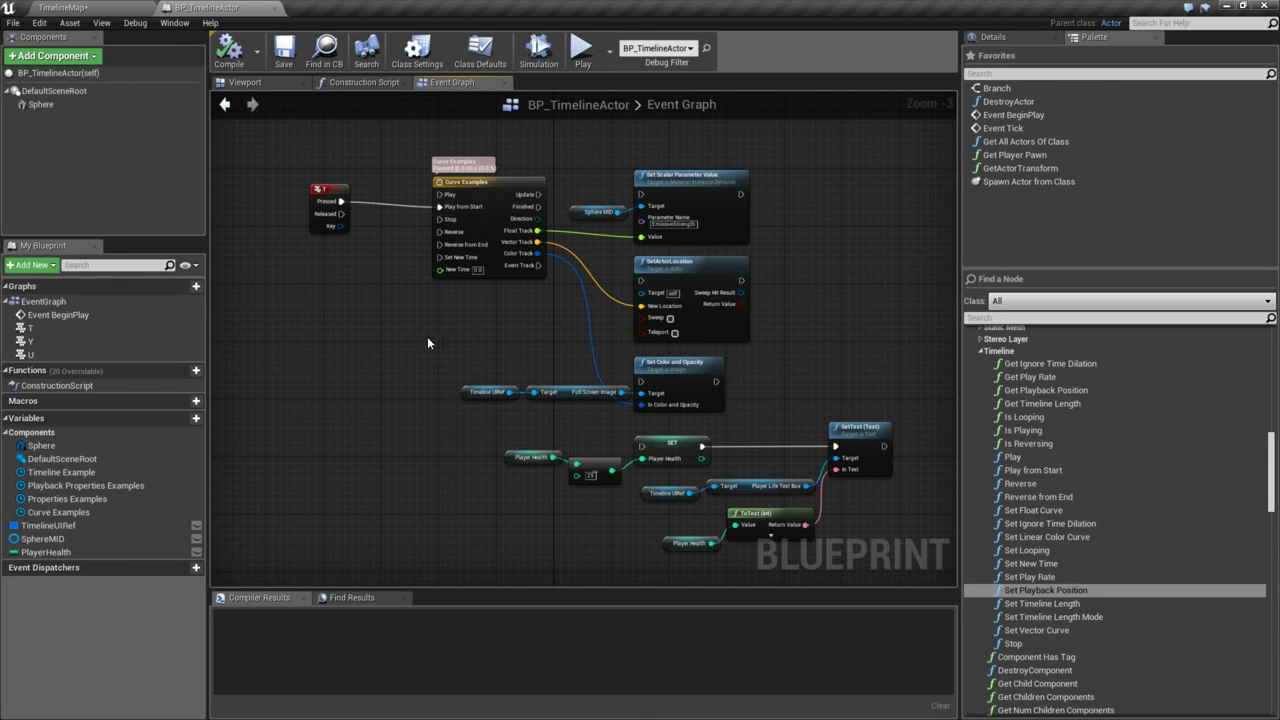
mouse_move(756, 433)
right_mouse_down()
mouse_move(812, 459)
mouse_move(774, 437)
right_mouse_up()
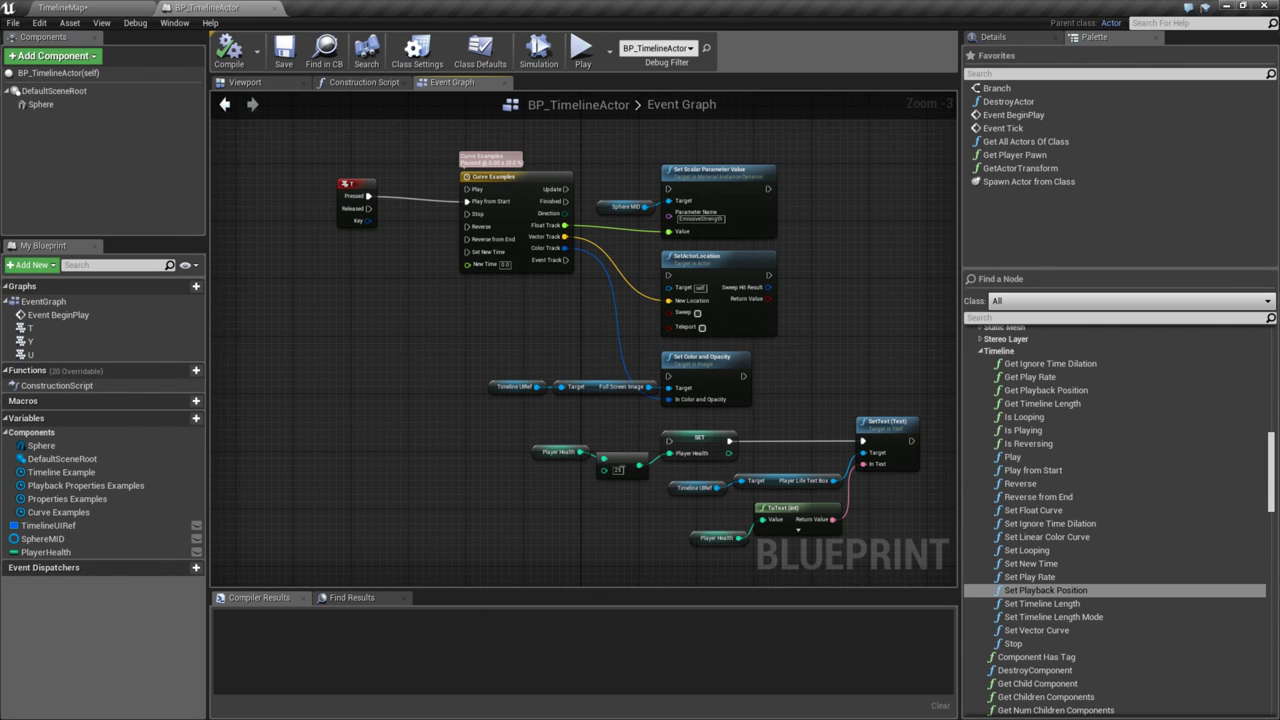
- Switch back to the To Do sheet and look over the Timeline rows, selecting the Playback Nodes description in cell B153
key("alt+Tab")
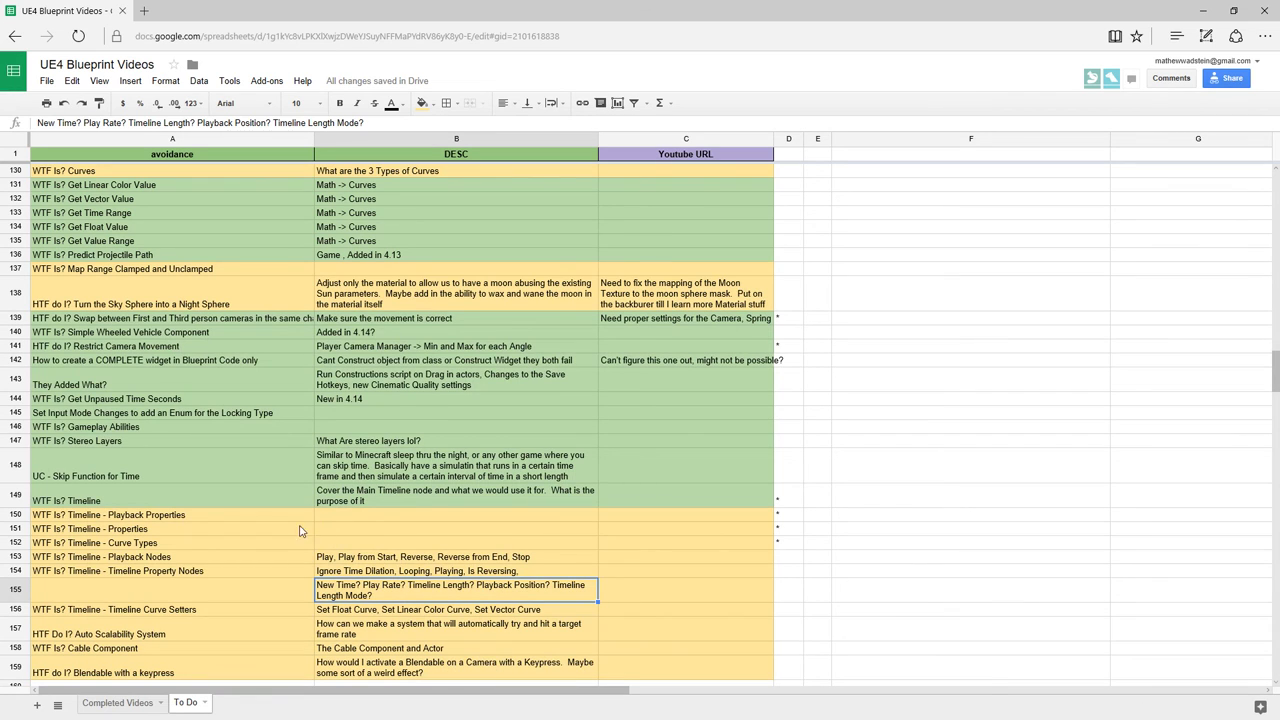
scroll(354, 576, "down", 2)
left_click(362, 476)
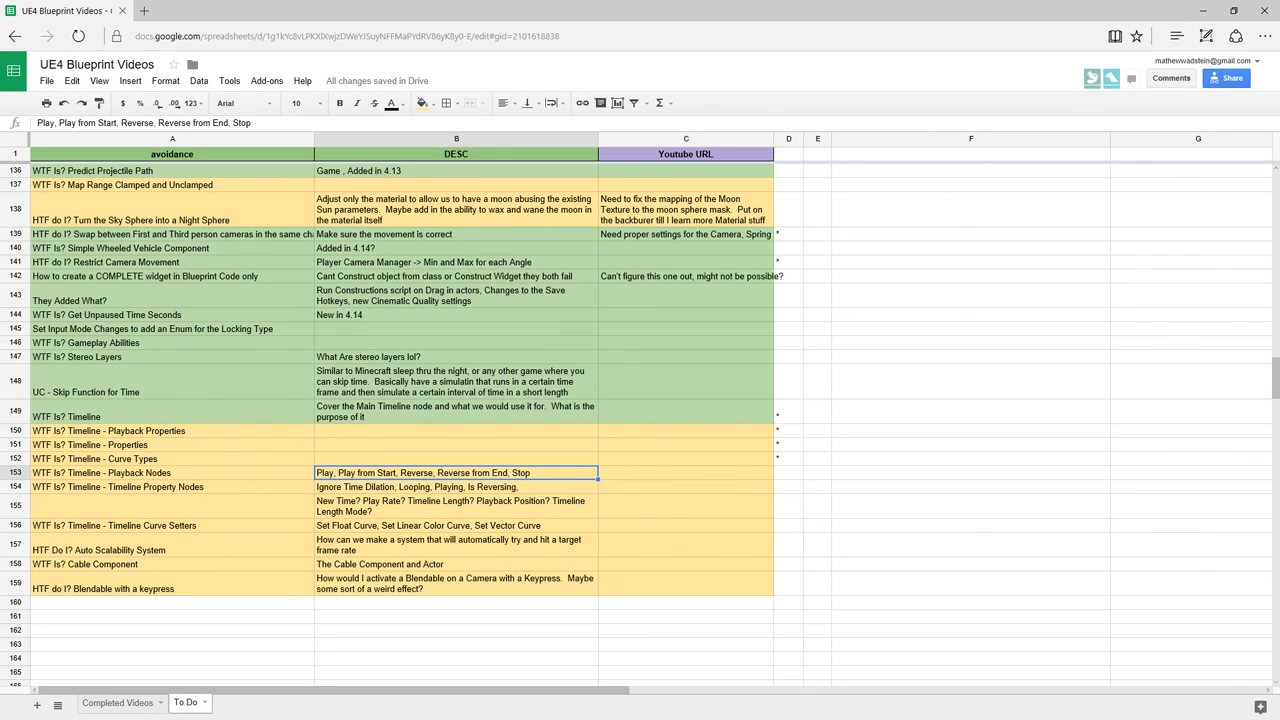
- Switch to Unreal Editor, close the BP_TimelineActor blueprint and save all modified assets
key("alt+Tab")
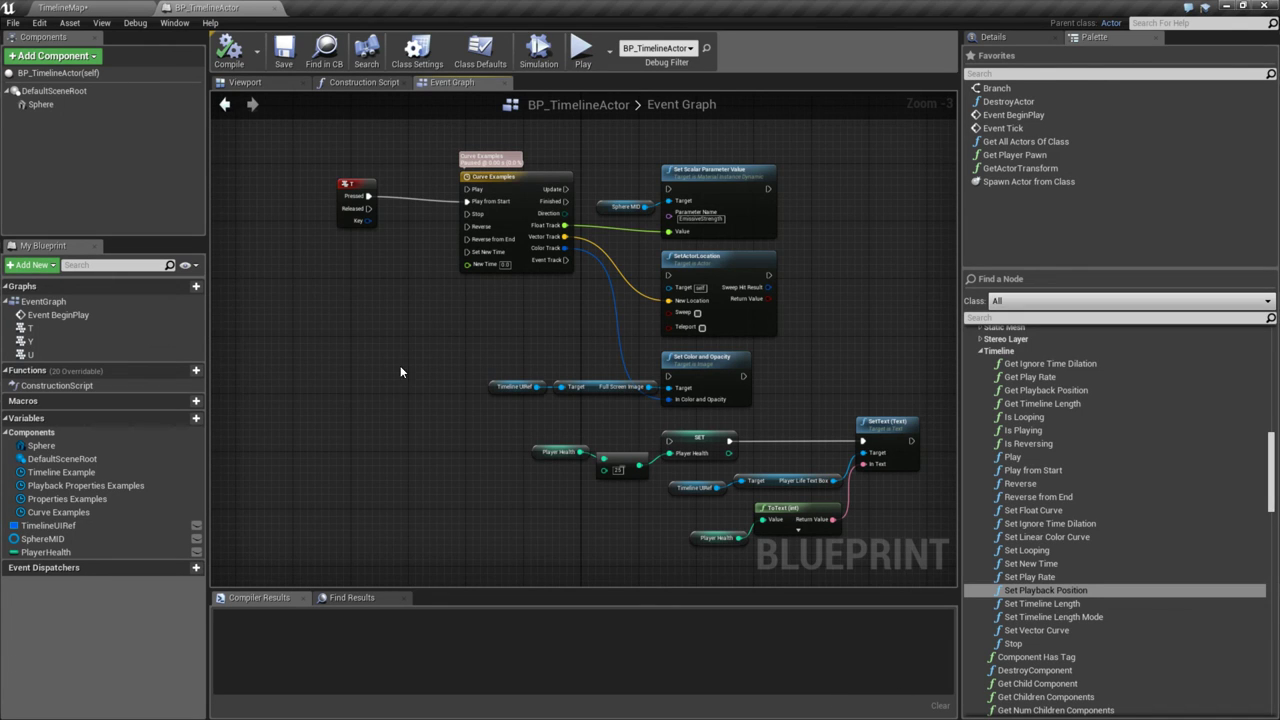
left_click(274, 8)
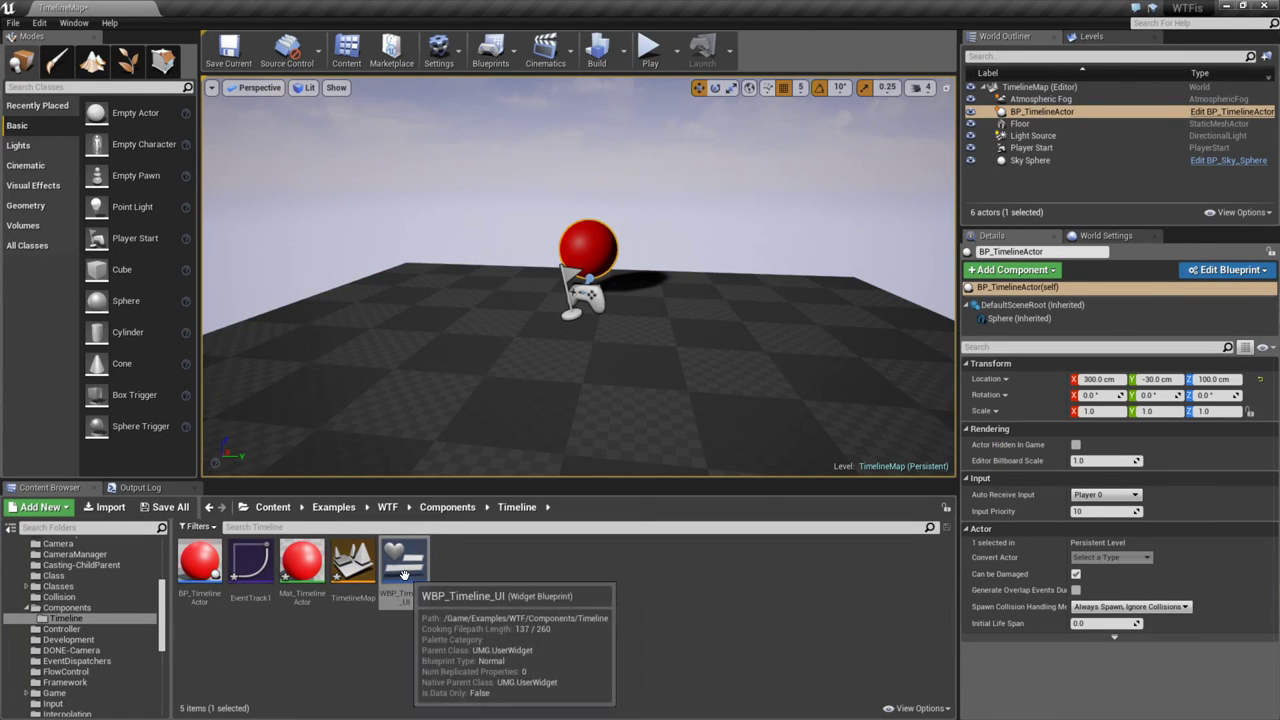
left_click(514, 596)
key("ctrl+shift+s")
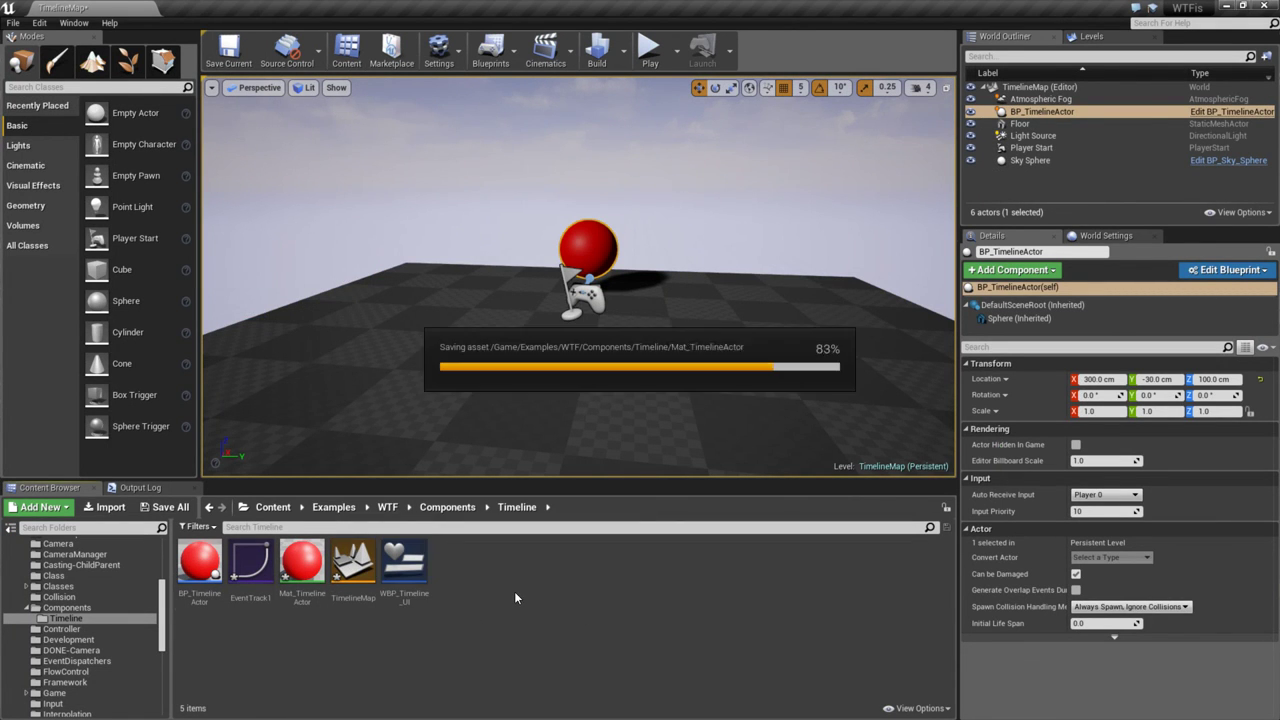
- Reopen the BP_TimelineActor blueprint from the Timeline content folder
right_click(453, 566)
mouse_move(528, 556)
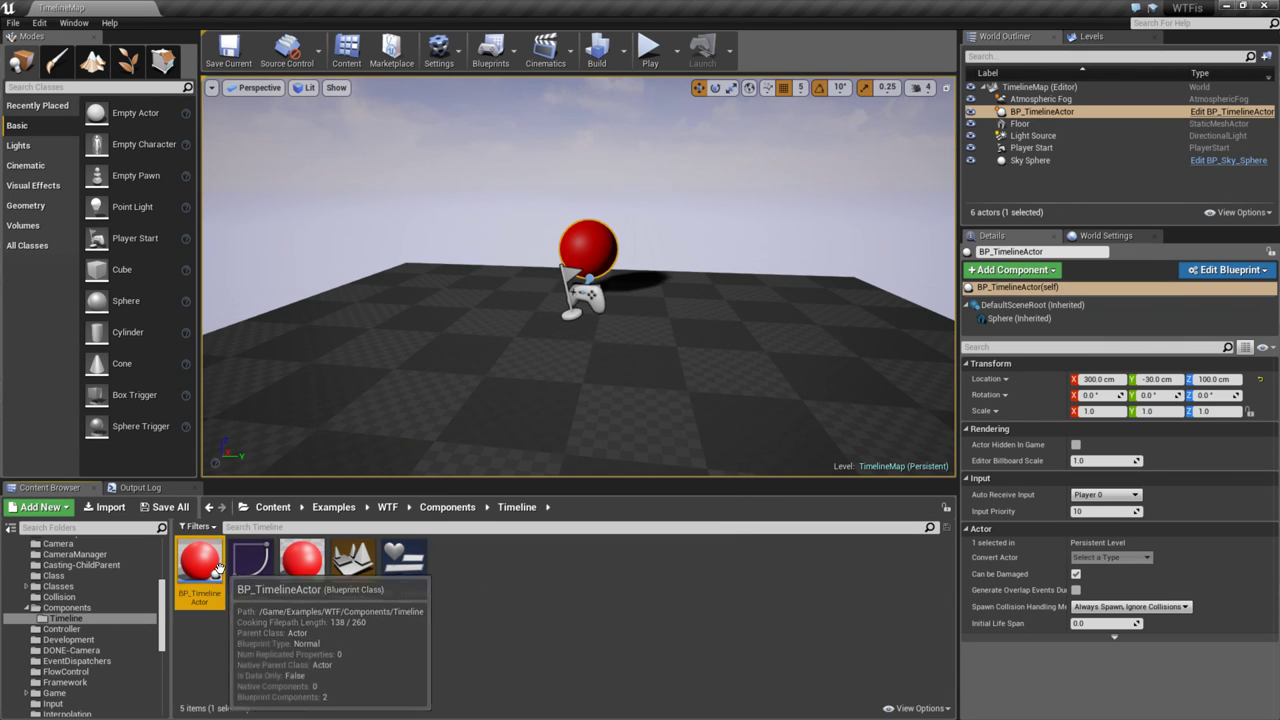
right_click(205, 565)
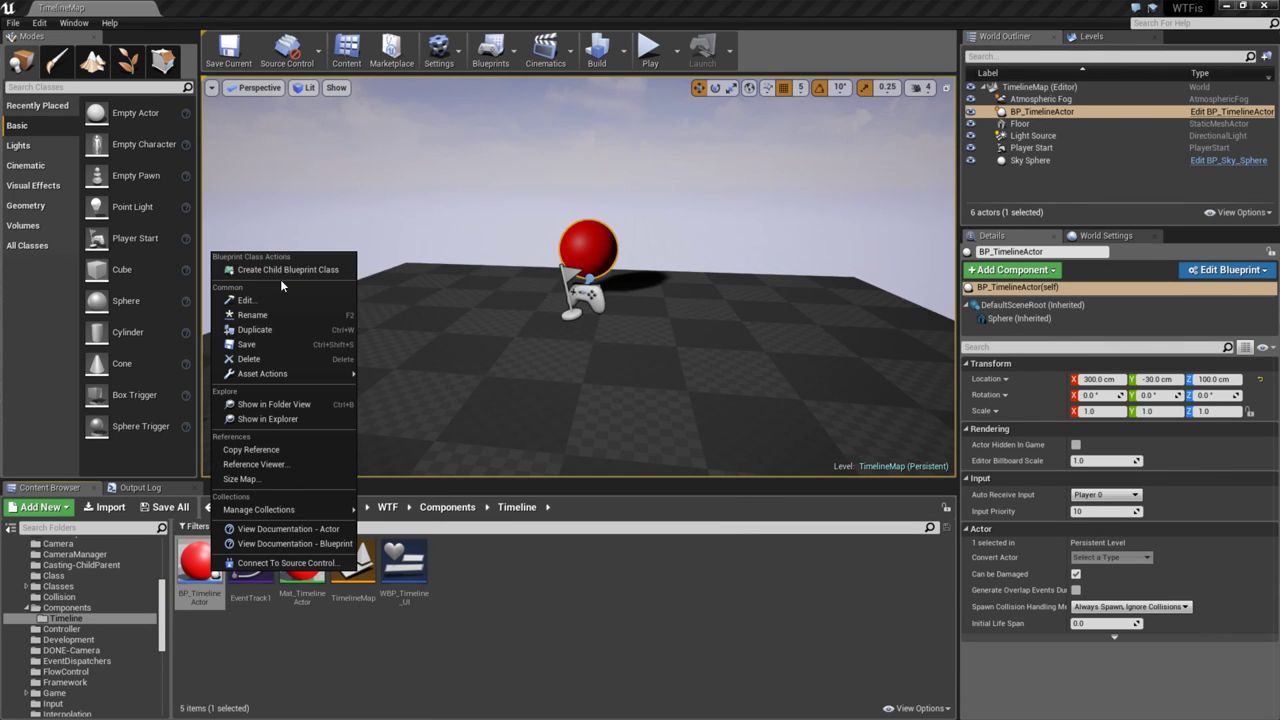
double_click(200, 562)
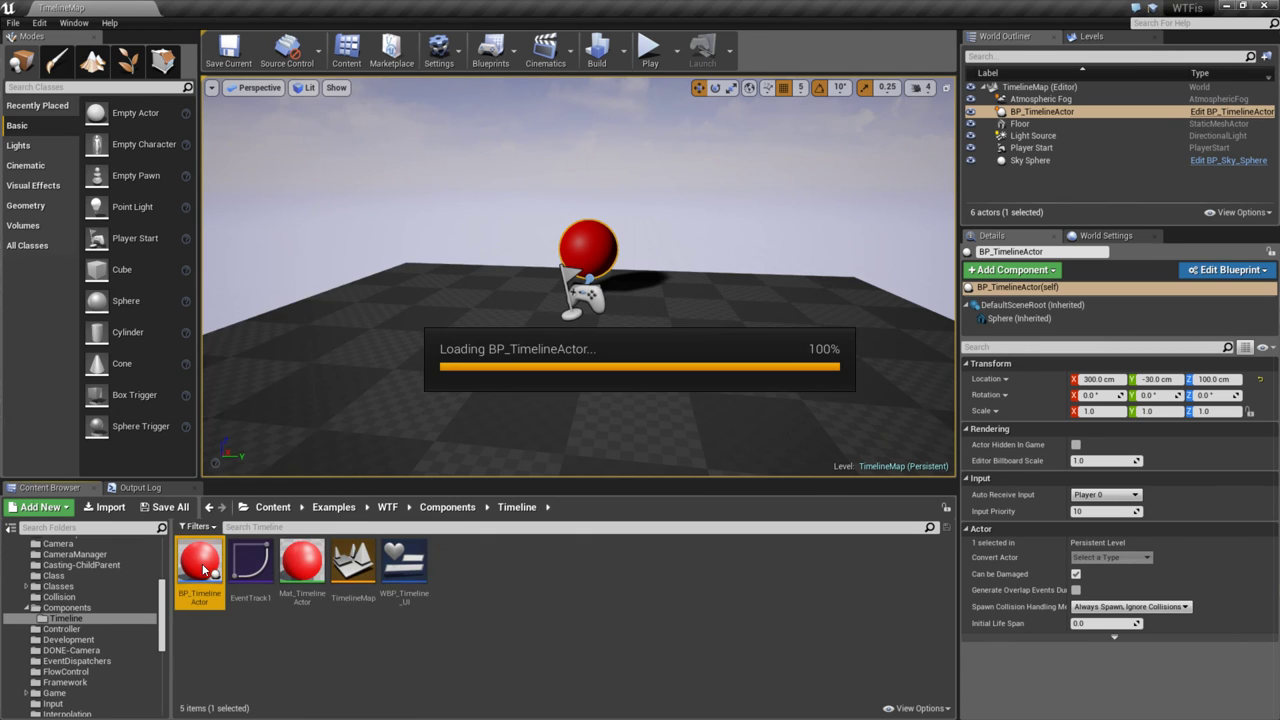
- Enclose the Curve Examples timeline nodes and everything wired around them in a comment titled "Curve Examples"
scroll(516, 456, "down", 4)
right_click_drag(515, 449, 564, 443)
left_click_drag(448, 300, 774, 491)
scroll(773, 496, "up", 3)
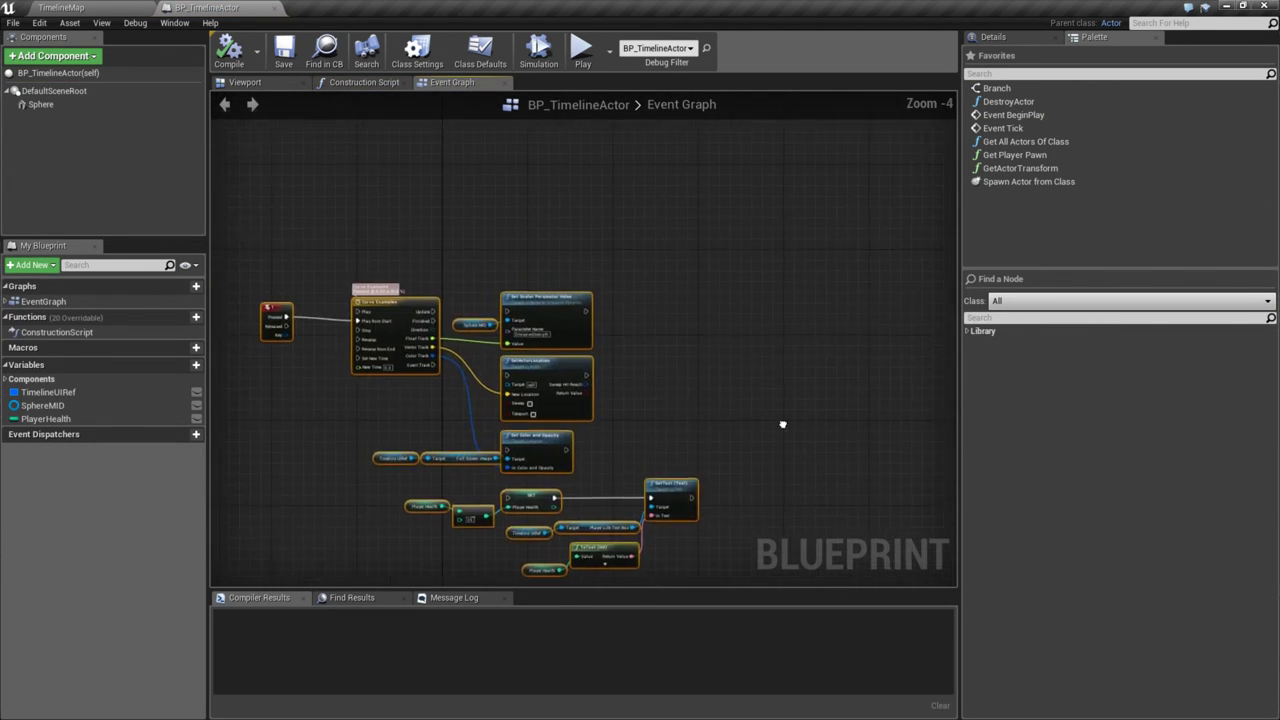
type("c")
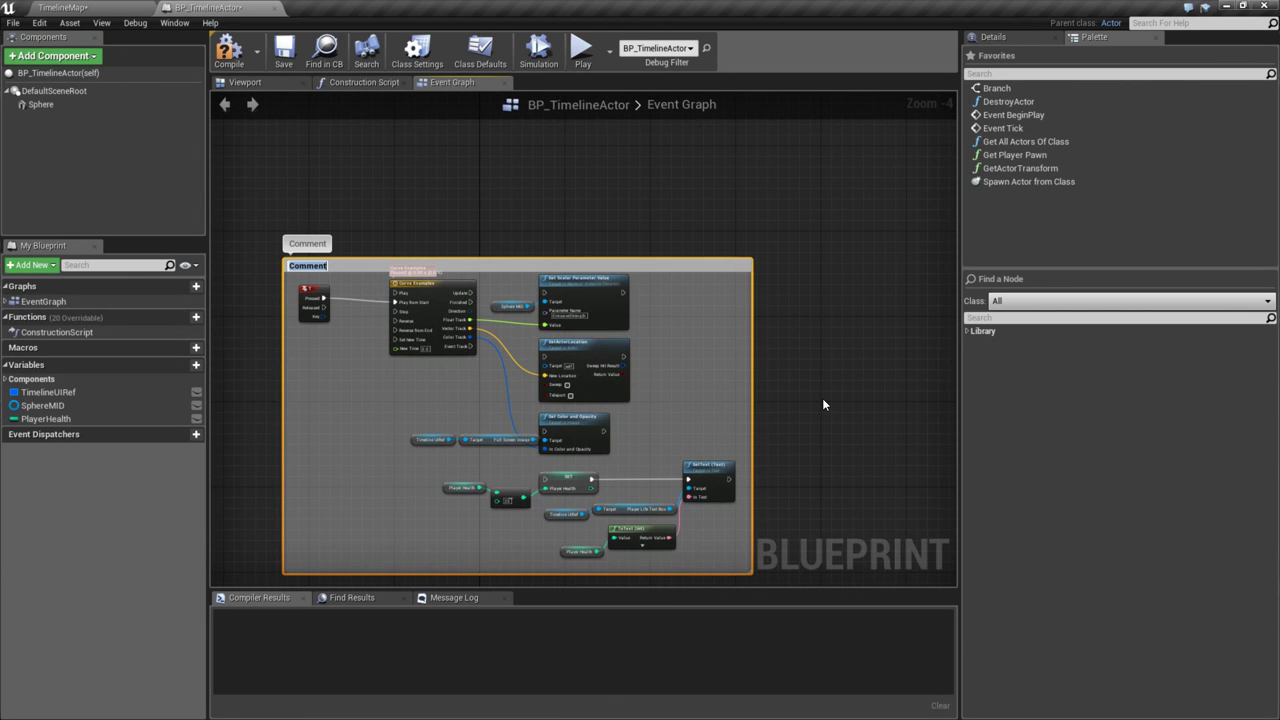
type("Curve Examples")
key("Return")
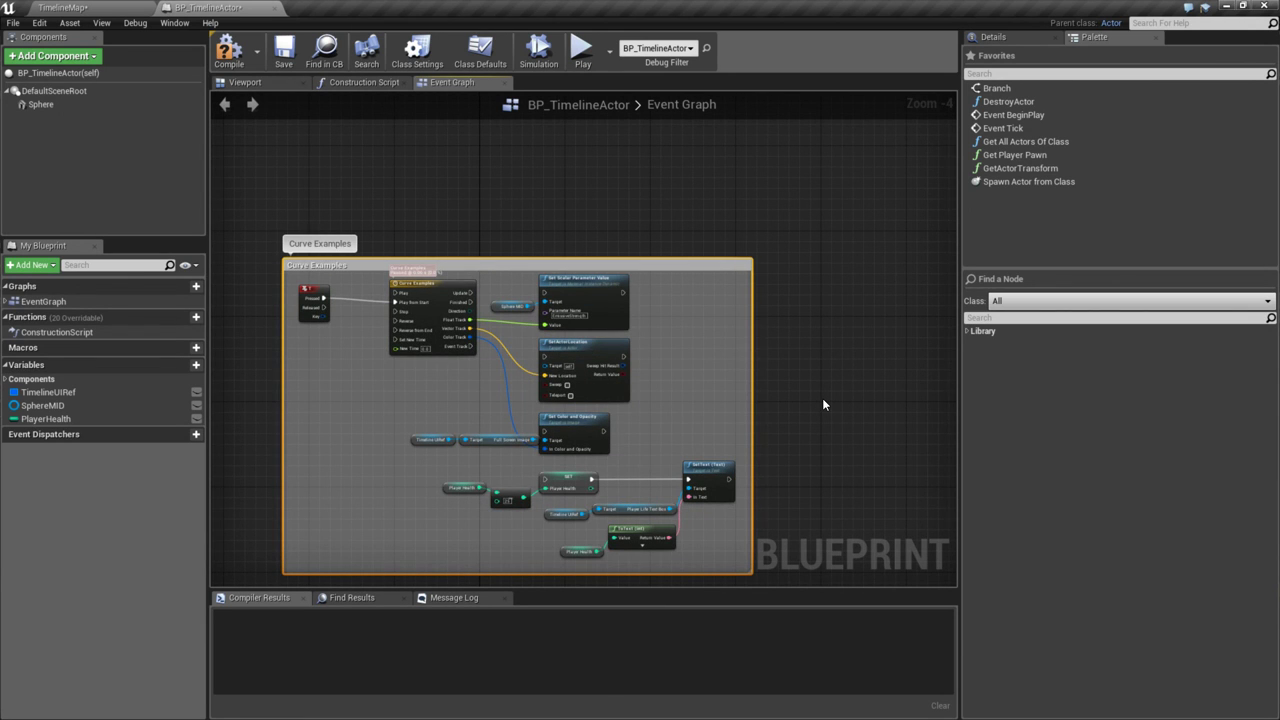
- Enclose the Properties Examples timeline node group in a comment titled "Properties Example"
right_click_drag(634, 175, 578, 436)
left_click_drag(281, 180, 837, 462)
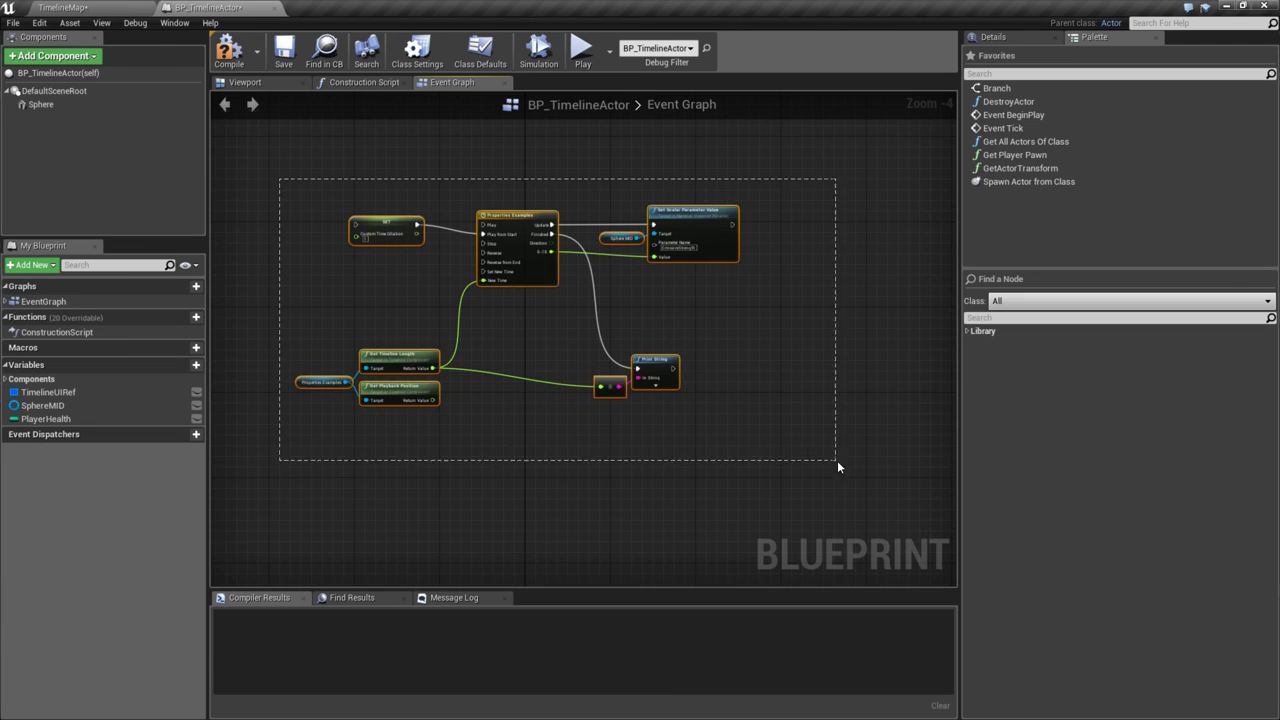
left_click_drag(837, 462, 840, 457)
type("c")
type("Properti")
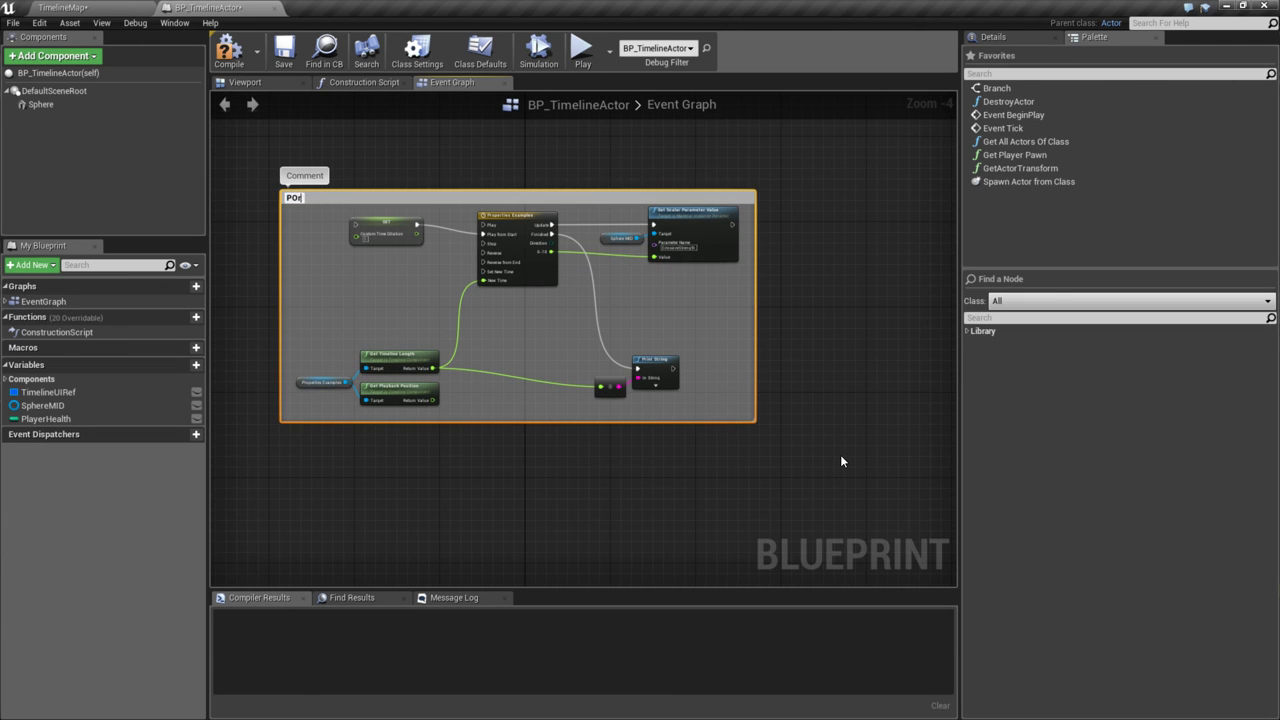
type("es Example")
key("Return")
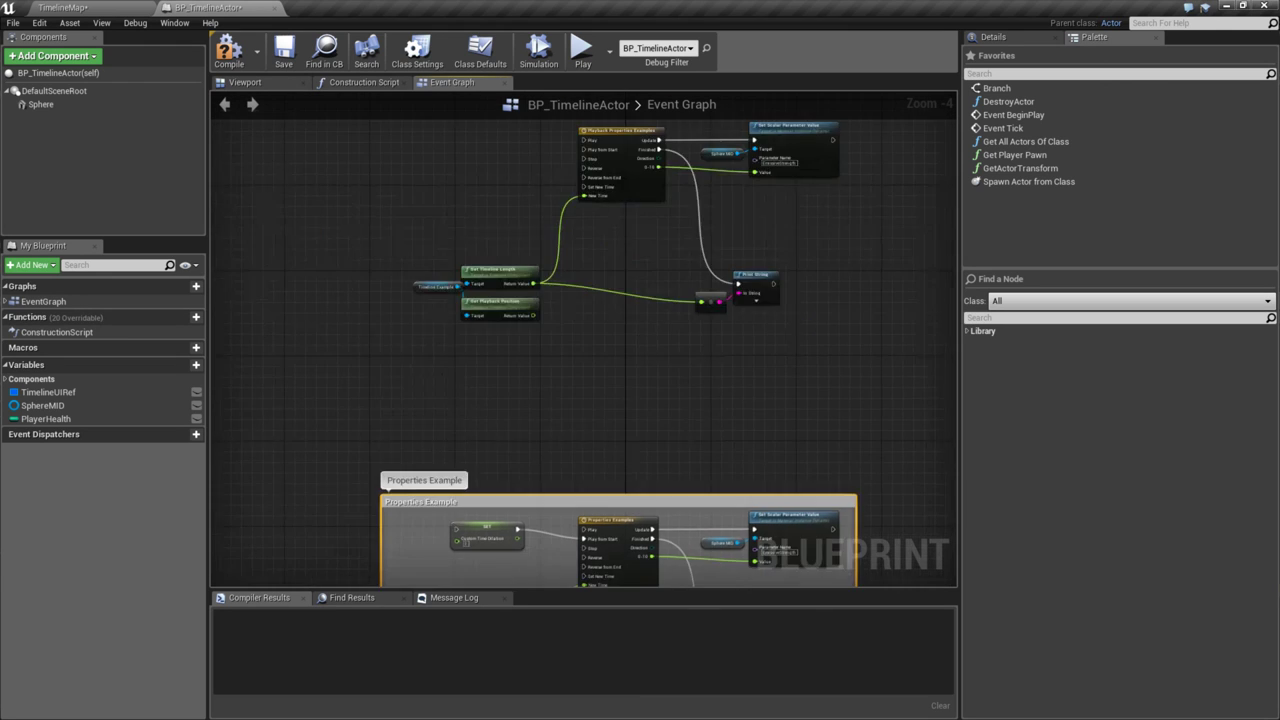
- Enclose the Playback Properties Examples timeline node group in a comment titled "Playback Properties"
type("c")
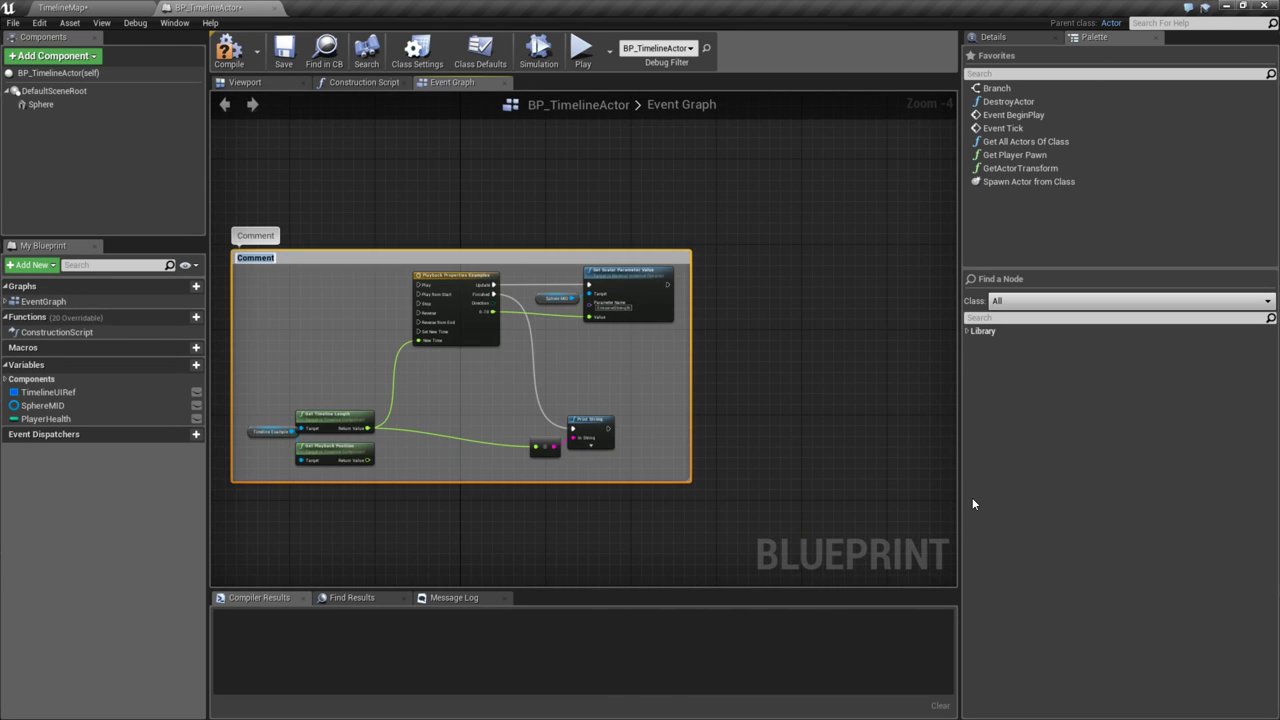
type("Playback Properties")
key("Return")
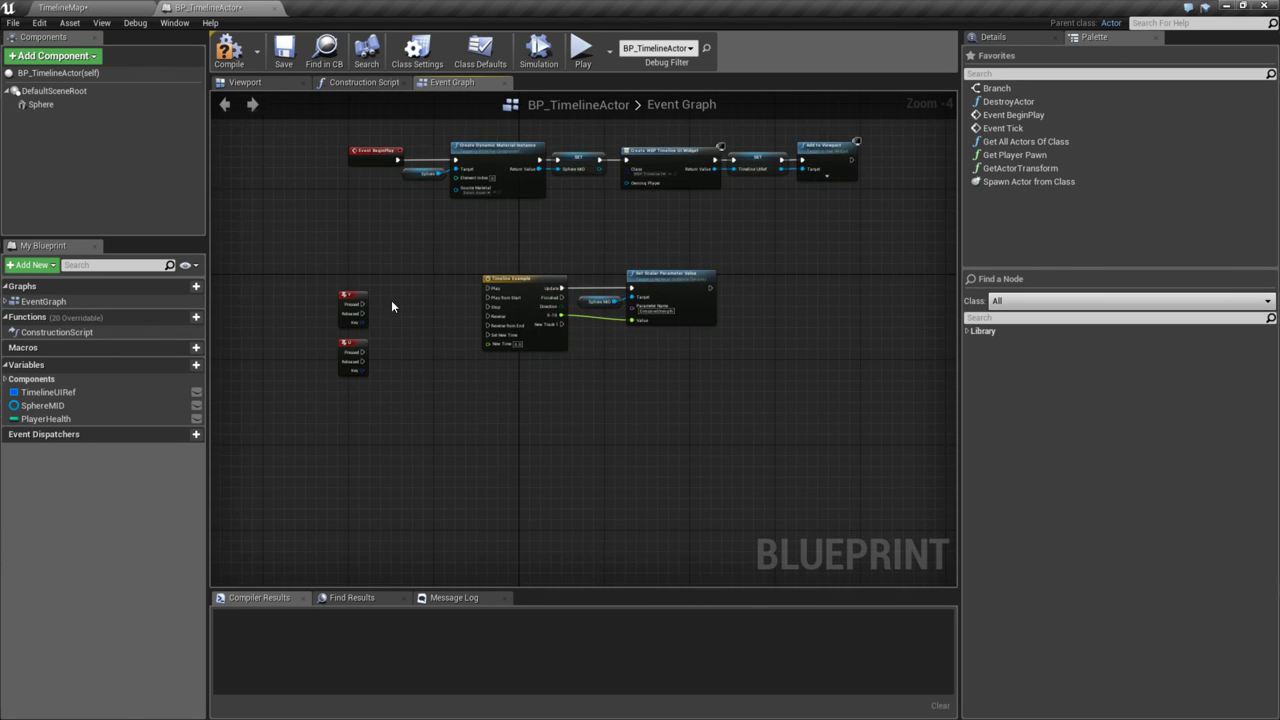
- Enclose the Timeline Example node, its key events and Set Scalar Parameter Value in a comment titled "Timeline Node Example"
left_click_drag(294, 251, 745, 446)
key("c")
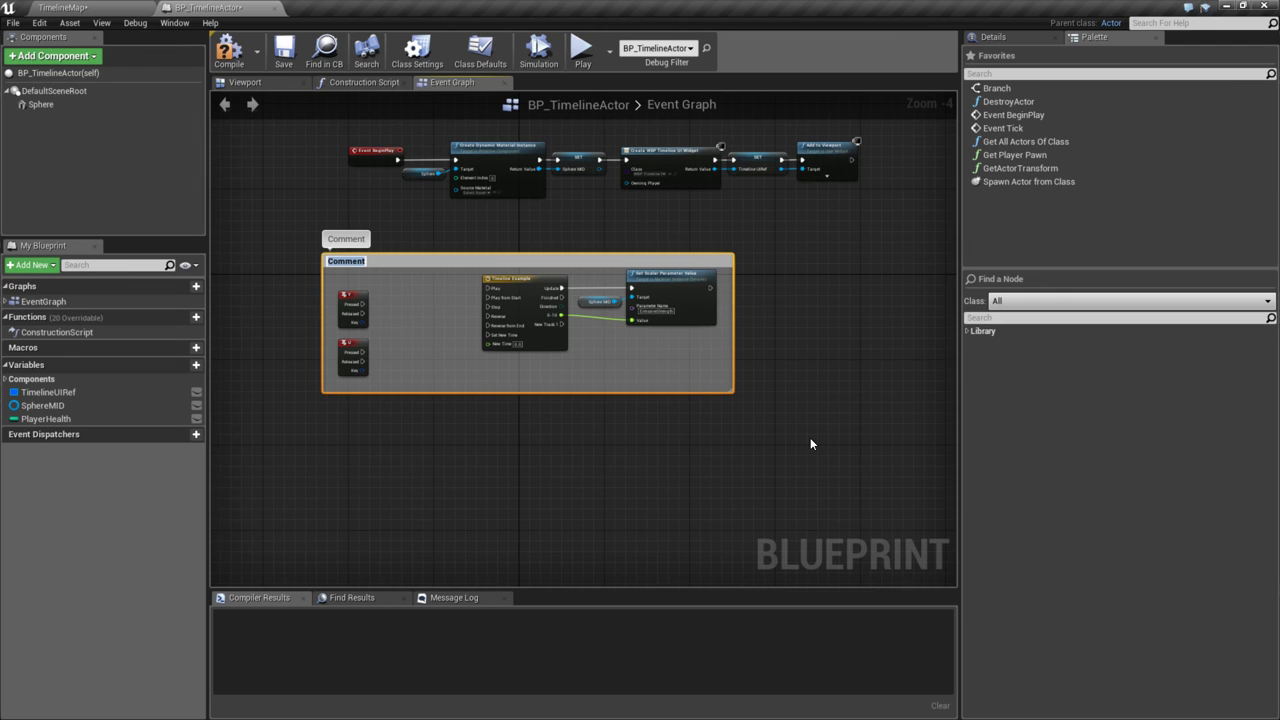
type("Timeline Node Example")
key("Return")
- Move the Event BeginPlay node chain further up, away from the Timeline Node Example comment
scroll(810, 443, "down", 1)
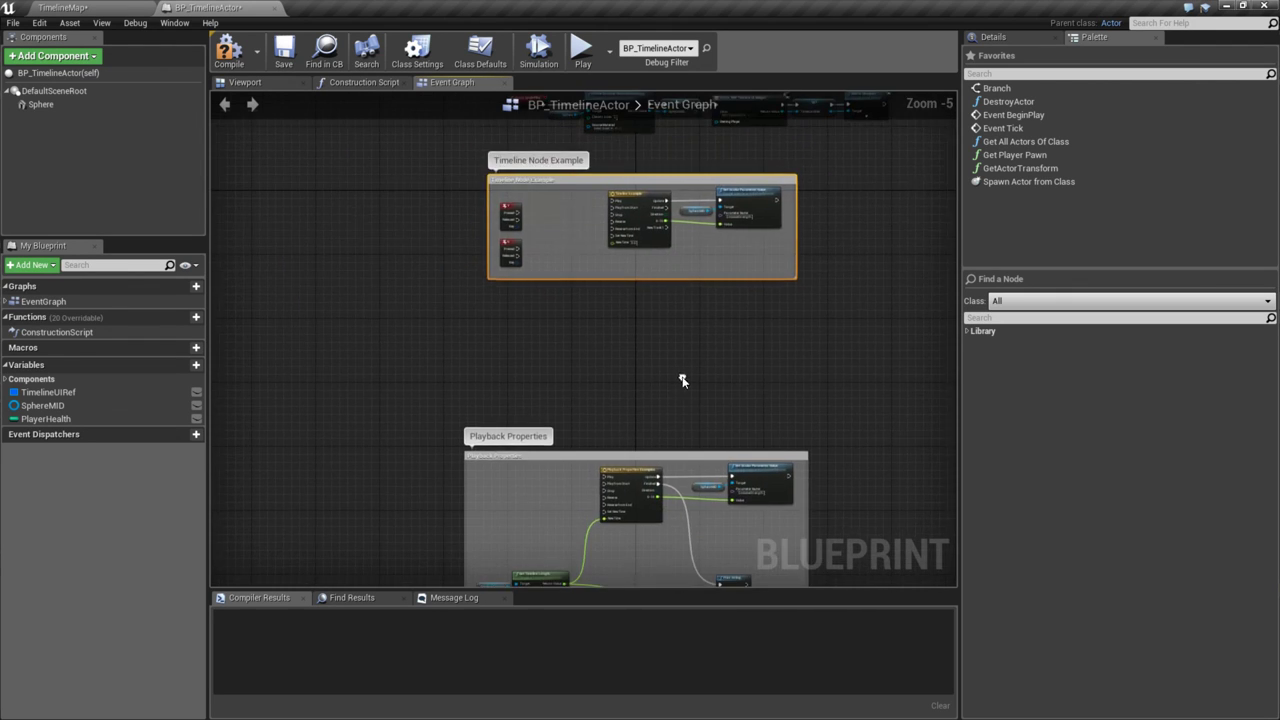
right_click_drag(709, 393, 658, 320)
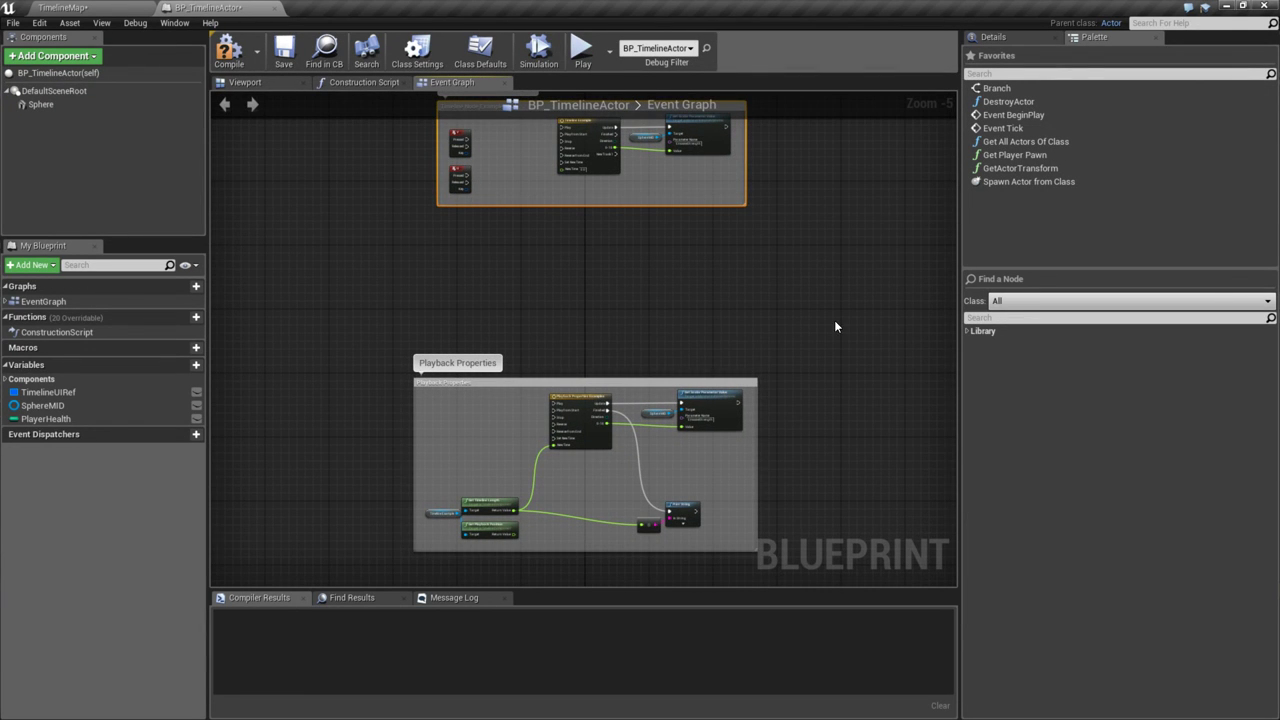
scroll(796, 311, "down", 4)
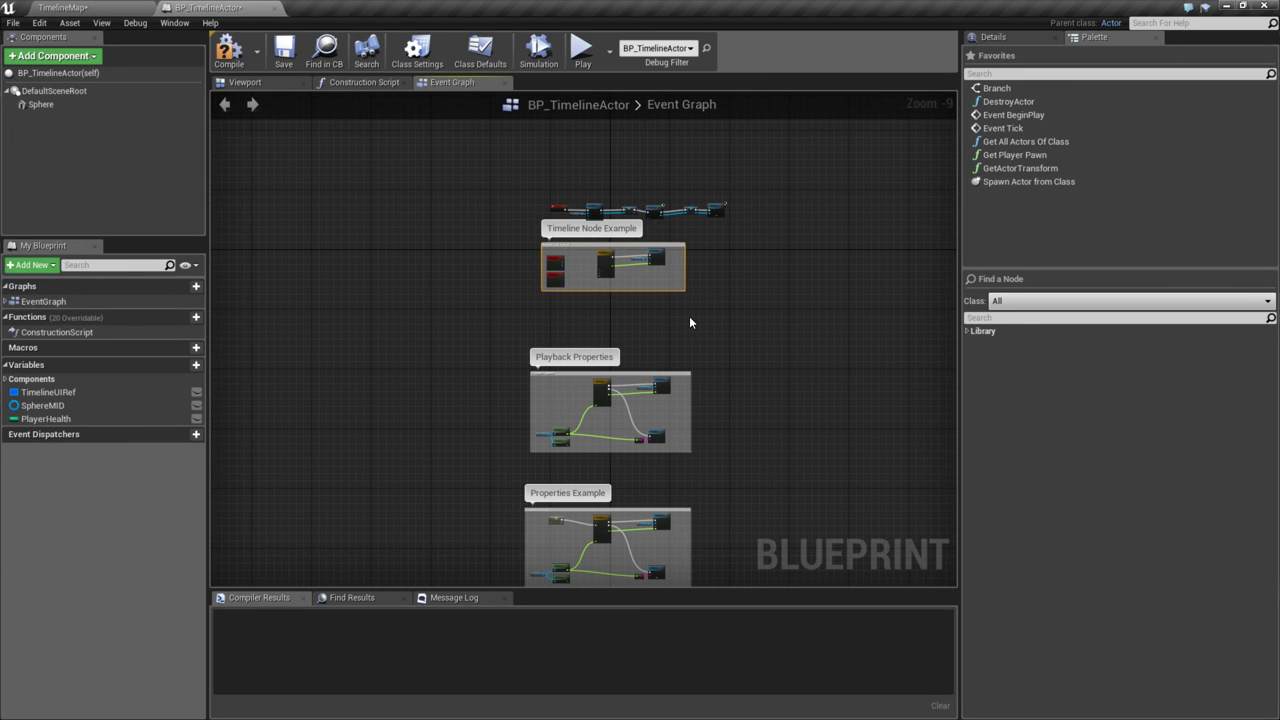
right_click_drag(737, 325, 722, 389)
left_click_drag(743, 303, 553, 203)
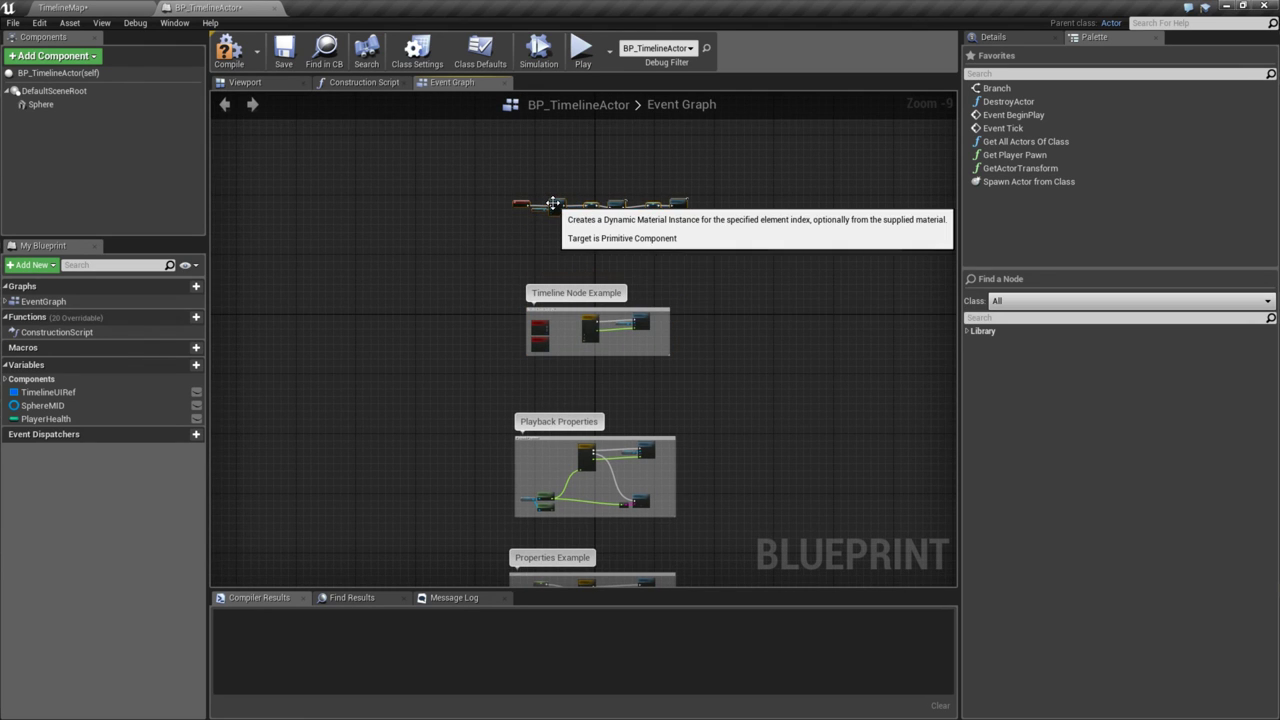
- Enclose the Event BeginPlay node chain in a comment titled "Begin Play"
key("c")
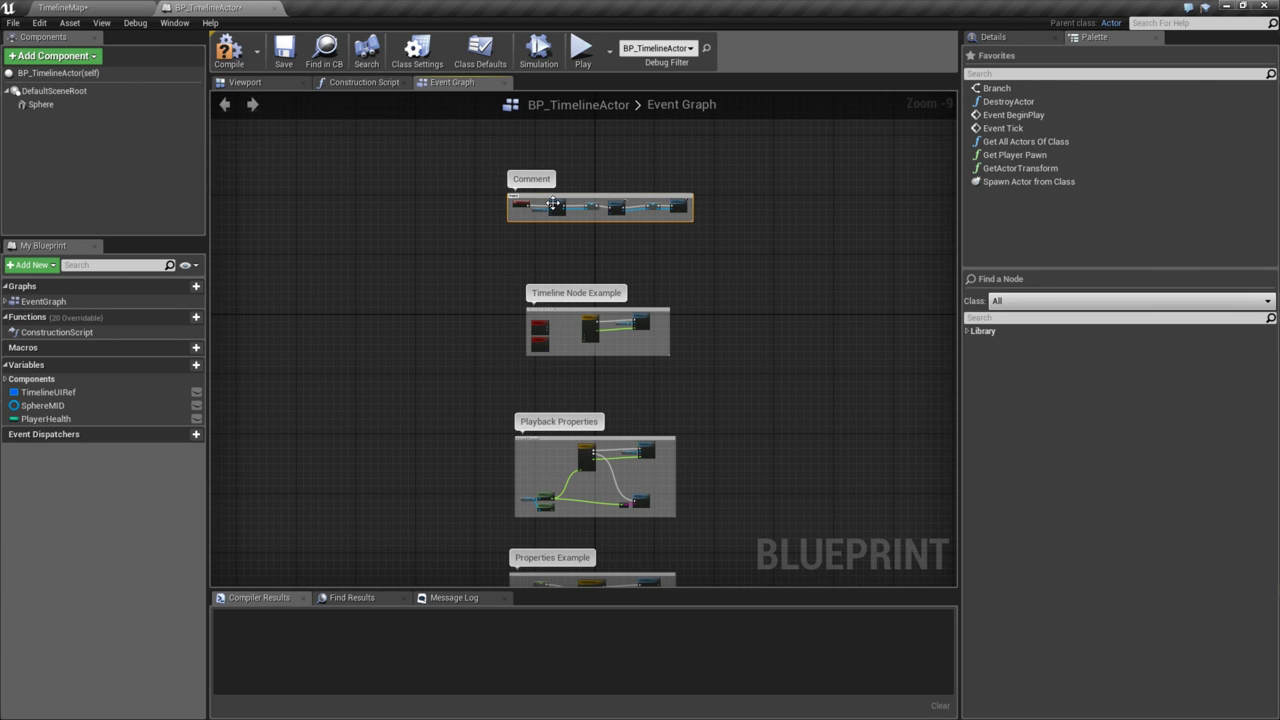
type("Begin PLay")
double_click(535, 178)
left_click(543, 177)
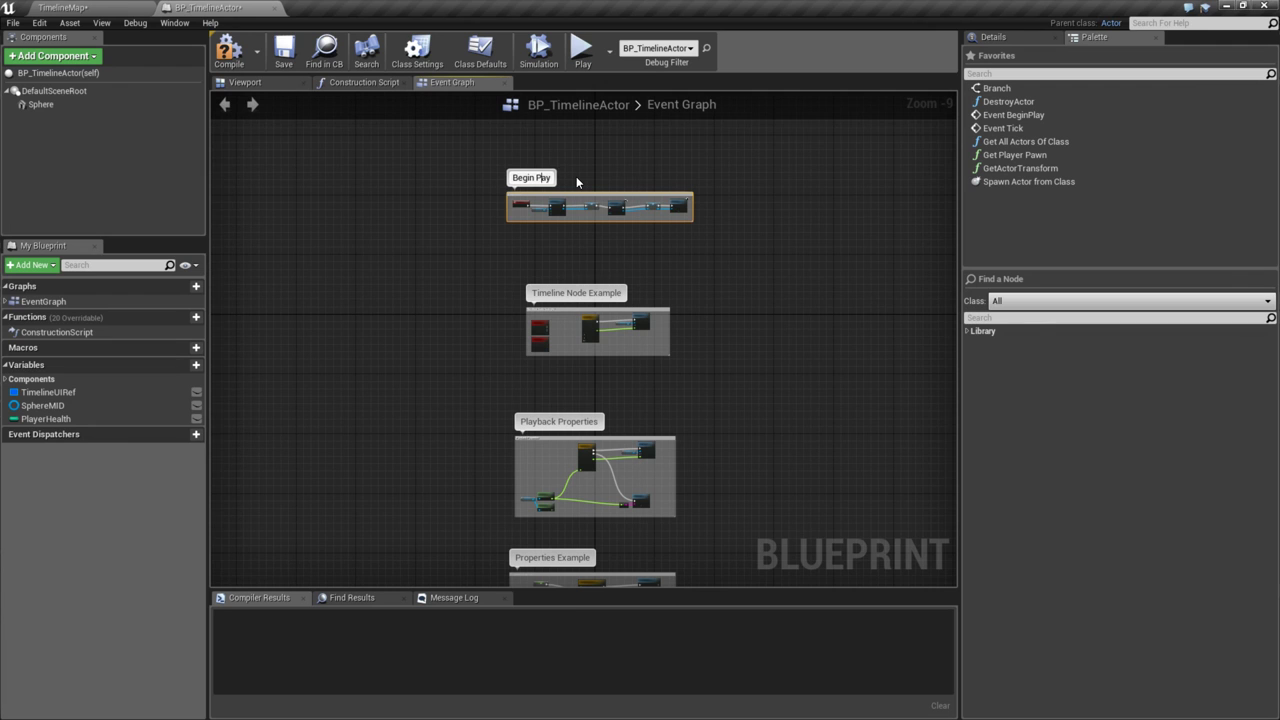
key("Return")
- Review the Timeline Node Example and Playback Properties comment groups and their timeline nodes
right_click_drag(818, 396, 748, 366)
scroll(748, 366, "up", 6)
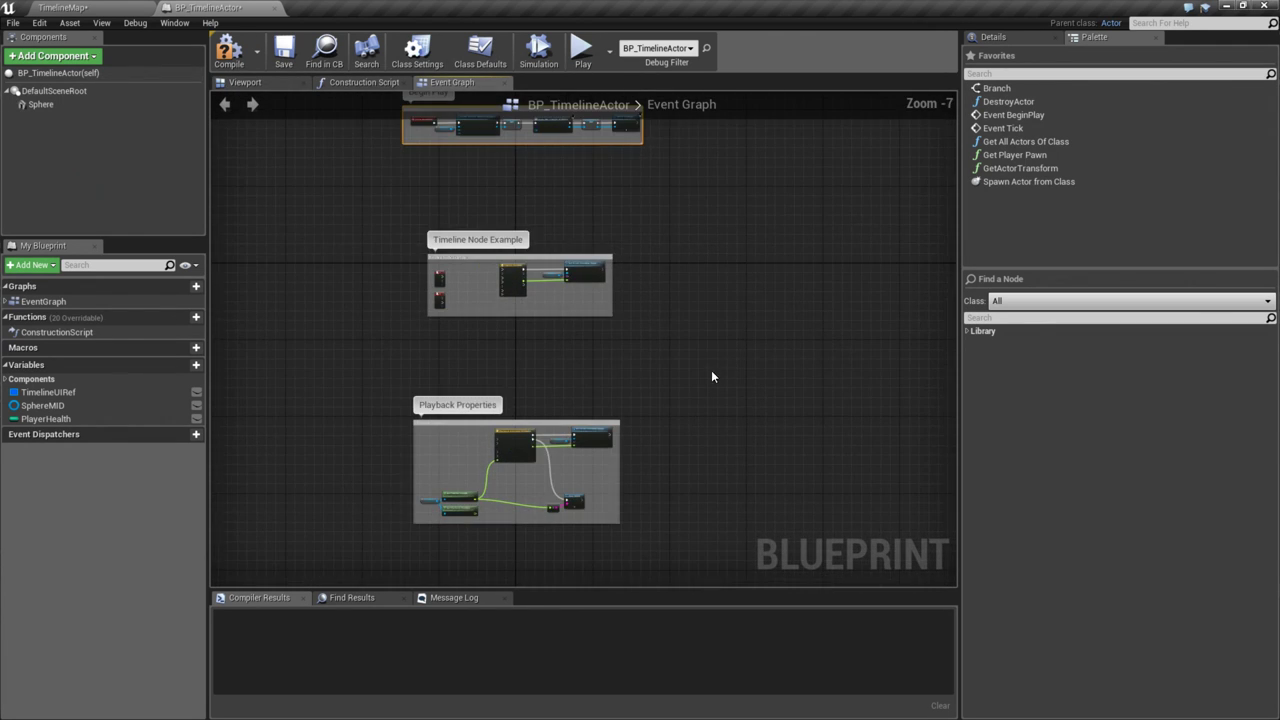
scroll(754, 328, "down", 3)
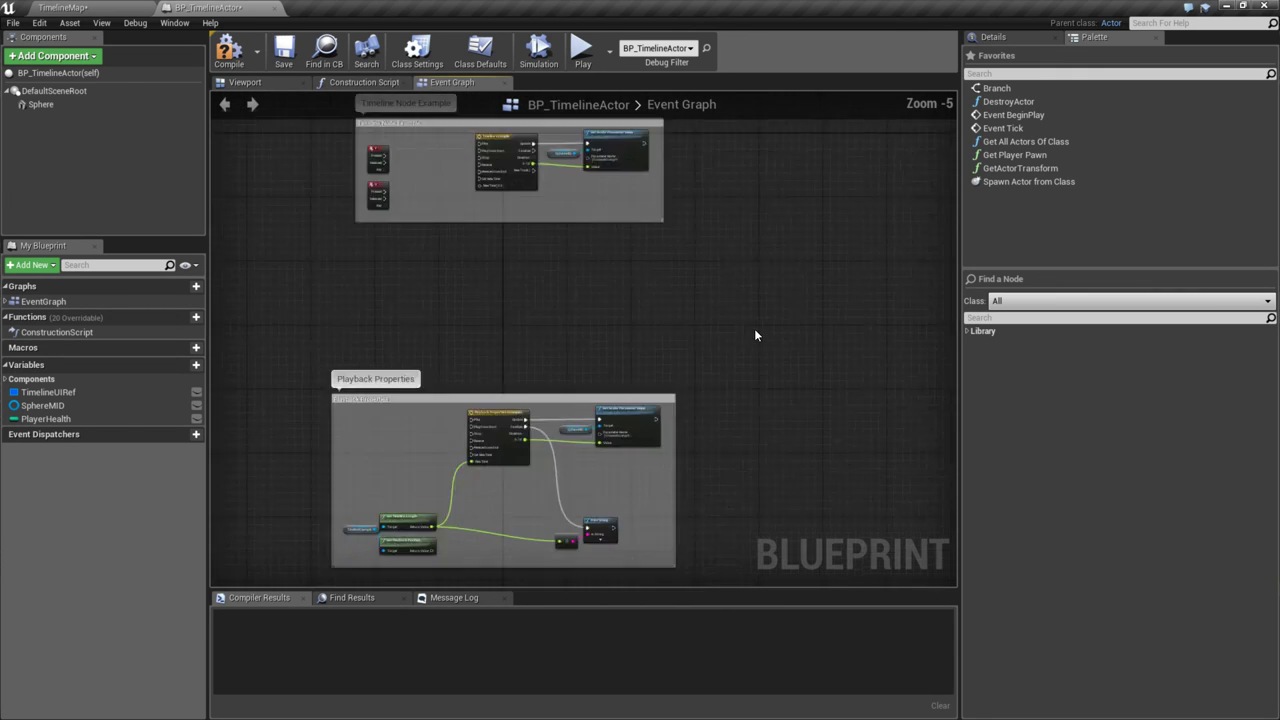
right_click_drag(754, 328, 682, 479)
scroll(750, 360, "up", 3)
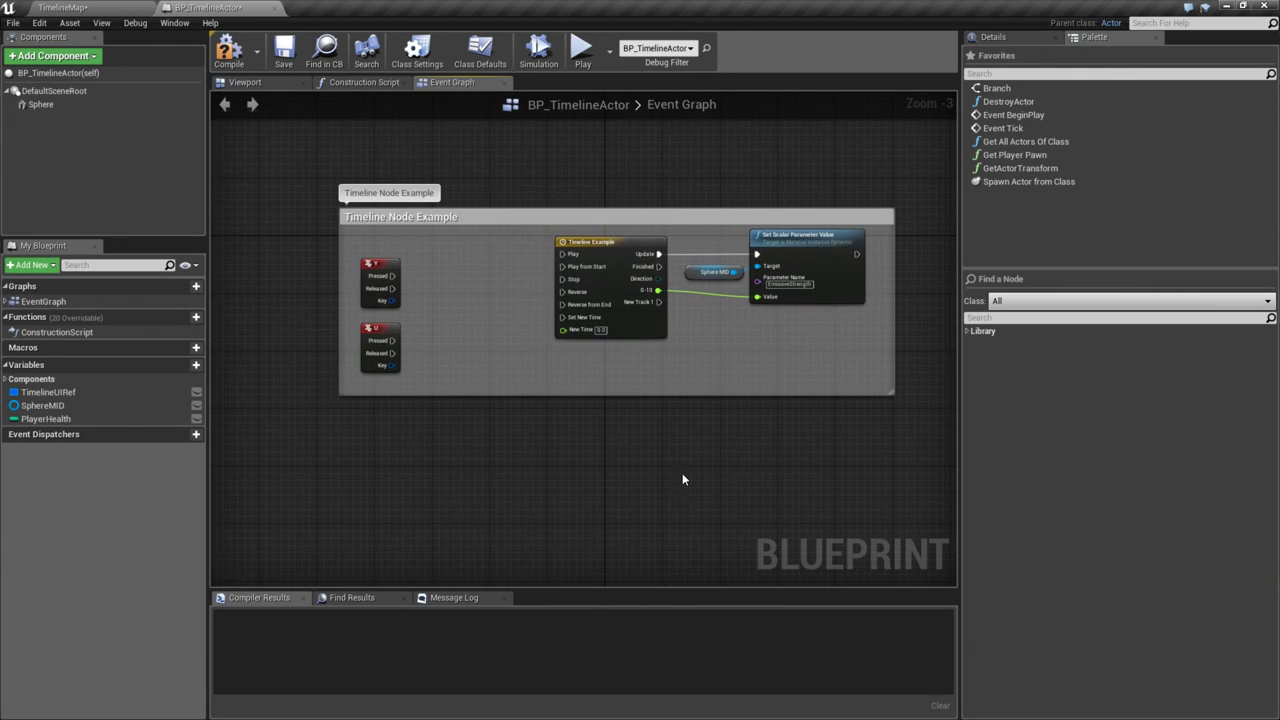
left_click(612, 330)
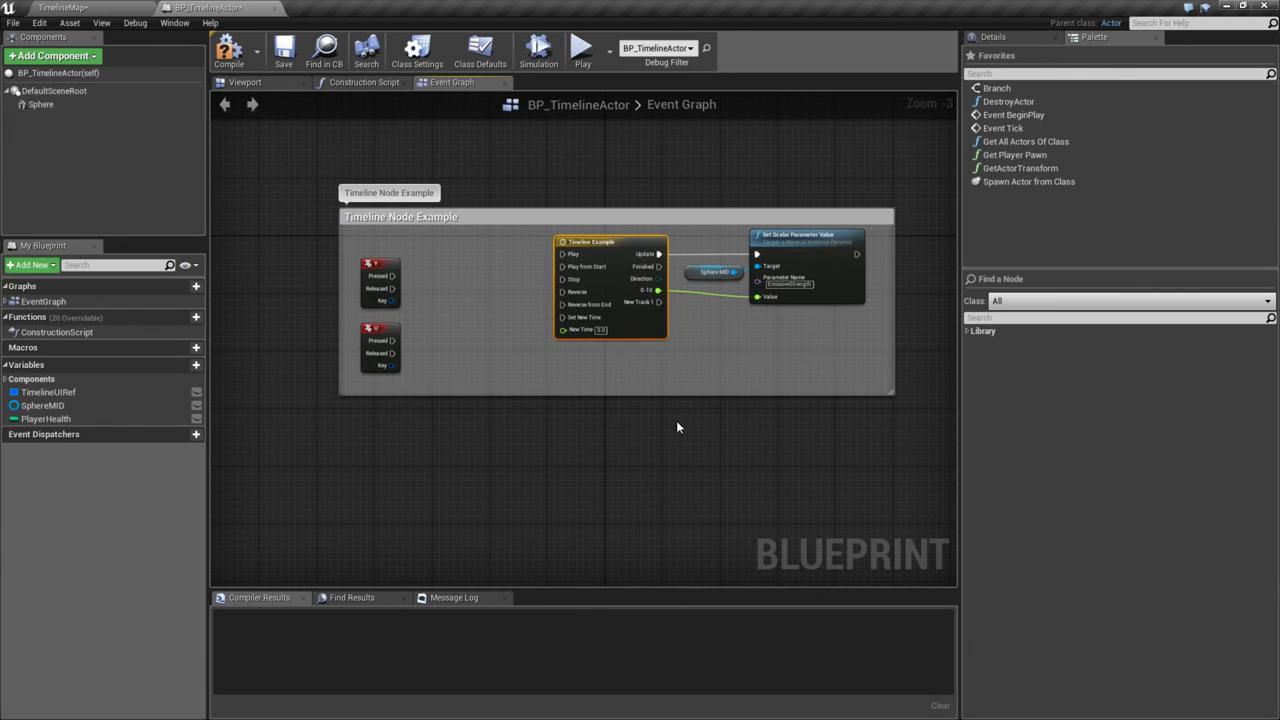
right_click_drag(676, 420, 700, 187)
right_click_drag(658, 451, 652, 367)
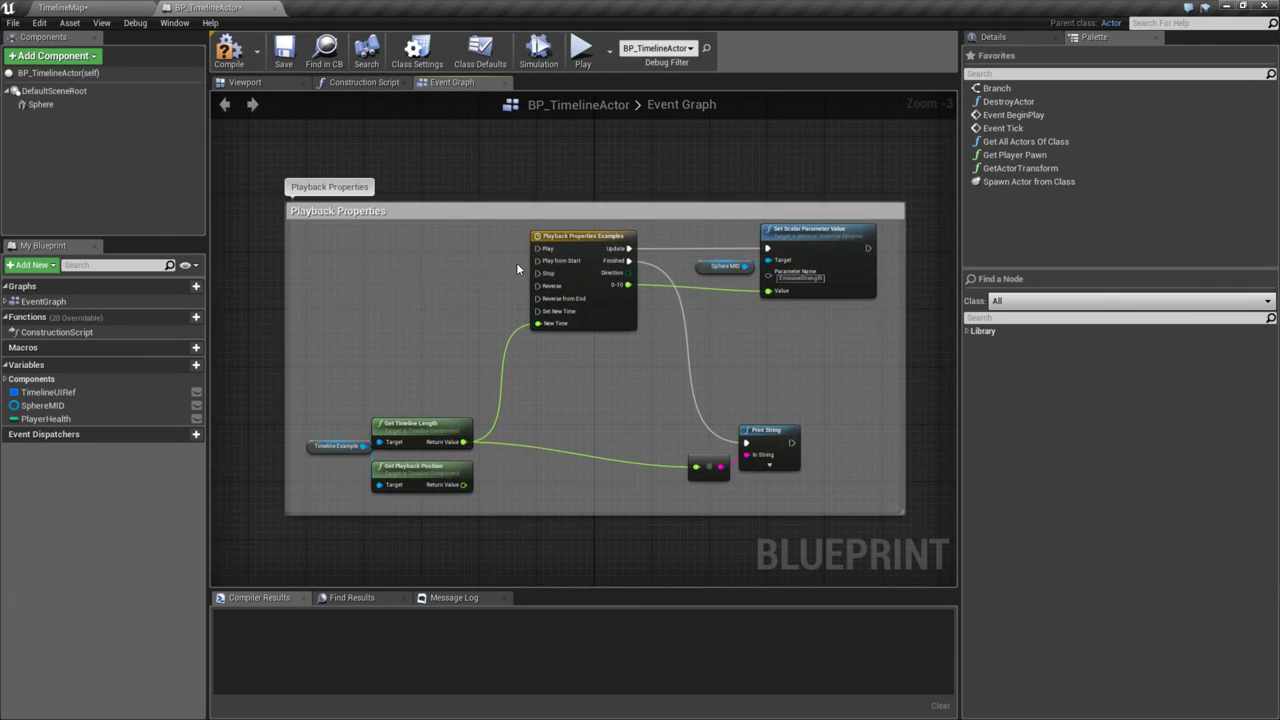
left_click(541, 292)
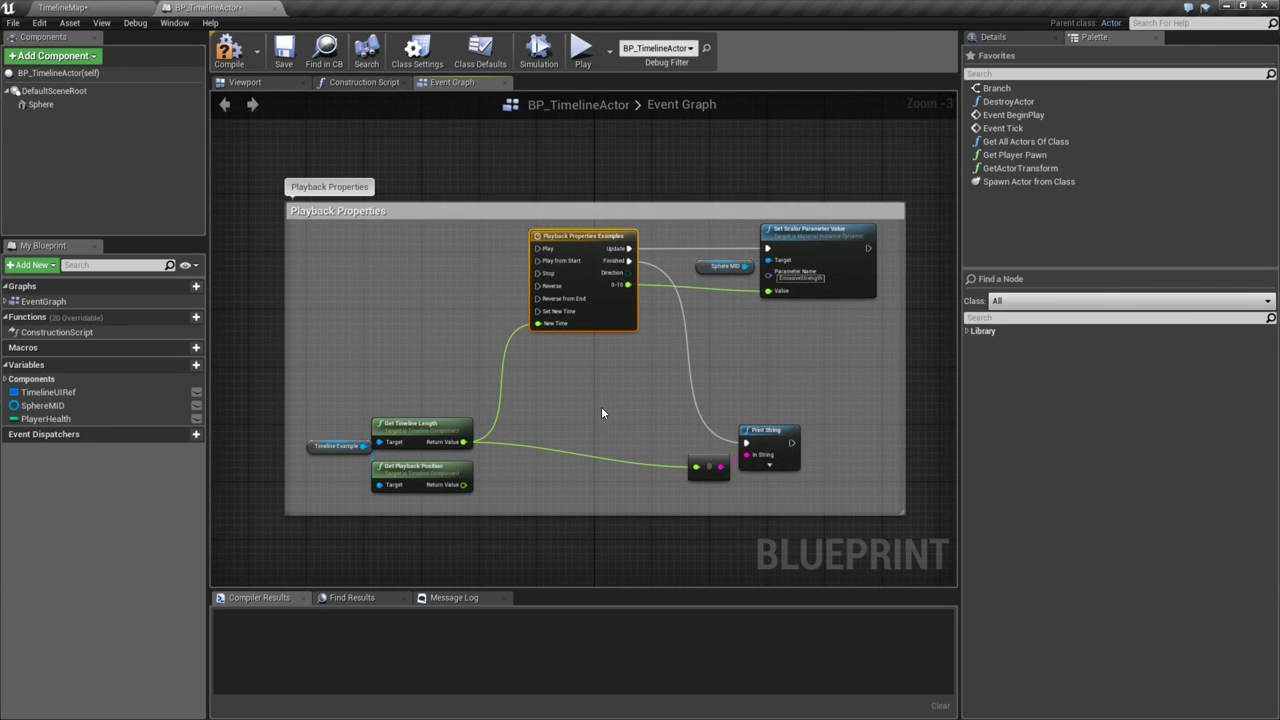
right_click_drag(603, 410, 637, 222)
right_click_drag(672, 452, 661, 524)
right_click_drag(638, 309, 620, 440)
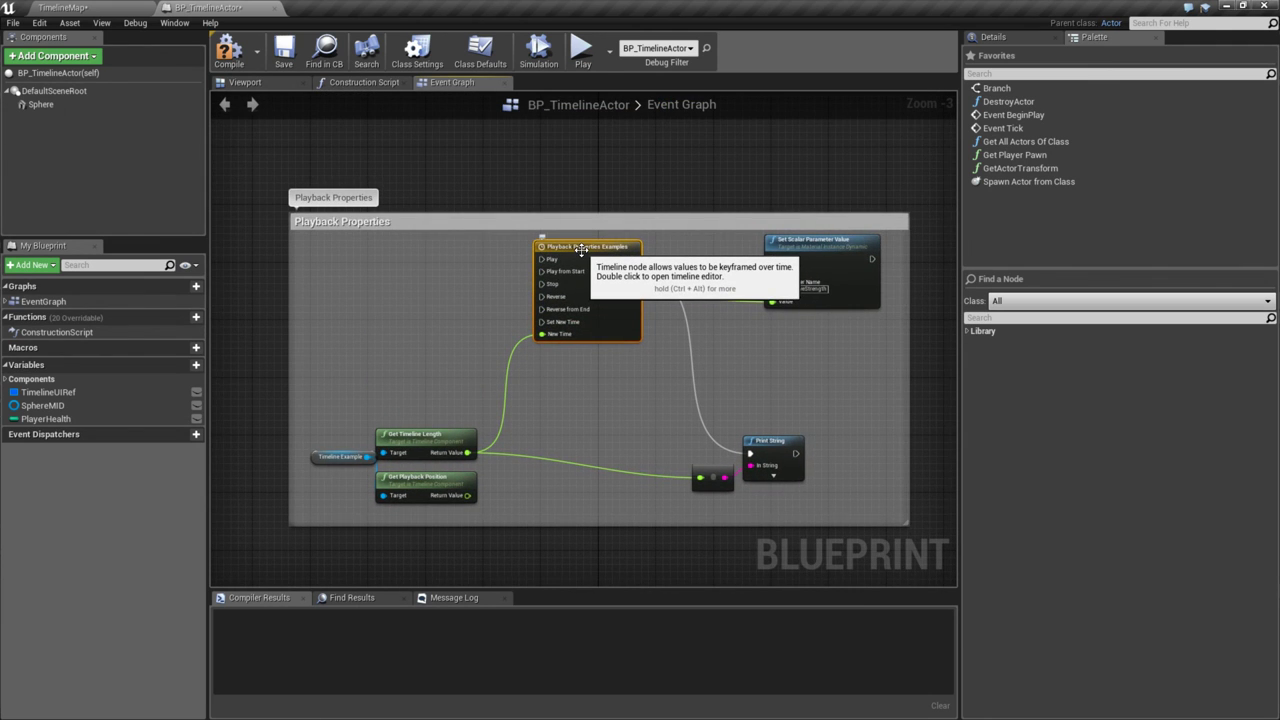
- Rename the timeline node in the Playback Properties comment as "Playback Examples"
double_click(582, 248)
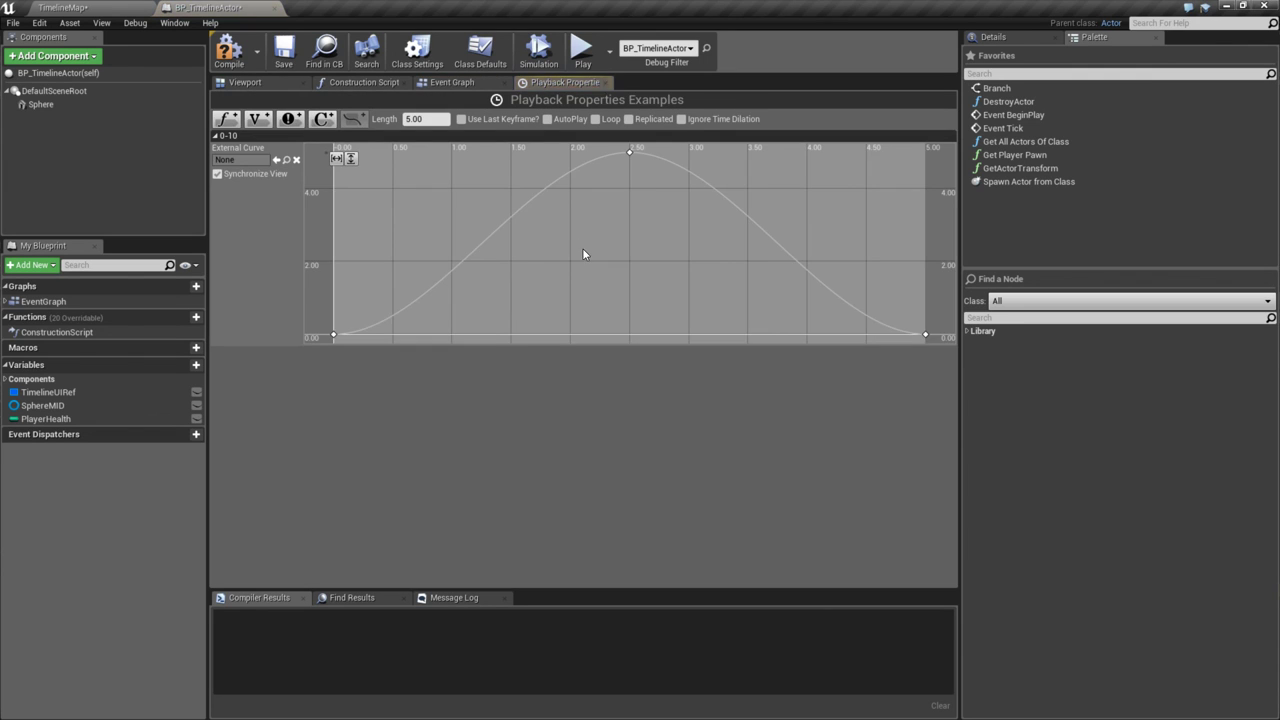
left_click(608, 82)
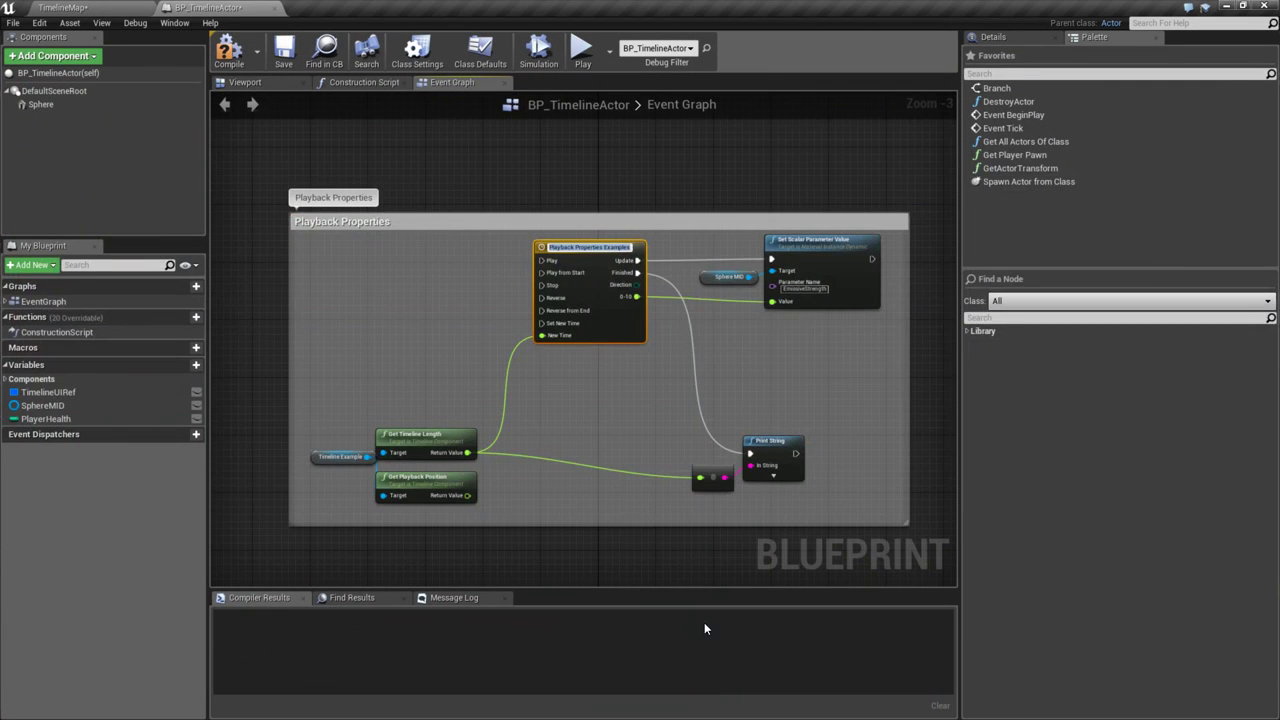
left_click(573, 381)
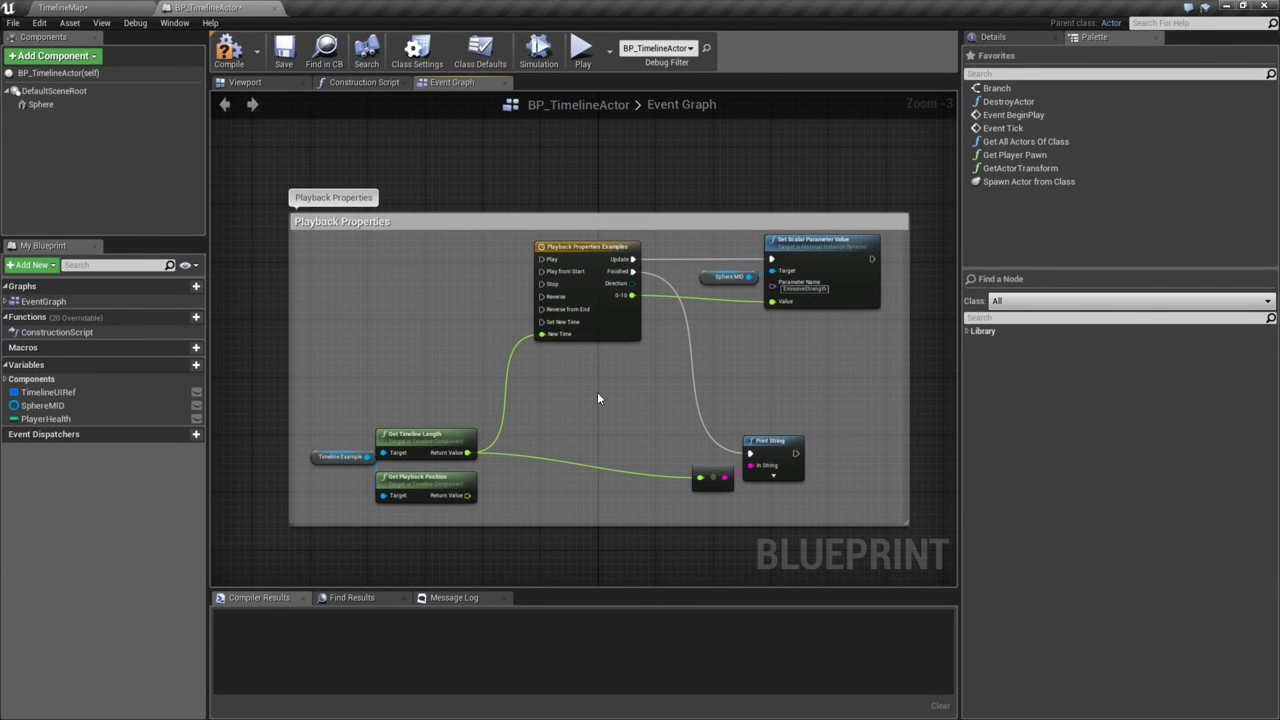
double_click(574, 246)
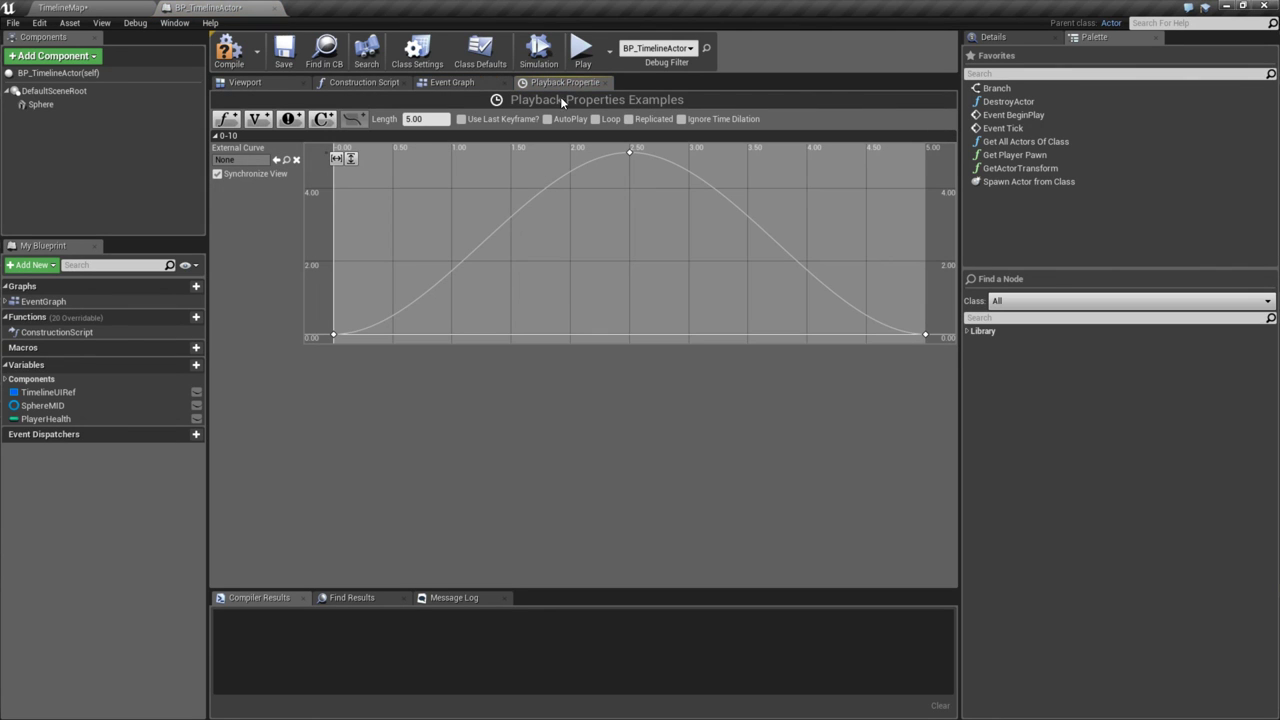
left_click(605, 83)
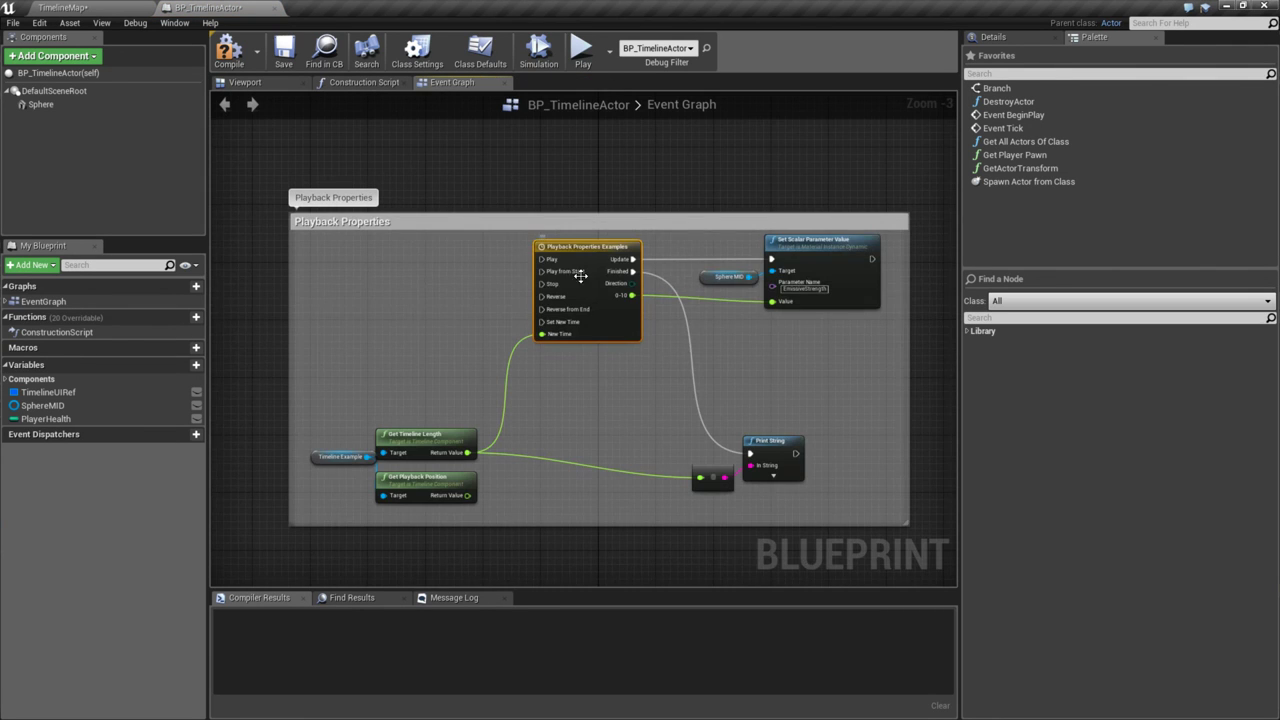
left_click_drag(575, 247, 604, 247)
key("BackSpace")
key("BackSpace")
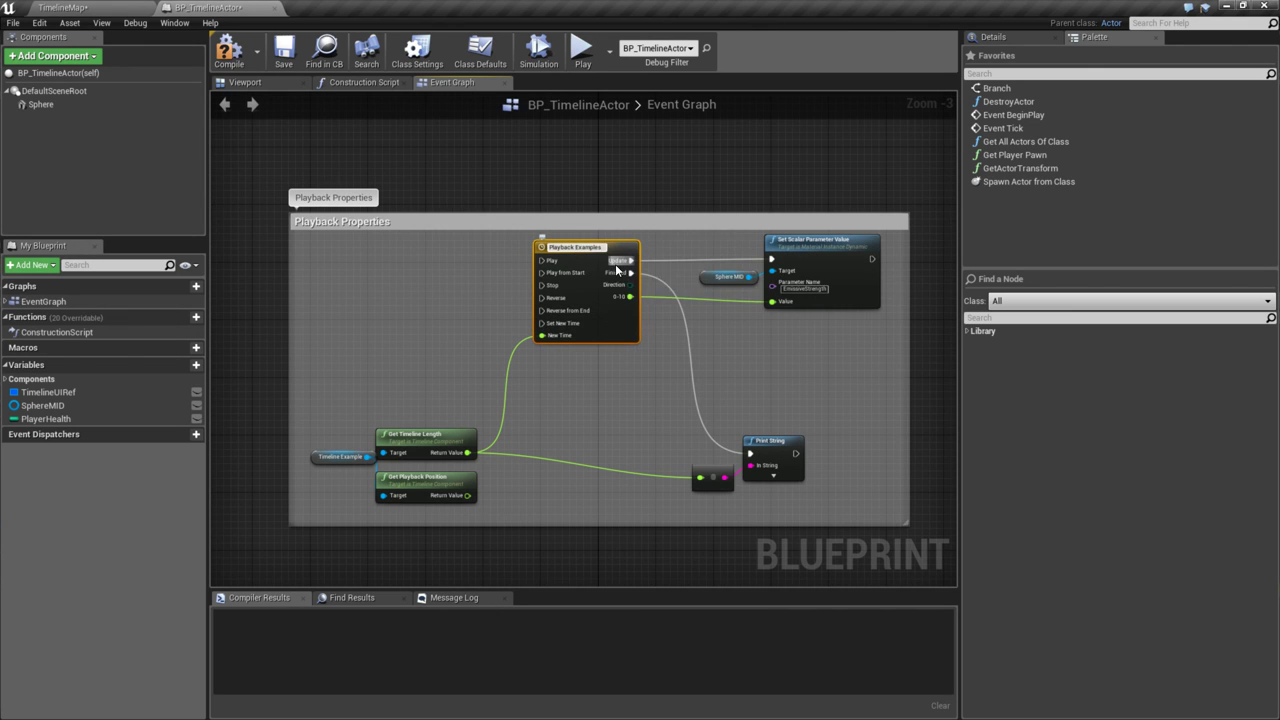
key("Return")
- Examine the Properties Example group and the settings inside its Properties Examples timeline
right_click_drag(588, 391, 622, 378)
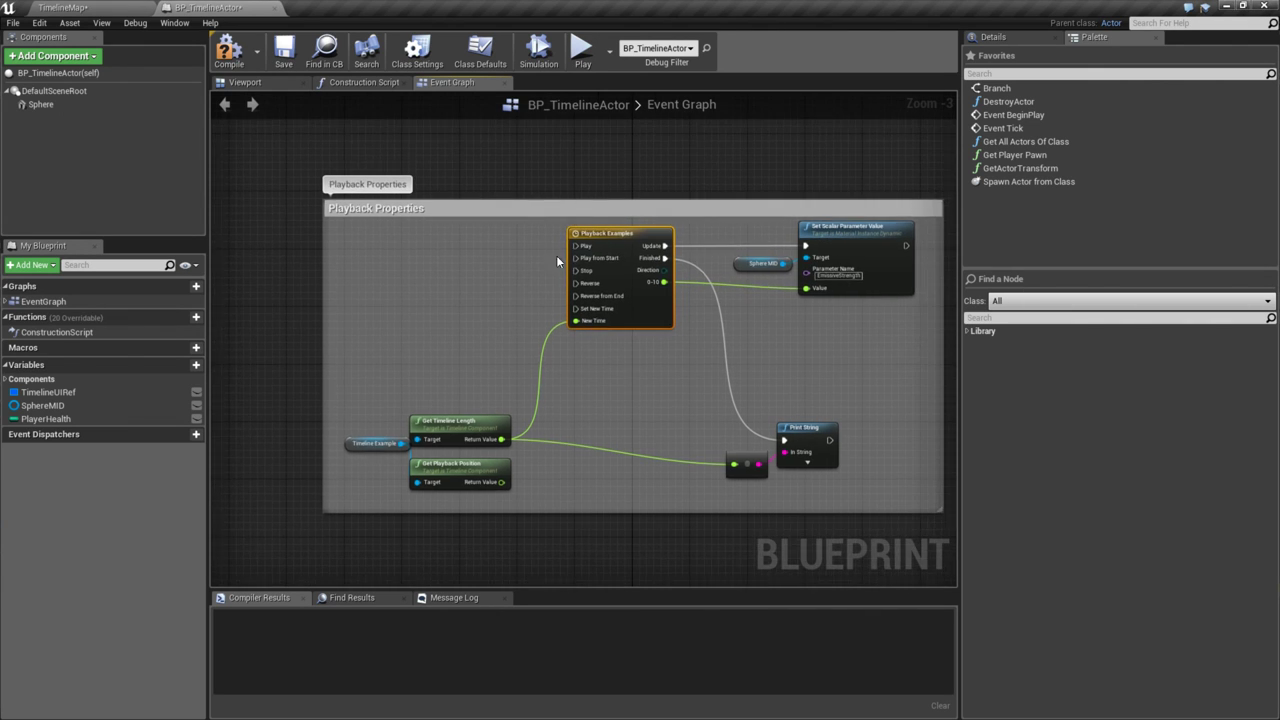
left_click_drag(597, 303, 596, 300)
right_click_drag(641, 384, 636, 291)
right_click_drag(690, 579, 692, 223)
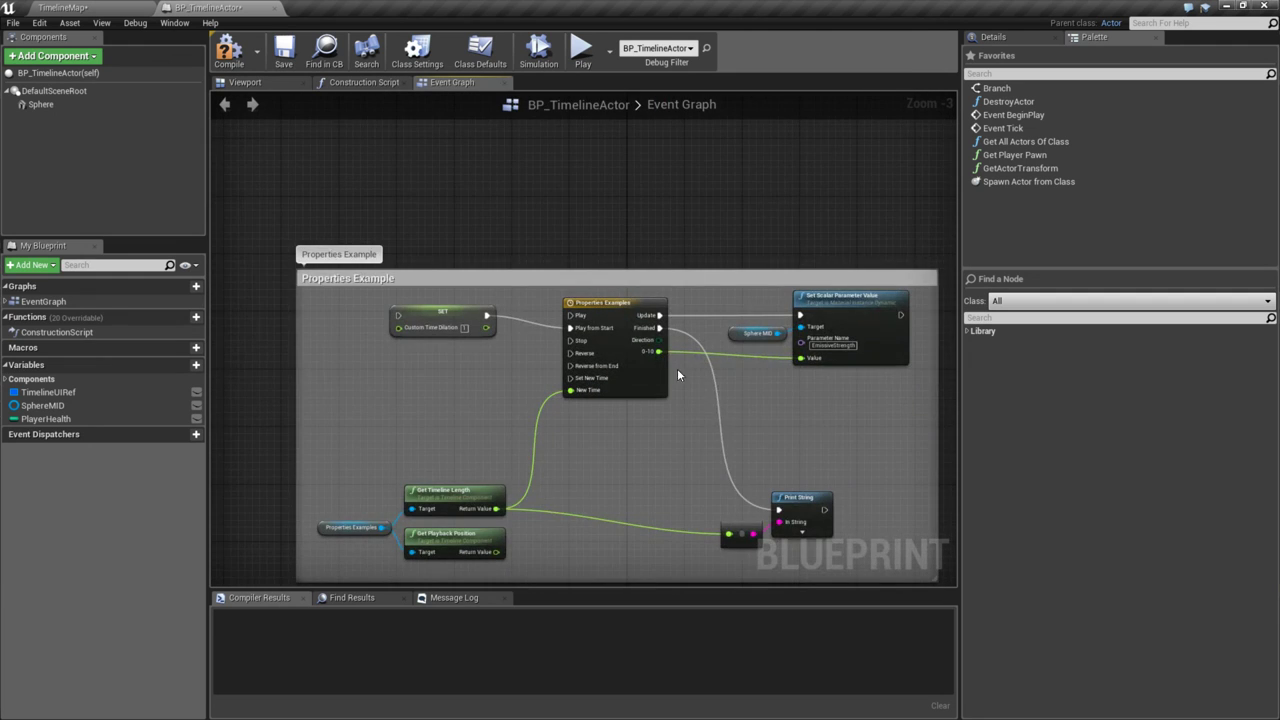
scroll(663, 377, "up", 2)
right_click_drag(668, 437, 696, 363)
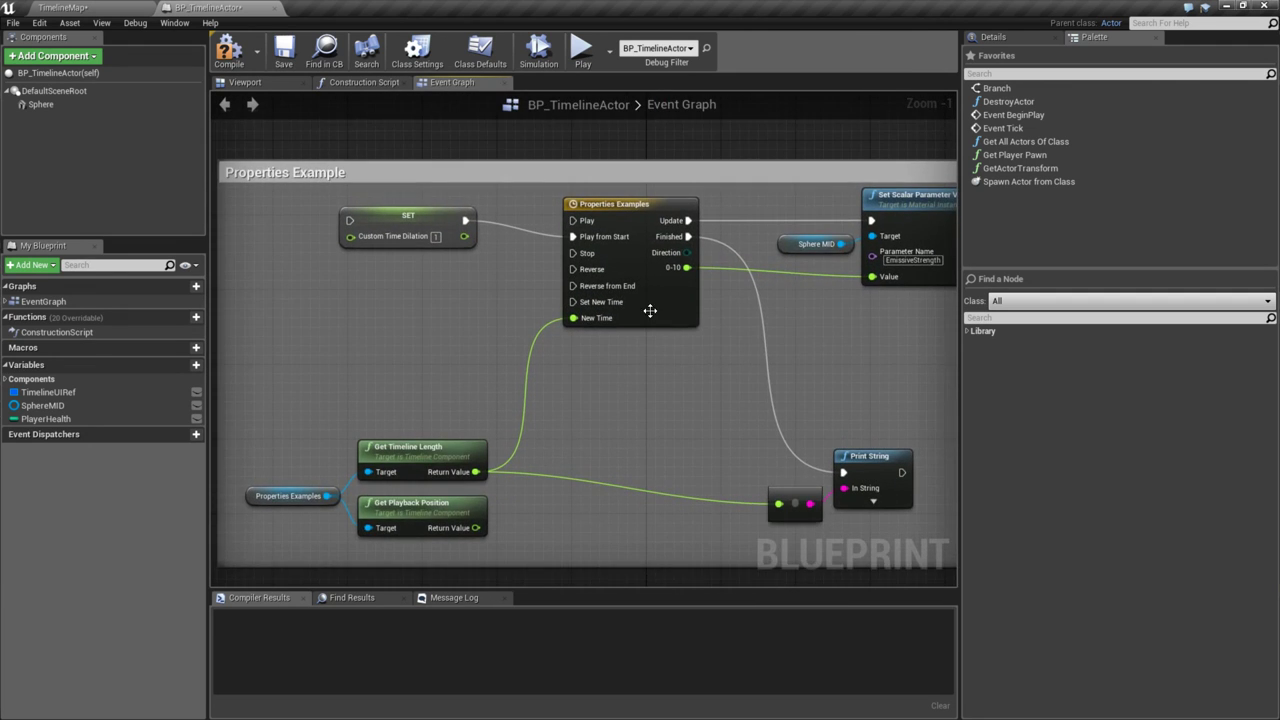
double_click(636, 203)
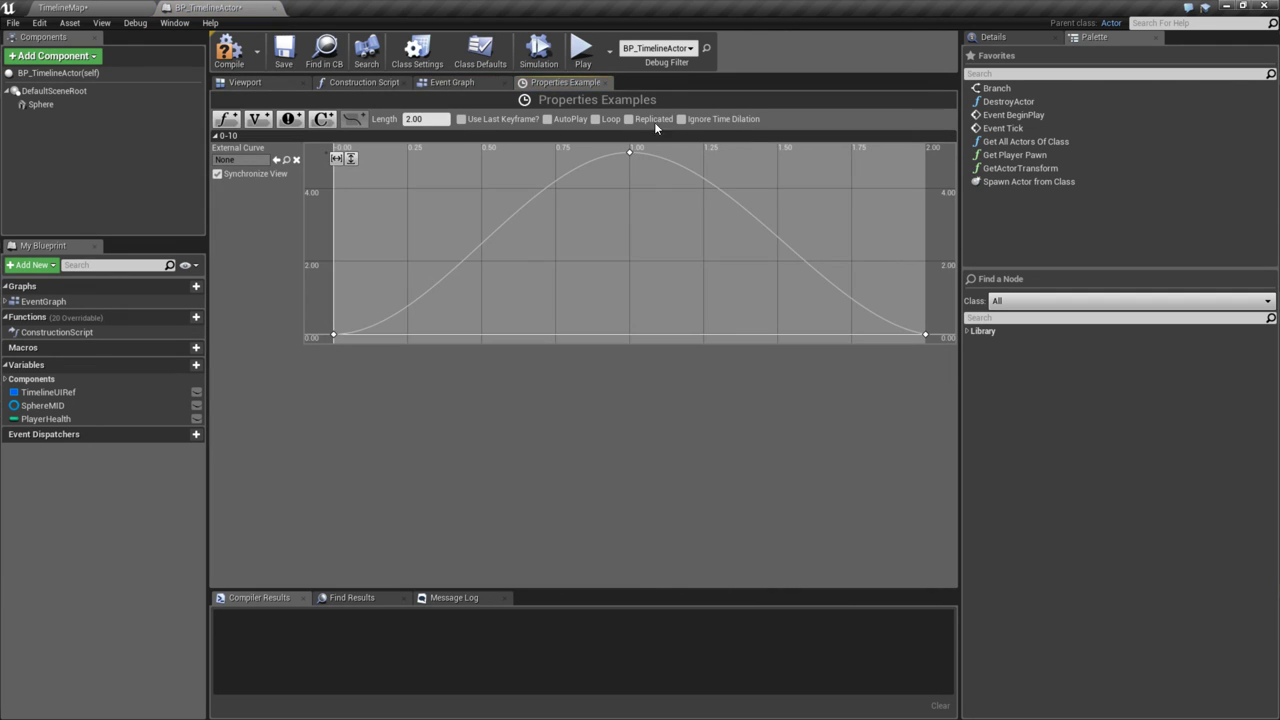
left_click(612, 86)
- Review the Curve Examples group and check it against the planned timeline videos in the To Do sheet in the browser
right_click_drag(605, 506, 660, 249)
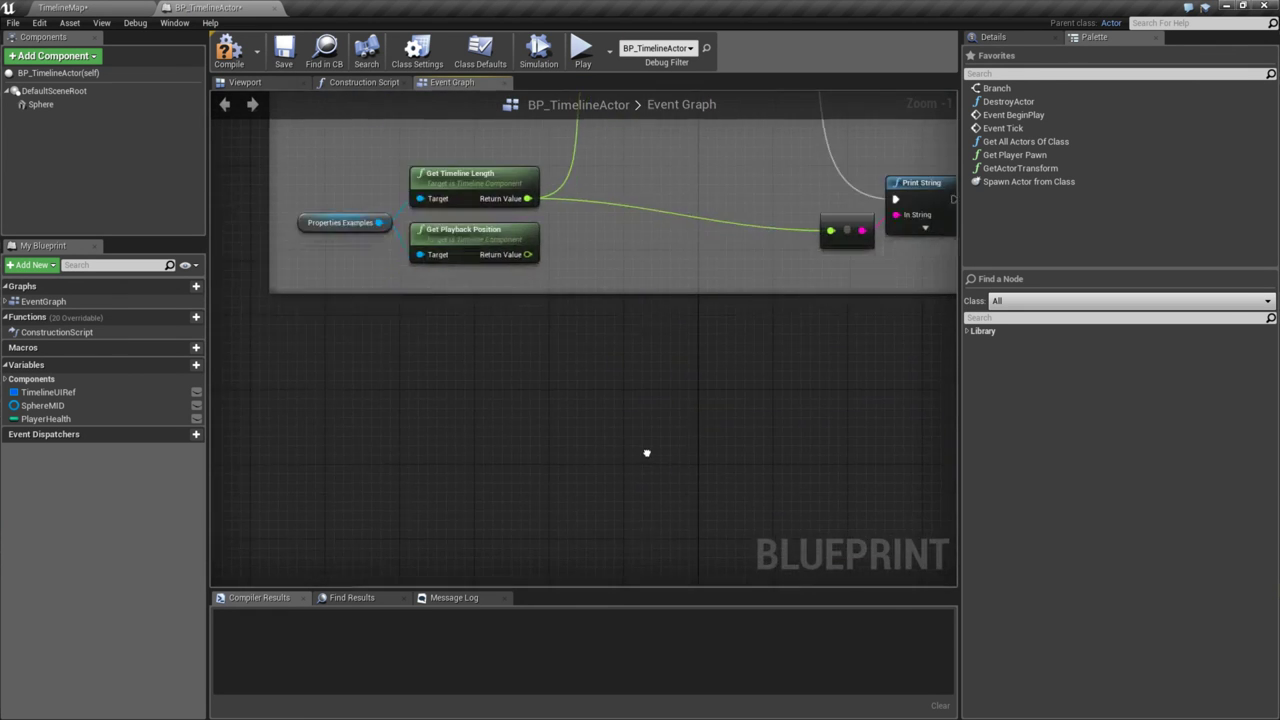
right_click_drag(646, 451, 650, 215)
right_click_drag(663, 508, 617, 330)
mouse_move(680, 489)
right_mouse_down()
mouse_move(663, 392)
mouse_move(566, 378)
mouse_move(615, 337)
mouse_move(680, 436)
right_mouse_up()
scroll(548, 415, "down", 3)
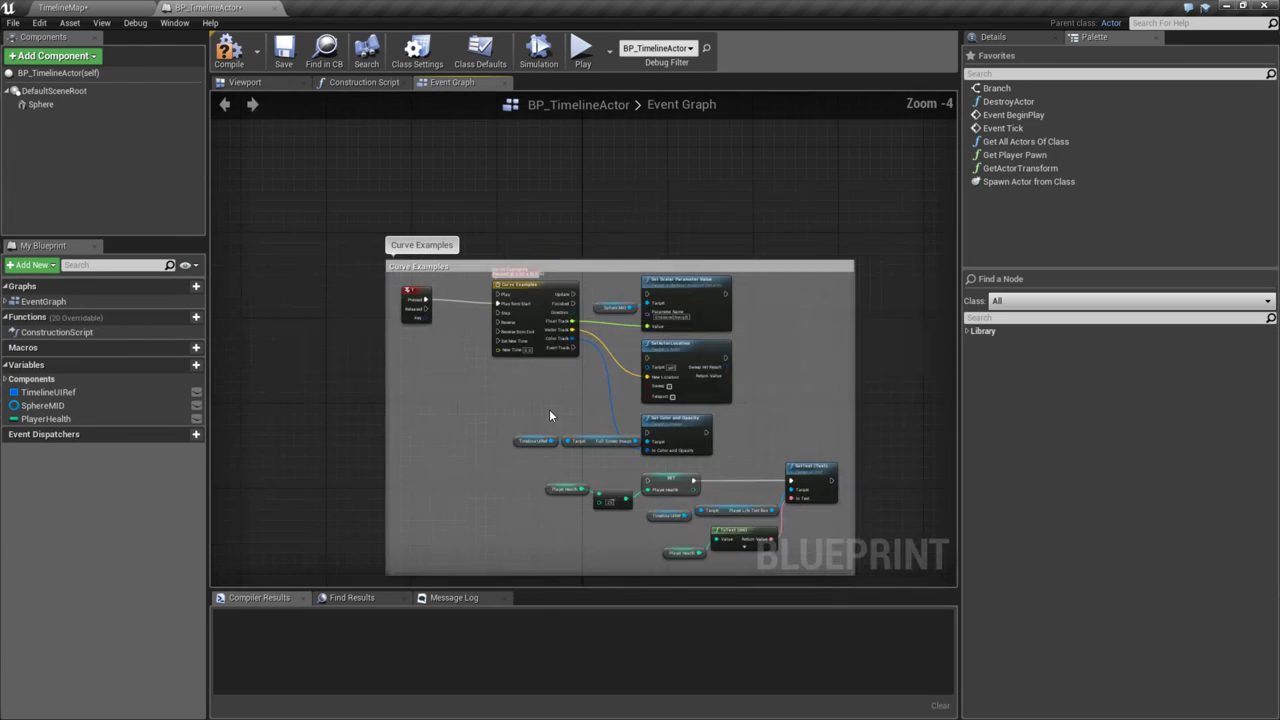
right_click_drag(571, 214, 580, 243)
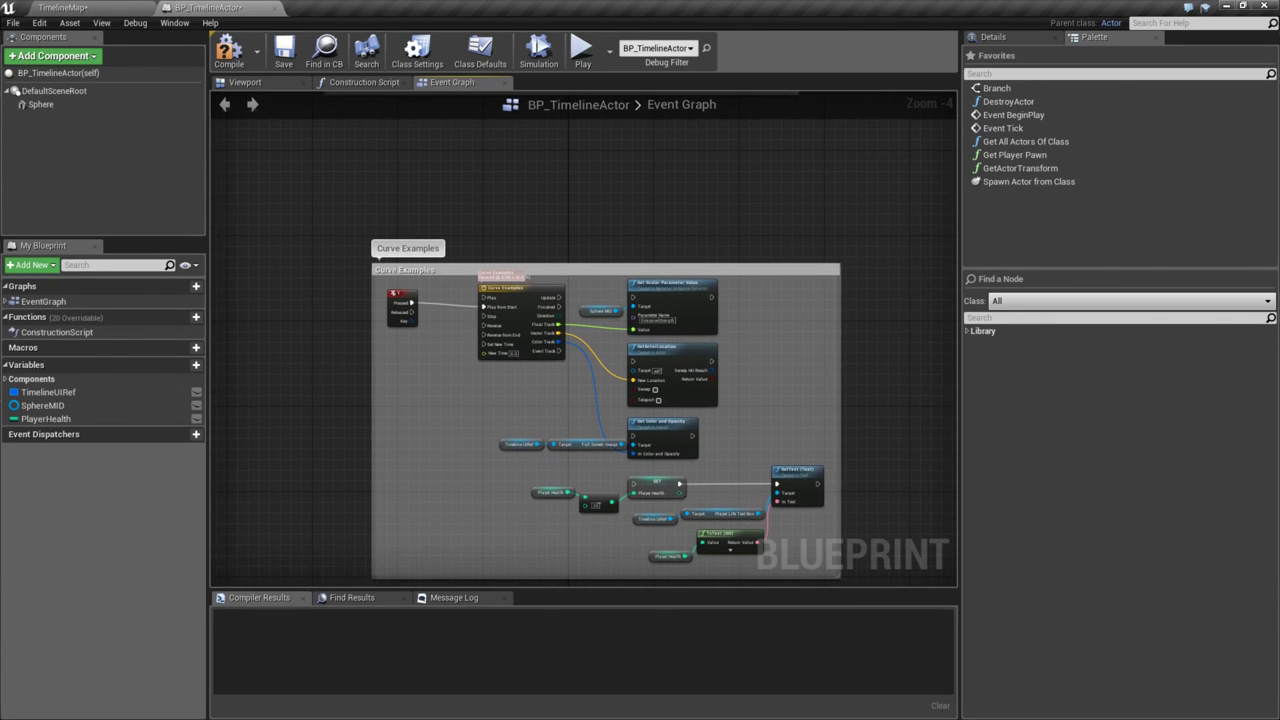
key("alt+Tab")
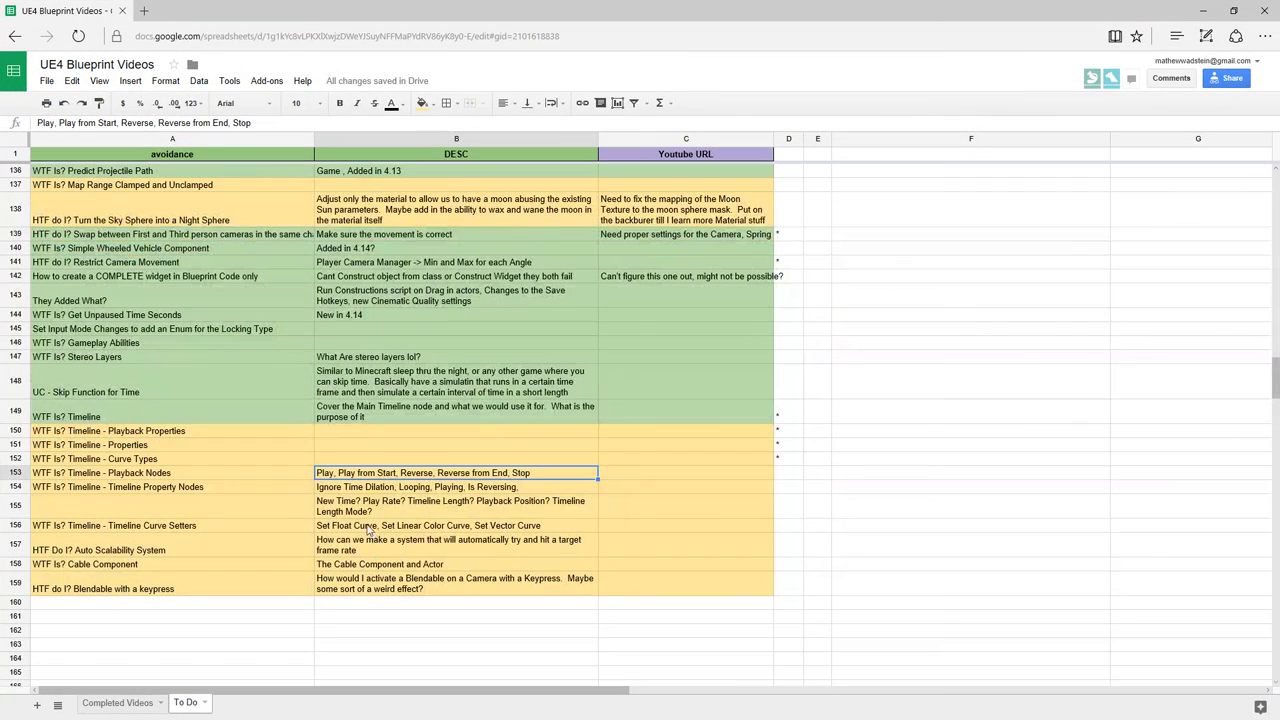
key("alt+Tab")
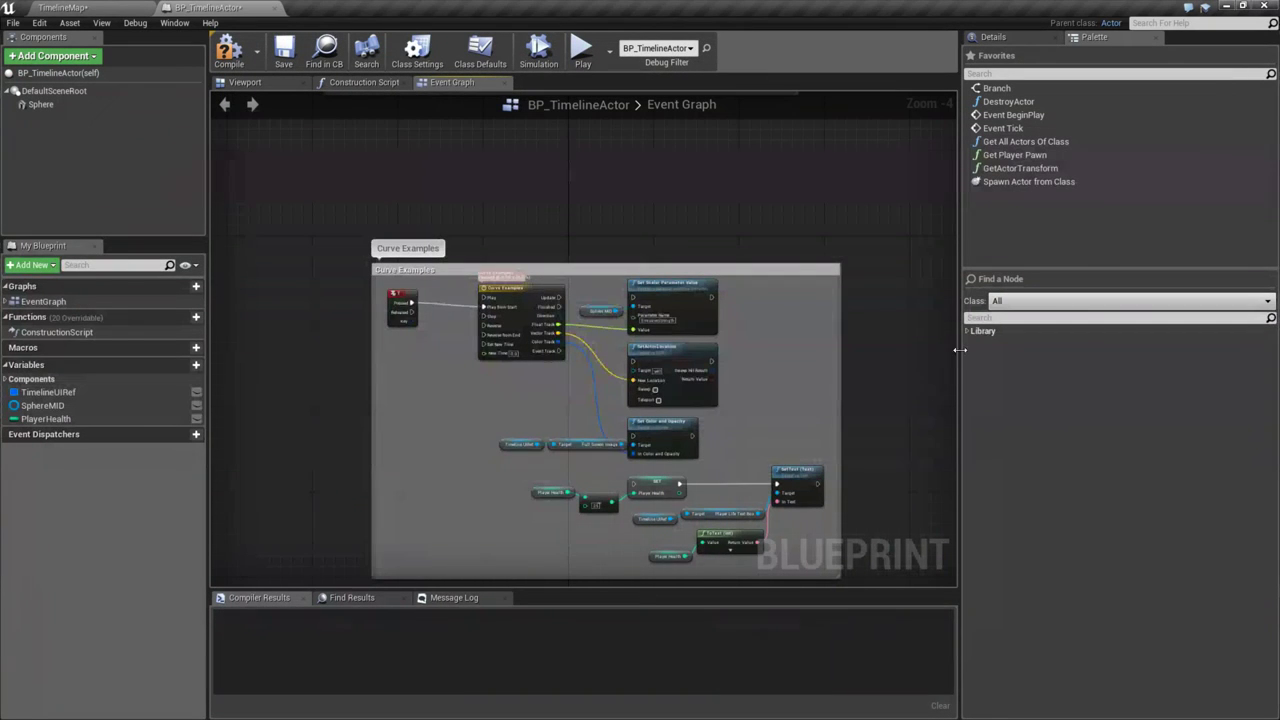
- List the Timeline functions under the Components category of the node library
scroll(990, 560, "down", 5)
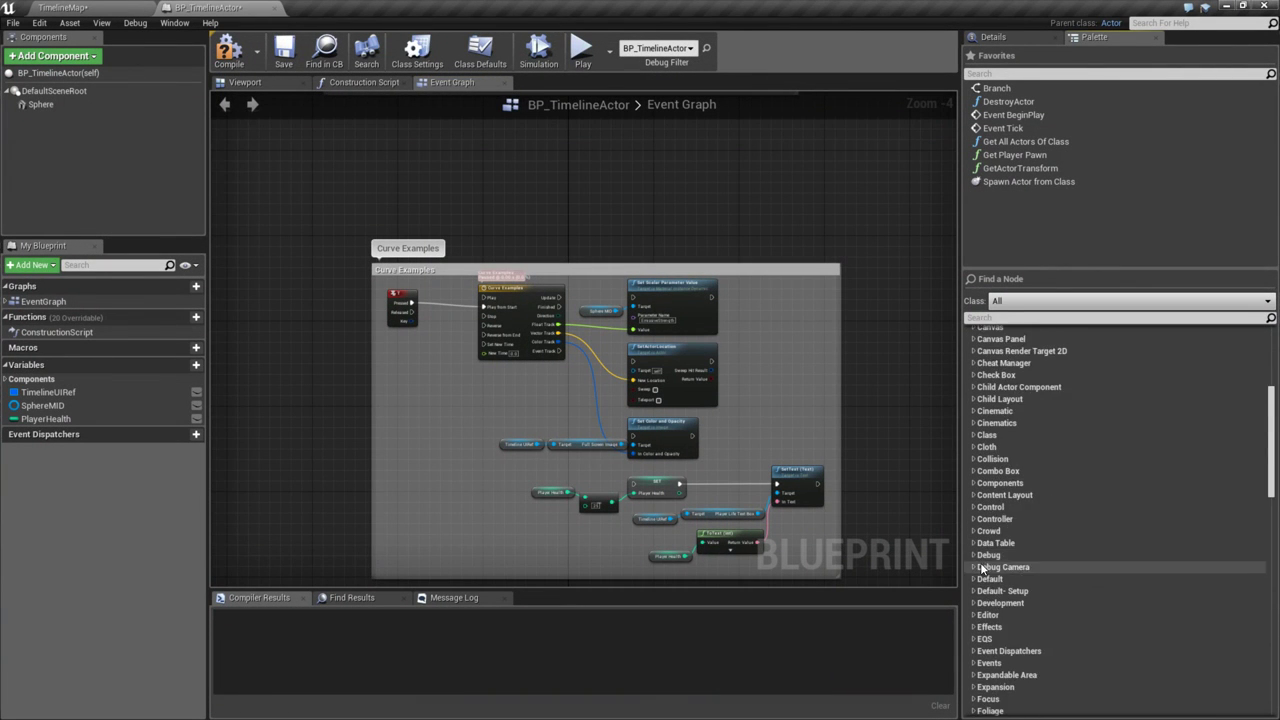
left_click(974, 504)
scroll(989, 547, "down", 10)
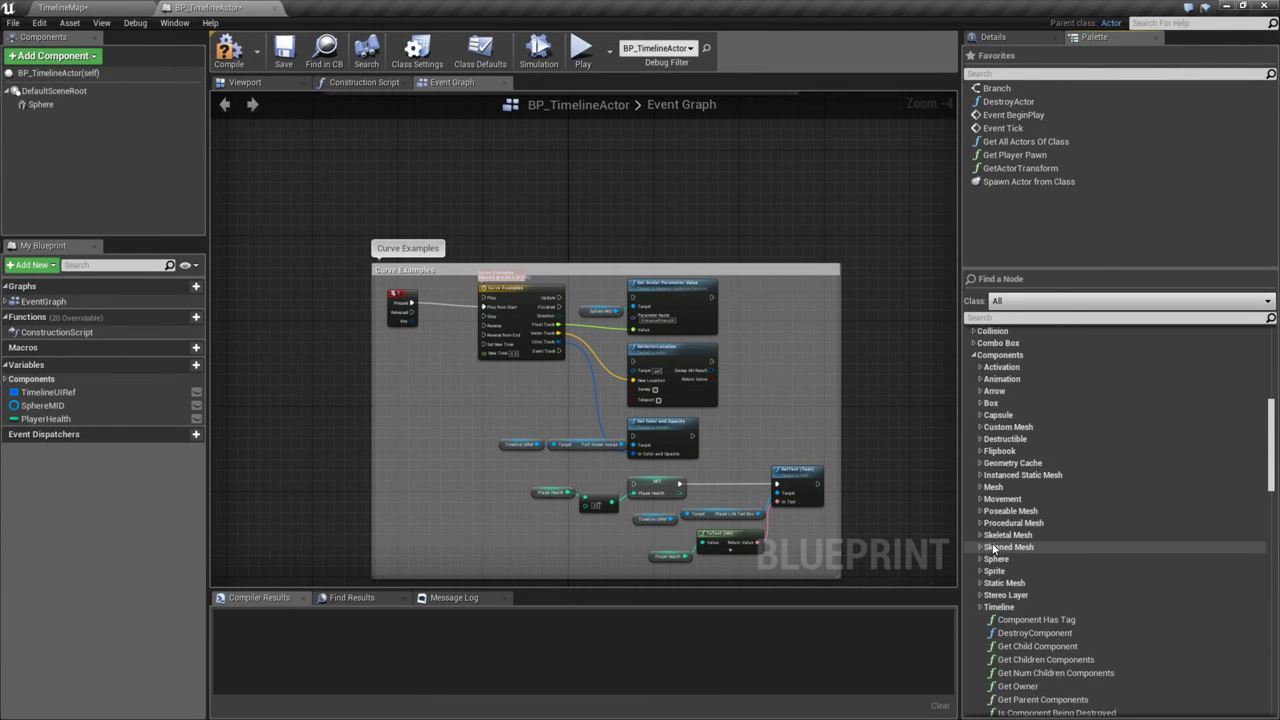
left_click(981, 544)
scroll(1000, 553, "down", 7)
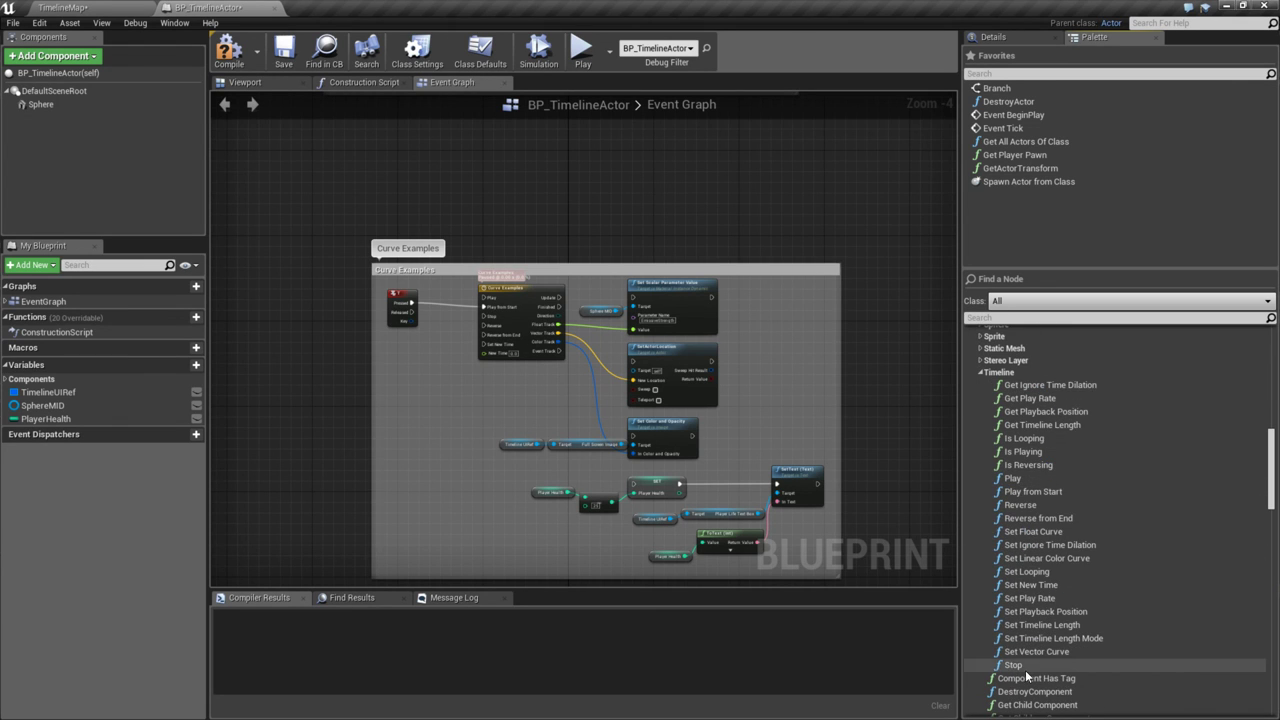
- Compare the Playback Properties group with the playback functions in the node library, such as Play, Play from Start and Reverse
right_click_drag(657, 219, 677, 490)
right_click_drag(698, 263, 704, 493)
right_click_drag(580, 265, 626, 532)
right_click_drag(535, 183, 561, 411)
right_click_drag(553, 308, 617, 177)
scroll(601, 305, "up", 2)
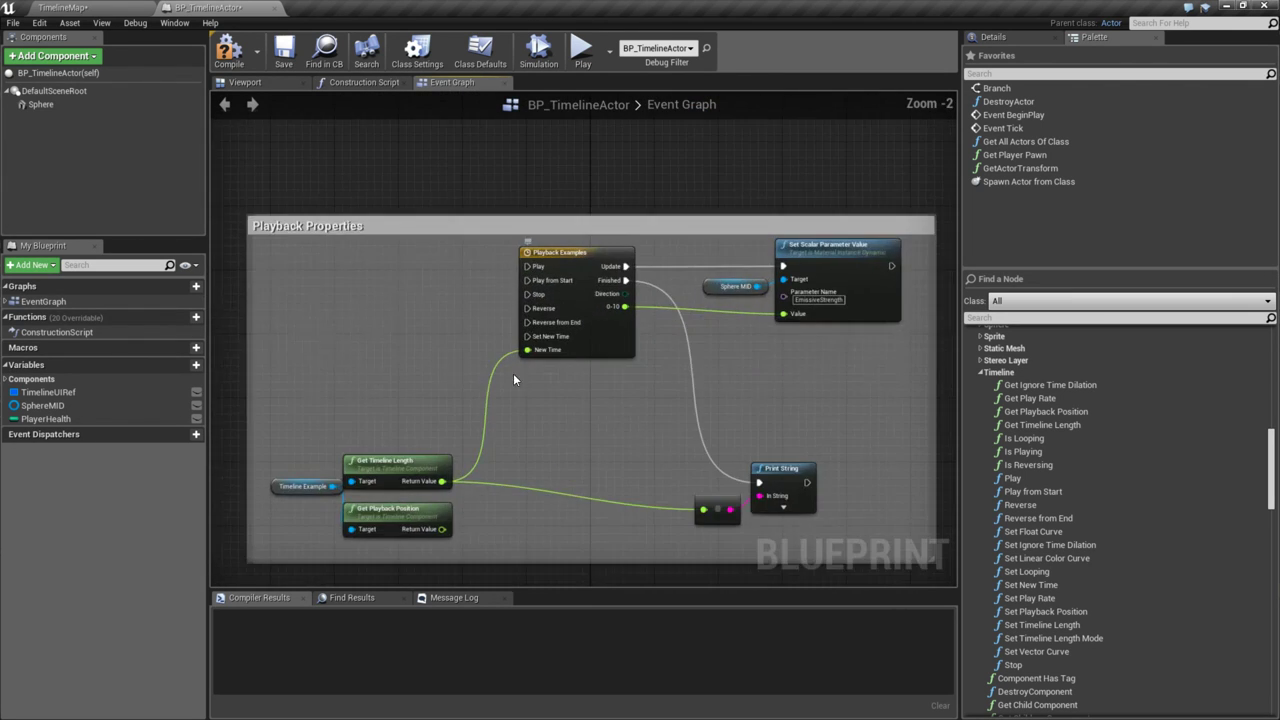
right_click_drag(513, 373, 615, 299)
left_click_drag(569, 167, 670, 299)
right_click_drag(716, 342, 643, 337)
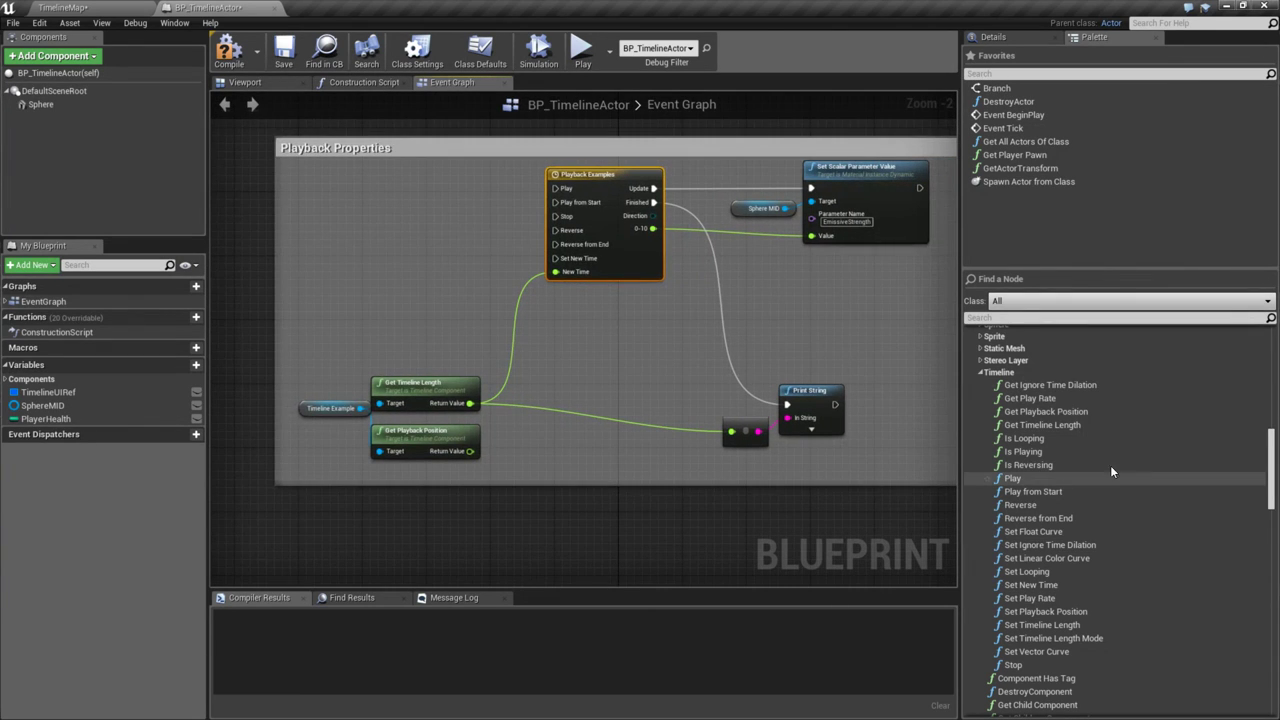
right_click_drag(851, 311, 737, 310)
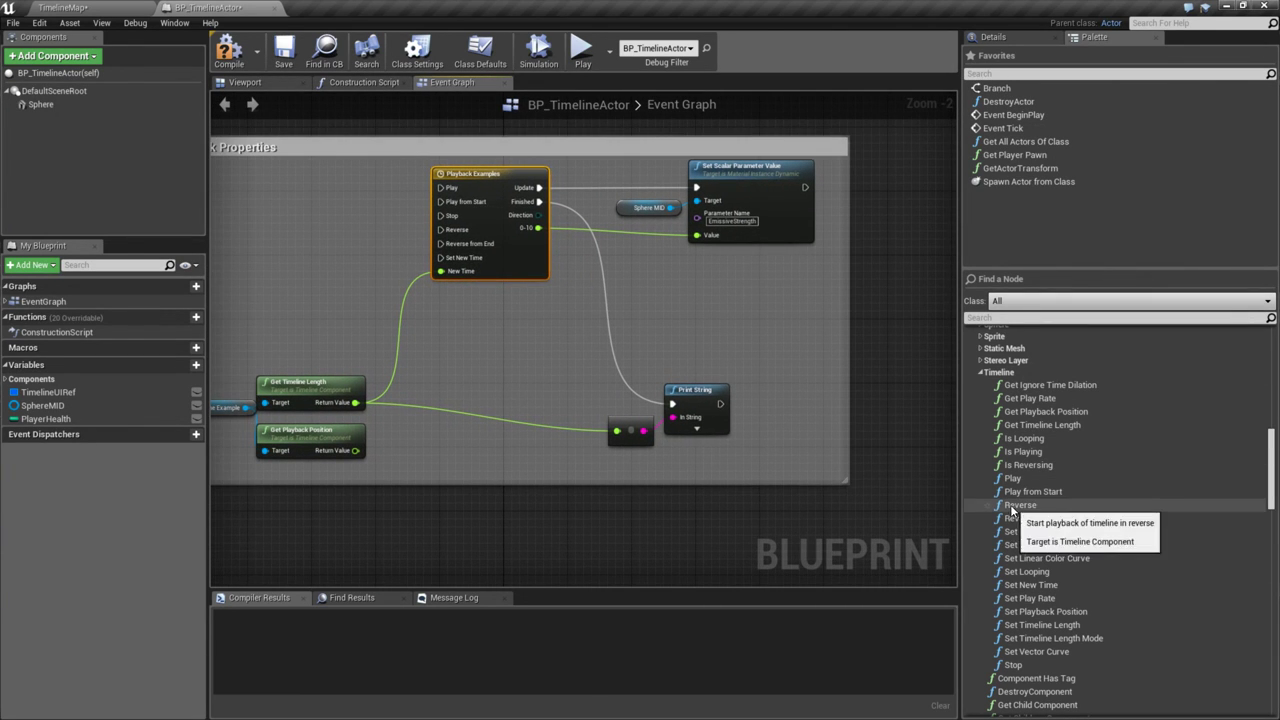
- Compare the Properties Examples timeline's settings and the Curve Examples group with the Timeline functions in the node library
right_click_drag(676, 549, 863, 309)
right_click_drag(738, 460, 684, 124)
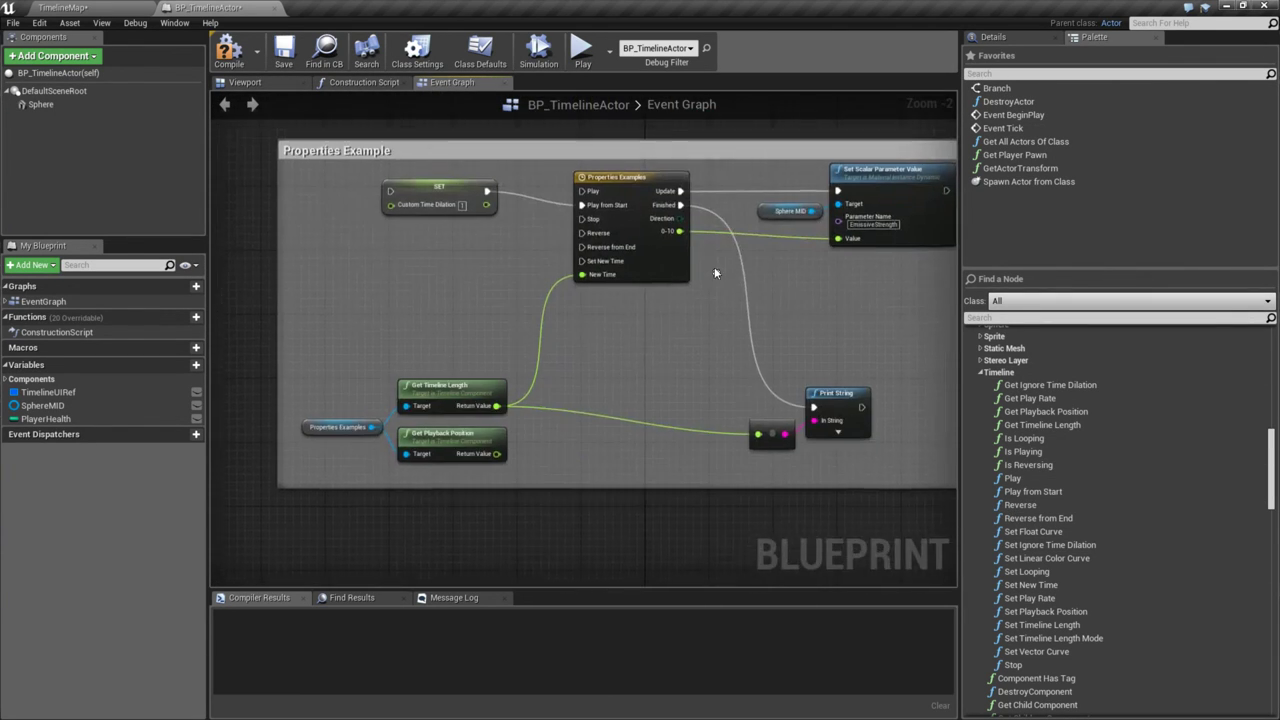
double_click(628, 174)
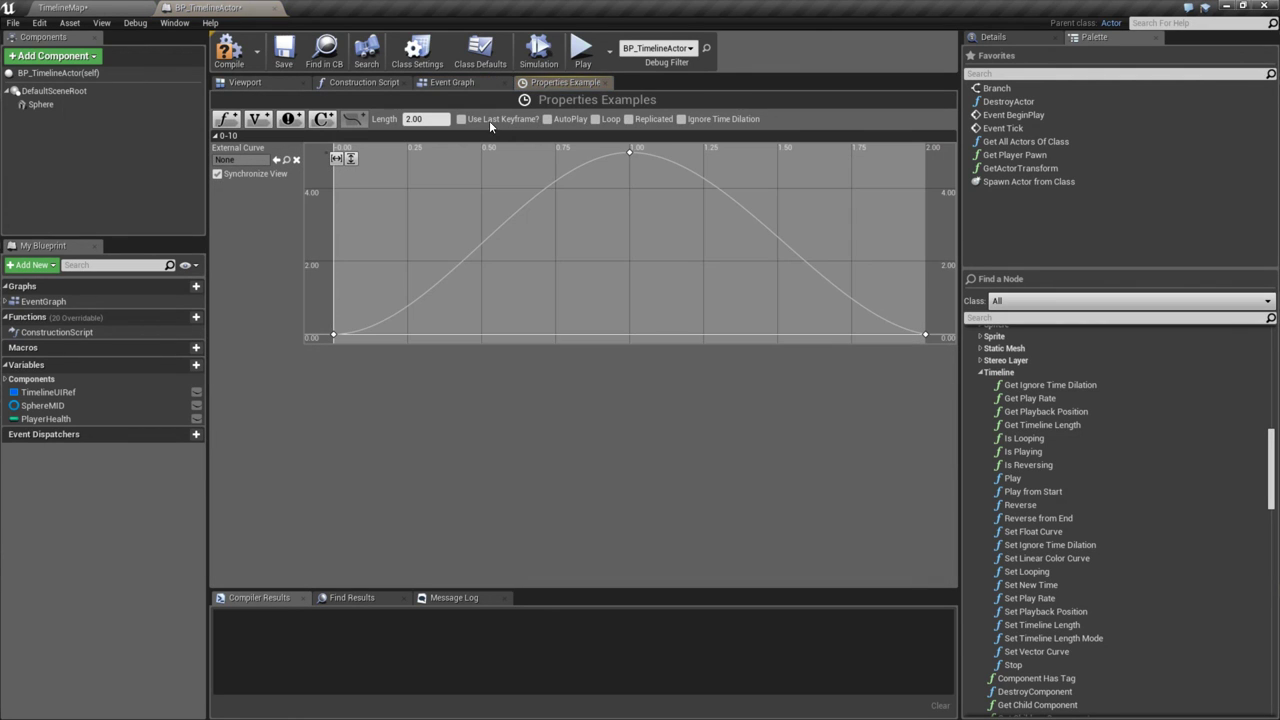
left_click(606, 82)
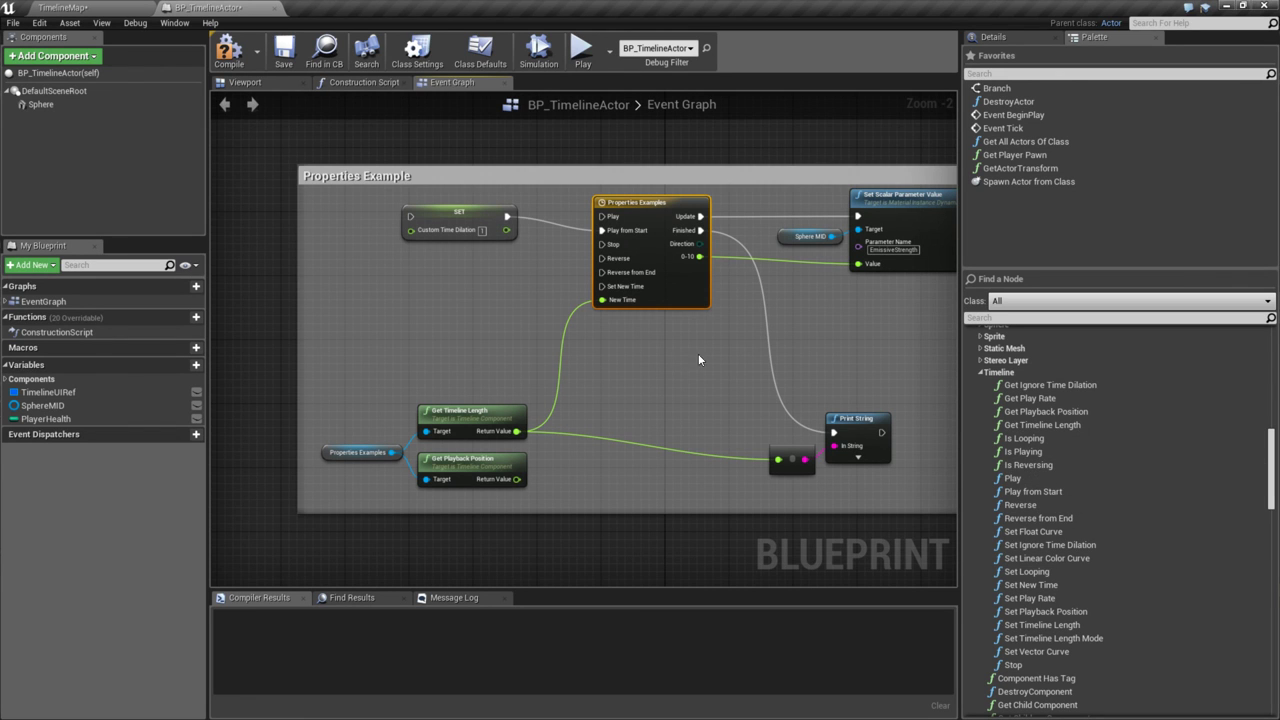
right_click_drag(666, 429, 644, 218)
right_click_drag(695, 563, 646, 320)
right_click_drag(672, 445, 587, 266)
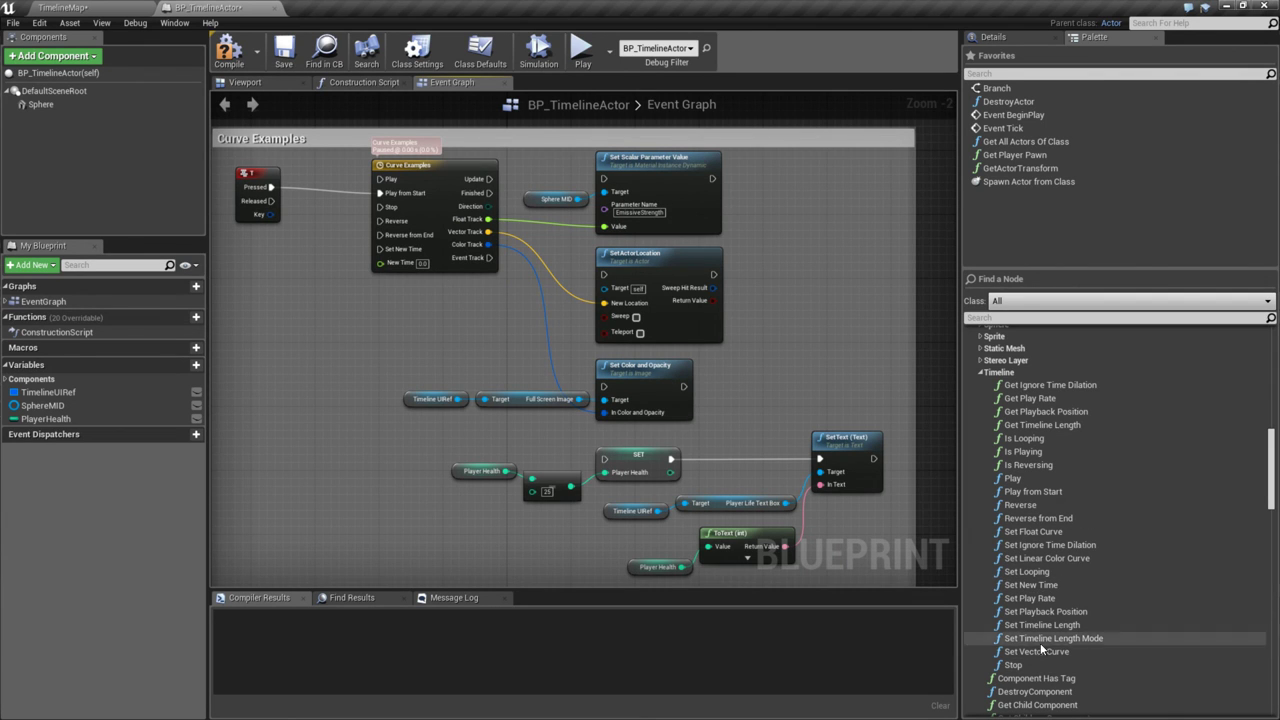
right_click_drag(493, 511, 524, 242)
right_click_drag(650, 535, 664, 455)
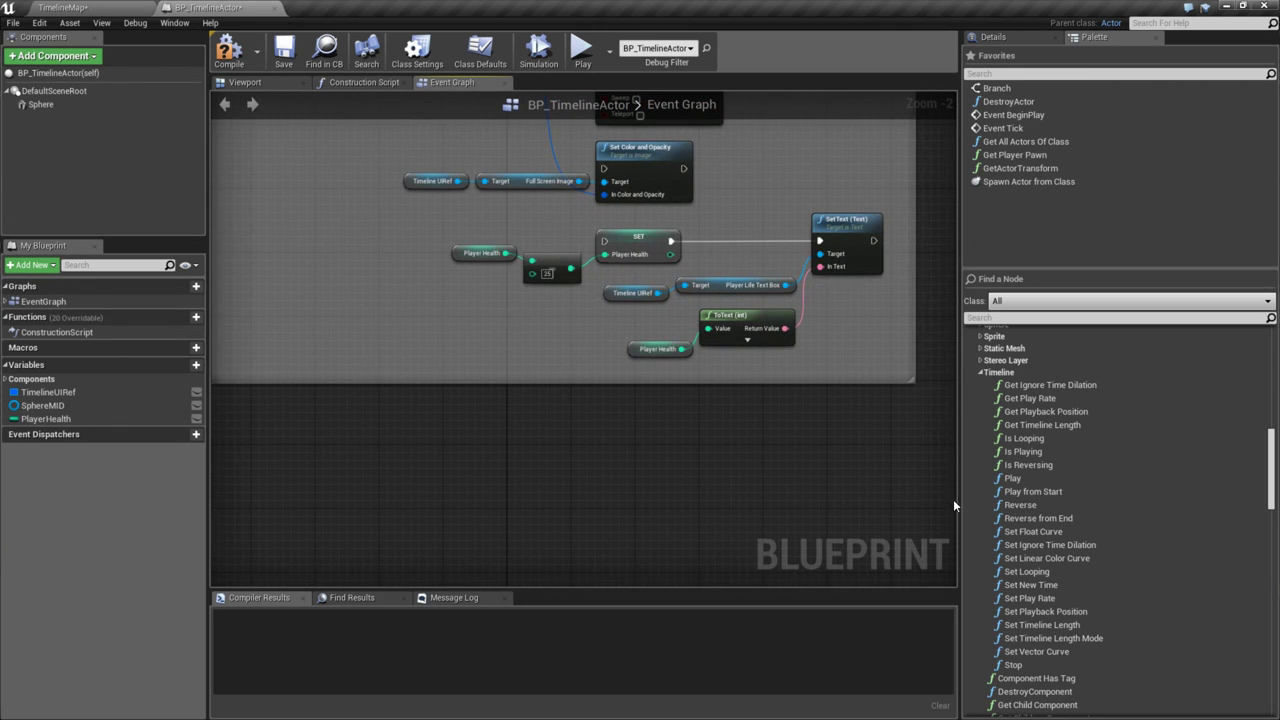
- Switch to the To Do sheet in the browser and review the Timeline Property Nodes and Timeline Curve Setters entries
key("alt+Tab")
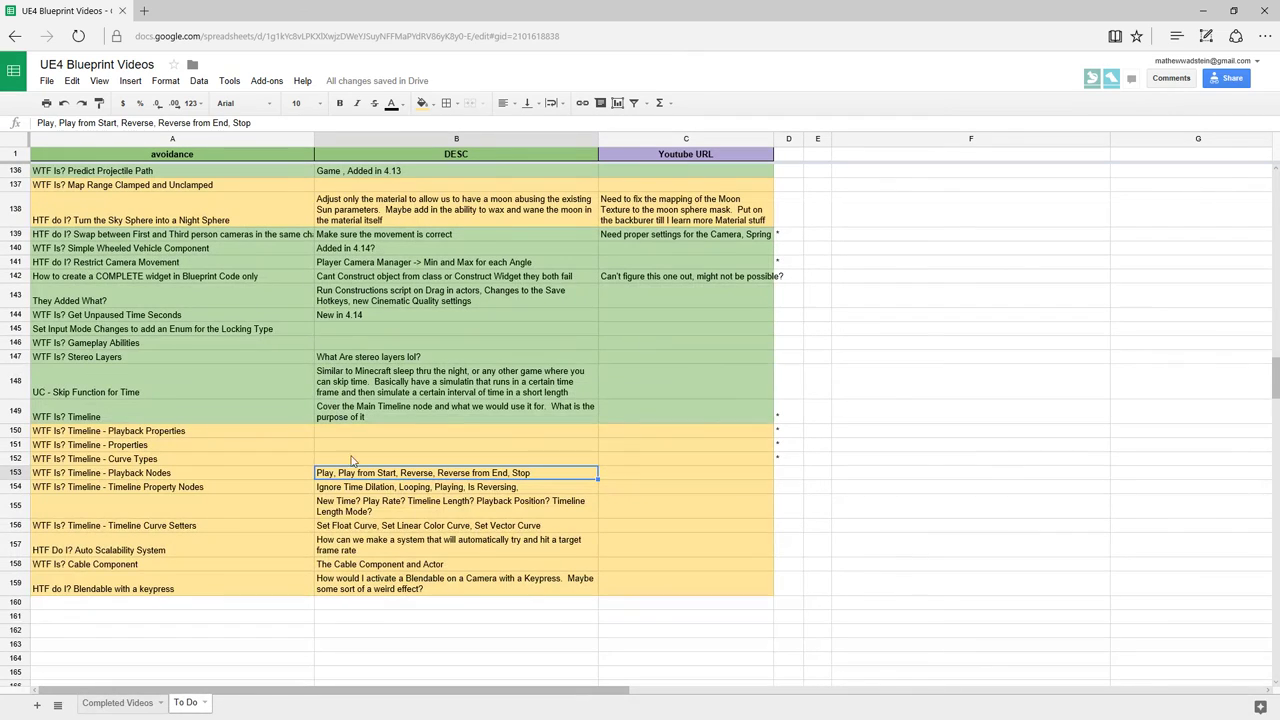
left_click(356, 528)
left_click(360, 512)
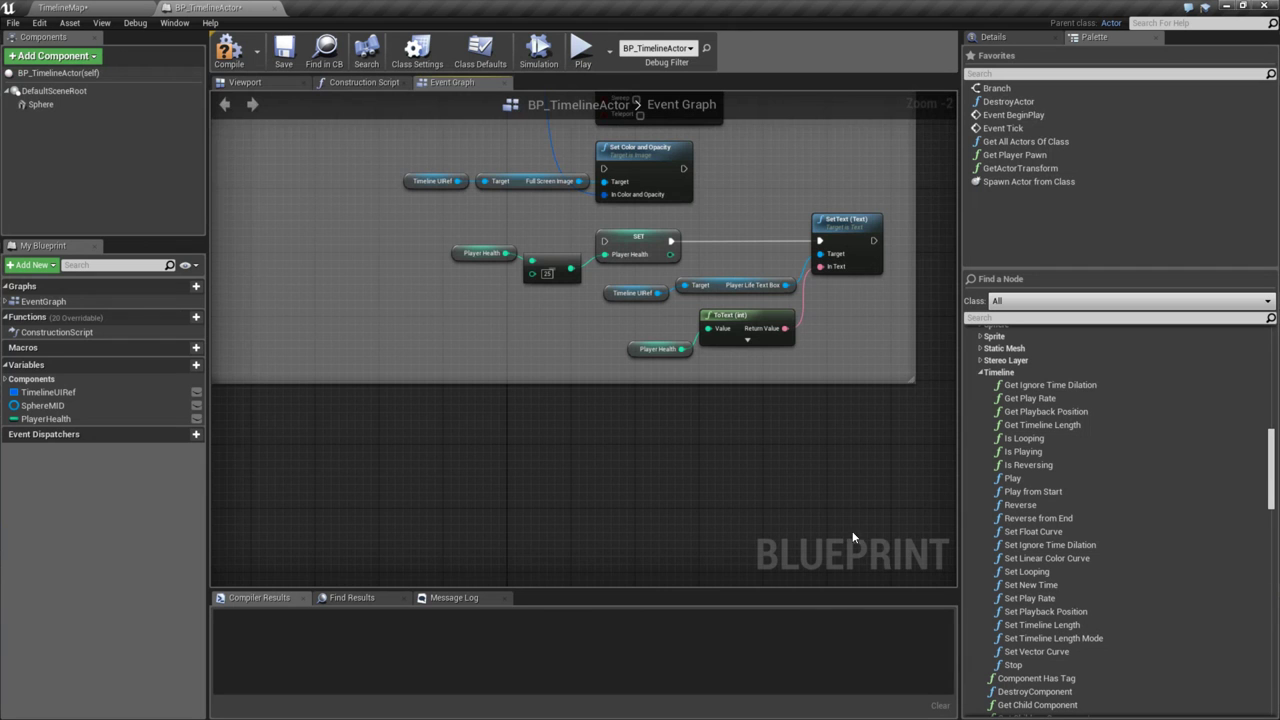
- Return to the Unreal Editor and review the Playback Properties group and the Properties Examples timeline's settings
scroll(775, 494, "down", 8)
scroll(798, 493, "down", 2)
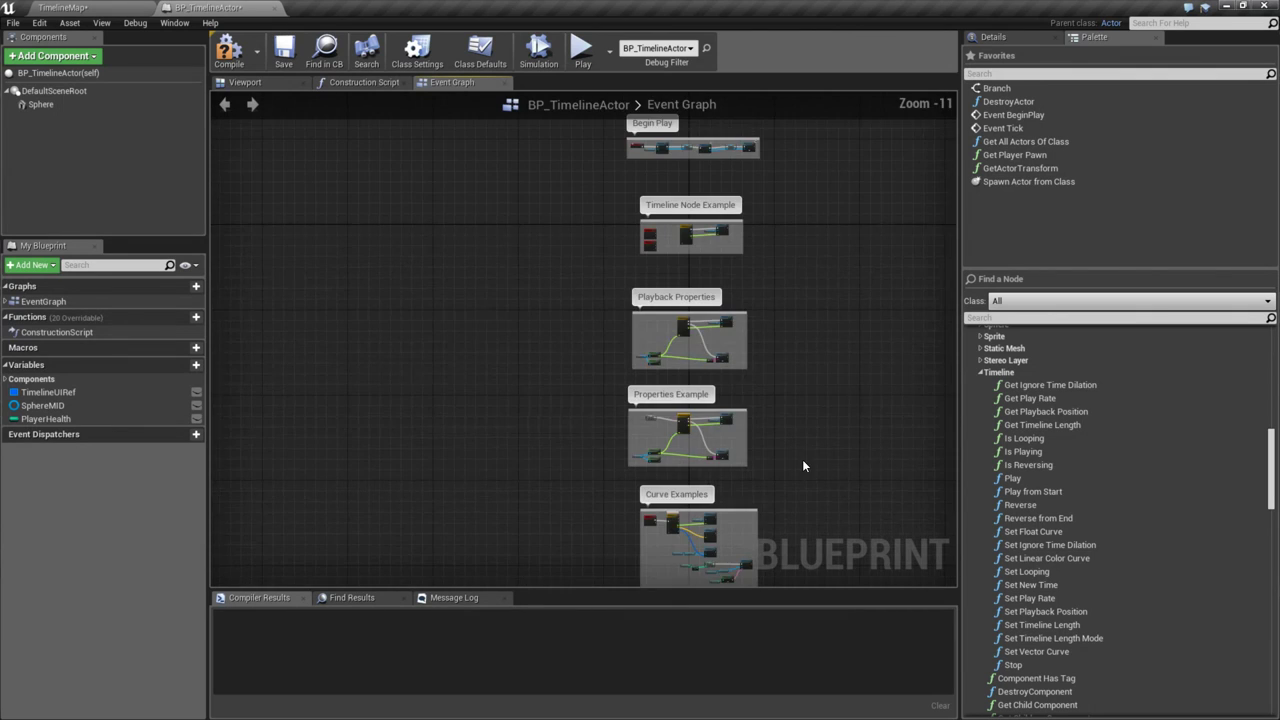
right_click_drag(802, 459, 570, 409)
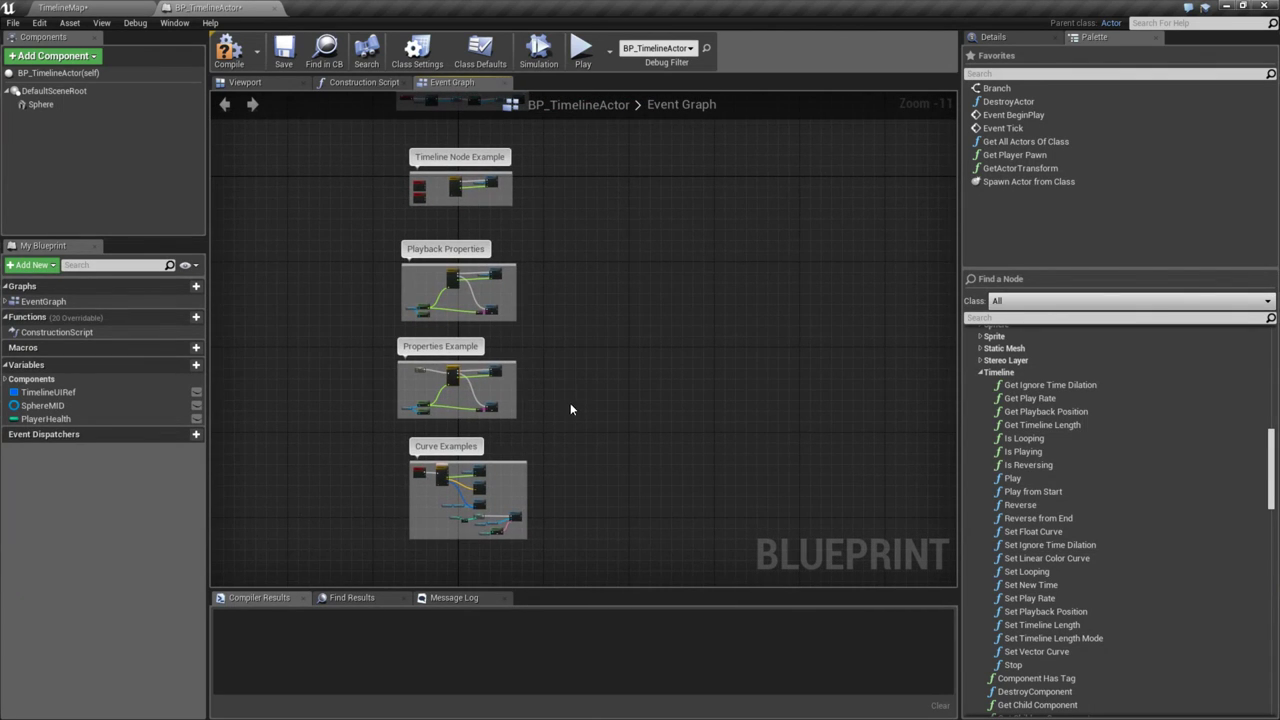
left_click_drag(352, 234, 547, 324)
left_click_drag(361, 242, 558, 331)
scroll(370, 392, "up", 4)
left_click_drag(394, 305, 650, 460)
key("Home")
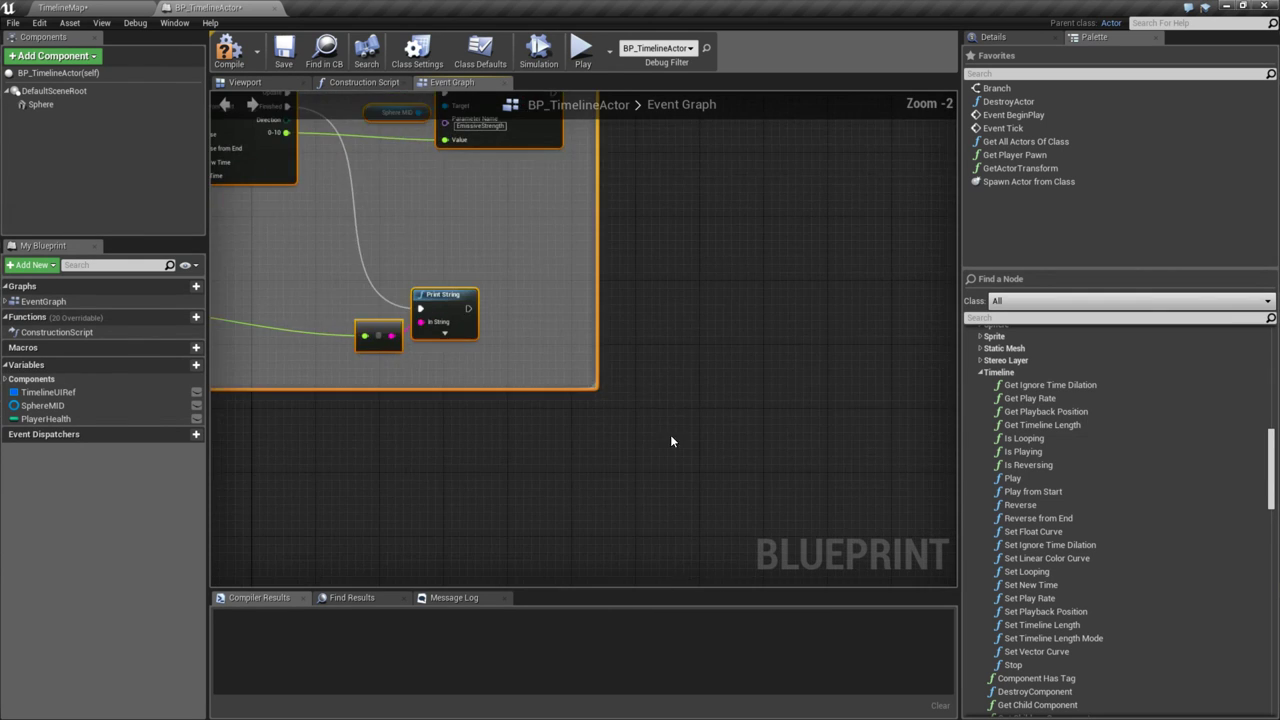
double_click(545, 297)
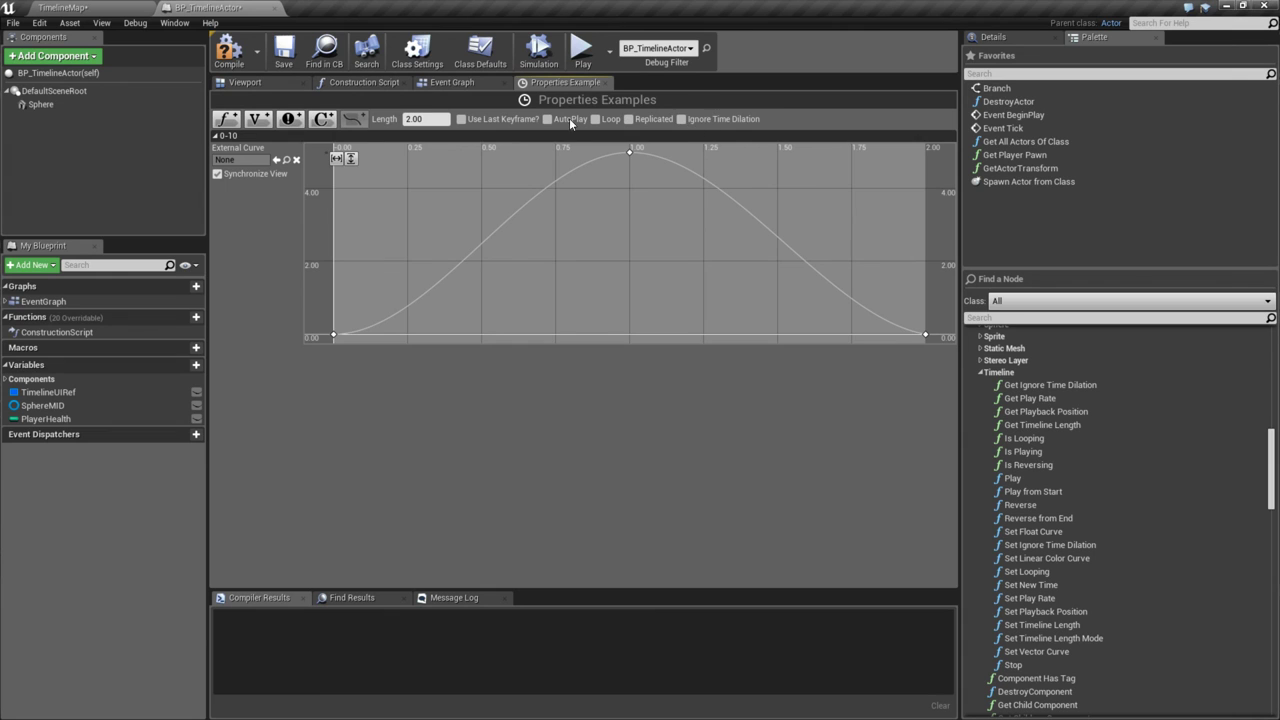
left_click(606, 82)
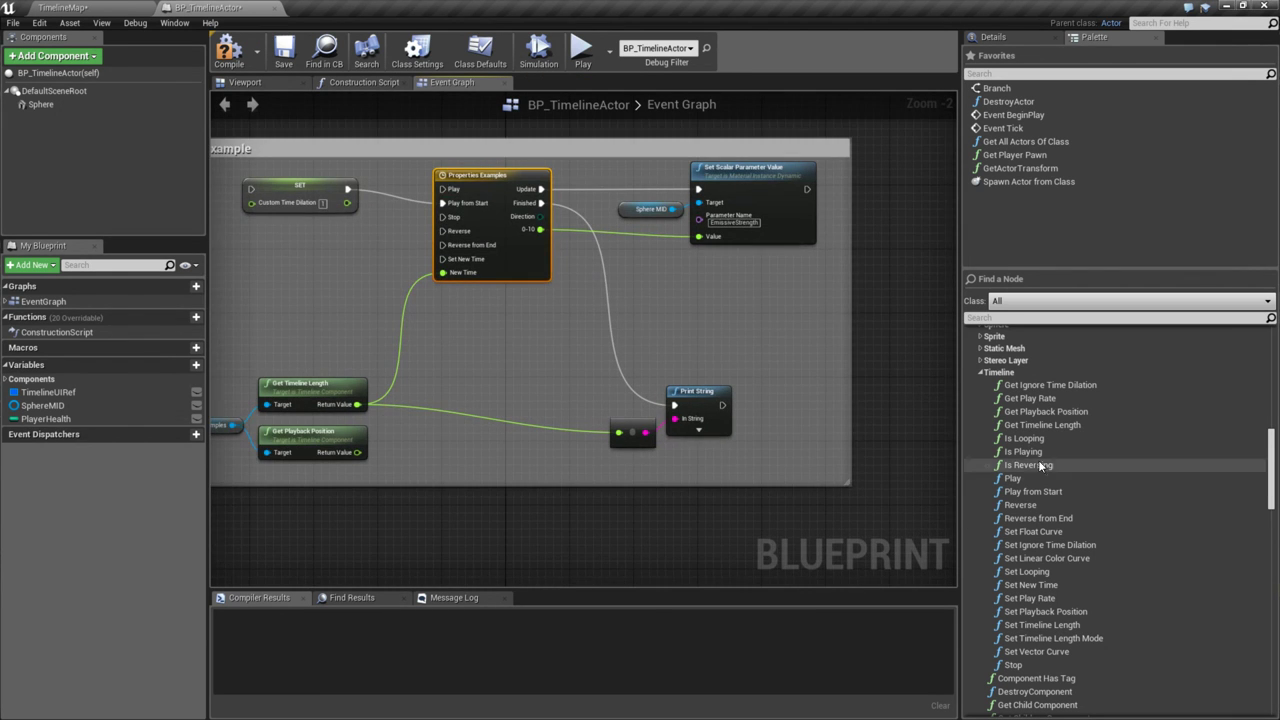
- Place Is Looping and Set Looping nodes from the node library next to the Properties Example group
left_click_drag(1025, 438, 708, 312)
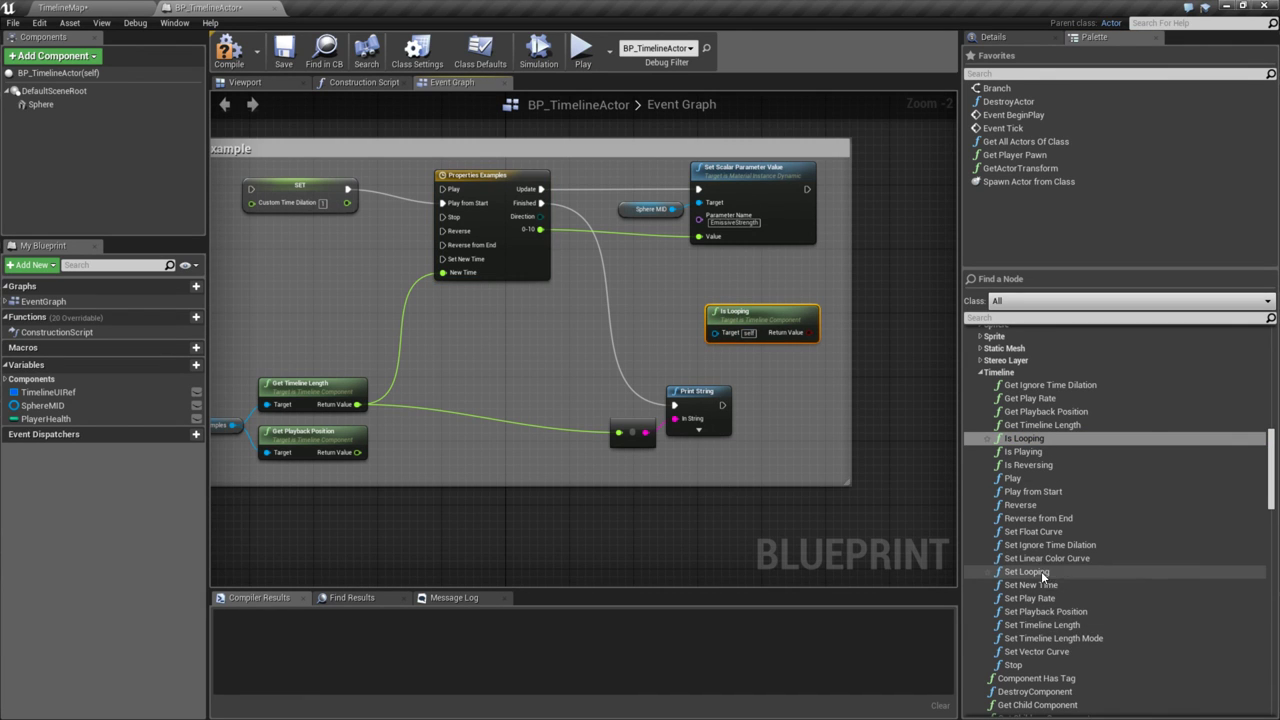
left_click_drag(1041, 571, 892, 360)
right_click_drag(862, 435, 670, 435)
left_click_drag(586, 320, 750, 318)
left_click_drag(728, 360, 751, 361)
left_click_drag(722, 290, 748, 458)
left_click(746, 462)
right_click_drag(733, 451, 868, 470)
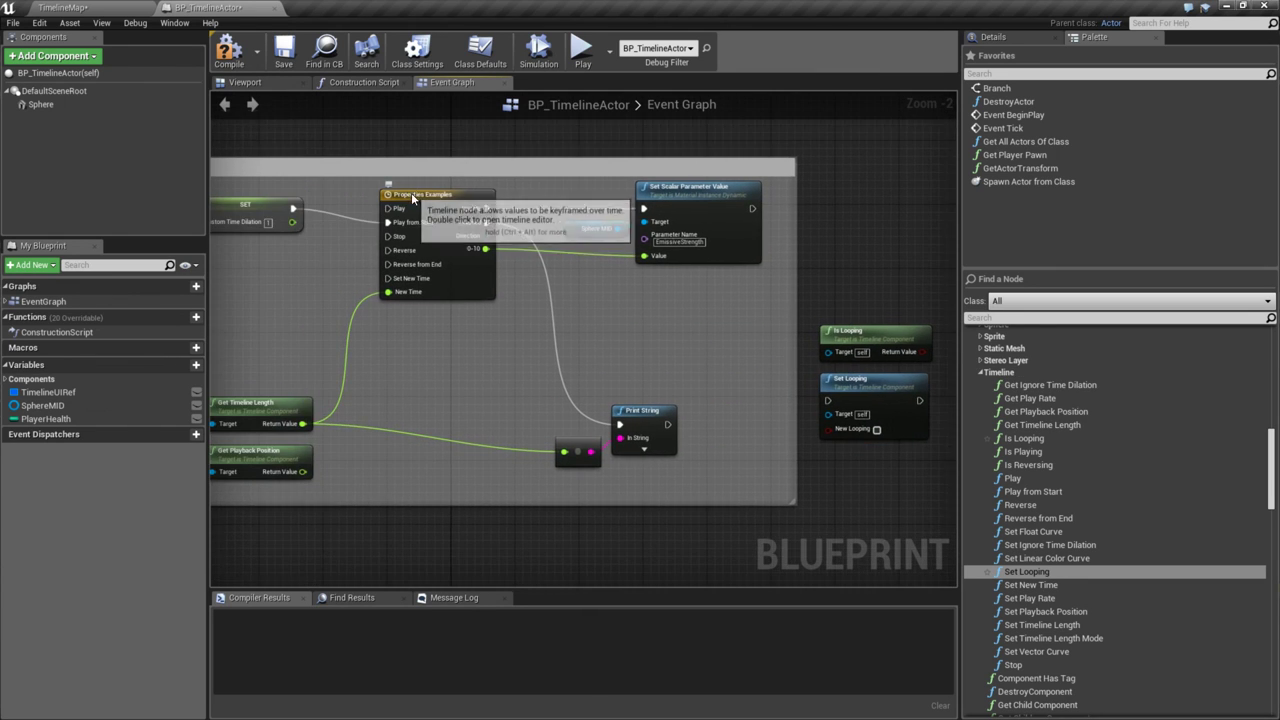
- Check the Properties Examples timeline's playback options against the two looping nodes
double_click(438, 196)
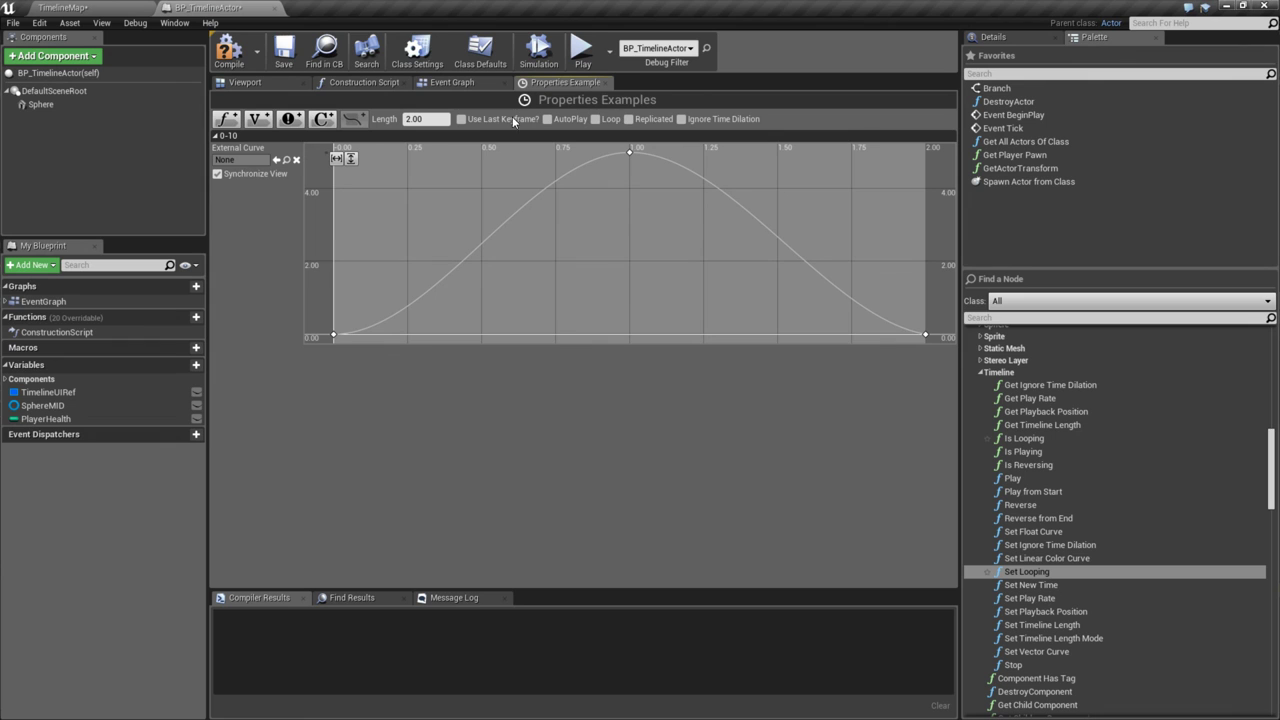
left_click(605, 82)
right_click_drag(744, 342, 676, 337)
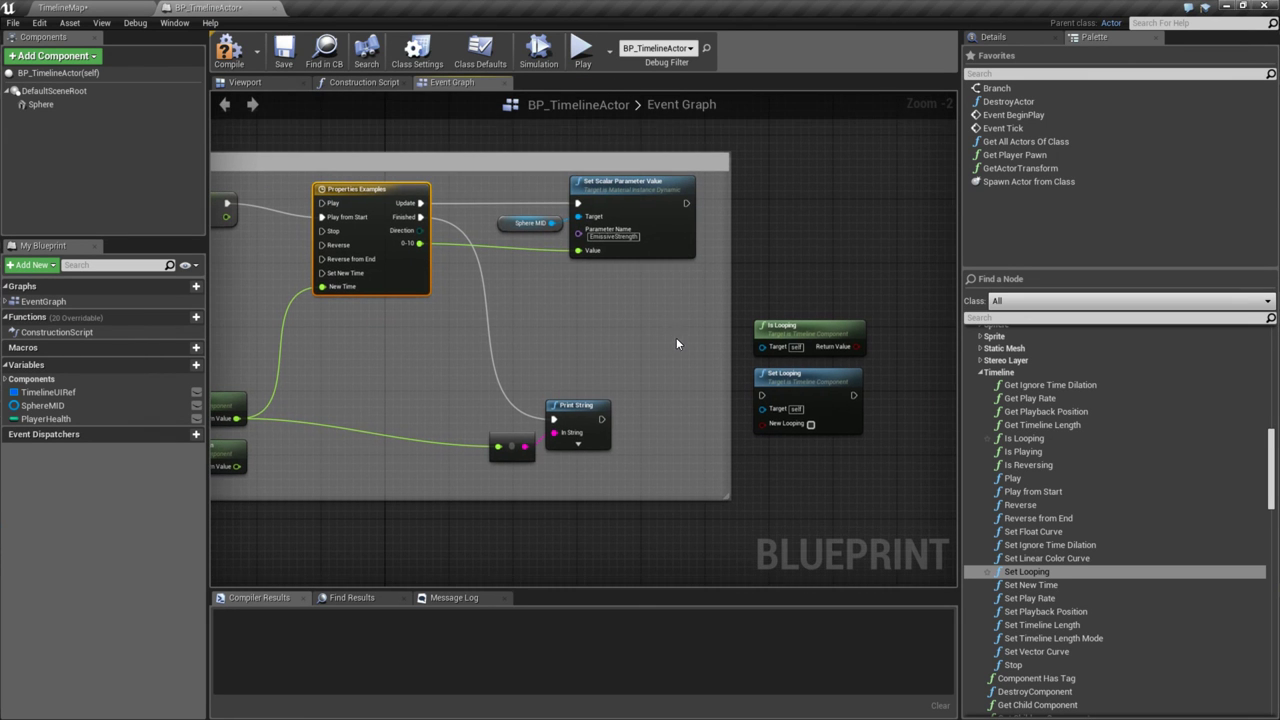
- Delete the Is Looping and Set Looping nodes beside the Properties Example group
scroll(676, 340, "down", 3)
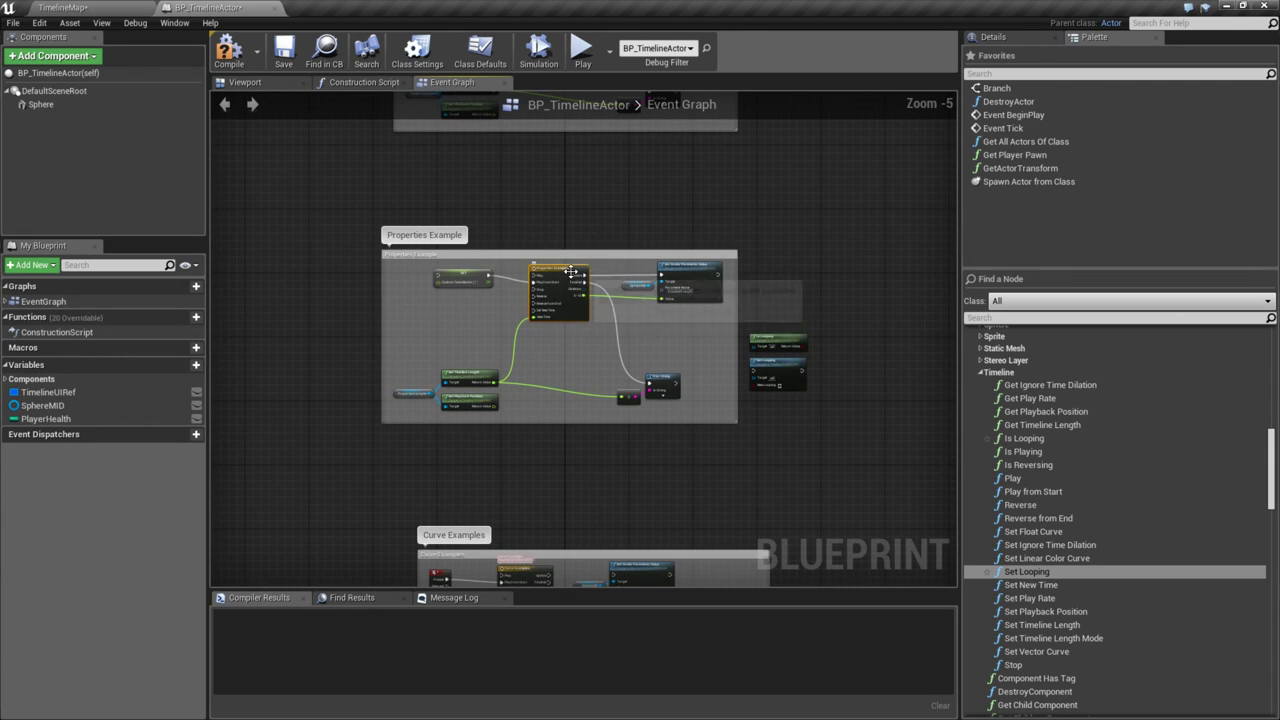
left_click_drag(781, 288, 799, 369)
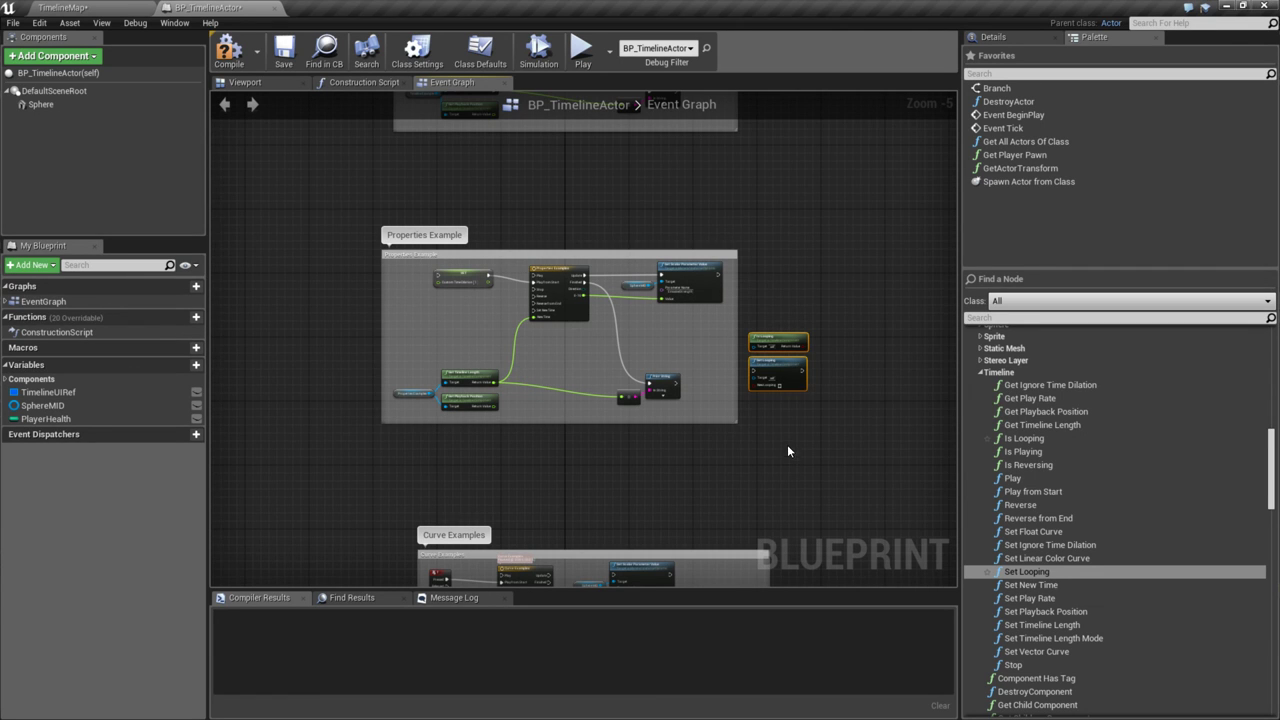
key("Delete")
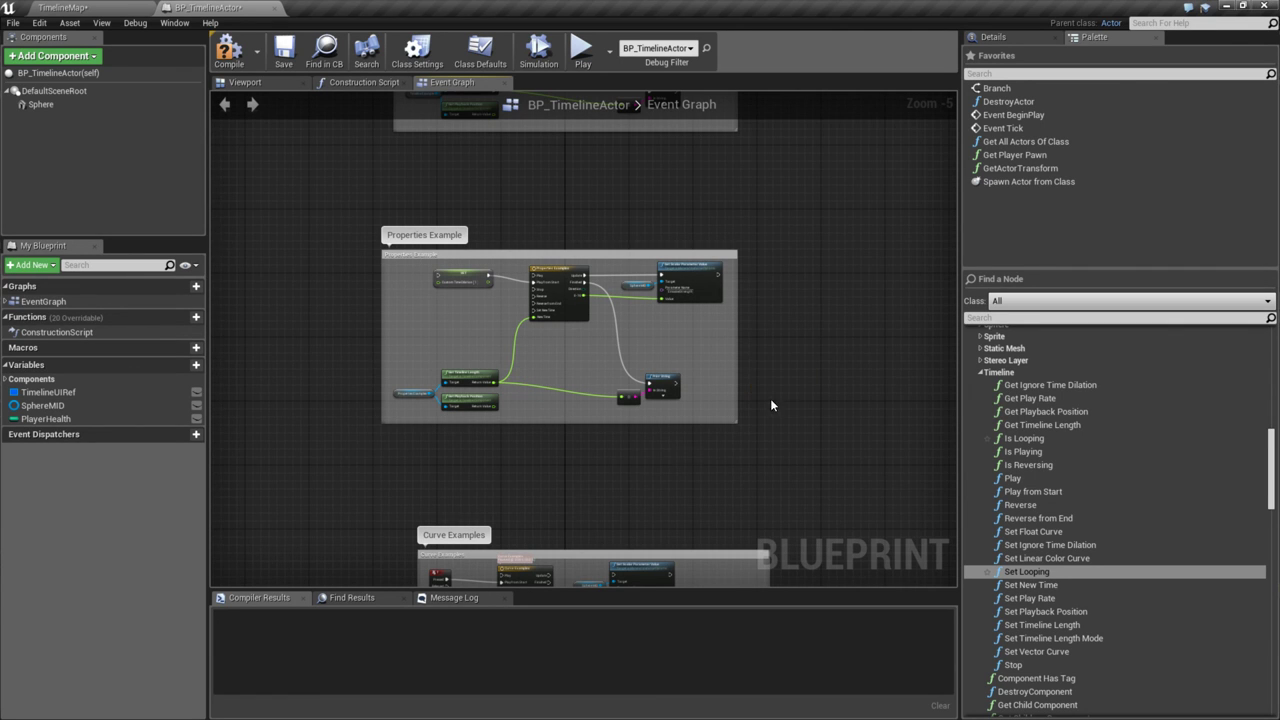
- Compare the Loop option of the Properties Examples timeline with the Set Looping and Is Looping library functions, and return to the event graph
scroll(618, 342, "up", 5)
right_click_drag(643, 412, 633, 466)
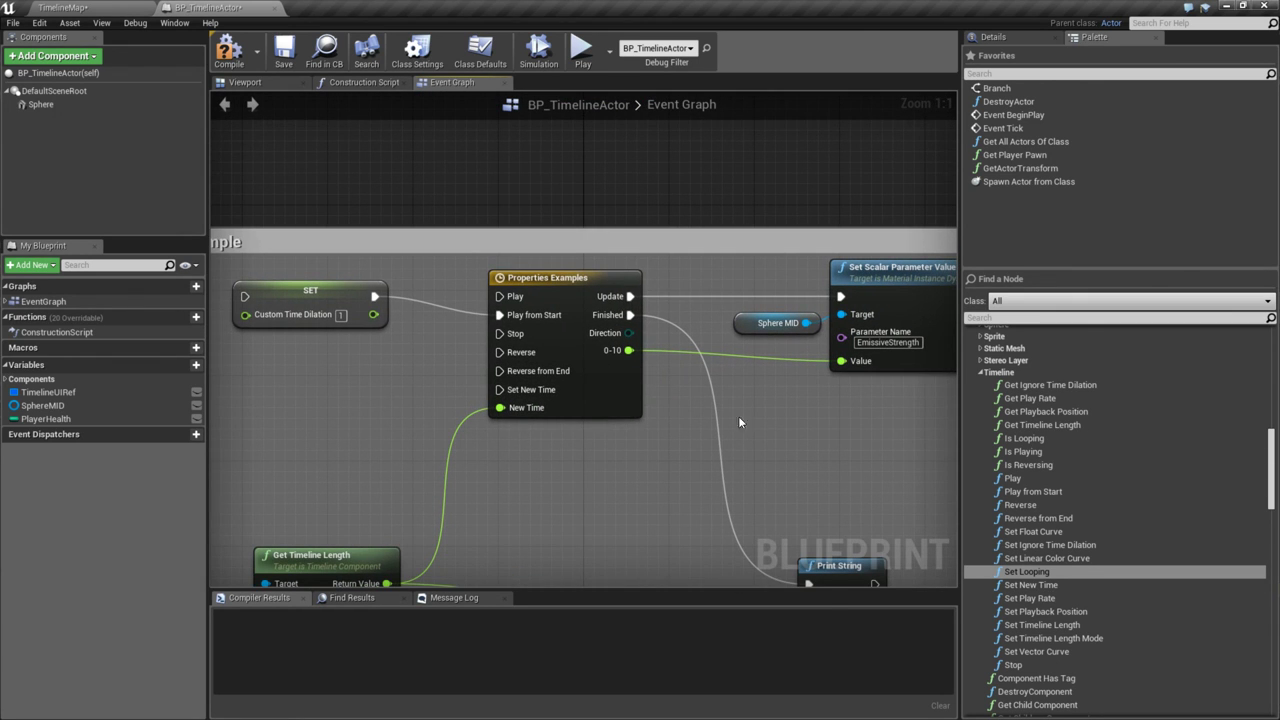
double_click(600, 300)
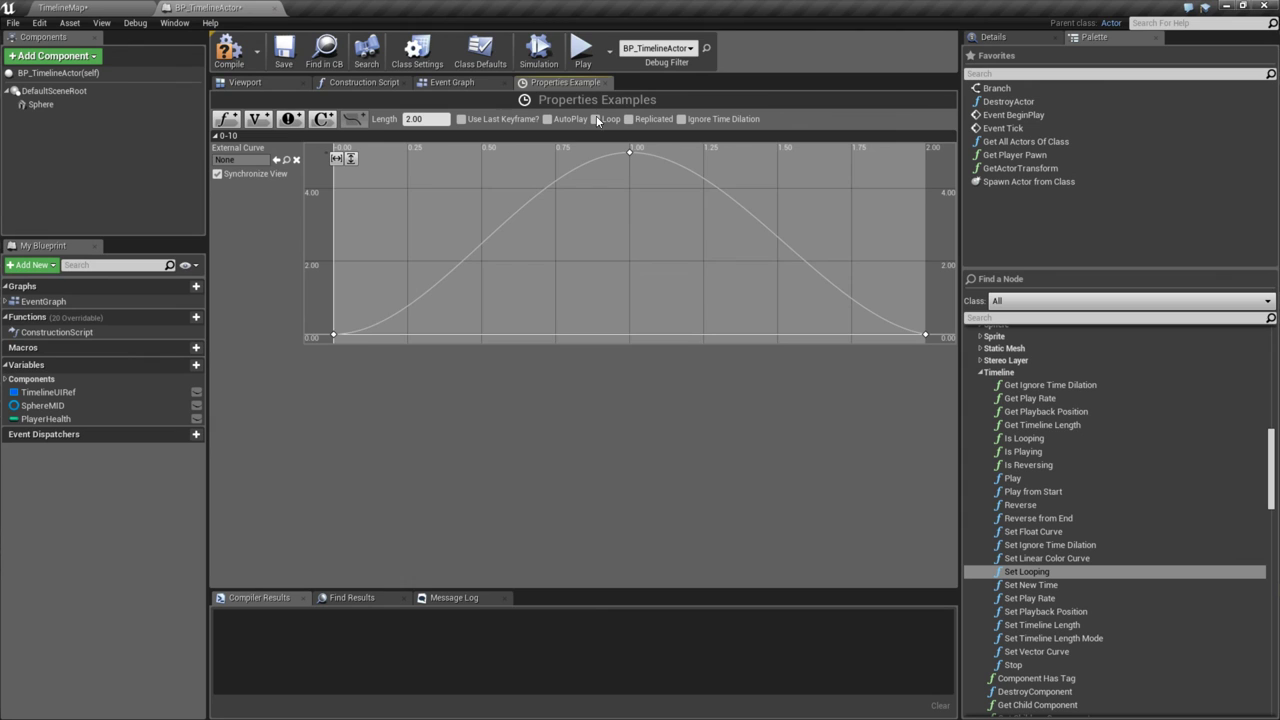
left_click(1025, 571)
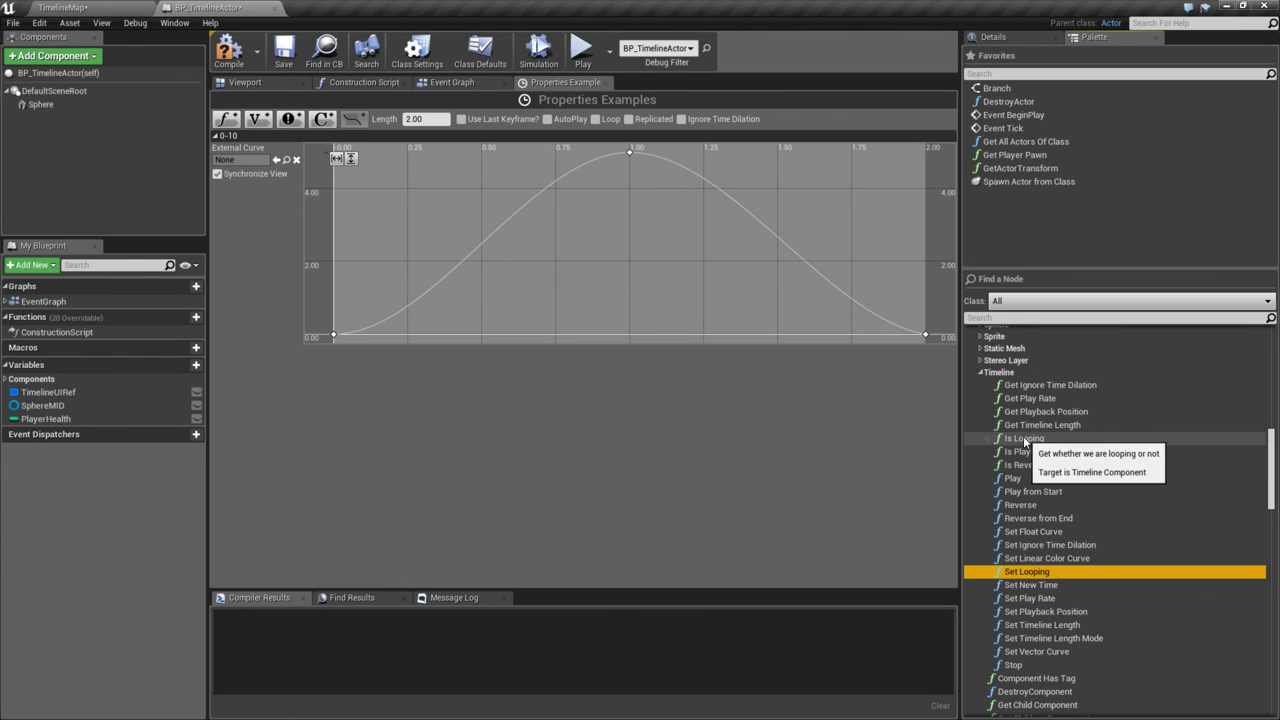
left_click(1030, 439)
left_click(452, 82)
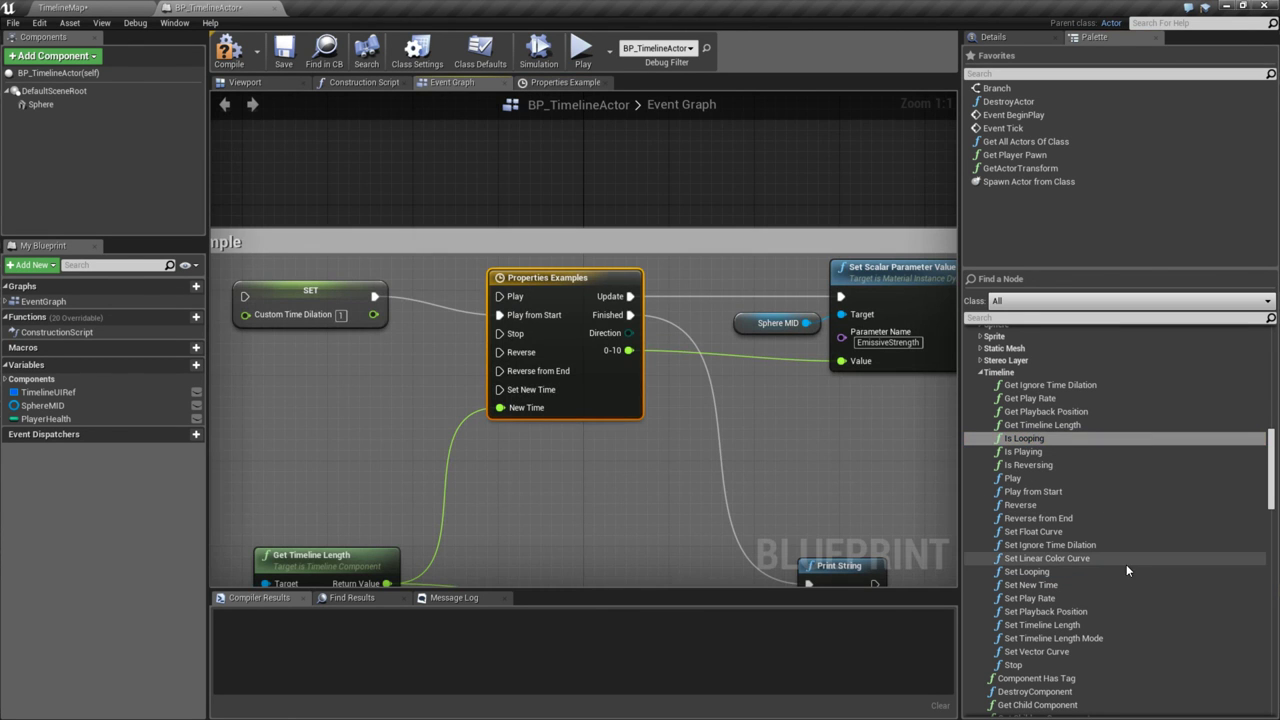
- Try a Set New Time node below the Timeline Node Example group, compare it with the timeline's Set New Time input, and delete it
scroll(826, 490, "down", 5)
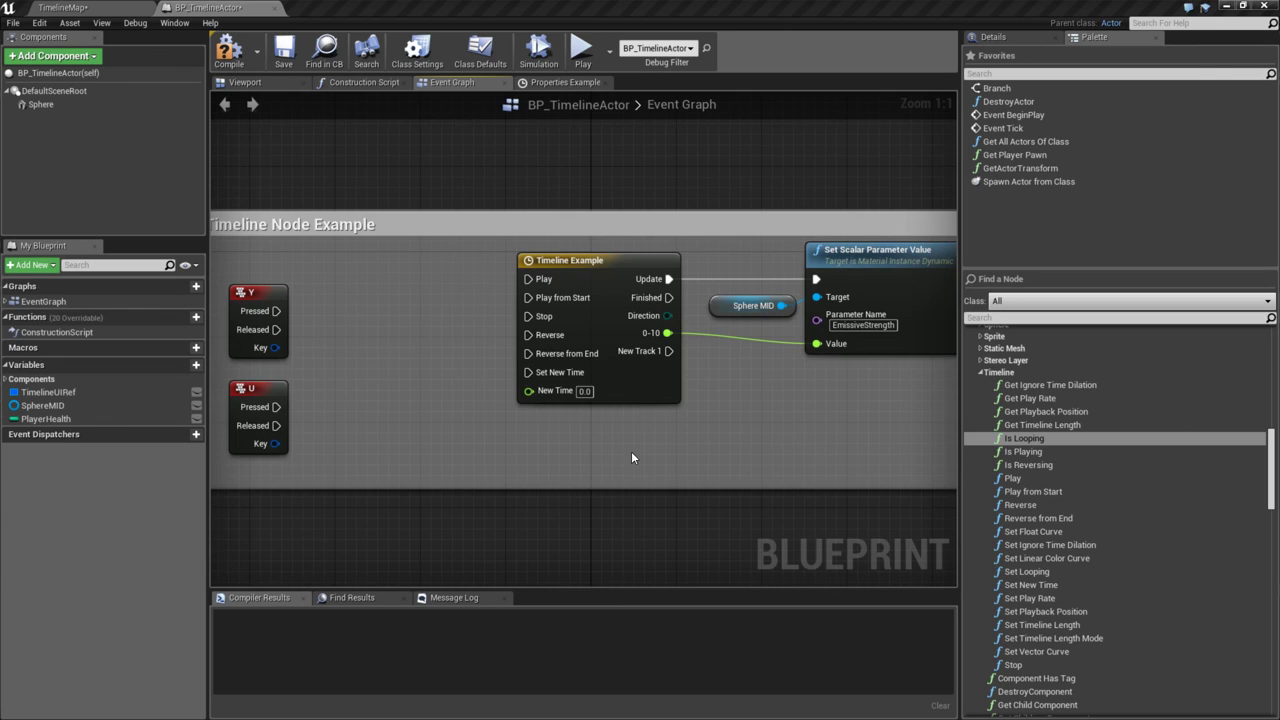
right_click_drag(631, 451, 576, 397)
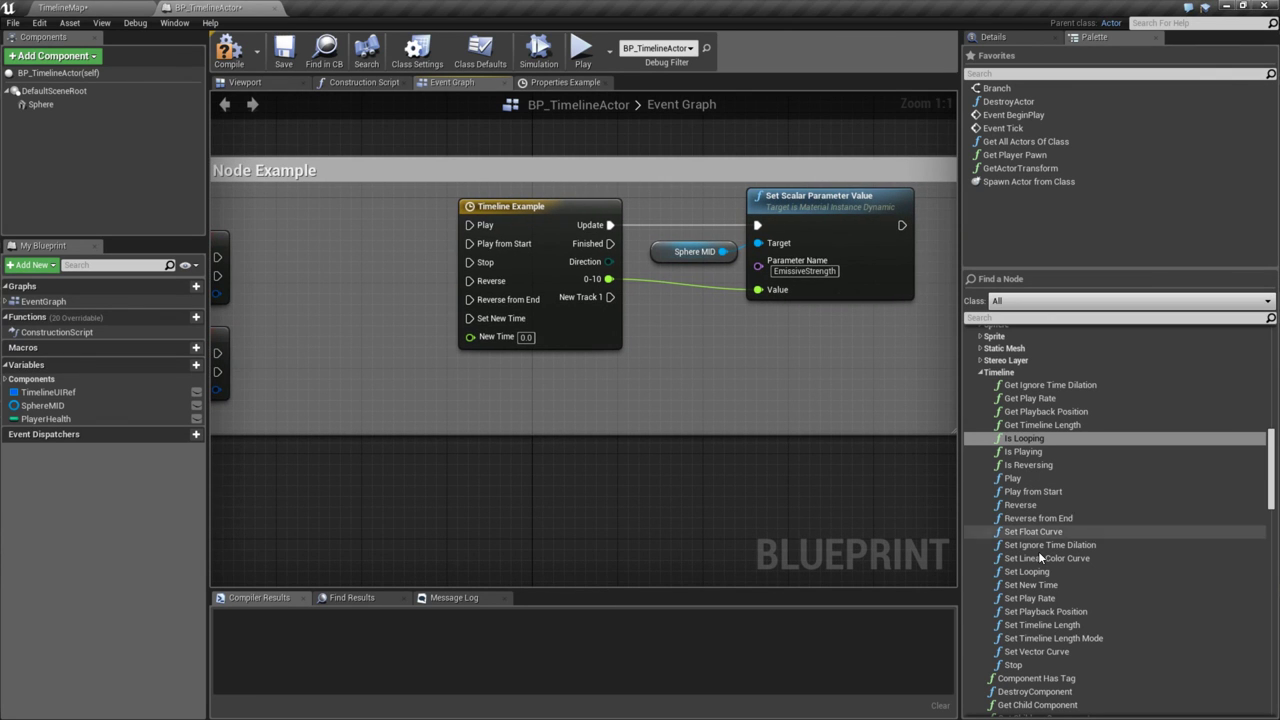
left_click_drag(1028, 585, 594, 487)
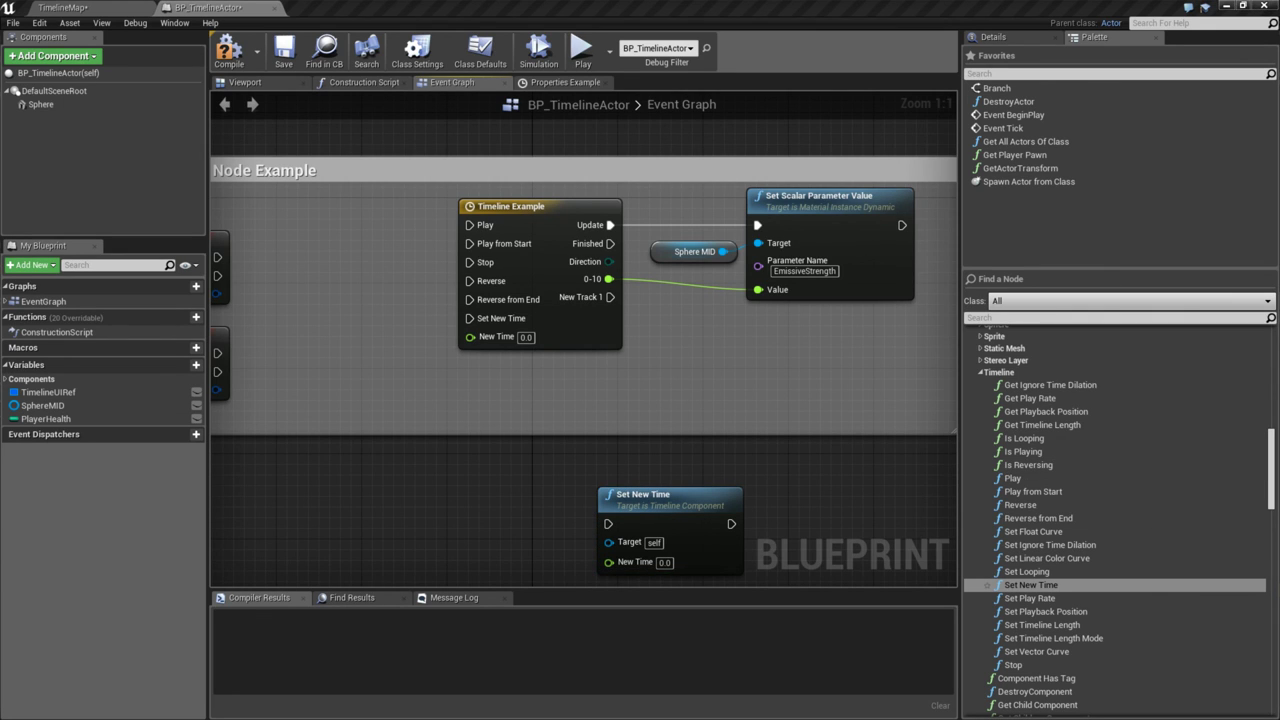
right_click(831, 479)
left_click(504, 459)
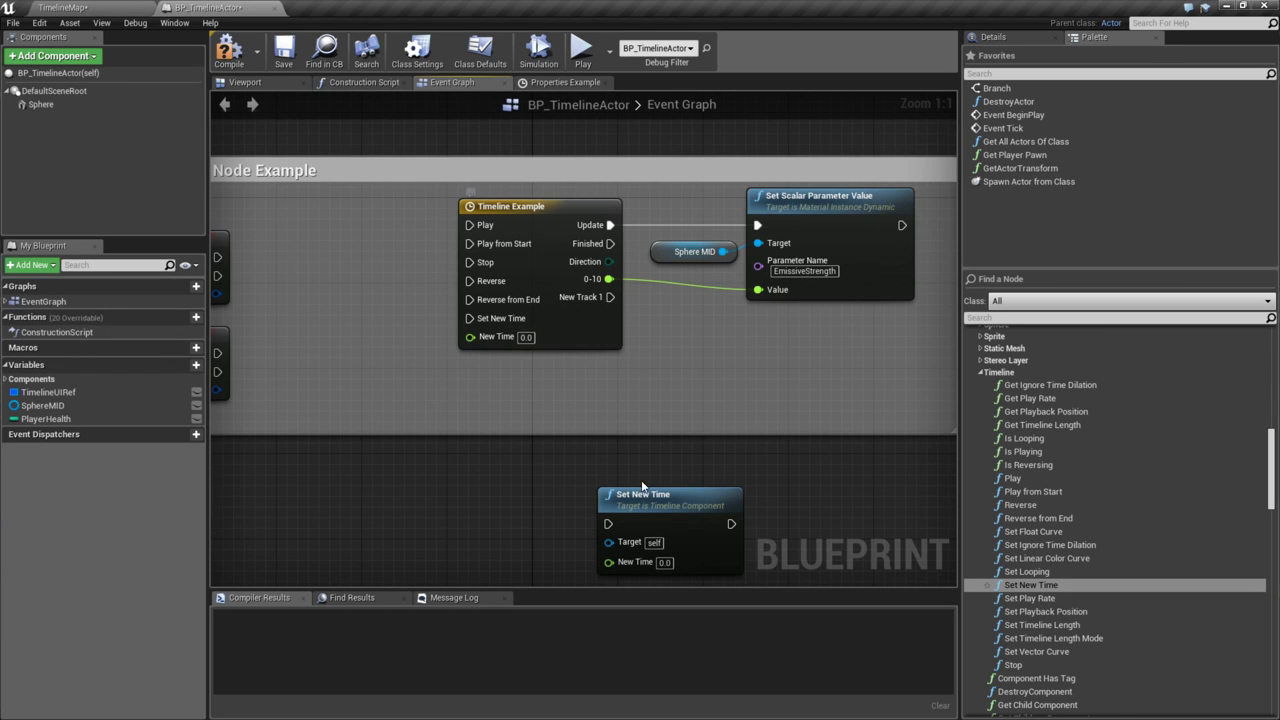
left_click_drag(648, 502, 628, 484)
right_click_drag(539, 485, 658, 486)
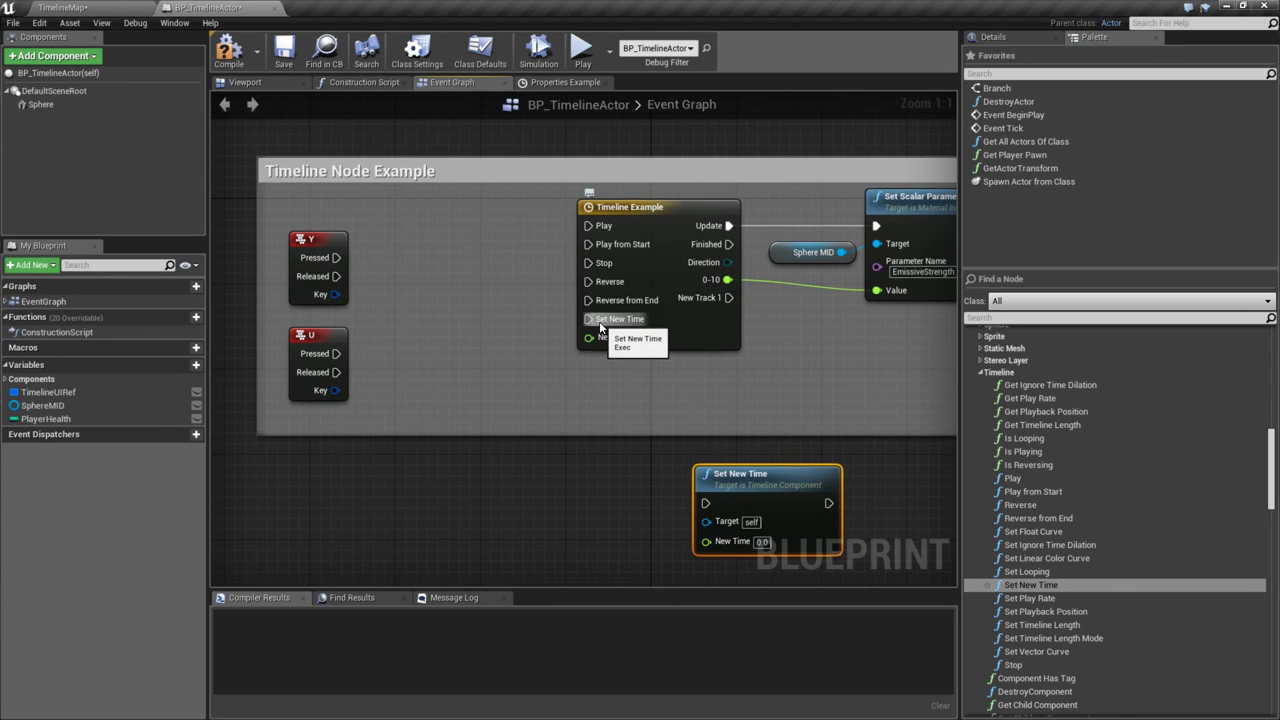
key("Delete")
- Move the T key event out of the Curve Examples group and disconnect it from that group's timeline node
scroll(689, 260, "down", 2)
right_click_drag(689, 260, 648, 537)
right_click_drag(634, 288, 649, 168)
right_click_drag(680, 489, 654, 215)
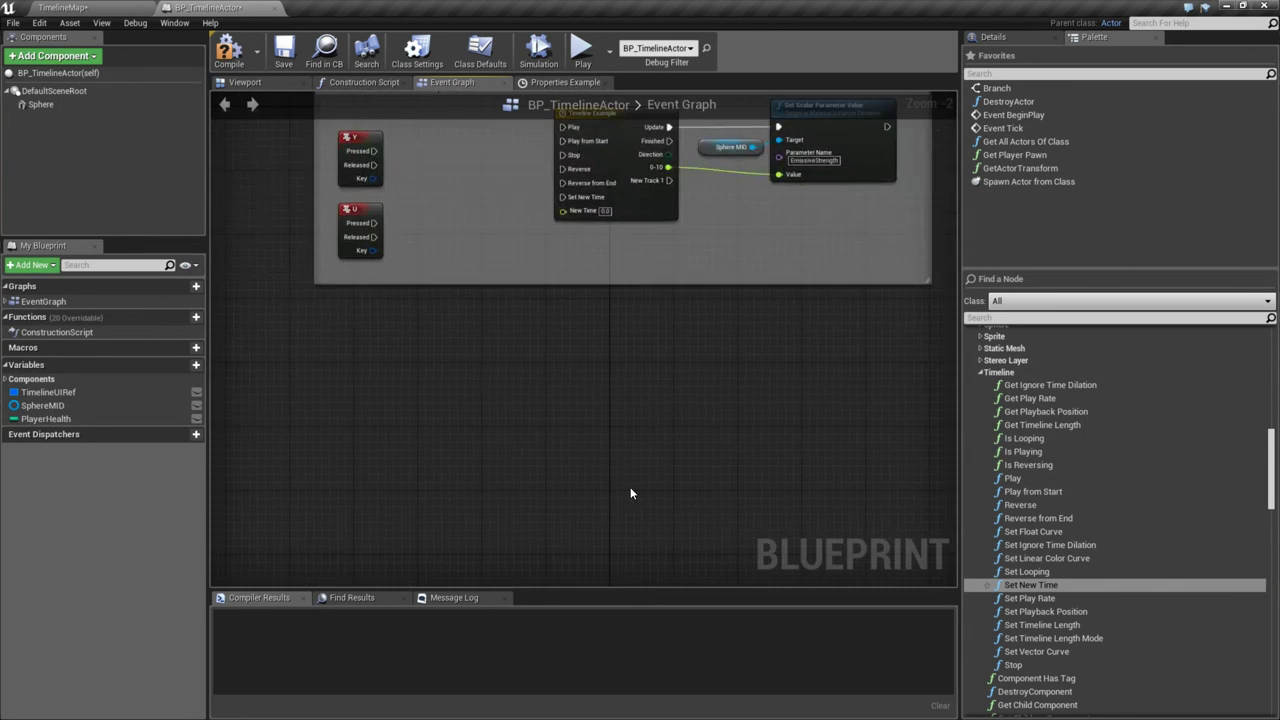
right_click_drag(630, 493, 634, 270)
right_click_drag(672, 490, 640, 212)
scroll(636, 432, "down", 2)
right_click_drag(618, 484, 644, 268)
right_click_drag(619, 565, 625, 426)
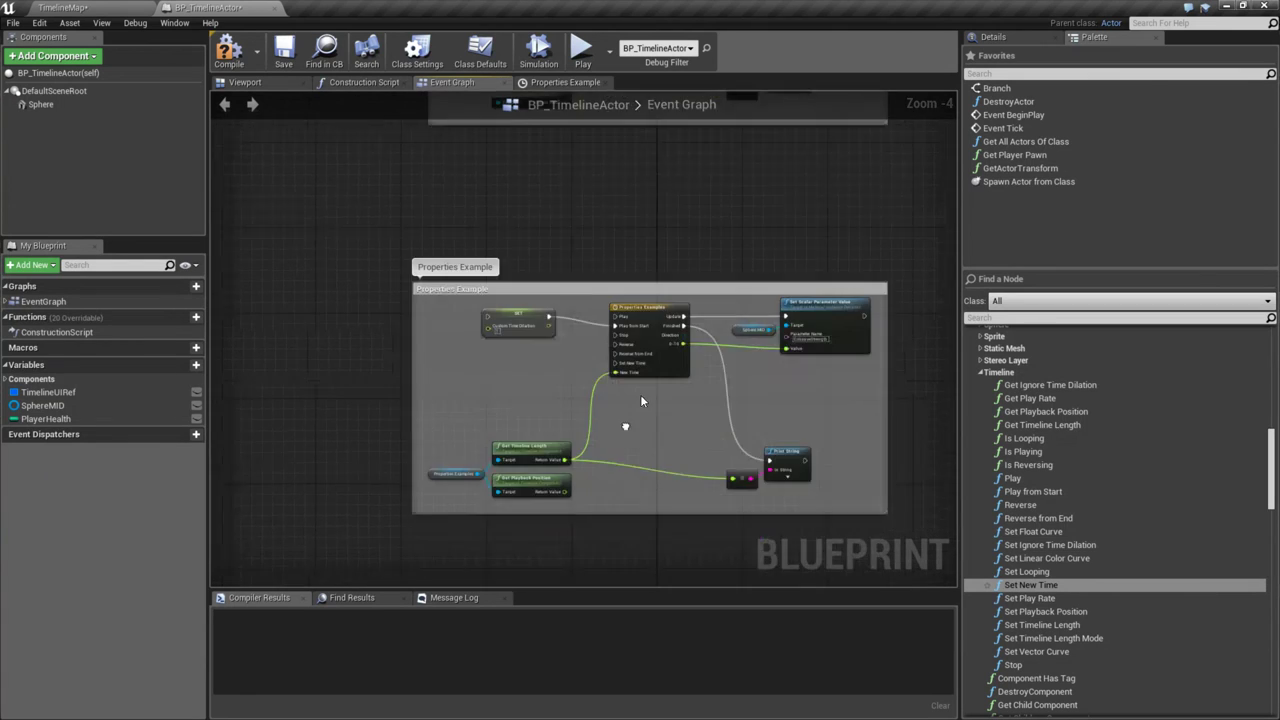
scroll(643, 402, "down", 7)
right_click_drag(644, 518, 607, 393)
scroll(626, 447, "up", 3)
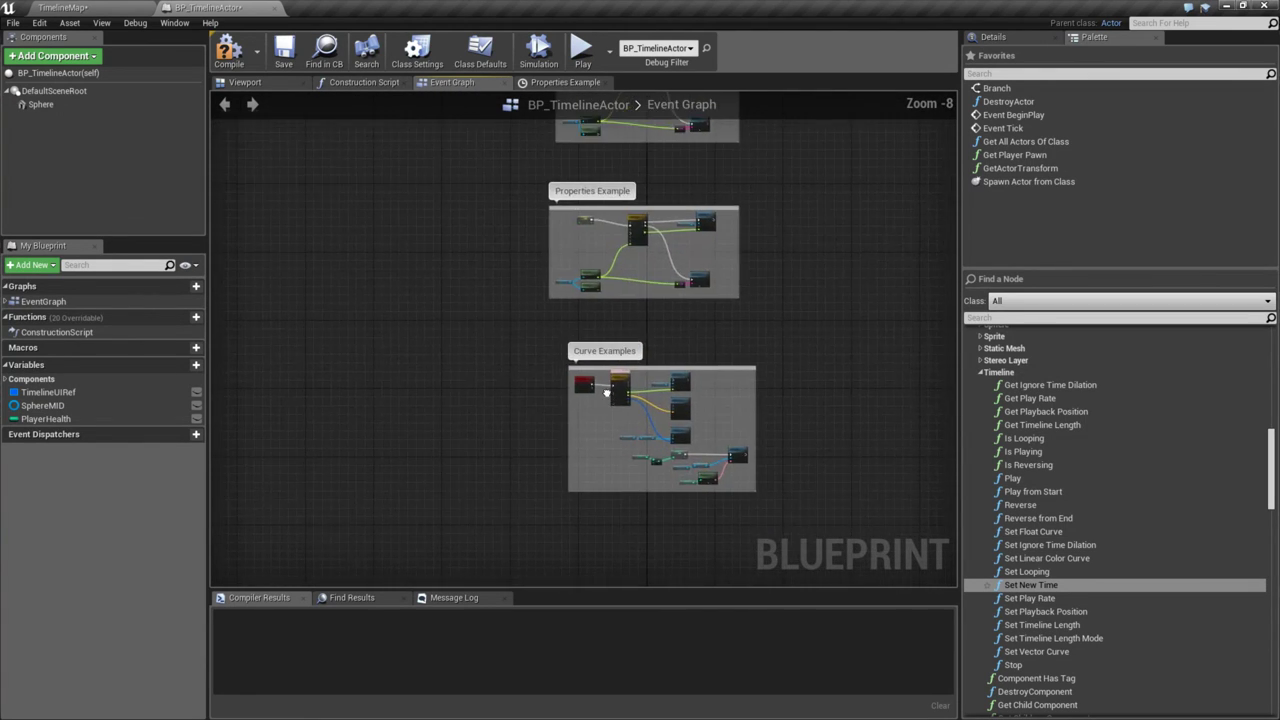
scroll(606, 392, "up", 3)
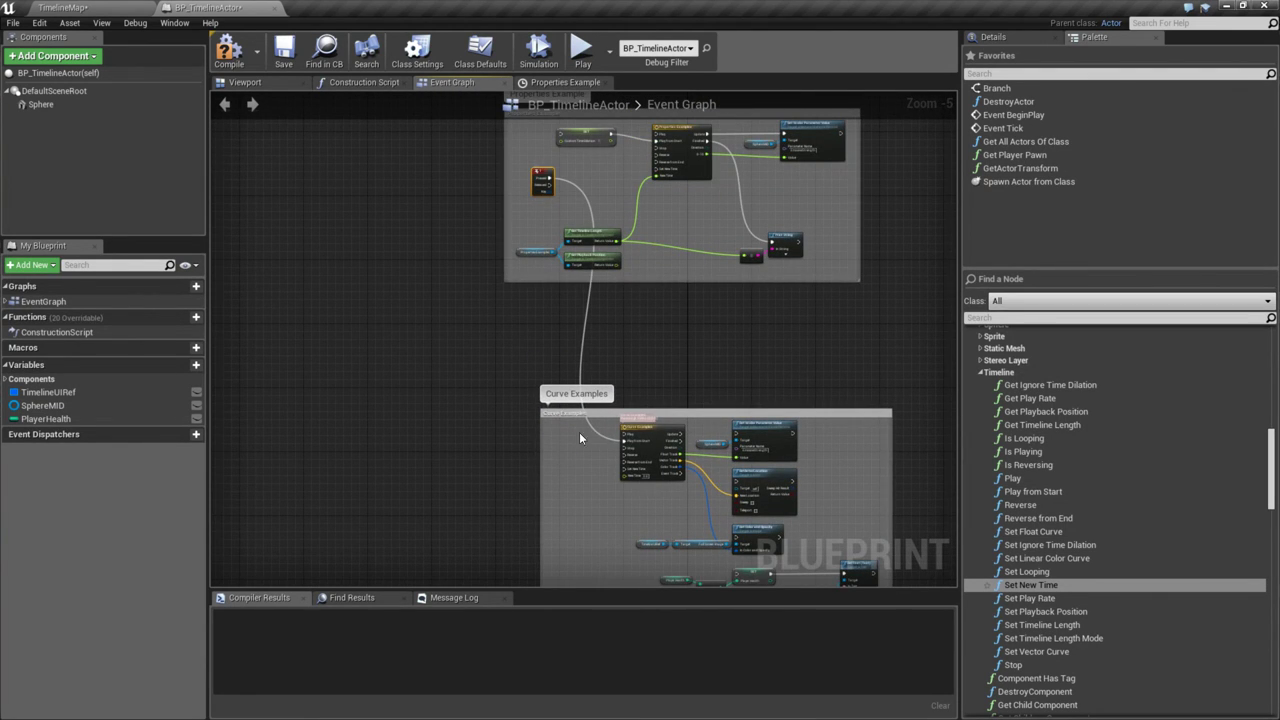
left_click(628, 432)
- Move the T key event up to the Timeline Node Example group, above the Y key event
right_click_drag(531, 267, 530, 492)
left_click(528, 222)
right_click_drag(528, 222, 545, 438)
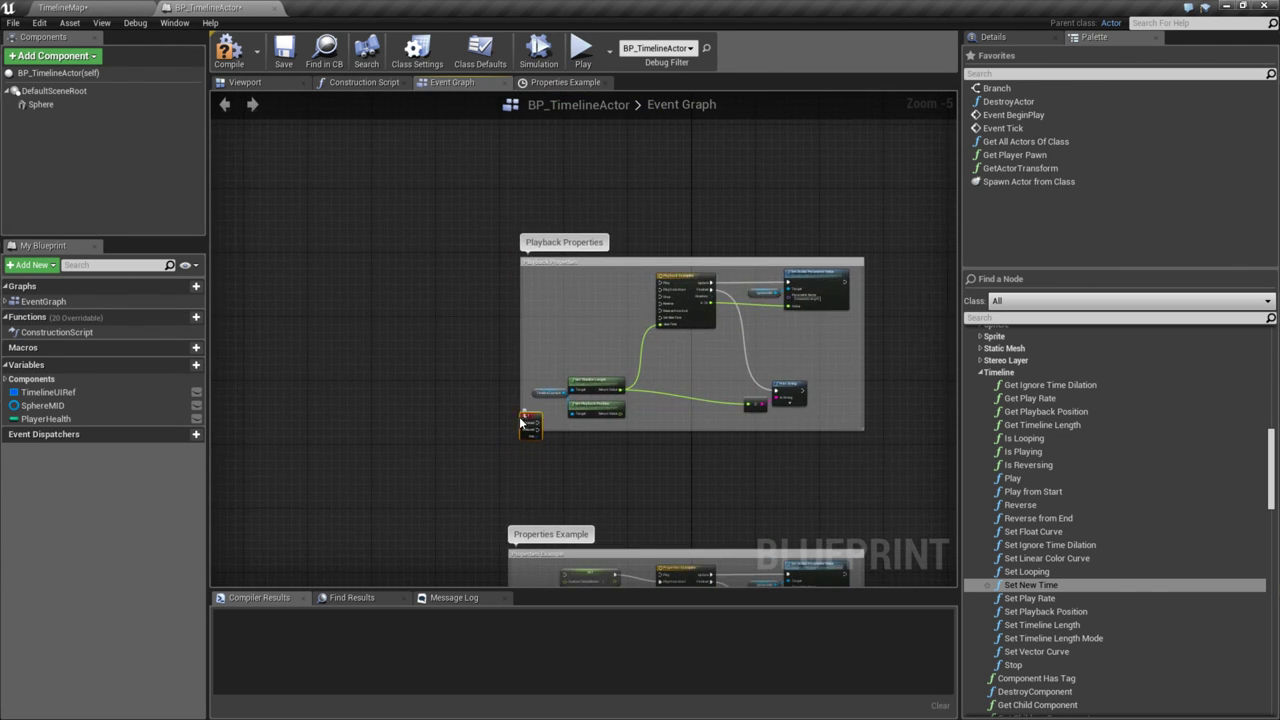
left_click_drag(521, 420, 535, 212)
right_click_drag(592, 152, 581, 431)
left_click_drag(530, 492, 554, 276)
scroll(542, 292, "up", 4)
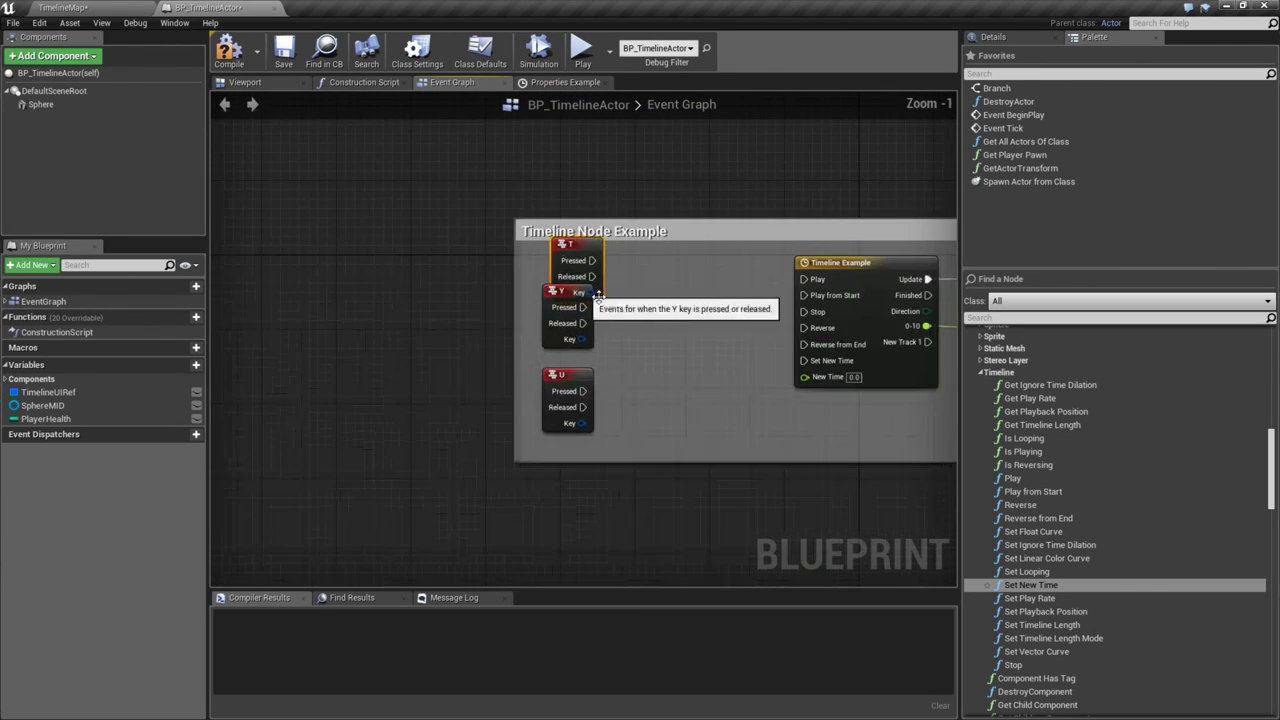
right_click_drag(598, 296, 585, 359)
left_click_drag(567, 318, 534, 272)
- Move the T, Y and U key events together into the Playback Properties group, in front of the Playback Examples timeline
key("Escape")
left_click(543, 440)
left_click(549, 357, "ctrl")
left_click(572, 256, "ctrl")
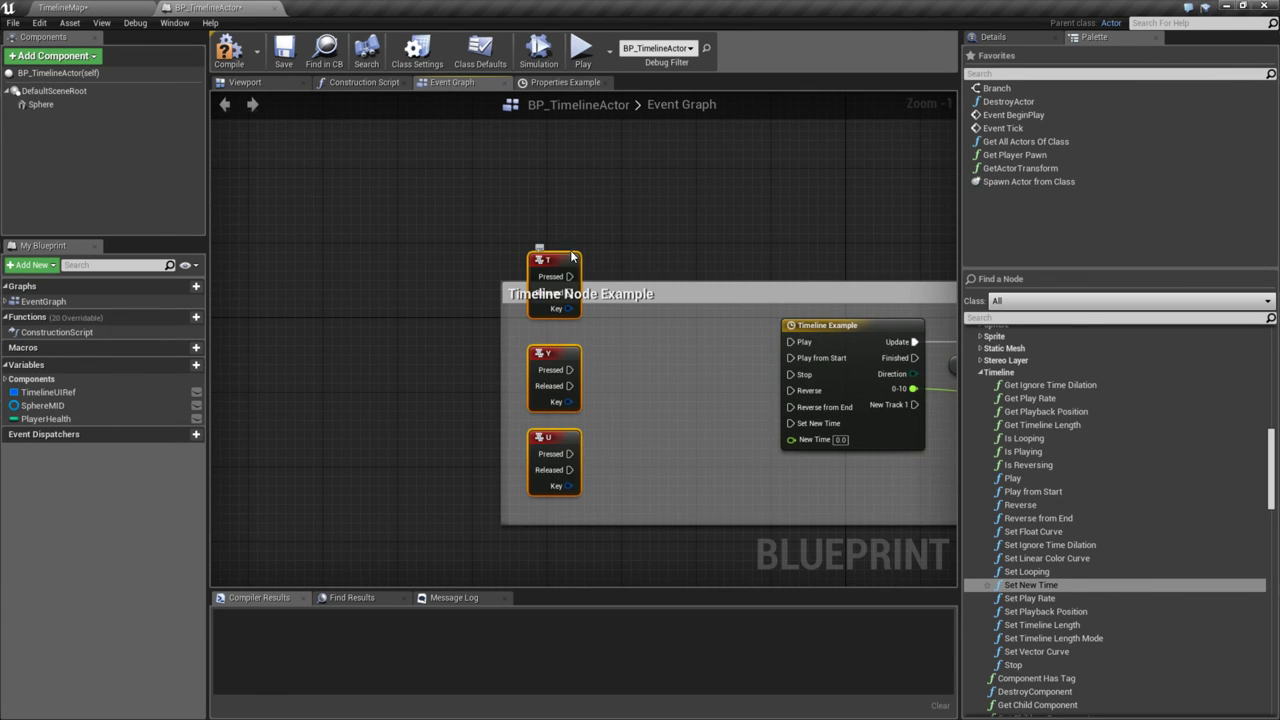
left_click_drag(572, 256, 551, 119)
right_click_drag(693, 209, 591, 294)
right_click(534, 327)
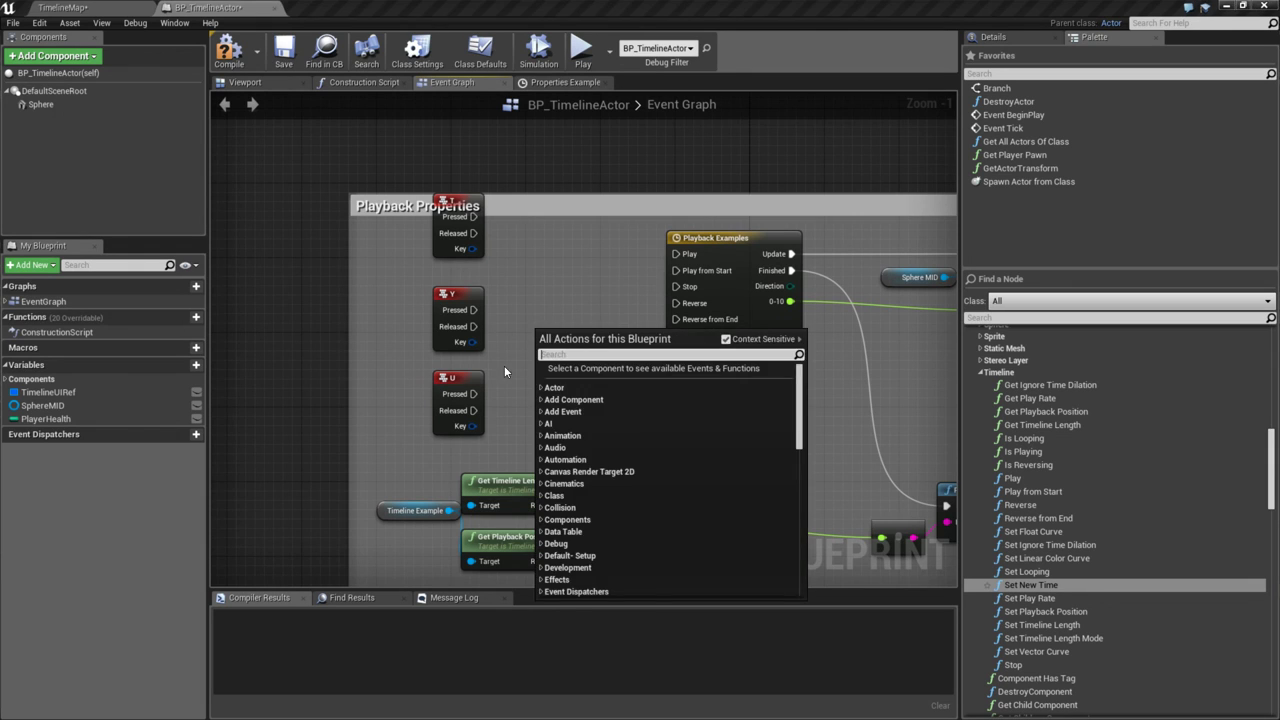
left_click(517, 314)
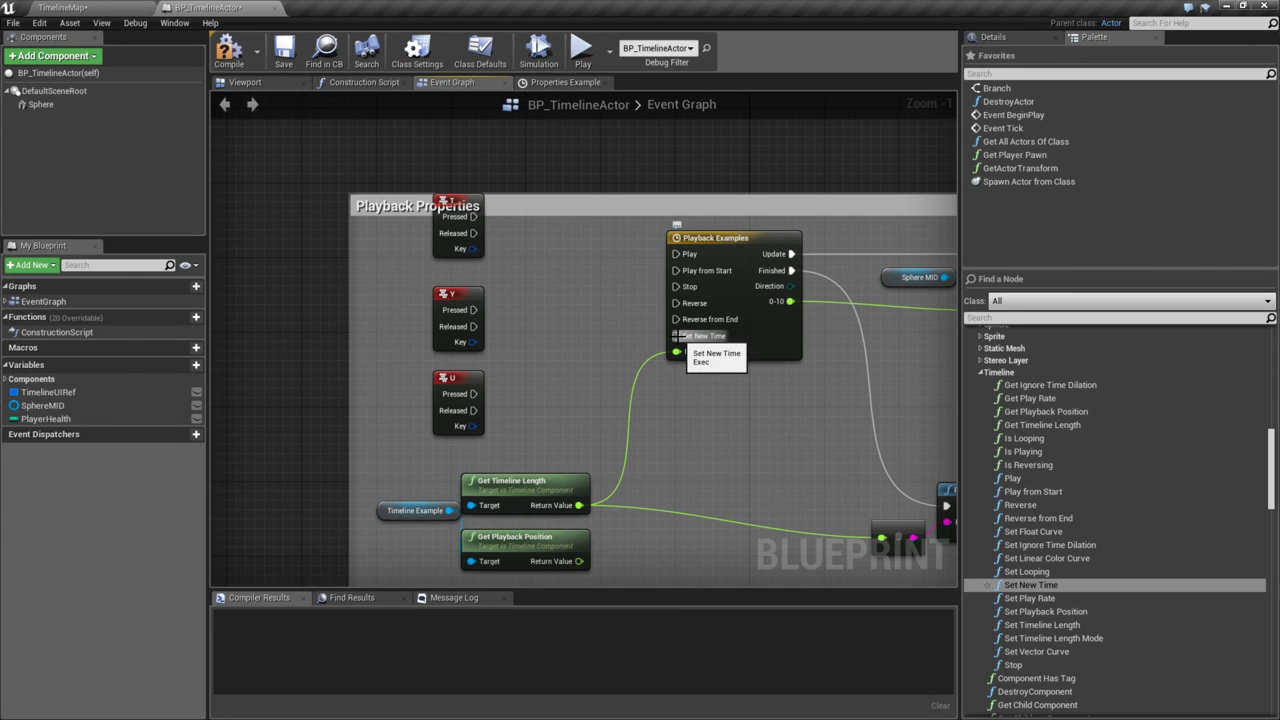
- Examine the Playback Examples node's inputs and show the Properties Examples timeline editor
right_click_drag(677, 337, 616, 329)
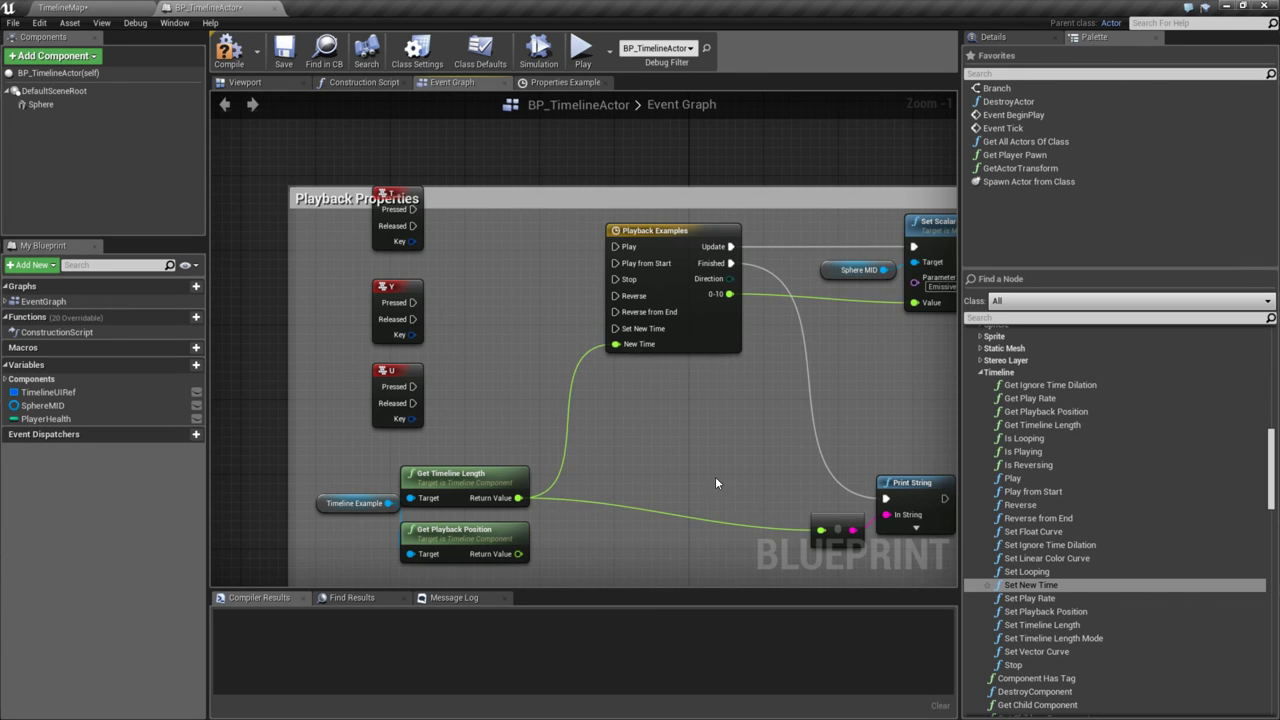
scroll(714, 454, "down", 3)
scroll(714, 458, "up", 3)
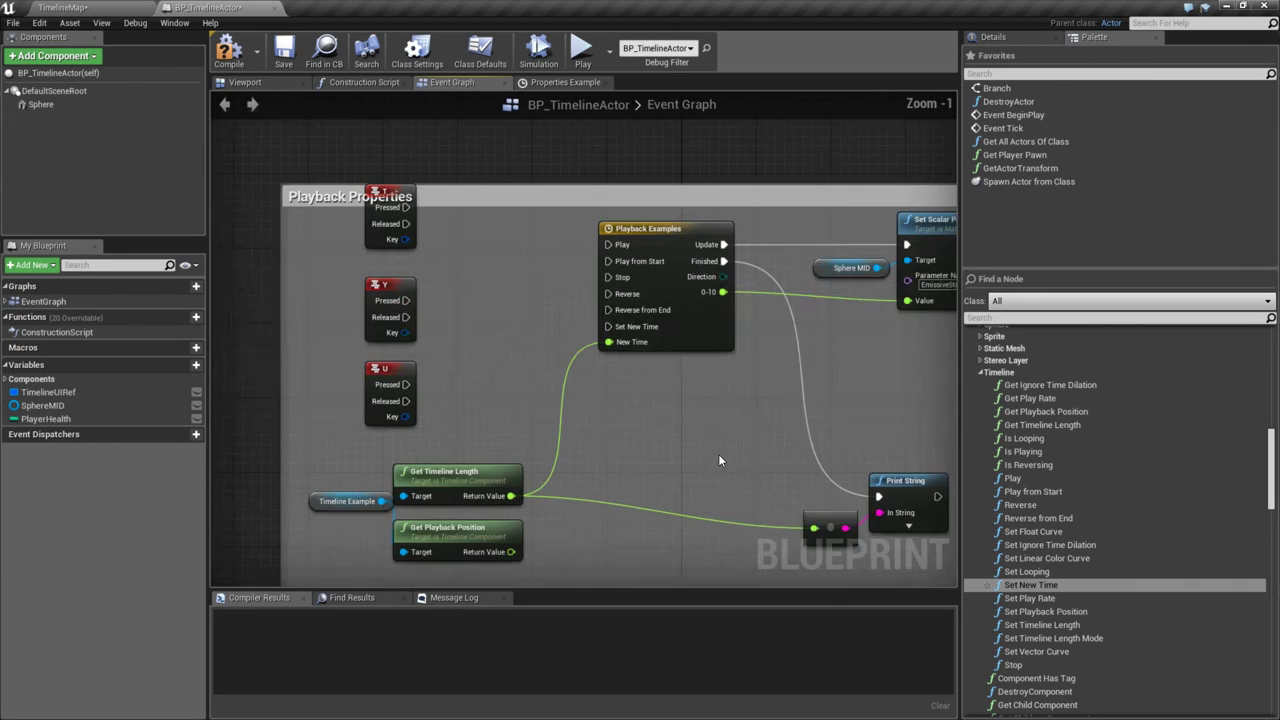
double_click(622, 289)
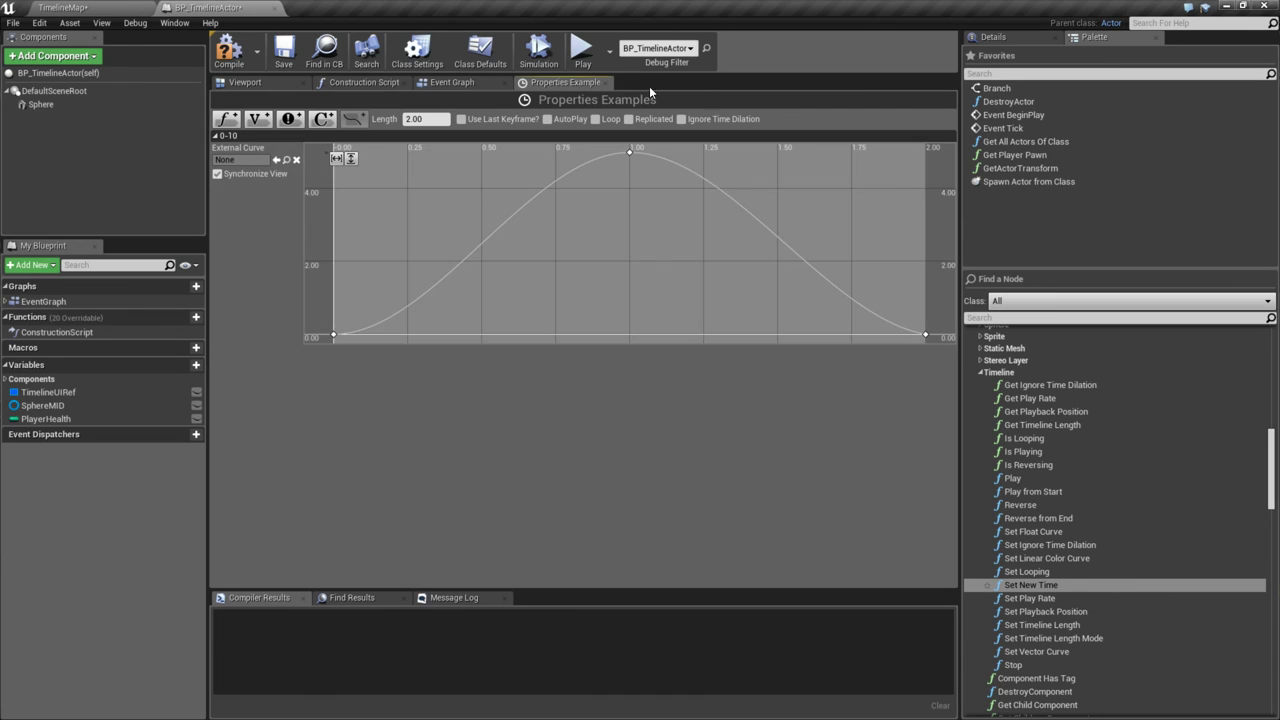
- Return to the event graph and bring the Playback Examples node in the Playback Properties group into view
left_click(706, 84)
right_click_drag(515, 331, 574, 314)
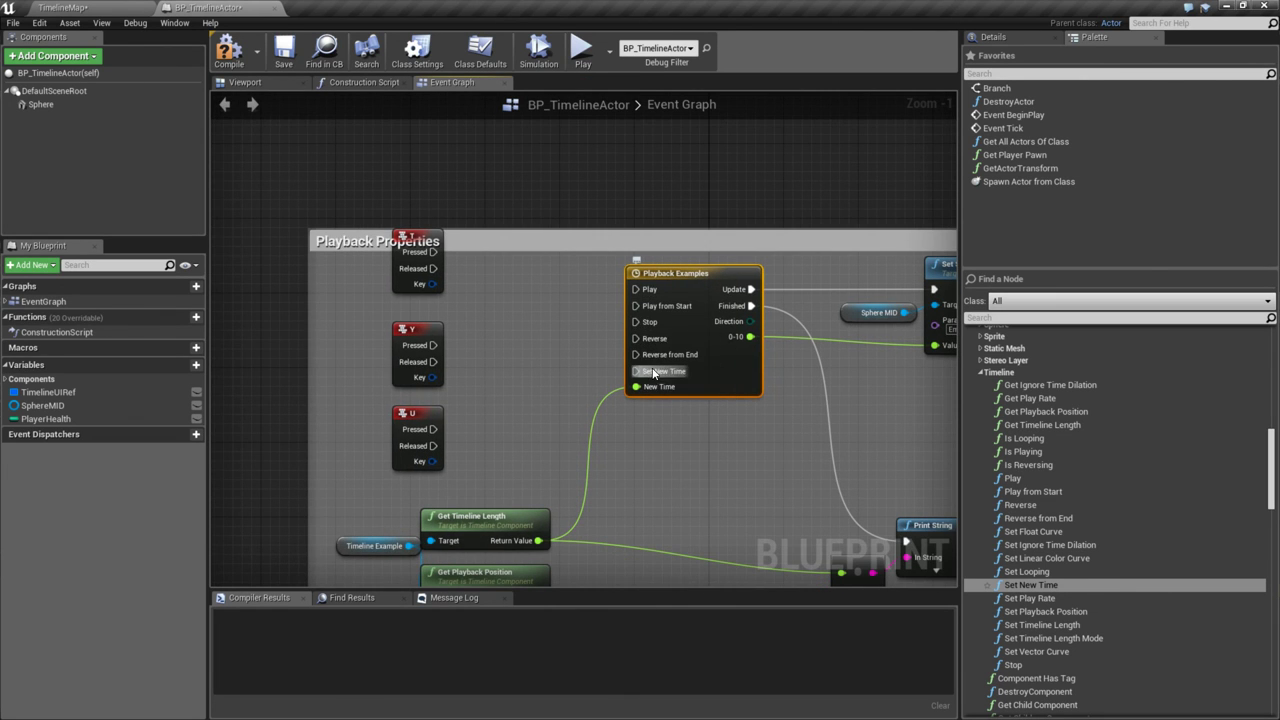
right_click_drag(583, 371, 467, 297)
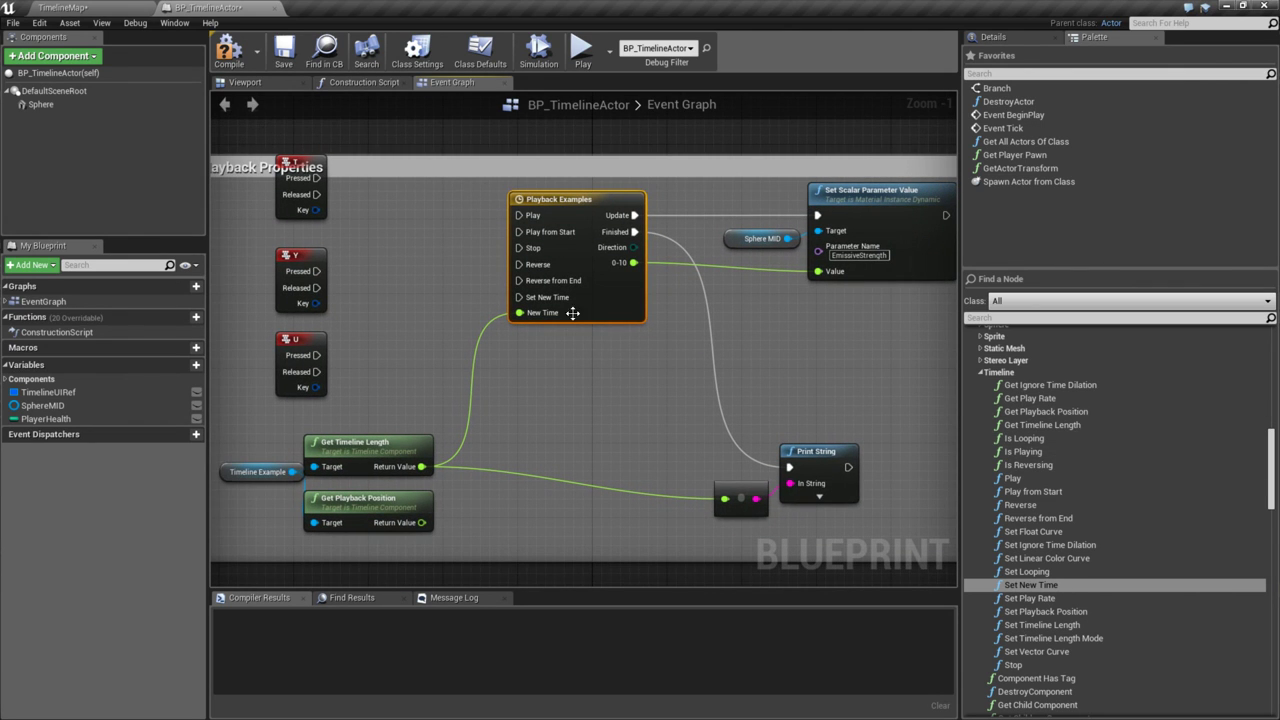
- Place the Play and Set New Time timeline functions below the Playback Examples node one at a time, deleting each again
left_click_drag(1028, 476, 584, 374)
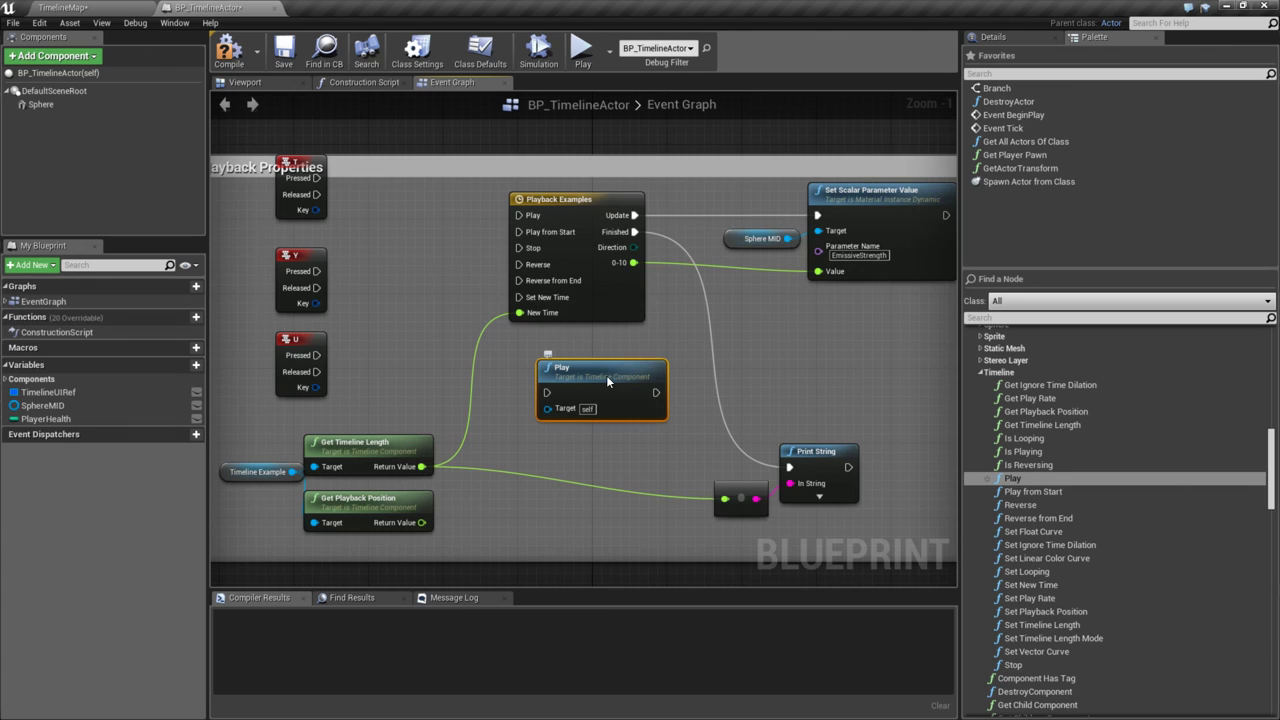
key("Delete")
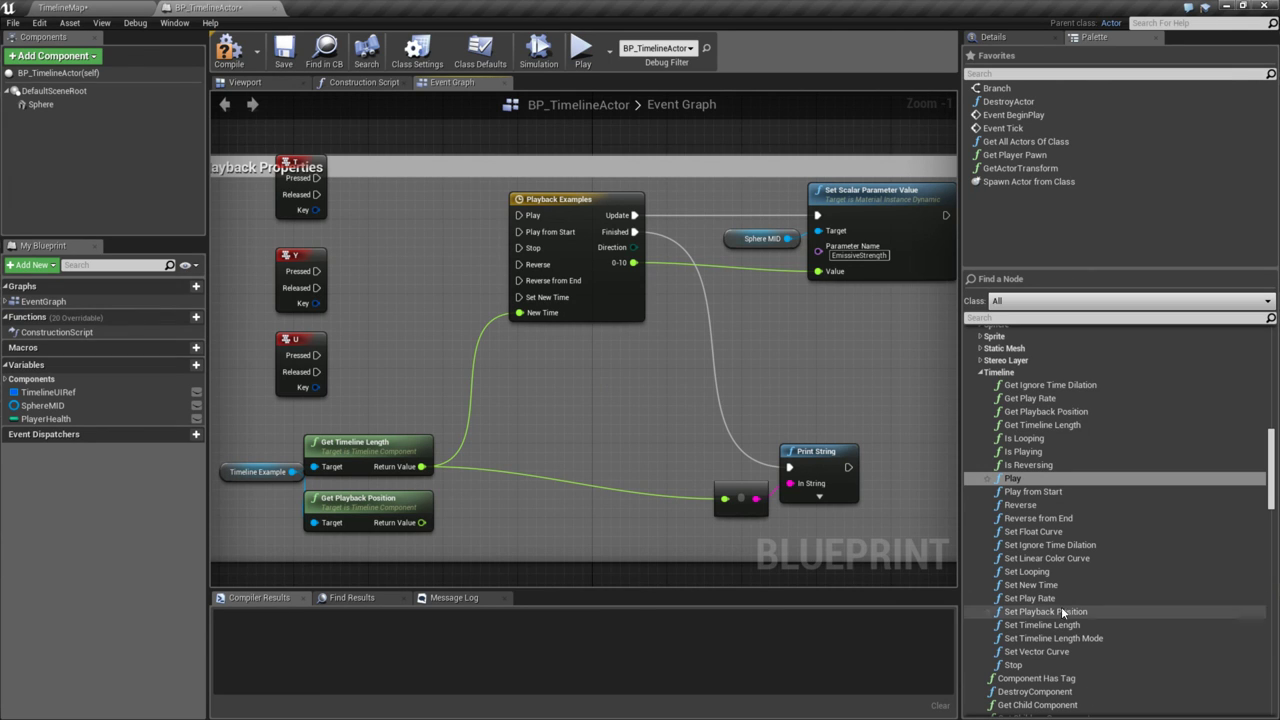
left_click_drag(1030, 584, 590, 376)
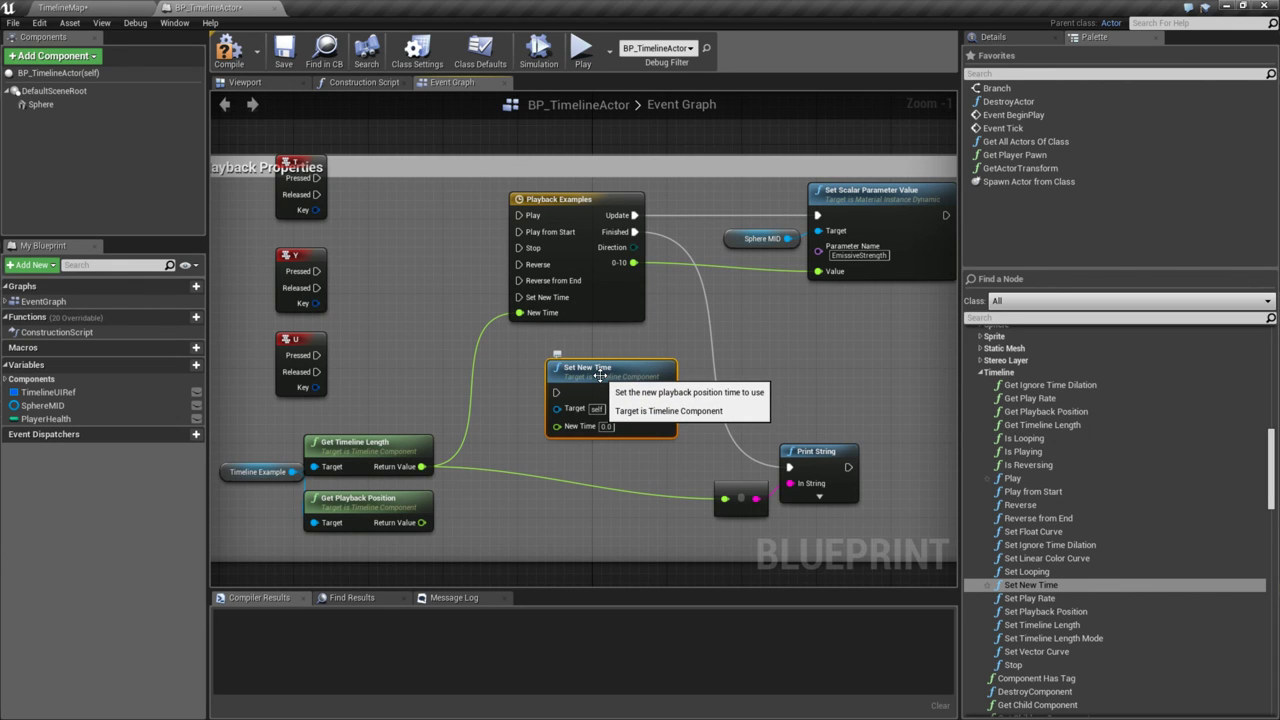
key("Delete")
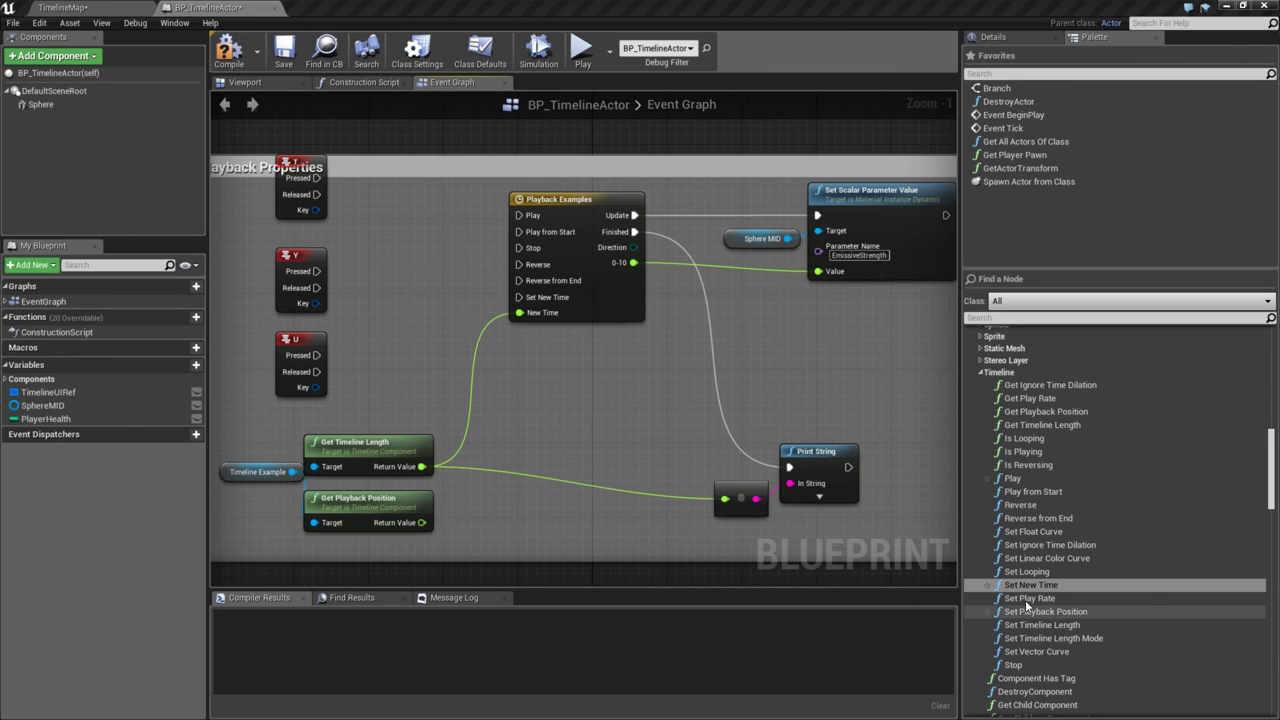
- Add a Set Play Rate node below the Playback Examples node and check that timeline's length in its editor
left_click_drag(1025, 598, 604, 381)
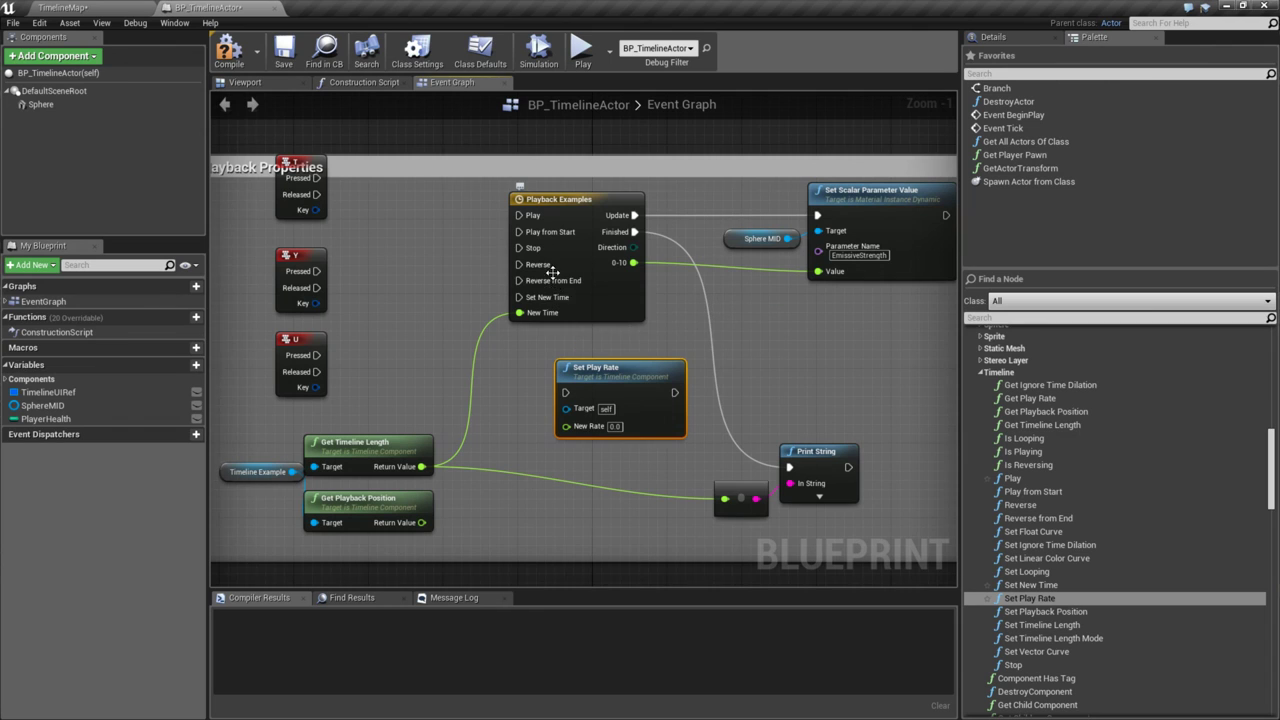
double_click(570, 206)
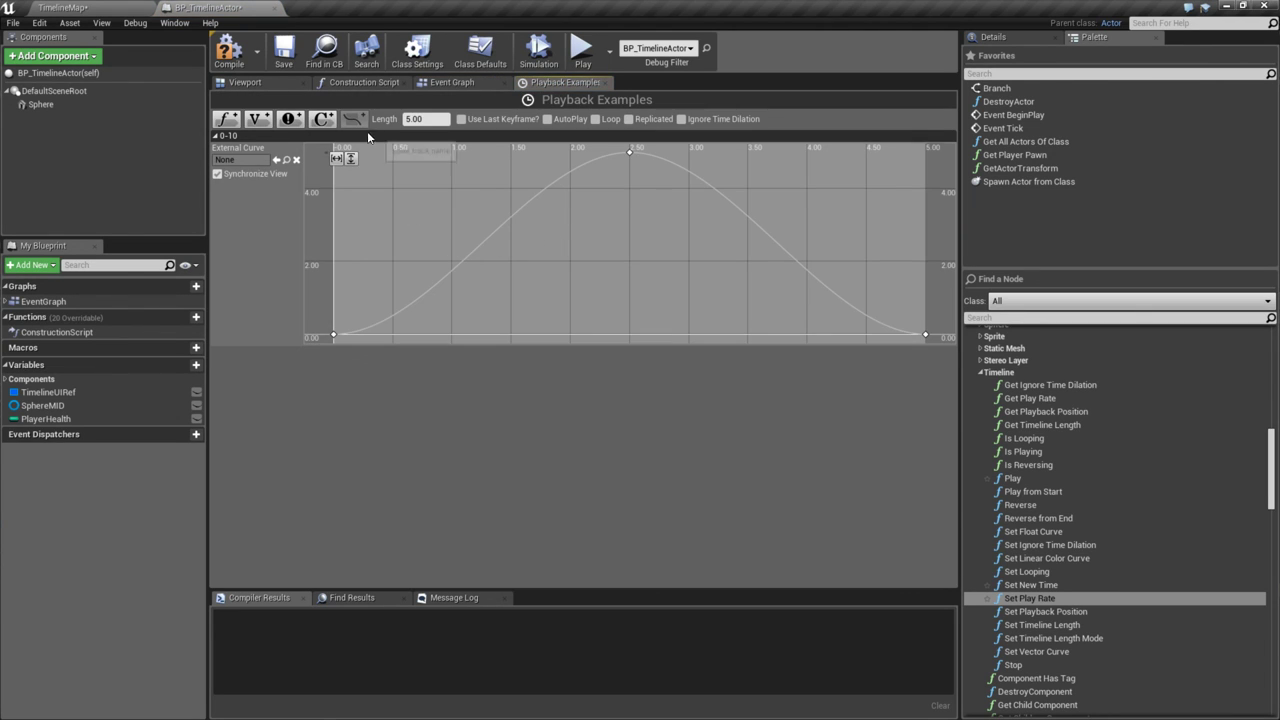
left_click(607, 84)
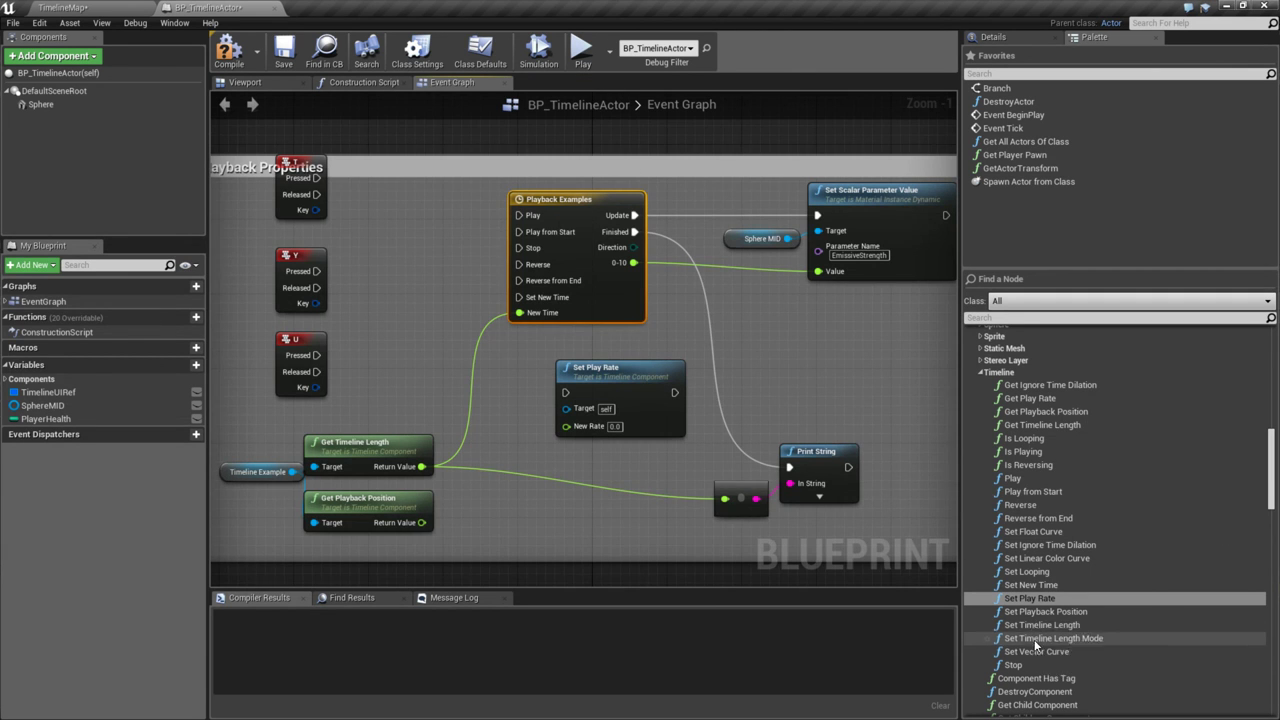
- Add a Set Timeline Length Mode node below the Playback Properties group and move the Set Play Rate node beneath it
left_click_drag(1048, 638, 626, 569)
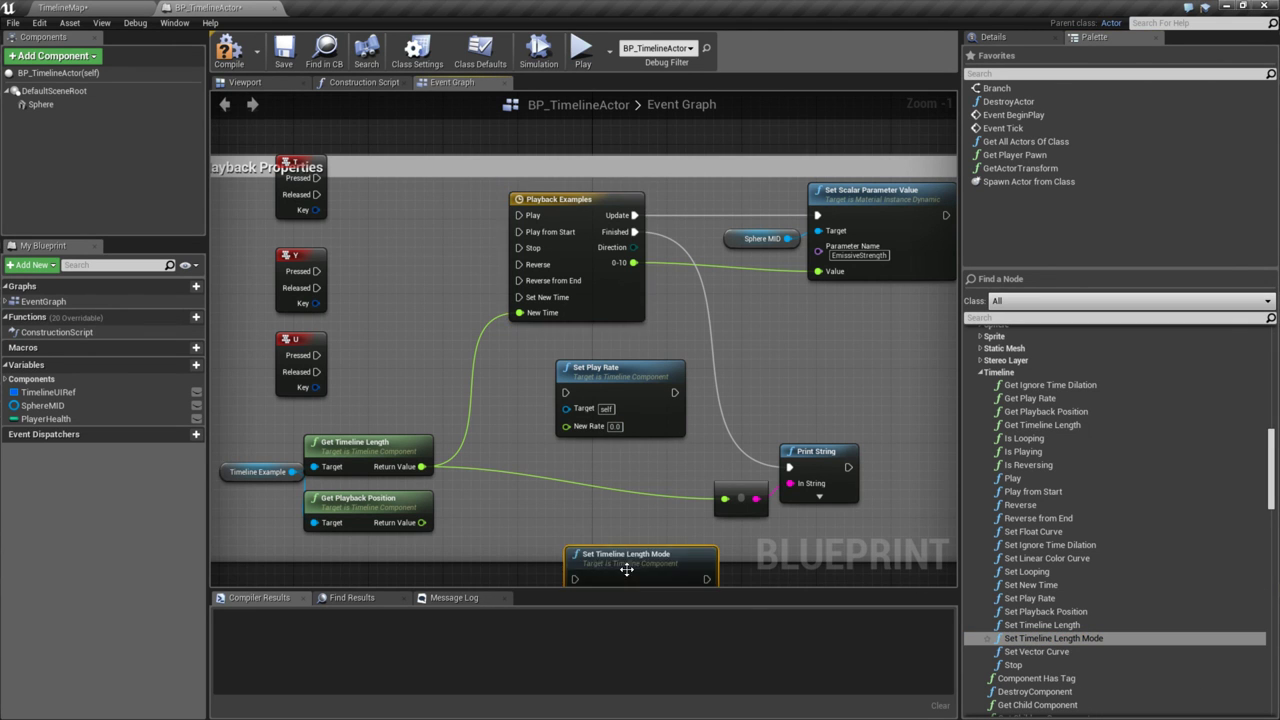
right_click_drag(626, 569, 640, 429)
left_click_drag(632, 230, 617, 517)
mouse_move(790, 518)
right_mouse_down()
mouse_move(777, 457)
mouse_move(816, 555)
mouse_move(813, 516)
right_mouse_up()
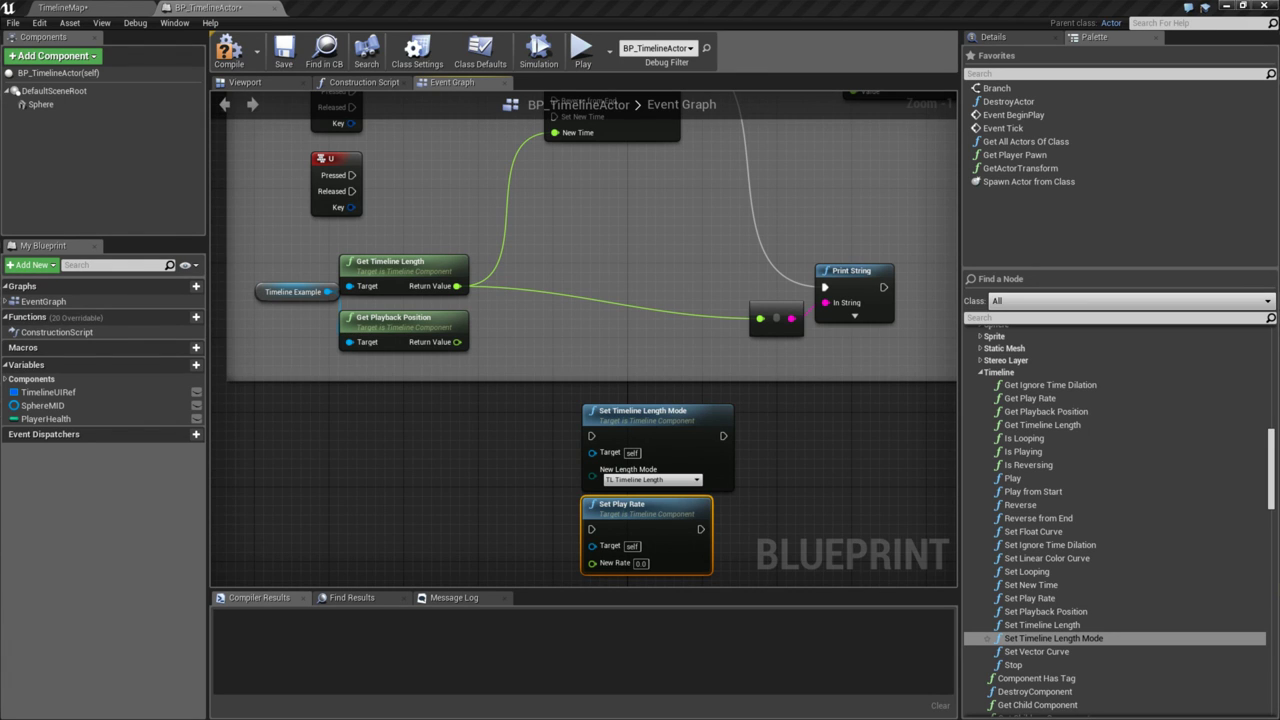
left_click(755, 500)
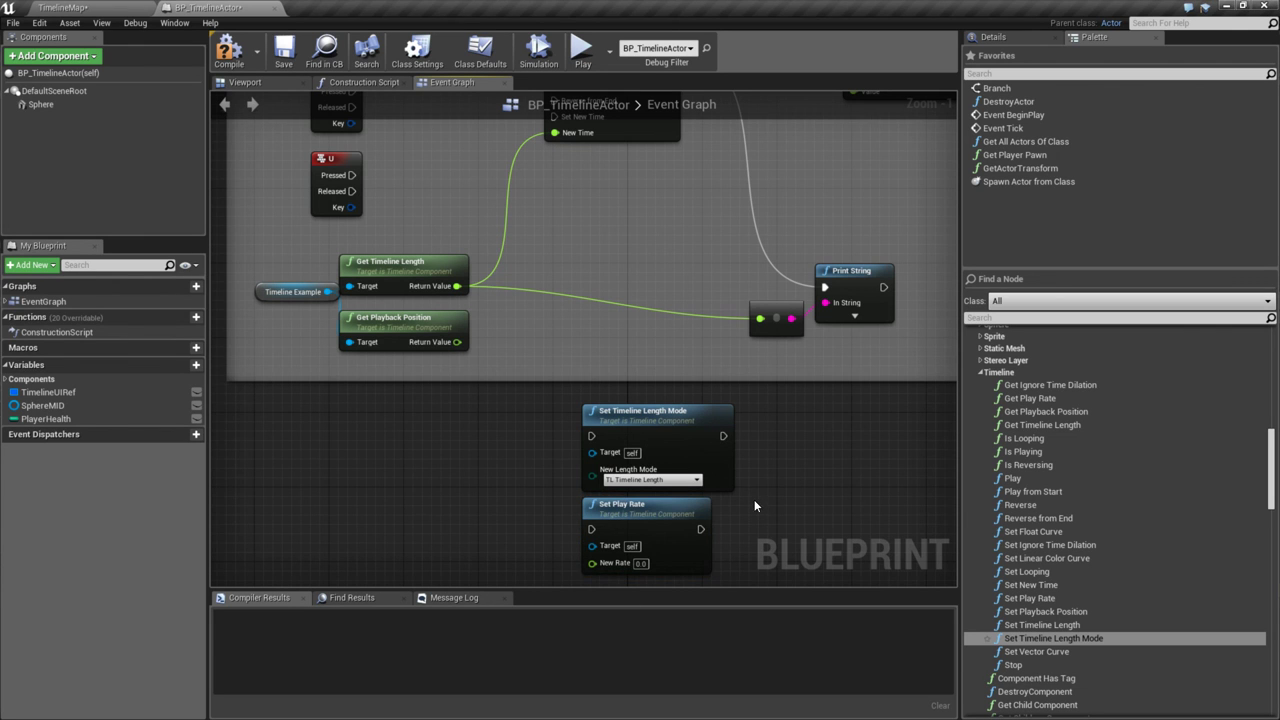
- Add a Set Playback Position node beside the Set Timeline Length Mode node and expand its advanced inputs
right_click_drag(754, 499, 621, 437)
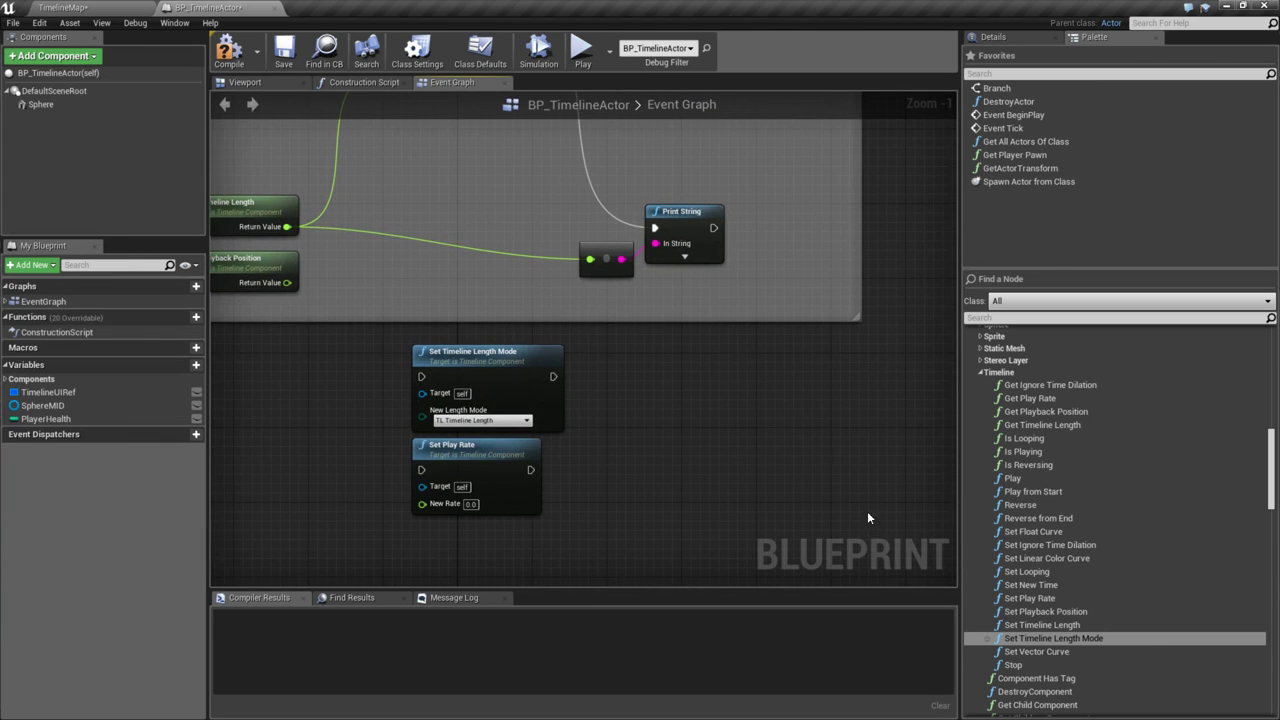
left_click_drag(1045, 611, 716, 399)
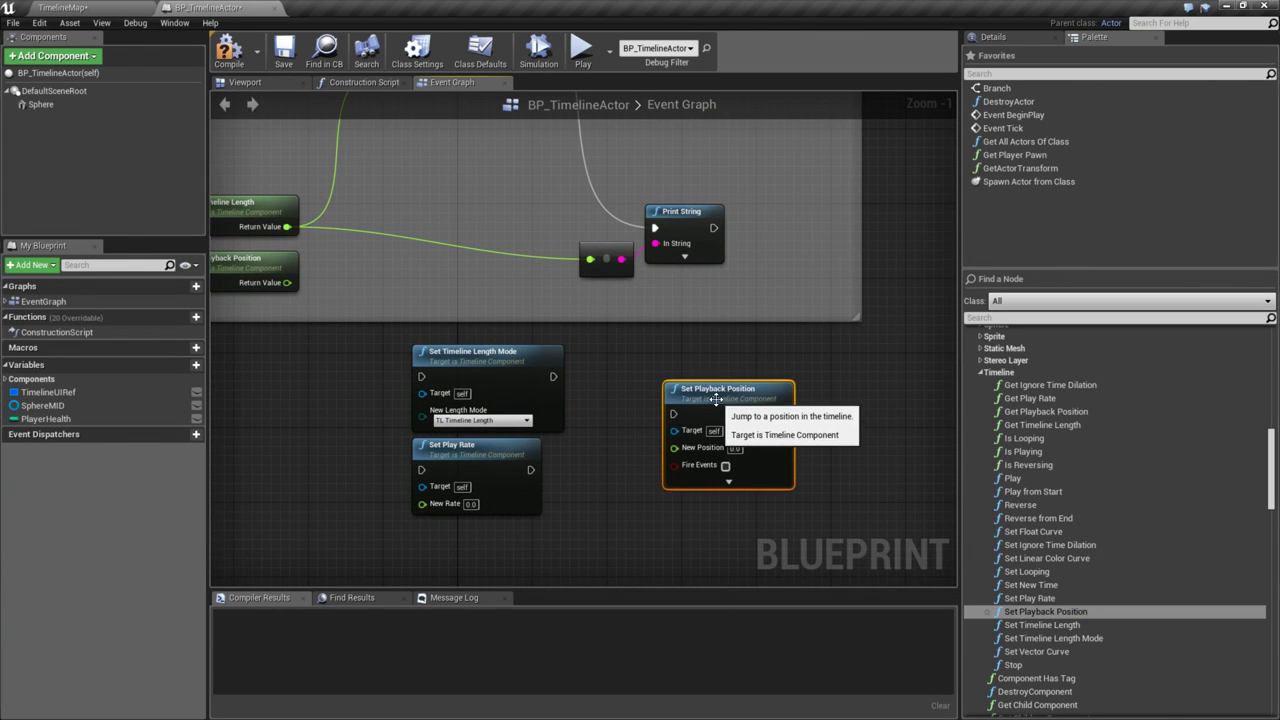
left_click(751, 484)
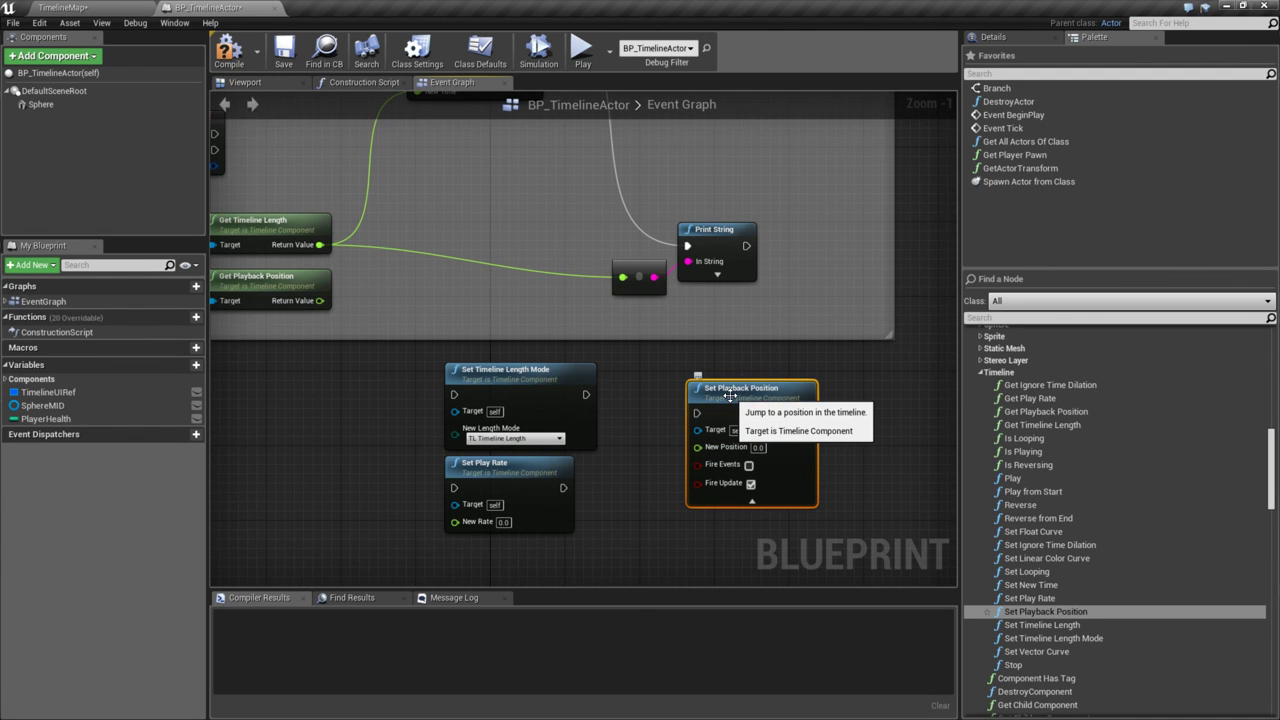
right_click_drag(654, 429, 580, 391)
right_click_drag(805, 443, 898, 639)
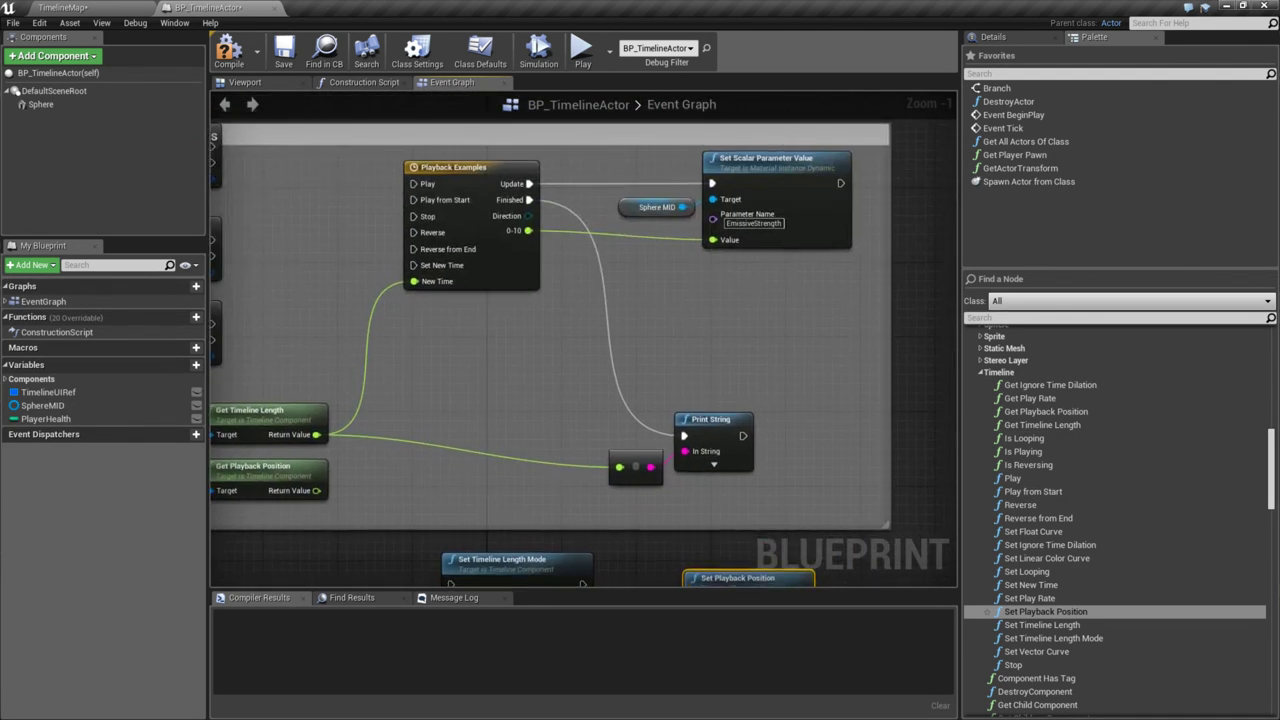
right_click_drag(627, 620, 706, 425)
- Add a Set New Time node beside the Set Playback Position node for comparison
left_click_drag(1024, 586, 700, 386)
right_click_drag(649, 460, 735, 468)
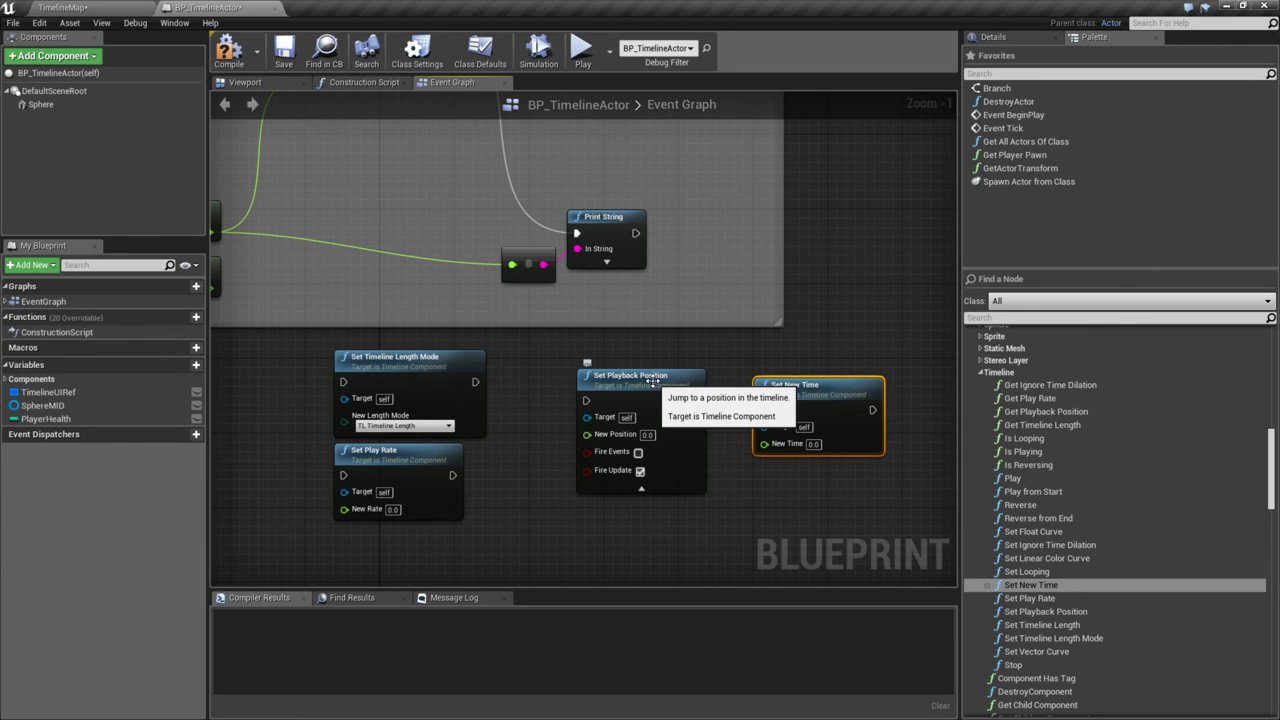
left_click_drag(795, 495, 635, 338)
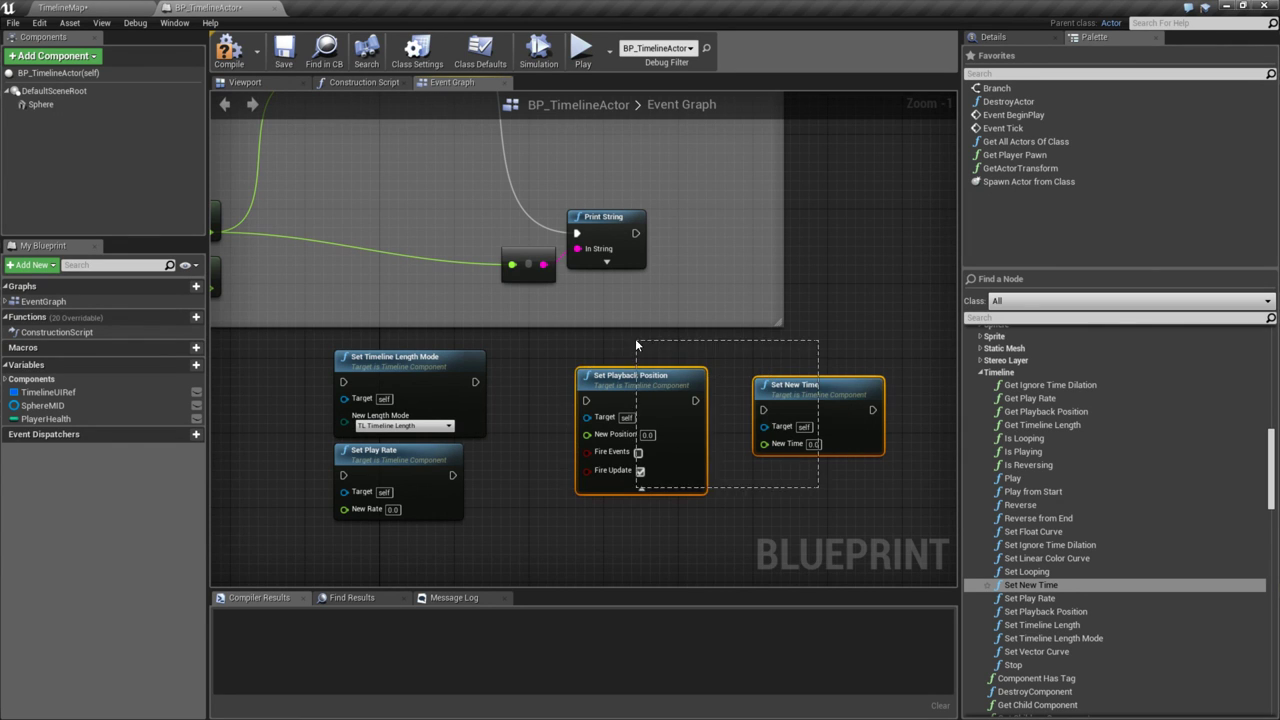
left_click(722, 457)
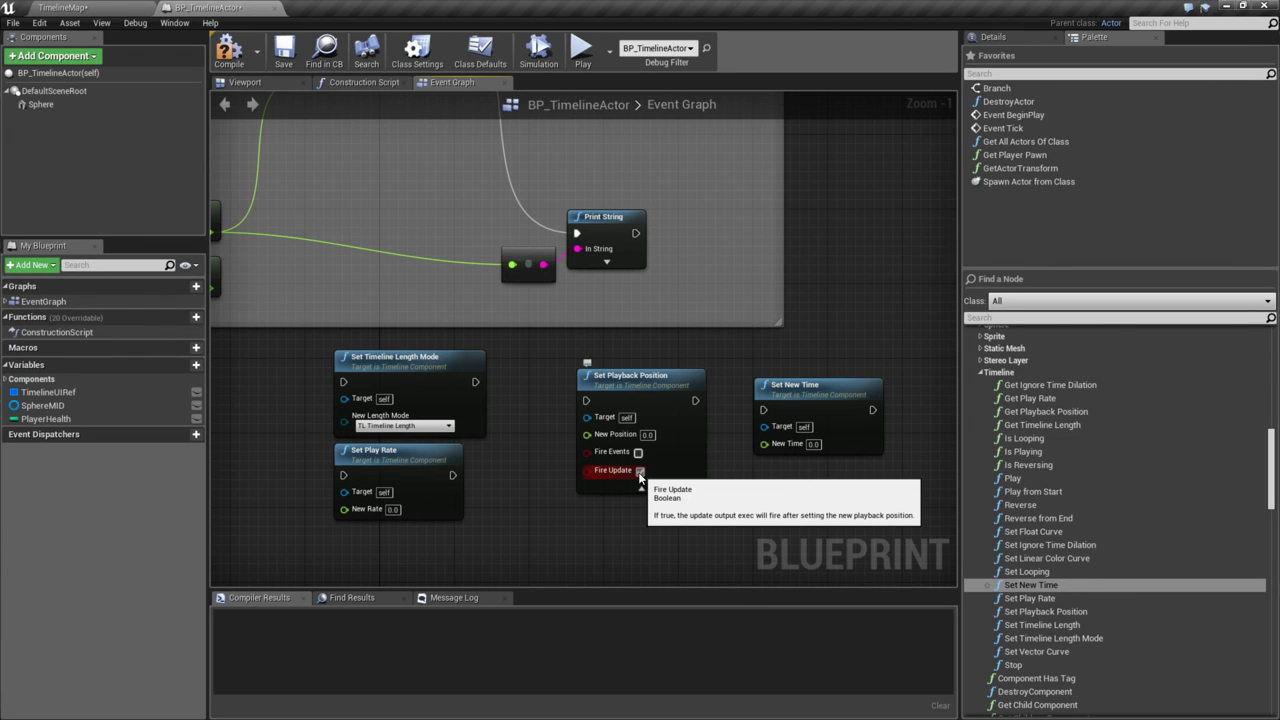
- Compare the Set Playback Position inputs with the Playback Examples node and align the Set New Time node with Set Playback Position
right_click_drag(551, 471, 618, 515)
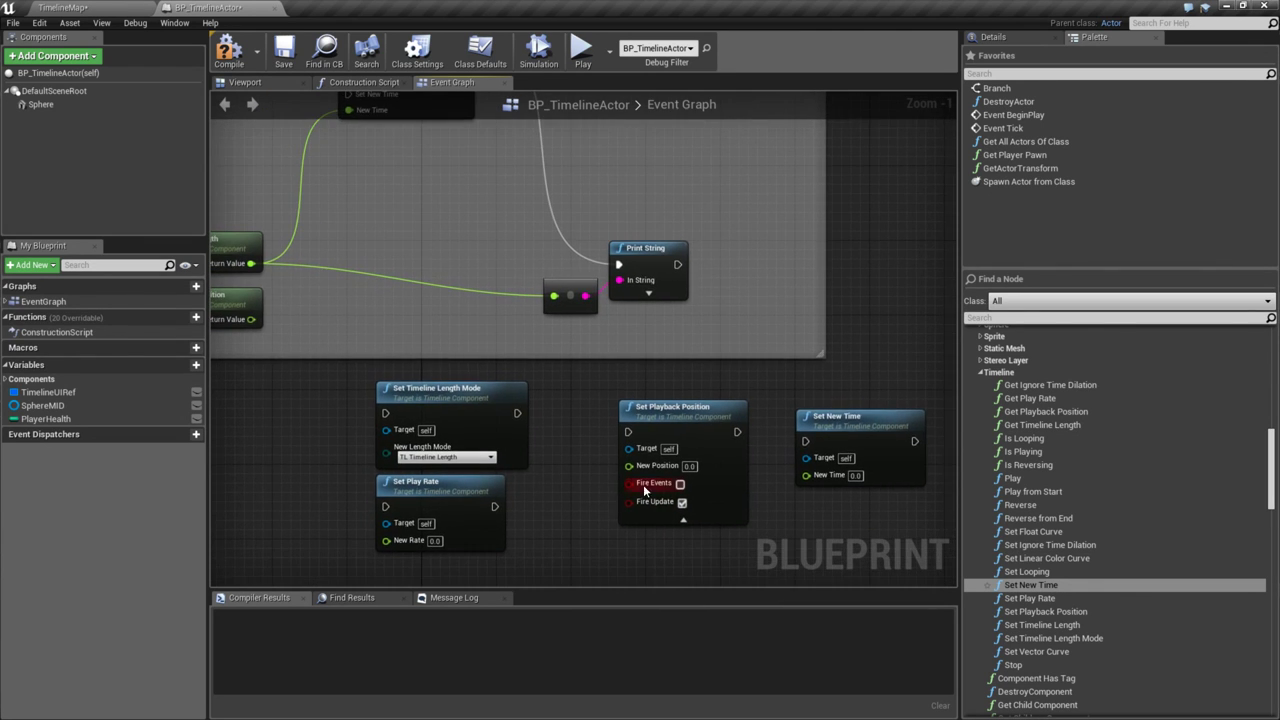
right_click_drag(789, 367, 940, 570)
right_click_drag(596, 382, 695, 368)
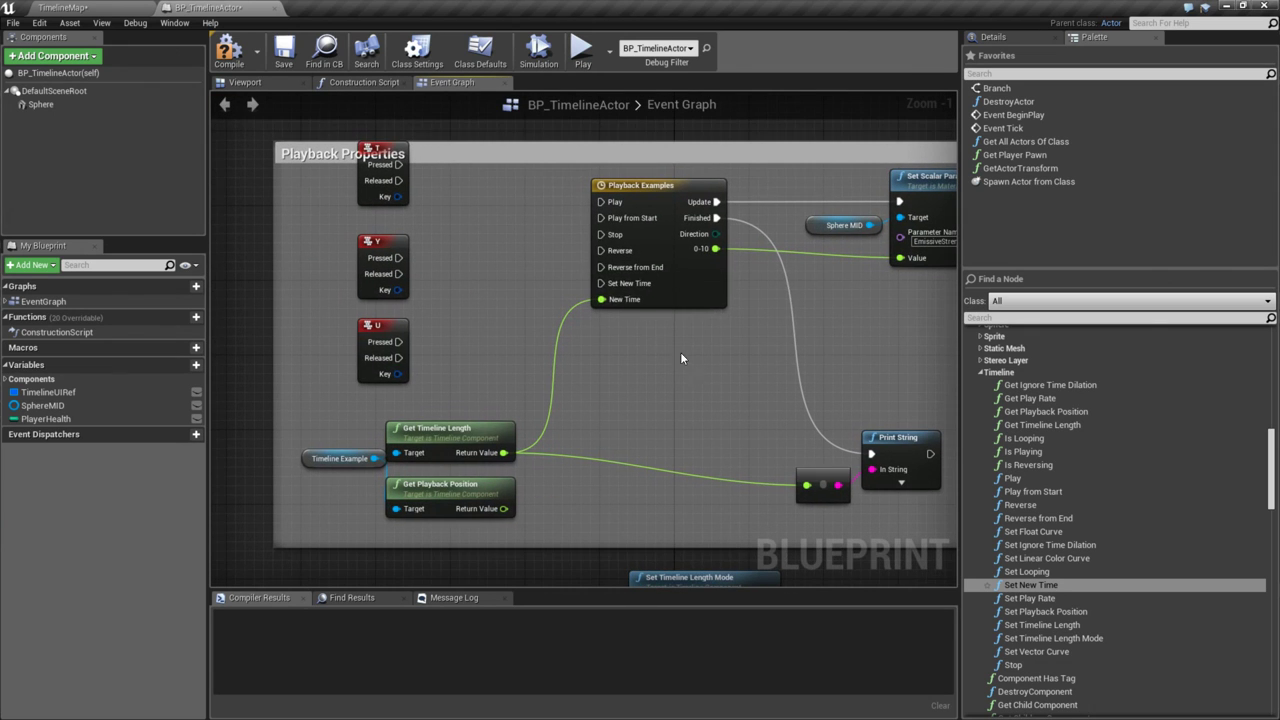
right_click_drag(720, 430, 600, 276)
right_click_drag(772, 454, 688, 387)
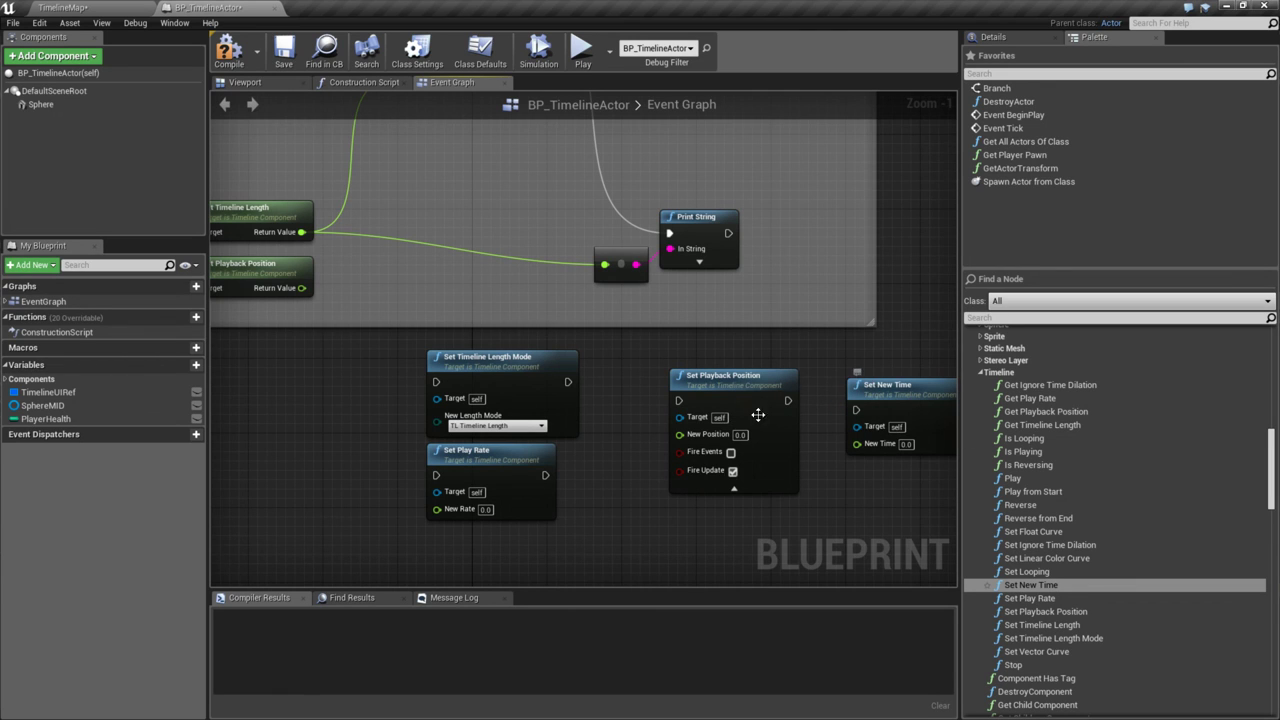
right_click_drag(831, 408, 751, 408)
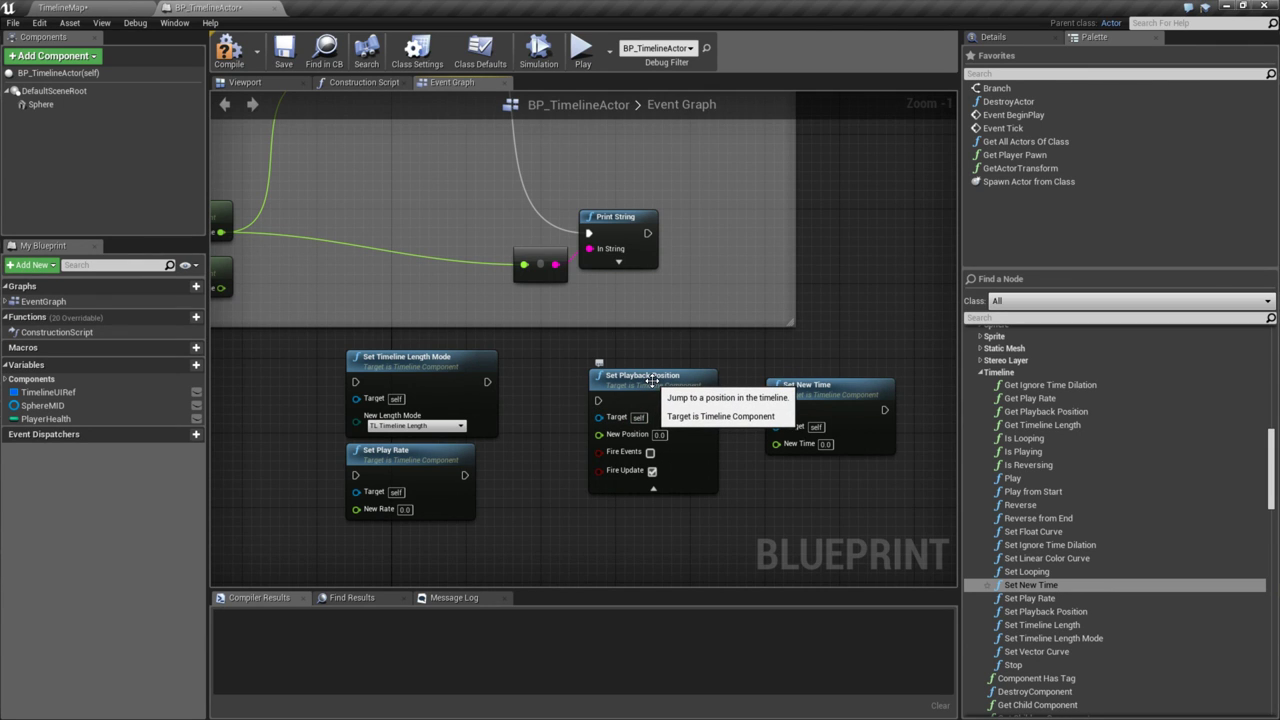
right_click_drag(516, 463, 583, 488)
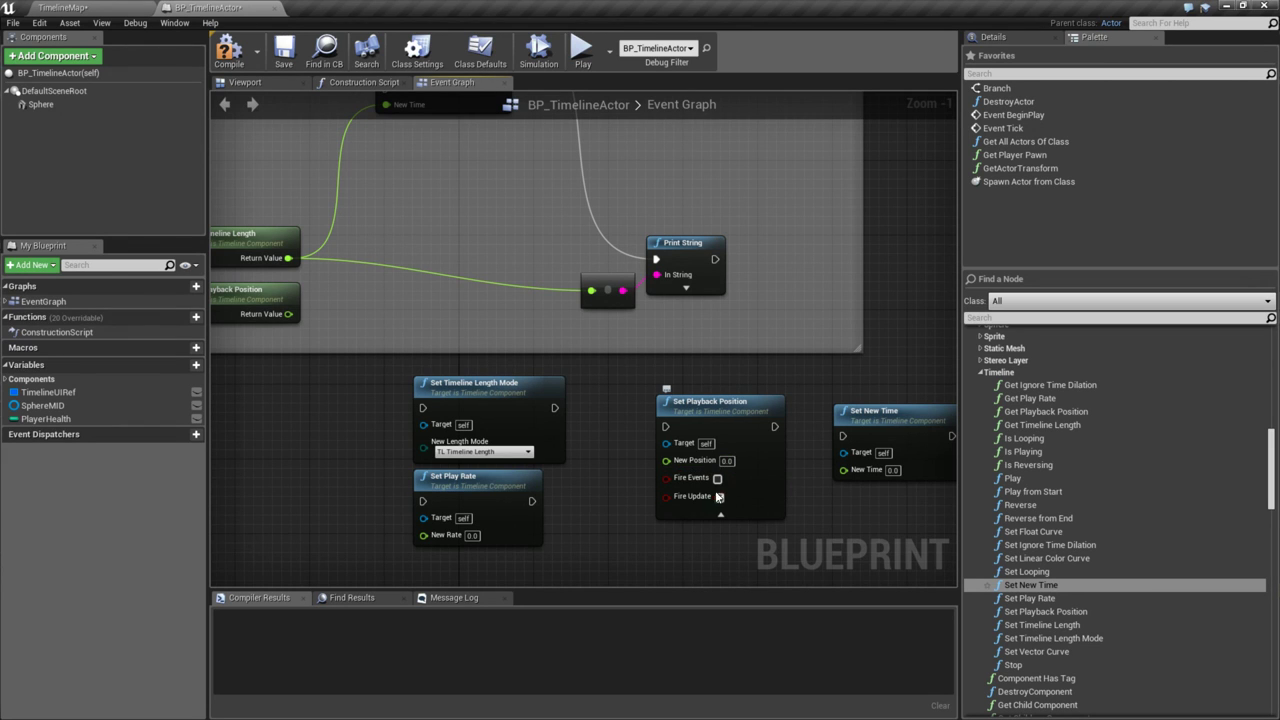
mouse_move(864, 417)
left_mouse_down()
mouse_move(836, 410)
mouse_move(865, 410)
left_mouse_up()
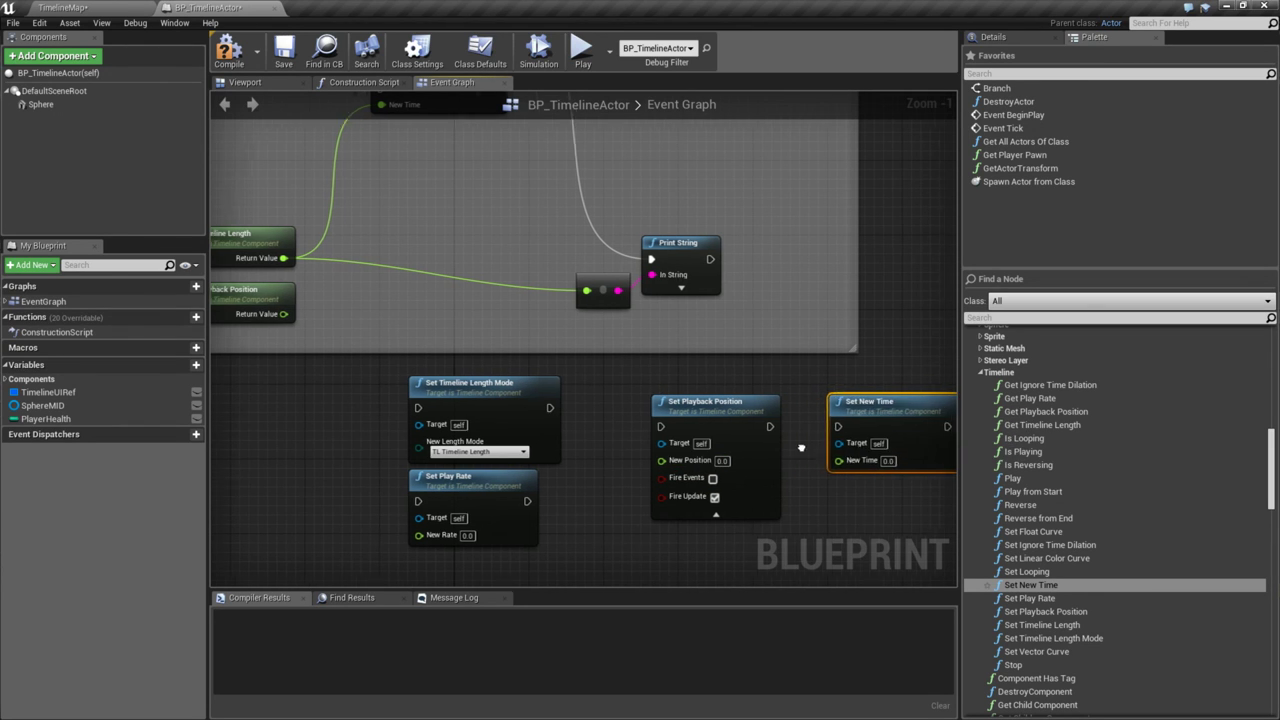
- Check the New Length Mode options and move the Set Timeline Length Mode node clear of the Set Play Rate node
right_click_drag(694, 420, 746, 363)
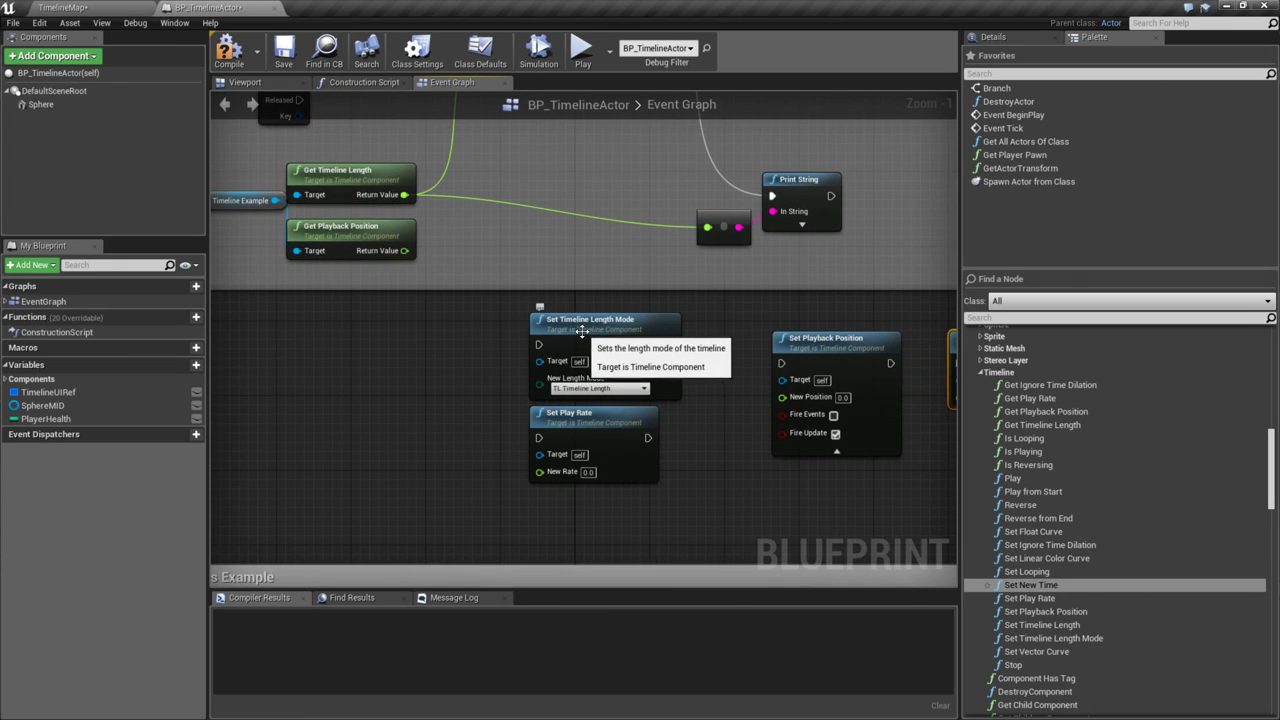
left_click(588, 389)
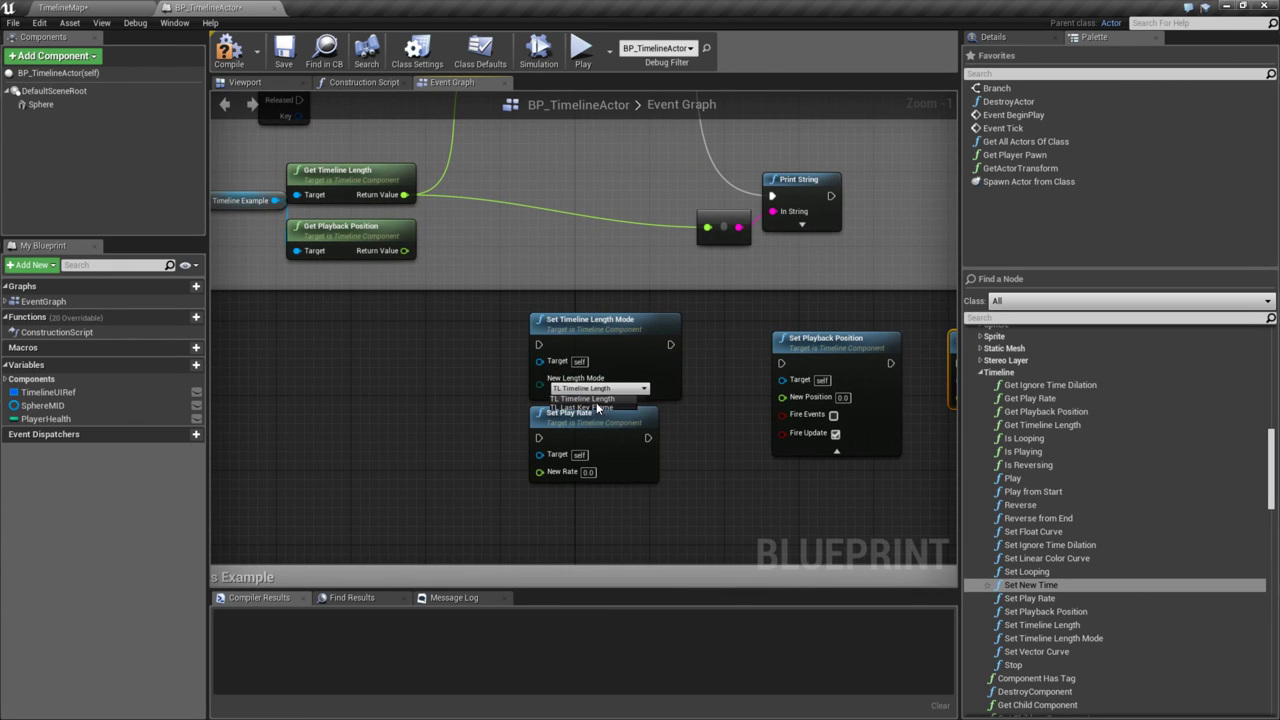
left_click(609, 370)
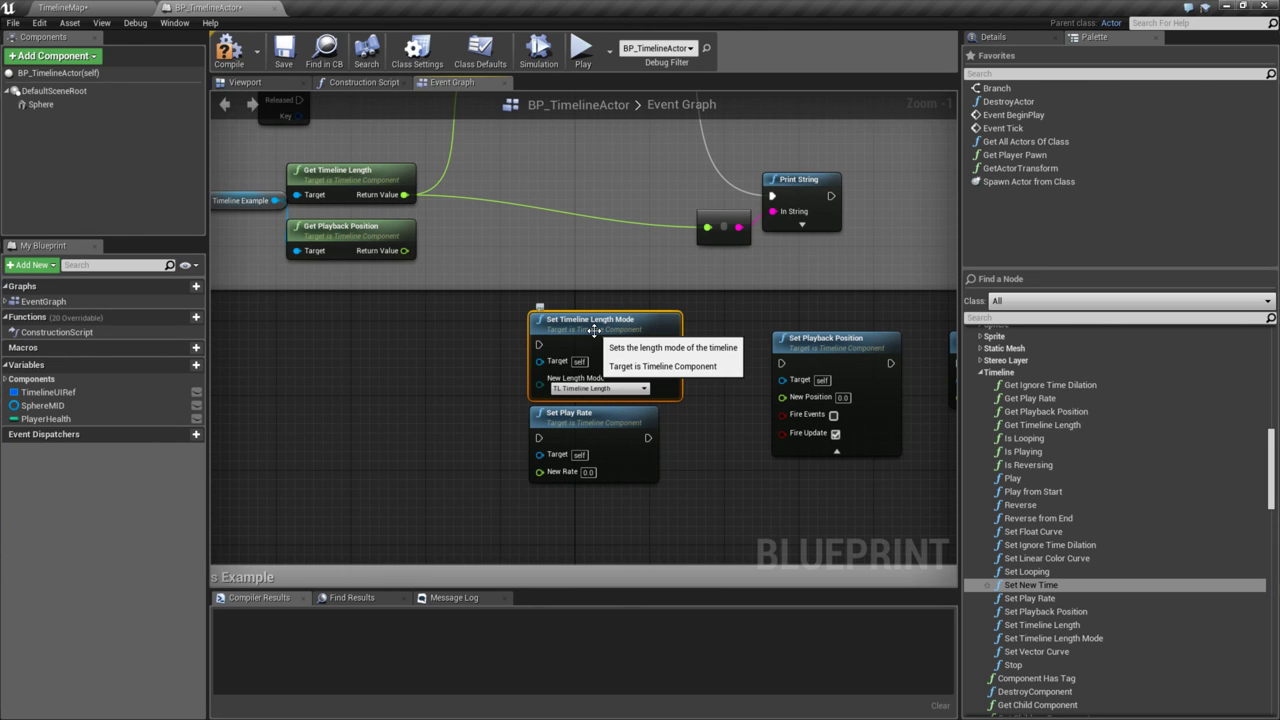
left_click(596, 389)
left_click(605, 364)
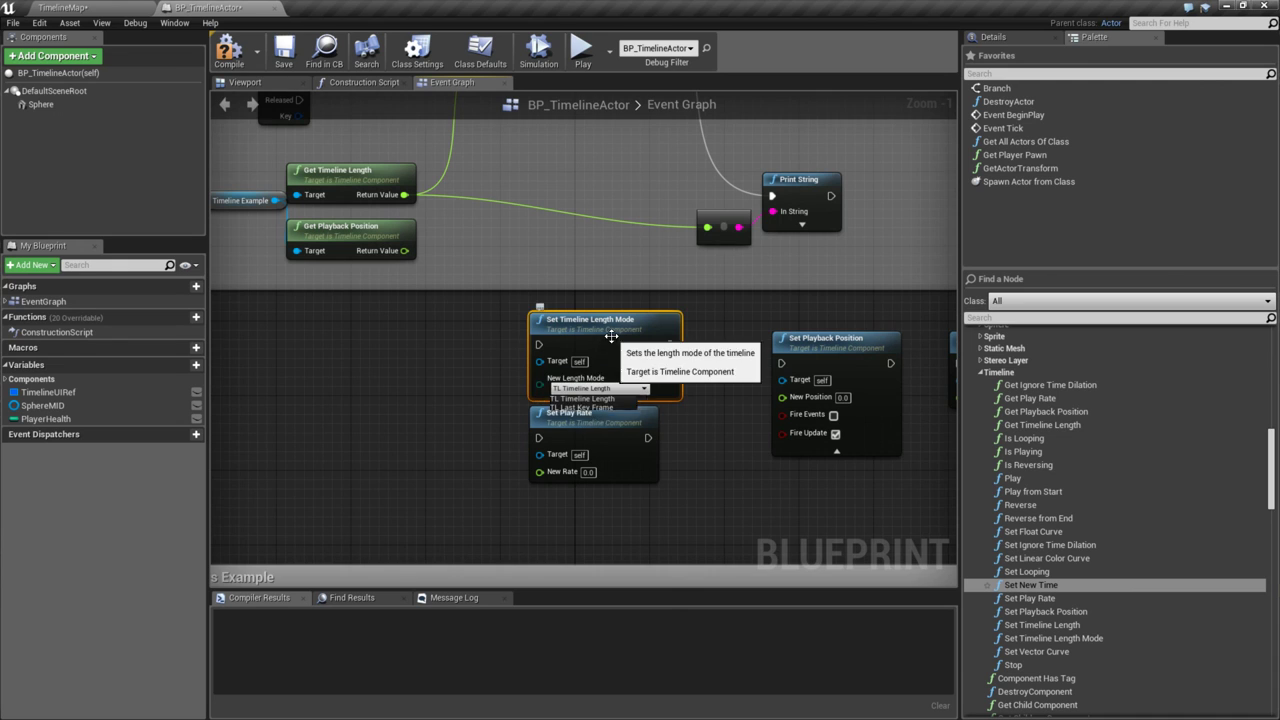
left_click_drag(605, 364, 446, 361)
- Switch the New Length Mode to TL Last Key Frame and back to TL Timeline Length
left_click(422, 388)
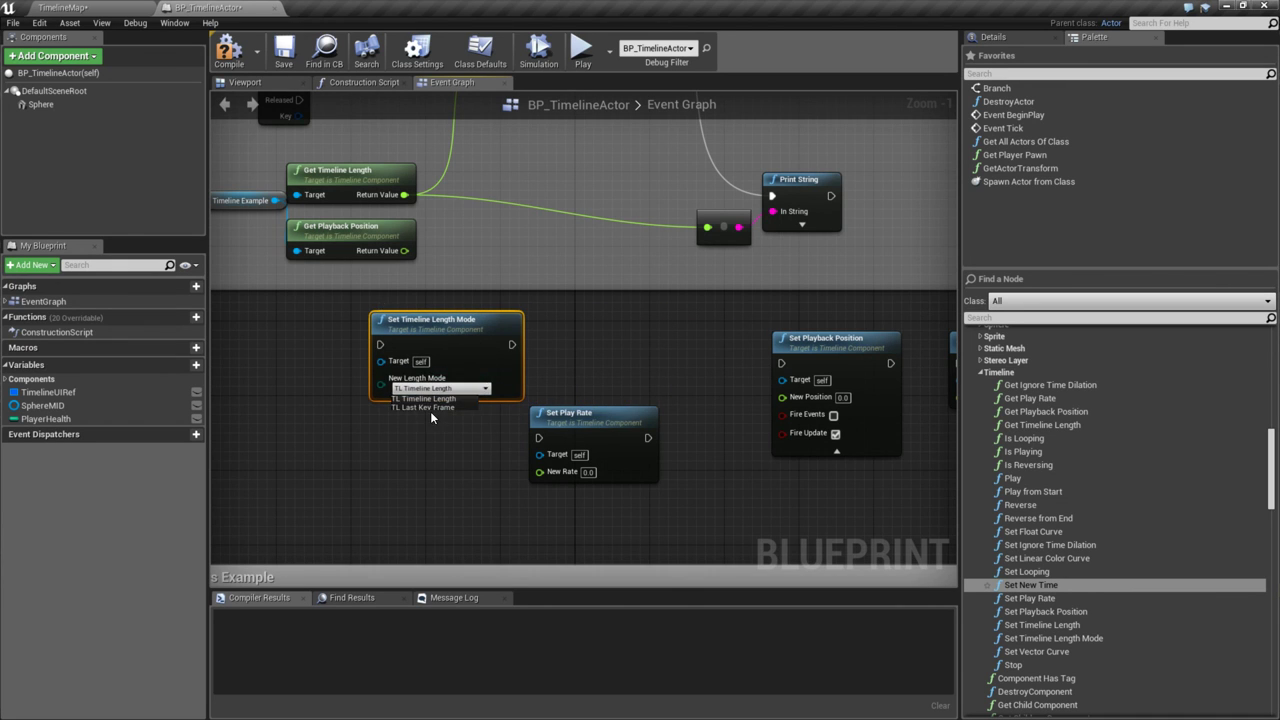
scroll(430, 411, "down", 2)
scroll(444, 440, "up", 3)
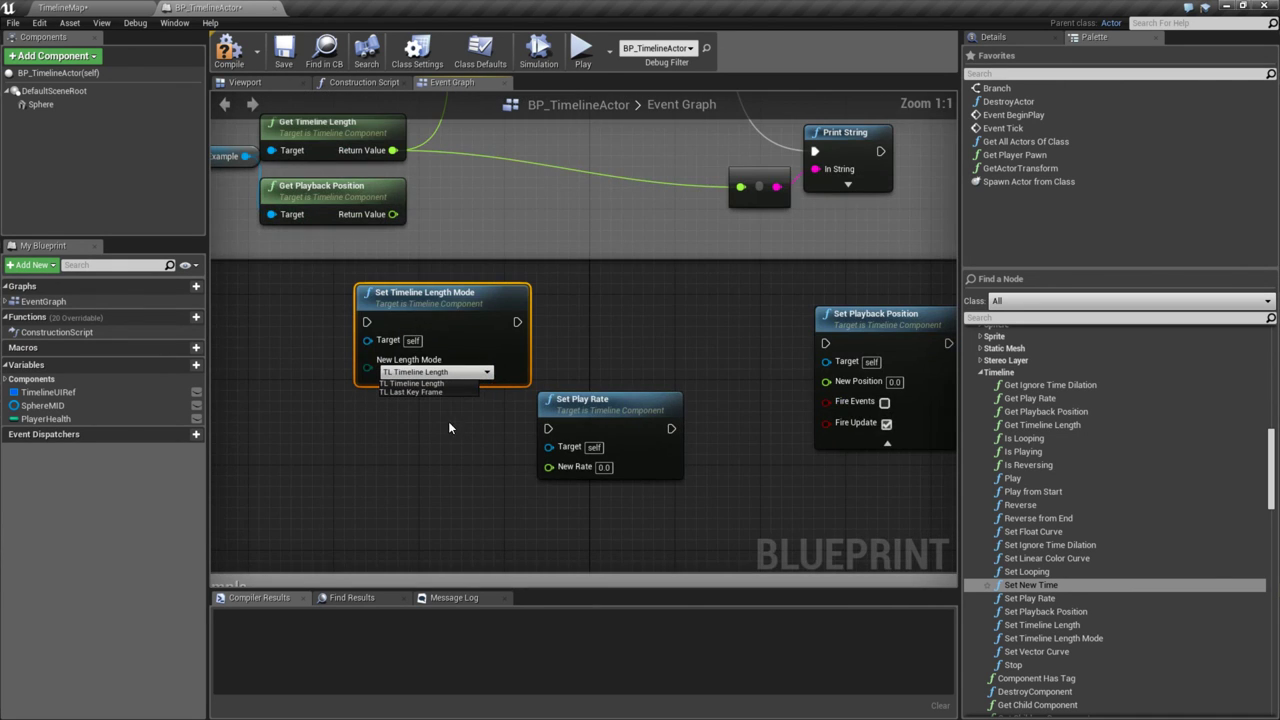
left_click(422, 392)
left_click(422, 384)
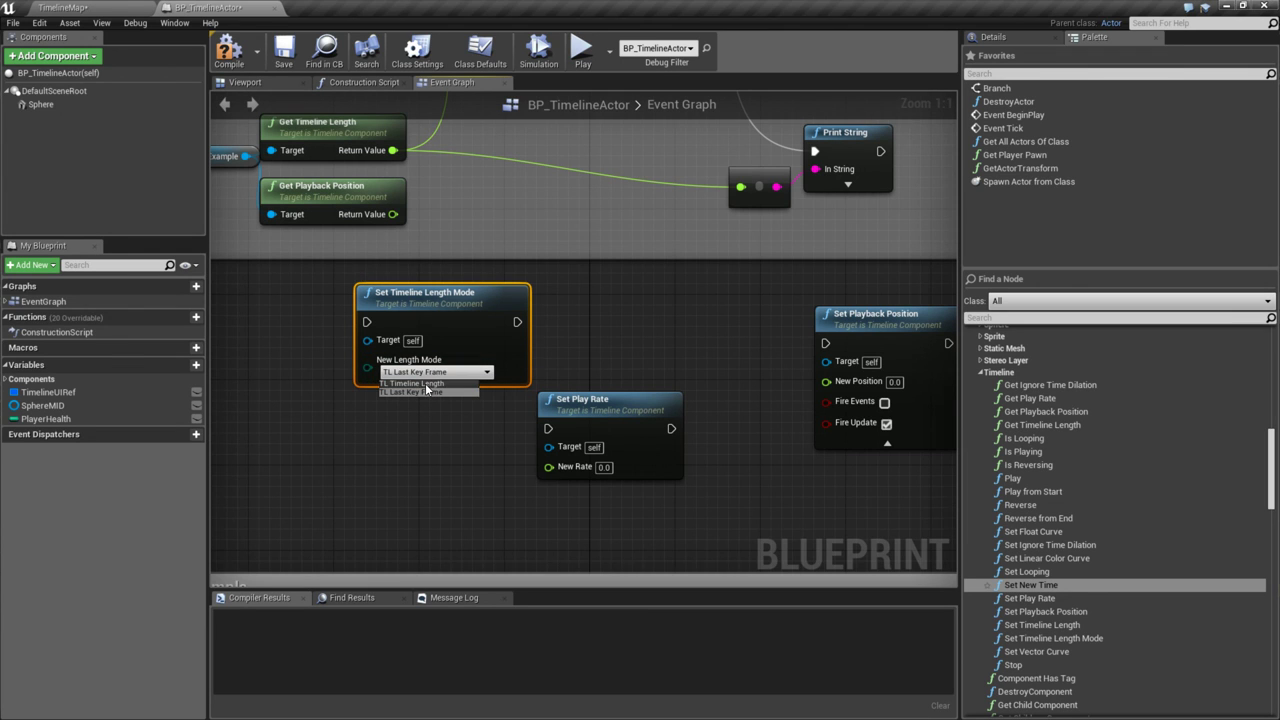
left_click(424, 383)
- Move the Set Play Rate node below the Set Timeline Length Mode node and open the Playback Examples timeline editor
left_click_drag(580, 400, 399, 431)
right_click_drag(552, 390, 701, 442)
double_click(634, 189)
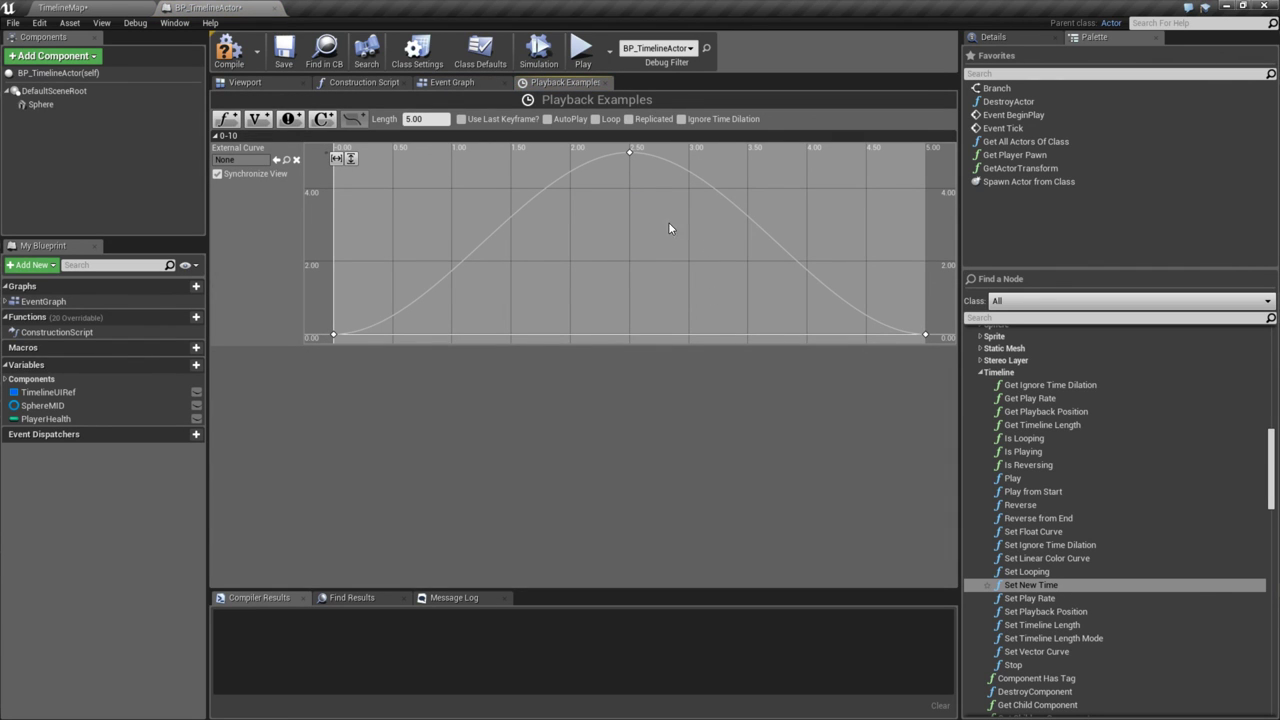
right_click(263, 255)
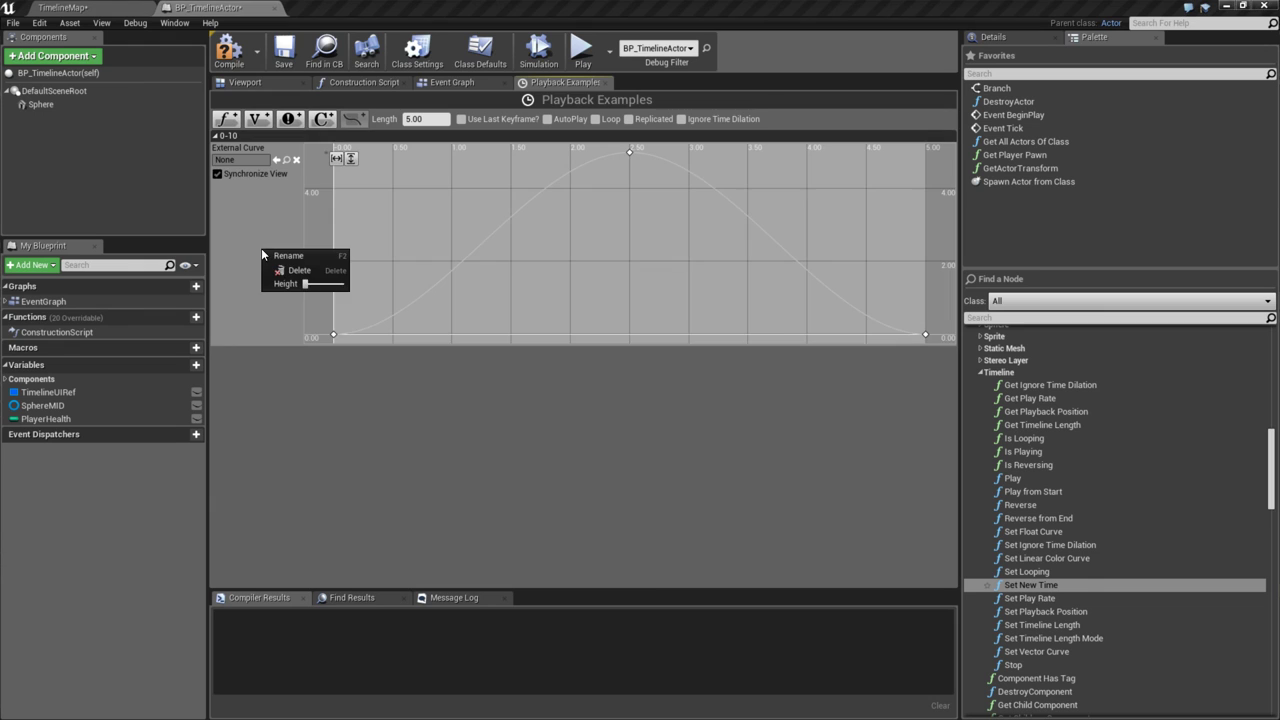
left_click(264, 228)
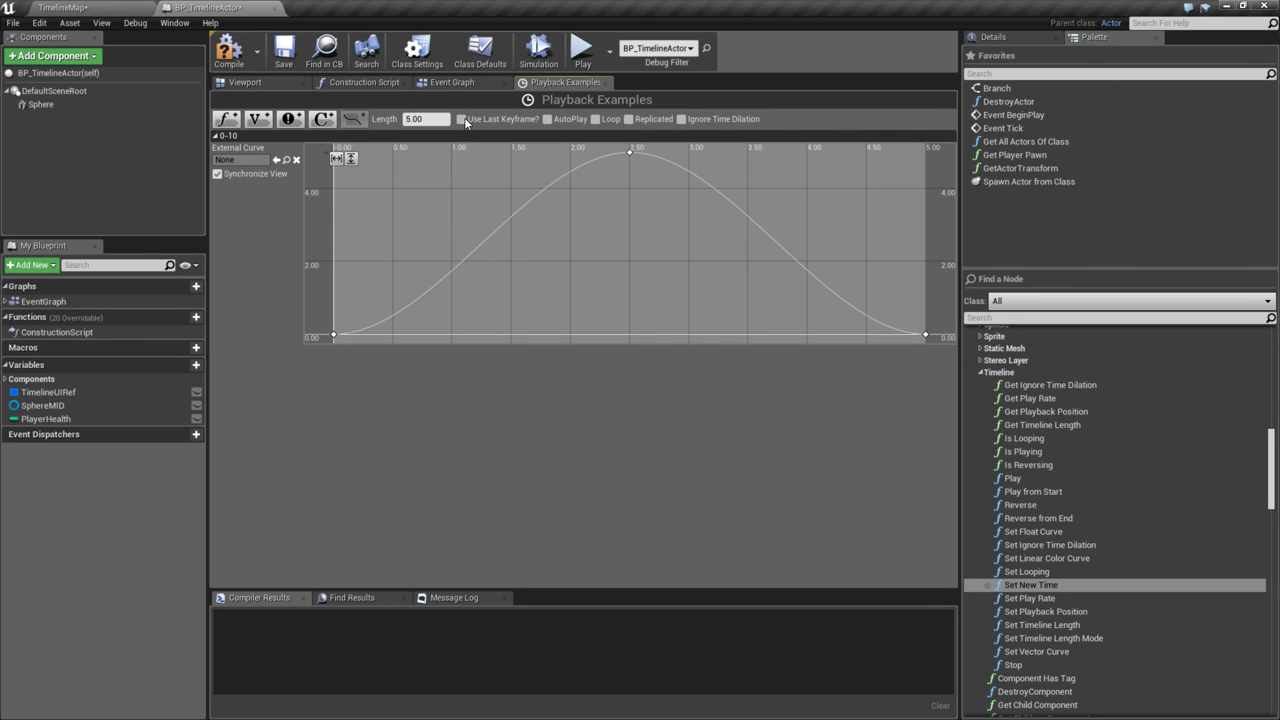
- Return to the Event Graph and set the Set Timeline Length Mode node's New Length Mode to TL Last Key Frame
left_click(452, 88)
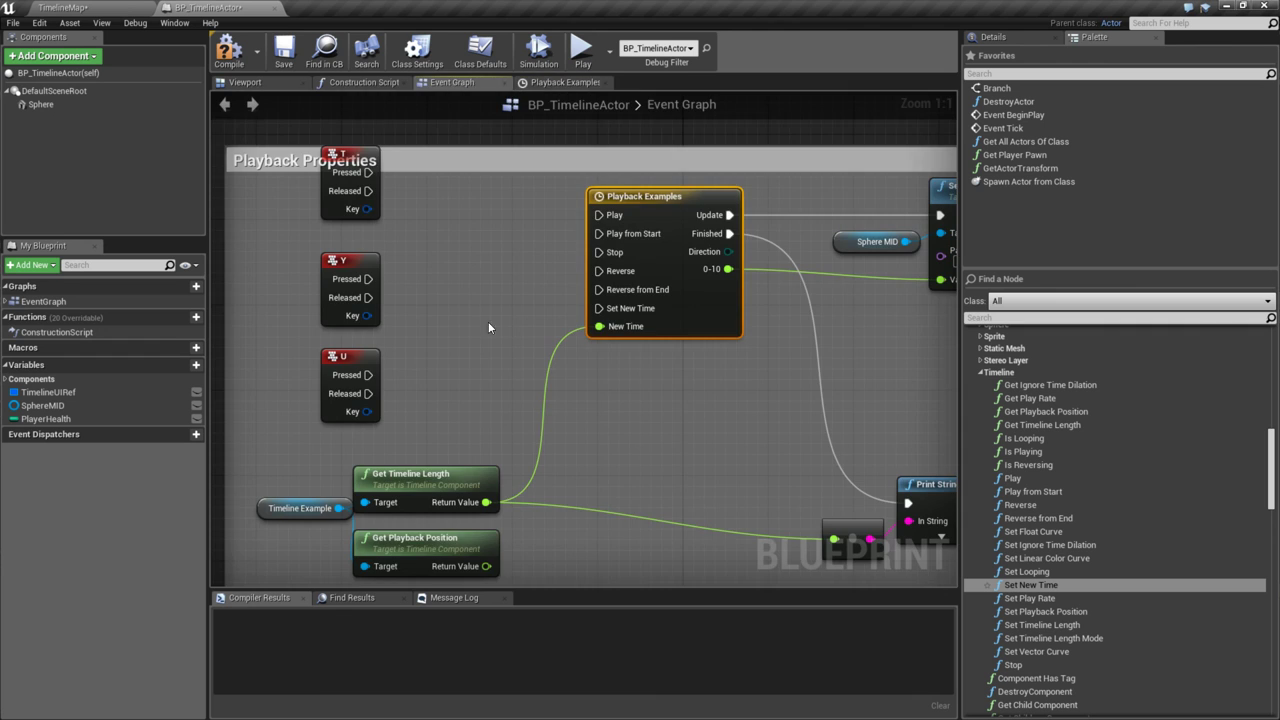
right_click_drag(613, 446, 567, 228)
right_click_drag(623, 422, 657, 291)
left_click(540, 297)
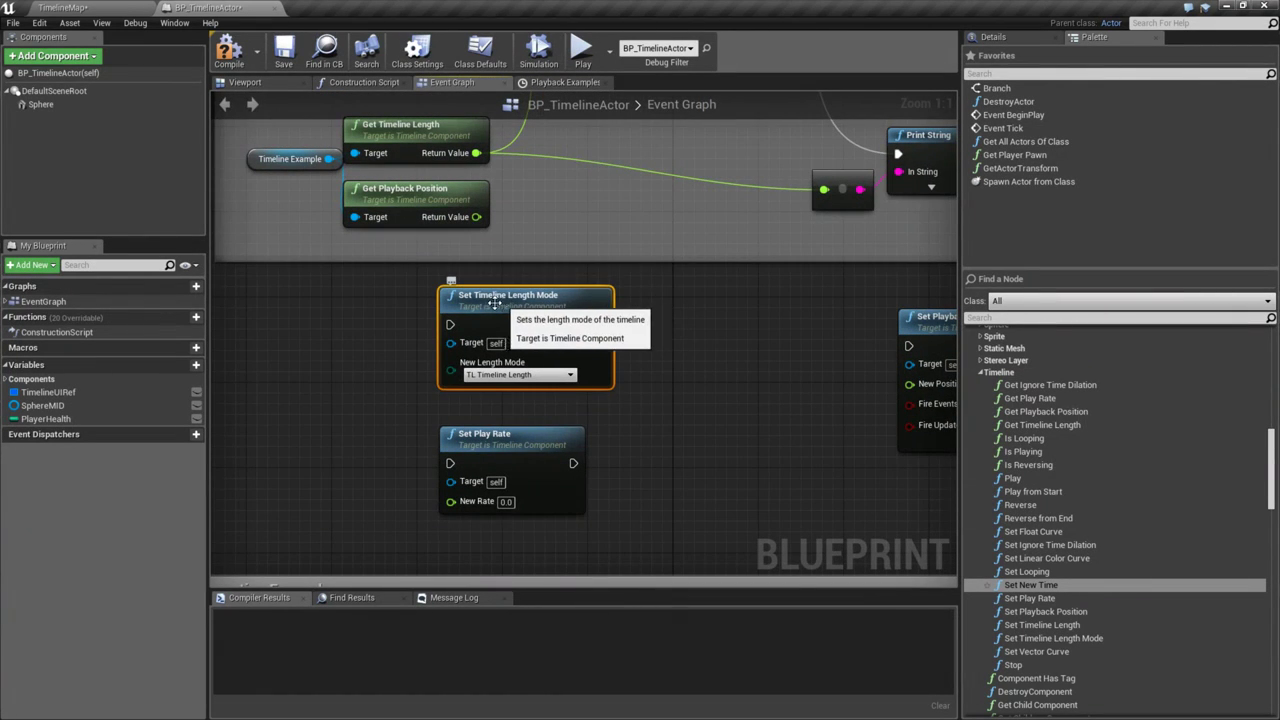
left_click(518, 375)
left_click(516, 395)
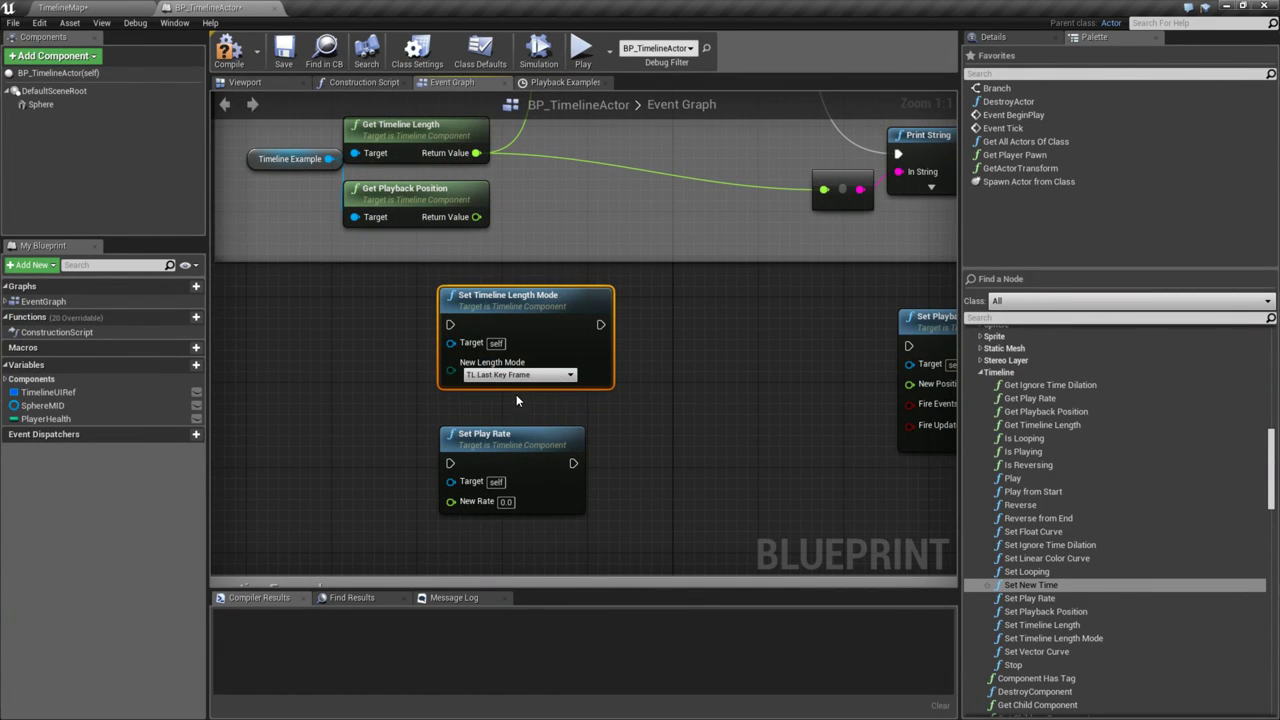
- Search the node library for "keyfram", then clear the search
right_click_drag(556, 300, 566, 355)
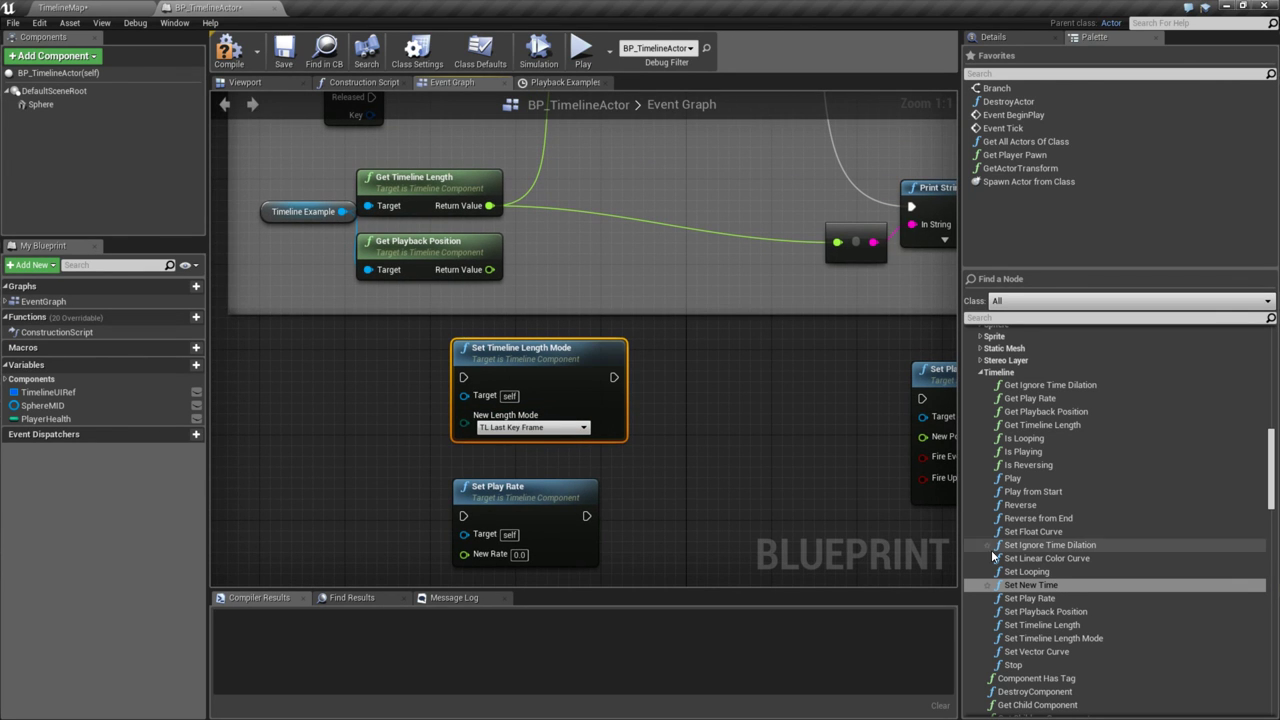
type("keyfram")
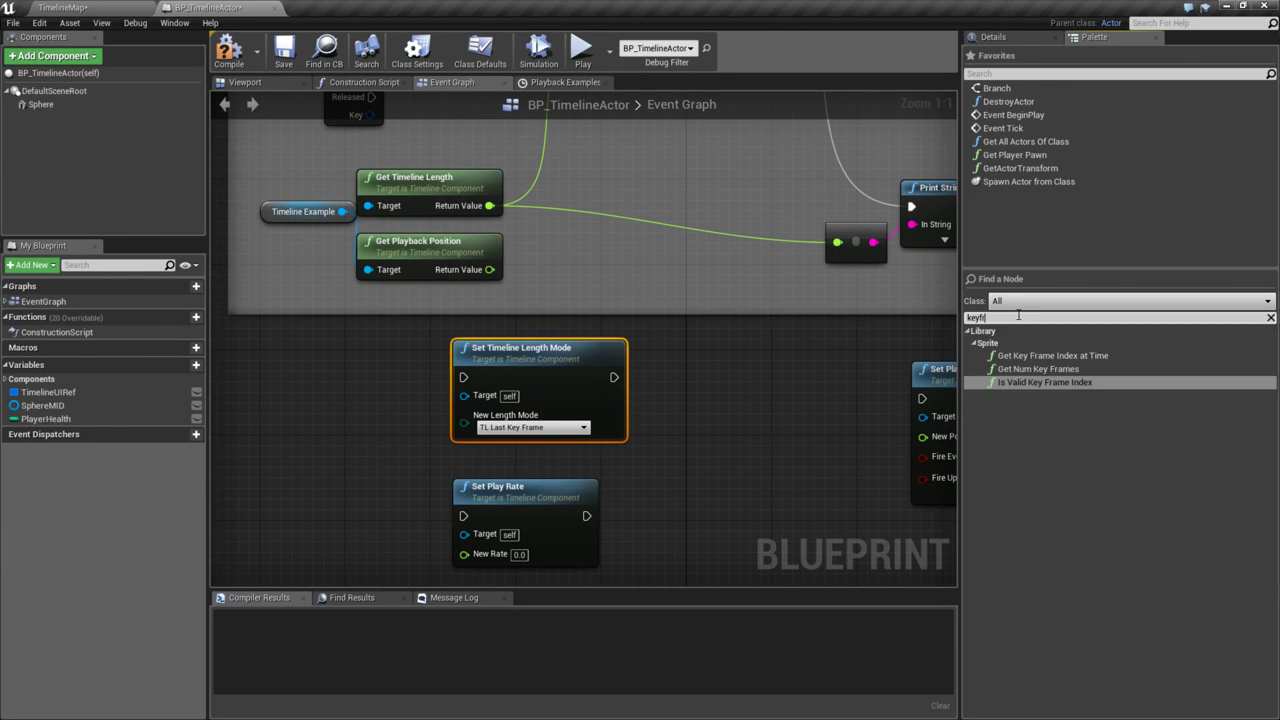
left_click(1270, 317)
left_click(968, 331)
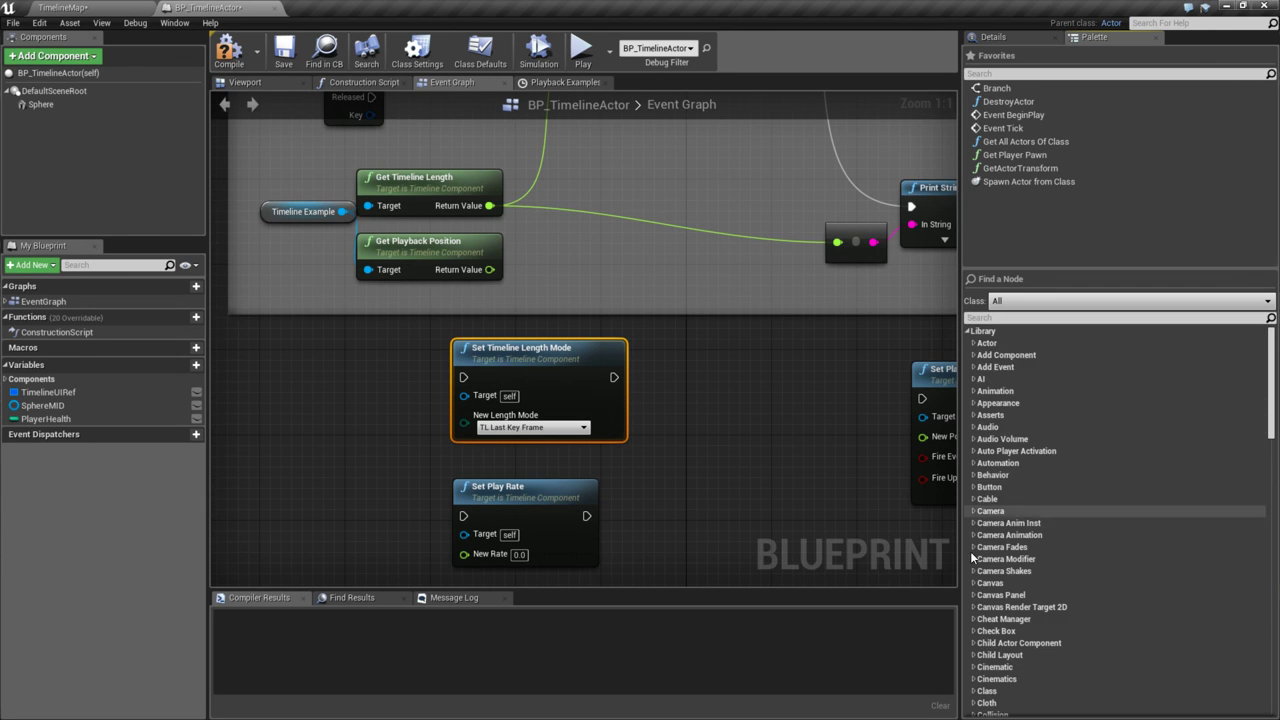
- Expand the Components category and its Timeline group in the node library to review the timeline functions
scroll(992, 575, "down", 5)
scroll(986, 590, "down", 4)
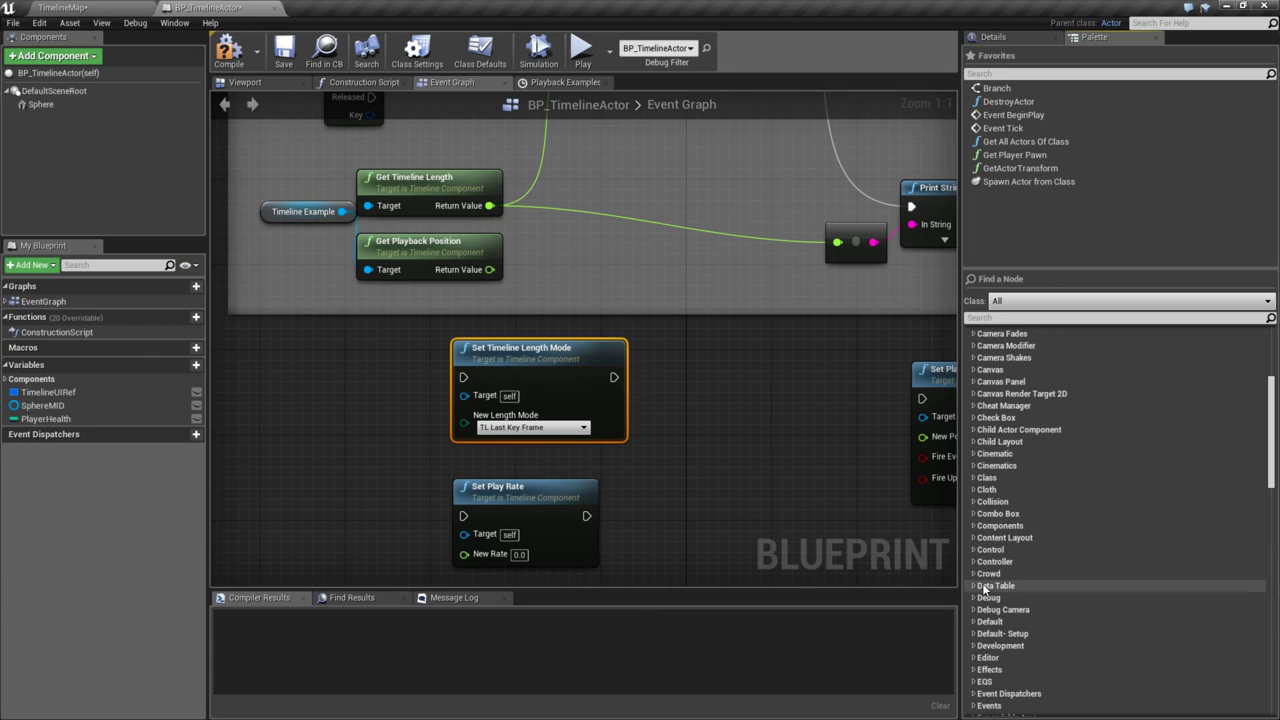
left_click(974, 527)
scroll(1011, 574, "down", 7)
scroll(1011, 578, "down", 1)
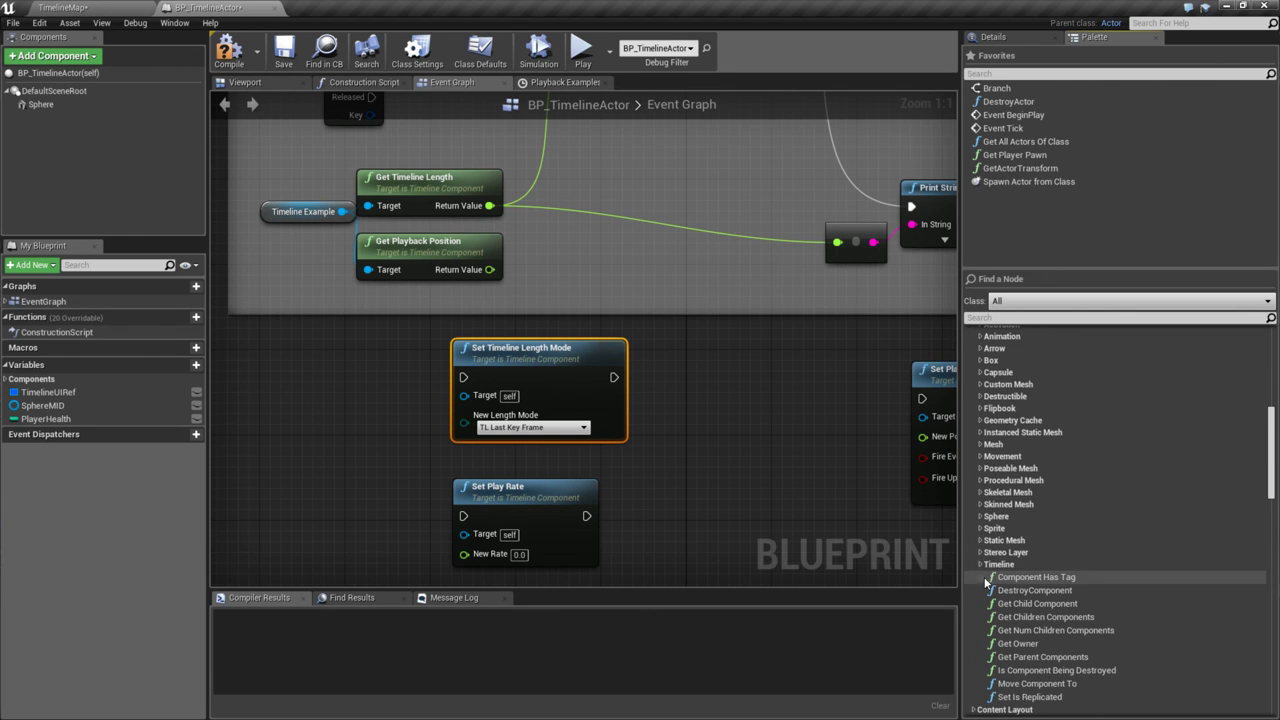
left_click(1000, 578)
scroll(1001, 585, "down", 3)
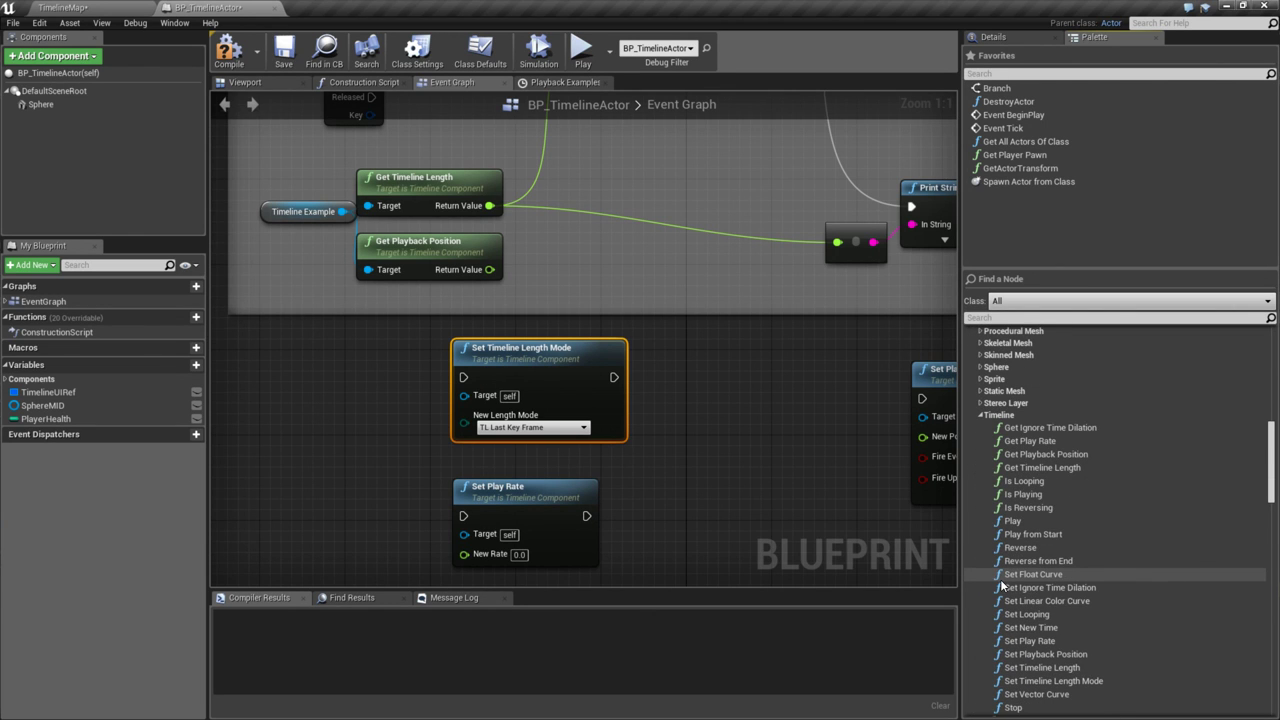
scroll(1002, 585, "down", 2)
- Check the length and keyframe options in the Playback Examples timeline editor, and close it
right_click_drag(698, 394, 691, 294)
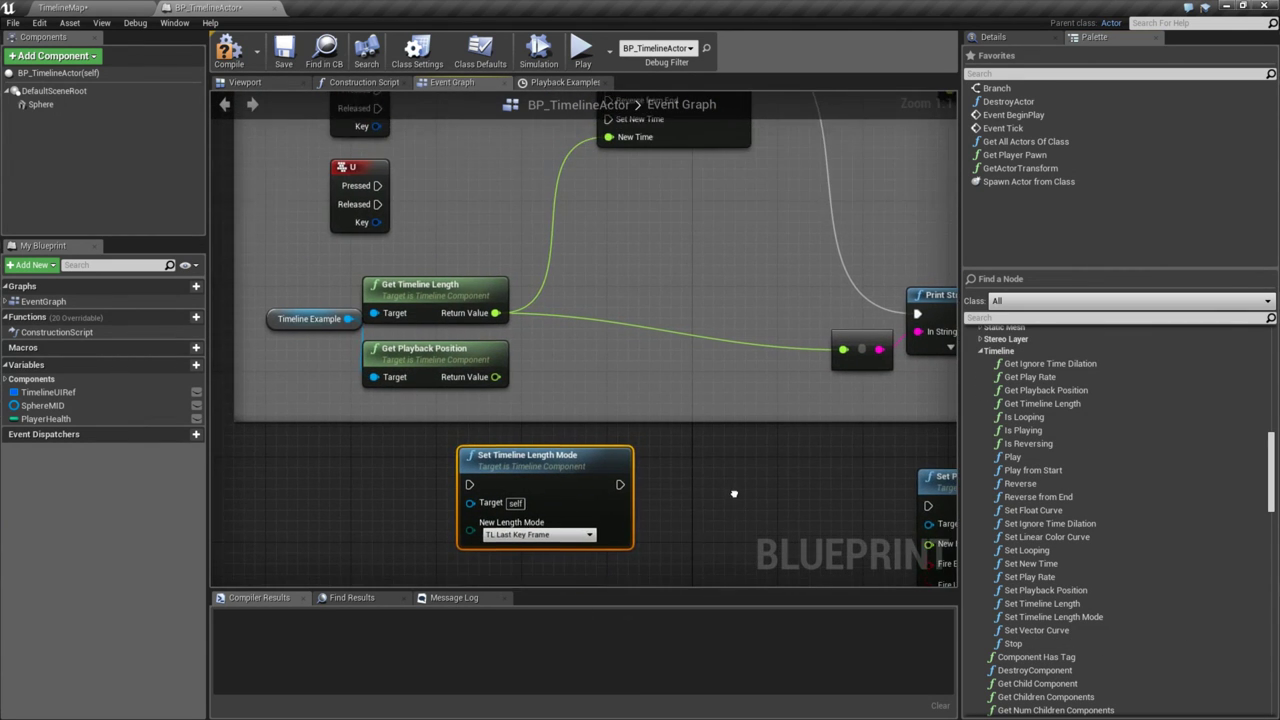
scroll(737, 491, "down", 2)
scroll(734, 480, "down", 1)
right_click_drag(702, 361, 702, 427)
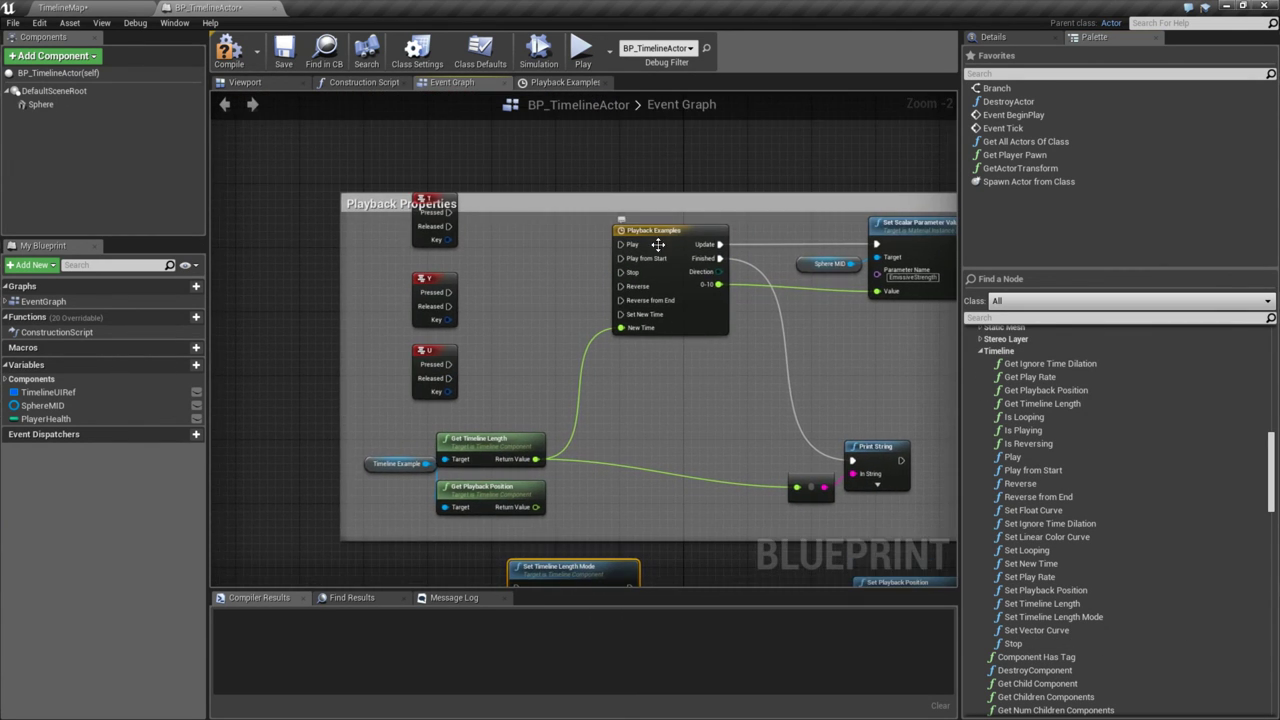
double_click(655, 241)
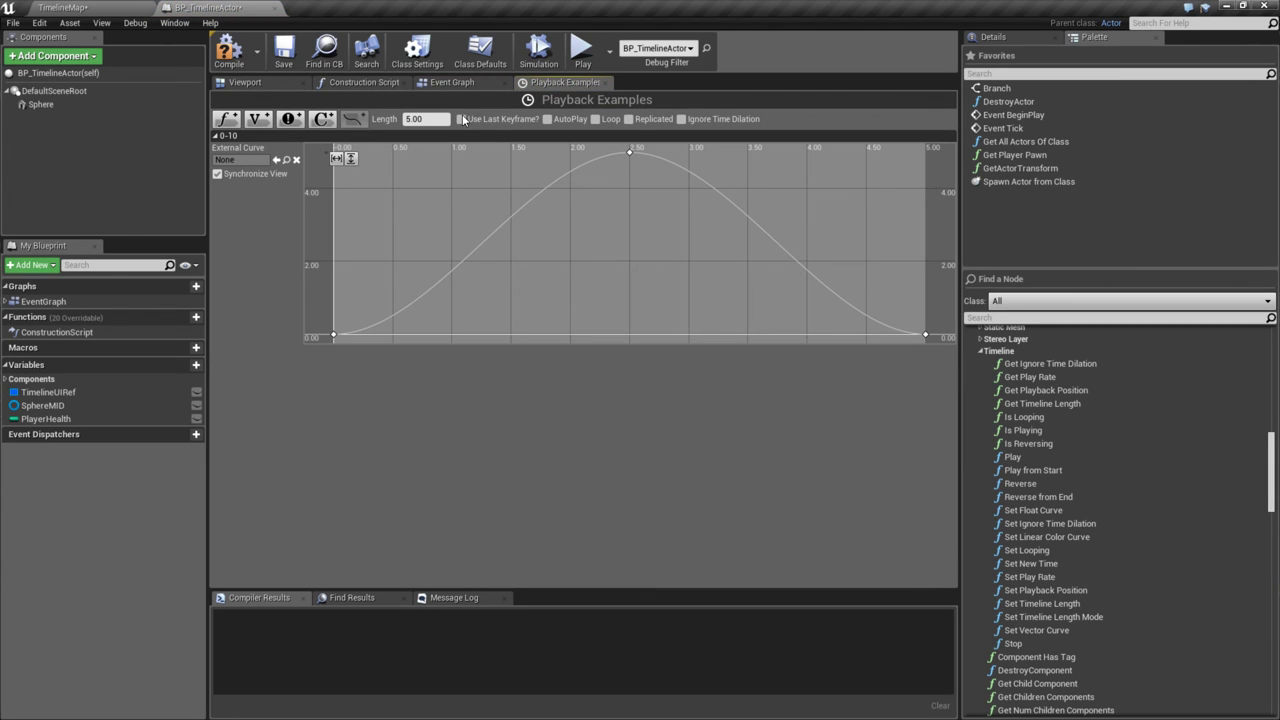
left_click(606, 82)
- Set the Set Timeline Length Mode node's New Length Mode to TL Timeline Length
left_click(613, 367)
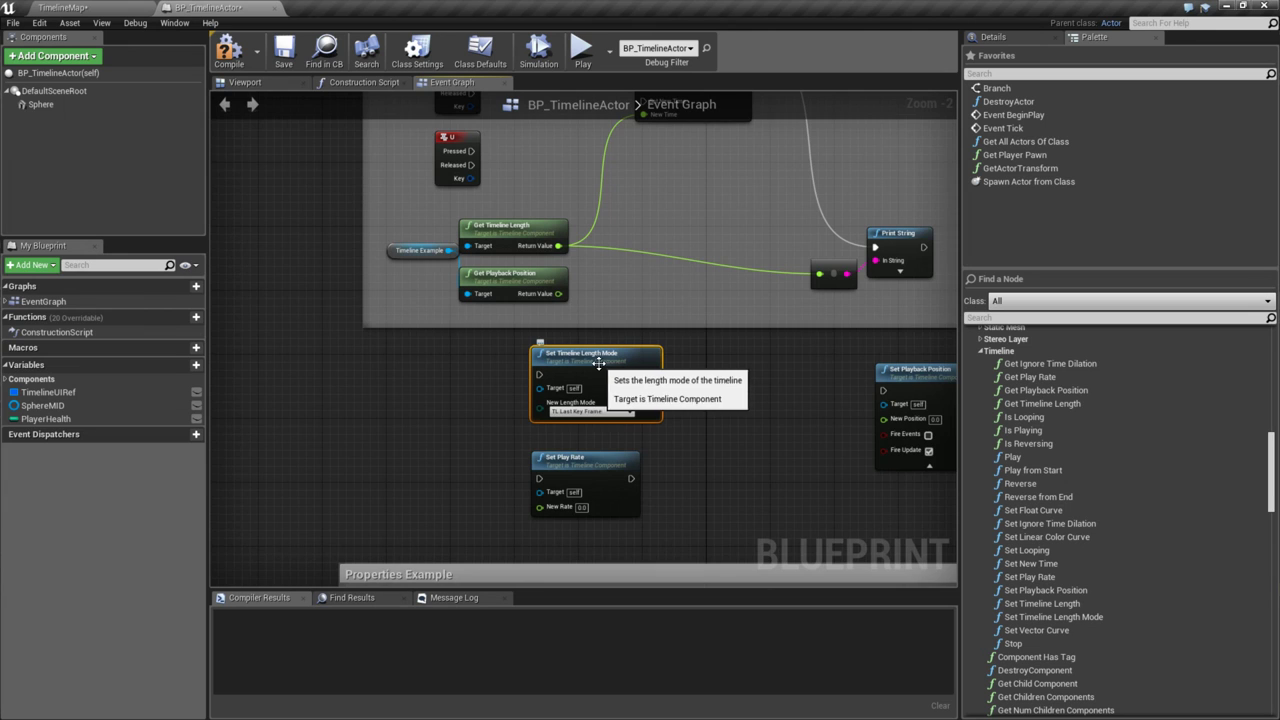
scroll(583, 416, "up", 2)
left_click(575, 411)
left_click(582, 425)
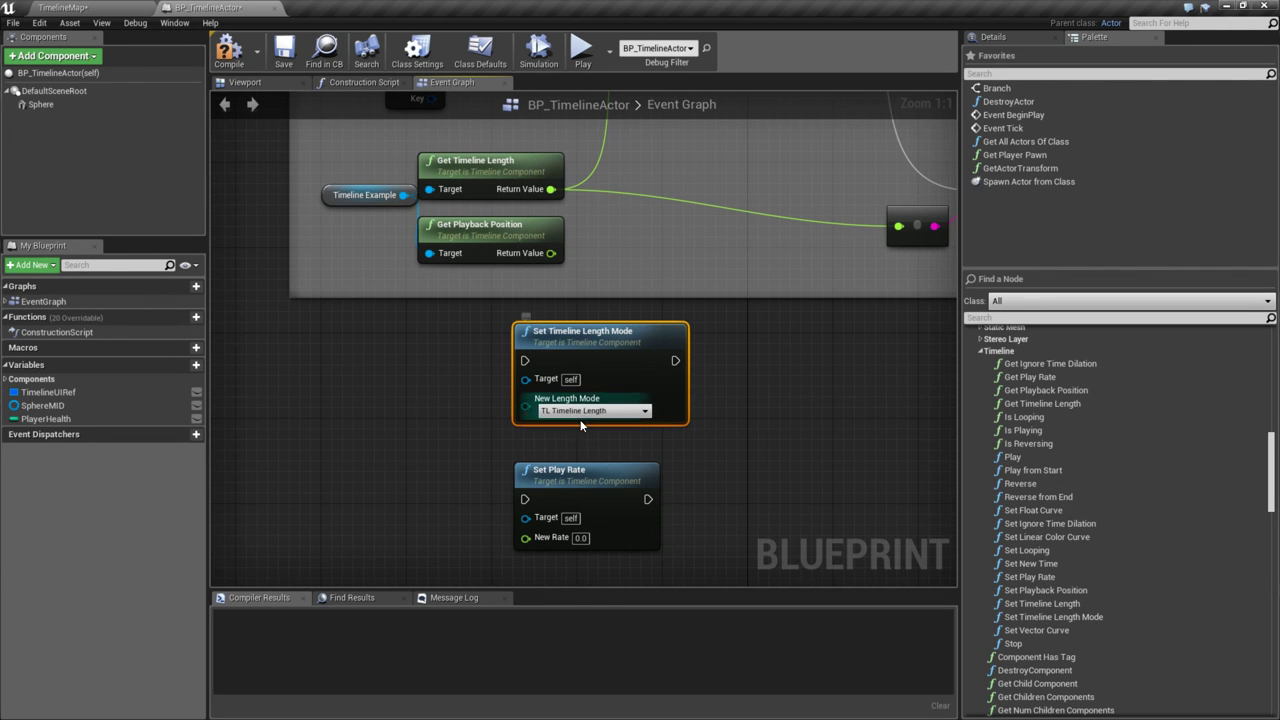
- Compare the Use Last Keyframe option of the Playback Examples timeline with the Set Timeline Length Mode and Set Play Rate nodes
right_click_drag(852, 352, 638, 608)
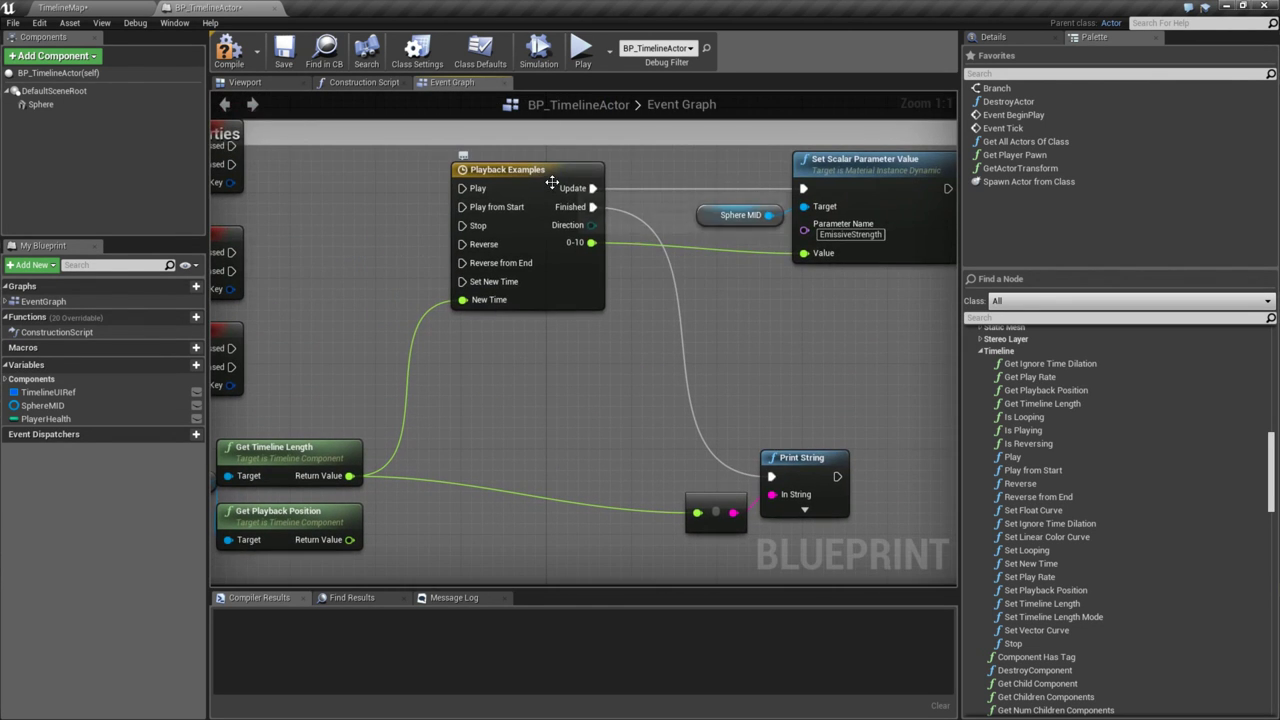
double_click(552, 181)
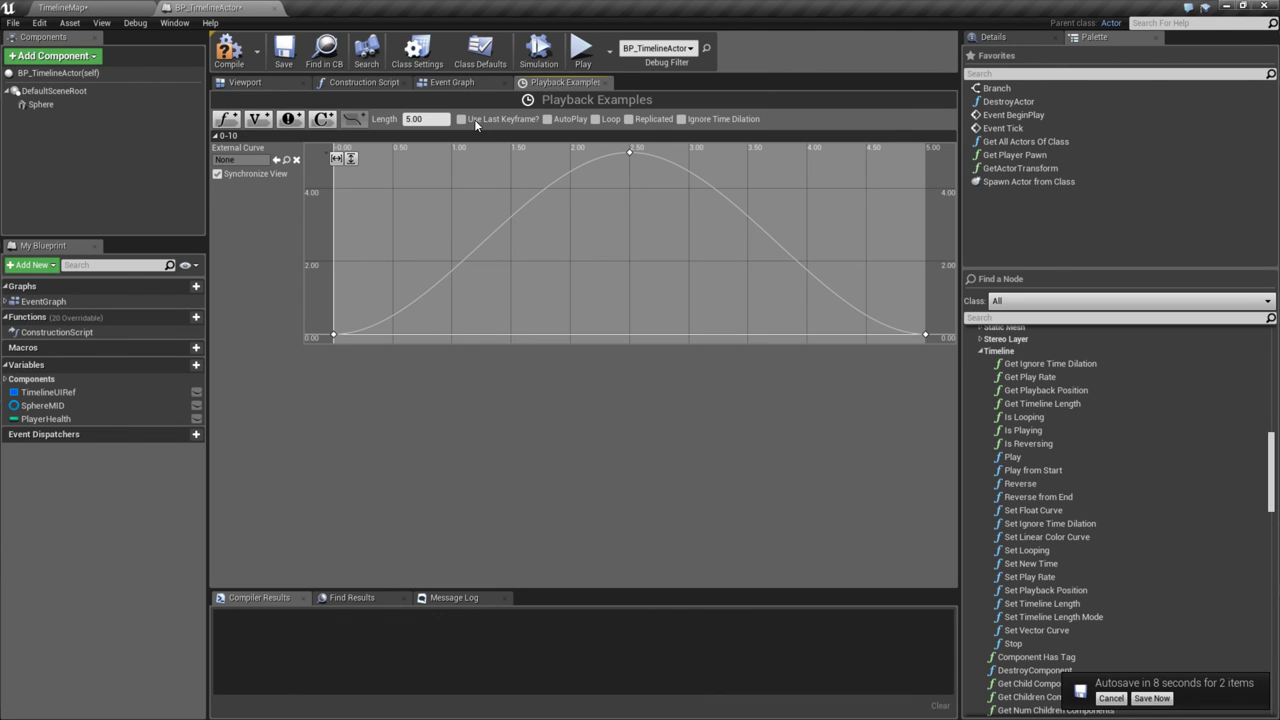
left_click(458, 82)
right_click_drag(558, 386, 586, 267)
right_click_drag(632, 463, 636, 369)
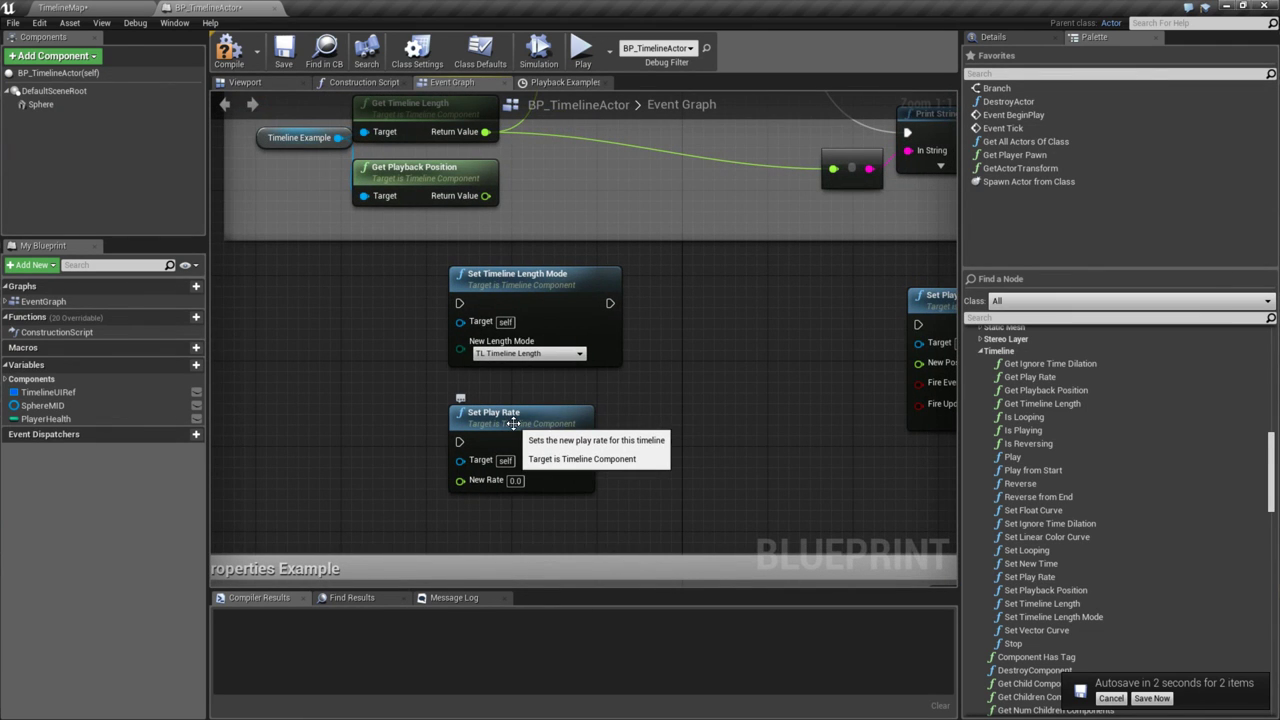
- Reopen the Playback Examples timeline editor to check its settings, and close it again
right_click_drag(664, 296, 676, 444)
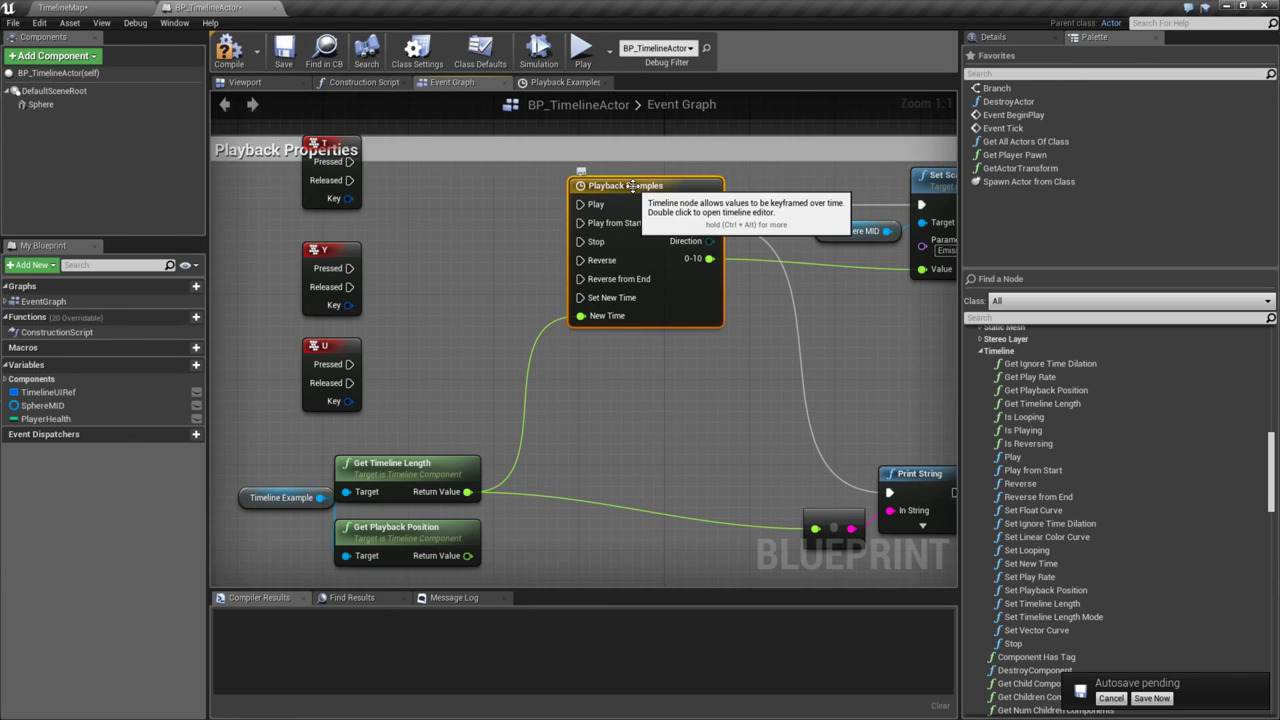
double_click(630, 186)
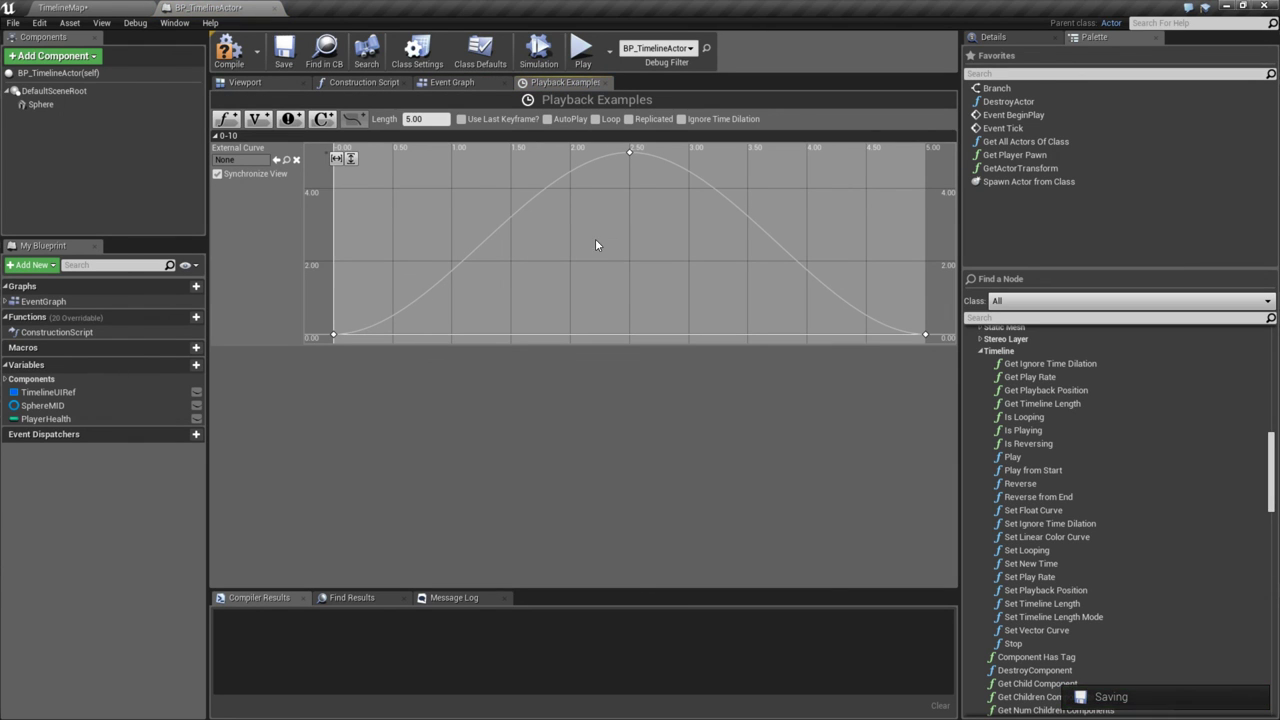
left_click(606, 82)
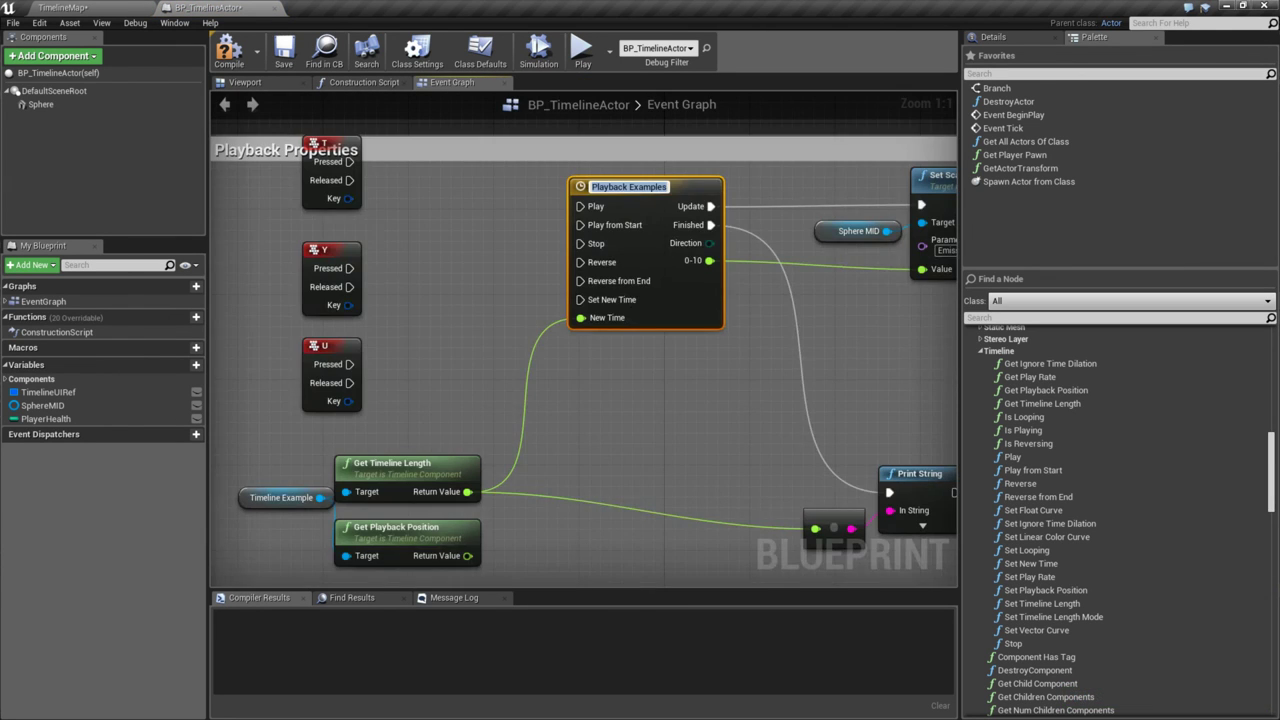
- Move the Set Timeline Length Mode, Set Play Rate, Set Playback Position and Set New Time nodes together to an empty area of the graph
right_click_drag(584, 575, 676, 322)
right_click_drag(600, 523, 362, 416)
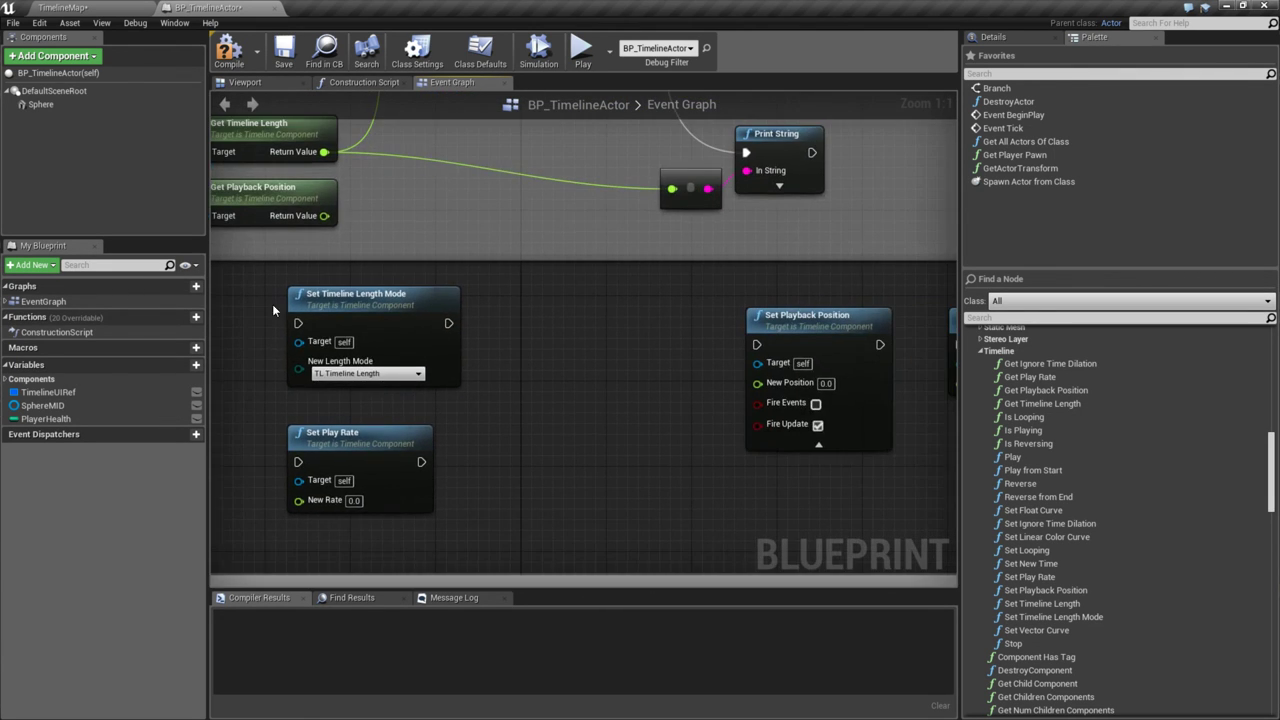
scroll(545, 405, "down", 3)
right_click_drag(560, 398, 566, 406)
left_click_drag(330, 349, 925, 500)
right_click_drag(710, 371, 832, 375)
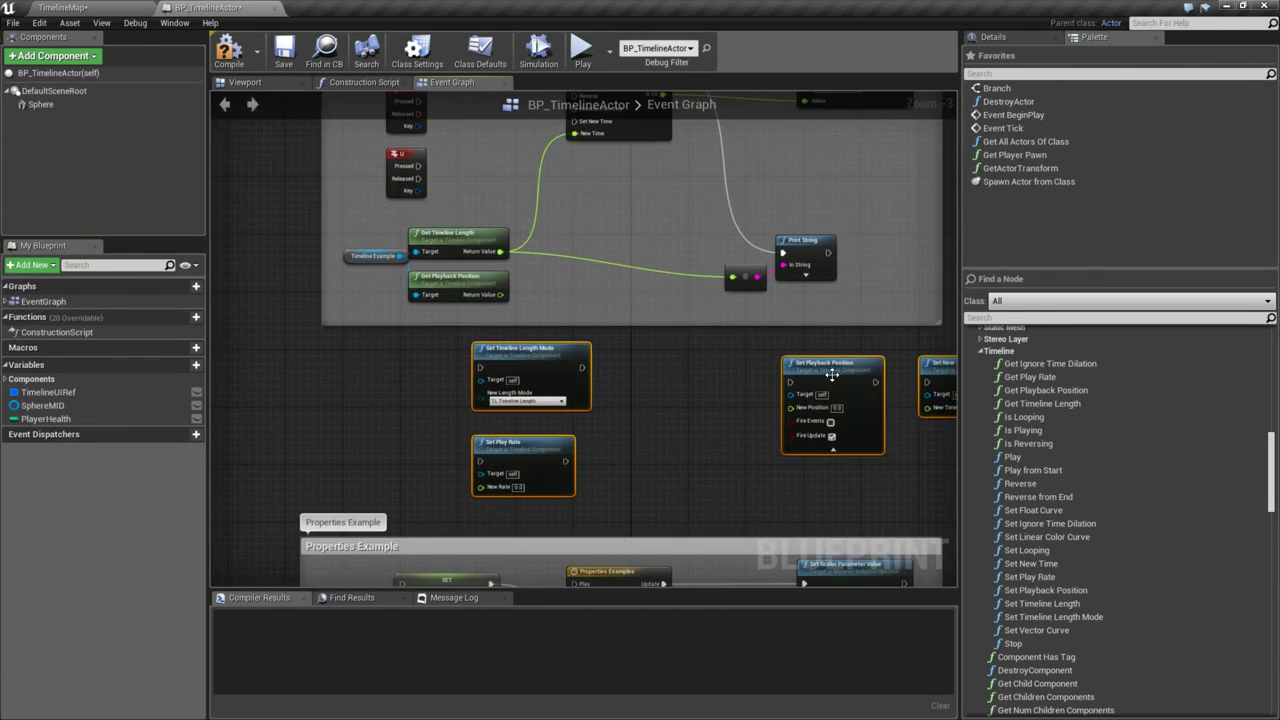
left_click_drag(832, 375, 378, 163)
- Move the Set Playback Position and Set New Time nodes closer to the Set Timeline Length Mode and Set Play Rate nodes
right_click_drag(404, 344, 681, 483)
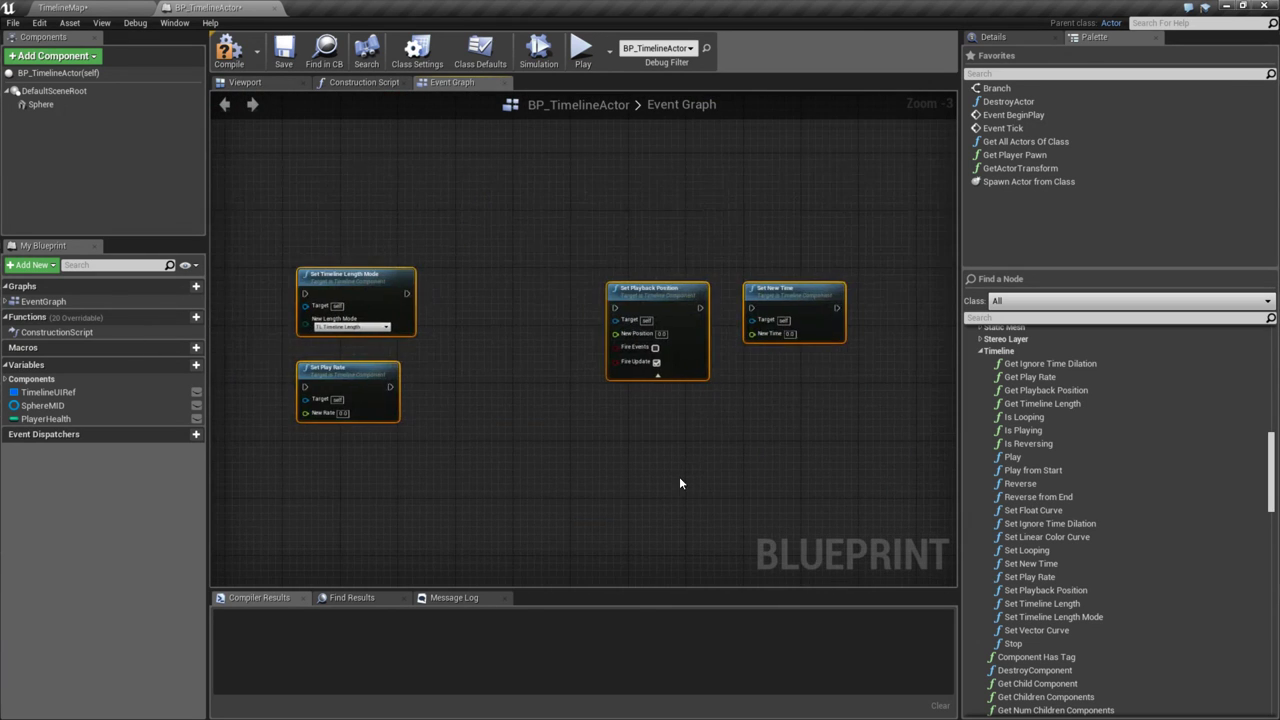
left_click(680, 479)
left_click_drag(814, 399, 473, 293)
left_click(325, 195)
right_click_drag(297, 178, 440, 252)
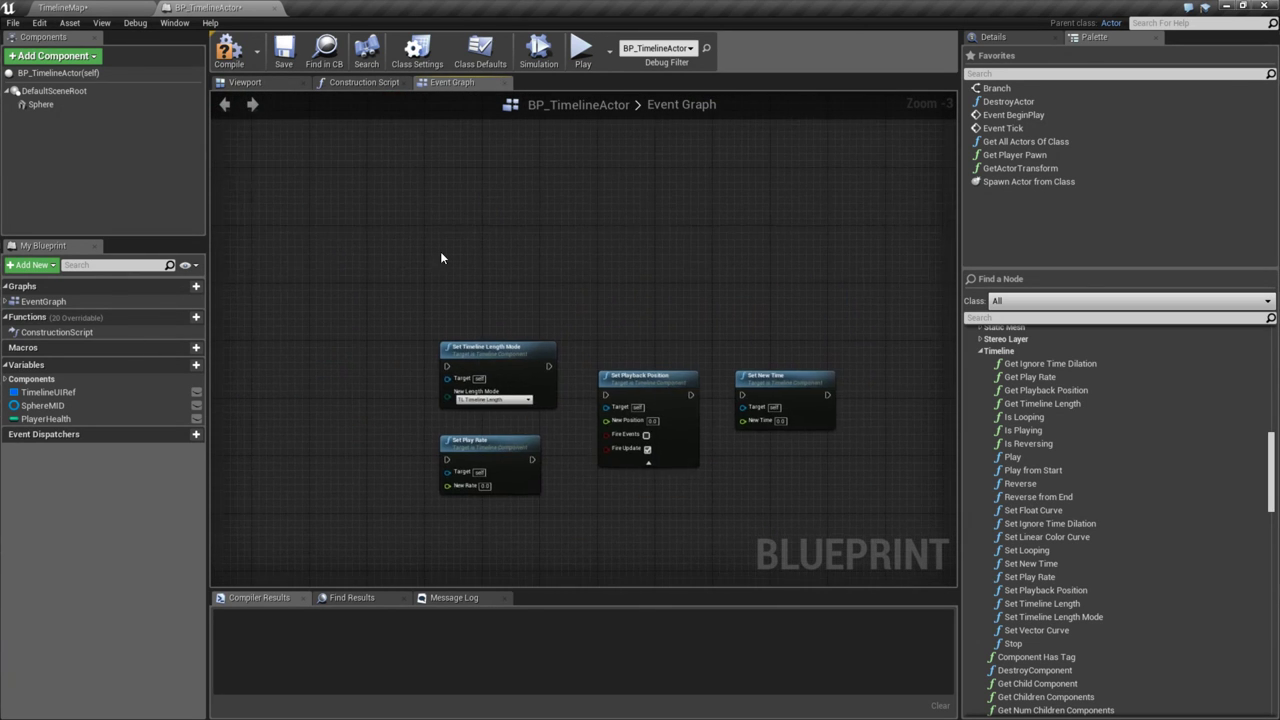
- Wrap the four timeline function nodes in a comment box titled "WHAT THE HELL DO THESE DO?"
left_click_drag(441, 258, 920, 540)
type("c")
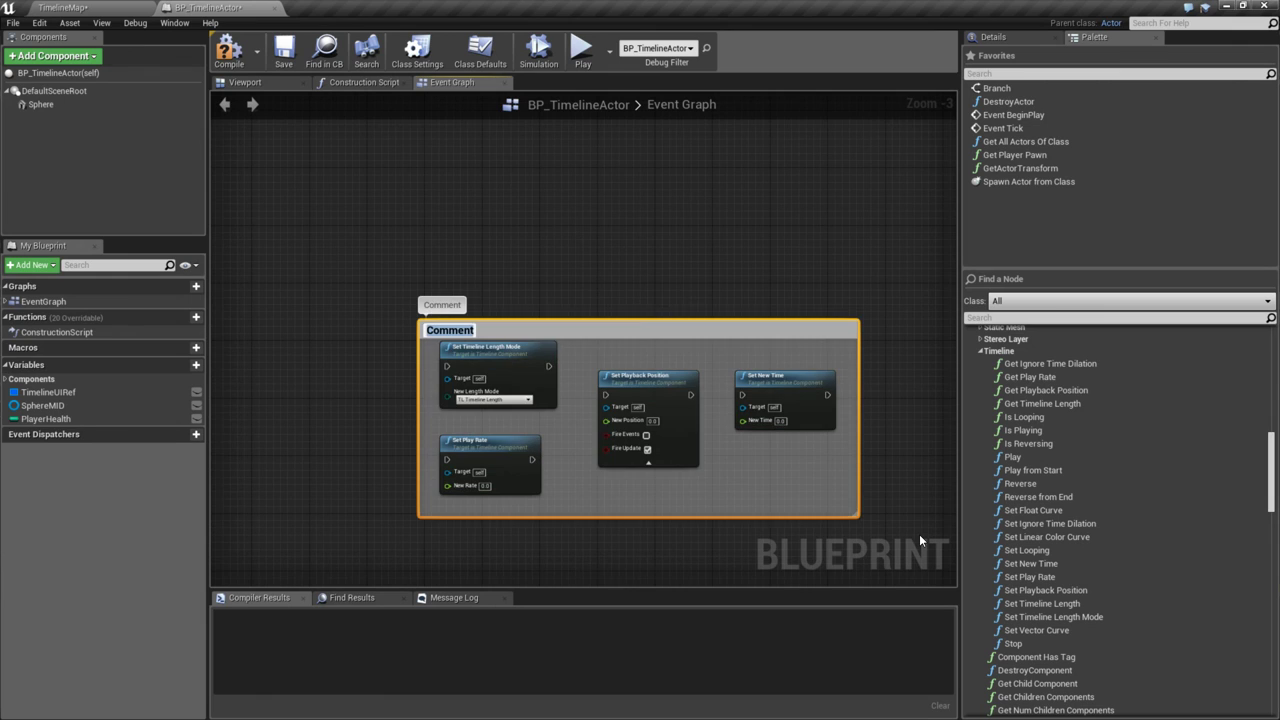
type("WHAT THE HELL ")
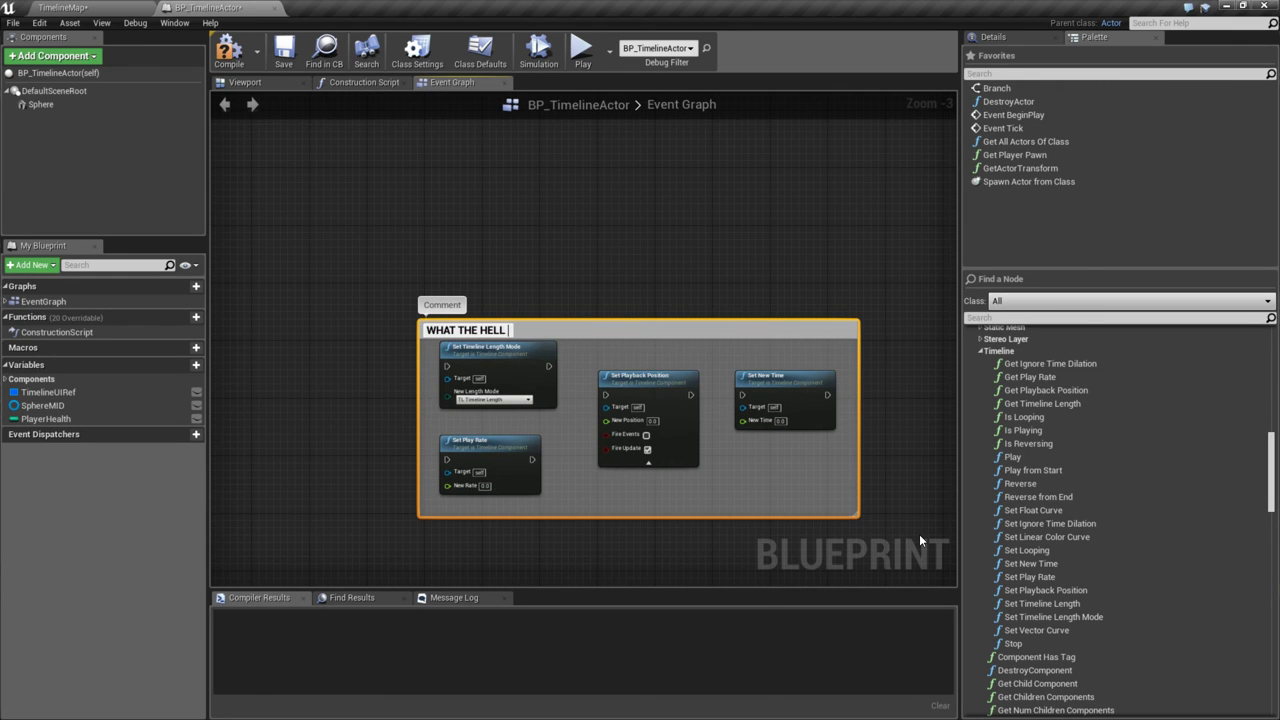
type("DO THESE DO?")
key("Return")
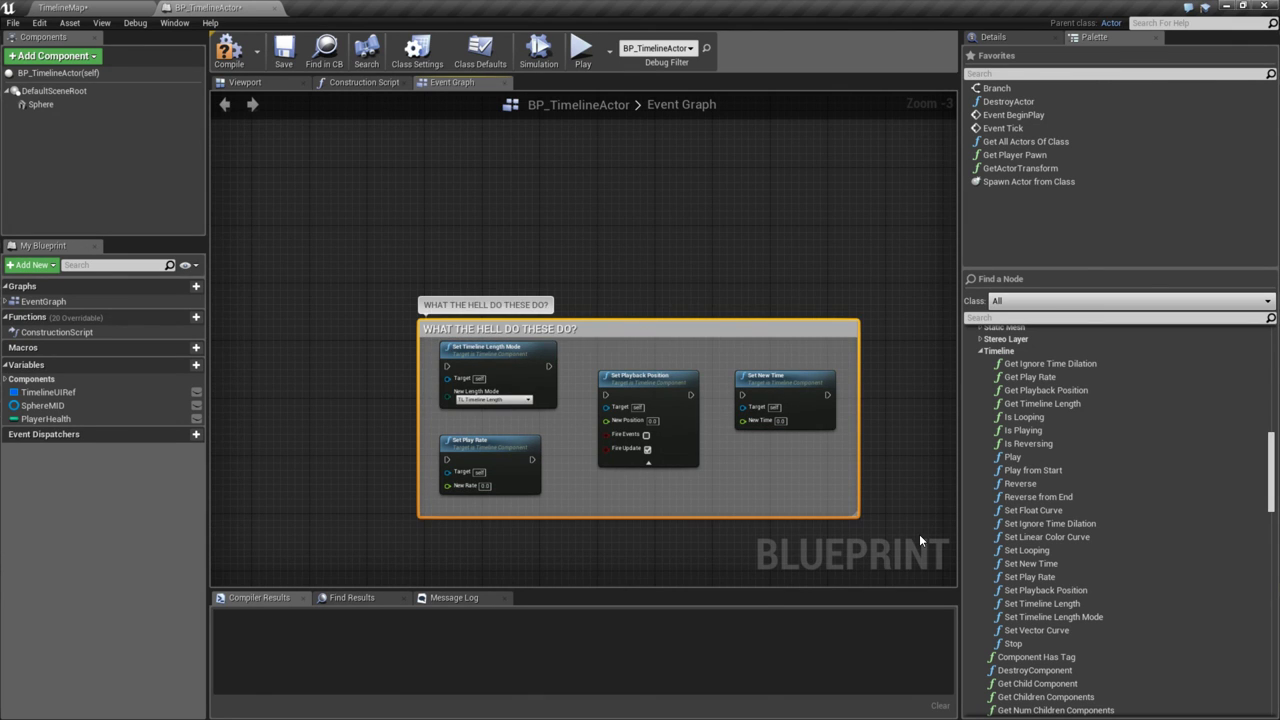
- Enlarge the comment box upward and to the left to leave more room around the nodes
left_click_drag(660, 322, 658, 265)
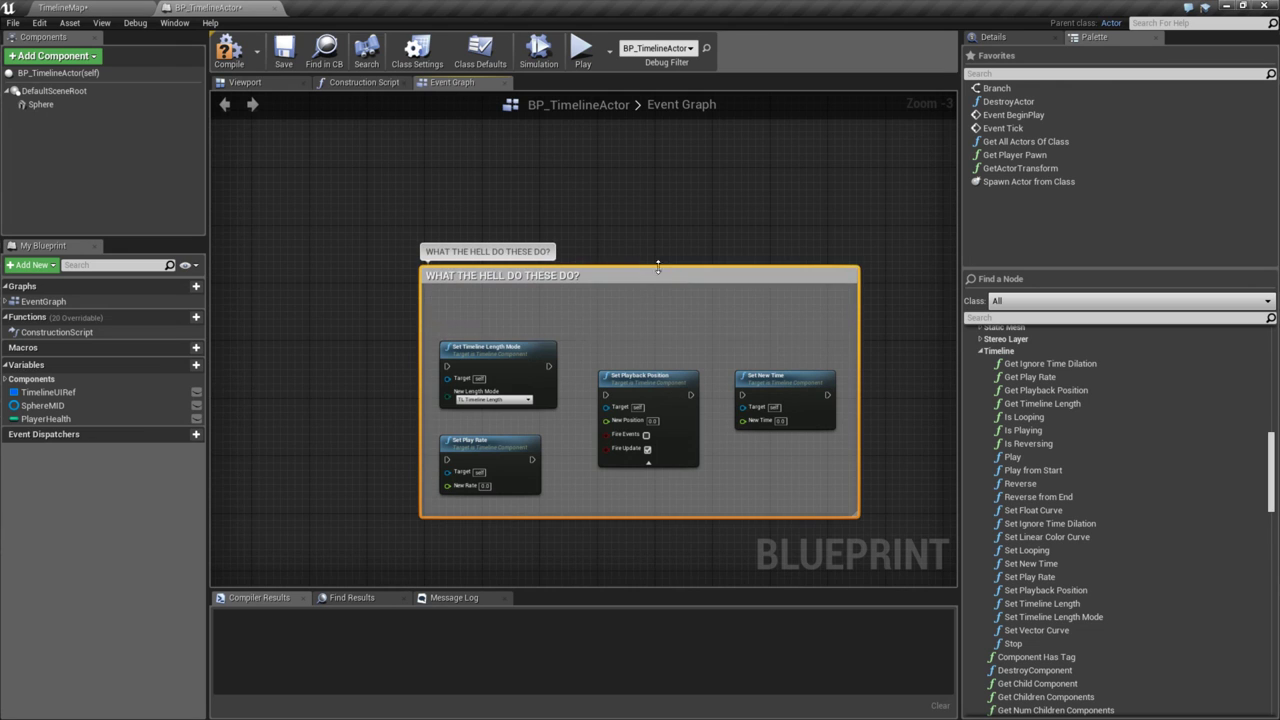
left_click(419, 366)
left_click_drag(421, 358, 379, 358)
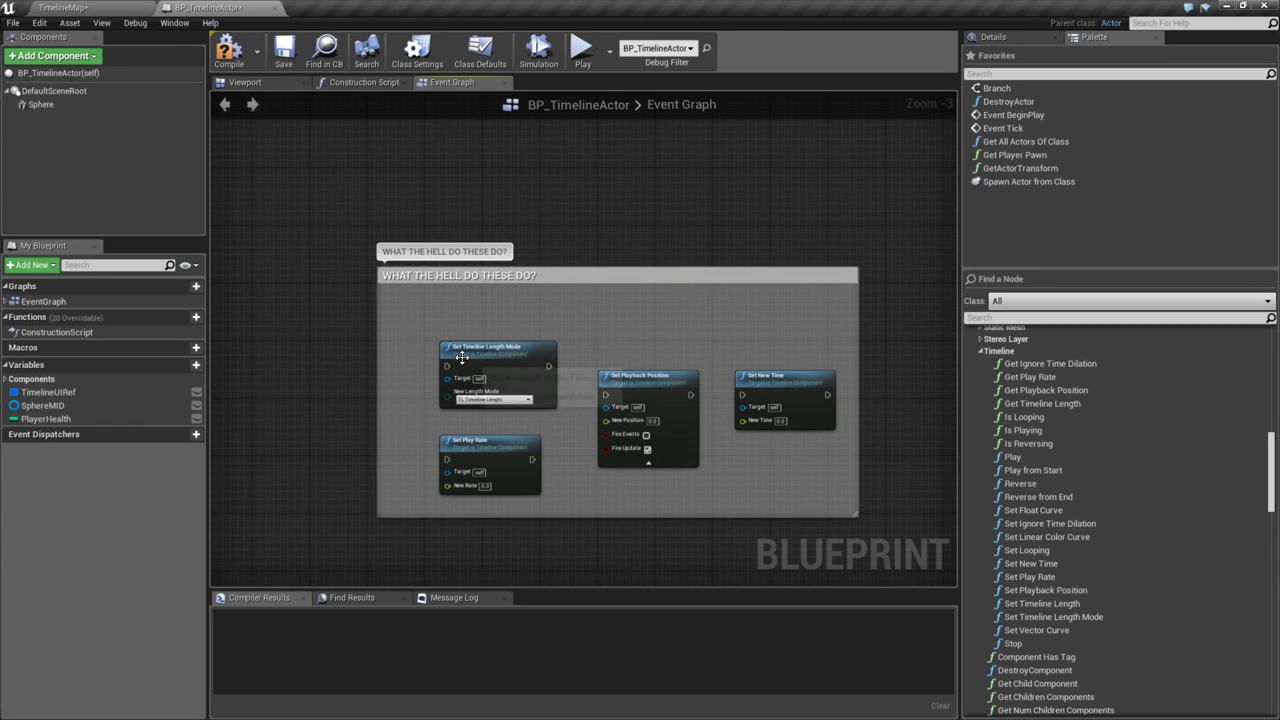
- Add the node comment "Use Last Keyframe Node?" to the Set Timeline Length Mode node
right_click(464, 348)
left_click(513, 656)
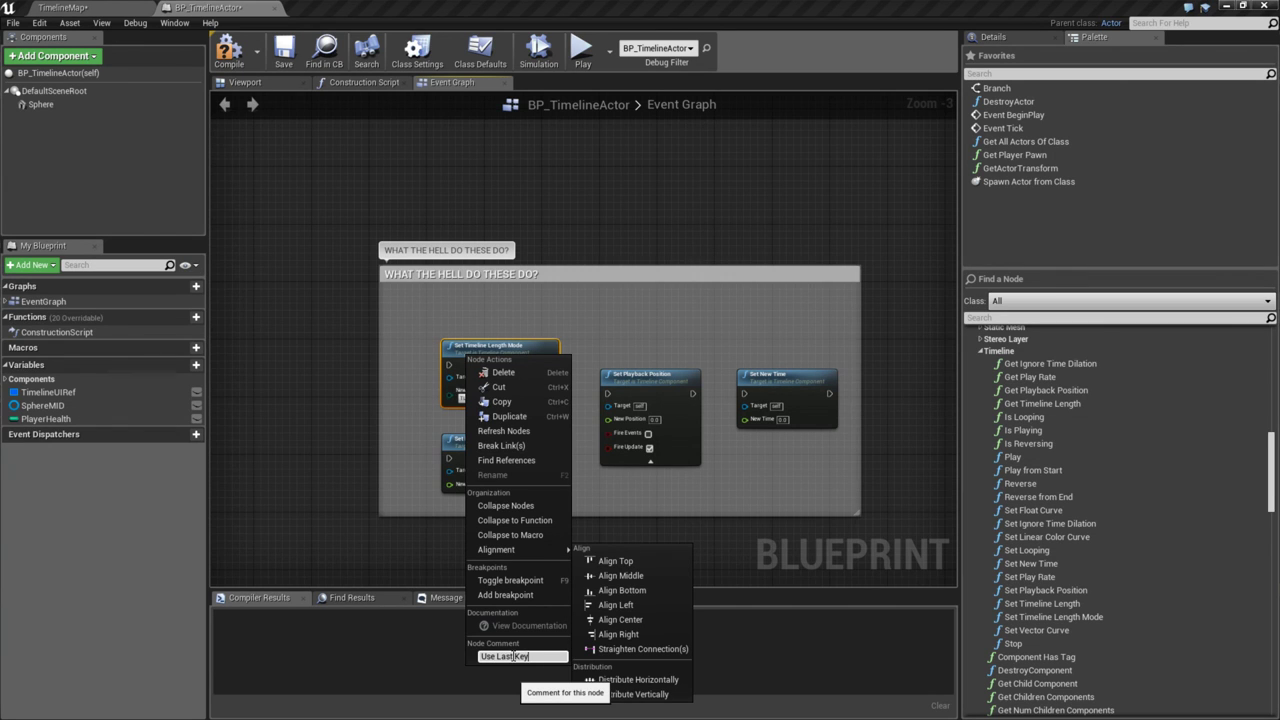
type("Use Last Keyframe or Not")
key("Return")
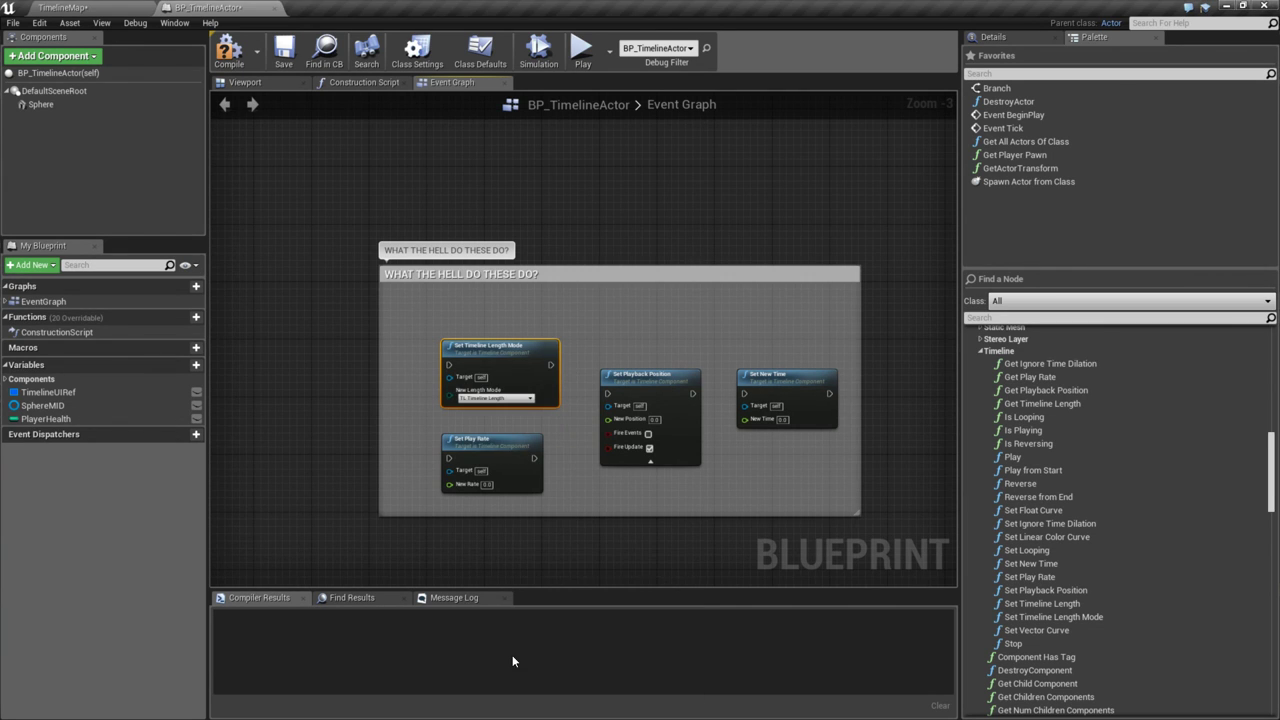
- Spread the four timeline function nodes out inside the comment box, with Set Timeline Length Mode in its upper-left corner
left_click_drag(476, 342, 455, 313)
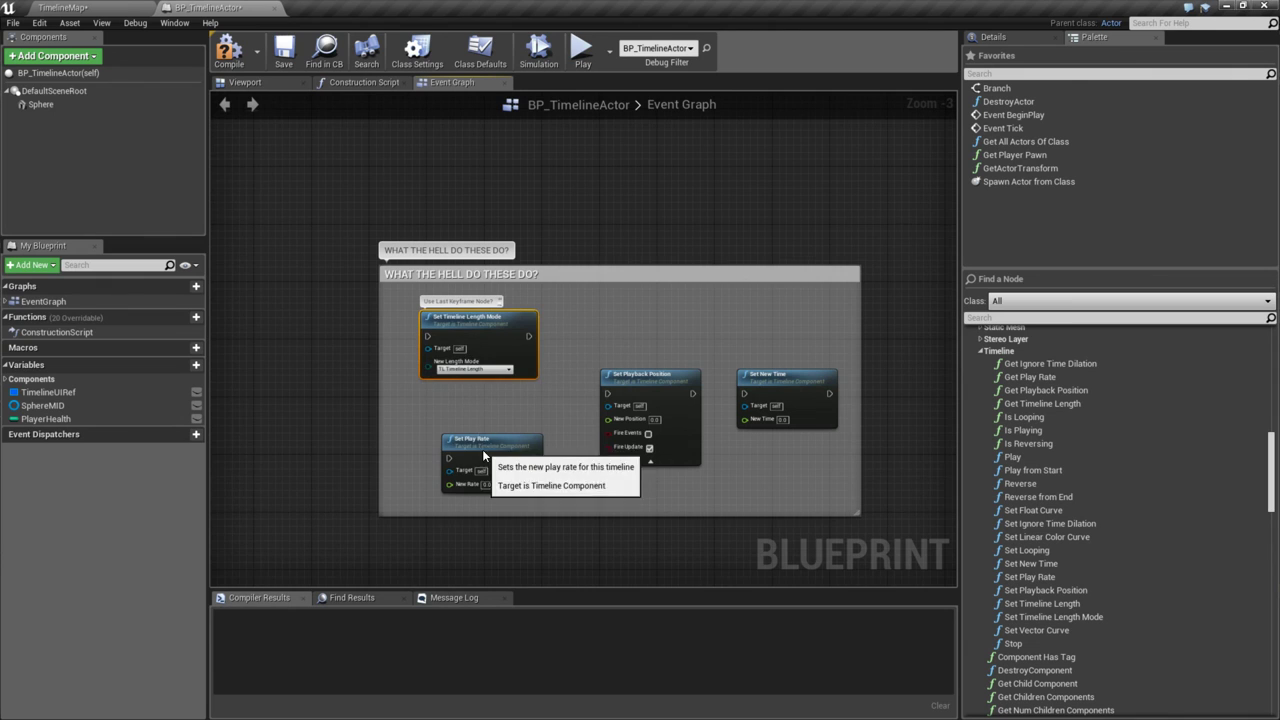
left_click_drag(481, 449, 459, 441)
left_click_drag(640, 378, 633, 356)
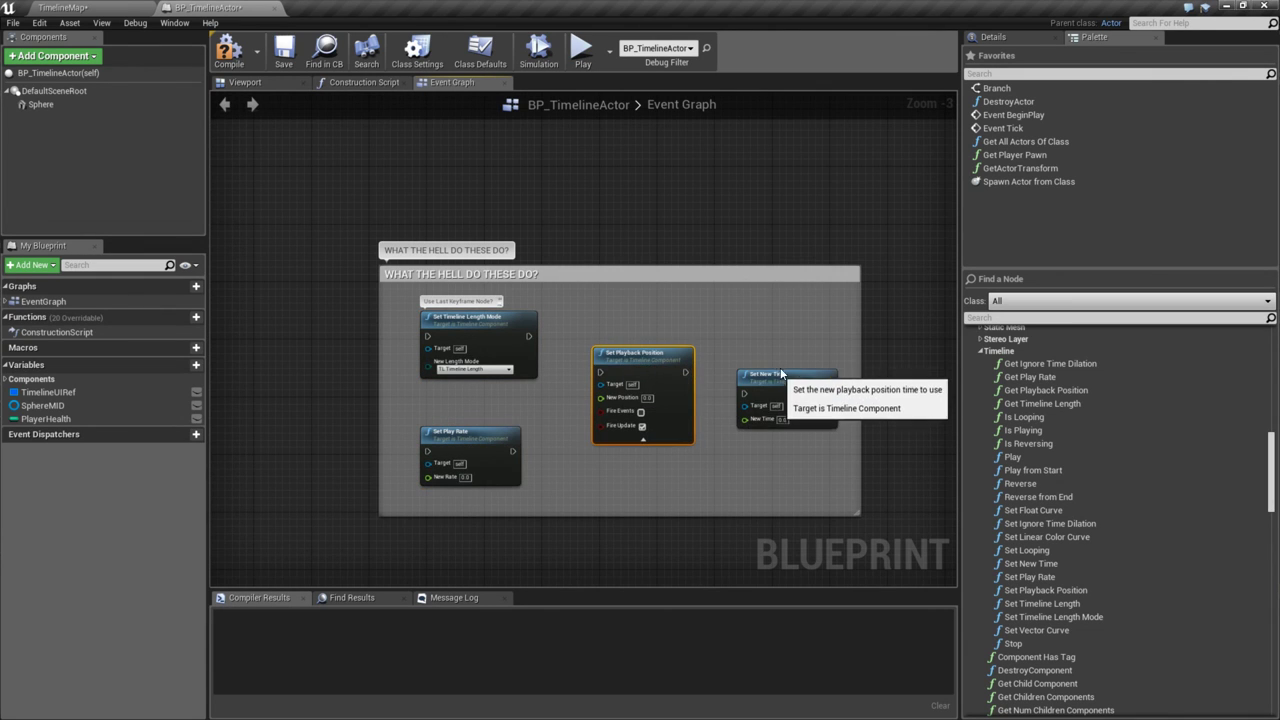
left_click_drag(781, 416, 783, 389)
right_click_drag(783, 386, 709, 399)
right_click(696, 360)
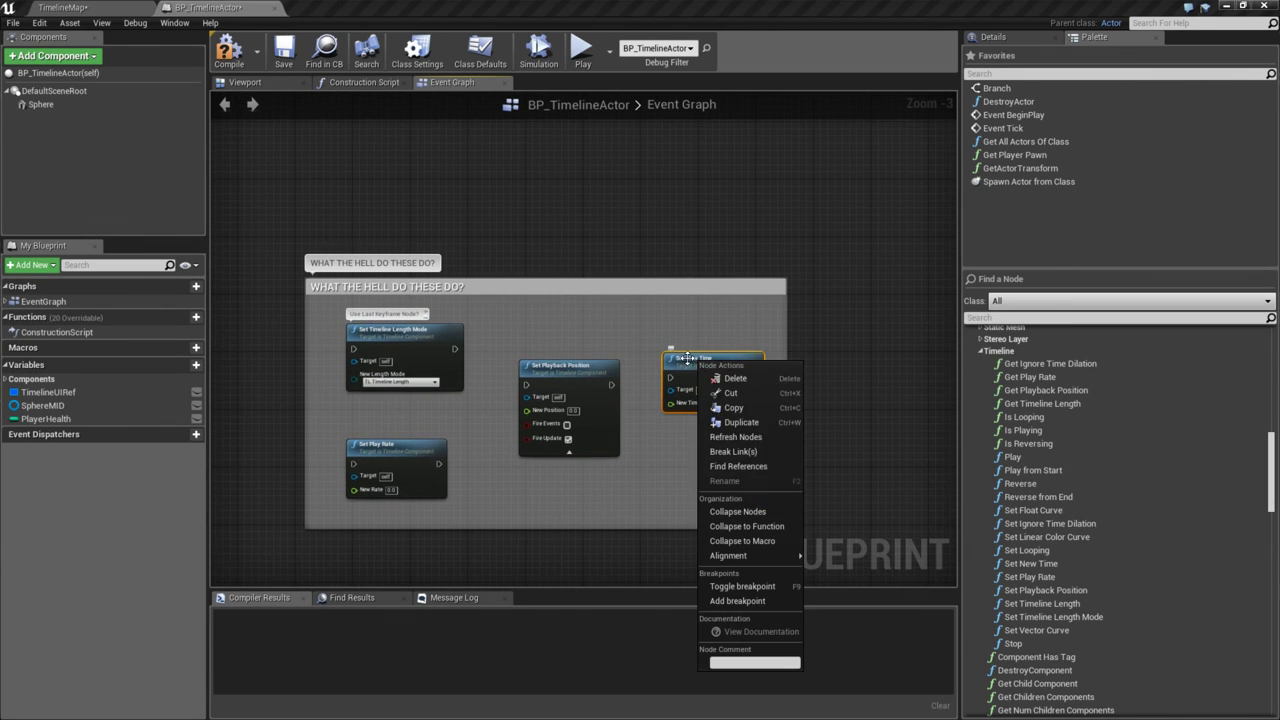
left_click(686, 358)
right_click_drag(758, 363, 634, 364)
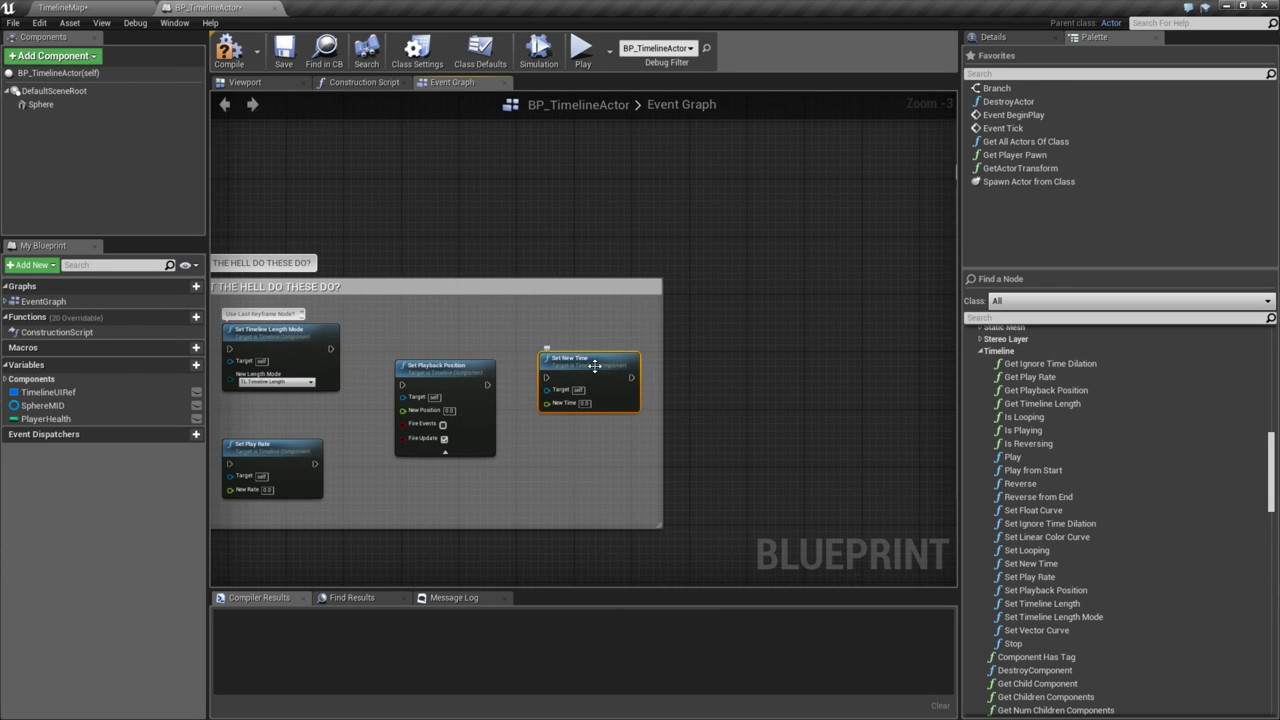
- Group Set Playback Position and Set New Time in a comment box titled "What is the Difference?" and widen the outer comment box around it
left_click_drag(460, 369, 486, 363)
left_click_drag(429, 329, 628, 482)
type("cWhat is the Diffe")
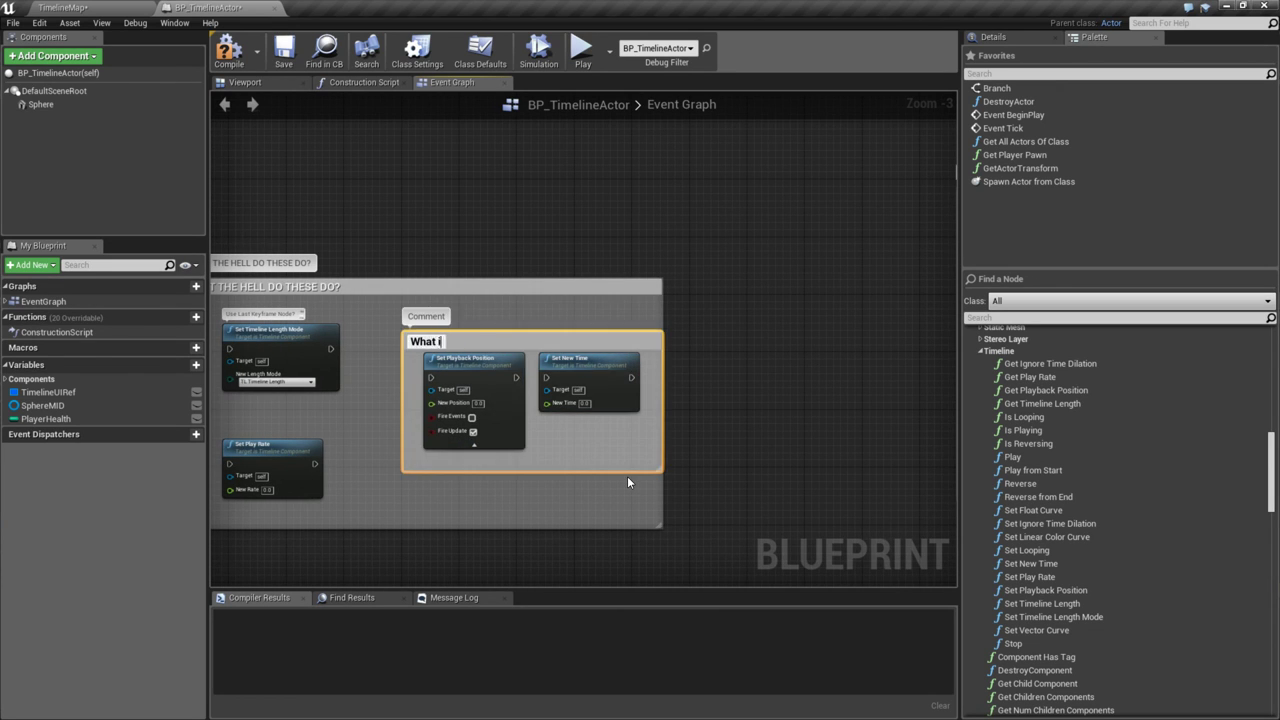
type("rence?")
key("Return")
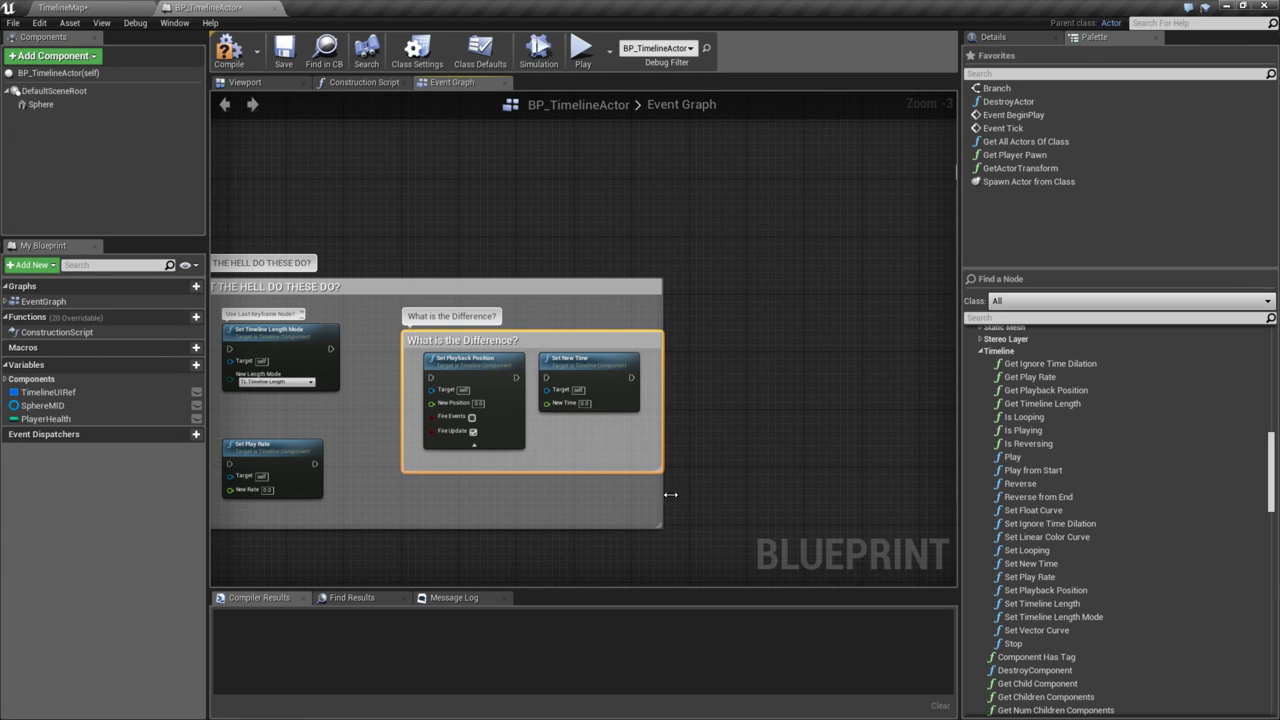
left_click_drag(668, 494, 696, 495)
right_click_drag(567, 516, 687, 511)
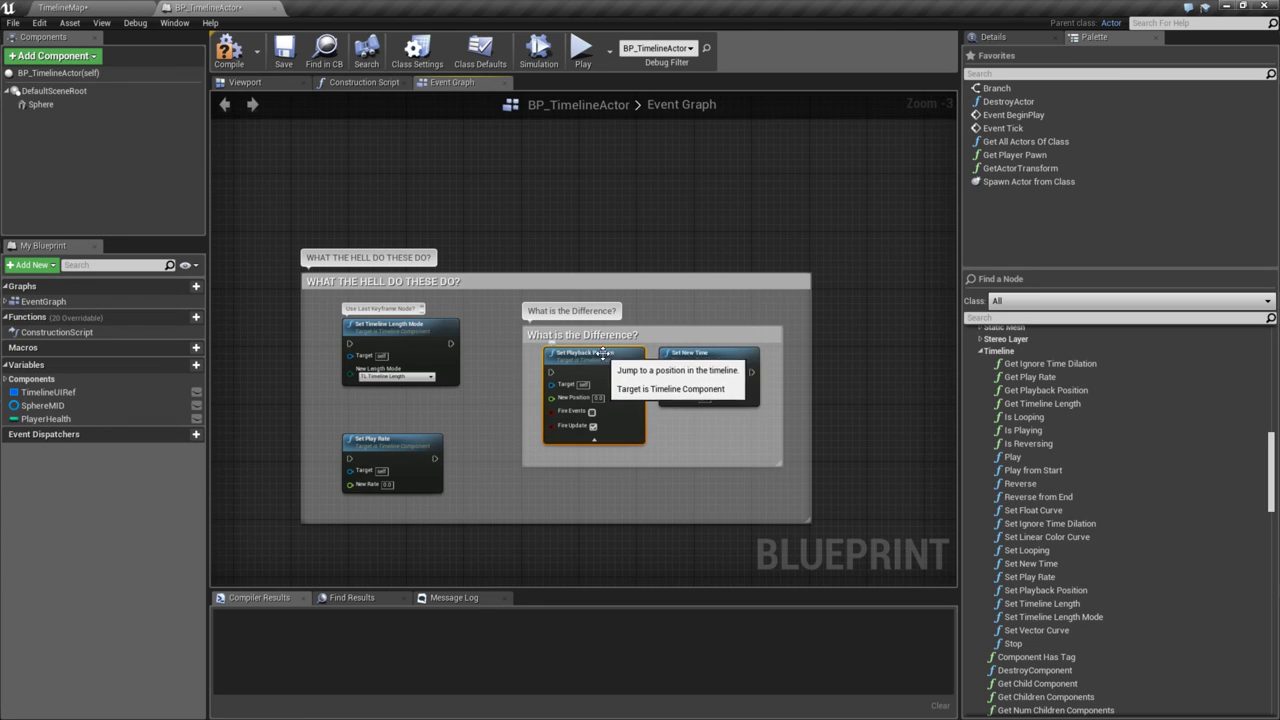
- Examine the Set Play Rate node and the Playback Examples timeline's settings, and return to the grouped timeline function nodes
right_click_drag(634, 395, 680, 438)
left_click(548, 405)
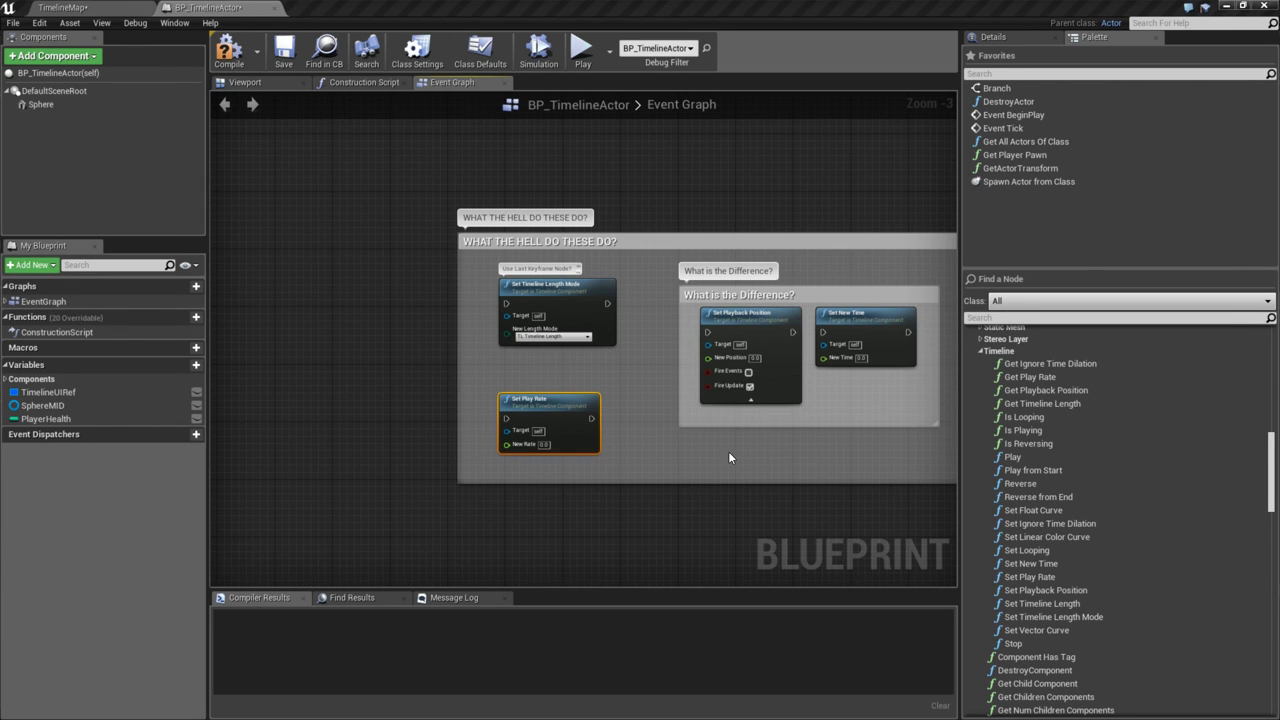
right_click_drag(794, 453, 746, 446)
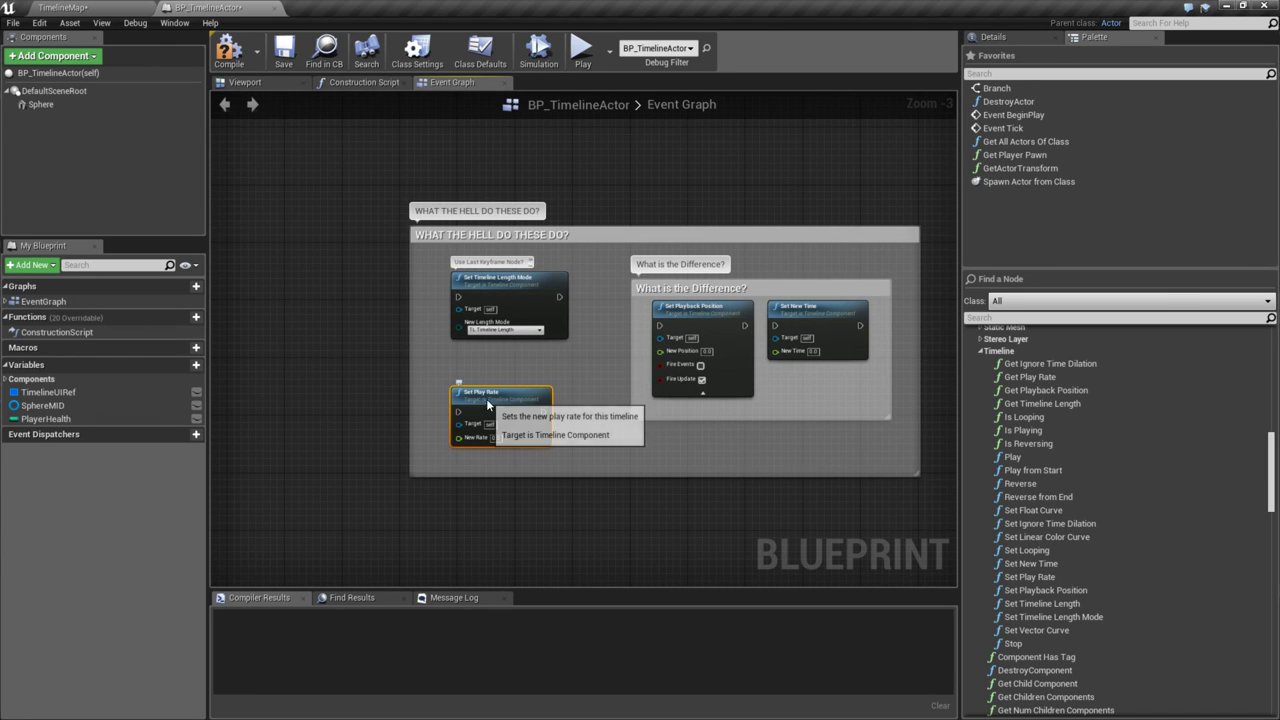
right_click_drag(862, 441, 400, 436)
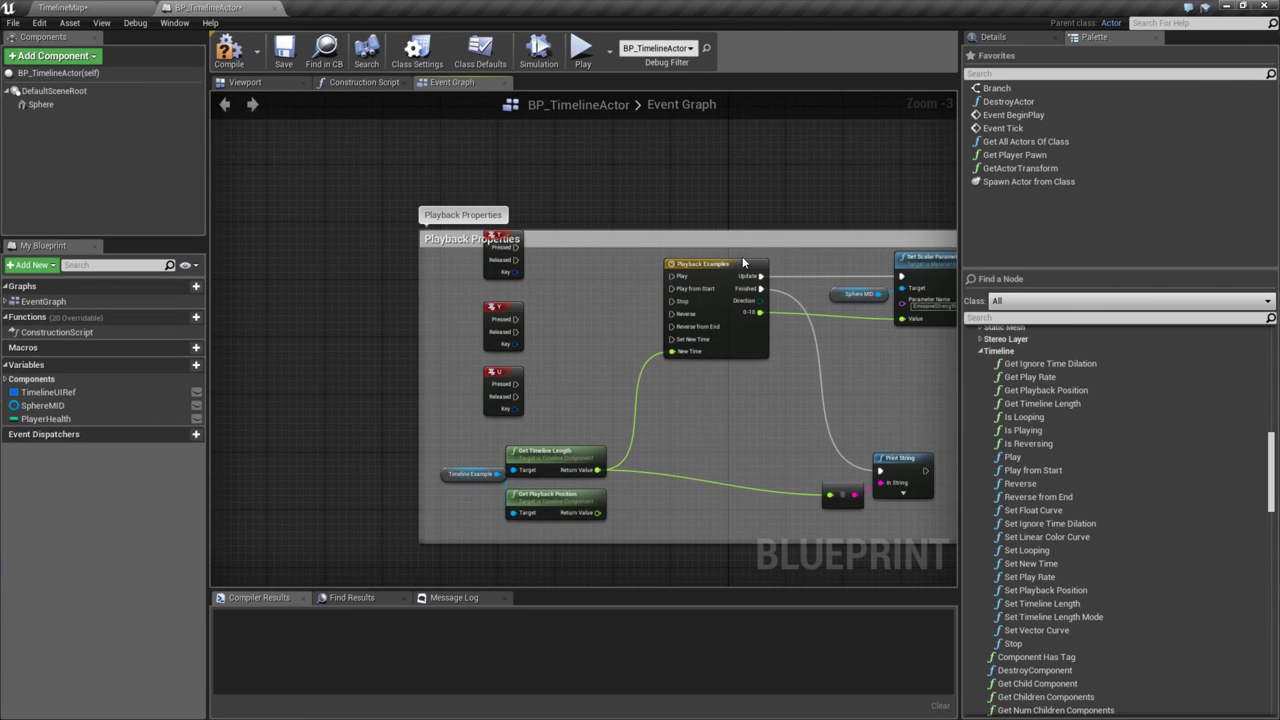
double_click(742, 256)
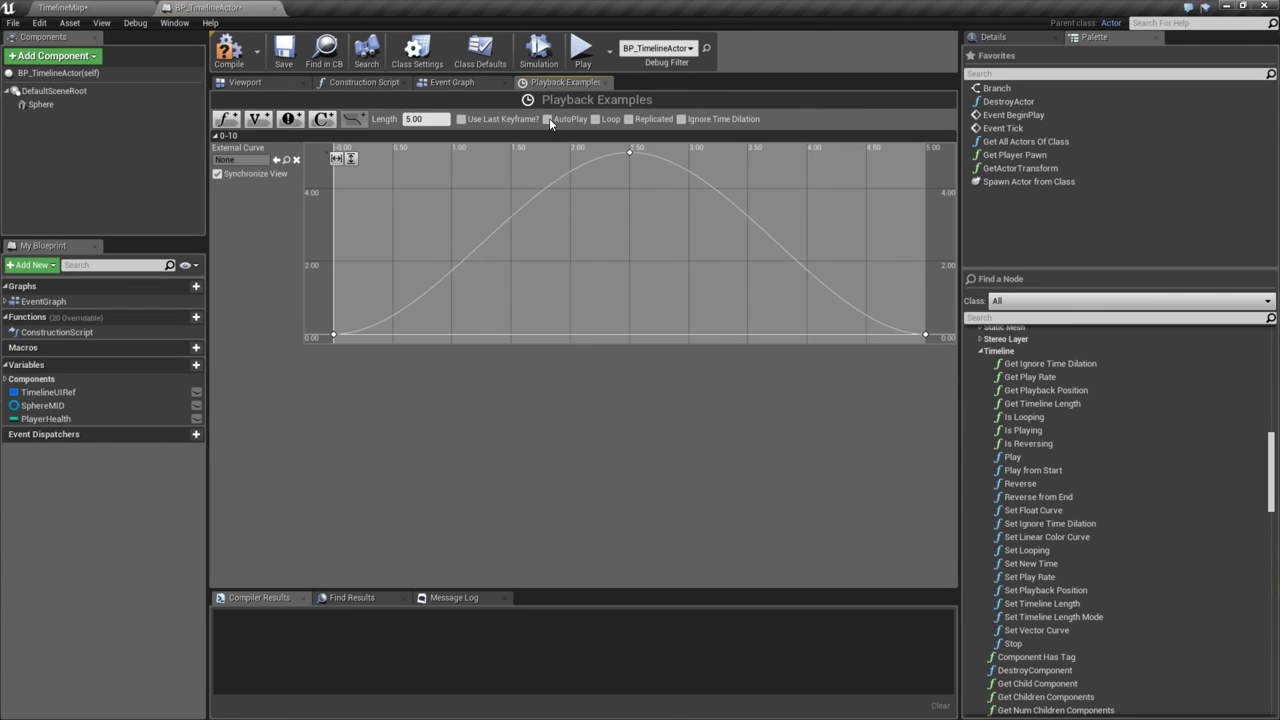
left_click(606, 82)
right_click_drag(415, 432, 697, 356)
right_click_drag(450, 410, 726, 417)
right_click_drag(466, 446, 614, 473)
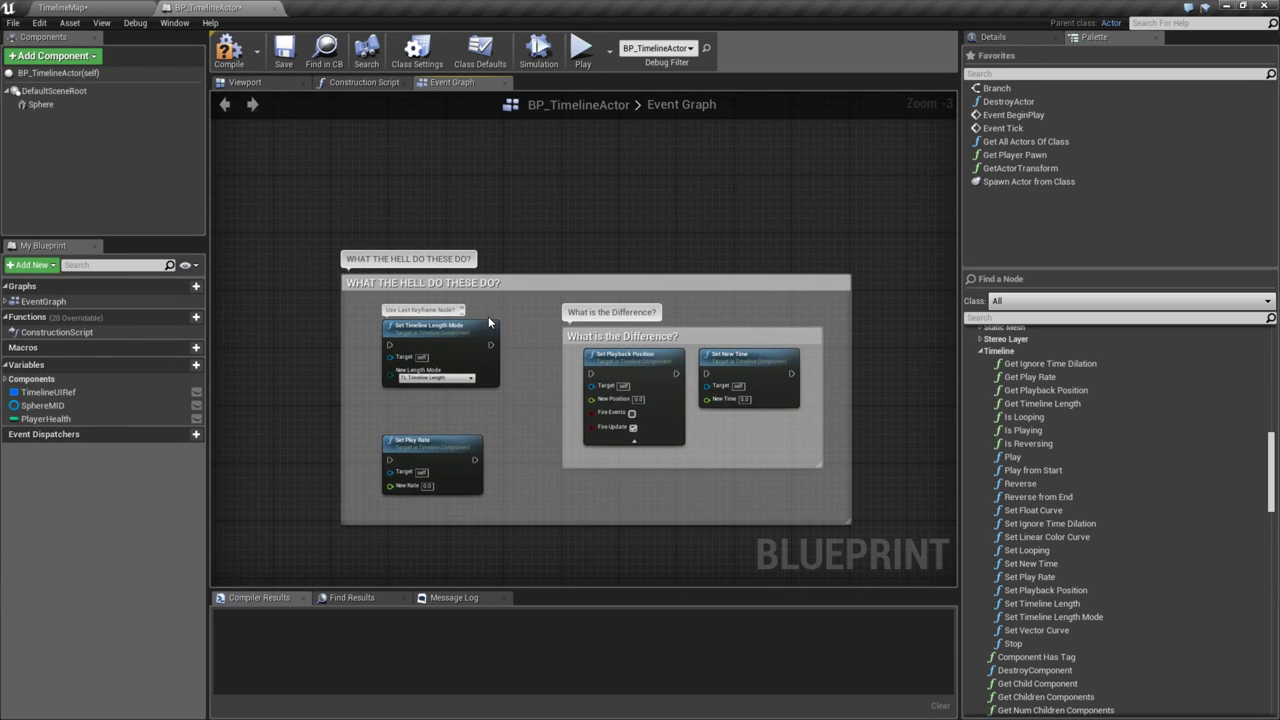
- Extend the outer comment box title to "WHAT THE HELL DO THESE DO? - Look thru the Source"
double_click(514, 283)
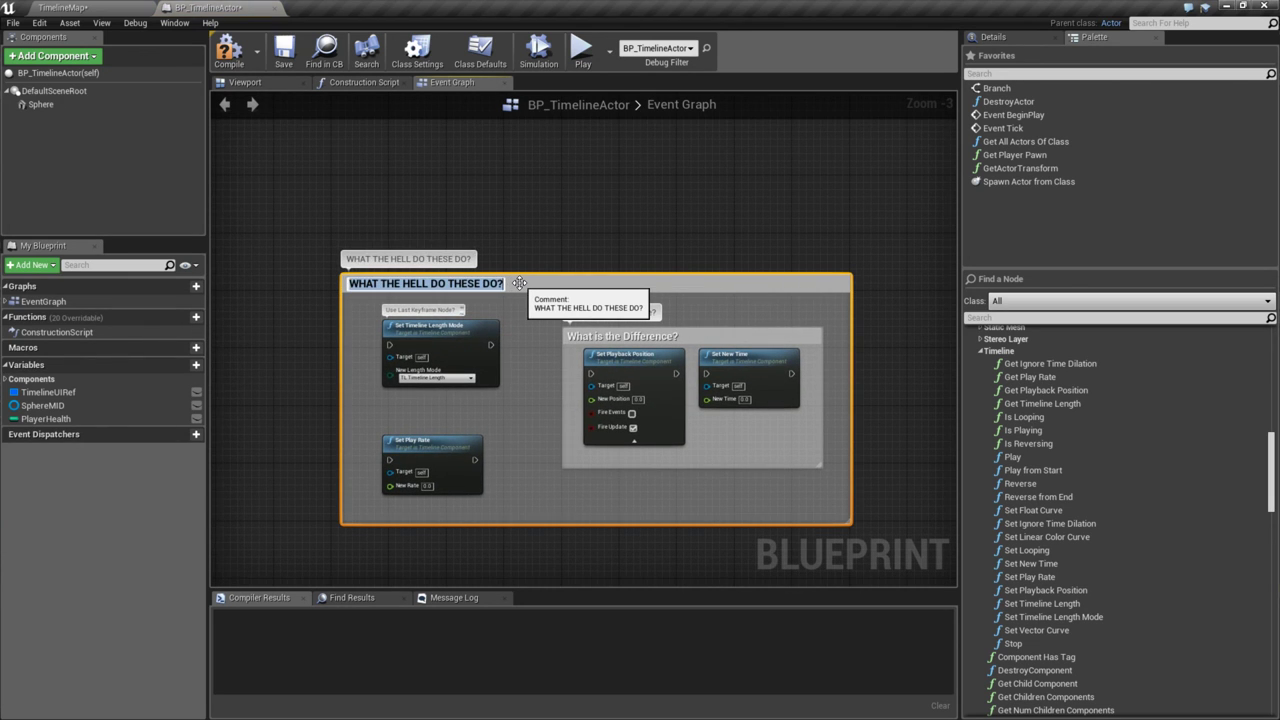
type("- Look thru")
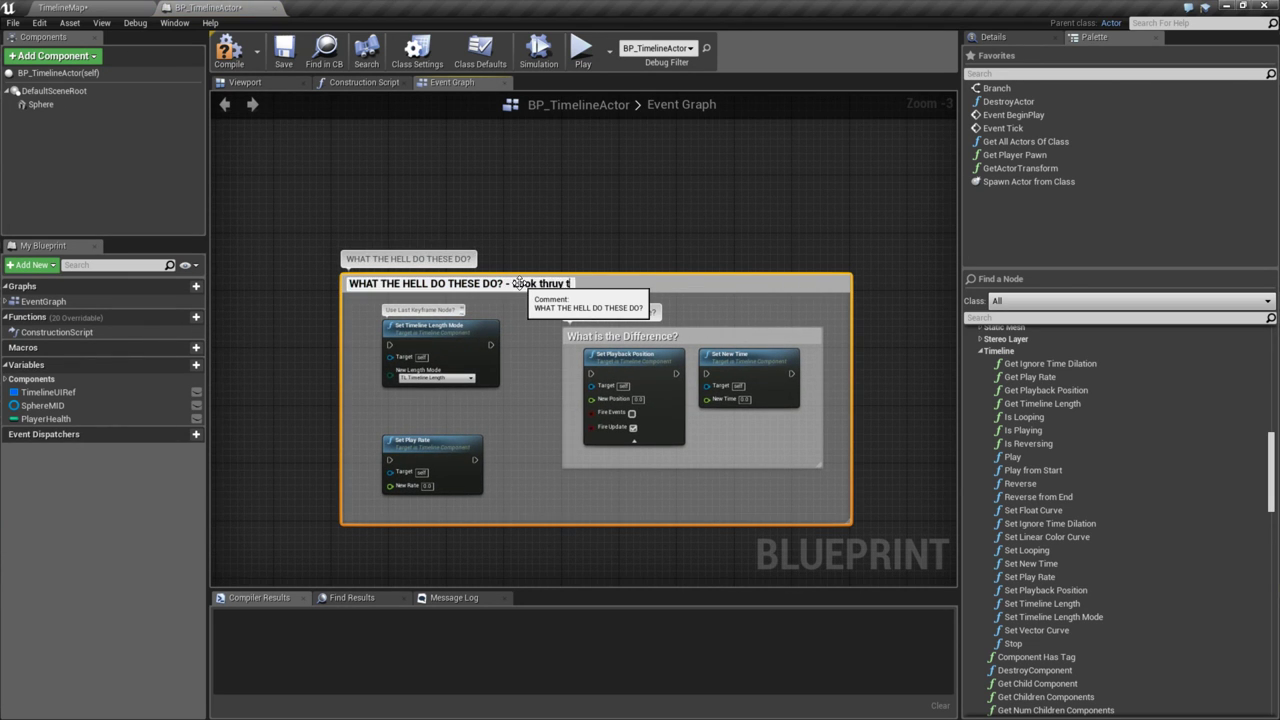
type(" the Source")
key("Return")
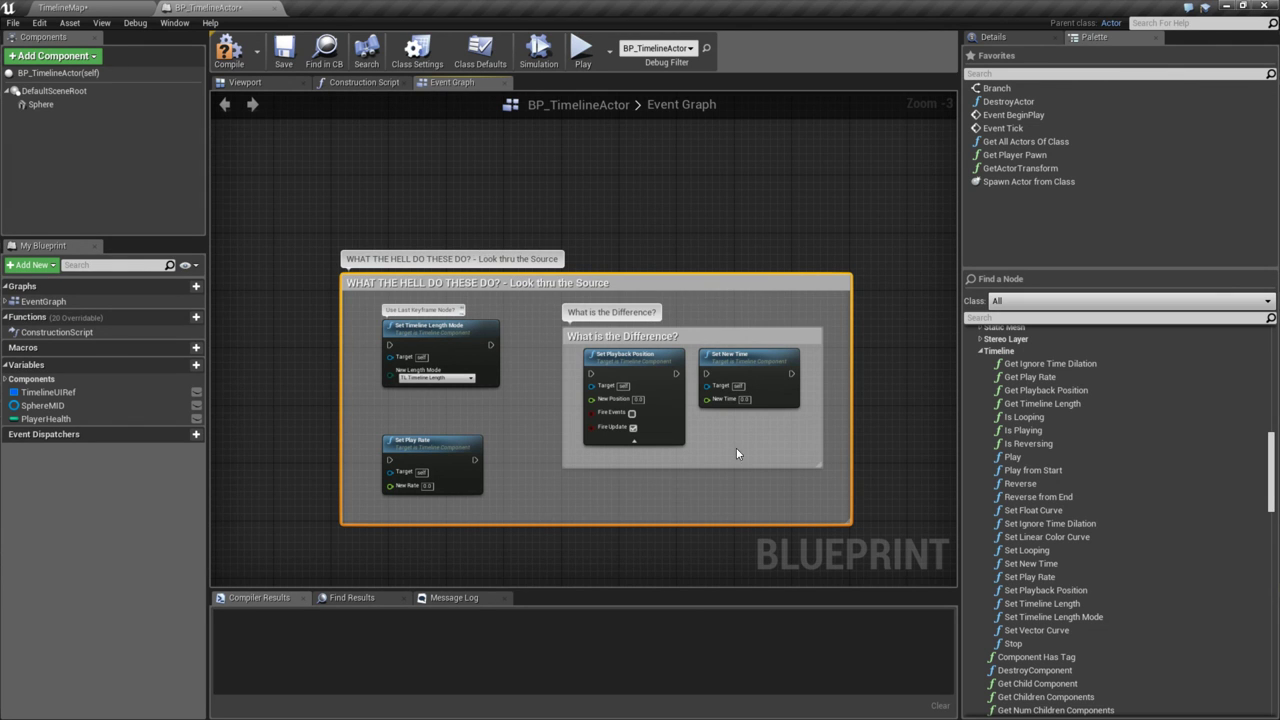
- Compile and save the BP_TimelineActor Blueprint
scroll(736, 448, "down", 5)
right_click_drag(770, 500, 550, 441)
scroll(680, 377, "up", 3)
scroll(679, 374, "up", 2)
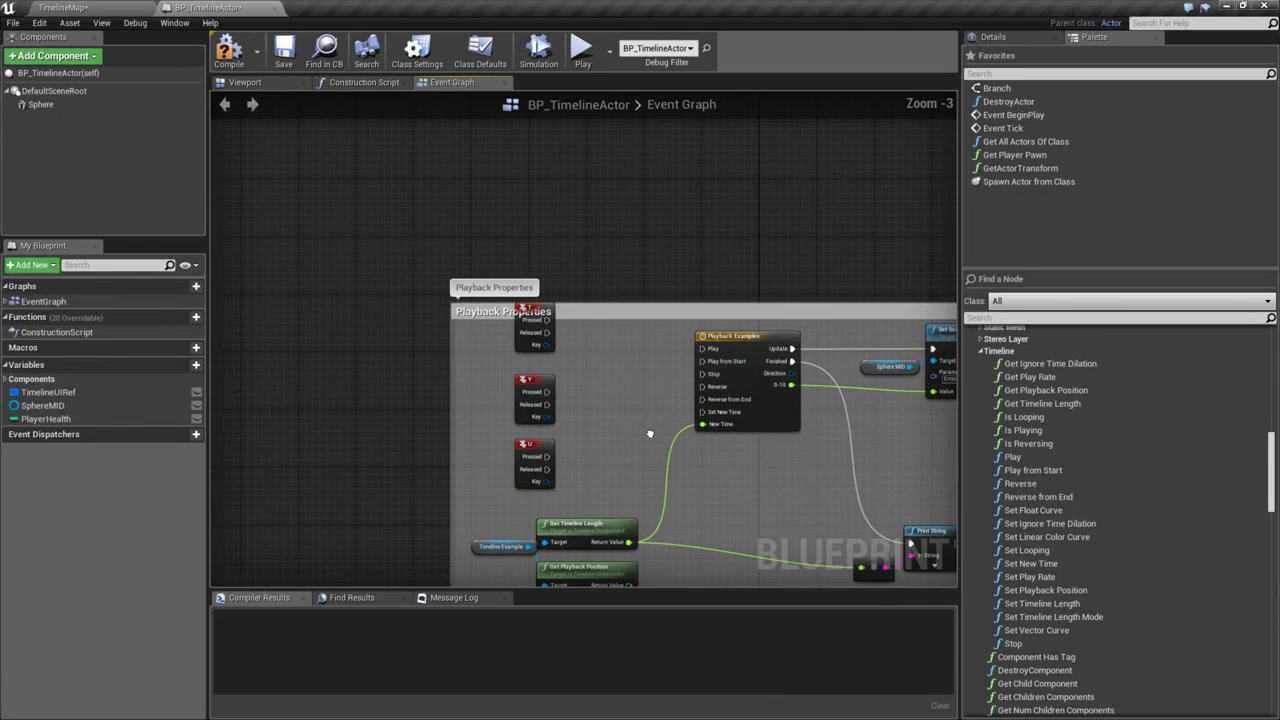
right_click_drag(613, 390, 587, 329)
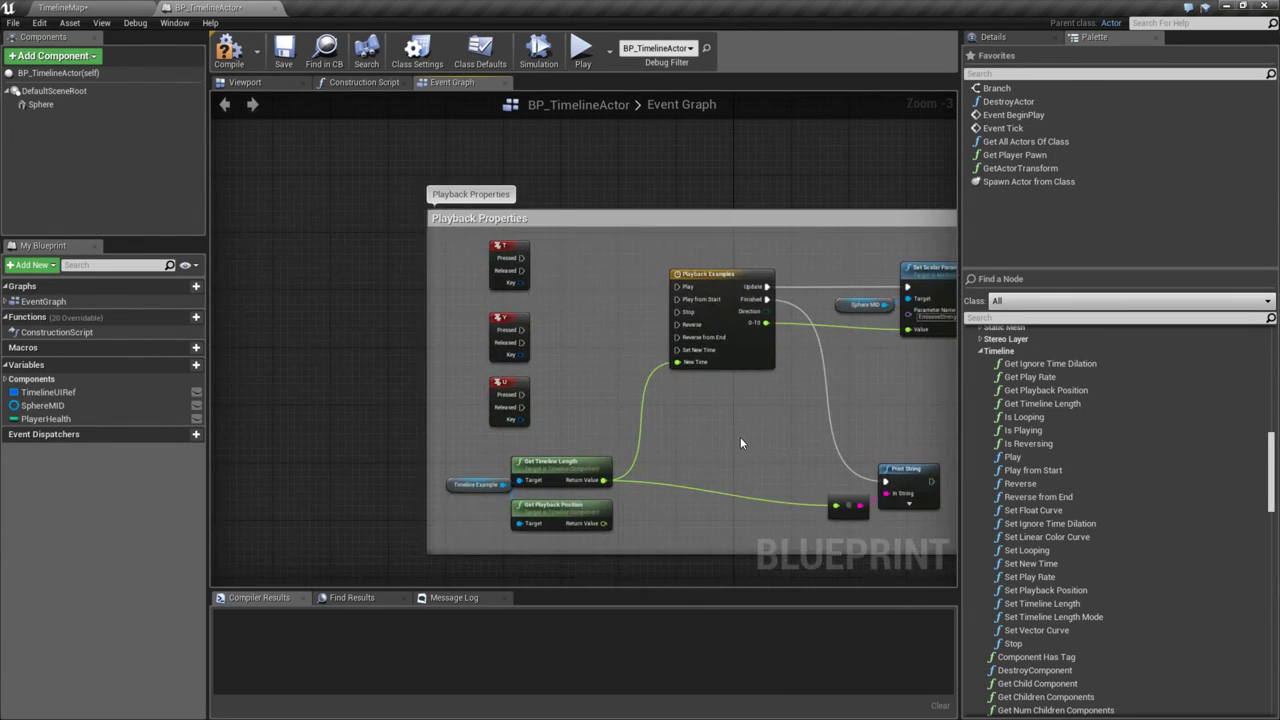
scroll(741, 439, "down", 3)
right_click_drag(744, 448, 690, 443)
right_click_drag(527, 326, 587, 236)
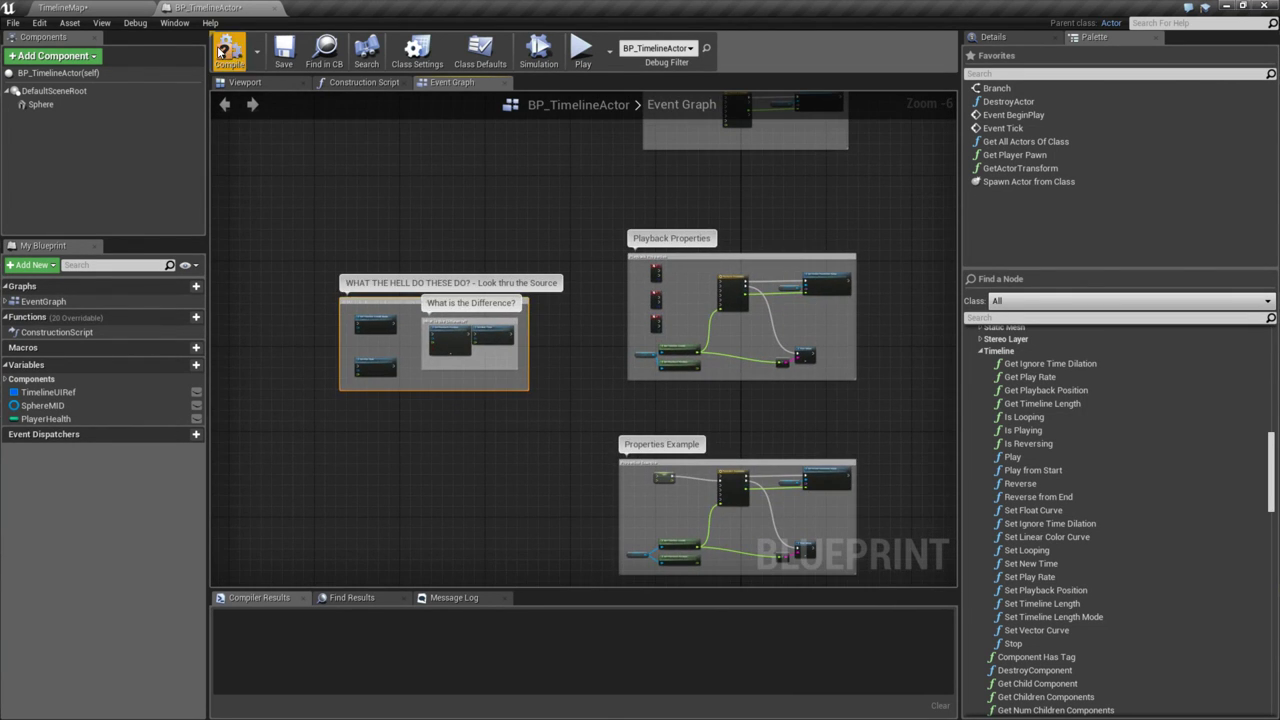
left_click(285, 52)
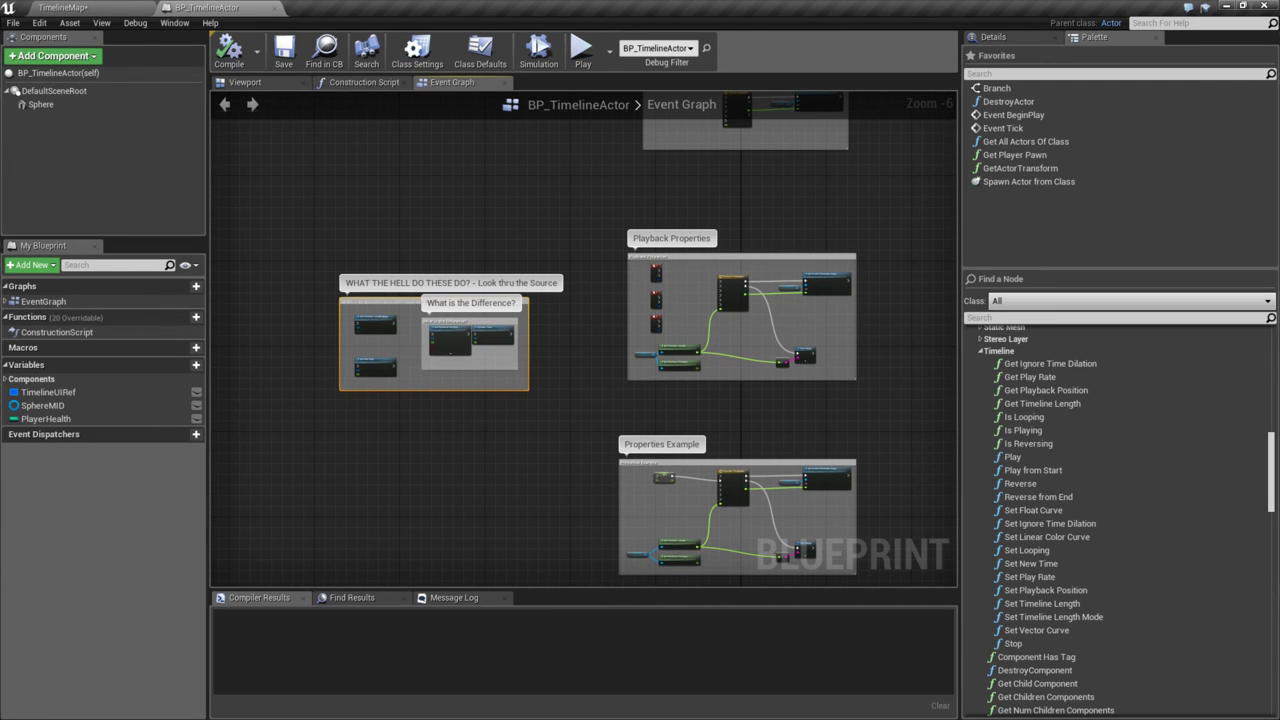
- Switch to the UE4 Blueprint Videos spreadsheet and move the Timeline - Playback Nodes description to the Timeline - Playback Properties row
left_click_drag(0, 40, 654, 2)
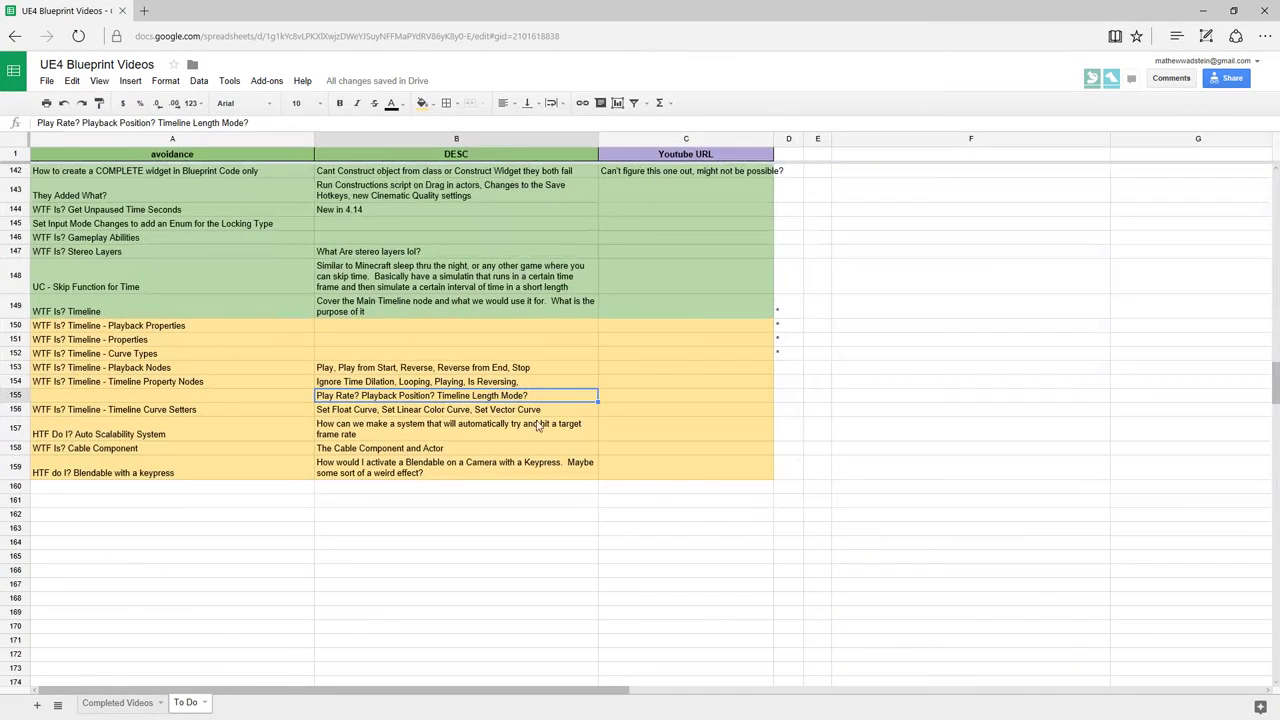
left_click(535, 421)
left_click(565, 400)
left_click(522, 368)
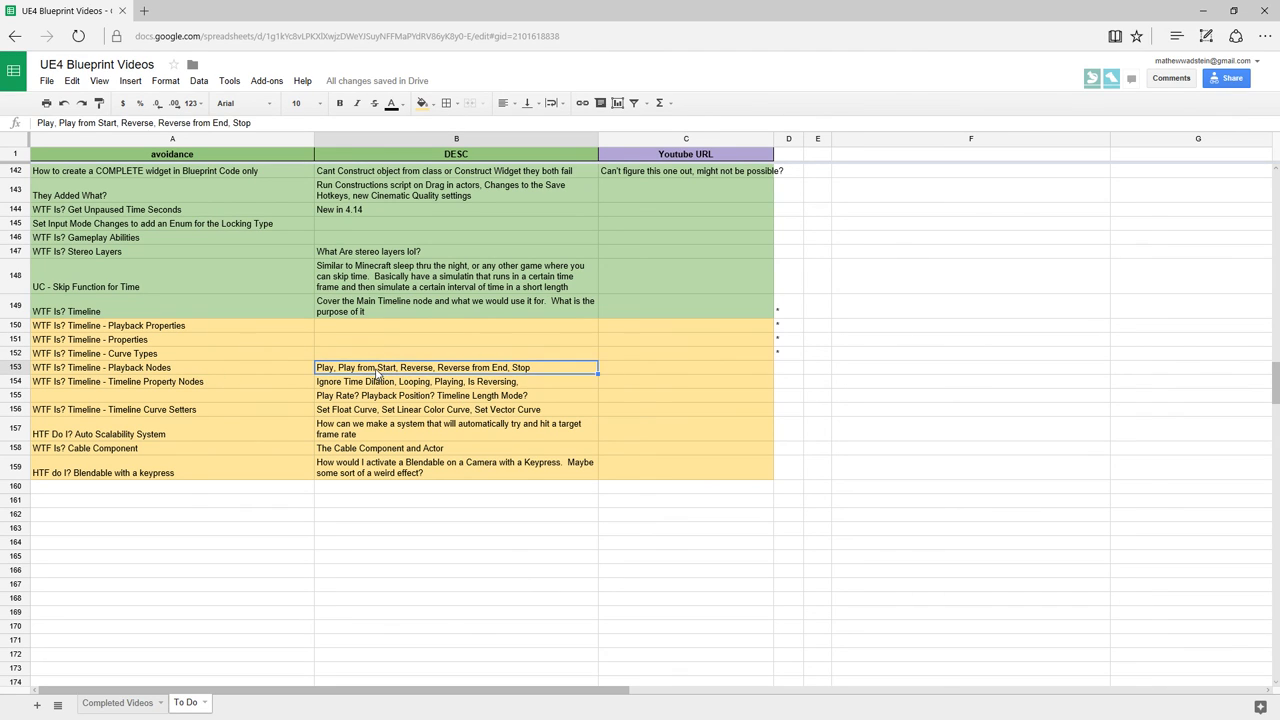
key("ctrl+c")
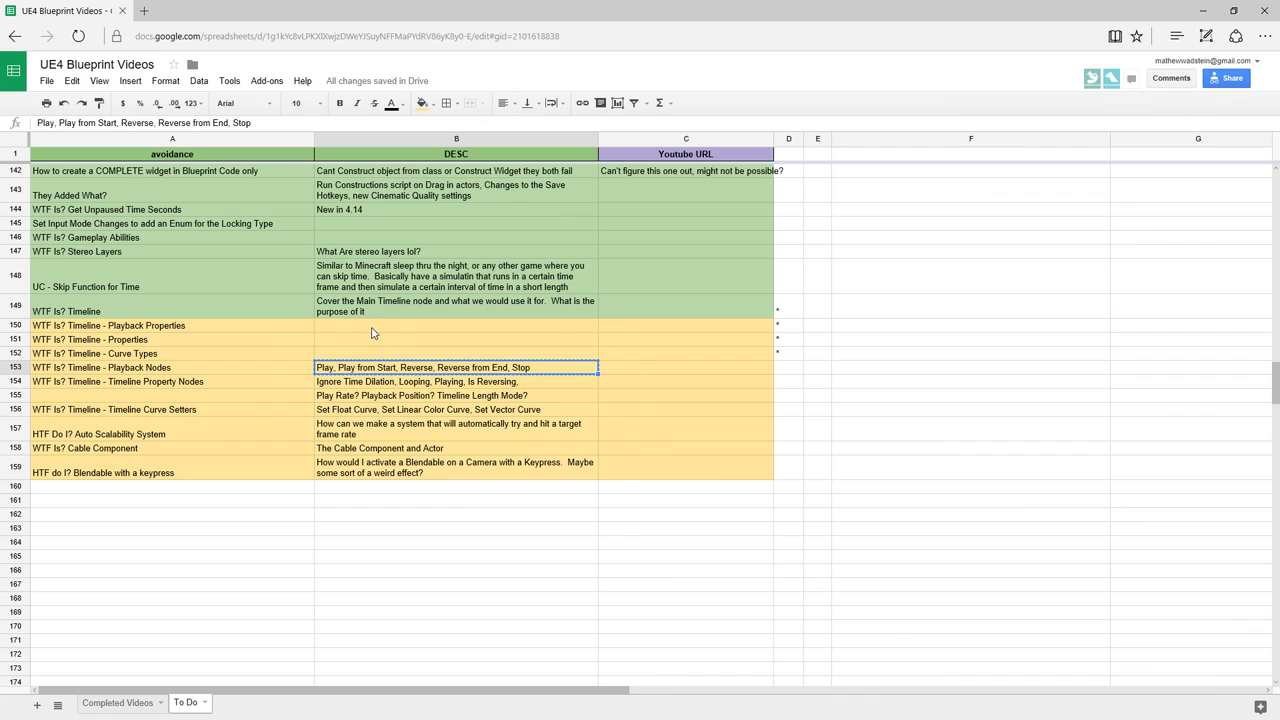
left_click(372, 333)
key("ctrl+v")
left_click(372, 368)
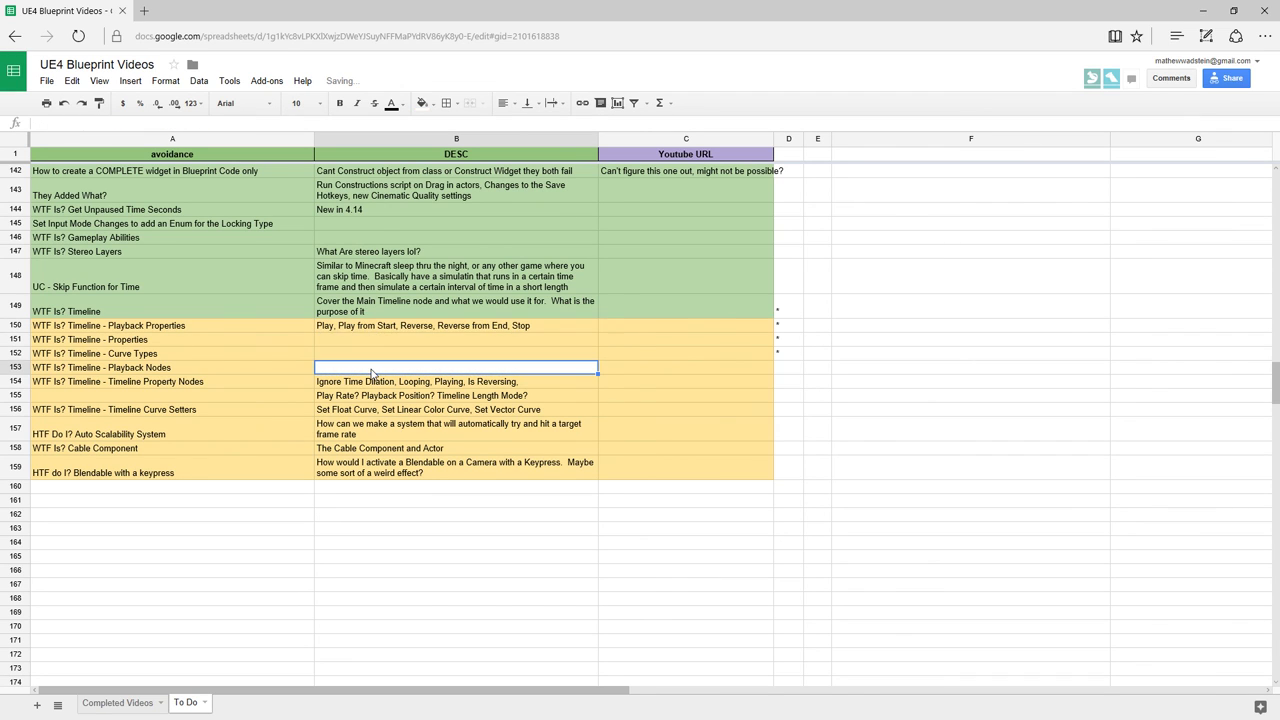
- Undo and redo the description move between the Playback Nodes and Playback Properties rows
key("ctrl+z")
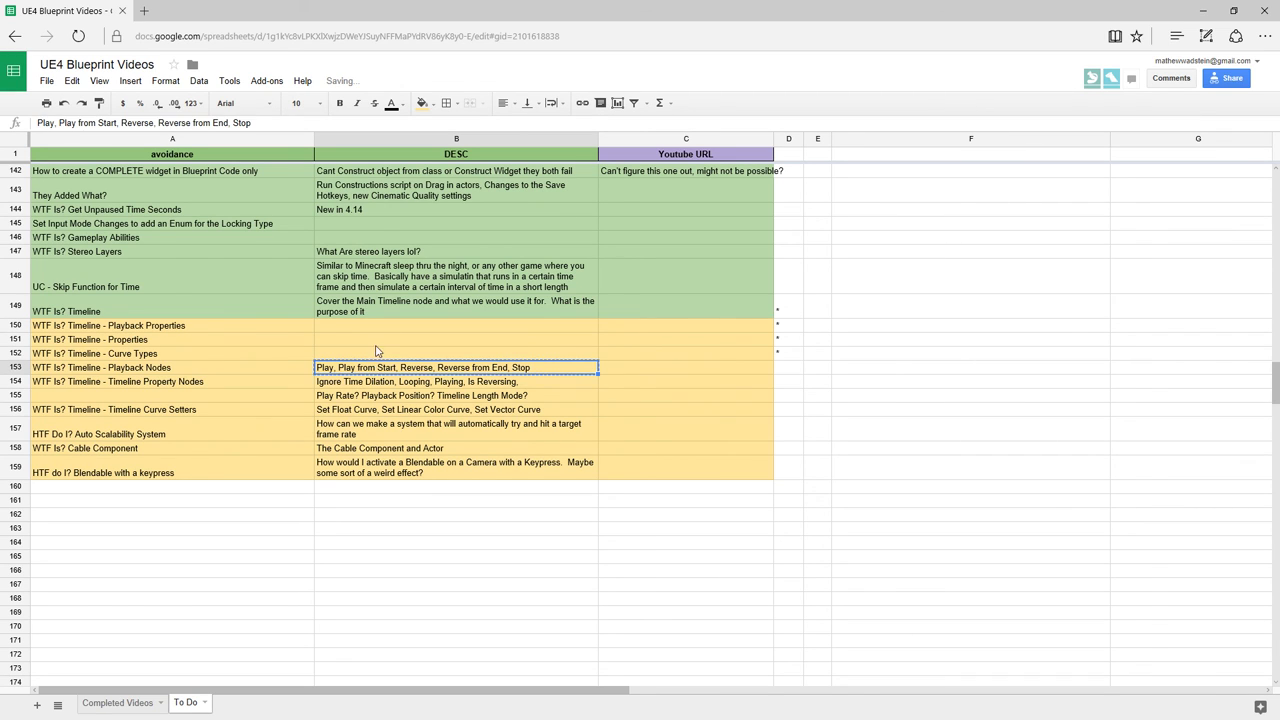
key("ctrl+y")
key("ctrl+z")
key("ctrl+y")
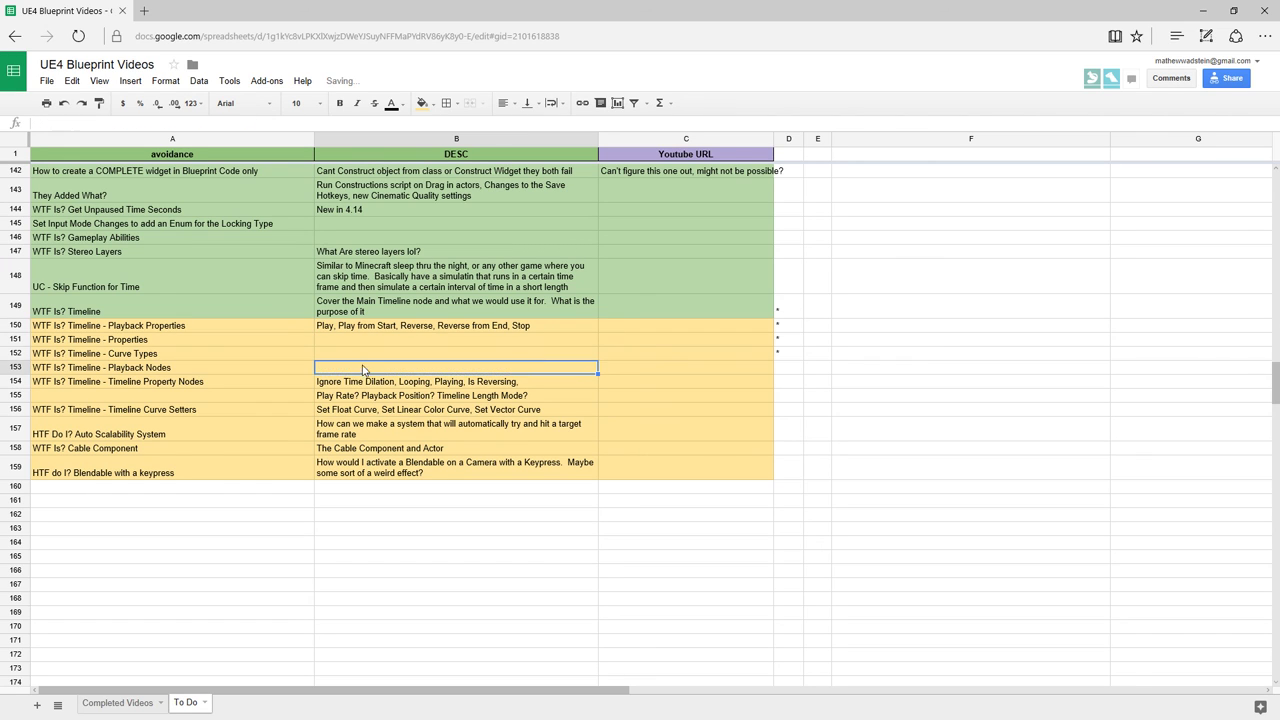
- Check the Timeline Property Nodes description in row 154 against the comment groups in the BP_TimelineActor event graph
left_click(368, 385)
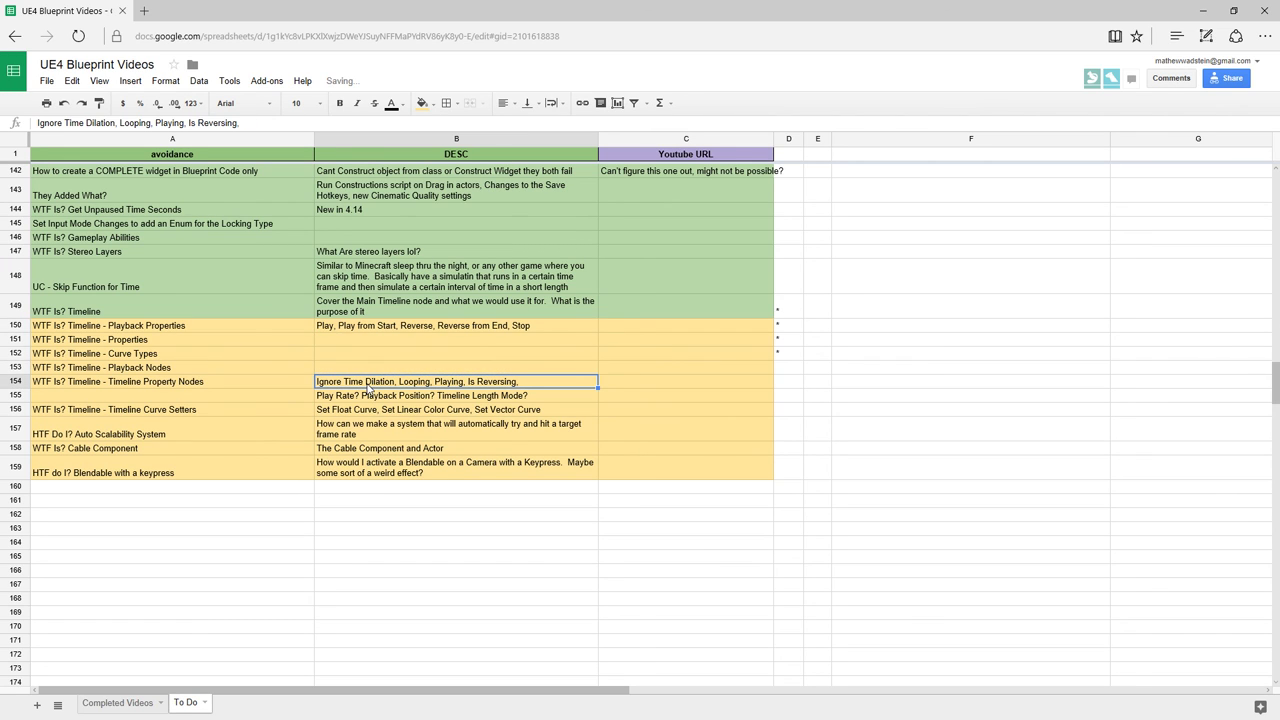
key("ctrl+x")
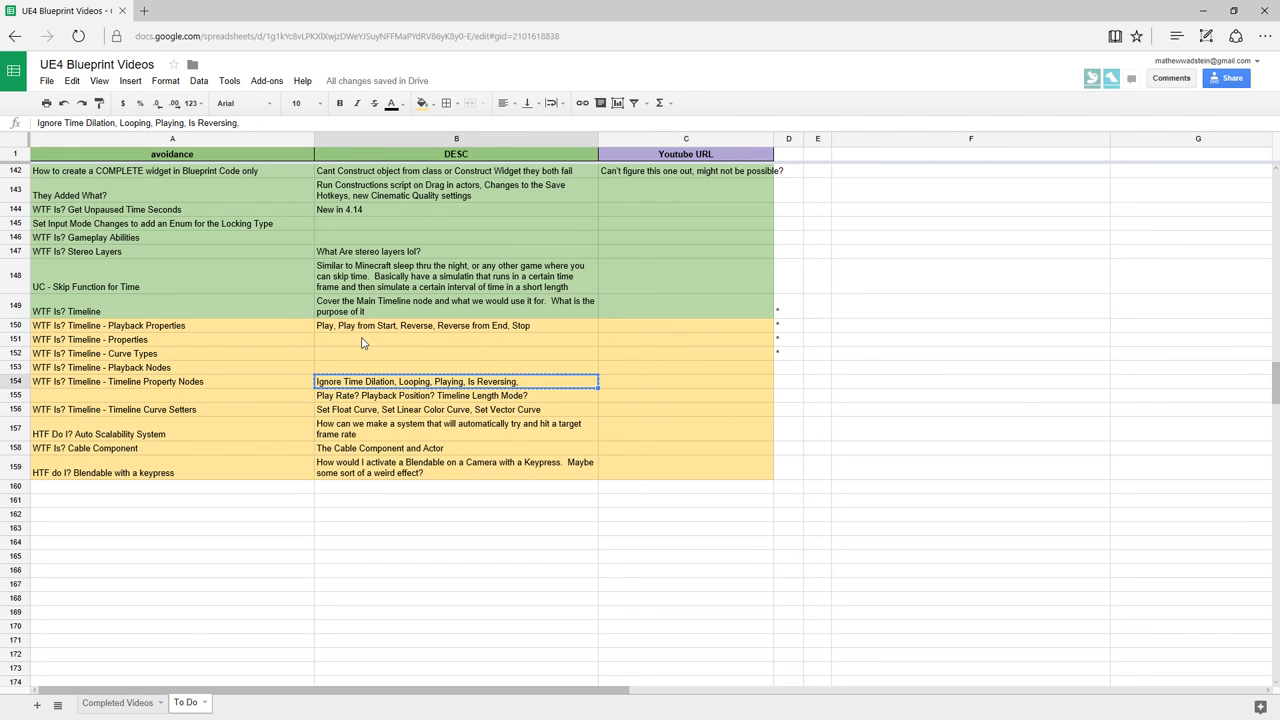
double_click(482, 383)
left_click_drag(468, 382, 560, 382)
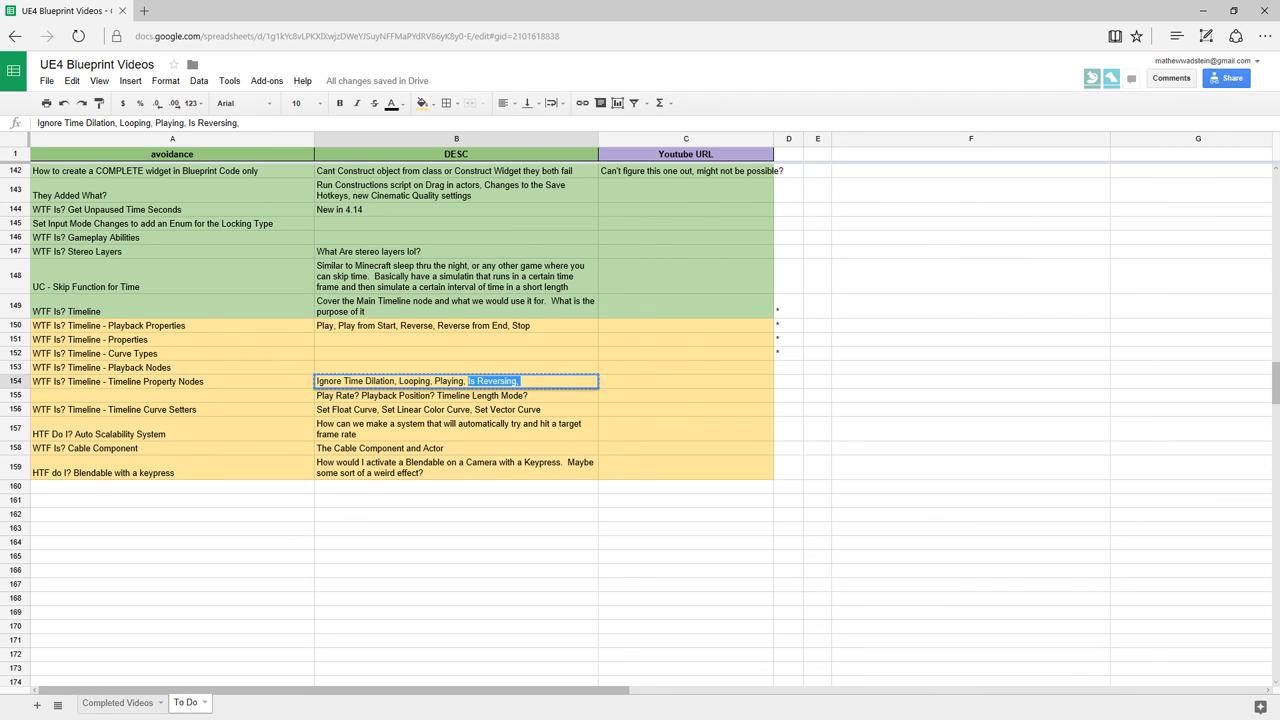
key("alt+Tab")
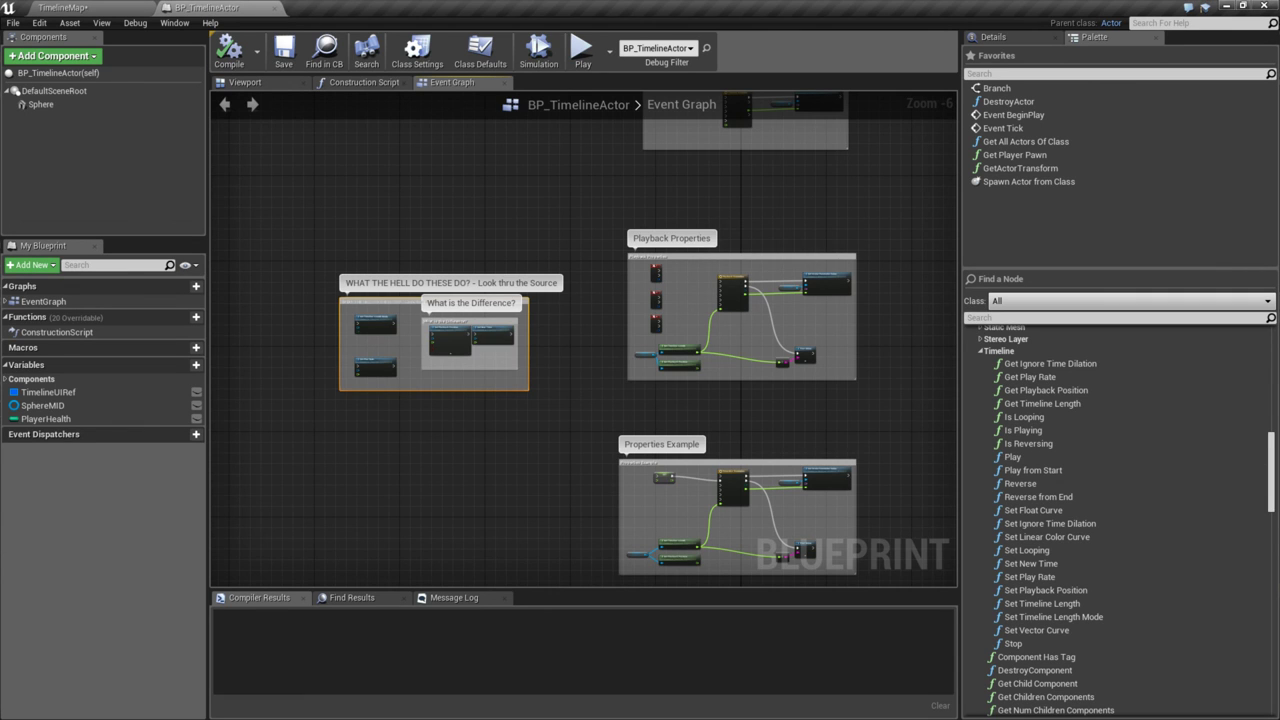
key("alt+Tab")
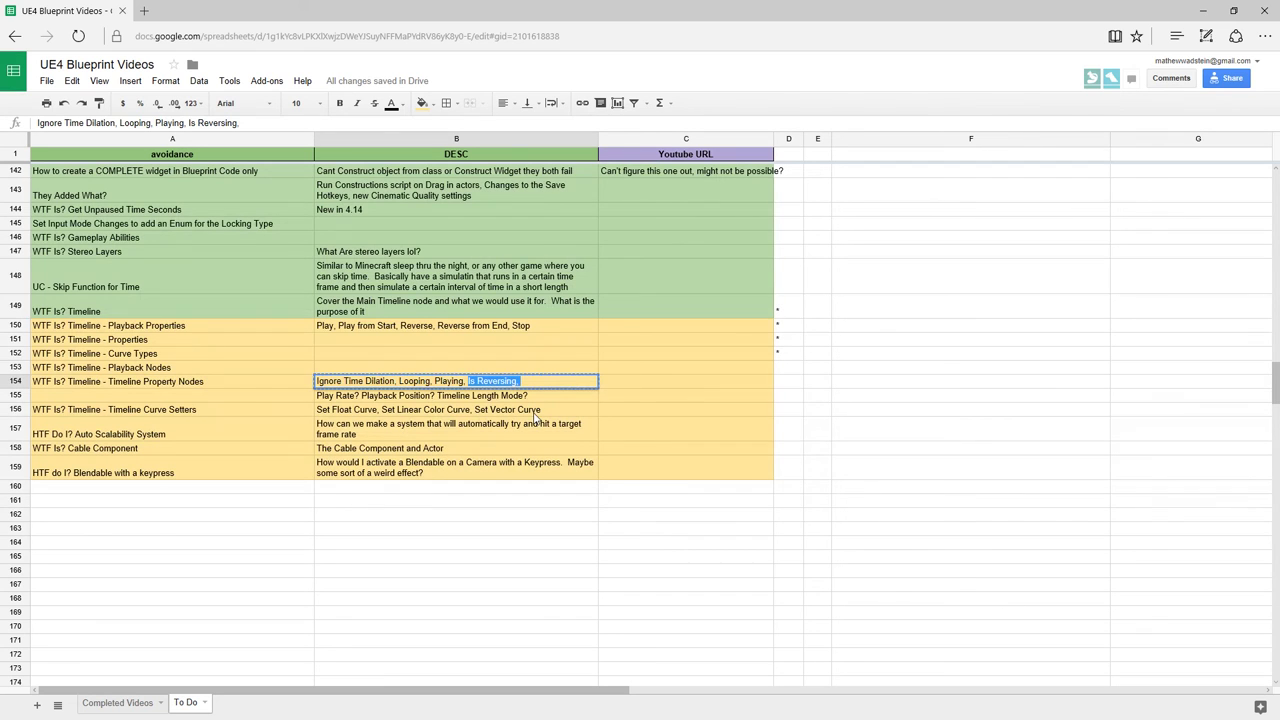
left_click(491, 355)
left_click(487, 386)
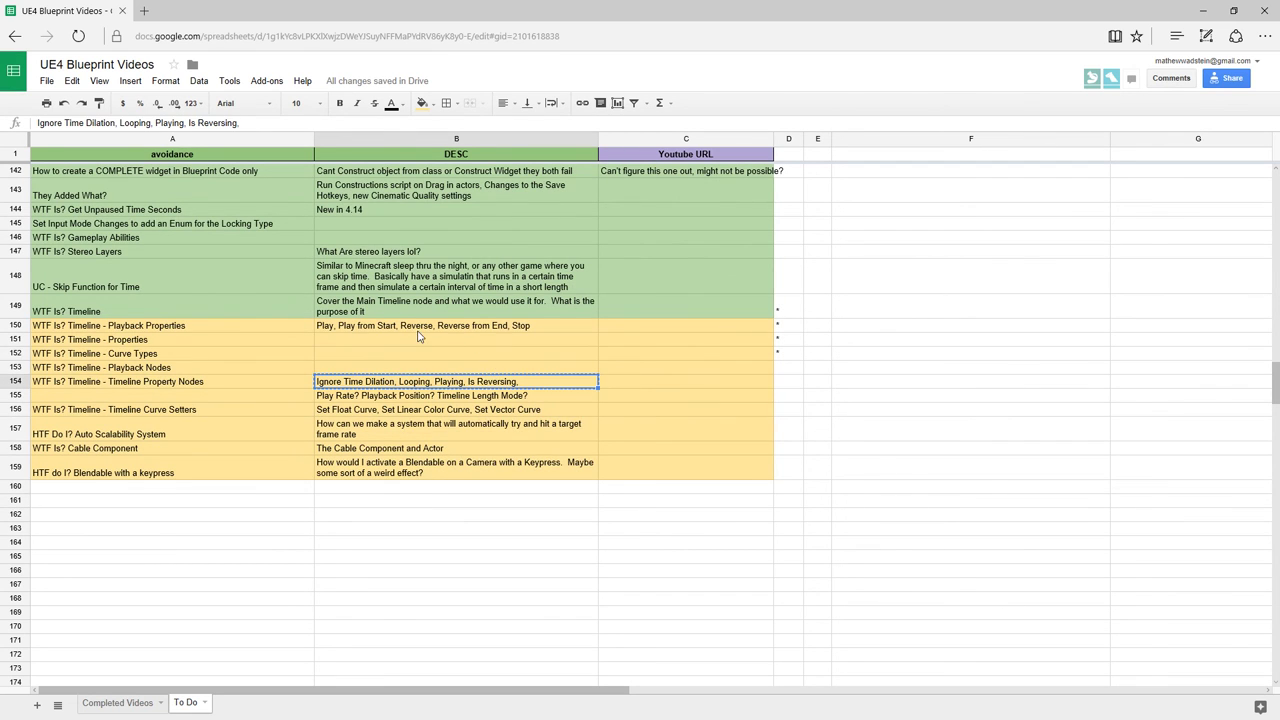
key("ctrl+c")
- Append ", Is Playing, Is Reversing" to the Timeline - Playback Properties description in row 150
double_click(550, 326)
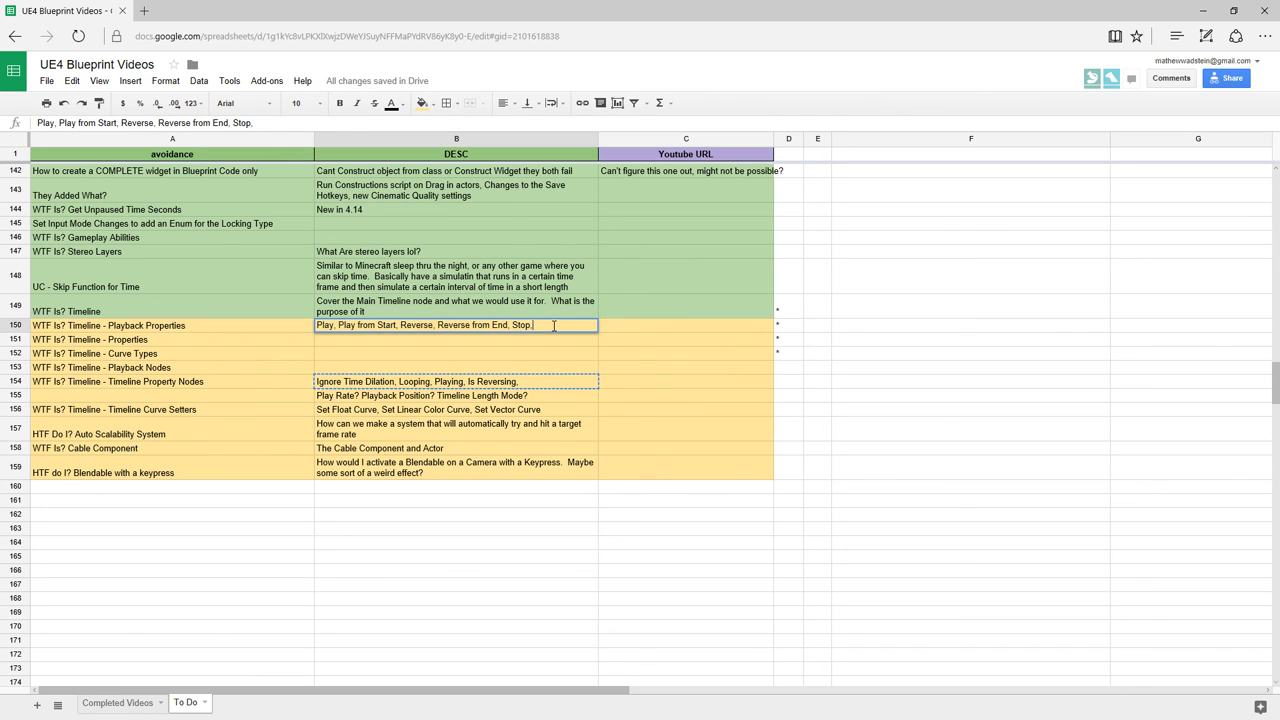
type(", Is Playing, Is Reversing")
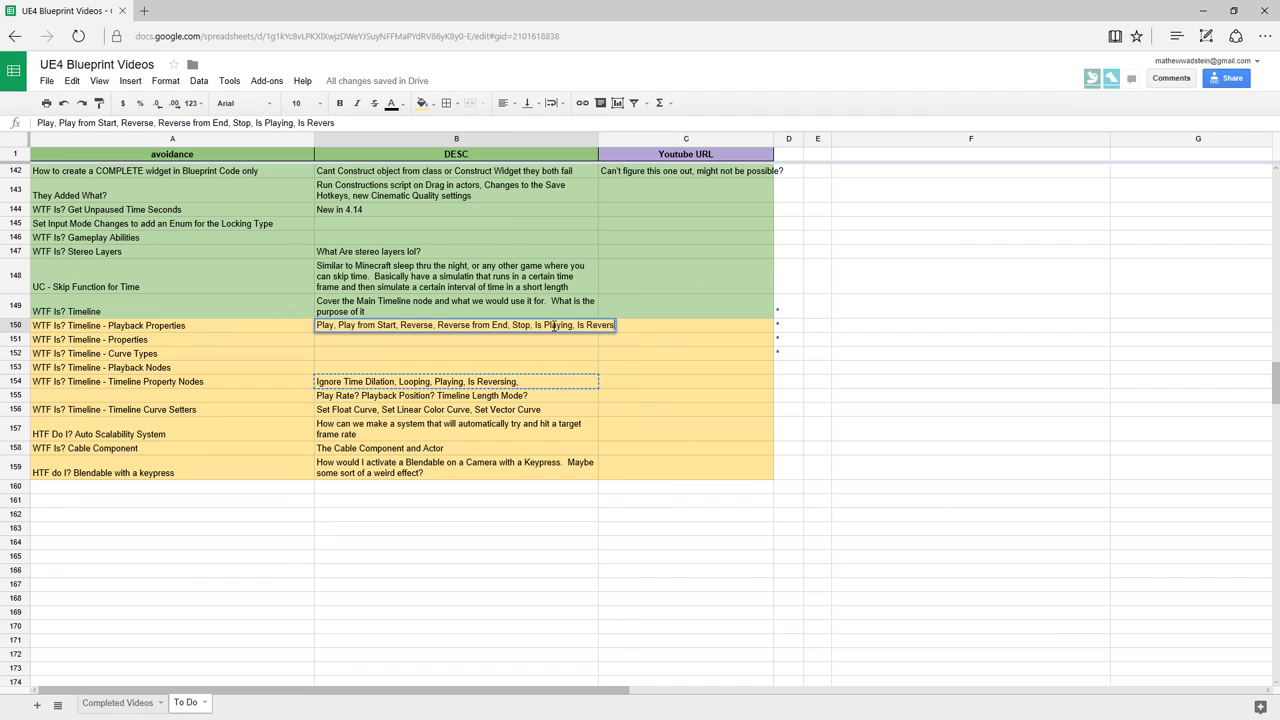
key("Return")
- Clear the Timeline Property Nodes description and the titles of rows 153 and 154
key("Down")
key("Down")
key("Down")
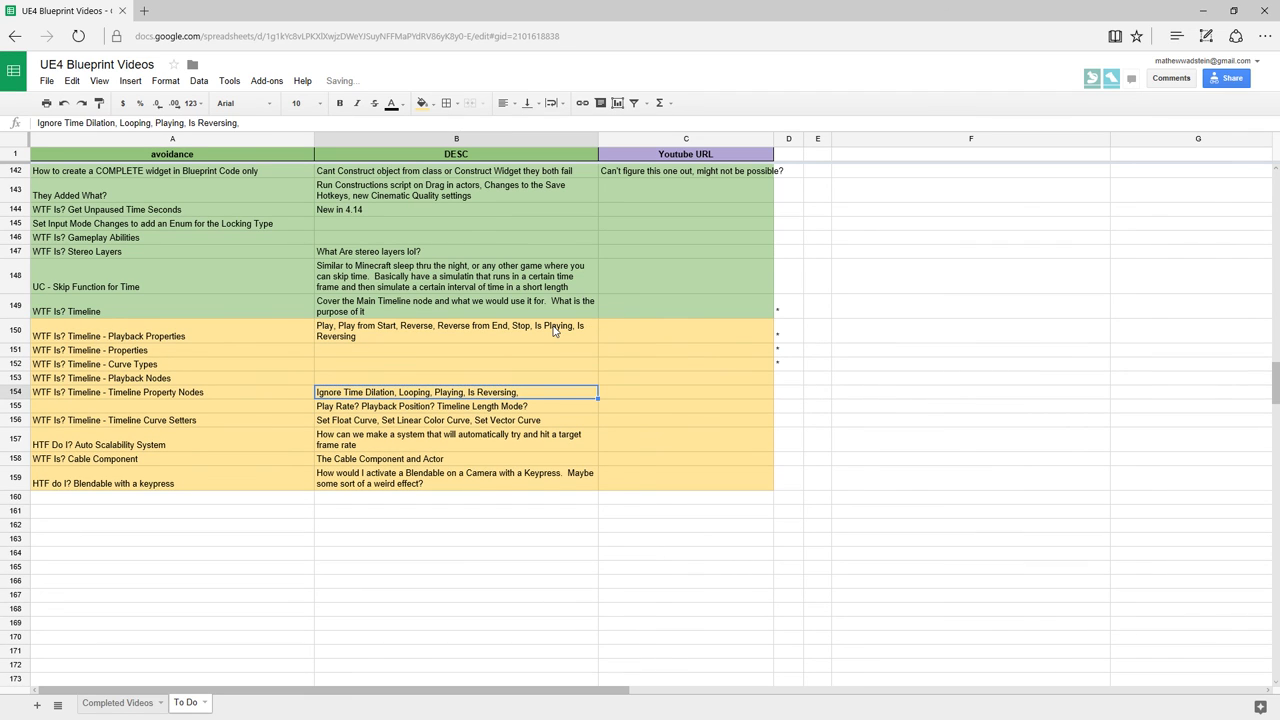
key("Up")
key("Left")
key("shift+Down")
key("Delete")
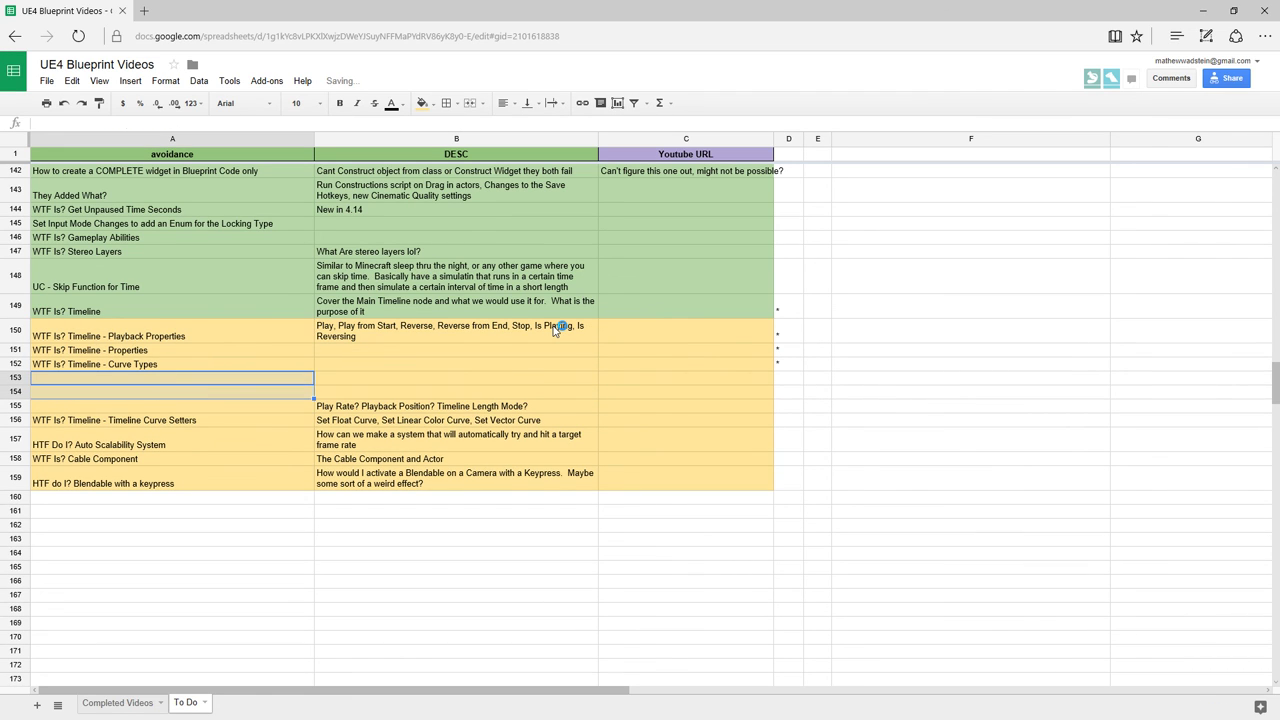
- Enter "WTF Are these?" as the title of row 155, beside the Play Rate, Playback Position and Timeline Length Mode description
left_click(383, 405)
left_click(192, 410)
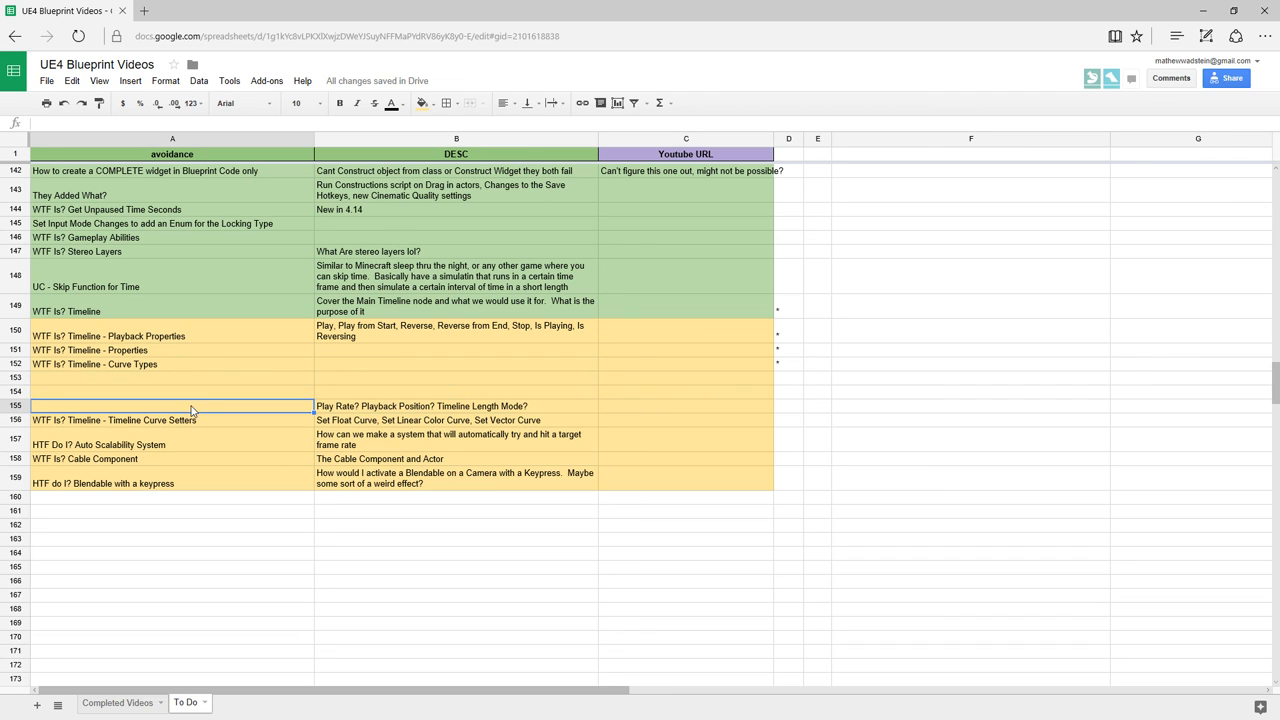
type("WTF Are these?")
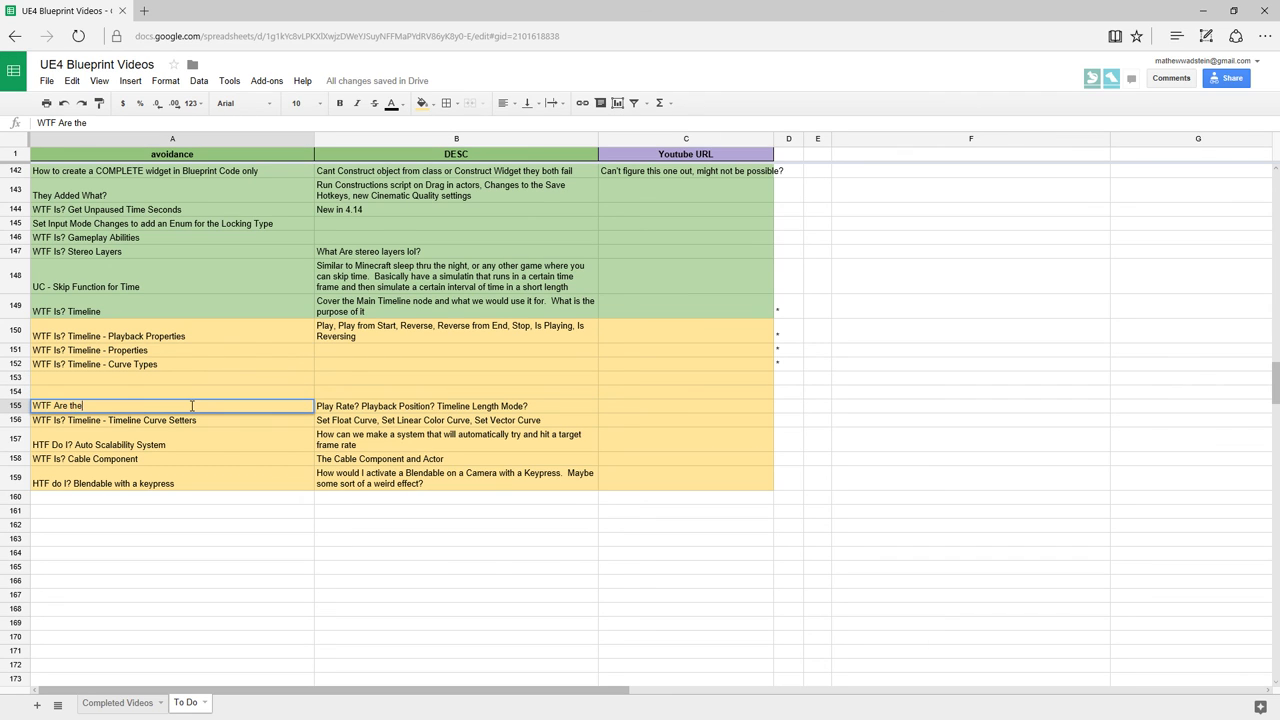
key("Return")
- Delete the emptied rows 153 and 154
key("Up")
key("Up")
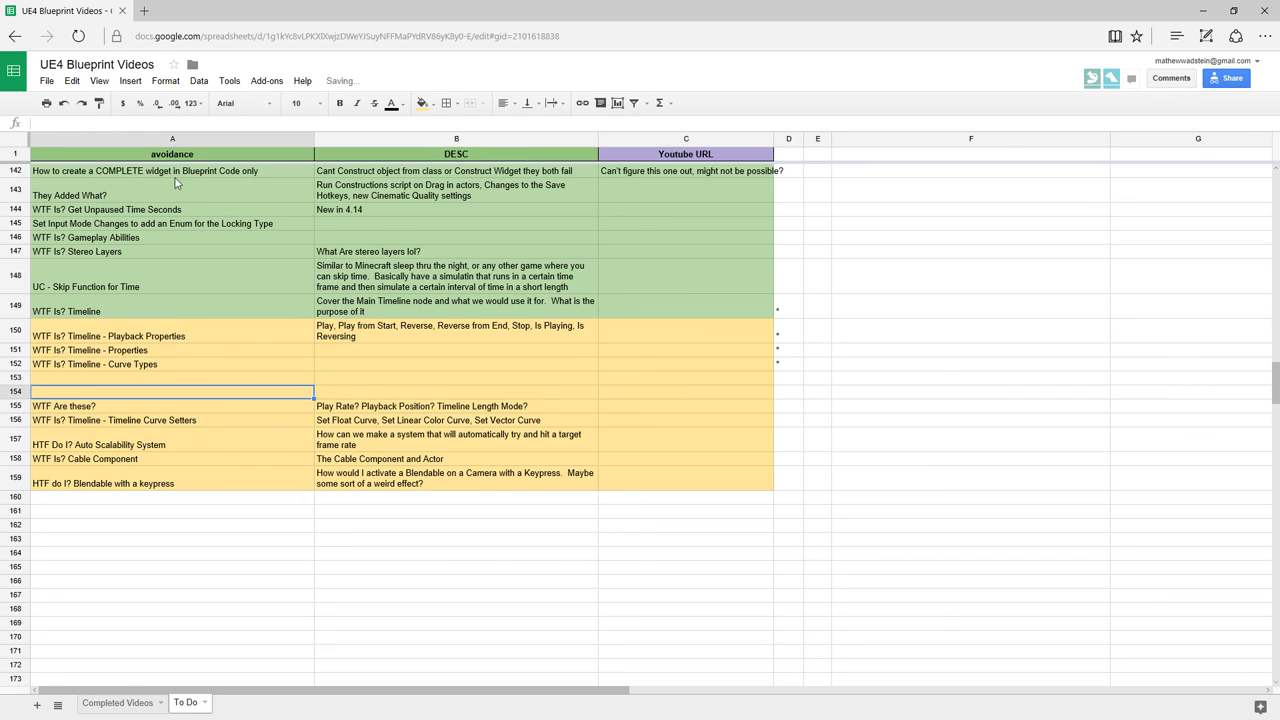
left_click_drag(18, 378, 19, 391)
right_click(19, 391)
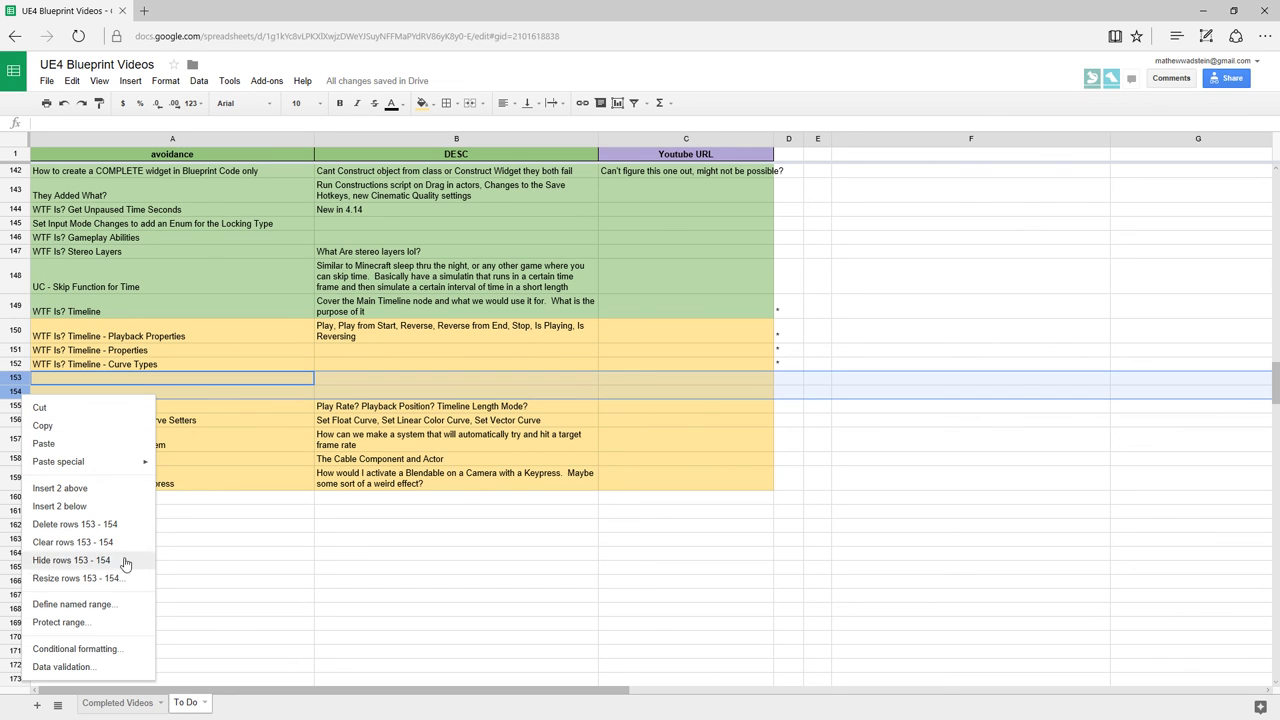
left_click(80, 528)
- Copy the Timeline Curve Setters description into the description cell of the Timeline - Curve Types row
left_click(405, 391)
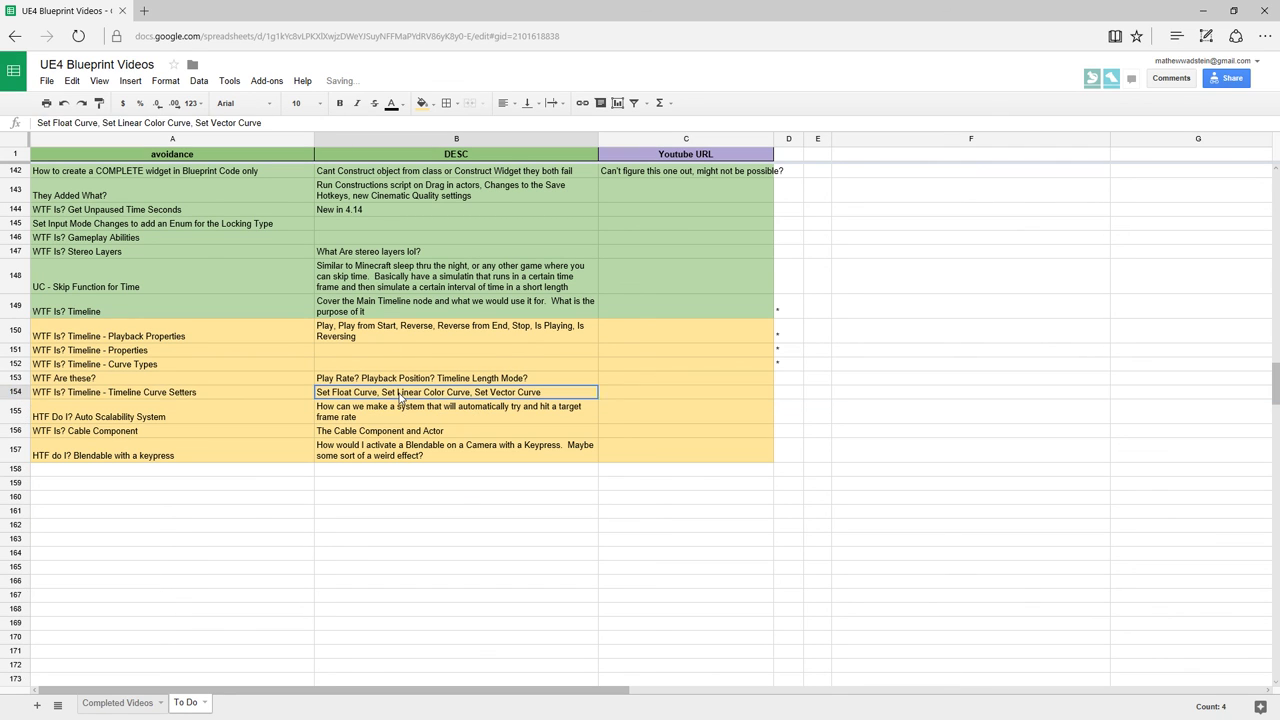
key("Down")
key("Up")
key("ctrl+c")
left_click(360, 363)
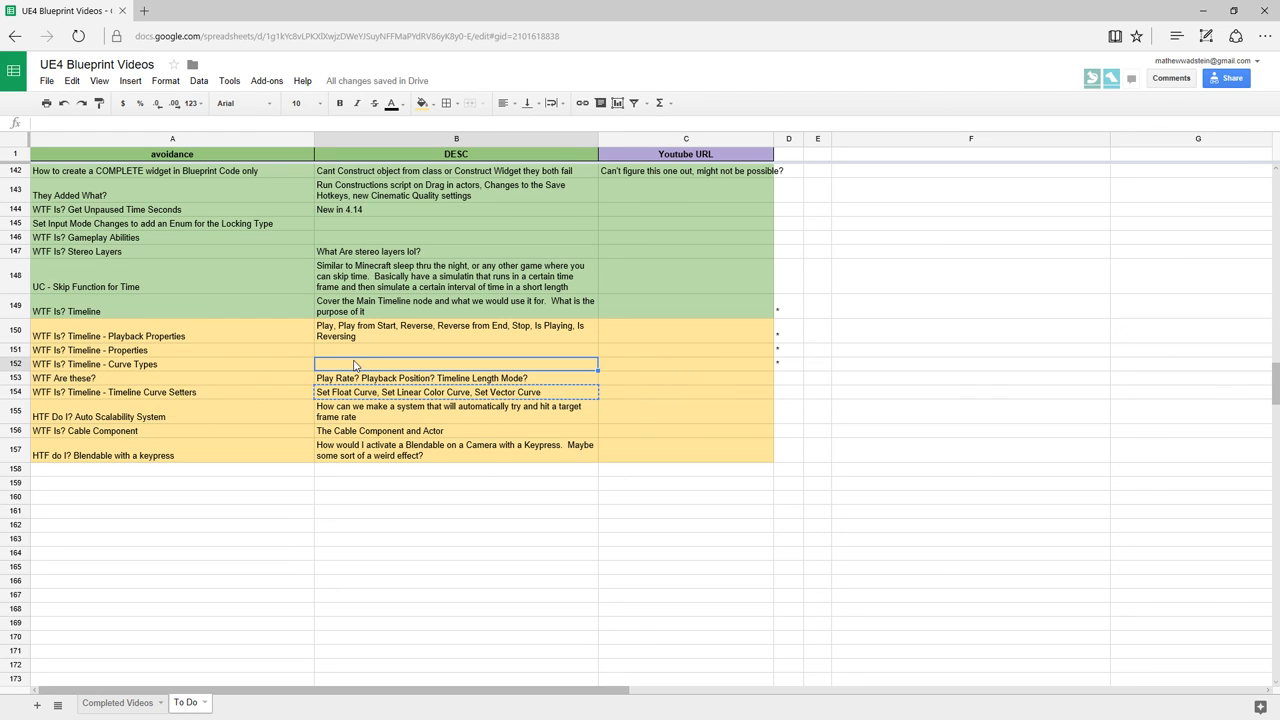
key("ctrl+v")
left_click(345, 351)
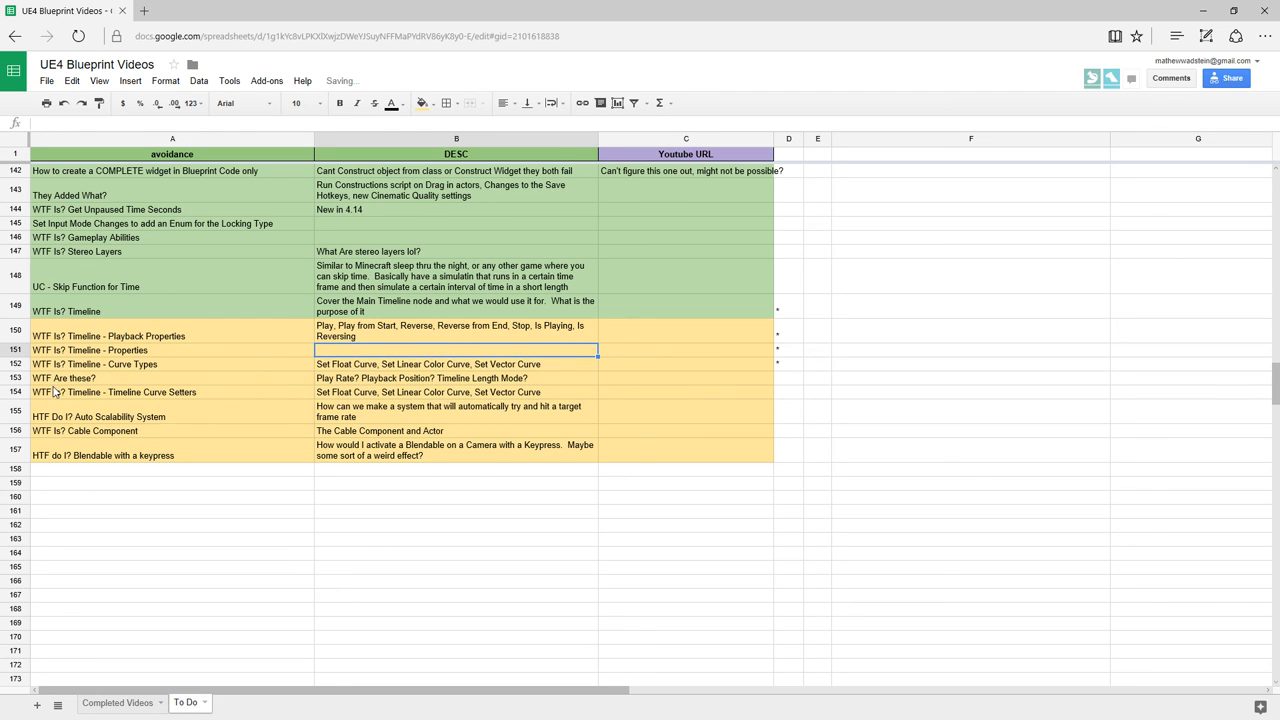
- Delete the "WTF Is? Timeline - Curve Types" row from the To Do sheet
left_click(16, 364)
right_click(16, 364)
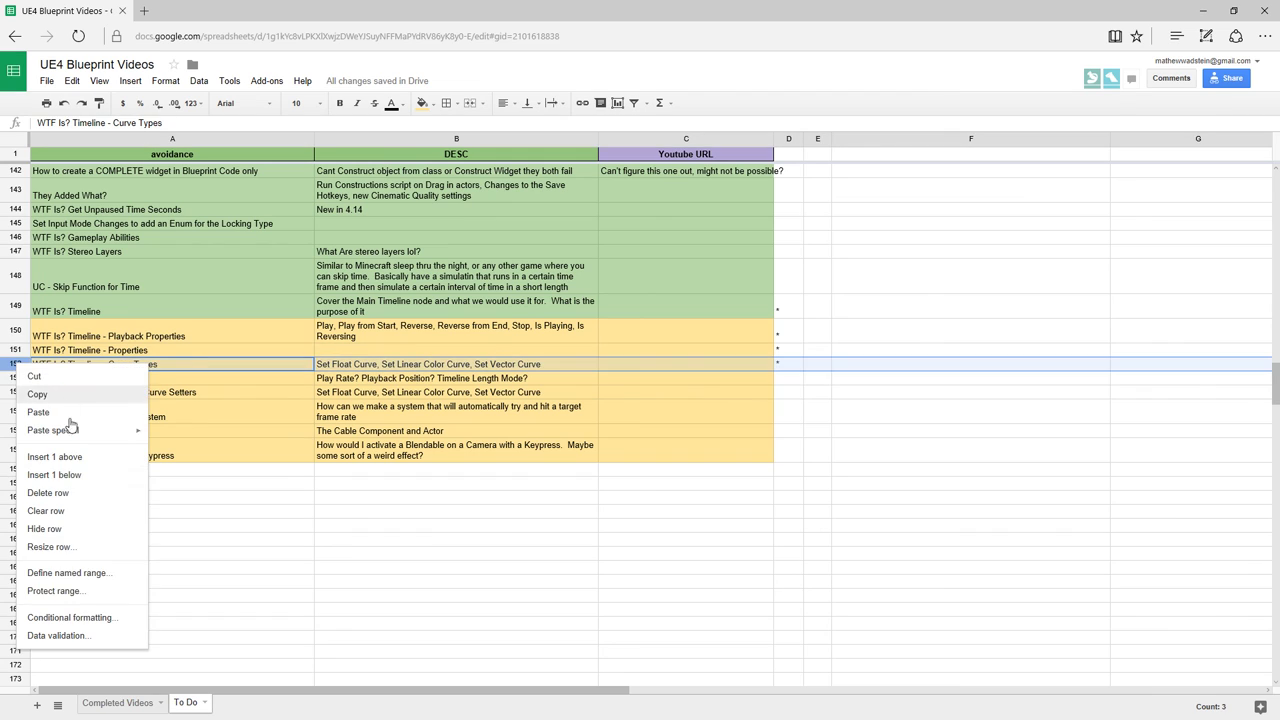
left_click(60, 490)
left_click(381, 350)
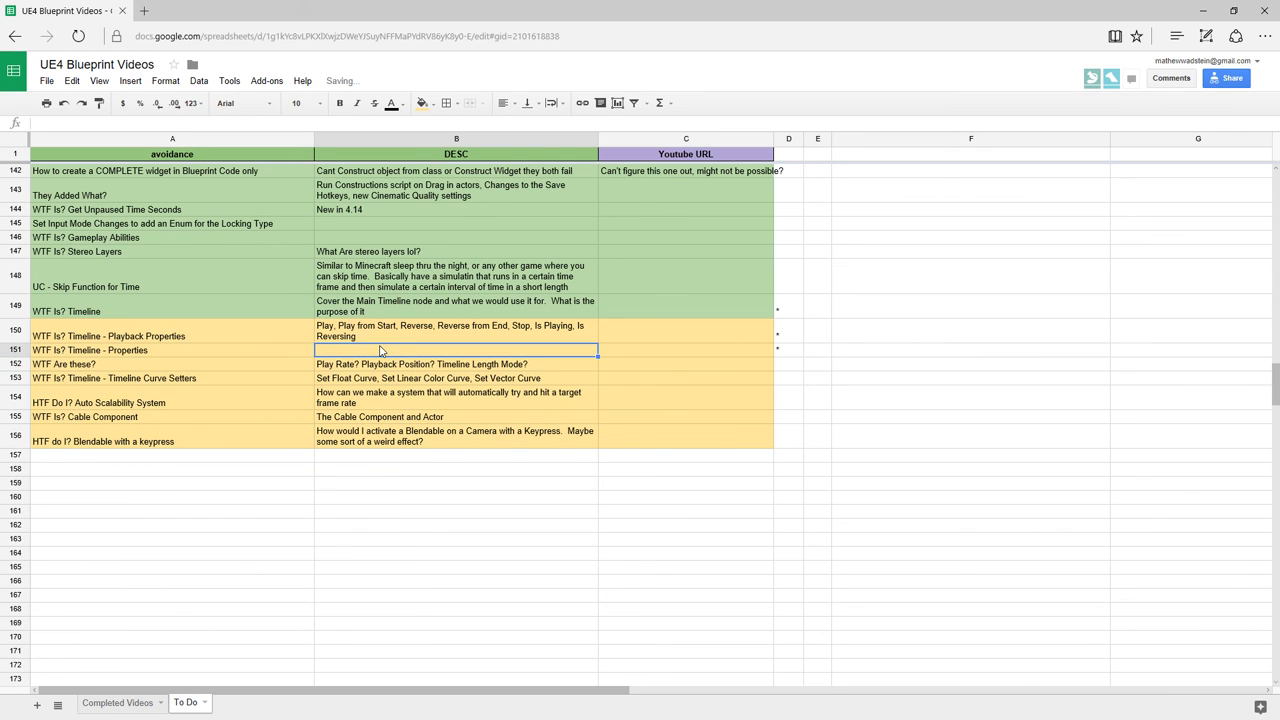
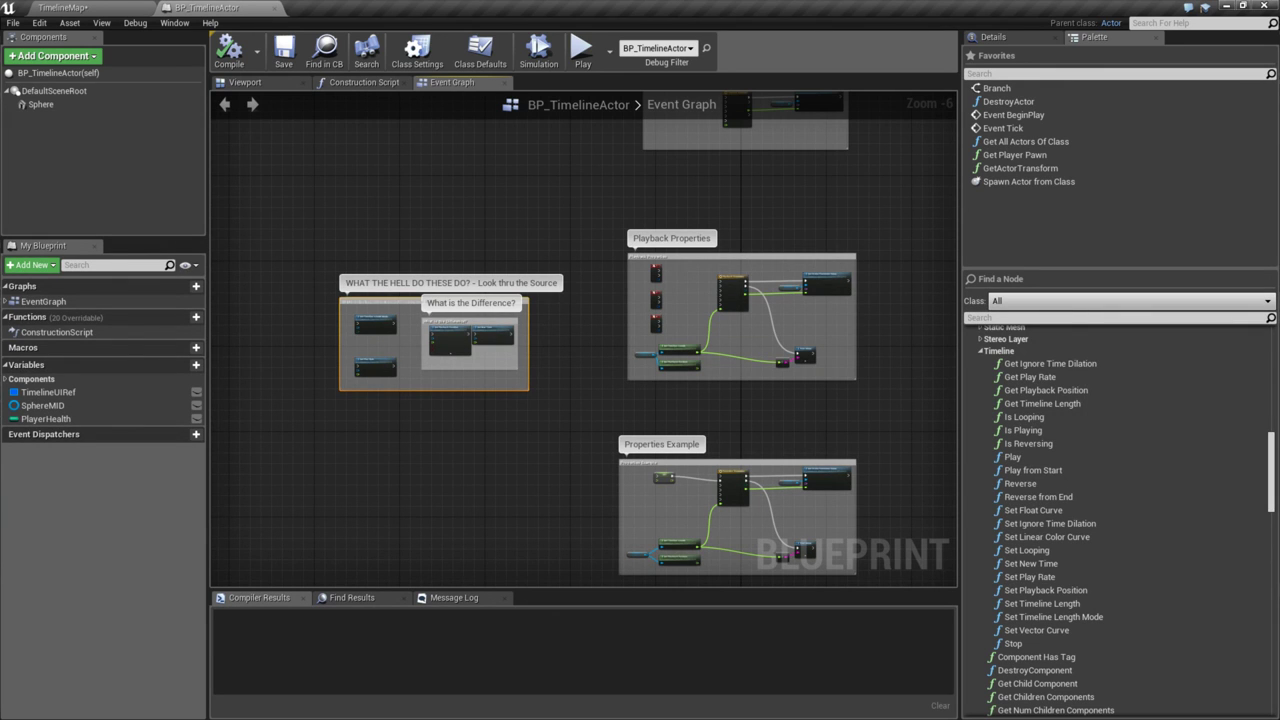
- In the To Do spreadsheet, enter "Time Dilation, Looping," as the description of the Timeline - Properties row
key("alt+Tab")
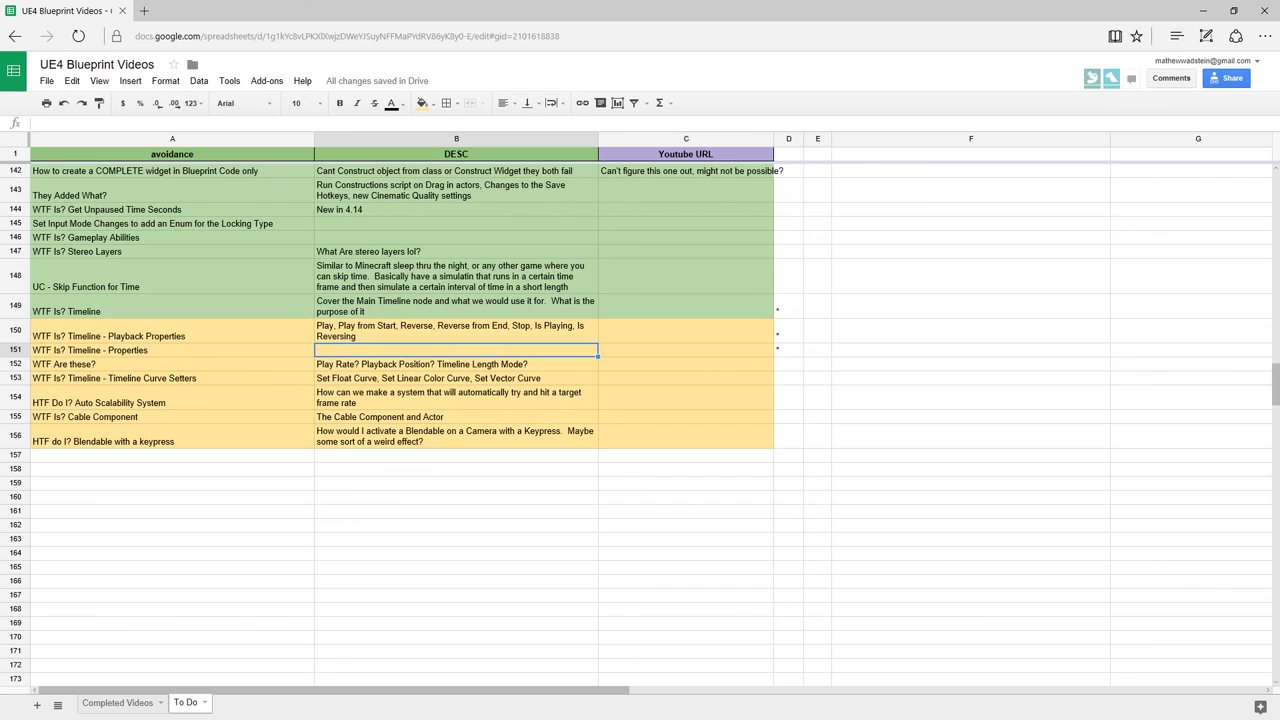
left_click(371, 377)
left_click(365, 351)
type("Time Dilation, ")
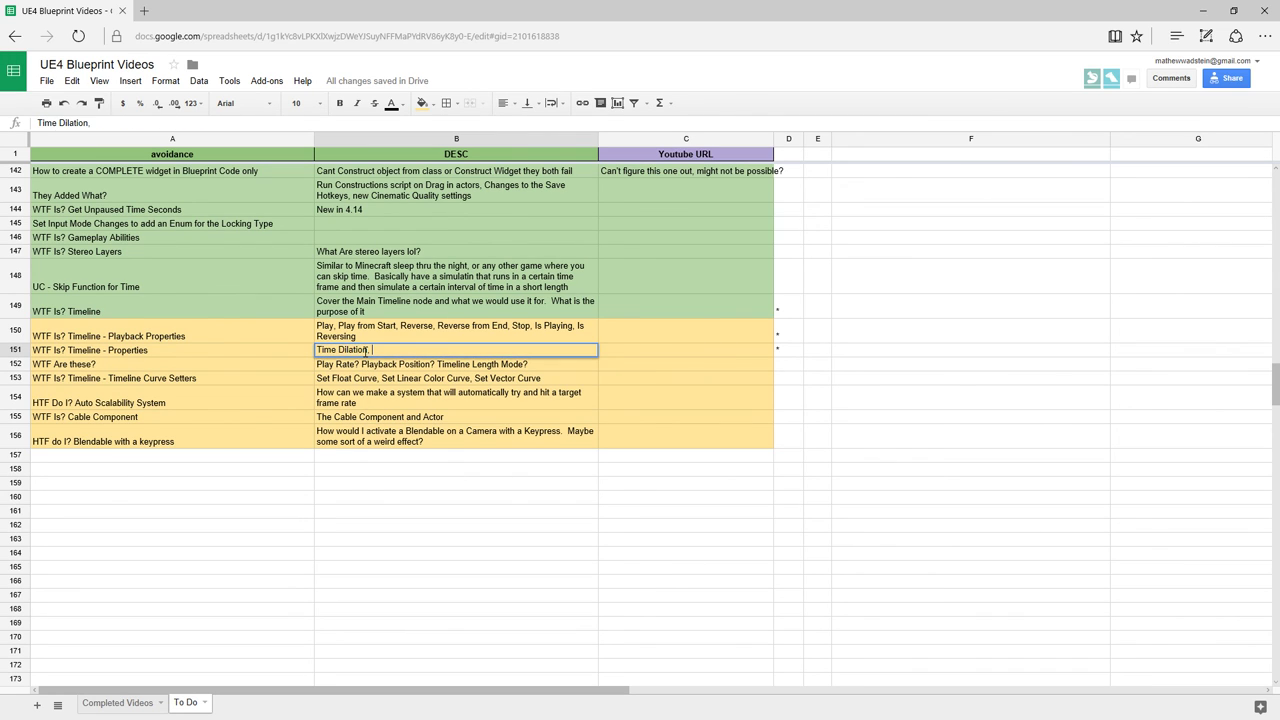
type("Looping,")
key("Return")
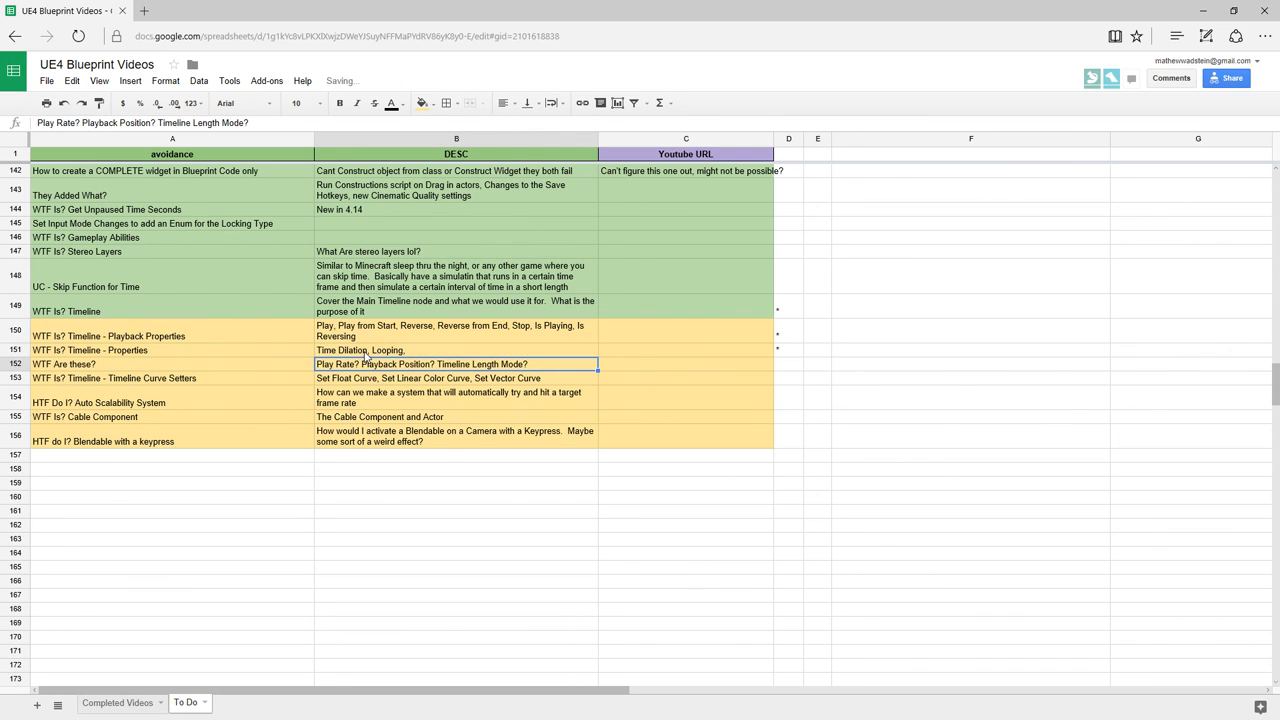
left_click(365, 353)
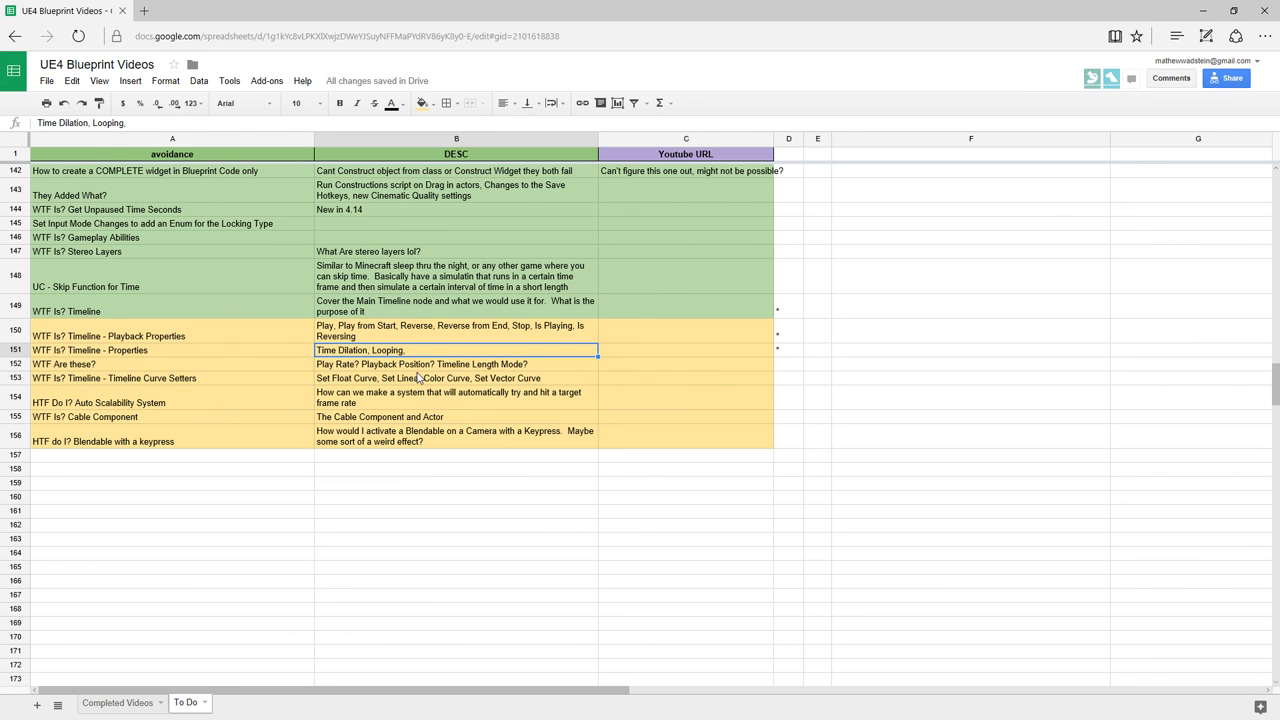
- In the Unreal blueprint editor, examine the Playback Examples timeline settings and the nodes inside the "WHAT THE HELL DO THESE DO?" comment group
key("alt+Tab")
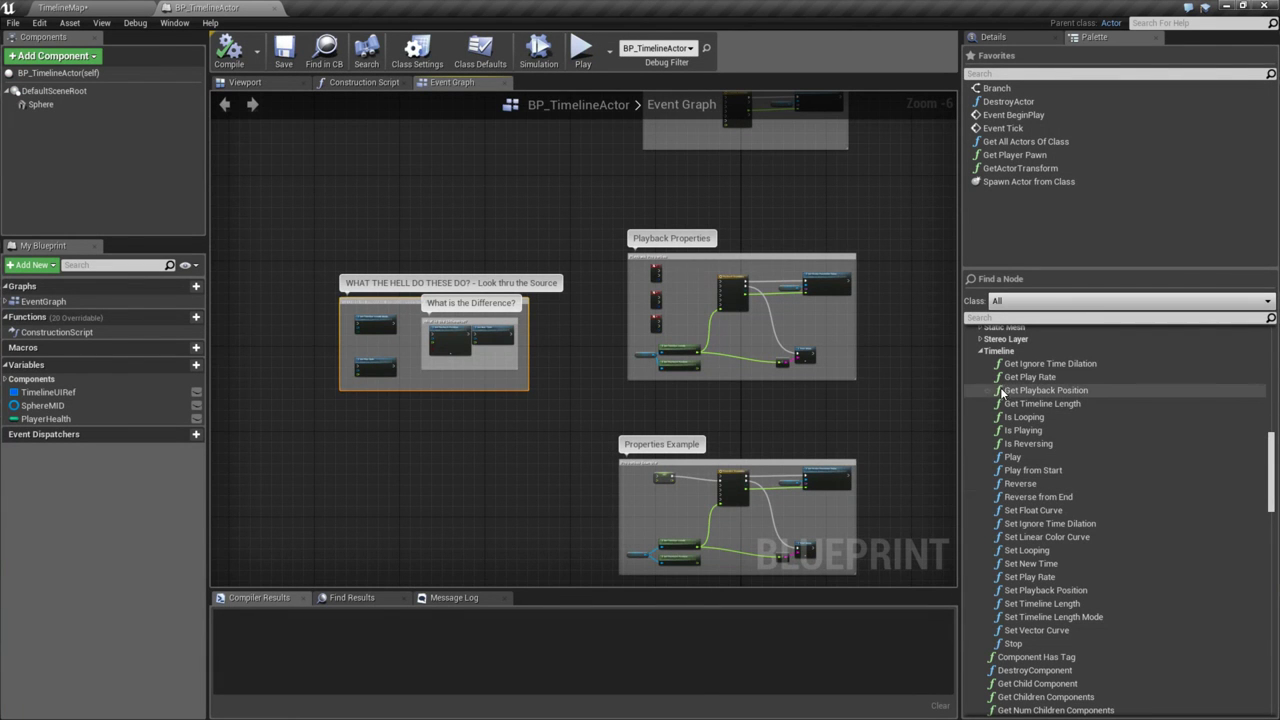
scroll(807, 366, "up", 4)
right_click_drag(631, 208, 641, 387)
double_click(601, 273)
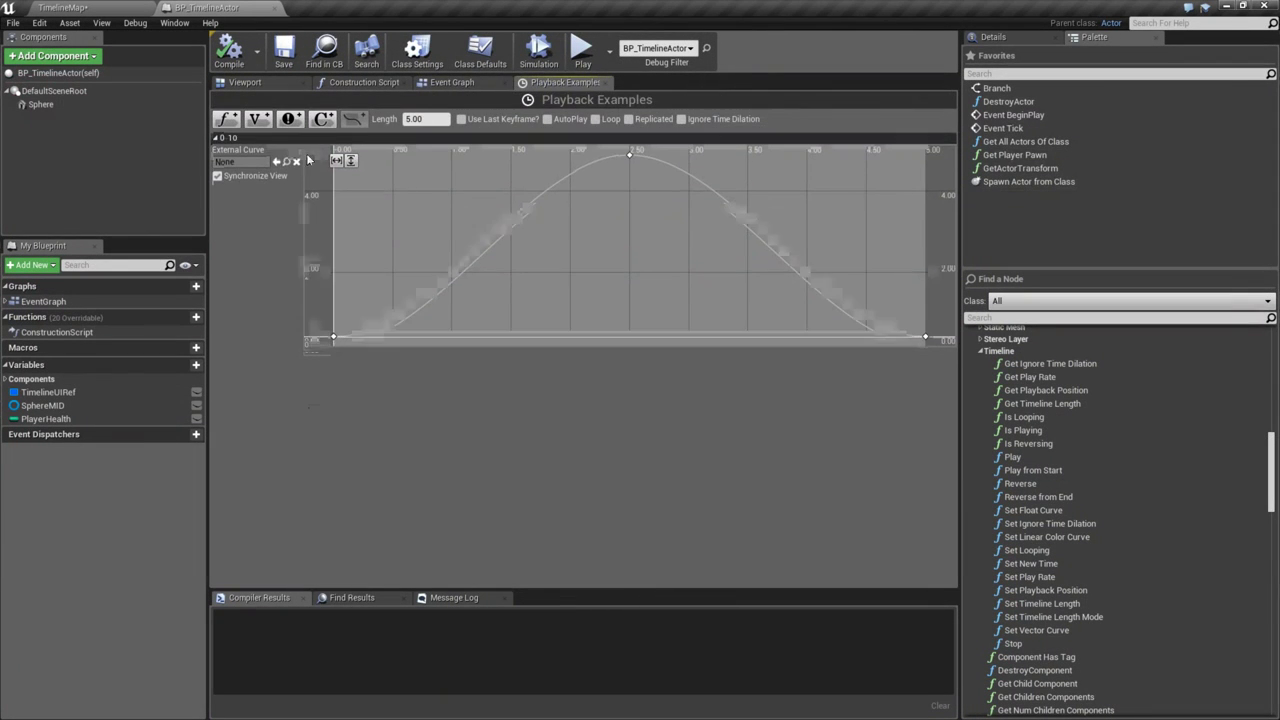
left_click(460, 83)
right_click_drag(308, 303, 668, 220)
right_click_drag(385, 330, 741, 404)
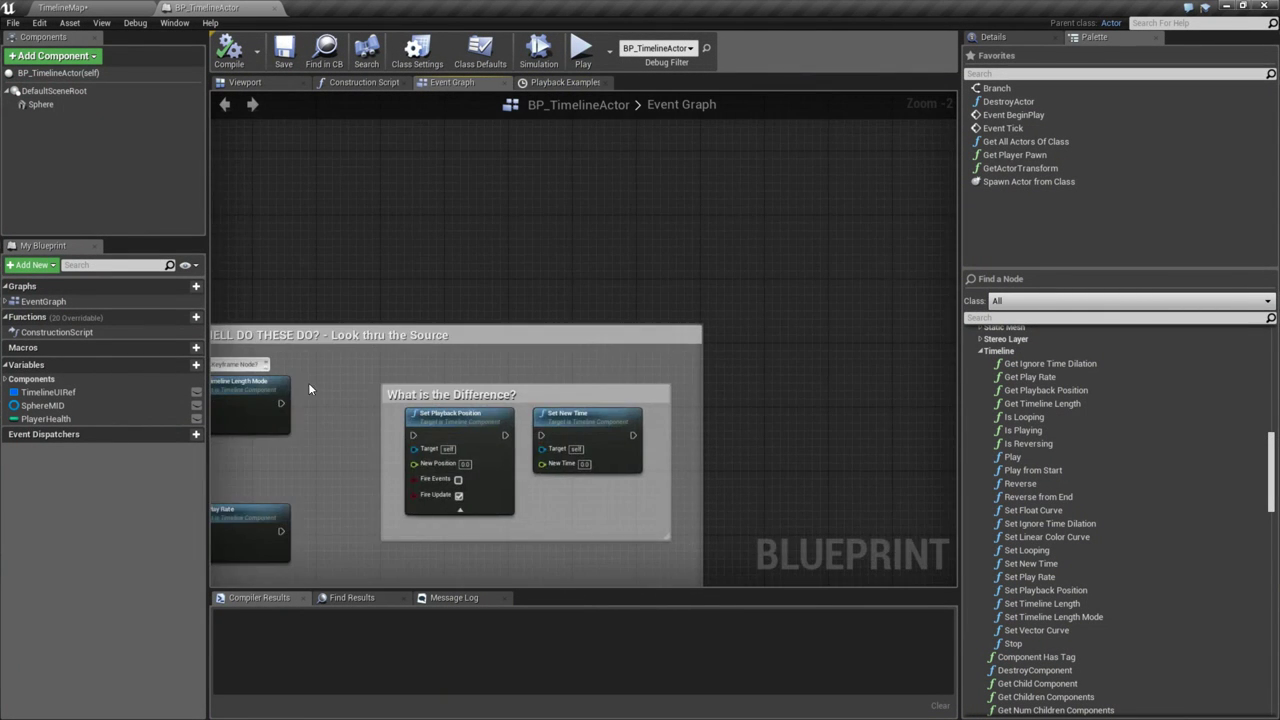
scroll(309, 389, "up", 3)
scroll(540, 340, "down", 1)
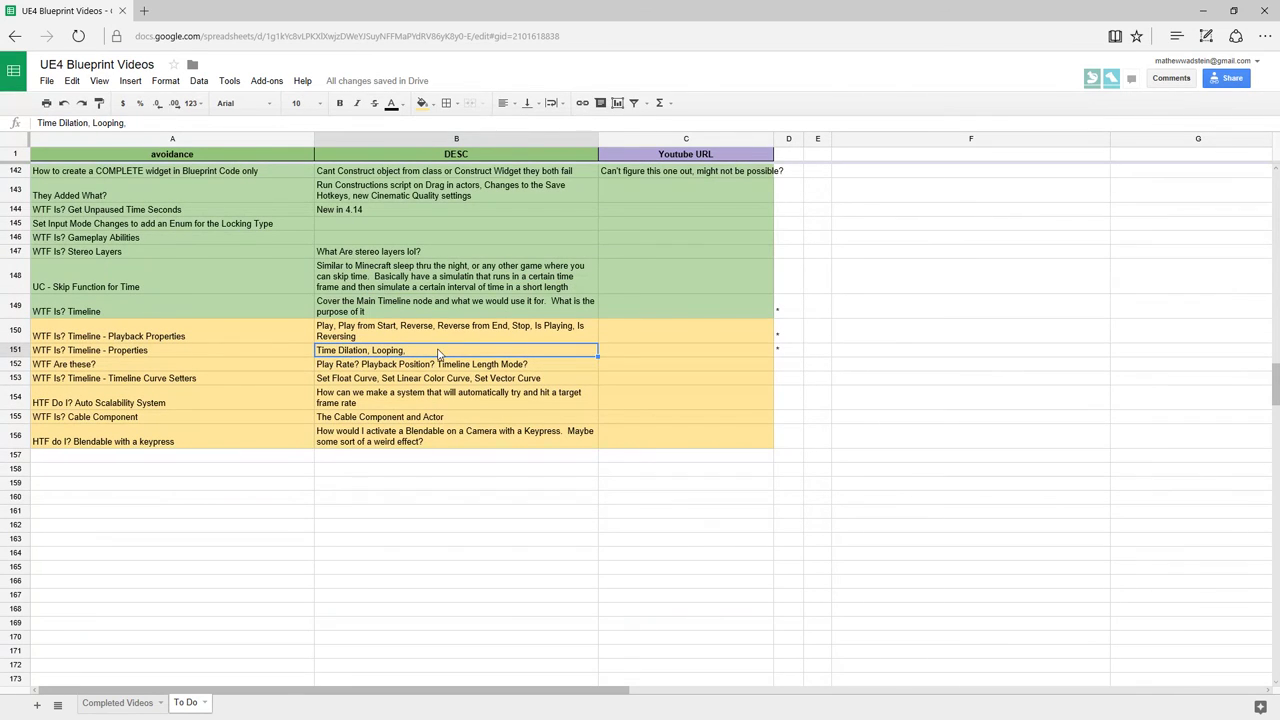
- Back in the spreadsheet, append "Timeline Length Mode?" to the description of the Timeline - Properties row
double_click(439, 349)
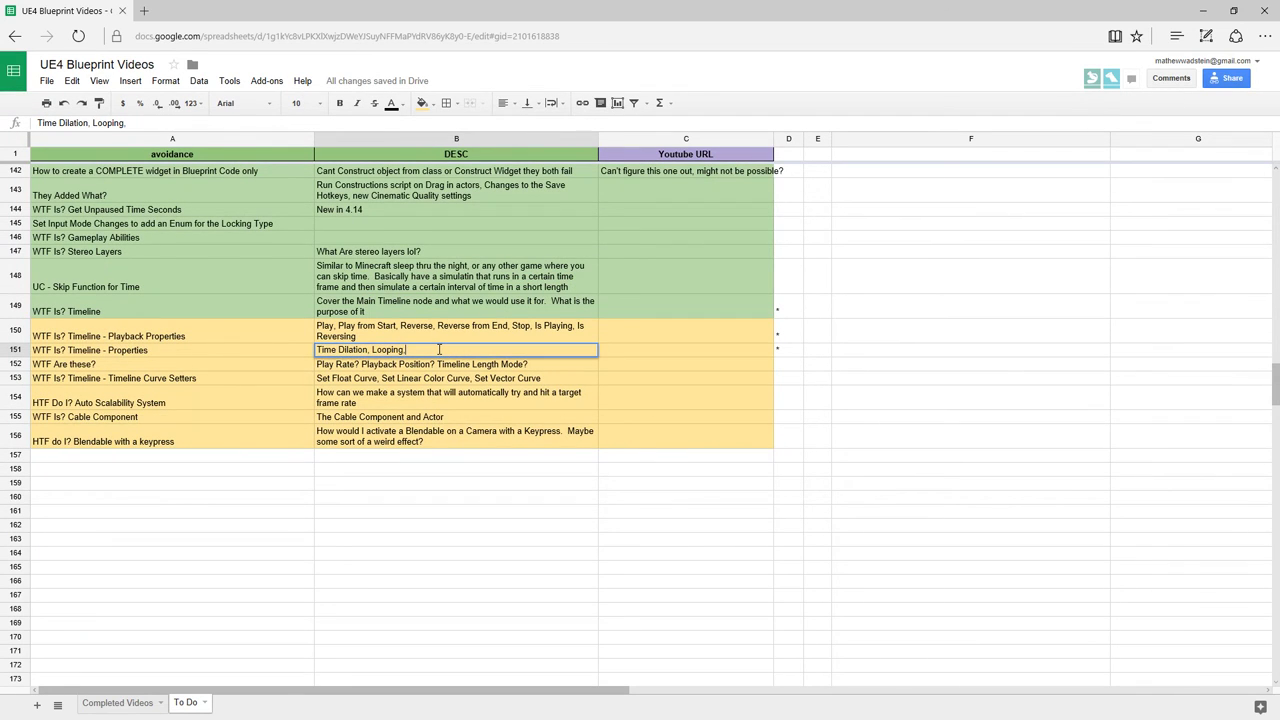
type("Timeline Length Mode?")
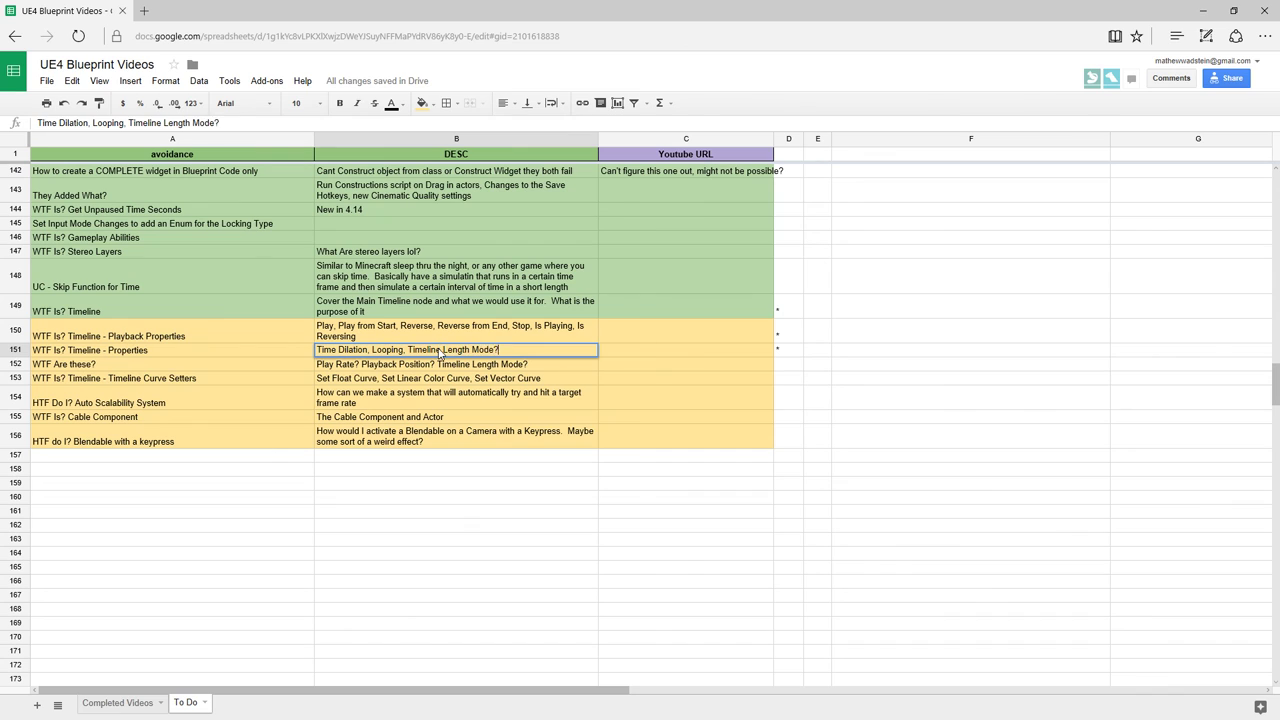
key("Return")
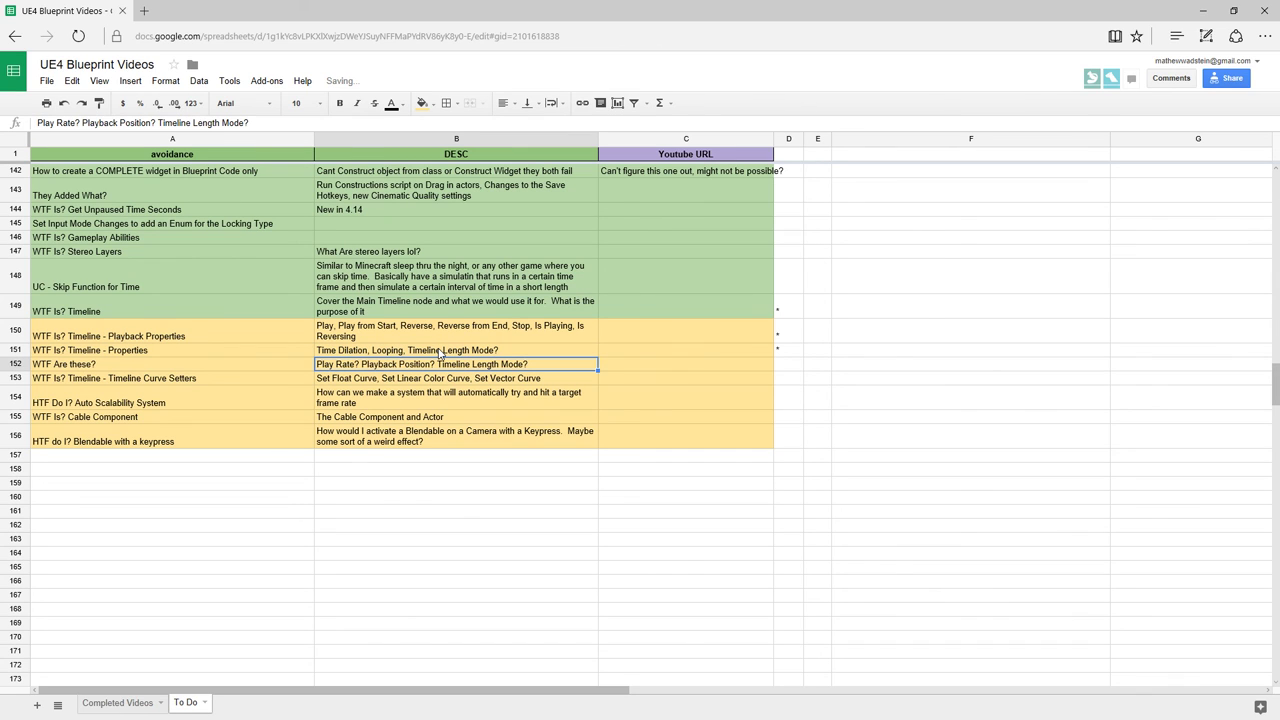
- Add the note "Work on 12/1" in column F of the "WTF Are these?" row
left_click(537, 351)
left_click(788, 366)
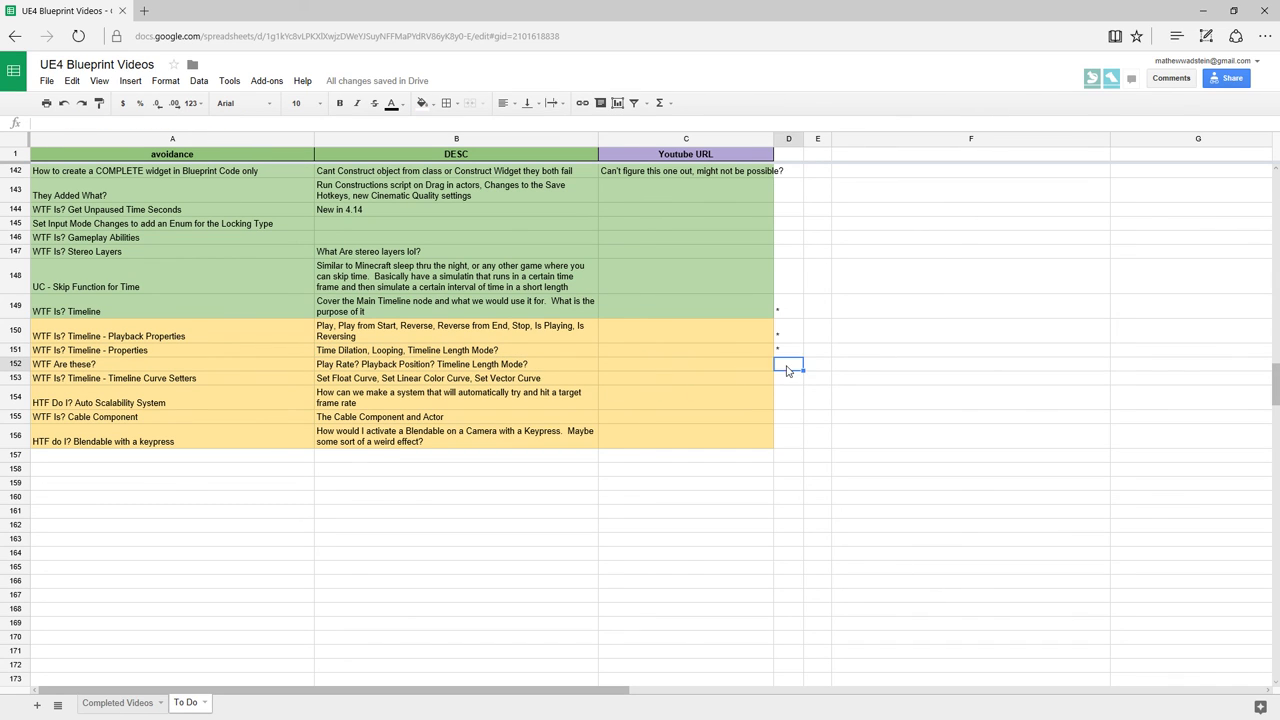
left_click(856, 368)
type("Work on 1")
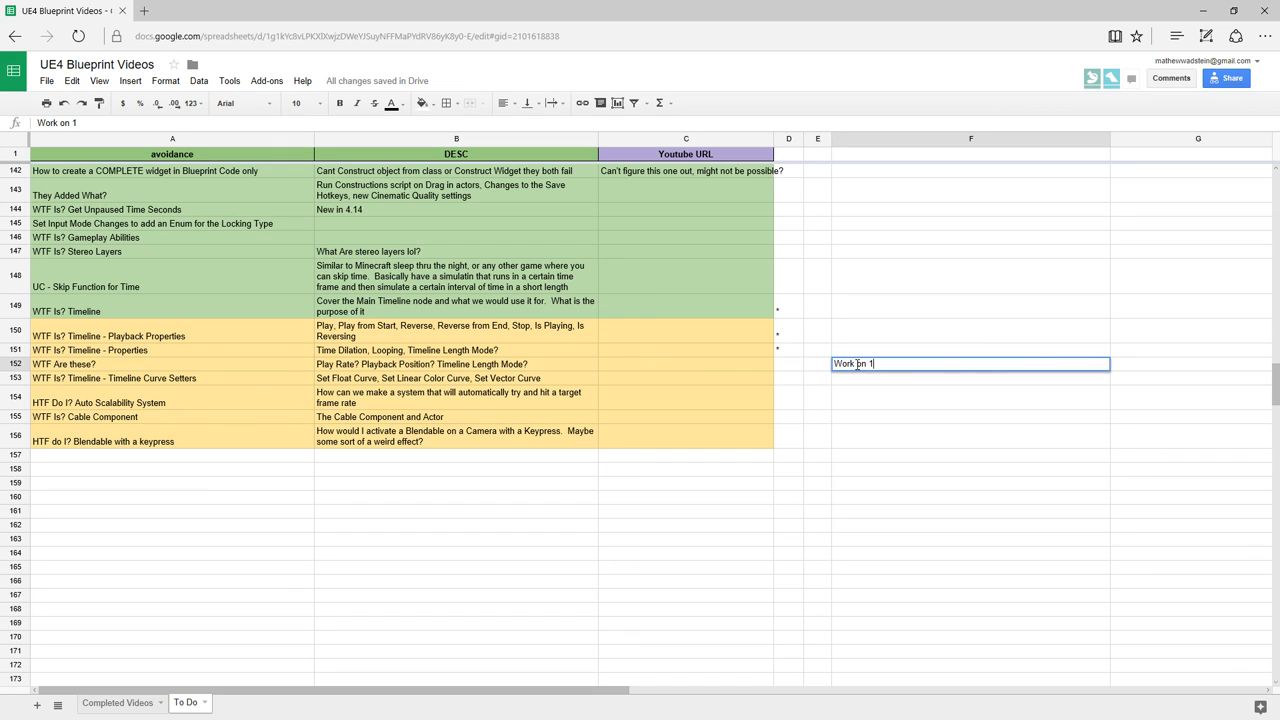
key("BackSpace")
key("BackSpace")
type("12/1")
key("Return")
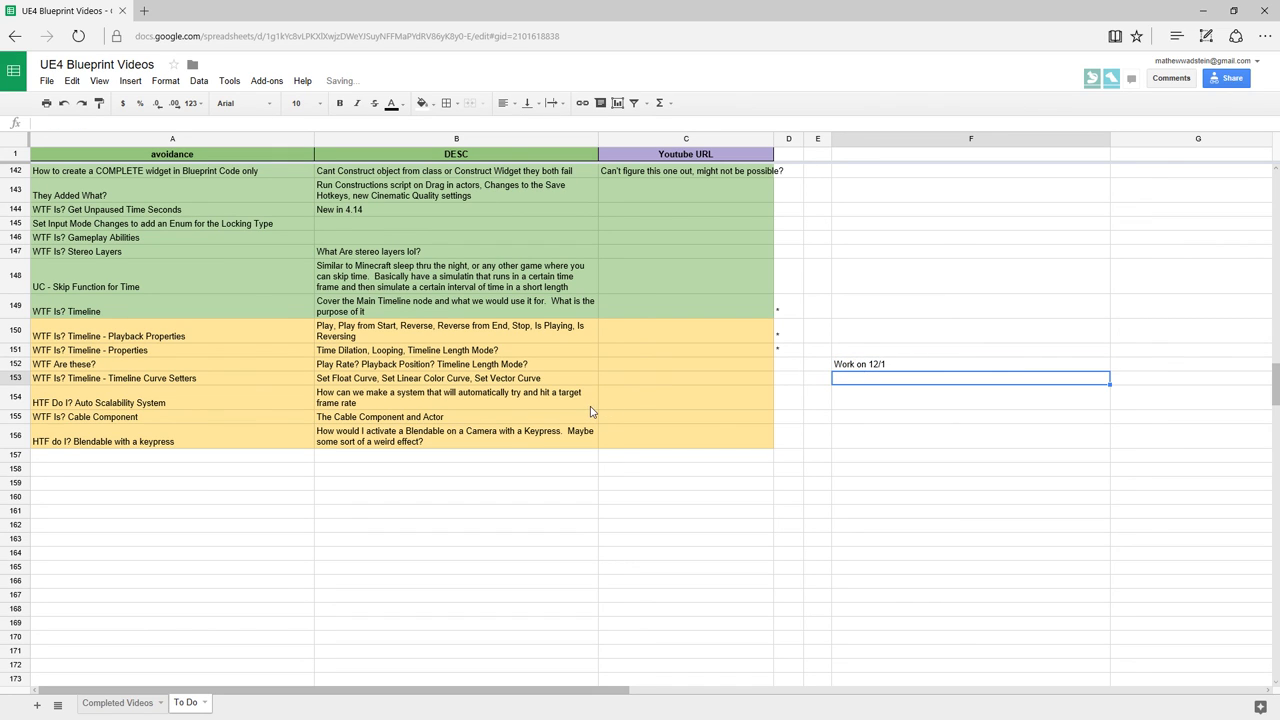
- In the blueprint's event graph, move the "WHAT THE HELL DO THESE DO?" comment group farther left, clear of the Timeline example groups
scroll(587, 412, "up", 1)
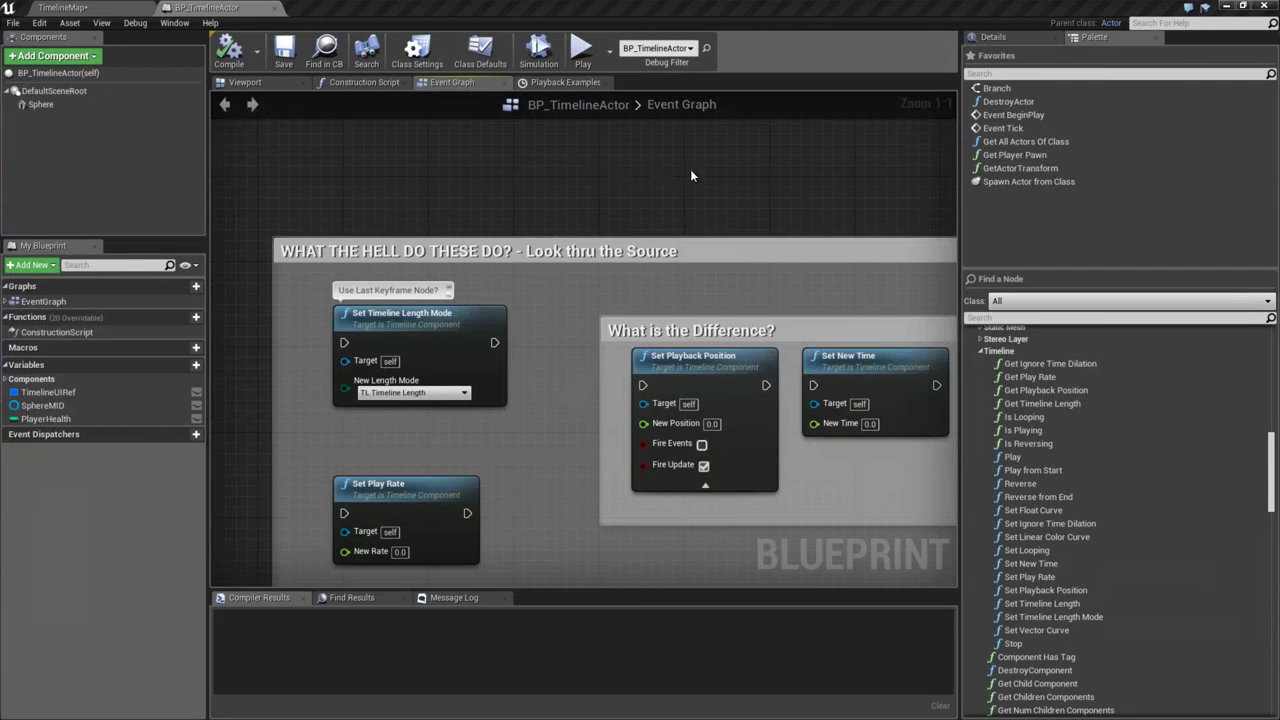
right_click(470, 176)
left_click(824, 170)
scroll(830, 181, "down", 6)
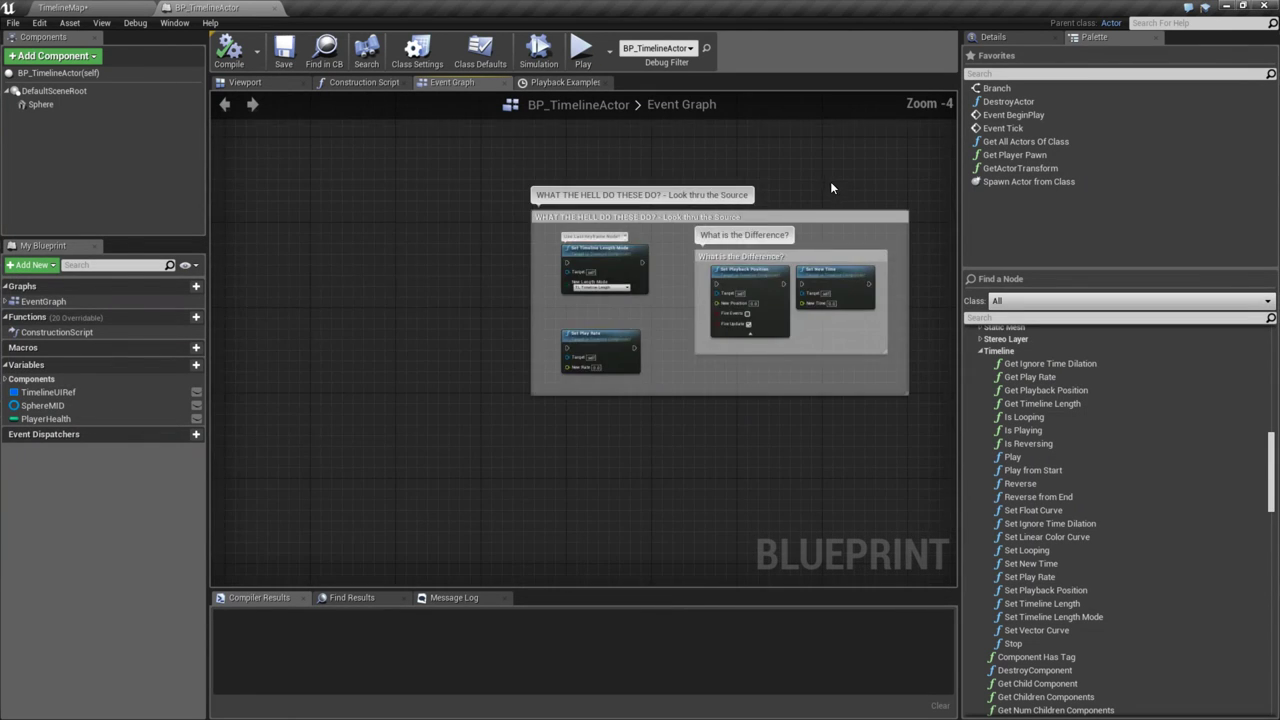
right_click_drag(730, 367, 489, 279)
scroll(489, 279, "down", 2)
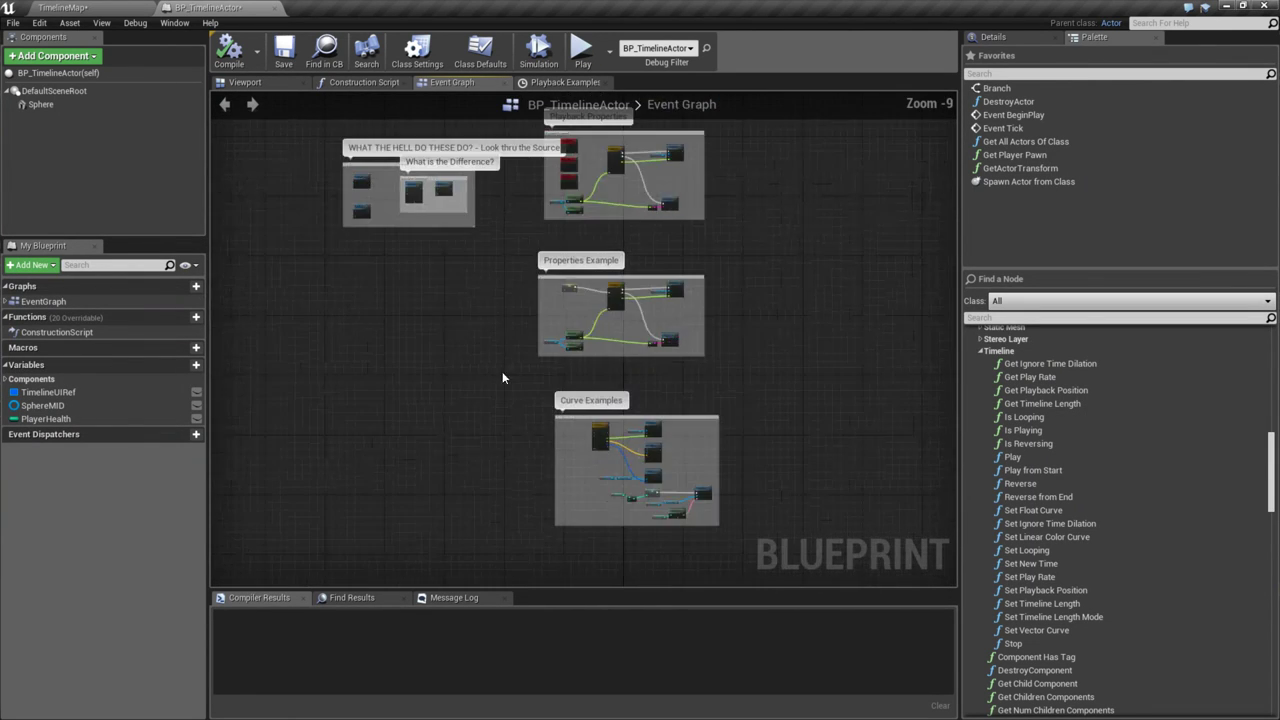
right_click_drag(503, 371, 574, 477)
right_click_drag(560, 231, 600, 260)
left_click_drag(385, 359, 585, 496)
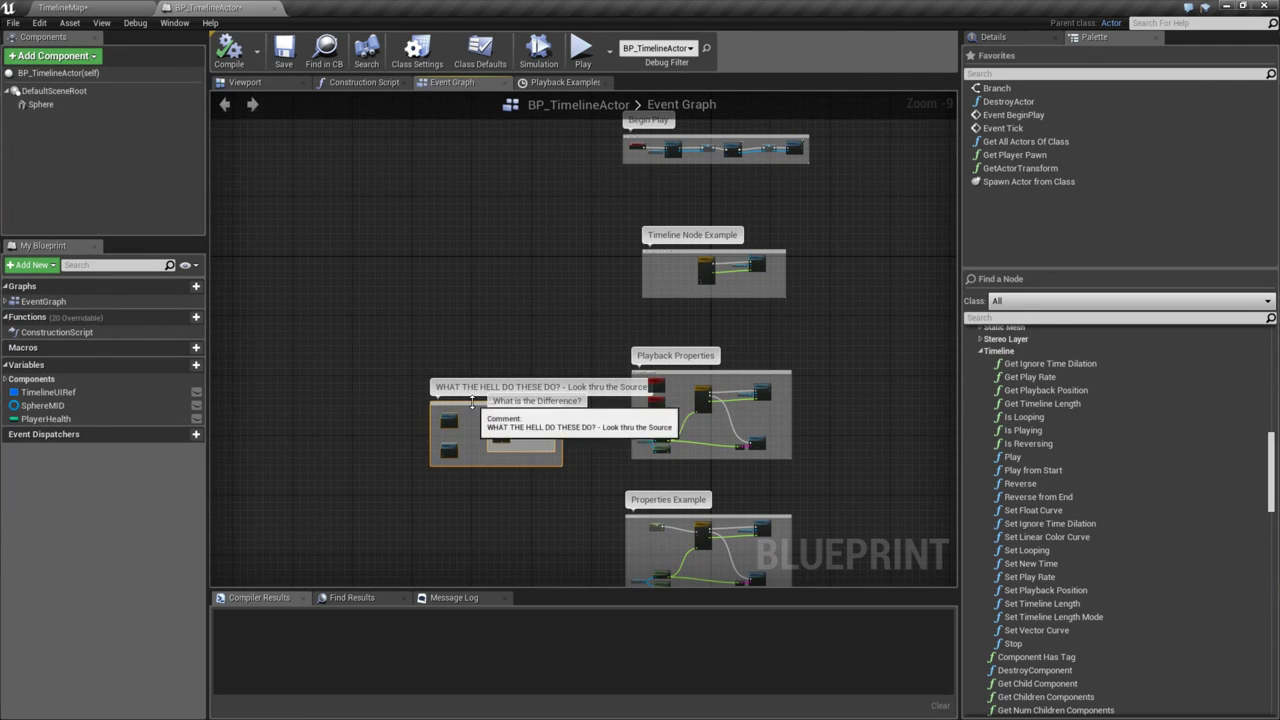
left_click_drag(403, 366, 434, 344)
left_click(476, 345)
- Compile and save the BP_TimelineActor blueprint
scroll(476, 345, "up", 8)
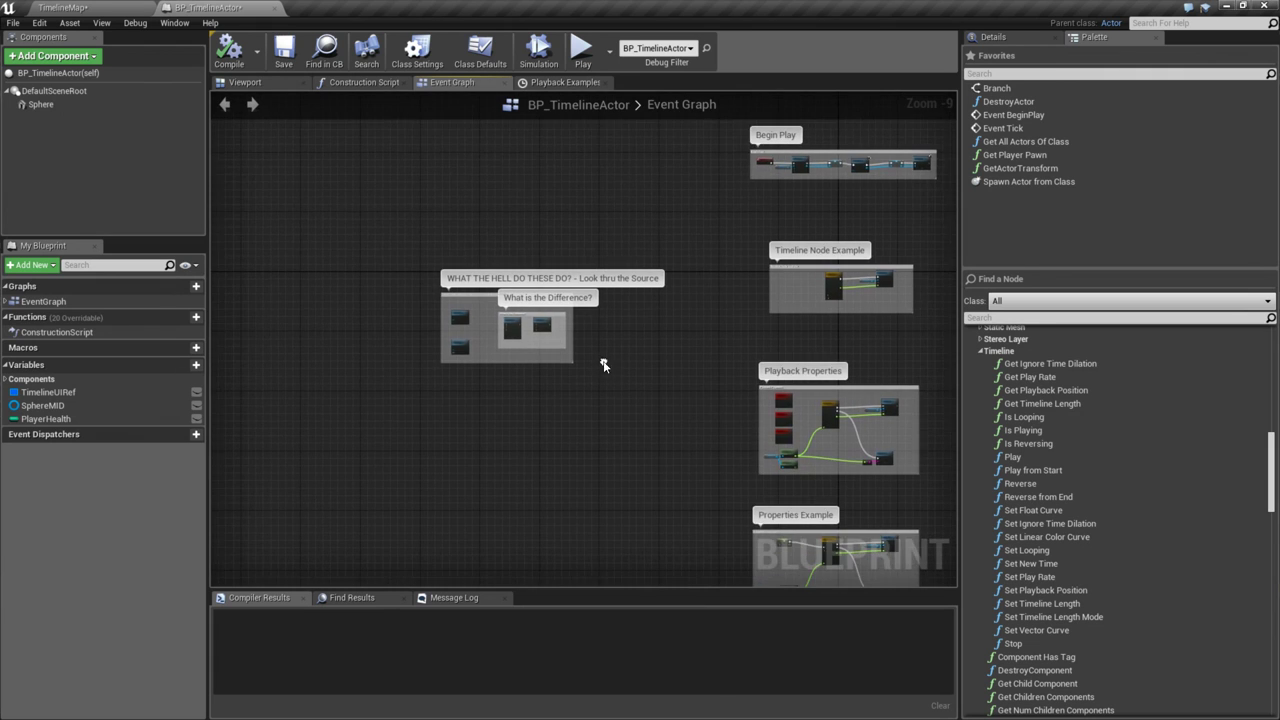
scroll(718, 365, "down", 11)
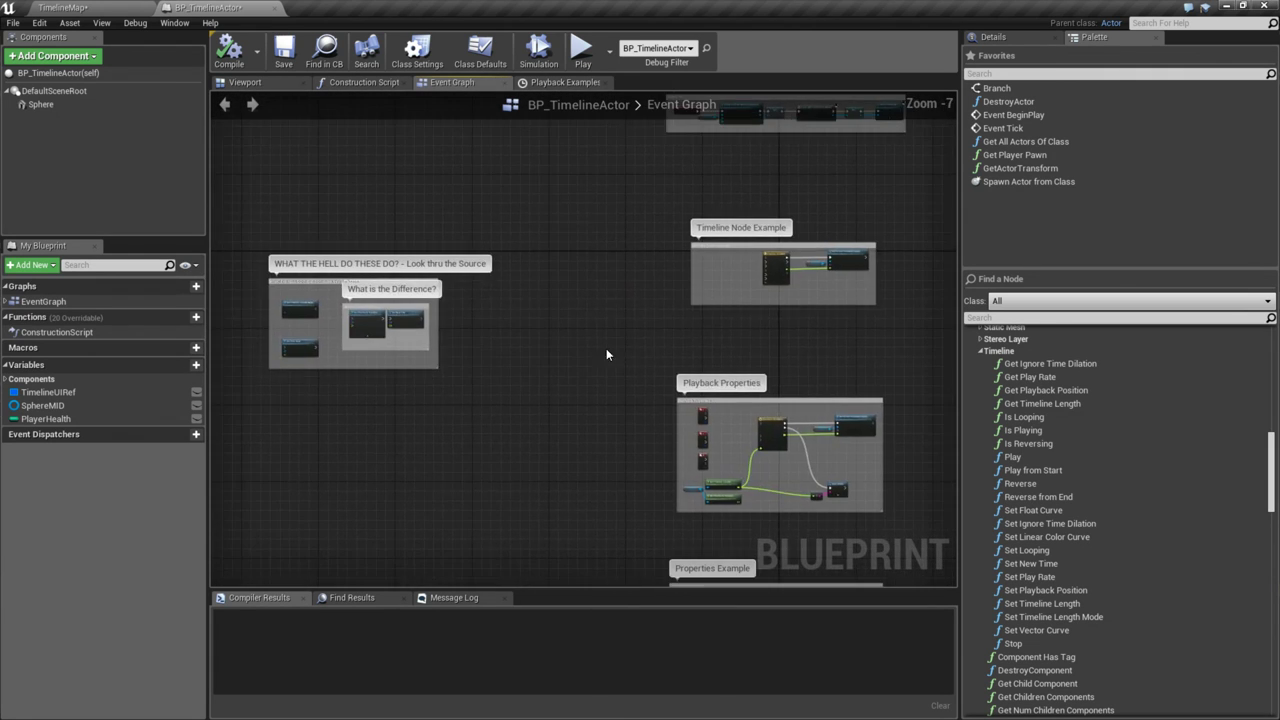
scroll(606, 348, "up", 2)
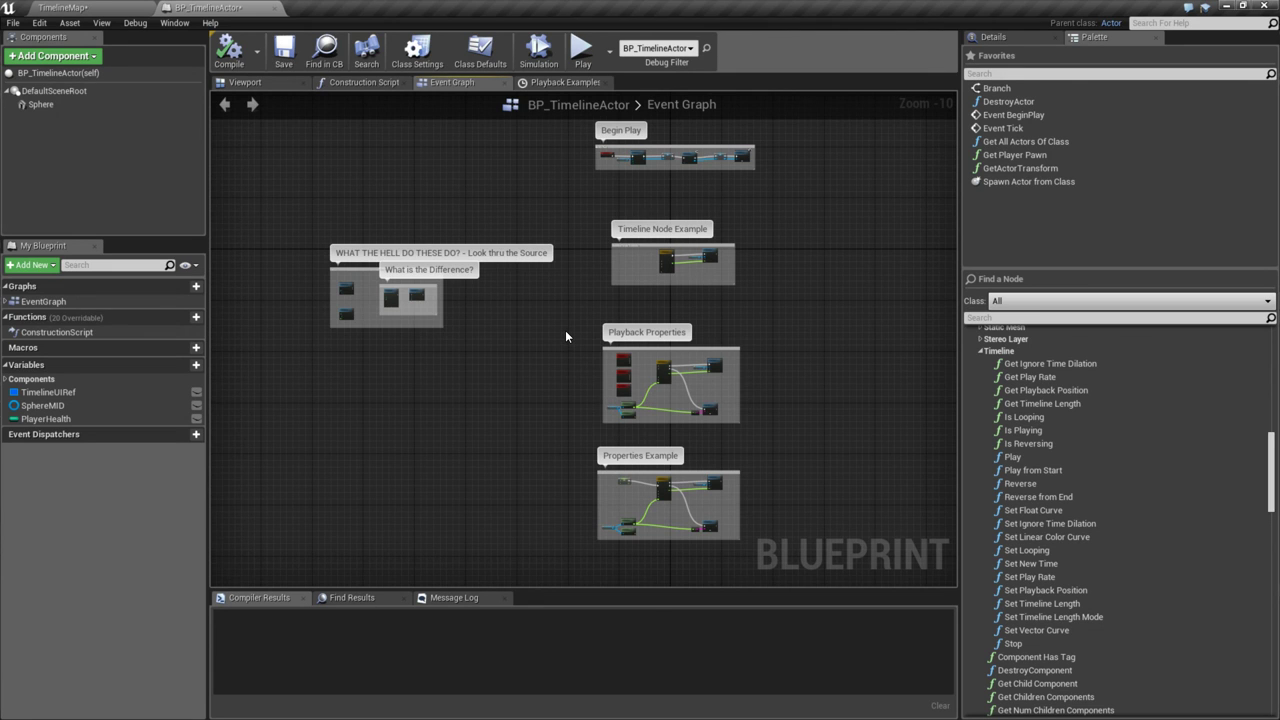
right_click_drag(565, 336, 613, 380)
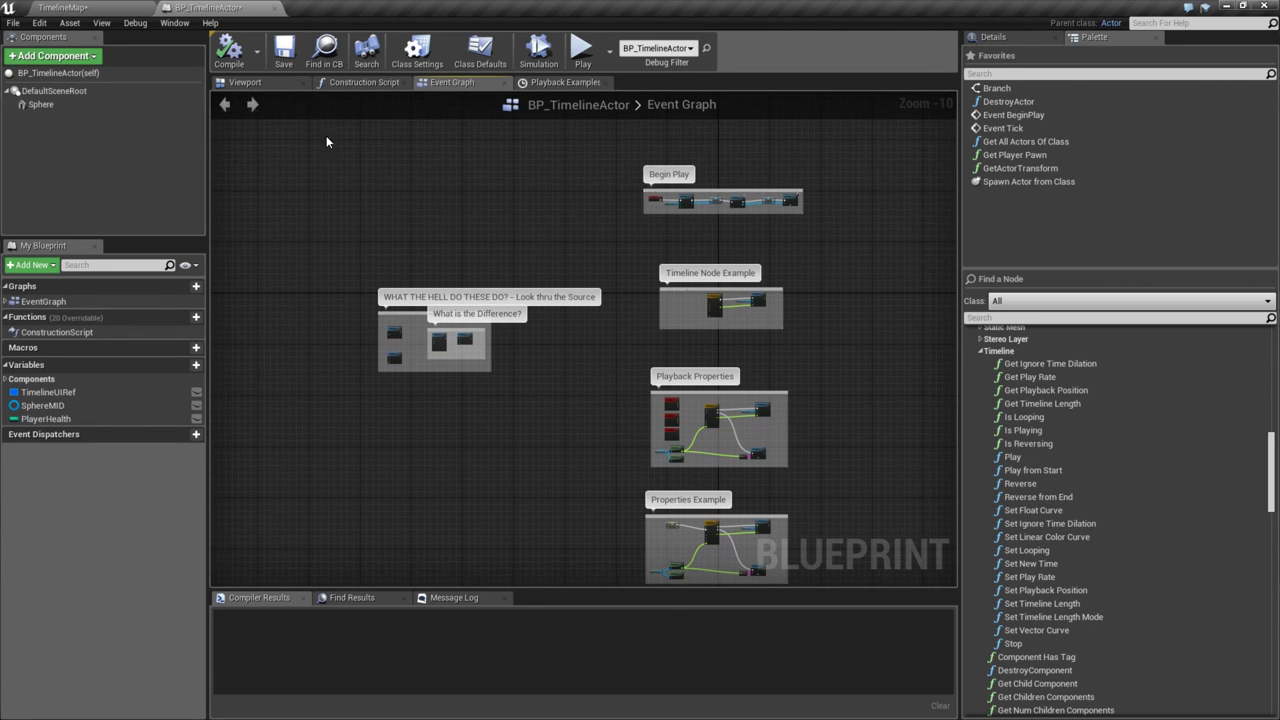
left_click(228, 55)
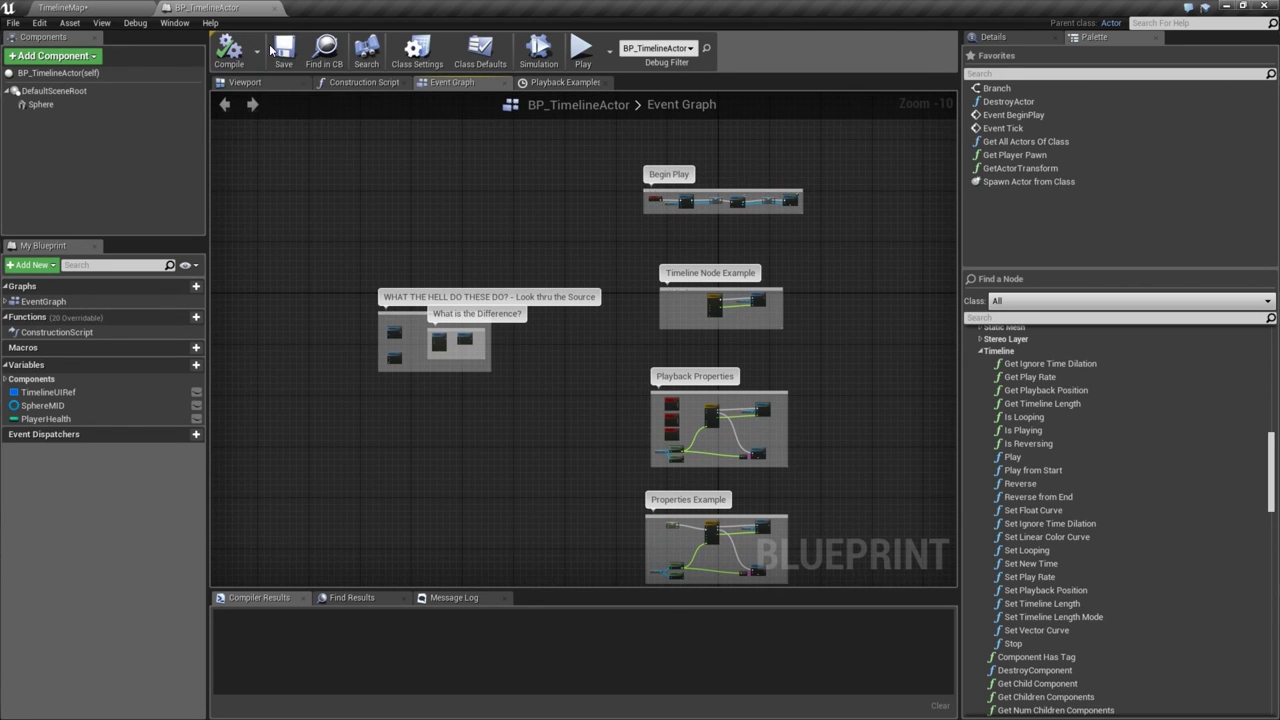